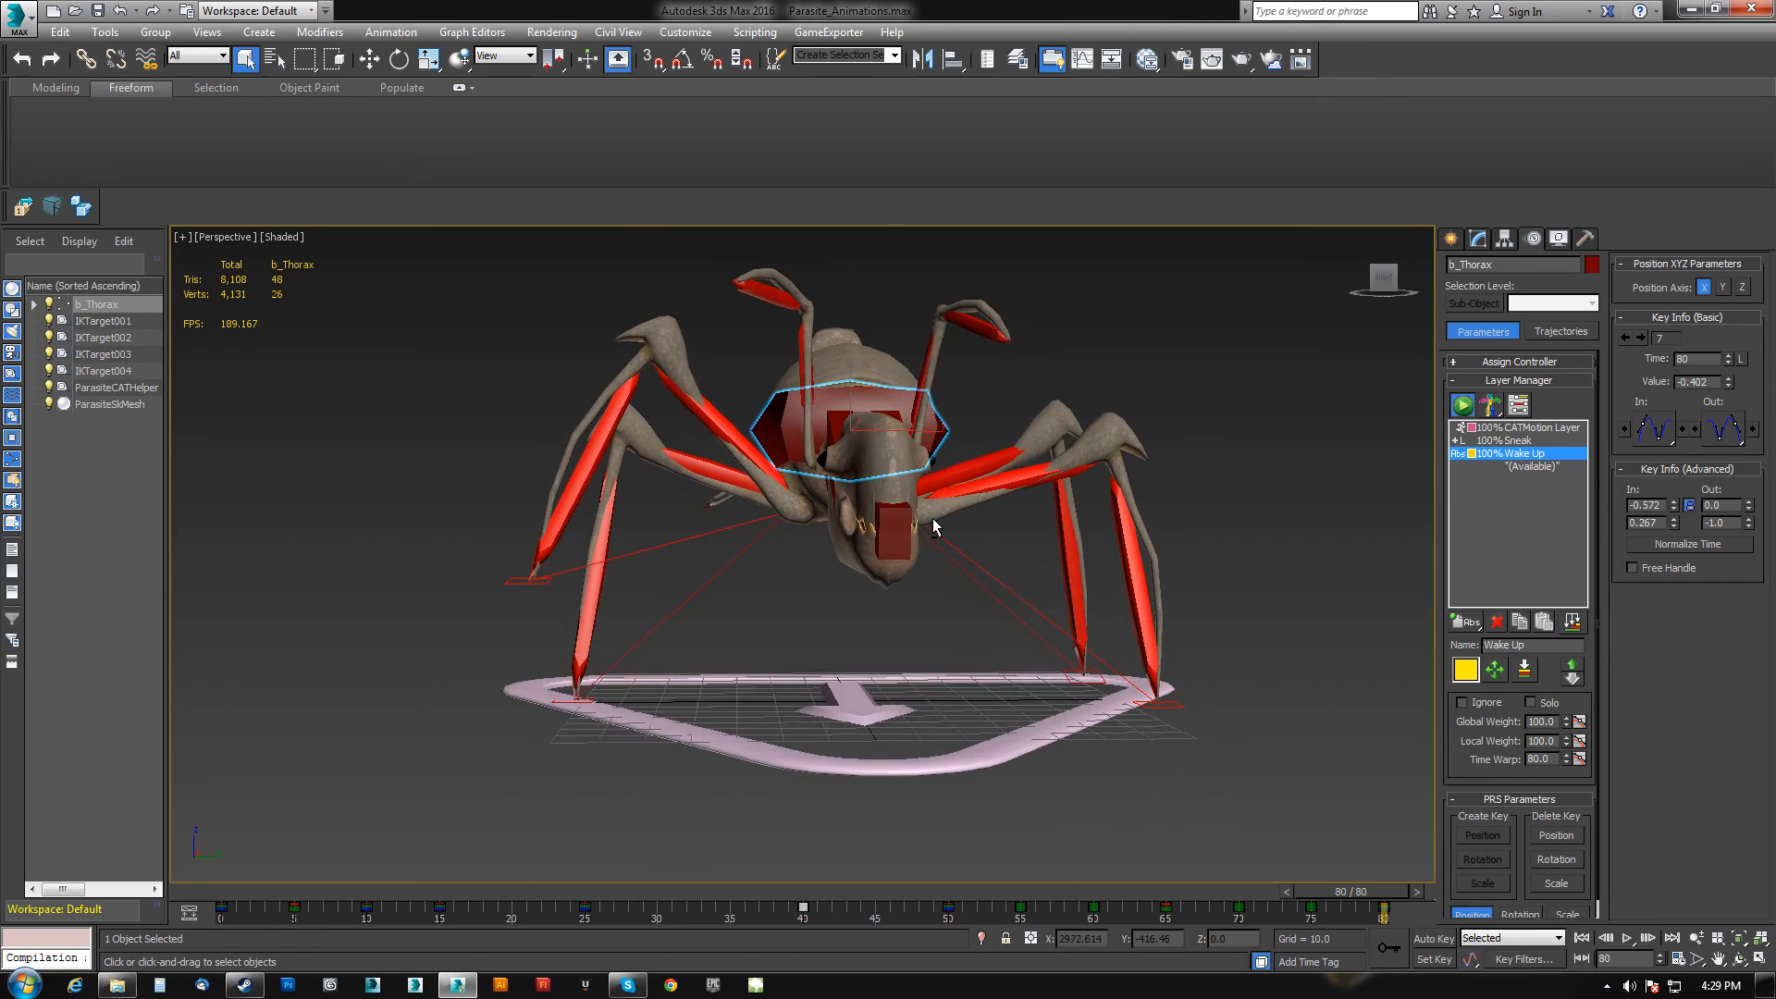
# Scrub to the end frame and orbit and zoom around the parasite to review its Wake Up pose.
pyautogui.moveTo(1390, 899)
pyautogui.mouseDown()
pyautogui.moveTo(703, 896)
pyautogui.moveTo(1424, 894)
pyautogui.mouseUp()
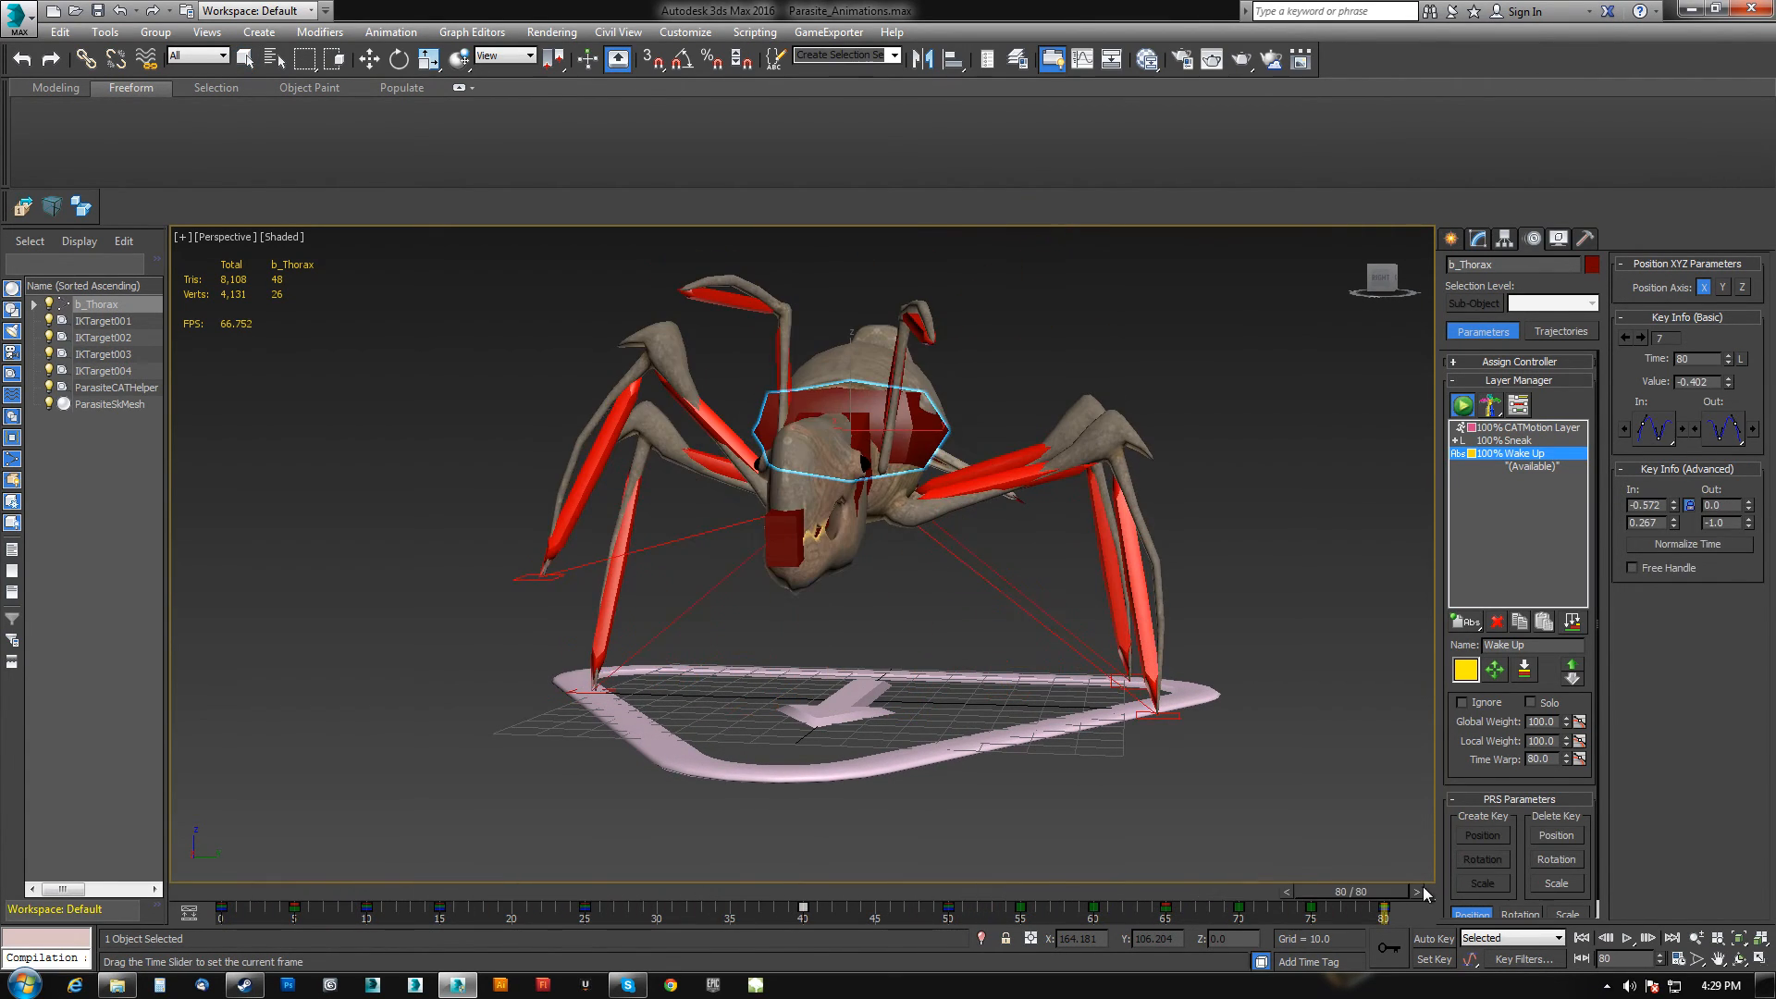
pyautogui.keyDown('alt'); pyautogui.moveTo(925, 508); pyautogui.dragTo(736, 504, button='middle'); pyautogui.keyUp('alt')
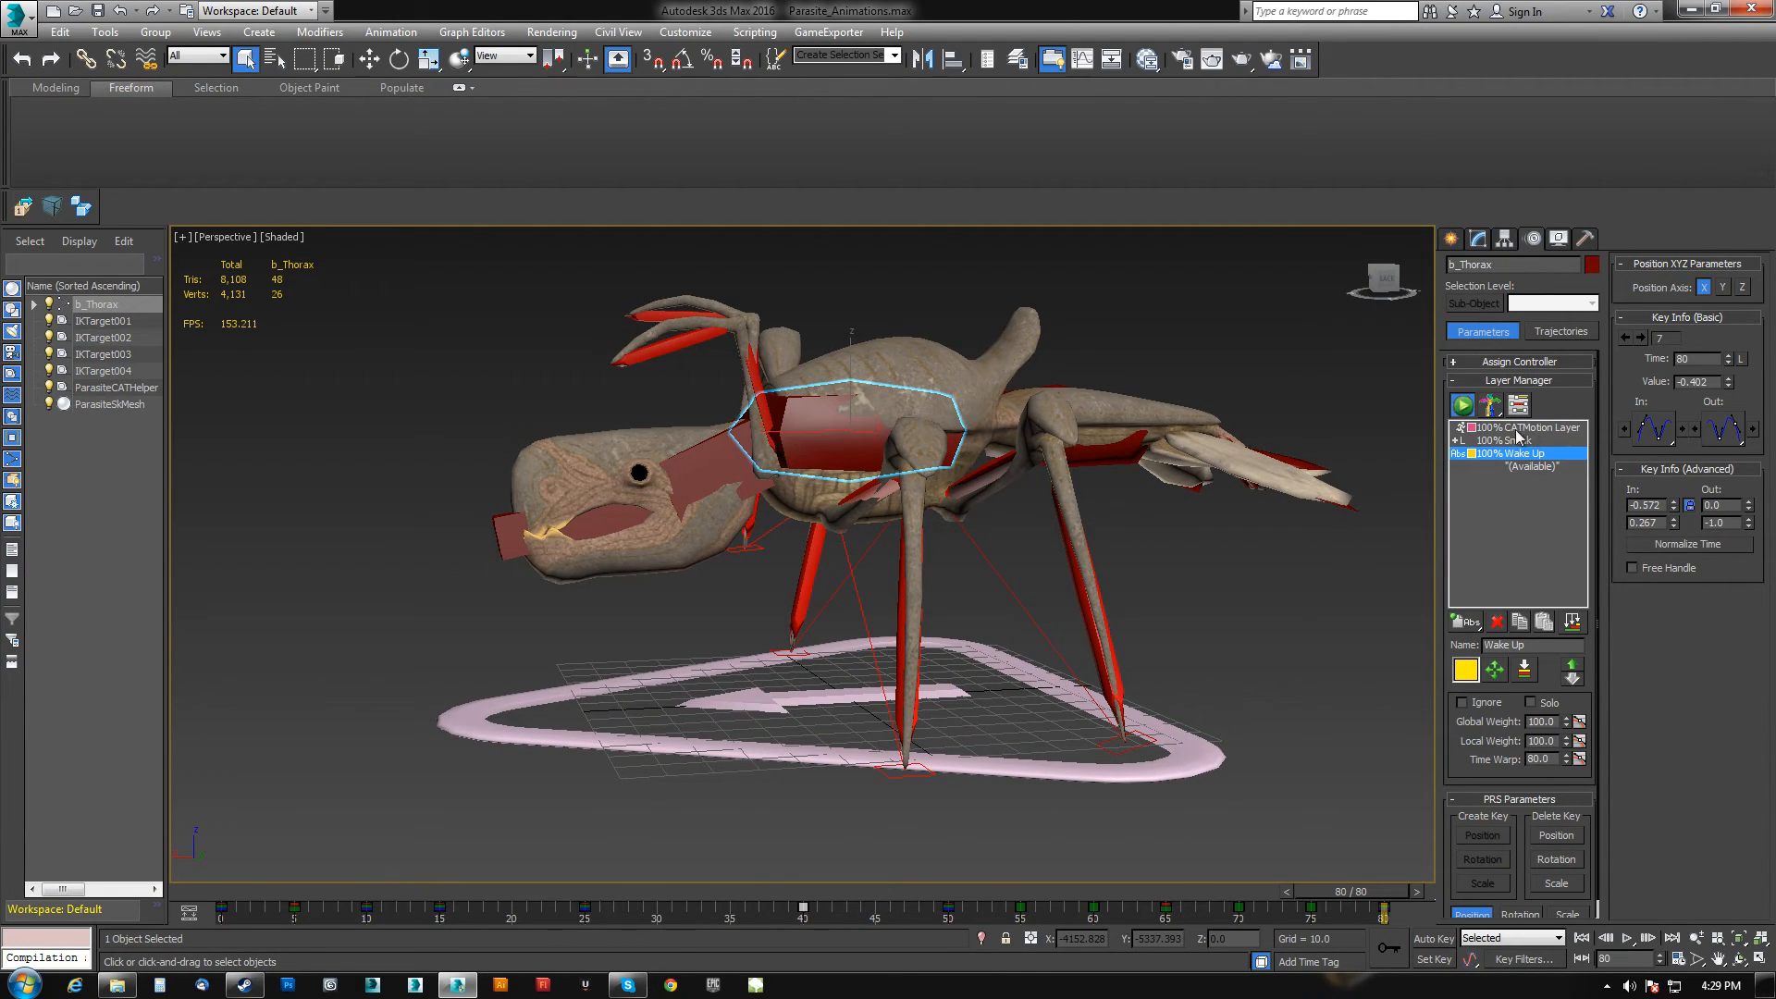
pyautogui.keyDown('alt'); pyautogui.moveTo(1004, 529); pyautogui.dragTo(809, 613, button='middle'); pyautogui.keyUp('alt')
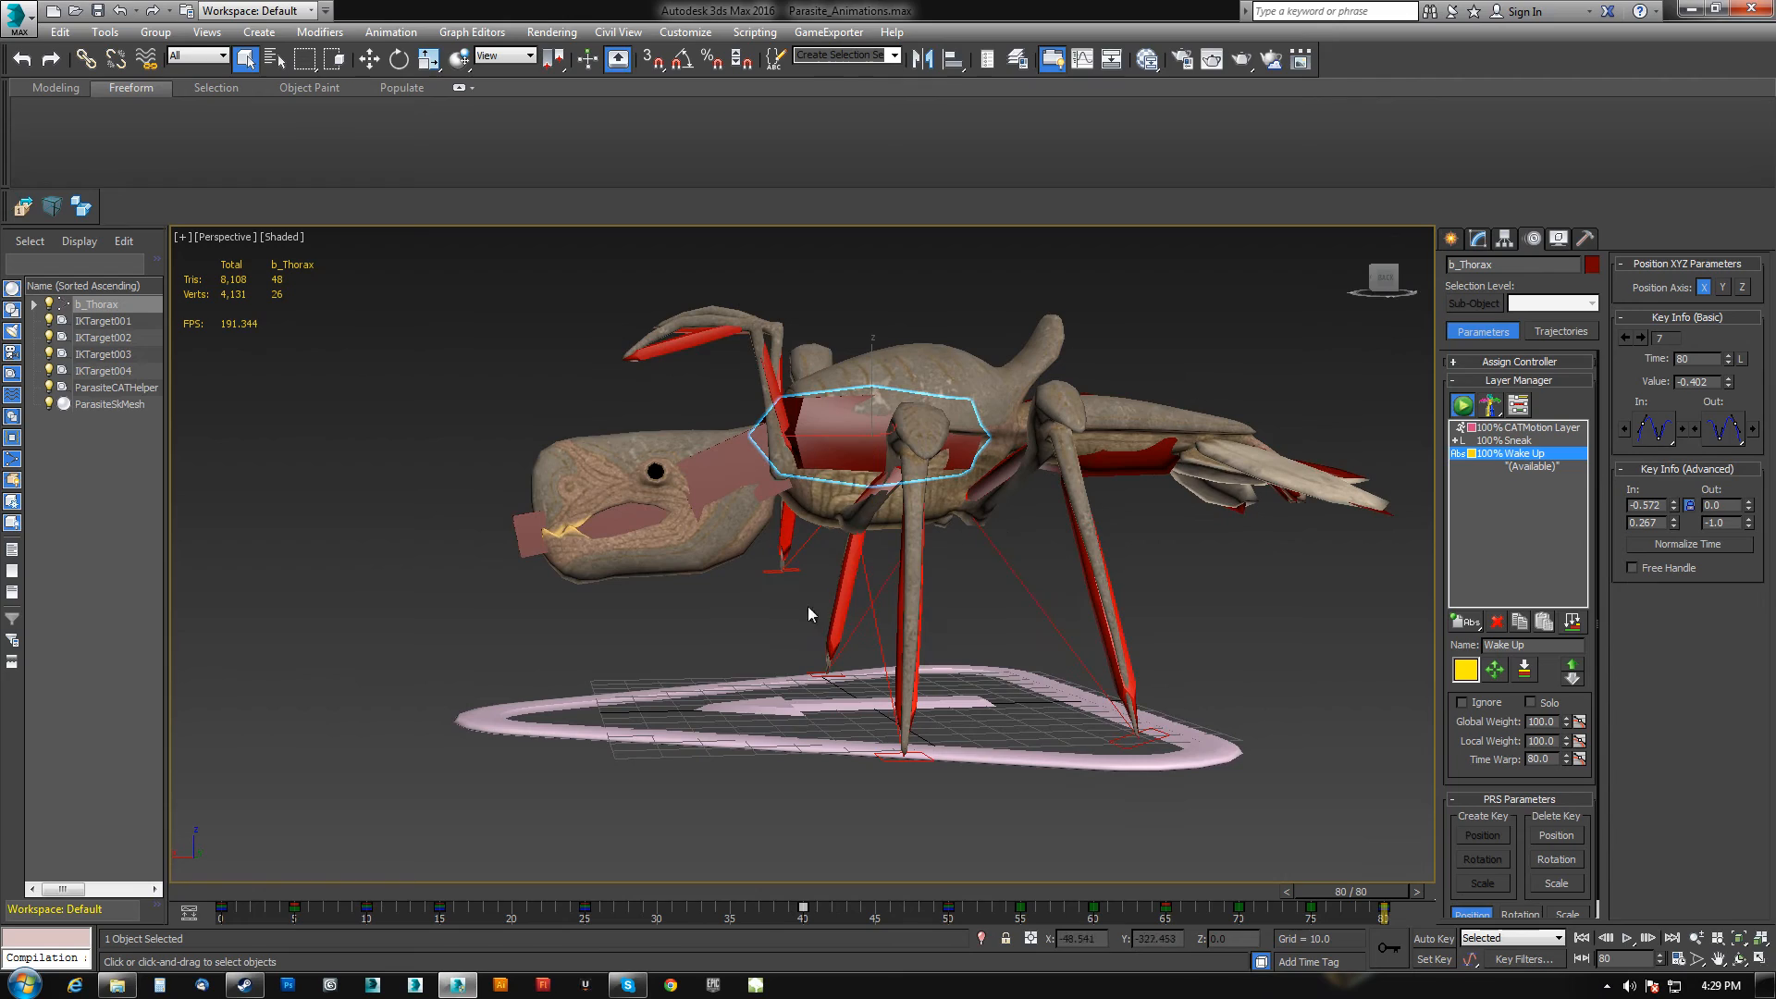
pyautogui.keyDown('alt'); pyautogui.moveTo(945, 726); pyautogui.dragTo(1140, 729, button='middle'); pyautogui.keyUp('alt')
pyautogui.keyDown('alt'); pyautogui.moveTo(1000, 700); pyautogui.dragTo(1020, 621, button='middle'); pyautogui.keyUp('alt')
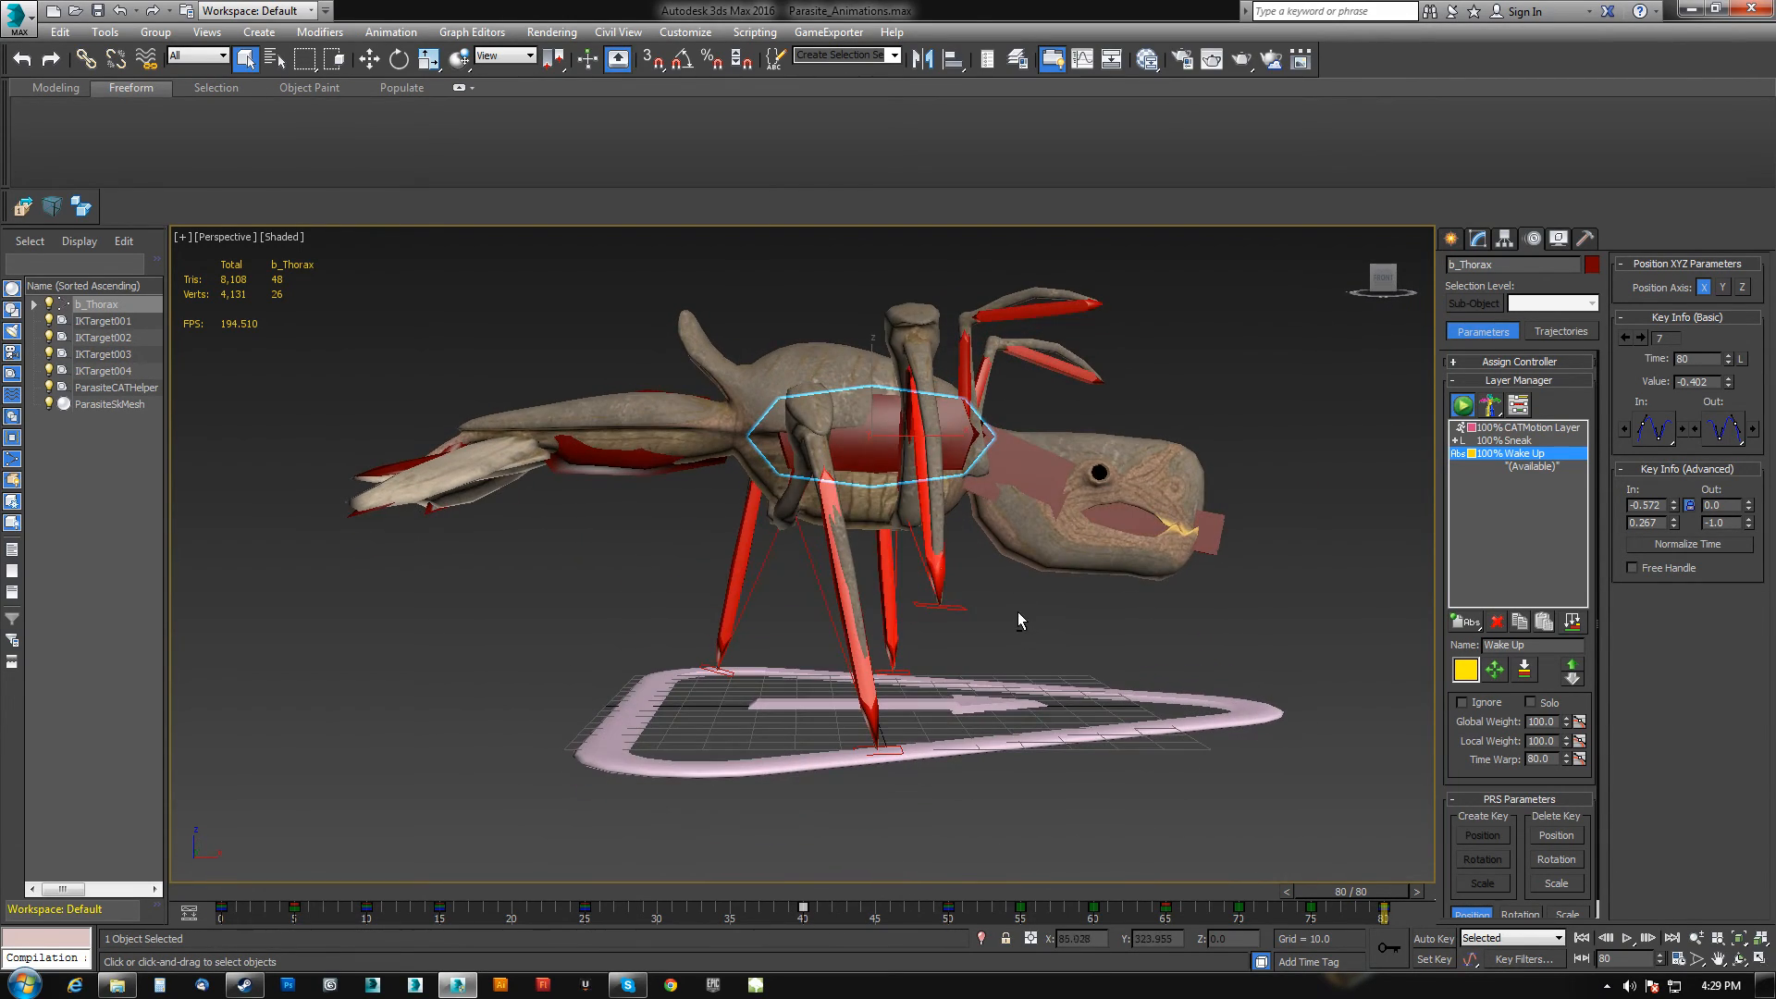
pyautogui.moveTo(879, 447)
pyautogui.keyDown('alt'); pyautogui.mouseDown(button='middle')
pyautogui.moveTo(963, 546)
pyautogui.moveTo(932, 555)
pyautogui.moveTo(872, 450)
pyautogui.mouseUp(button='middle'); pyautogui.keyUp('alt')
pyautogui.scroll(2, 872, 451)
pyautogui.scroll(-5, 833, 574)
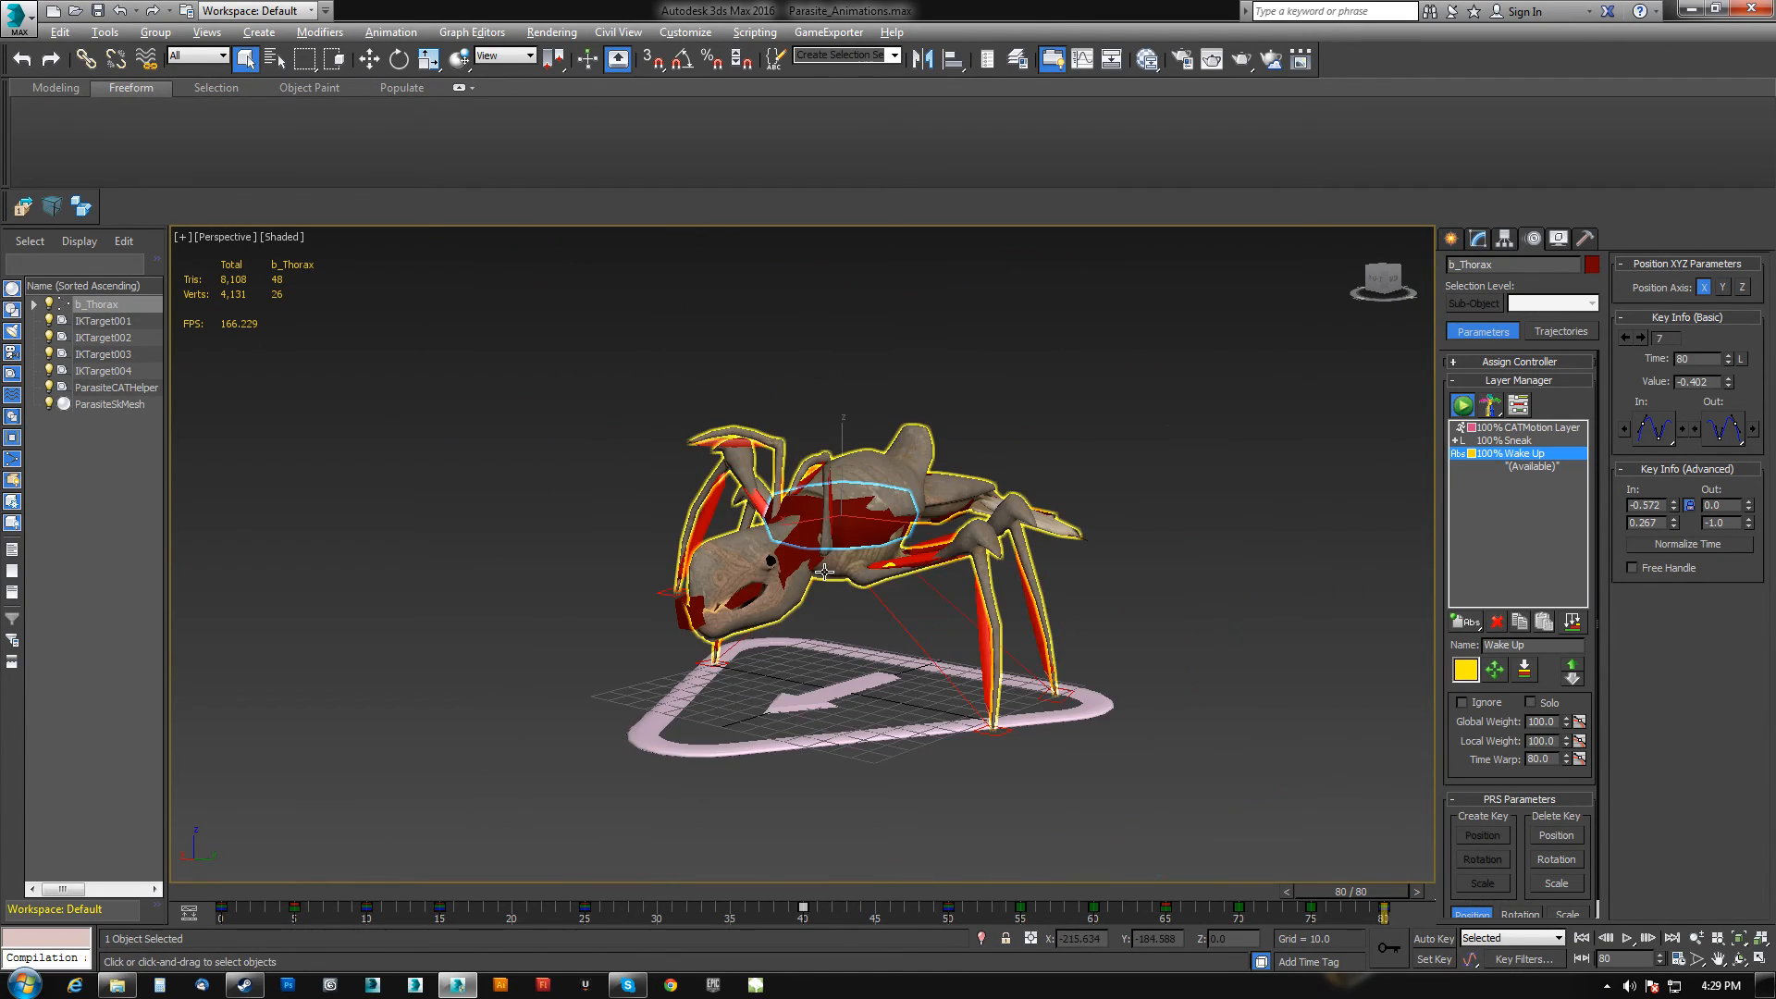
pyautogui.scroll(2, 824, 590)
pyautogui.scroll(5, 823, 590)
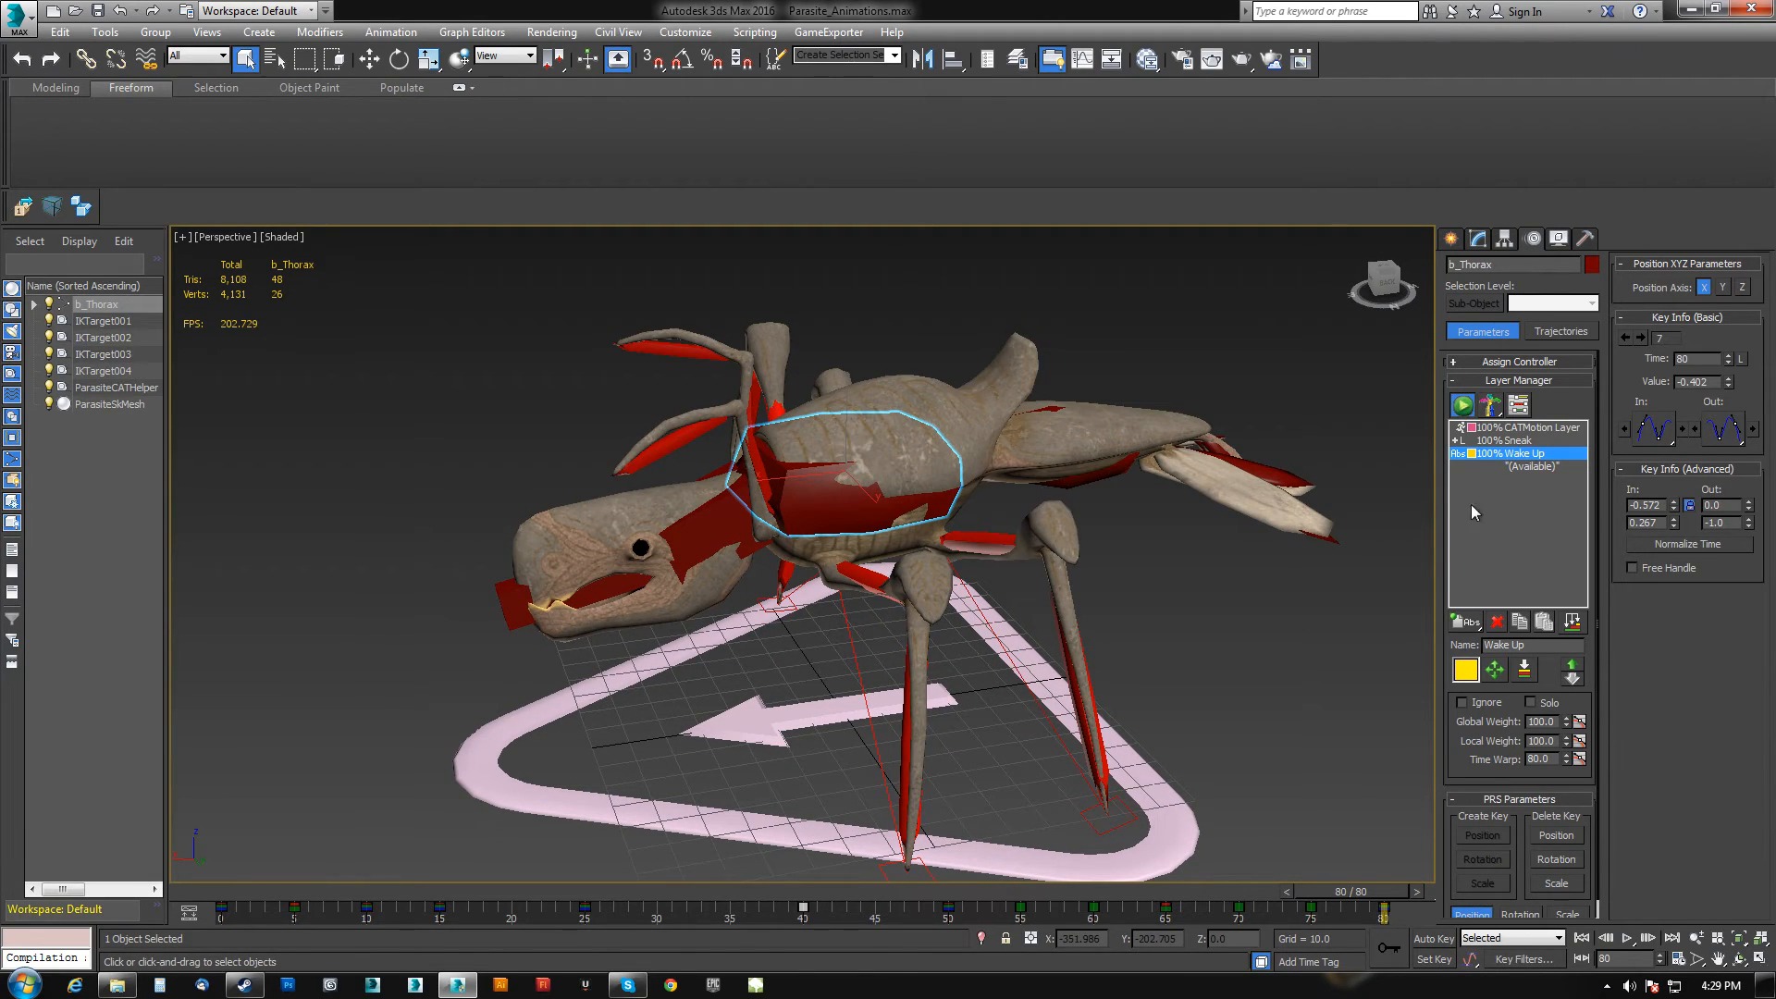
# Add a new animation layer in the Layer Manager and name it Idle.
pyautogui.click(1473, 648)
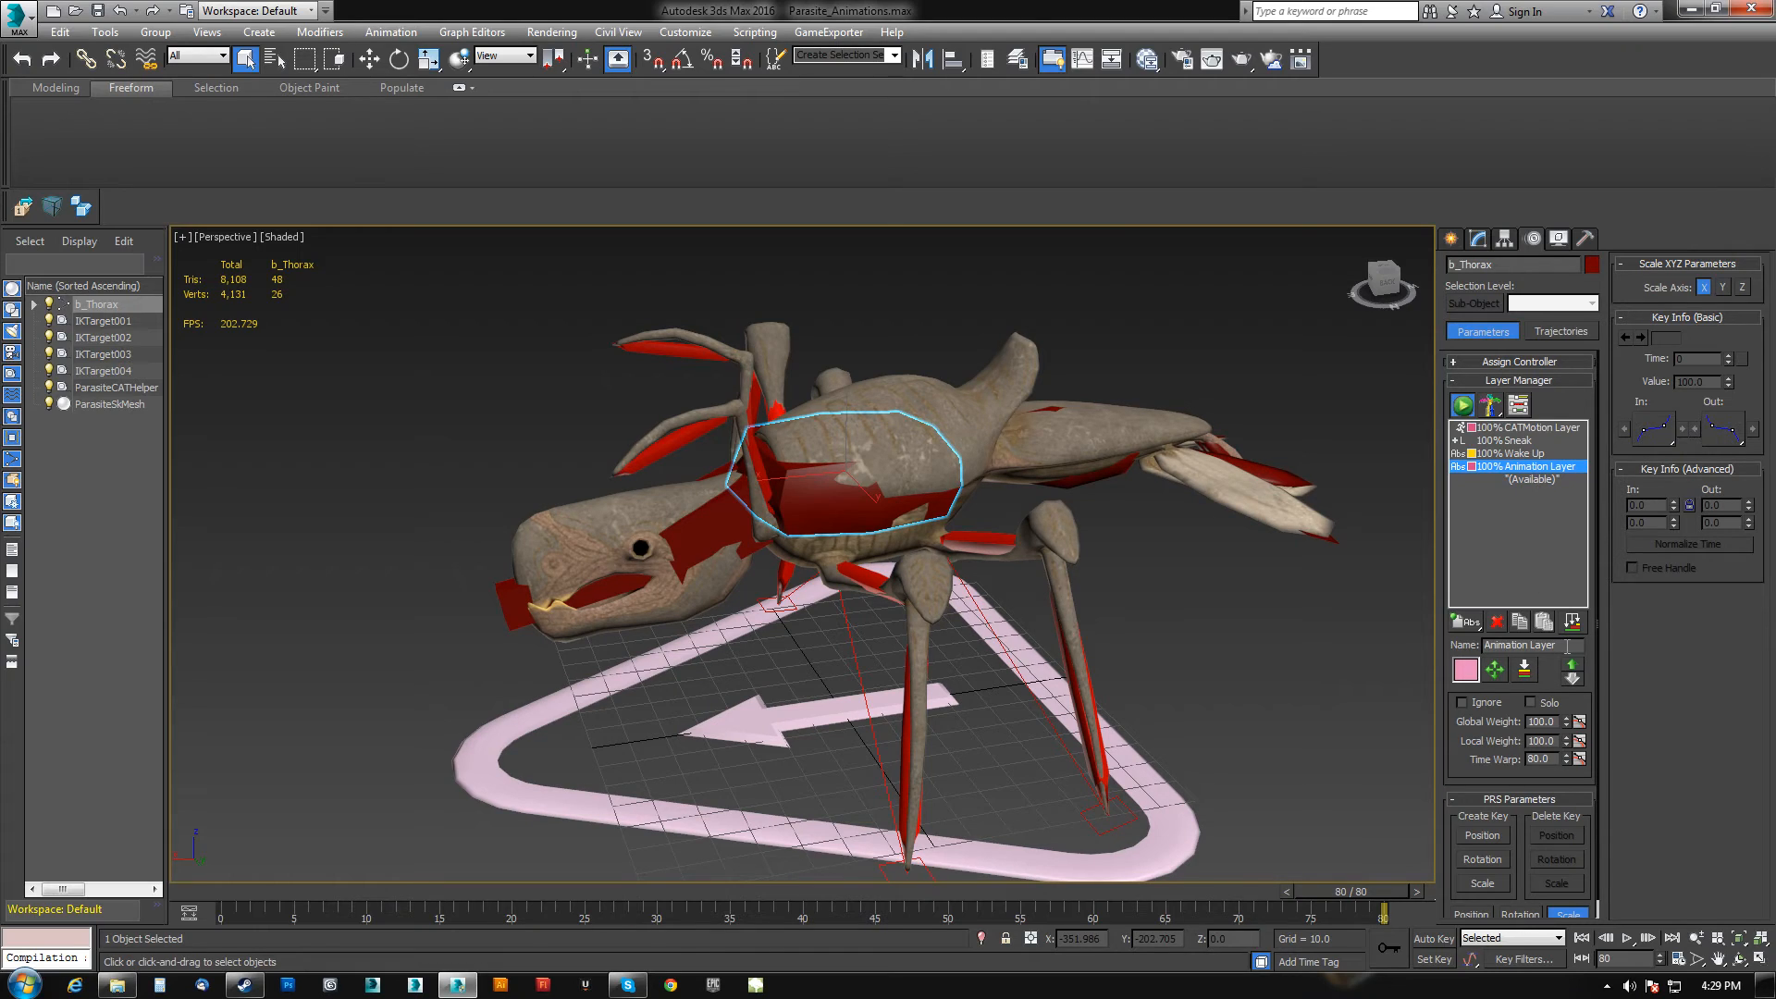
pyautogui.write('Idle')
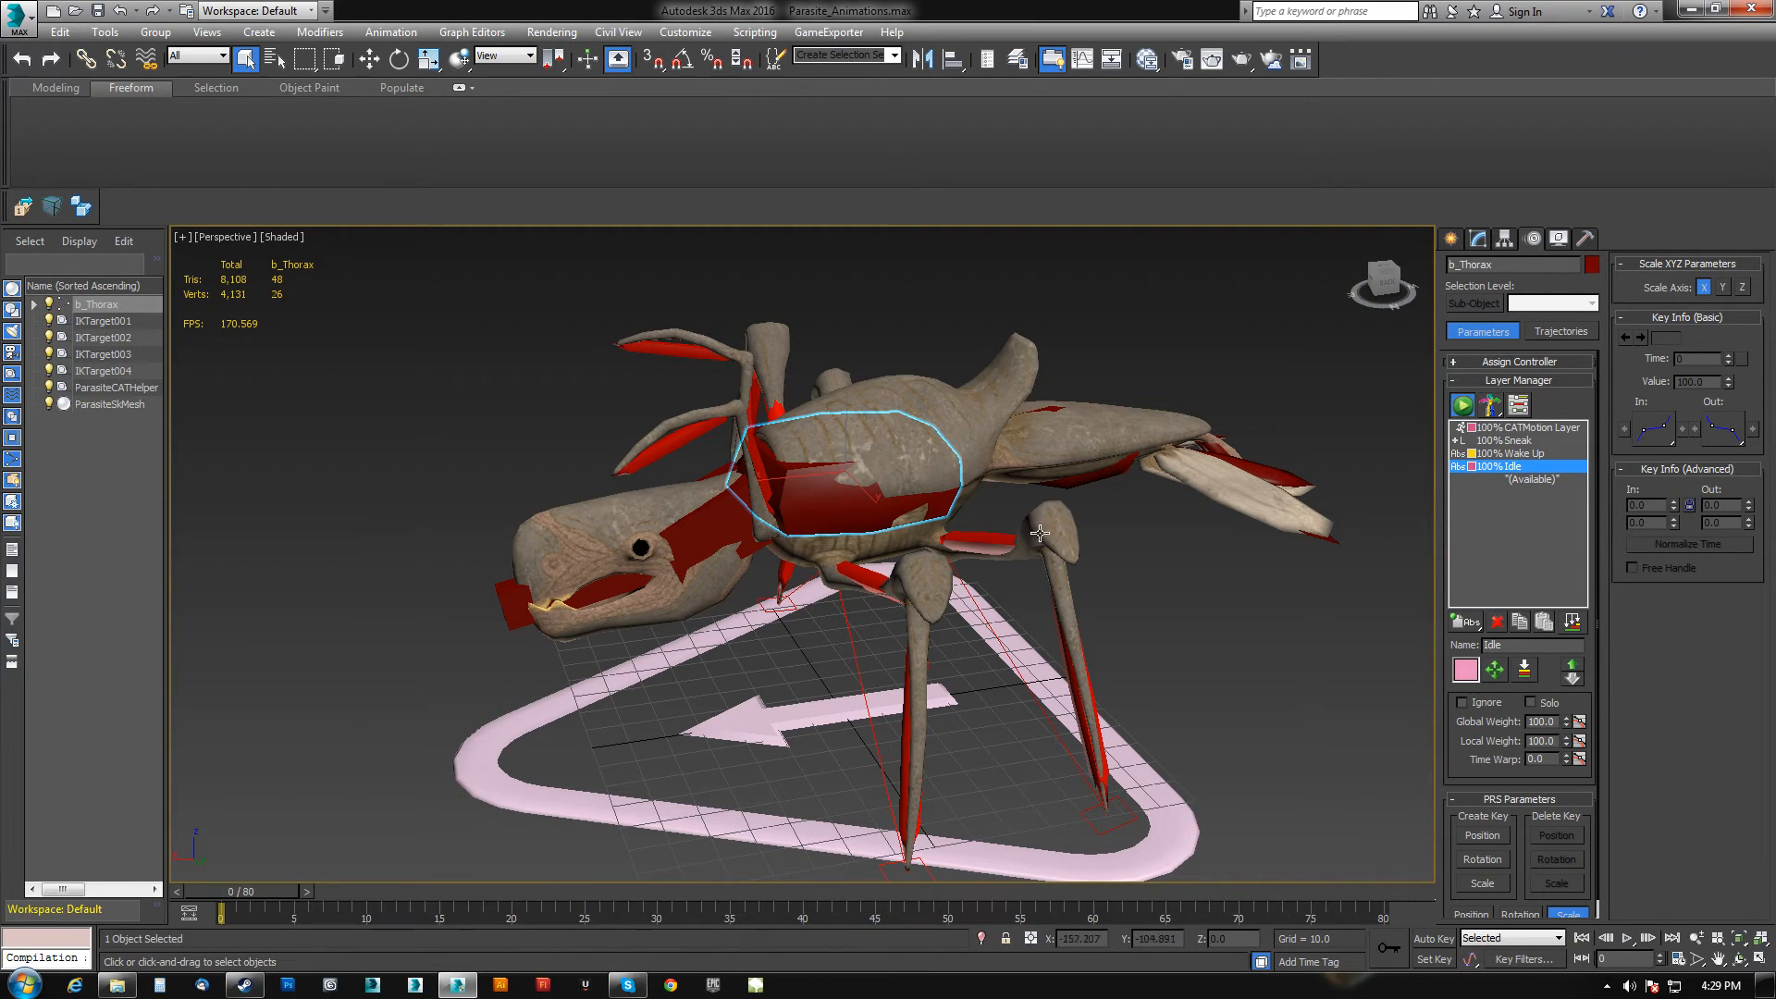
# Select a leg IK target with the Move tool and examine it from closer orbiting views.
pyautogui.keyDown('alt'); pyautogui.moveTo(1040, 534); pyautogui.dragTo(829, 582, button='middle'); pyautogui.keyUp('alt')
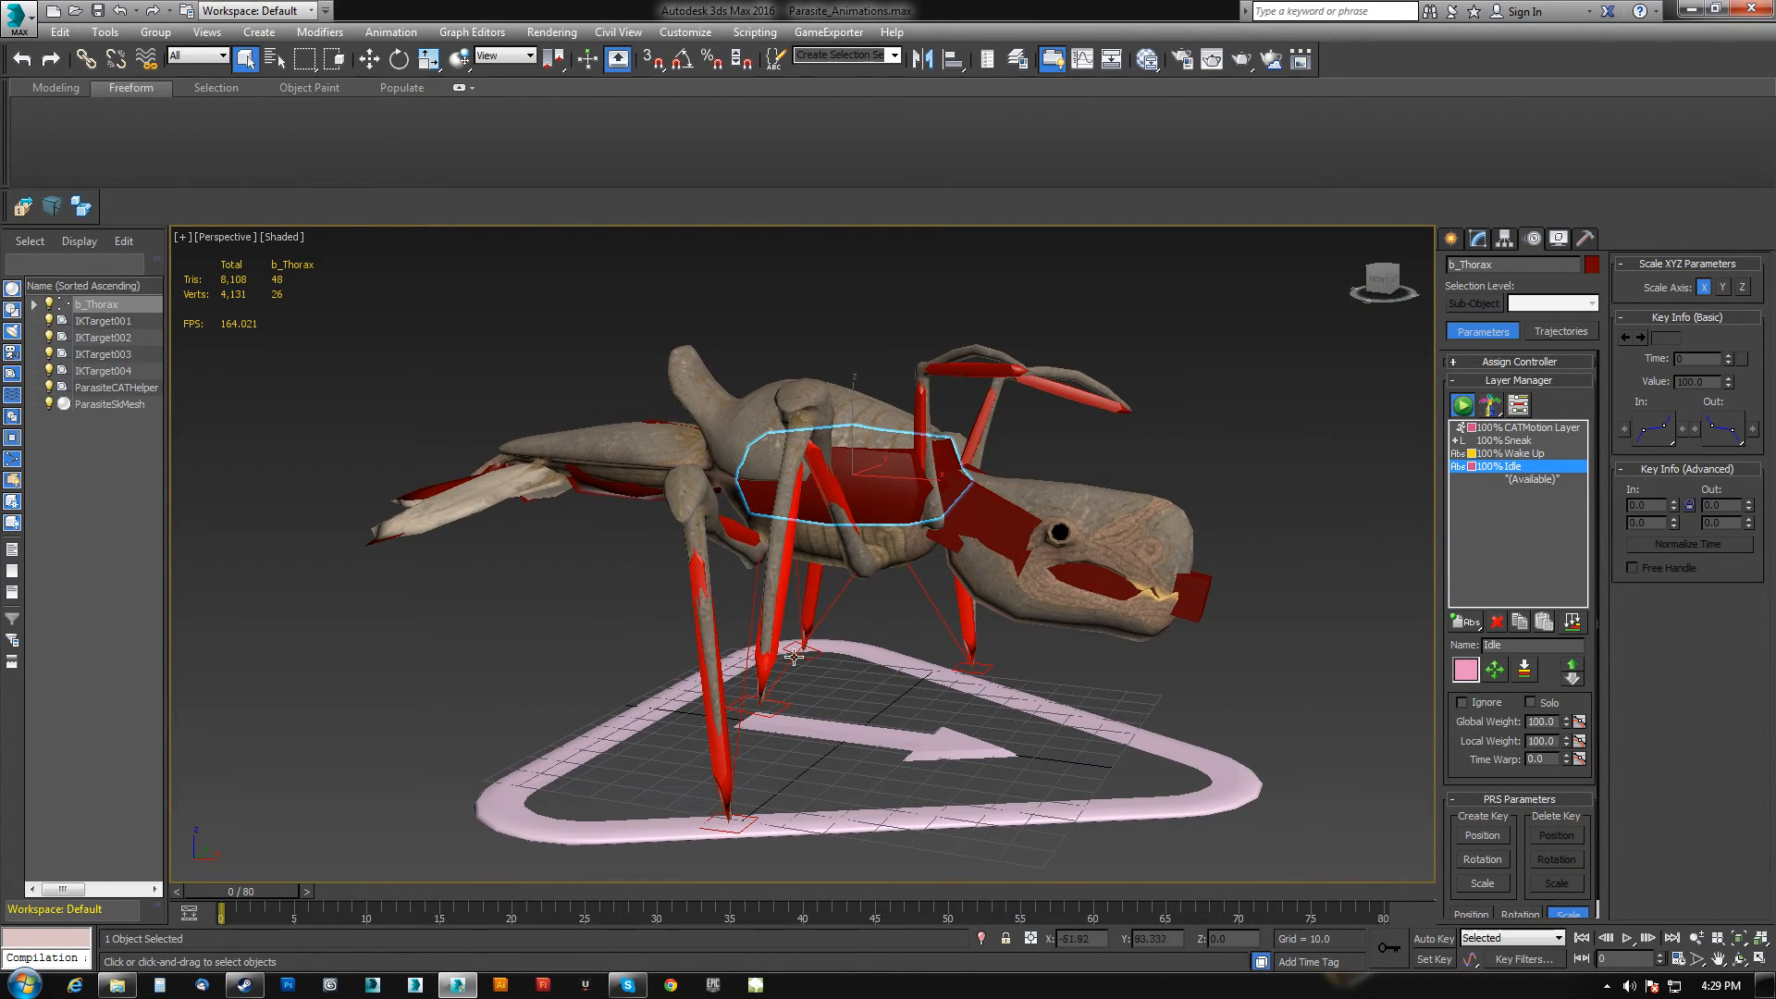
pyautogui.click(772, 705)
pyautogui.press('w')
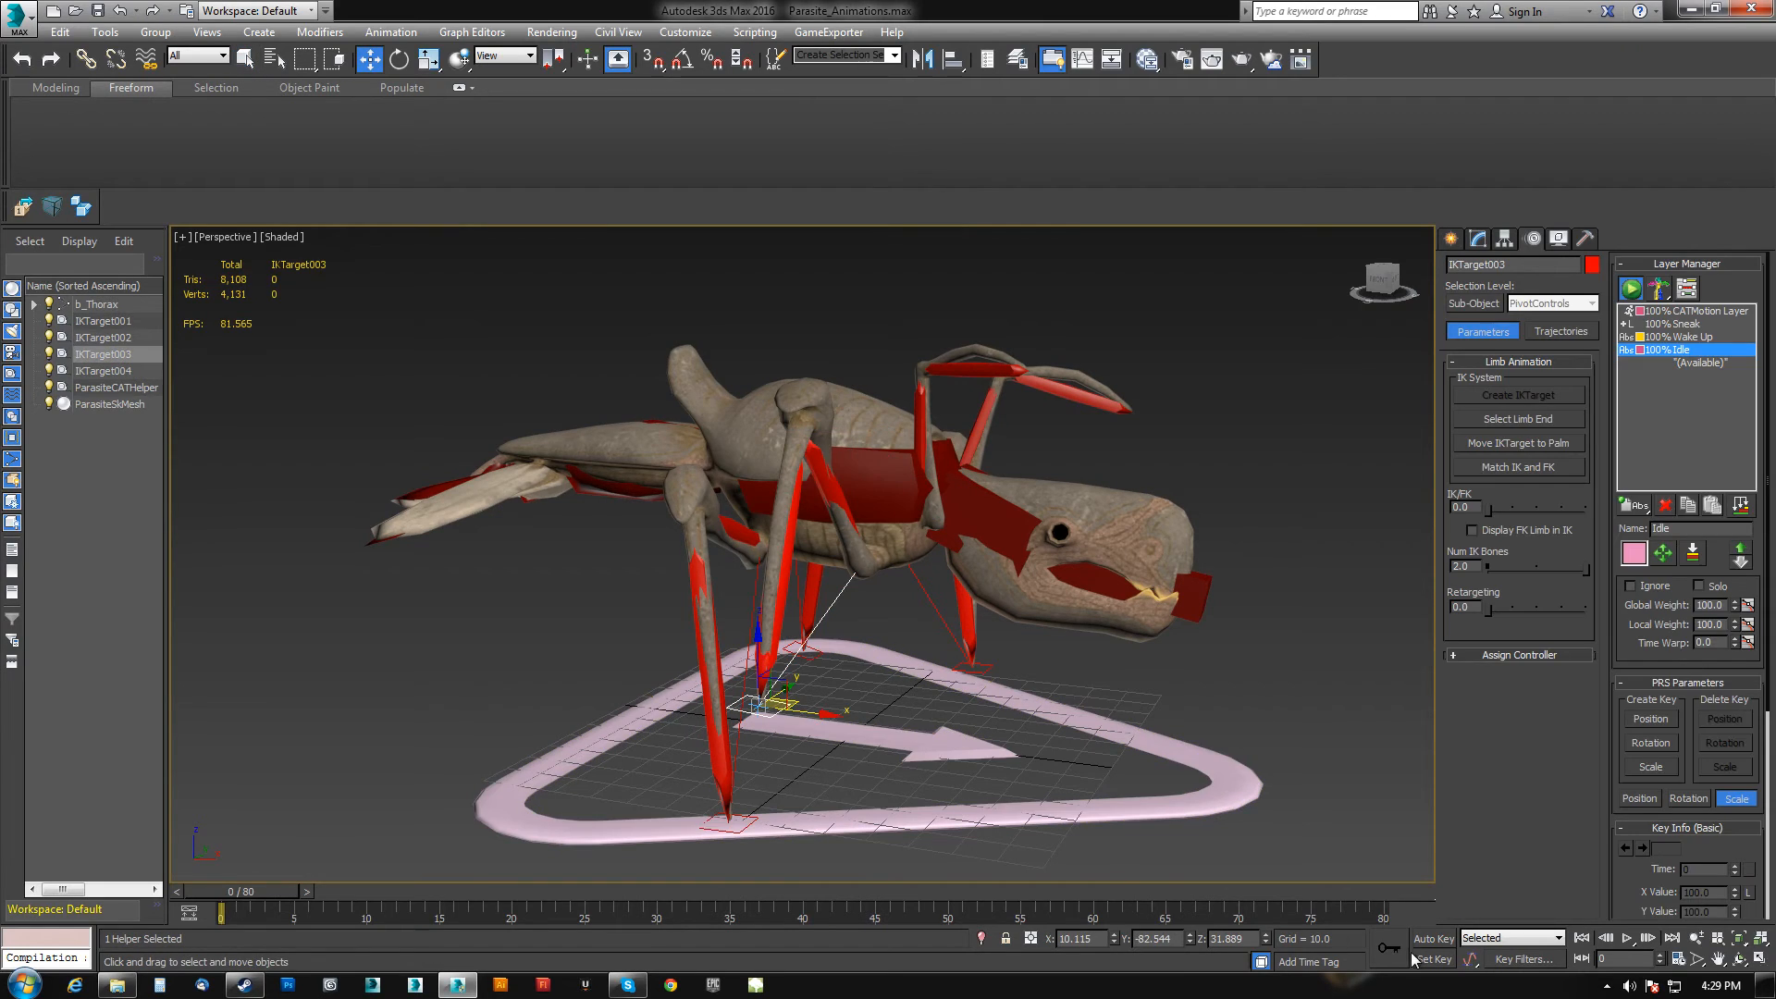
pyautogui.rightClick(1265, 938)
pyautogui.keyDown('alt'); pyautogui.moveTo(831, 761); pyautogui.dragTo(991, 760, button='middle'); pyautogui.keyUp('alt')
pyautogui.click(854, 768)
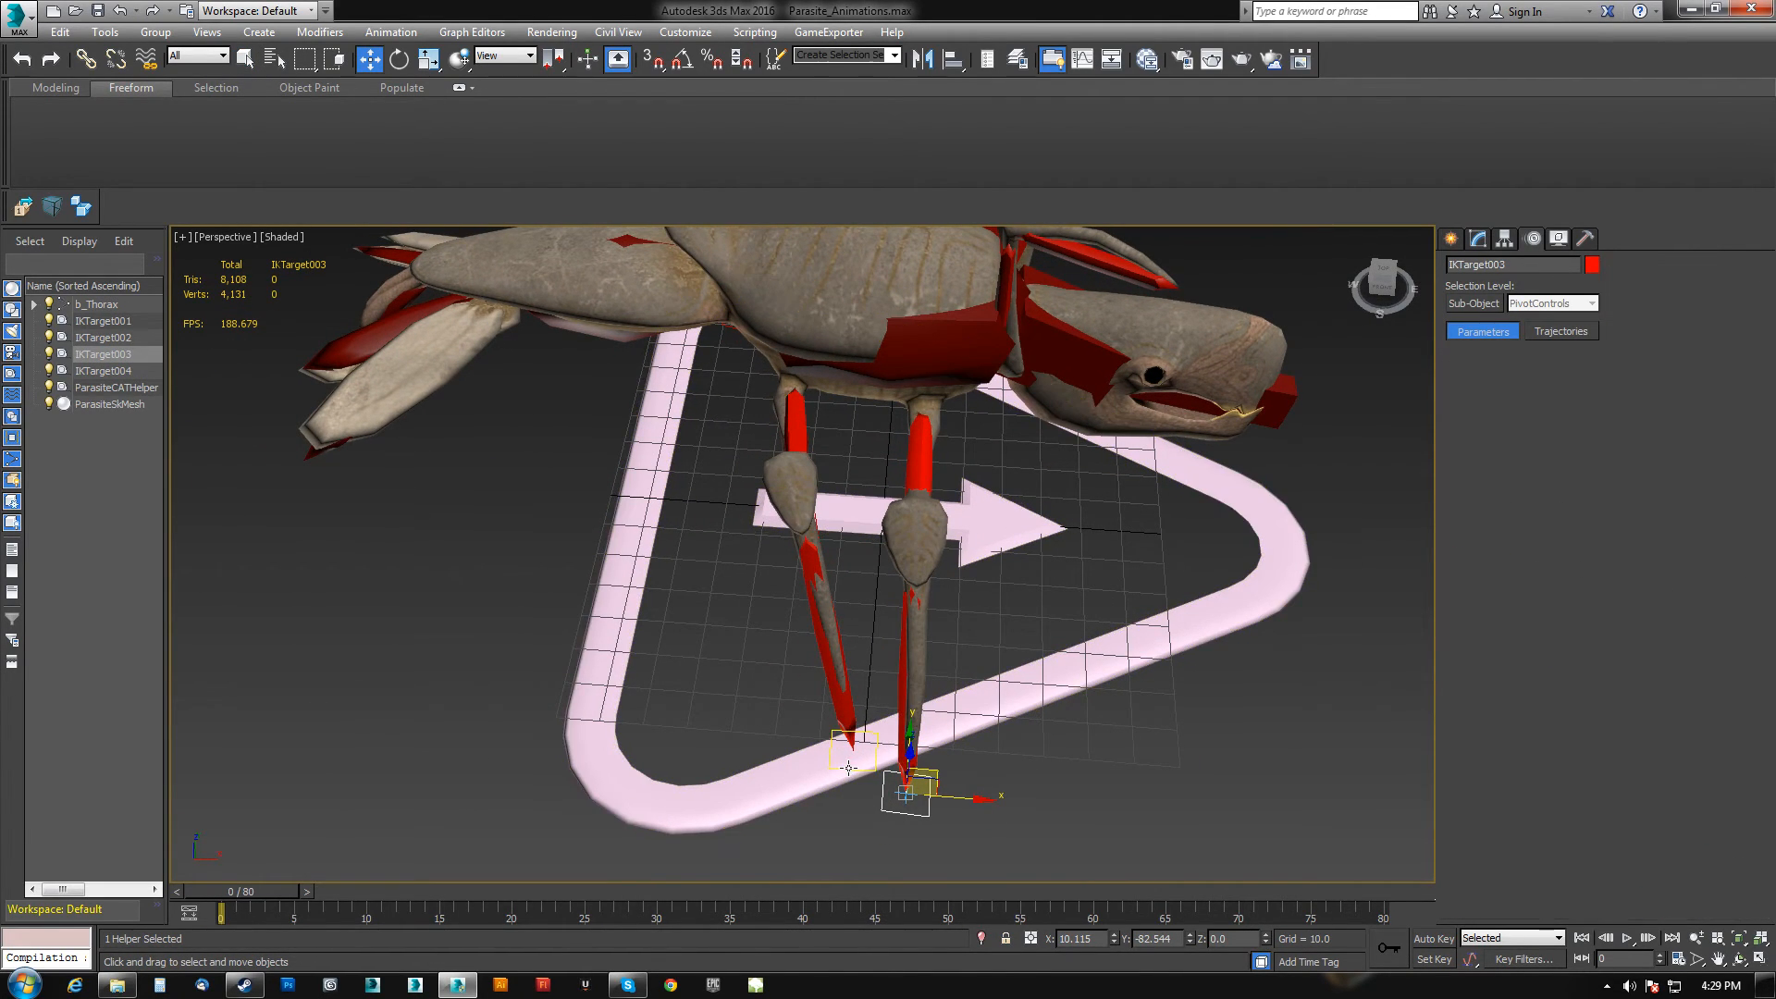
pyautogui.moveTo(906, 757); pyautogui.dragTo(761, 744)
# Select the CAT helper platform under the parasite and hide it.
pyautogui.click(1095, 688)
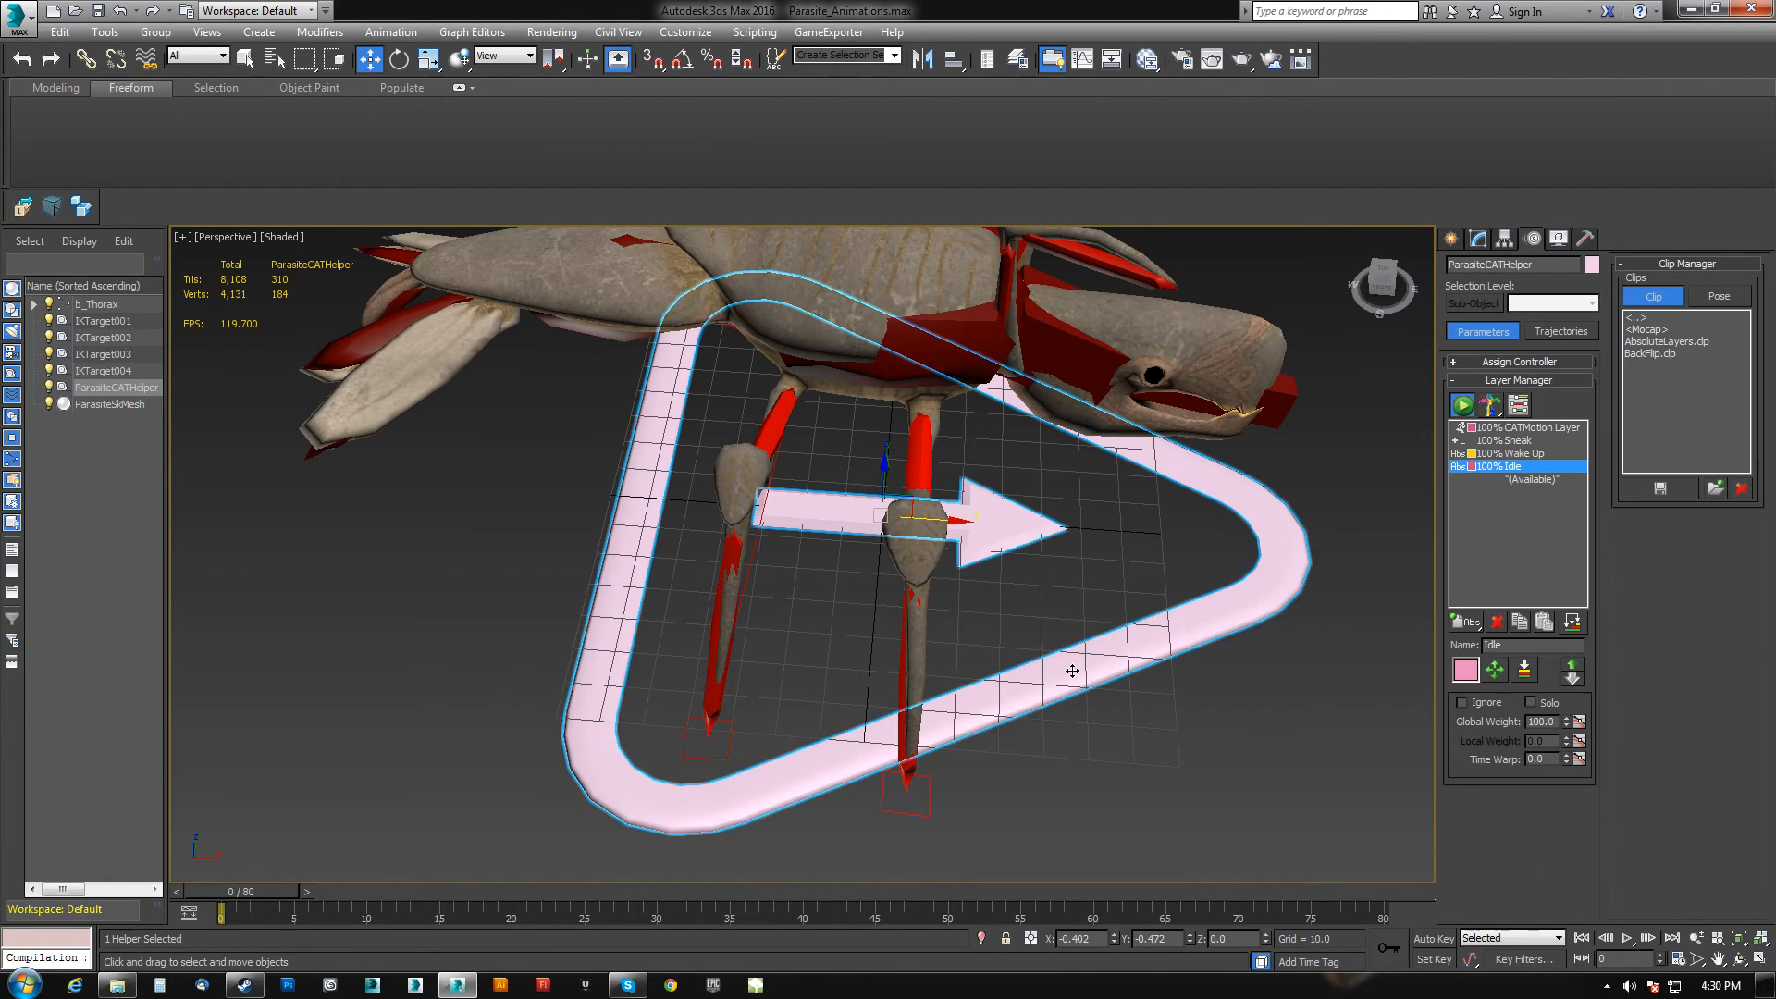
pyautogui.rightClick(1066, 666)
pyautogui.click(1120, 612)
# Select the thorax bone, turn on Auto Key, move the thorax slightly at frame 40, and play the result.
pyautogui.scroll(-5, 1119, 610)
pyautogui.moveTo(1119, 609); pyautogui.dragTo(745, 580, button='middle')
pyautogui.scroll(5, 841, 576)
pyautogui.click(845, 573)
pyautogui.scroll(-4, 845, 572)
pyautogui.scroll(3, 779, 580)
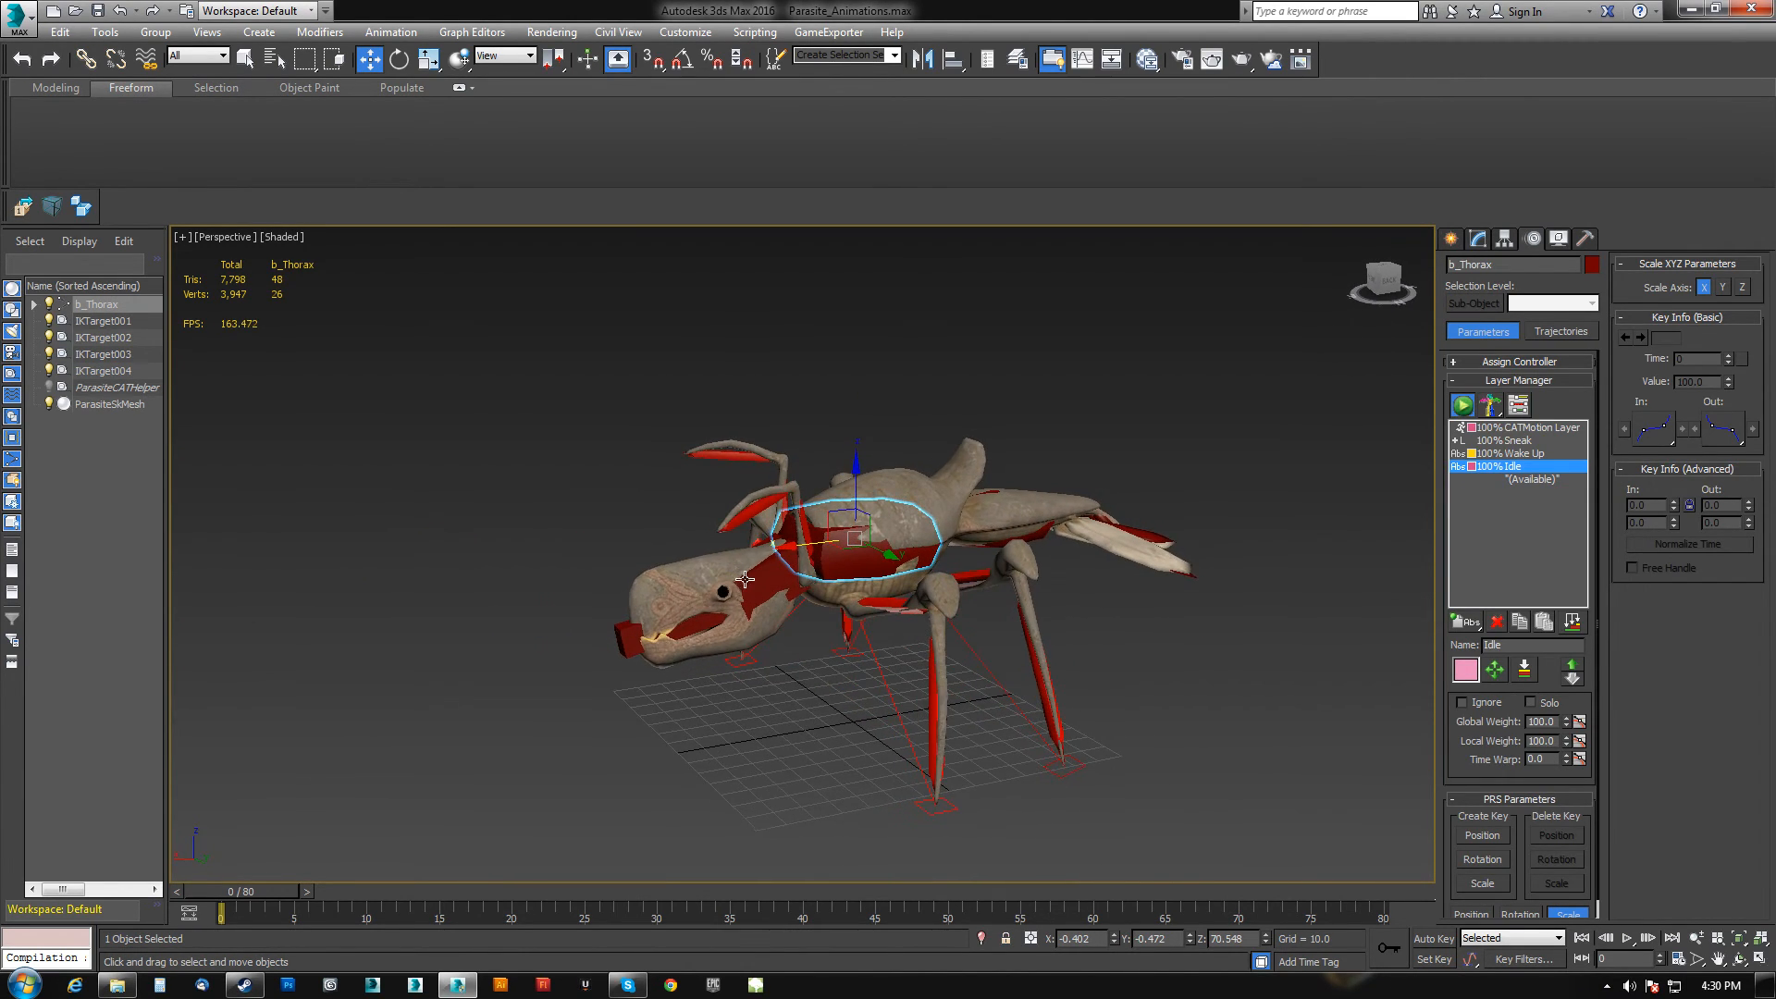
pyautogui.click(1415, 936)
pyautogui.moveTo(1352, 891); pyautogui.dragTo(1200, 896)
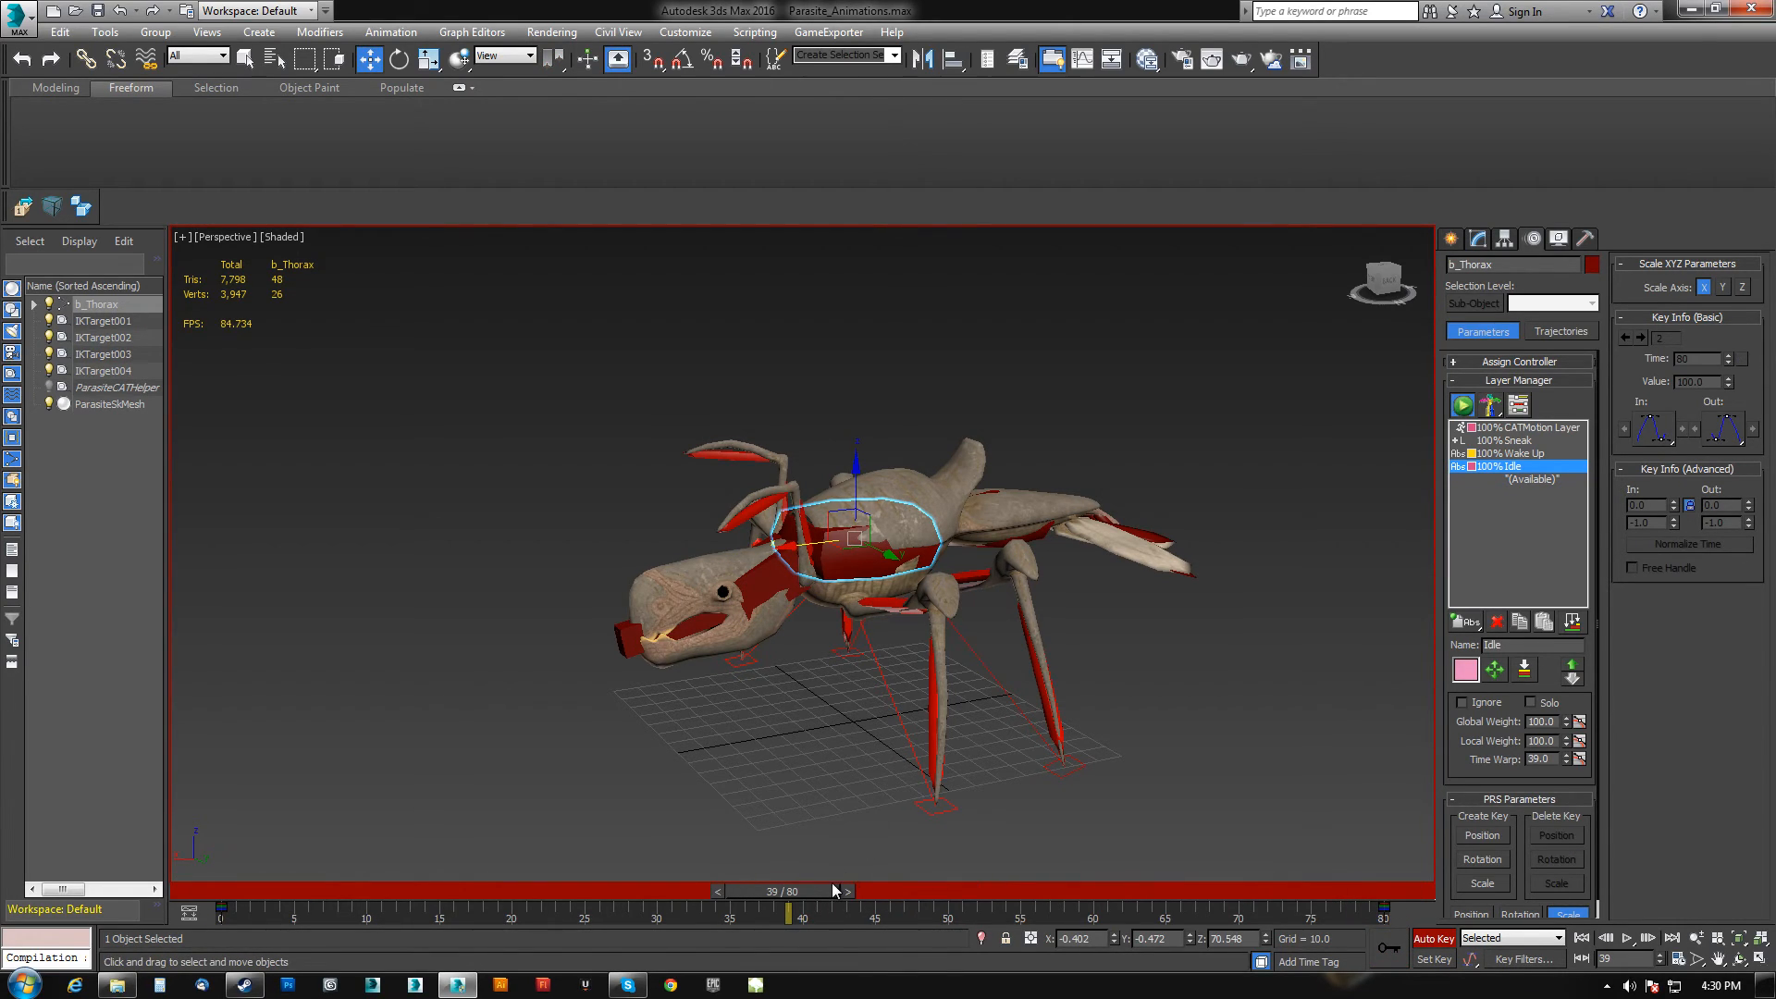
pyautogui.click(846, 890)
pyautogui.keyDown('alt'); pyautogui.moveTo(833, 782); pyautogui.dragTo(806, 745, button='middle'); pyautogui.keyUp('alt')
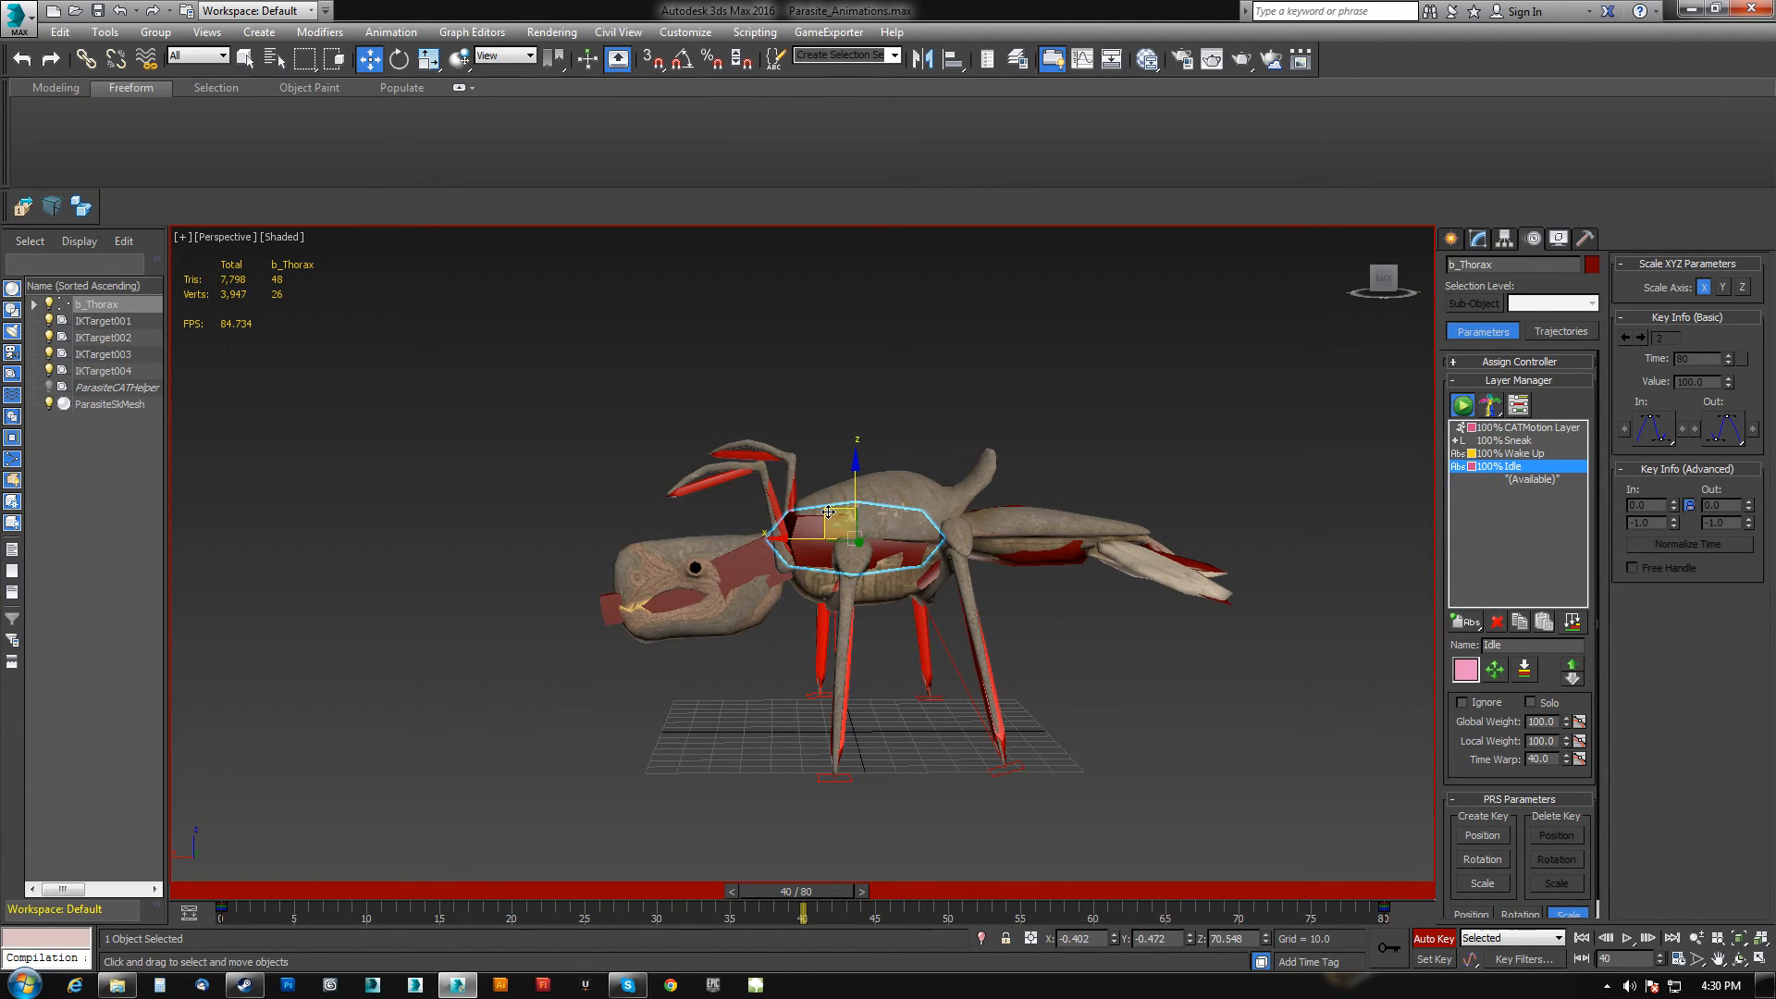
pyautogui.moveTo(830, 511); pyautogui.dragTo(842, 524)
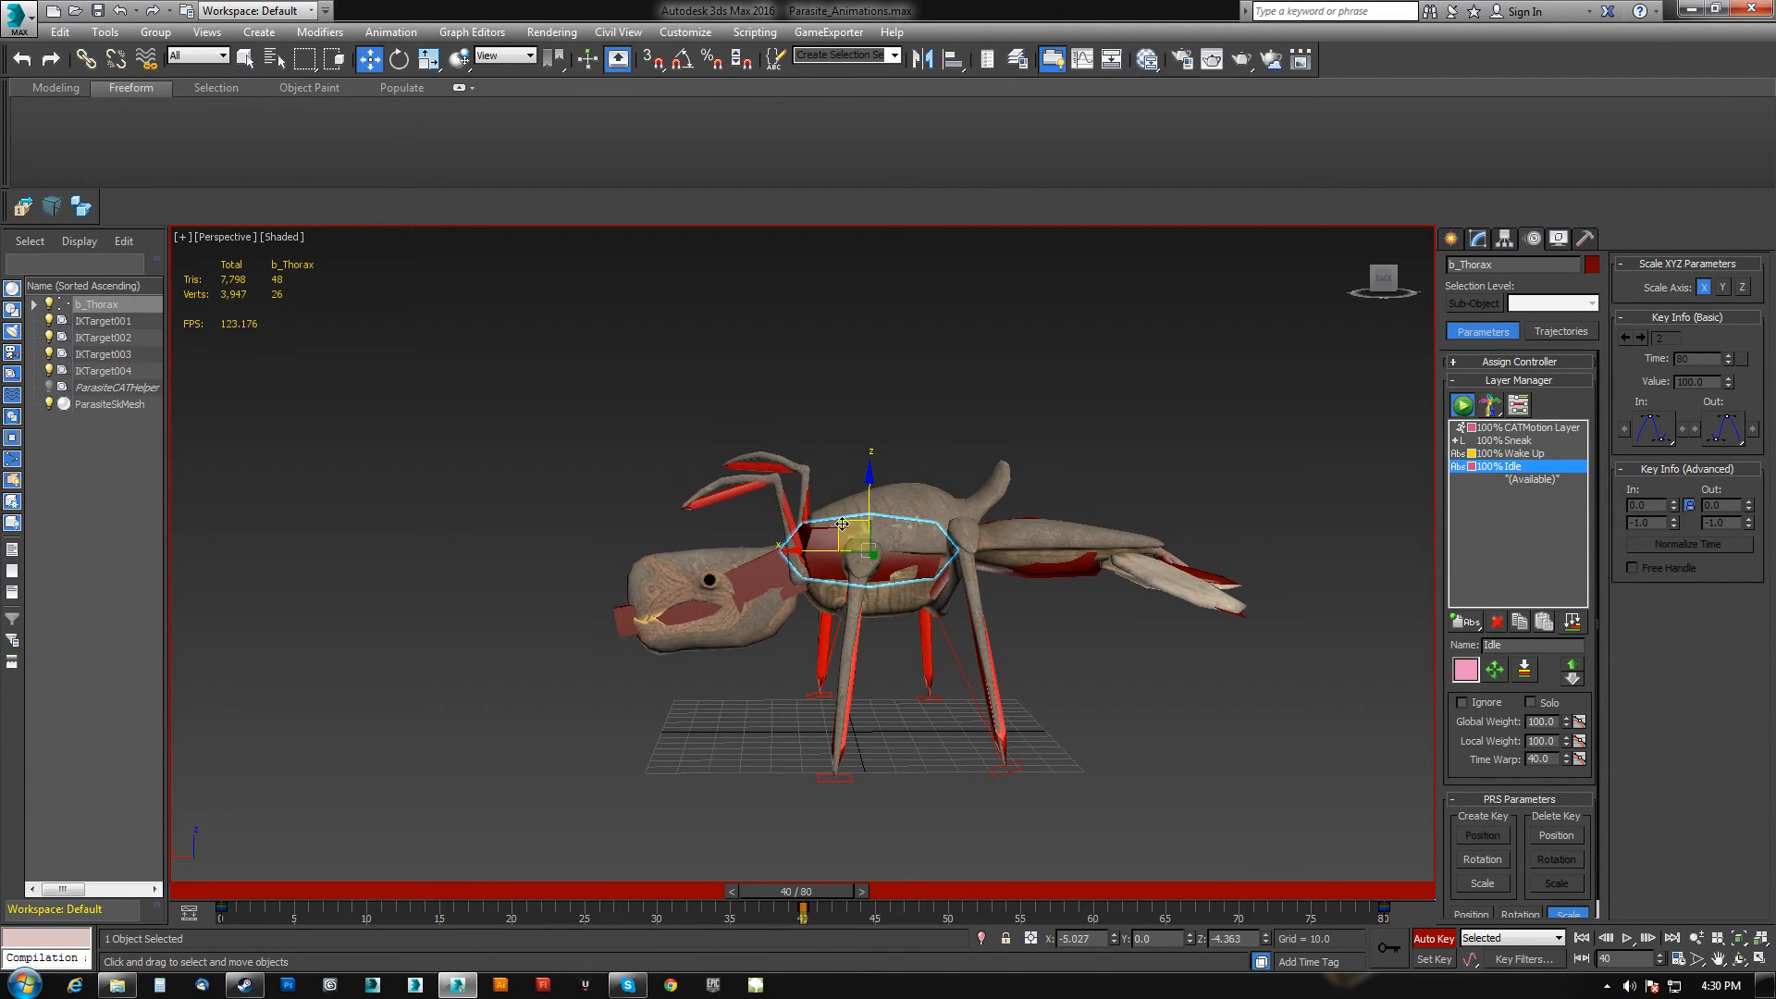
pyautogui.click(1627, 940)
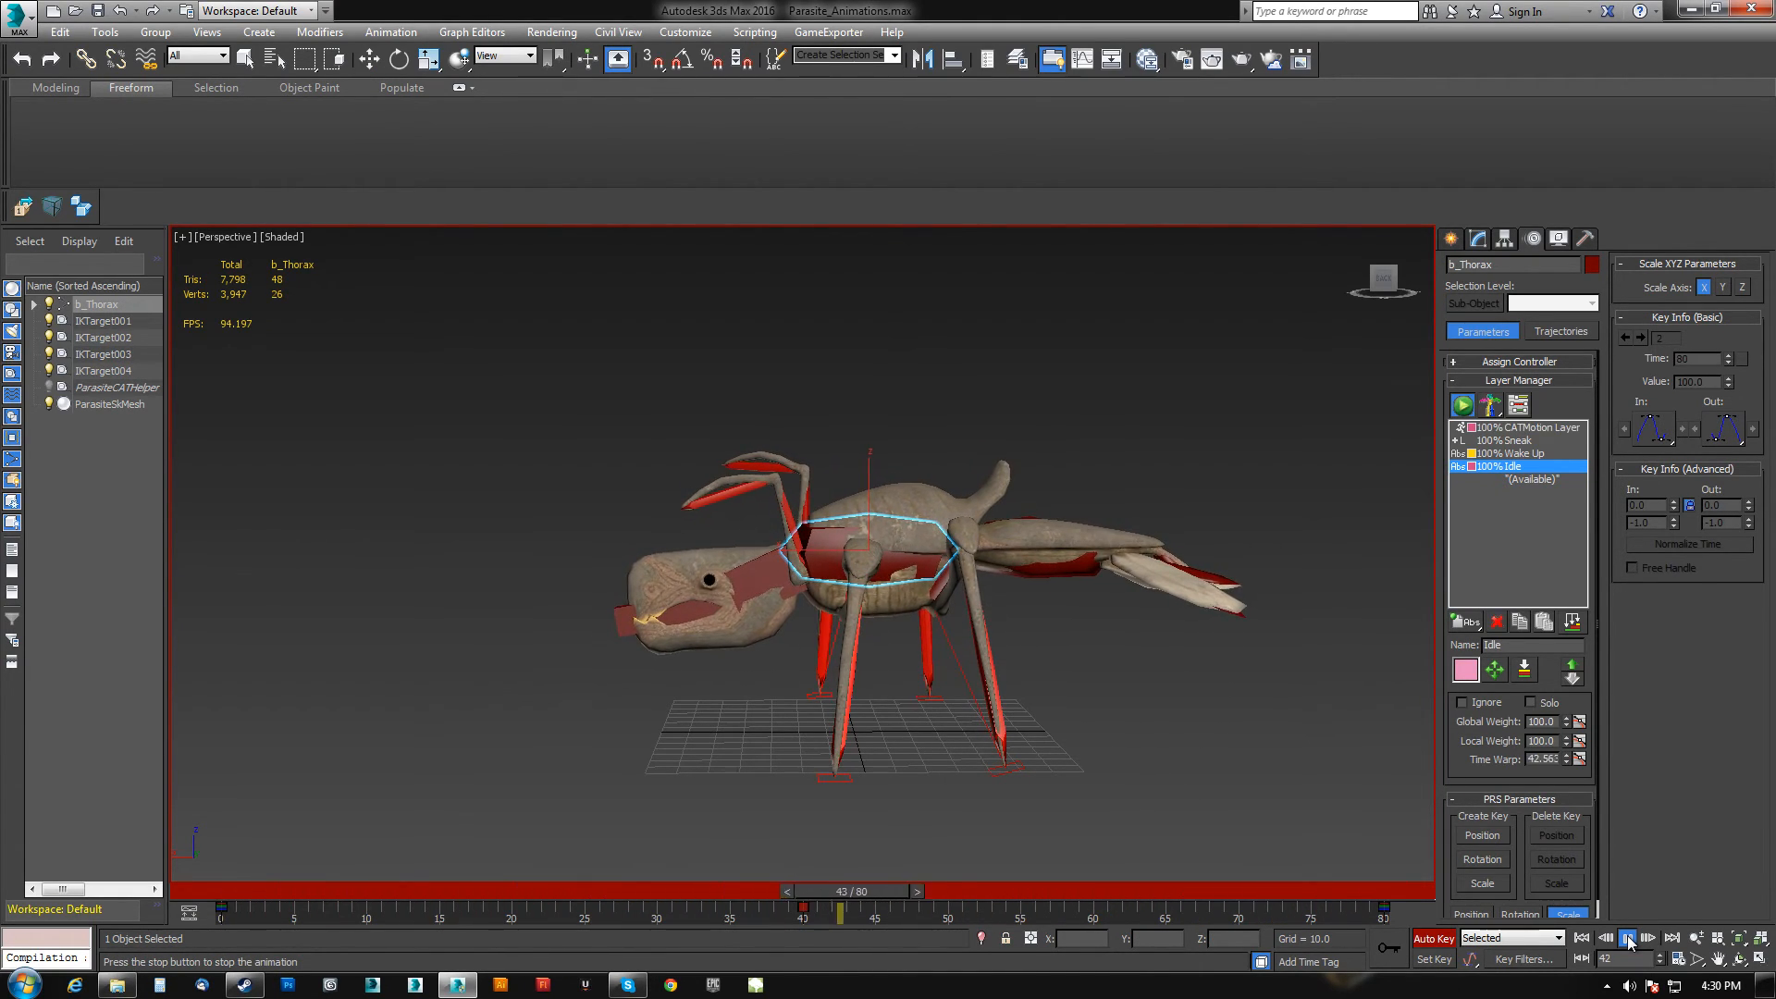
pyautogui.click(1628, 940)
# Select the head bone, set the reference coordinate system to Local, and rotate the head at frame 10.
pyautogui.moveTo(1158, 894); pyautogui.dragTo(831, 890)
pyautogui.click(764, 581)
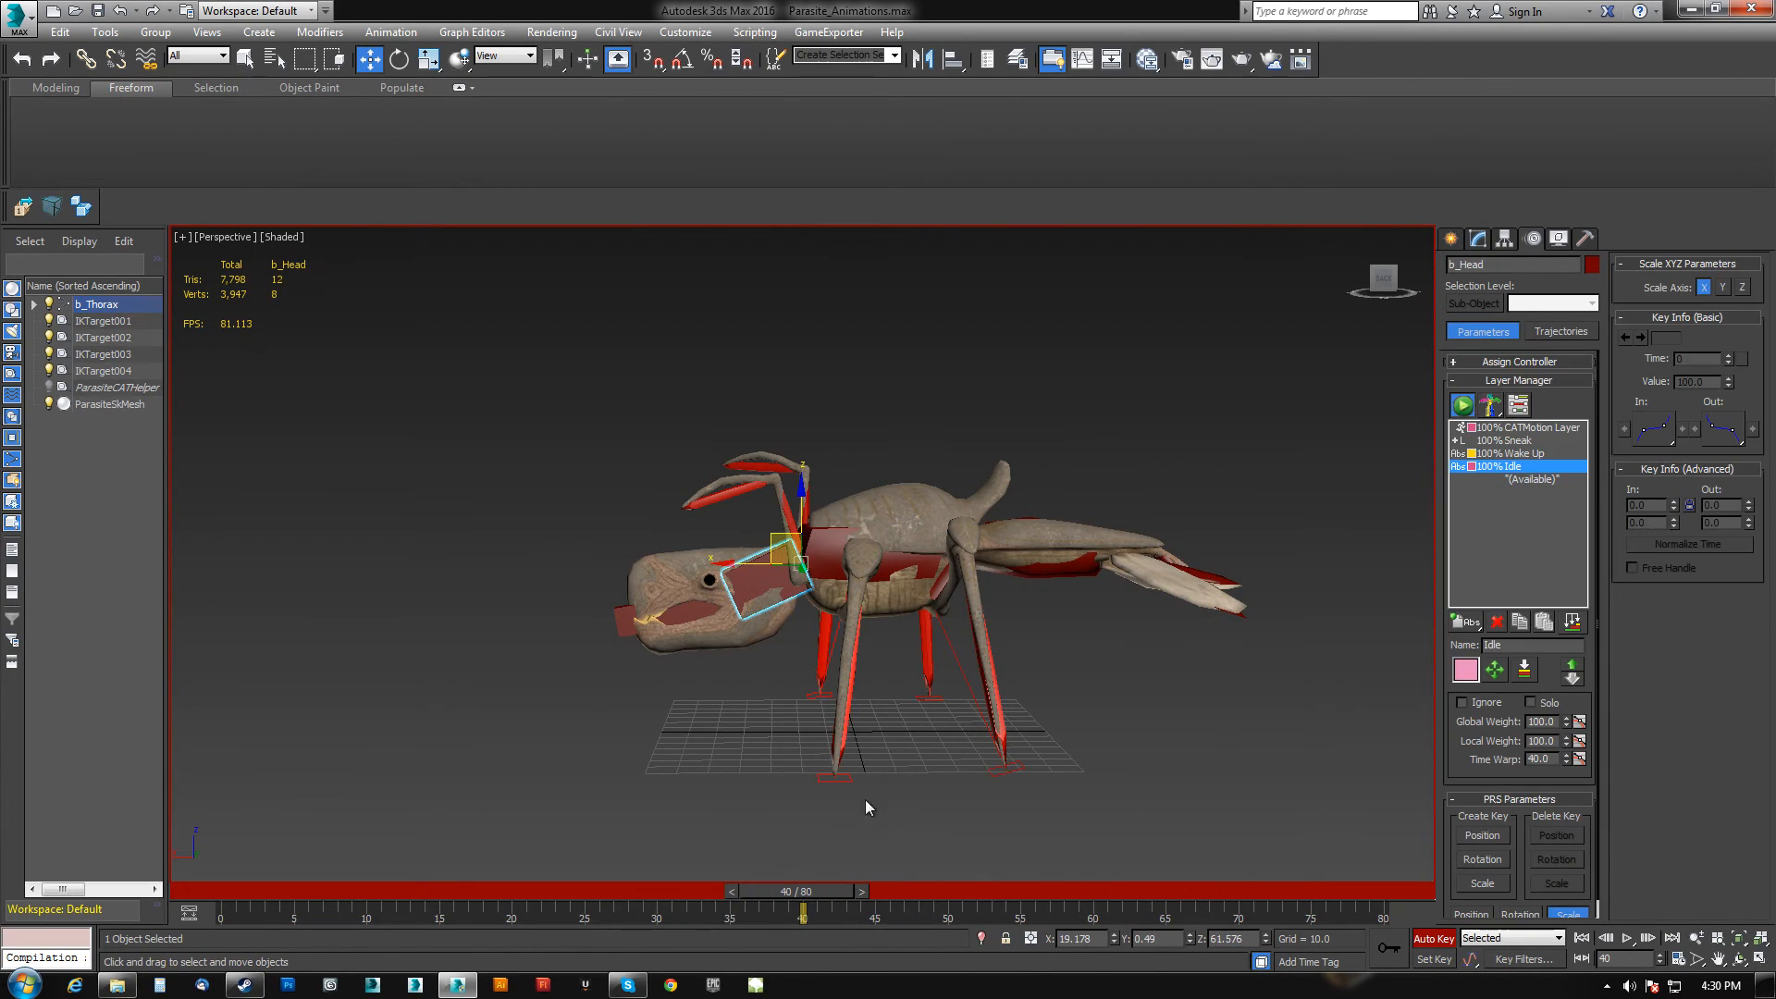
pyautogui.click(1399, 895)
pyautogui.moveTo(1387, 896); pyautogui.dragTo(107, 839)
pyautogui.moveTo(289, 889); pyautogui.dragTo(546, 895)
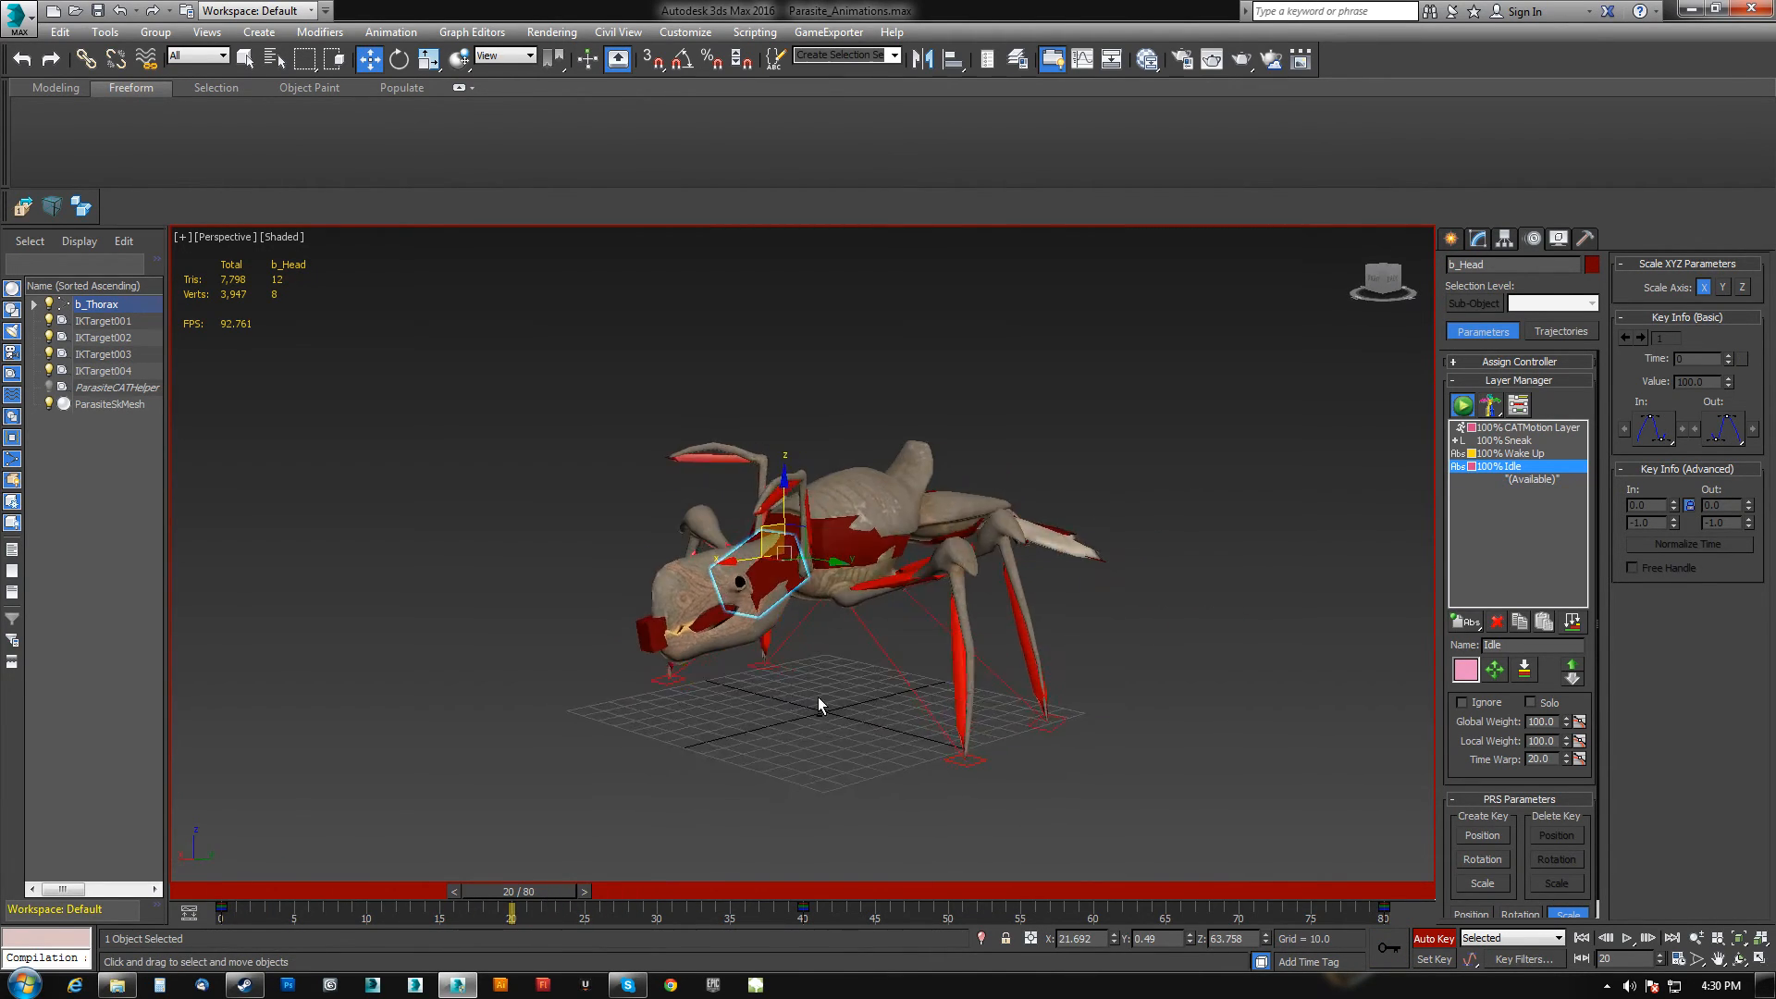
pyautogui.keyDown('alt'); pyautogui.moveTo(812, 694); pyautogui.dragTo(875, 718, button='middle'); pyautogui.keyUp('alt')
pyautogui.scroll(5, 809, 660)
pyautogui.moveTo(809, 660); pyautogui.dragTo(856, 652, button='middle')
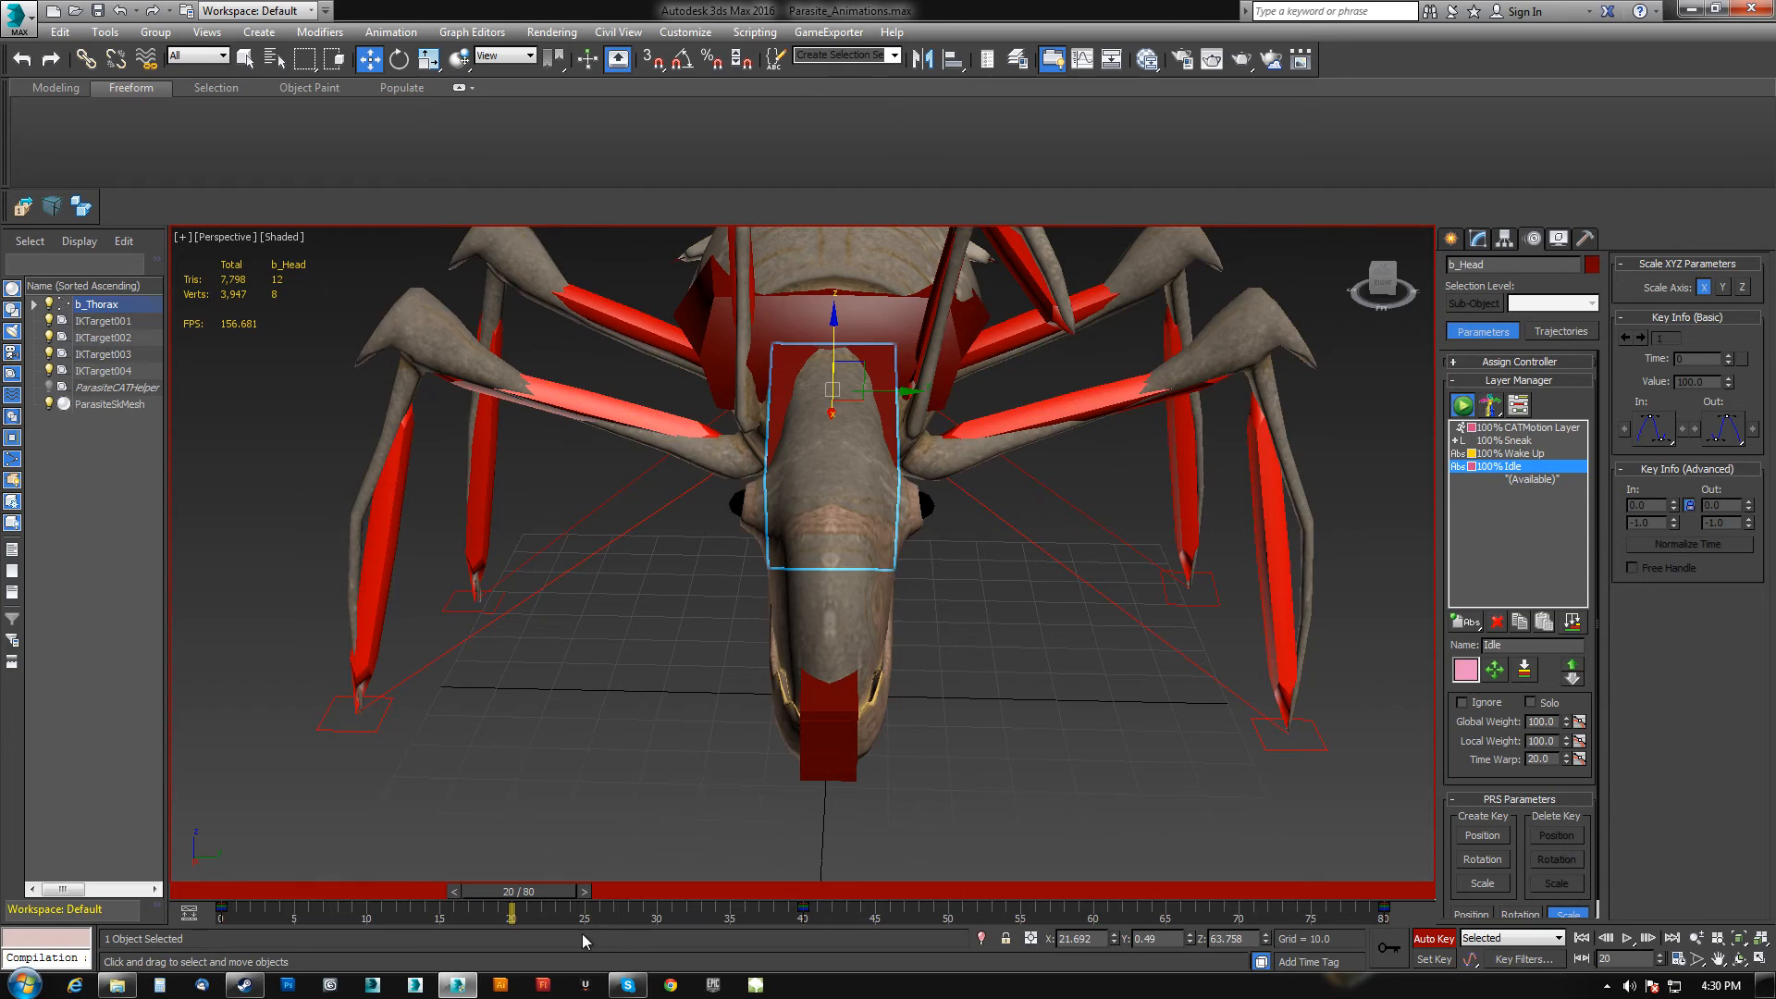
pyautogui.moveTo(523, 894); pyautogui.dragTo(394, 897)
pyautogui.press('e')
pyautogui.click(529, 57)
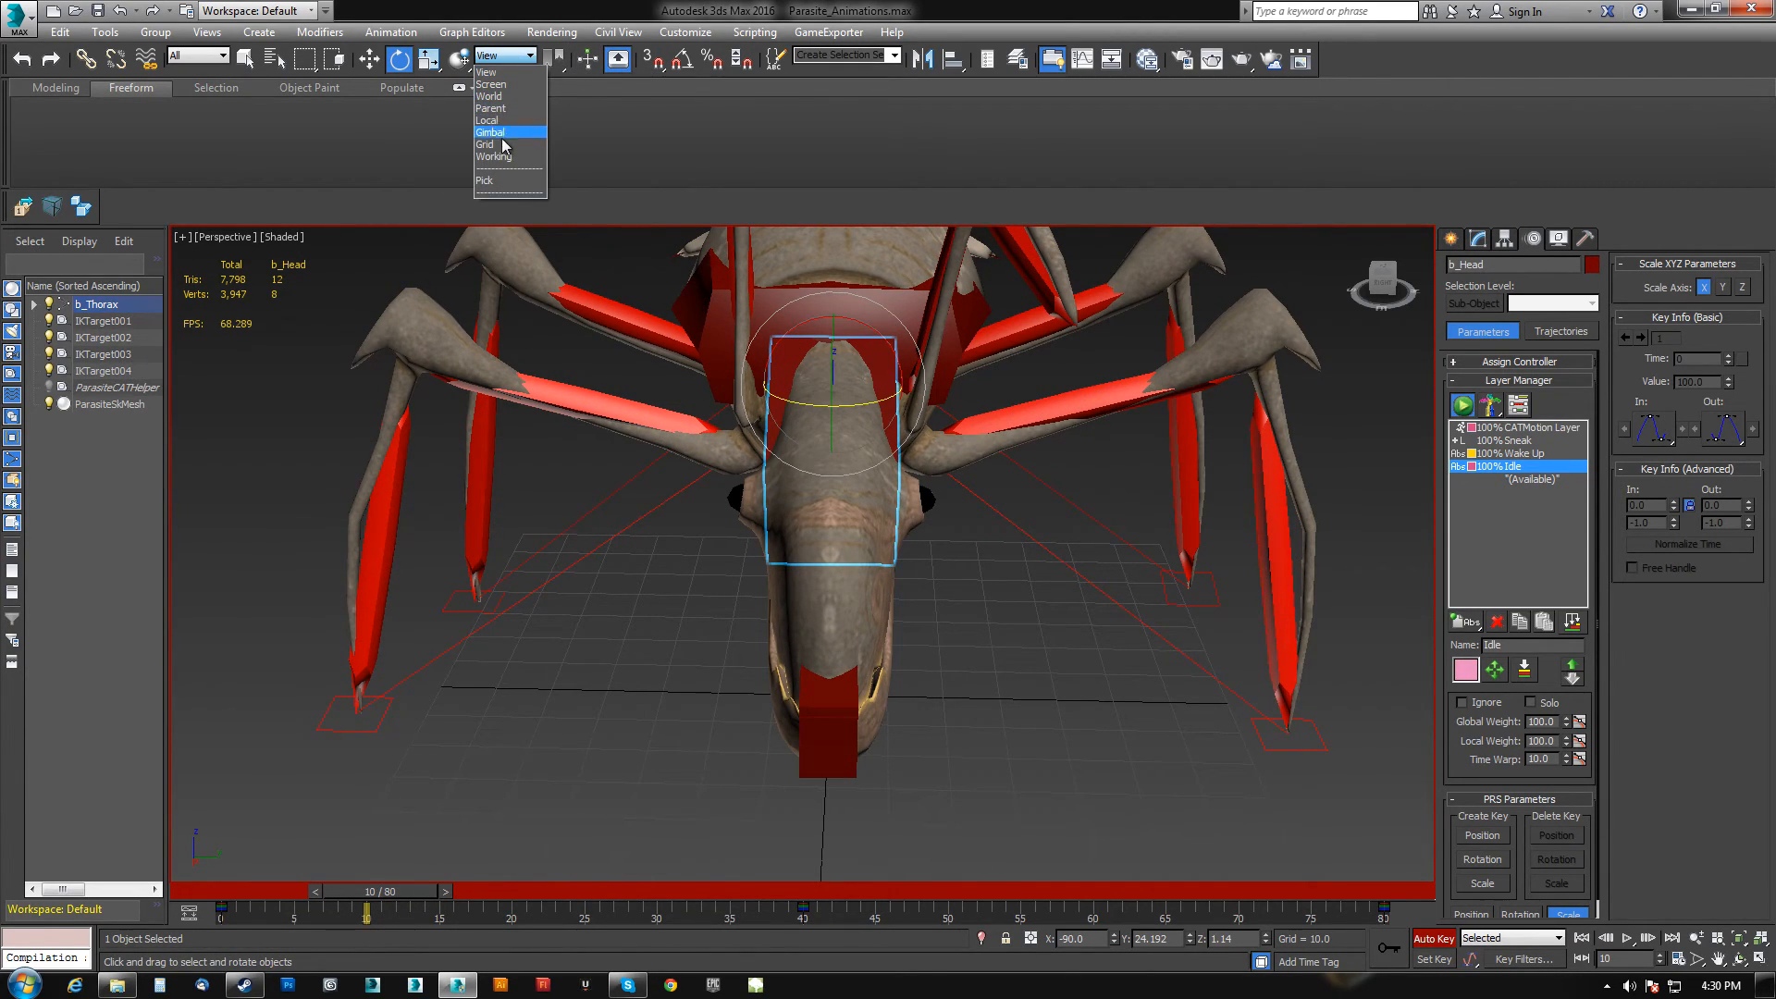
pyautogui.click(490, 120)
pyautogui.moveTo(876, 427)
pyautogui.mouseDown()
pyautogui.moveTo(856, 462)
pyautogui.moveTo(841, 435)
pyautogui.mouseUp()
# Rotate the head slightly at frame 5.
pyautogui.moveTo(418, 885); pyautogui.dragTo(346, 895)
pyautogui.press('e')
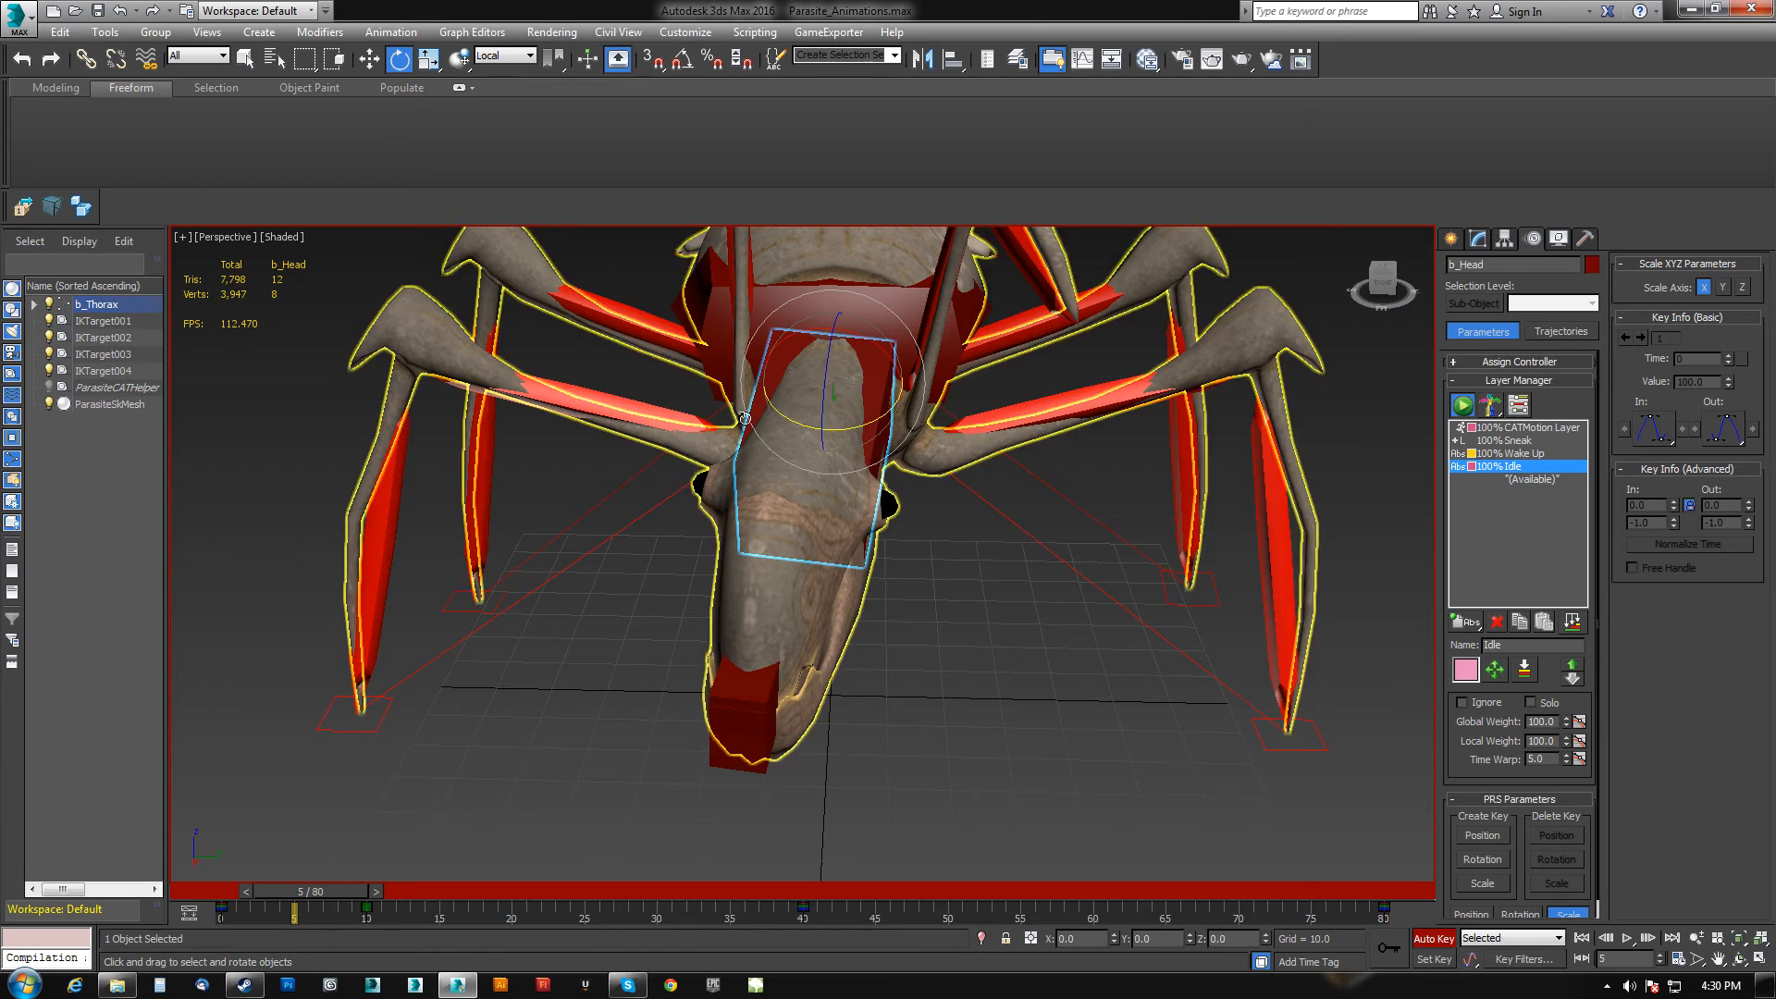
pyautogui.moveTo(825, 383); pyautogui.dragTo(818, 386)
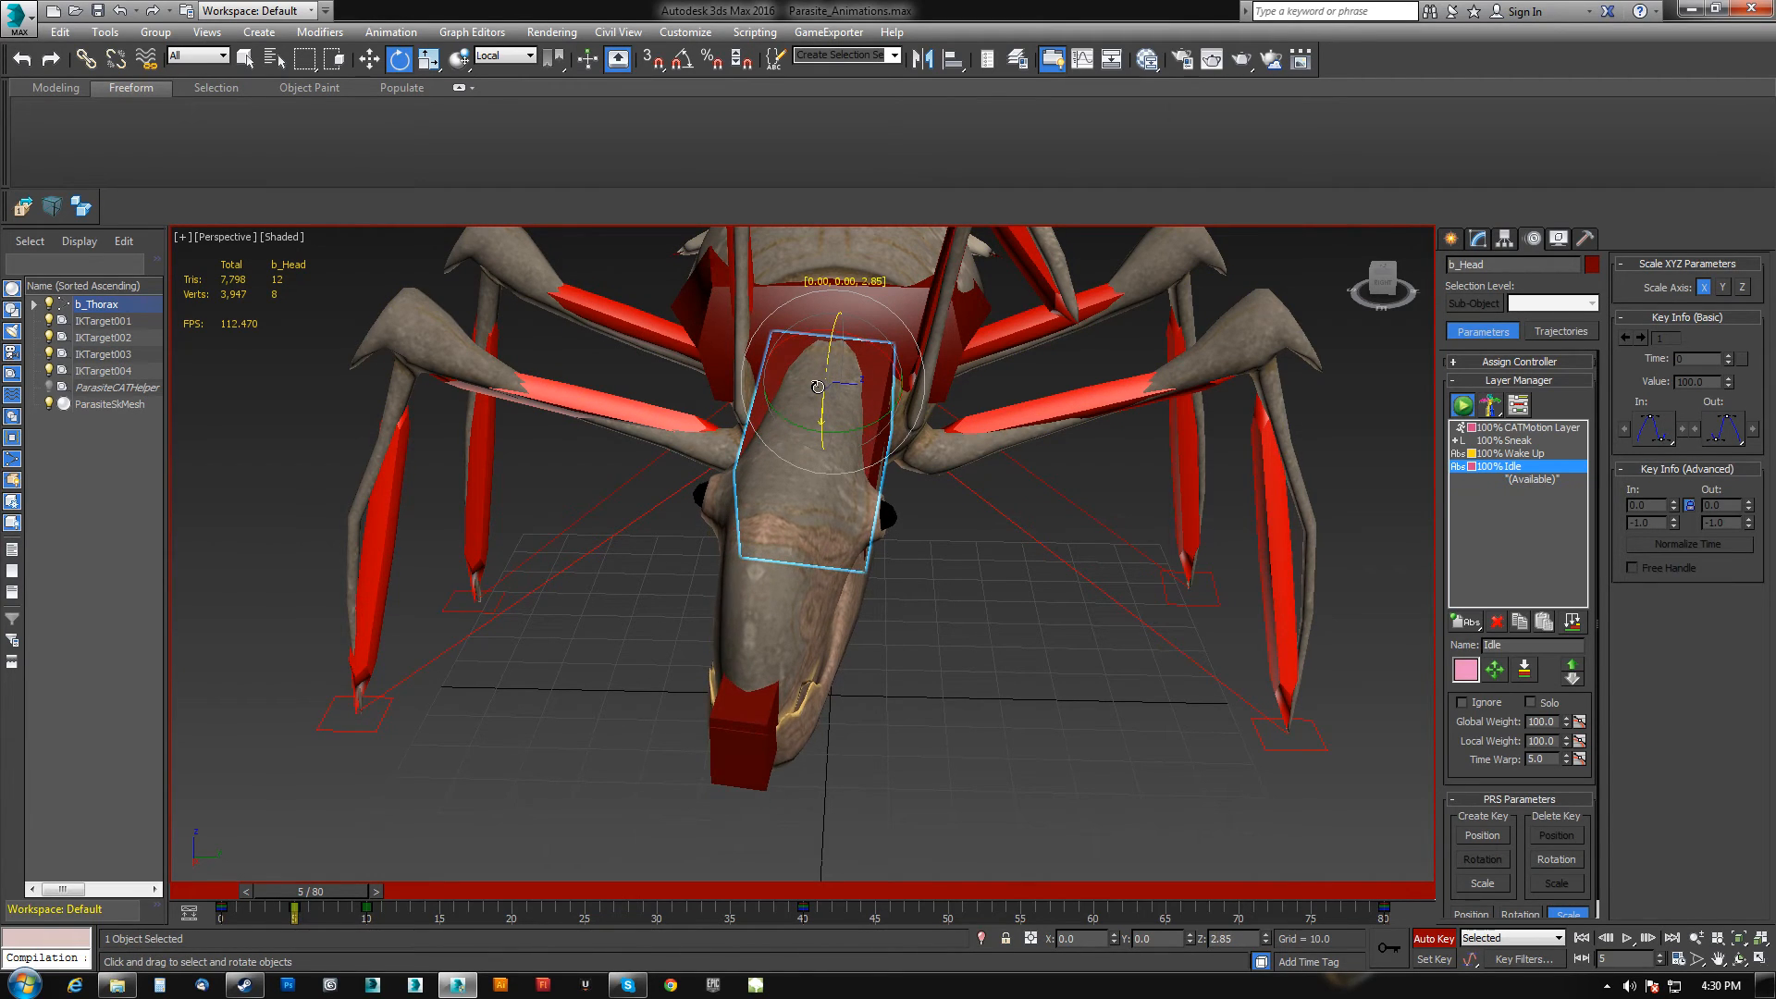
# Tilt the head sideways with the Rotate tool at around frame 51.
pyautogui.moveTo(342, 881); pyautogui.dragTo(442, 892)
pyautogui.click(362, 911)
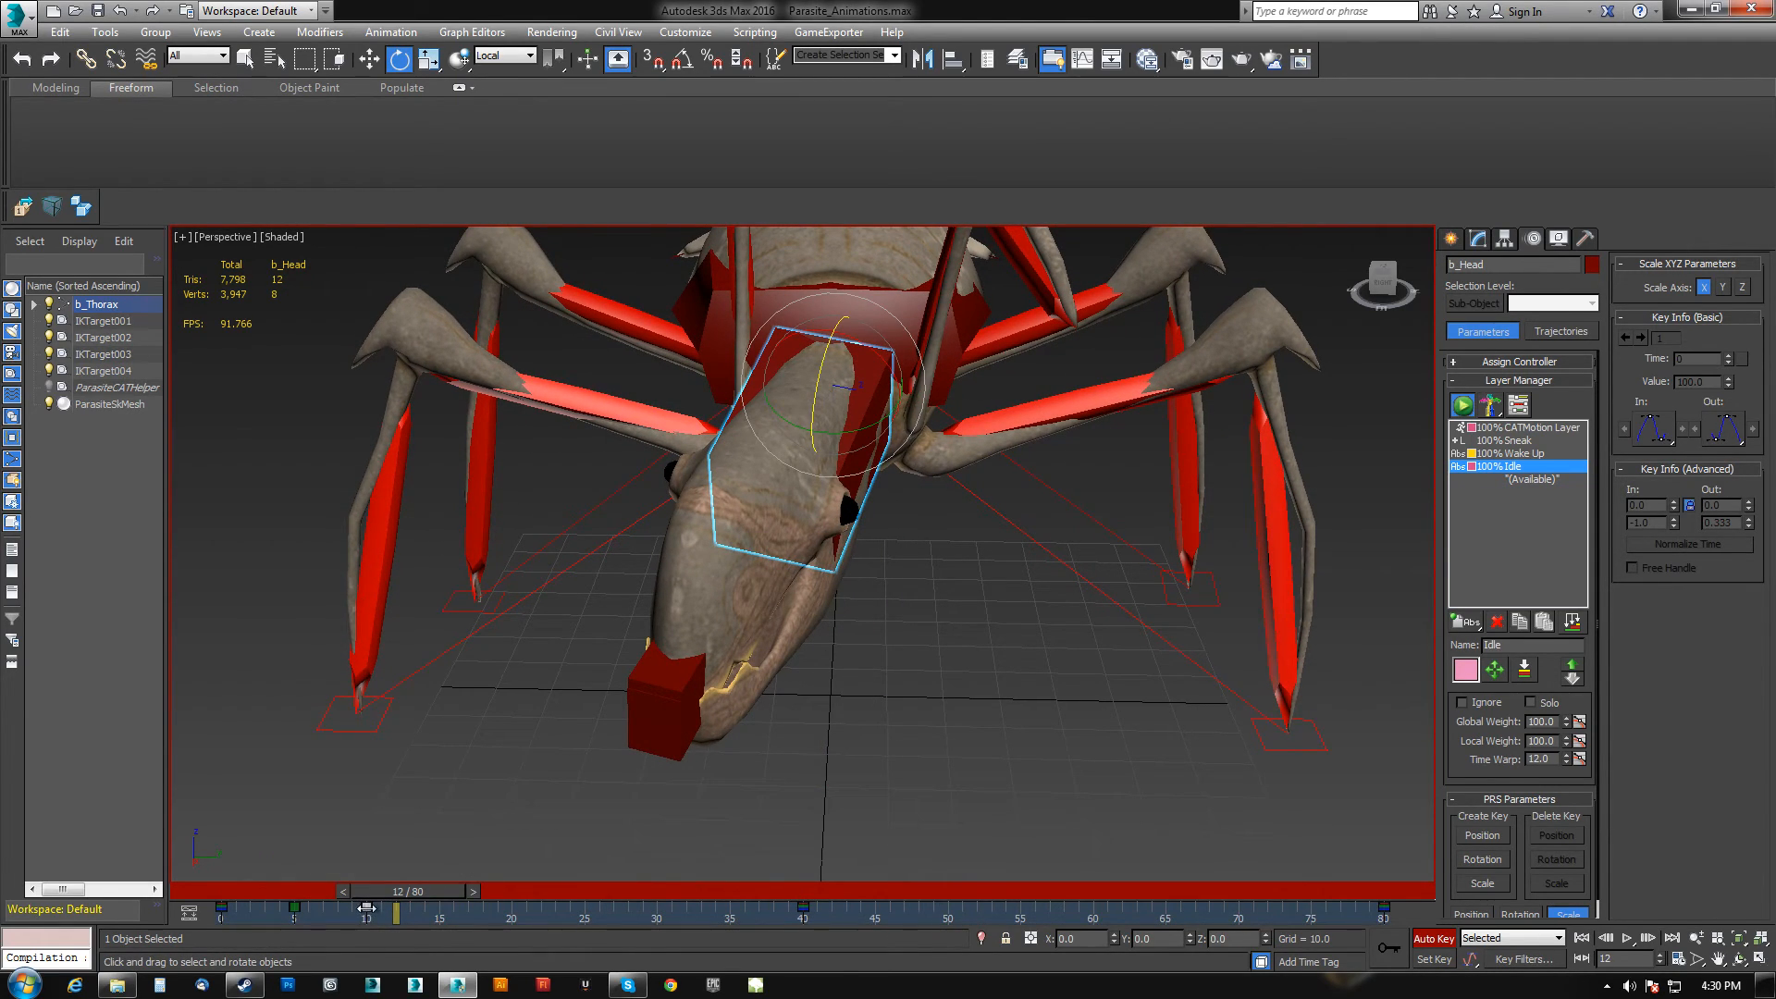
pyautogui.moveTo(427, 883); pyautogui.dragTo(952, 883)
pyautogui.moveTo(865, 442); pyautogui.dragTo(907, 446)
pyautogui.moveTo(885, 354); pyautogui.dragTo(899, 372)
# Rotate the head back upright at frame 45.
pyautogui.moveTo(952, 896); pyautogui.dragTo(877, 905)
pyautogui.press('e')
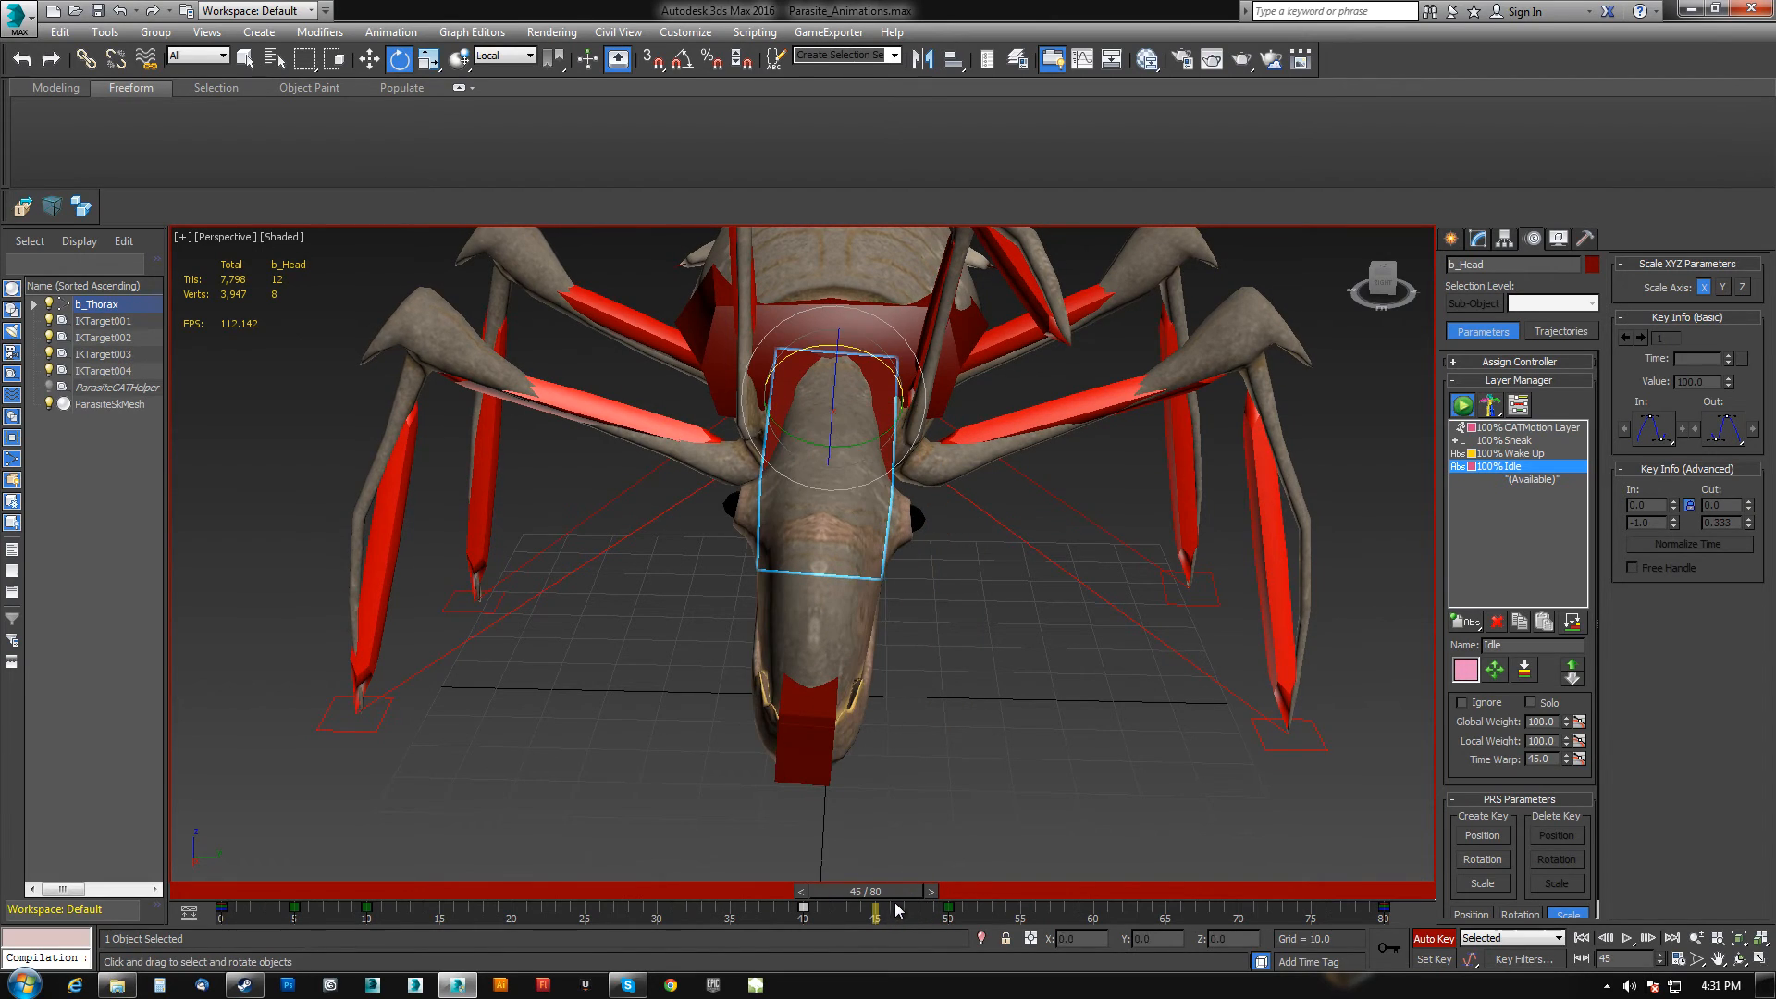
pyautogui.moveTo(874, 354); pyautogui.dragTo(832, 378)
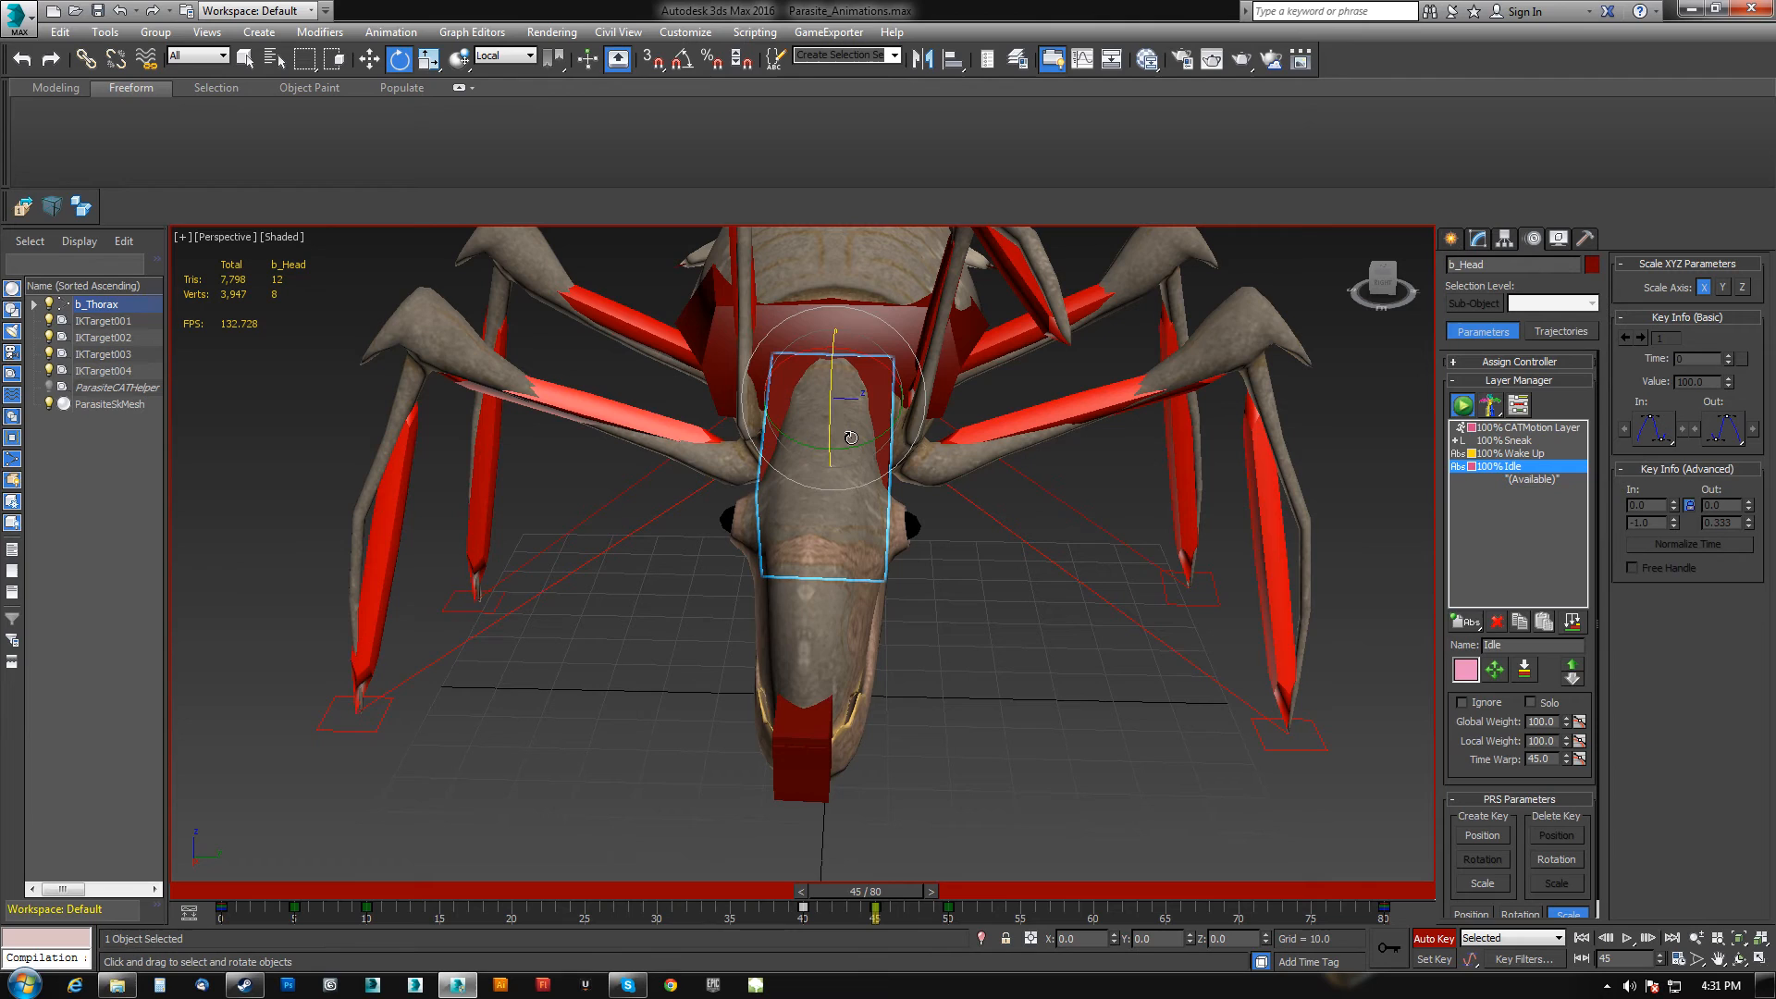
# Scrub the timeline and play back the head animation to review it.
pyautogui.moveTo(901, 888); pyautogui.dragTo(978, 914)
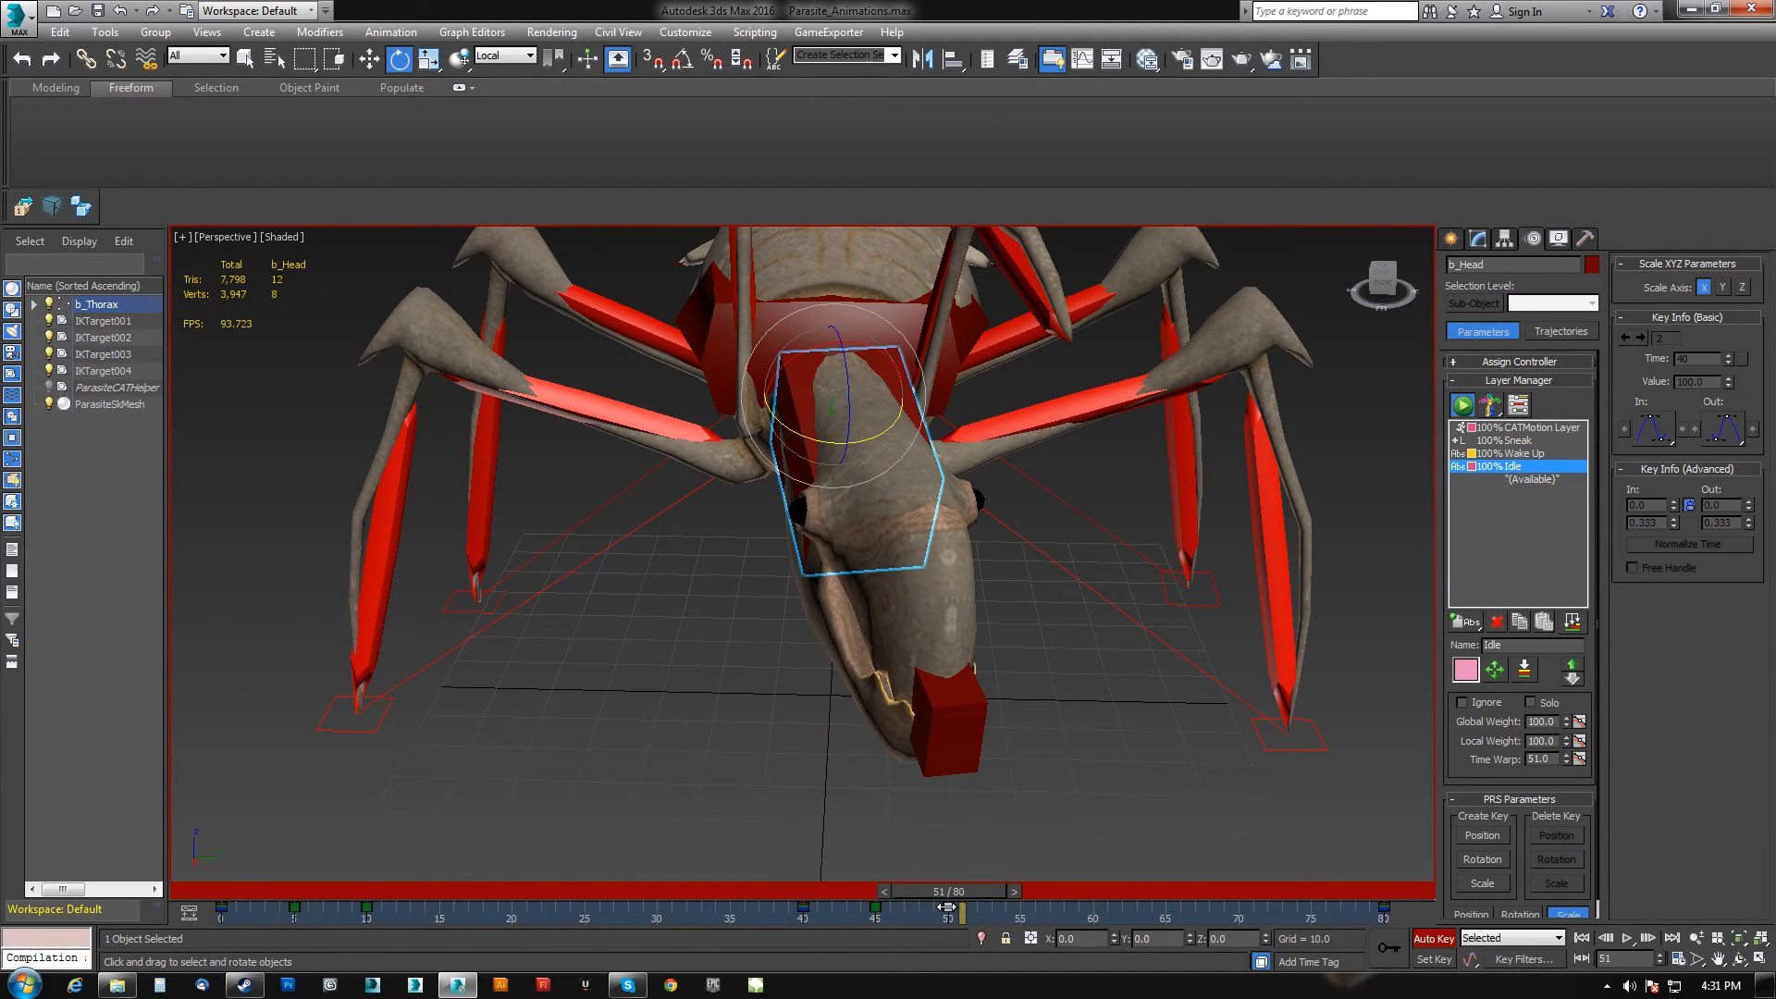
pyautogui.moveTo(953, 901); pyautogui.dragTo(1449, 884)
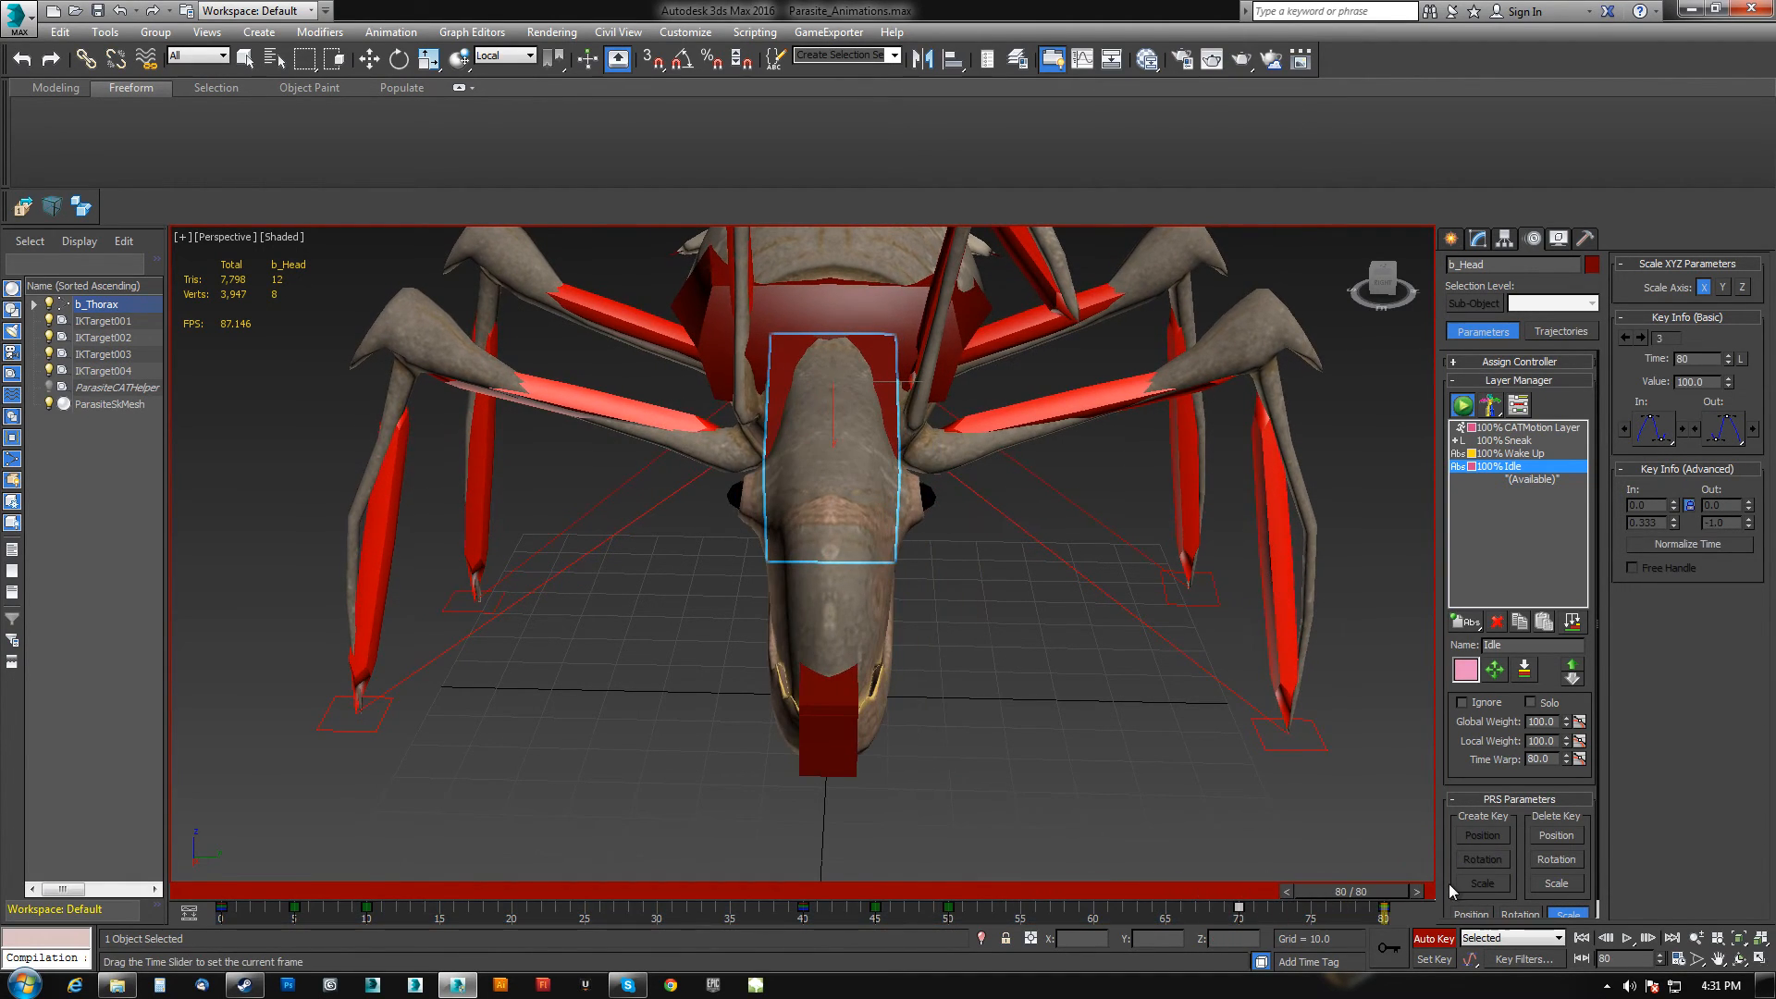
pyautogui.click(1635, 938)
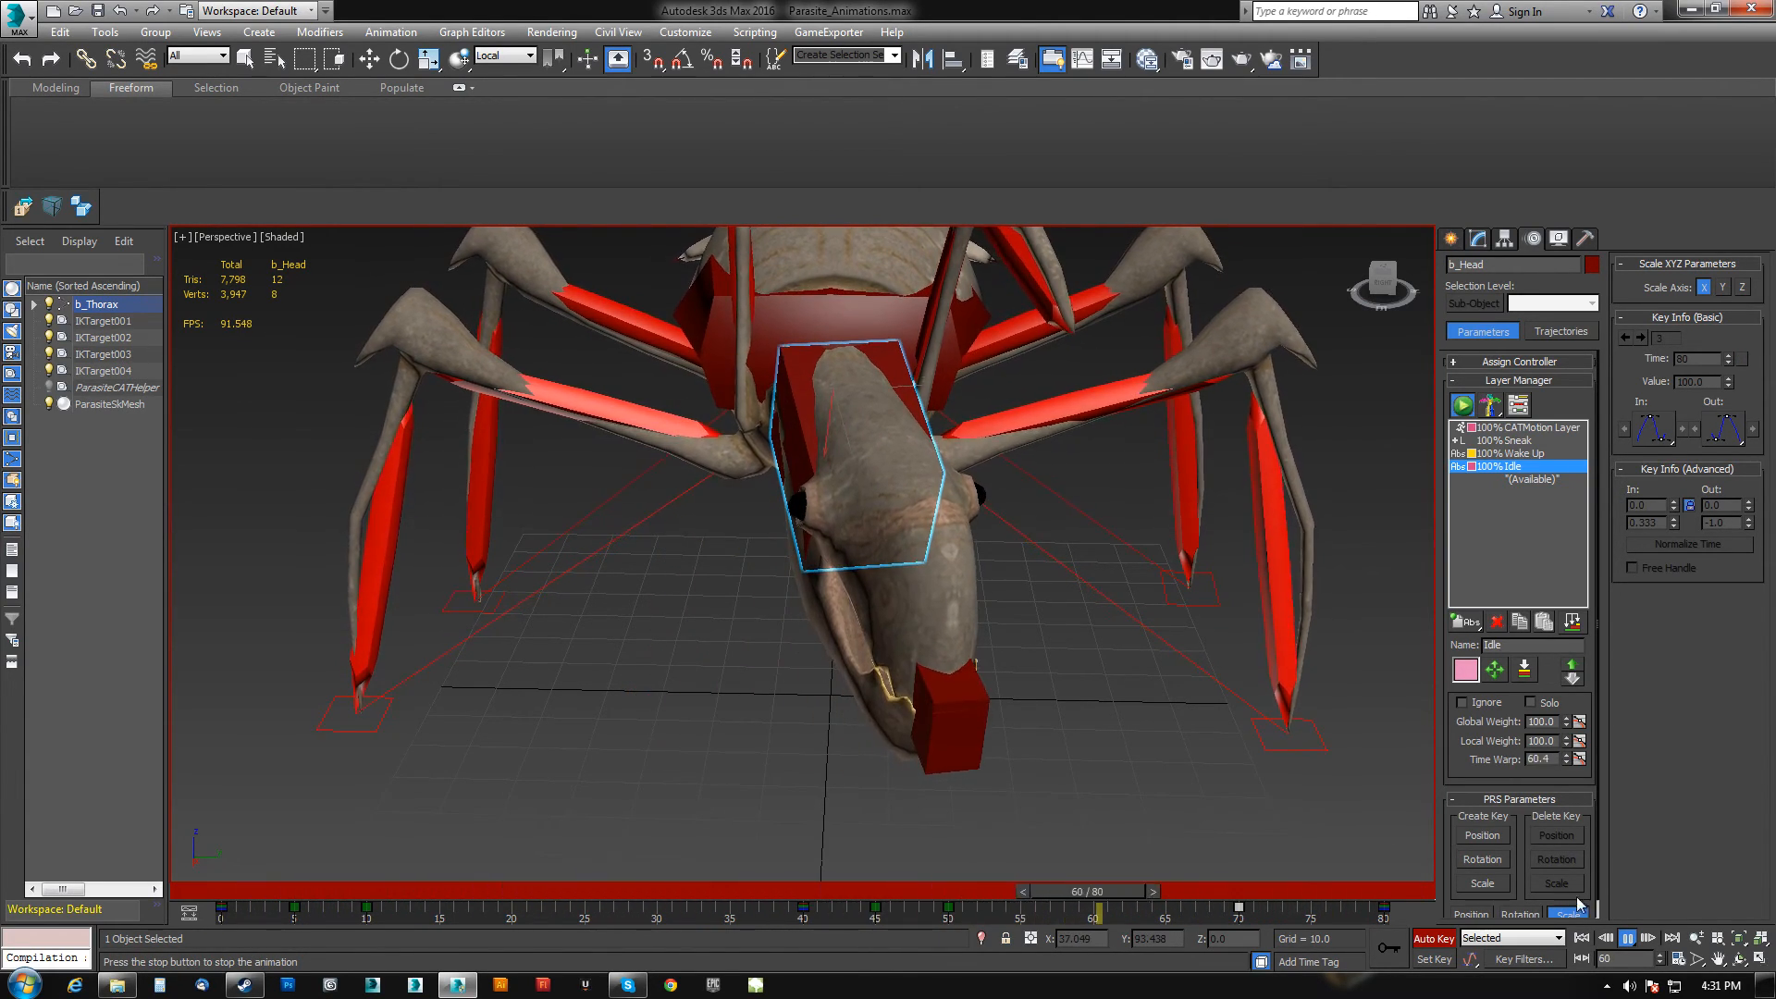
pyautogui.press('/')
# Open the Curve Editor for the head bone and inspect its Idle layer X Rotation curve.
pyautogui.press('e')
pyautogui.rightClick(973, 594)
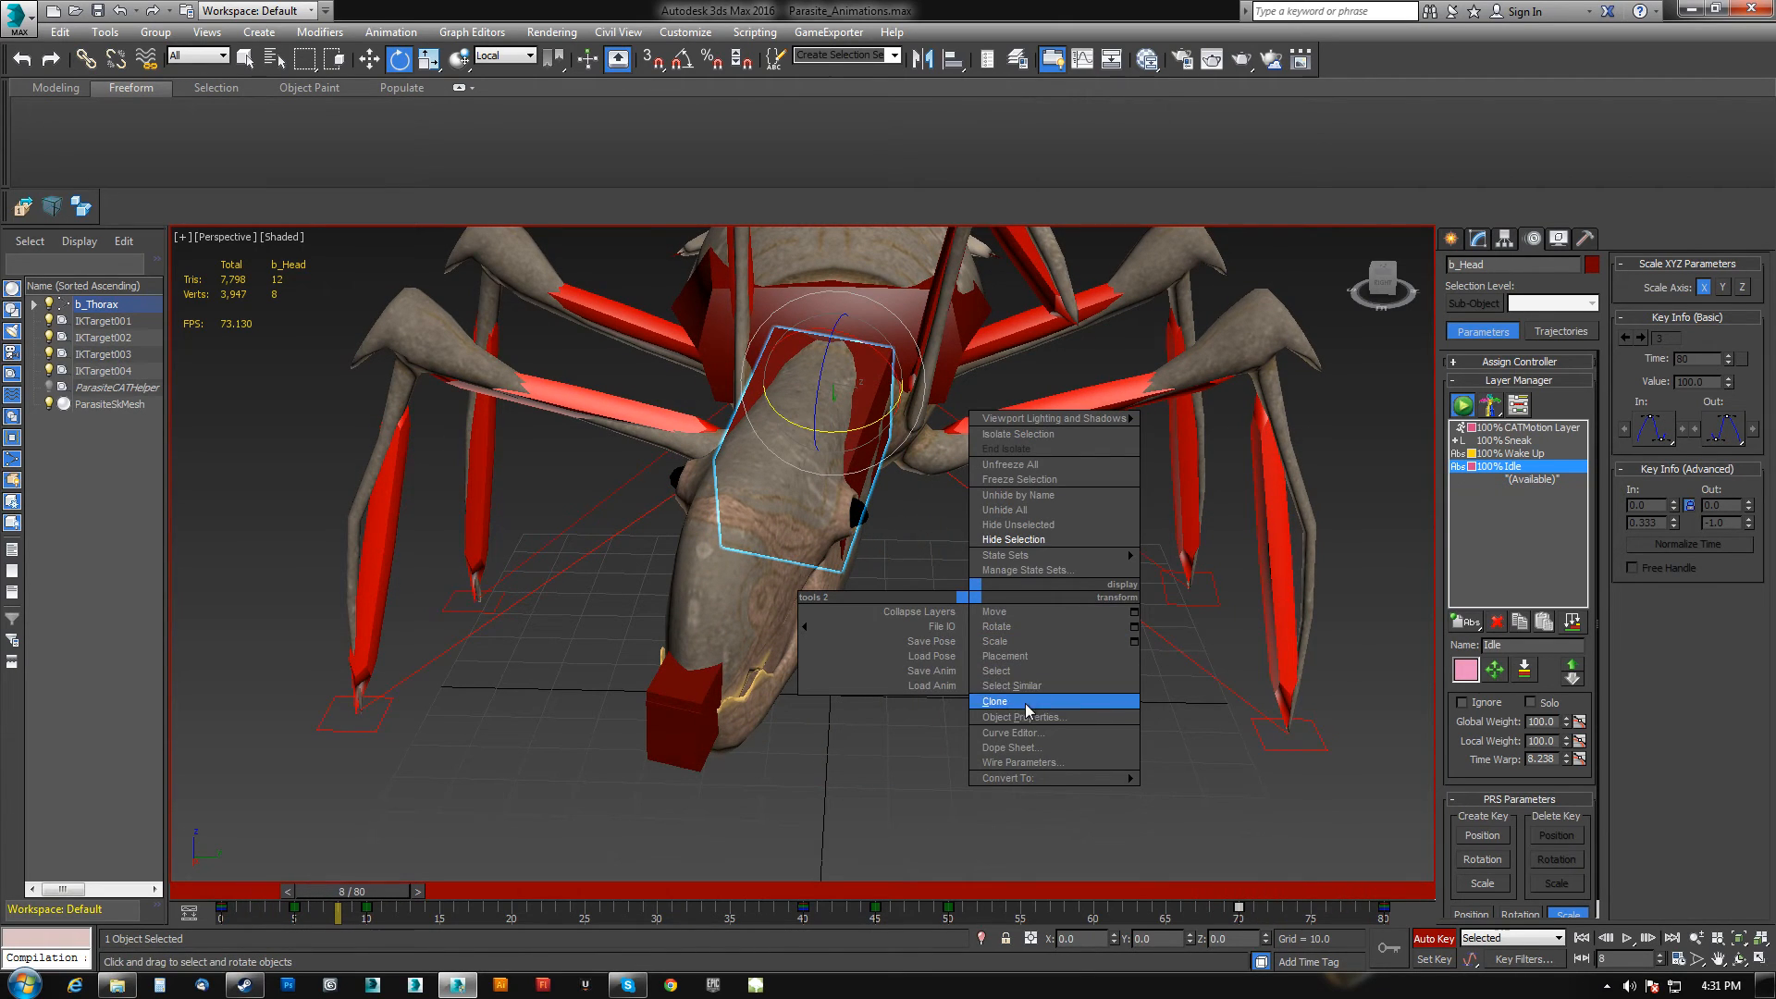
pyautogui.click(1017, 732)
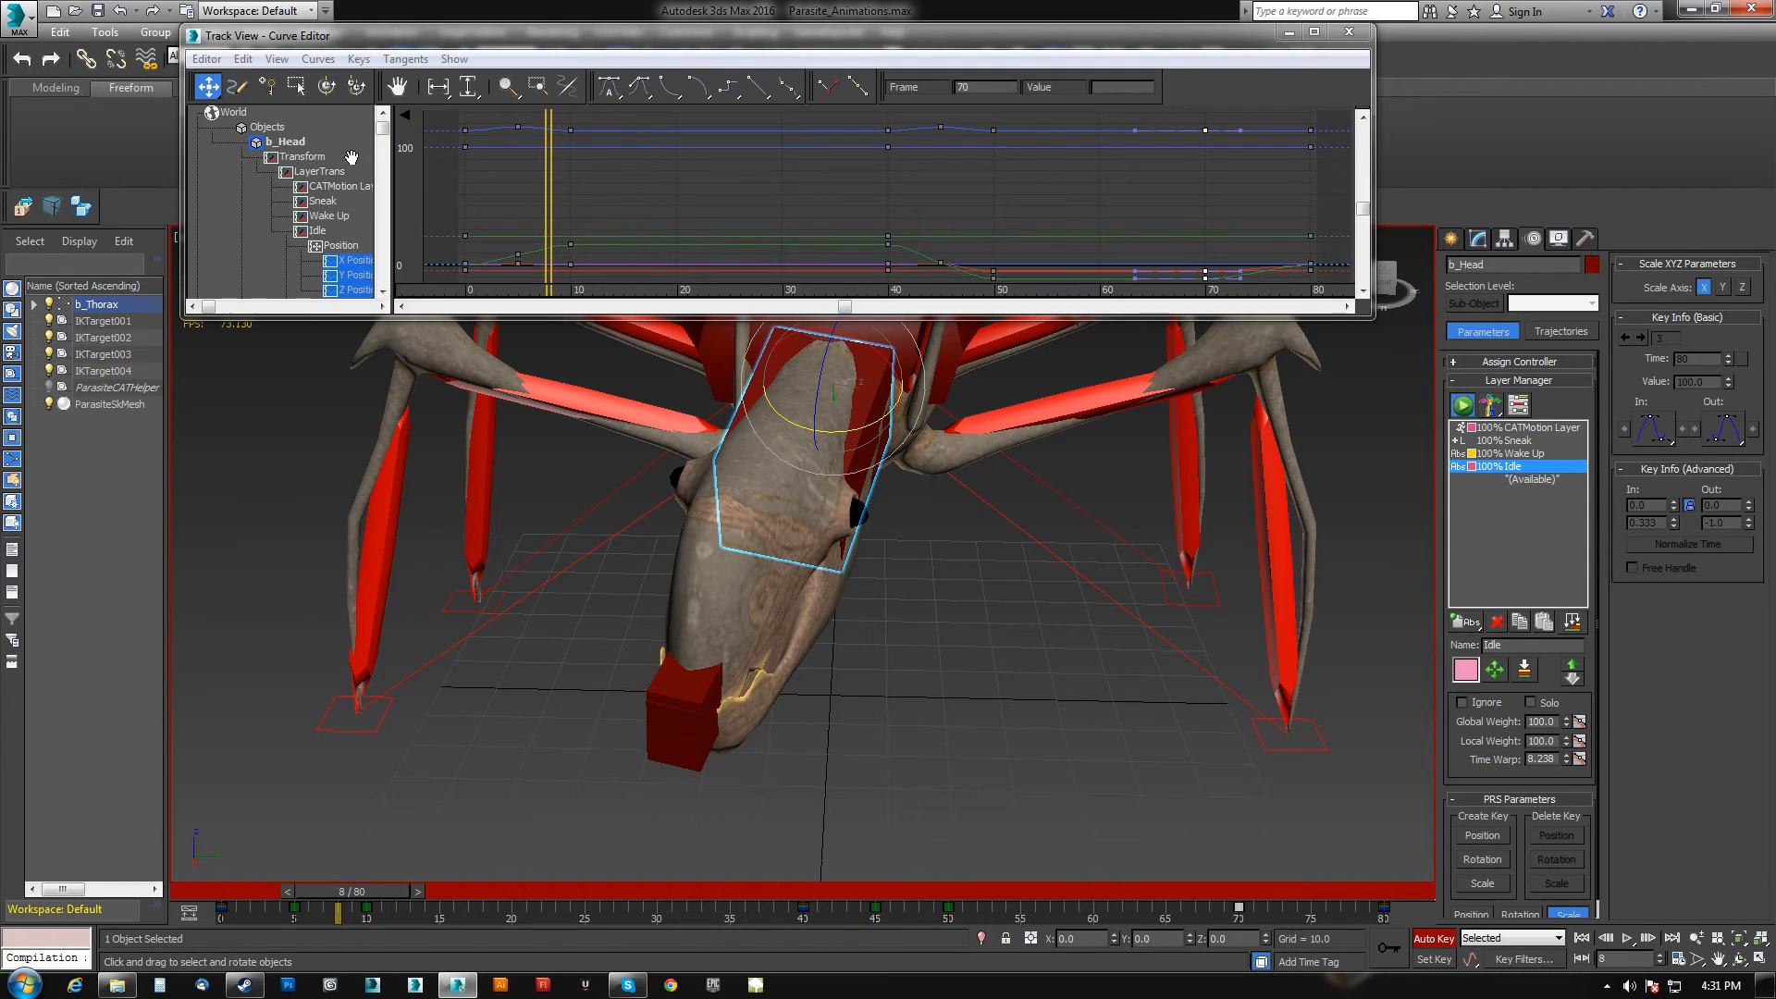
pyautogui.scroll(-1, 351, 157)
pyautogui.scroll(-1, 341, 259)
pyautogui.click(294, 246)
pyautogui.moveTo(814, 220); pyautogui.dragTo(782, 204, button='middle')
pyautogui.scroll(-1, 796, 202)
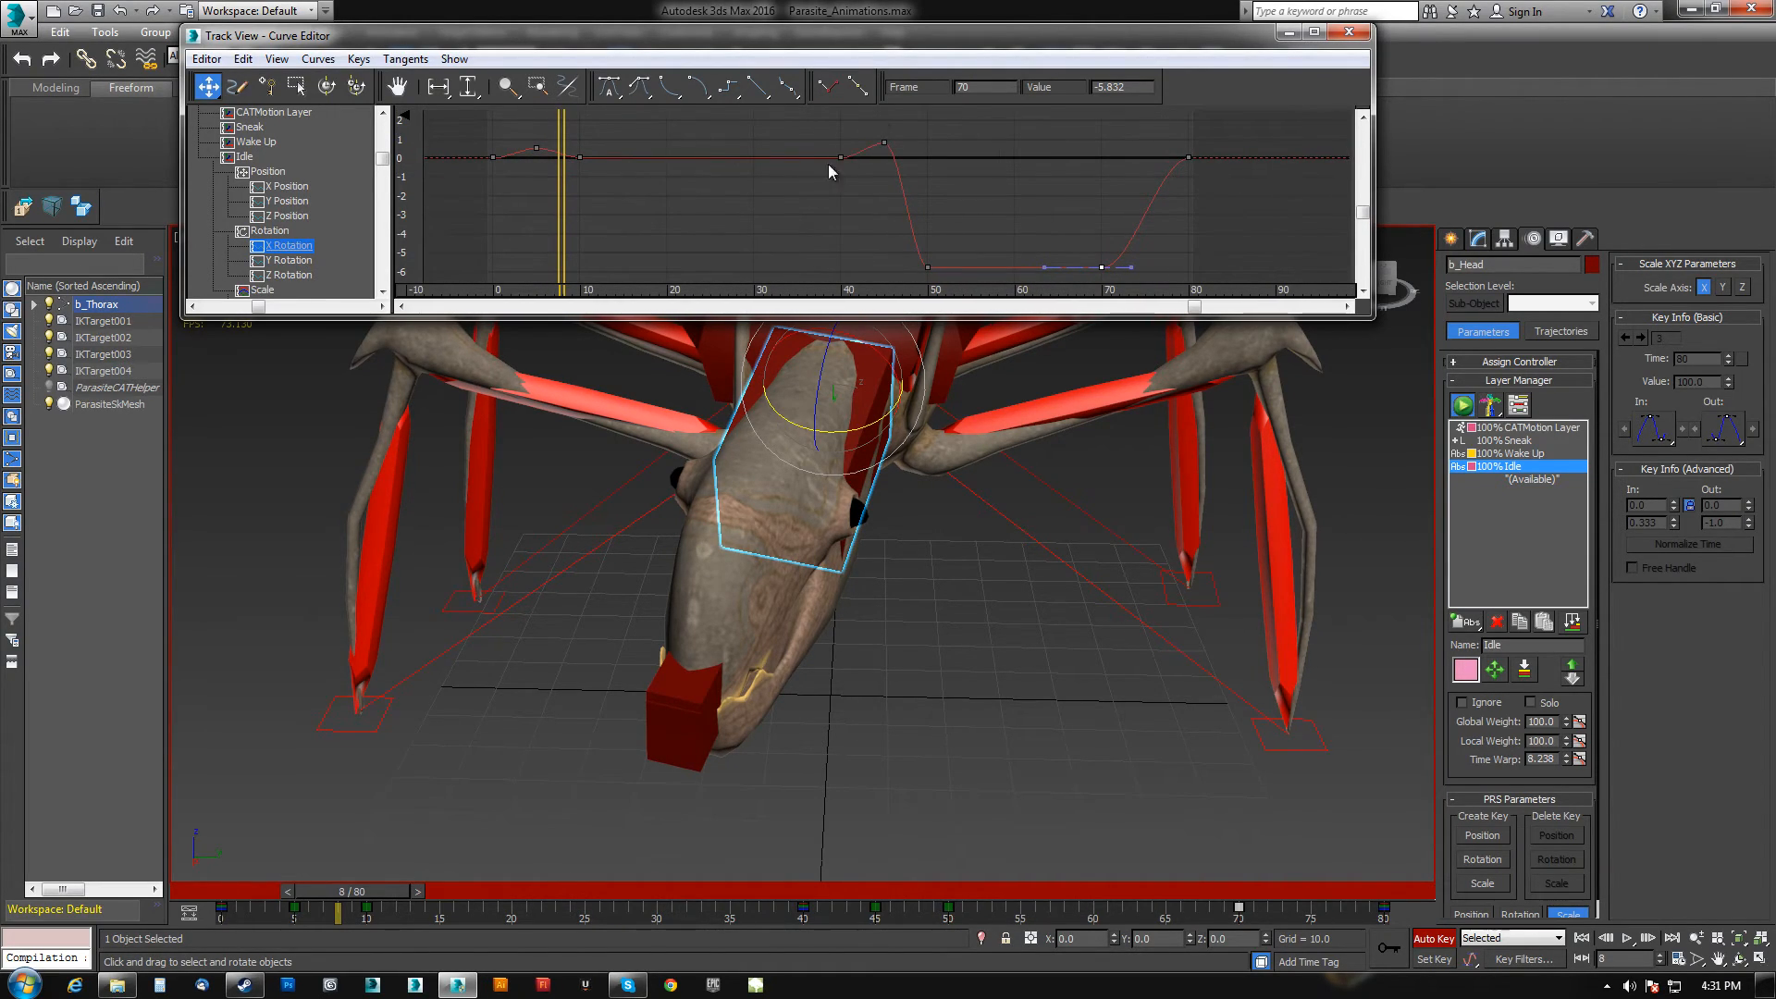
# Select the head's Y Rotation curve and delete its early key near frame 2.
pyautogui.moveTo(561, 265); pyautogui.dragTo(513, 268)
pyautogui.click(290, 260)
pyautogui.moveTo(570, 185); pyautogui.dragTo(603, 169, button='middle')
pyautogui.scroll(-1, 561, 189)
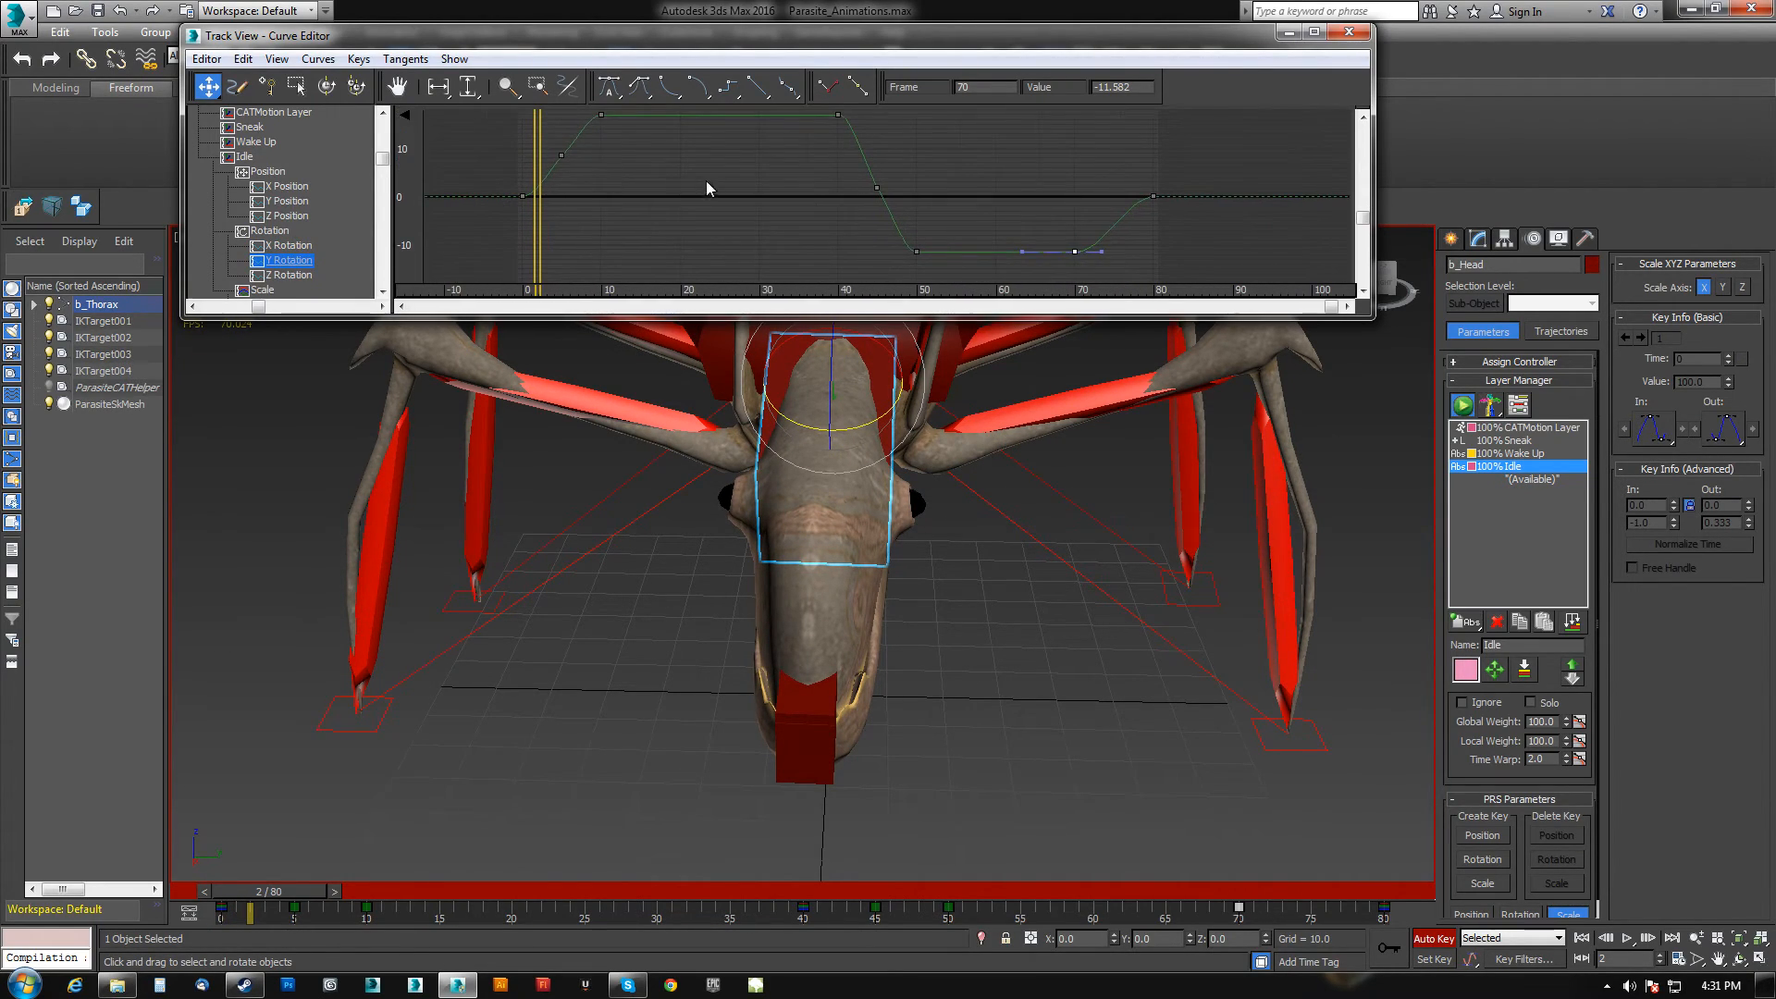
pyautogui.click(539, 178)
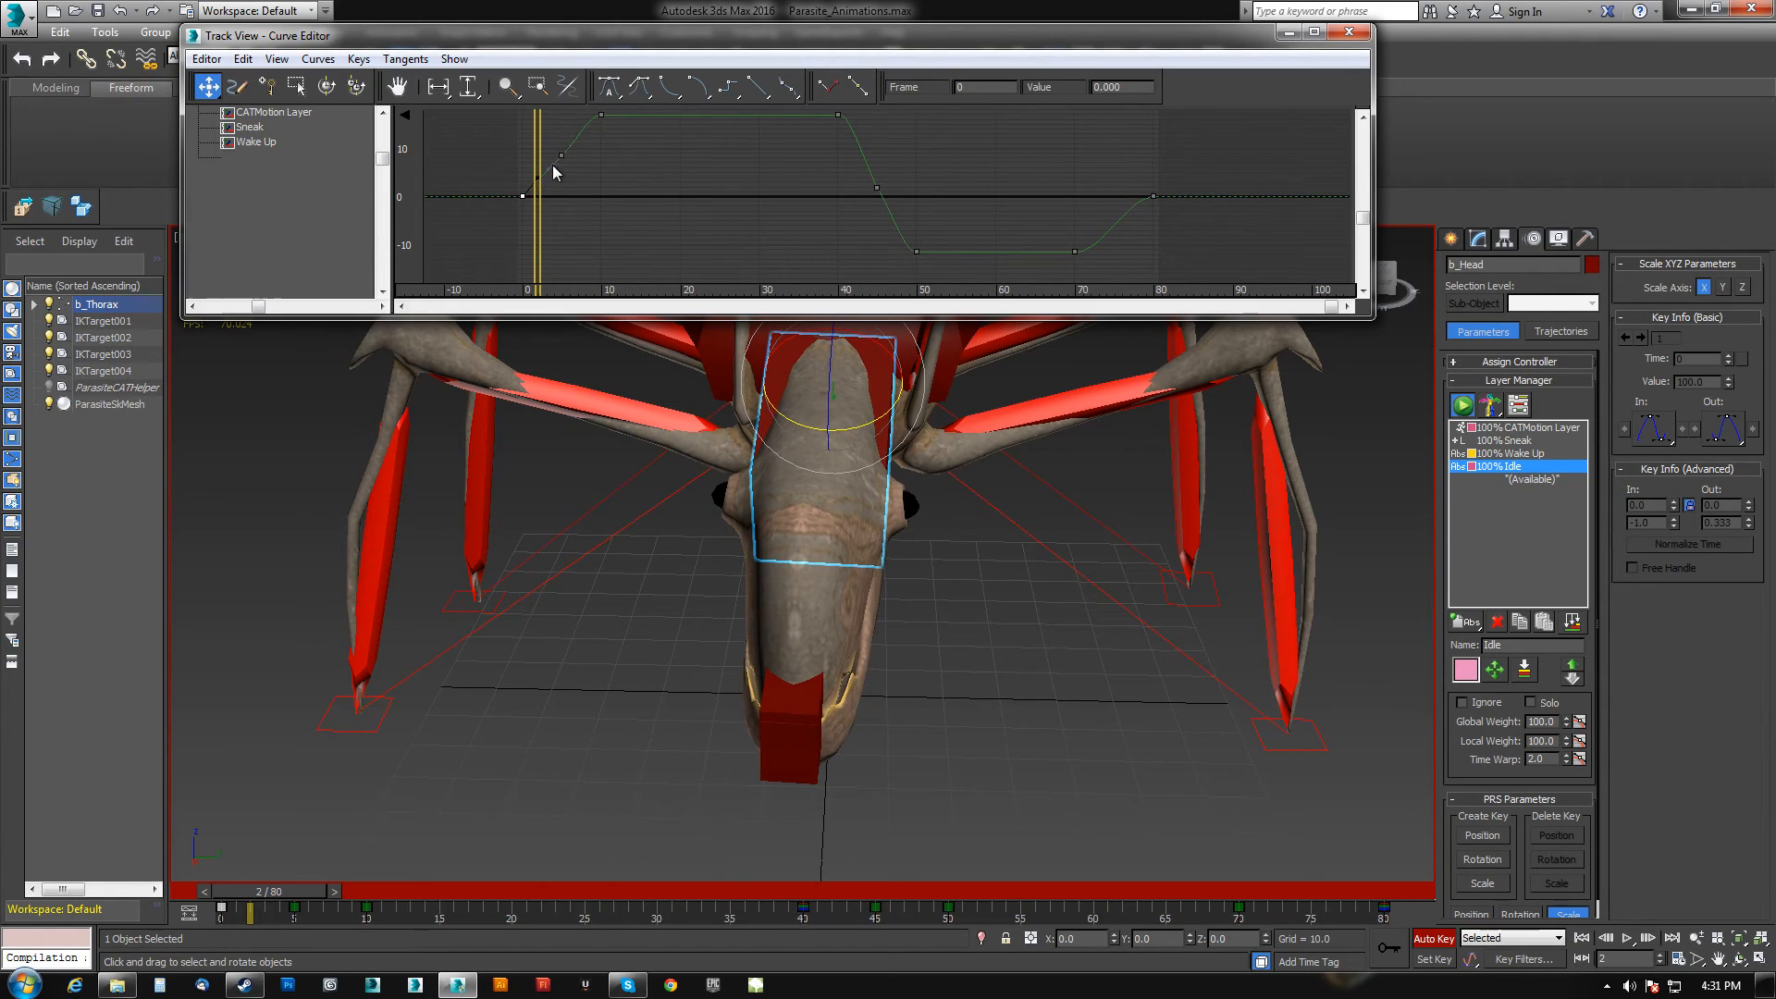
pyautogui.press('Delete')
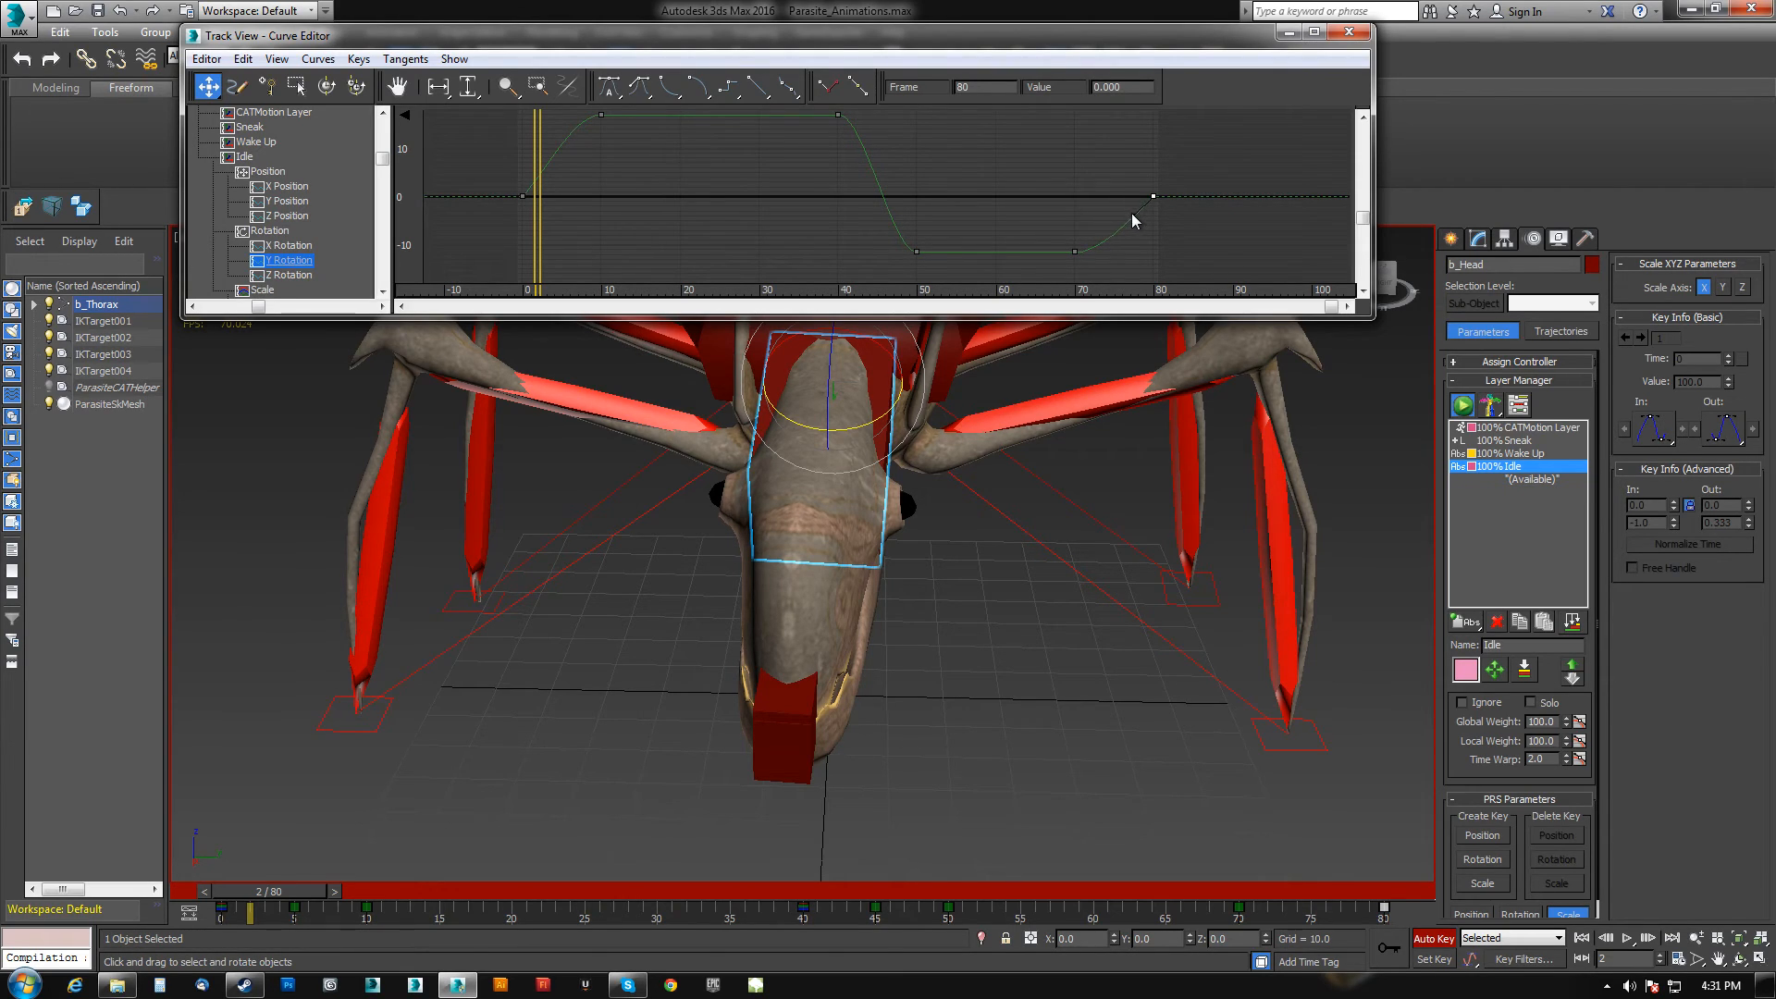
# Play the animation, then try moving the head's Y Rotation key near frame 70 and undo it.
pyautogui.click(1626, 938)
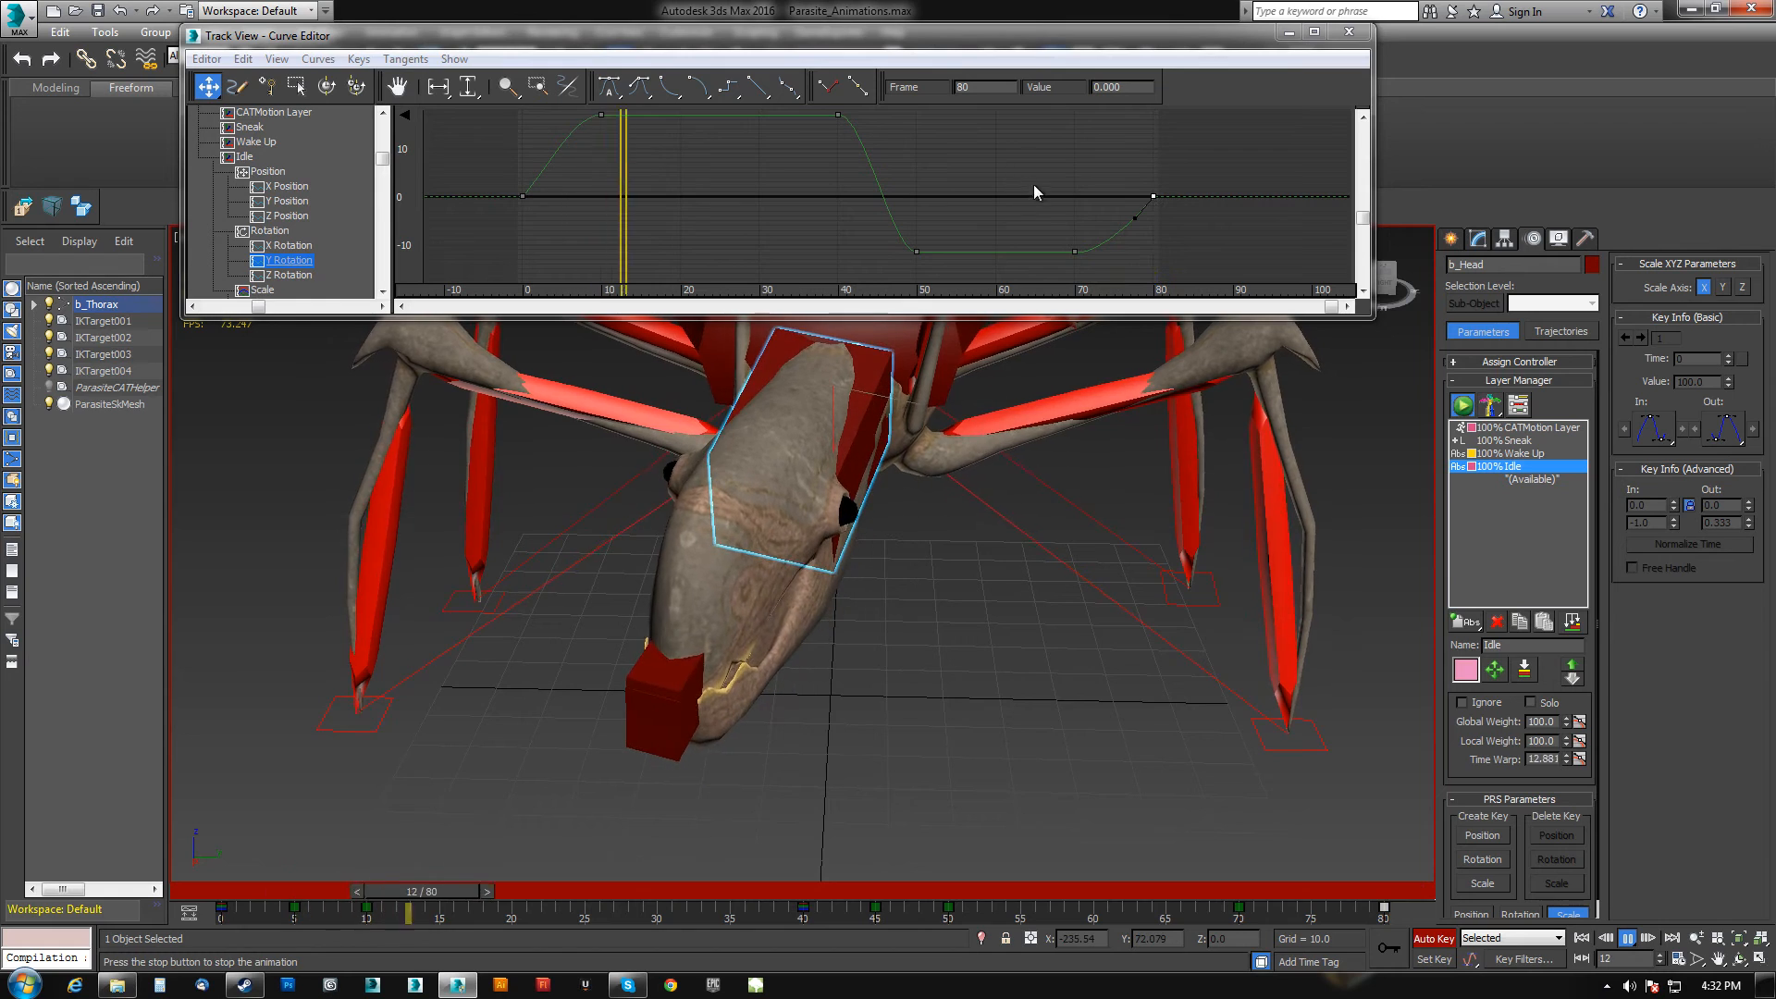
pyautogui.click(1075, 251)
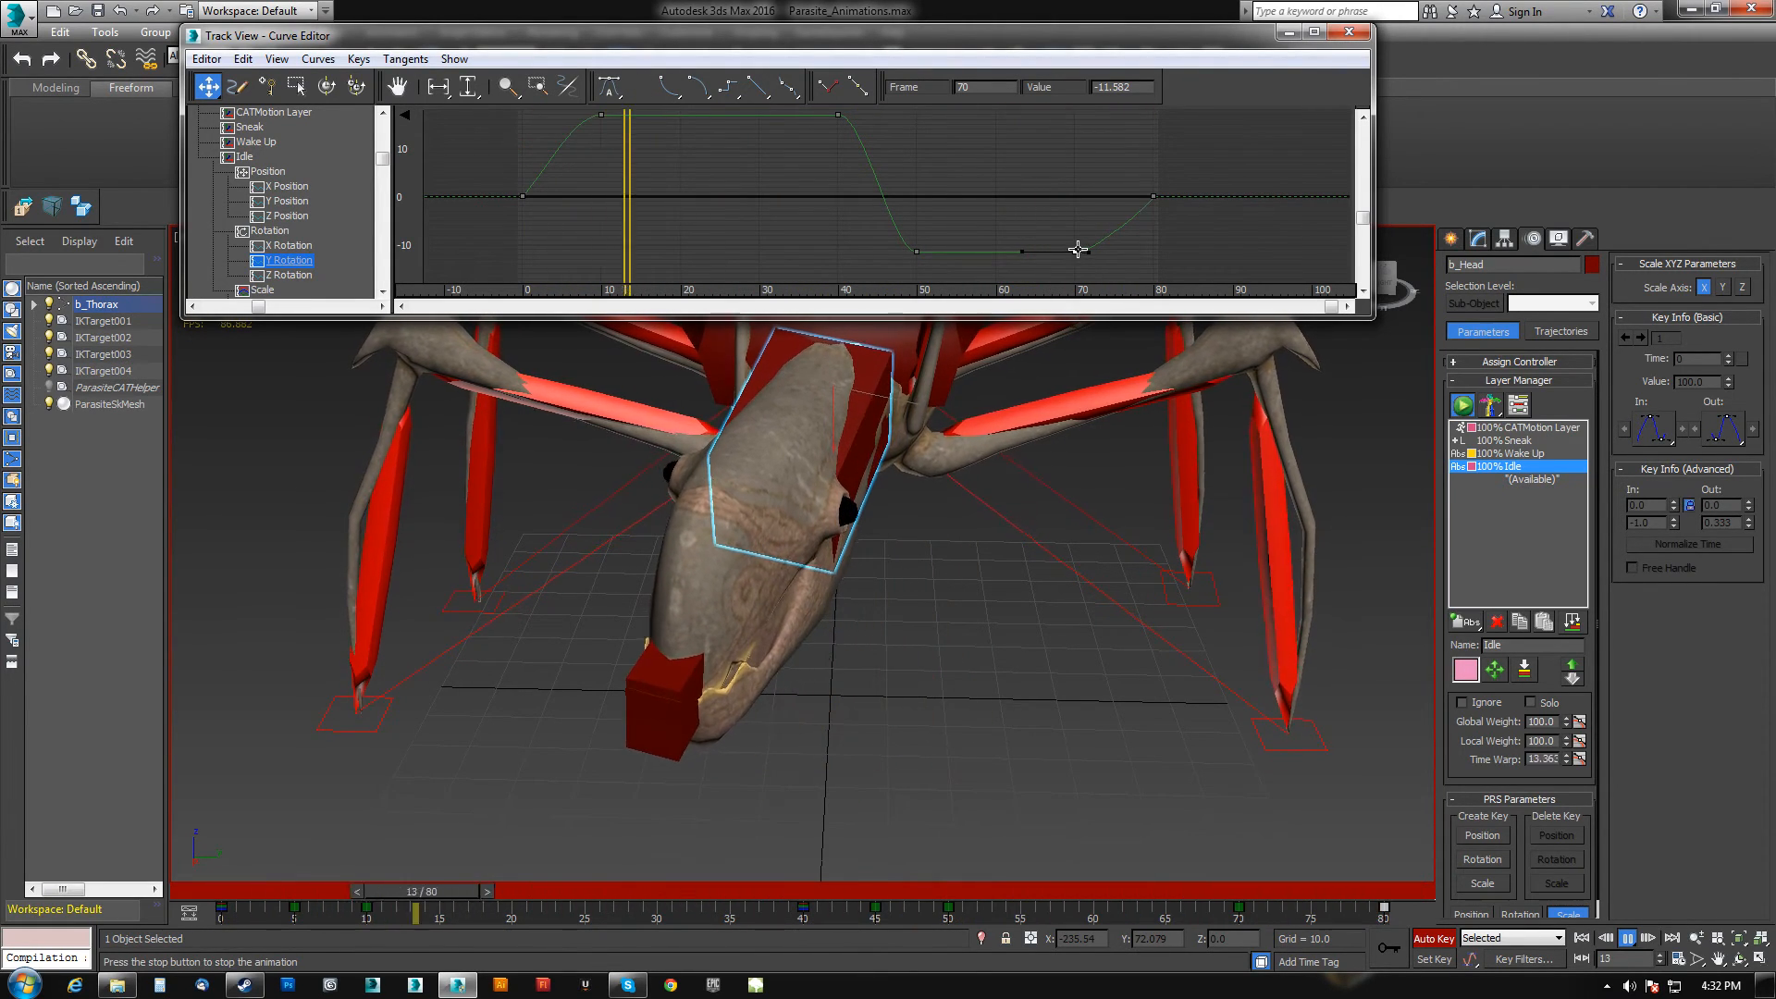
pyautogui.moveTo(1077, 250); pyautogui.dragTo(1115, 252)
pyautogui.hotkey('ctrl', 'z')
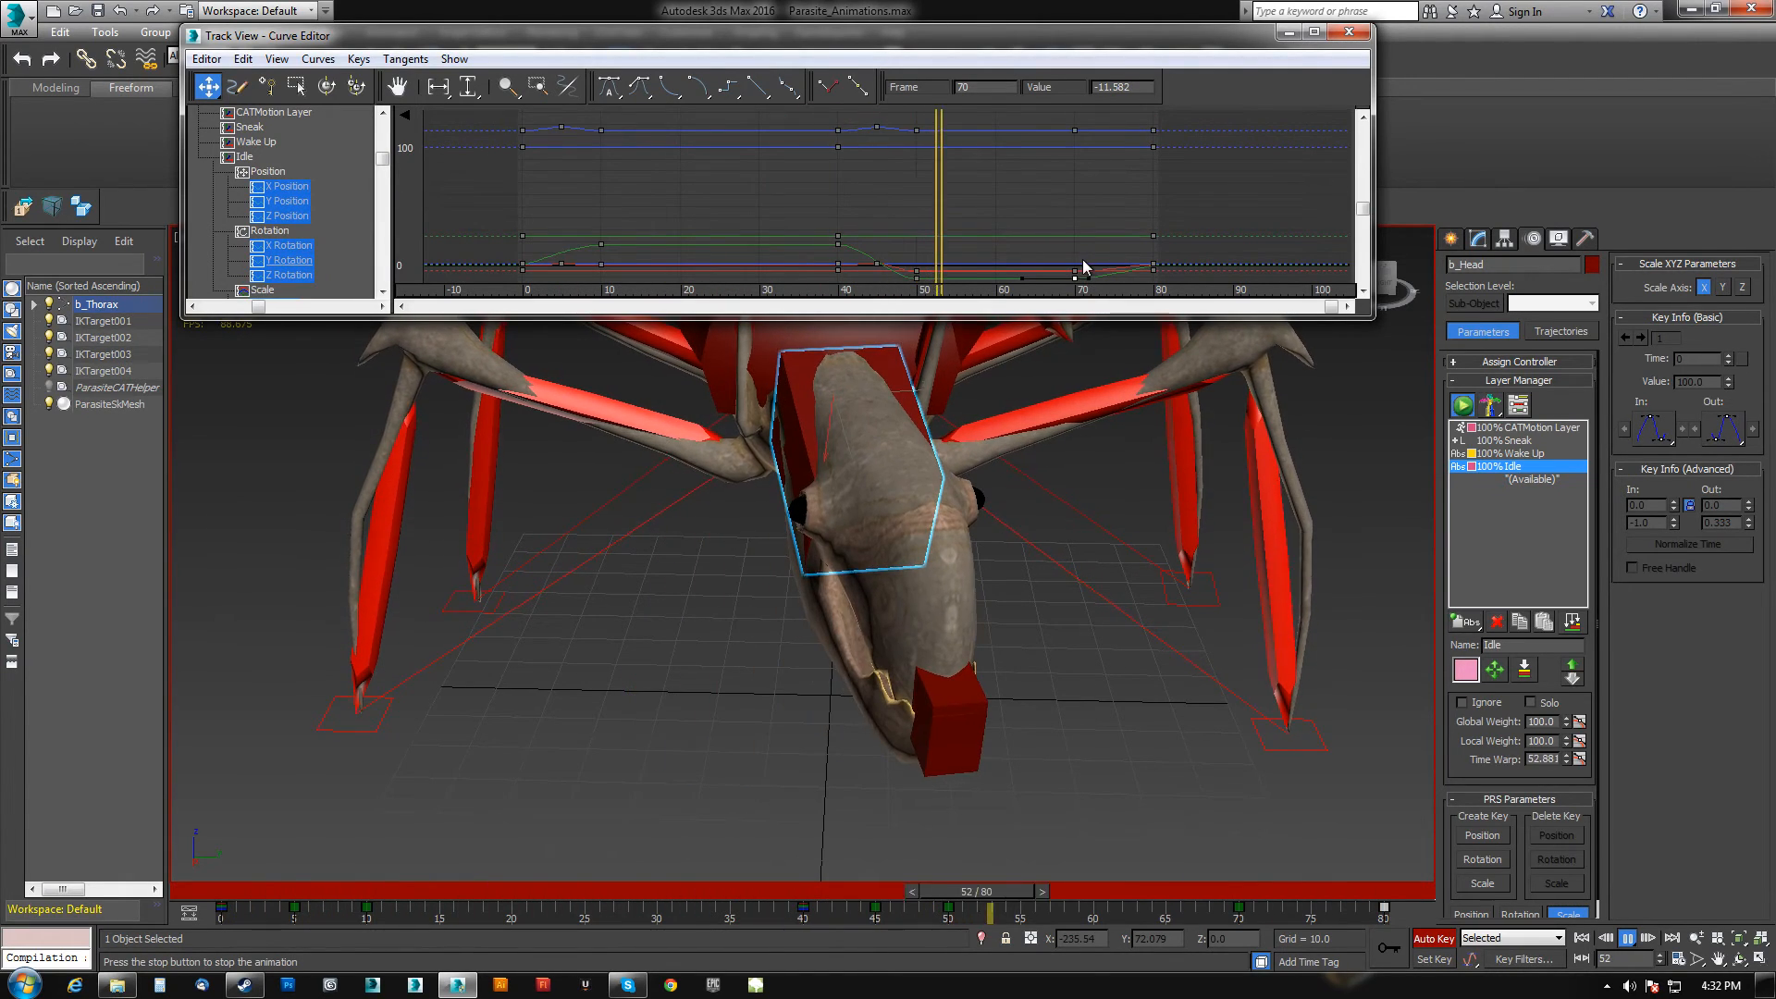
# Move the head's Y Rotation key near frame 70 to frame 75.
pyautogui.click(289, 262)
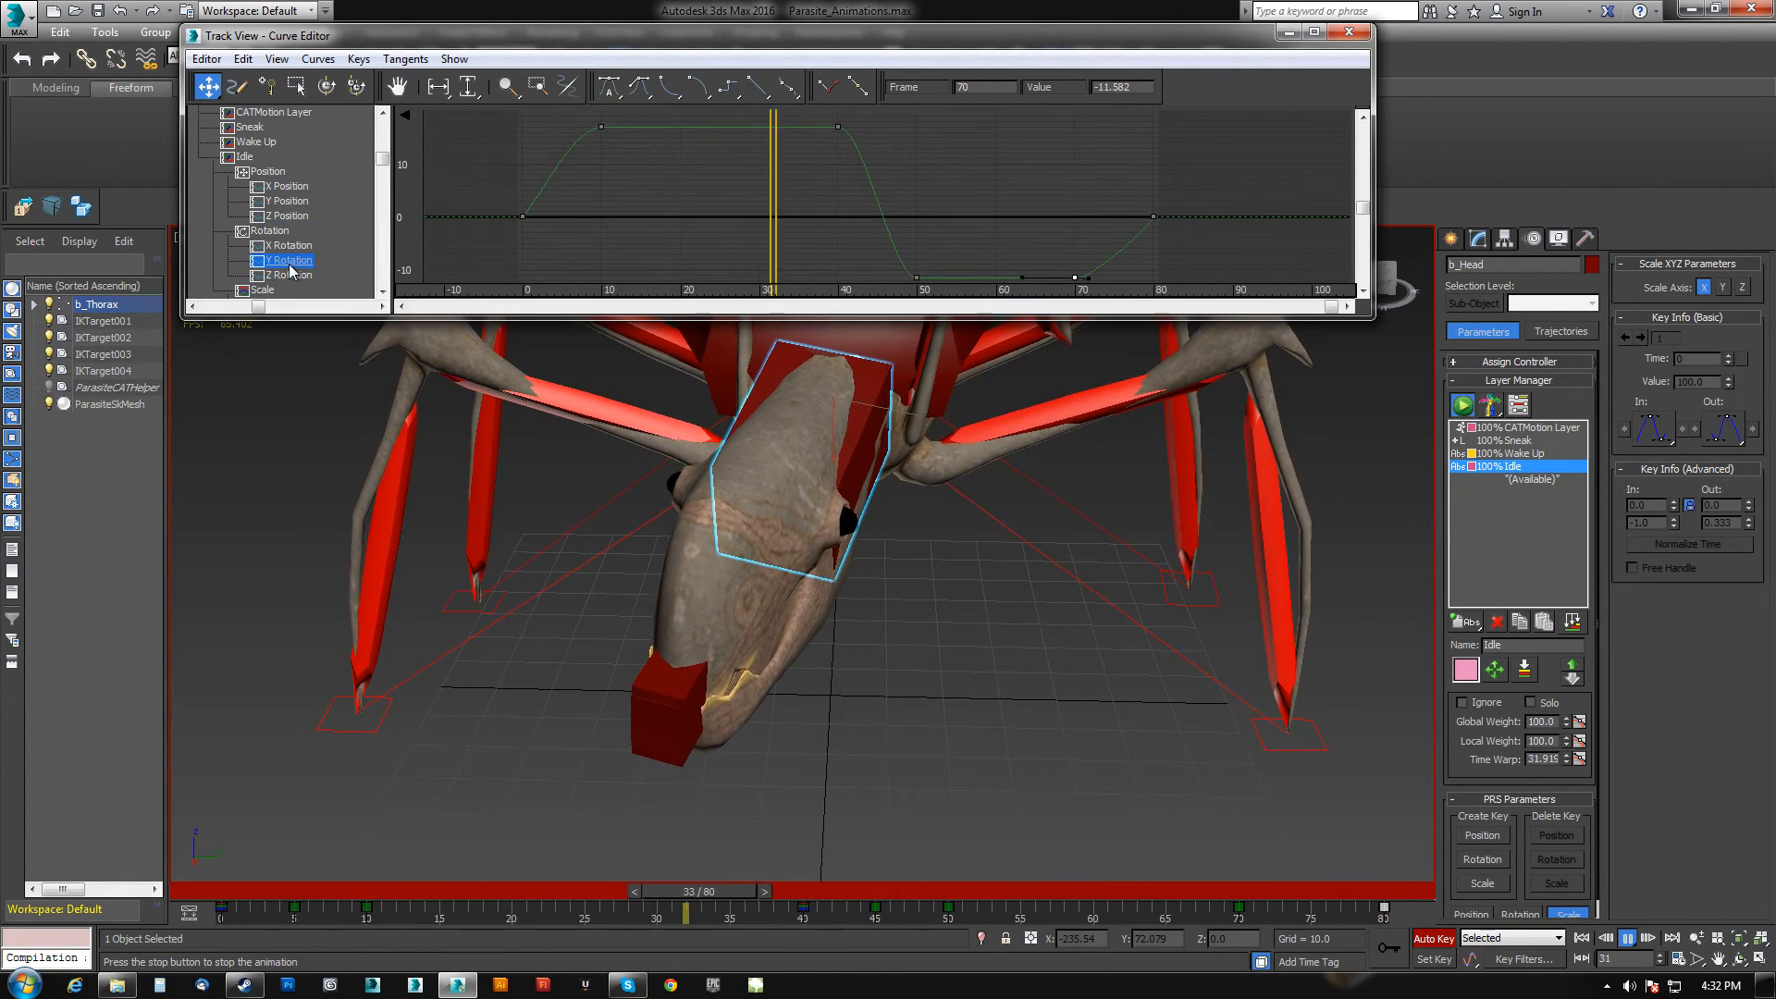
pyautogui.moveTo(977, 226); pyautogui.dragTo(864, 170, button='middle')
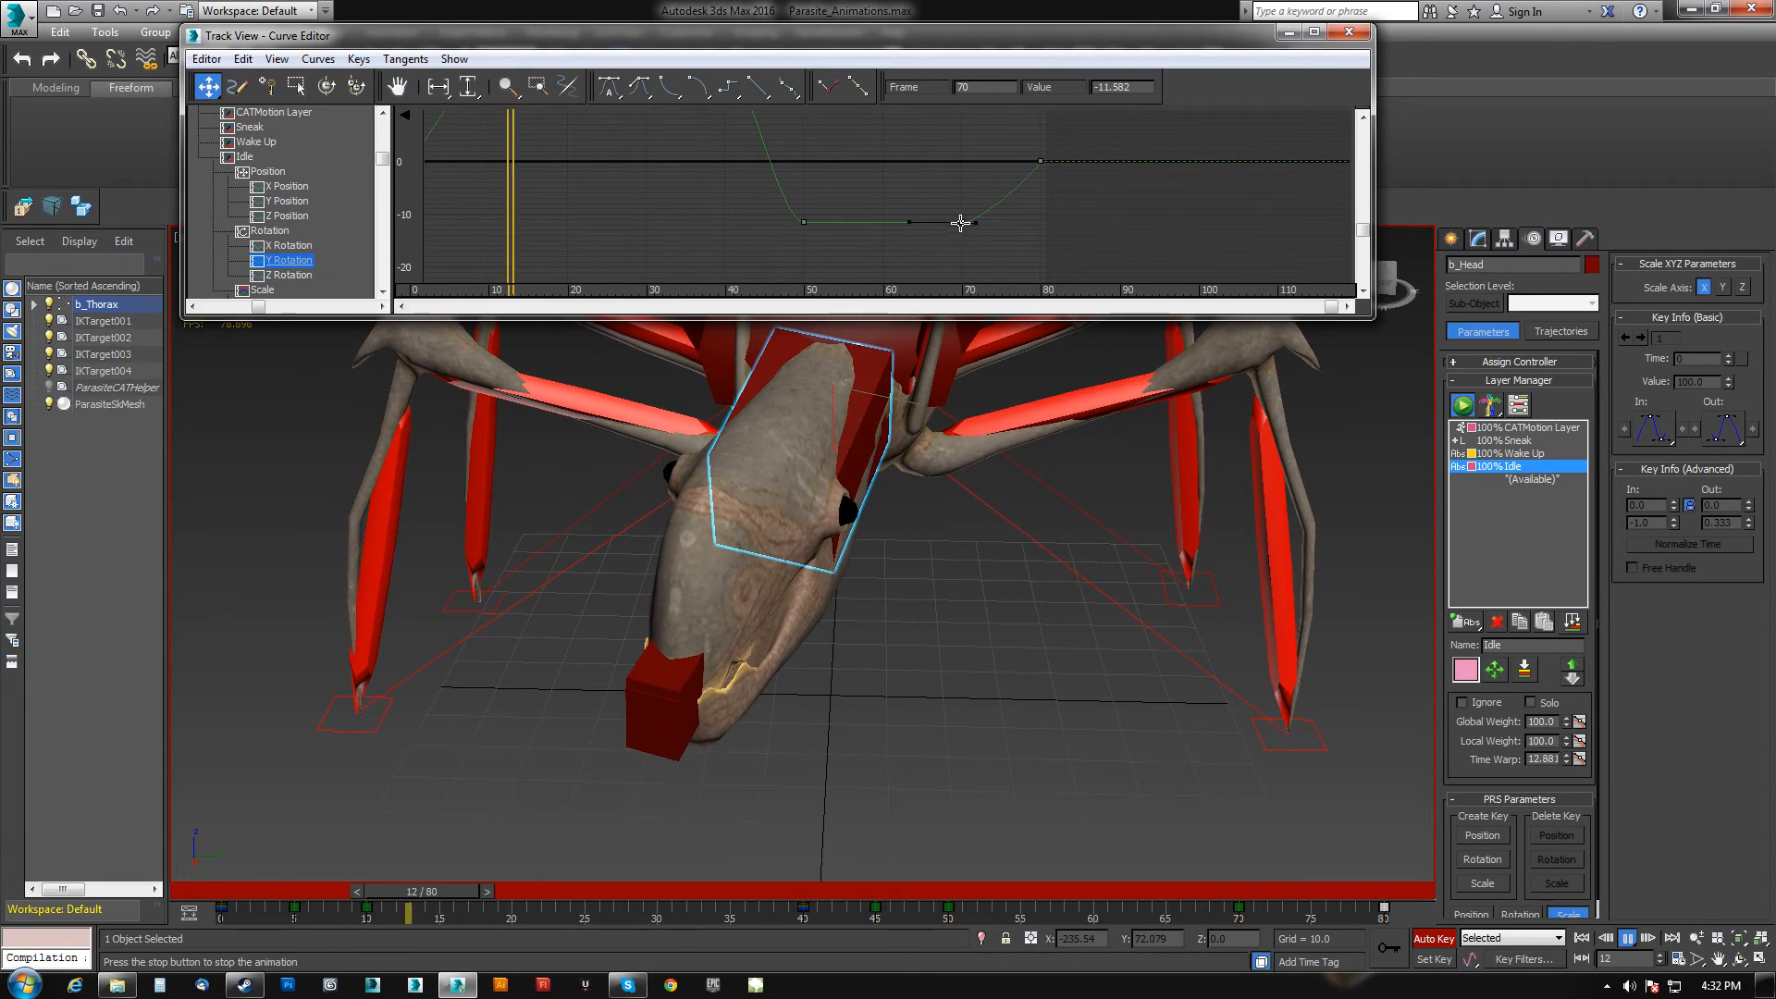
pyautogui.moveTo(964, 222); pyautogui.dragTo(1000, 224)
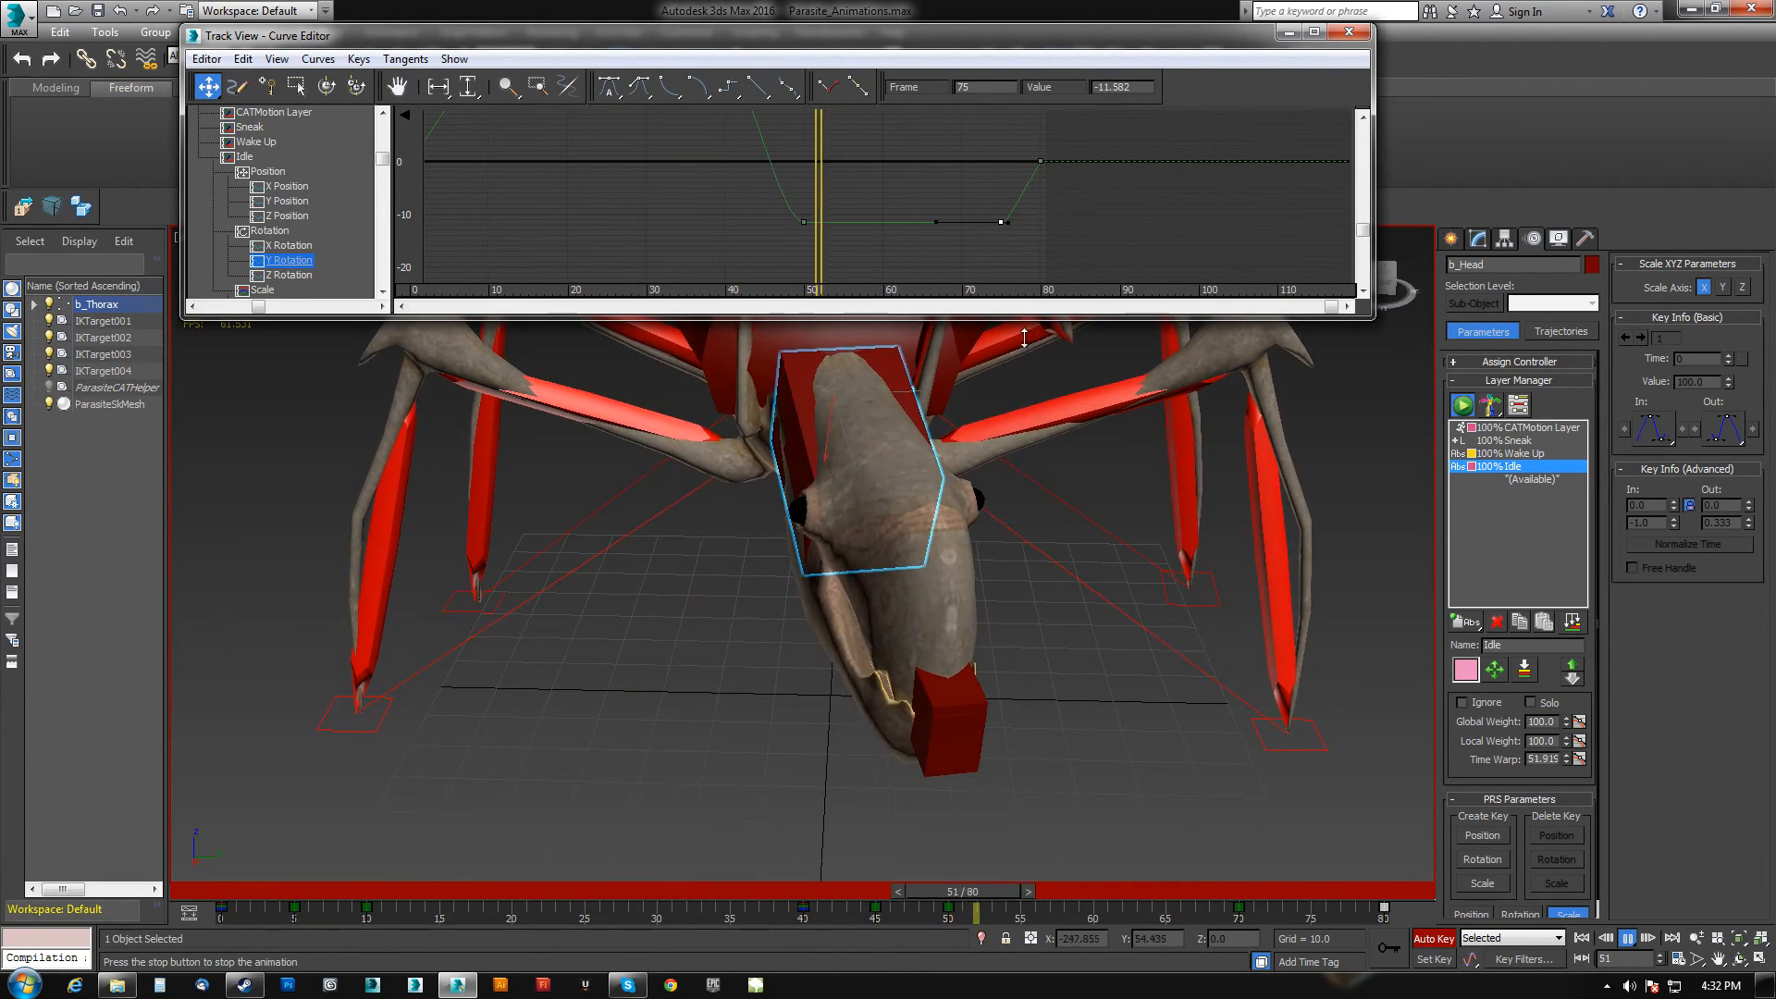
pyautogui.scroll(2, 909, 245)
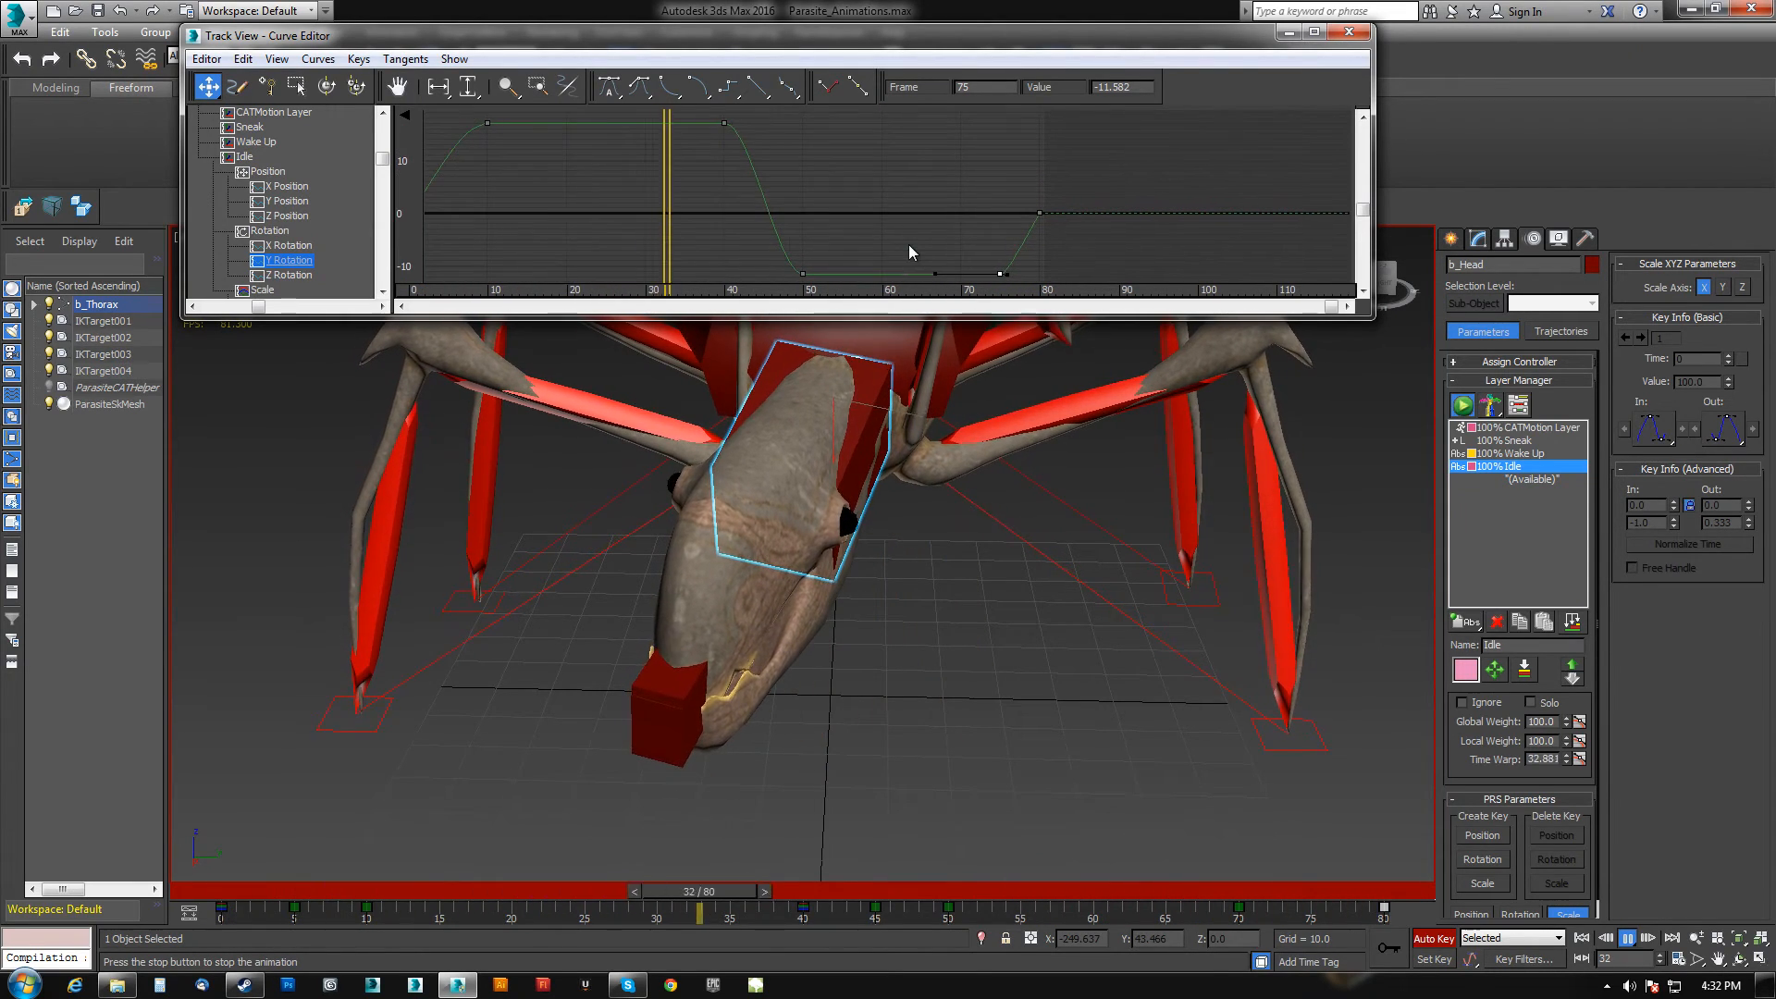
pyautogui.scroll(-2, 908, 244)
pyautogui.moveTo(908, 244); pyautogui.dragTo(960, 209, button='middle')
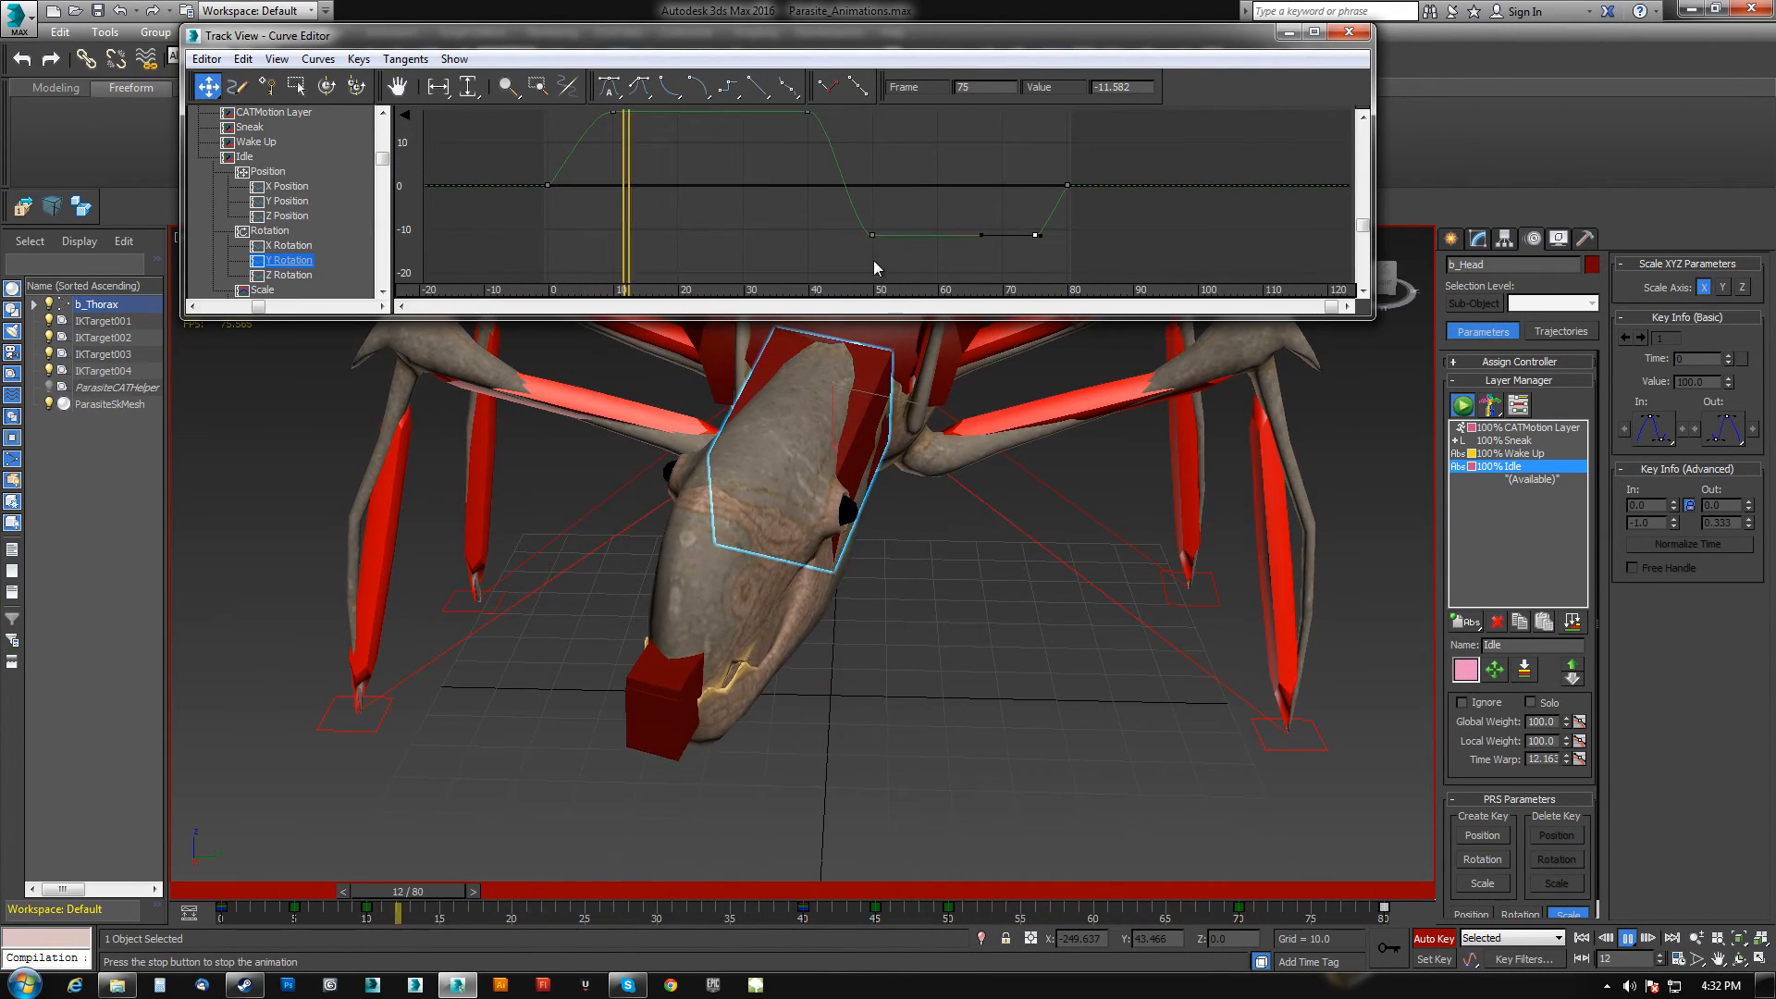
# Select the Y Rotation curve's plateau keys and its frame 0 key to check their values.
pyautogui.moveTo(821, 268); pyautogui.dragTo(1034, 219)
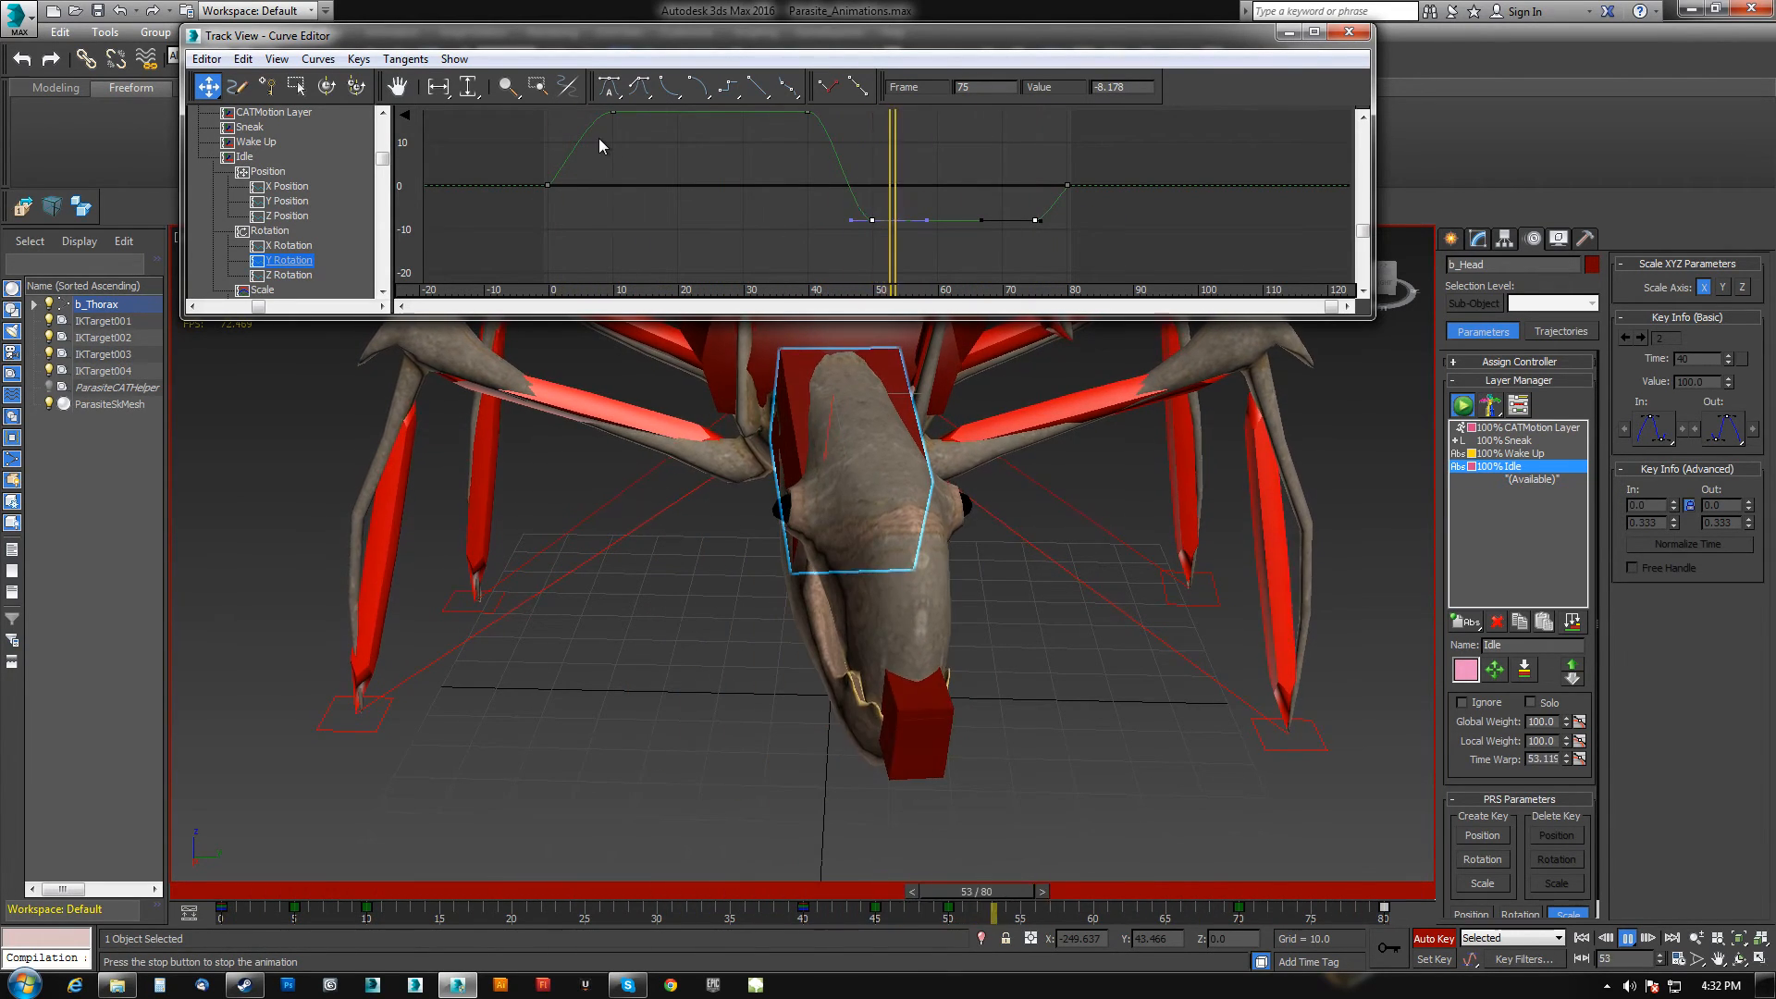
pyautogui.moveTo(599, 139); pyautogui.dragTo(606, 157, button='middle')
pyautogui.moveTo(591, 120); pyautogui.dragTo(819, 147)
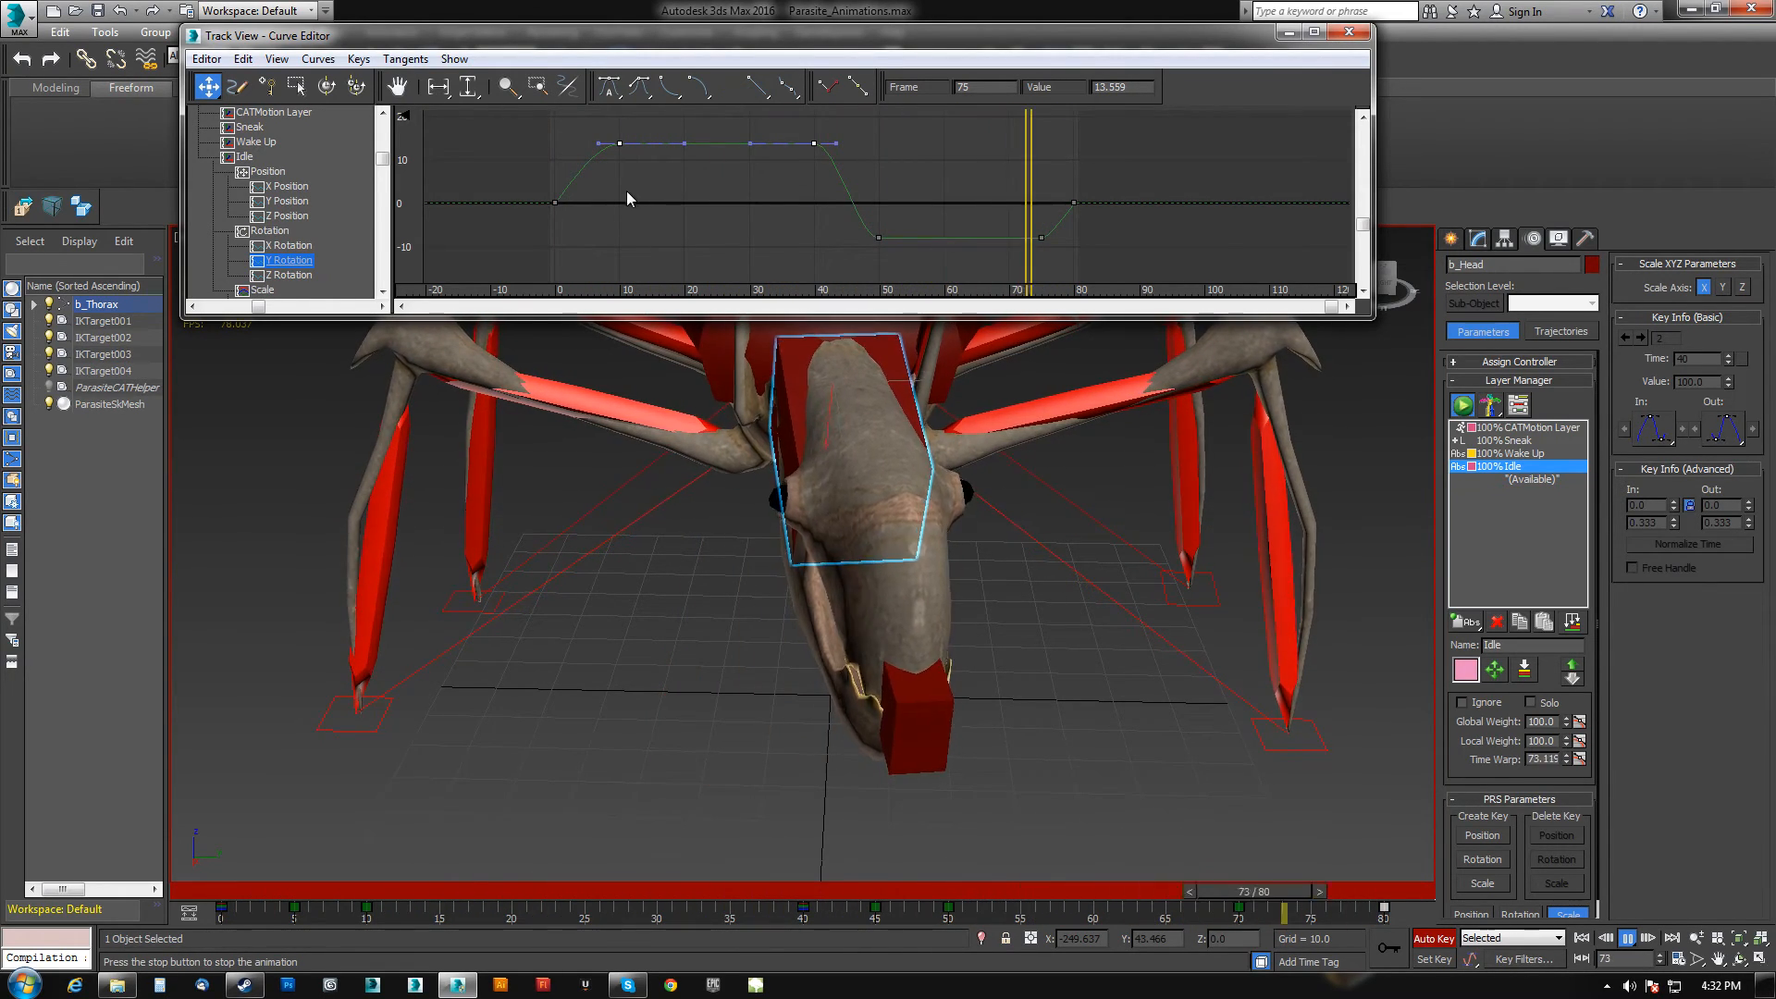
pyautogui.click(555, 202)
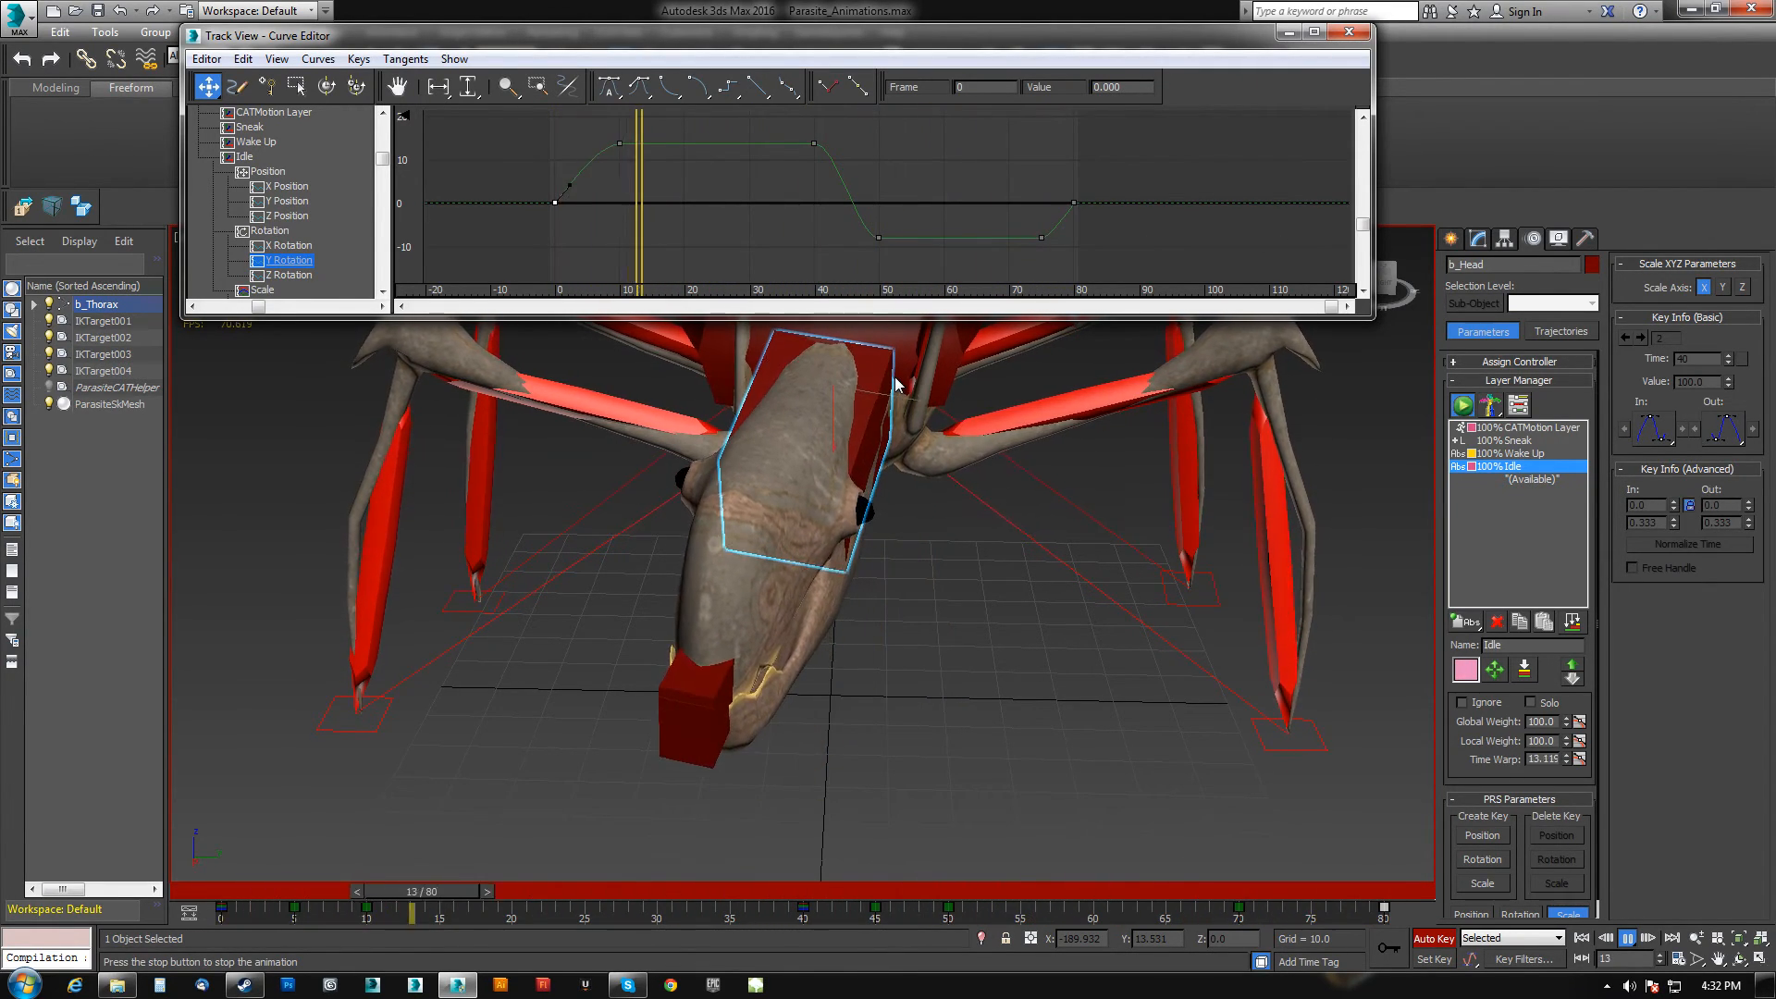
# On the head's X Rotation curve, adjust the tangent handle of the key at frame 80.
pyautogui.click(299, 247)
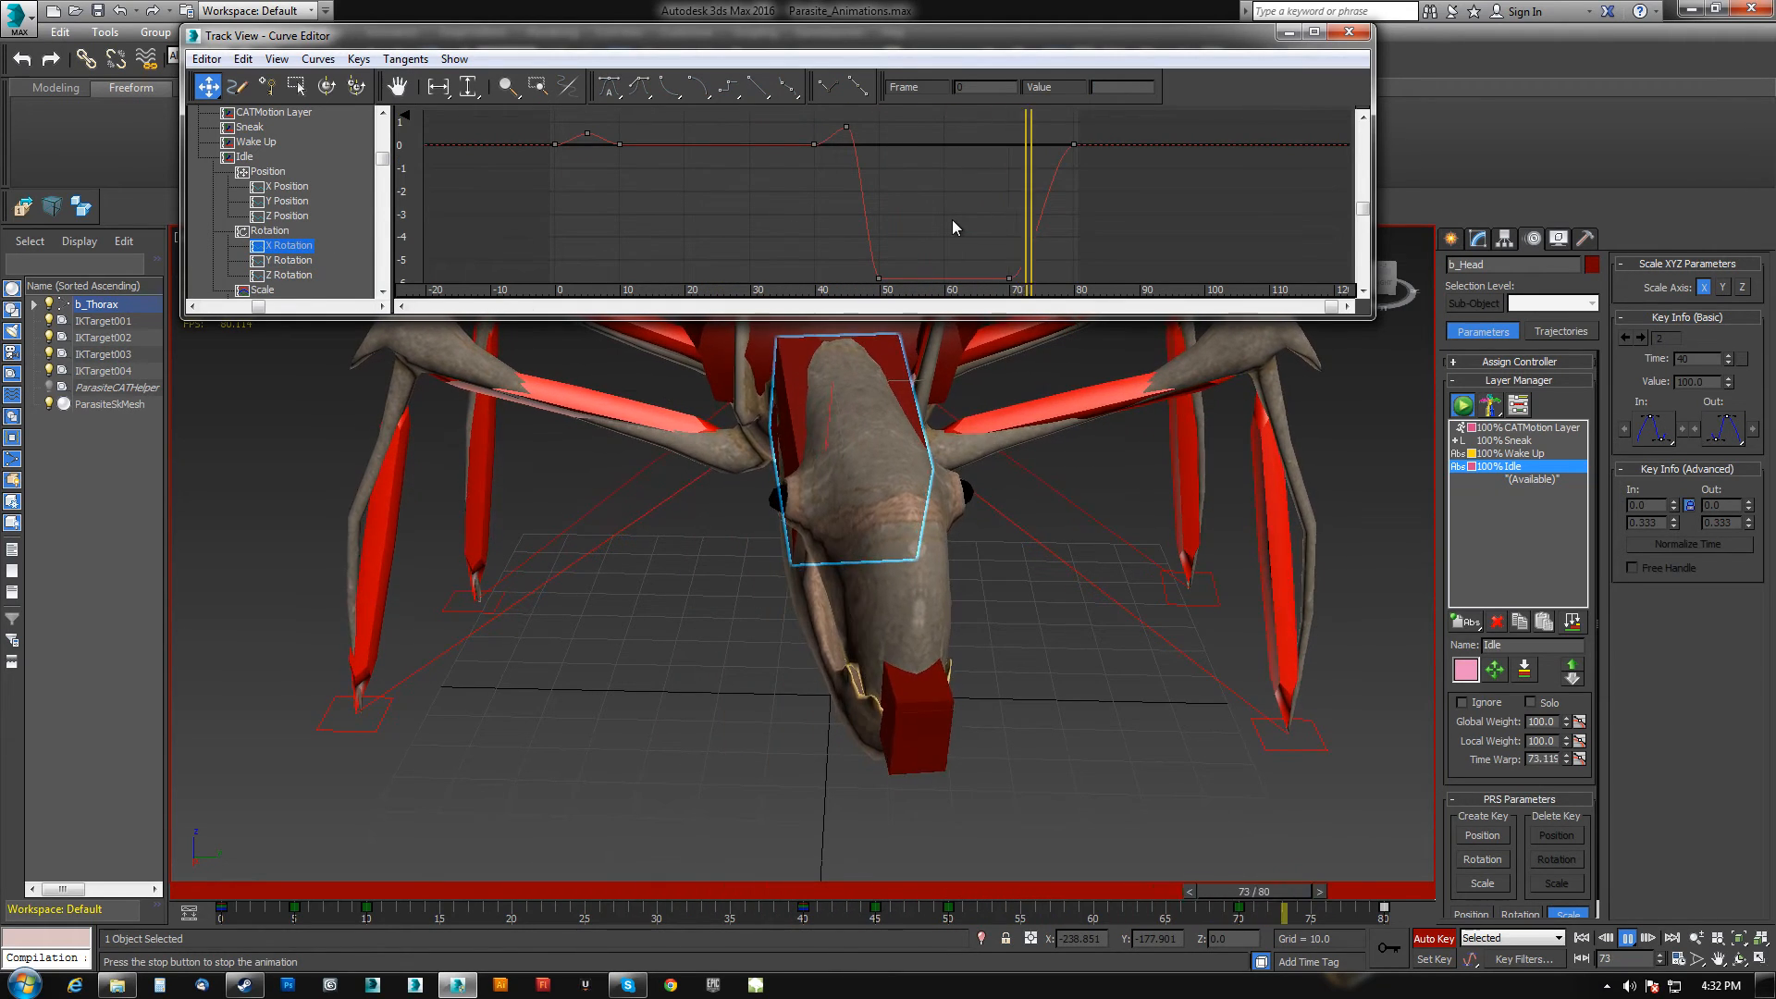
pyautogui.moveTo(1044, 165); pyautogui.dragTo(1071, 192)
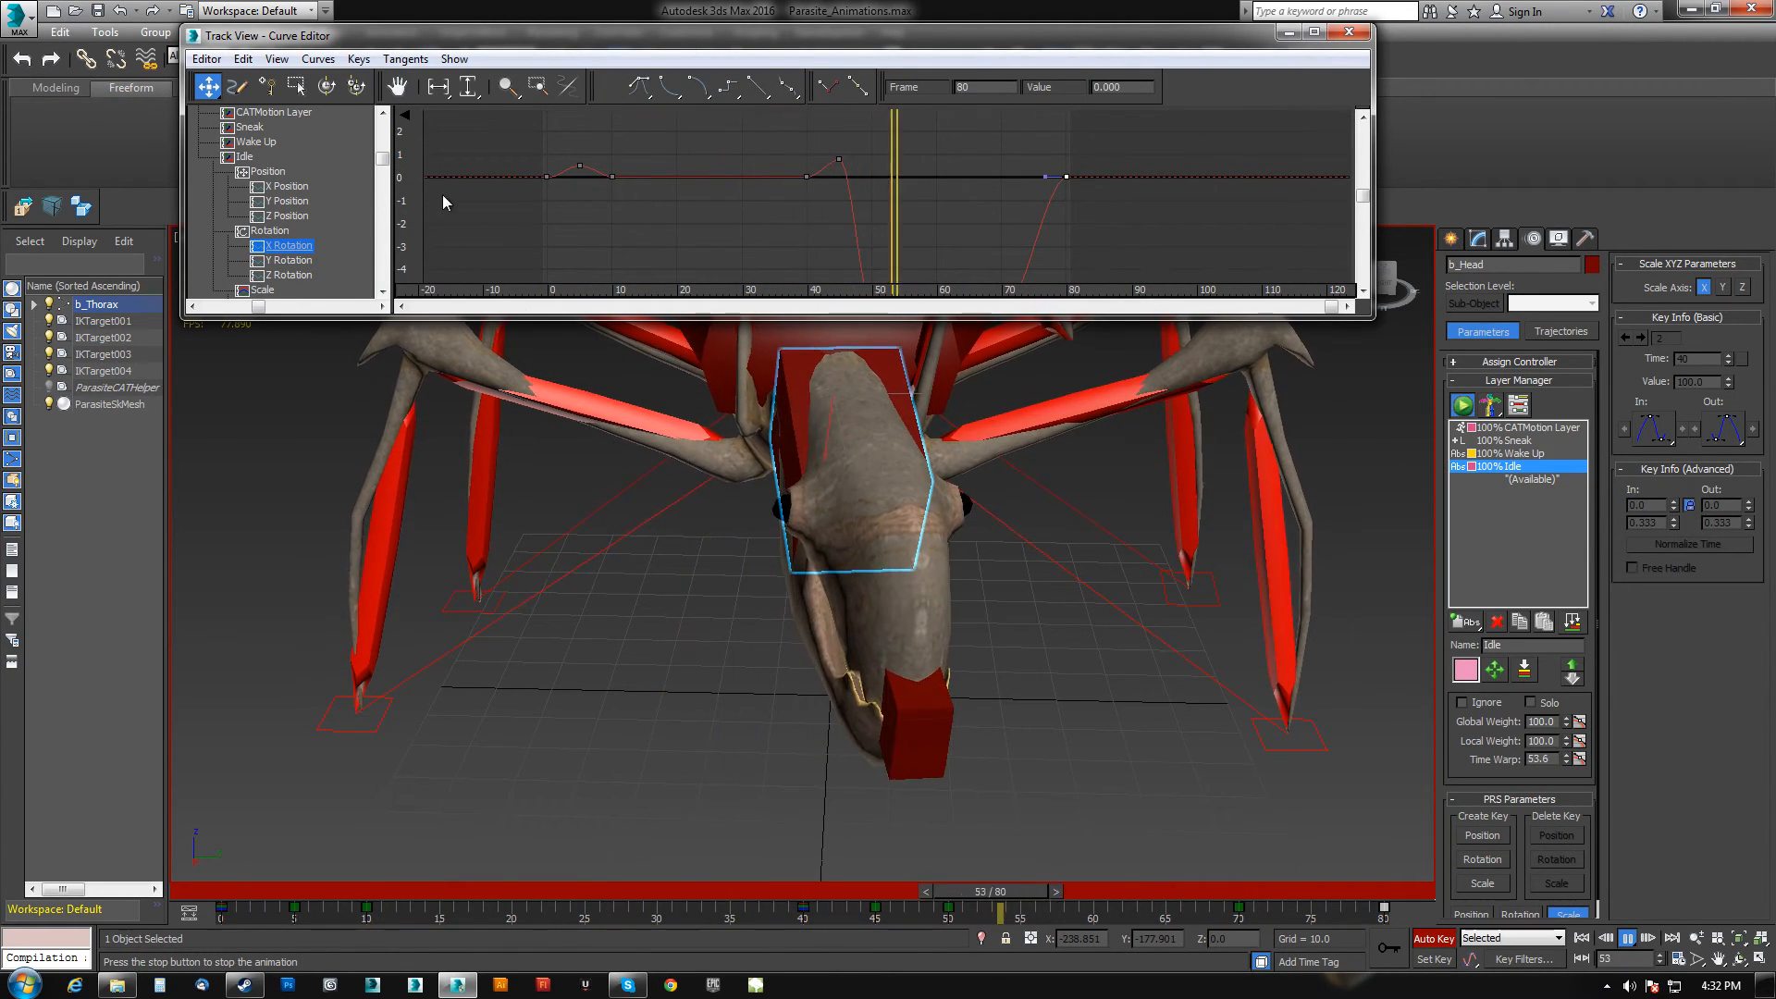
pyautogui.click(547, 177)
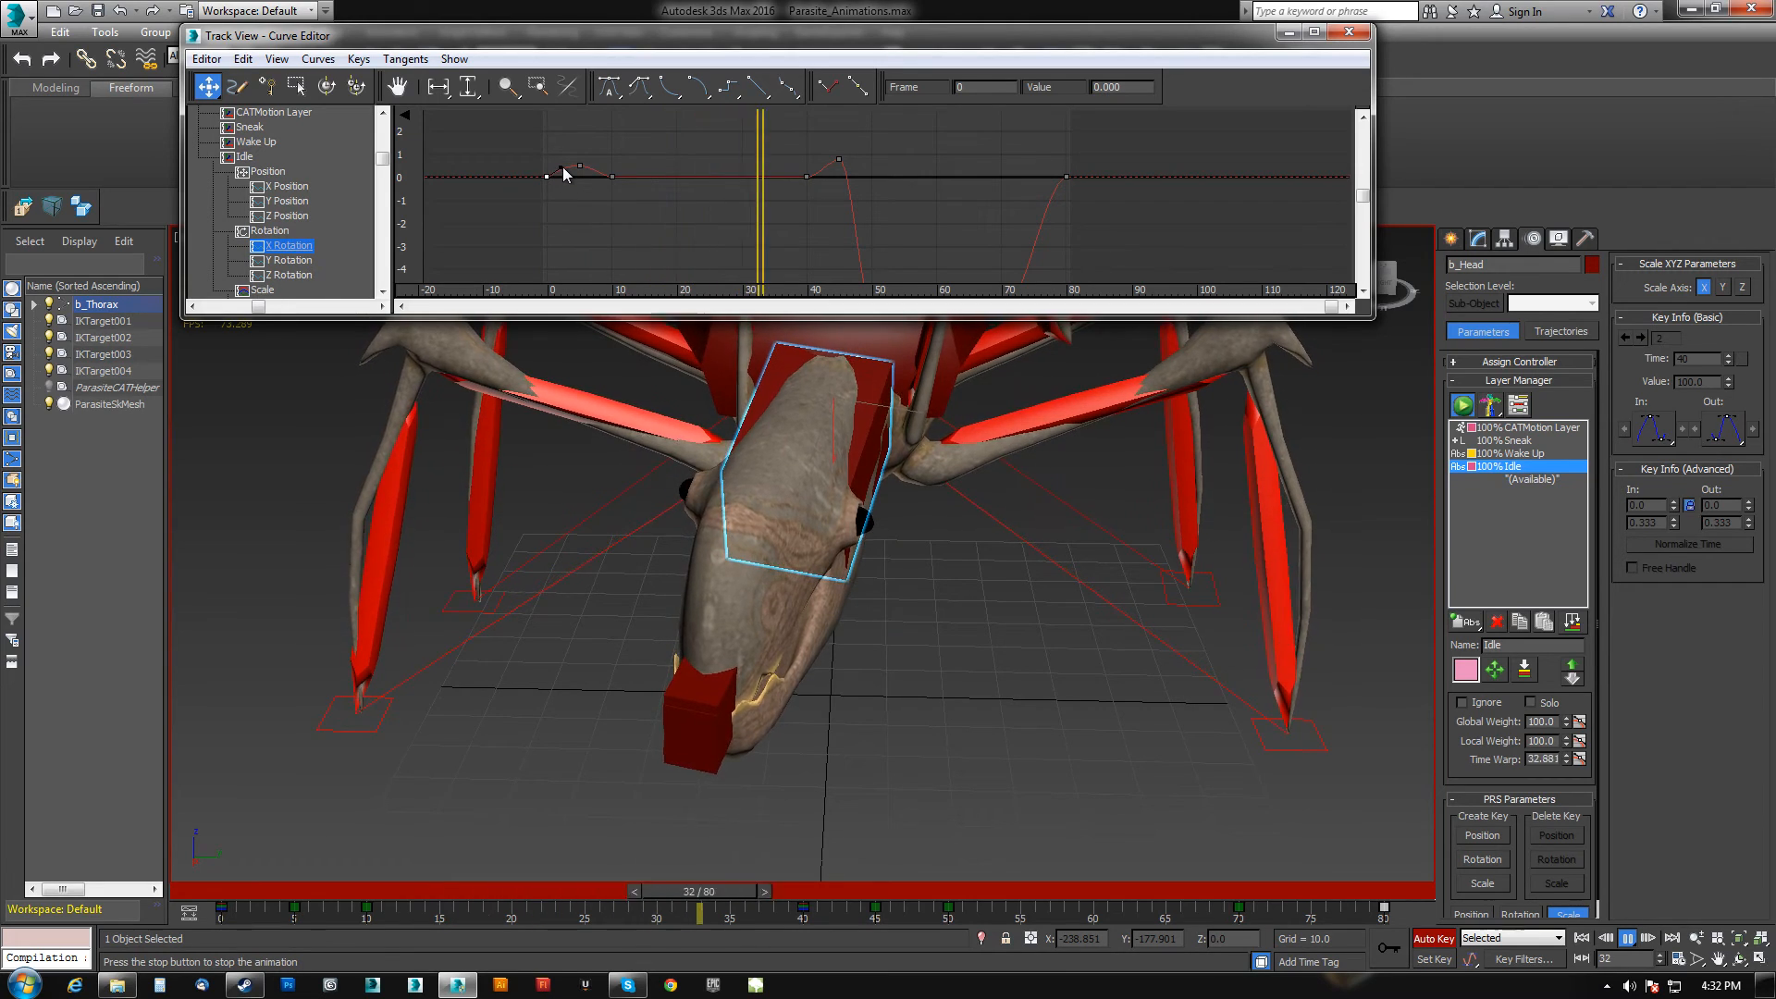
pyautogui.click(1067, 177)
pyautogui.moveTo(1042, 176); pyautogui.dragTo(1041, 191)
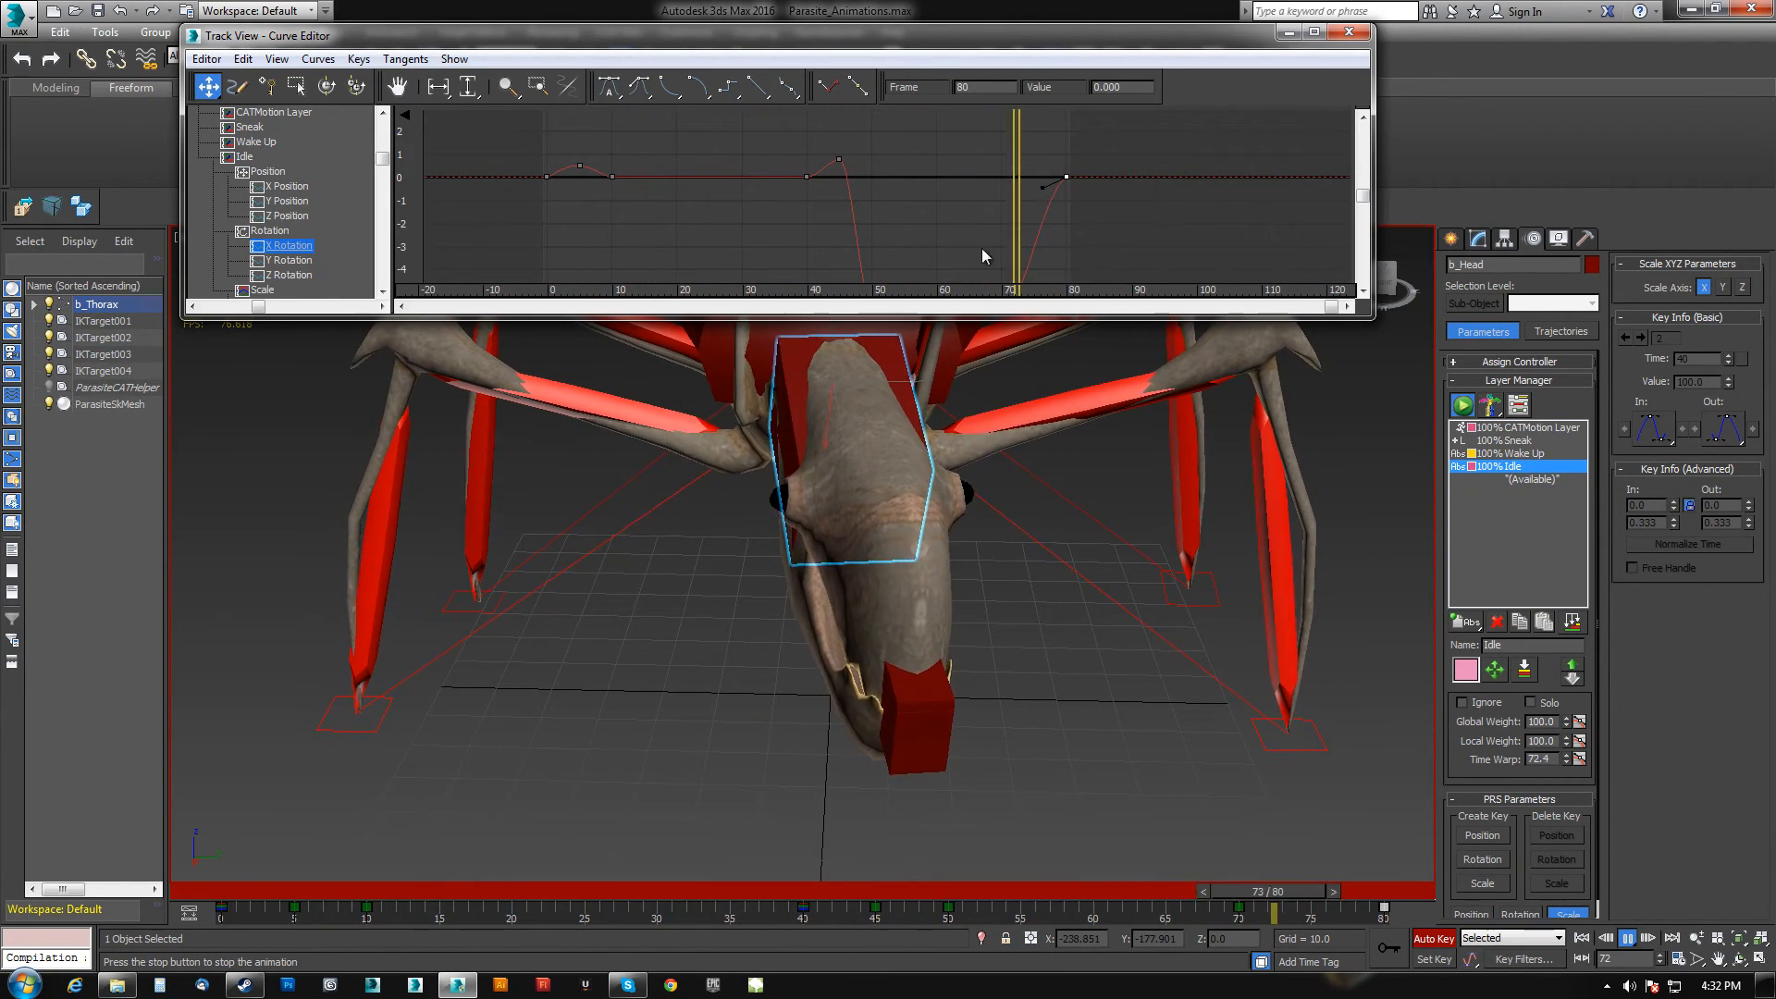
# Inspect the head's Z Rotation curve and its peak key near frame 5, then return to the Y Rotation curve.
pyautogui.click(298, 276)
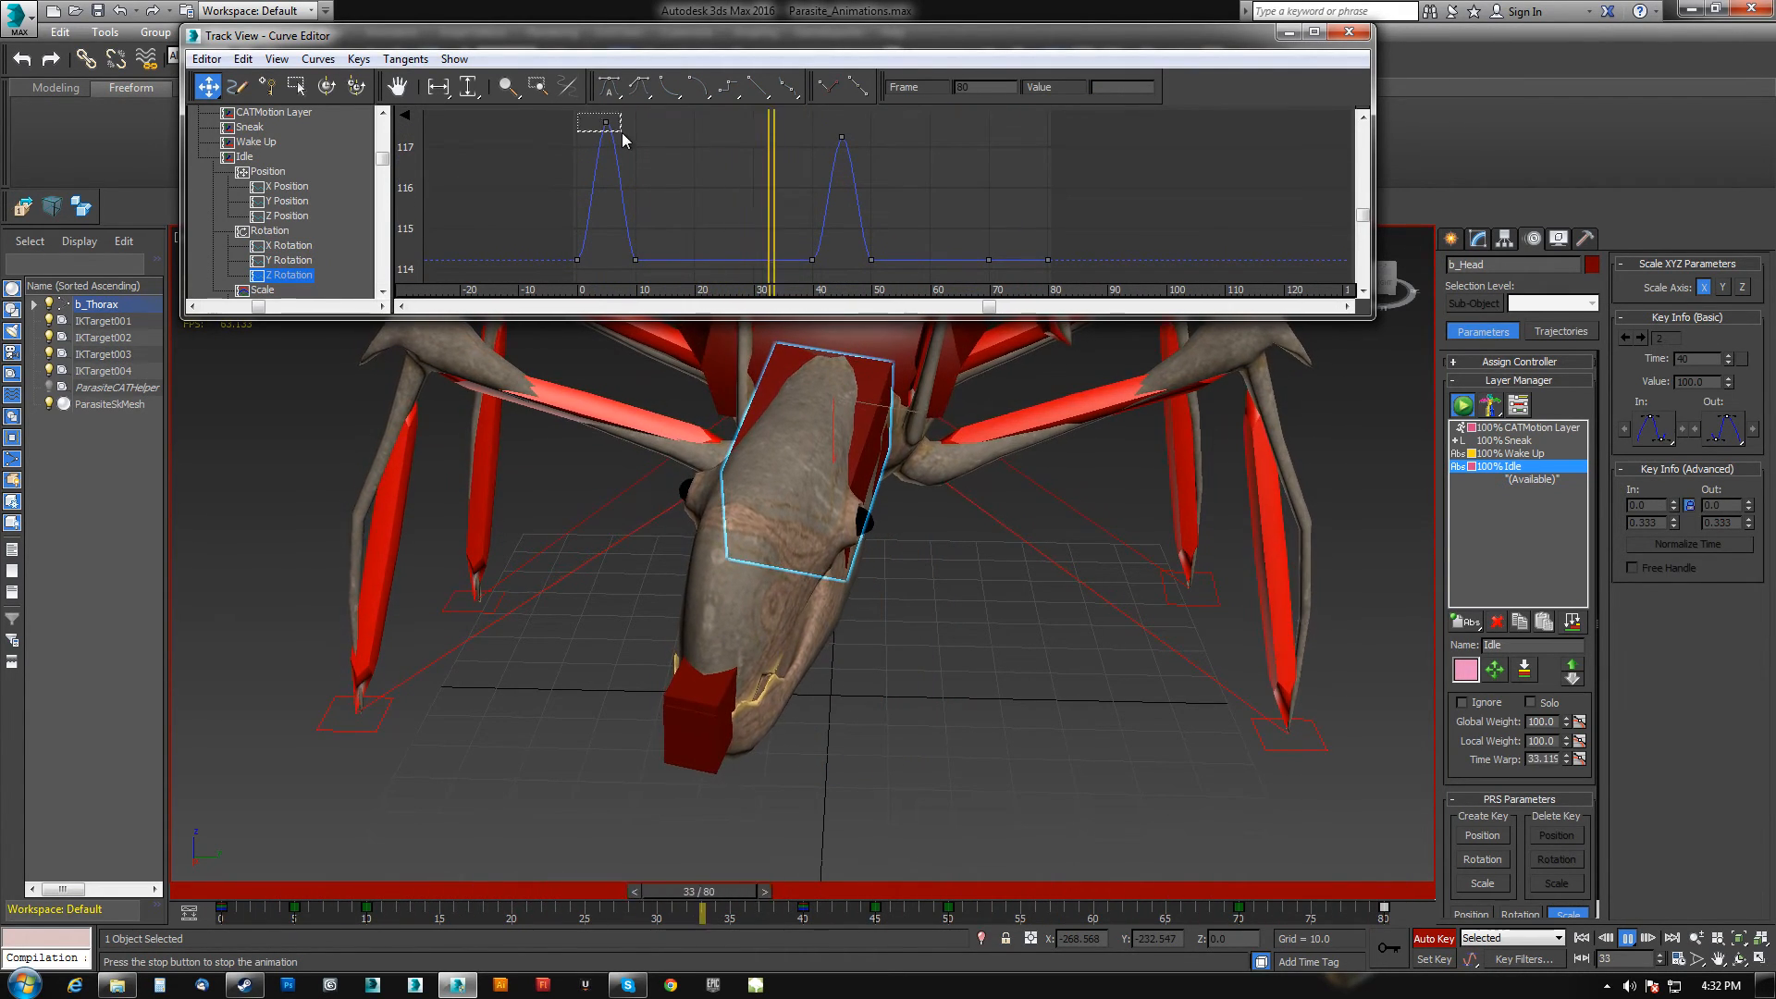
pyautogui.moveTo(606, 123); pyautogui.dragTo(607, 147)
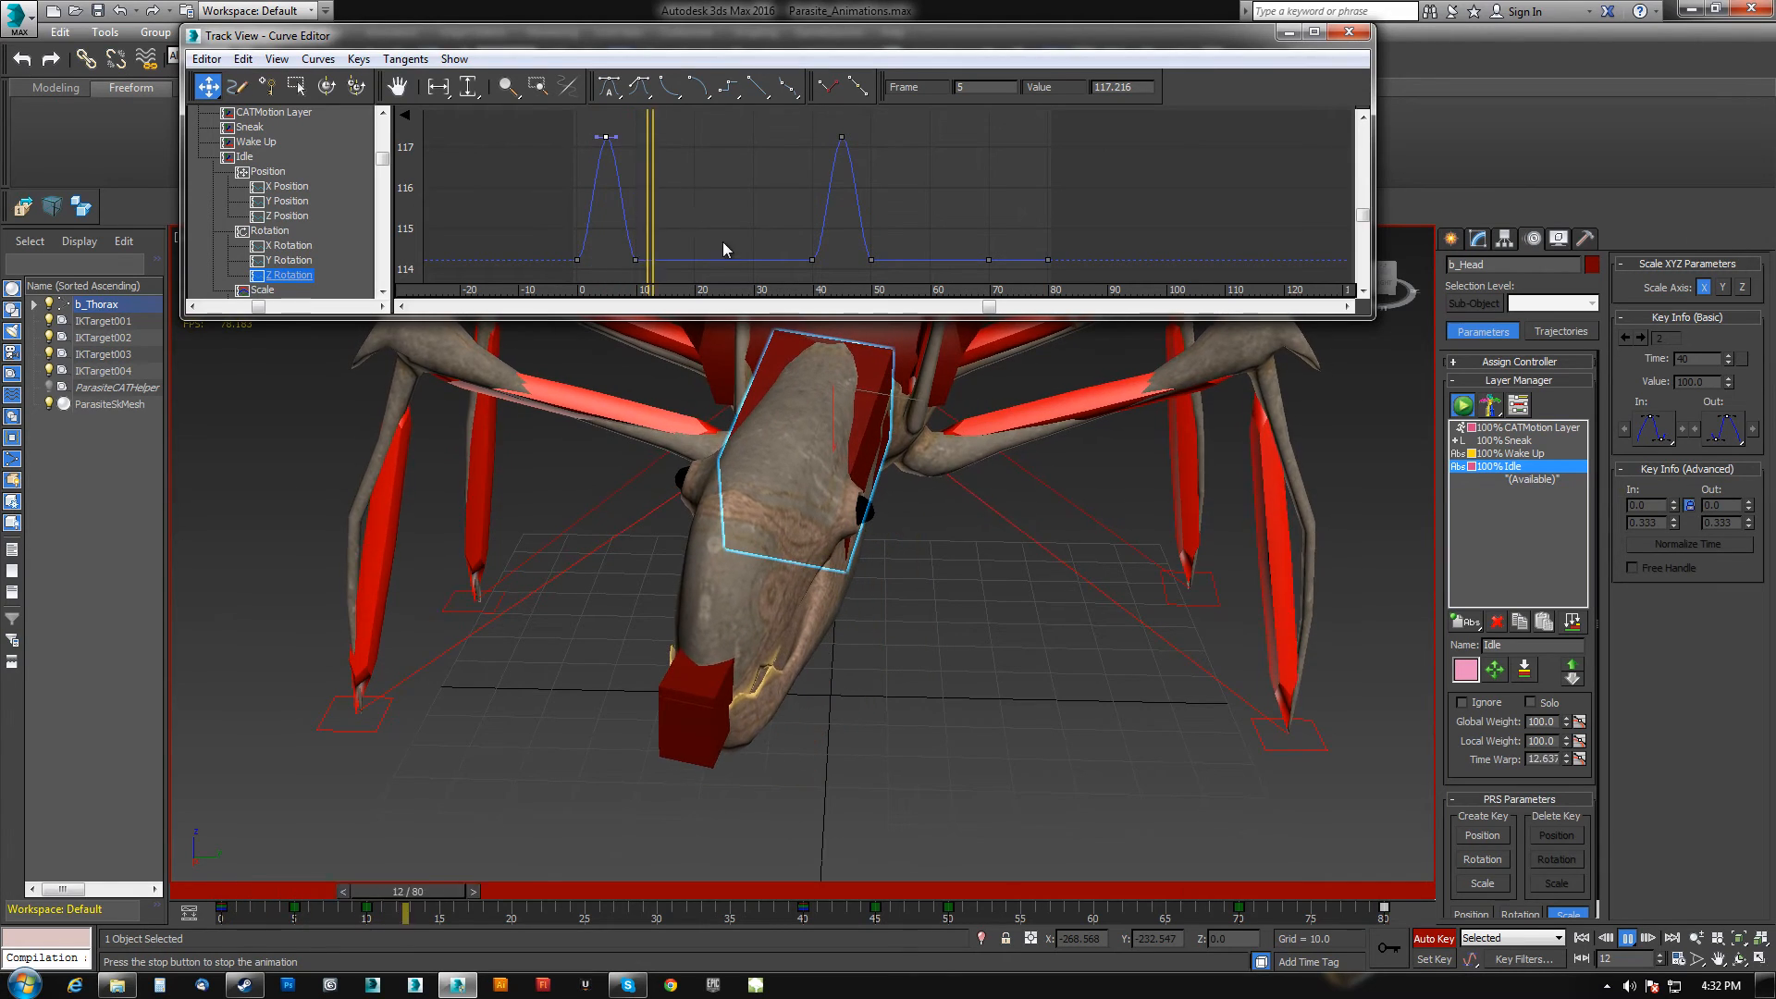
pyautogui.click(293, 260)
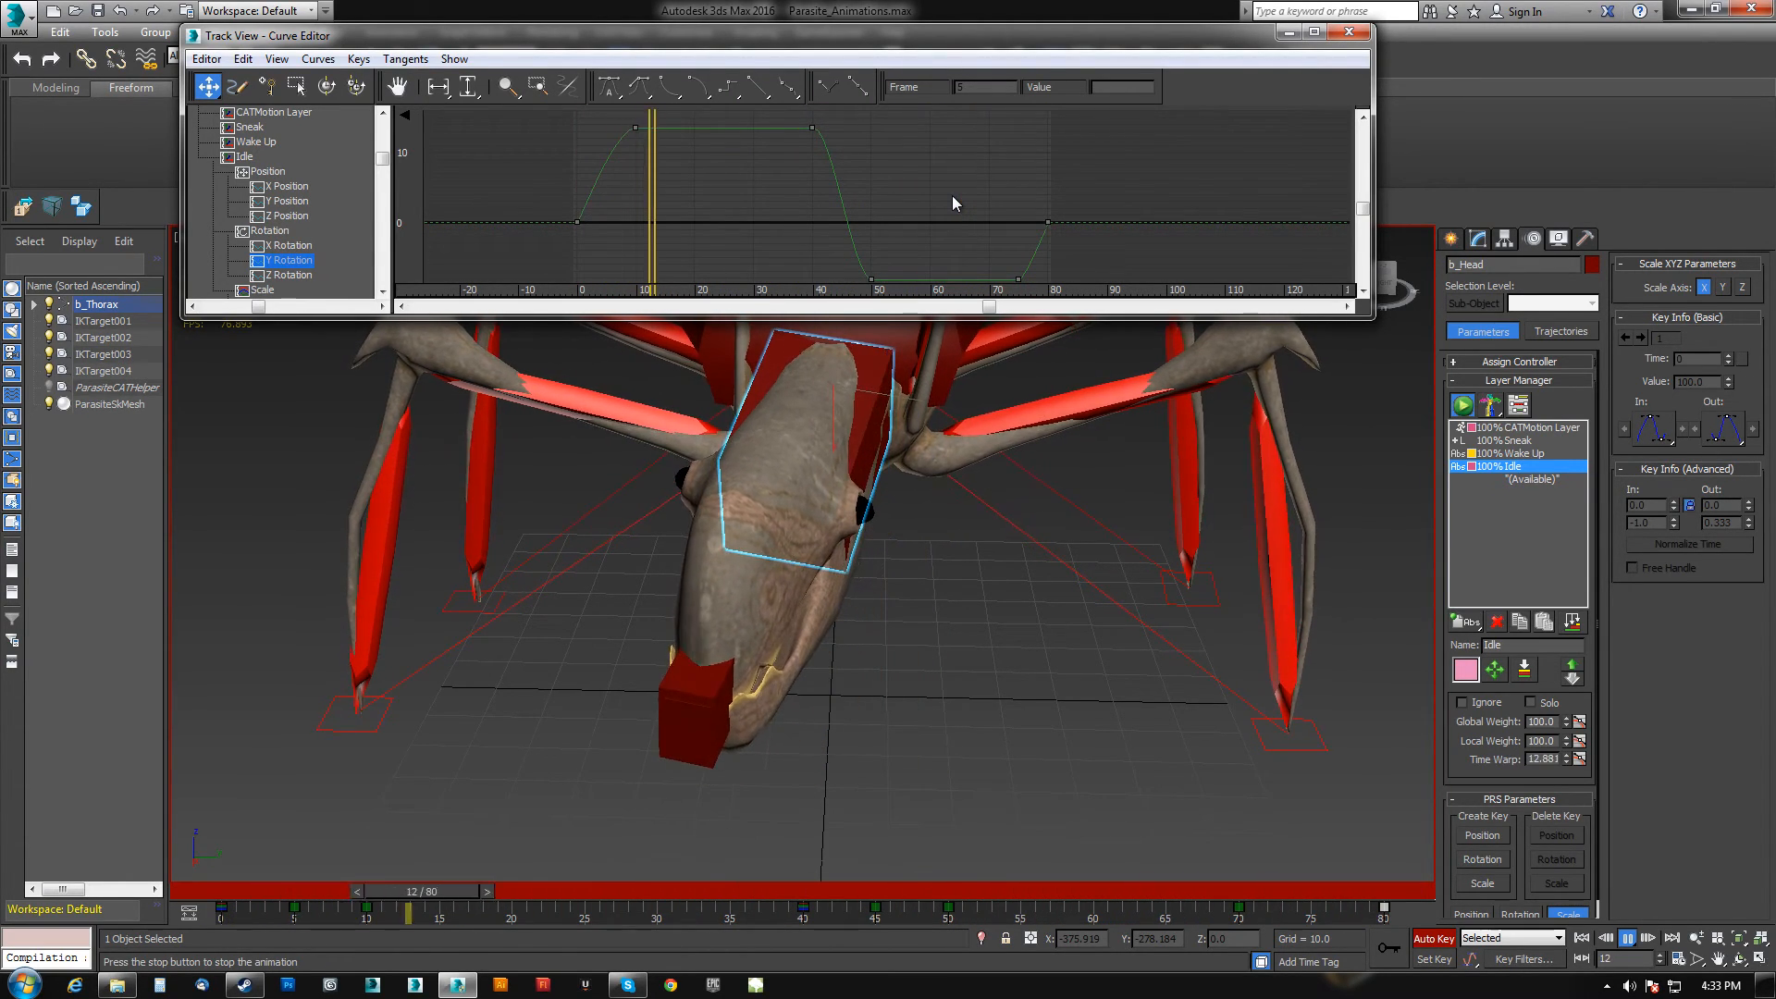
# Stop playback and close the Curve Editor.
pyautogui.click(1626, 938)
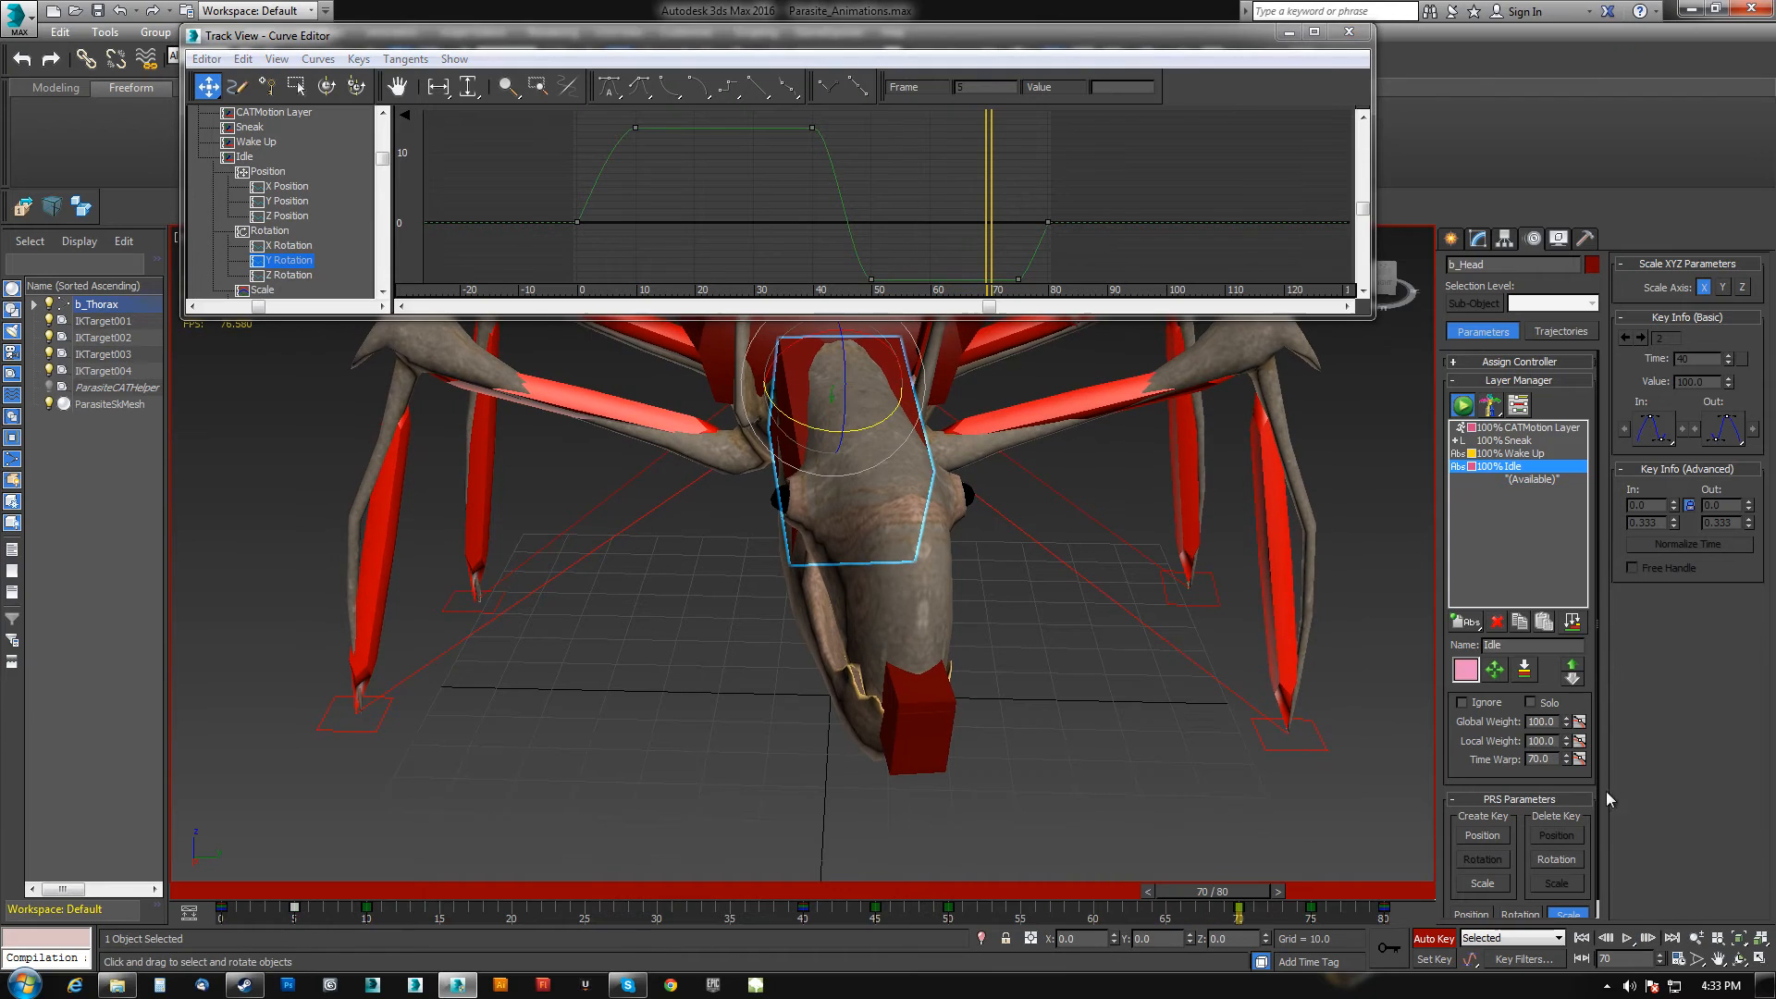
pyautogui.click(1350, 34)
pyautogui.moveTo(1042, 432); pyautogui.dragTo(679, 468, button='middle')
pyautogui.scroll(-6, 985, 490)
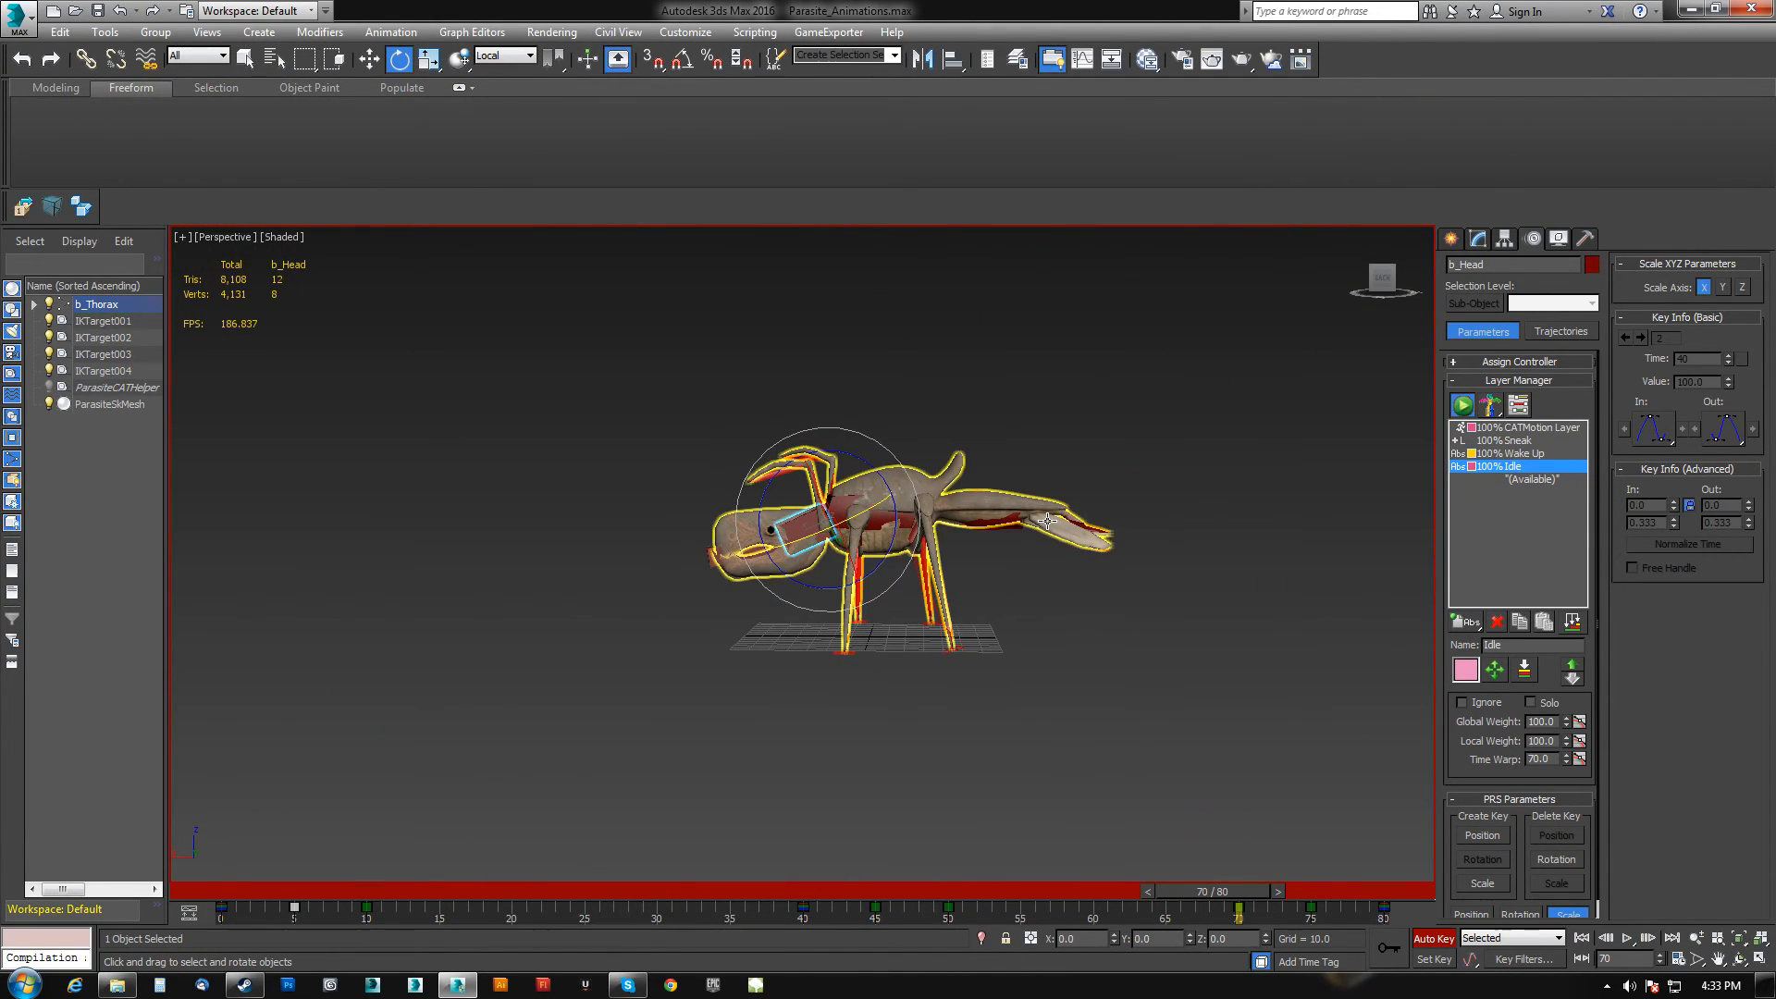
# Select the abdomen bone and scrub the timeline to review its motion.
pyautogui.click(992, 522)
pyautogui.moveTo(981, 532); pyautogui.dragTo(902, 546, button='middle')
pyautogui.scroll(3, 903, 546)
pyautogui.moveTo(1202, 890); pyautogui.dragTo(230, 877)
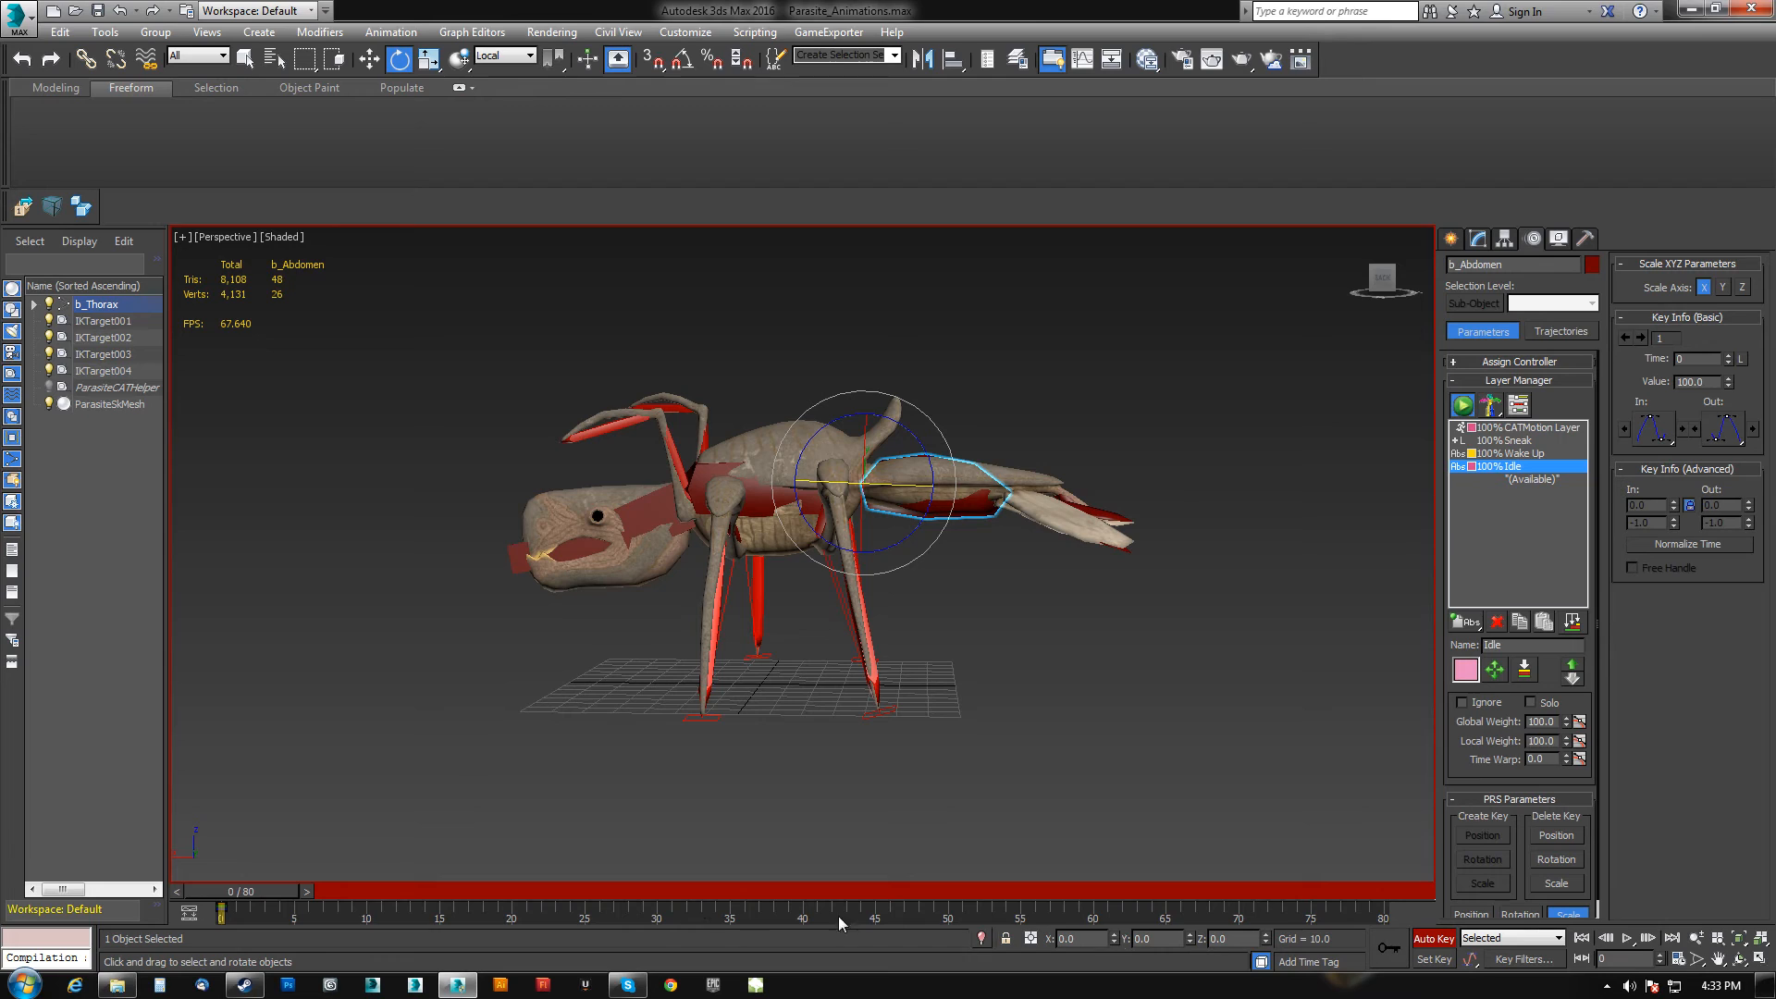
pyautogui.moveTo(254, 892); pyautogui.dragTo(393, 894)
pyautogui.moveTo(927, 457); pyautogui.dragTo(919, 445)
pyautogui.moveTo(421, 893); pyautogui.dragTo(335, 896)
# Open the abdomen's Curve Editor and set its curves' out-of-range type to Loop.
pyautogui.rightClick(1064, 594)
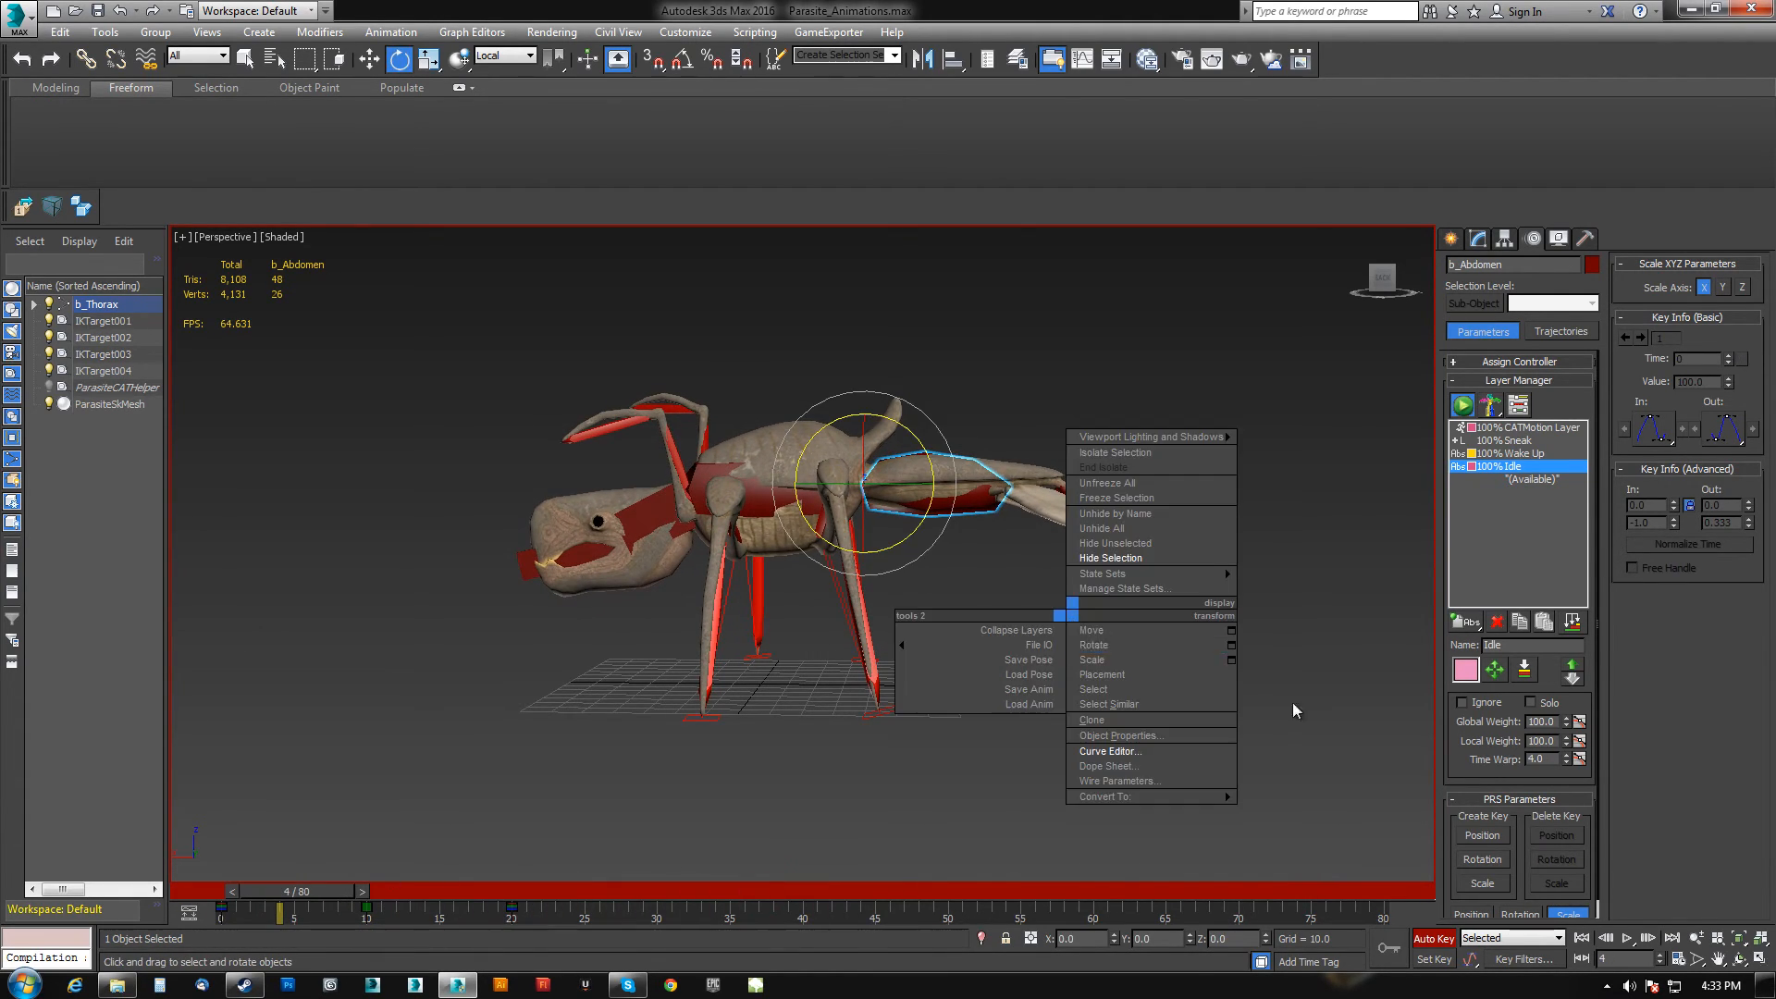
pyautogui.click(1123, 744)
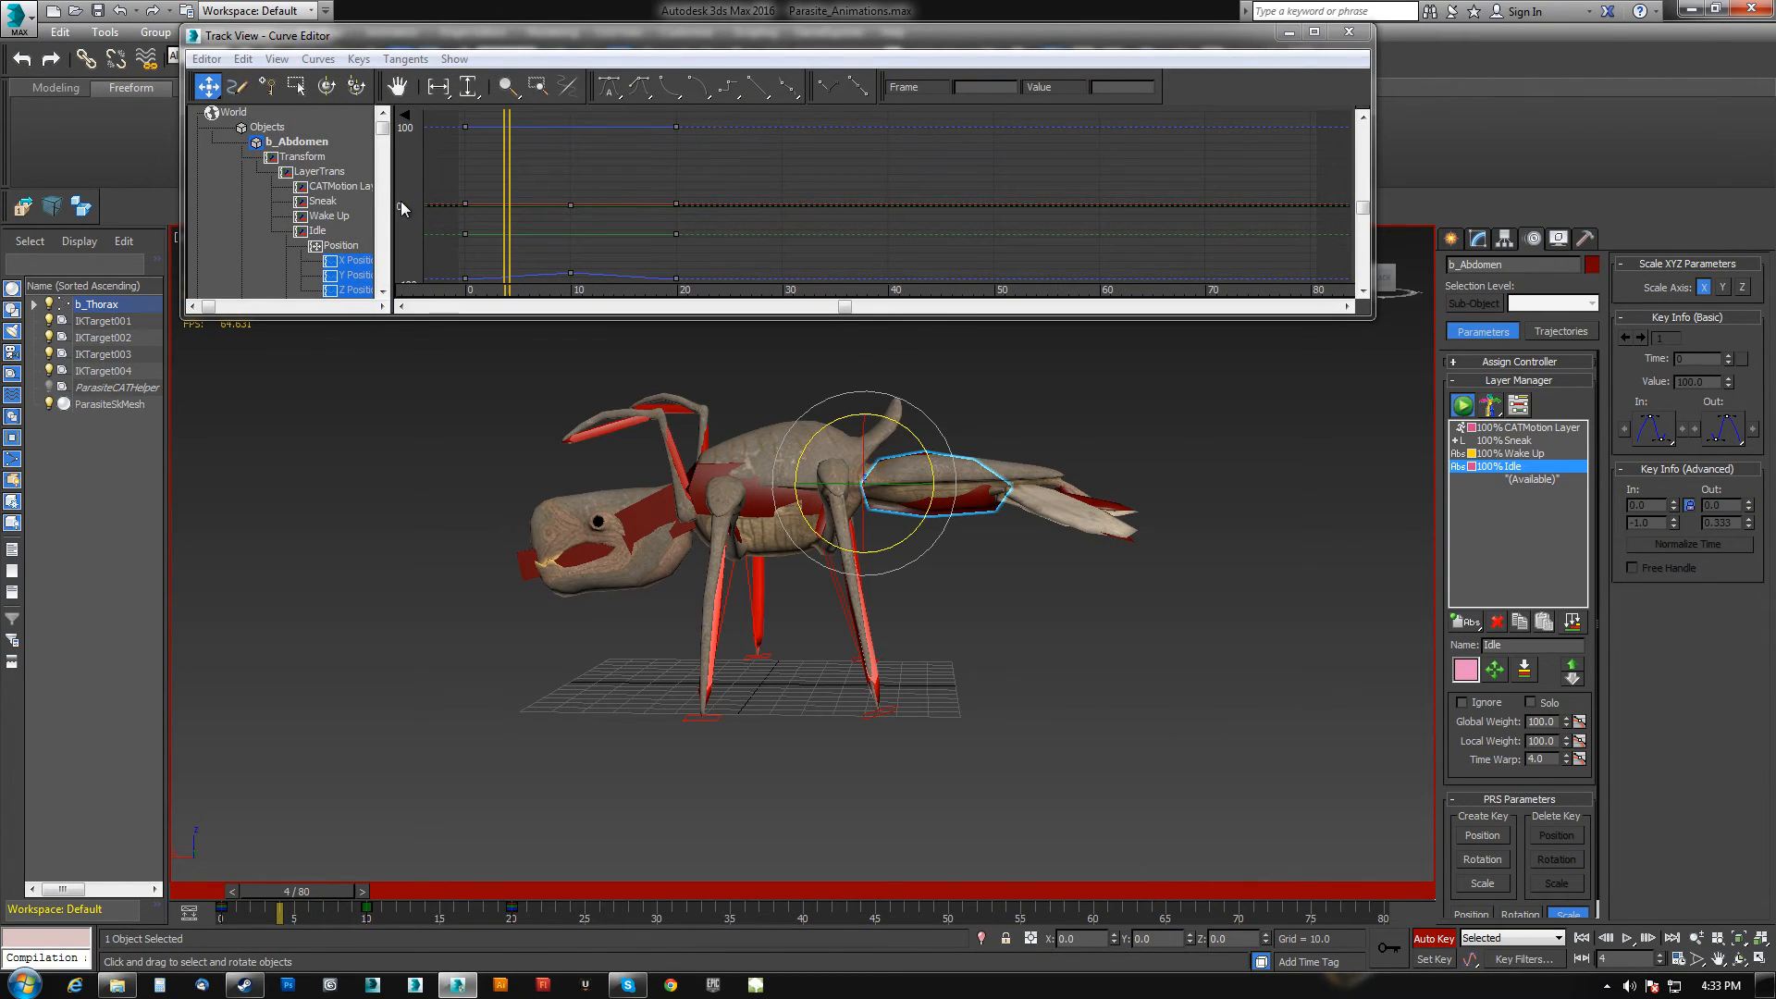
pyautogui.click(244, 58)
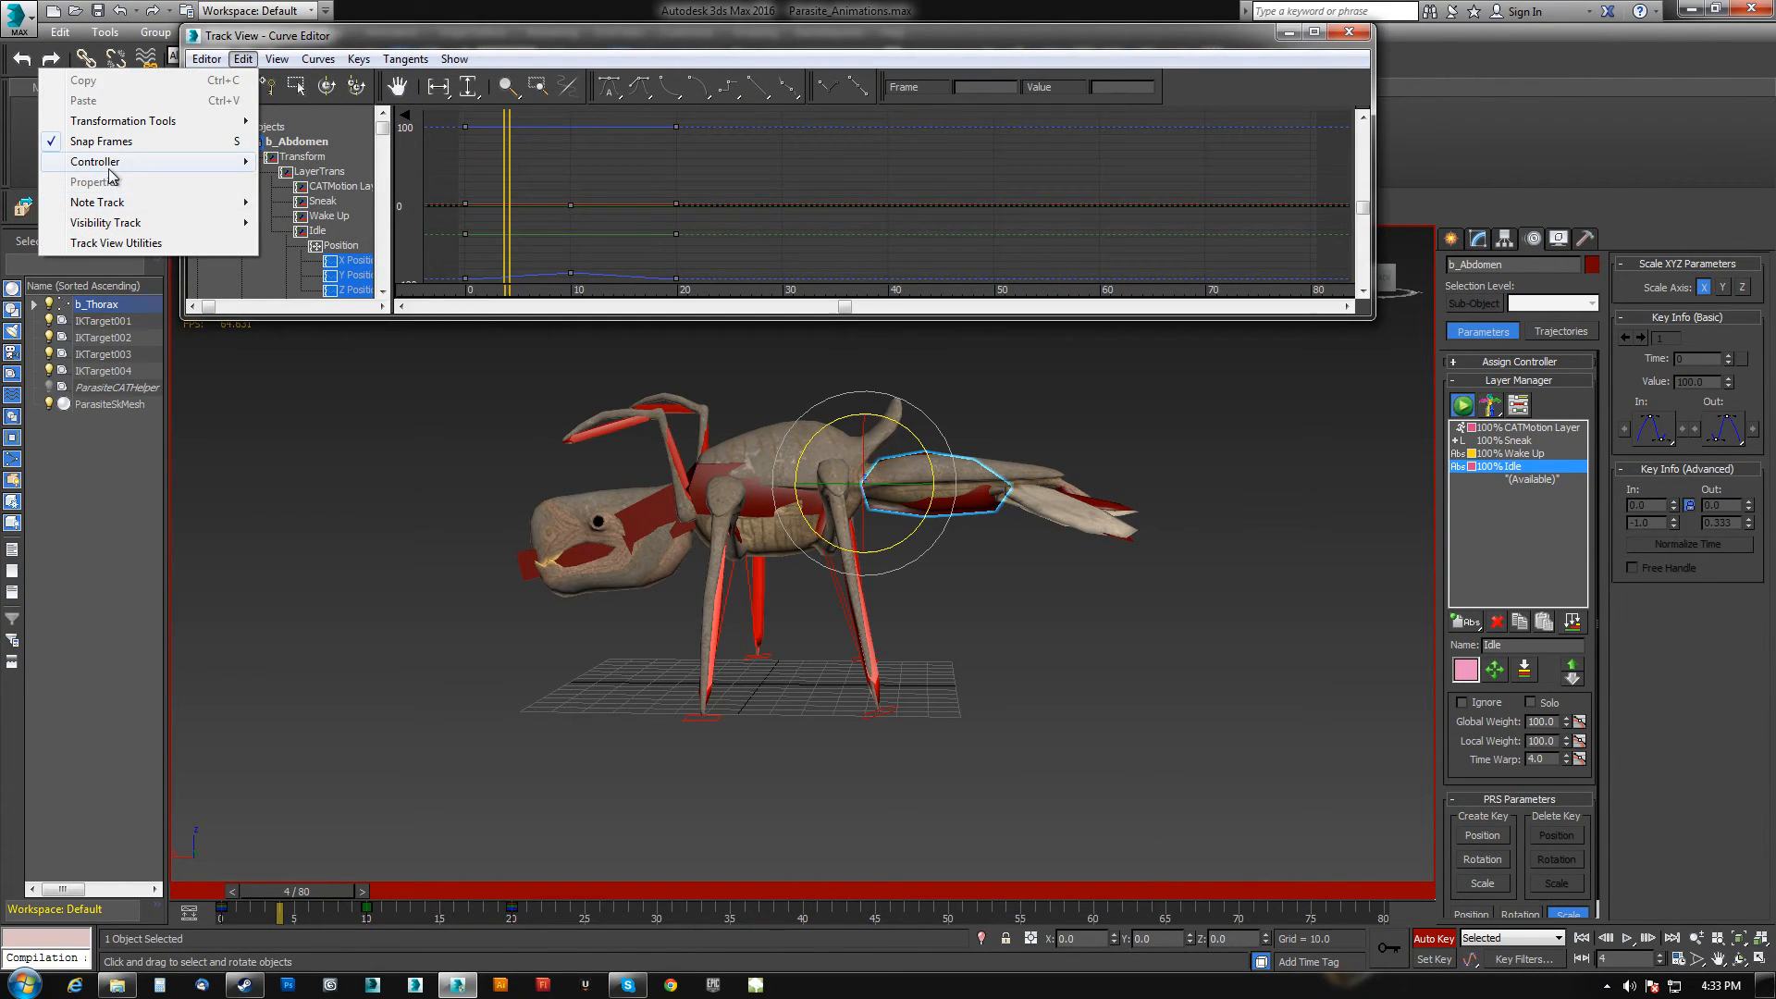
pyautogui.moveTo(110, 170)
pyautogui.click(314, 324)
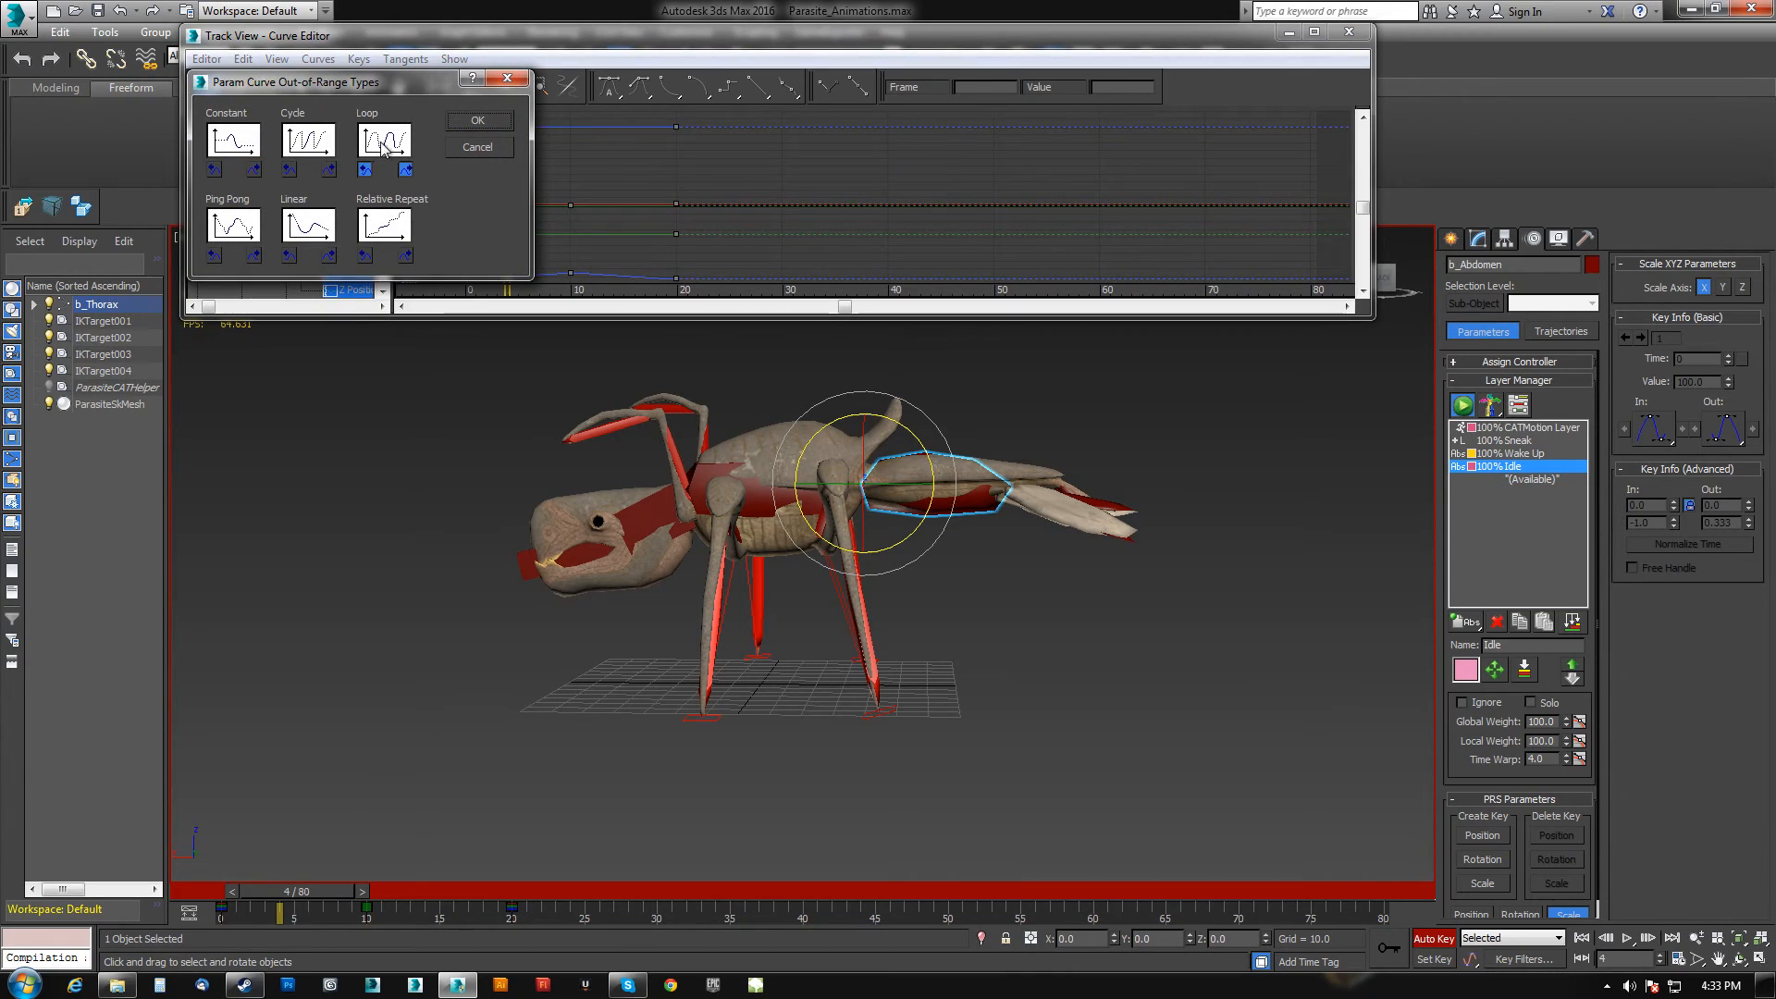
pyautogui.click(477, 123)
# Browse the abdomen's Idle position and rotation tracks and inspect the looping Z Rotation curve.
pyautogui.click(365, 259)
pyautogui.click(360, 276)
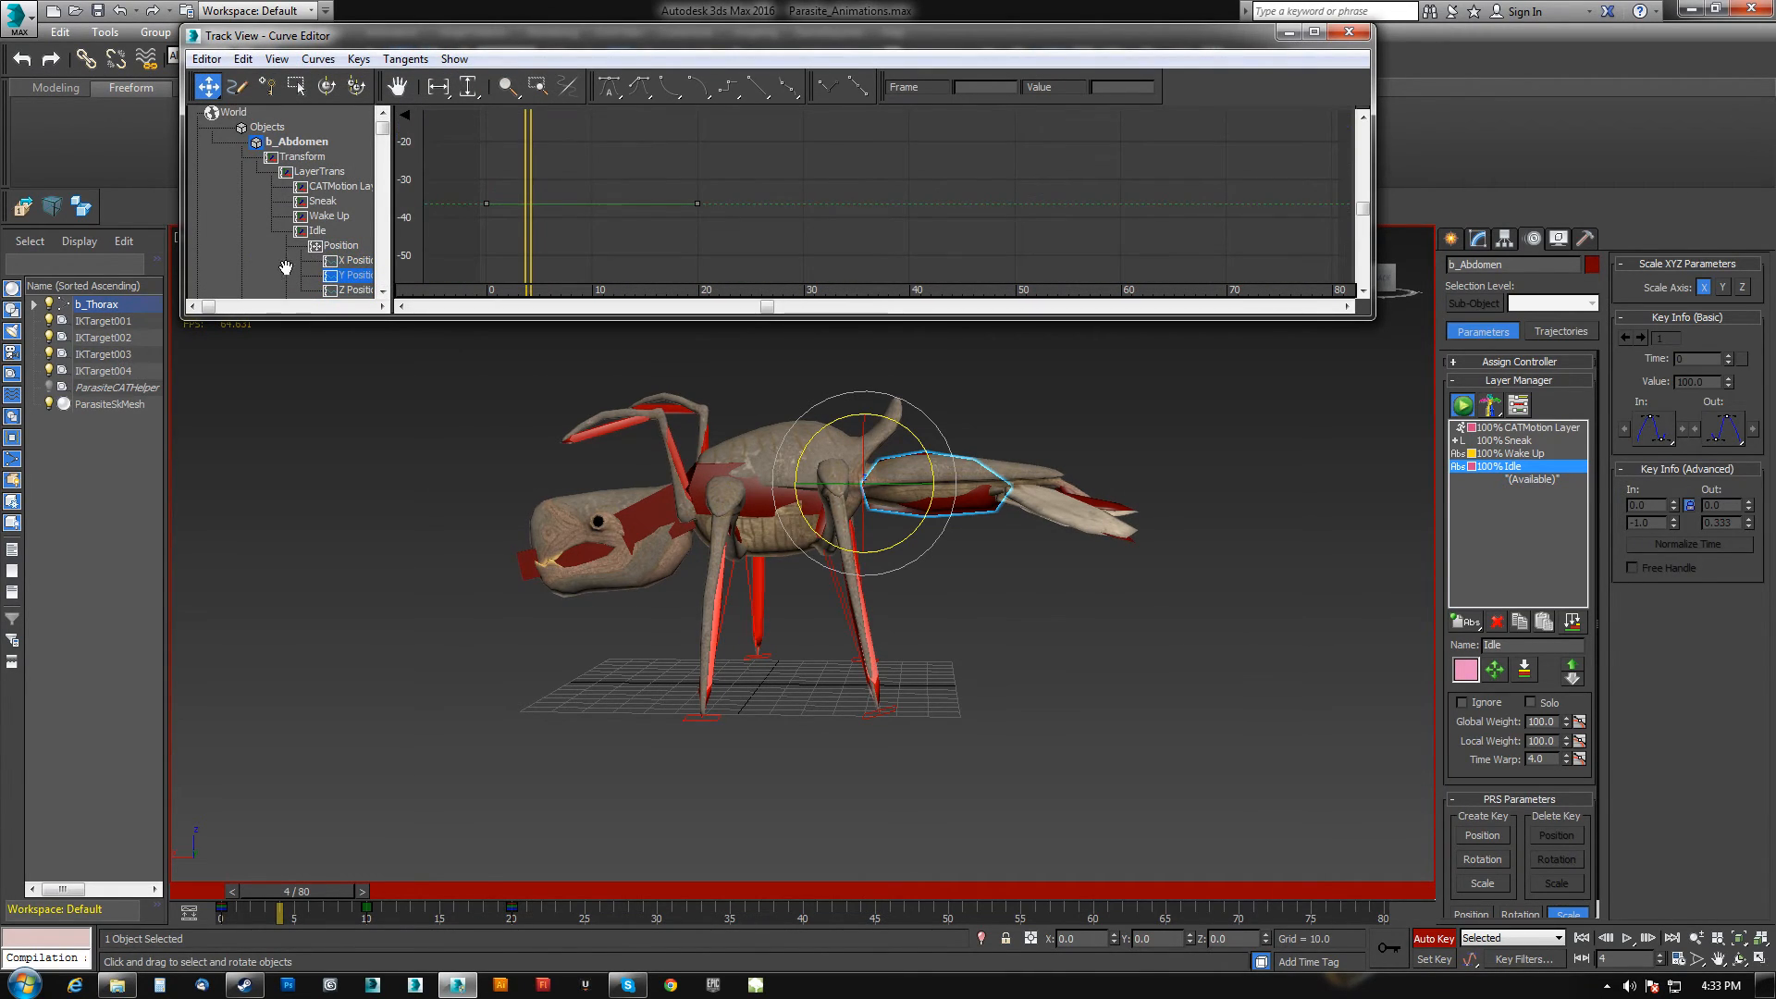
pyautogui.moveTo(286, 267); pyautogui.dragTo(220, 172)
pyautogui.click(312, 215)
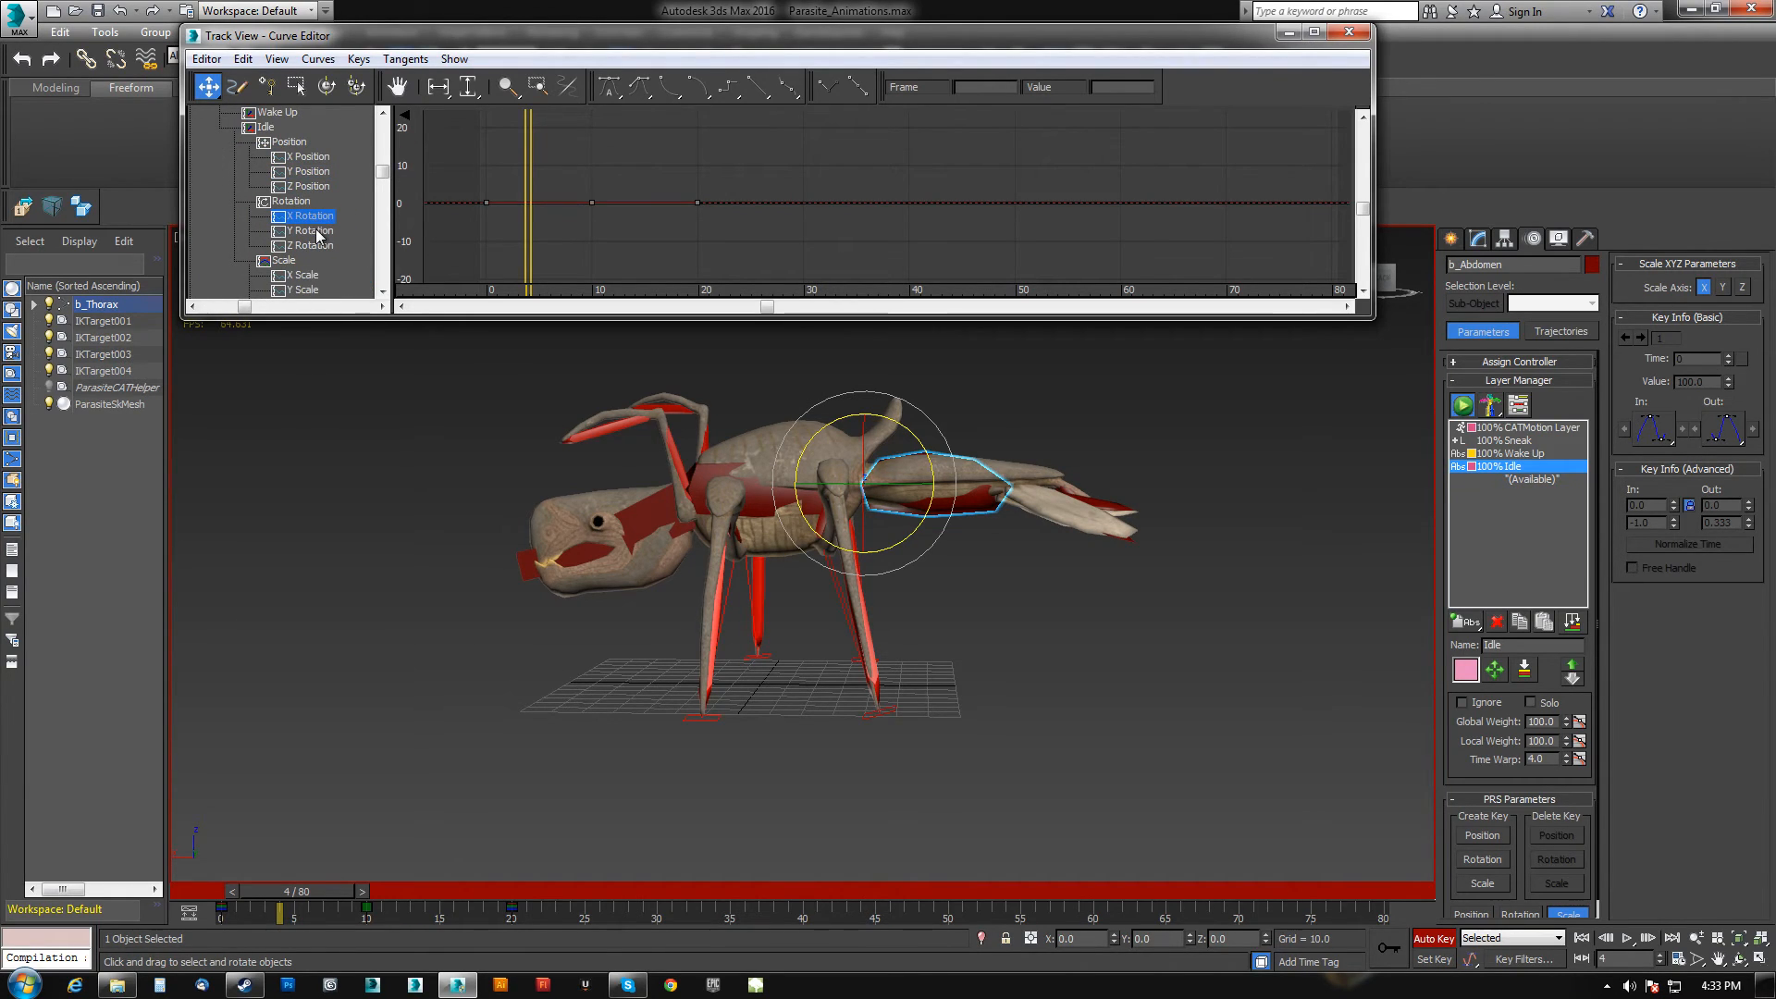
pyautogui.click(322, 245)
pyautogui.scroll(1, 706, 228)
pyautogui.scroll(-3, 705, 226)
pyautogui.moveTo(524, 211); pyautogui.dragTo(564, 190, button='middle')
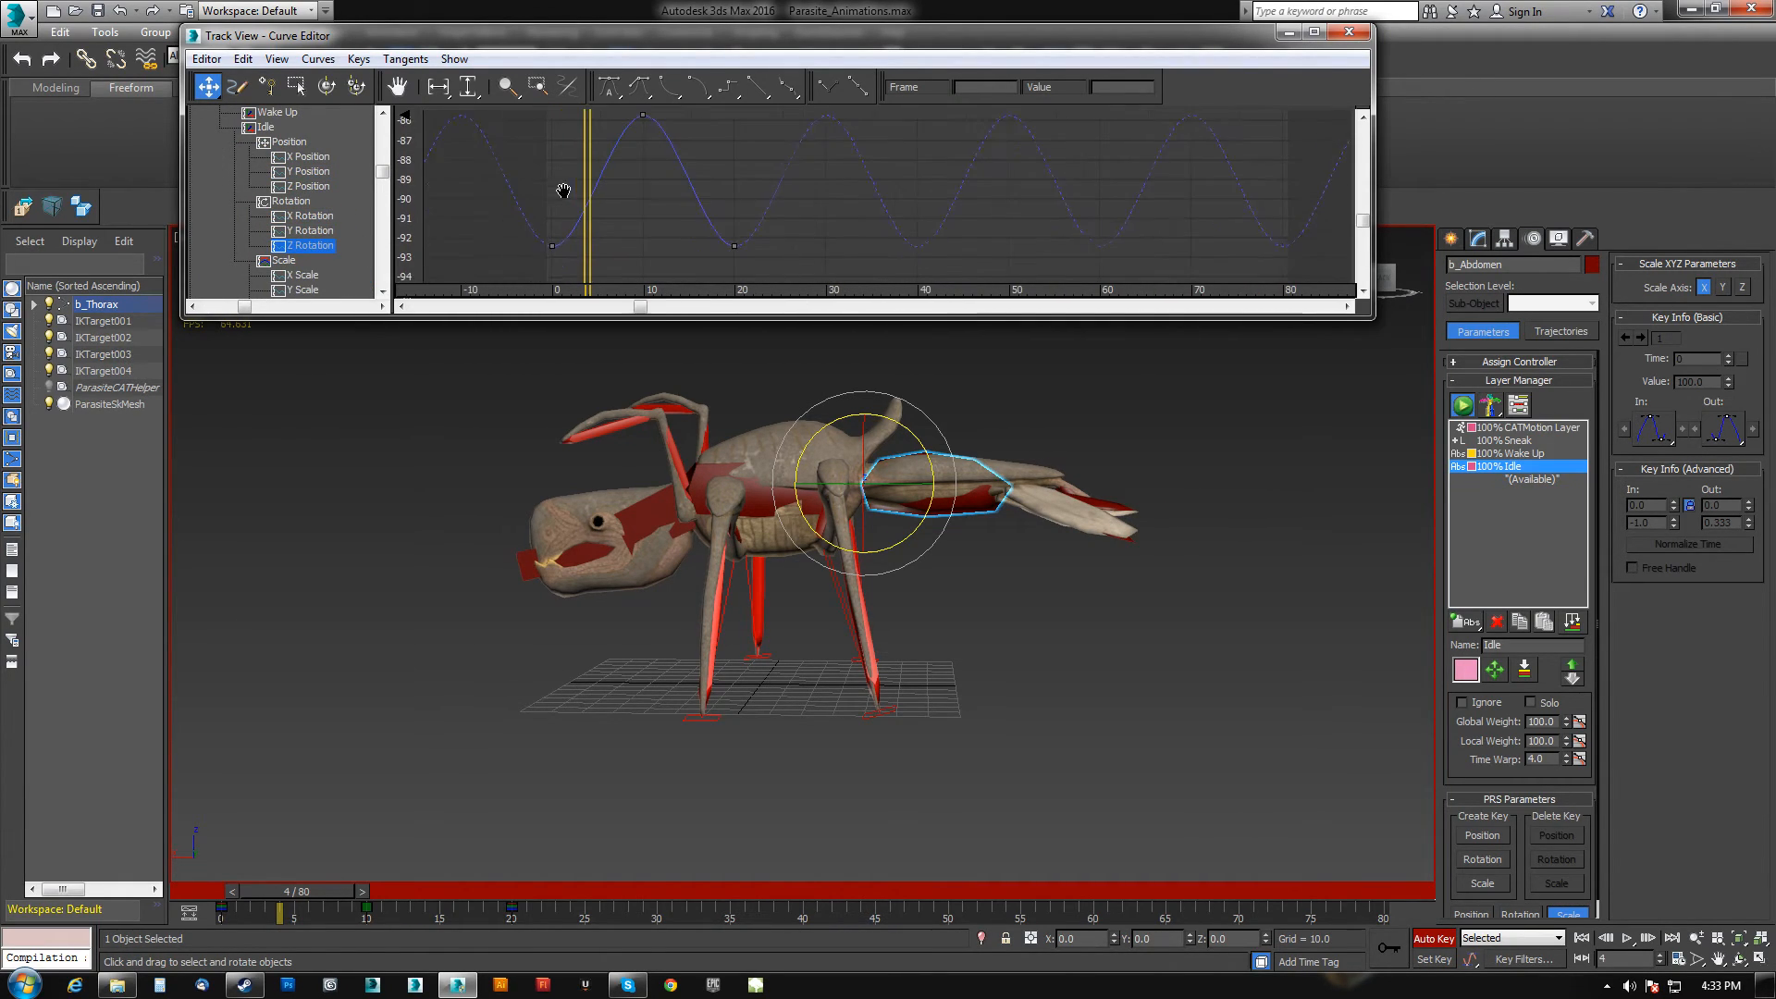
pyautogui.moveTo(671, 172); pyautogui.dragTo(659, 154, button='middle')
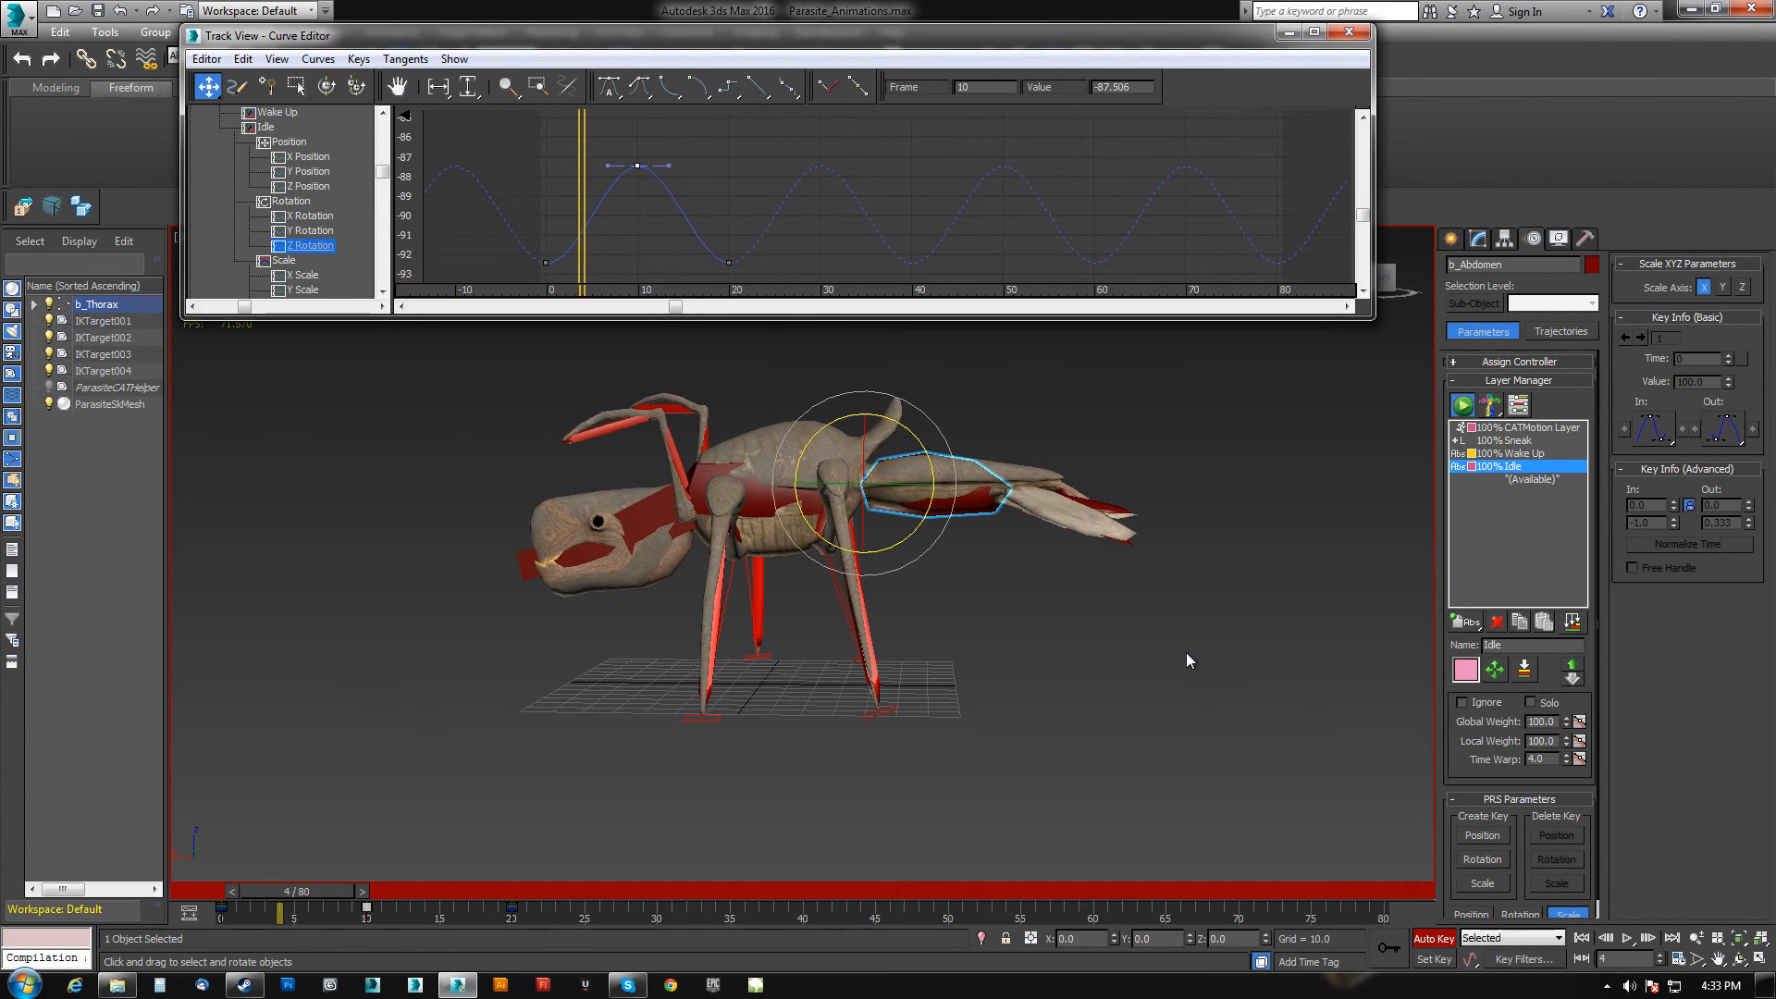
# Play back the looping animation, stop it, and view the tail from behind.
pyautogui.click(1627, 938)
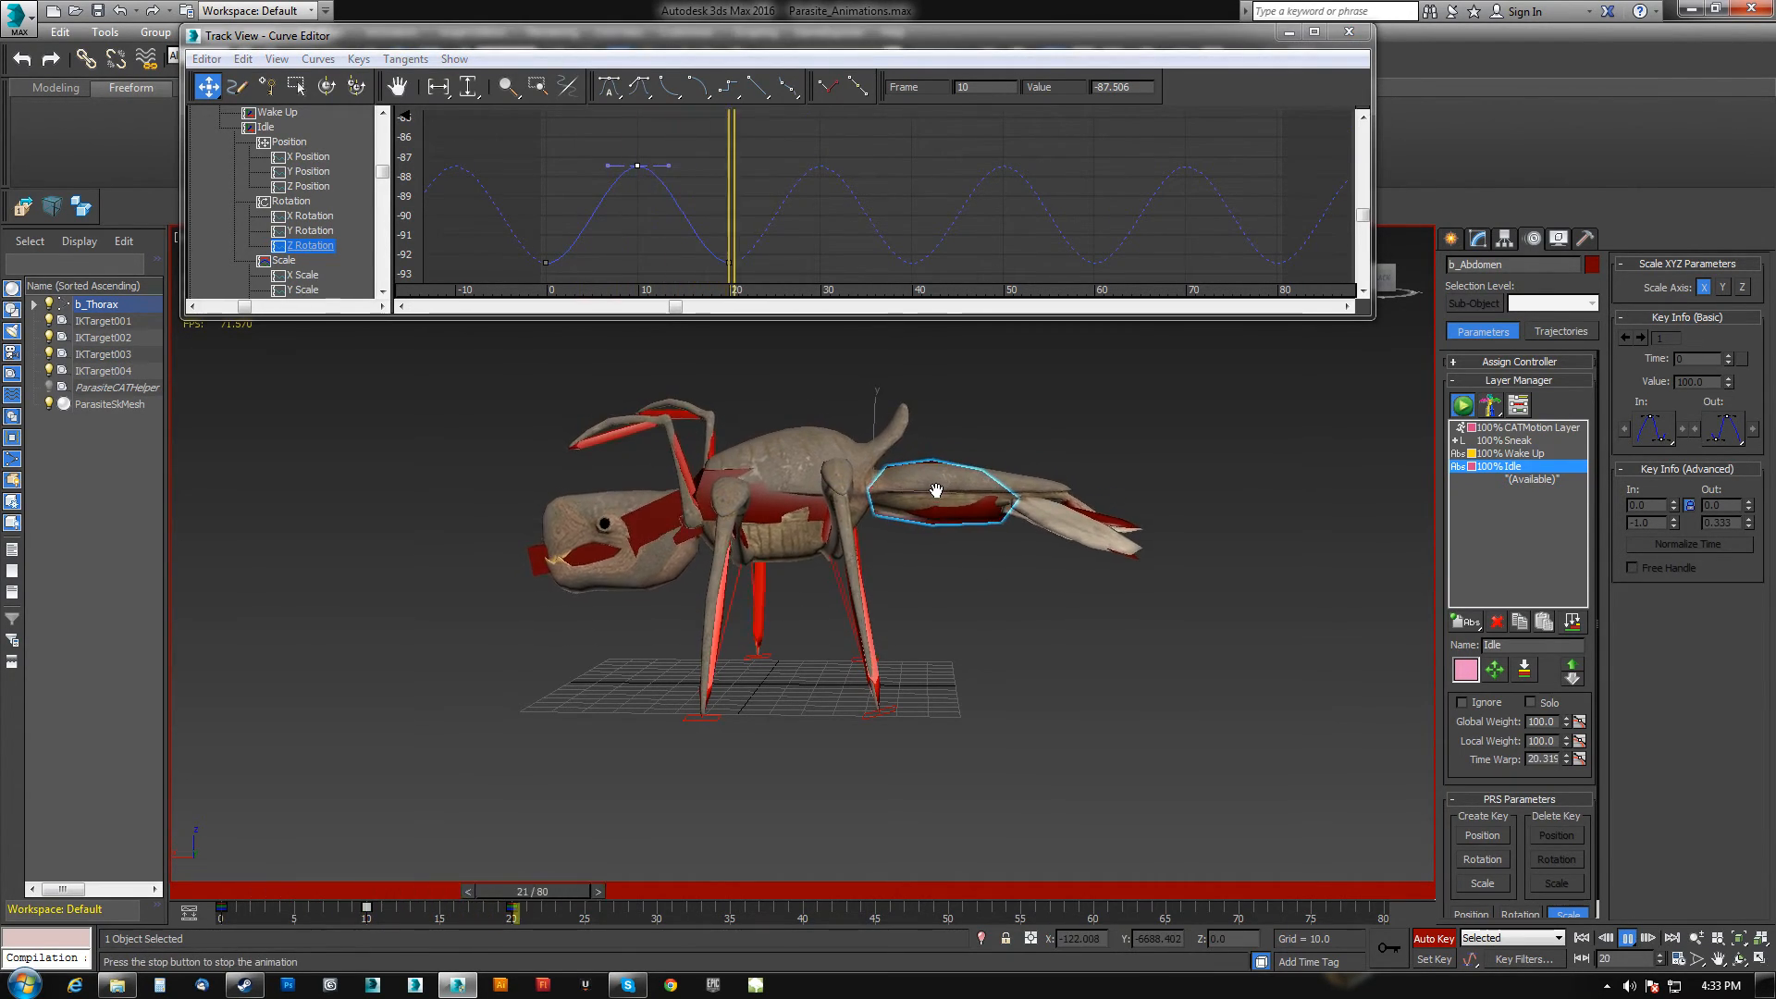
pyautogui.click(1627, 938)
pyautogui.keyDown('alt'); pyautogui.moveTo(1142, 606); pyautogui.dragTo(928, 686, button='middle'); pyautogui.keyUp('alt')
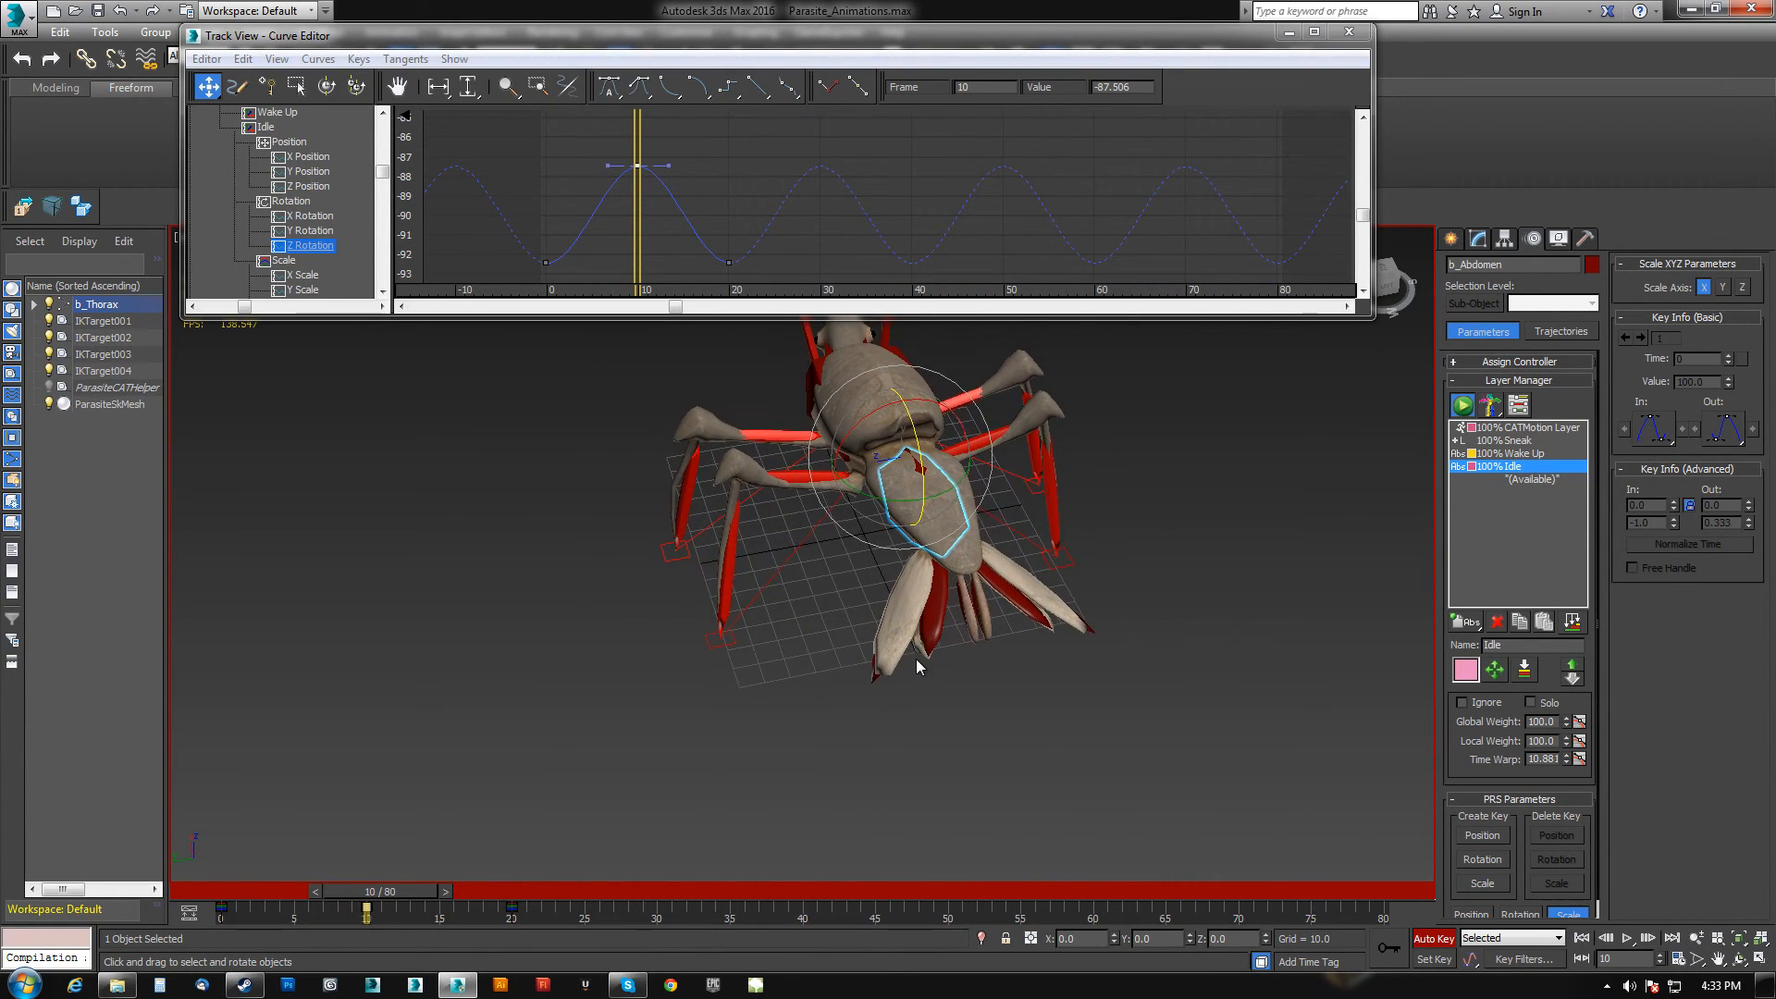
pyautogui.scroll(3, 913, 659)
# Select the tail bones with their hierarchy and rotate them slightly at frame 10.
pyautogui.click(849, 684)
pyautogui.doubleClick(849, 685)
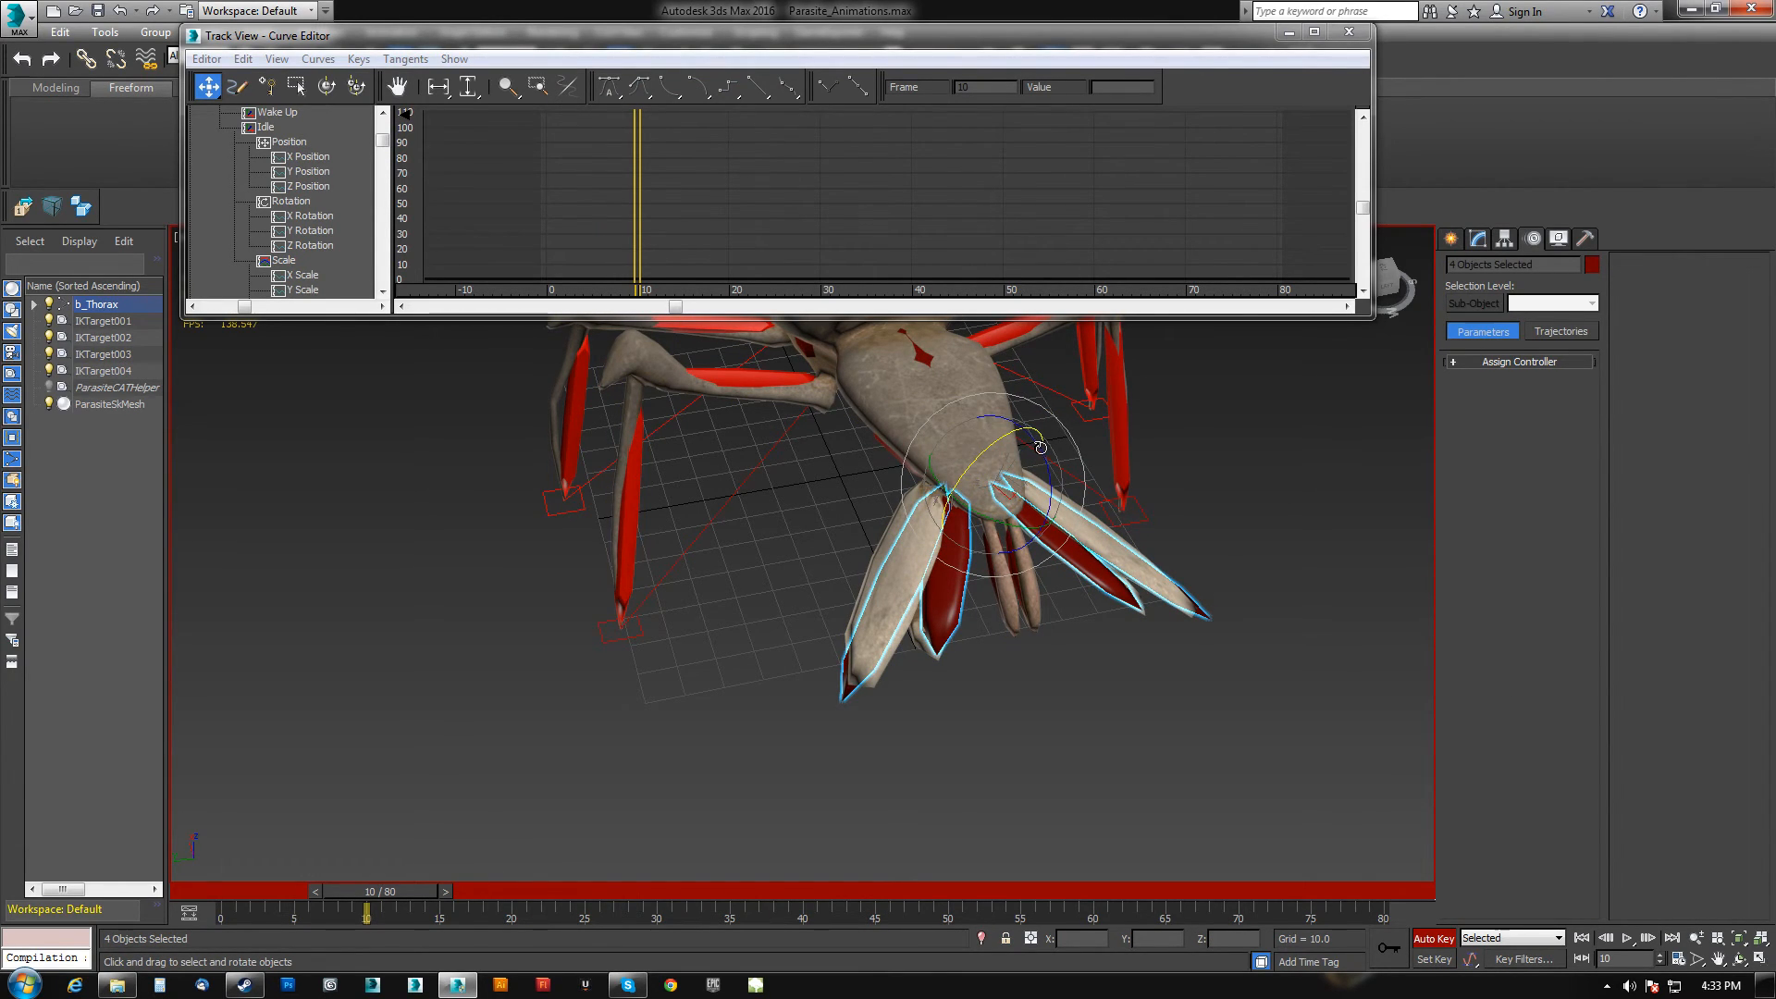
pyautogui.moveTo(1044, 451); pyautogui.dragTo(1041, 458)
pyautogui.hotkey('ctrl', 'z')
pyautogui.moveTo(1044, 464); pyautogui.dragTo(1045, 478)
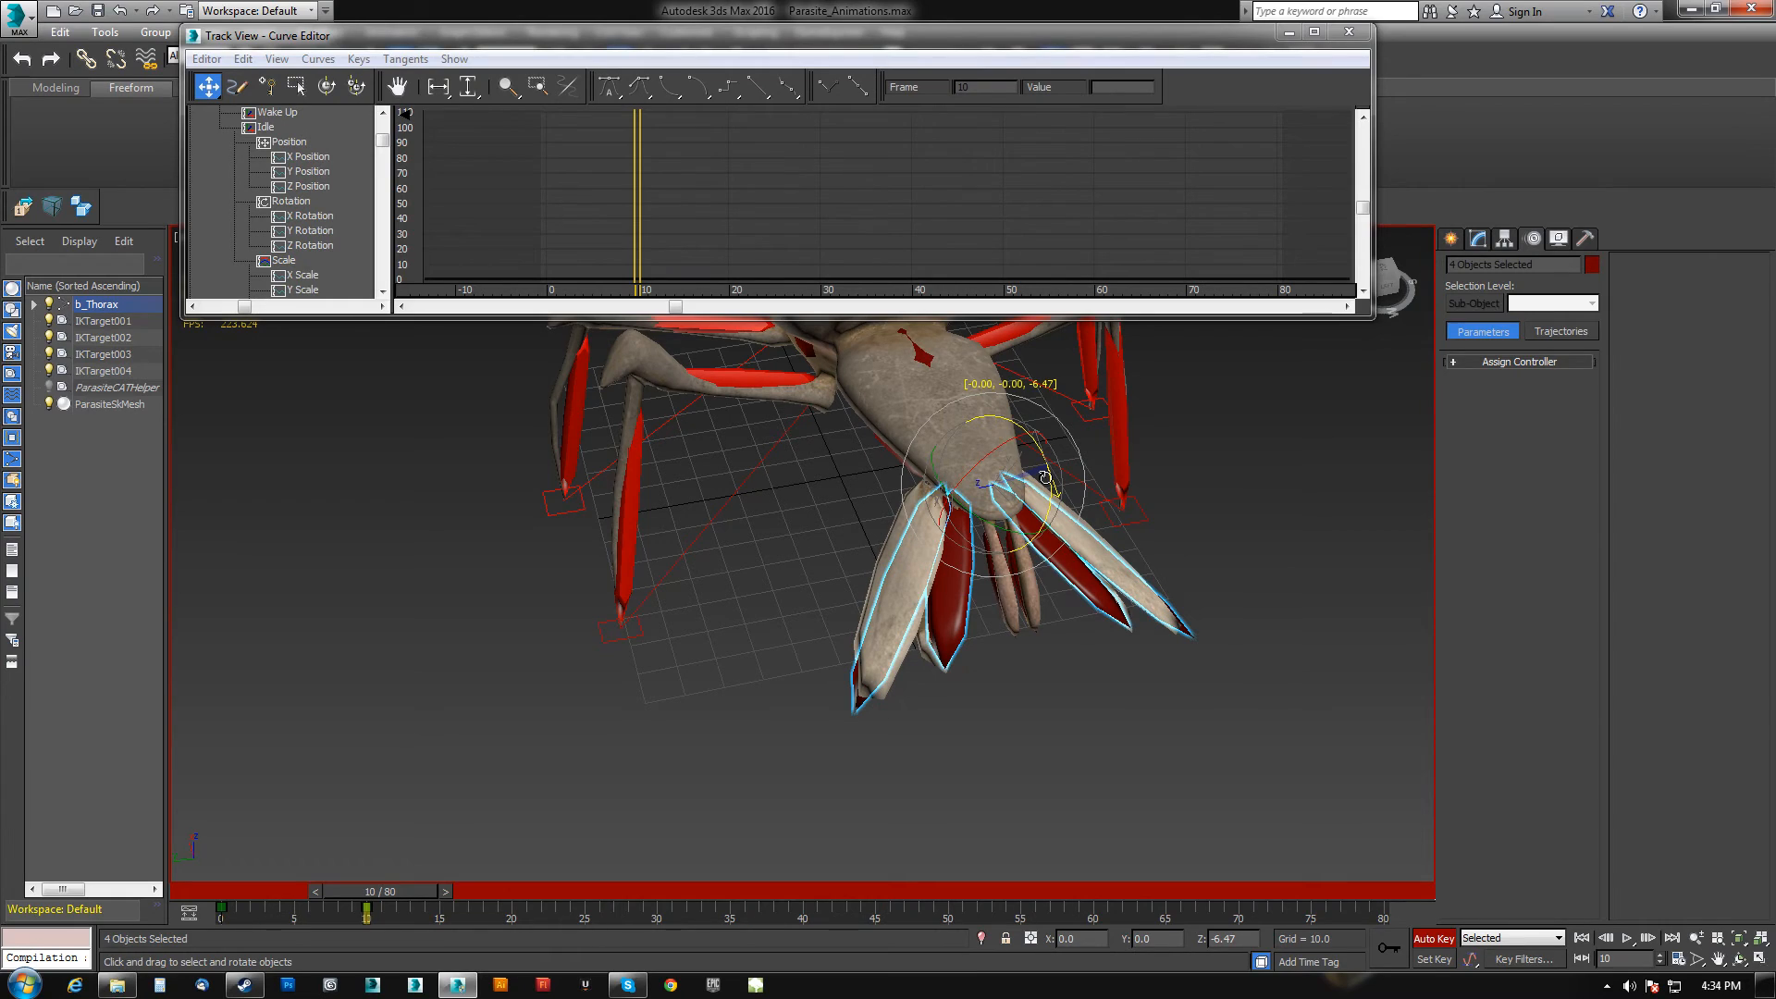
pyautogui.click(221, 911)
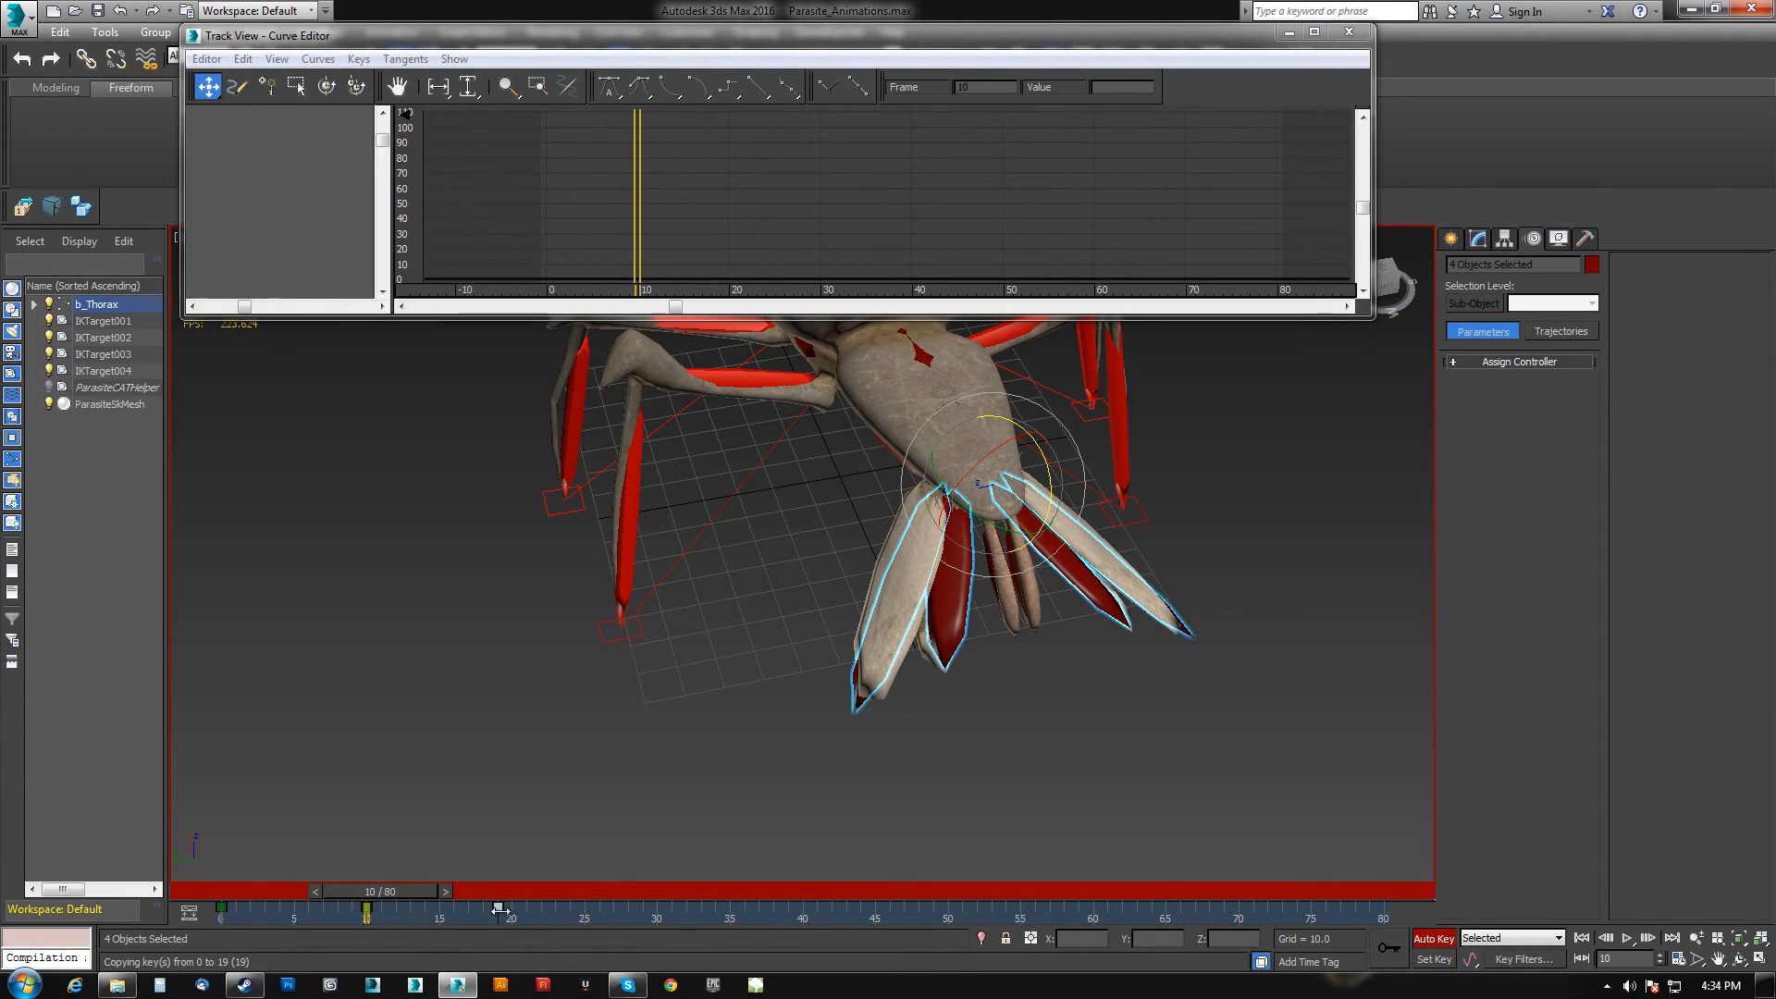
pyautogui.click(246, 59)
pyautogui.moveTo(243, 170)
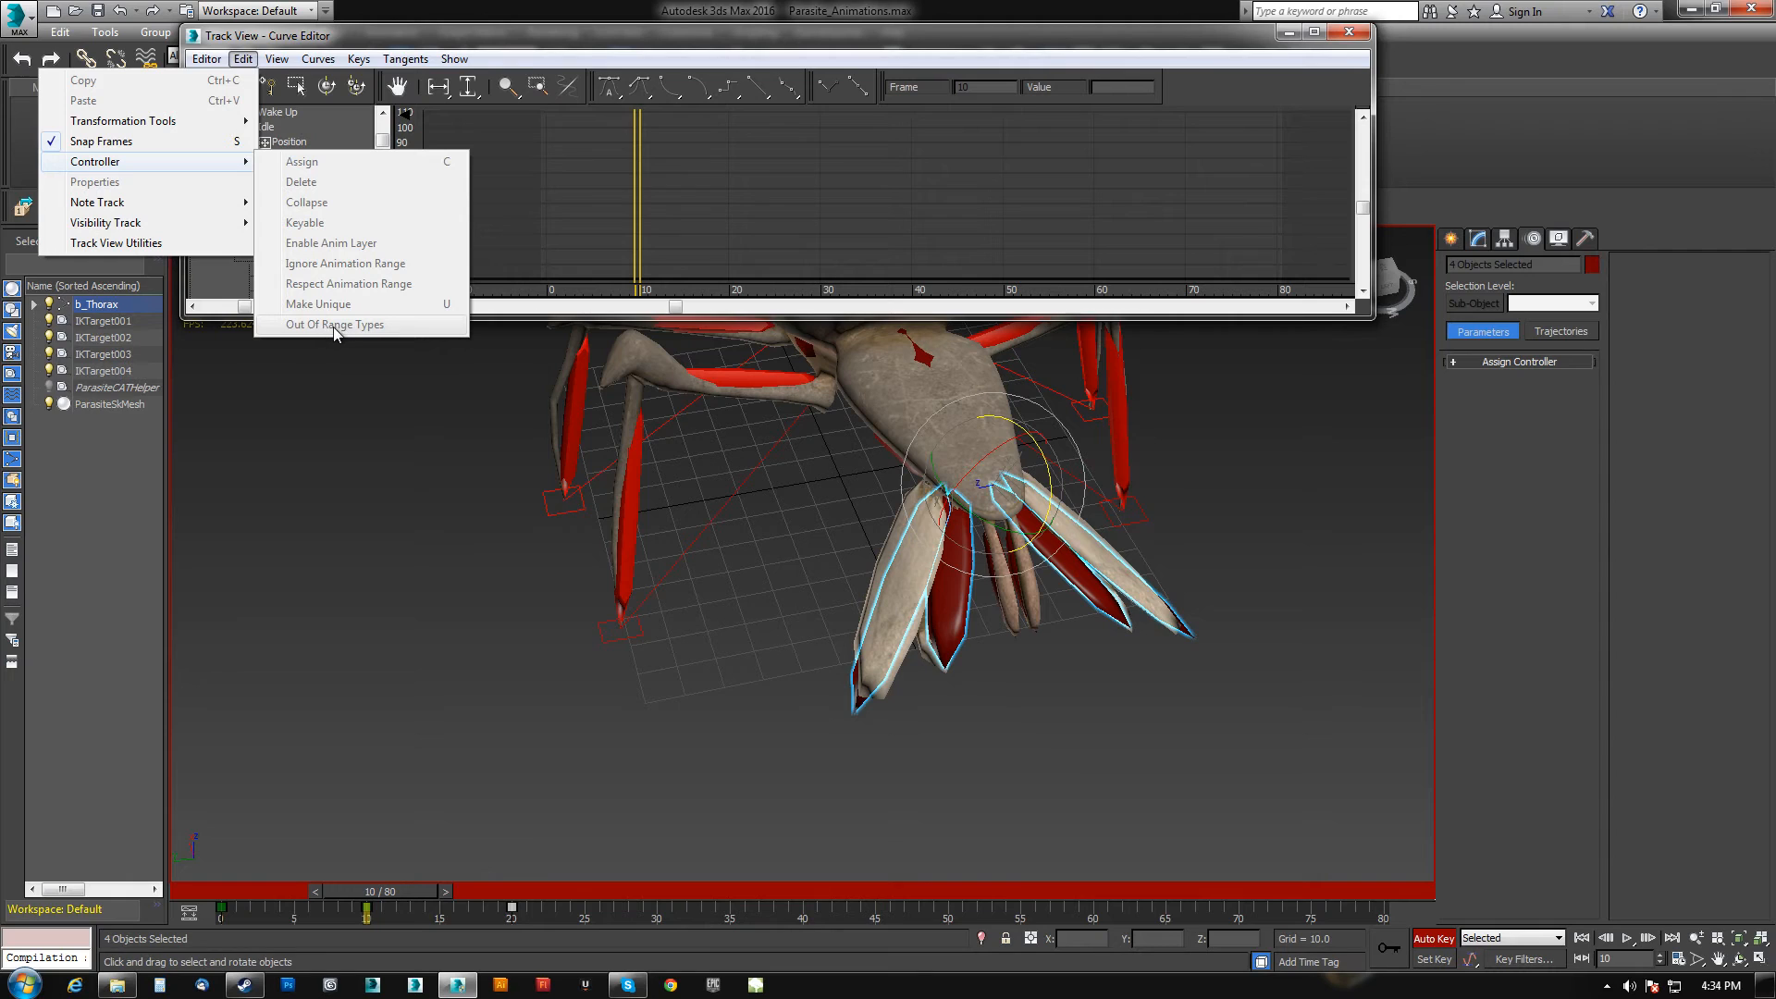
pyautogui.click(1350, 33)
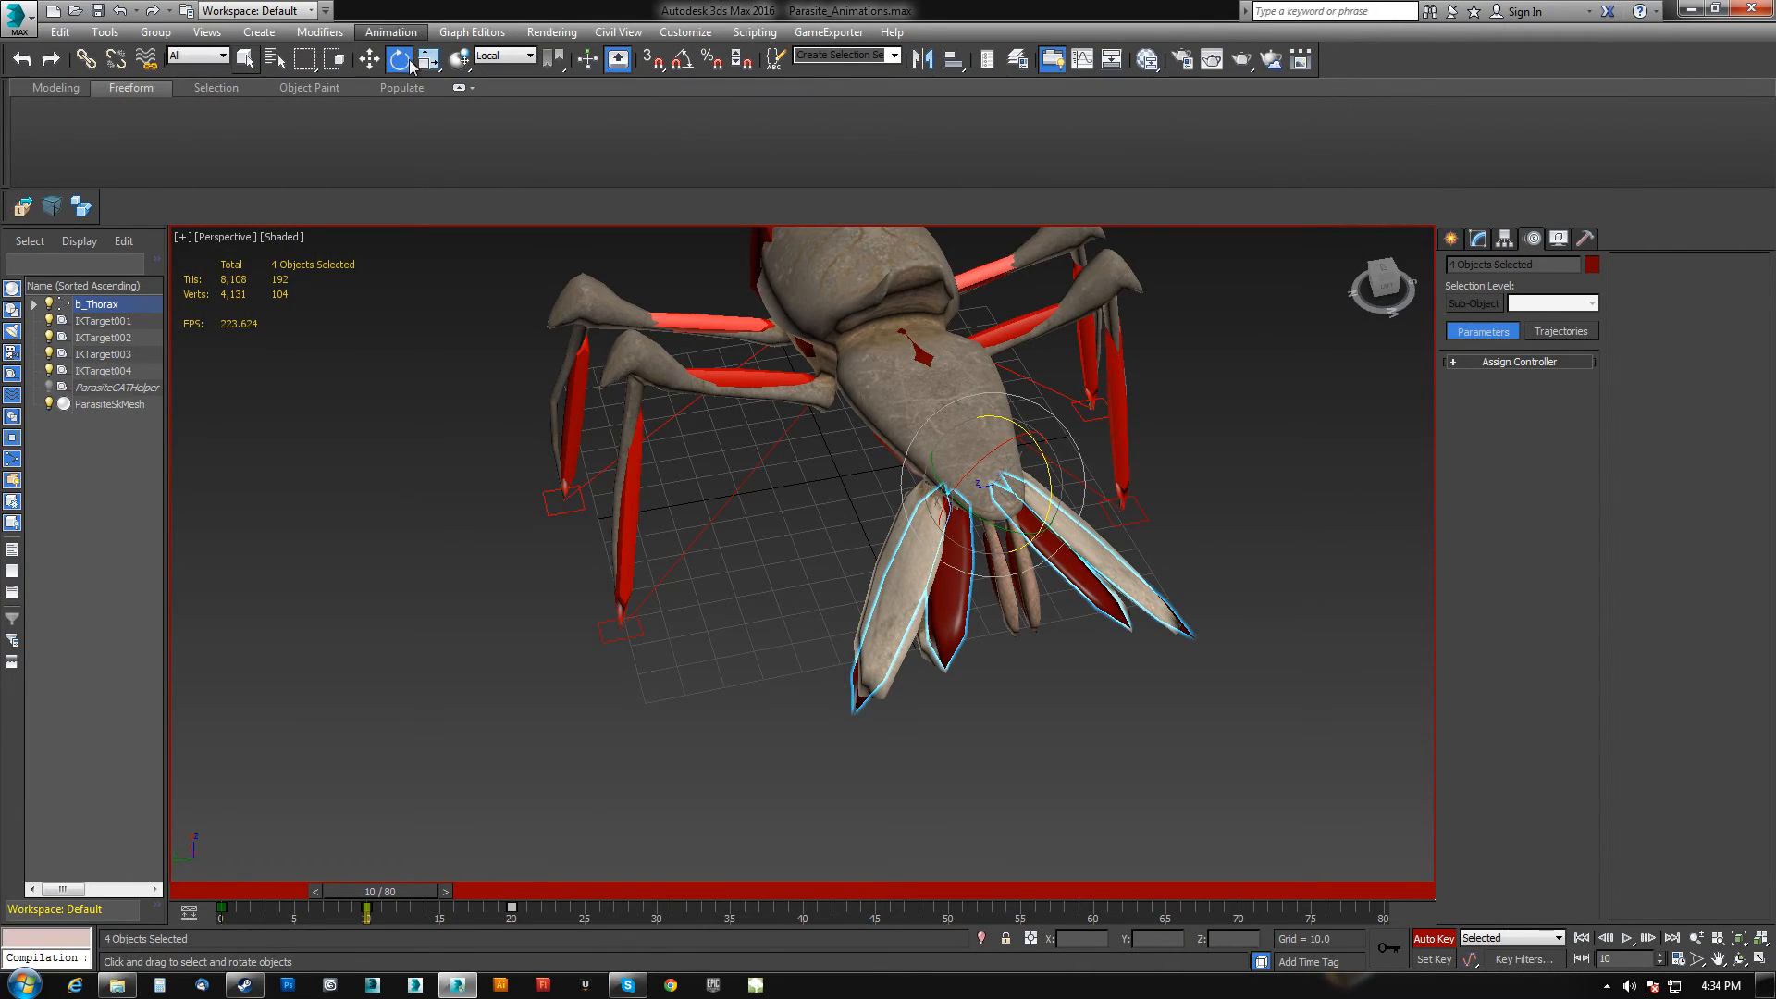
# Reopen the Curve Editor for the tail bones and set their curves' out-of-range type to Loop.
pyautogui.rightClick(679, 694)
pyautogui.click(717, 830)
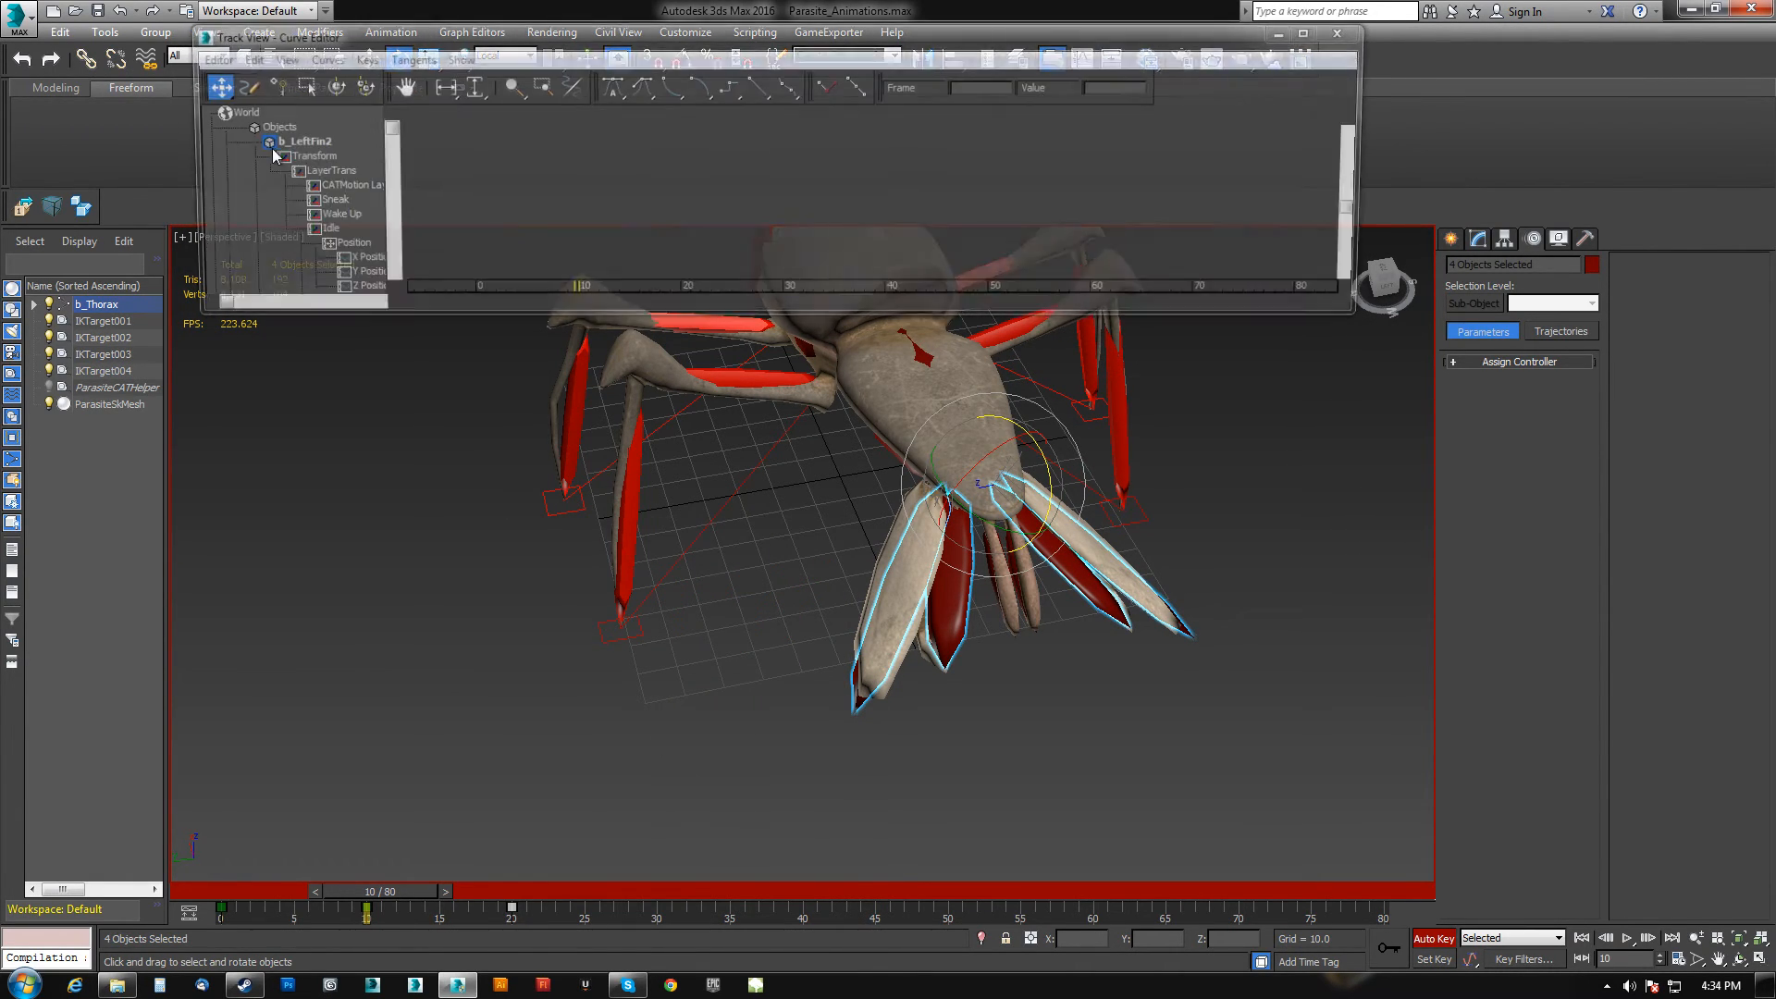
pyautogui.click(243, 60)
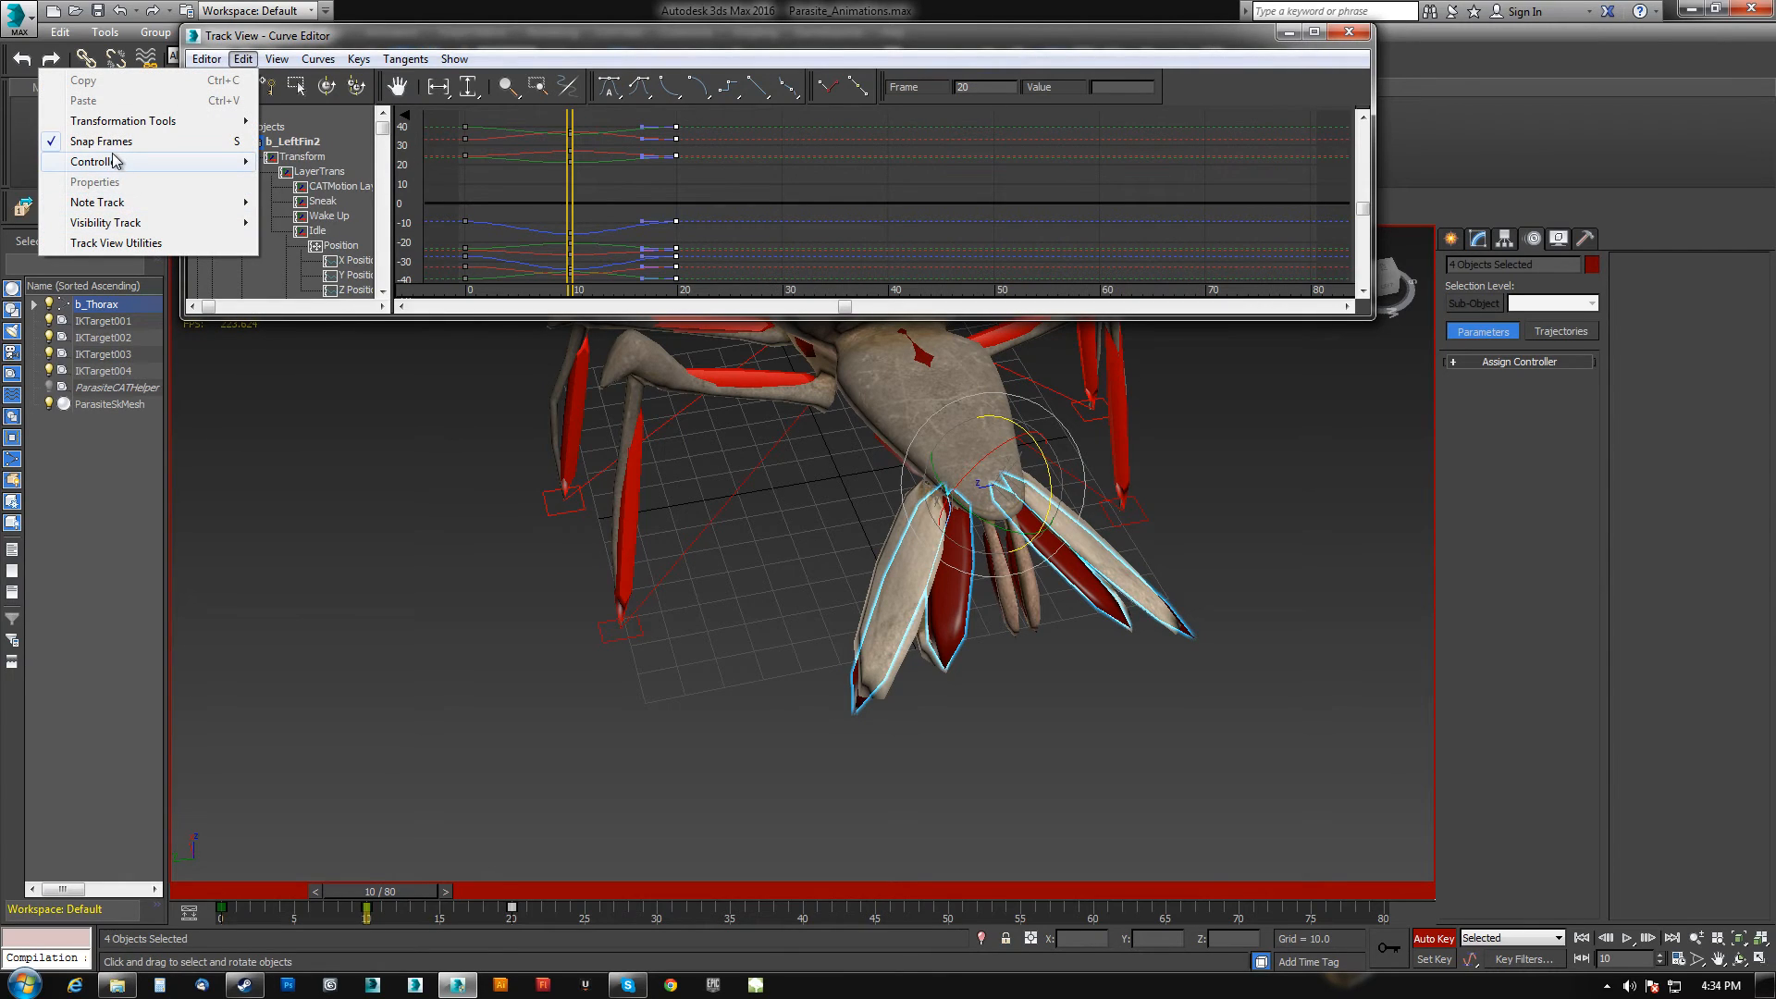
pyautogui.moveTo(175, 162)
pyautogui.click(326, 325)
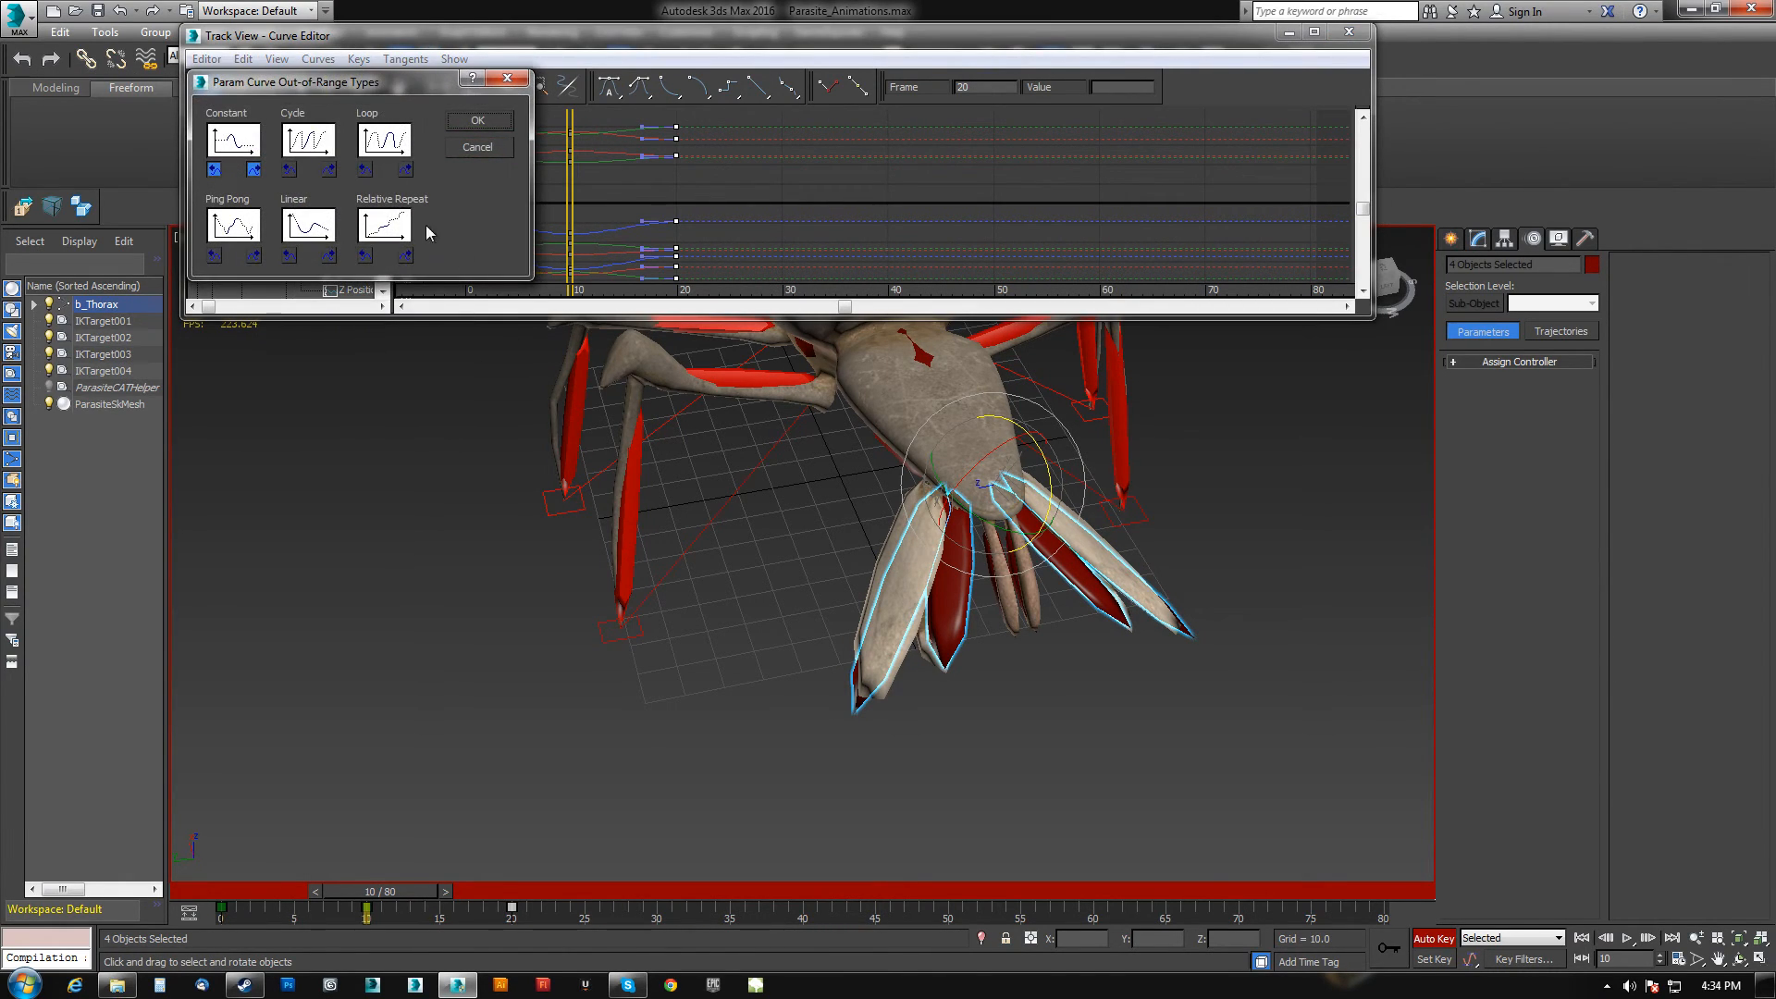
pyautogui.click(498, 123)
# Select the tail keys on the timeline and shift them earlier so the tail motion ends around frame 10.
pyautogui.keyDown('alt'); pyautogui.moveTo(860, 661); pyautogui.dragTo(435, 878, button='middle'); pyautogui.keyUp('alt')
pyautogui.moveTo(337, 922); pyautogui.dragTo(590, 913)
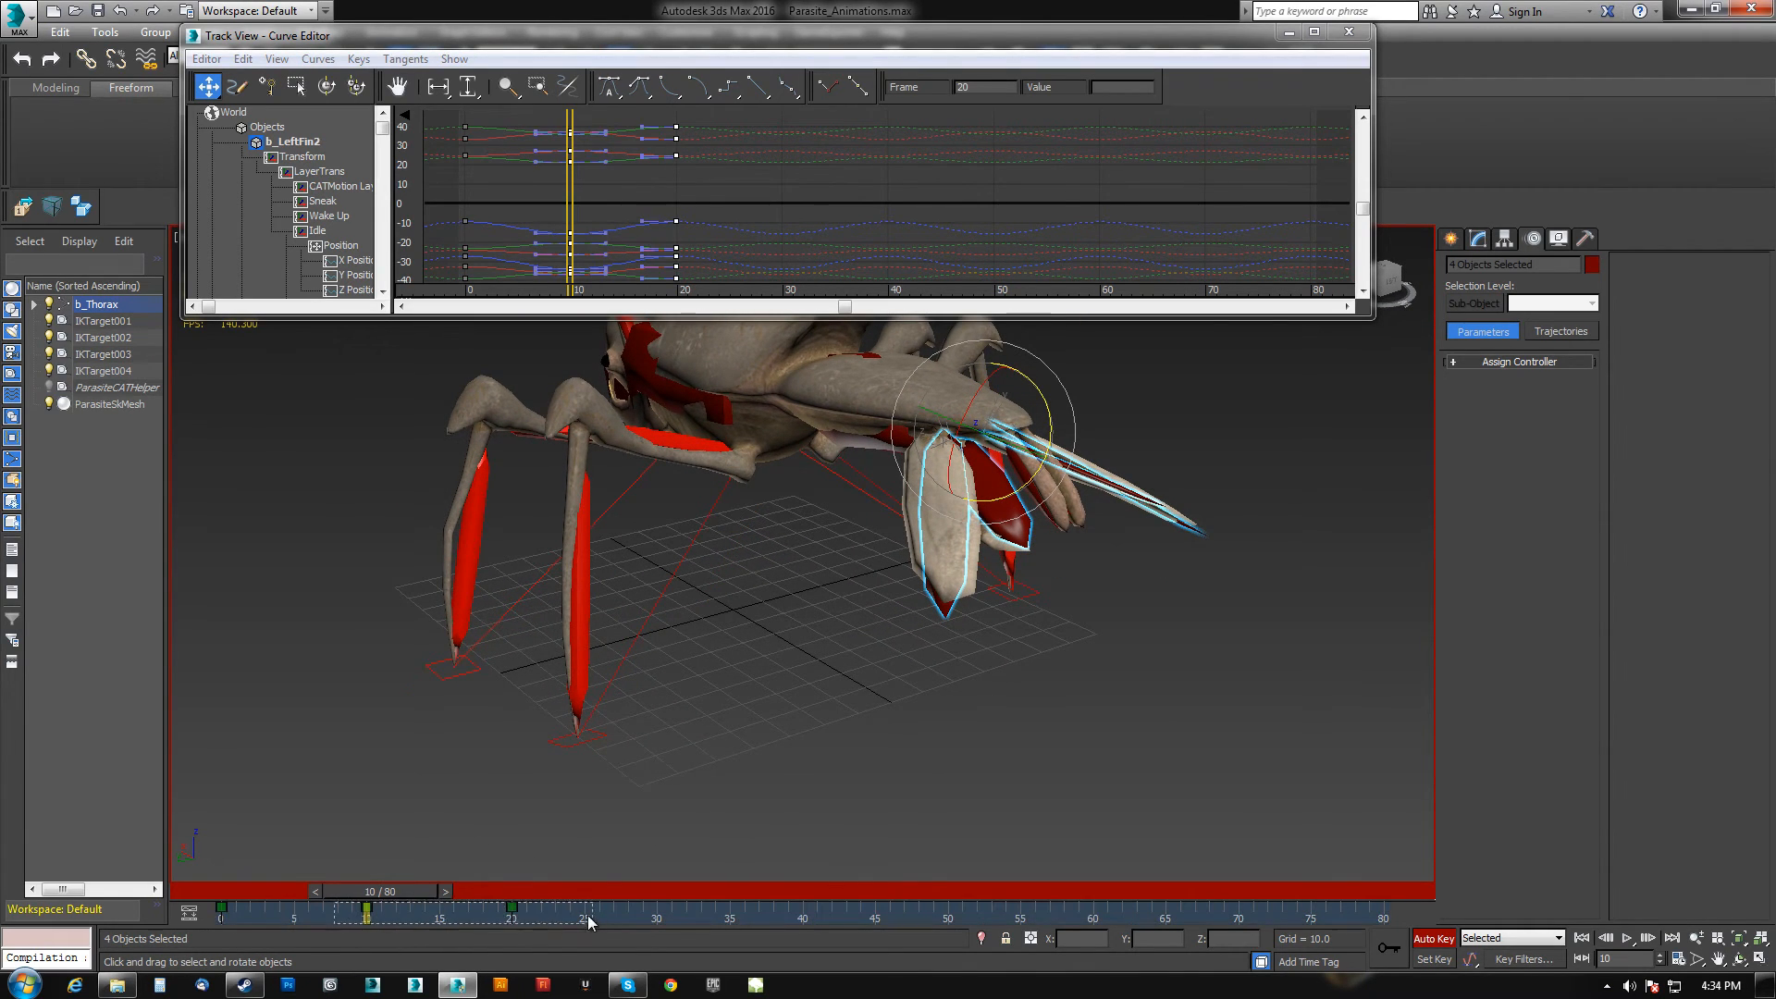
pyautogui.moveTo(363, 910); pyautogui.dragTo(292, 912)
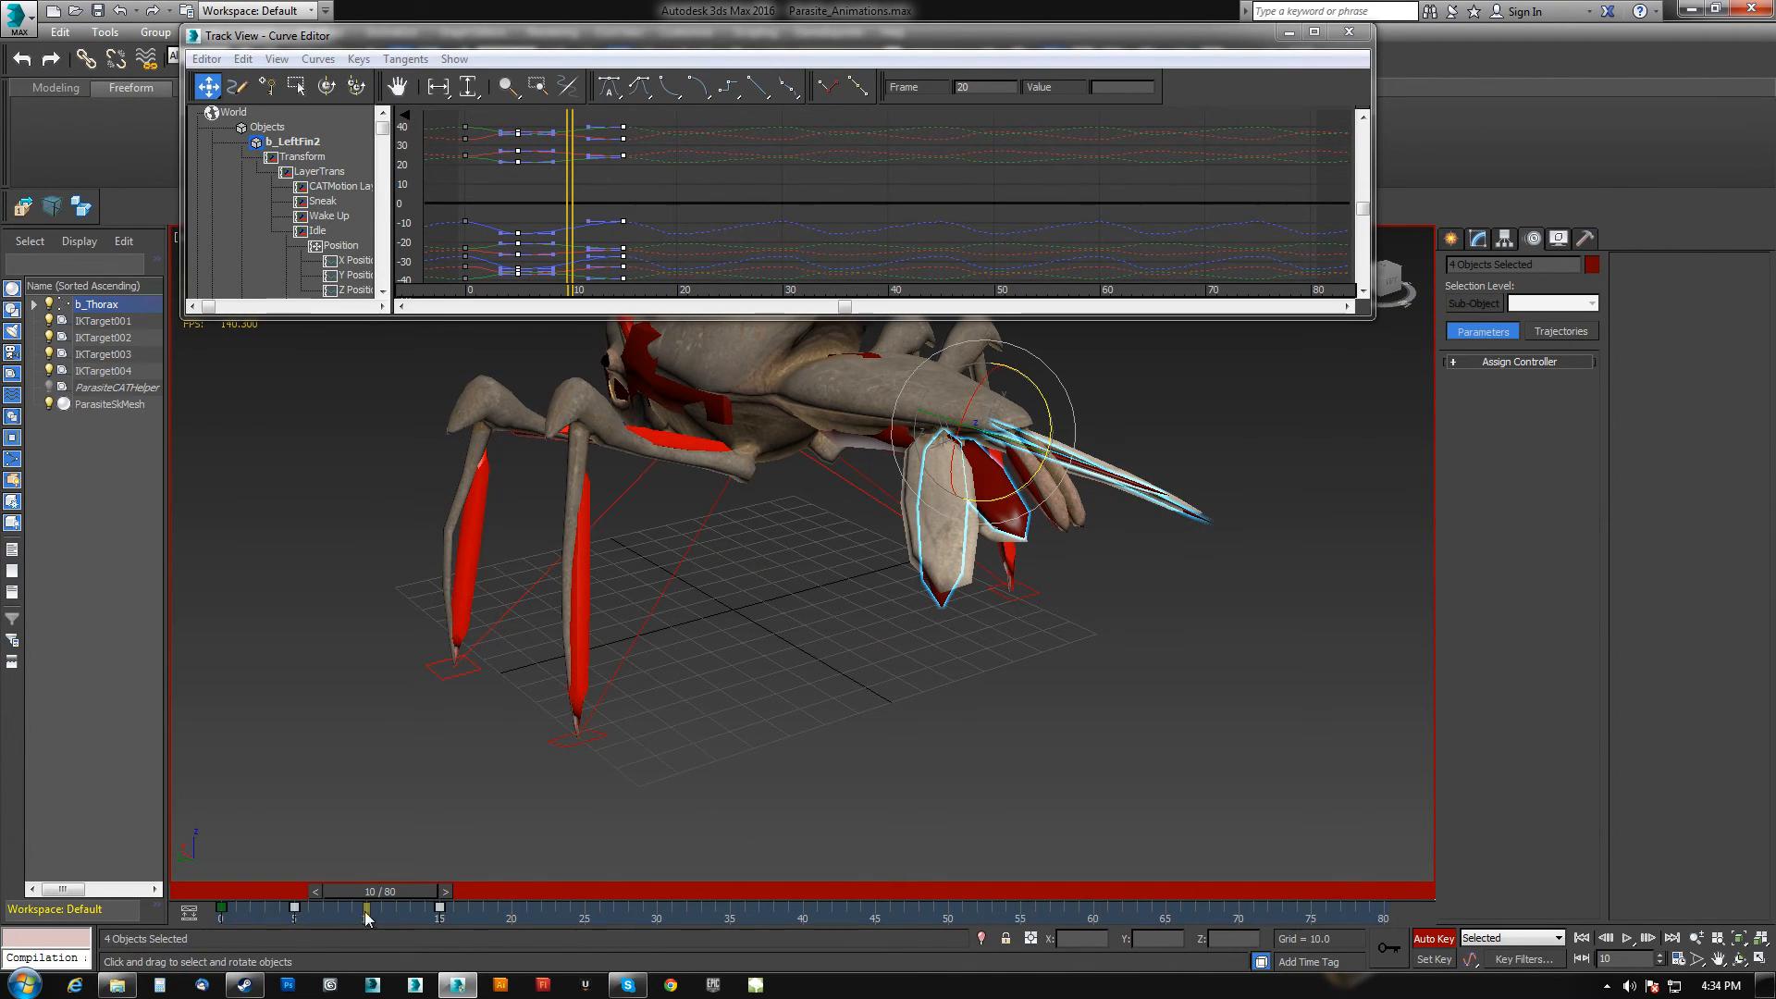
pyautogui.moveTo(440, 909); pyautogui.dragTo(366, 909)
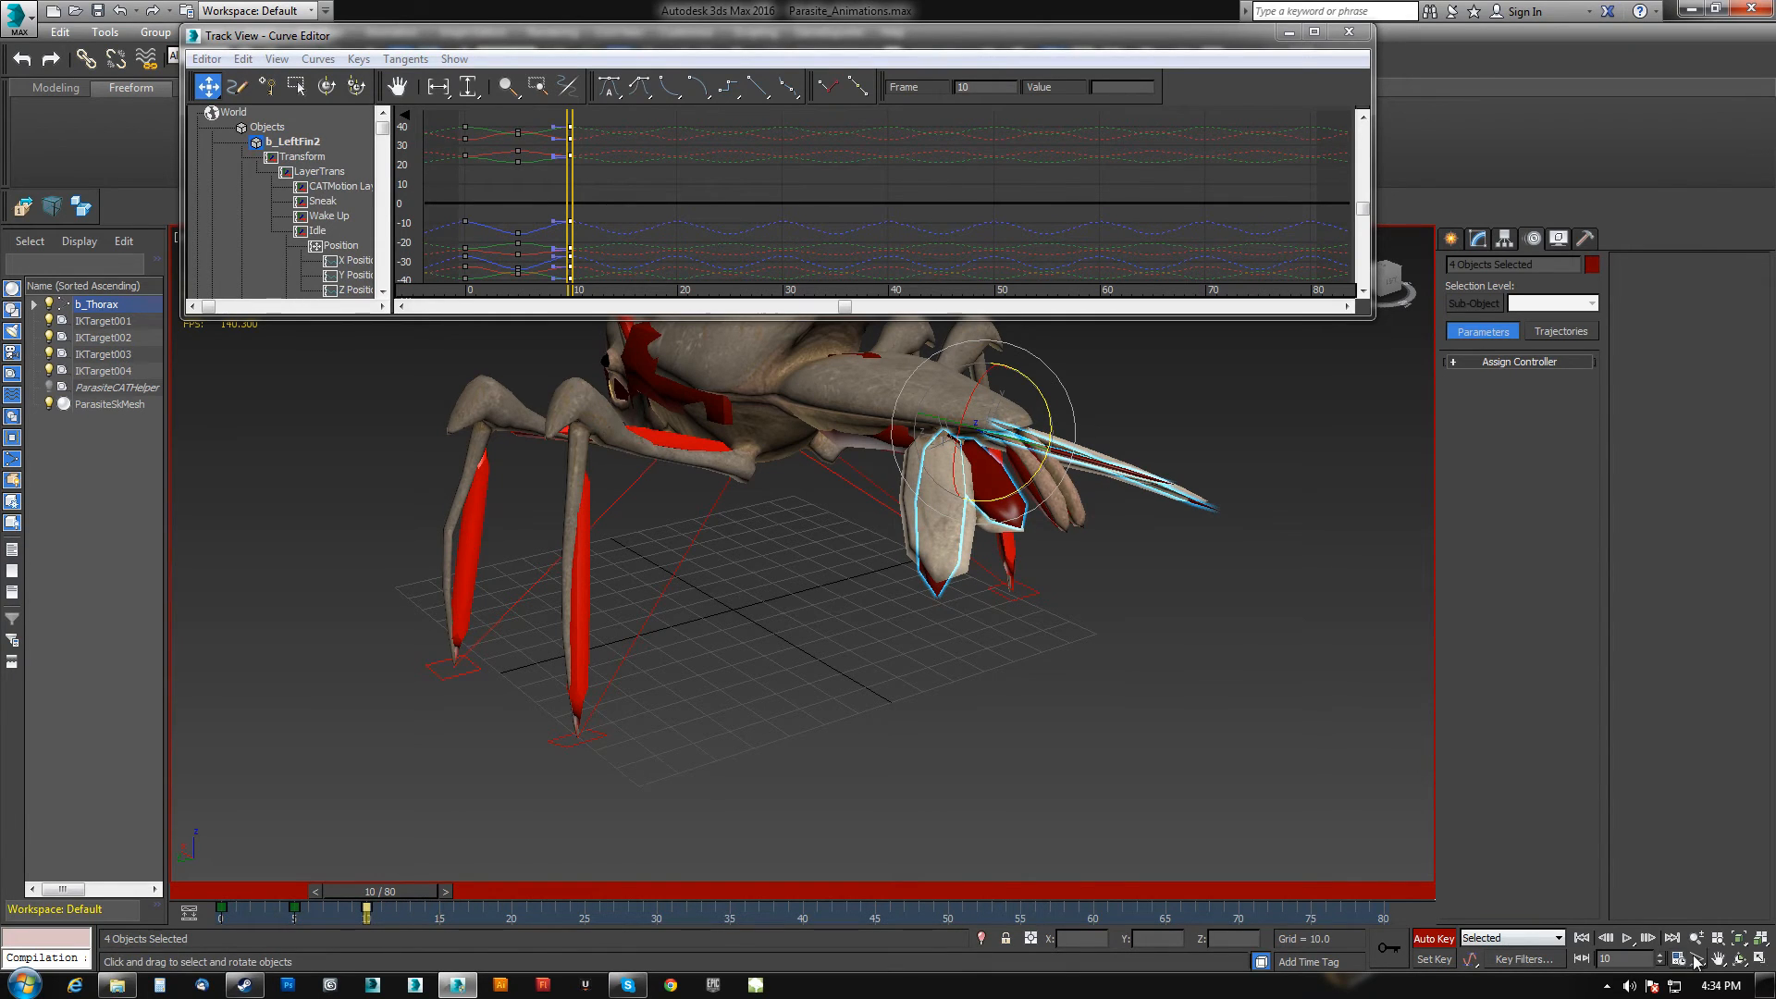
# Play back the looping animation, orbiting around the creature to review the tail motion, then stop it.
pyautogui.click(1629, 940)
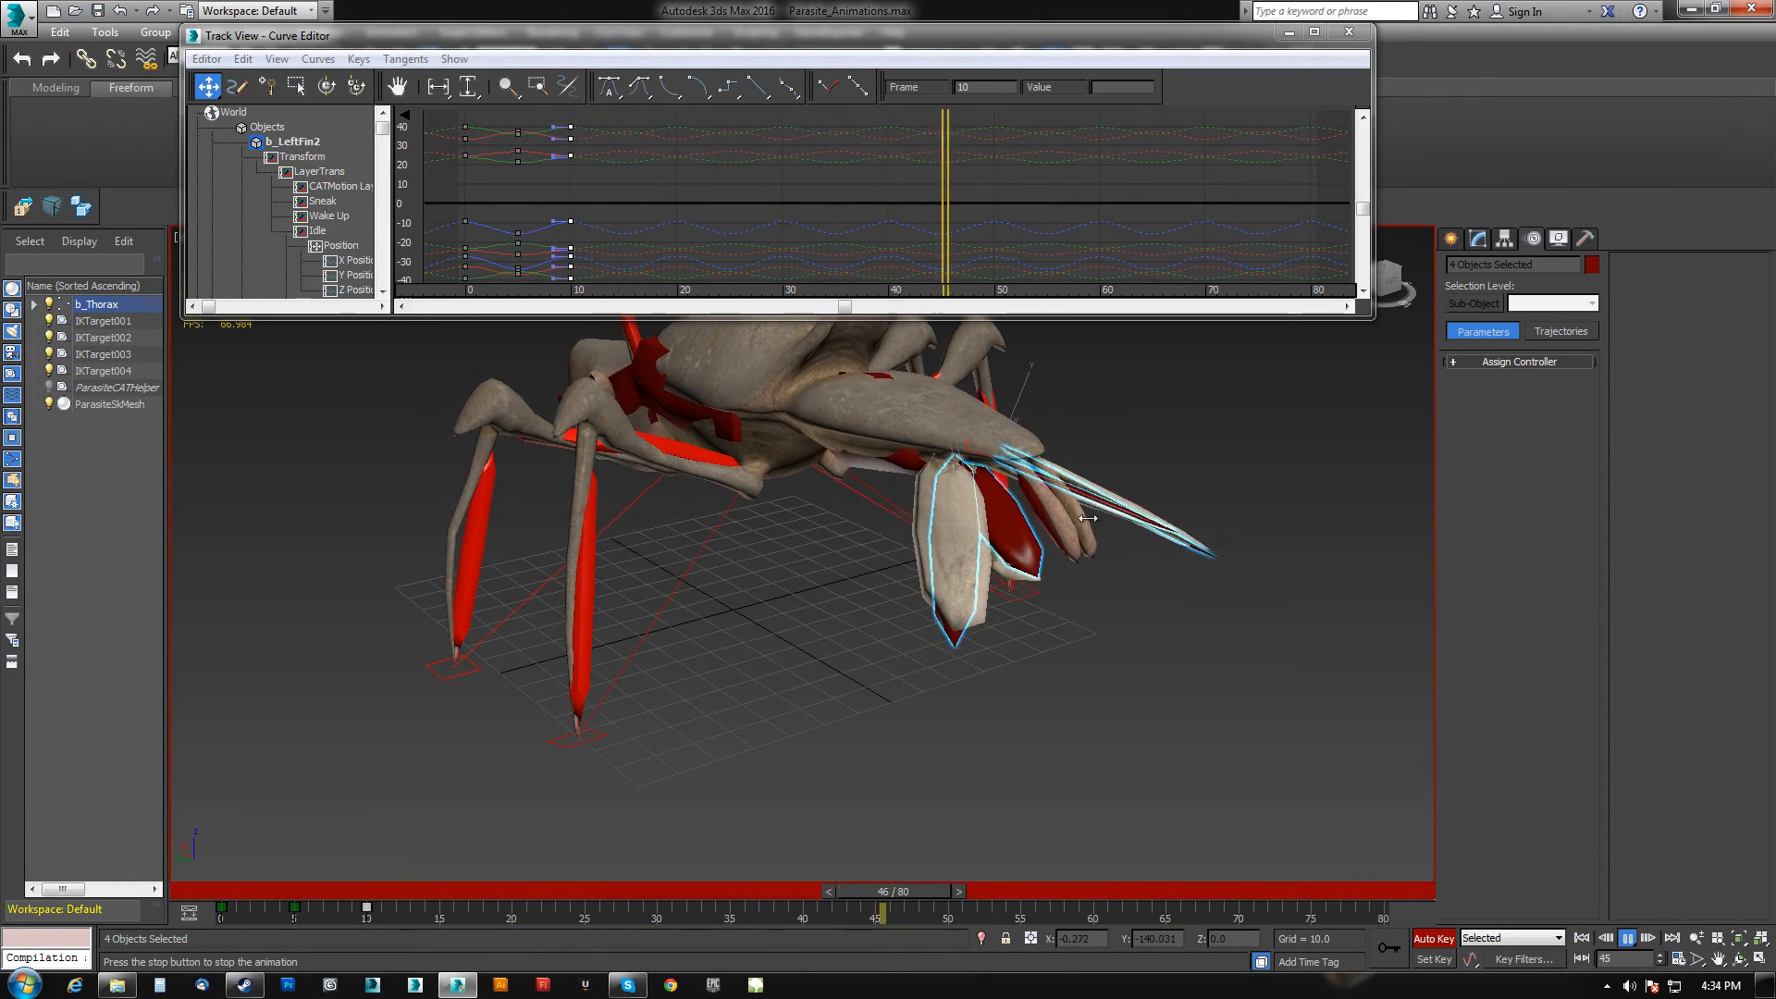
pyautogui.scroll(5, 727, 499)
pyautogui.keyDown('alt'); pyautogui.moveTo(727, 499); pyautogui.dragTo(934, 476, button='middle'); pyautogui.keyUp('alt')
pyautogui.scroll(-6, 869, 490)
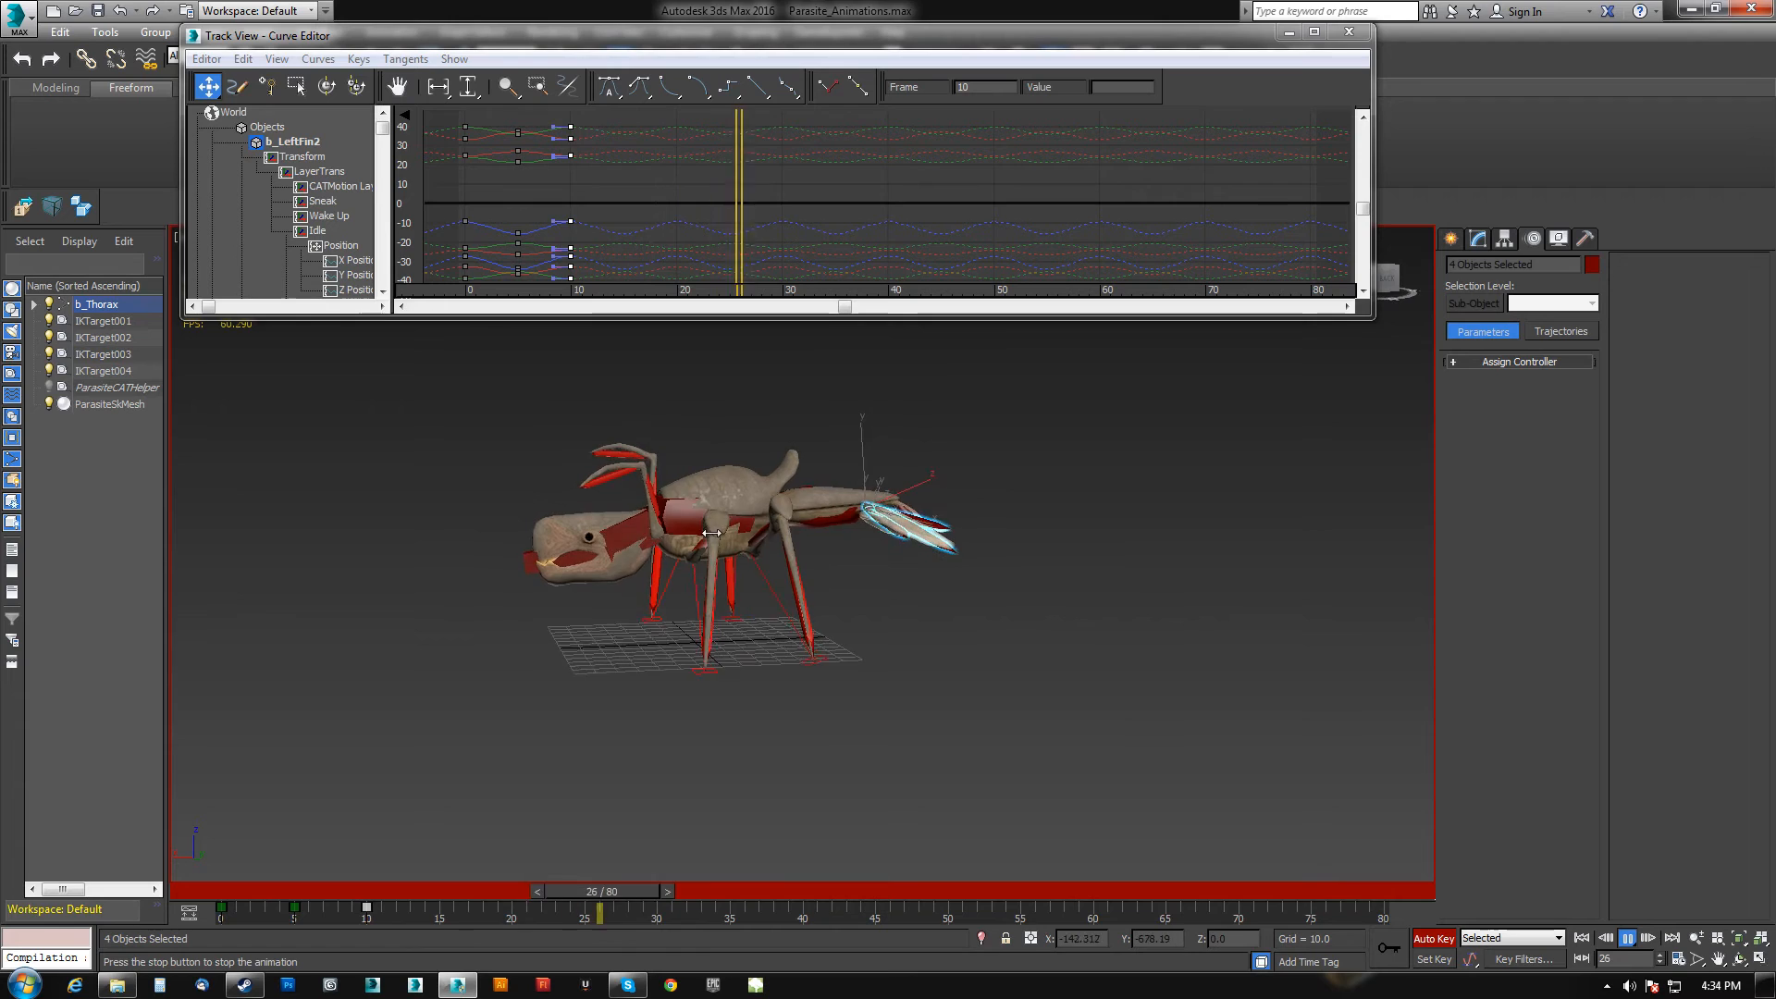
pyautogui.click(1627, 938)
pyautogui.moveTo(603, 553); pyautogui.dragTo(650, 606, button='middle')
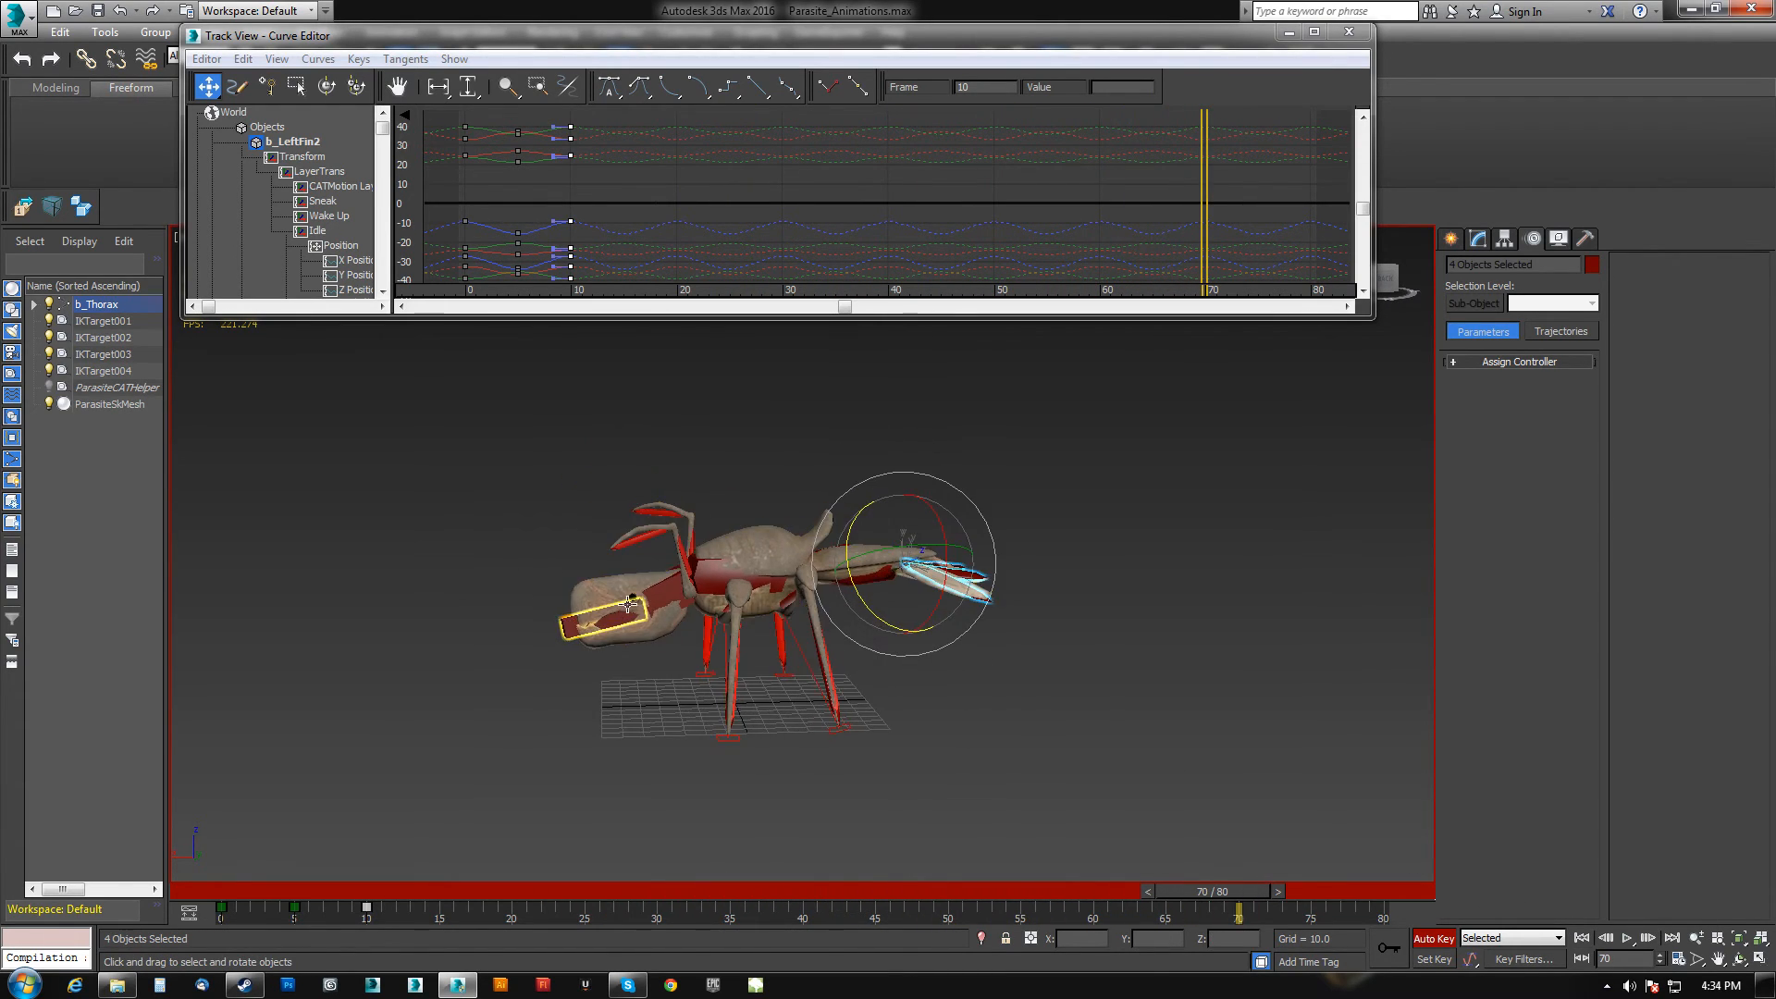
# Select the front leg bones and rotate them slightly at frame 20.
pyautogui.scroll(5, 696, 557)
pyautogui.click(712, 547)
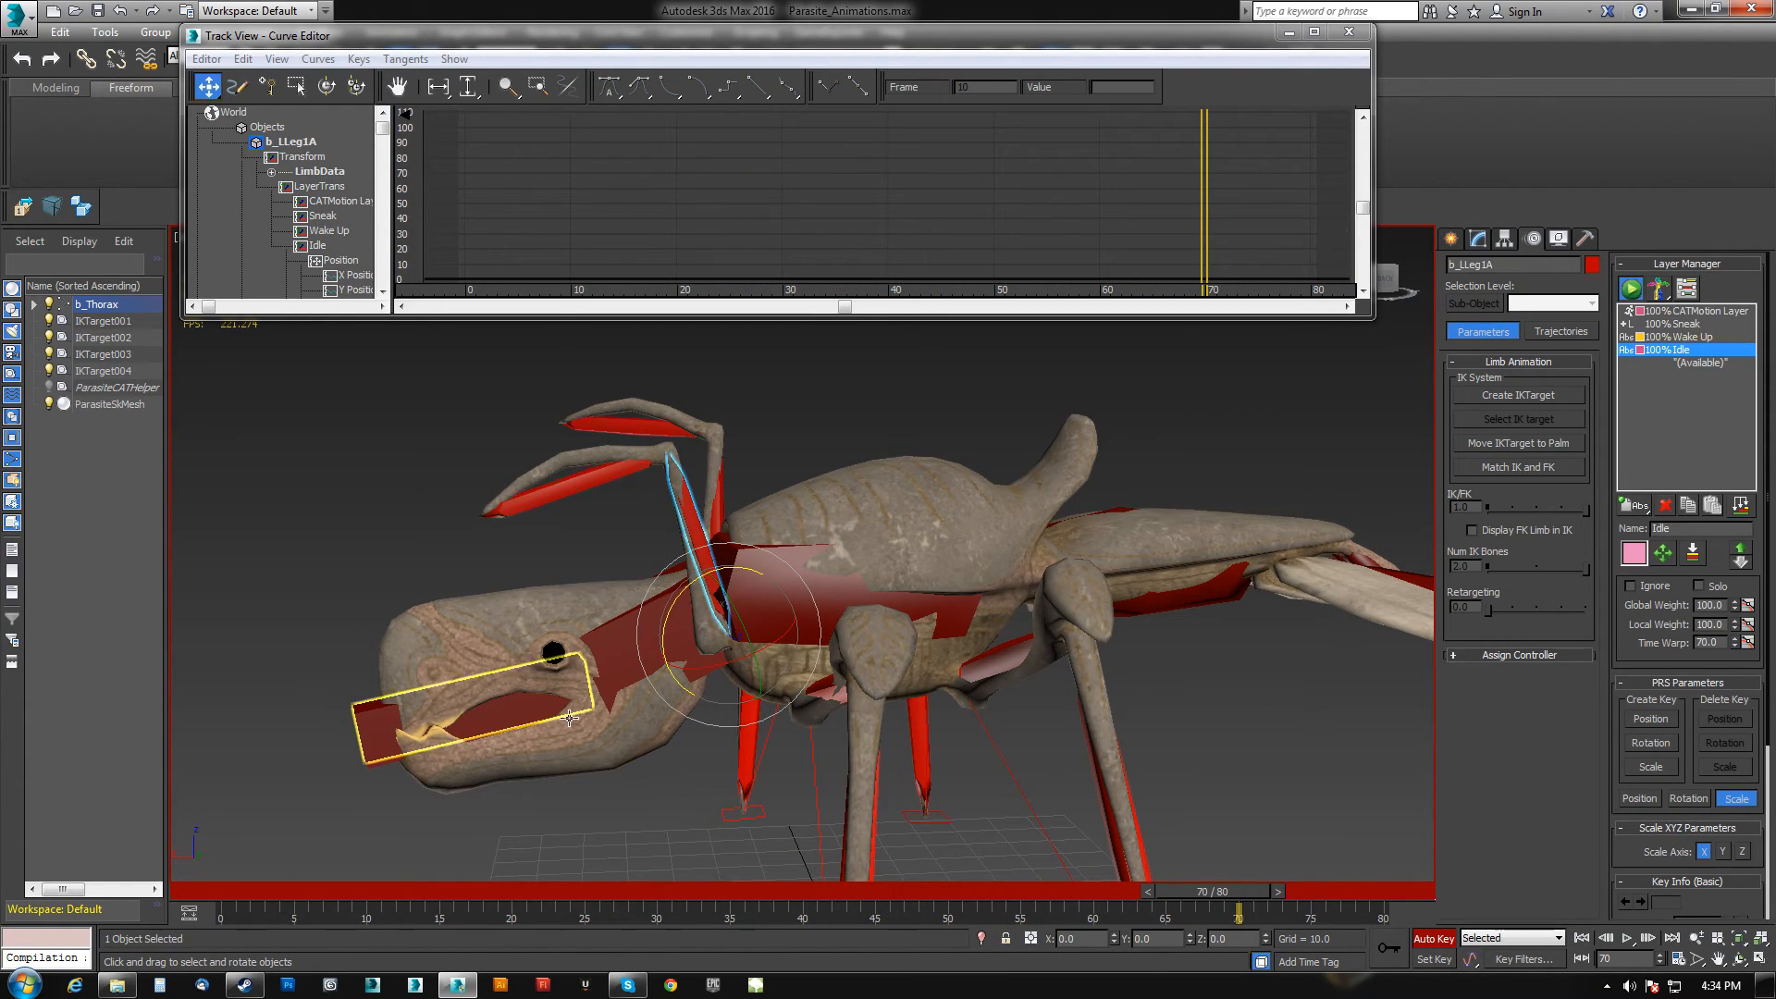
pyautogui.press('Home')
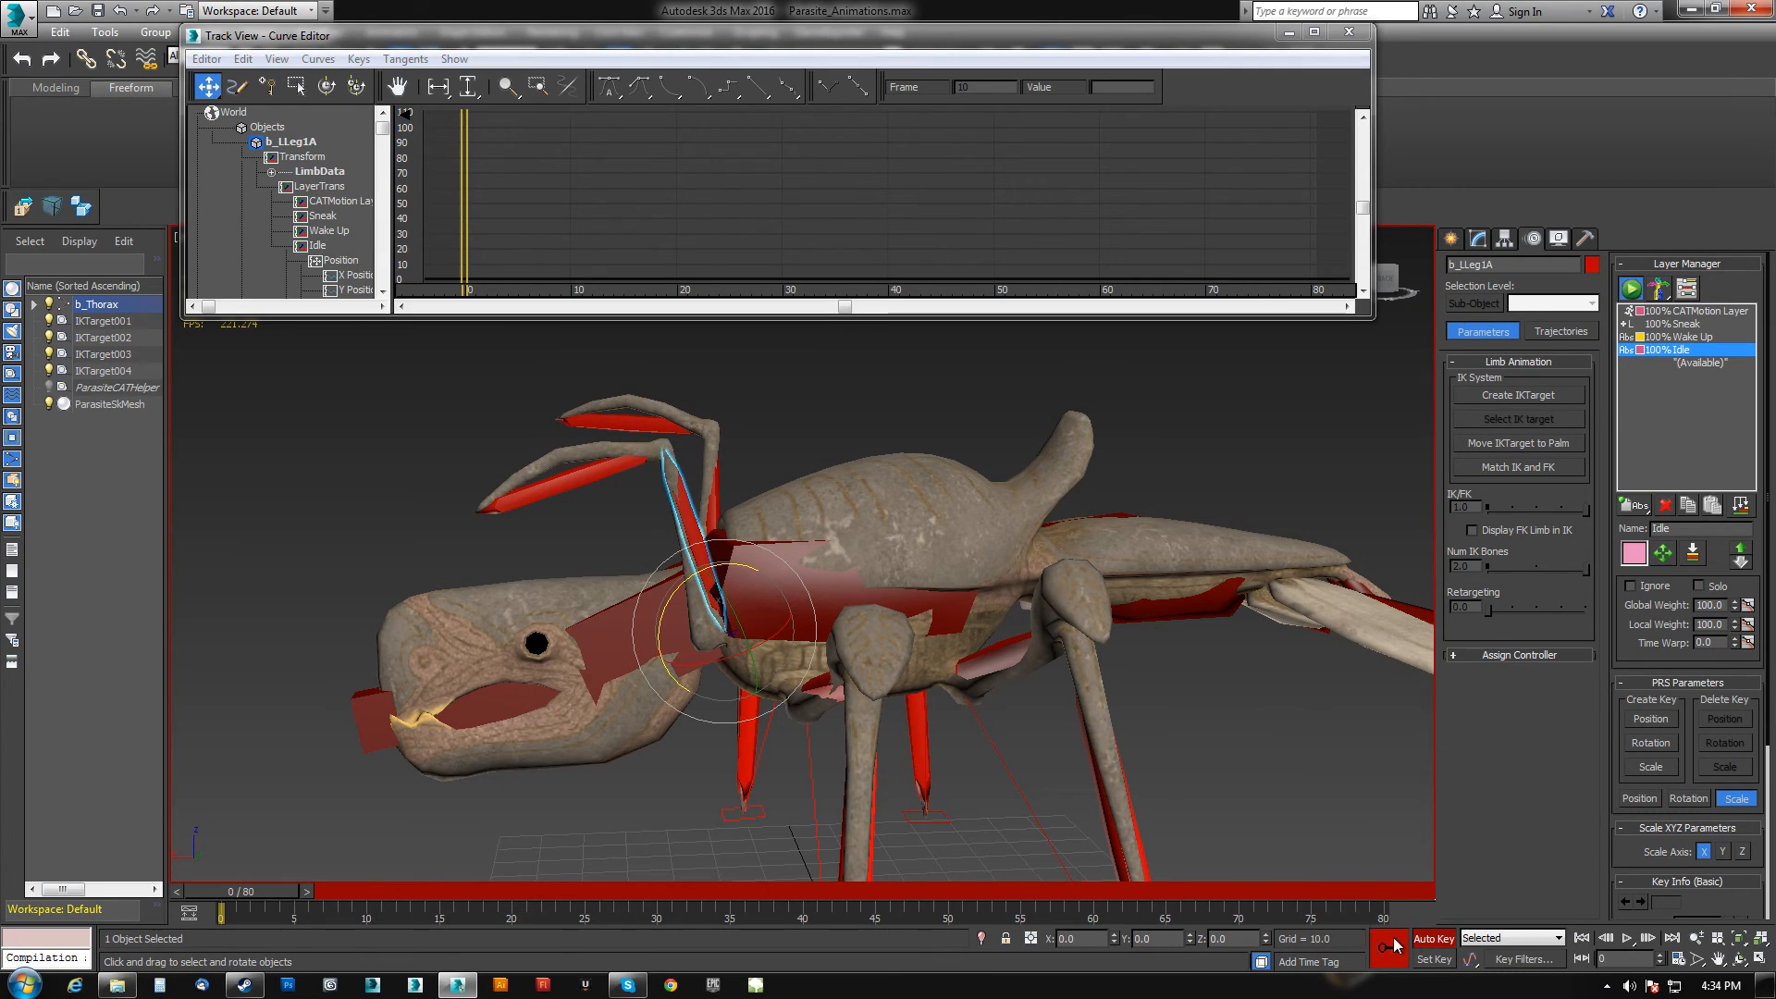
pyautogui.moveTo(255, 890)
pyautogui.mouseDown()
pyautogui.moveTo(825, 885)
pyautogui.moveTo(464, 893)
pyautogui.mouseUp()
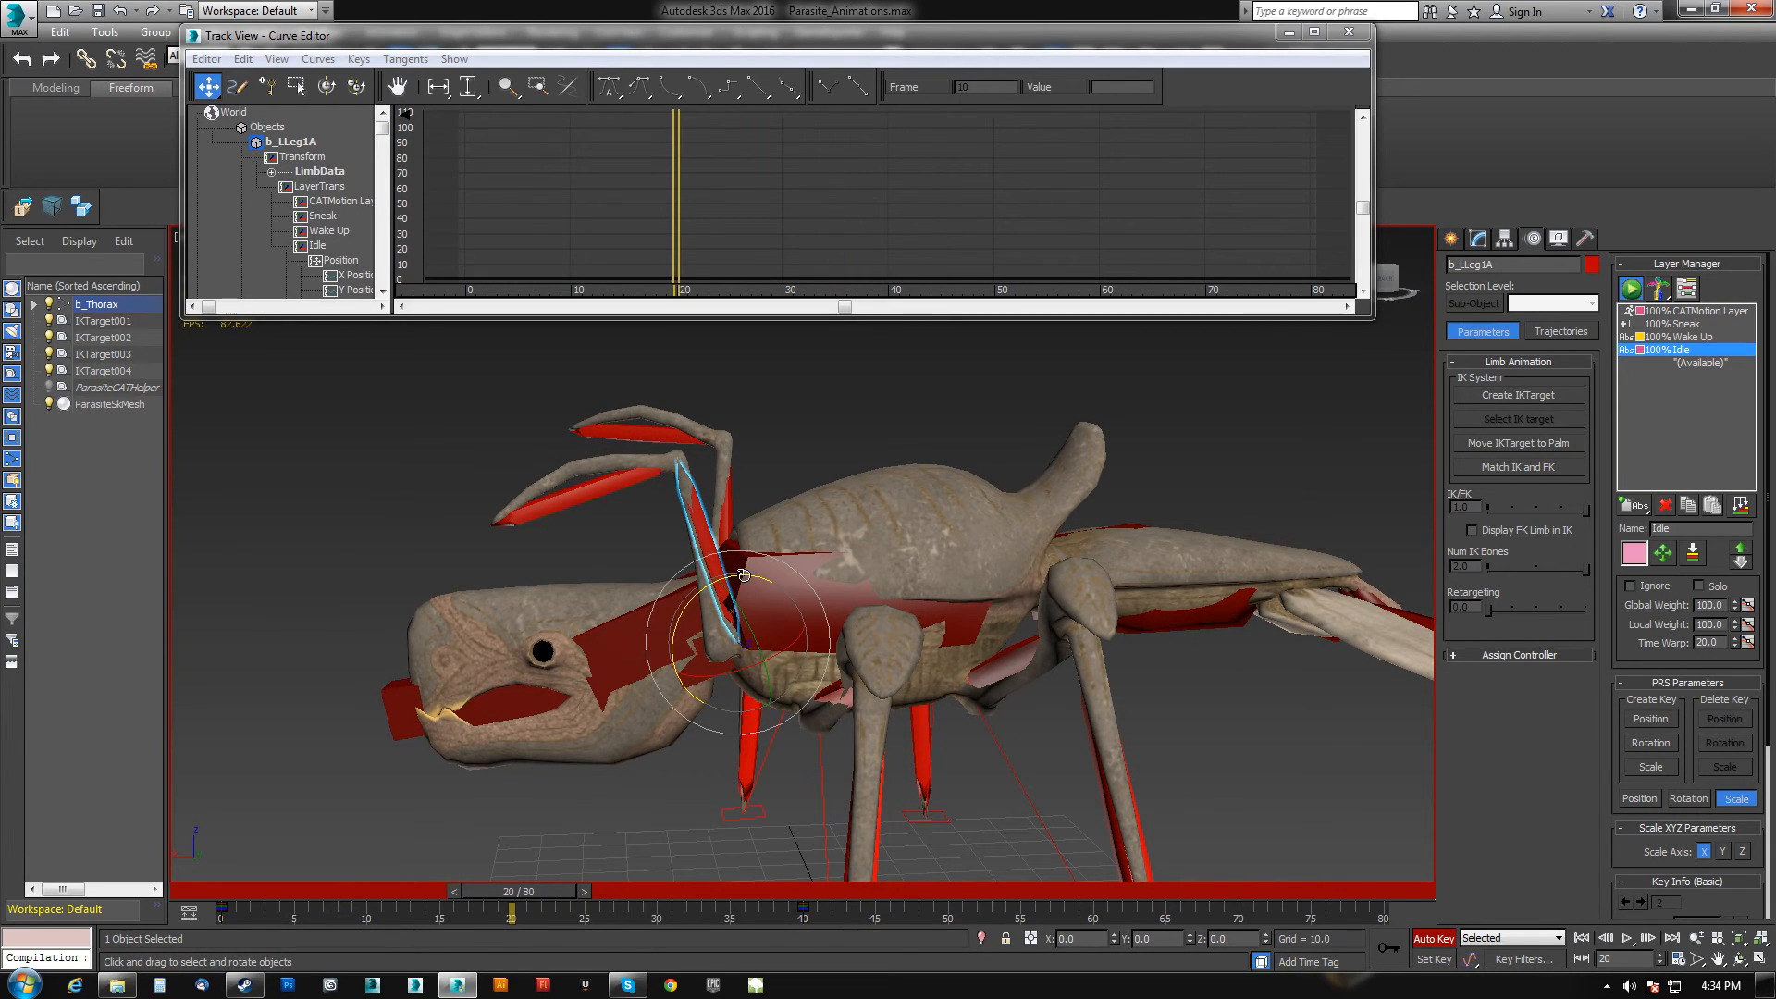
pyautogui.moveTo(744, 575); pyautogui.dragTo(764, 578)
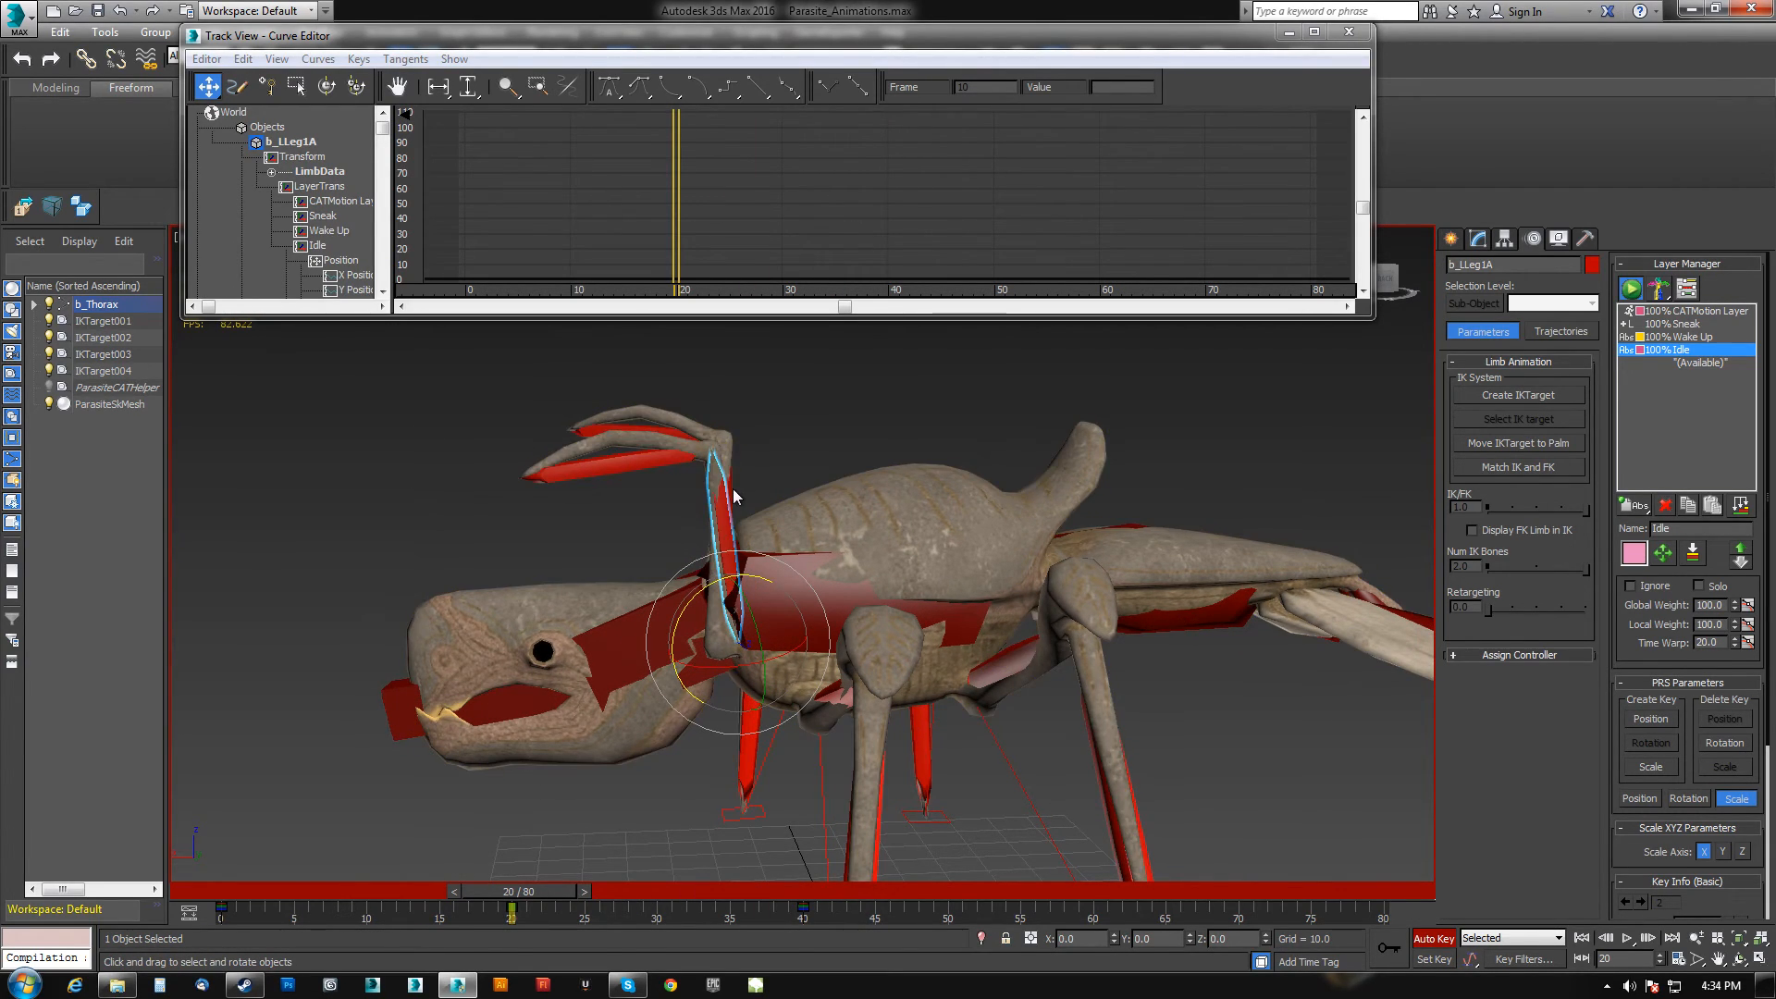
pyautogui.click(728, 518)
pyautogui.moveTo(769, 561); pyautogui.dragTo(745, 561)
# Select both upper front leg segments and rotate them upward at frame 10.
pyautogui.click(228, 907)
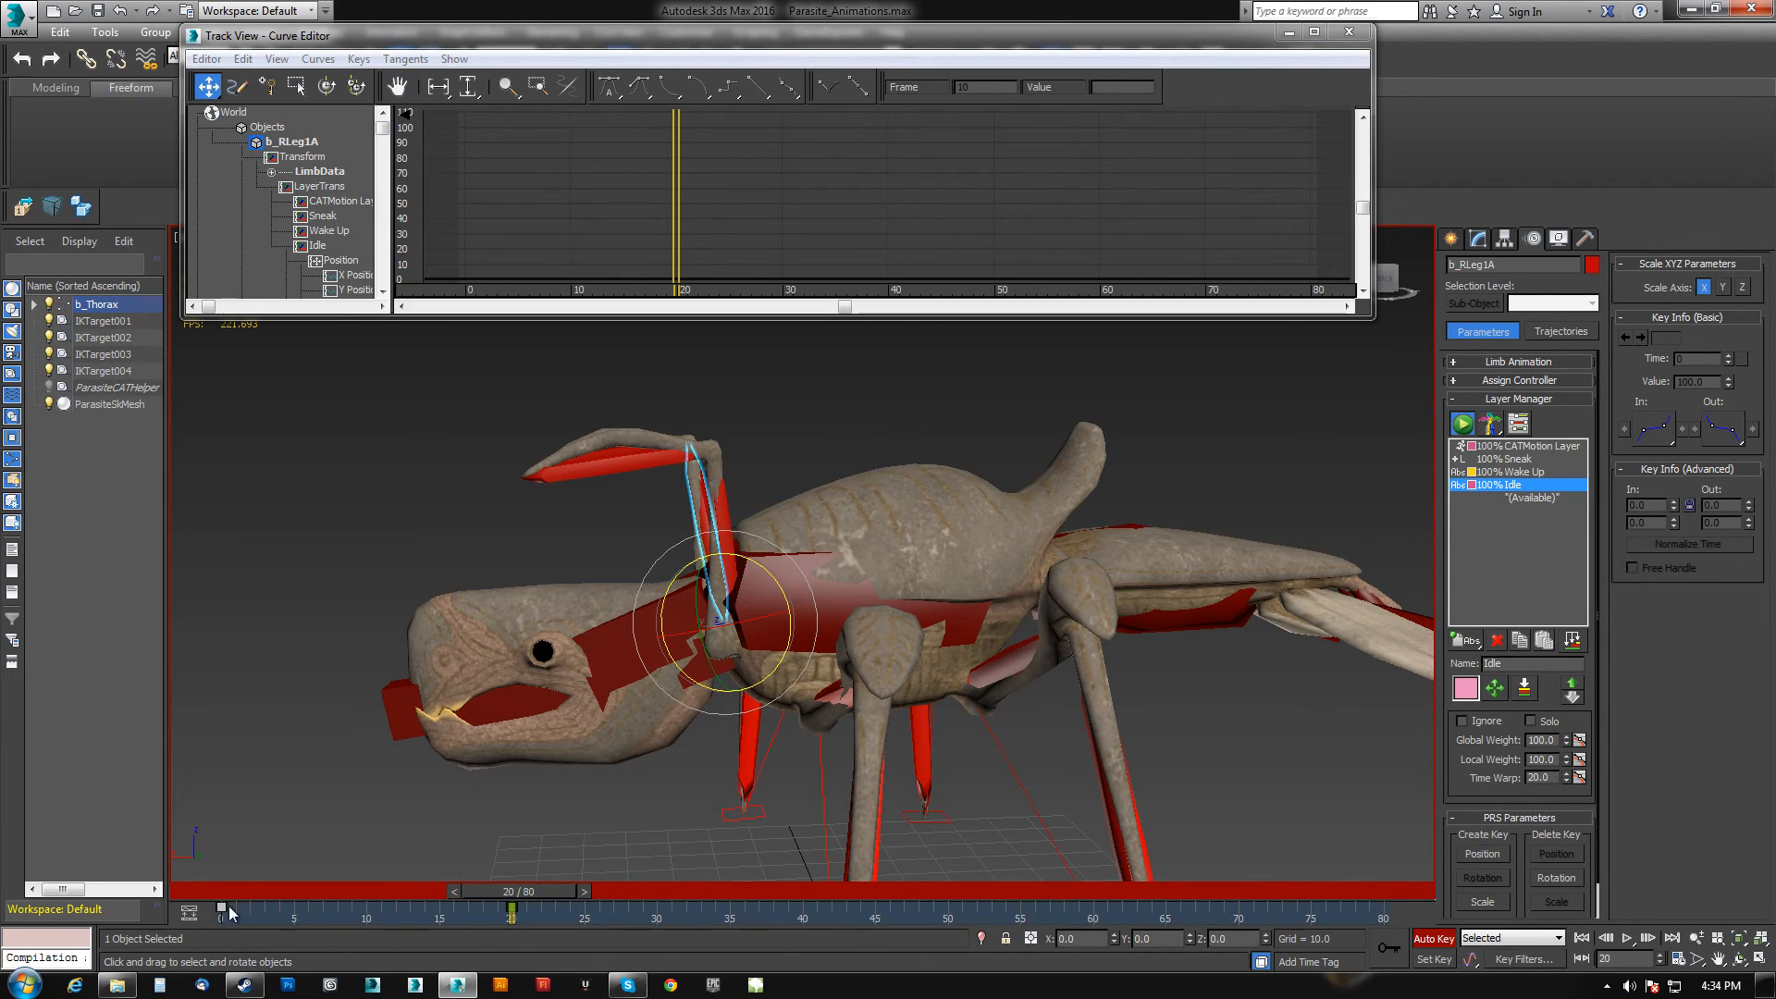
pyautogui.moveTo(552, 897); pyautogui.dragTo(730, 912)
pyautogui.keyDown('ctrl'); pyautogui.click(717, 541); pyautogui.keyUp('ctrl')
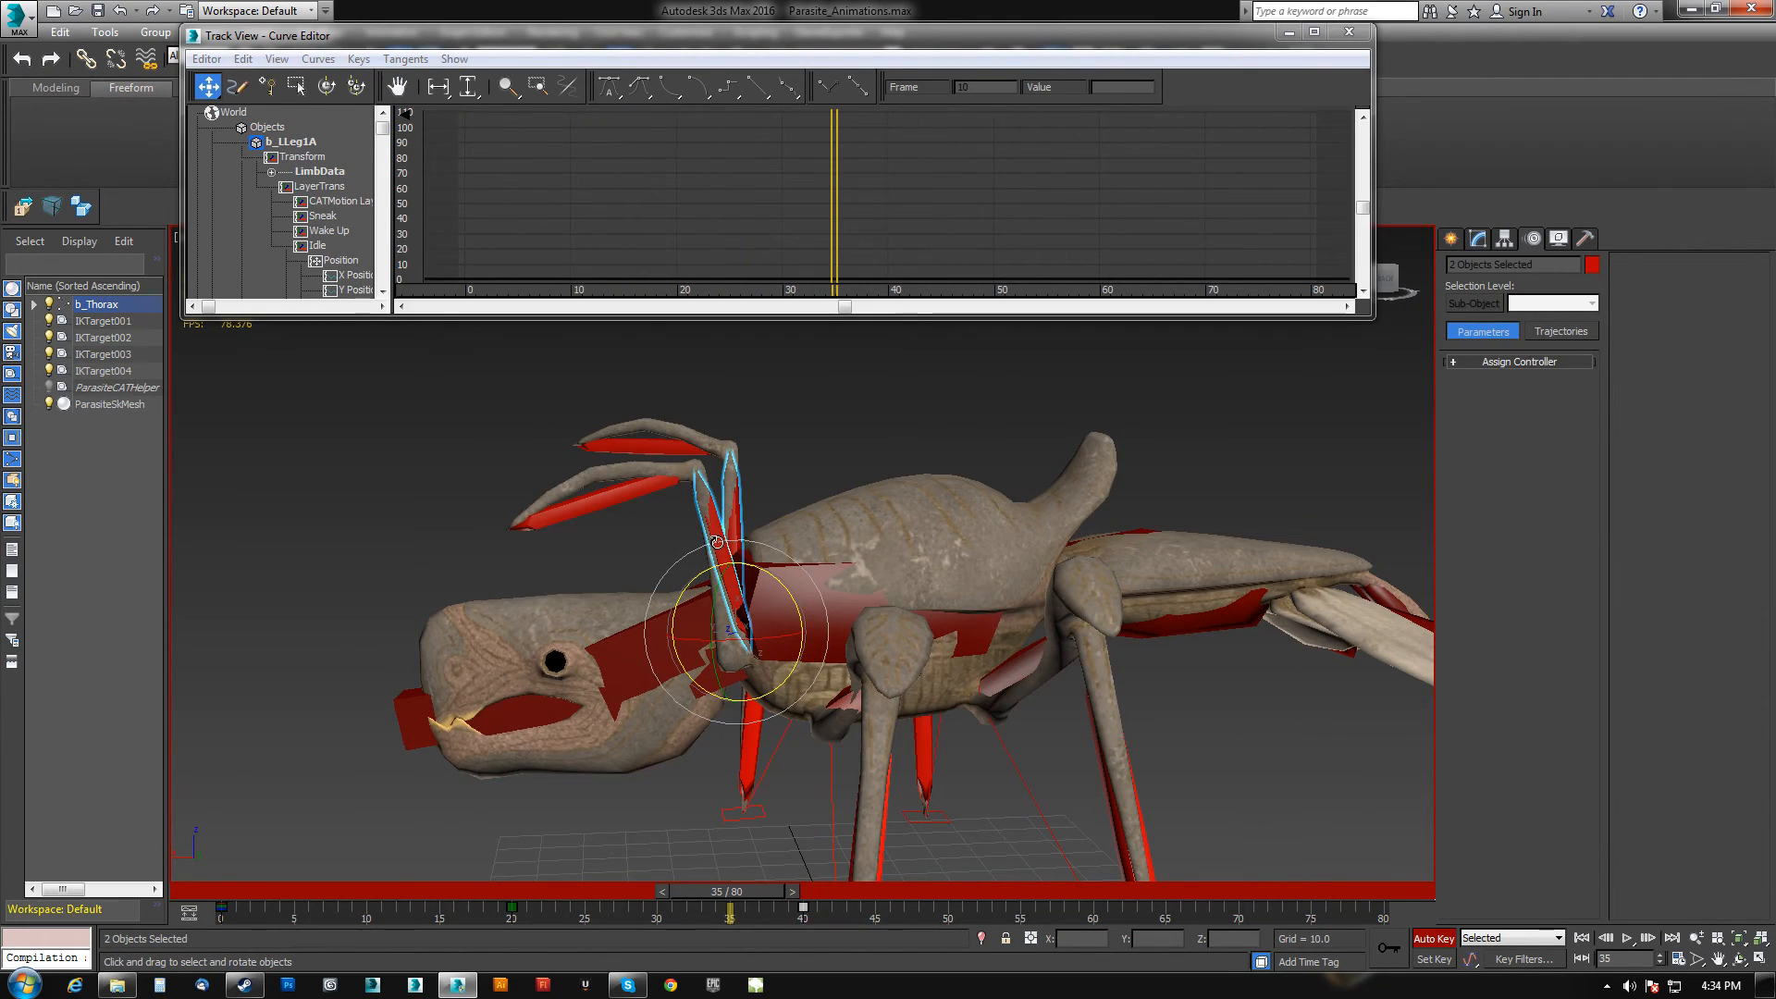
pyautogui.moveTo(838, 912); pyautogui.dragTo(1505, 915)
pyautogui.click(599, 472)
pyautogui.keyDown('ctrl'); pyautogui.click(634, 419); pyautogui.keyUp('ctrl')
pyautogui.moveTo(1378, 899); pyautogui.dragTo(418, 904)
pyautogui.press('e')
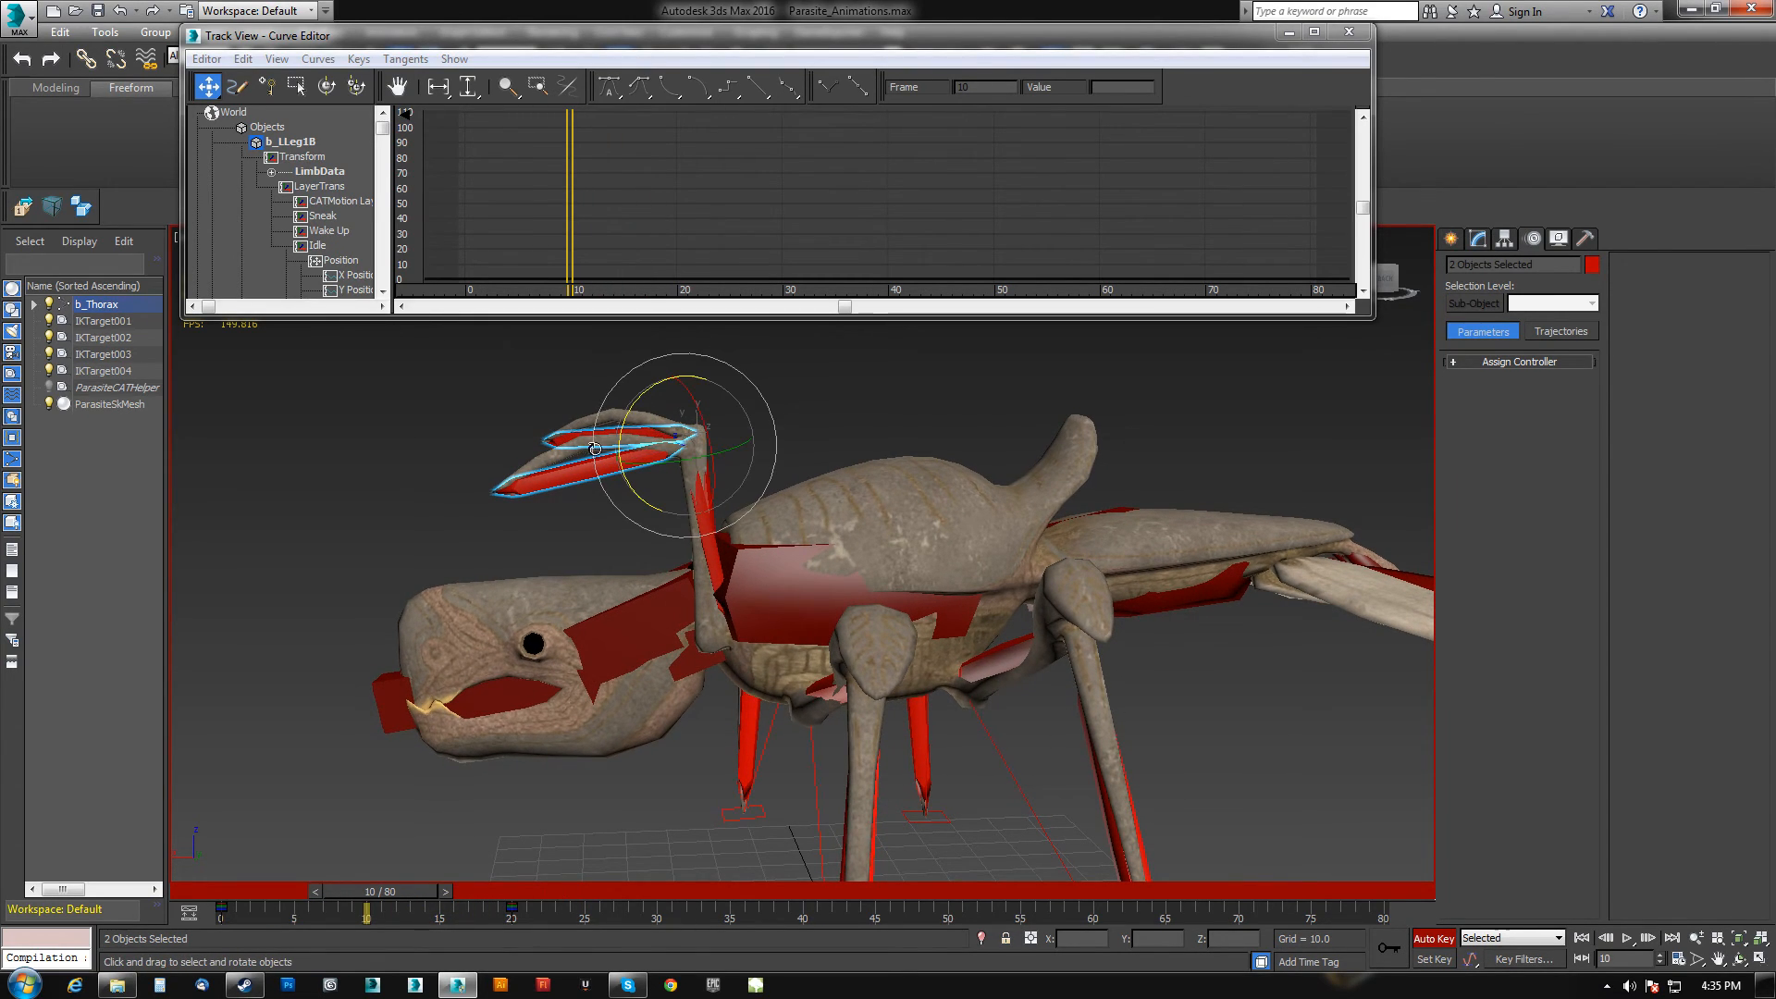
pyautogui.moveTo(635, 396); pyautogui.dragTo(700, 343)
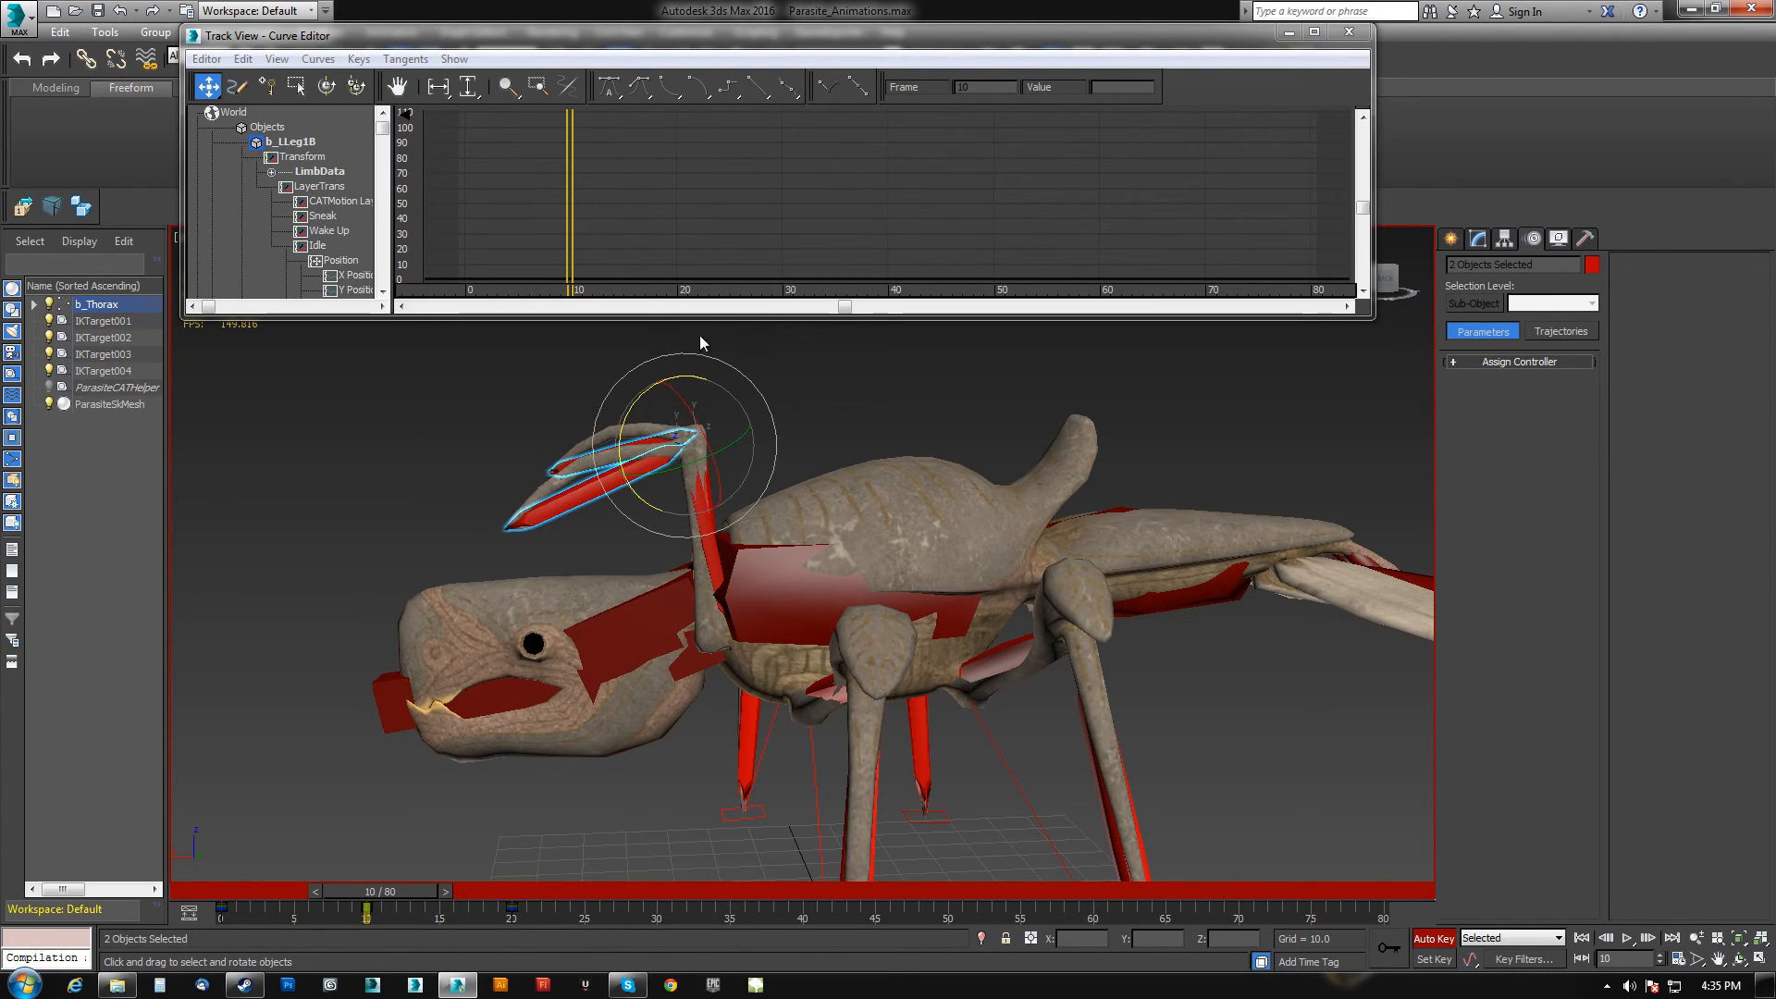
# Reopen the Curve Editor for the front legs and set their curves' out-of-range type to Loop.
pyautogui.click(1351, 35)
pyautogui.rightClick(1354, 342)
pyautogui.click(1249, 527)
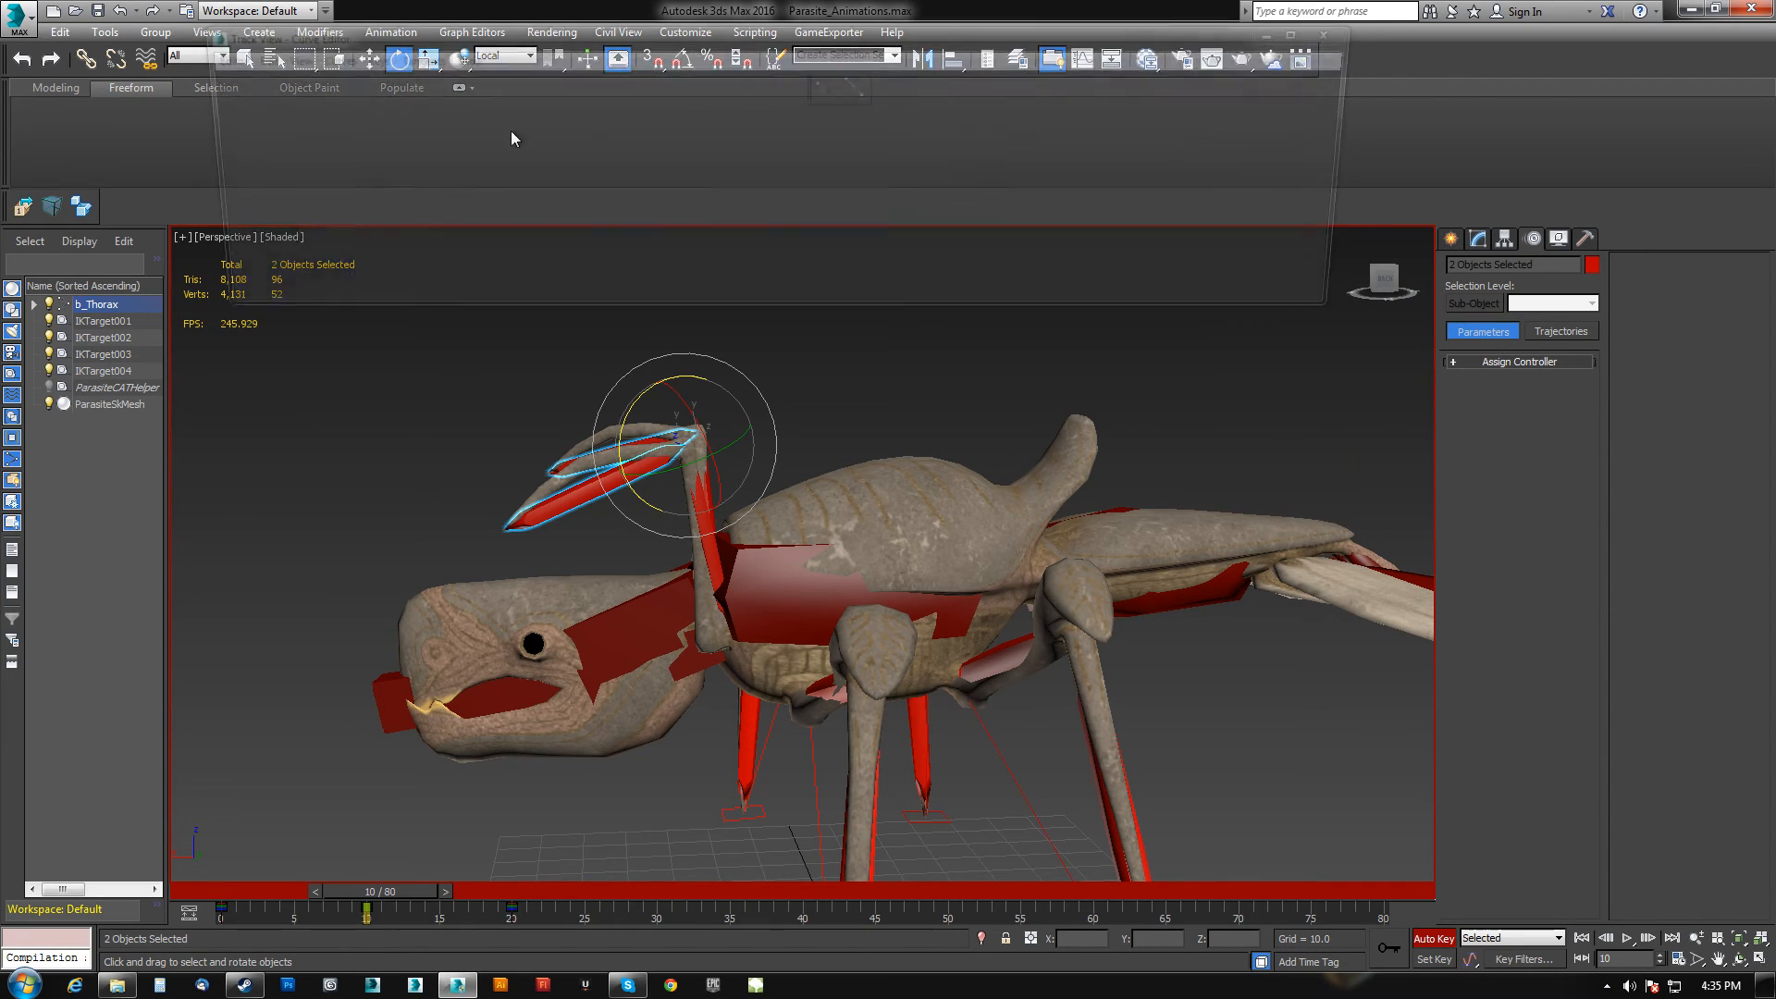
pyautogui.click(243, 58)
pyautogui.moveTo(107, 165)
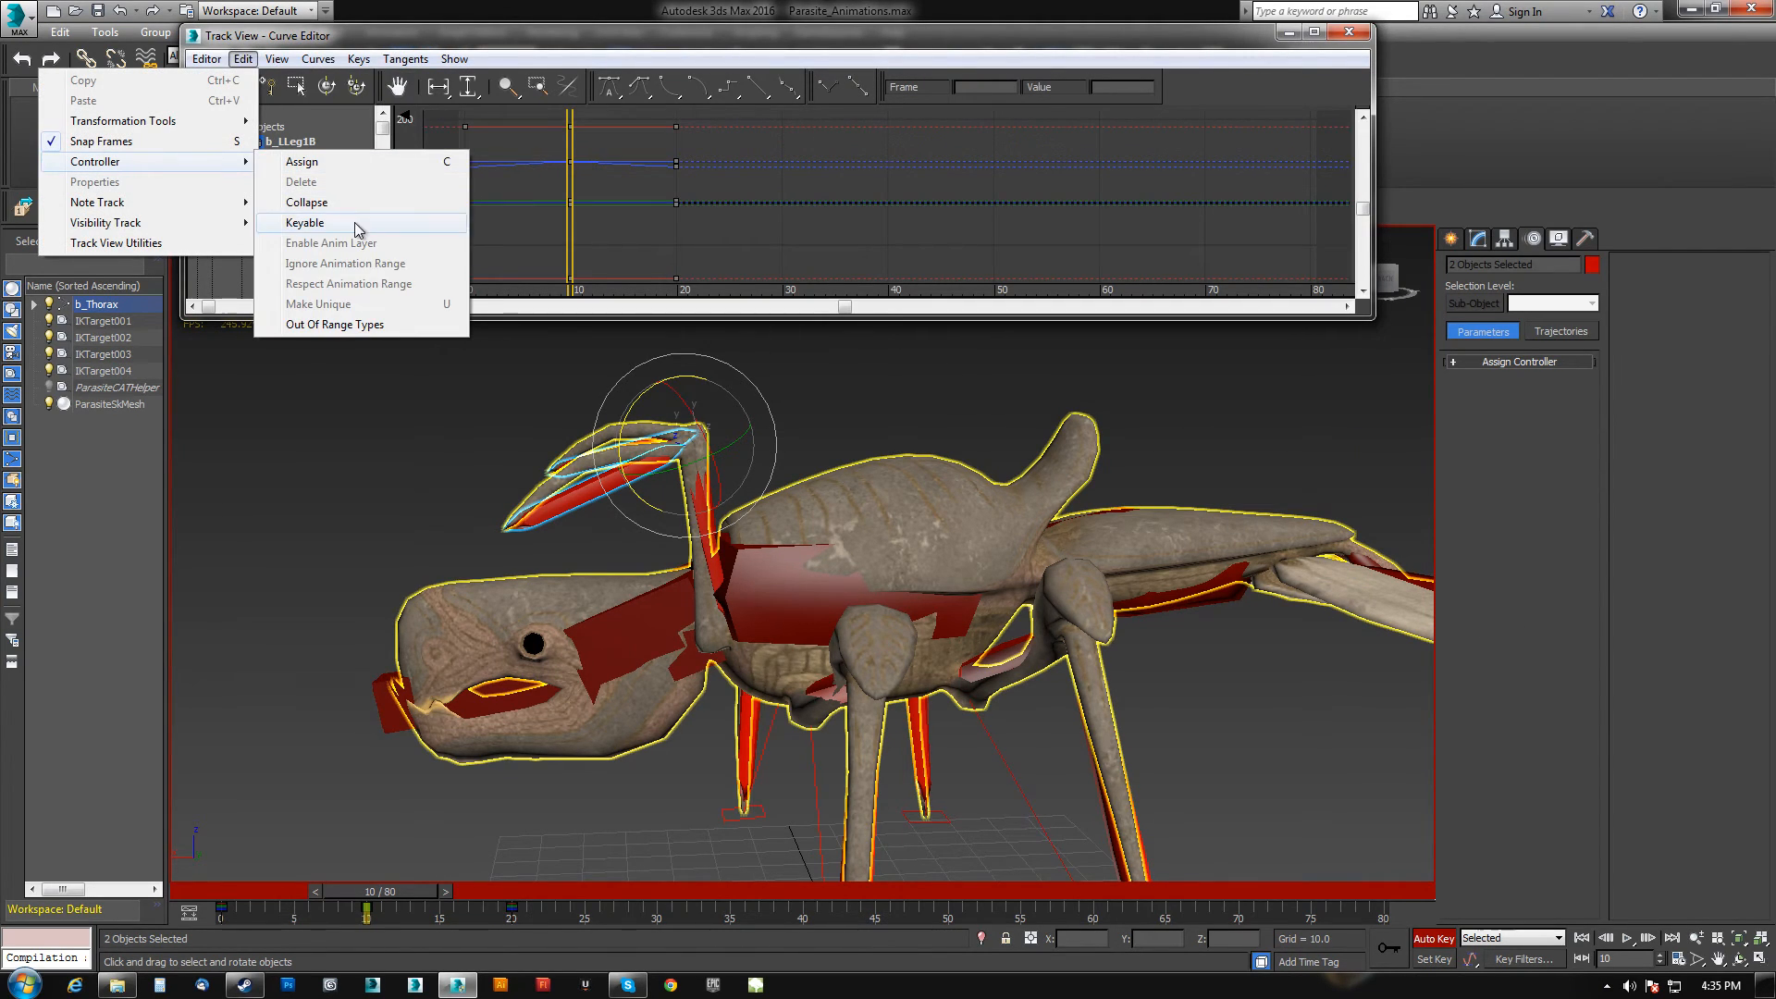
pyautogui.click(339, 324)
pyautogui.click(403, 164)
pyautogui.click(480, 120)
# Play back the animation and orbit to a front view of the creature, then stop playback.
pyautogui.moveTo(877, 700); pyautogui.dragTo(1716, 936, button='middle')
pyautogui.click(1717, 936)
pyautogui.click(1629, 937)
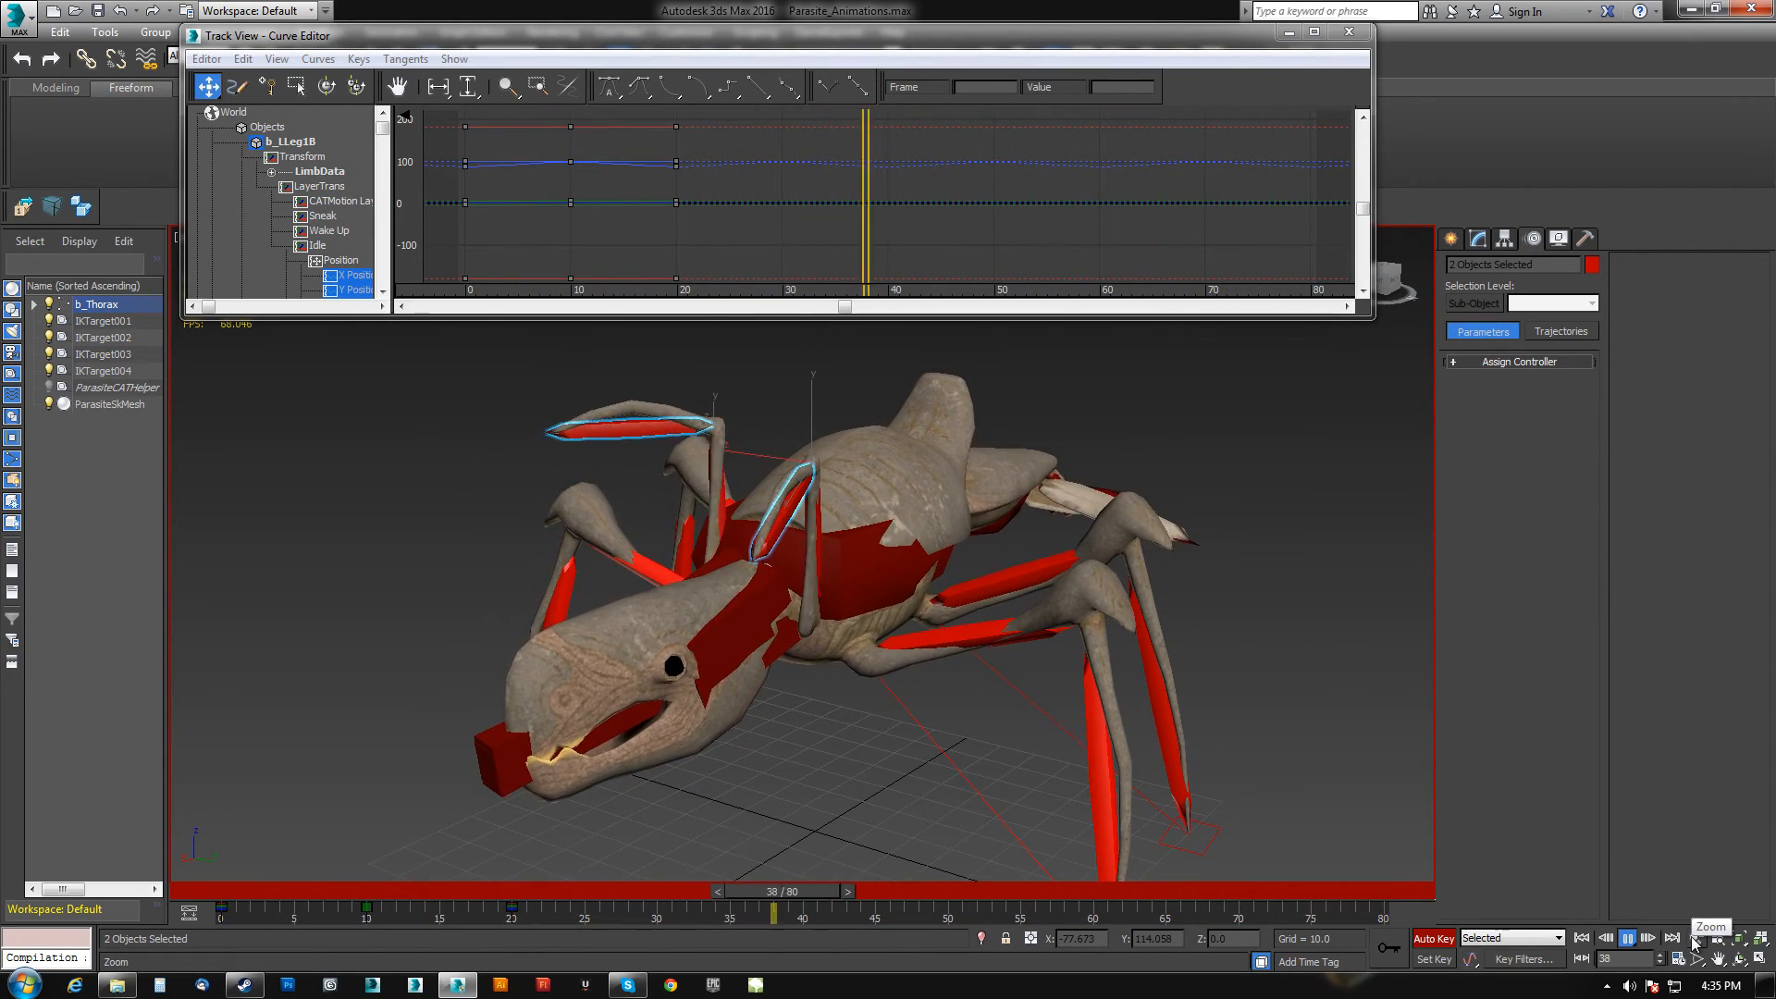
pyautogui.keyDown('alt'); pyautogui.moveTo(1203, 731); pyautogui.dragTo(790, 558, button='middle'); pyautogui.keyUp('alt')
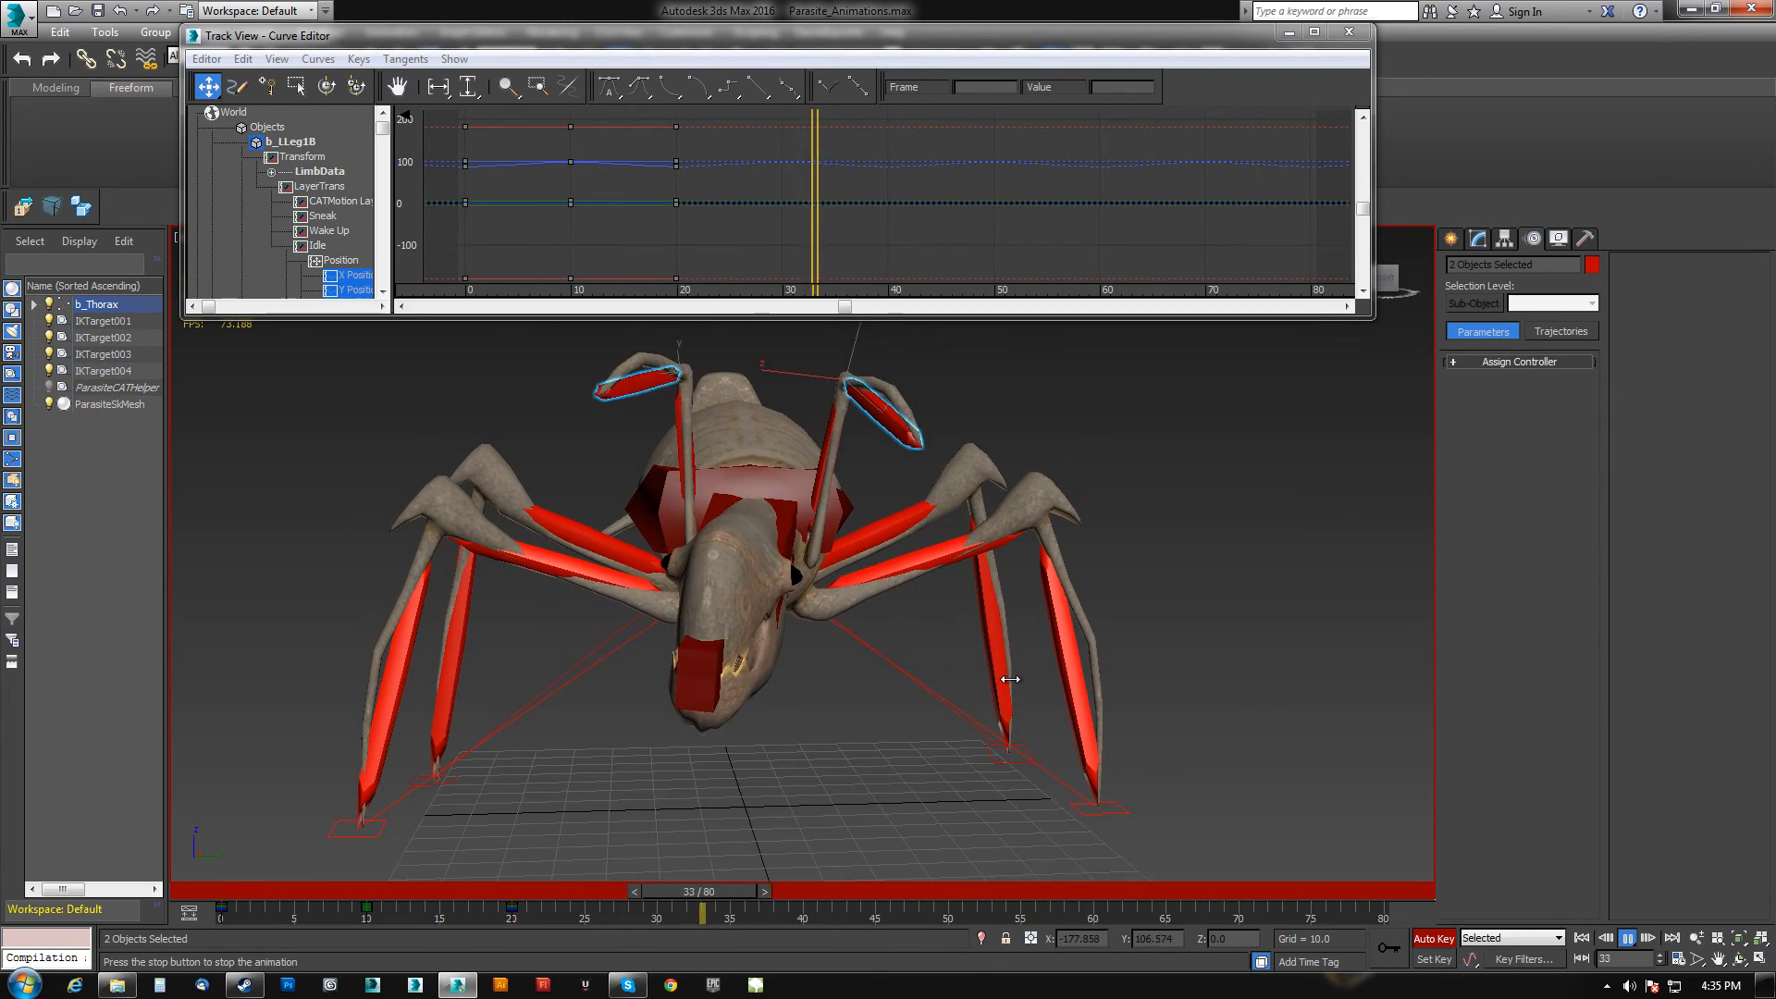
pyautogui.click(1642, 939)
# Select the thorax and examine its Idle X and Y Position curves in the Curve Editor.
pyautogui.click(742, 463)
pyautogui.rightClick(1147, 489)
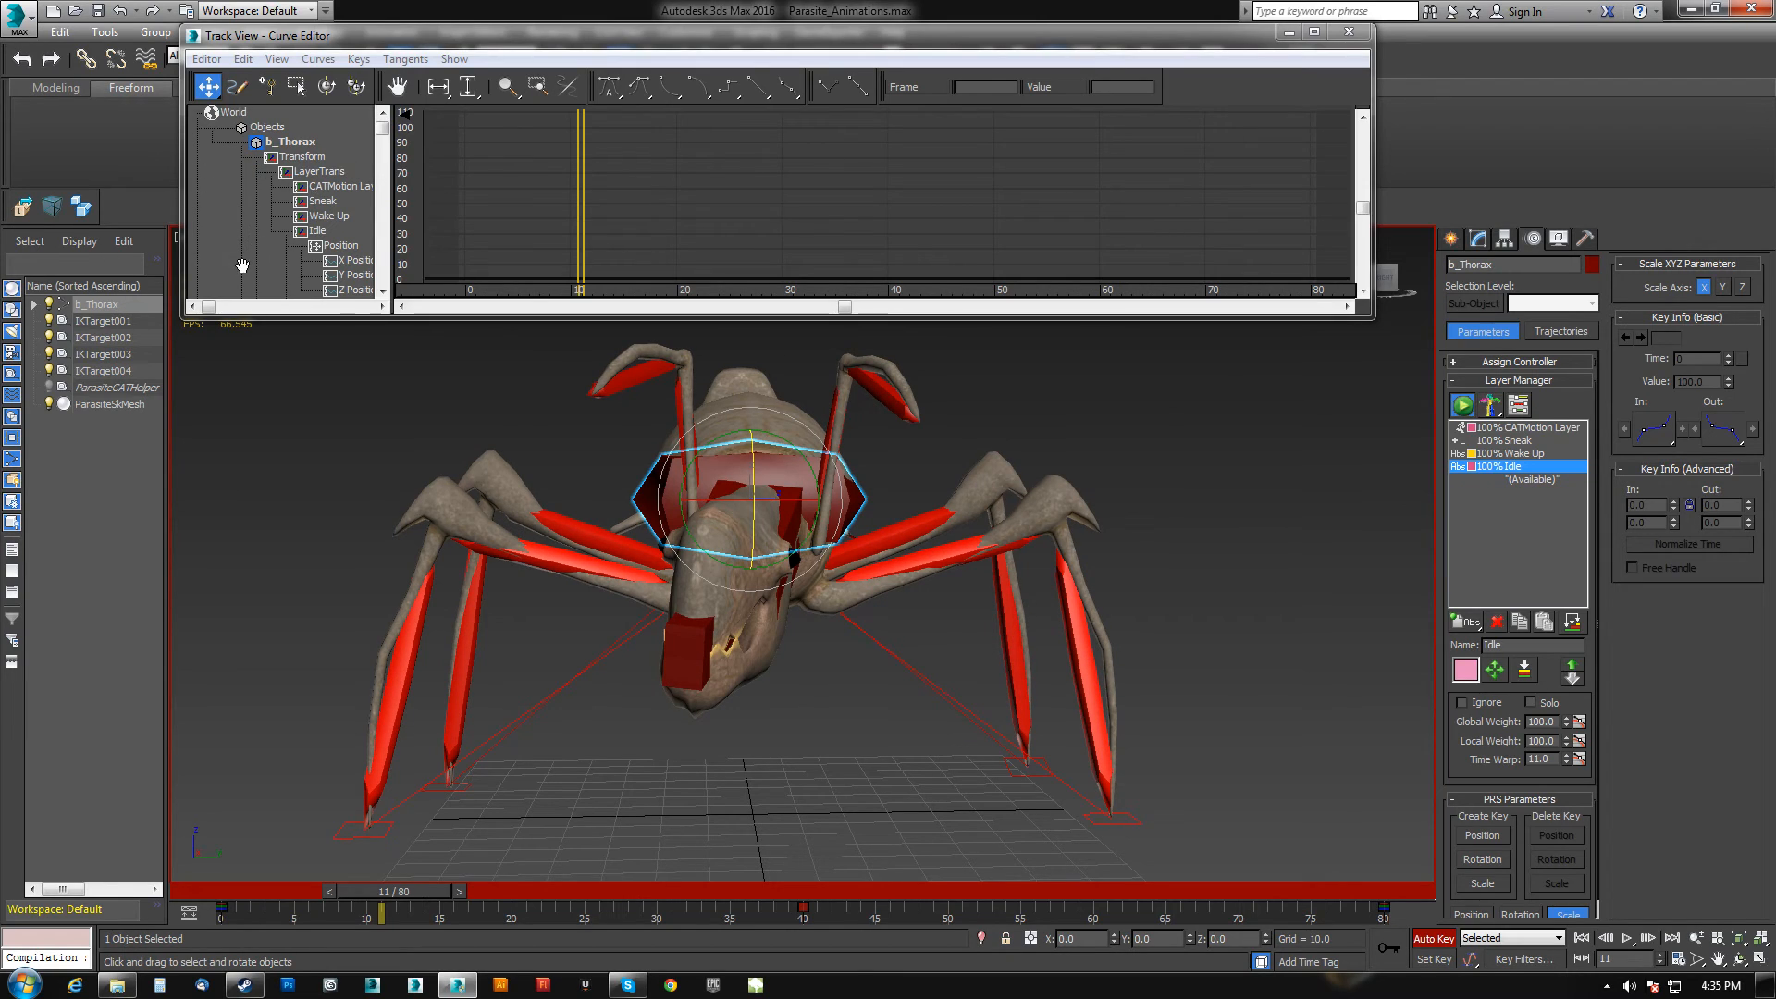
pyautogui.moveTo(241, 267); pyautogui.dragTo(197, 222)
pyautogui.click(314, 204)
pyautogui.click(322, 217)
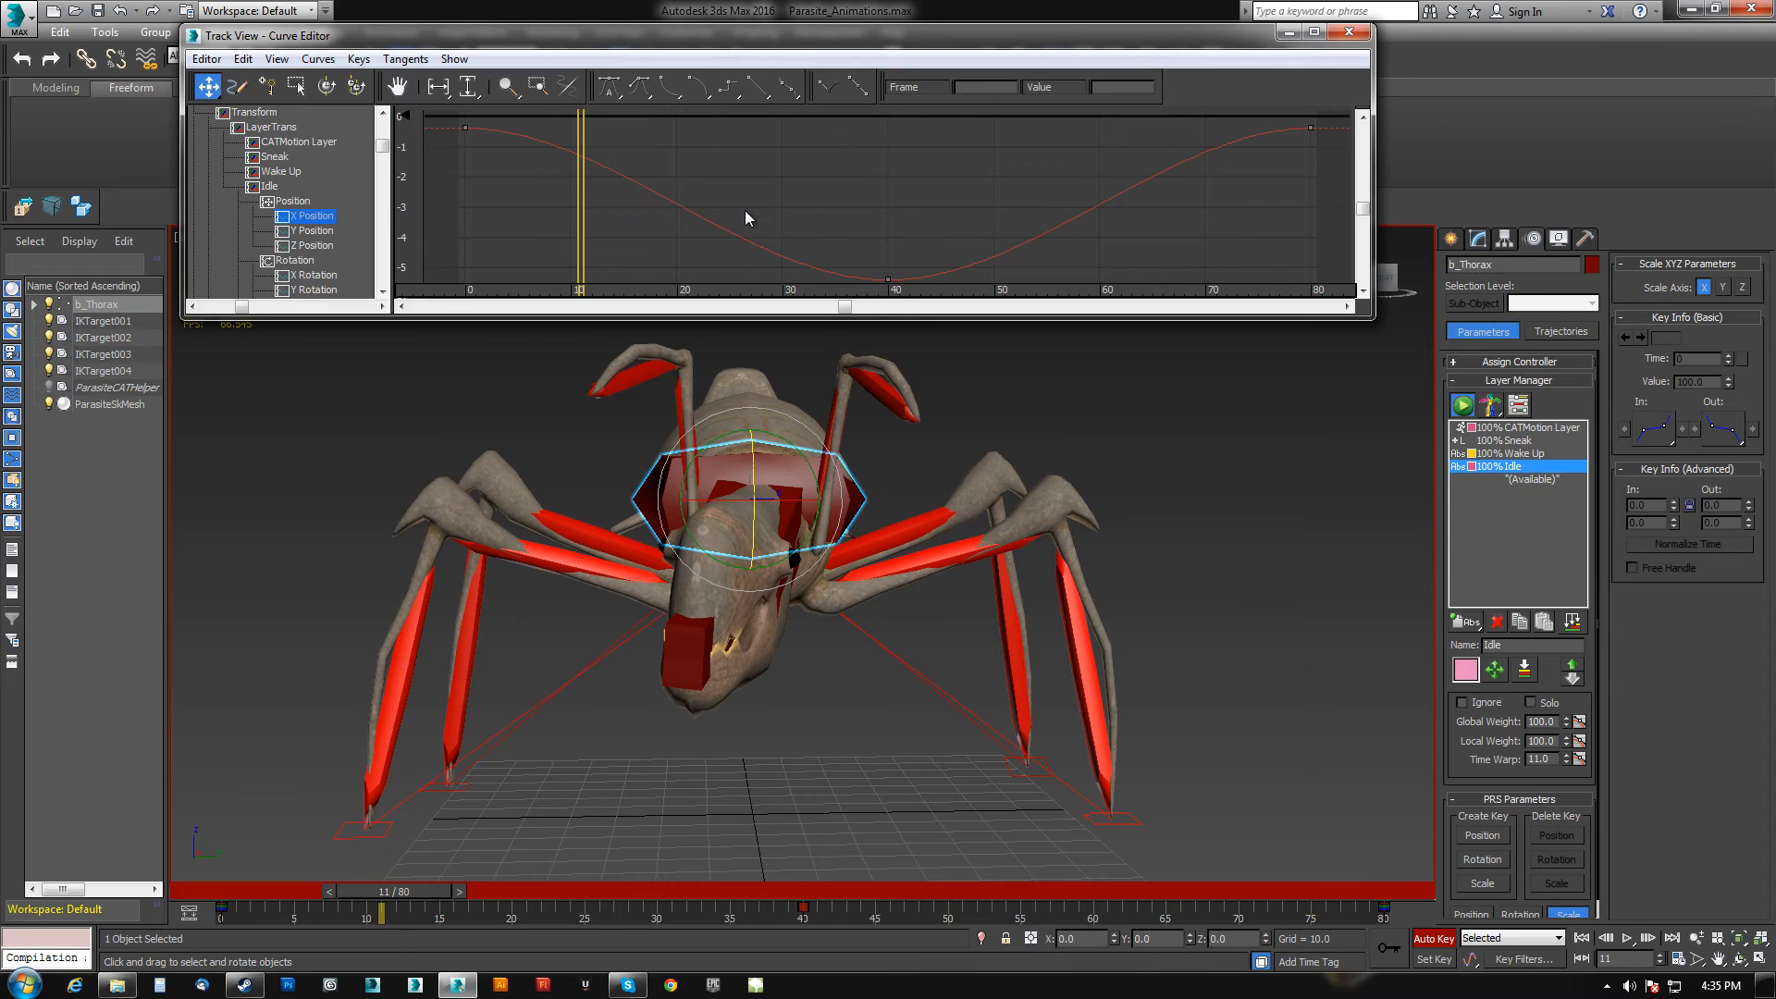
pyautogui.moveTo(1081, 424); pyautogui.dragTo(1056, 419, button='middle')
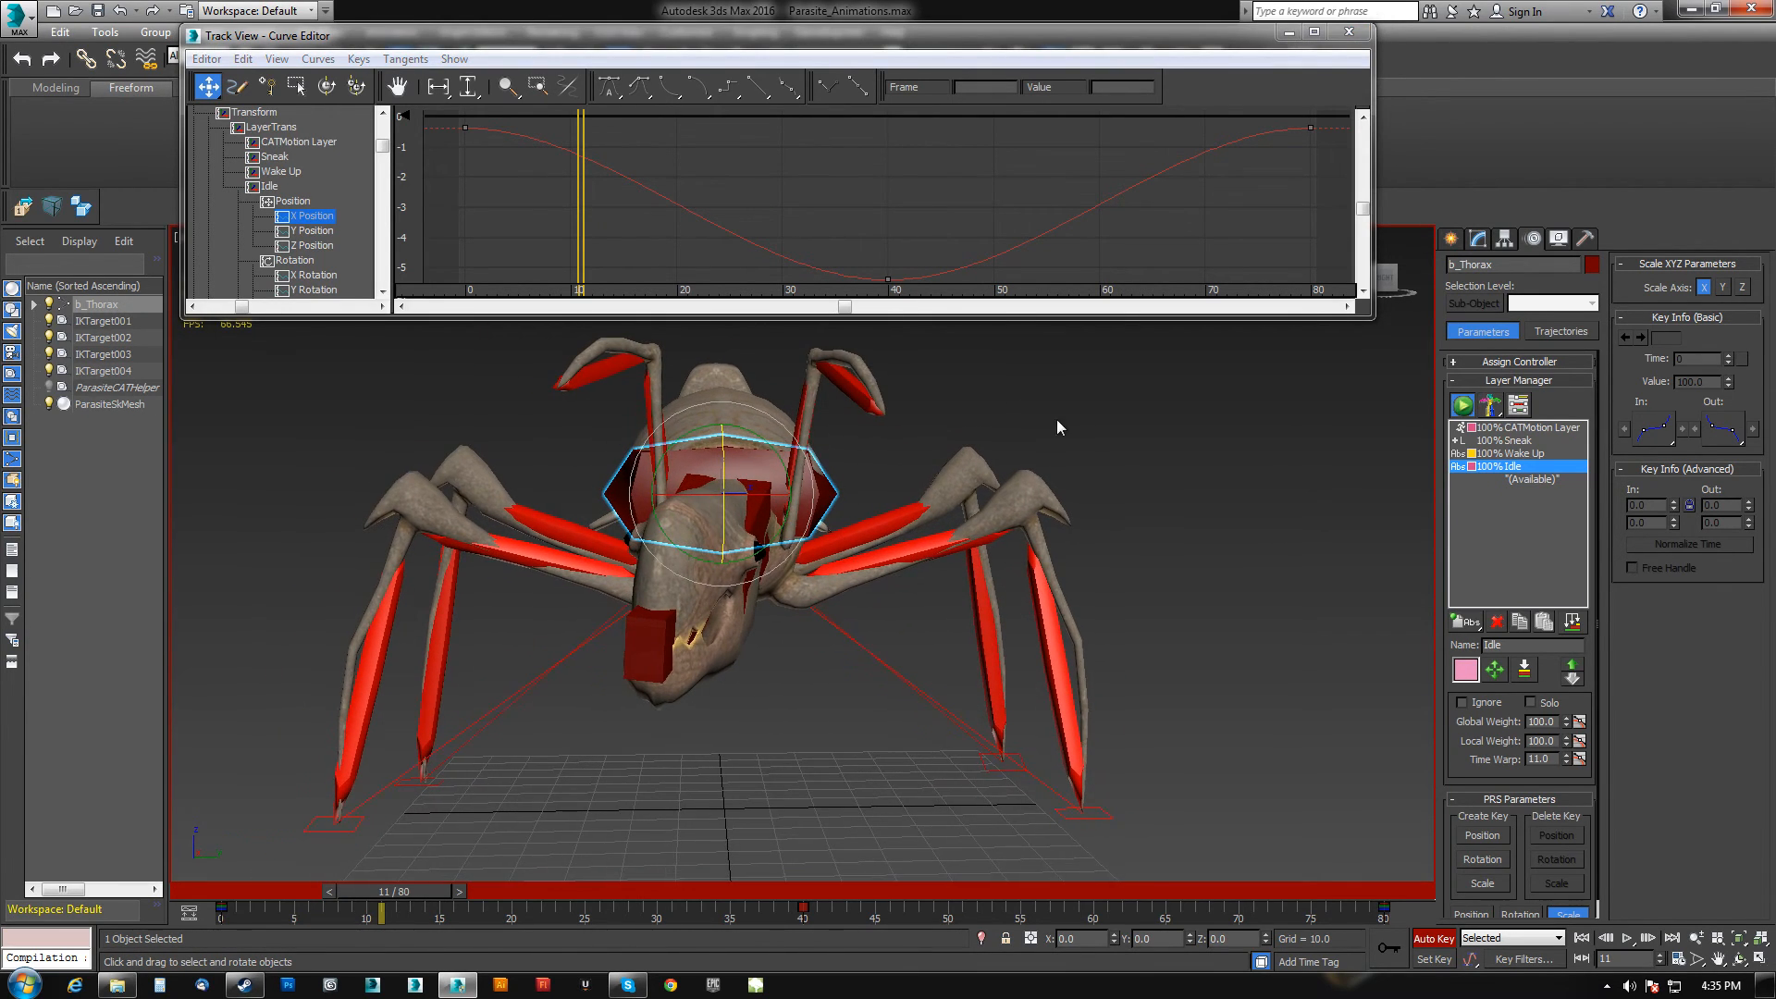
pyautogui.scroll(-2, 736, 203)
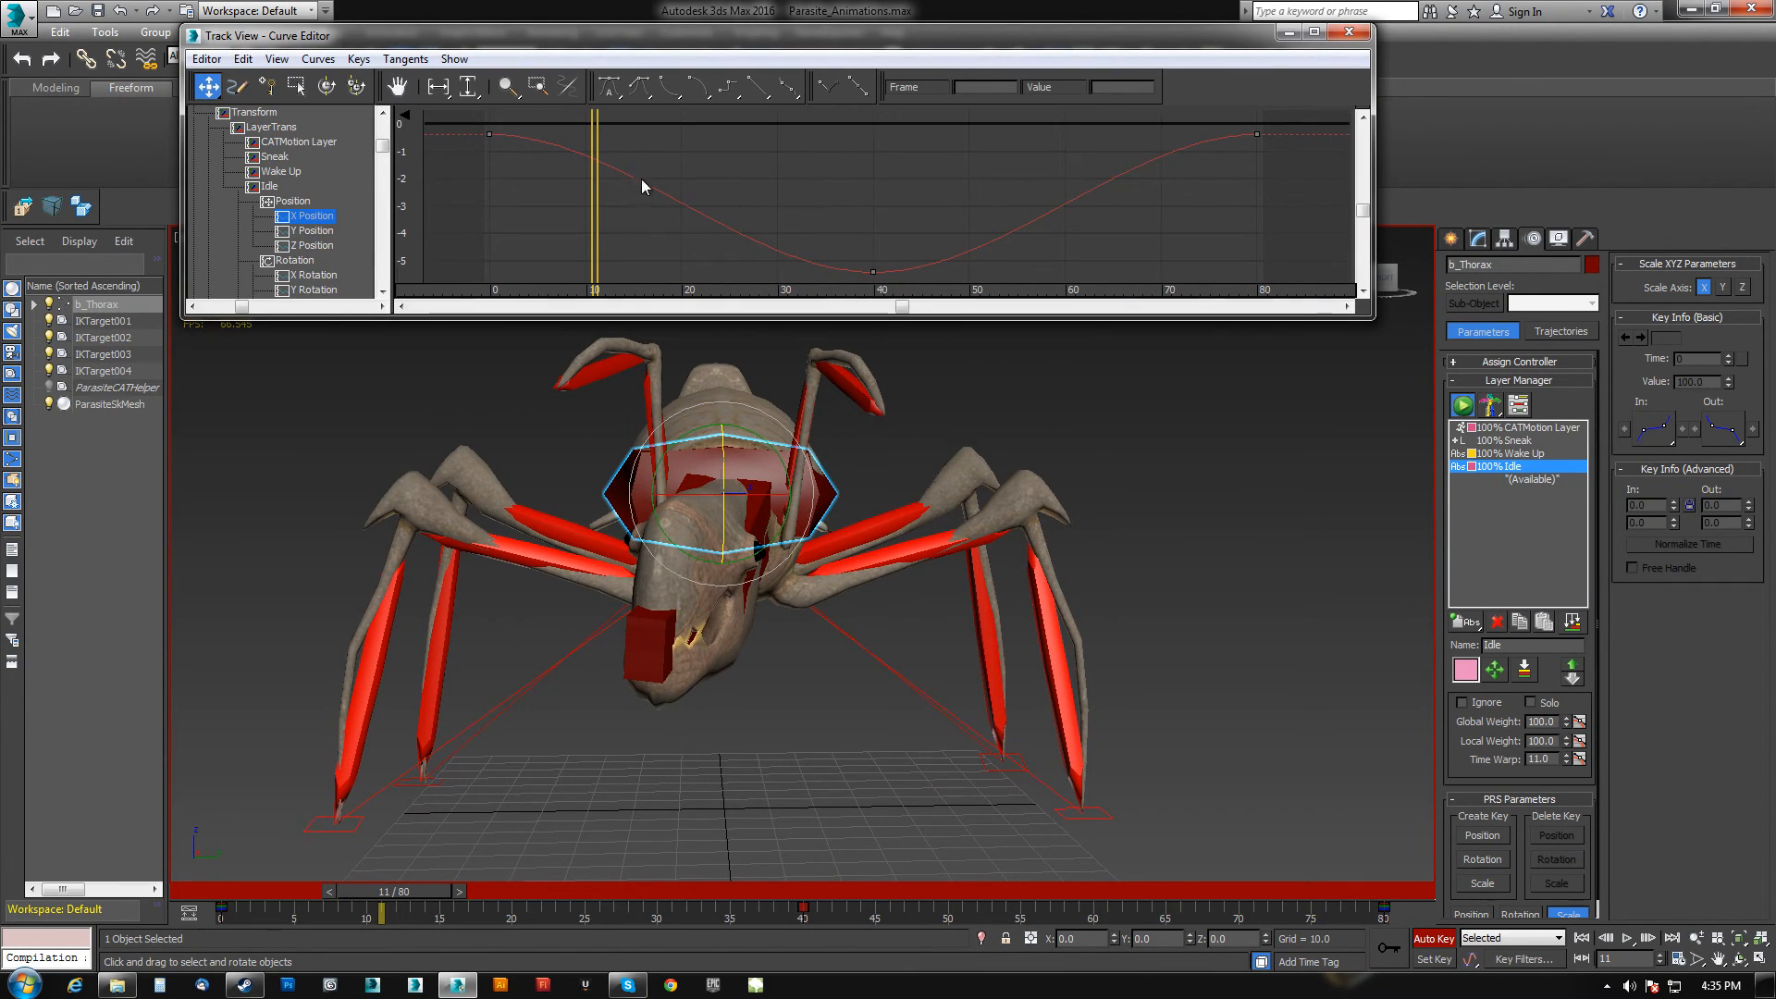
pyautogui.click(307, 231)
pyautogui.moveTo(461, 154); pyautogui.dragTo(1334, 264)
pyautogui.moveTo(1006, 266); pyautogui.dragTo(1085, 238, button='middle')
pyautogui.click(312, 215)
pyautogui.scroll(-1, 935, 232)
pyautogui.moveTo(871, 238); pyautogui.dragTo(800, 231, button='middle')
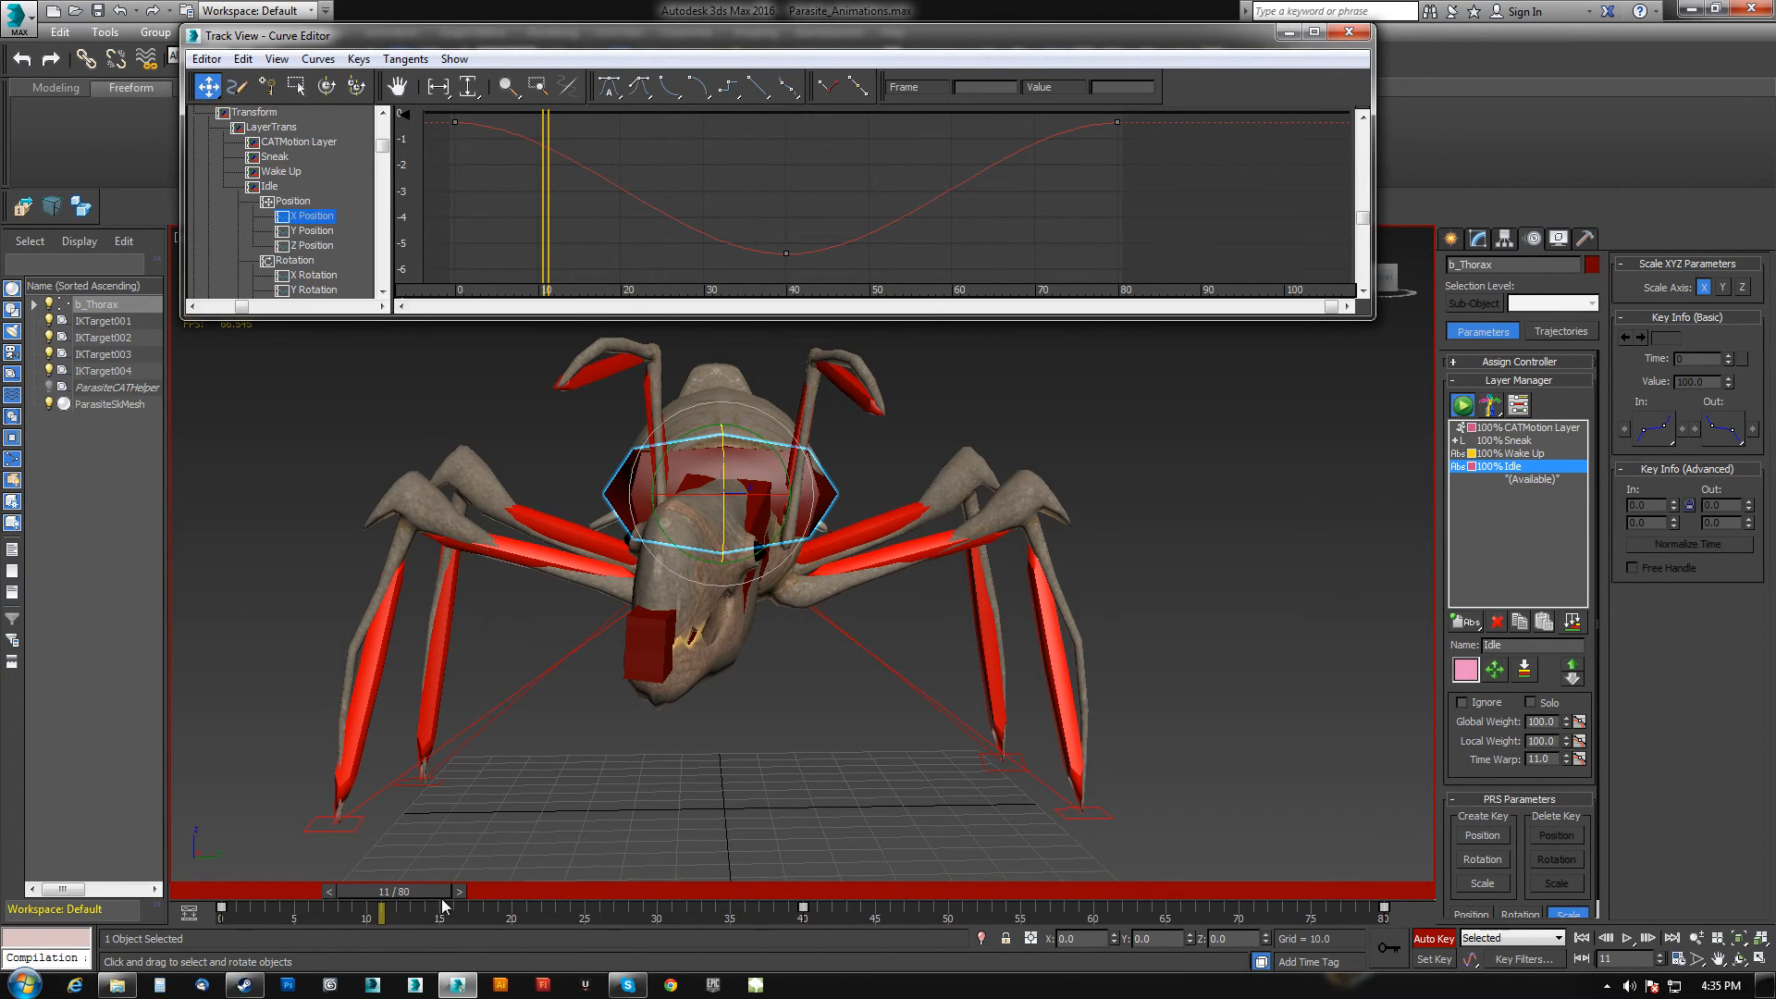
# Scrub the timeline and step through the thorax's Y Position keys up to frame 60.
pyautogui.moveTo(427, 893); pyautogui.dragTo(330, 895)
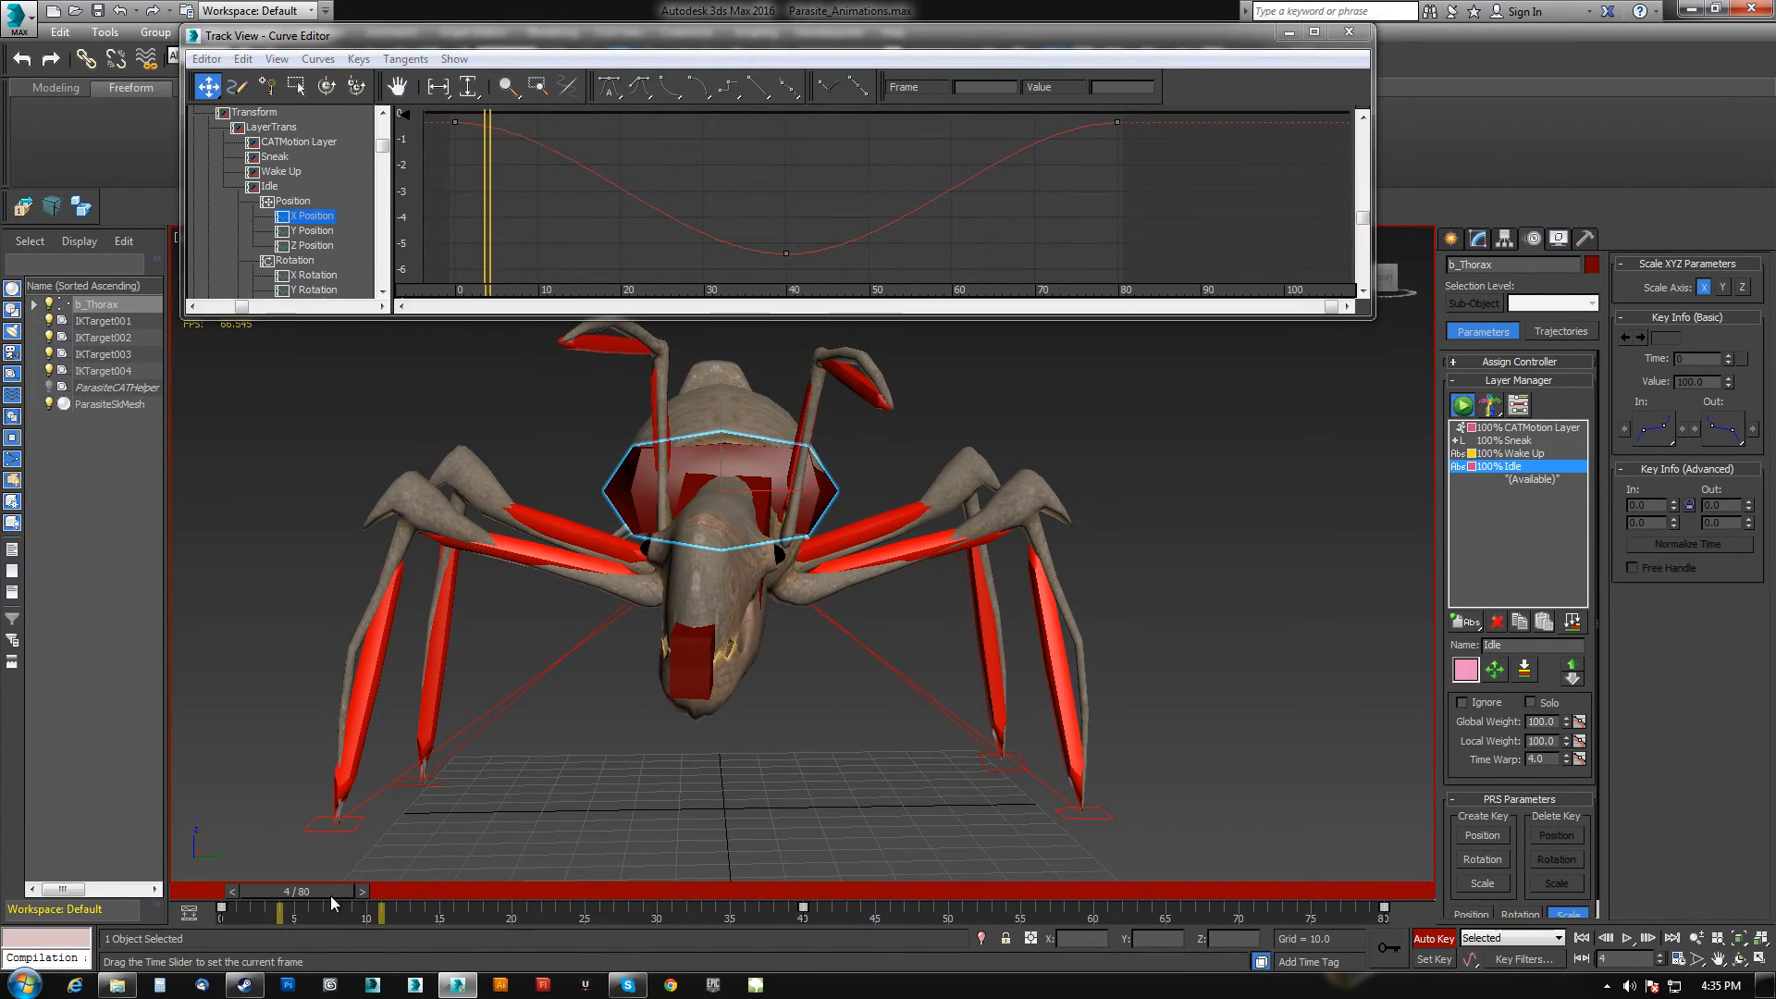
pyautogui.click(313, 230)
pyautogui.moveTo(564, 197); pyautogui.dragTo(631, 185, button='middle')
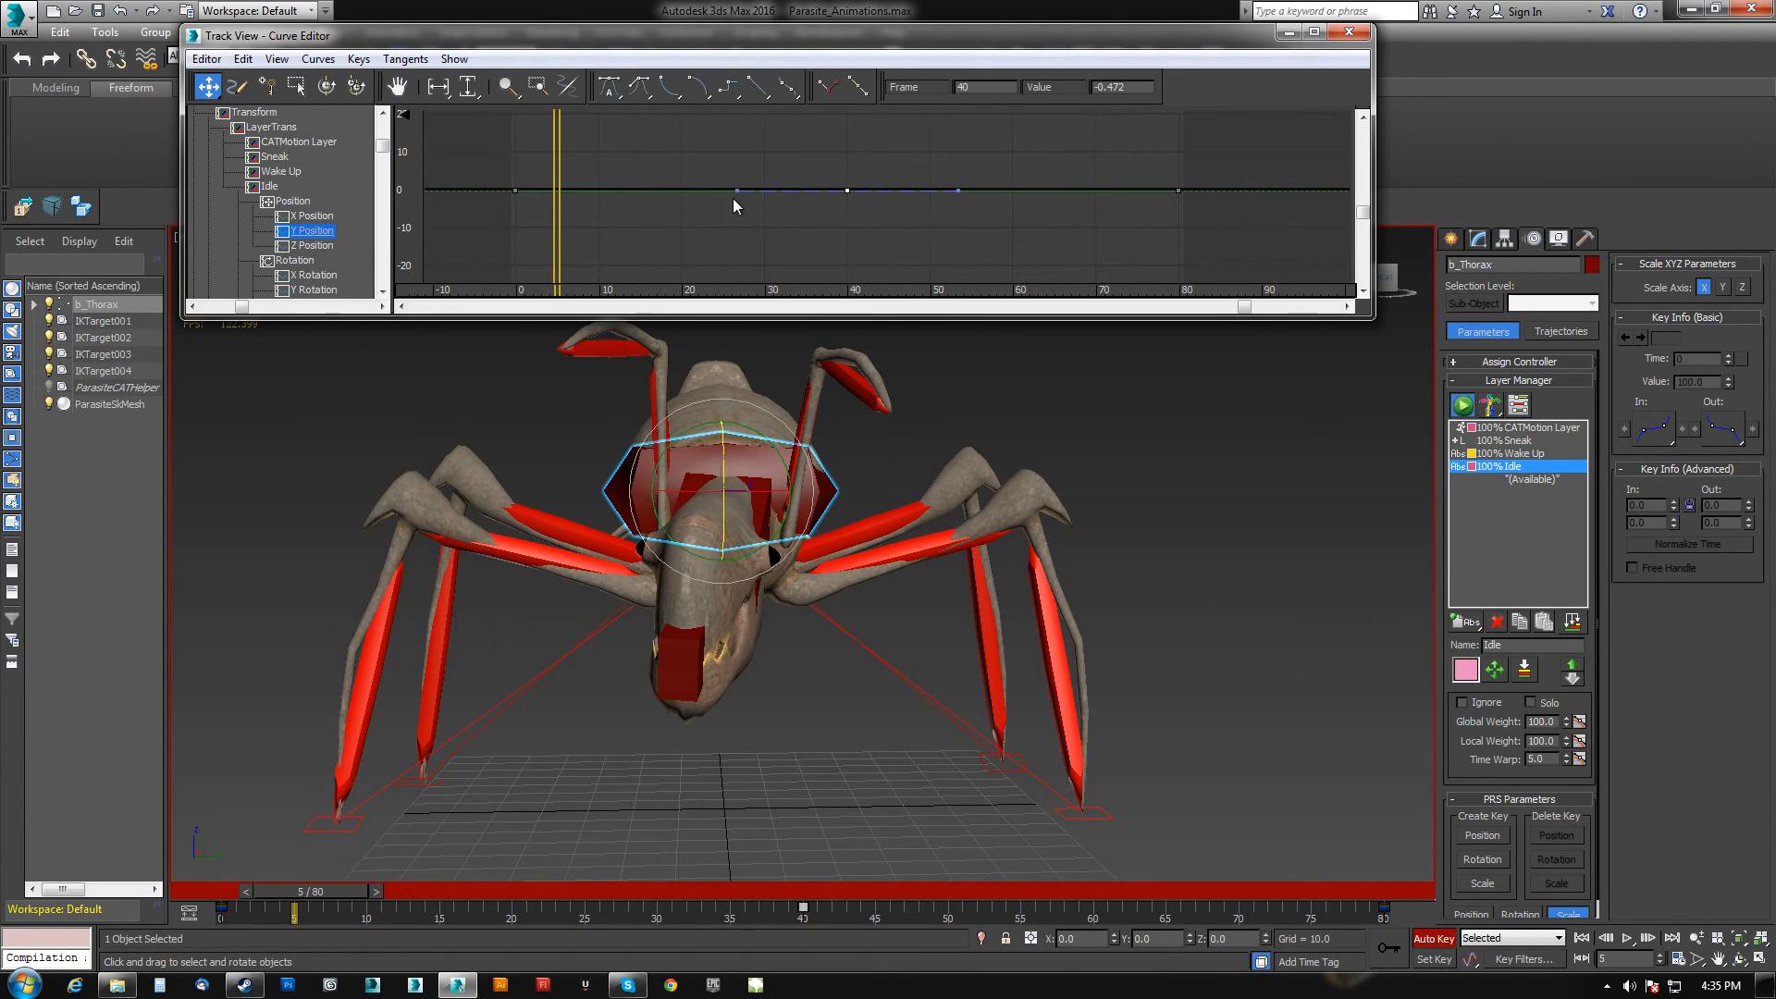
pyautogui.moveTo(555, 223); pyautogui.dragTo(648, 236)
pyautogui.moveTo(673, 242); pyautogui.dragTo(680, 248)
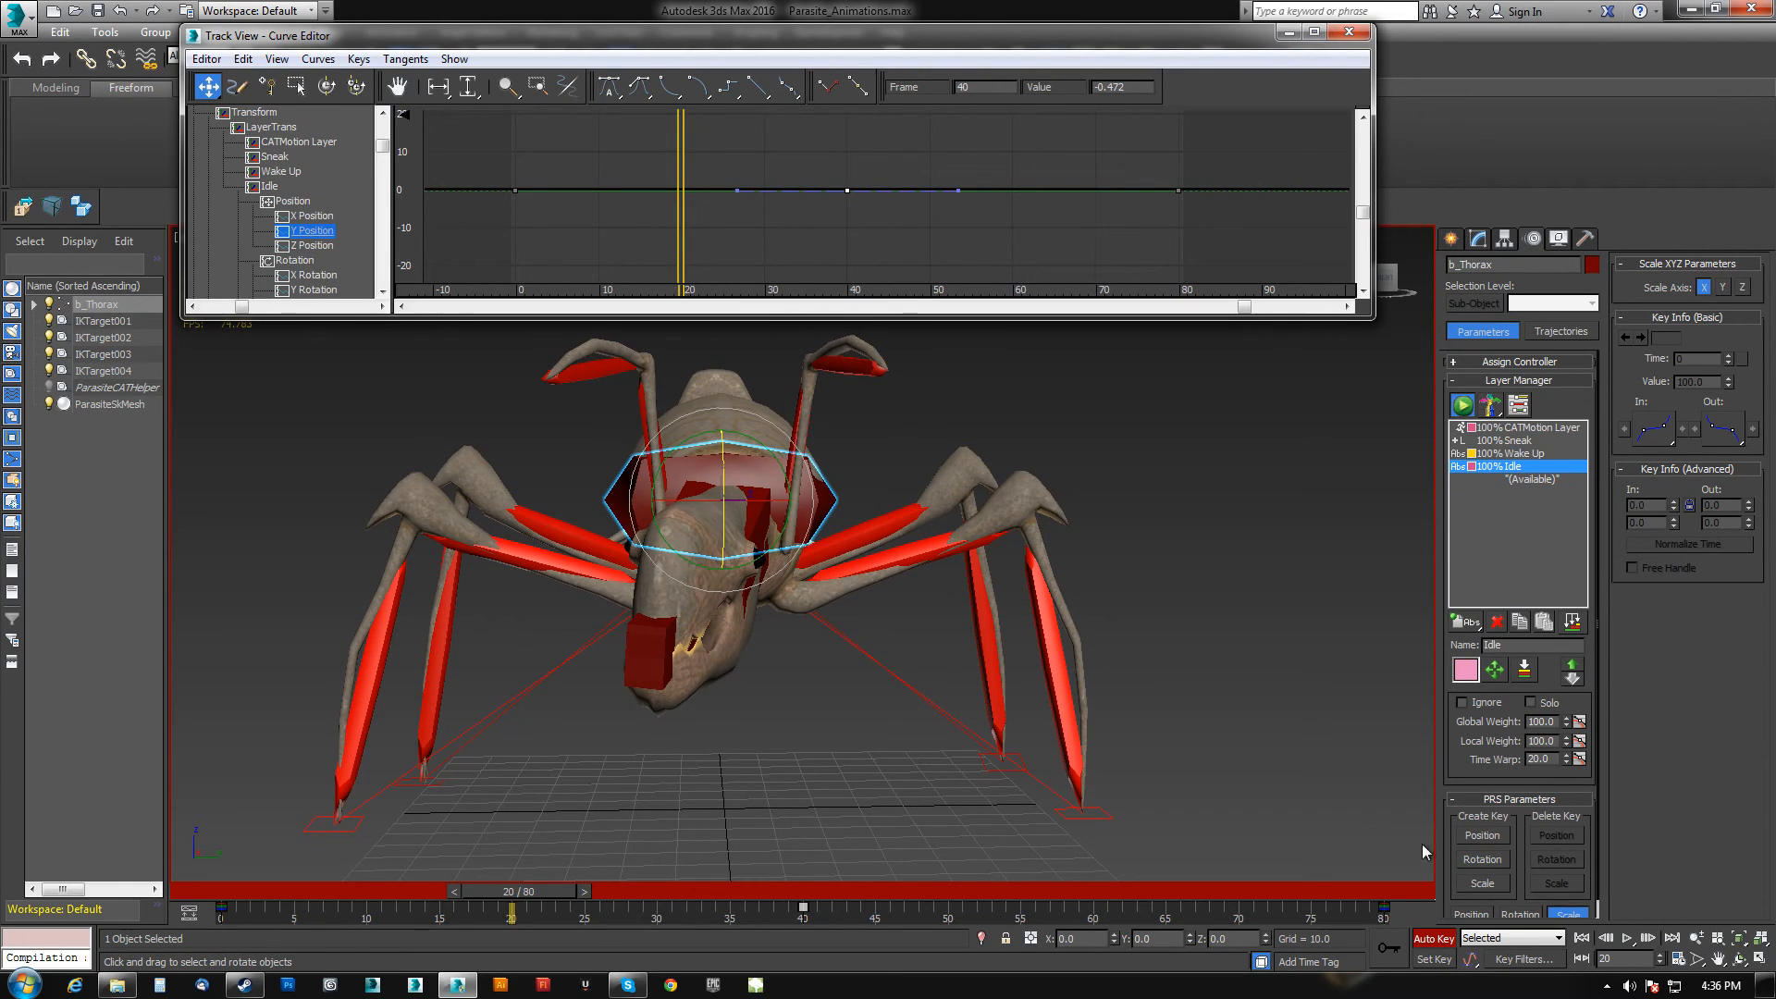
pyautogui.click(1401, 943)
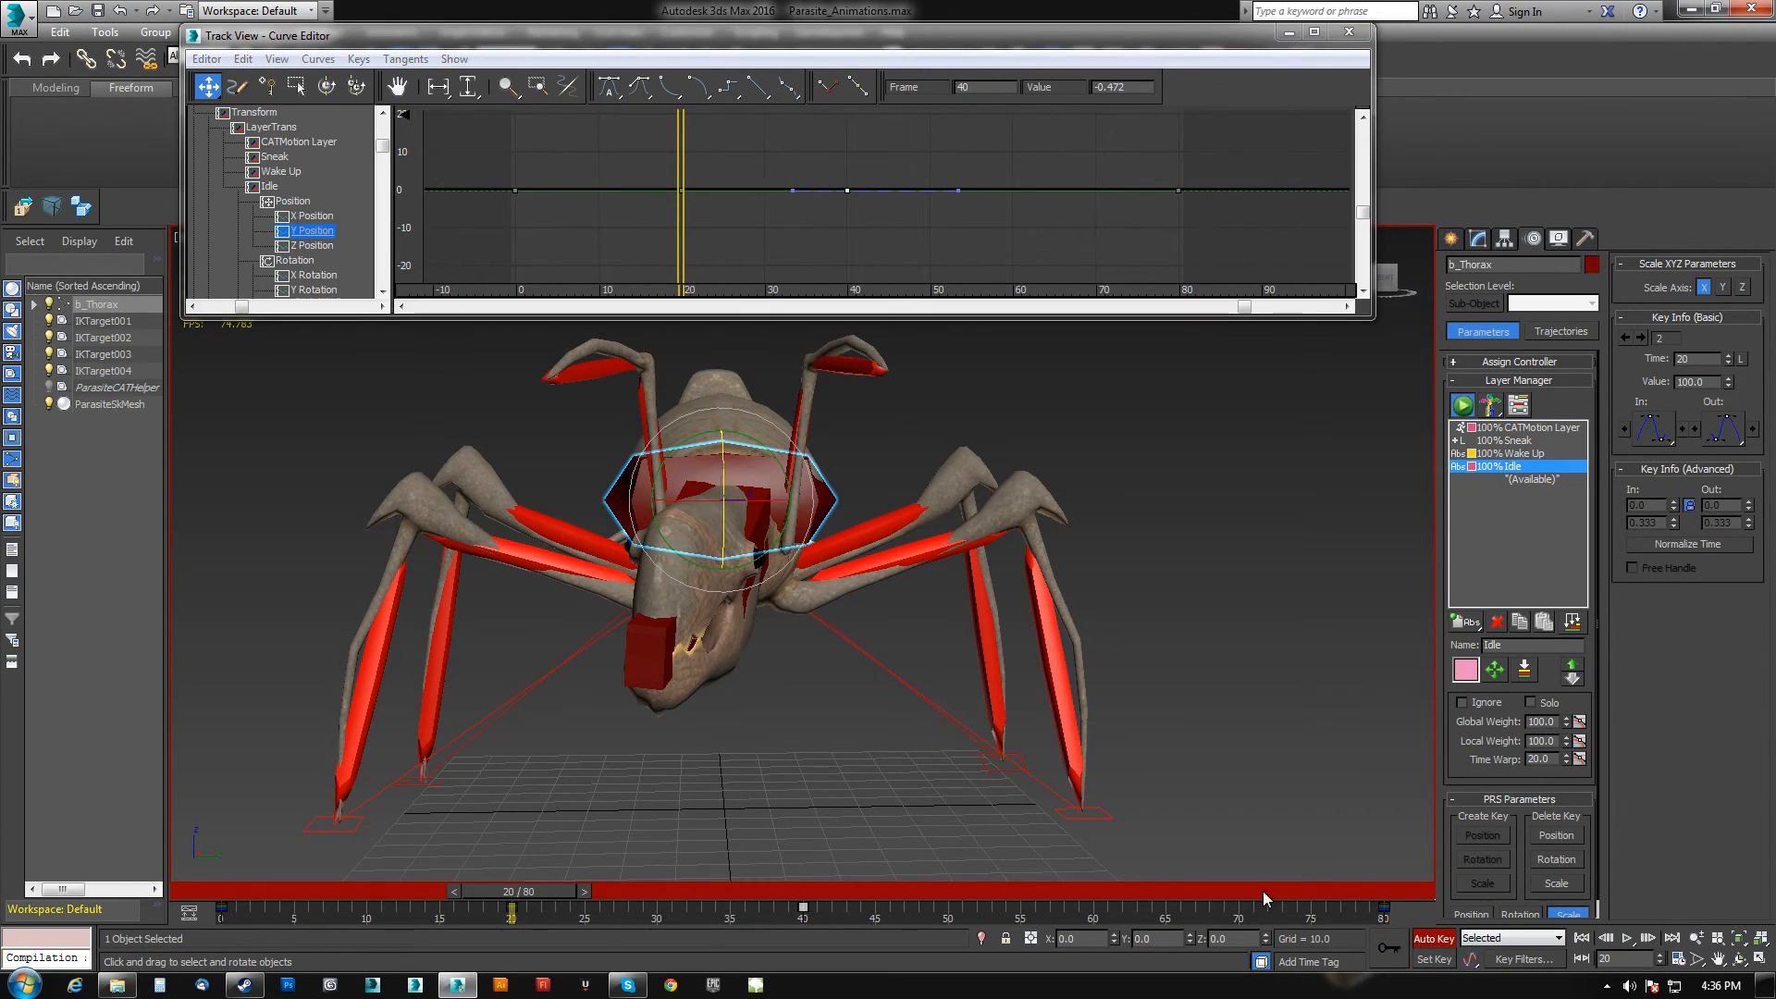
pyautogui.click(1104, 886)
pyautogui.click(1401, 945)
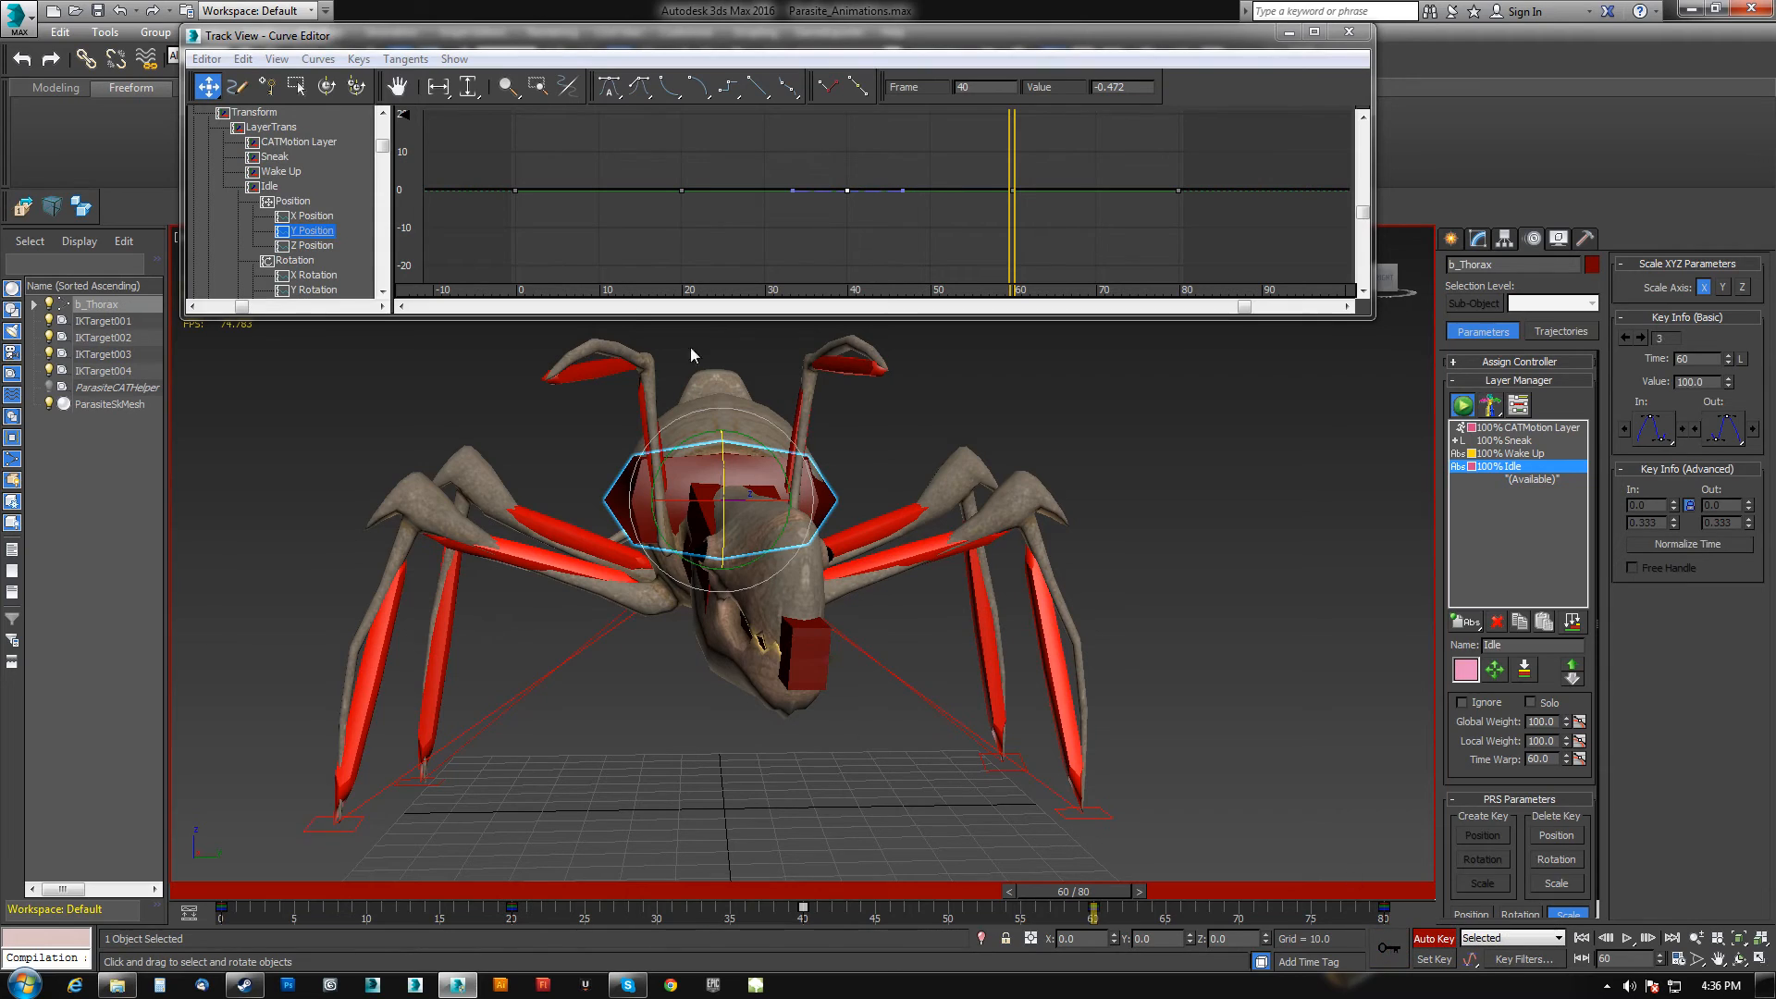
# Reshape the thorax's Y Position curve, pulling the frame 60 key down into a smooth wave.
pyautogui.moveTo(635, 157); pyautogui.dragTo(679, 174)
pyautogui.moveTo(1016, 193); pyautogui.dragTo(1014, 212)
pyautogui.moveTo(911, 174); pyautogui.dragTo(842, 213)
pyautogui.click(843, 215)
pyautogui.moveTo(1215, 169); pyautogui.dragTo(1140, 209)
pyautogui.keyDown('ctrl'); pyautogui.moveTo(495, 211); pyautogui.dragTo(569, 164); pyautogui.keyUp('ctrl')
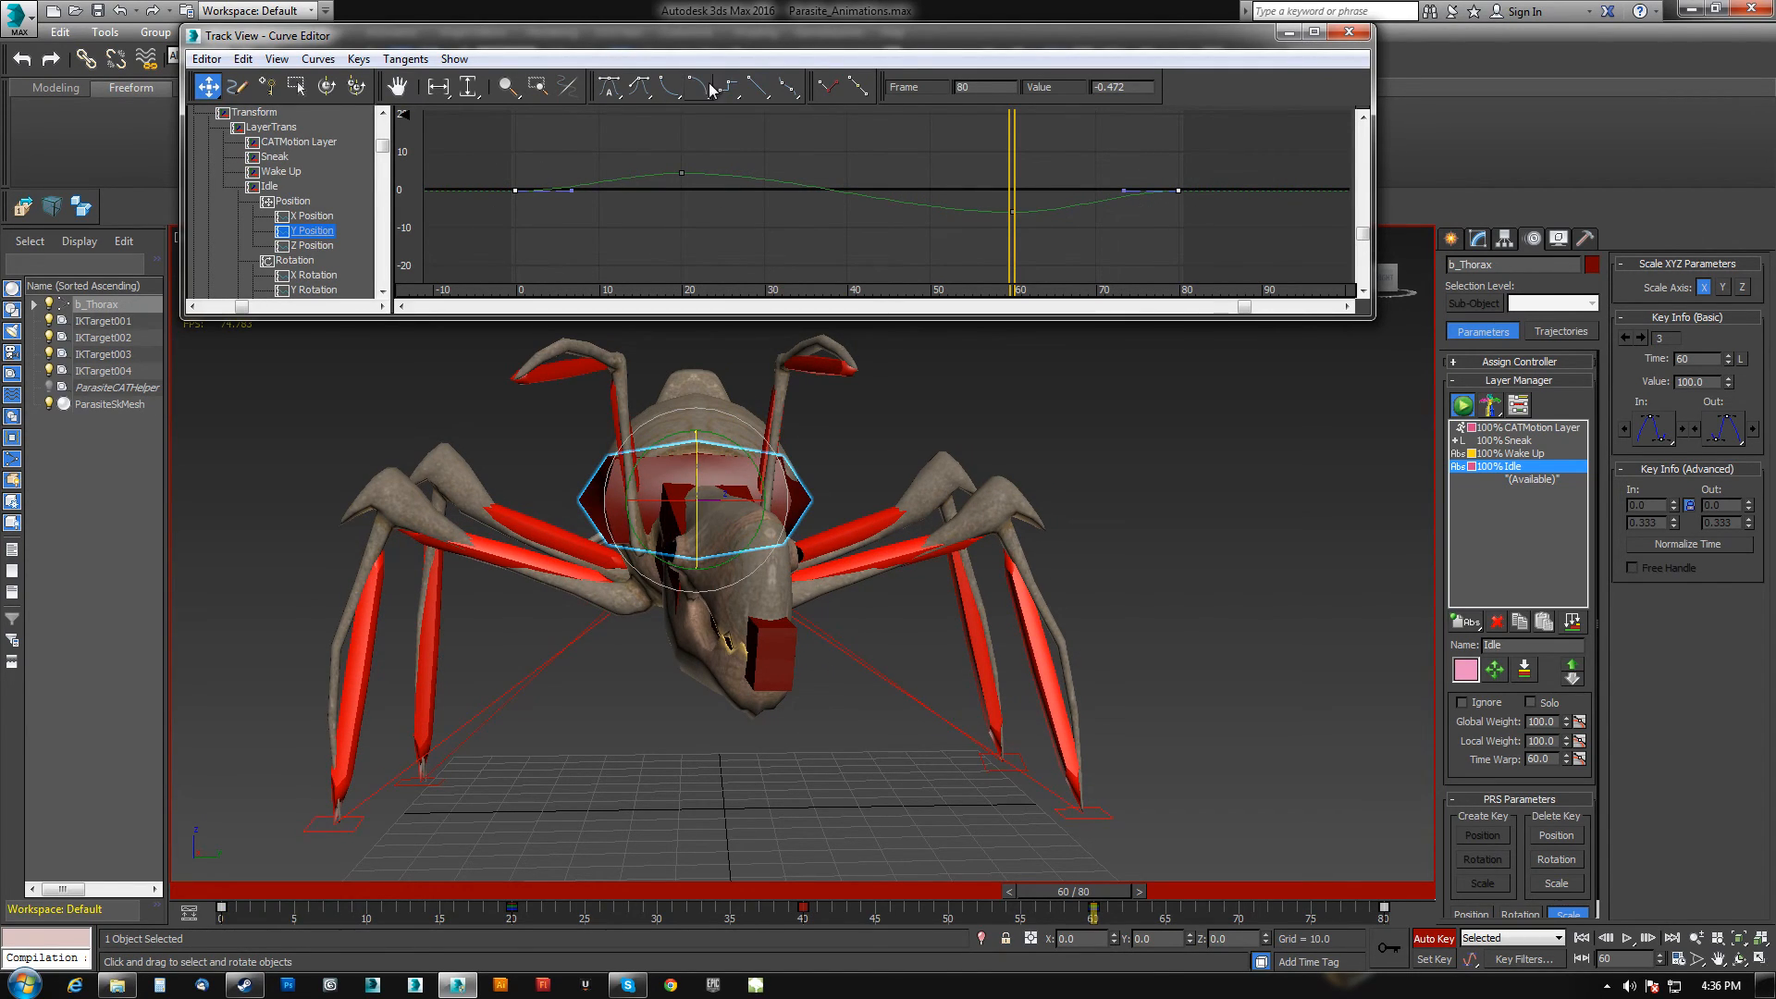
# Set the thorax's Y Position keys to spline tangents and raise the frame 60 key slightly, adjusting its tangent handle.
pyautogui.click(643, 90)
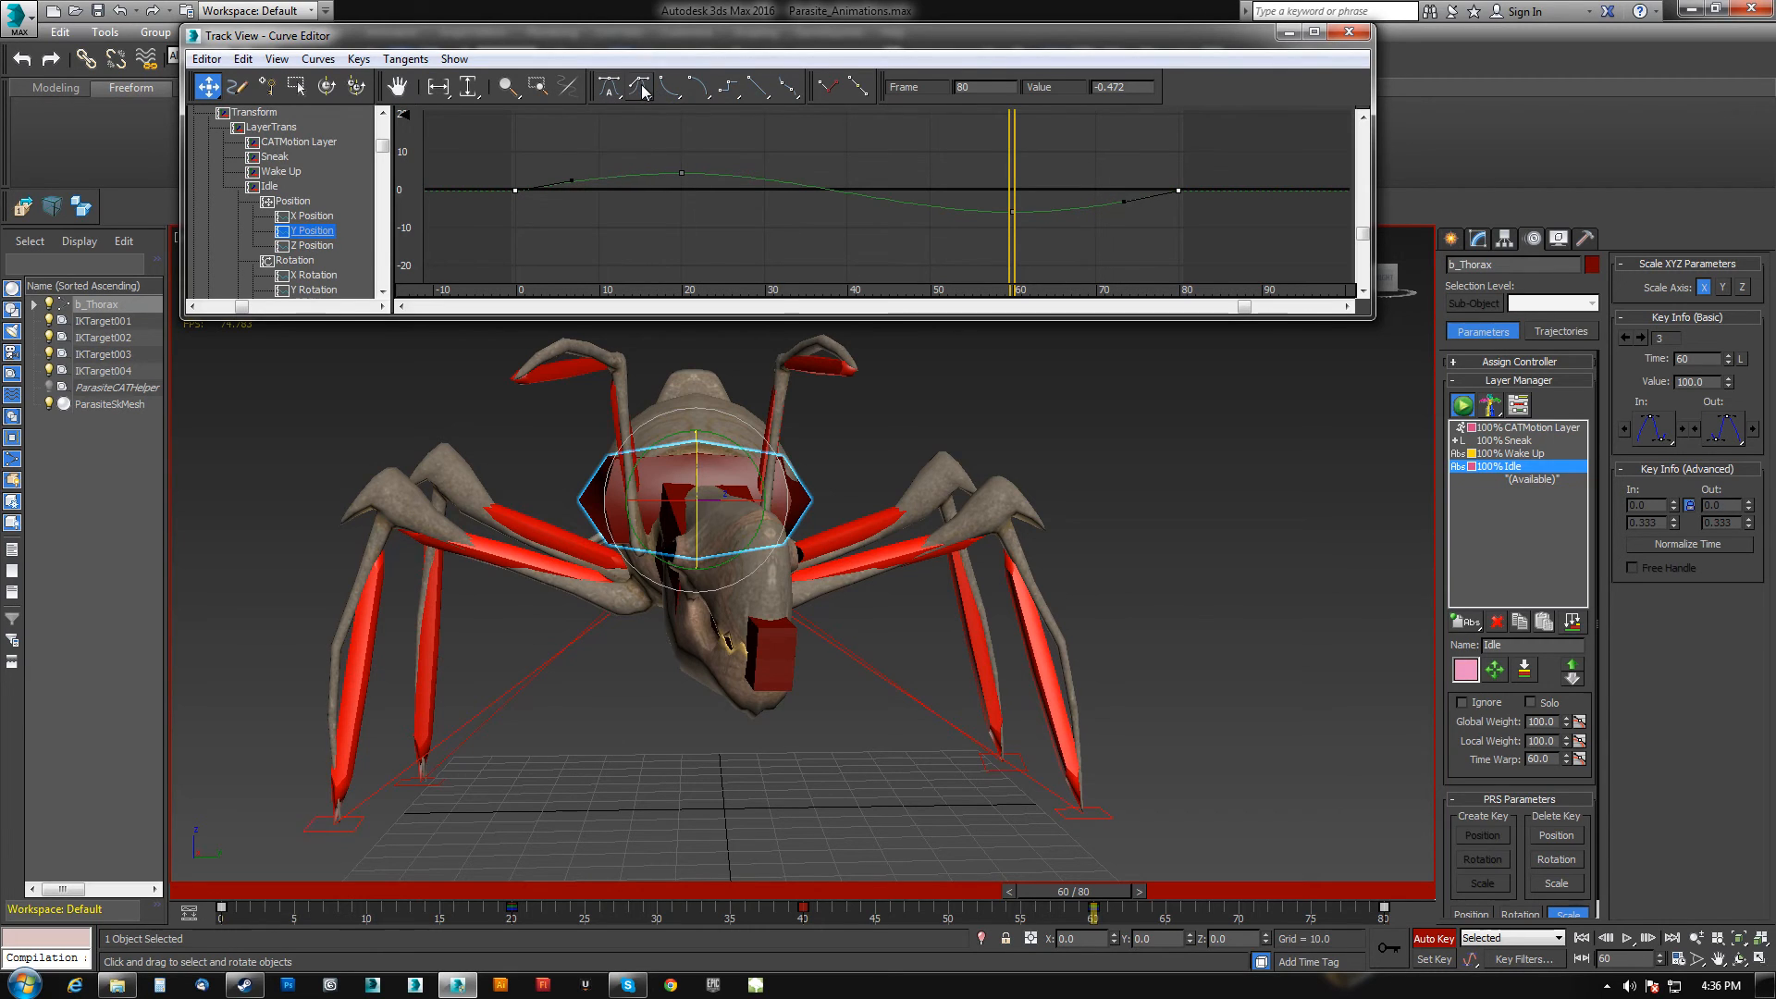
pyautogui.click(1625, 938)
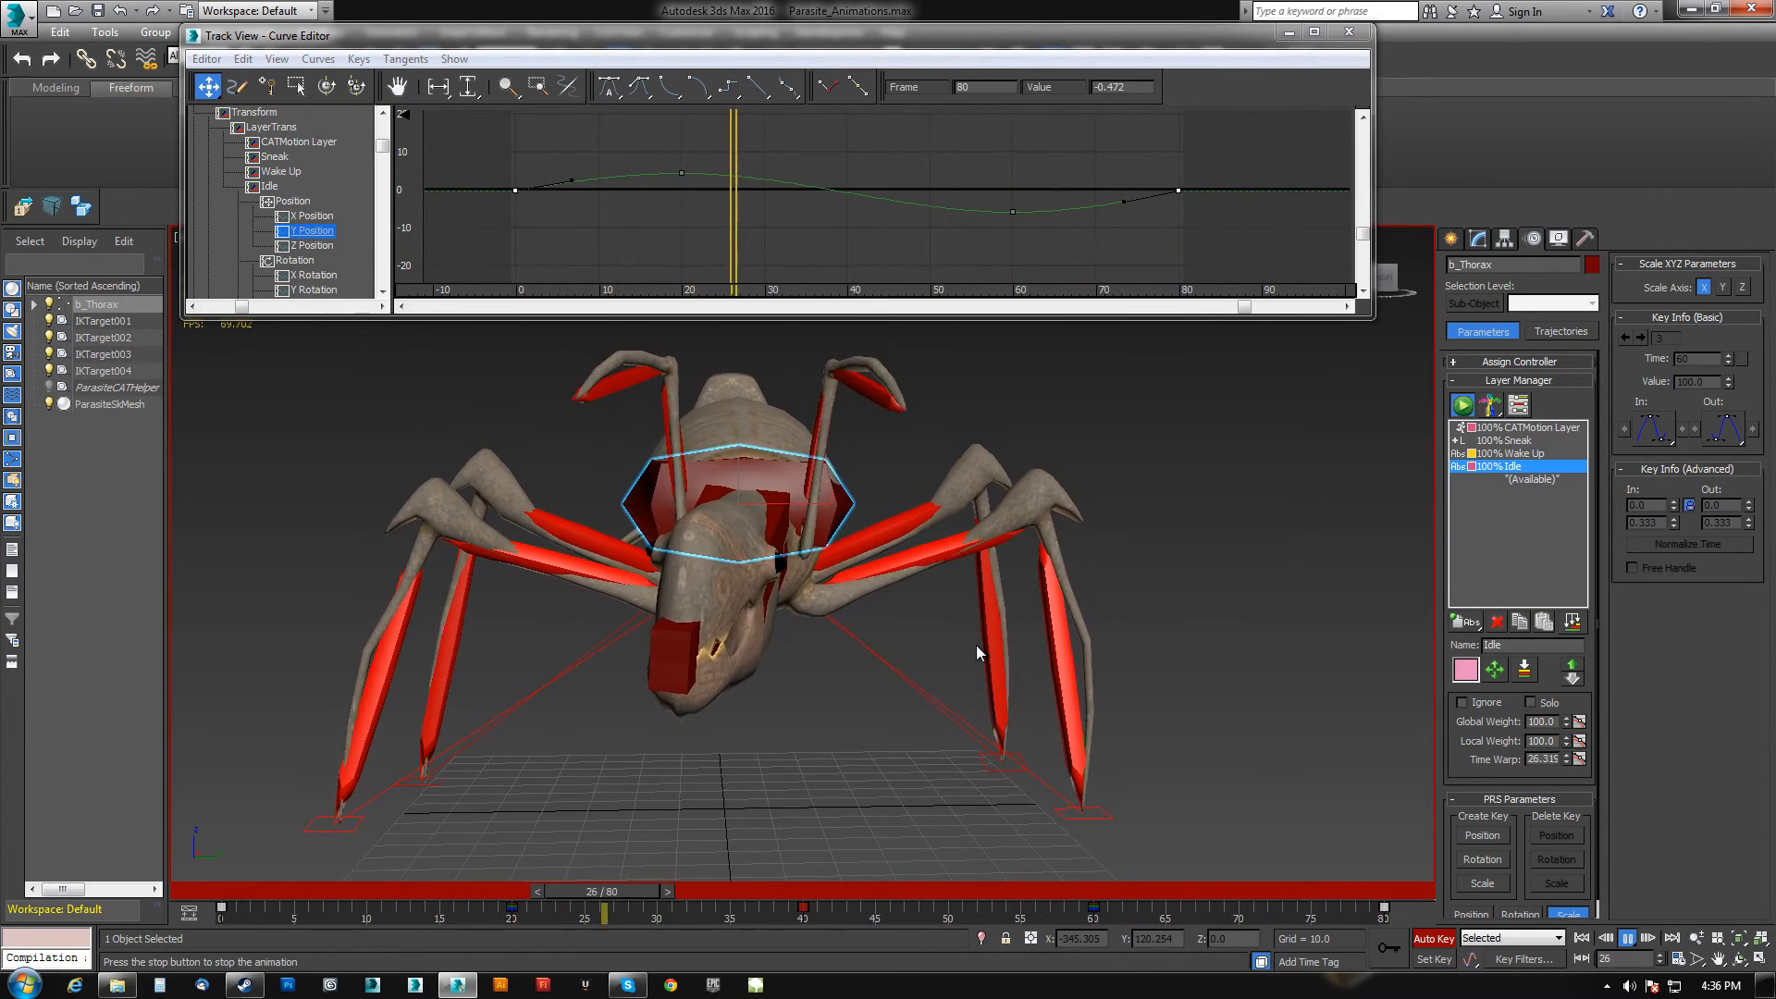
pyautogui.click(684, 172)
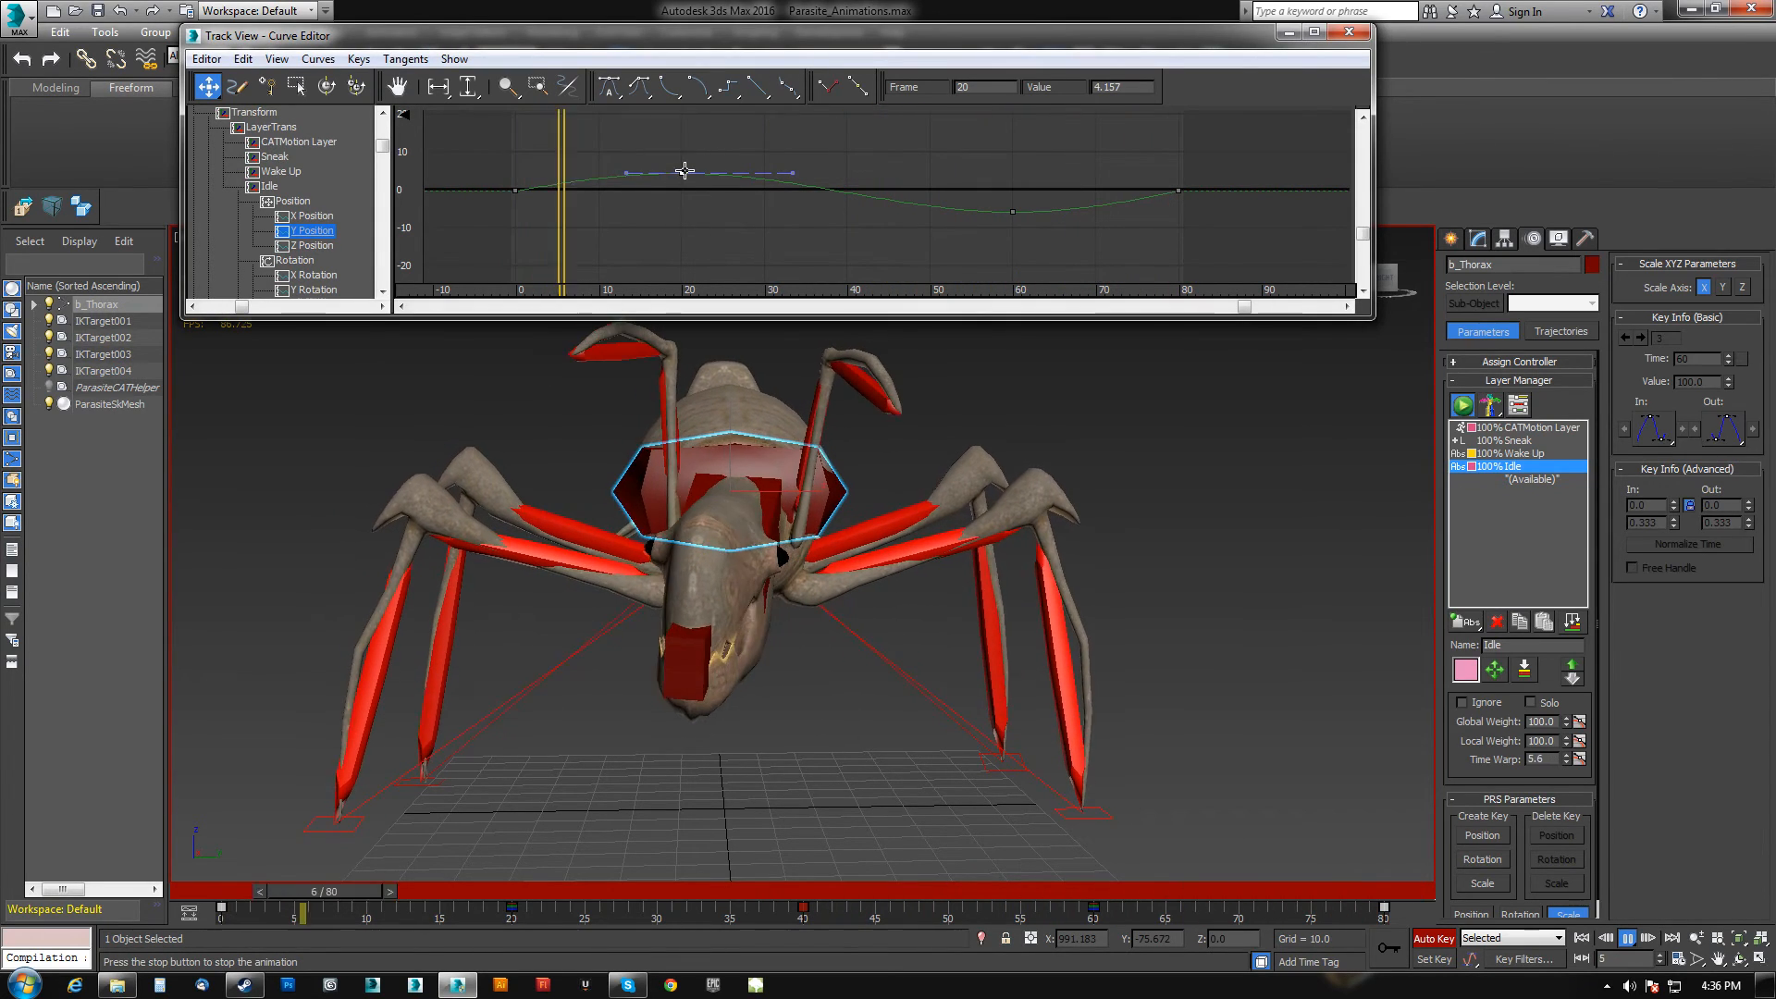
pyautogui.click(1013, 212)
pyautogui.moveTo(1012, 211); pyautogui.dragTo(1013, 196)
pyautogui.moveTo(1225, 179); pyautogui.dragTo(1156, 215)
pyautogui.click(642, 89)
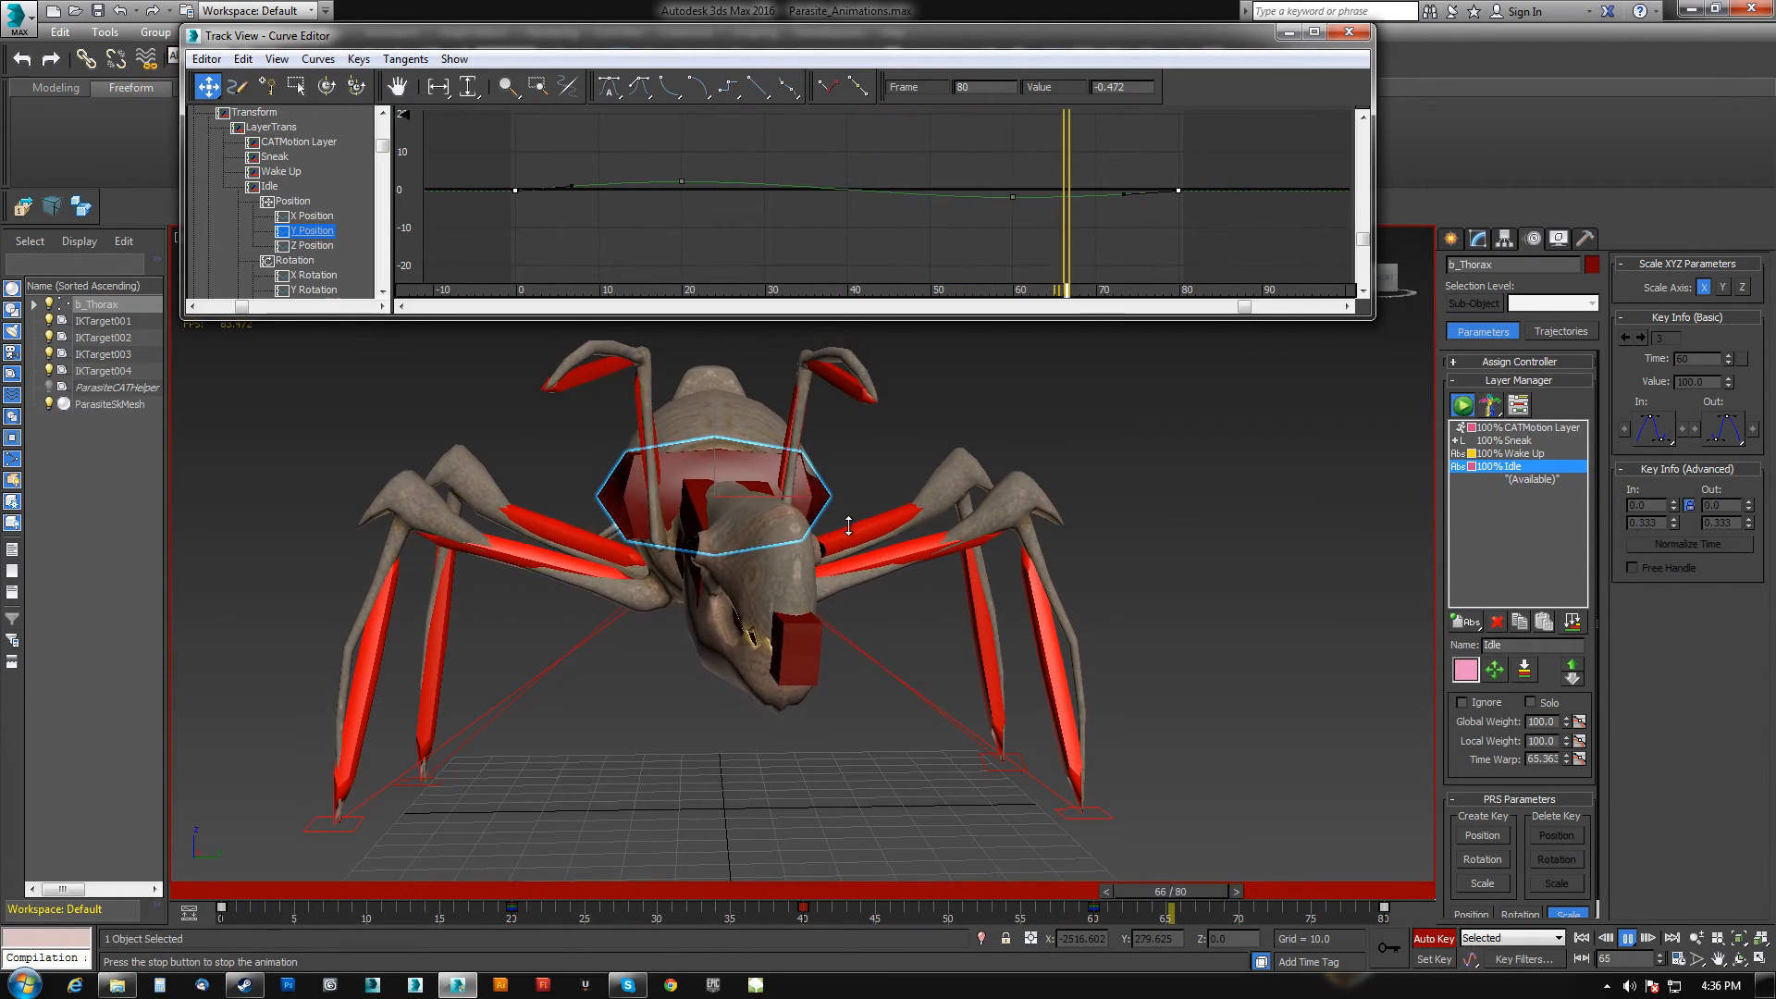
# Stop playback, select the lower jaw, and rotate it slightly at frame 5.
pyautogui.keyDown('alt'); pyautogui.moveTo(848, 525); pyautogui.dragTo(753, 607, button='middle'); pyautogui.keyUp('alt')
pyautogui.click(1627, 939)
pyautogui.click(369, 589)
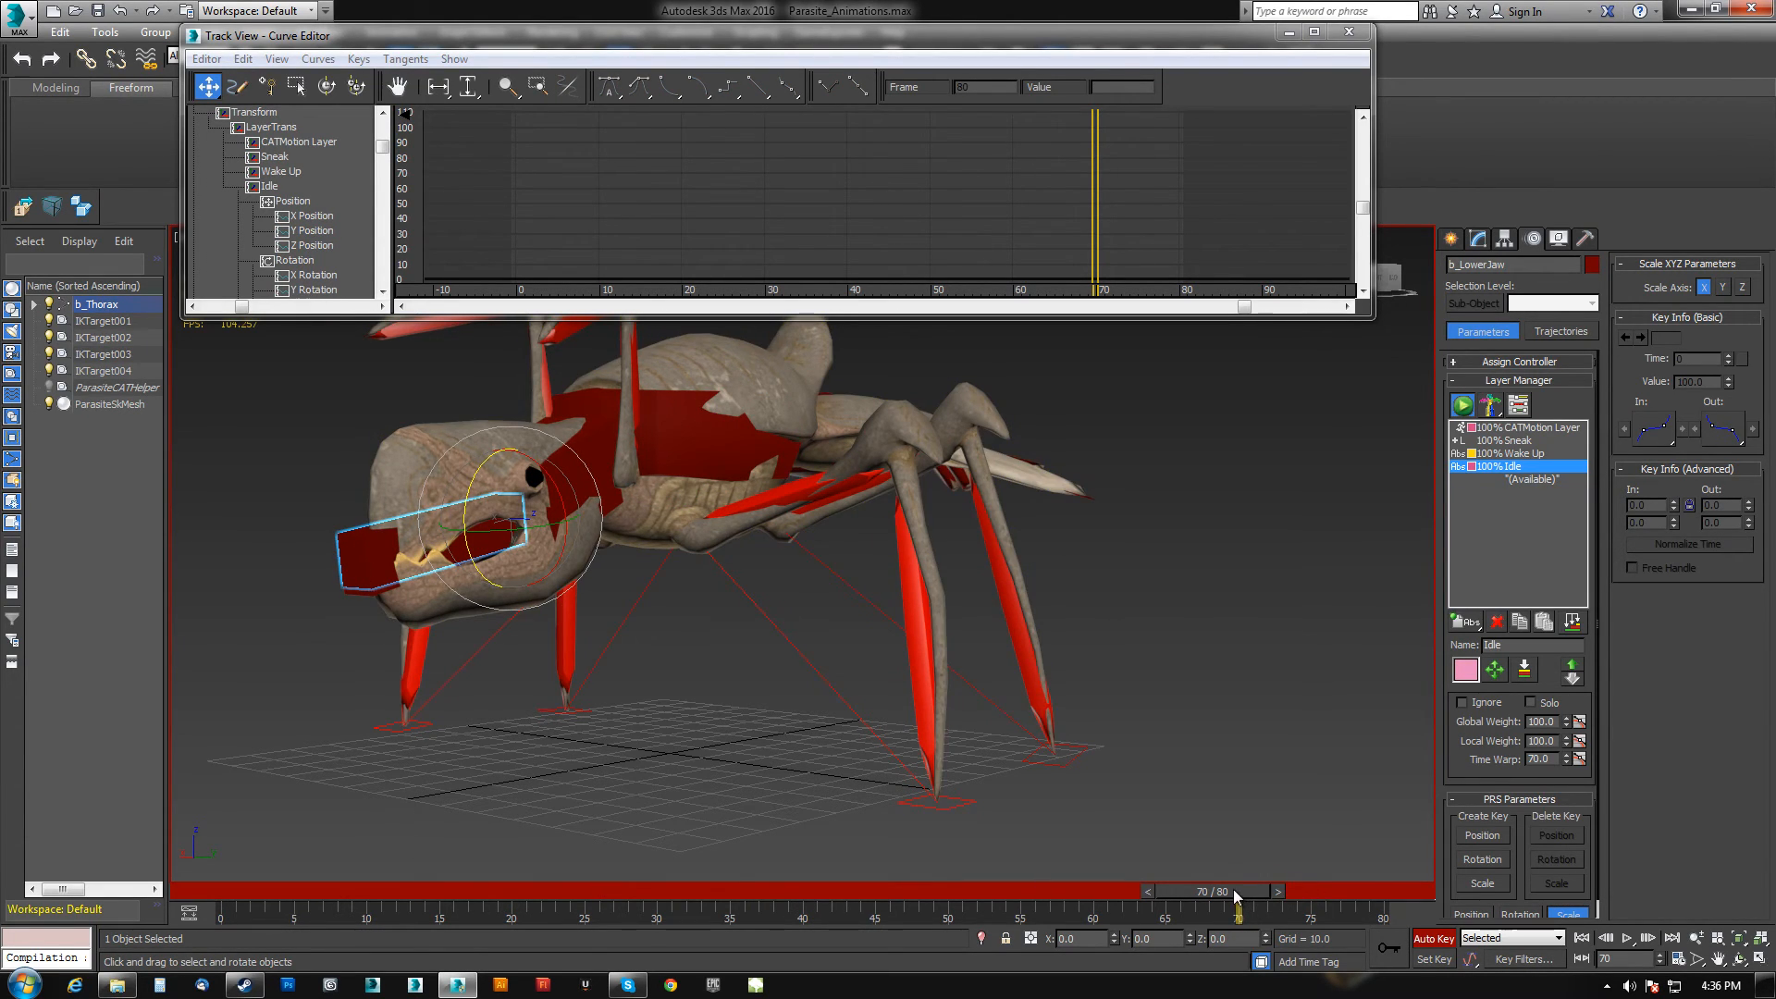
pyautogui.moveTo(1235, 895); pyautogui.dragTo(139, 849)
pyautogui.click(1390, 949)
pyautogui.moveTo(252, 890)
pyautogui.mouseDown()
pyautogui.moveTo(387, 893)
pyautogui.moveTo(276, 893)
pyautogui.mouseUp()
pyautogui.press('e')
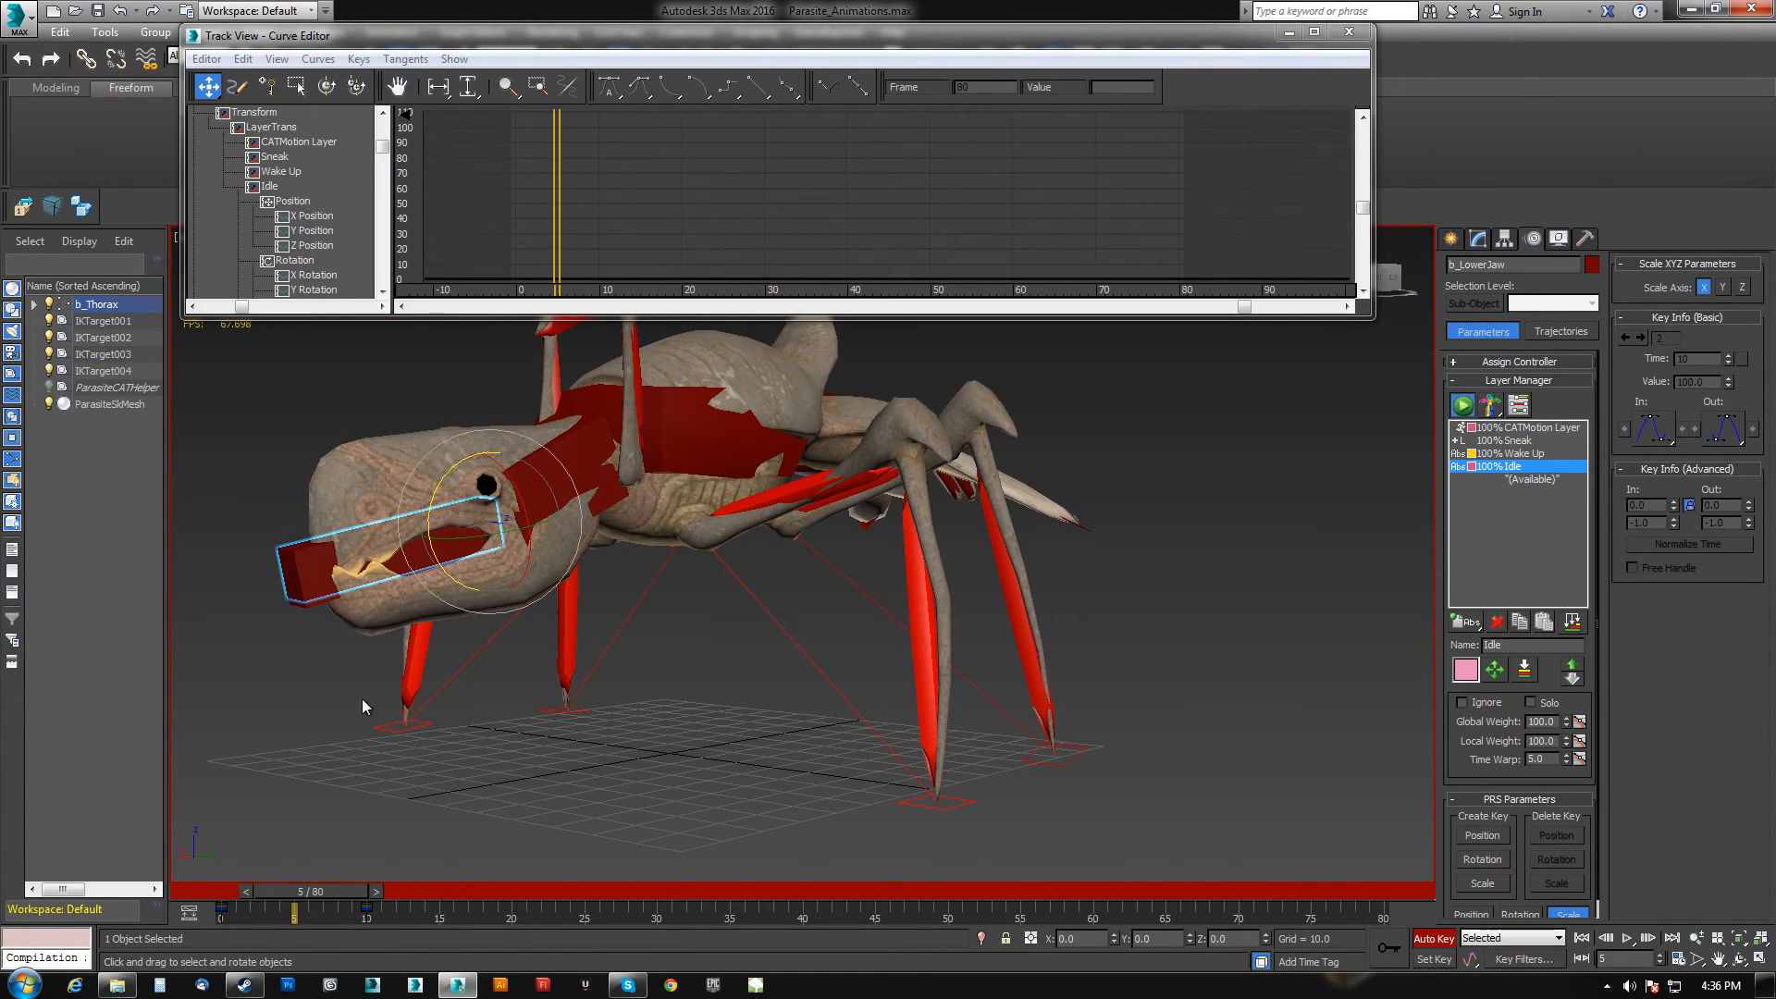
pyautogui.moveTo(430, 508); pyautogui.dragTo(425, 504)
# Show the lower jaw's tracks in the Curve Editor and set their Out-of-Range Types so the motion repeats.
pyautogui.click(1349, 31)
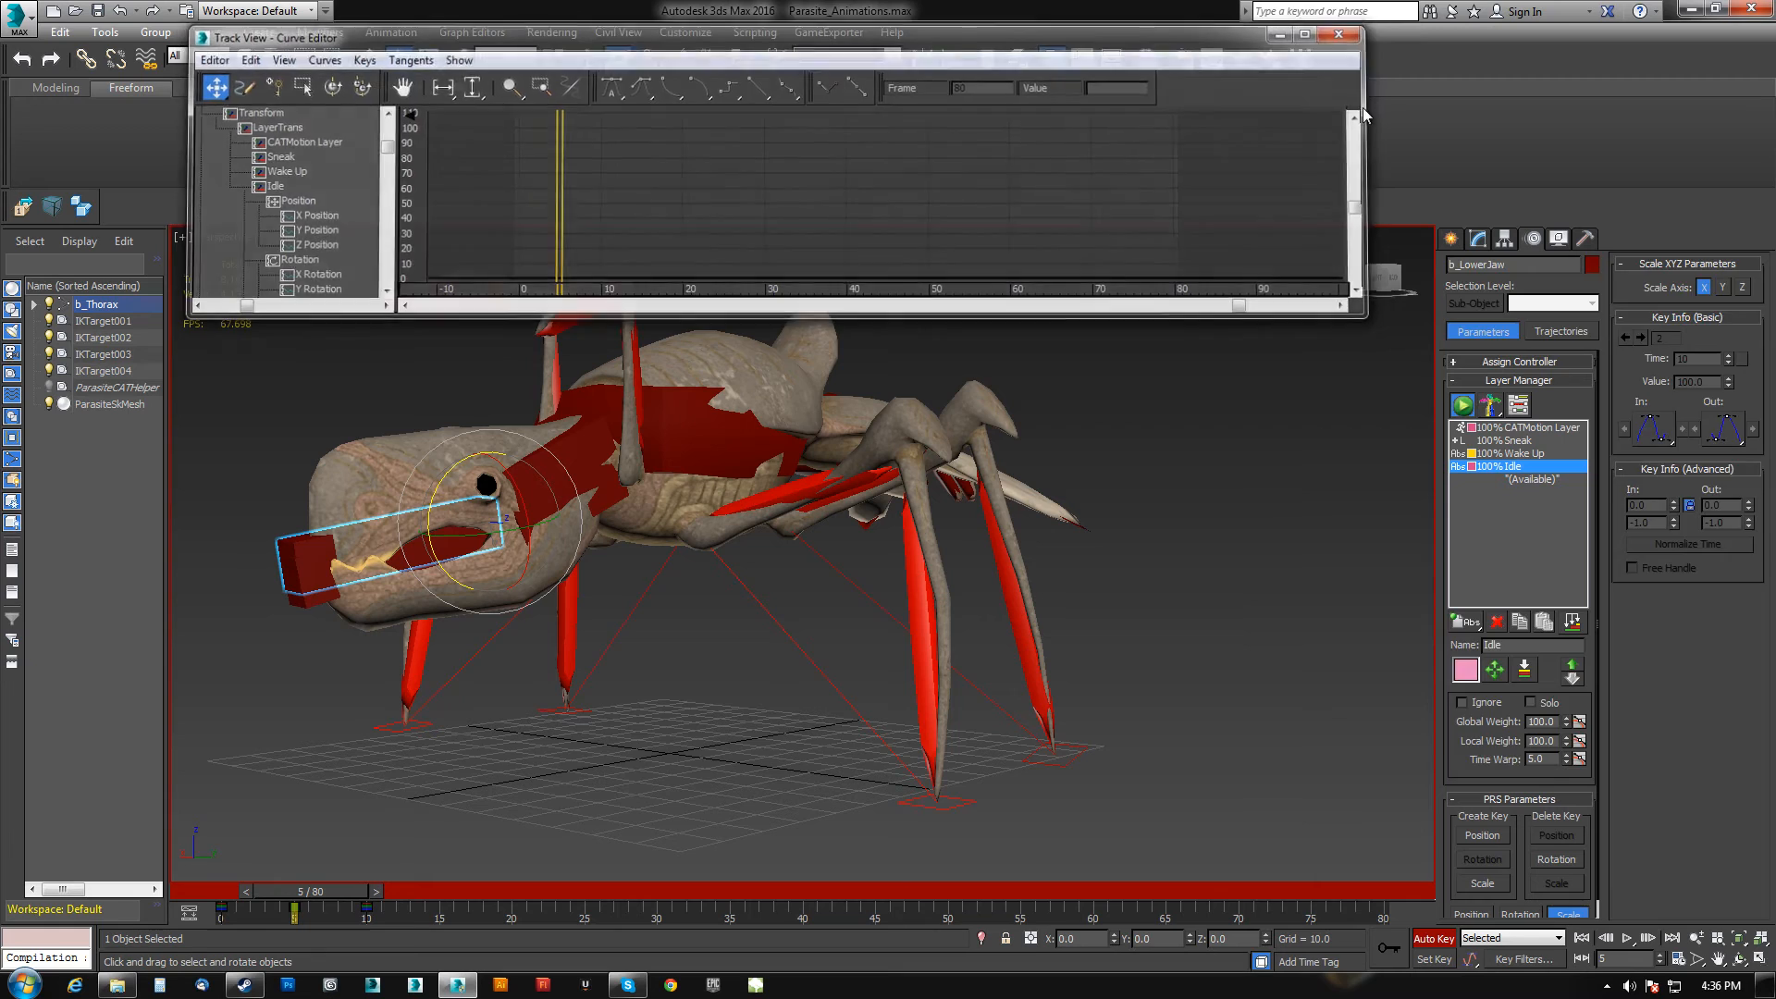
pyautogui.rightClick(1260, 433)
pyautogui.click(1328, 574)
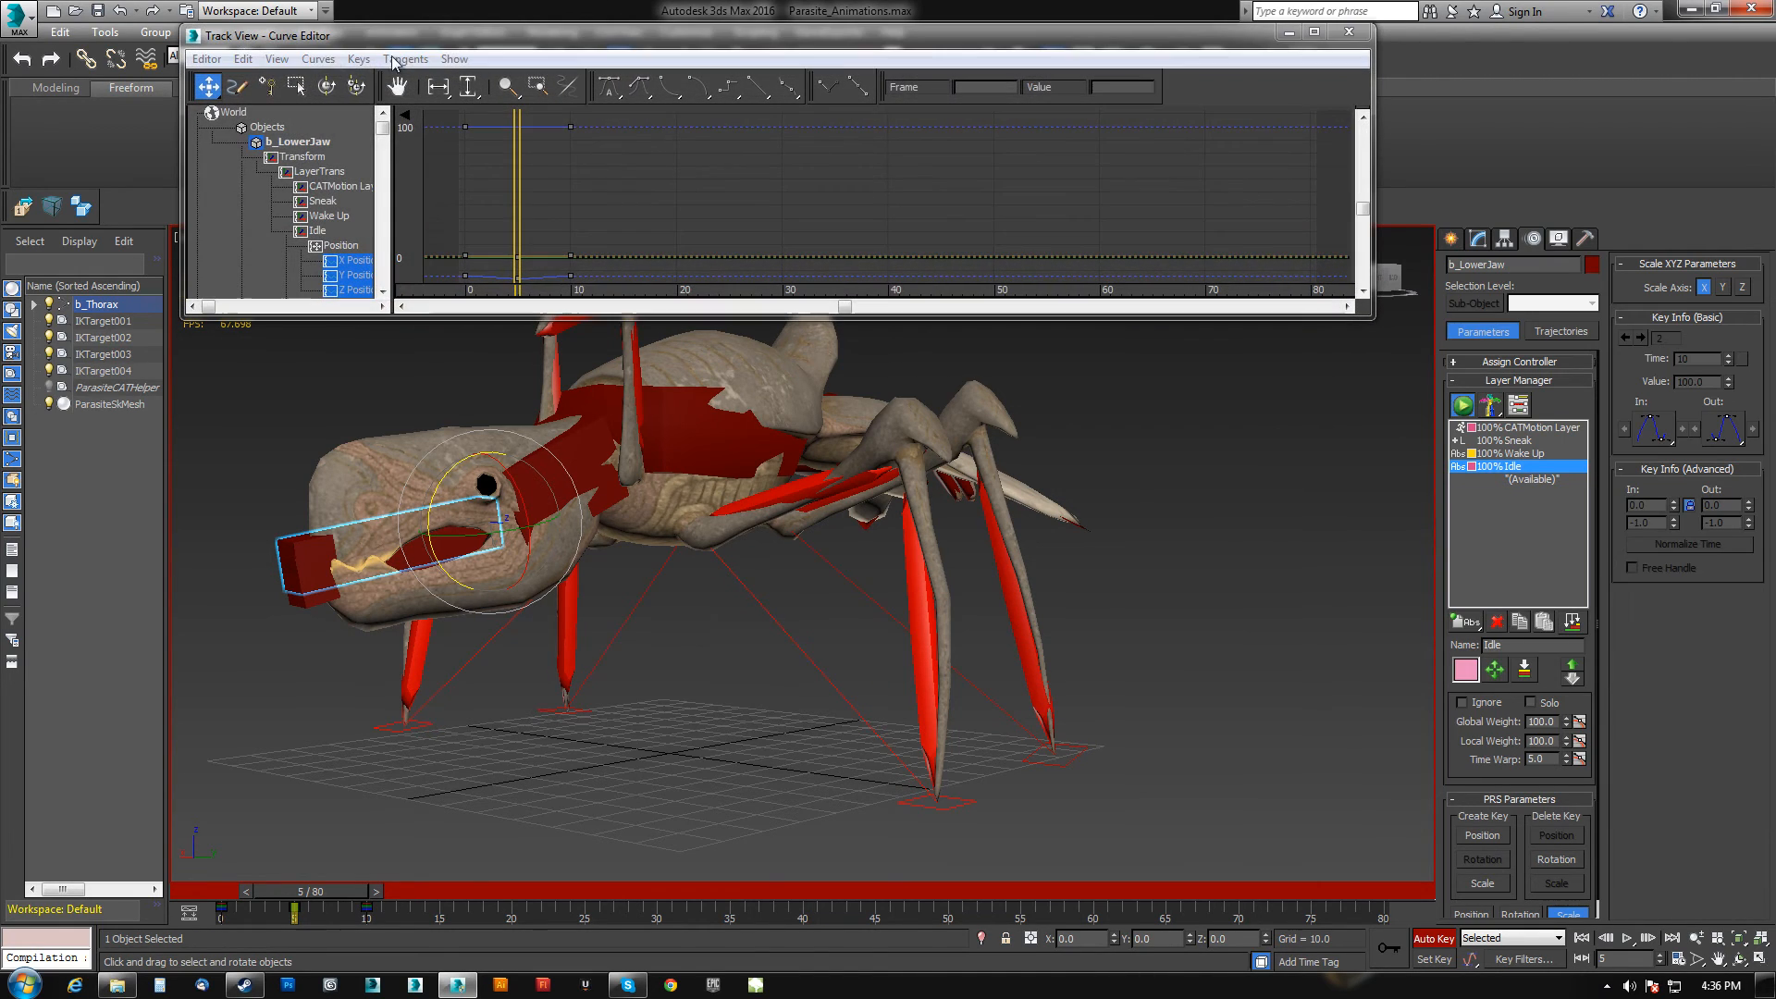
pyautogui.click(277, 58)
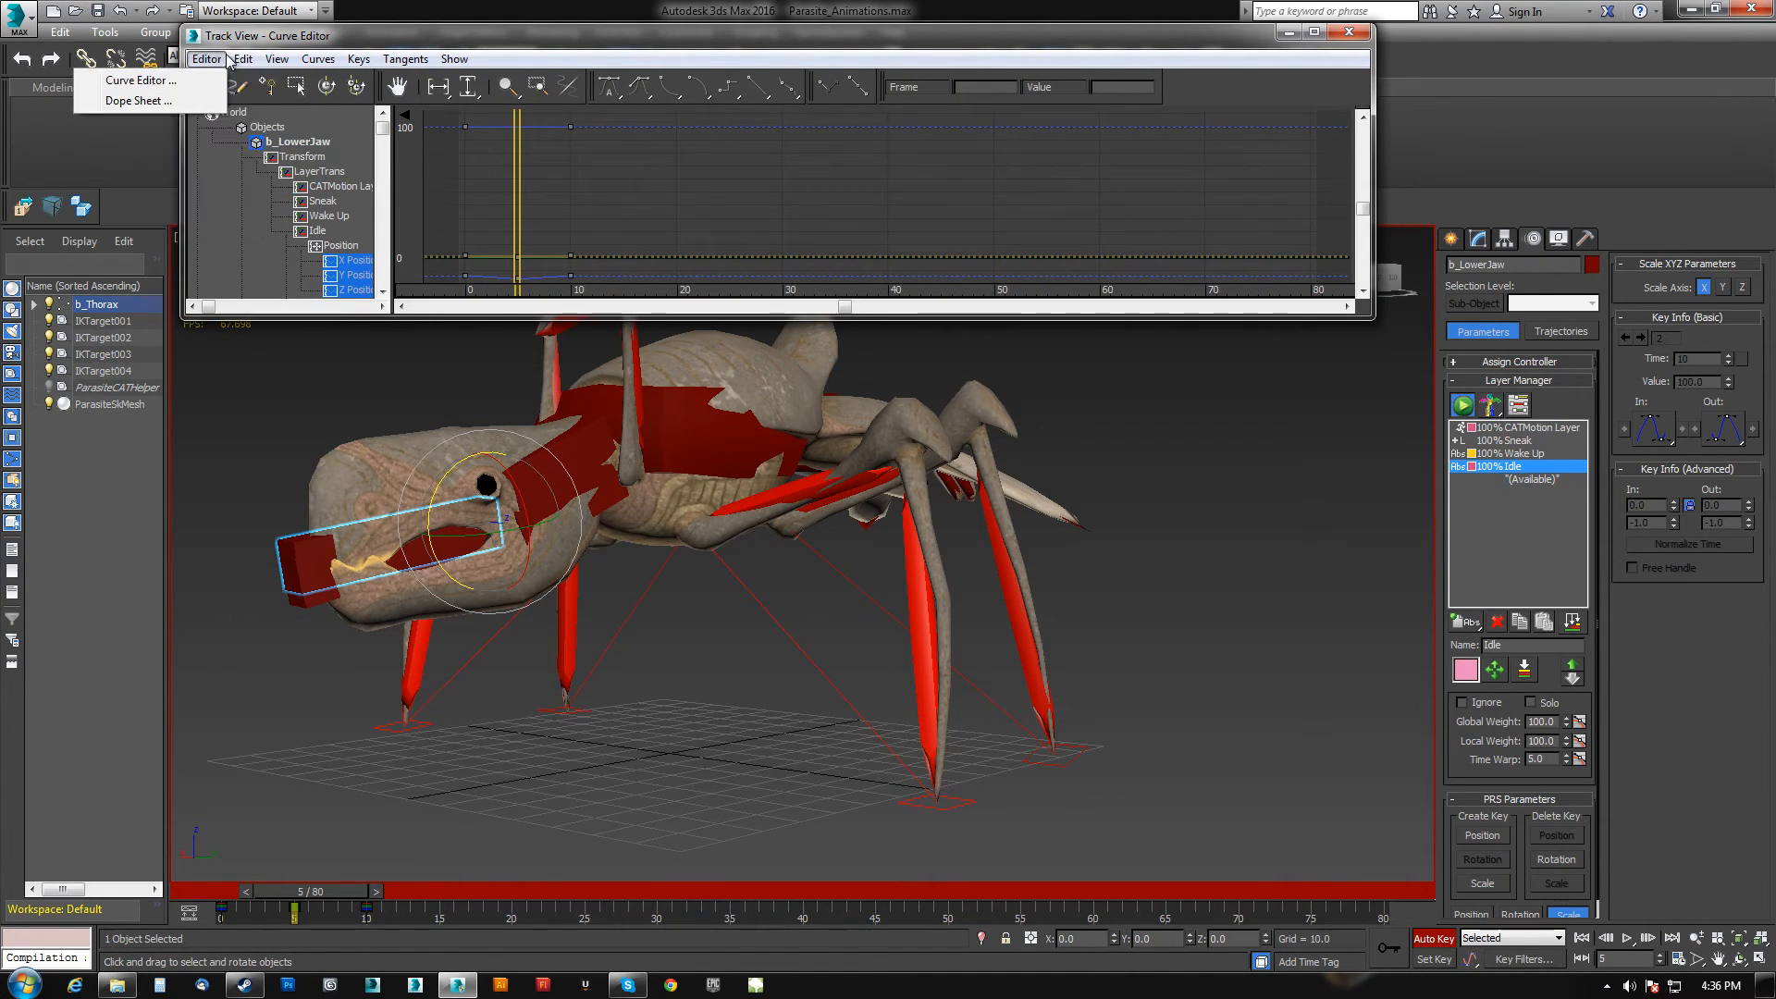
pyautogui.moveTo(242, 59)
pyautogui.moveTo(185, 162)
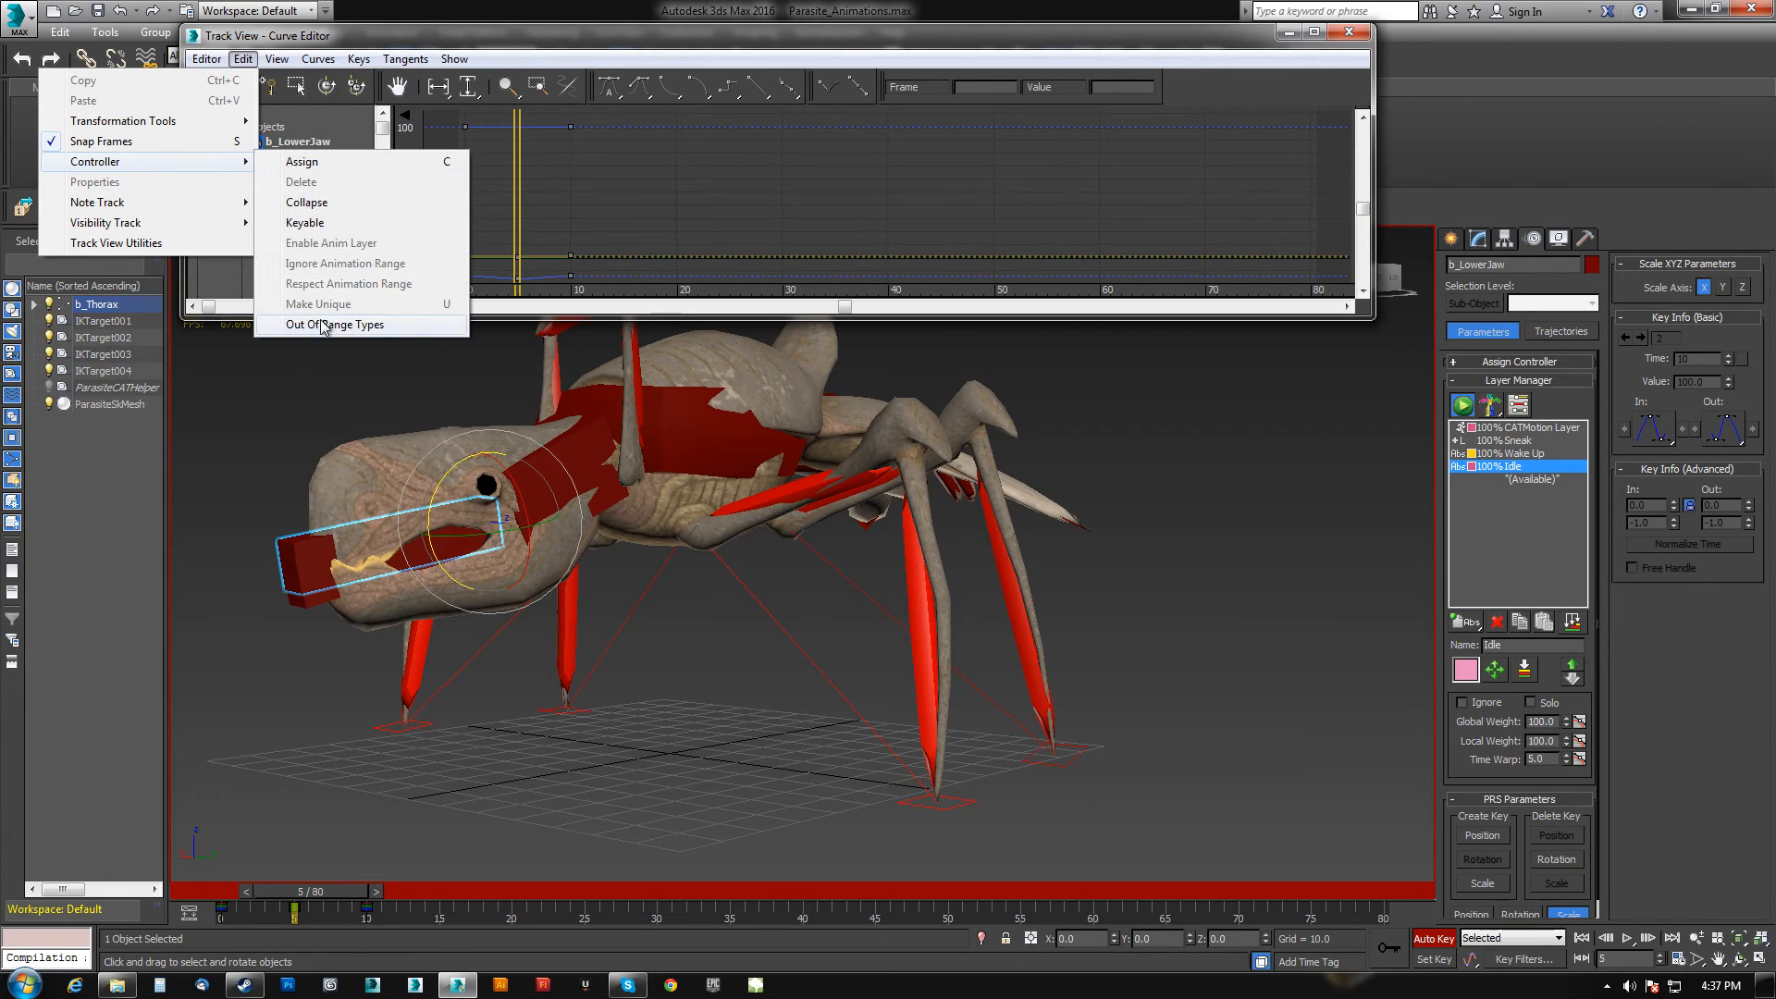
pyautogui.click(323, 325)
pyautogui.click(477, 120)
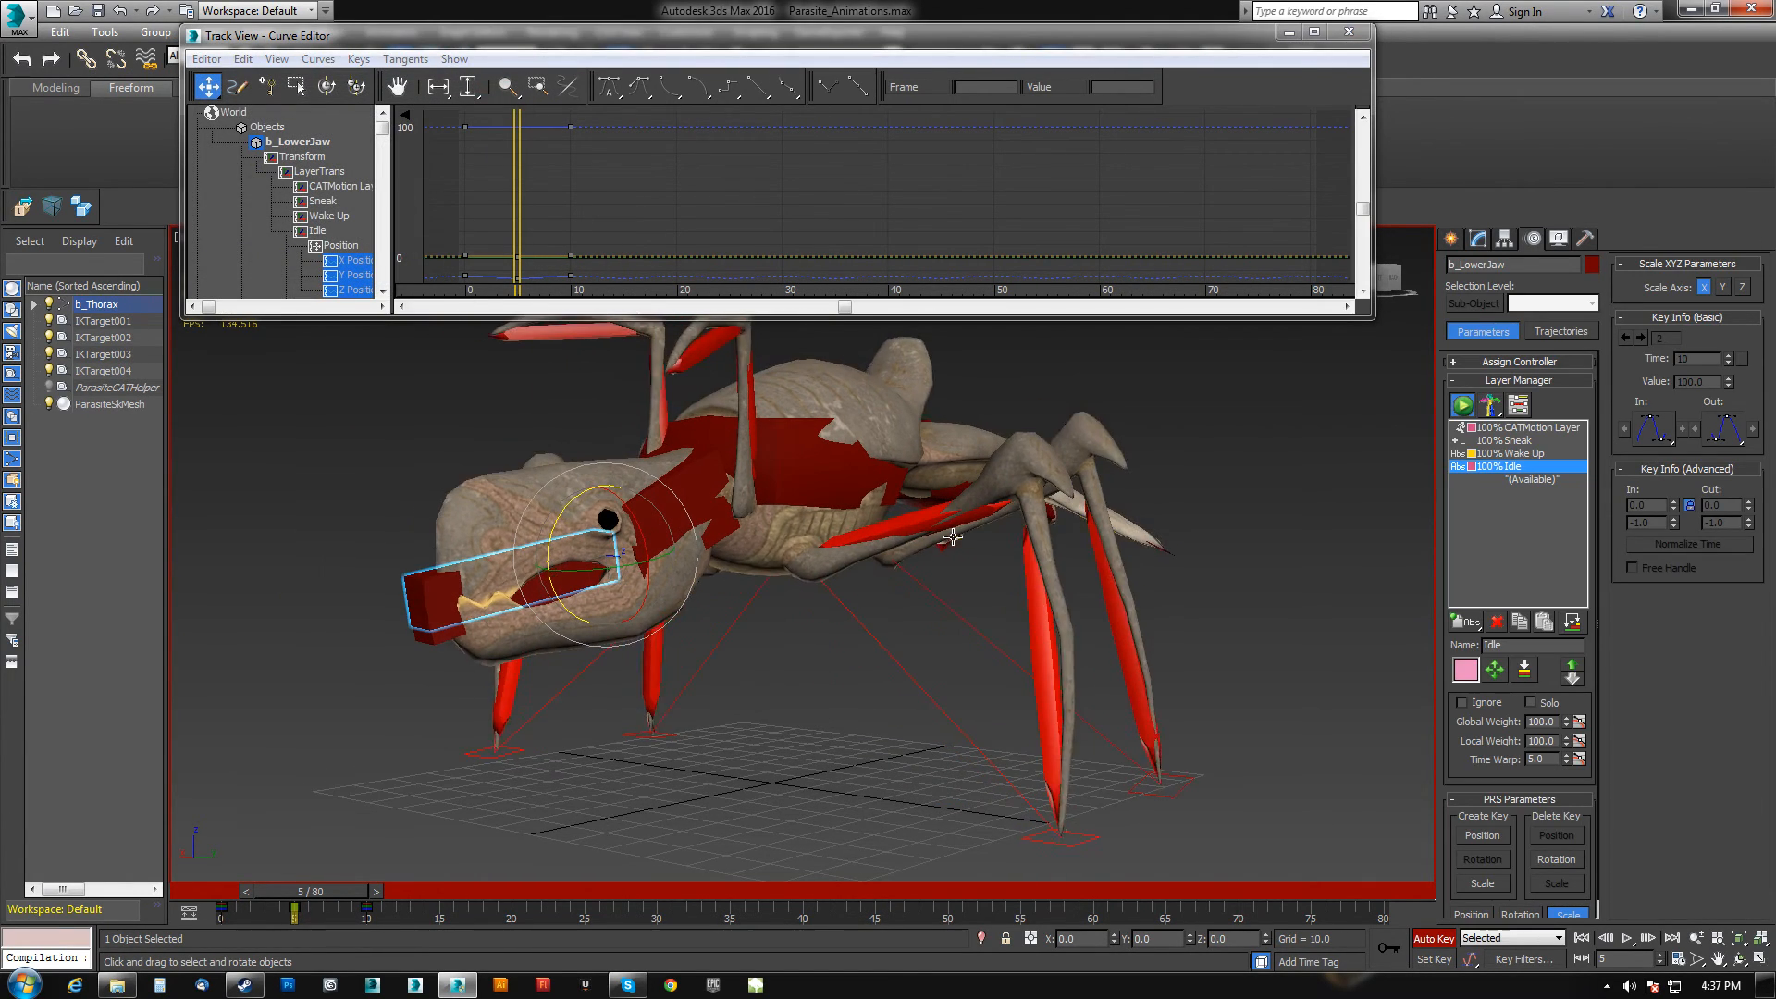
# Play the animation and orbit around the creature to review the jaw and body motion.
pyautogui.click(1626, 941)
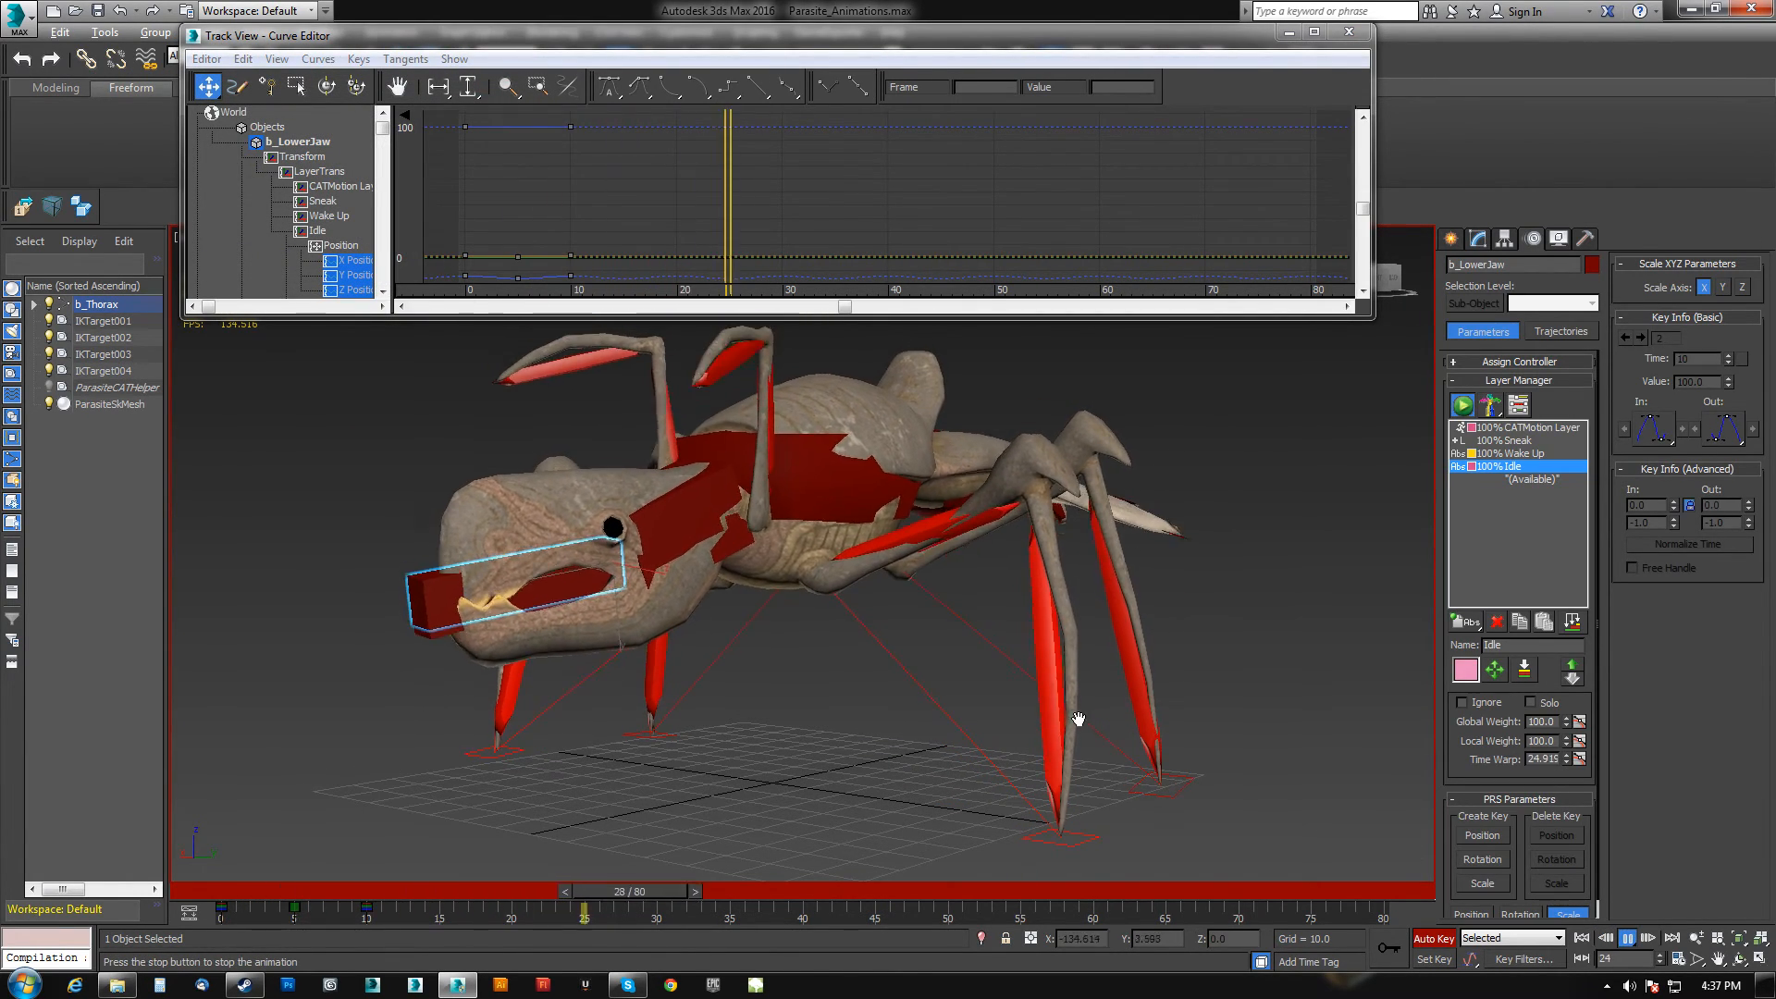
pyautogui.keyDown('alt'); pyautogui.moveTo(1073, 721); pyautogui.dragTo(977, 707, button='middle'); pyautogui.keyUp('alt')
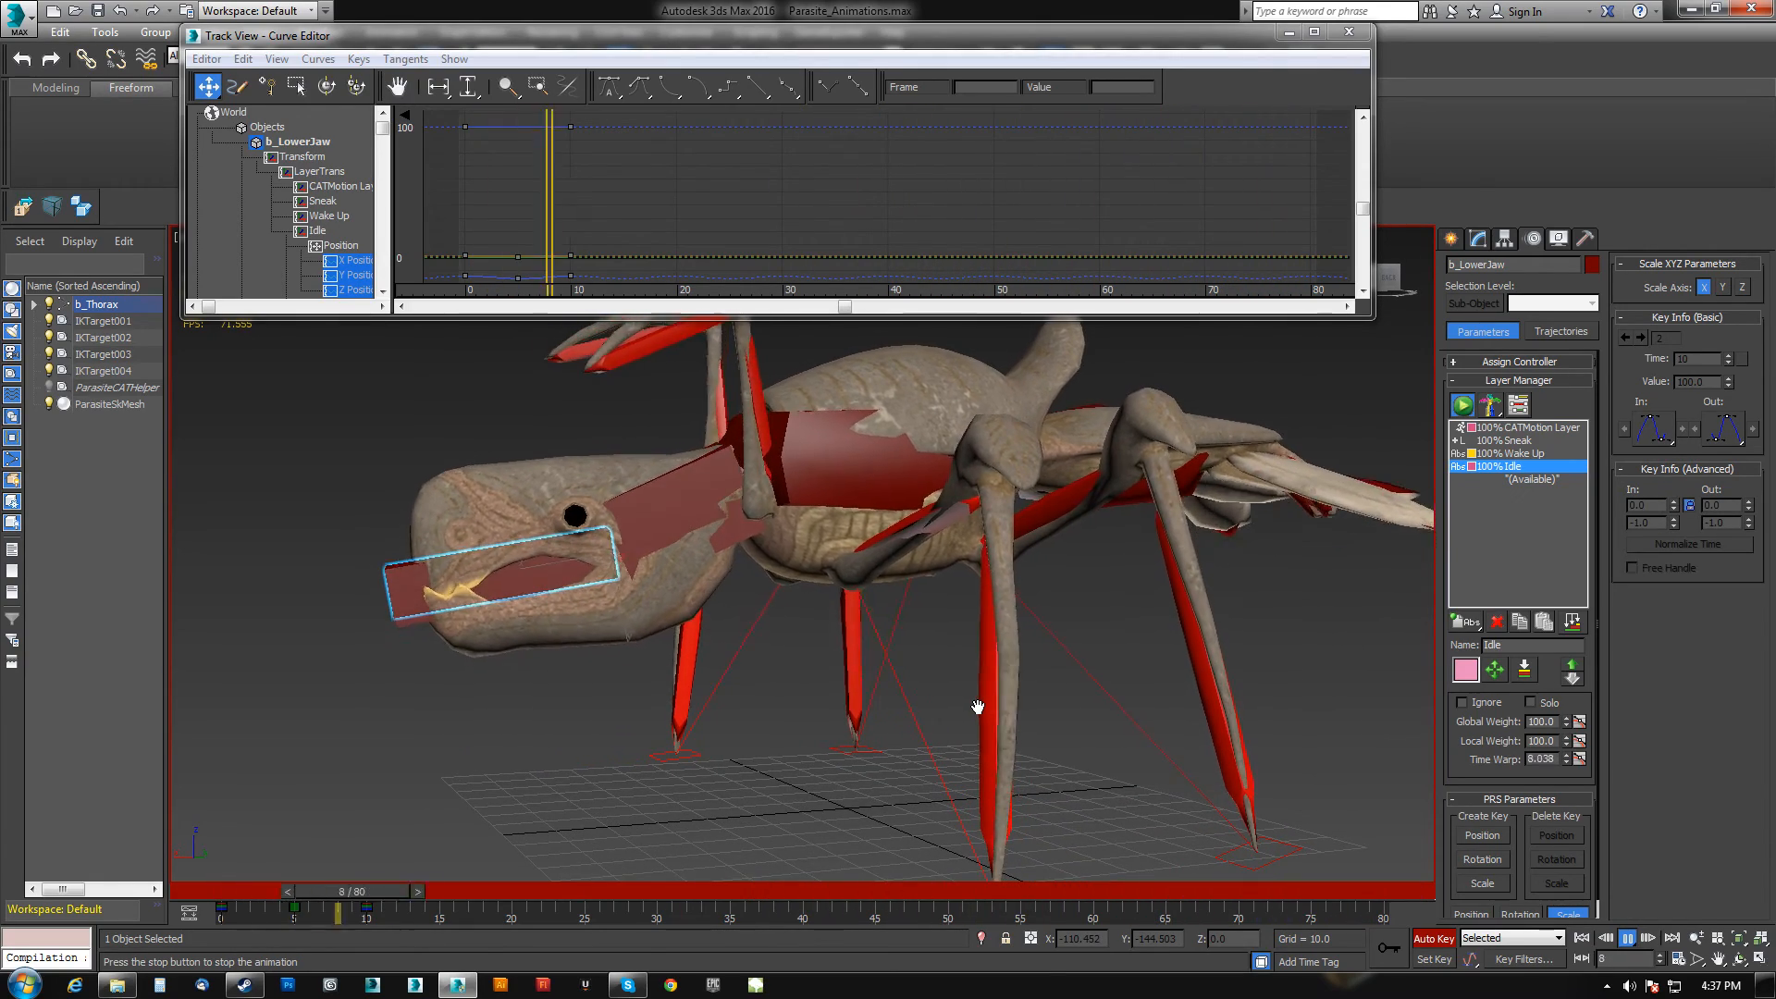
pyautogui.keyDown('alt'); pyautogui.moveTo(977, 707); pyautogui.dragTo(814, 730, button='middle'); pyautogui.keyUp('alt')
pyautogui.scroll(-3, 924, 730)
pyautogui.moveTo(924, 729)
pyautogui.keyDown('alt'); pyautogui.mouseDown(button='middle')
pyautogui.moveTo(856, 713)
pyautogui.moveTo(952, 718)
pyautogui.mouseUp(button='middle'); pyautogui.keyUp('alt')
pyautogui.scroll(-2, 893, 719)
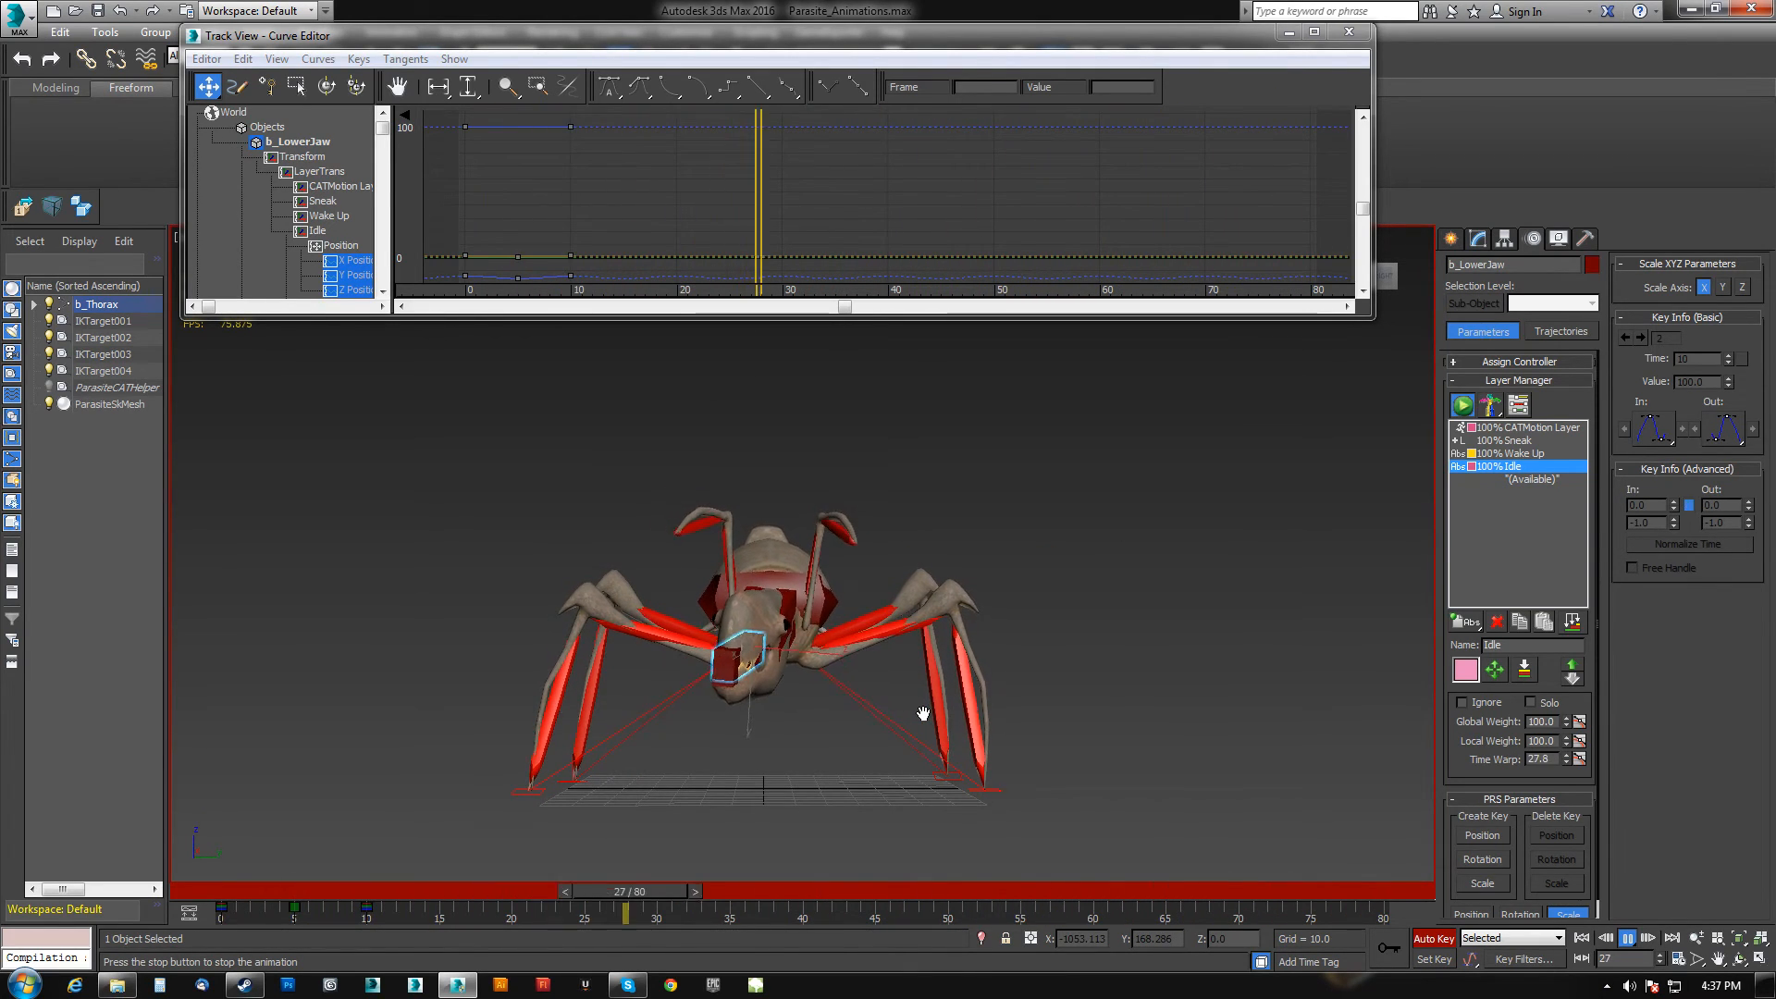
pyautogui.keyDown('alt'); pyautogui.moveTo(979, 713); pyautogui.dragTo(820, 726, button='middle'); pyautogui.keyUp('alt')
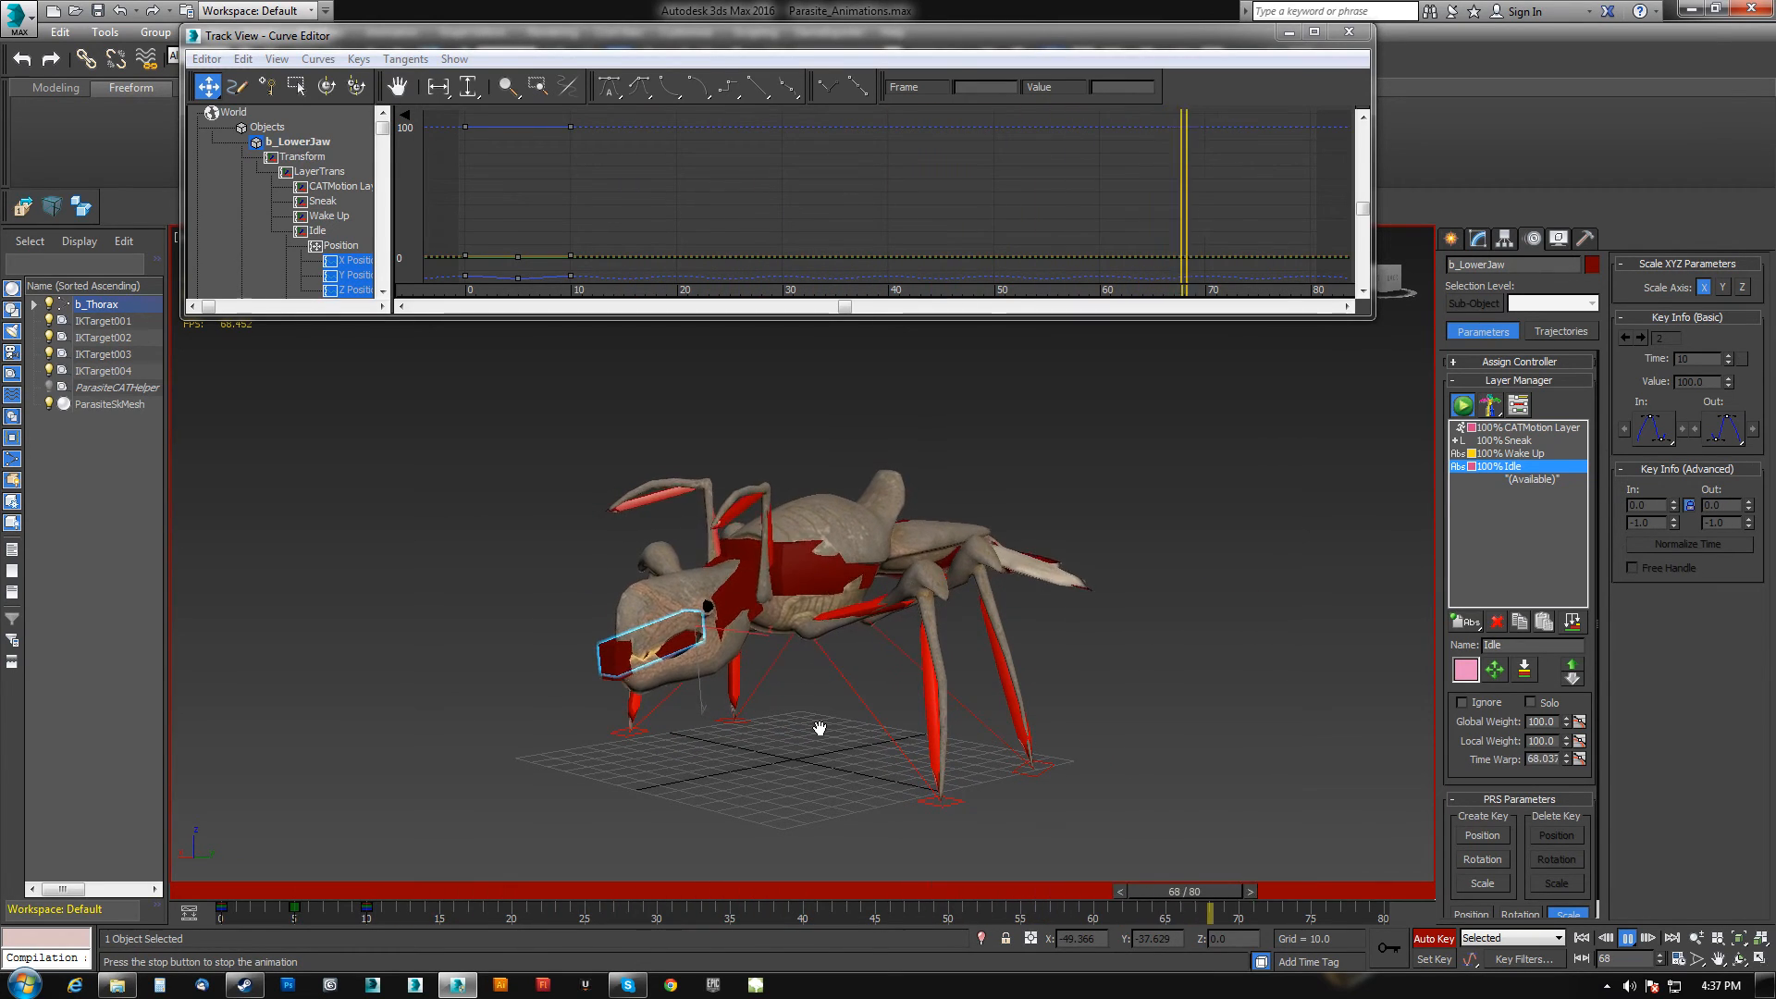
pyautogui.press('e')
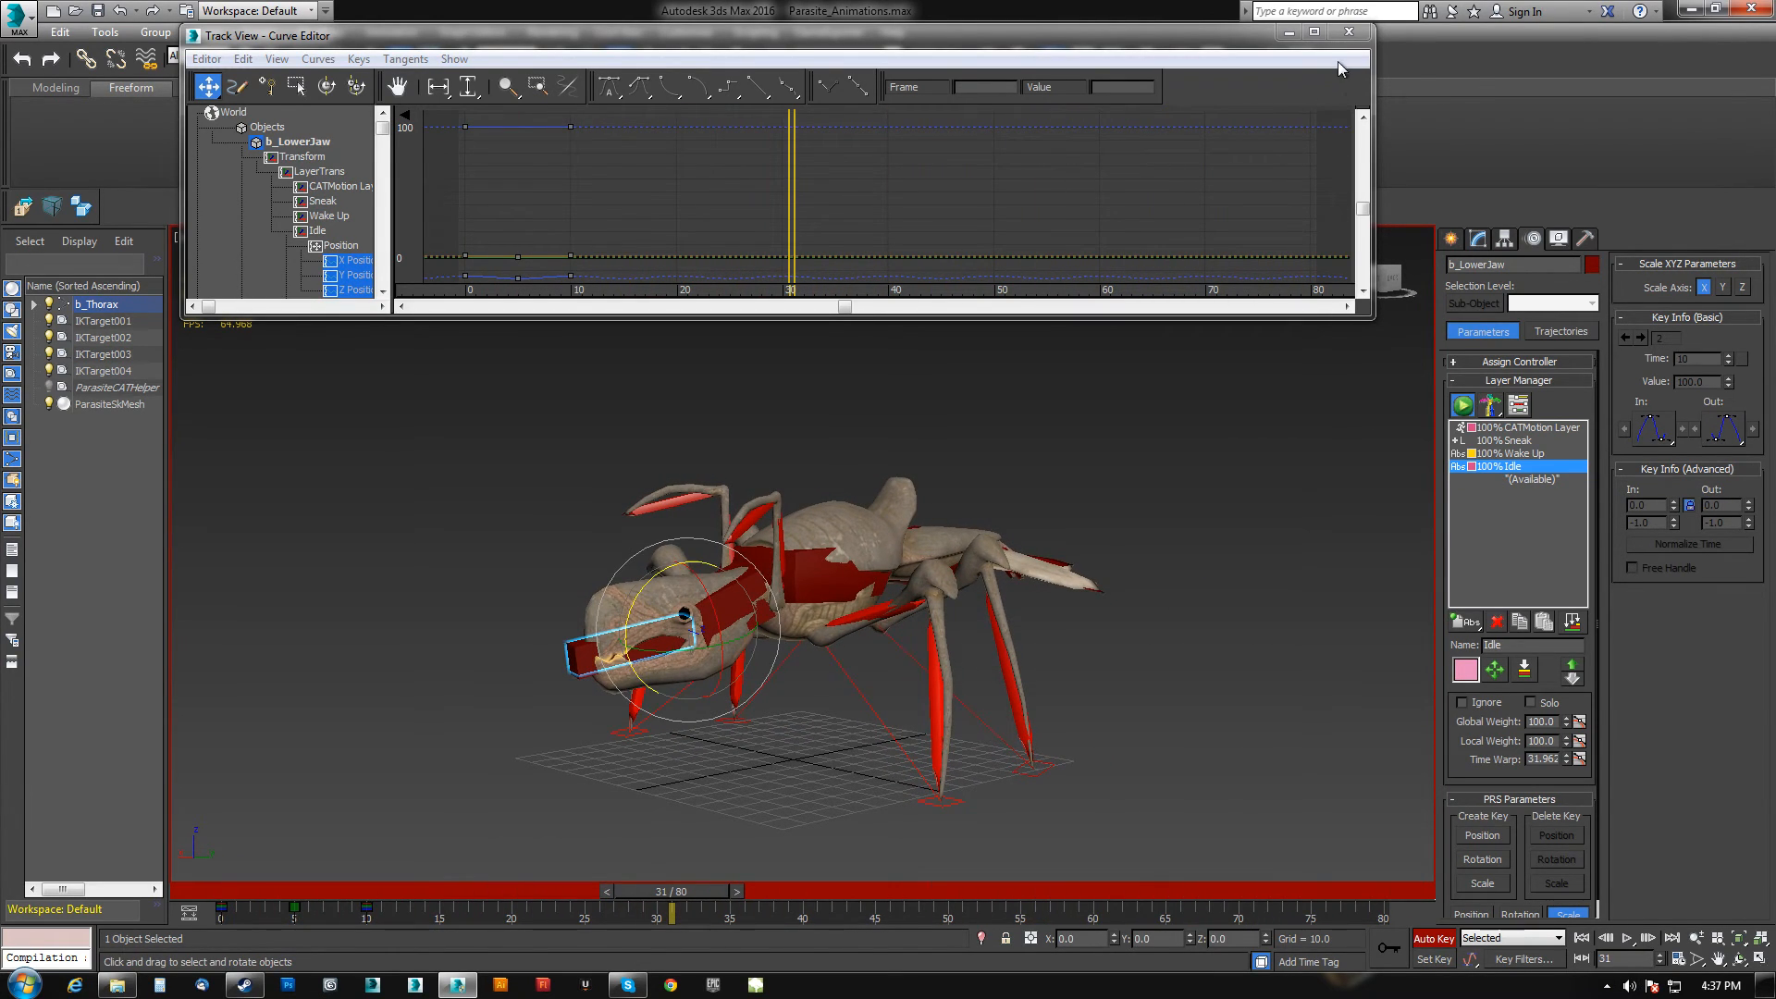
# Export the scene as the FBX file Anim_Parasite_Idle into the Parasite_AnimsFBX folder.
pyautogui.click(1349, 31)
pyautogui.click(815, 573)
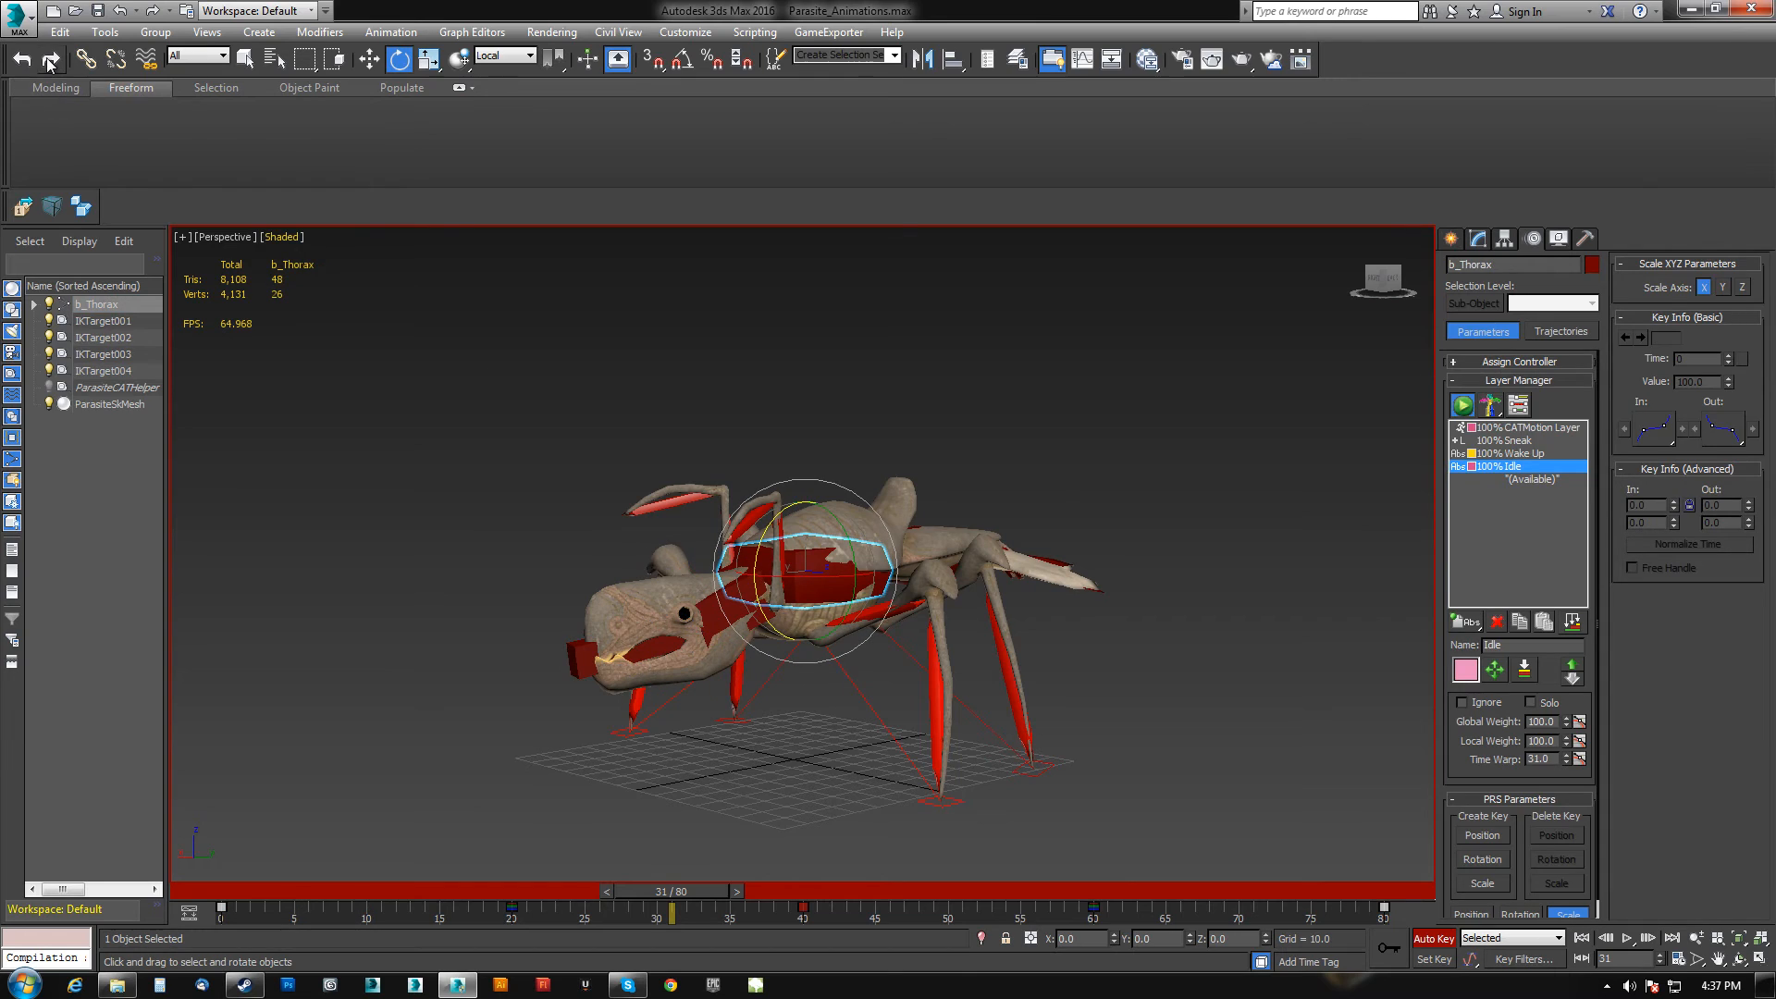
pyautogui.click(24, 208)
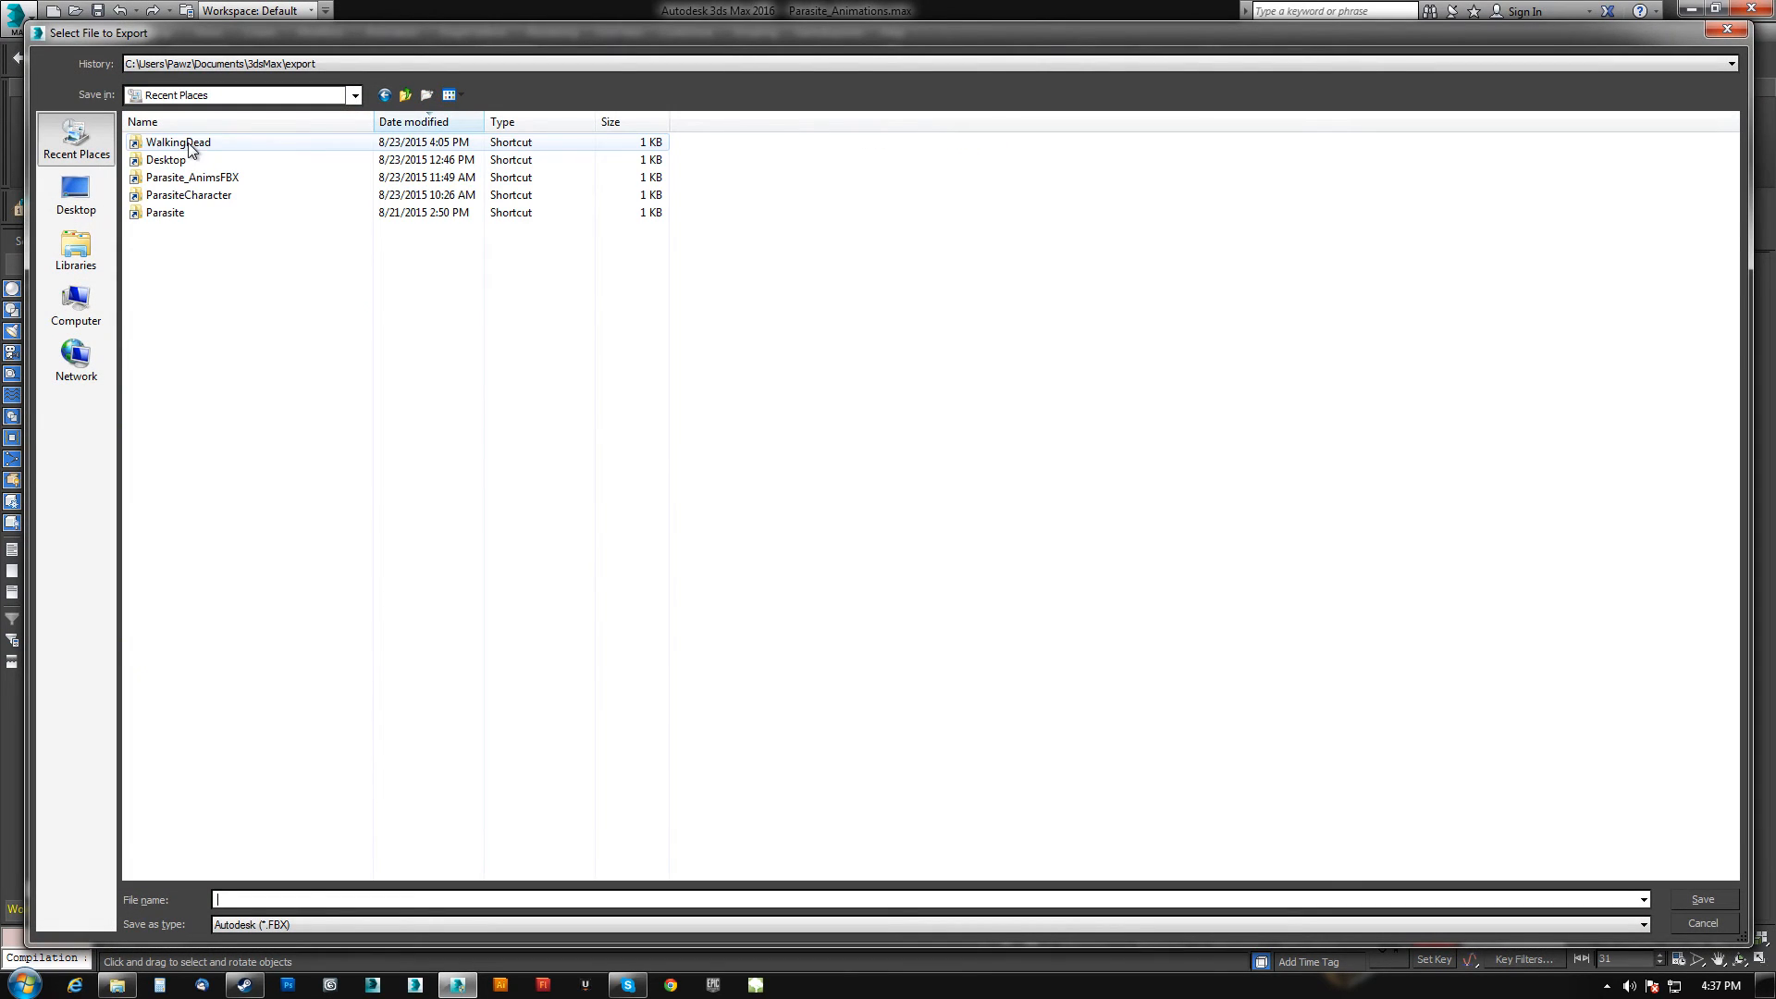
pyautogui.doubleClick(185, 177)
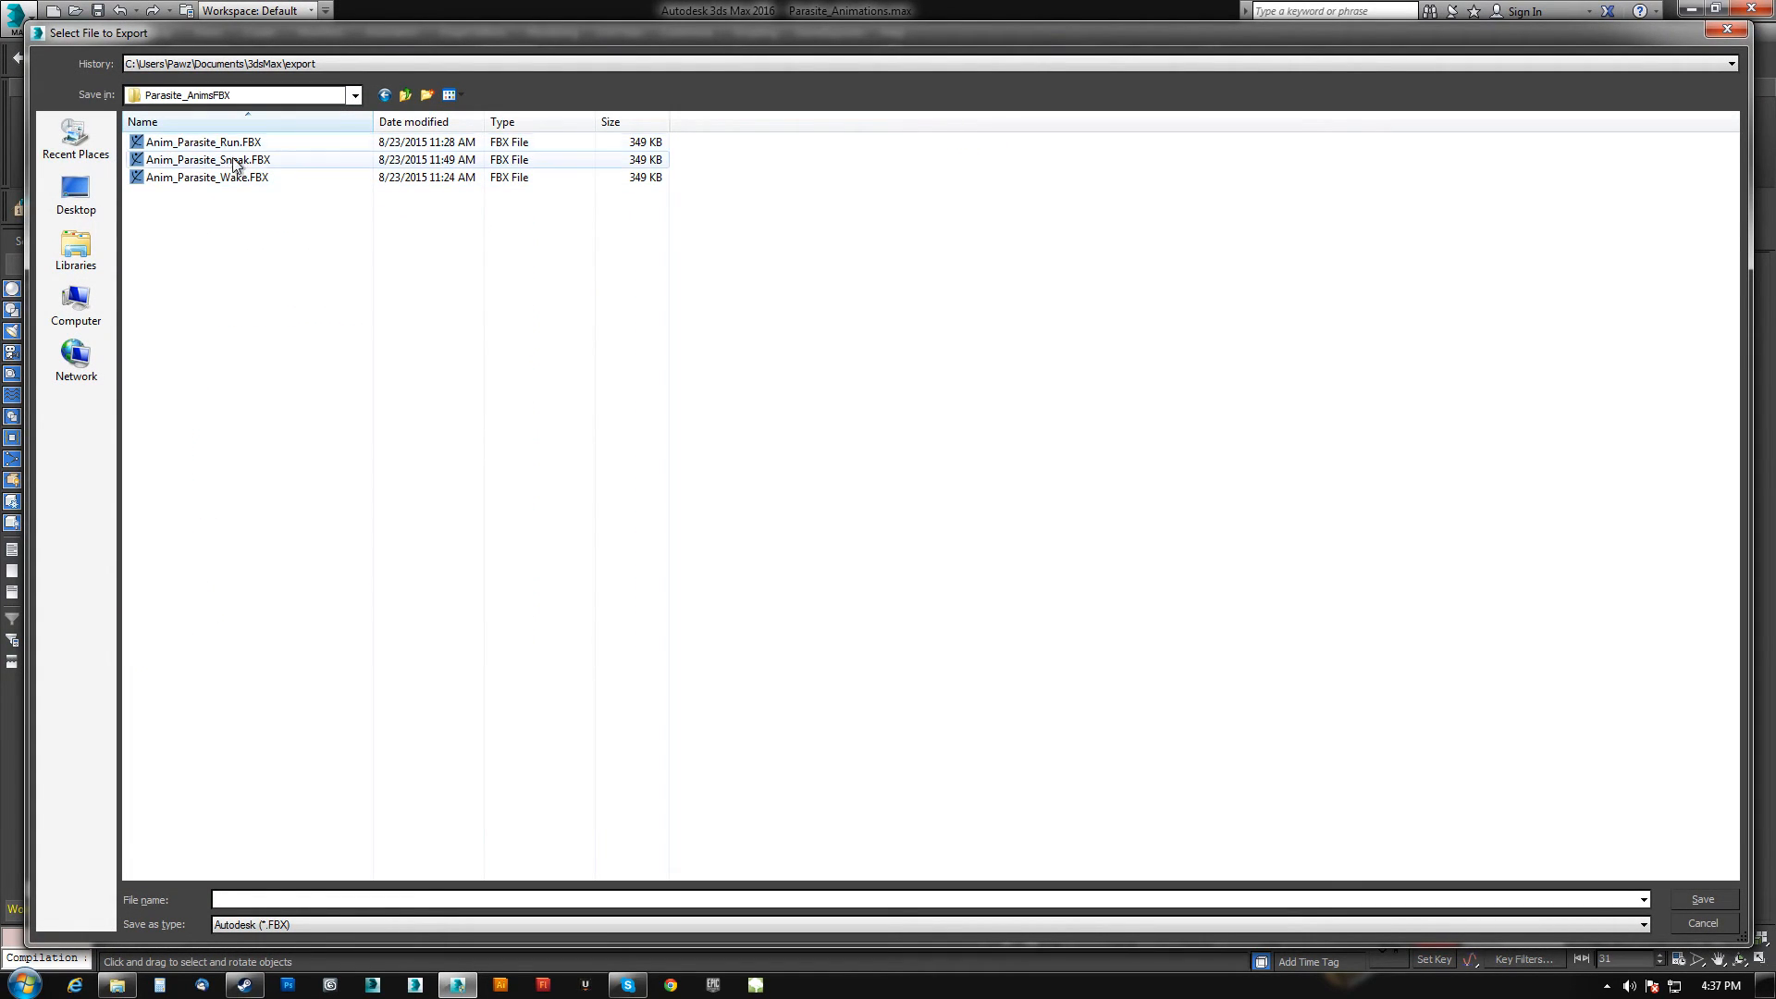
pyautogui.click(222, 143)
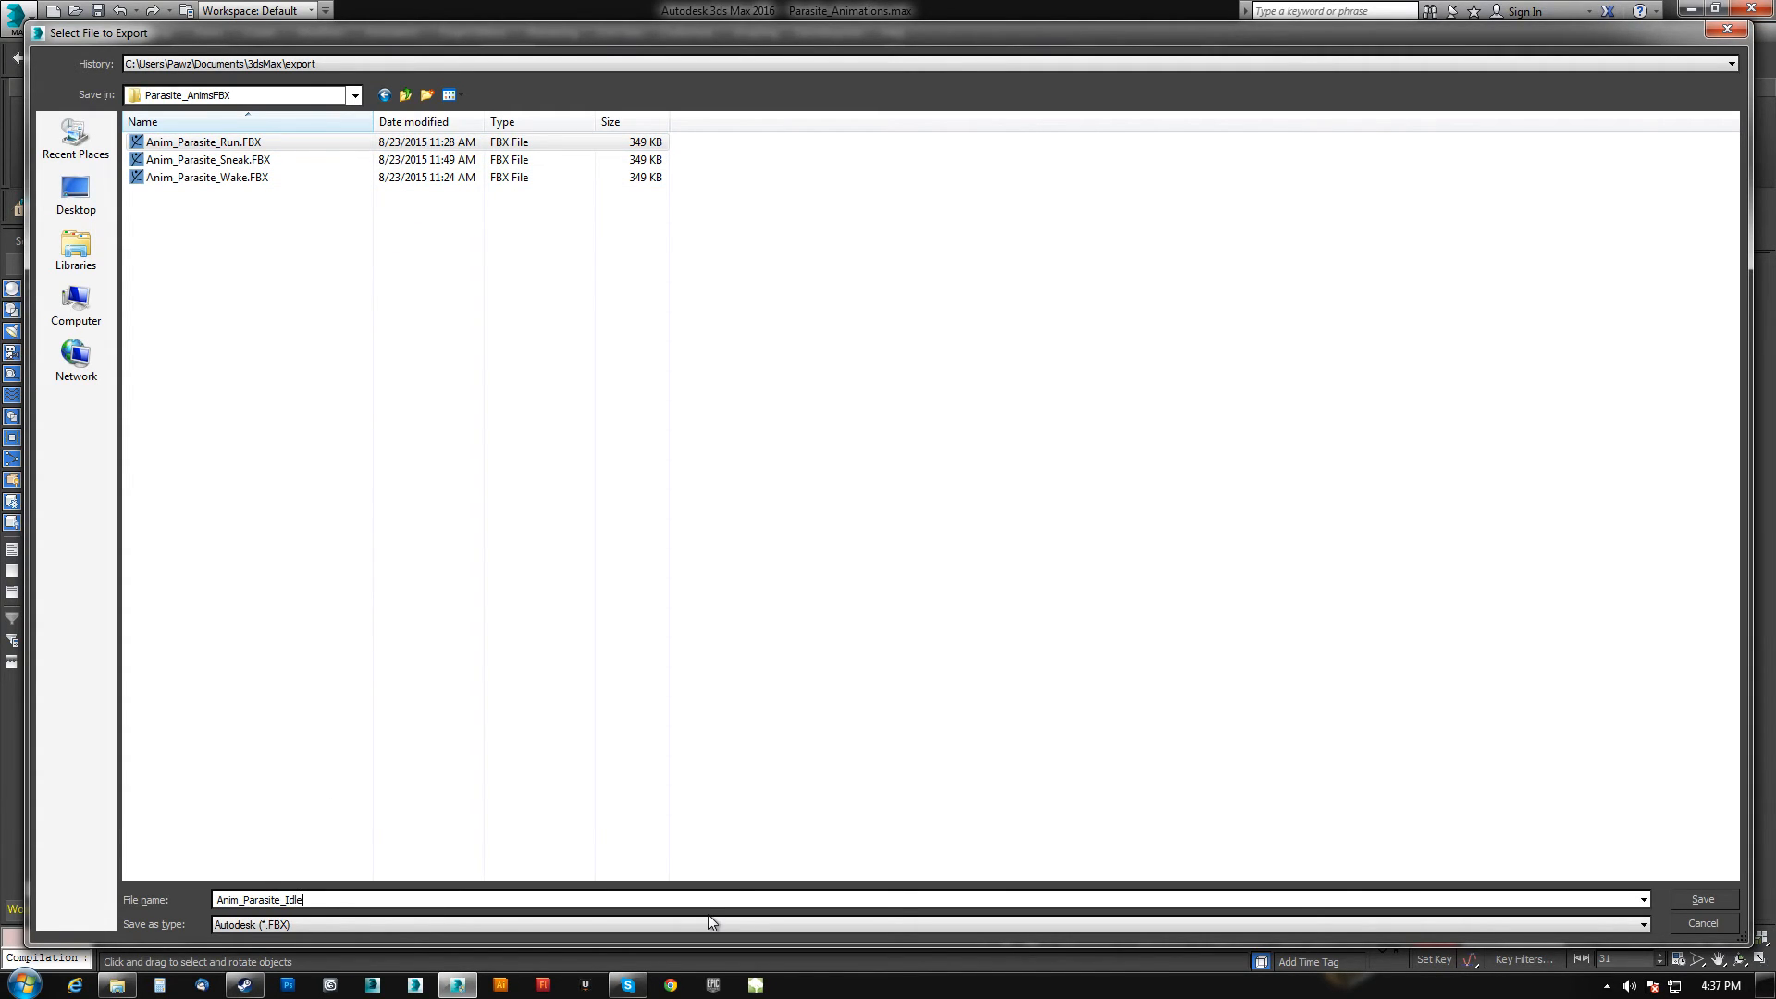
pyautogui.press('Return')
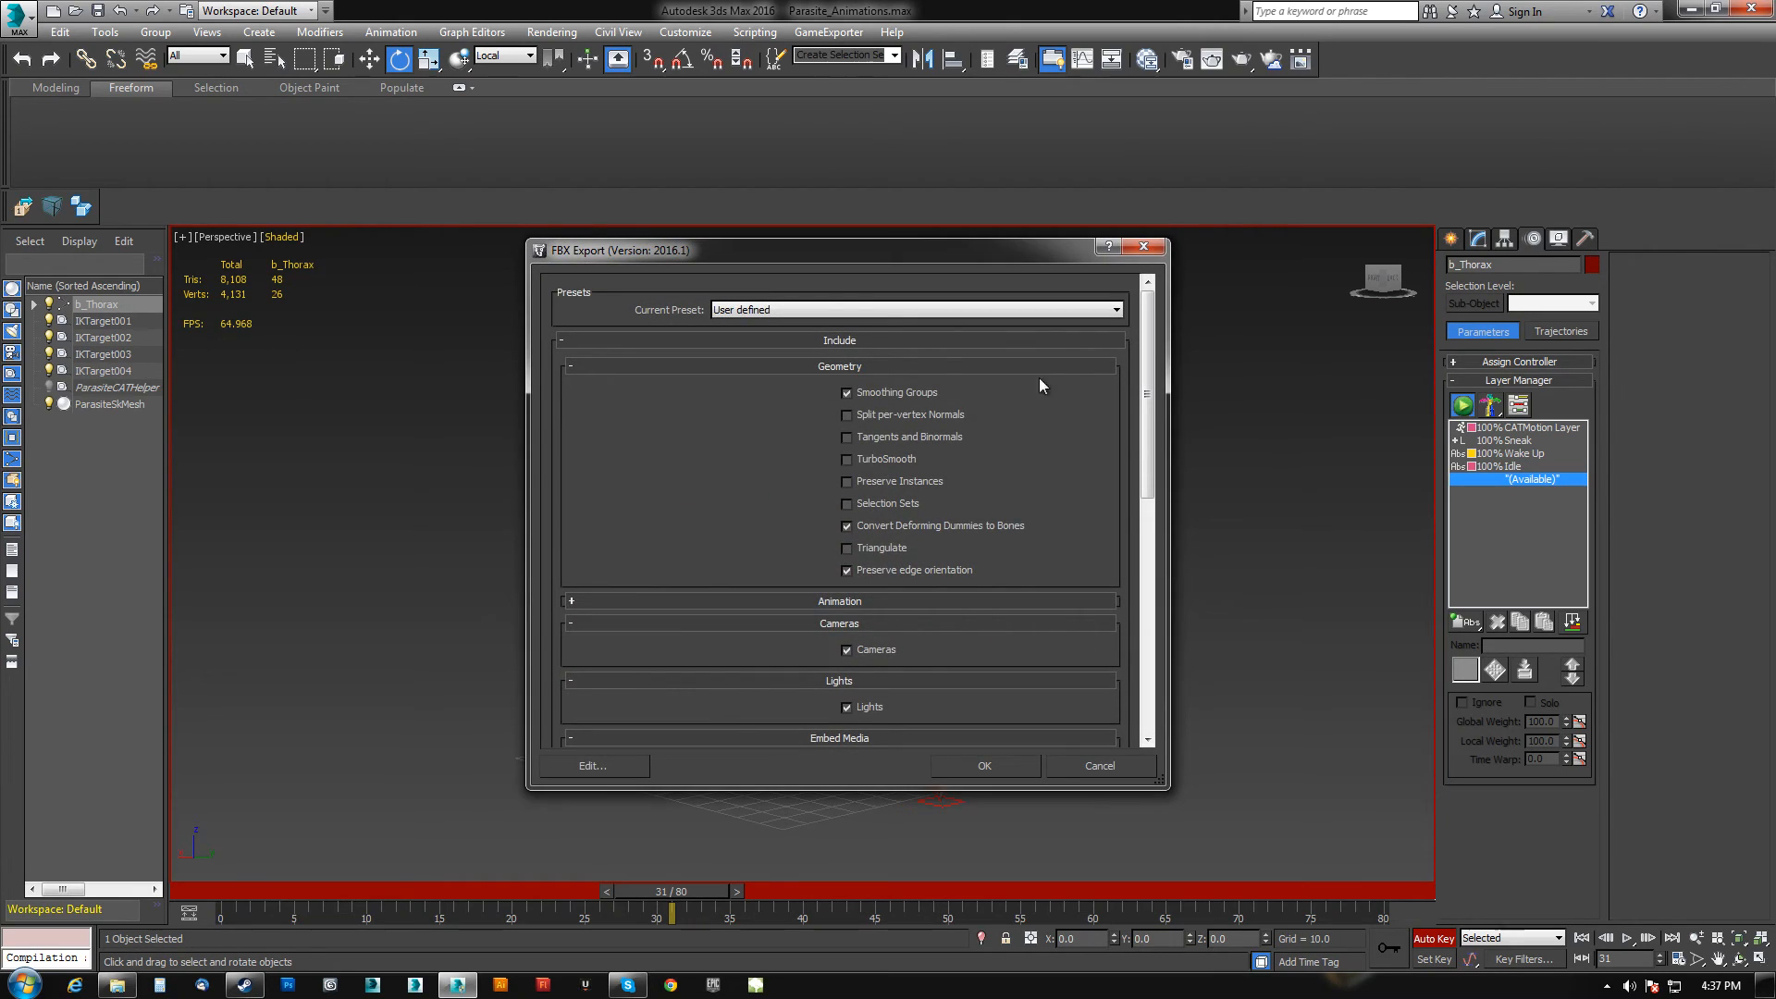
pyautogui.click(1017, 771)
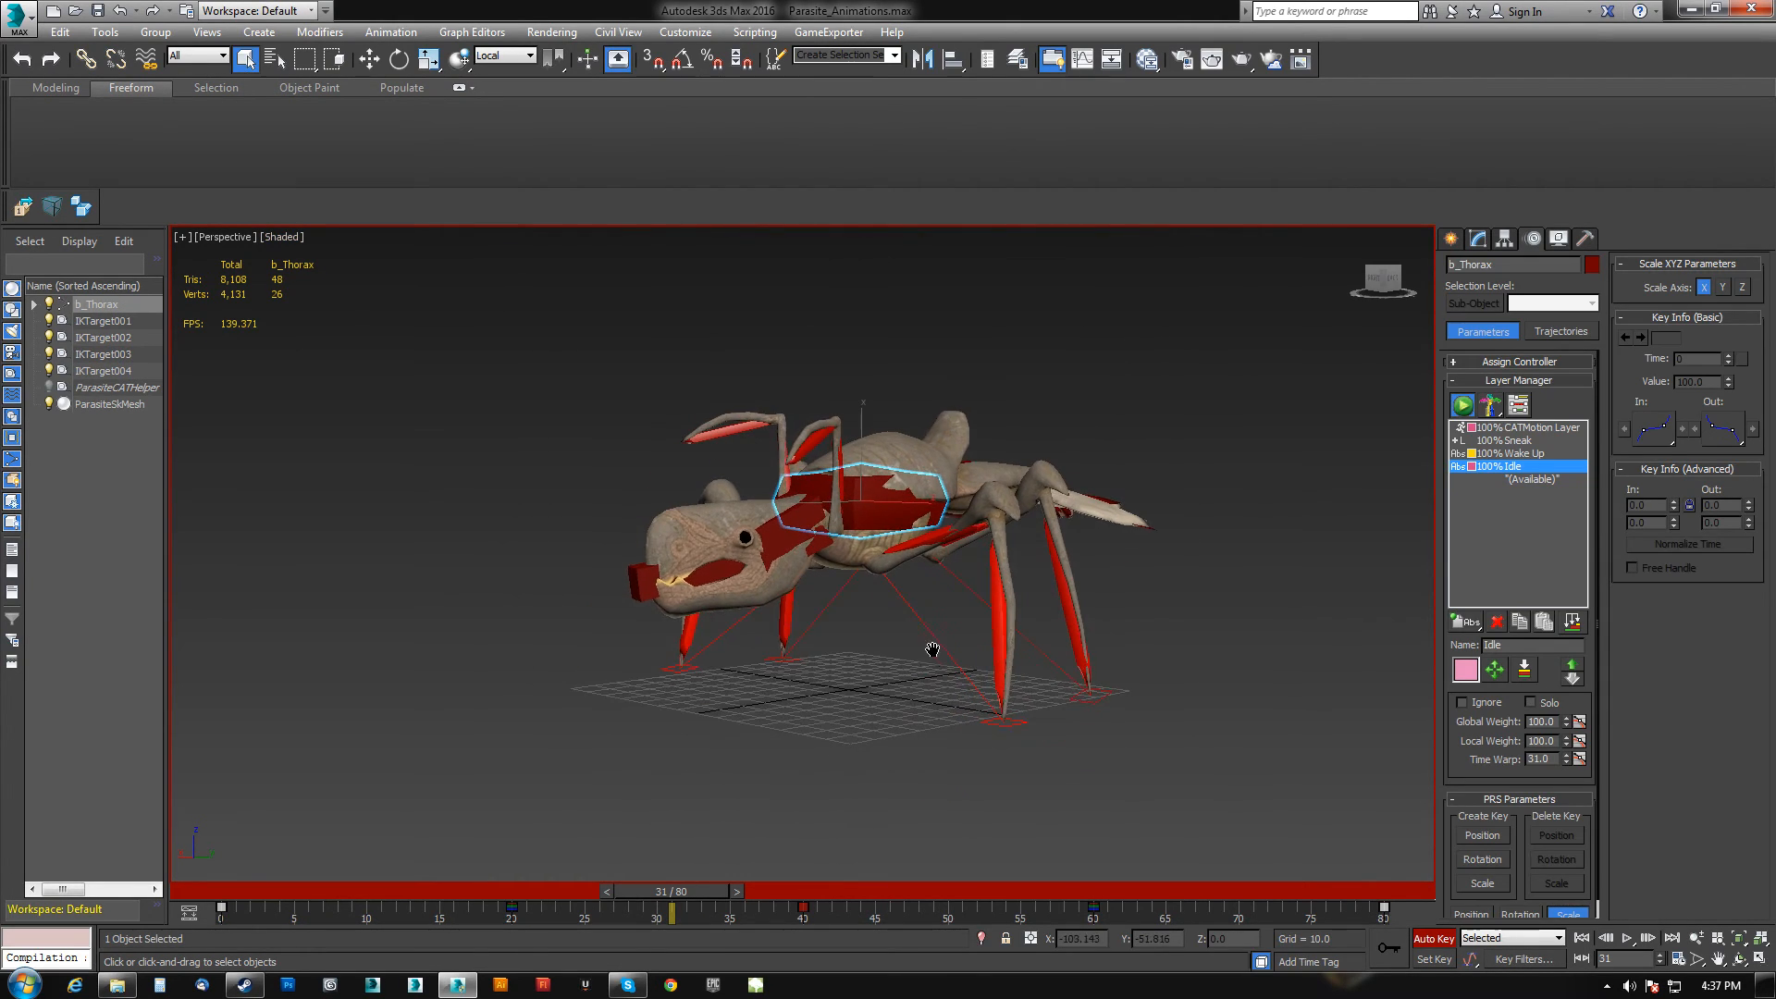
# Add a new animation layer named Jump.
pyautogui.moveTo(711, 890); pyautogui.dragTo(831, 932)
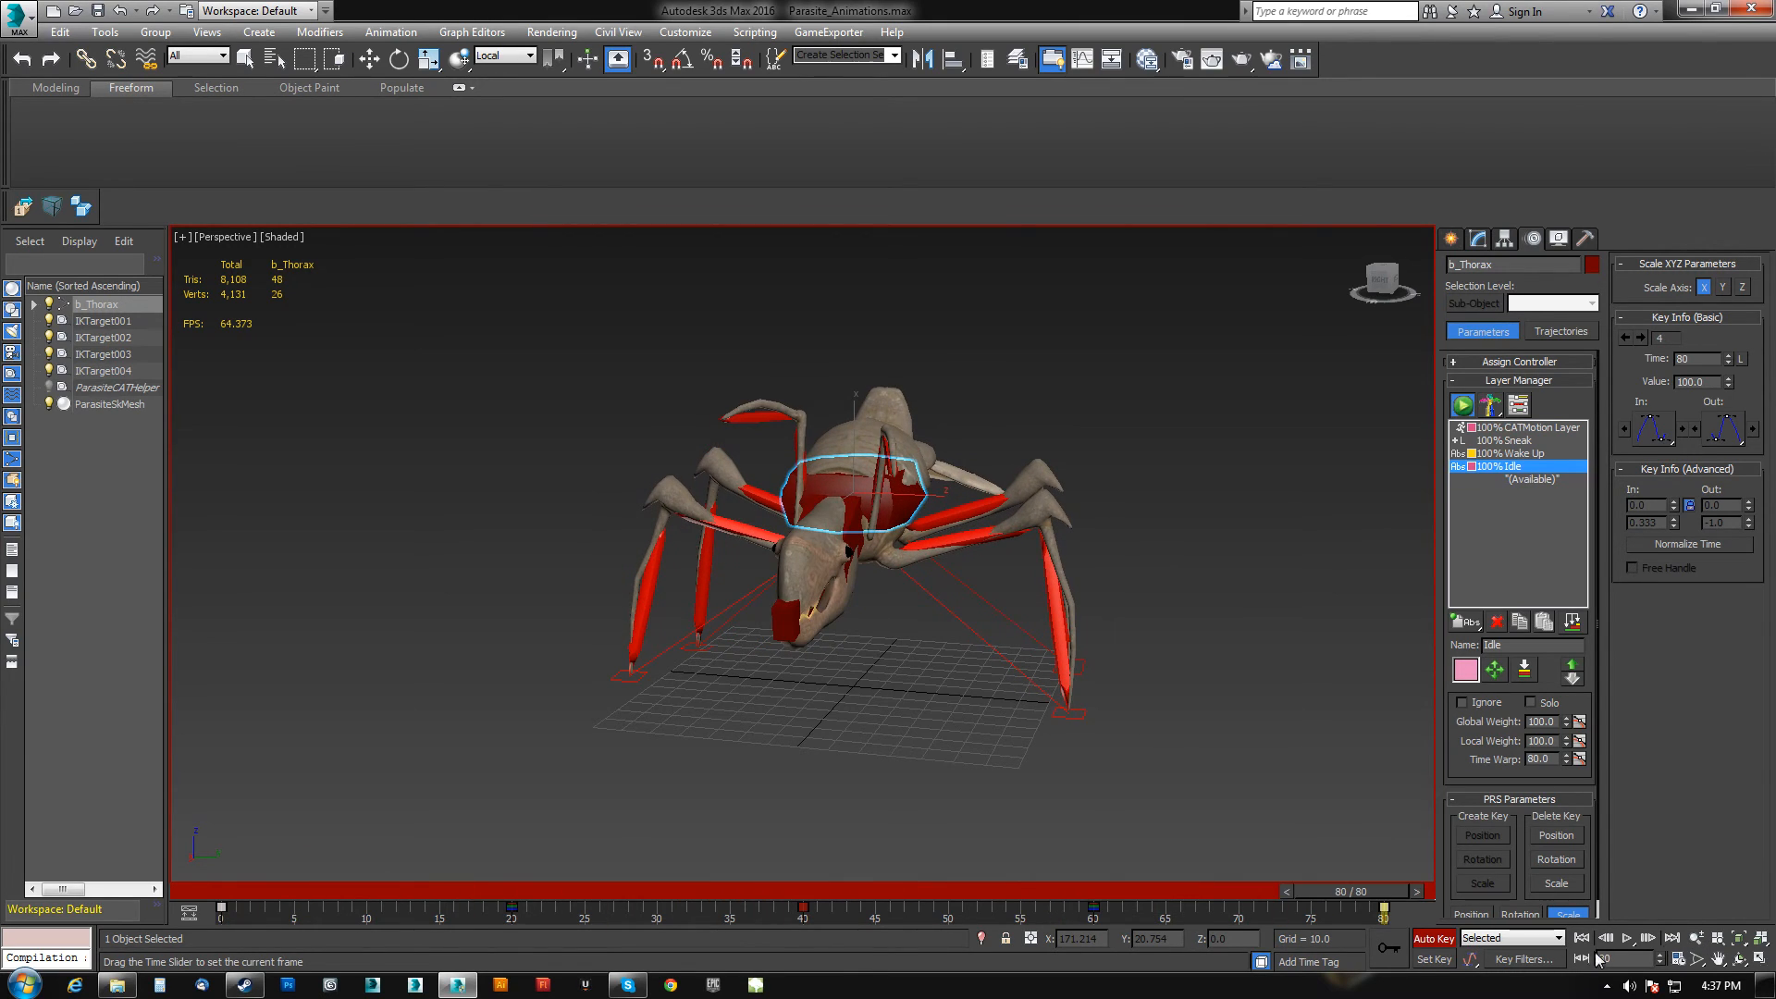
pyautogui.moveTo(895, 781)
pyautogui.keyDown('alt'); pyautogui.mouseDown(button='middle')
pyautogui.moveTo(780, 751)
pyautogui.moveTo(871, 772)
pyautogui.mouseUp(button='middle'); pyautogui.keyUp('alt')
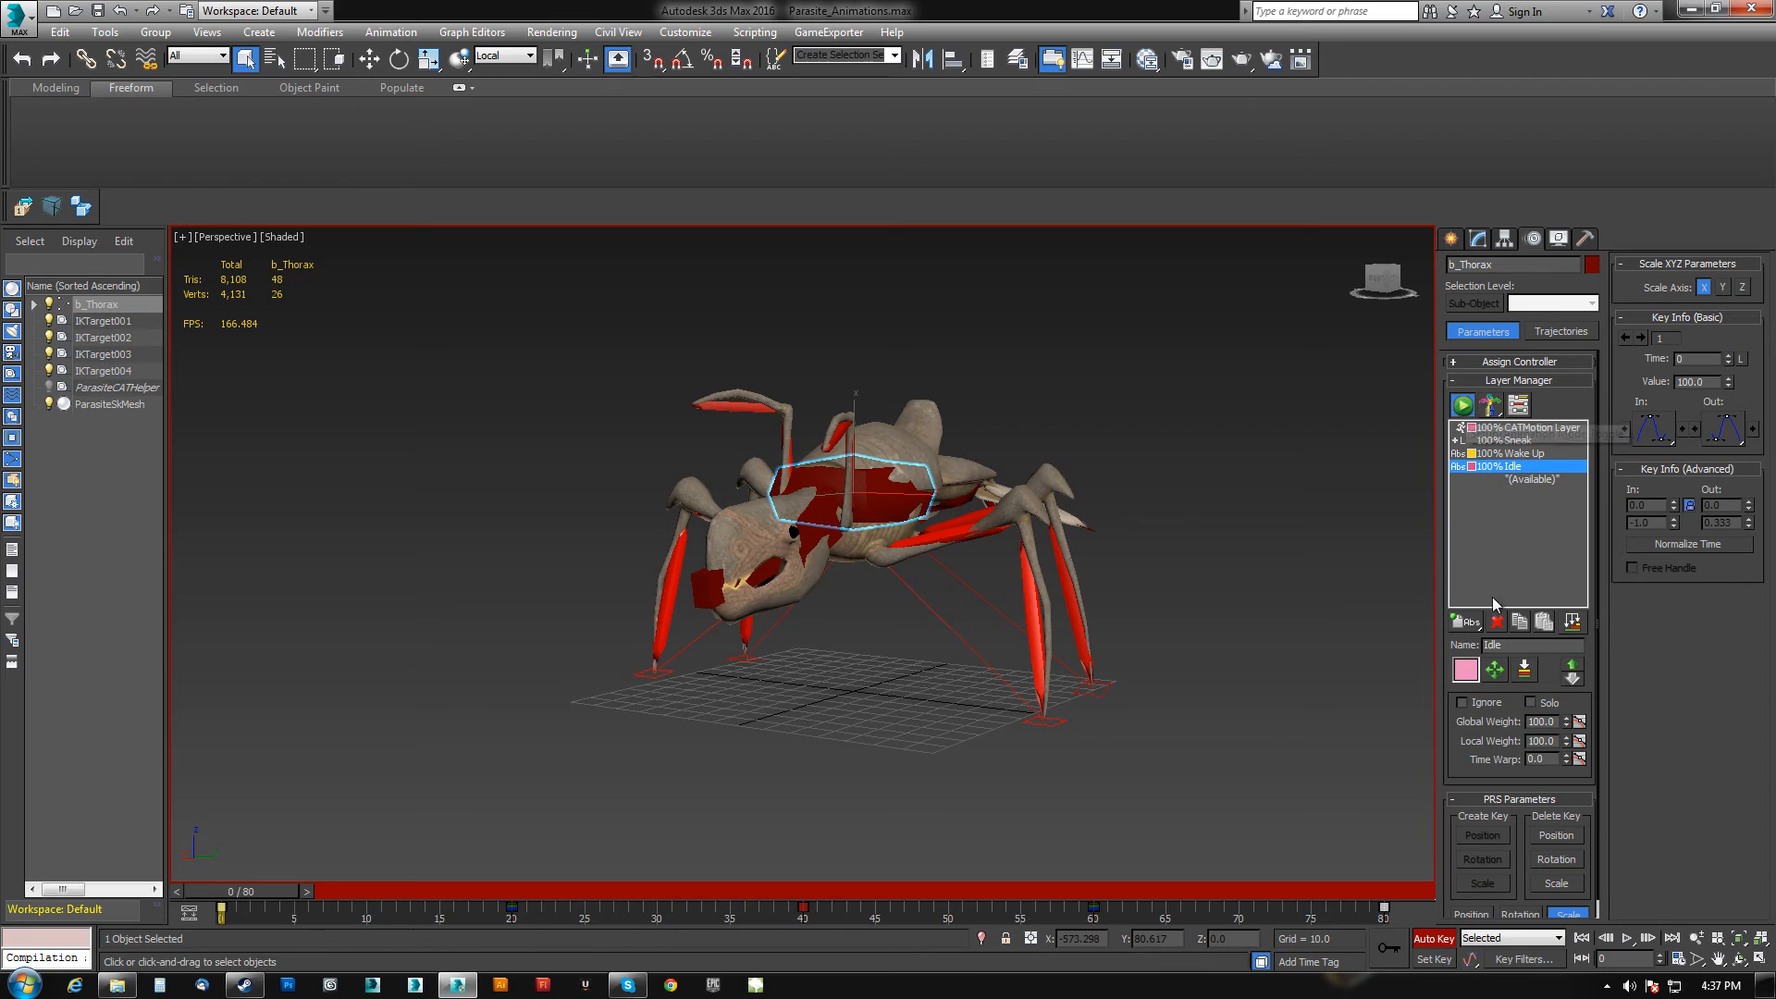
pyautogui.click(1473, 653)
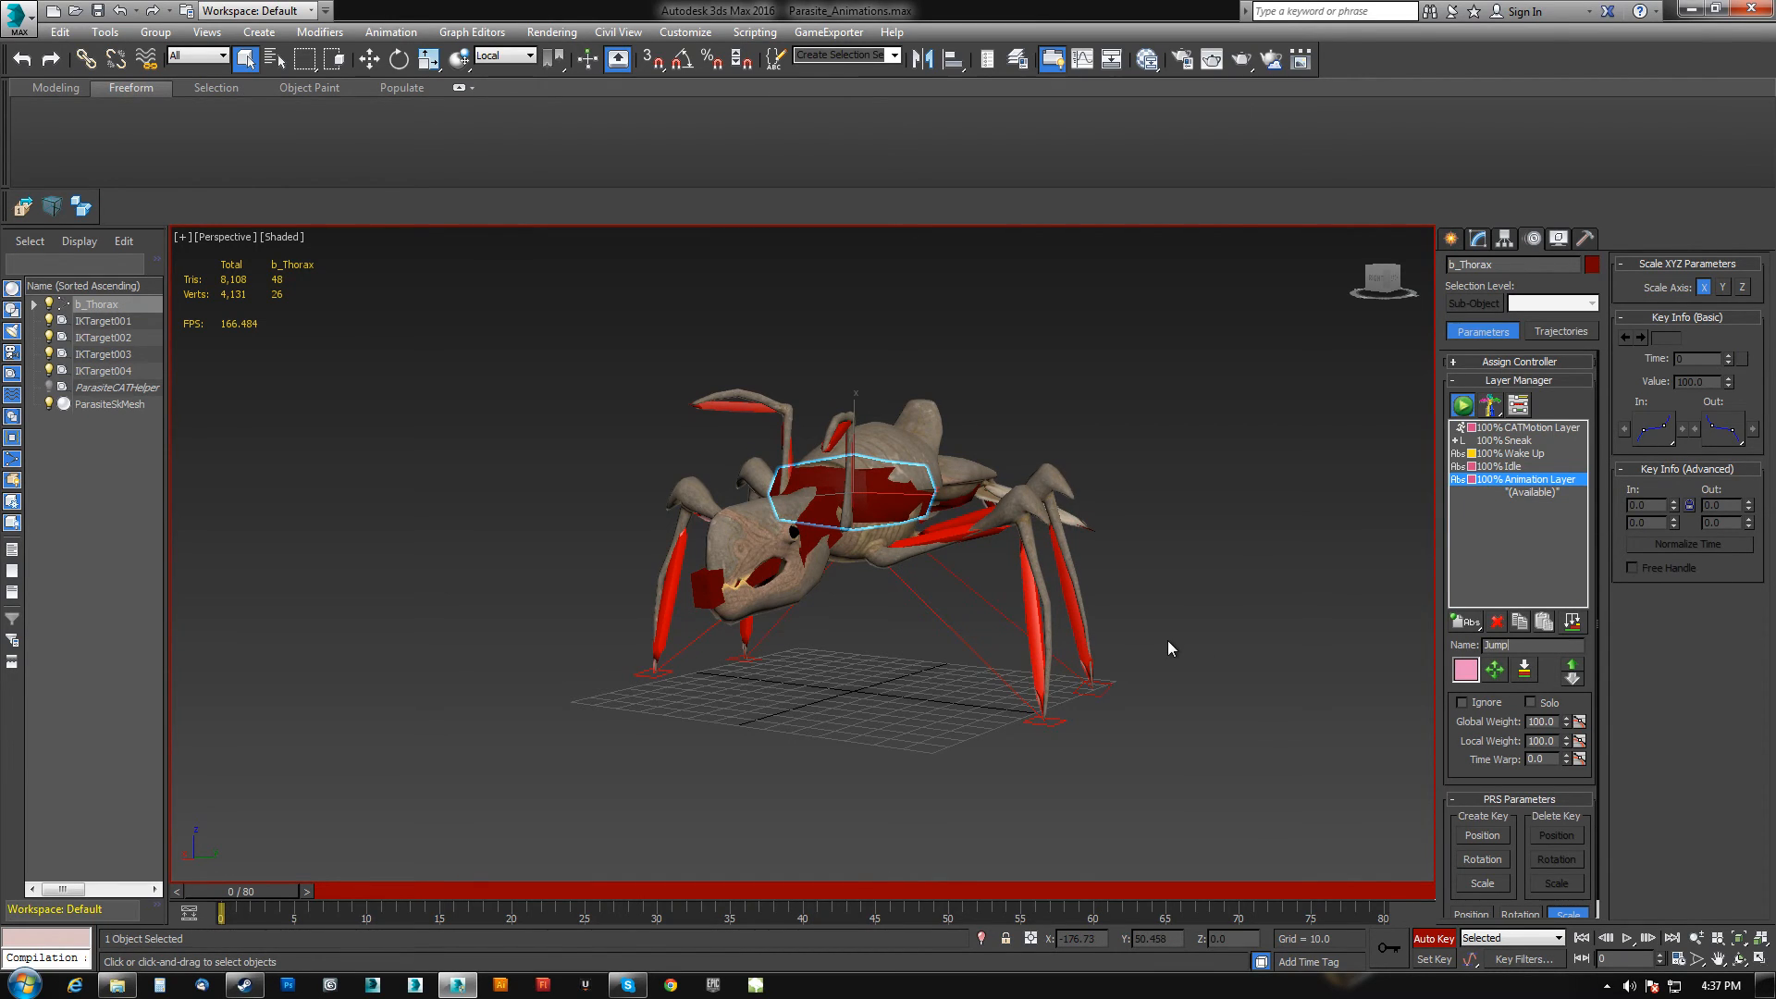
pyautogui.moveTo(230, 893)
pyautogui.mouseDown()
pyautogui.moveTo(999, 892)
pyautogui.moveTo(230, 892)
pyautogui.mouseUp()
pyautogui.moveTo(744, 720)
pyautogui.keyDown('alt'); pyautogui.mouseDown(button='middle')
pyautogui.moveTo(791, 716)
pyautogui.moveTo(761, 716)
pyautogui.mouseUp(button='middle'); pyautogui.keyUp('alt')
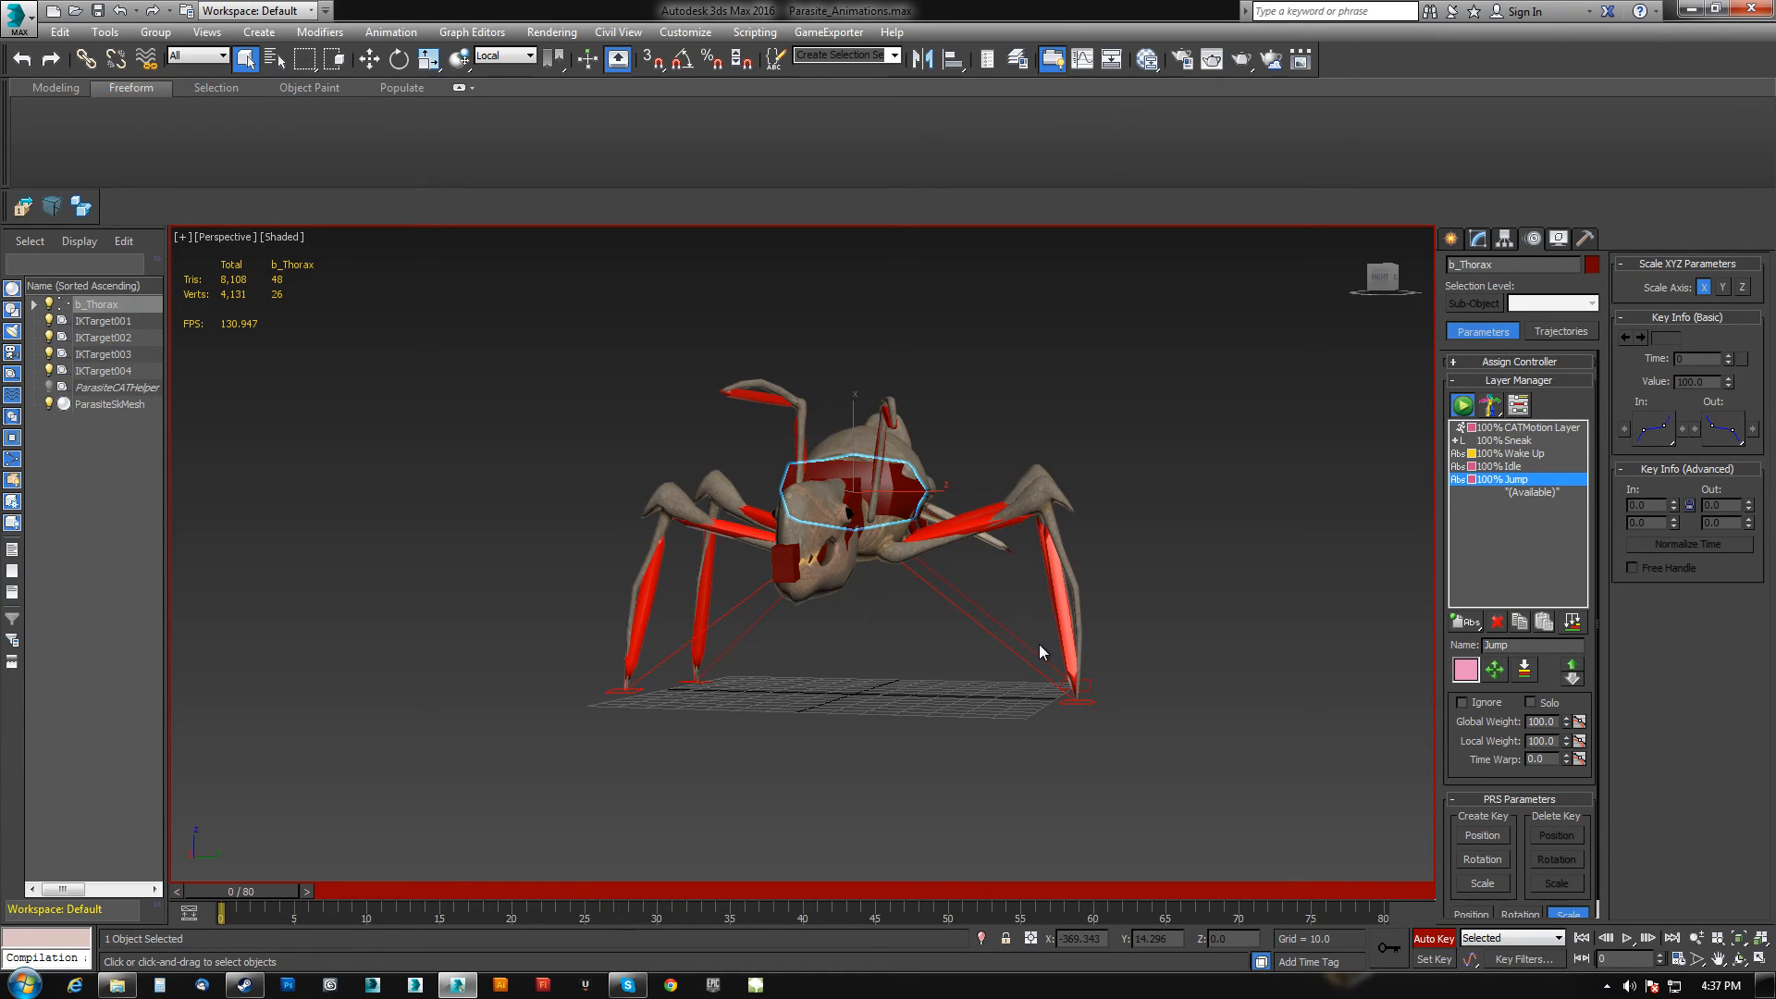
# Select the whole rig, go to frame 10, and move the thorax down into a crouch.
pyautogui.hotkey('ctrl', 'a')
pyautogui.keyDown('alt'); pyautogui.click(904, 432); pyautogui.keyUp('alt')
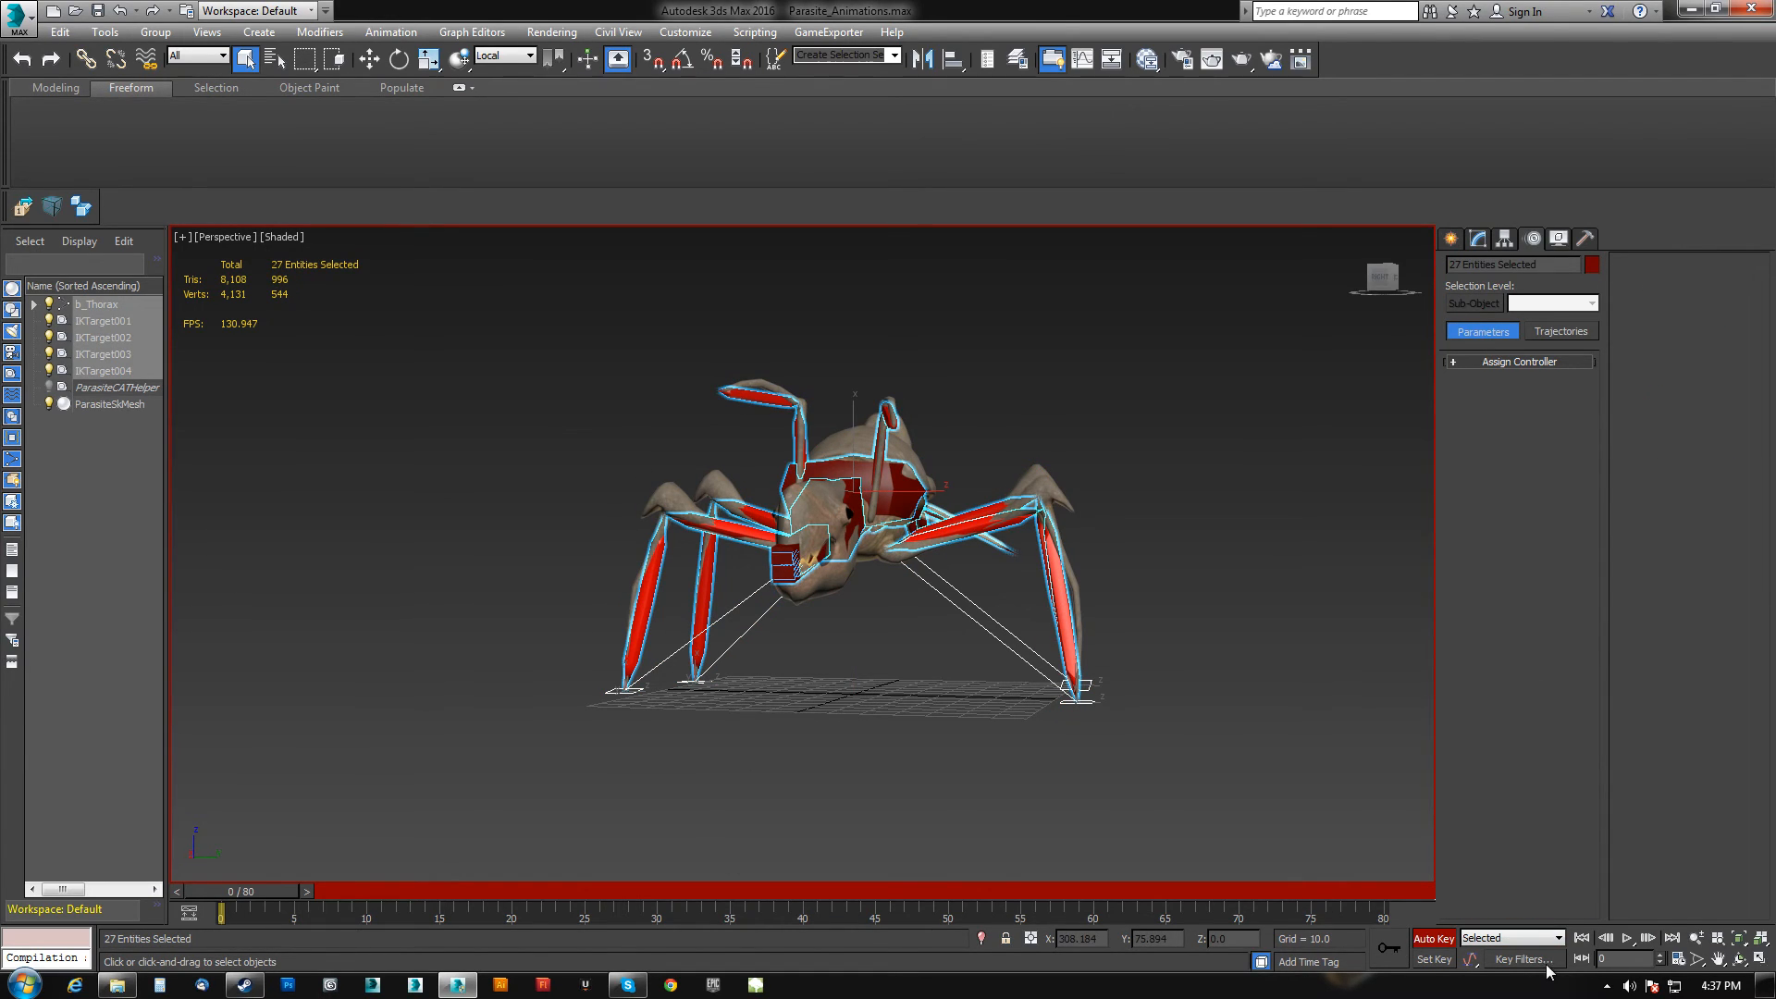
pyautogui.moveTo(243, 895); pyautogui.dragTo(398, 890)
pyautogui.keyDown('alt'); pyautogui.moveTo(851, 777); pyautogui.dragTo(647, 754, button='middle'); pyautogui.keyUp('alt')
pyautogui.click(773, 500)
pyautogui.press('w')
pyautogui.moveTo(808, 428); pyautogui.dragTo(709, 544)
# Rotate the head and abdomen downward to shape the crouch pose at frame 10.
pyautogui.press('e')
pyautogui.click(704, 639)
pyautogui.keyDown('alt'); pyautogui.moveTo(869, 652); pyautogui.dragTo(966, 592, button='middle'); pyautogui.keyUp('alt')
pyautogui.click(976, 546)
pyautogui.moveTo(974, 546); pyautogui.dragTo(999, 585)
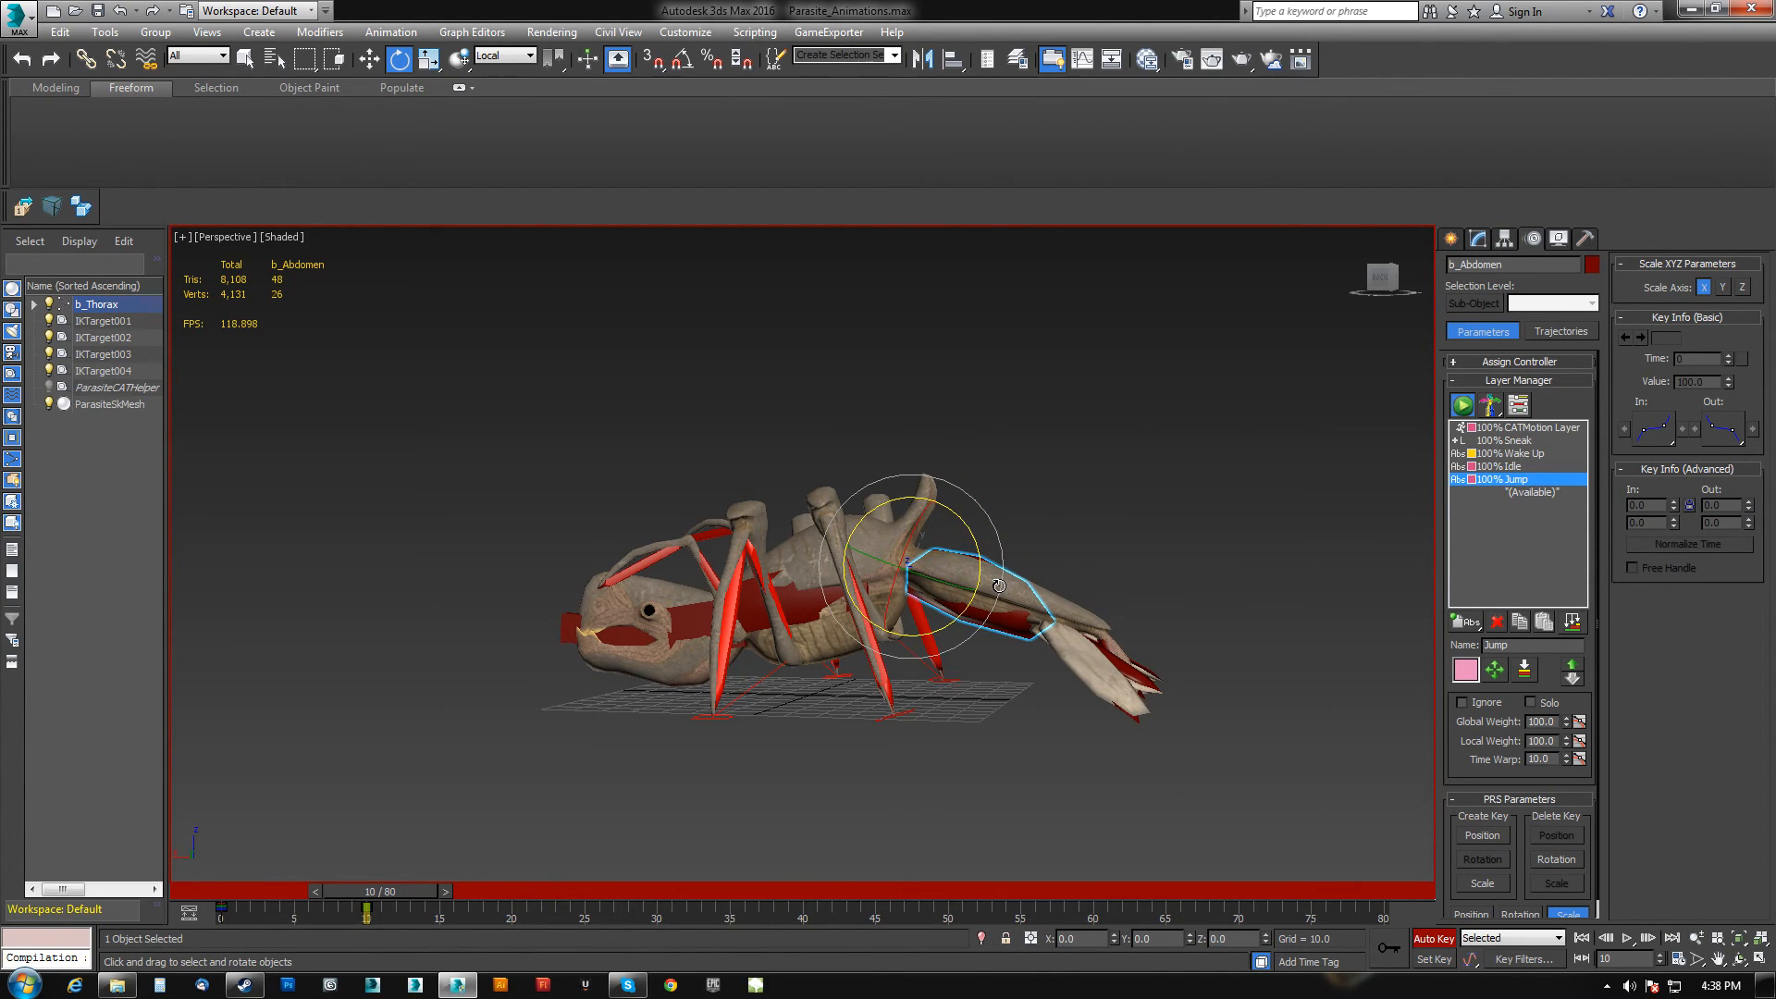
# Switch to the front view, select the tail tip segments and try rotating them, undoing the rotation.
pyautogui.press('f')
pyautogui.moveTo(771, 579); pyautogui.dragTo(1018, 654, button='middle')
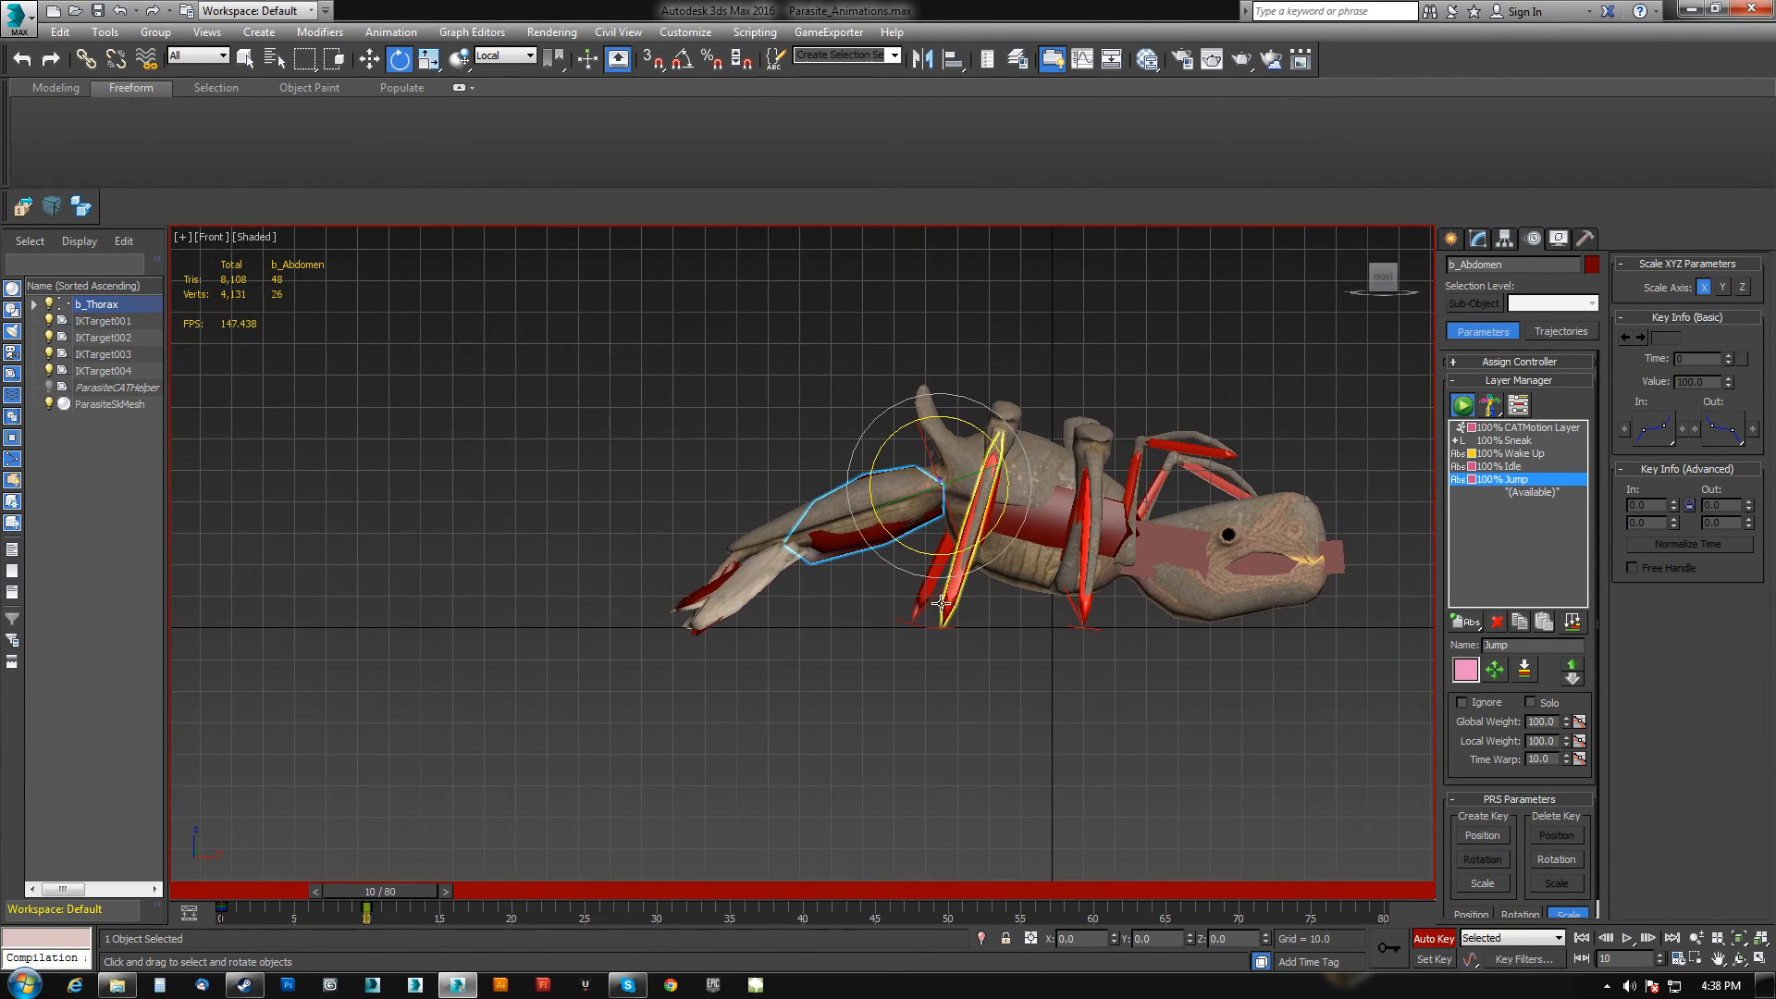
pyautogui.scroll(2, 884, 541)
pyautogui.moveTo(932, 528); pyautogui.dragTo(934, 531)
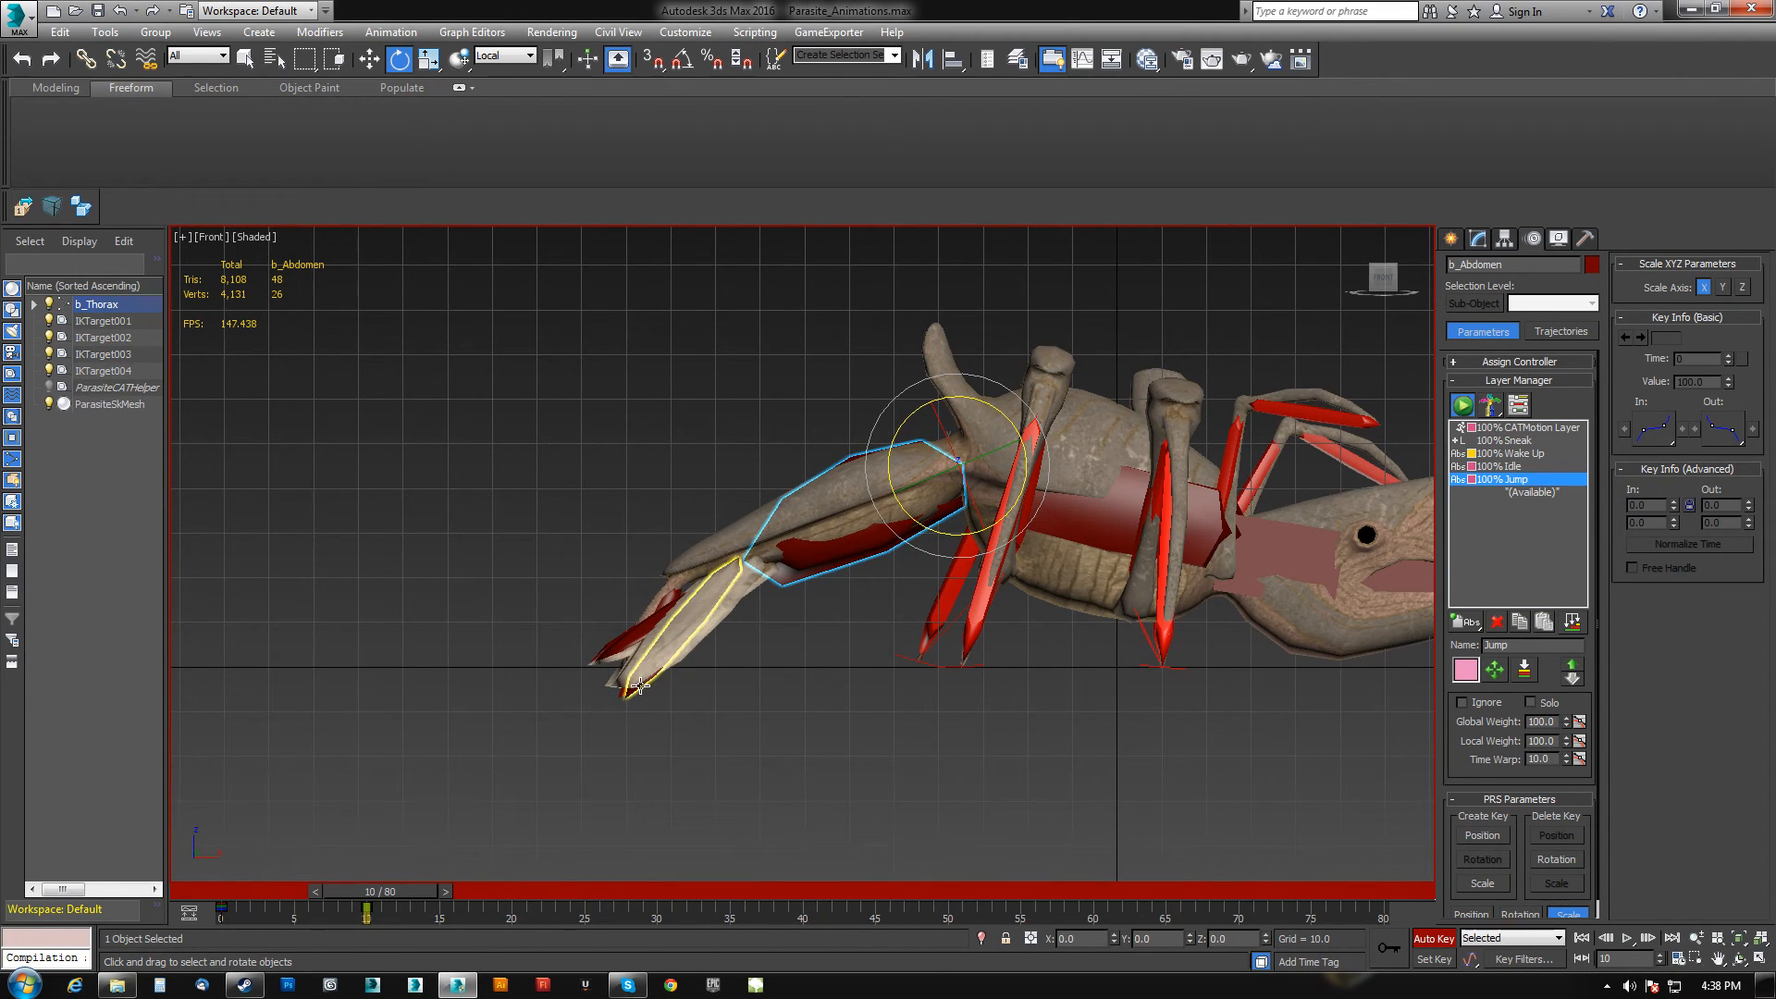
pyautogui.moveTo(642, 695); pyautogui.dragTo(643, 695)
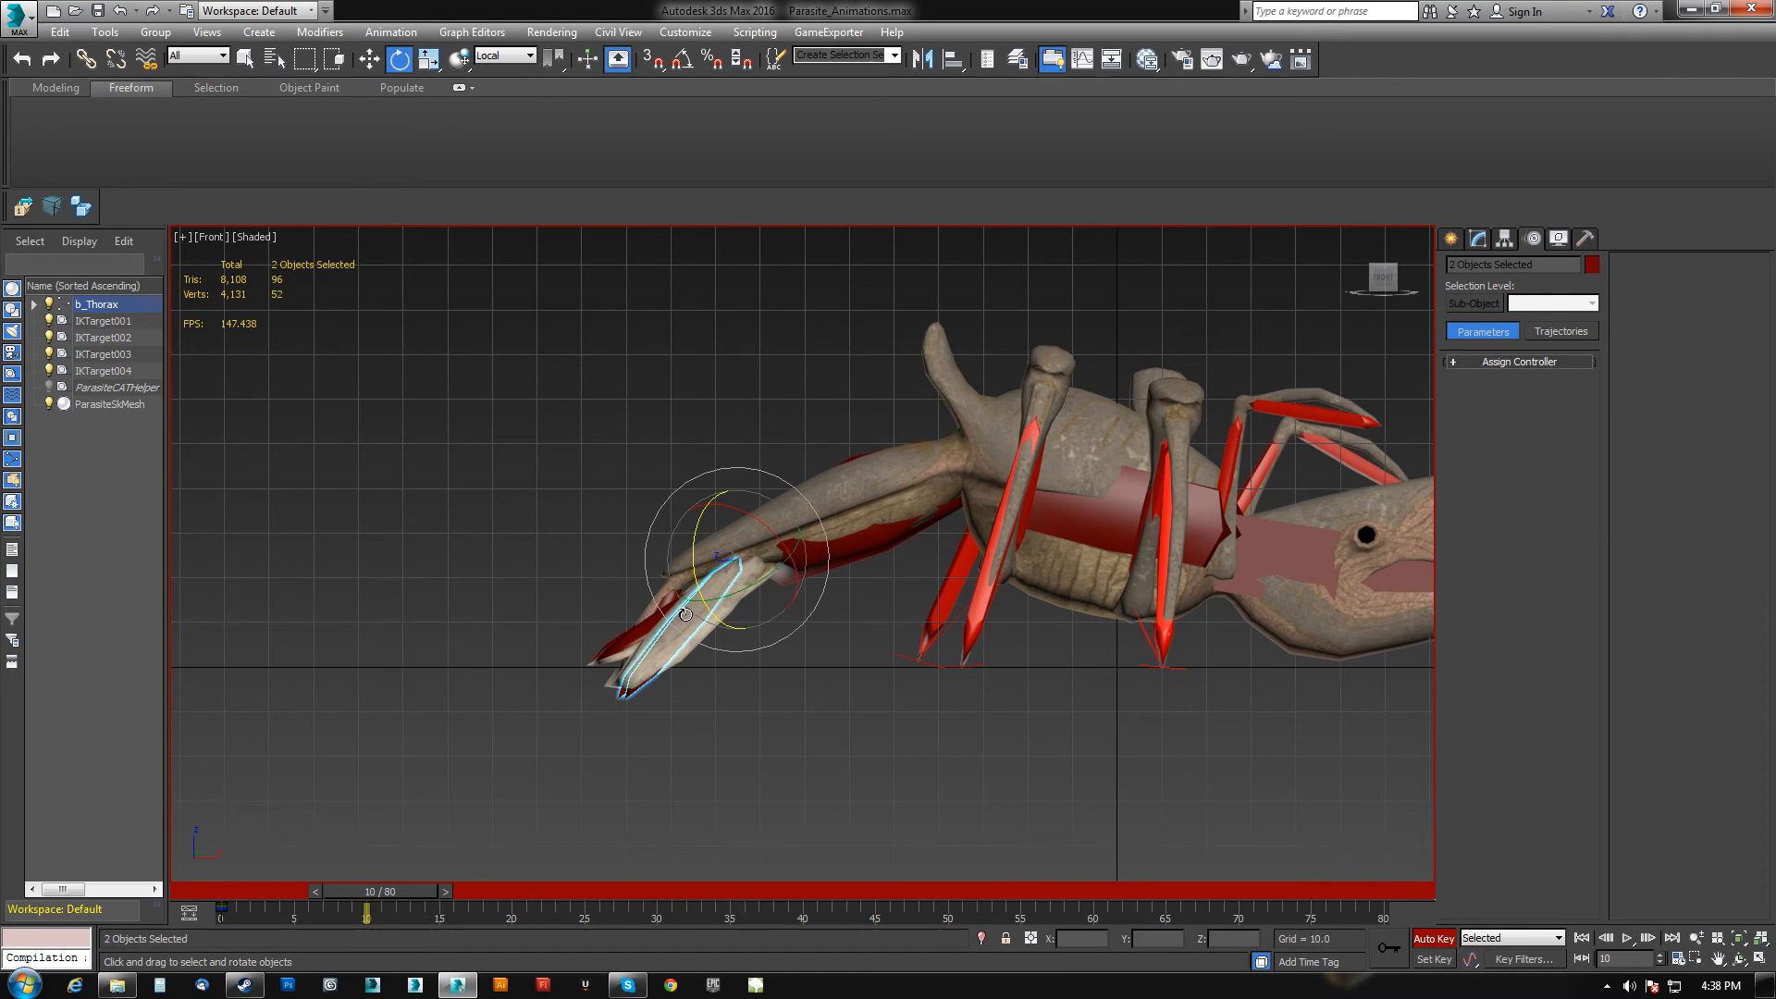
pyautogui.moveTo(695, 574); pyautogui.dragTo(694, 577)
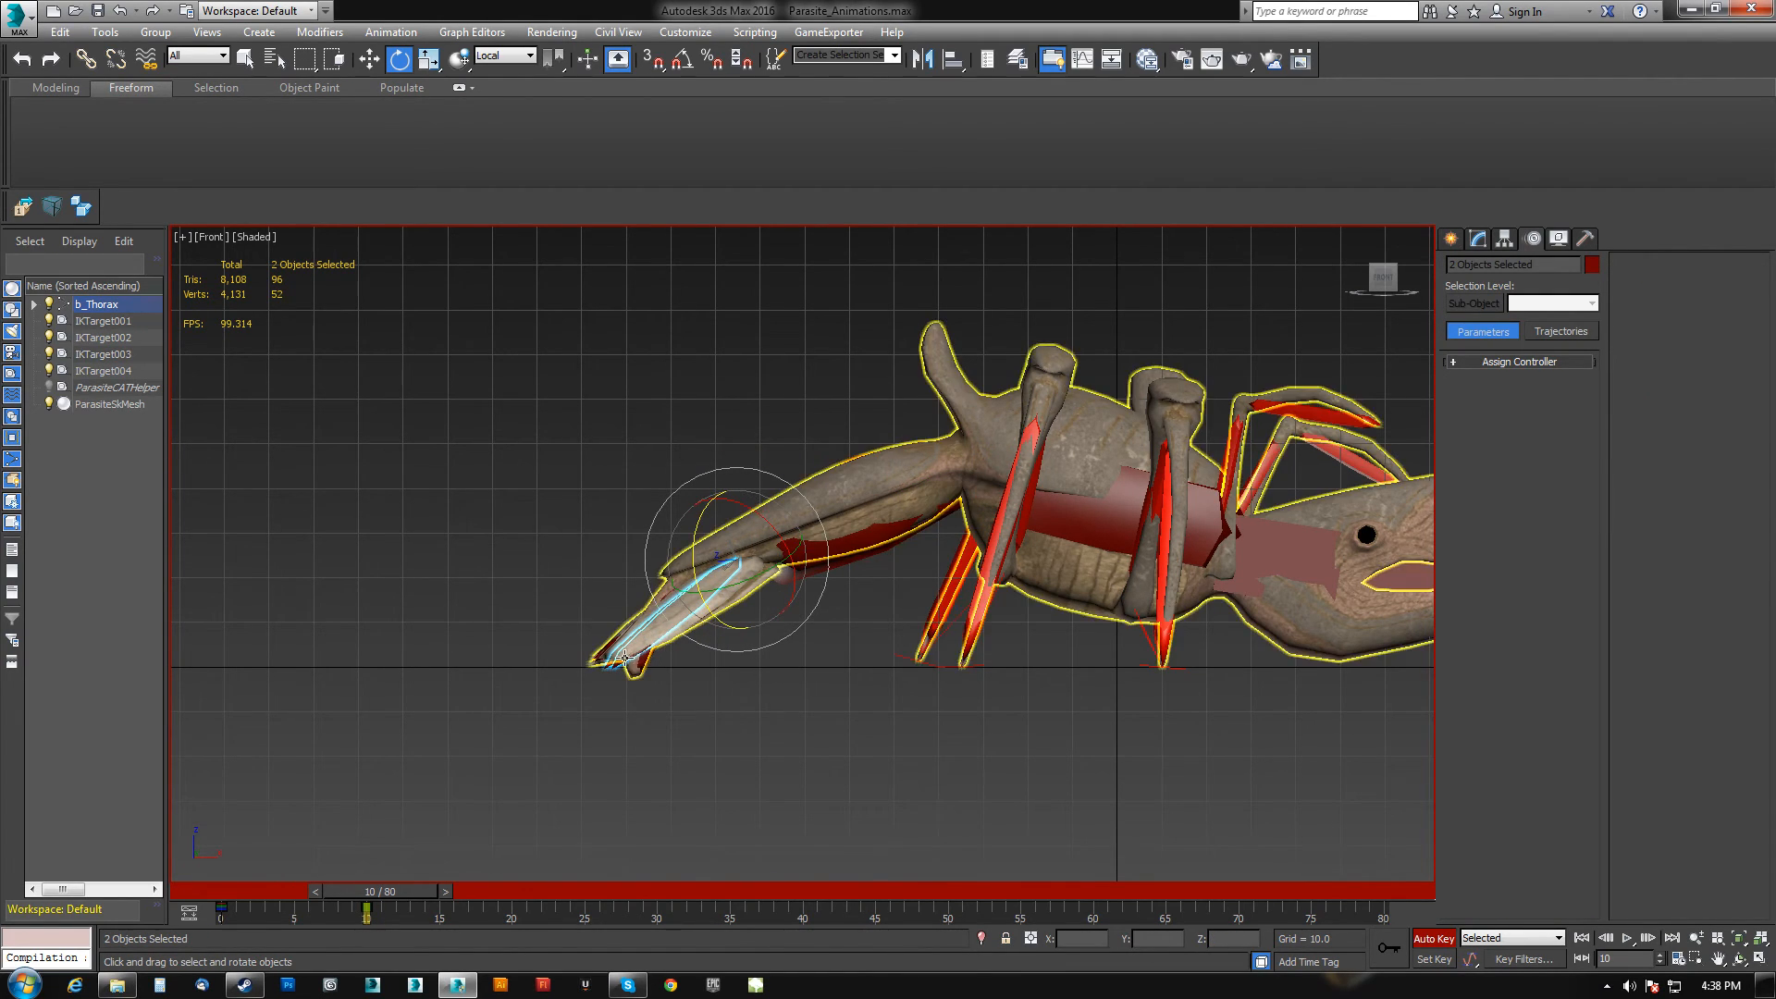
pyautogui.hotkey('ctrl', 'z')
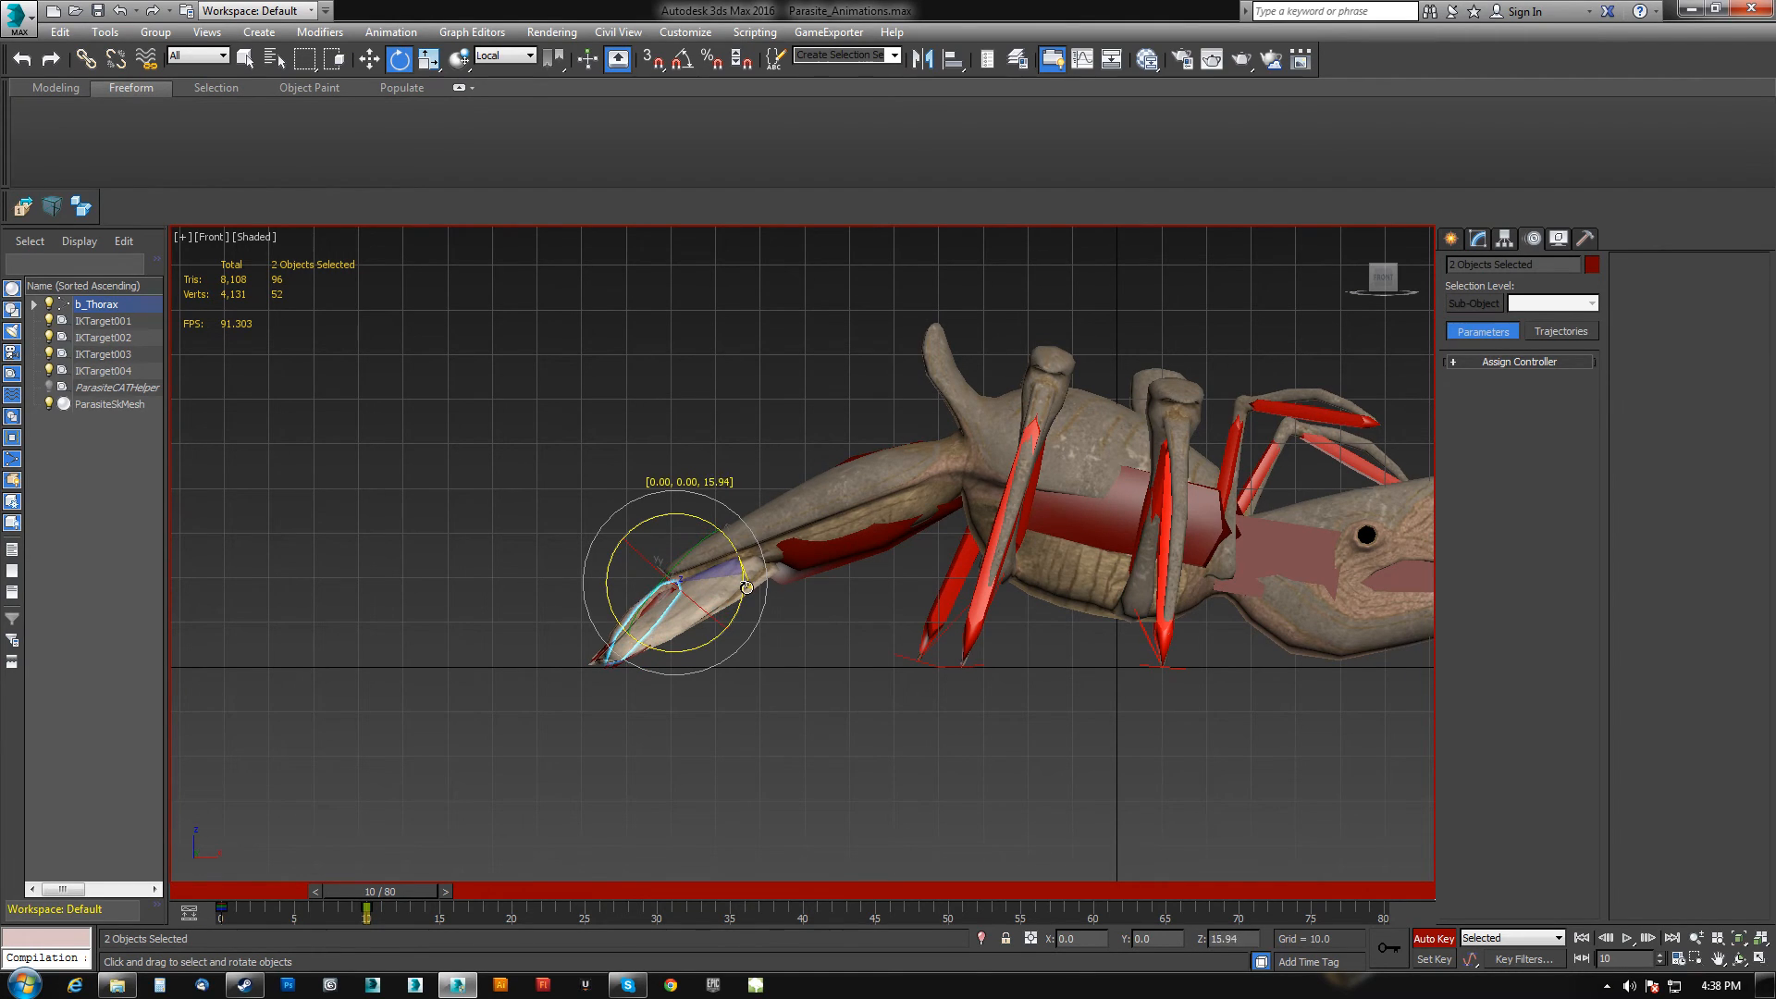
# At frame 15, select the thorax and move it further down and forward to deepen the crouch.
pyautogui.moveTo(387, 895); pyautogui.dragTo(457, 906)
pyautogui.press('e')
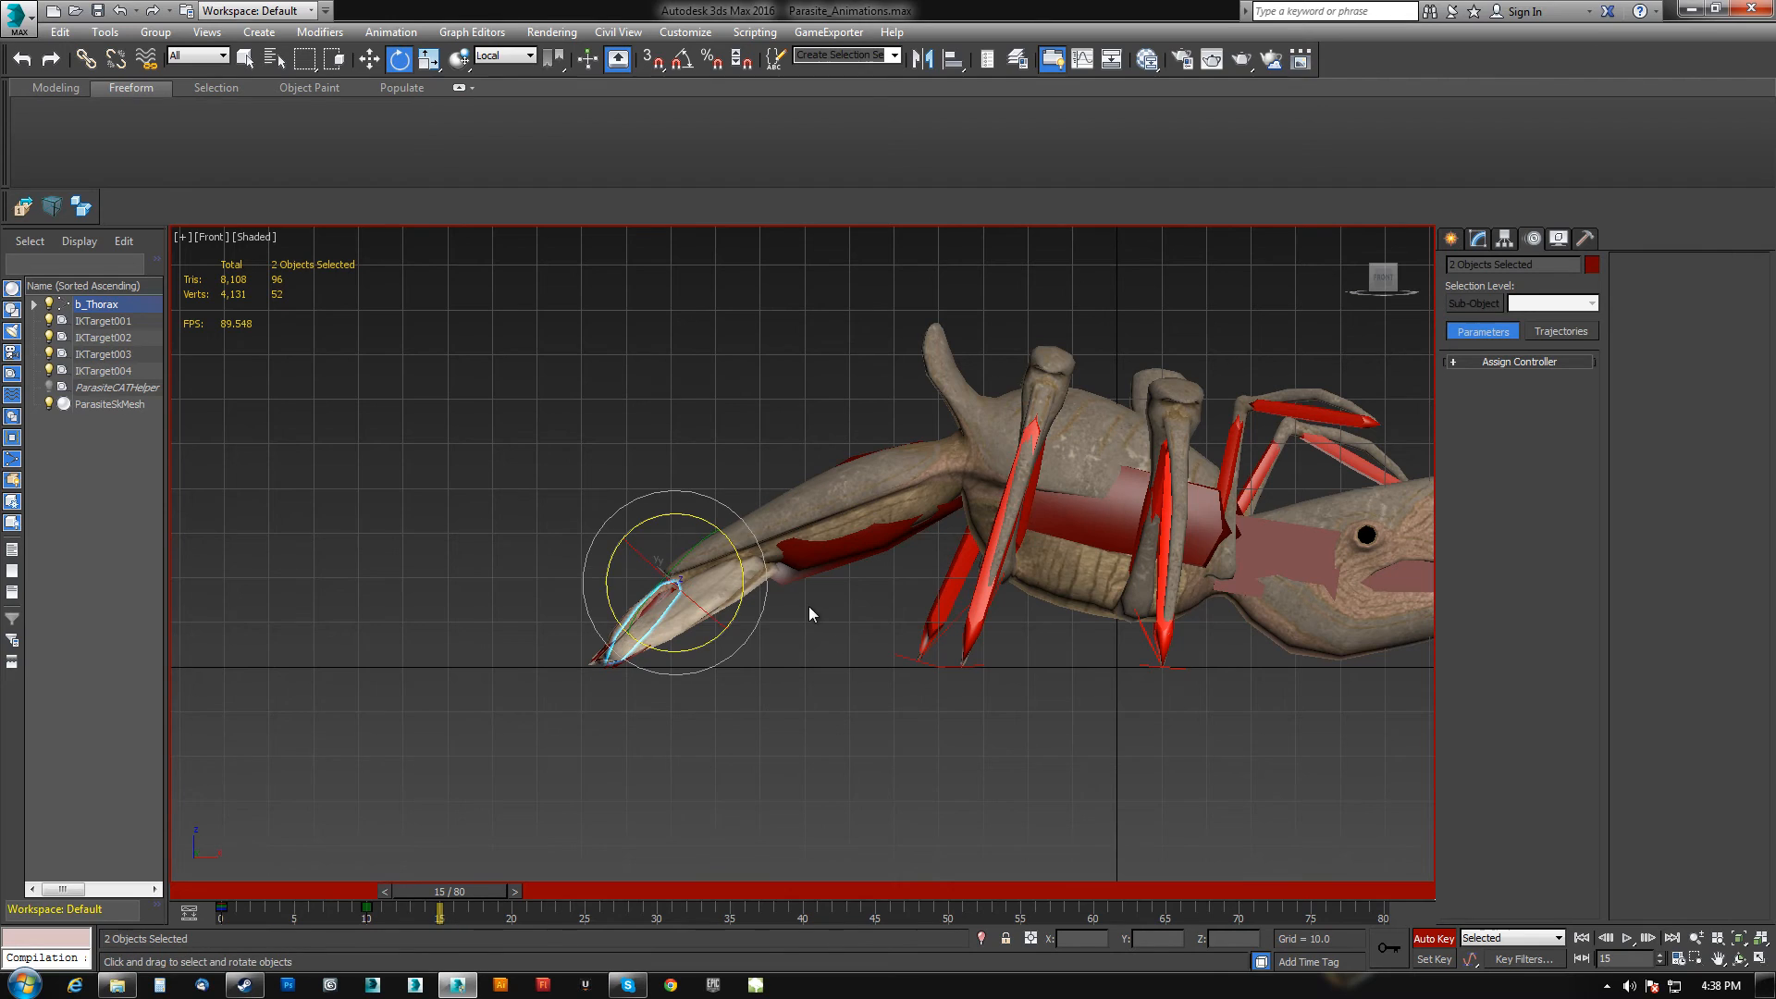
pyautogui.moveTo(1106, 494); pyautogui.dragTo(936, 489, button='middle')
pyautogui.click(943, 500)
pyautogui.press('w')
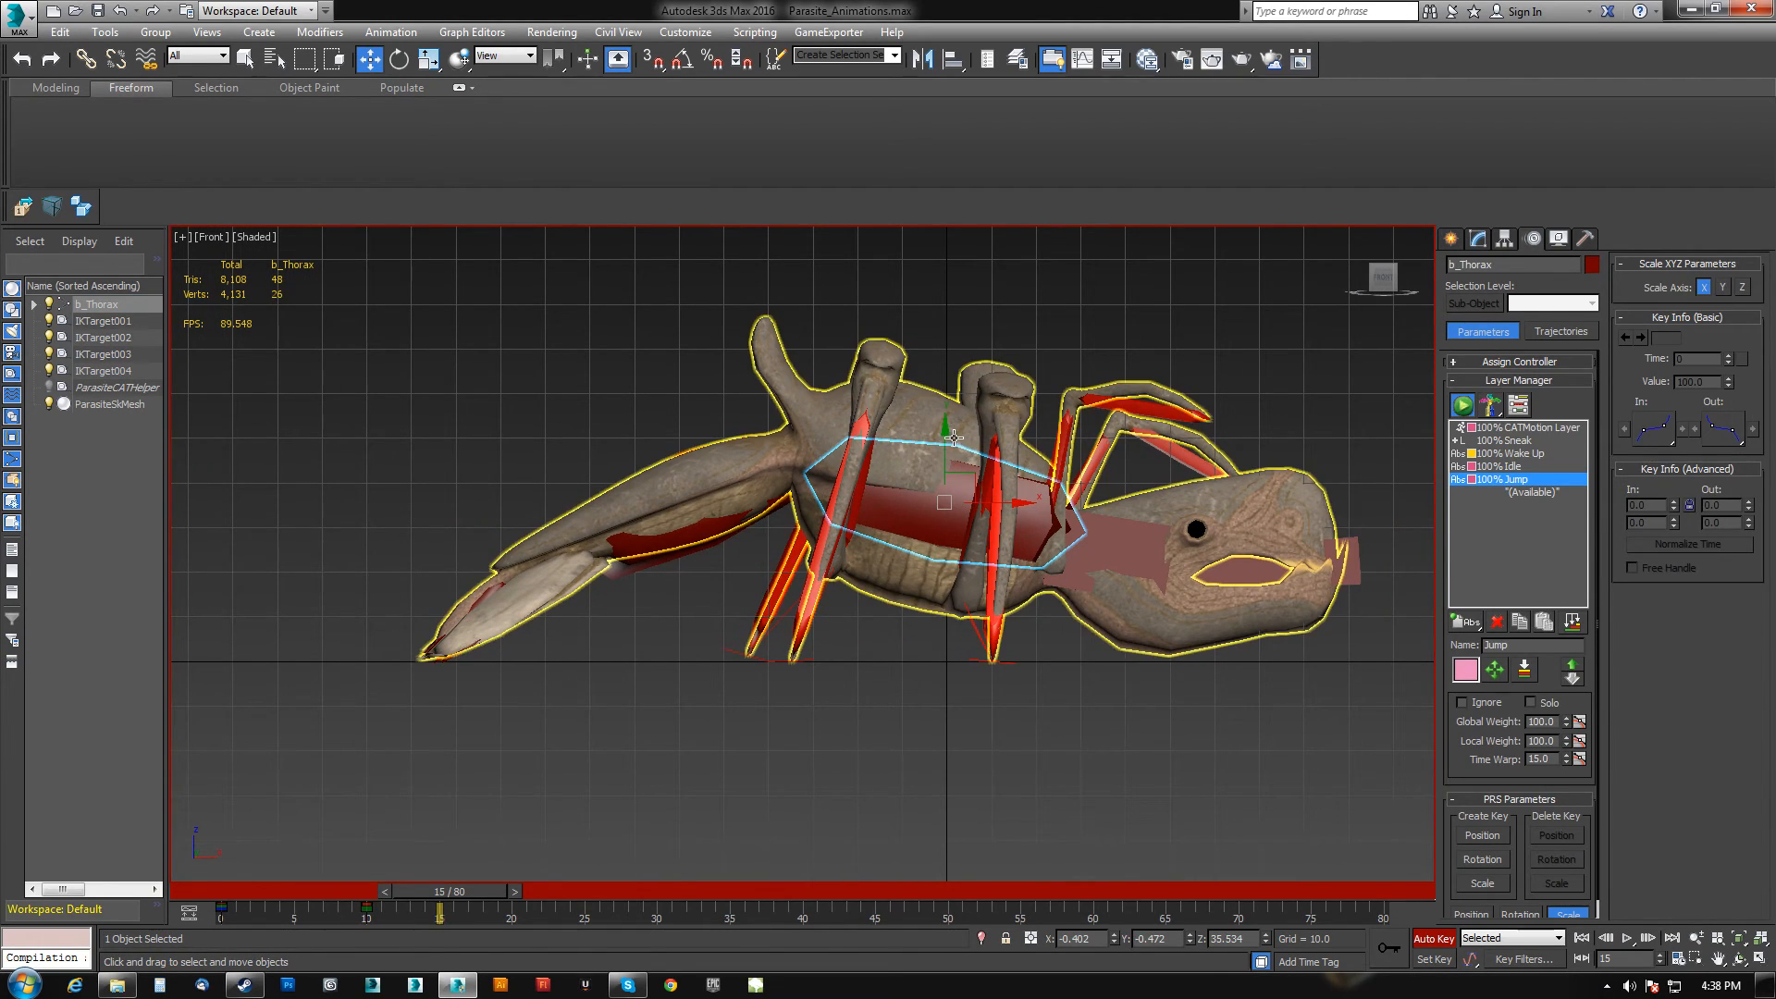
pyautogui.moveTo(942, 450); pyautogui.dragTo(1005, 508)
# Select the abdomen and rotate it for the frame 15 crouch pose.
pyautogui.press('e')
pyautogui.click(784, 527)
pyautogui.moveTo(838, 453); pyautogui.dragTo(859, 464)
# At frame 20, select the thorax and move it high up into the air for the leap.
pyautogui.moveTo(469, 890); pyautogui.dragTo(518, 893)
pyautogui.press('e')
pyautogui.click(996, 530)
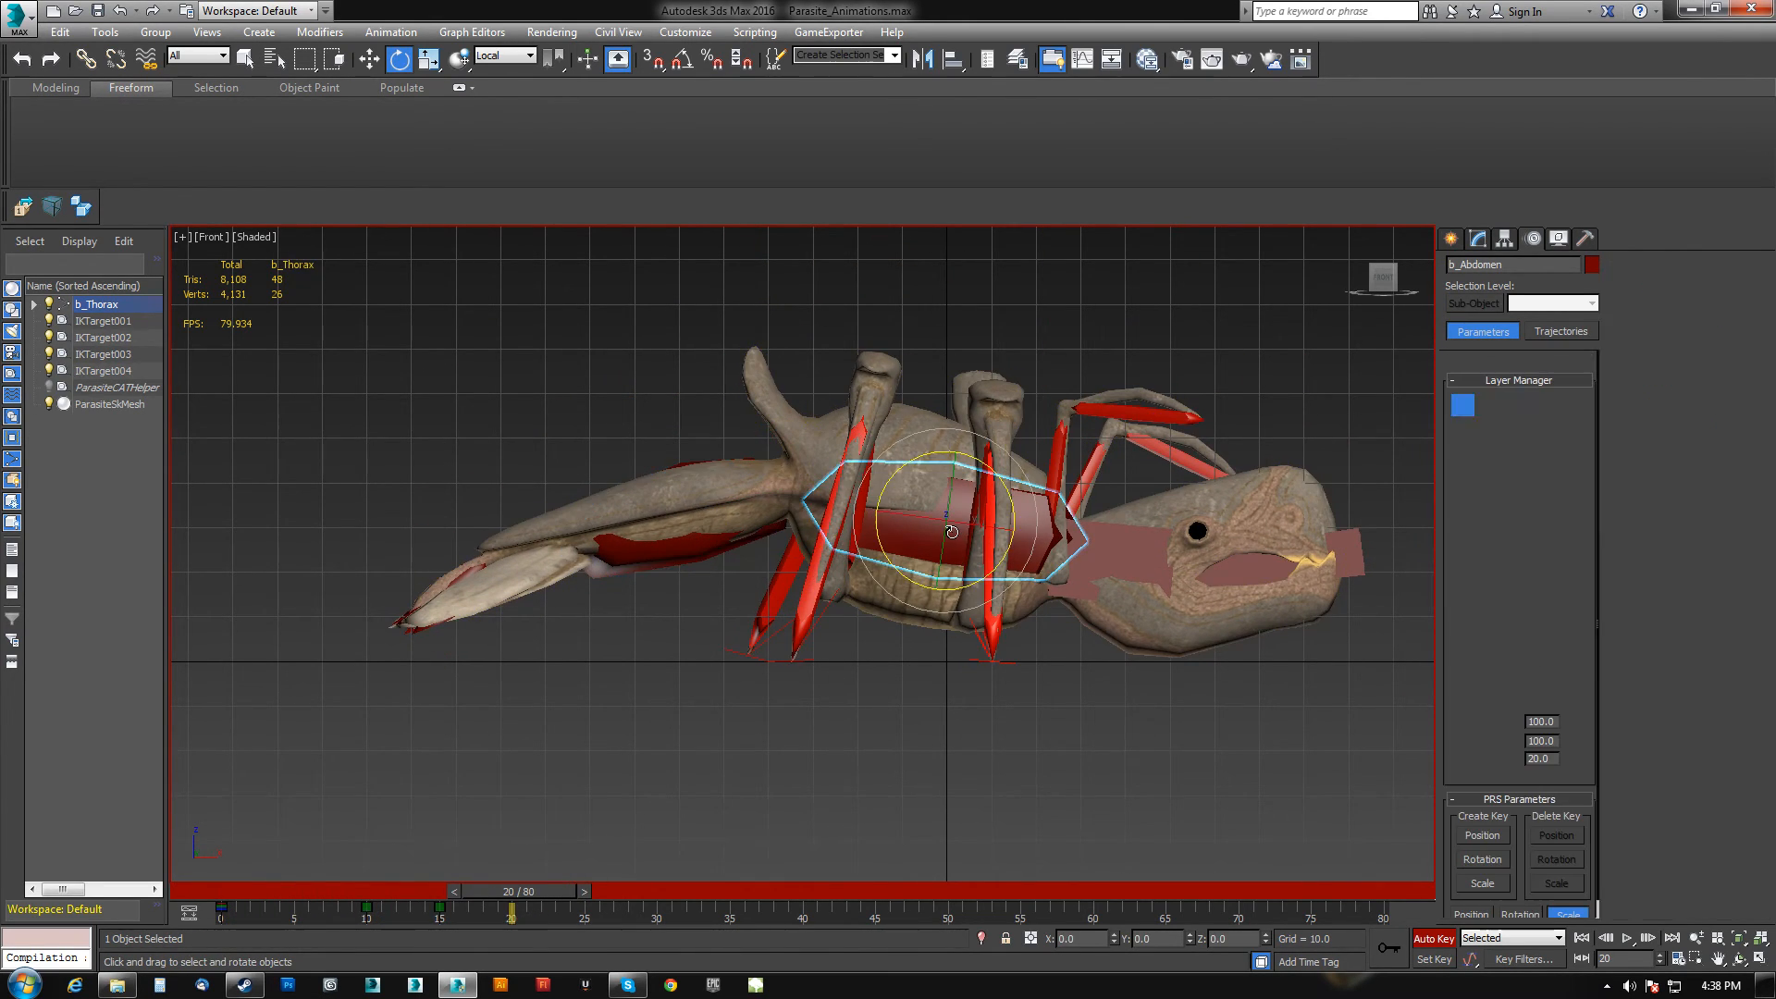
pyautogui.scroll(-2, 925, 555)
pyautogui.press('w')
pyautogui.scroll(-1, 912, 474)
pyautogui.moveTo(912, 473); pyautogui.dragTo(912, 255)
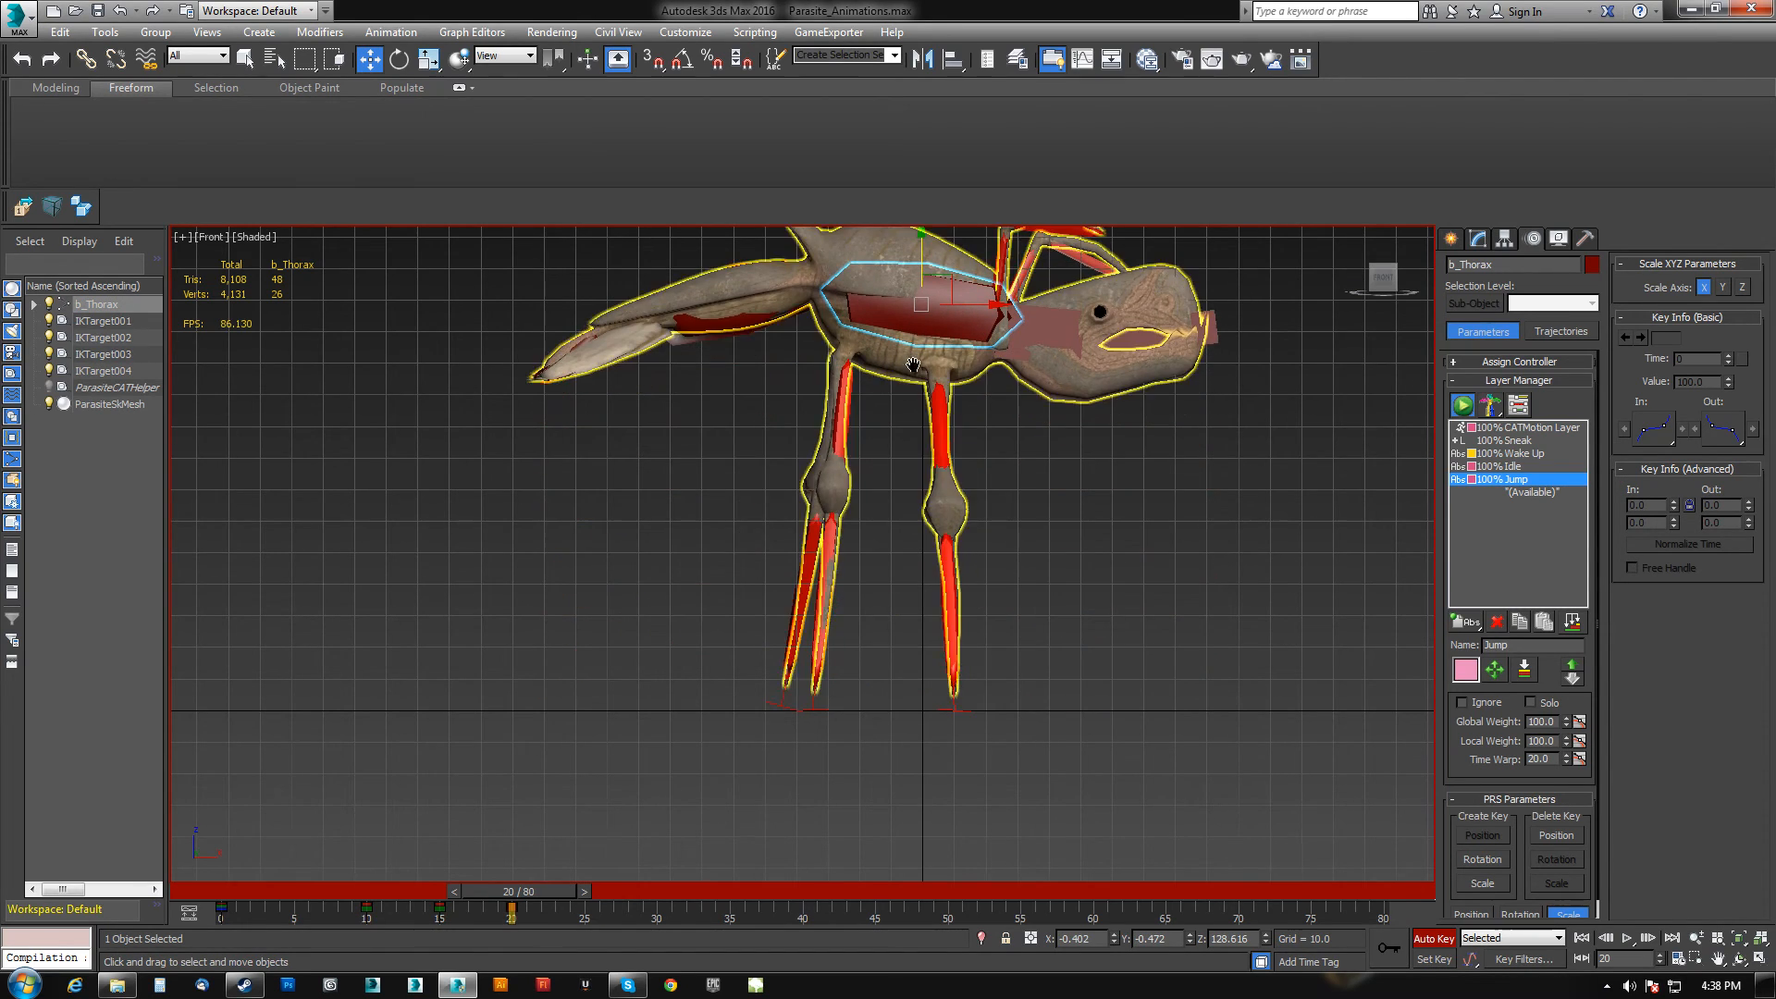
pyautogui.scroll(-3, 863, 652)
pyautogui.moveTo(895, 436); pyautogui.dragTo(894, 133)
# Switch to the perspective view and nudge the raised thorax slightly lower.
pyautogui.moveTo(943, 441); pyautogui.dragTo(694, 591, button='middle')
pyautogui.press('p')
pyautogui.scroll(-3, 916, 620)
pyautogui.scroll(5, 901, 585)
pyautogui.scroll(-3, 894, 586)
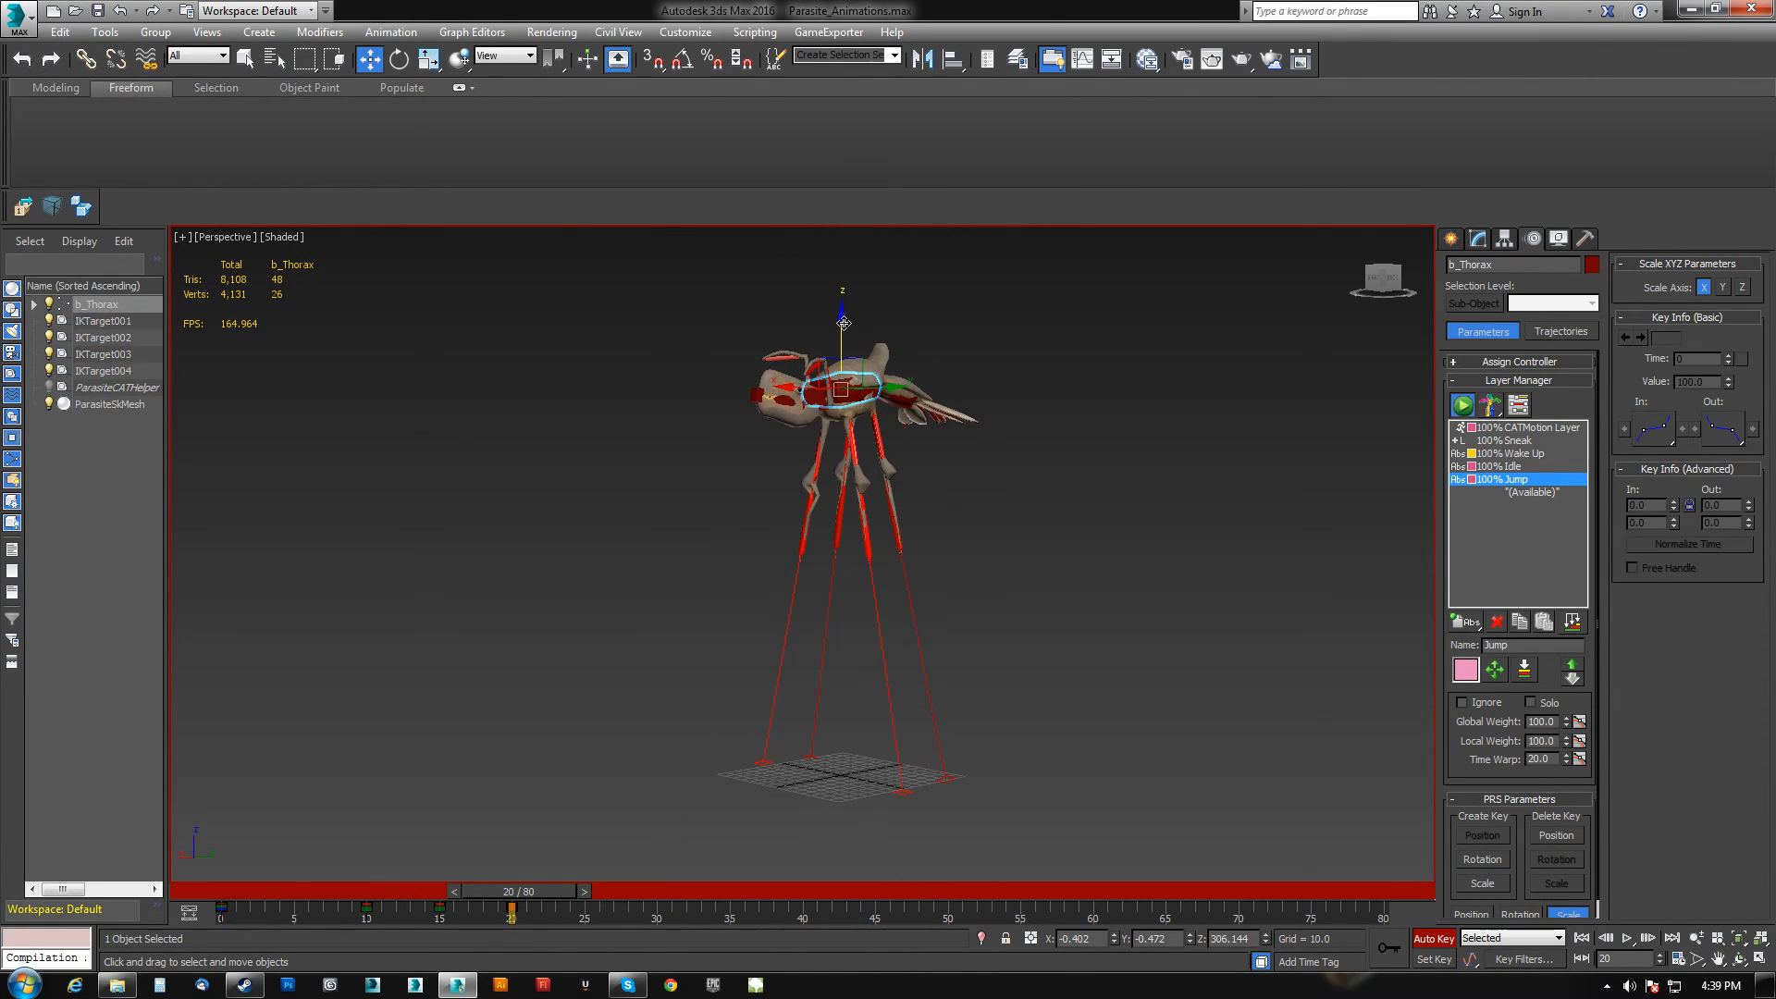
pyautogui.moveTo(843, 322); pyautogui.dragTo(843, 337)
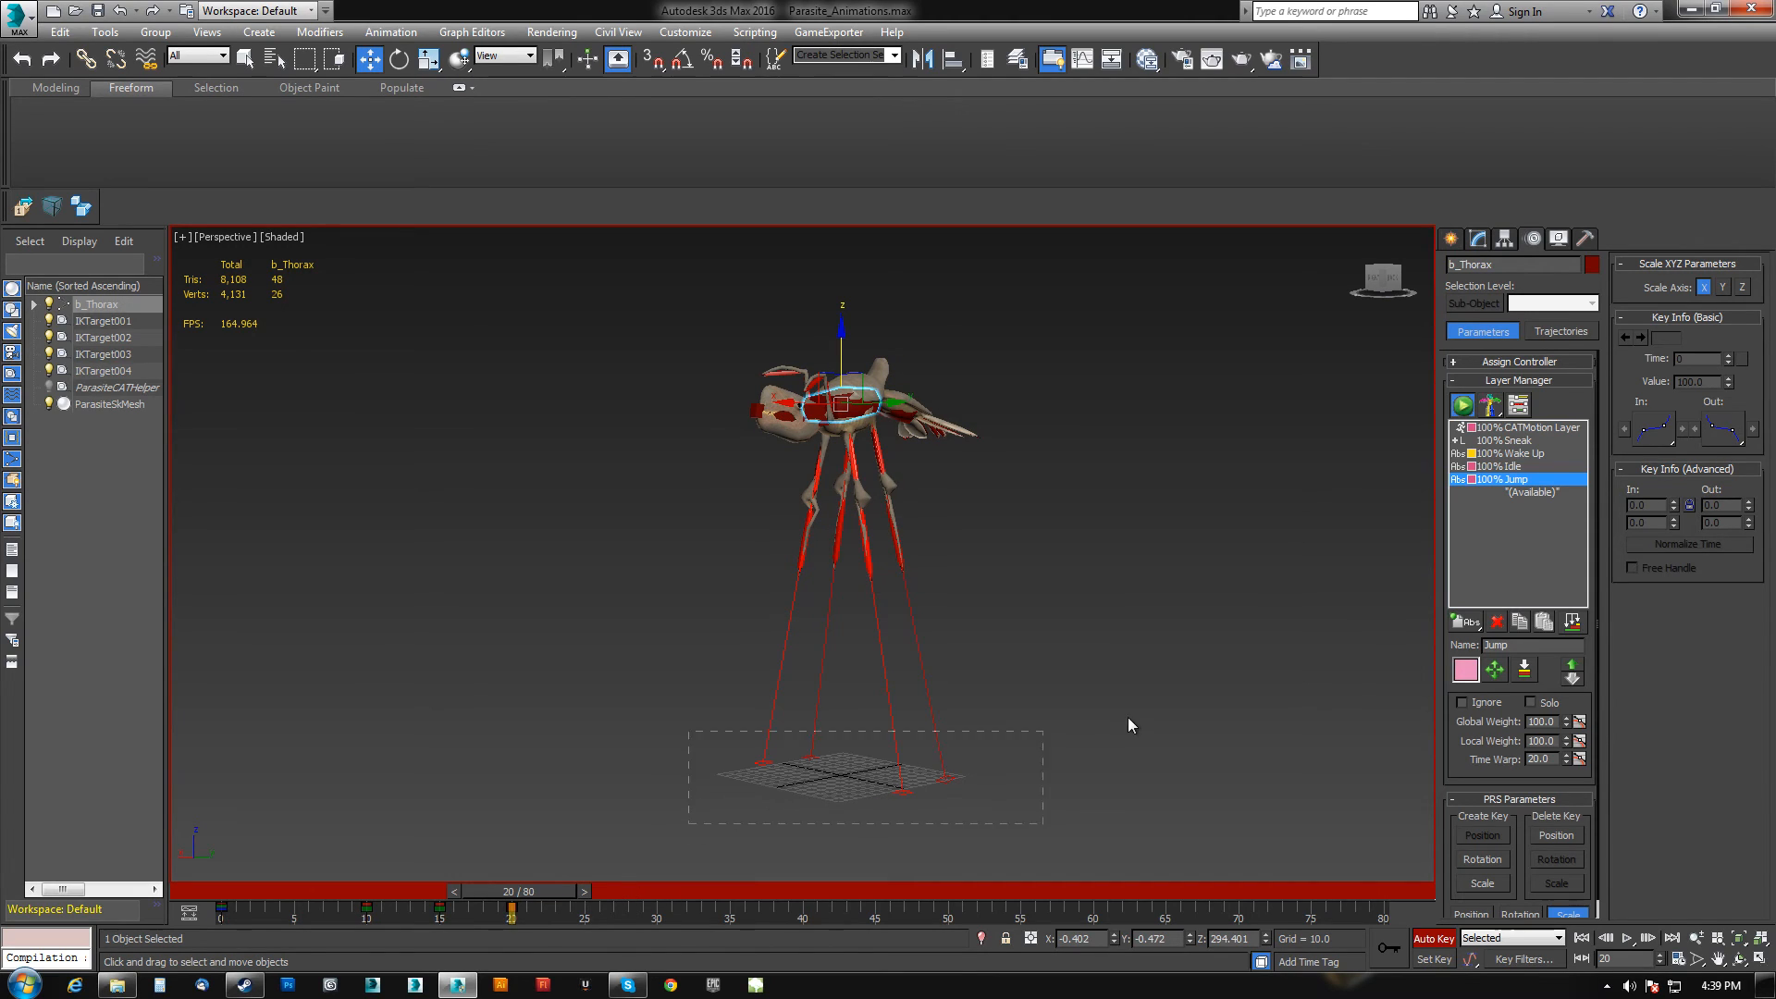
# Select the four leg IK targets and, at frame 20, move them up beneath the airborne body.
pyautogui.moveTo(1111, 722); pyautogui.dragTo(1116, 719)
pyautogui.moveTo(544, 891); pyautogui.dragTo(488, 903)
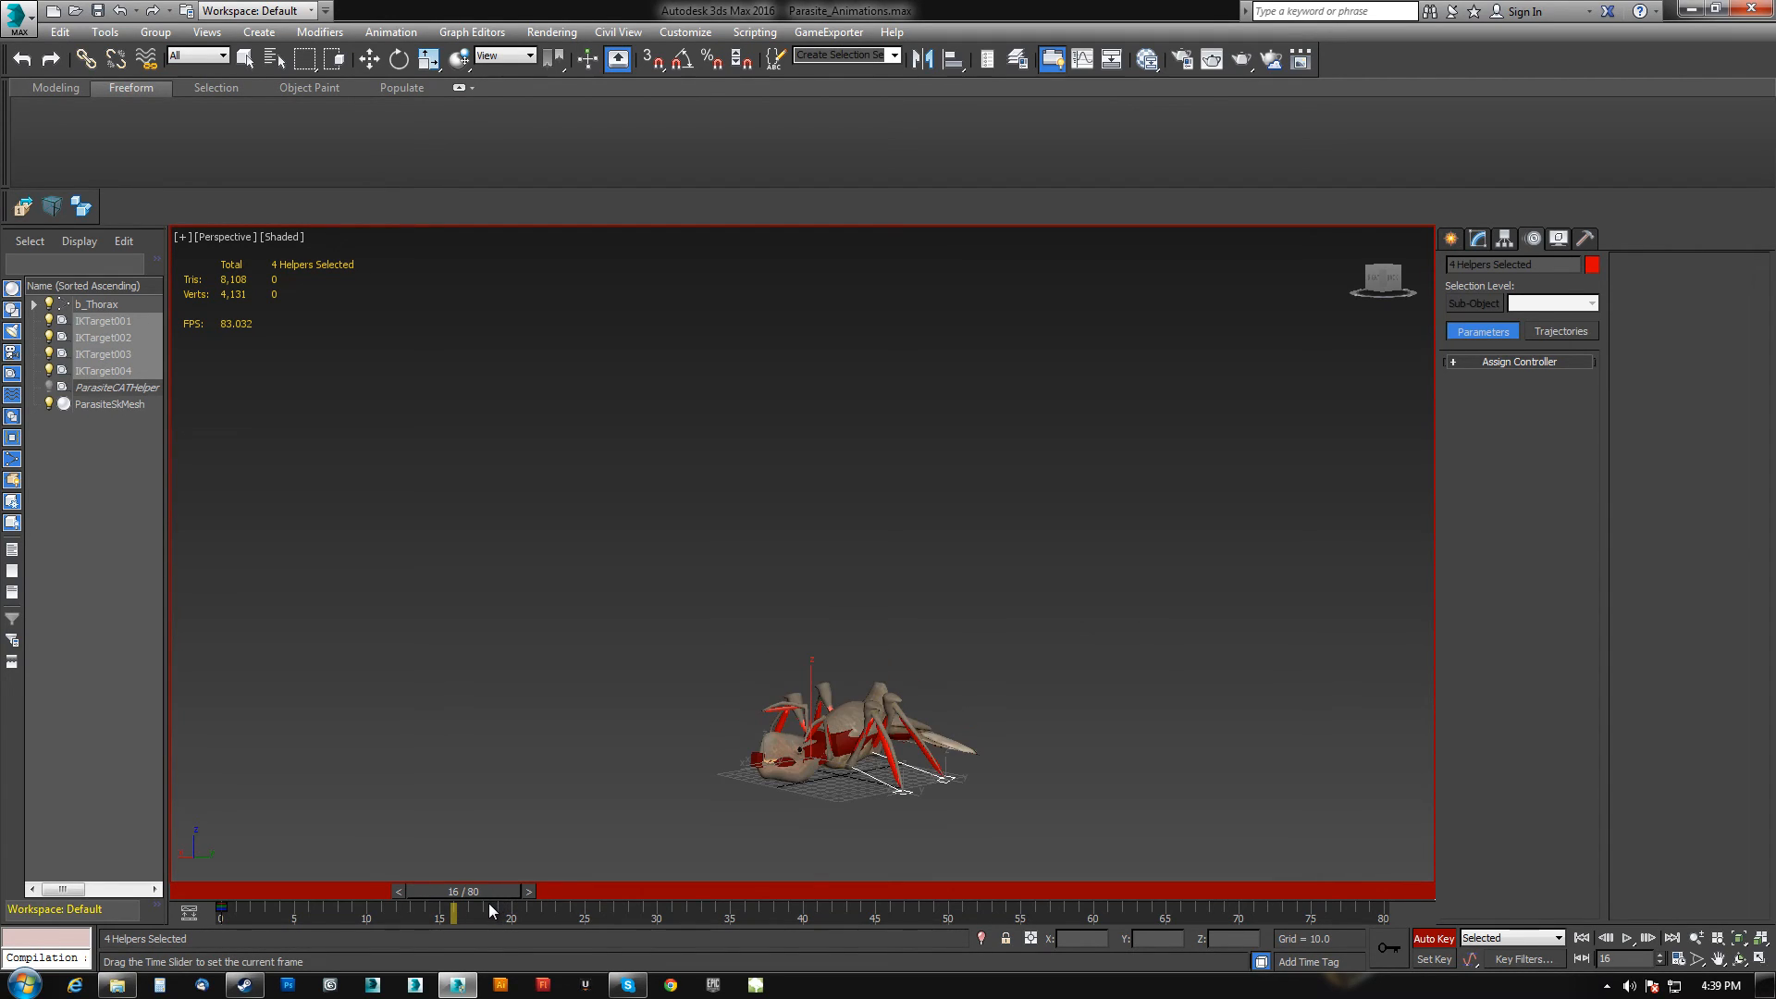
pyautogui.press('w')
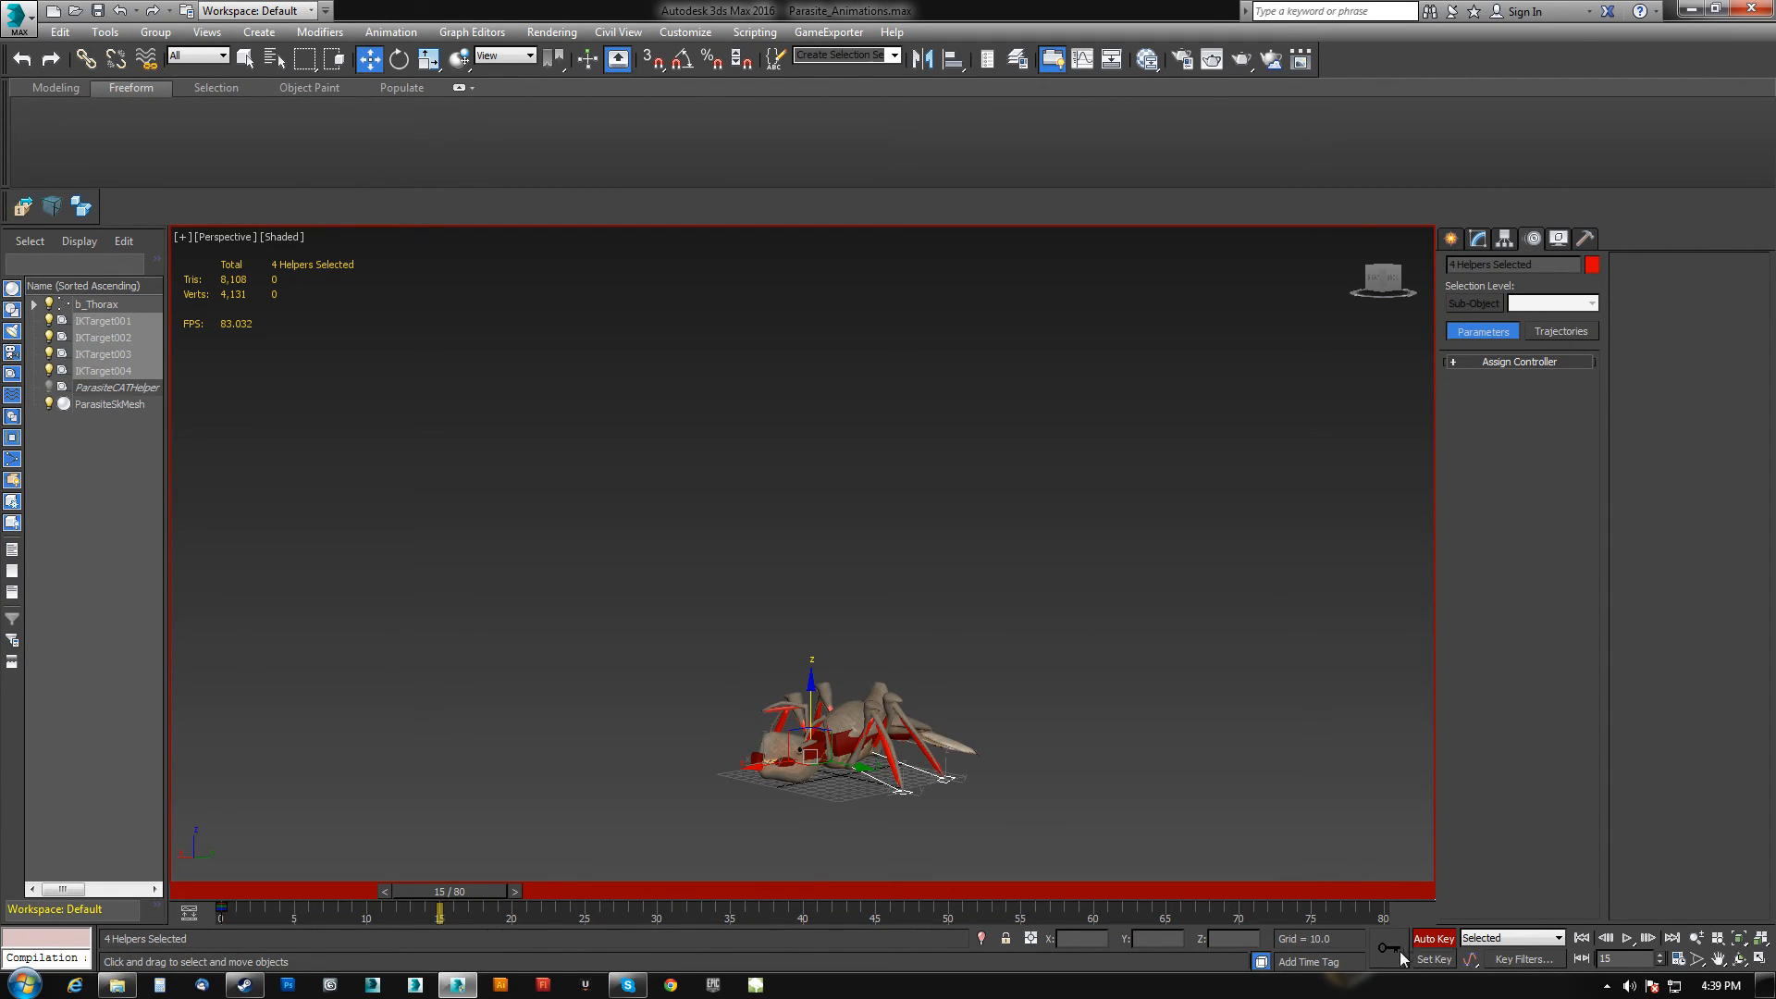
pyautogui.moveTo(447, 889); pyautogui.dragTo(516, 888)
pyautogui.moveTo(815, 691); pyautogui.dragTo(797, 507)
pyautogui.keyDown('alt'); pyautogui.moveTo(797, 507); pyautogui.dragTo(869, 533, button='middle'); pyautogui.keyUp('alt')
pyautogui.moveTo(675, 573); pyautogui.dragTo(830, 508)
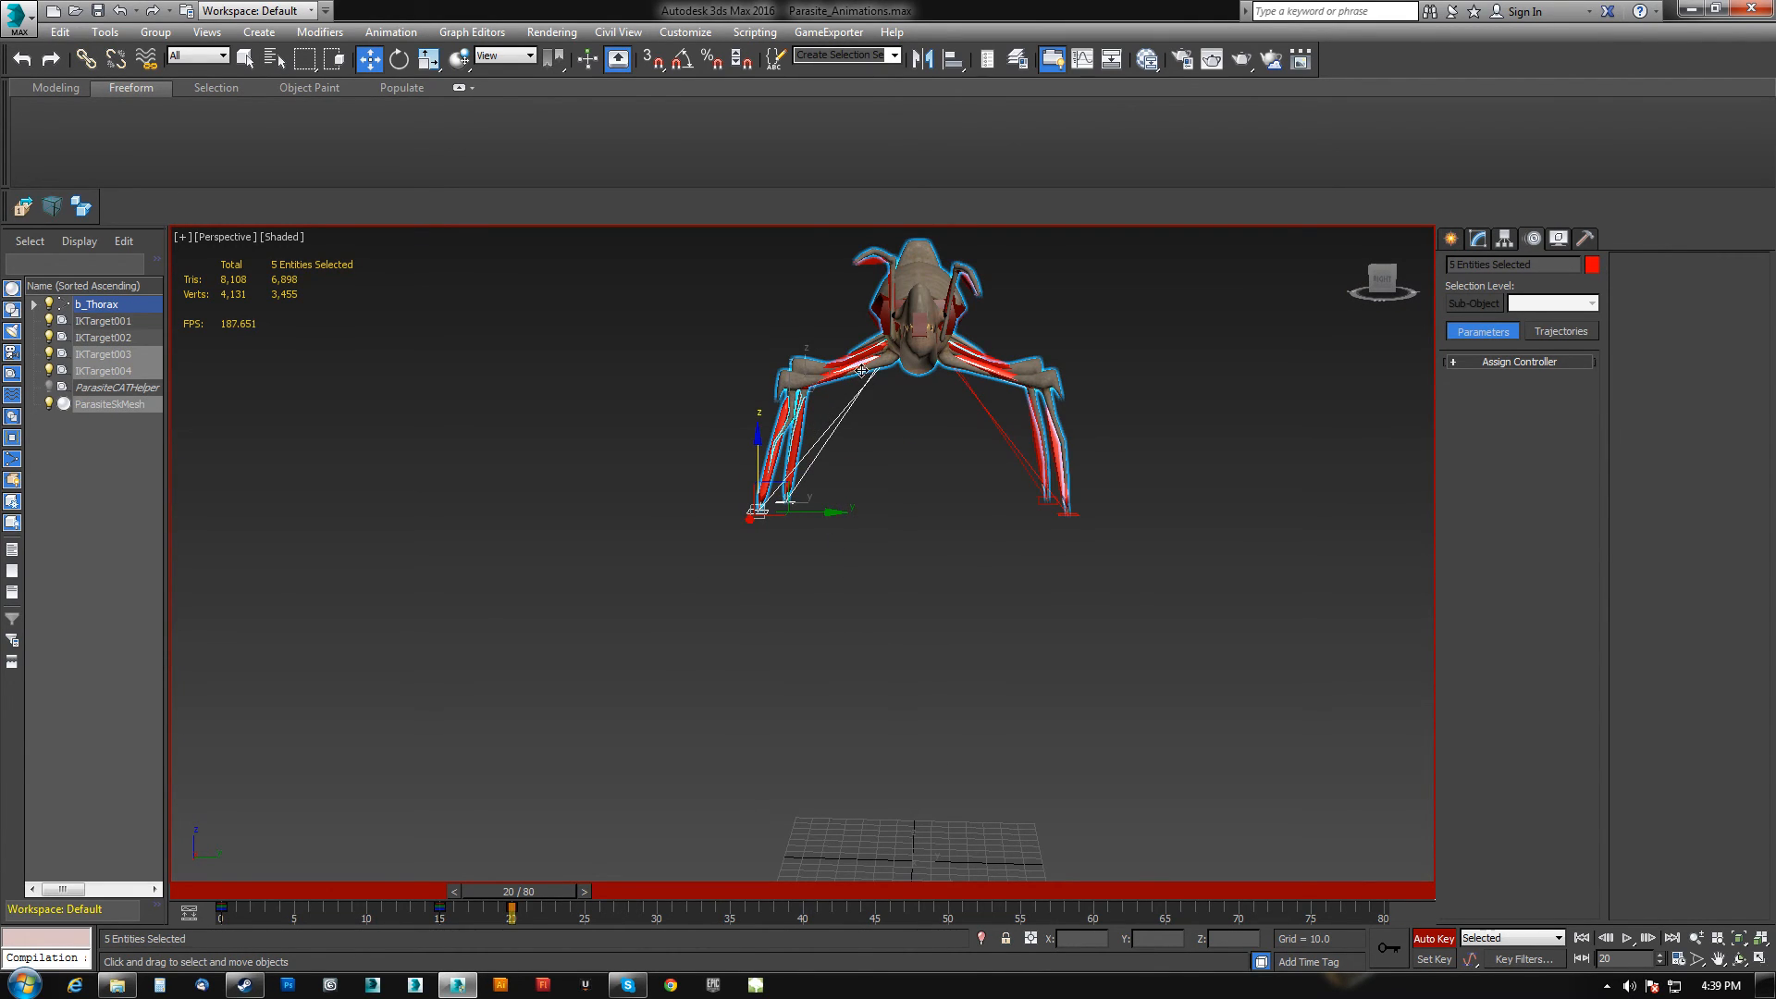
# Select pairs of leg IK targets and reposition them to tuck the legs under the body.
pyautogui.keyDown('alt'); pyautogui.moveTo(912, 402); pyautogui.dragTo(921, 369); pyautogui.keyUp('alt')
pyautogui.moveTo(817, 514); pyautogui.dragTo(934, 532)
pyautogui.moveTo(914, 445); pyautogui.dragTo(918, 493)
pyautogui.moveTo(1011, 562); pyautogui.dragTo(1098, 442)
pyautogui.keyDown('alt'); pyautogui.moveTo(979, 444); pyautogui.dragTo(1098, 469); pyautogui.keyUp('alt')
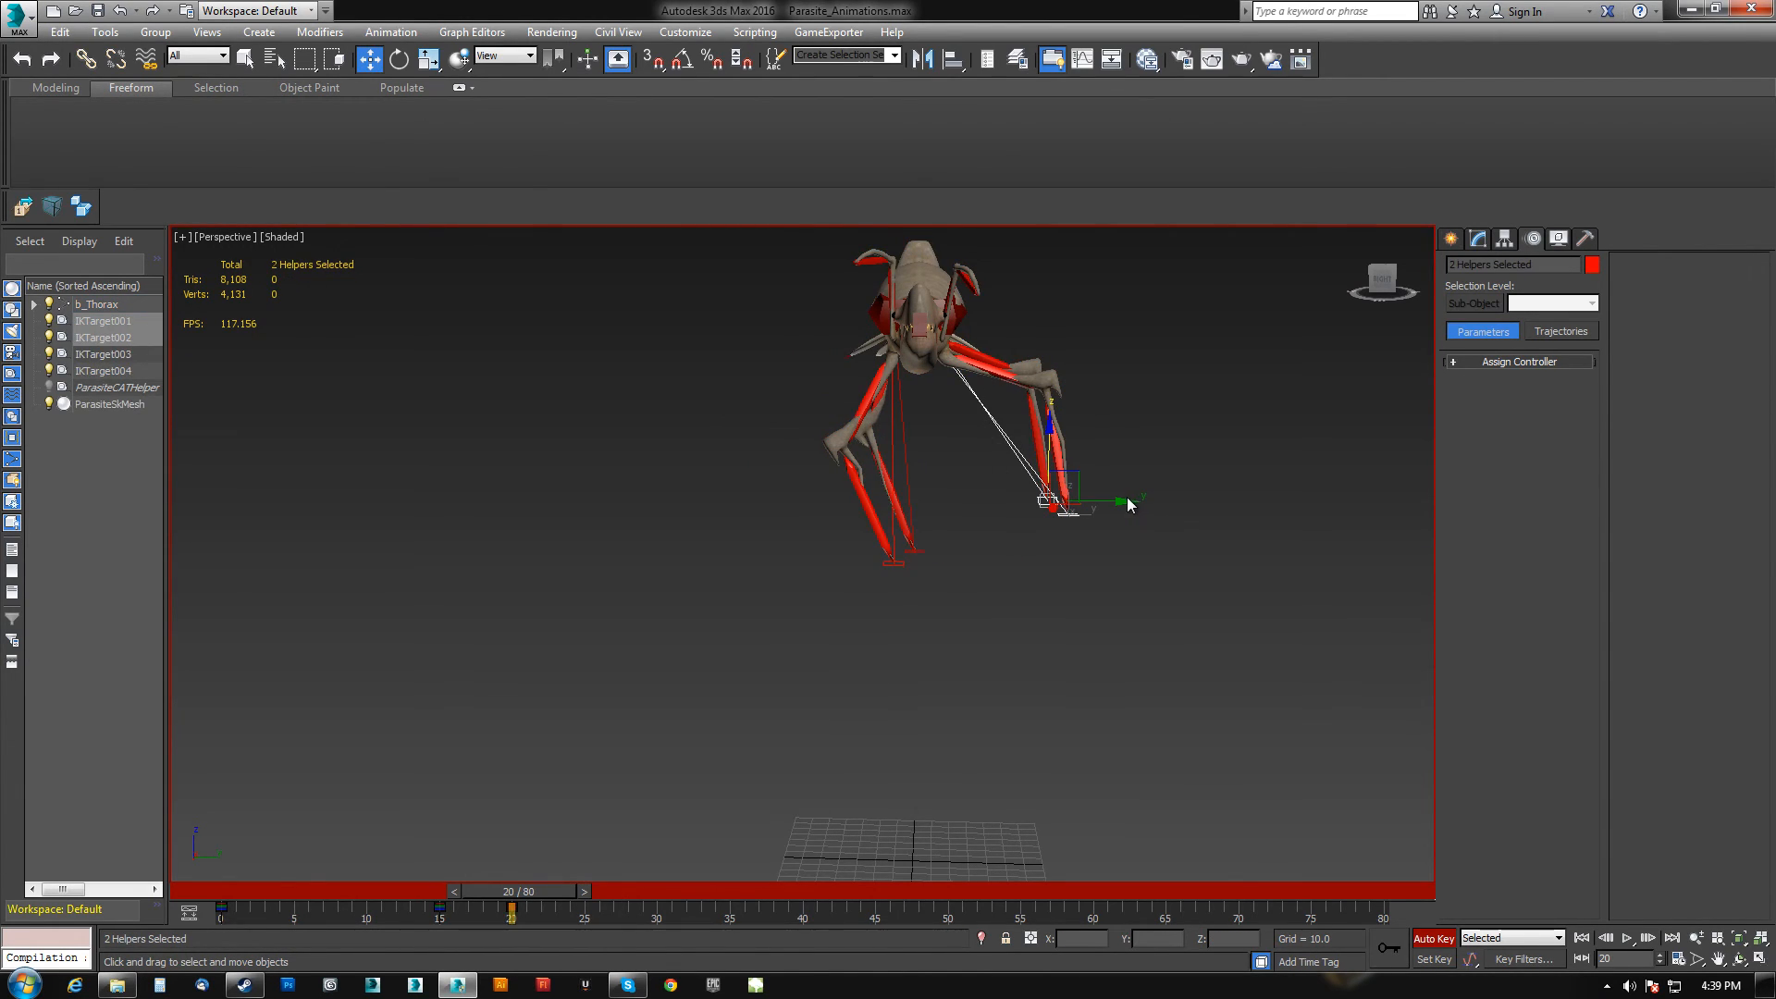
pyautogui.moveTo(1079, 469); pyautogui.dragTo(969, 516)
pyautogui.keyDown('alt'); pyautogui.moveTo(986, 590); pyautogui.dragTo(904, 603, button='middle'); pyautogui.keyUp('alt')
# At frame 17, try moving two IK targets downward and undo the move.
pyautogui.moveTo(556, 894); pyautogui.dragTo(511, 902)
pyautogui.press('w')
pyautogui.keyDown('alt'); pyautogui.moveTo(908, 719); pyautogui.dragTo(945, 672, button='middle'); pyautogui.keyUp('alt')
pyautogui.moveTo(996, 650); pyautogui.dragTo(993, 694)
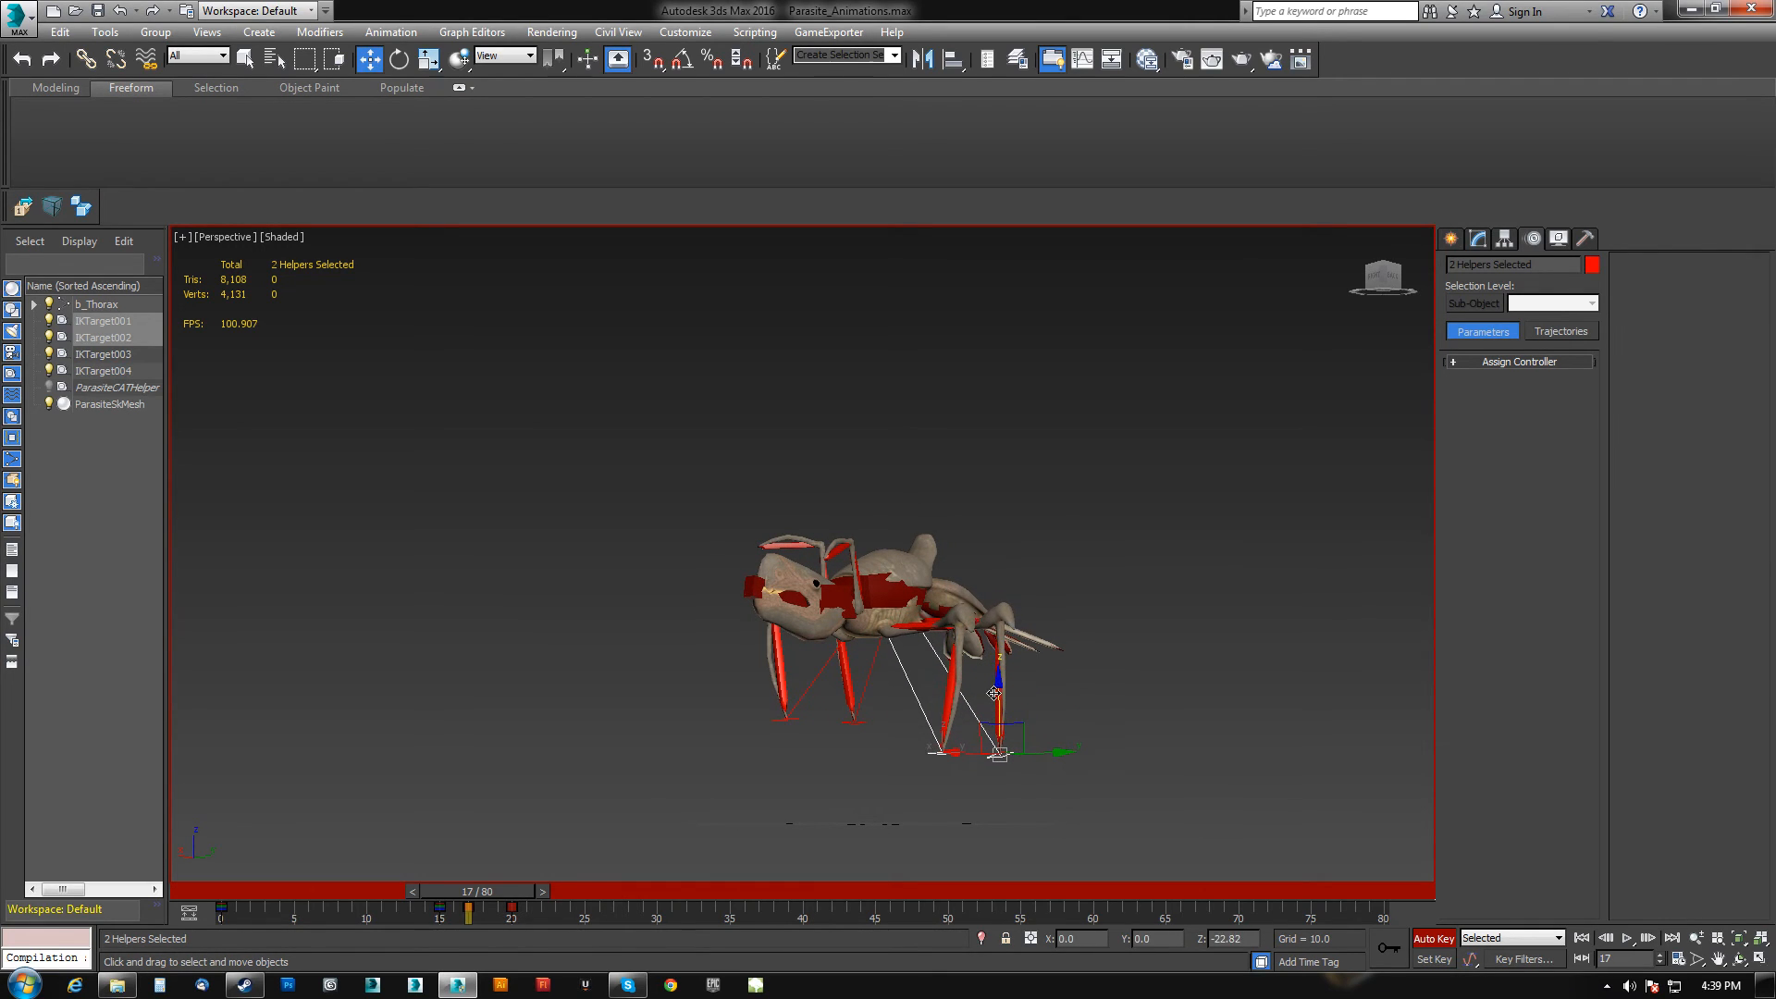
pyautogui.hotkey('ctrl', 'z')
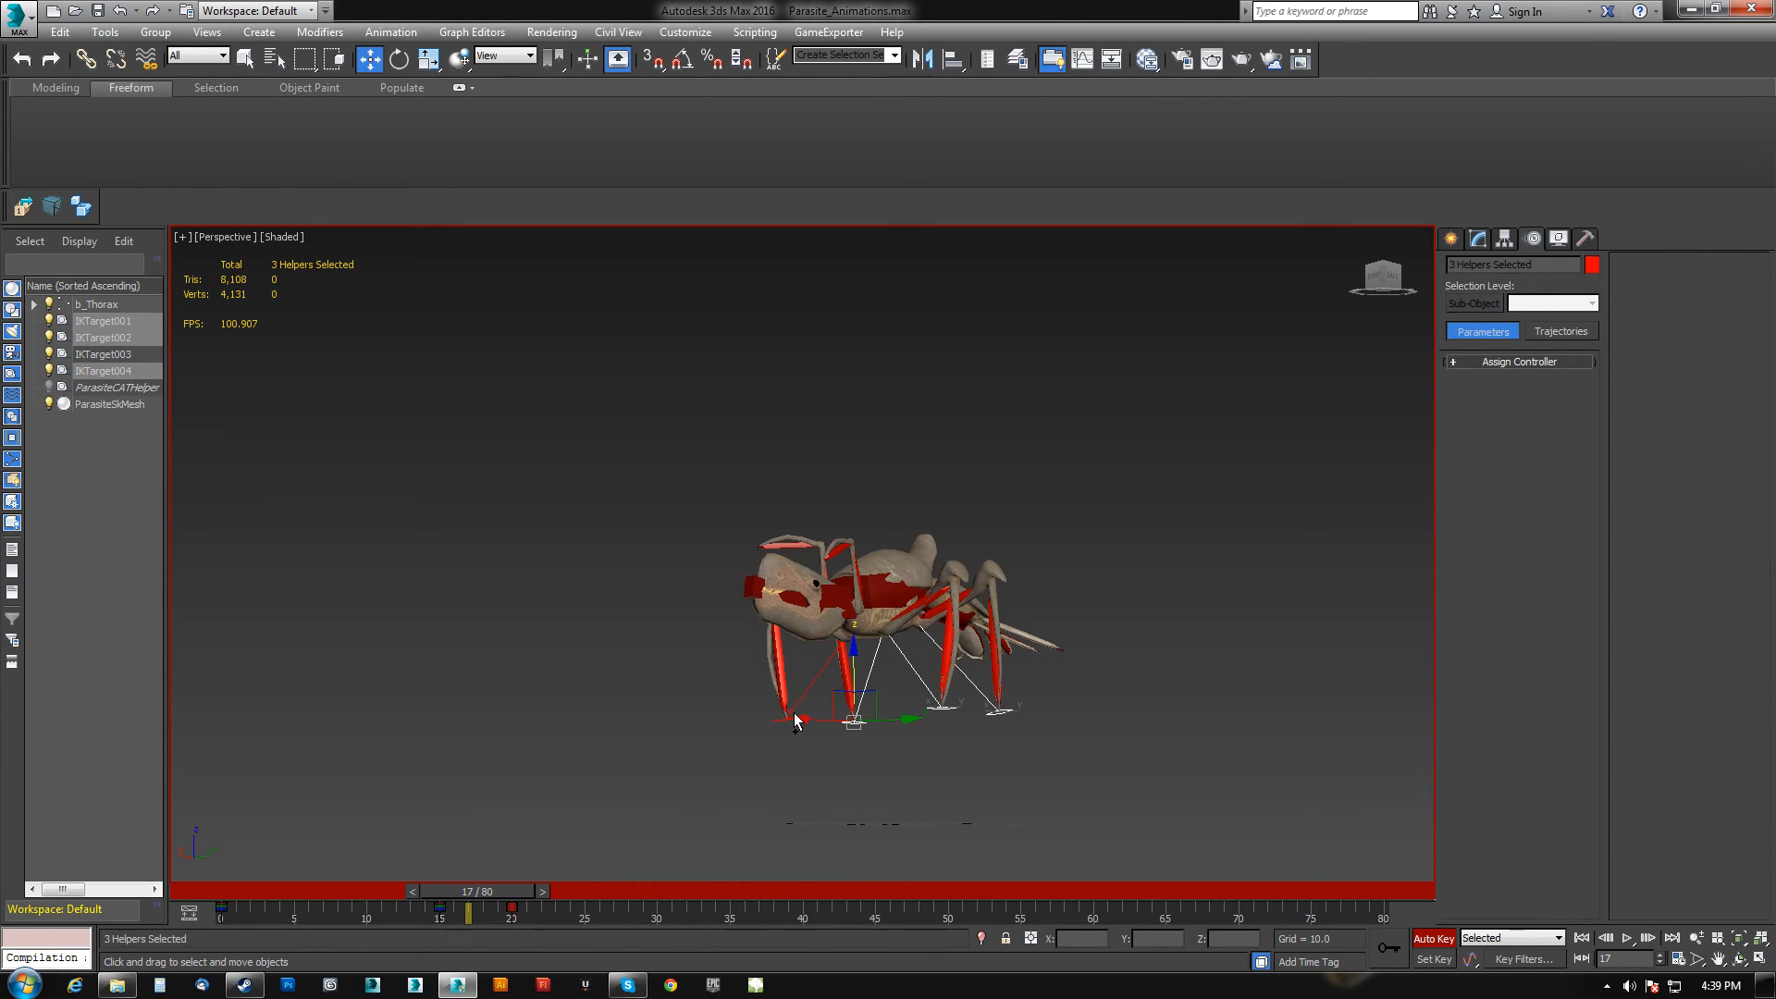
# At frame 17, move the selected IK targets down and outward to plant the feet on the ground.
pyautogui.keyDown('ctrl'); pyautogui.click(796, 719); pyautogui.keyUp('ctrl')
pyautogui.moveTo(854, 668); pyautogui.dragTo(856, 753)
pyautogui.keyDown('alt'); pyautogui.moveTo(855, 755); pyautogui.dragTo(932, 774, button='middle'); pyautogui.keyUp('alt')
# At frame 30, move the four leg IK targets upward.
pyautogui.moveTo(527, 896); pyautogui.dragTo(585, 879)
pyautogui.press('w')
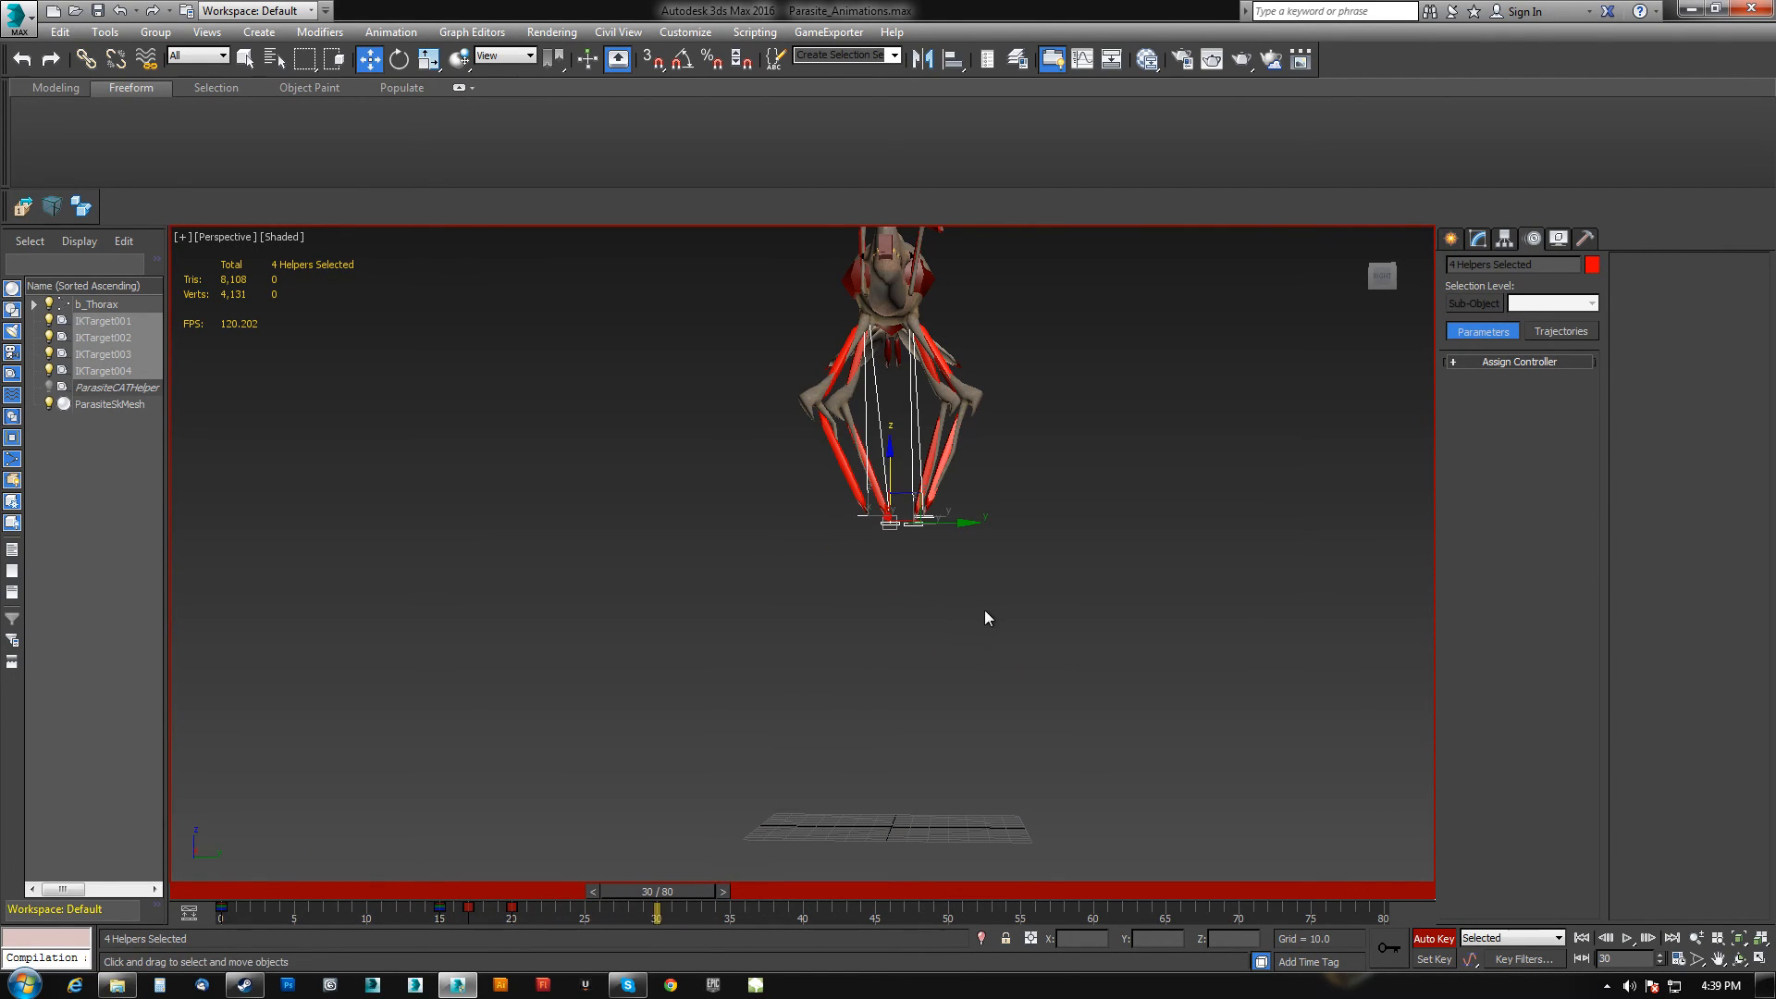
pyautogui.moveTo(911, 514); pyautogui.dragTo(812, 475, button='middle')
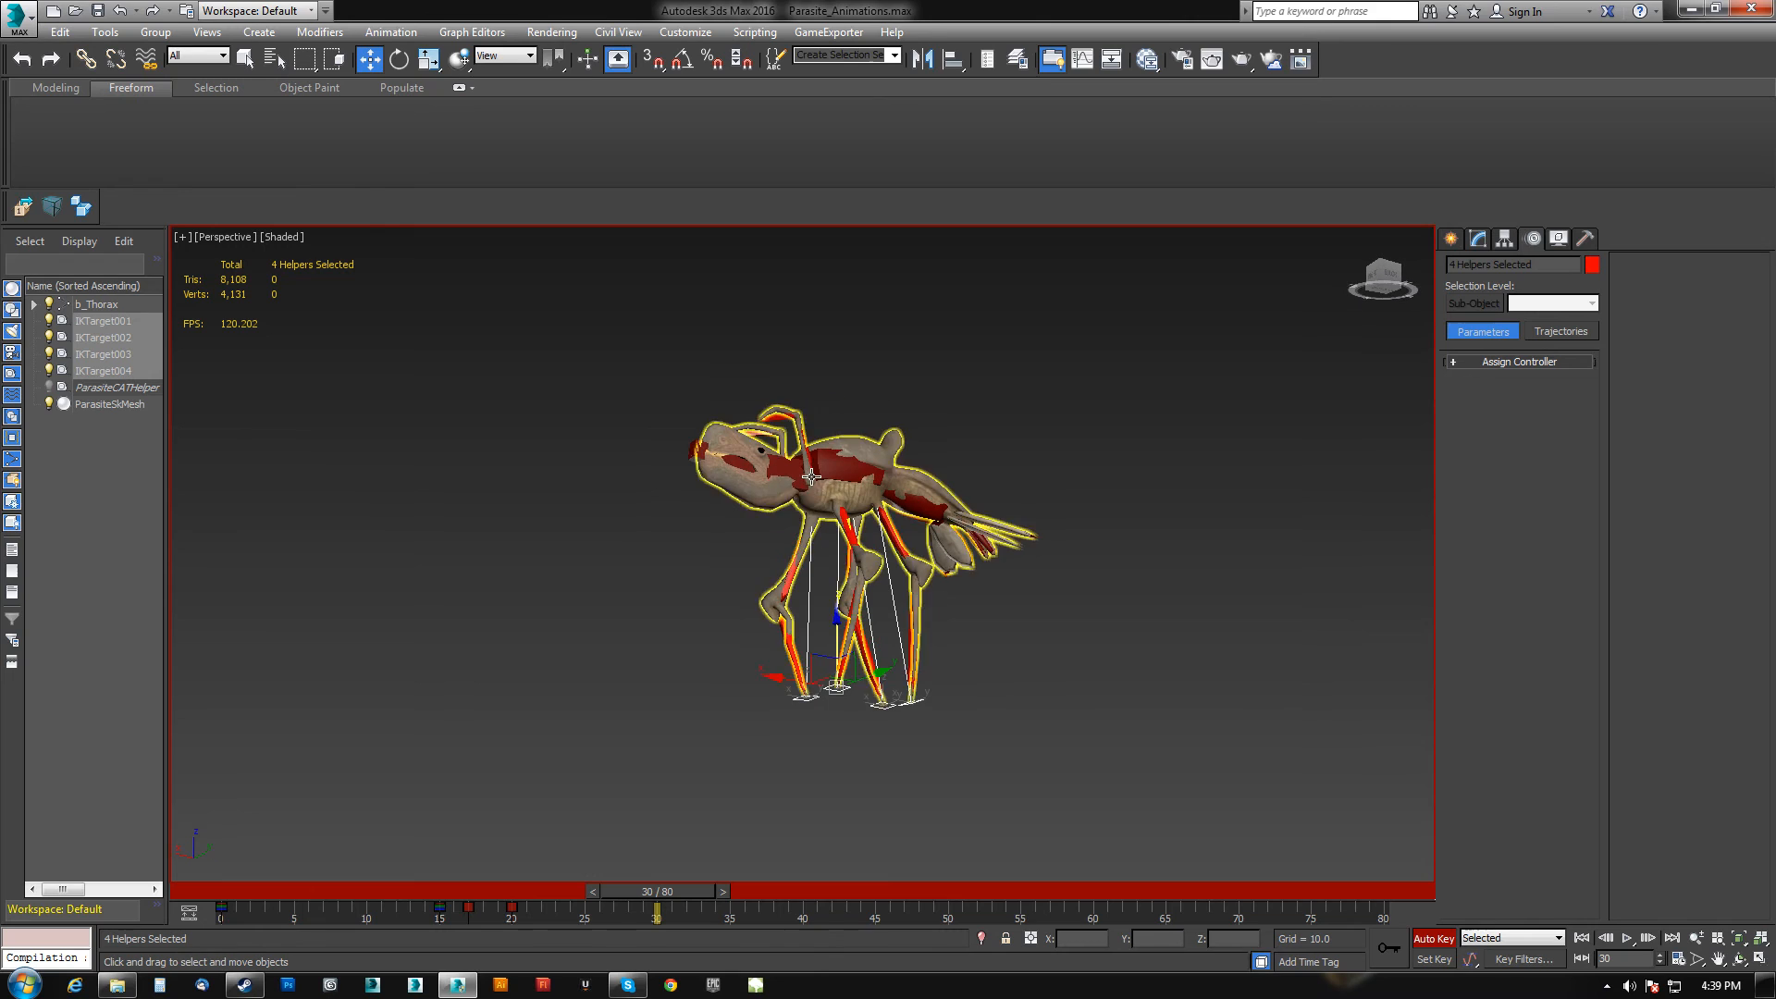
pyautogui.click(836, 465)
pyautogui.moveTo(833, 435); pyautogui.dragTo(833, 352)
# Select one pair of IK targets and move them outward to spread those legs at frame 30.
pyautogui.moveTo(710, 817); pyautogui.dragTo(970, 666)
pyautogui.keyDown('alt'); pyautogui.moveTo(970, 666); pyautogui.dragTo(838, 653, button='middle'); pyautogui.keyUp('alt')
pyautogui.moveTo(827, 639); pyautogui.dragTo(887, 611)
pyautogui.keyDown('alt'); pyautogui.moveTo(883, 509); pyautogui.dragTo(1091, 426); pyautogui.keyUp('alt')
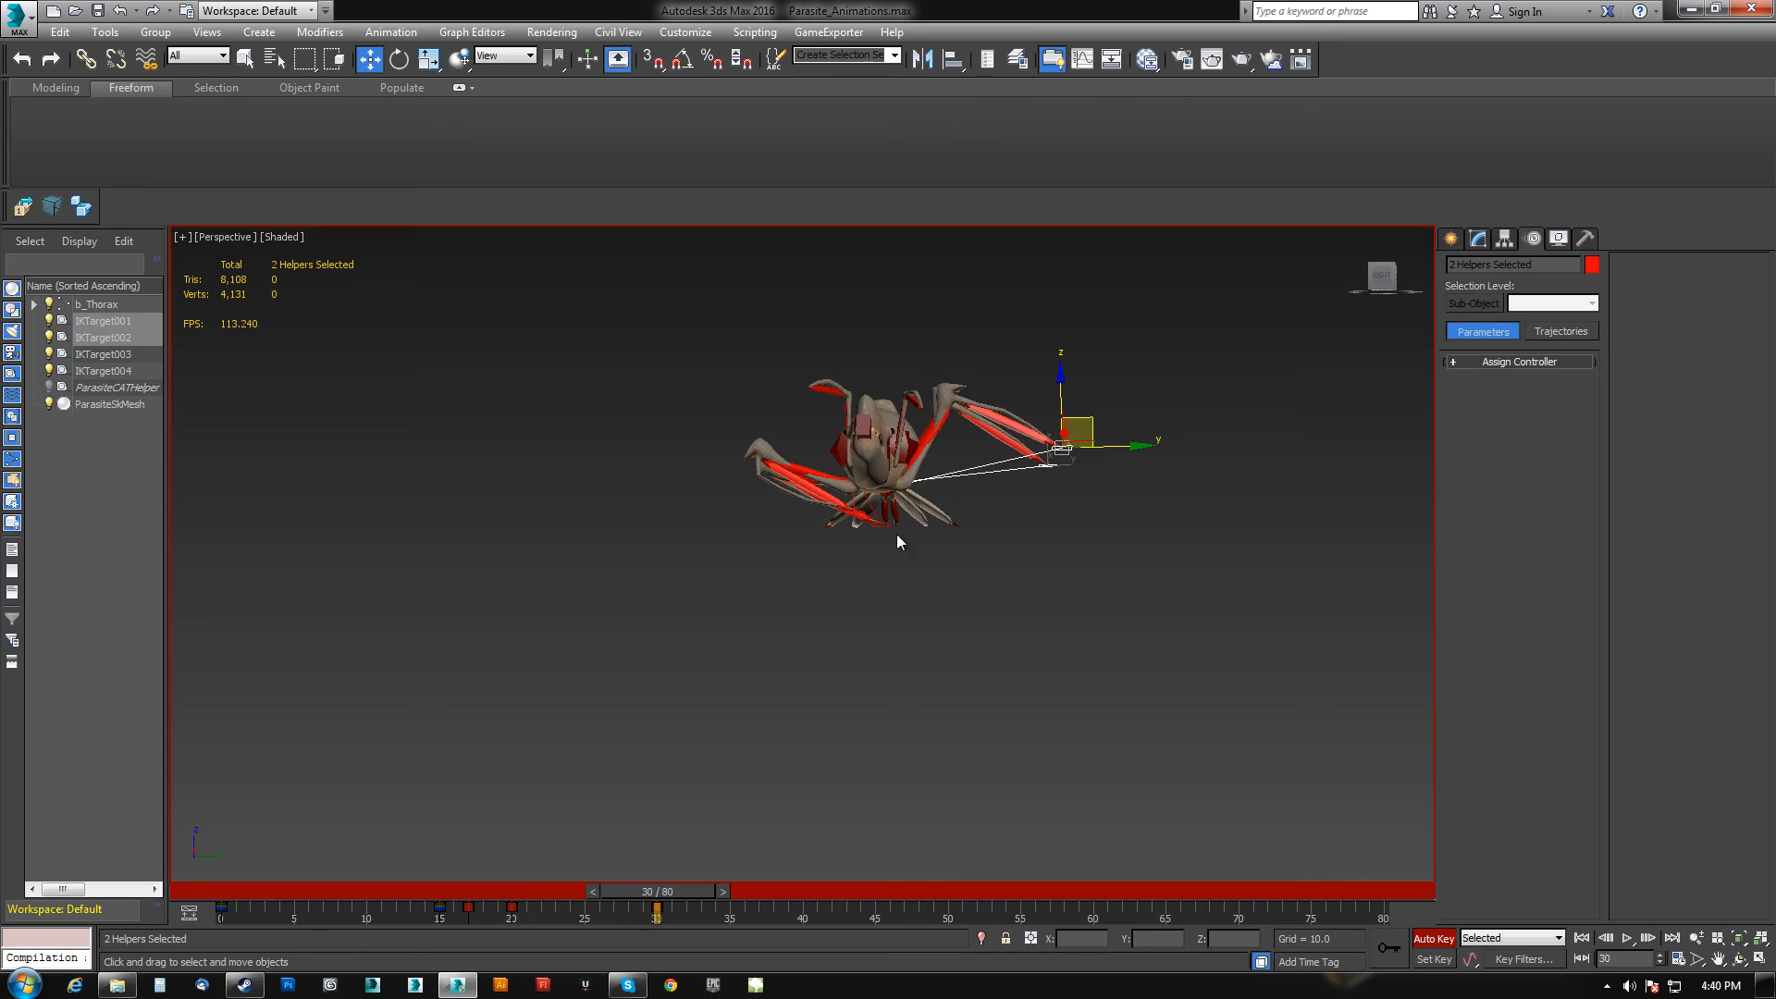
pyautogui.keyDown('alt'); pyautogui.moveTo(872, 552); pyautogui.dragTo(853, 635, button='middle'); pyautogui.keyUp('alt')
# Select the other pair of IK targets and reposition them to match the spread legs at frame 30.
pyautogui.scroll(4, 867, 529)
pyautogui.click(864, 506)
pyautogui.keyDown('ctrl'); pyautogui.click(884, 506); pyautogui.keyUp('ctrl')
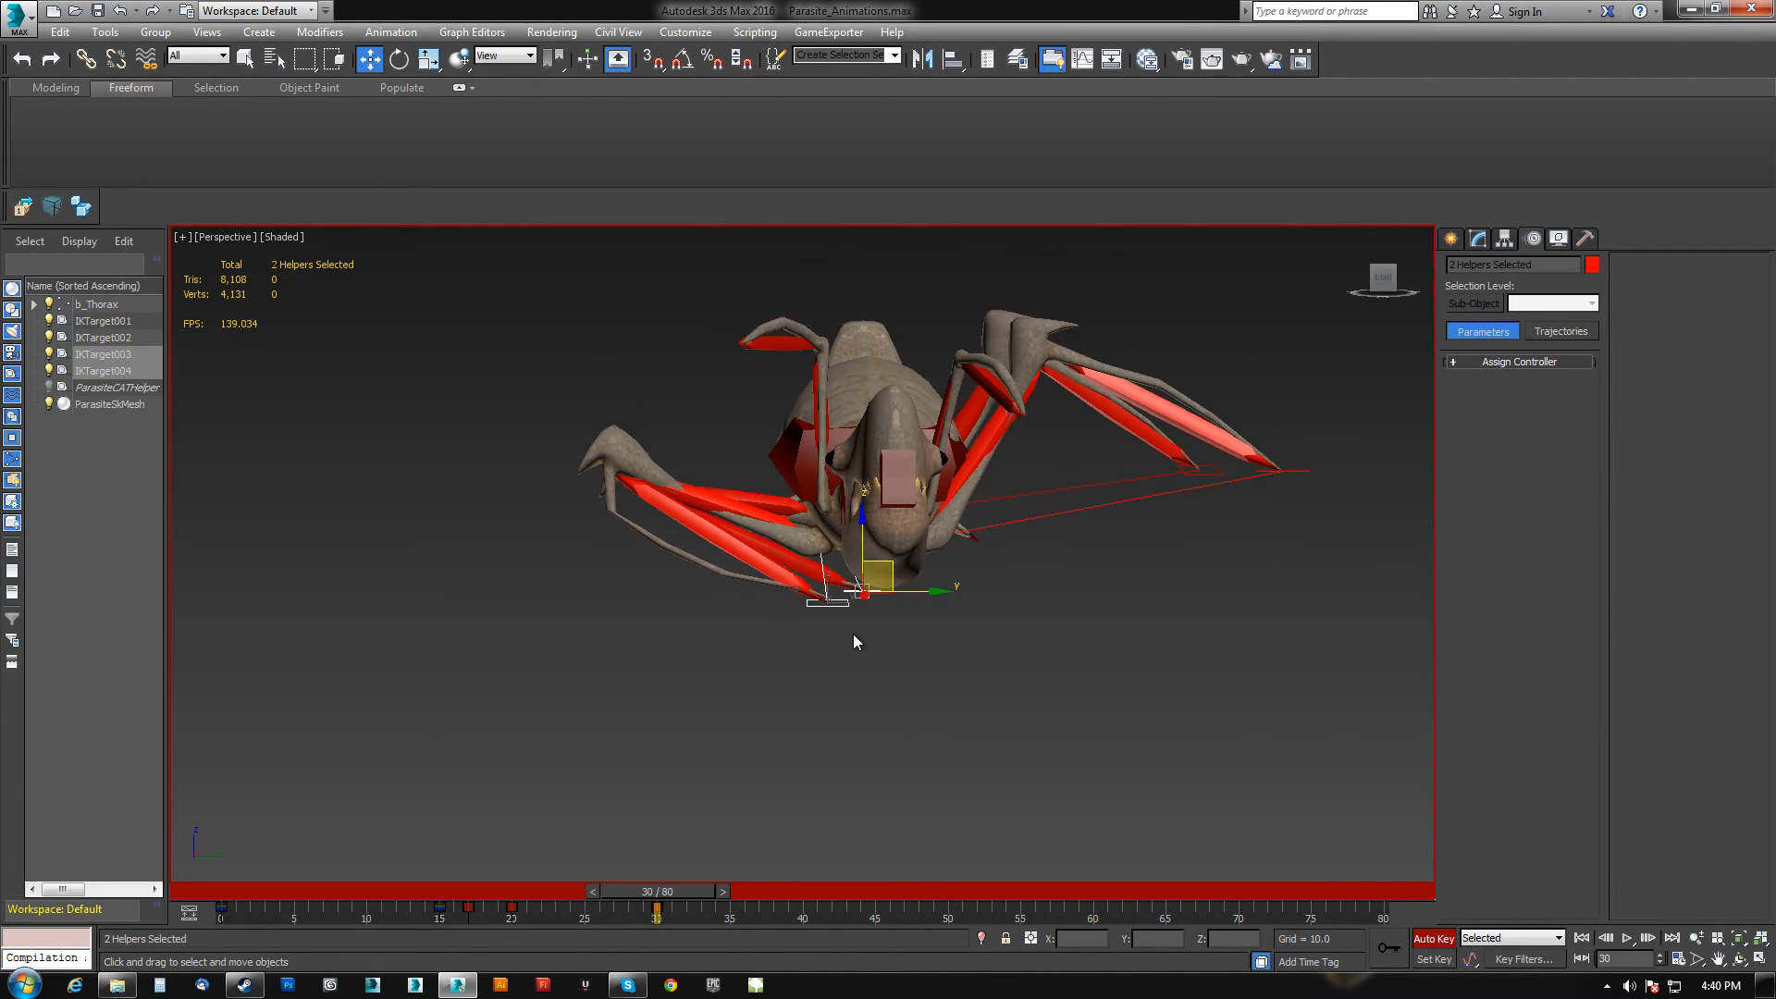
pyautogui.scroll(-3, 853, 634)
pyautogui.moveTo(893, 577); pyautogui.dragTo(632, 480)
pyautogui.keyDown('alt'); pyautogui.moveTo(795, 619); pyautogui.dragTo(897, 658, button='middle'); pyautogui.keyUp('alt')
# Play the animation from frame 0 to review the jump, then stop playback.
pyautogui.moveTo(692, 891); pyautogui.dragTo(249, 891)
pyautogui.moveTo(823, 694); pyautogui.dragTo(788, 727, button='middle')
pyautogui.scroll(2, 792, 740)
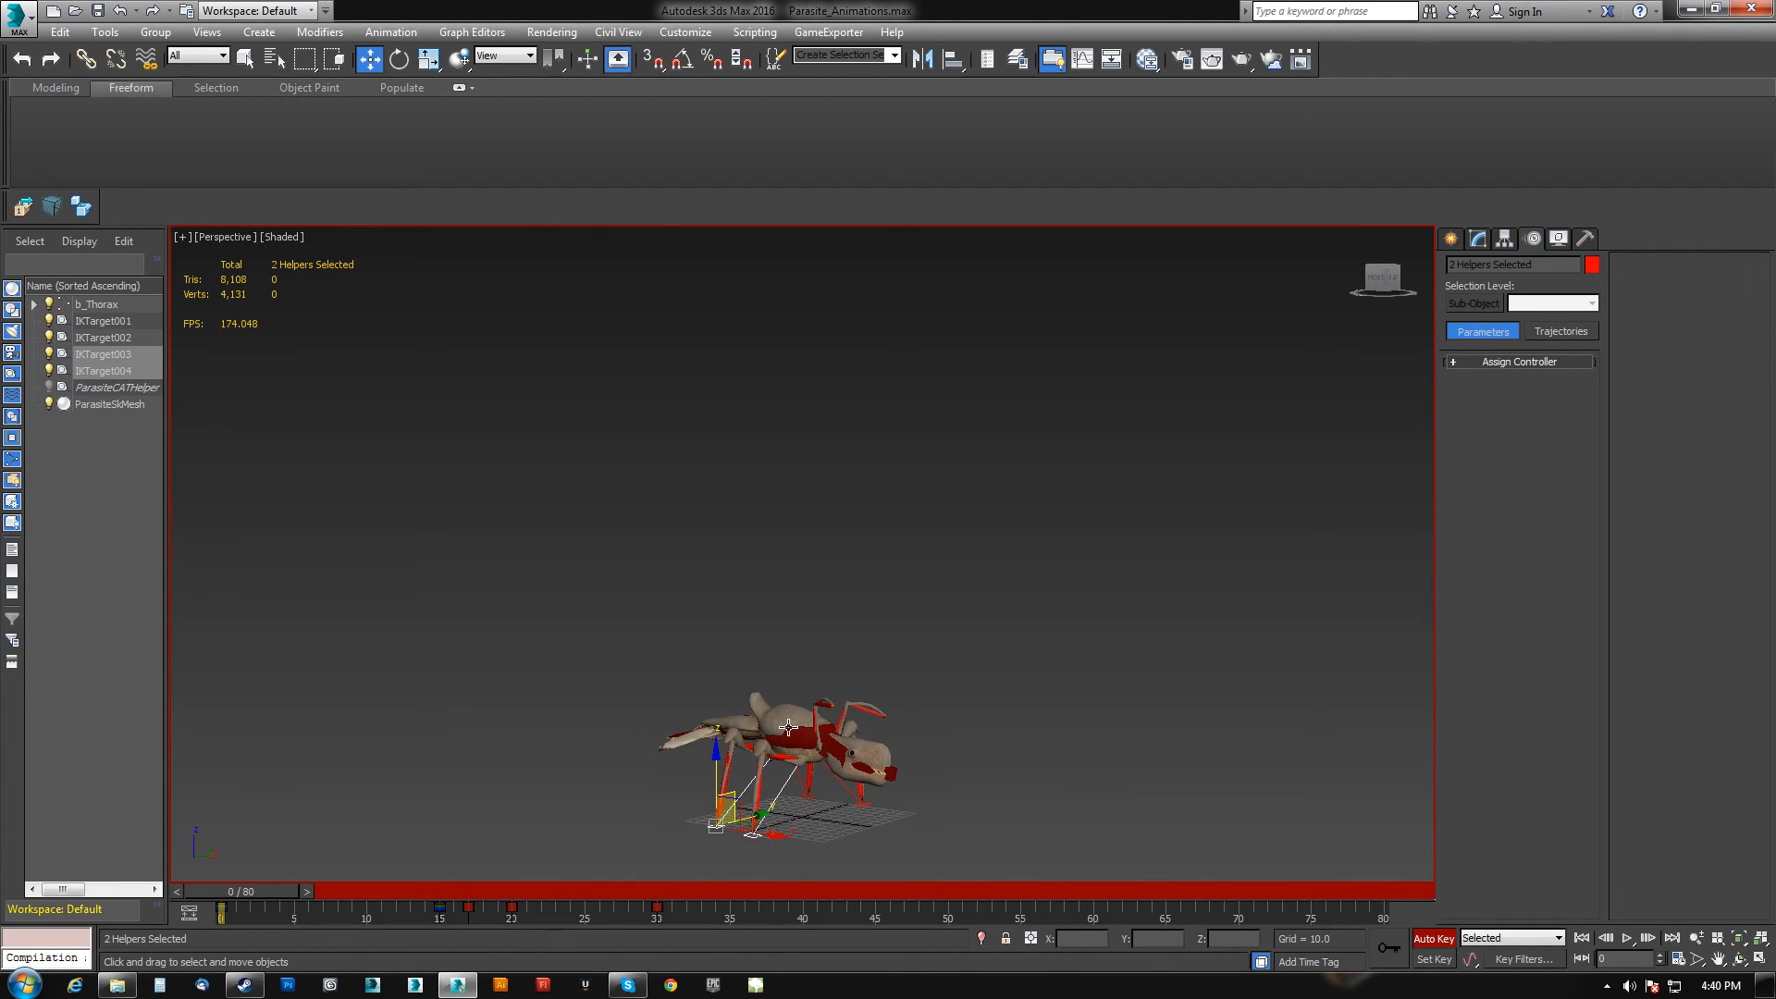
pyautogui.click(1626, 938)
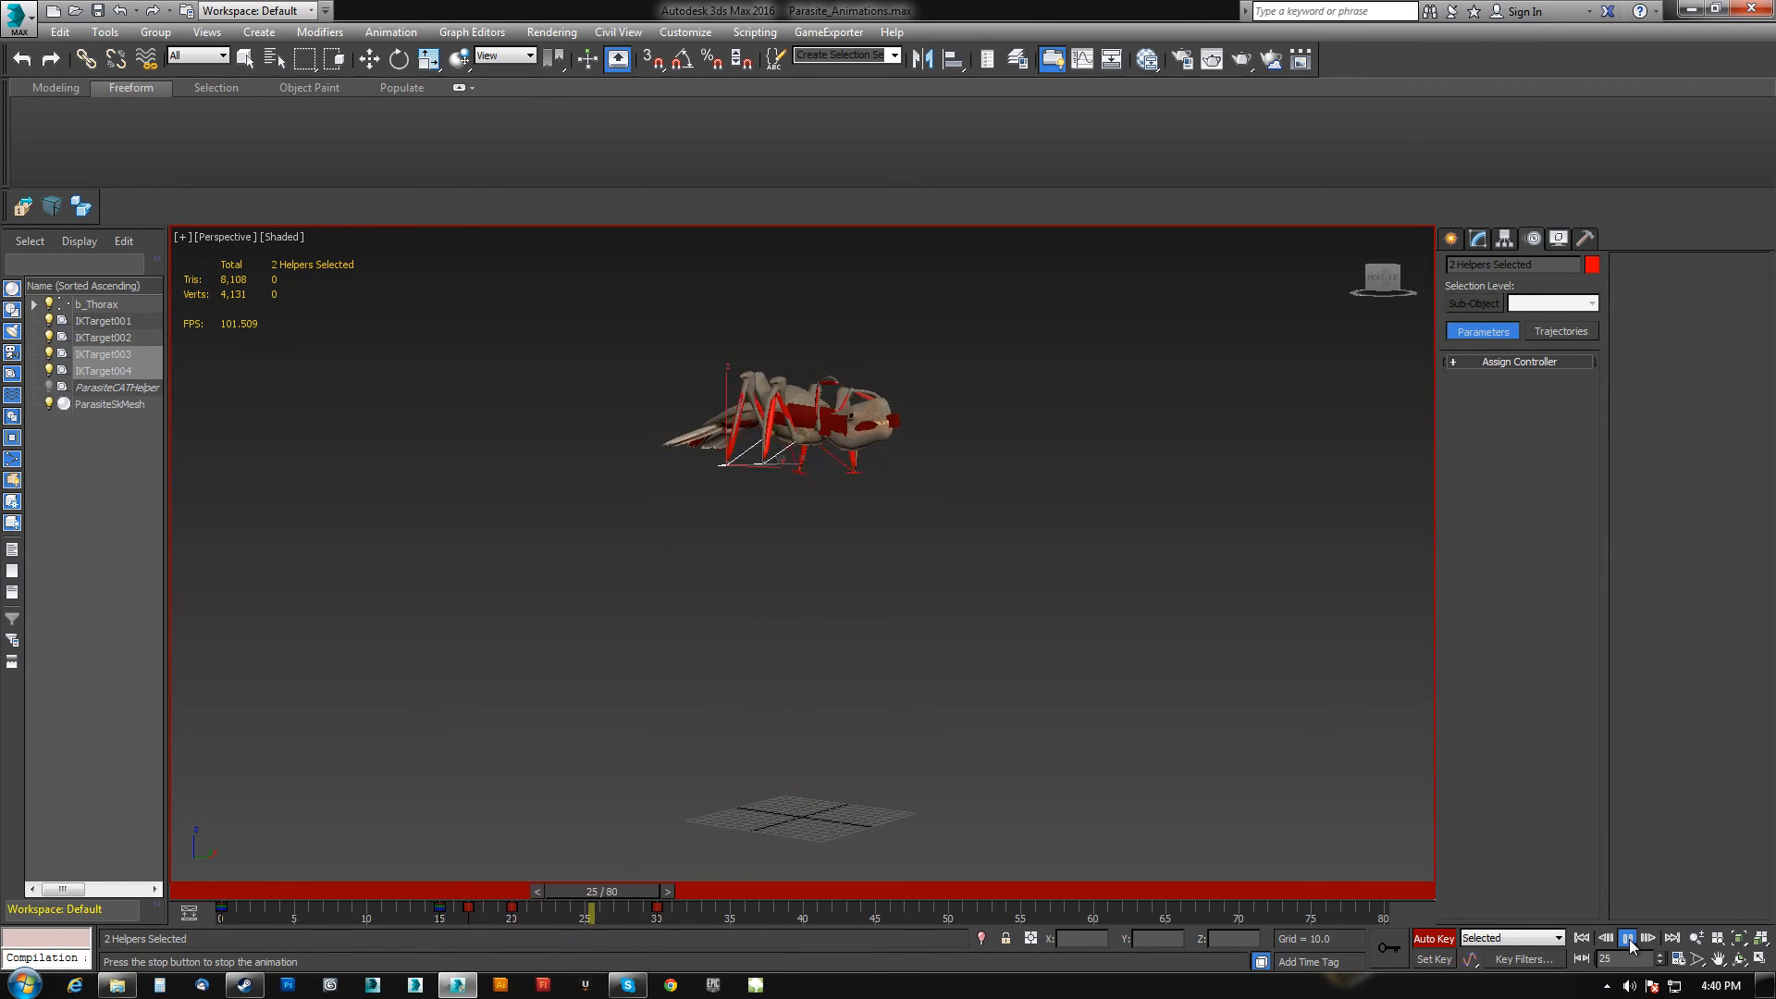
pyautogui.press('/')
# At frame 40, select the four IK targets and bring them back down onto the ground for the landing.
pyautogui.moveTo(916, 893); pyautogui.dragTo(824, 862)
pyautogui.press('w')
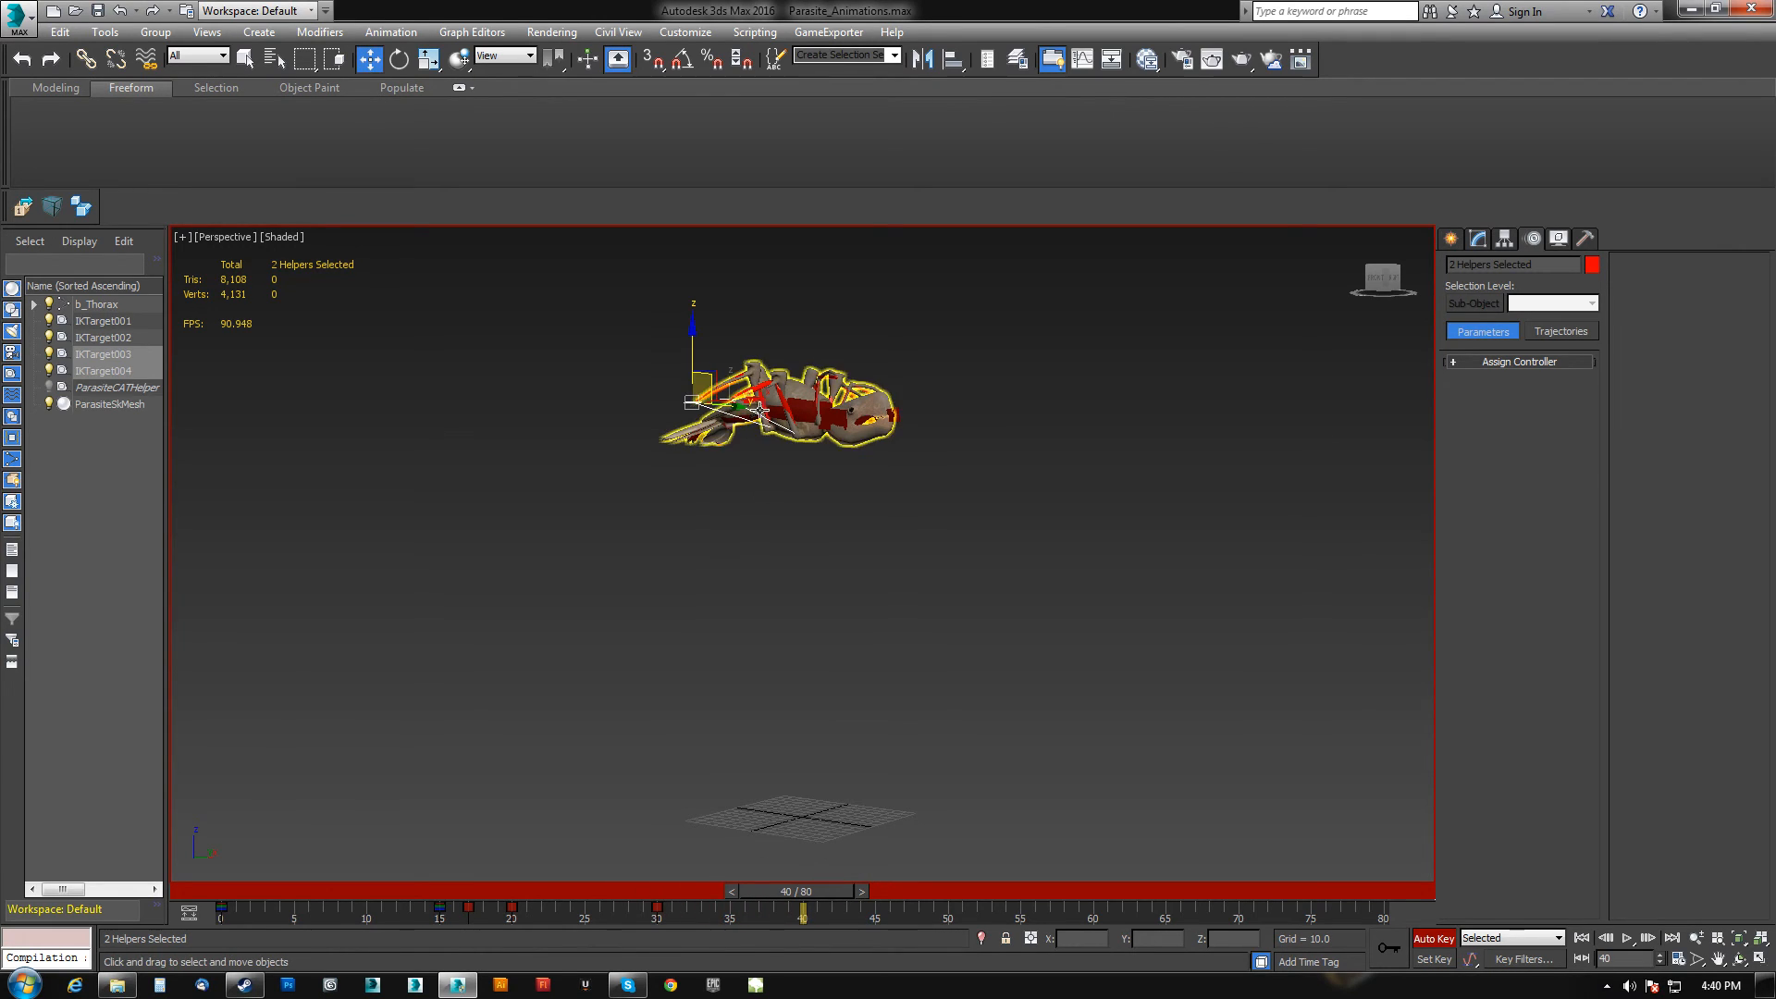
pyautogui.click(803, 407)
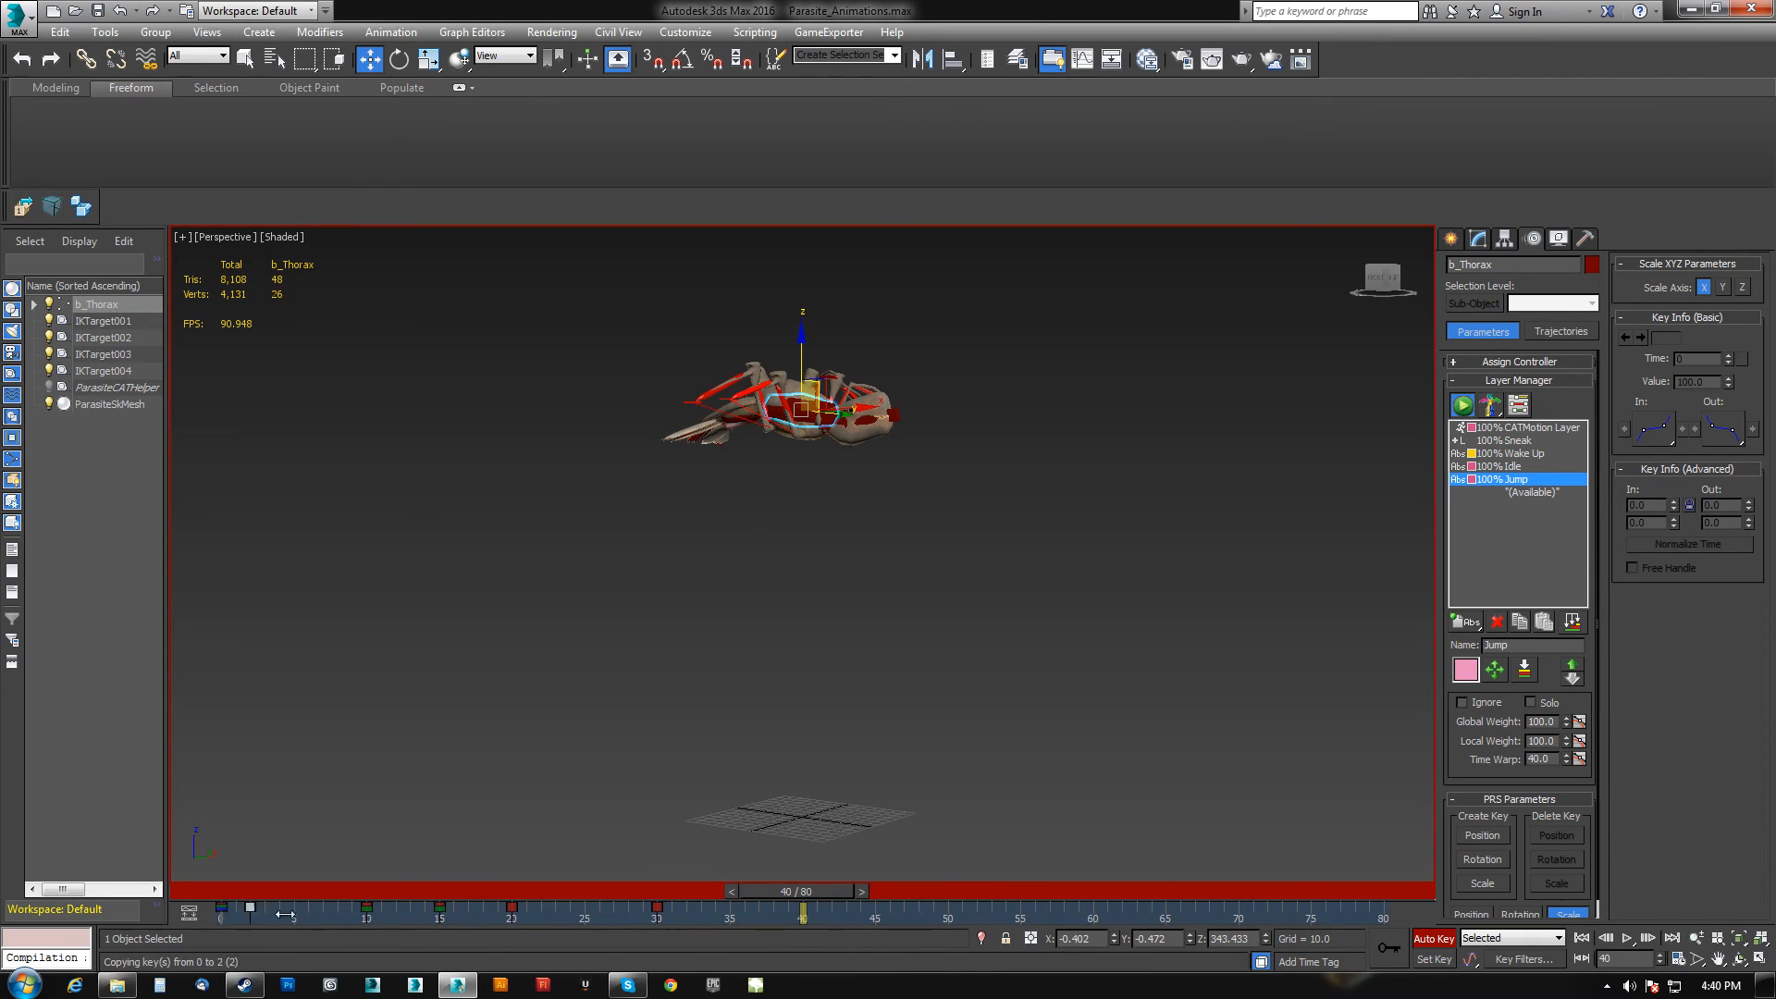
pyautogui.keyDown('shift'); pyautogui.moveTo(806, 917); pyautogui.dragTo(807, 917); pyautogui.keyUp('shift')
pyautogui.moveTo(614, 456); pyautogui.dragTo(1049, 371)
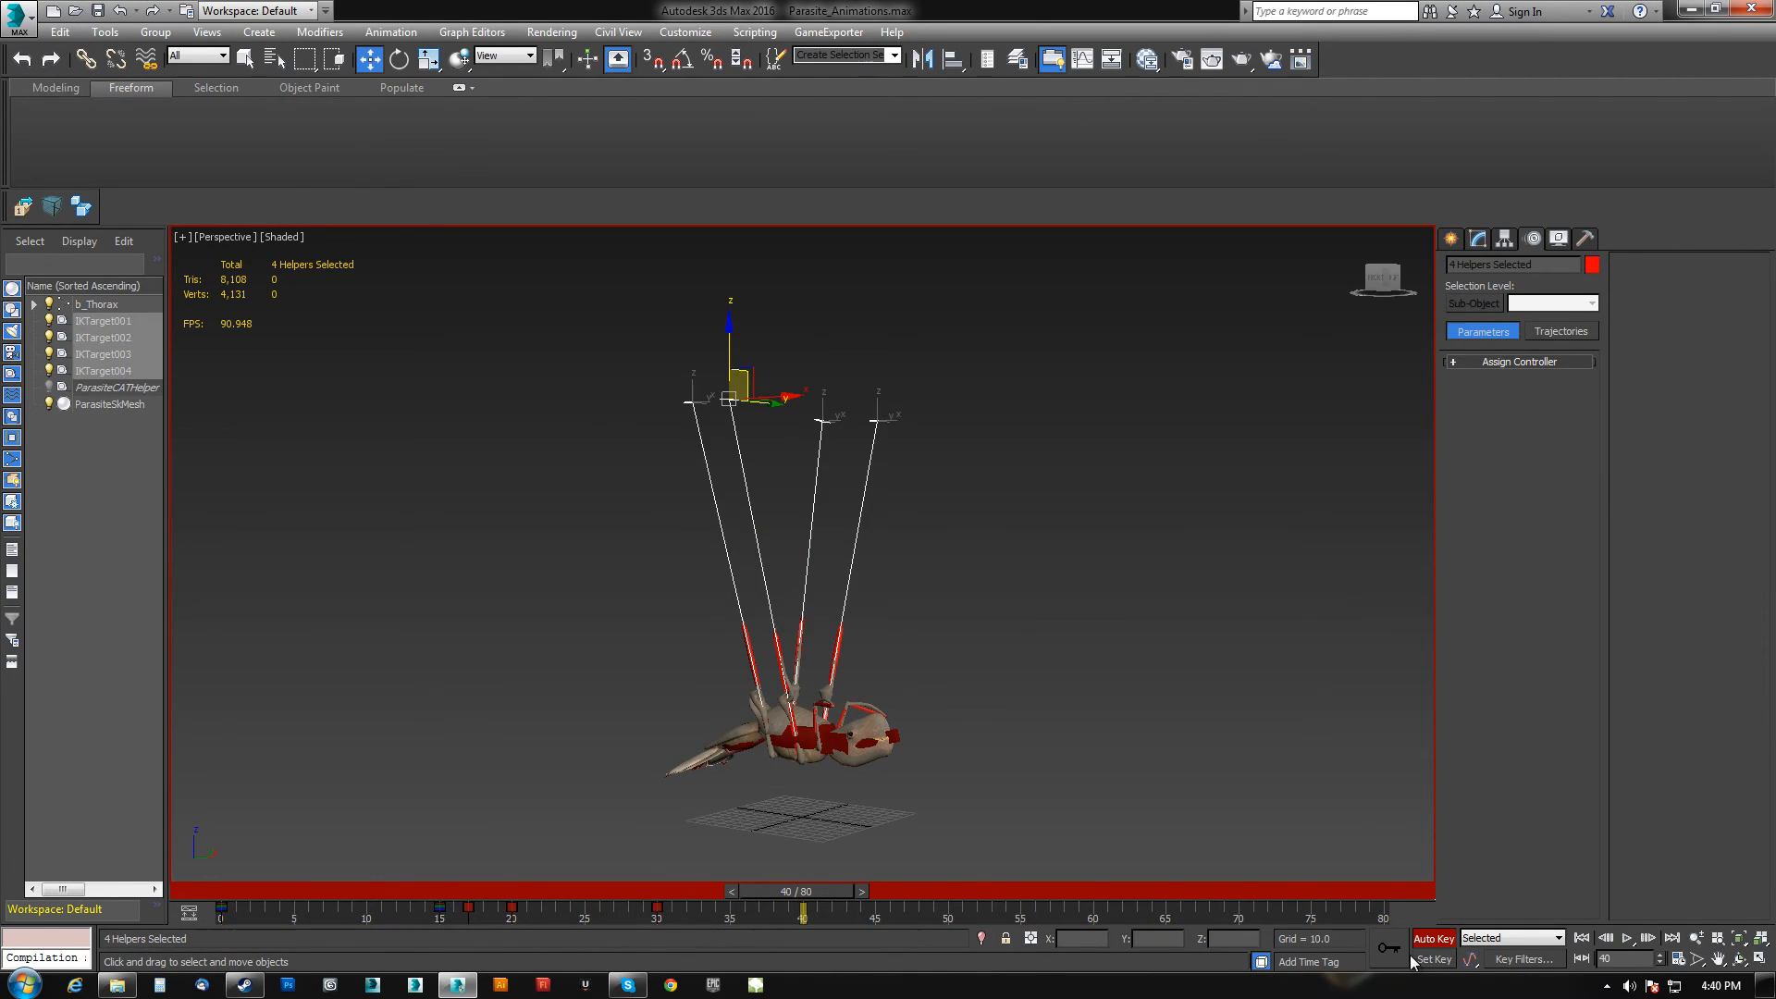
pyautogui.moveTo(229, 912); pyautogui.dragTo(830, 866)
pyautogui.press('w')
pyautogui.keyDown('alt'); pyautogui.moveTo(816, 832); pyautogui.dragTo(818, 777, button='middle'); pyautogui.keyUp('alt')
pyautogui.scroll(4, 802, 721)
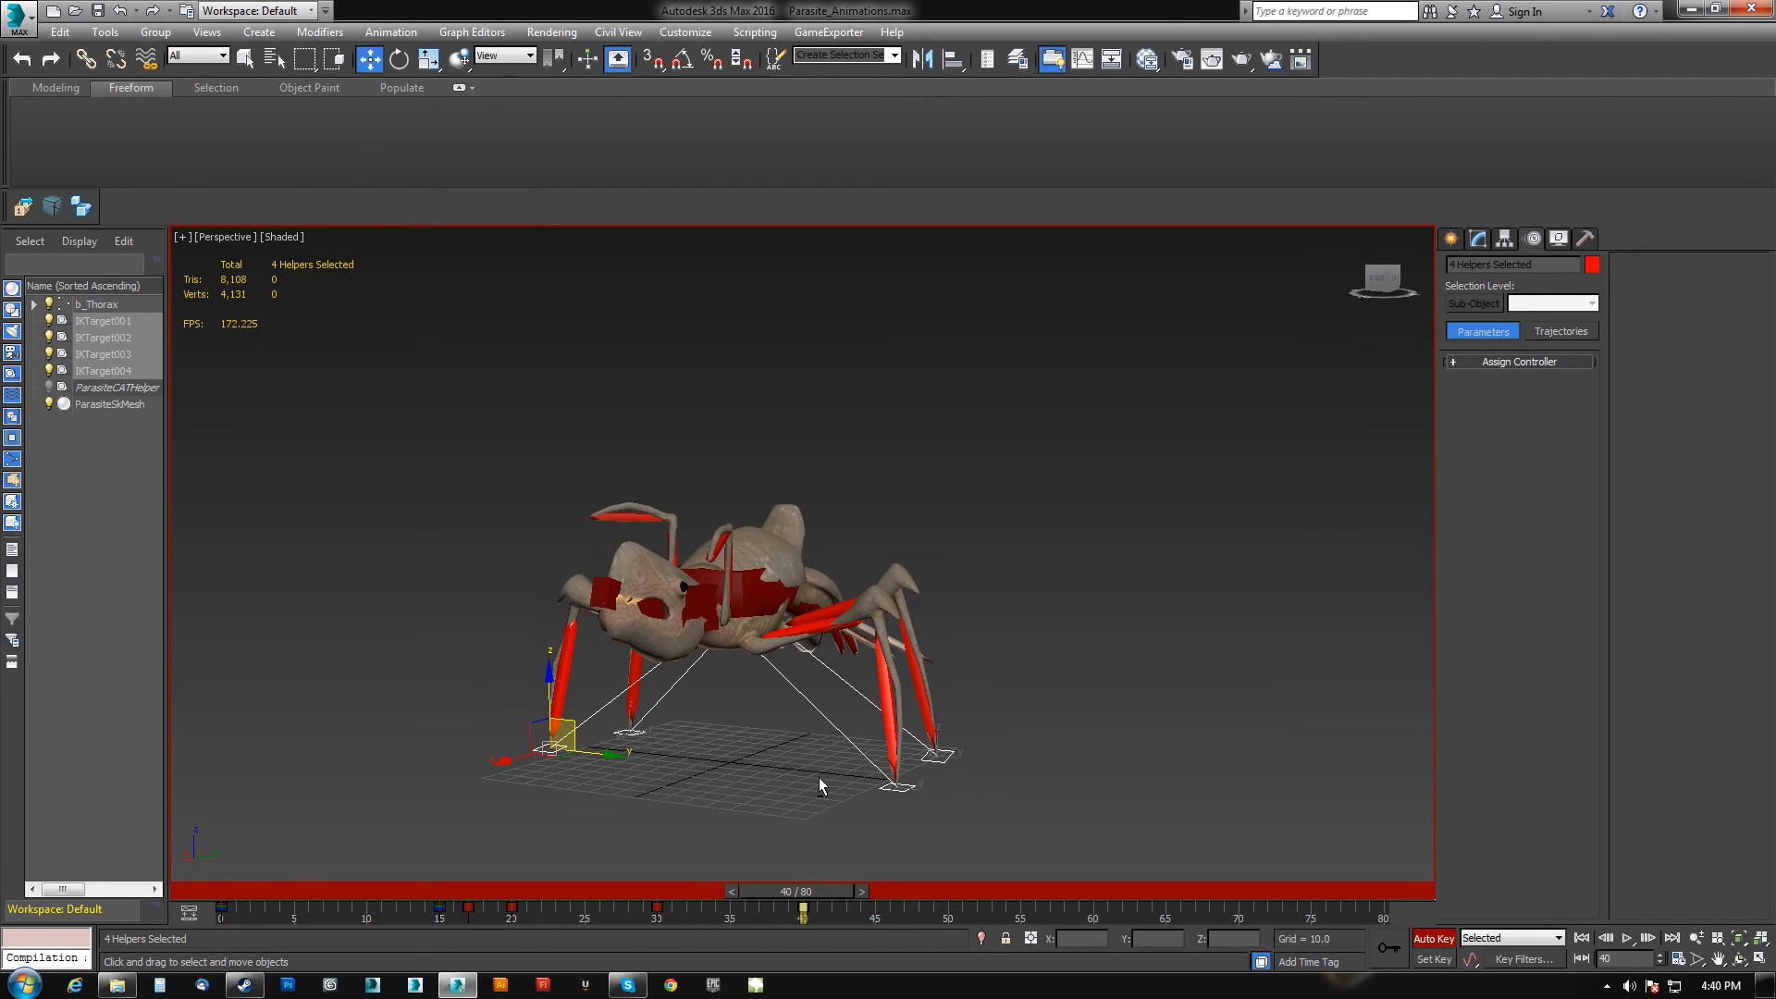
# At frame 35, lift the IK targets slightly before touchdown.
pyautogui.moveTo(820, 891); pyautogui.dragTo(779, 876)
pyautogui.press('w')
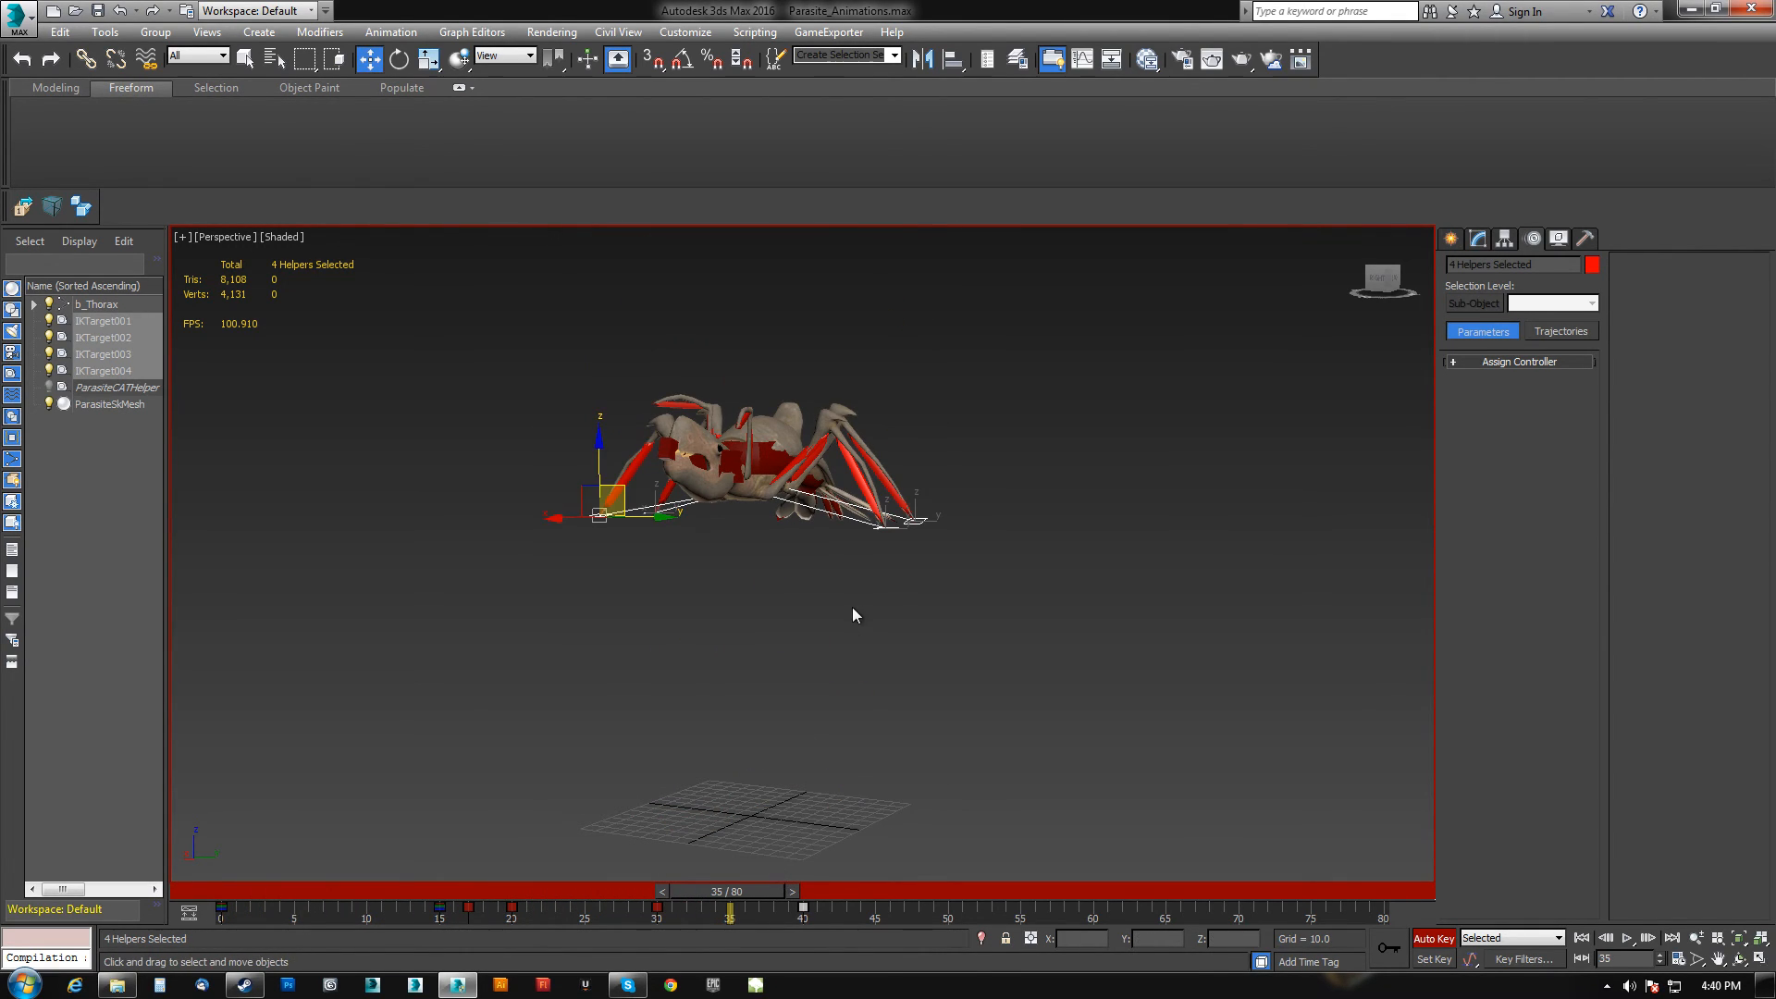
pyautogui.moveTo(593, 470); pyautogui.dragTo(589, 440)
# At frame 50, select the thorax and lower it into a landing crouch.
pyautogui.moveTo(760, 893); pyautogui.dragTo(829, 889)
pyautogui.click(793, 727)
pyautogui.moveTo(816, 893); pyautogui.dragTo(839, 894)
pyautogui.moveTo(775, 612); pyautogui.dragTo(776, 665)
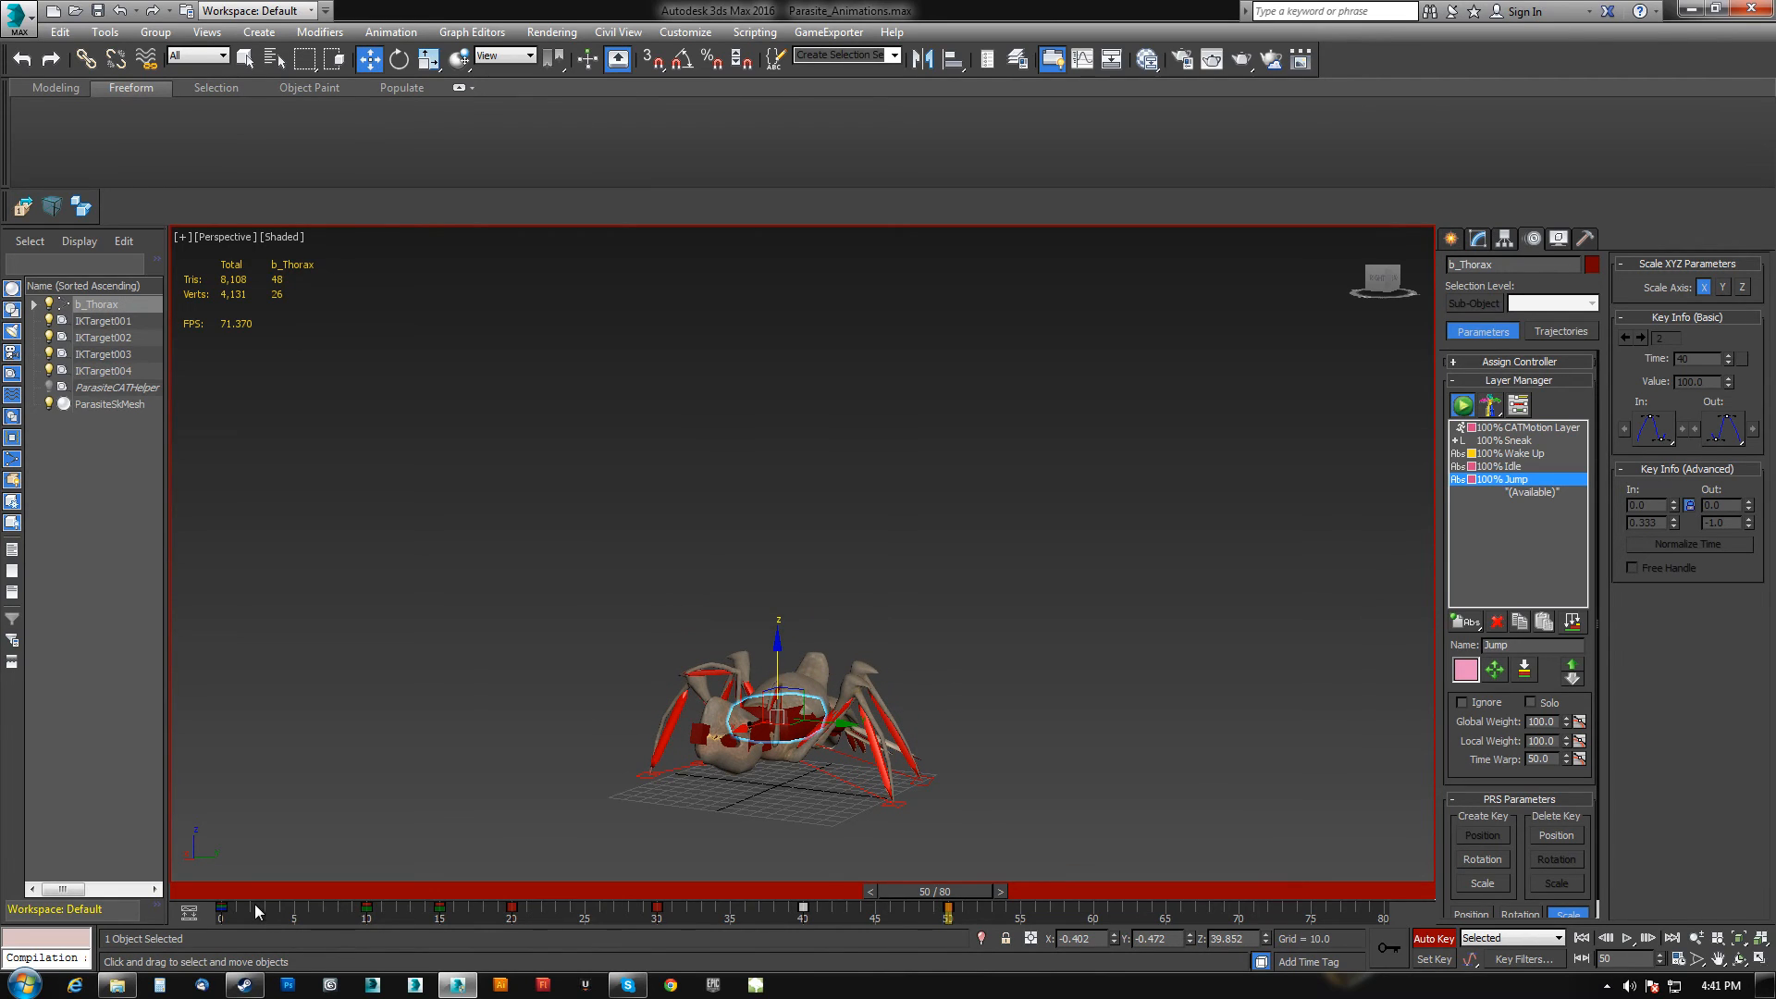
# At frame 76, move the thorax back up to a standing height.
pyautogui.moveTo(254, 903); pyautogui.dragTo(214, 917)
pyautogui.moveTo(977, 893); pyautogui.dragTo(1155, 863)
pyautogui.keyDown('alt'); pyautogui.moveTo(902, 754); pyautogui.dragTo(752, 734, button='middle'); pyautogui.keyUp('alt')
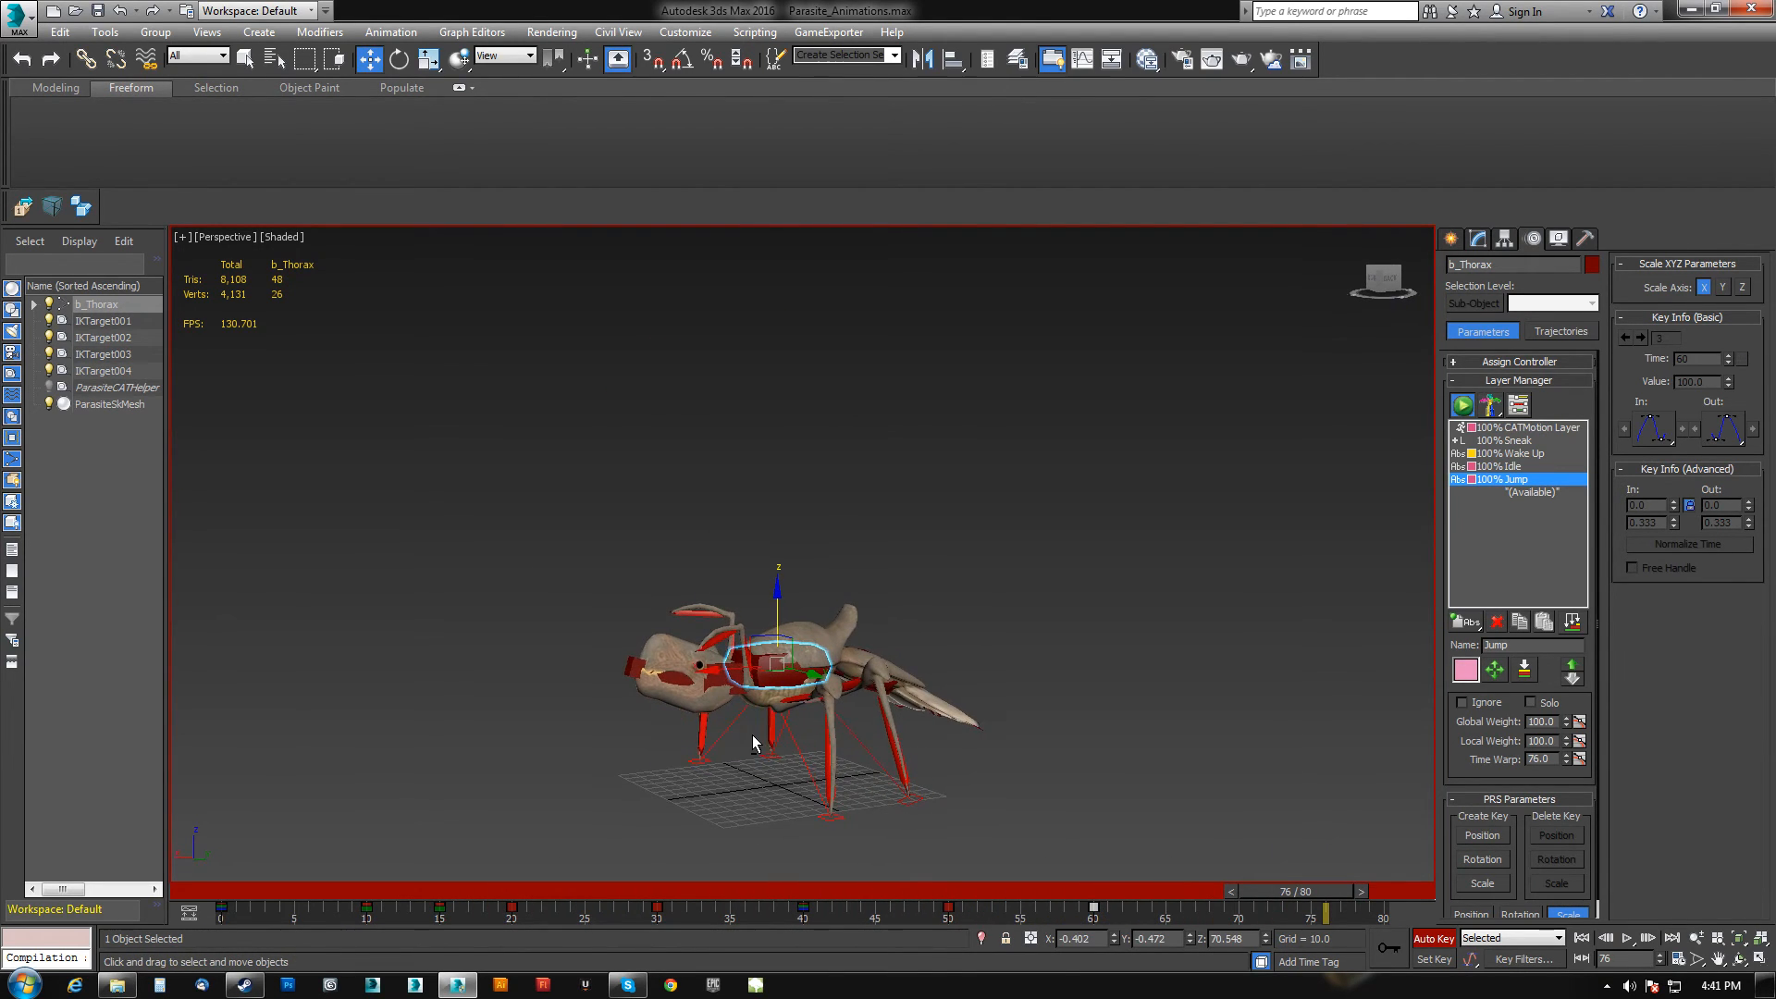
# Select the abdomen and rotate it at frame 20 for the leap.
pyautogui.keyDown('alt'); pyautogui.moveTo(904, 677); pyautogui.dragTo(863, 660, button='middle'); pyautogui.keyUp('alt')
pyautogui.click(864, 660)
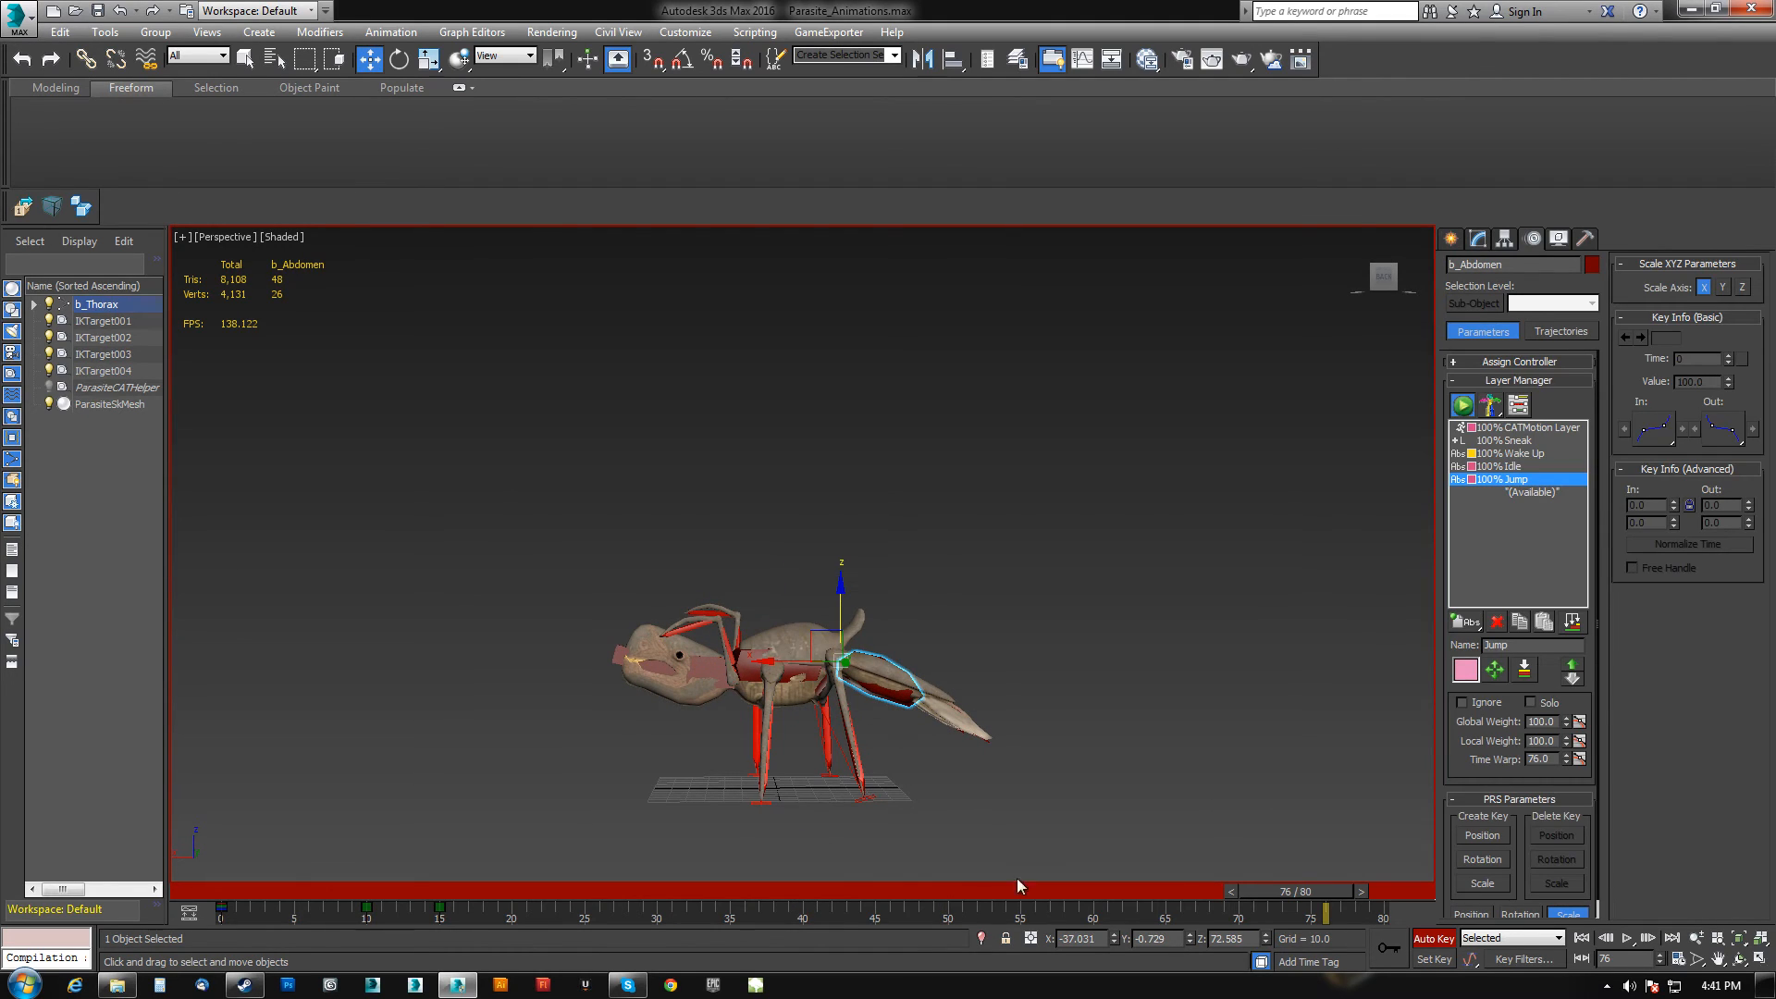
pyautogui.moveTo(1307, 897); pyautogui.dragTo(531, 879)
pyautogui.press('e')
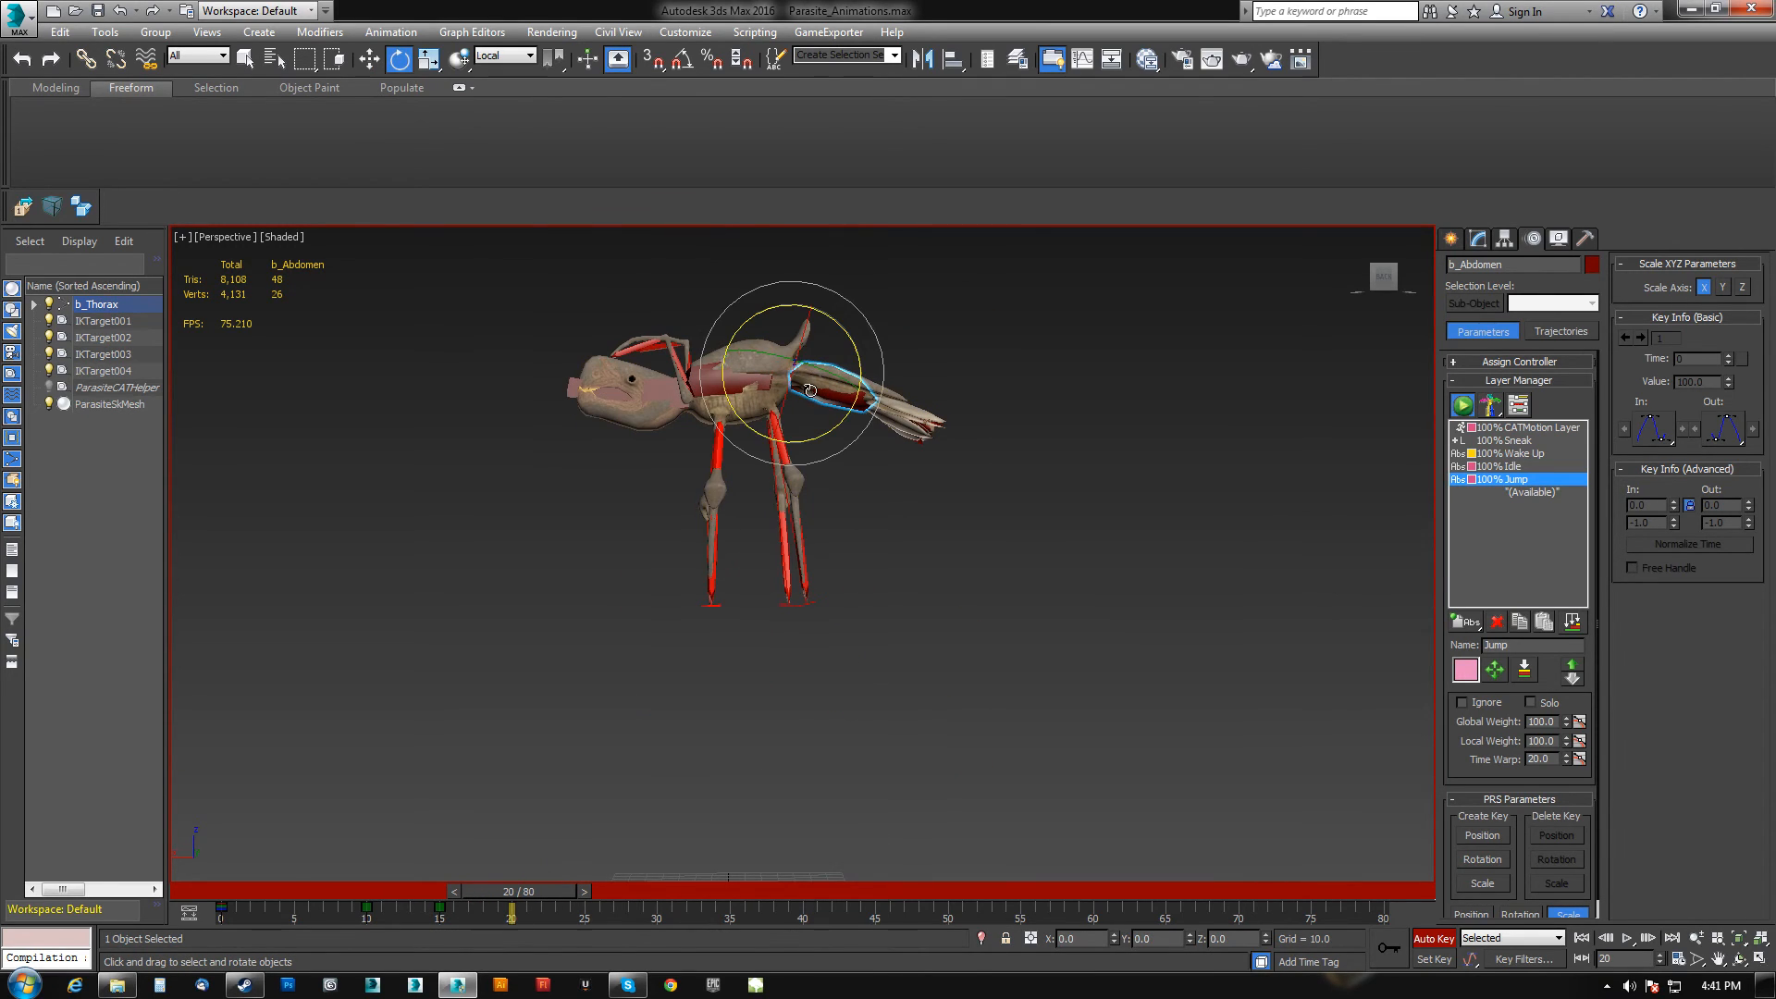
pyautogui.moveTo(806, 440); pyautogui.dragTo(922, 437)
# At frame 40, rotate the abdomen upward.
pyautogui.moveTo(584, 894); pyautogui.dragTo(693, 894)
pyautogui.moveTo(823, 368); pyautogui.dragTo(746, 808)
pyautogui.moveTo(676, 891); pyautogui.dragTo(818, 900)
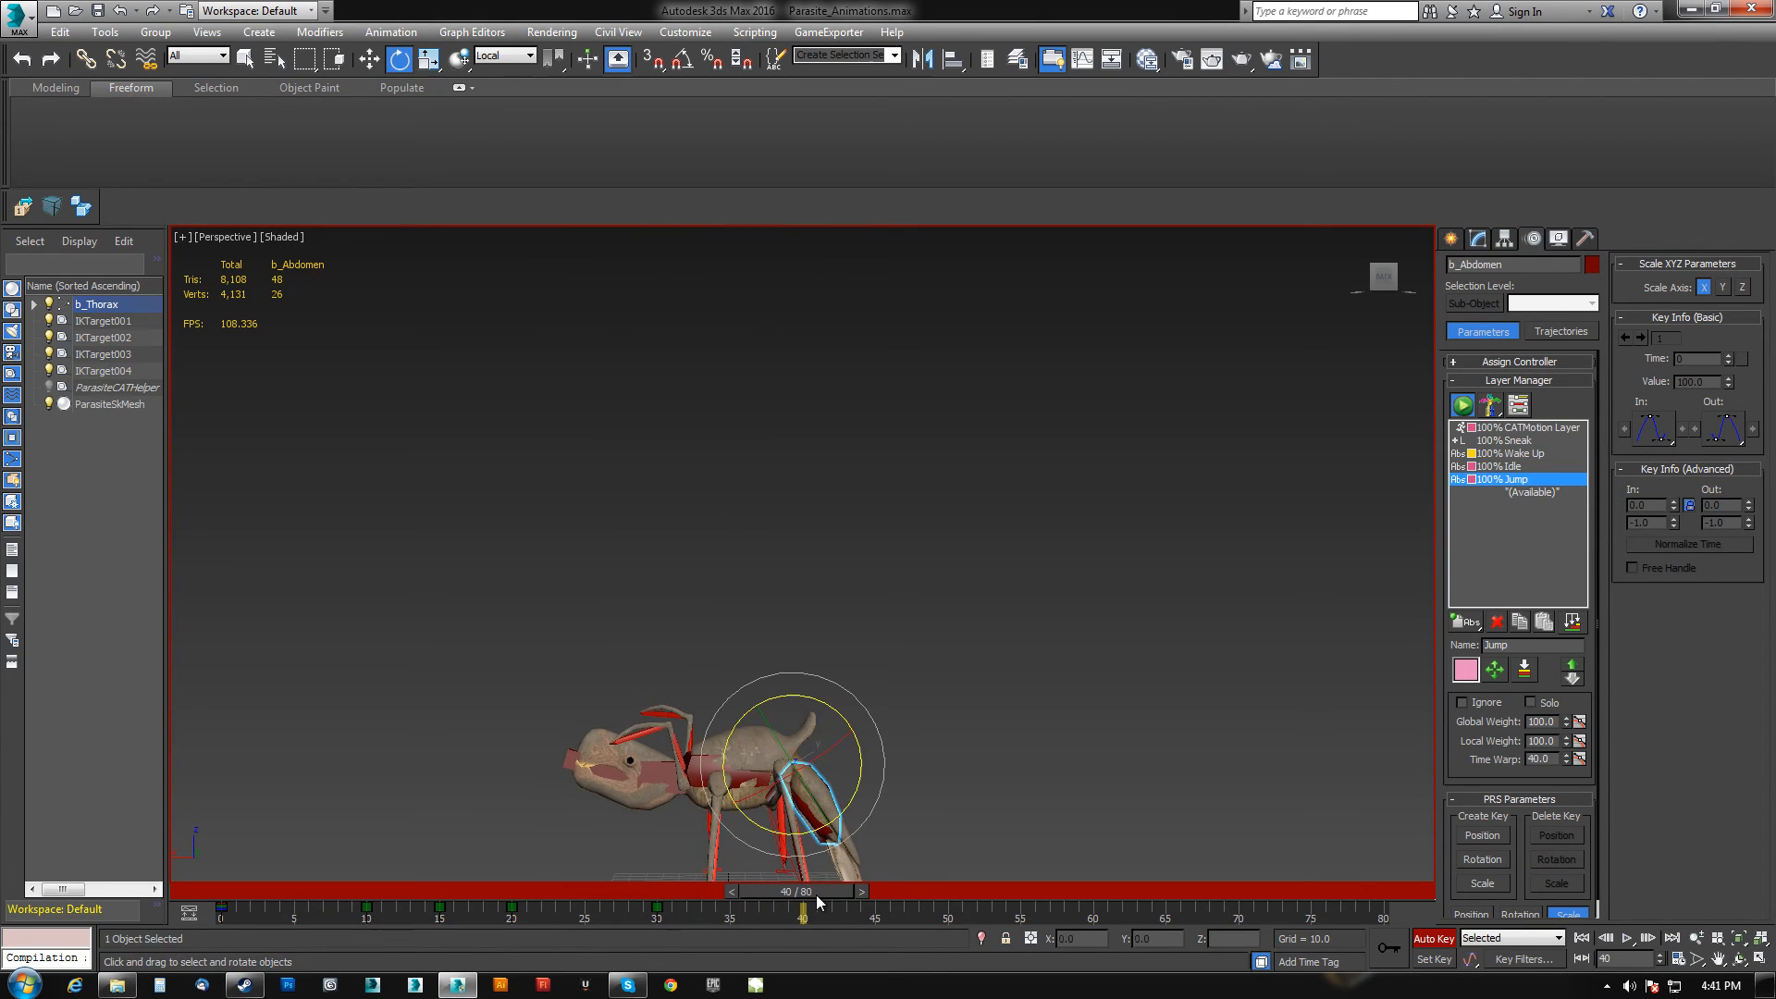
pyautogui.moveTo(858, 794); pyautogui.dragTo(806, 552)
pyautogui.moveTo(806, 552); pyautogui.dragTo(769, 395, button='middle')
# Rotate the abdomen back down at frame 44 and level it out around frame 69.
pyautogui.moveTo(816, 897); pyautogui.dragTo(873, 901)
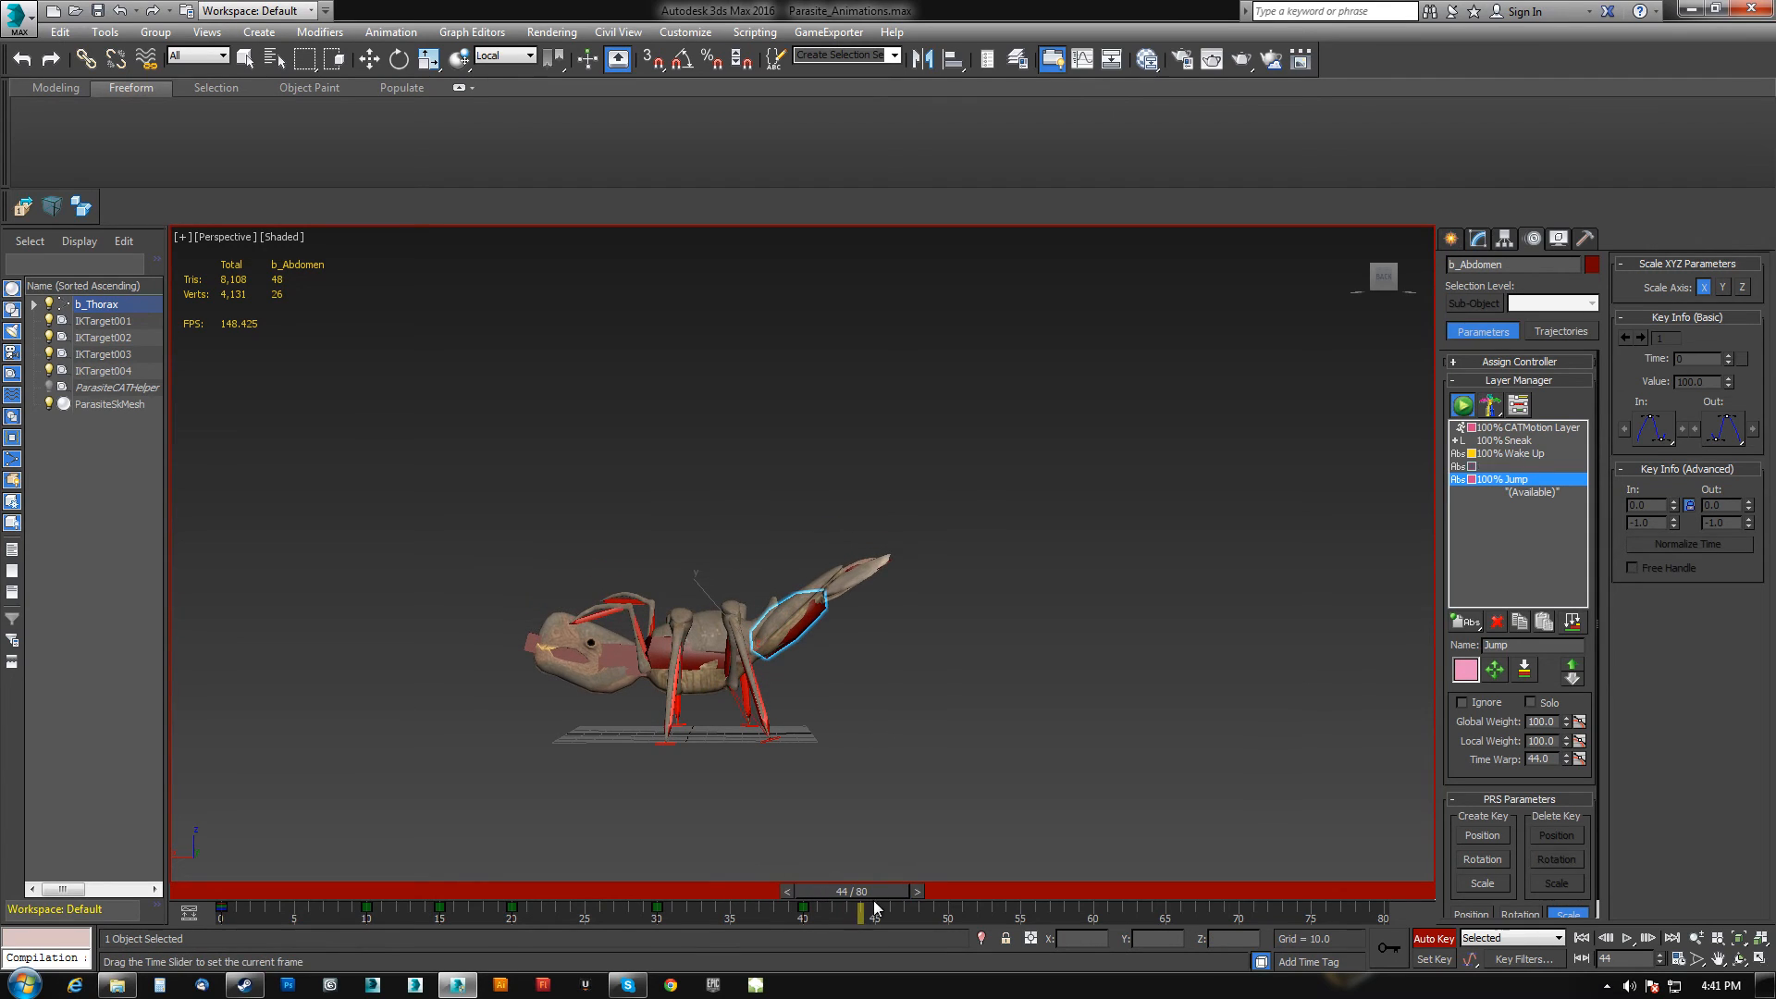
pyautogui.moveTo(835, 624); pyautogui.dragTo(839, 728)
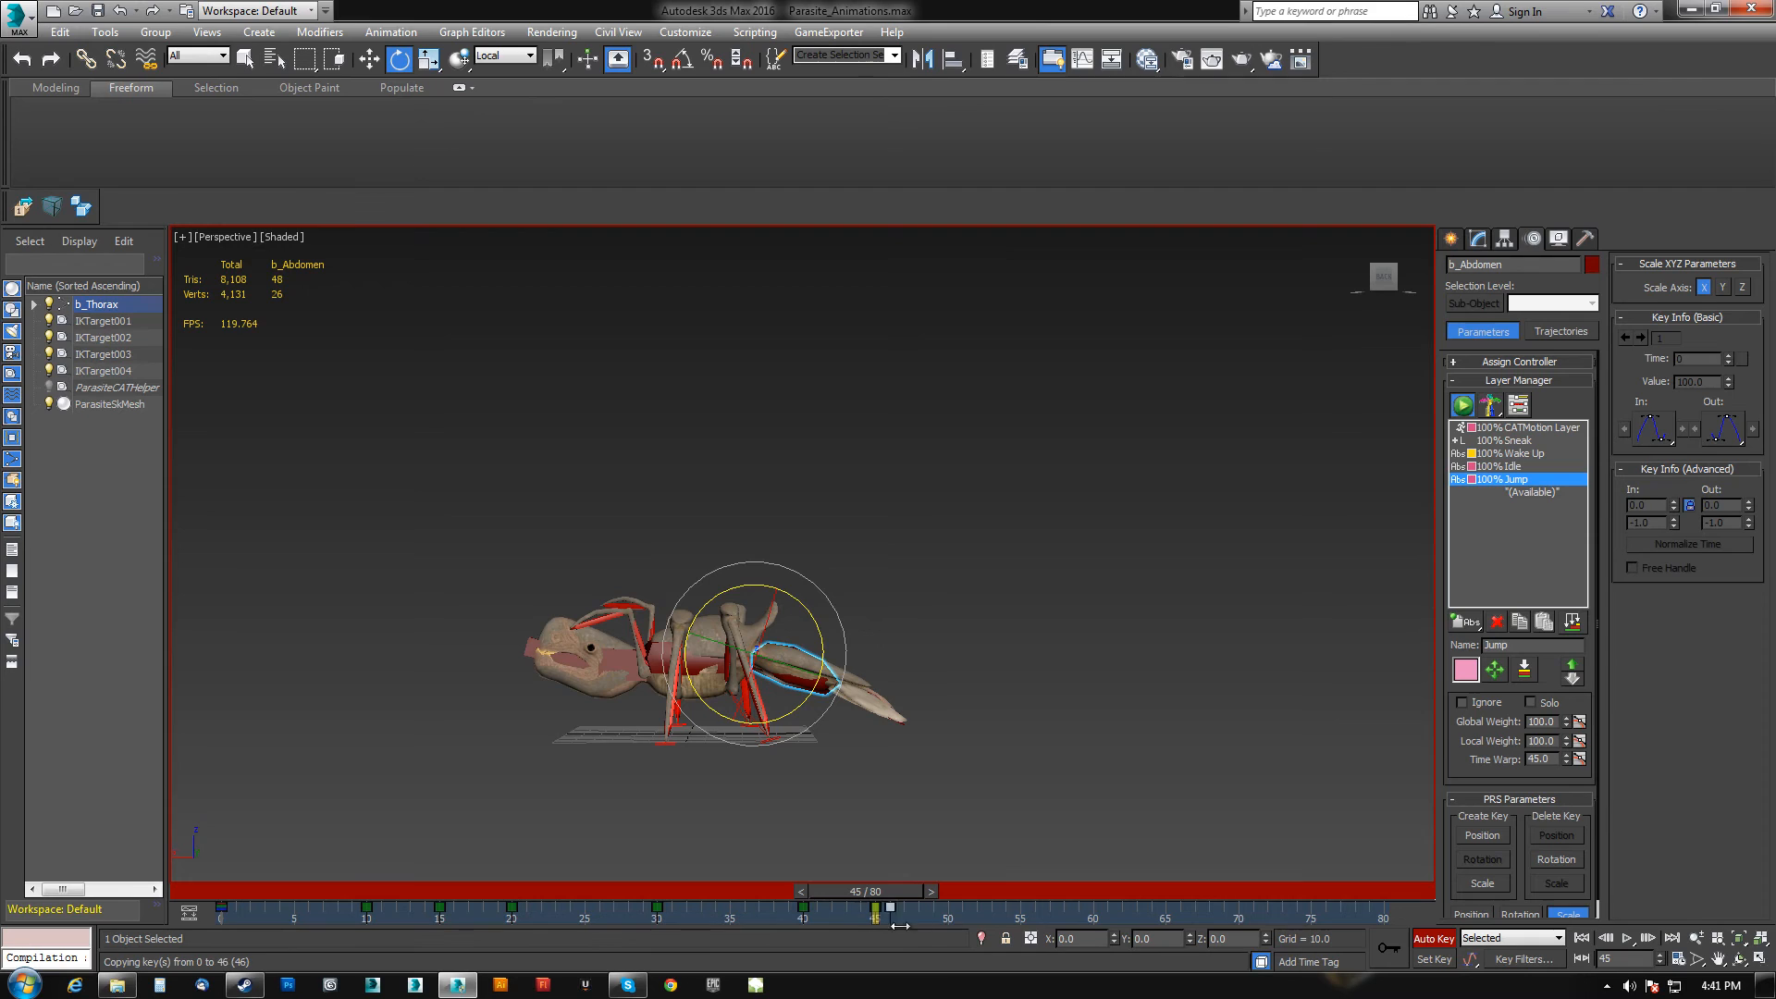
pyautogui.moveTo(920, 895); pyautogui.dragTo(1077, 845)
pyautogui.press('e')
pyautogui.press('e')
pyautogui.moveTo(1380, 864); pyautogui.dragTo(1203, 846)
# Select the head and rotate it at frame 20.
pyautogui.press('e')
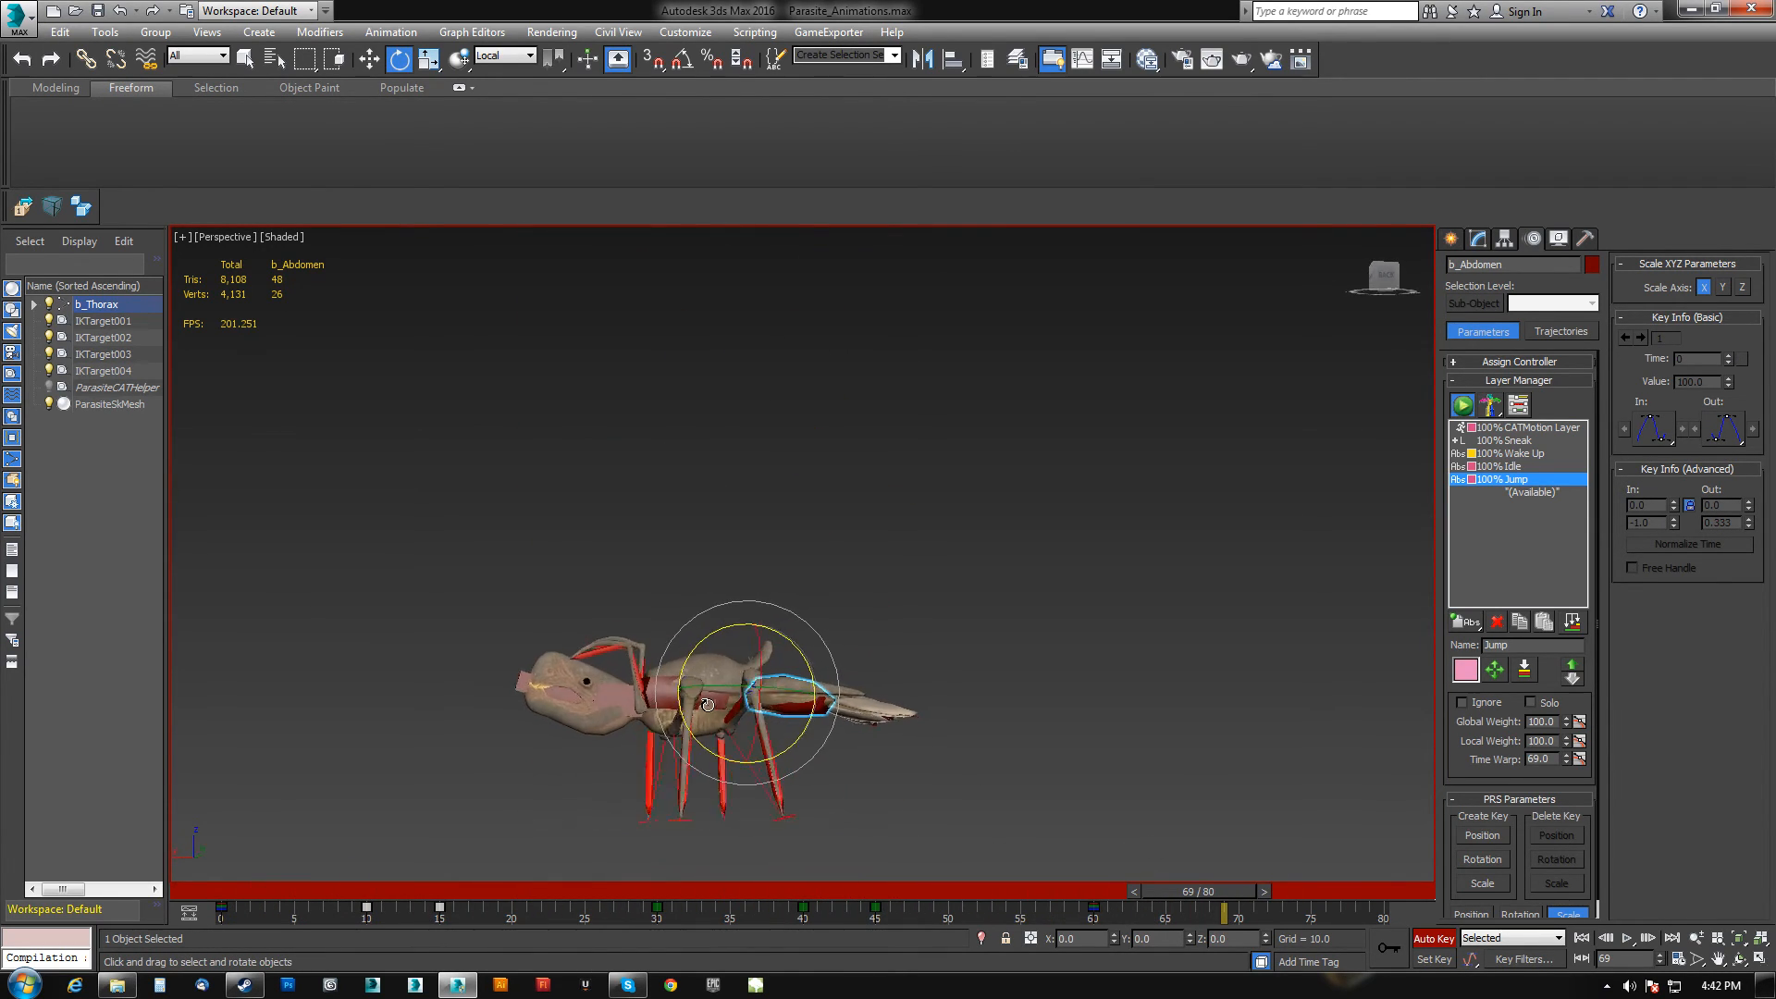
pyautogui.click(613, 703)
pyautogui.moveTo(1240, 891); pyautogui.dragTo(563, 895)
# Rotate the head downward at frames 30 and 40.
pyautogui.press('e')
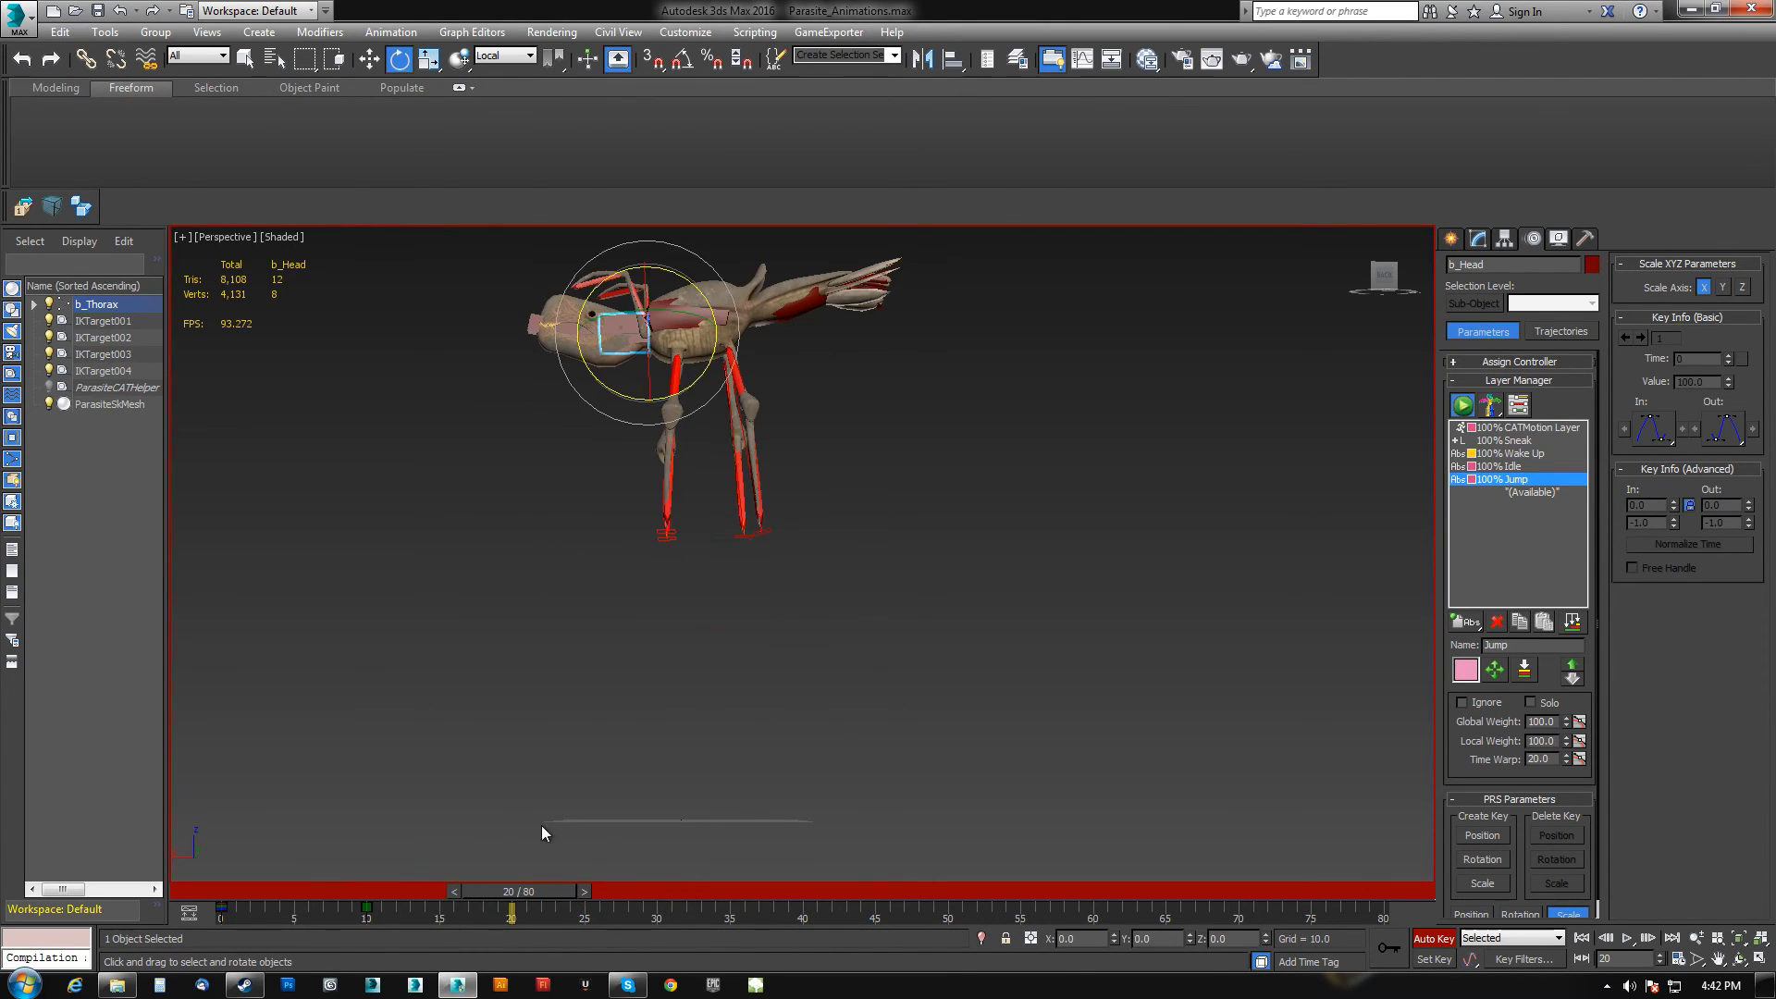
pyautogui.moveTo(541, 825); pyautogui.dragTo(562, 894, button='middle')
pyautogui.moveTo(632, 458); pyautogui.dragTo(708, 545)
pyautogui.moveTo(535, 897); pyautogui.dragTo(657, 888)
pyautogui.press('e')
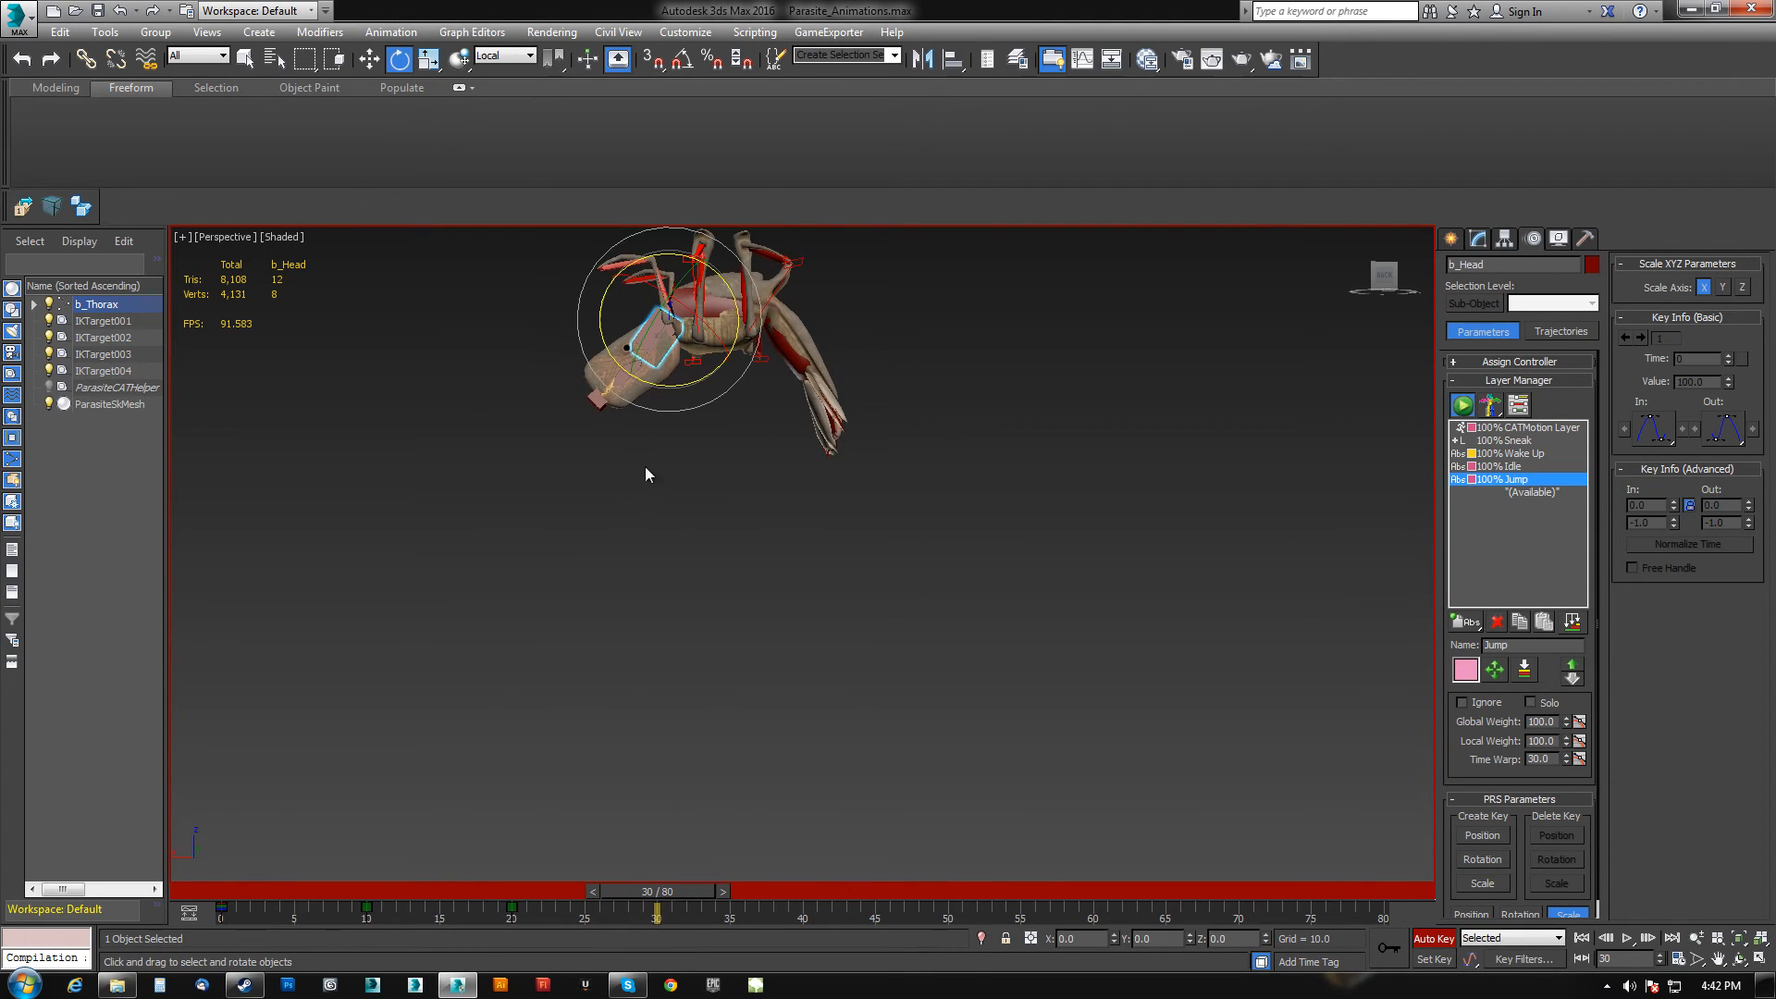
pyautogui.moveTo(686, 380); pyautogui.dragTo(645, 398)
pyautogui.moveTo(712, 886); pyautogui.dragTo(828, 910)
pyautogui.press('e')
pyautogui.moveTo(709, 827); pyautogui.dragTo(660, 848)
# At frame 50, rotate the head to lift it for the landing pose.
pyautogui.moveTo(827, 895); pyautogui.dragTo(964, 908)
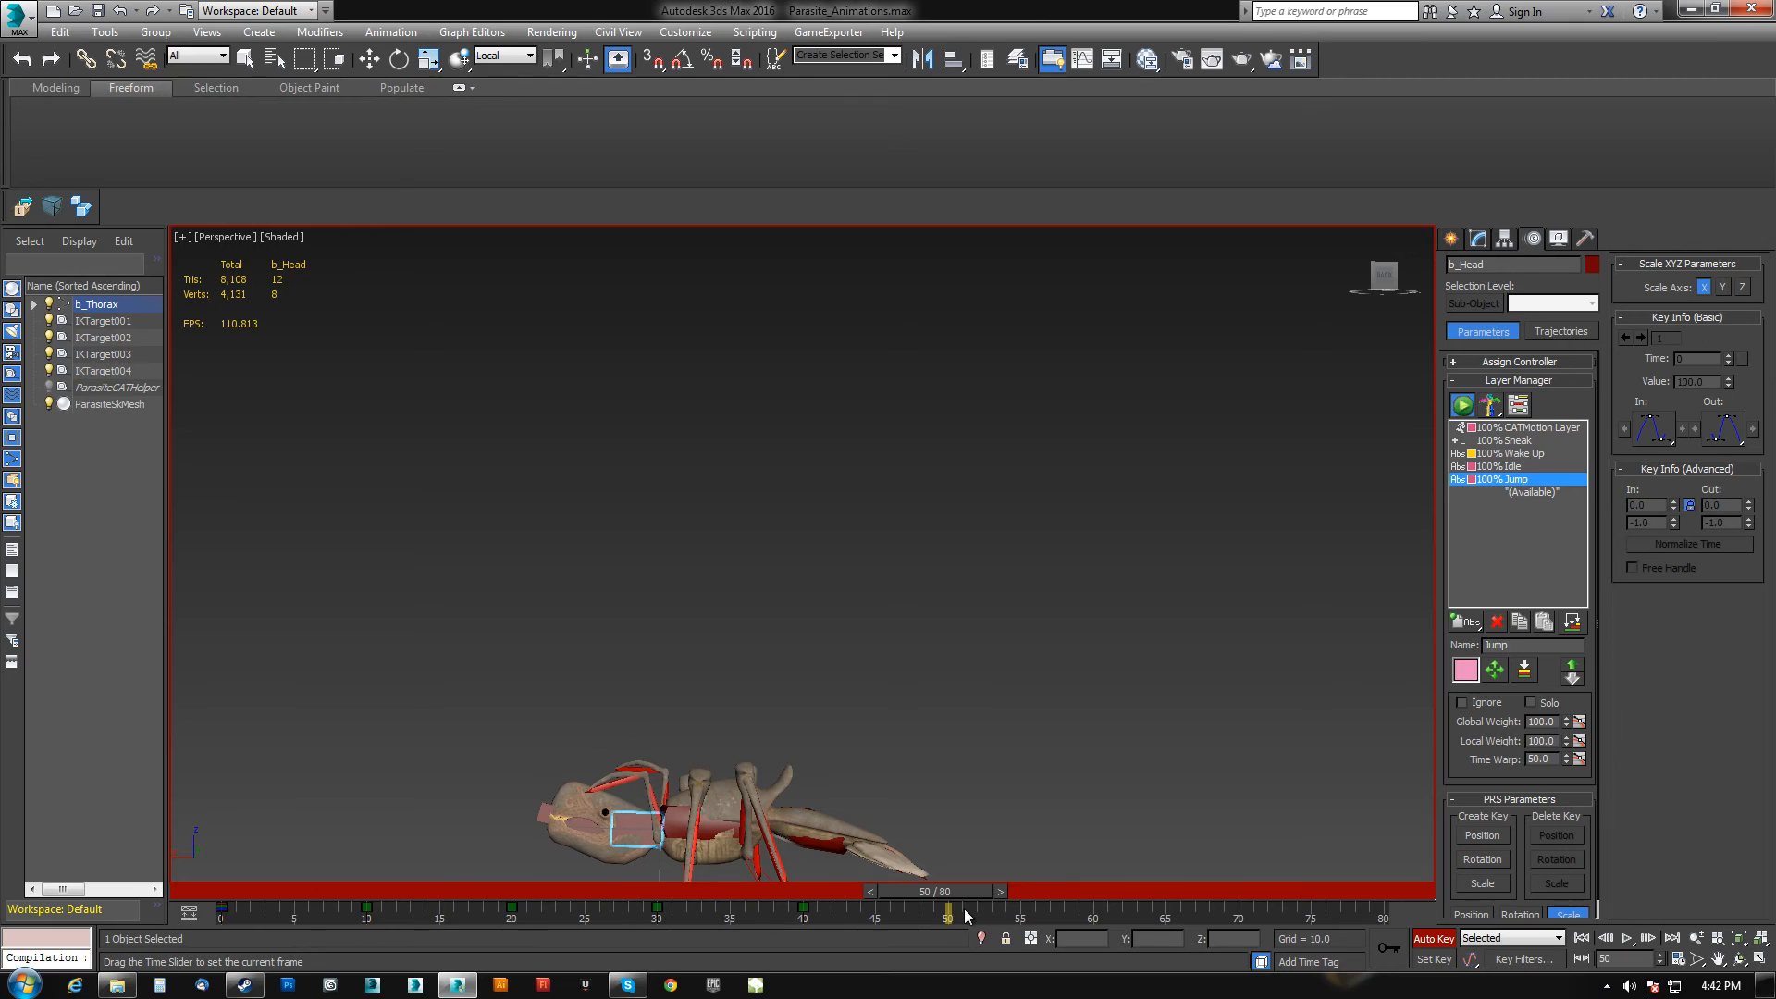
pyautogui.moveTo(868, 821); pyautogui.dragTo(894, 675, button='middle')
pyautogui.moveTo(708, 739); pyautogui.dragTo(778, 761)
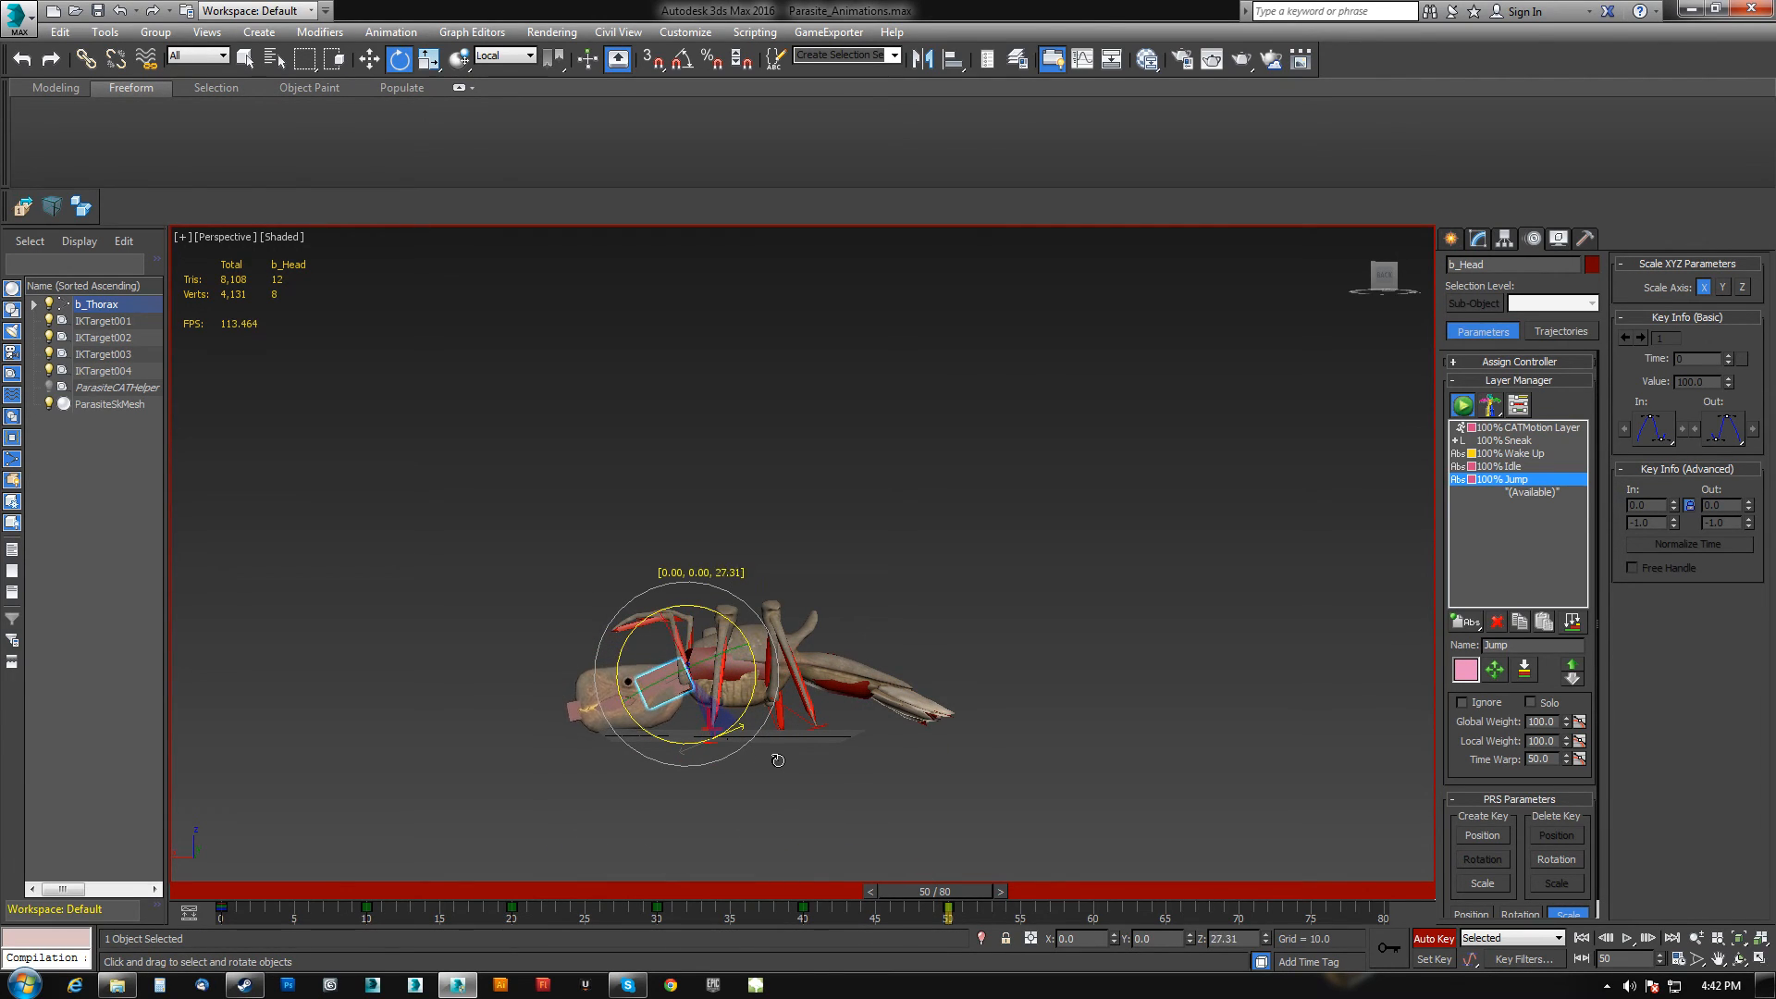
# Fine-tune the head rotation at frame 50 and play back the jump animation from the start.
pyautogui.moveTo(728, 728); pyautogui.dragTo(723, 731)
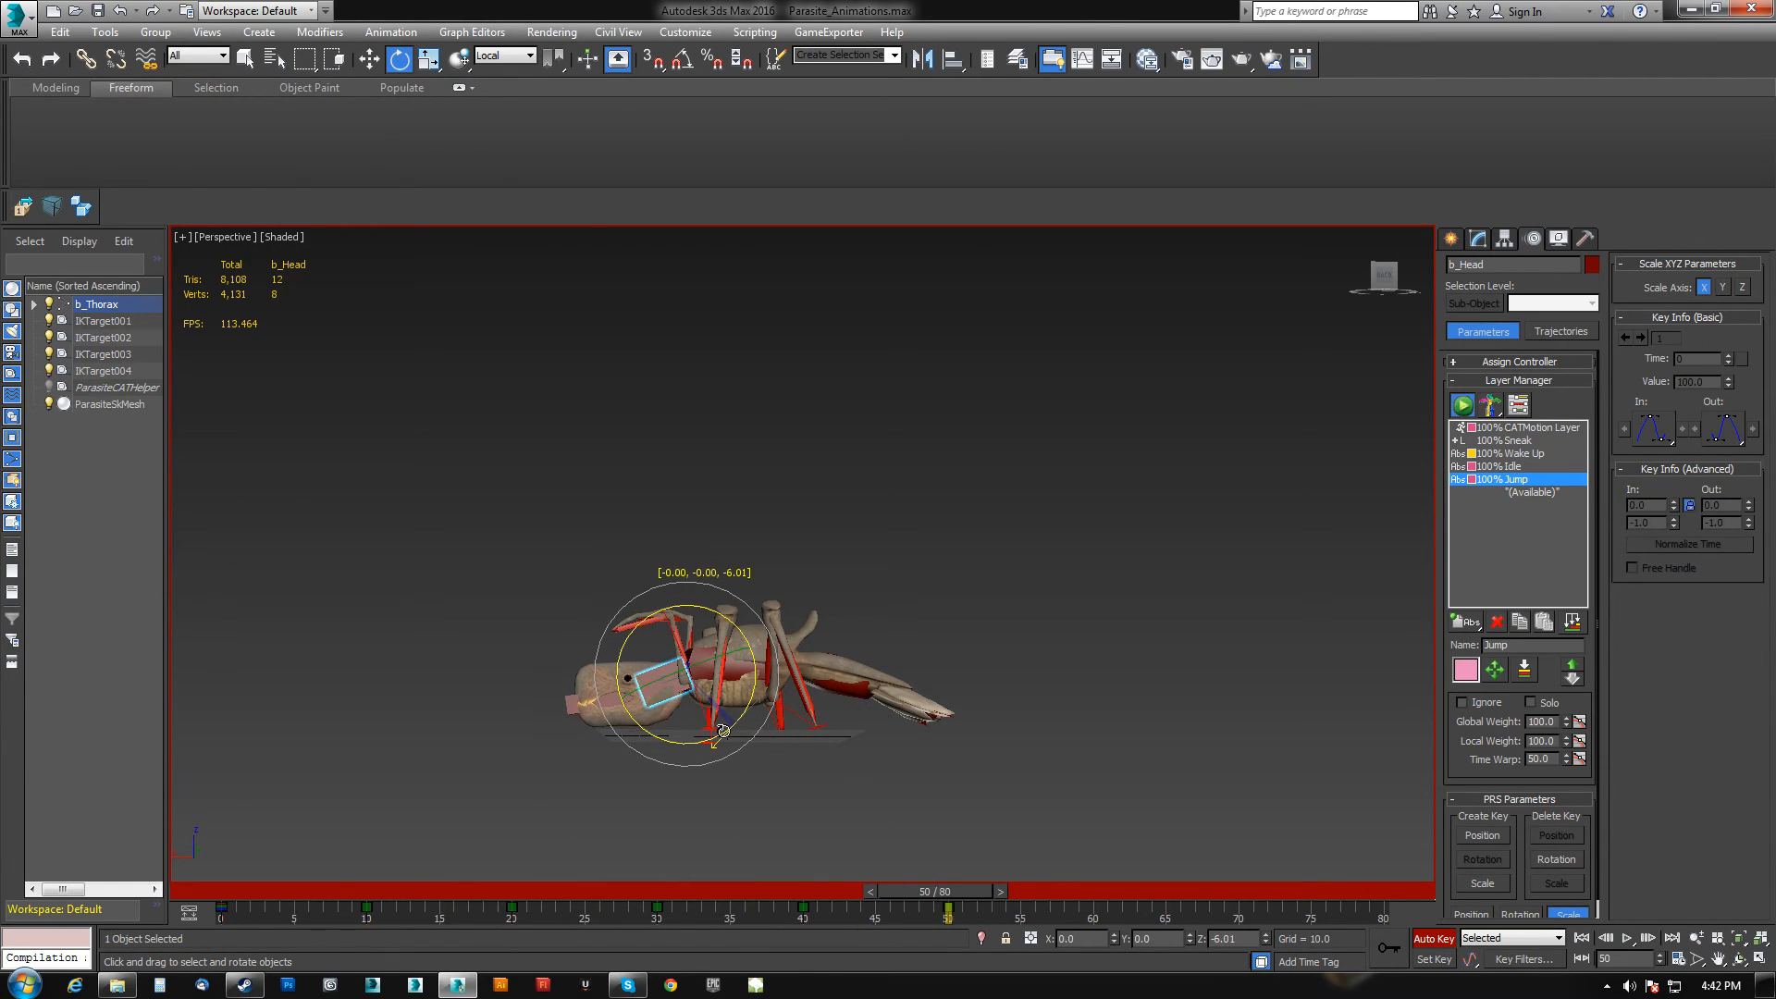
pyautogui.moveTo(260, 911); pyautogui.dragTo(240, 914)
pyautogui.keyDown('shift'); pyautogui.moveTo(885, 934); pyautogui.dragTo(1078, 920); pyautogui.keyUp('shift')
pyautogui.moveTo(936, 893); pyautogui.dragTo(253, 835)
pyautogui.press('e')
pyautogui.press('e')
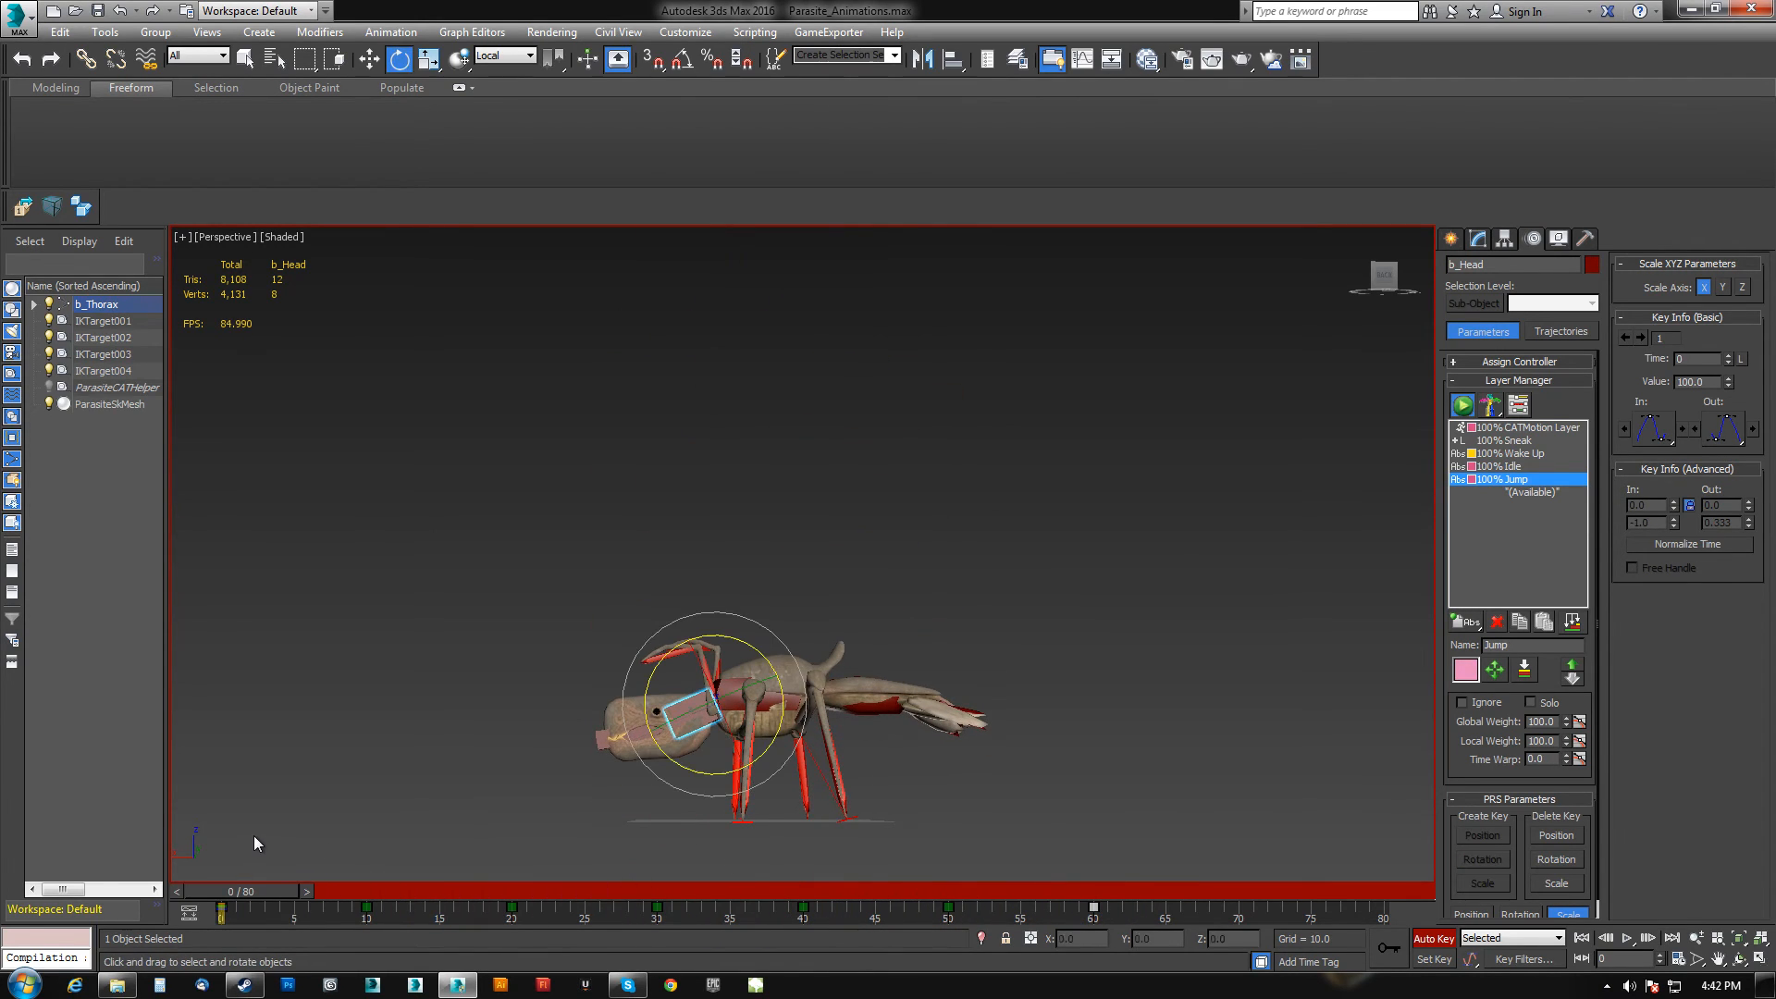
pyautogui.click(1628, 939)
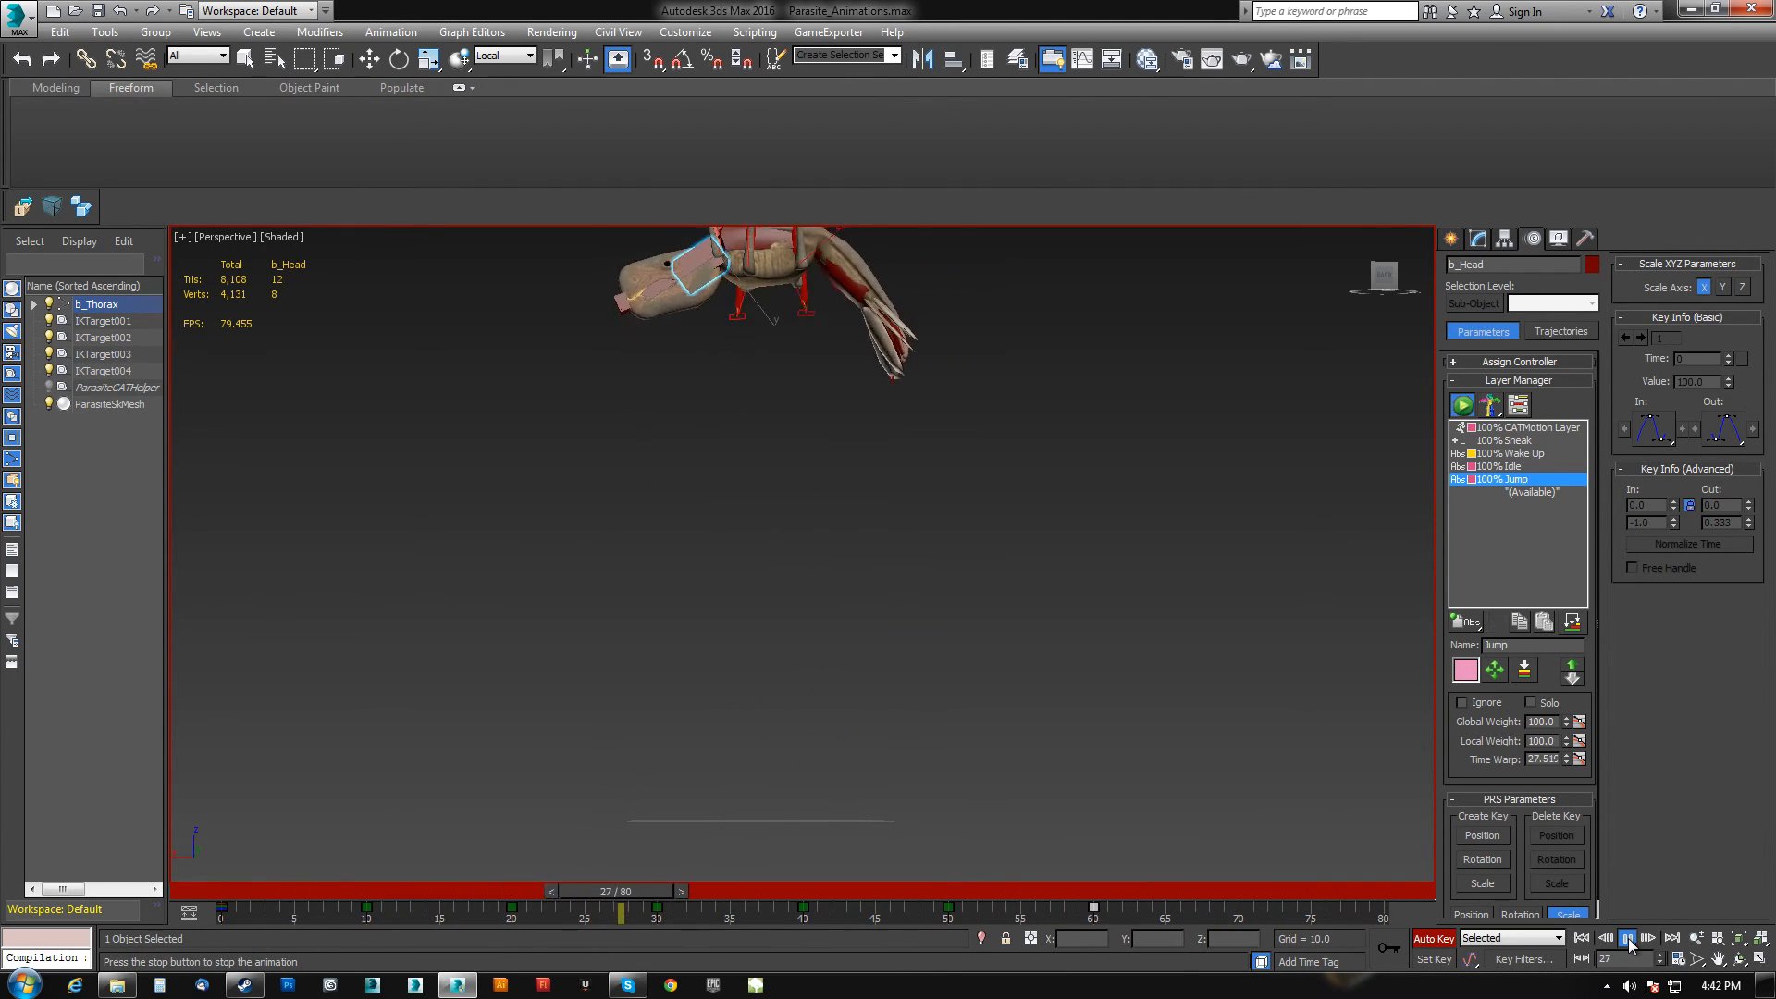
pyautogui.click(1628, 939)
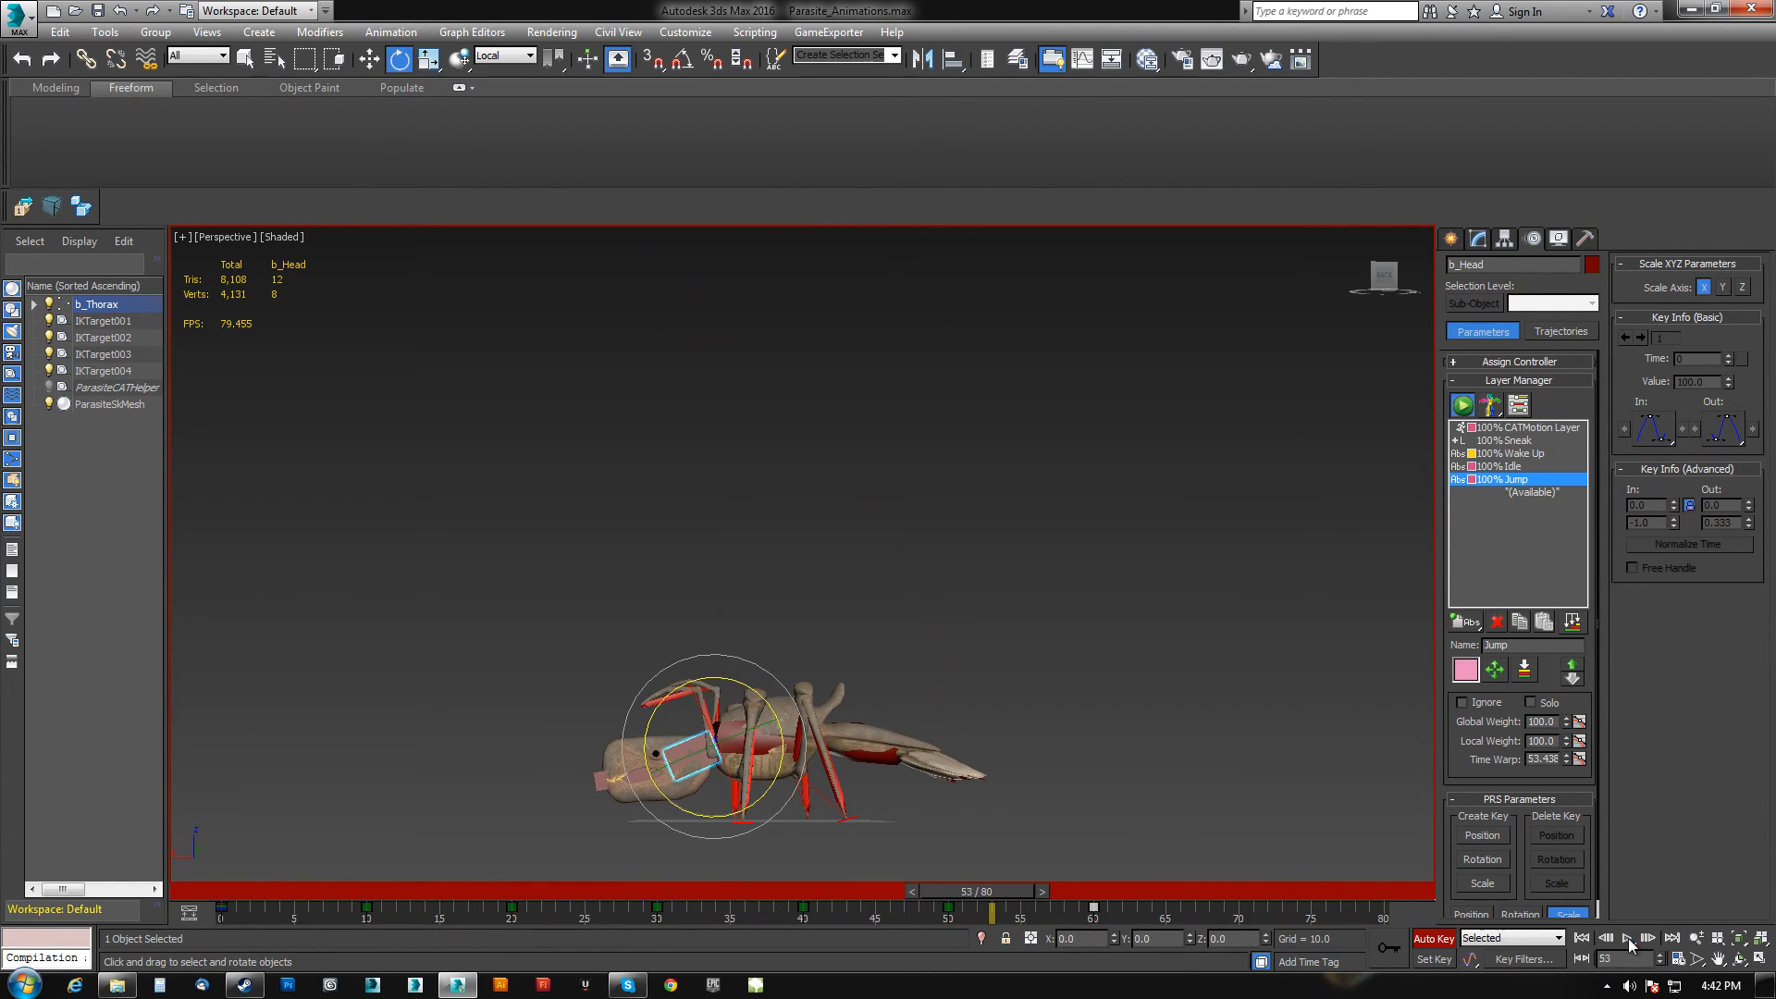
# Select the thorax, open the Curve Editor and reshape its Jump Z Position curve so the peak key sits near frame 26.
pyautogui.click(768, 744)
pyautogui.rightClick(1012, 607)
pyautogui.click(1046, 742)
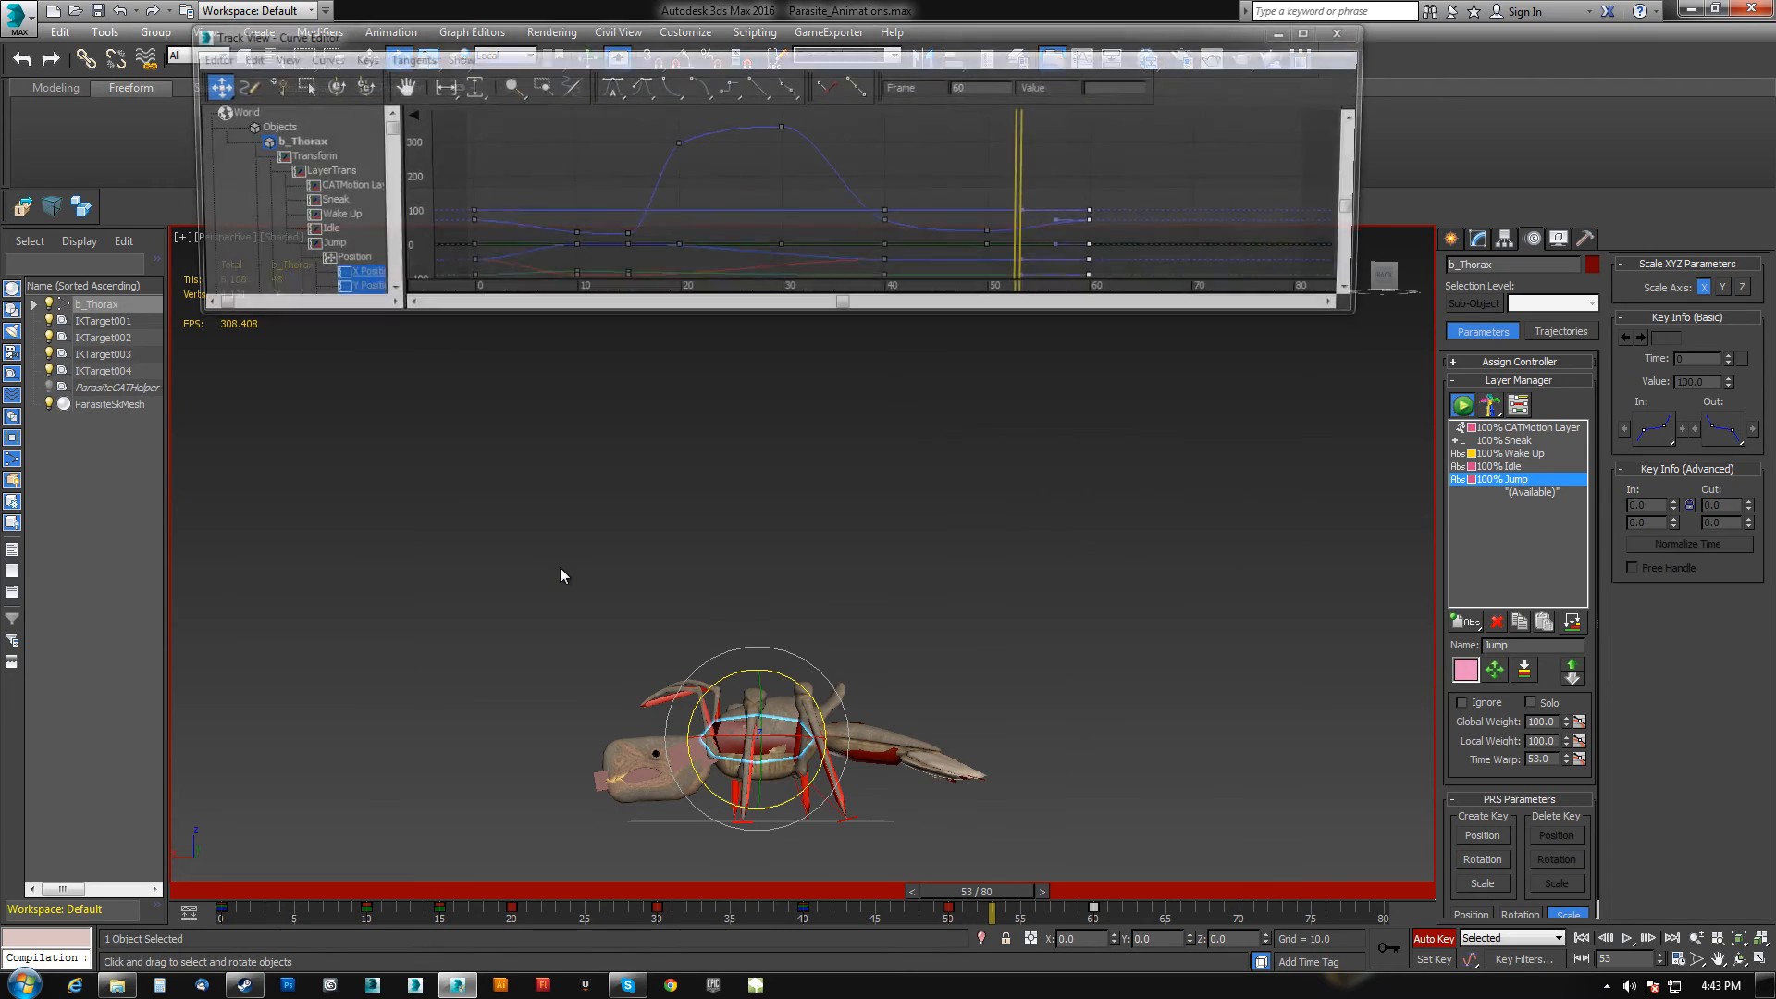
pyautogui.click(319, 201)
pyautogui.click(319, 216)
pyautogui.scroll(-3, 681, 186)
pyautogui.moveTo(681, 186); pyautogui.dragTo(733, 192, button='middle')
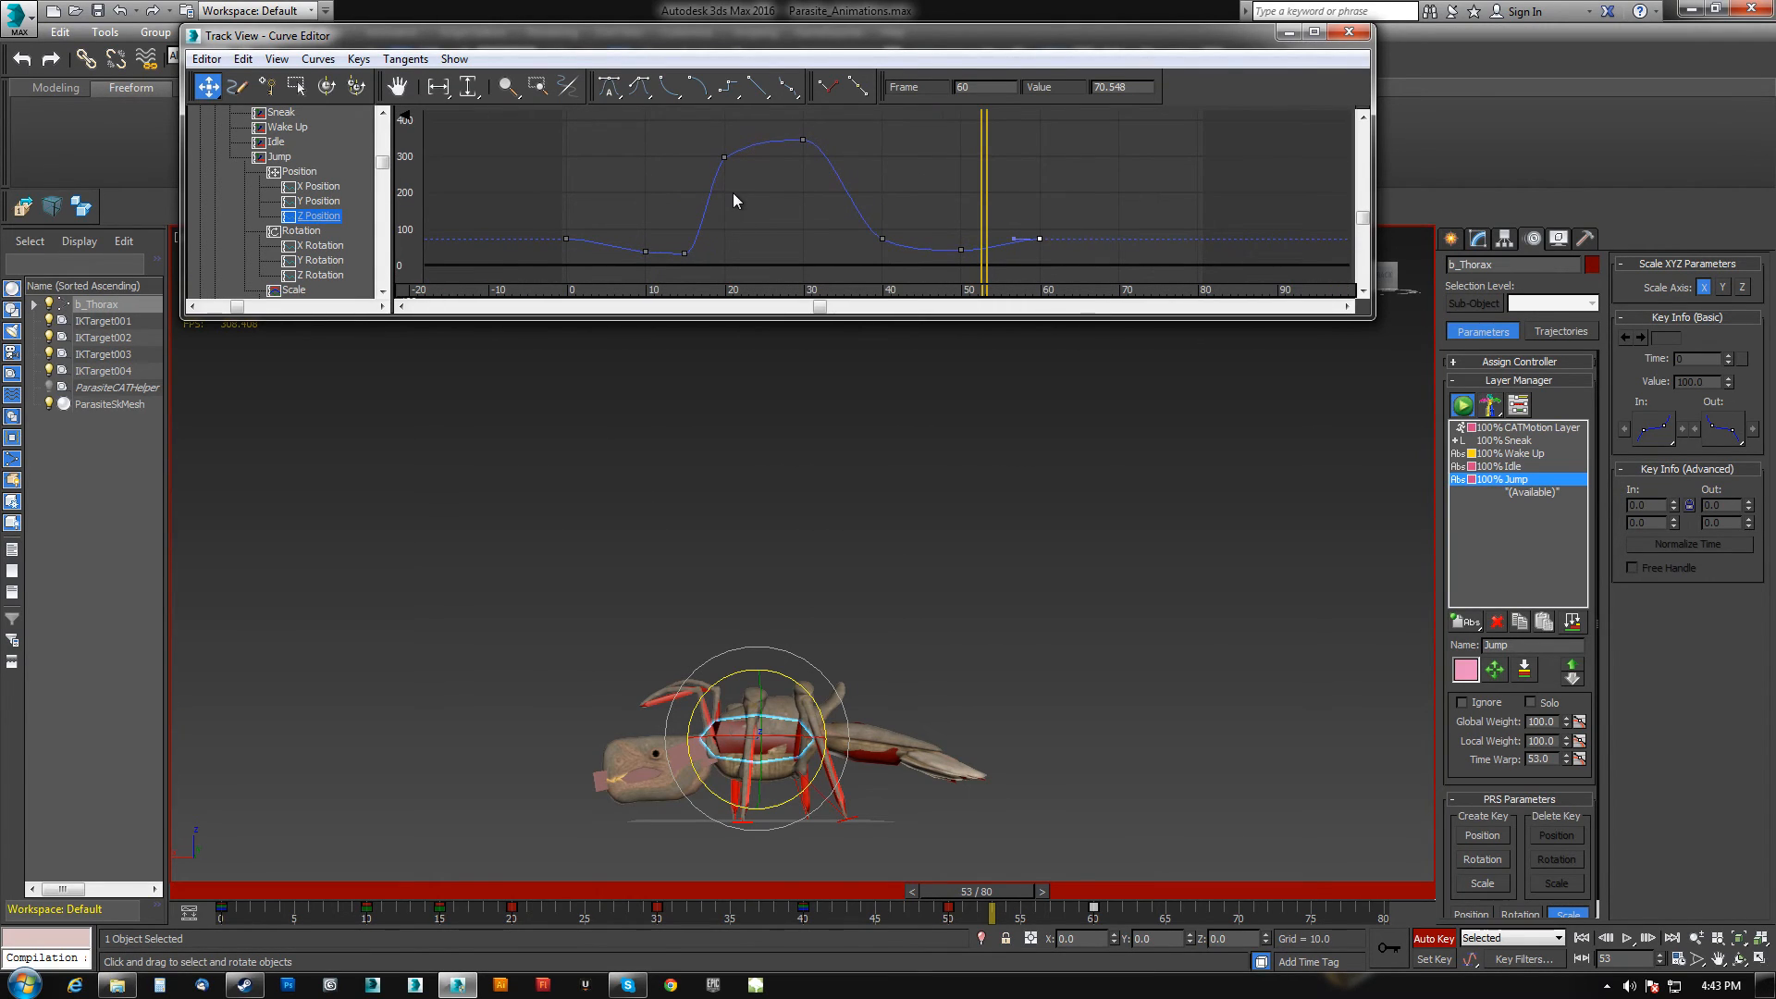
pyautogui.moveTo(802, 138); pyautogui.dragTo(771, 140)
pyautogui.press('Delete')
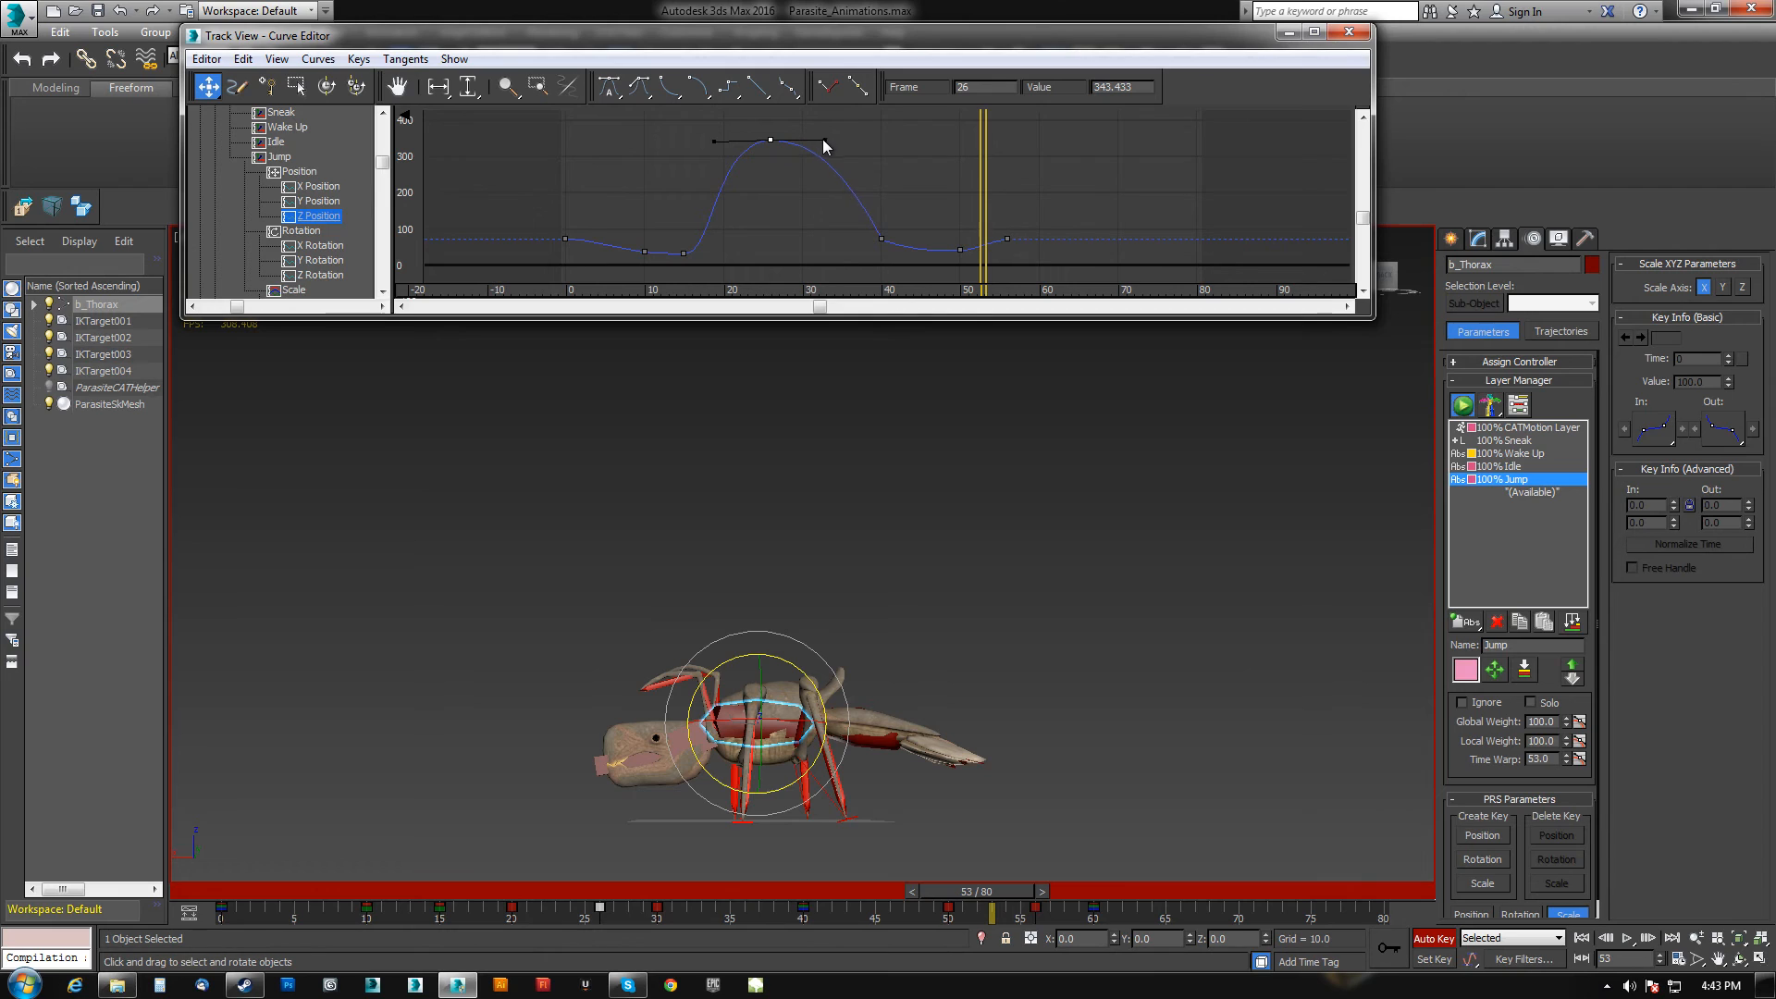
# Play back the animation and inspect the airborne pose around frame 30.
pyautogui.click(1583, 938)
pyautogui.click(1627, 938)
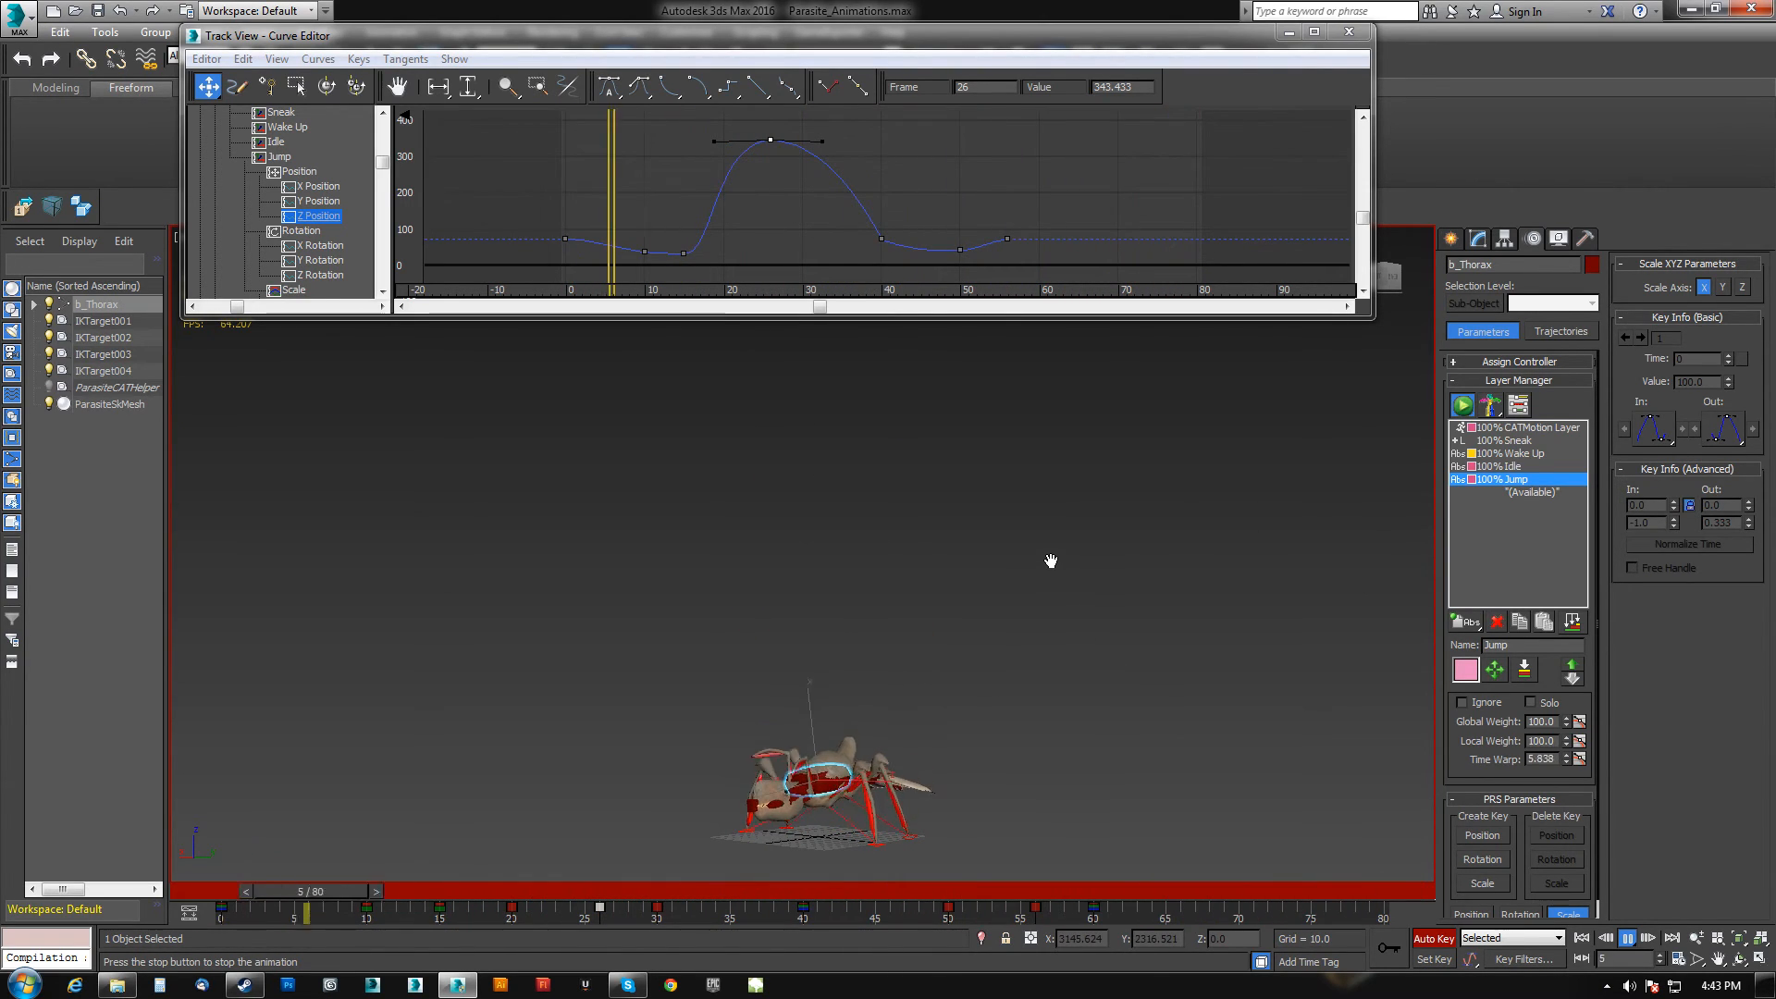
pyautogui.click(1626, 939)
pyautogui.moveTo(1240, 897); pyautogui.dragTo(675, 904)
pyautogui.press('e')
pyautogui.keyDown('alt'); pyautogui.moveTo(878, 510); pyautogui.dragTo(940, 514, button='middle'); pyautogui.keyUp('alt')
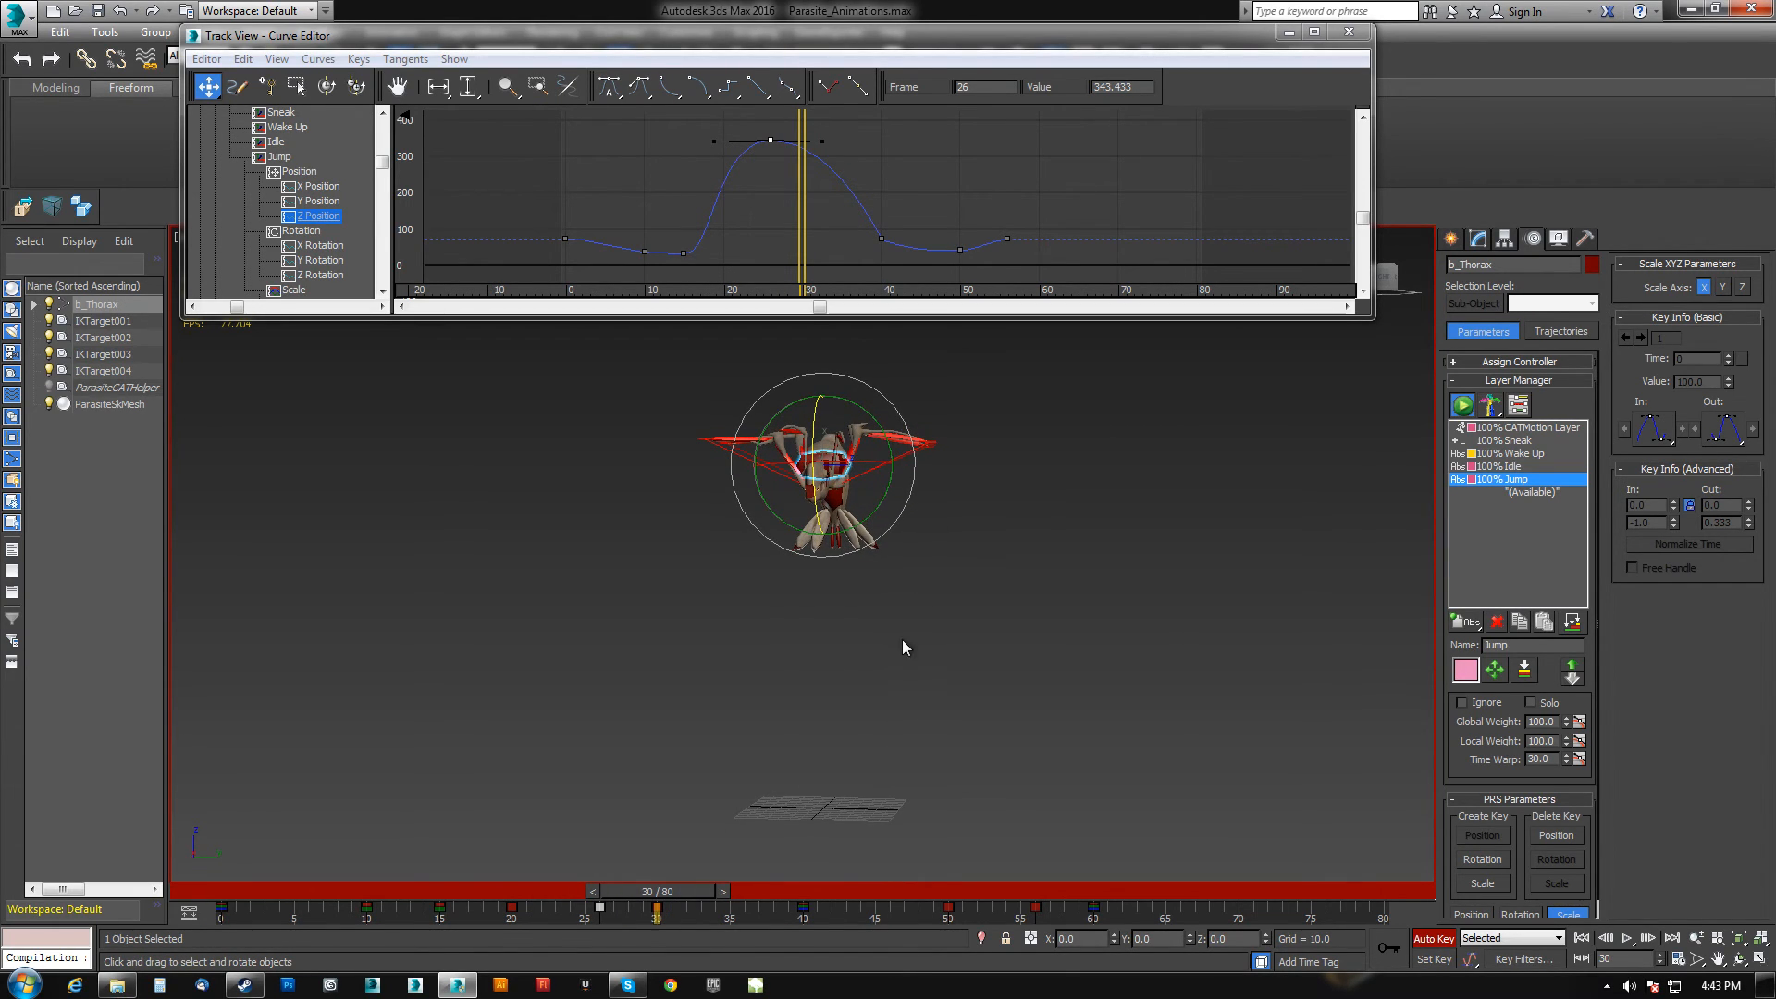
# Select the whole rig and shift the keys after the jump peak later on the timeline to lengthen the airtime.
pyautogui.hotkey('ctrl', 'a')
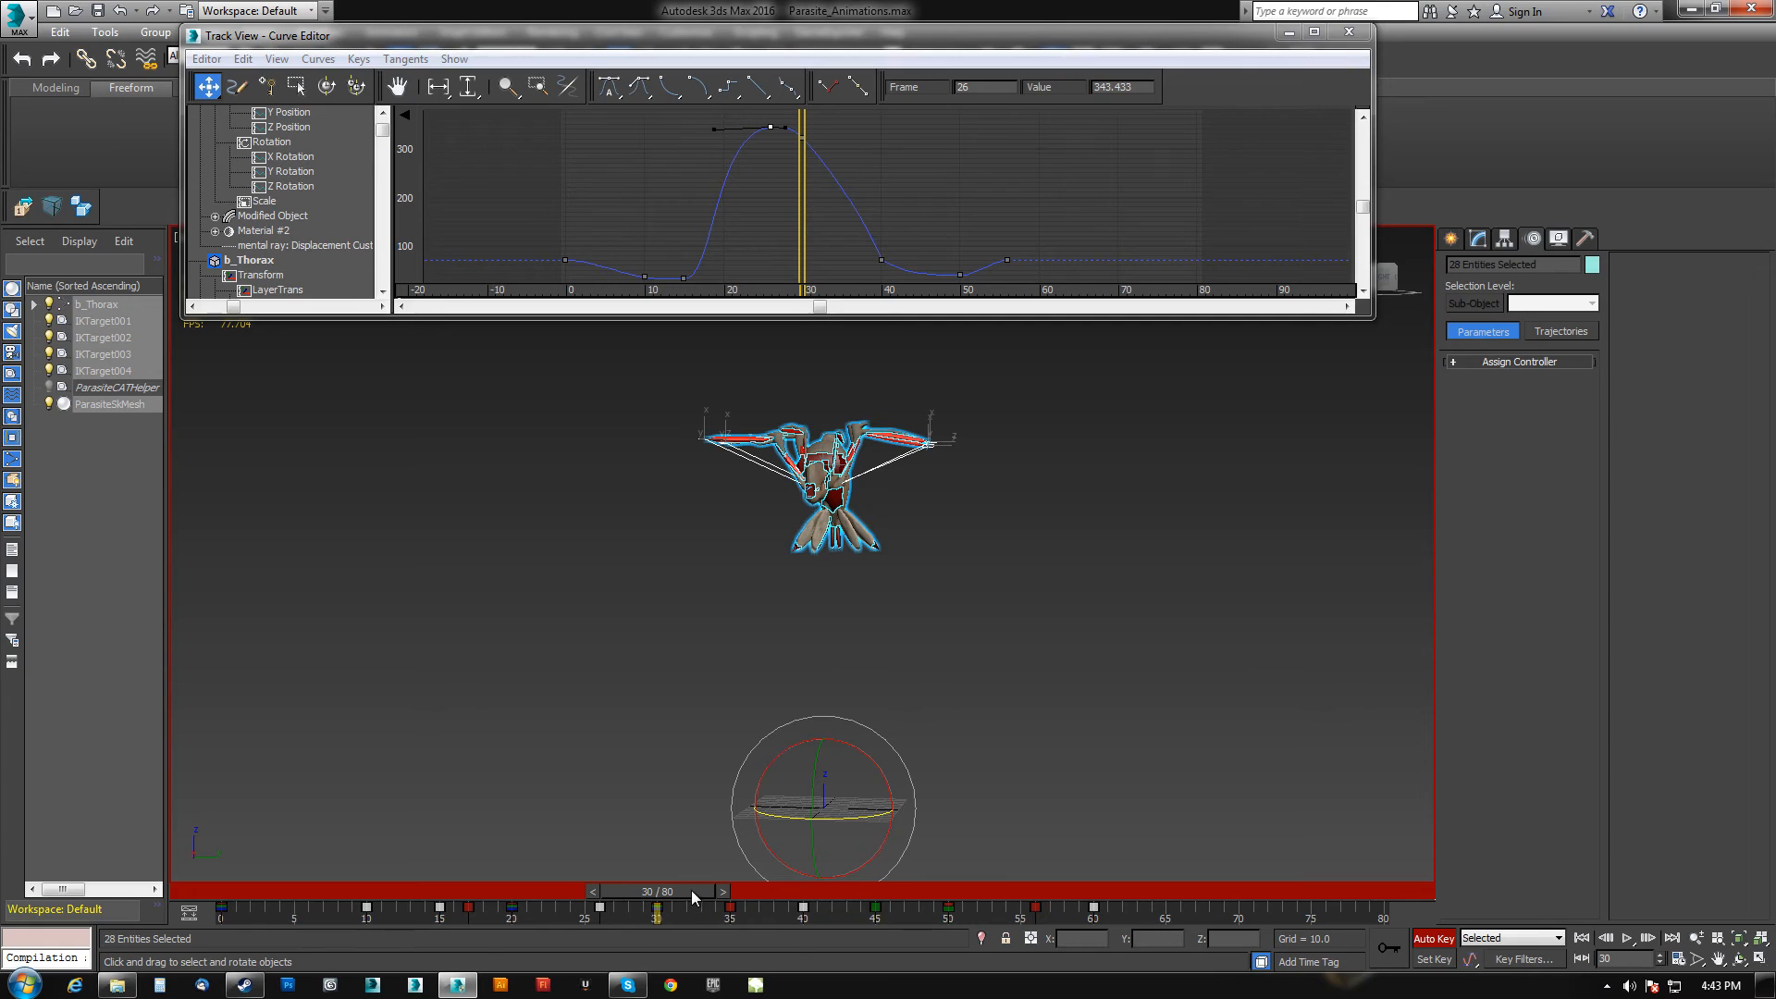
pyautogui.moveTo(647, 910); pyautogui.dragTo(1157, 926)
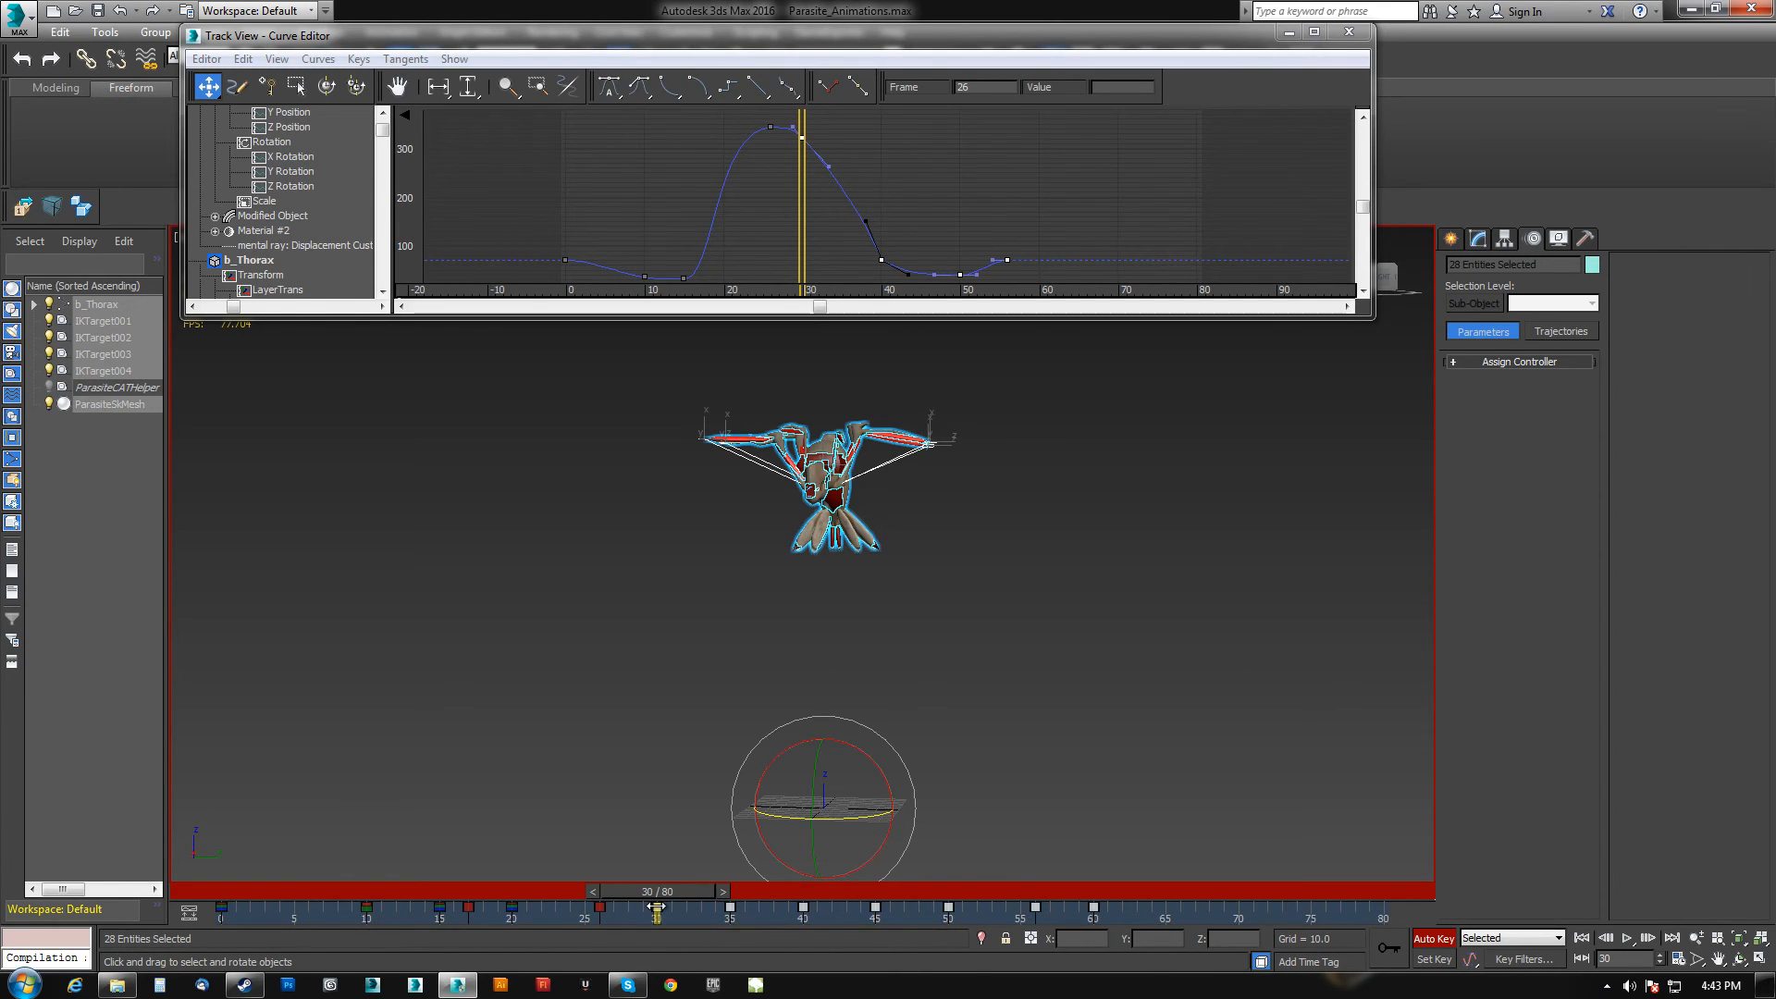
pyautogui.moveTo(1097, 909); pyautogui.dragTo(1389, 910)
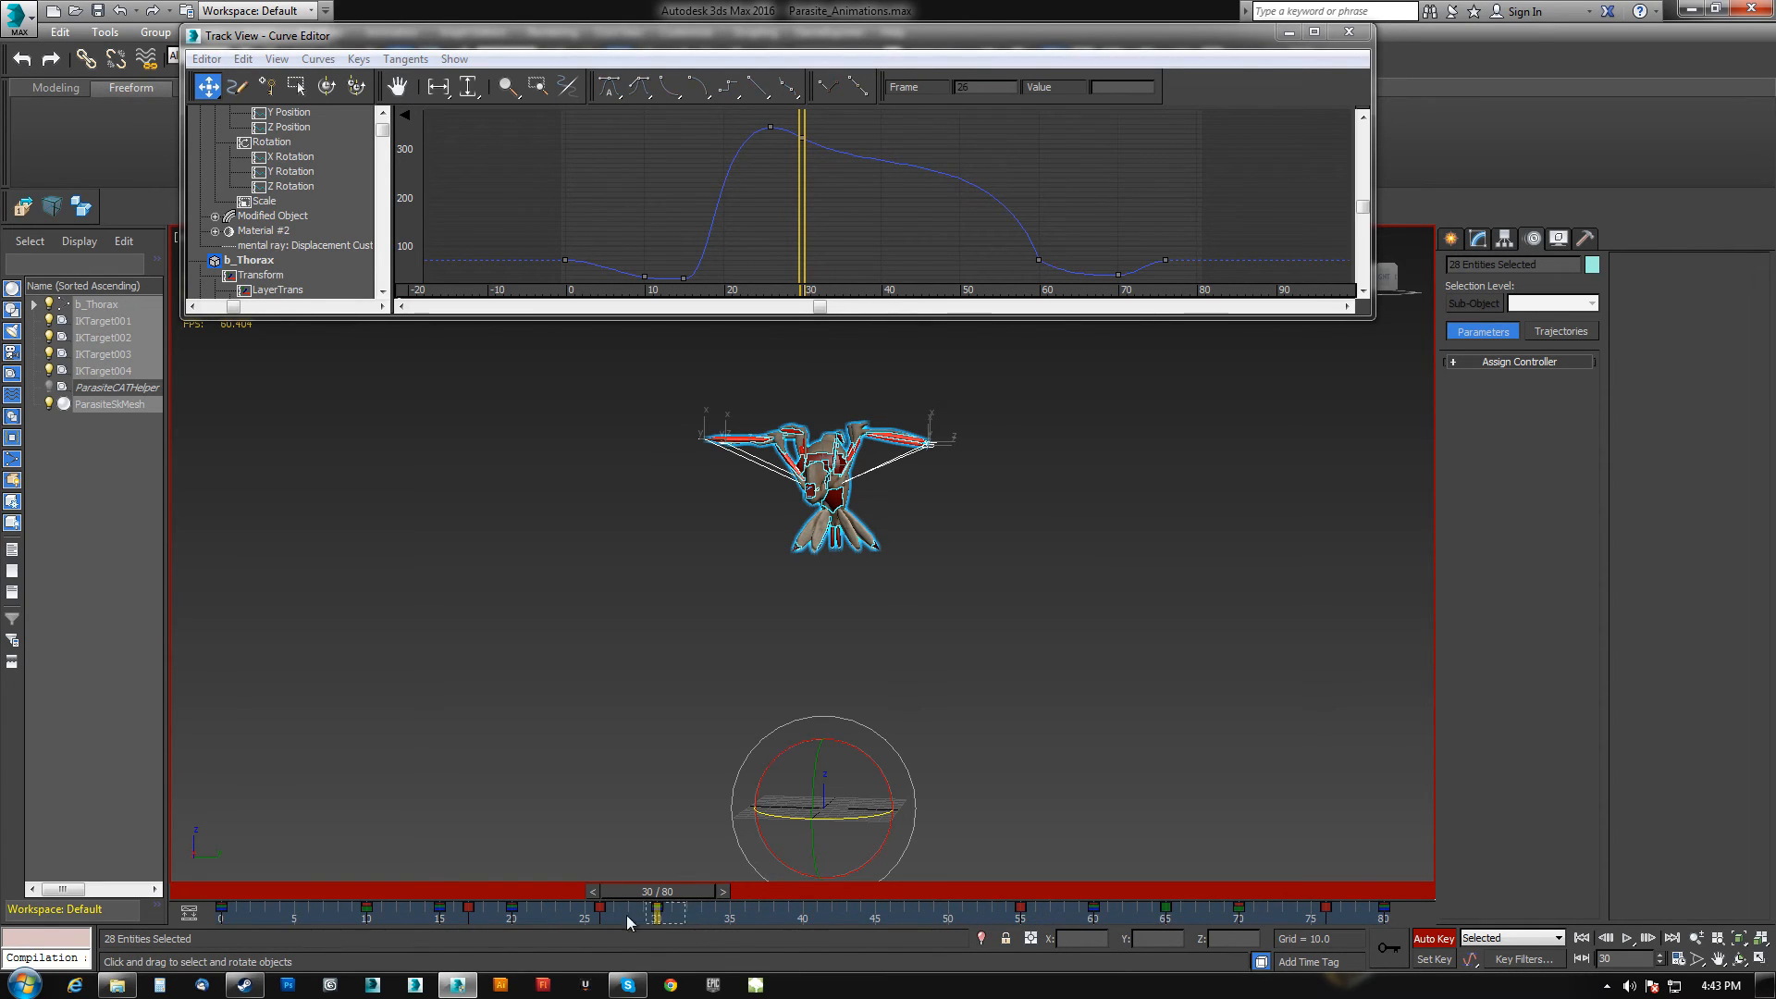
# Delete the extra mid-air keys on the thorax height curve and level the remaining airborne key with the peak.
pyautogui.keyDown('shift'); pyautogui.moveTo(654, 909); pyautogui.dragTo(942, 919); pyautogui.keyUp('shift')
pyautogui.moveTo(690, 891); pyautogui.dragTo(648, 878)
pyautogui.moveTo(773, 130); pyautogui.dragTo(765, 178, button='middle')
pyautogui.moveTo(775, 201); pyautogui.dragTo(846, 166)
pyautogui.press('Delete')
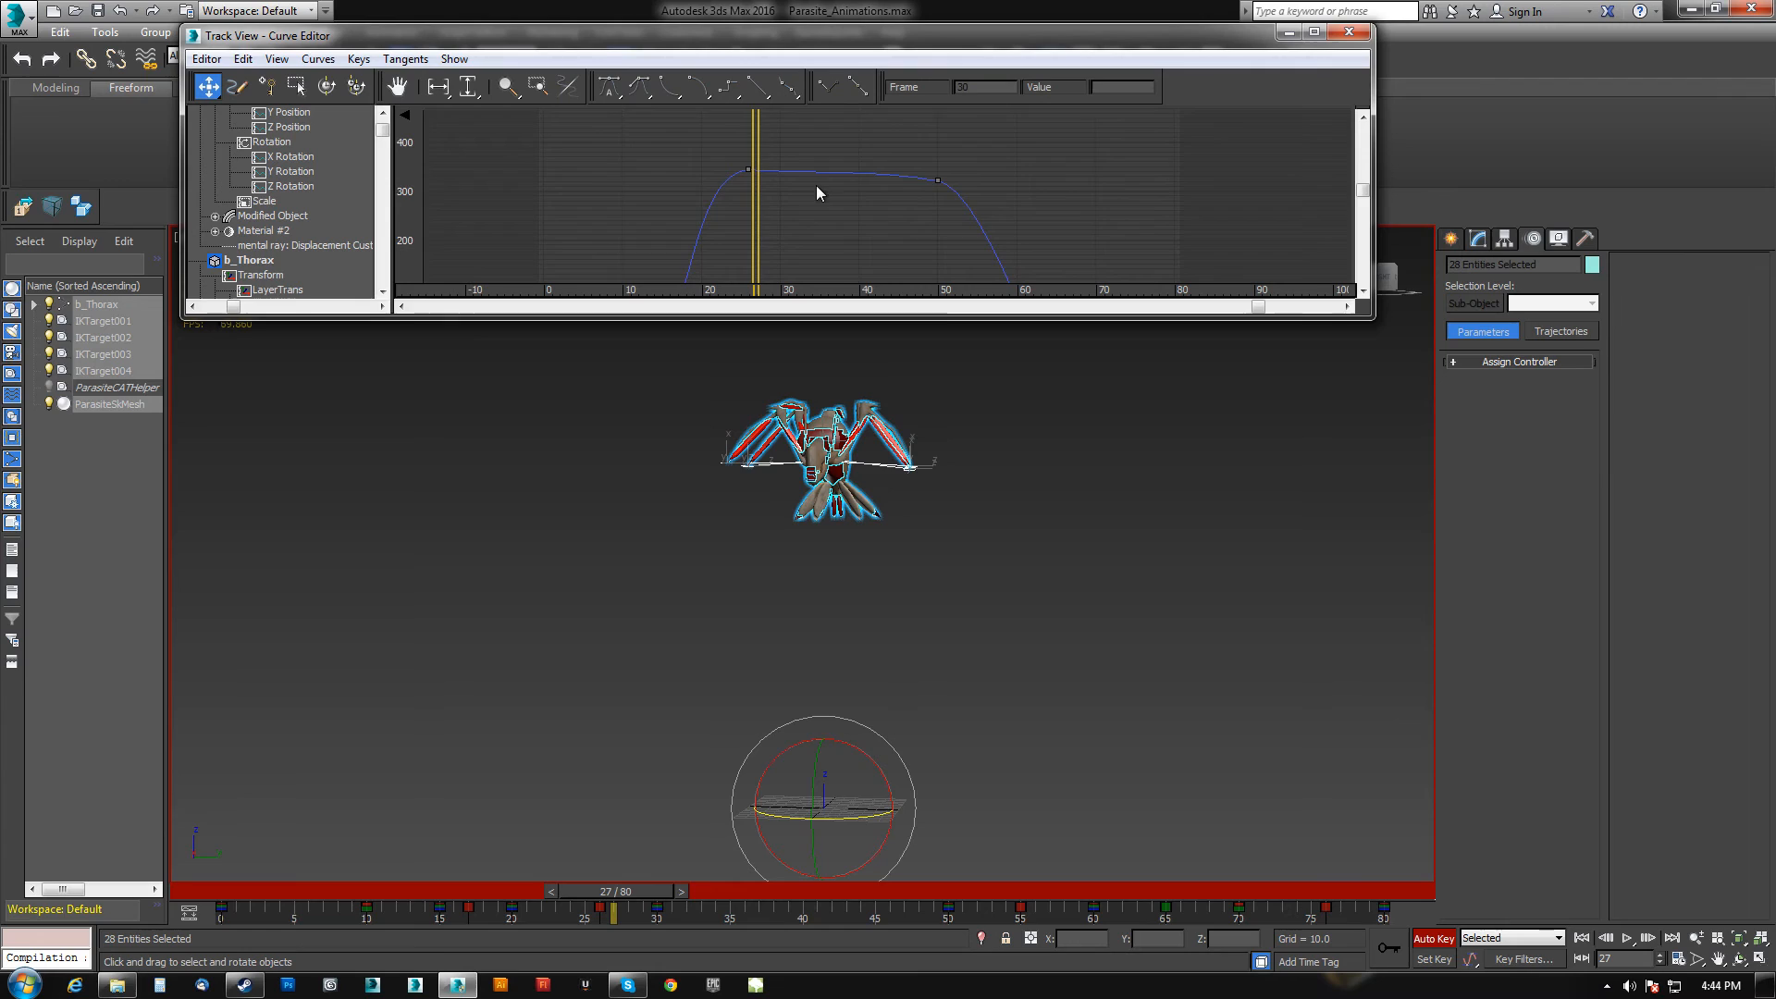
pyautogui.moveTo(939, 196); pyautogui.dragTo(936, 165)
pyautogui.moveTo(755, 184); pyautogui.dragTo(842, 198)
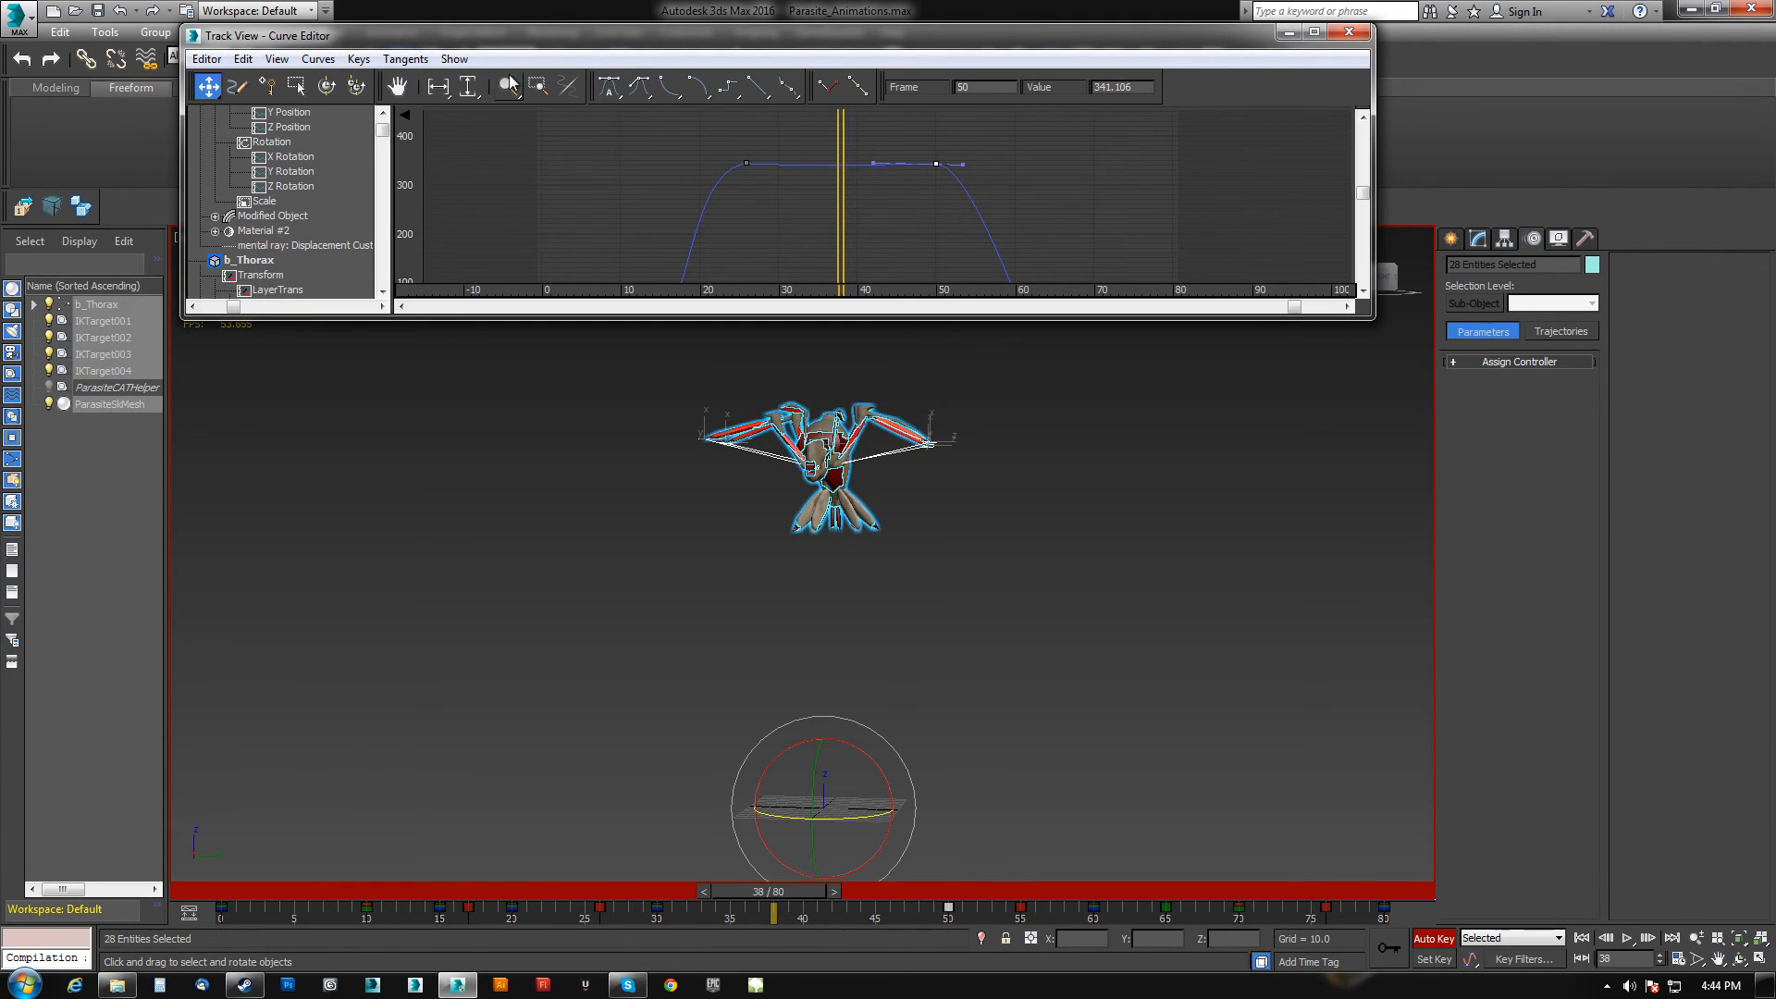
# Insert a key at frame 38 on the thorax height curve to raise the apex of the jump.
pyautogui.click(267, 88)
pyautogui.moveTo(840, 165); pyautogui.dragTo(841, 146)
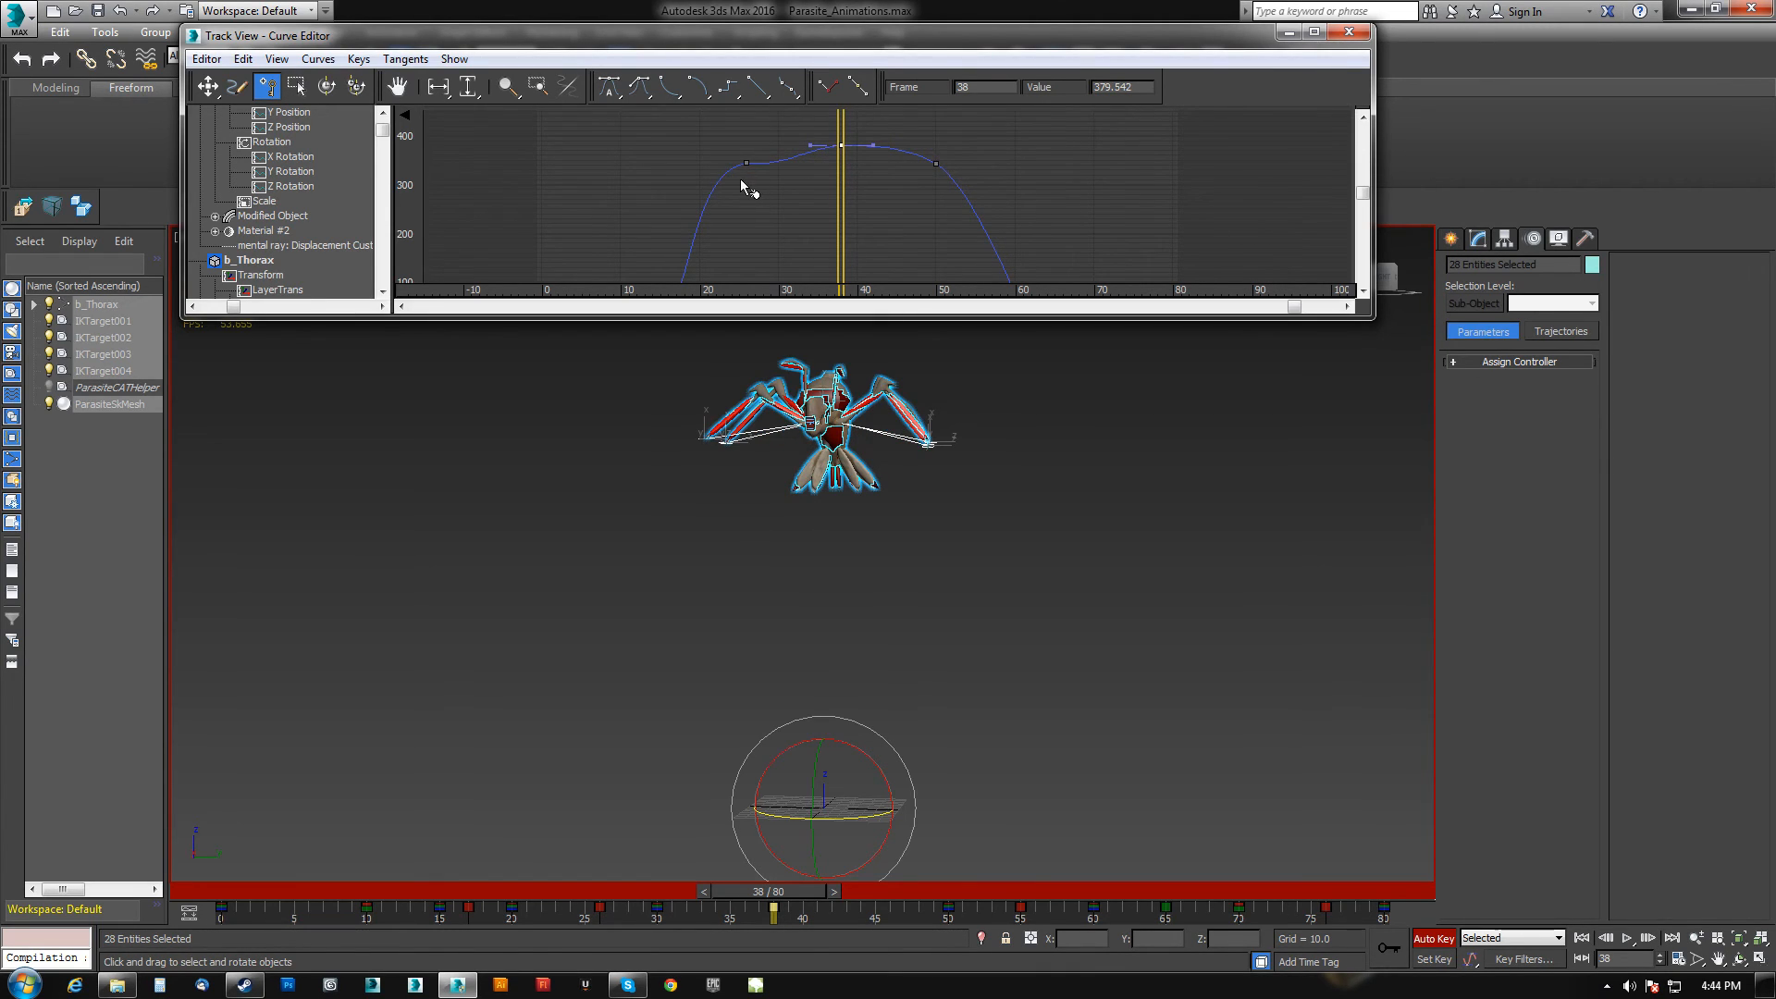
pyautogui.rightClick(755, 151)
pyautogui.click(211, 83)
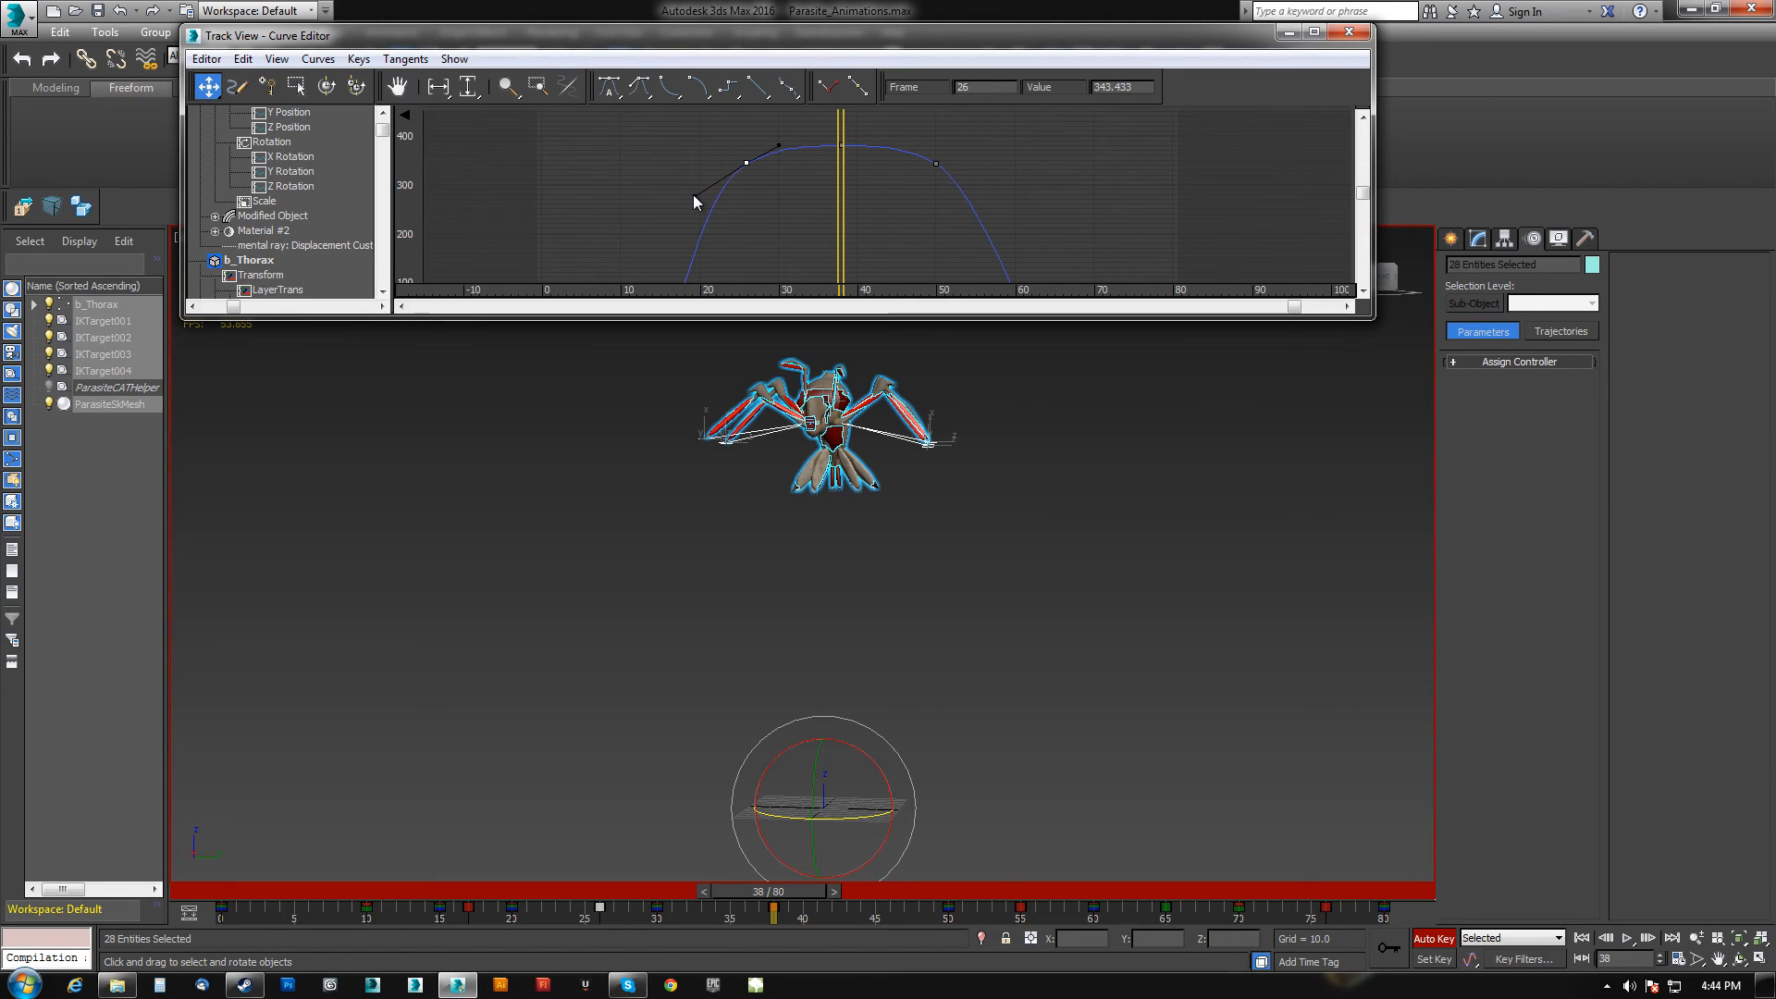
pyautogui.moveTo(811, 203); pyautogui.dragTo(824, 257, button='middle')
pyautogui.scroll(-3, 798, 185)
pyautogui.scroll(-1, 824, 256)
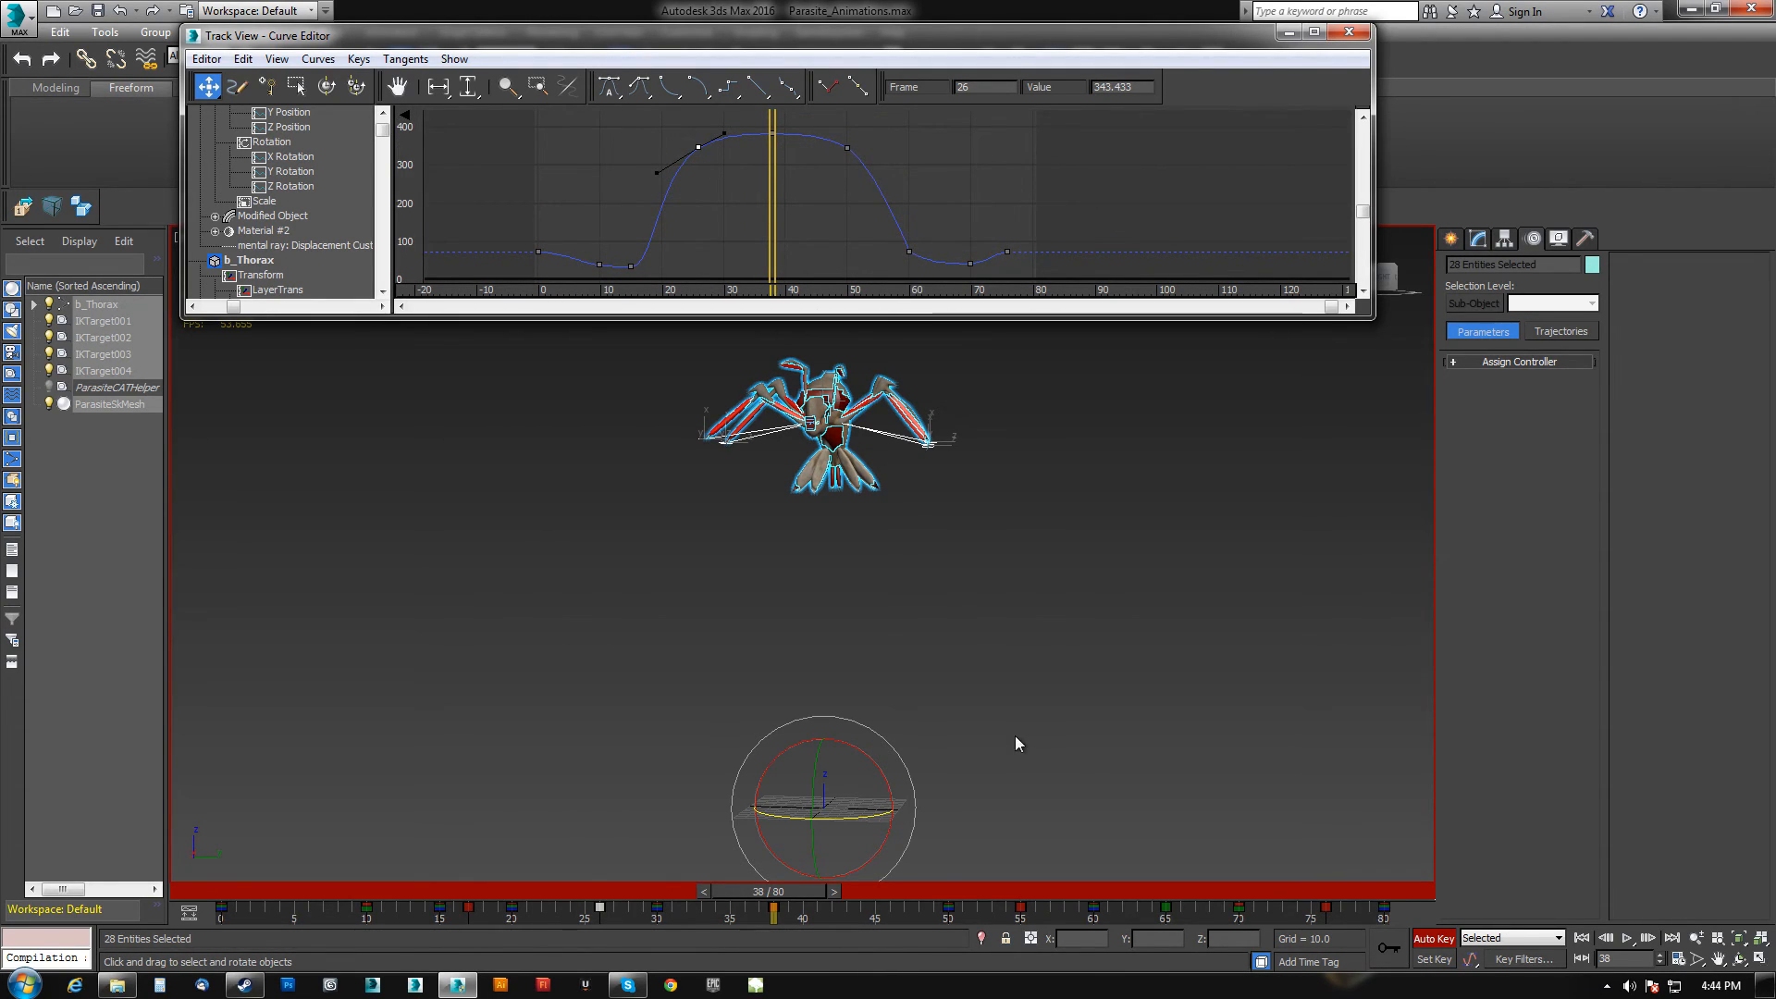
# Play back the animation to review the revised jump arc.
pyautogui.click(1626, 938)
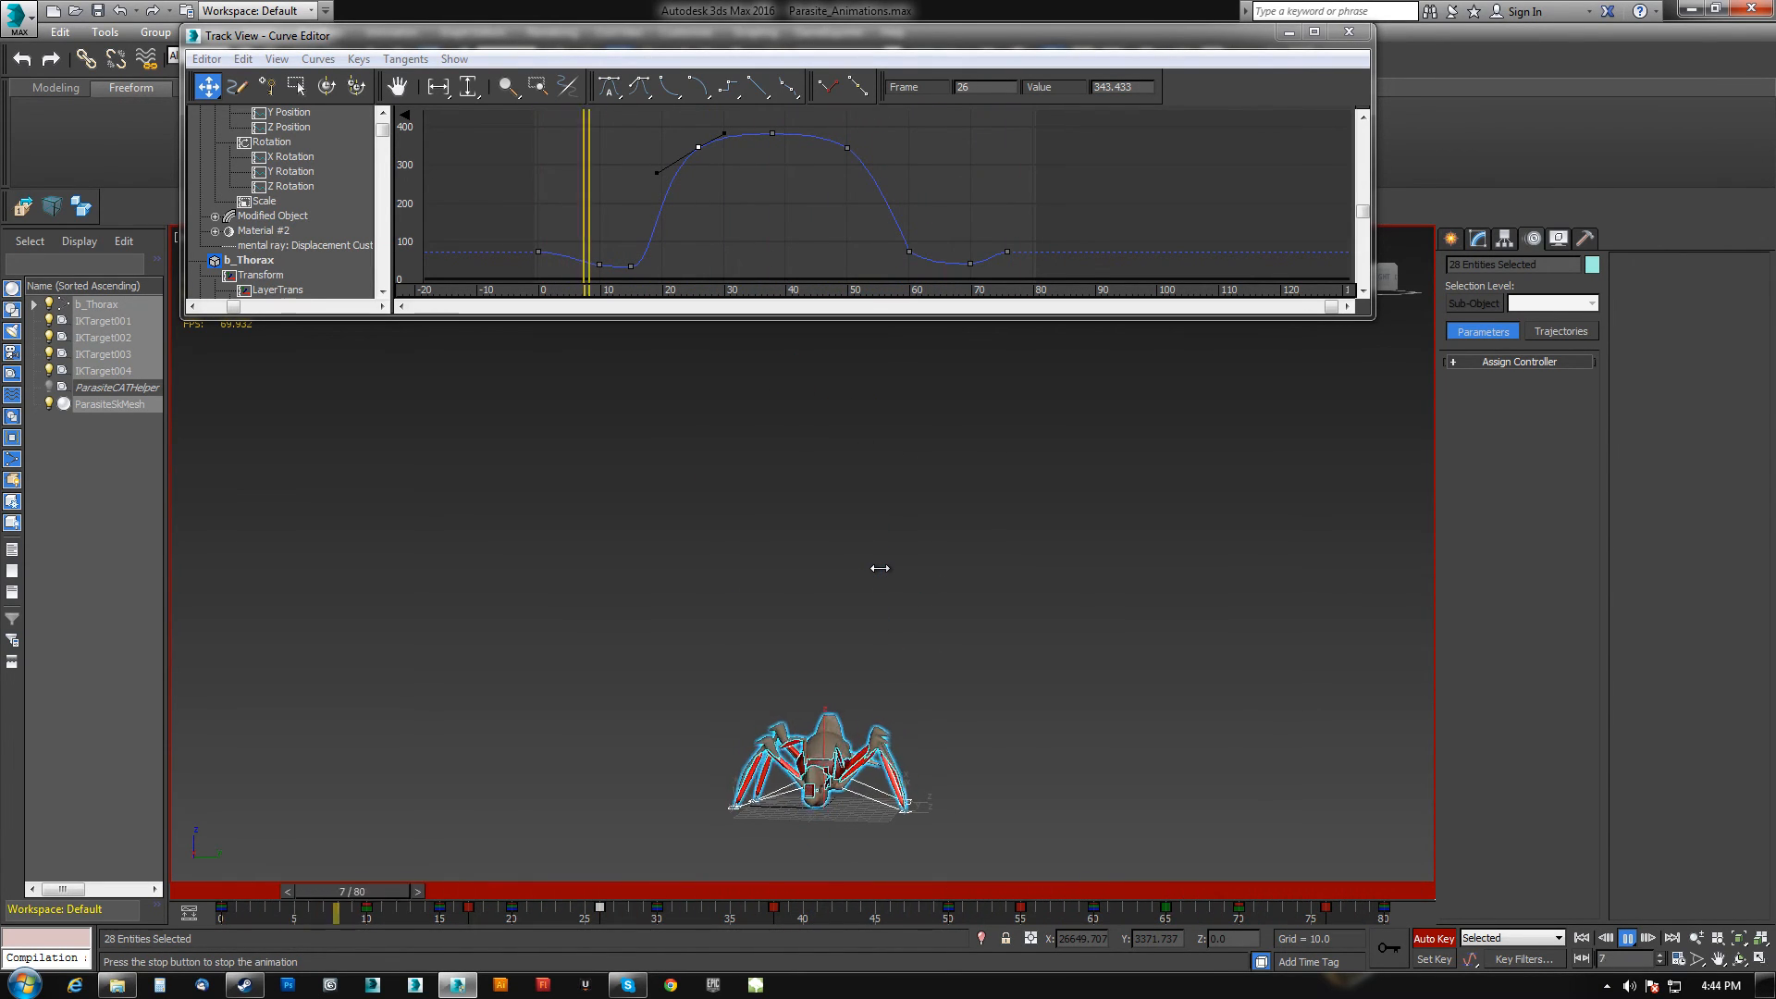
pyautogui.click(1627, 939)
pyautogui.keyDown('alt'); pyautogui.moveTo(796, 655); pyautogui.dragTo(801, 616, button='middle'); pyautogui.keyUp('alt')
pyautogui.scroll(3, 801, 616)
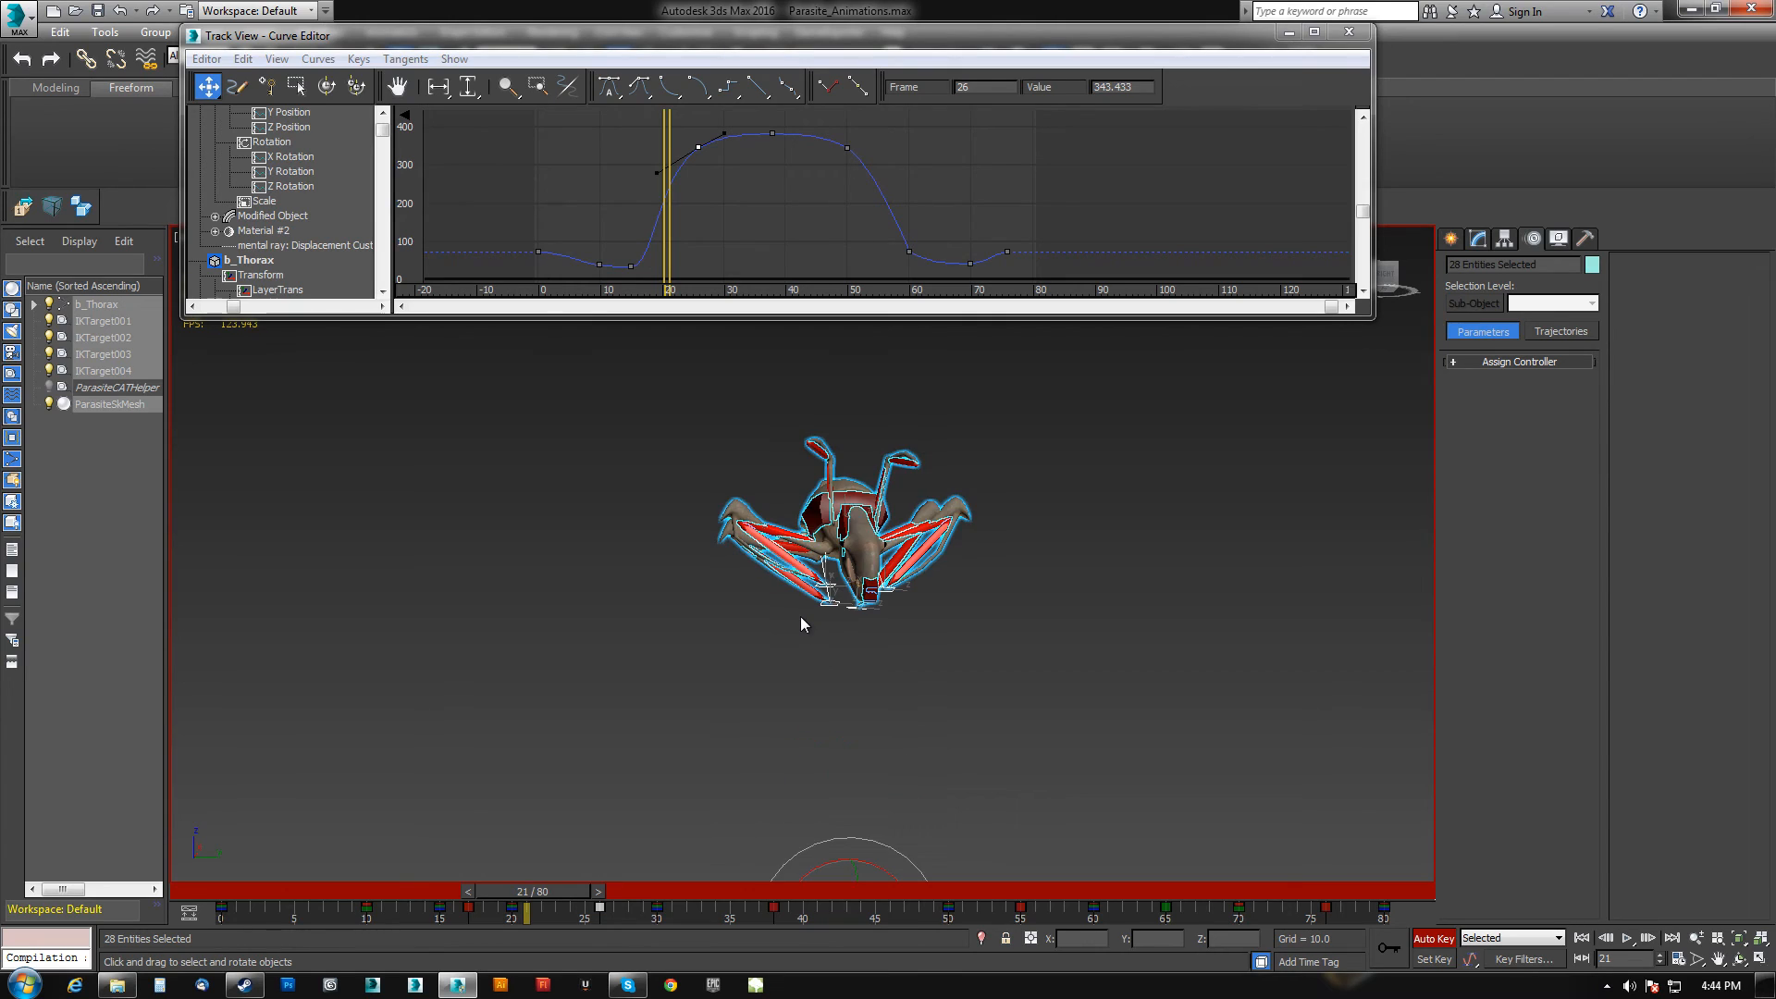
# Select all four IK targets and set their Z position to 0 at frame 17.
pyautogui.click(833, 604)
pyautogui.keyDown('ctrl'); pyautogui.click(838, 586); pyautogui.keyUp('ctrl')
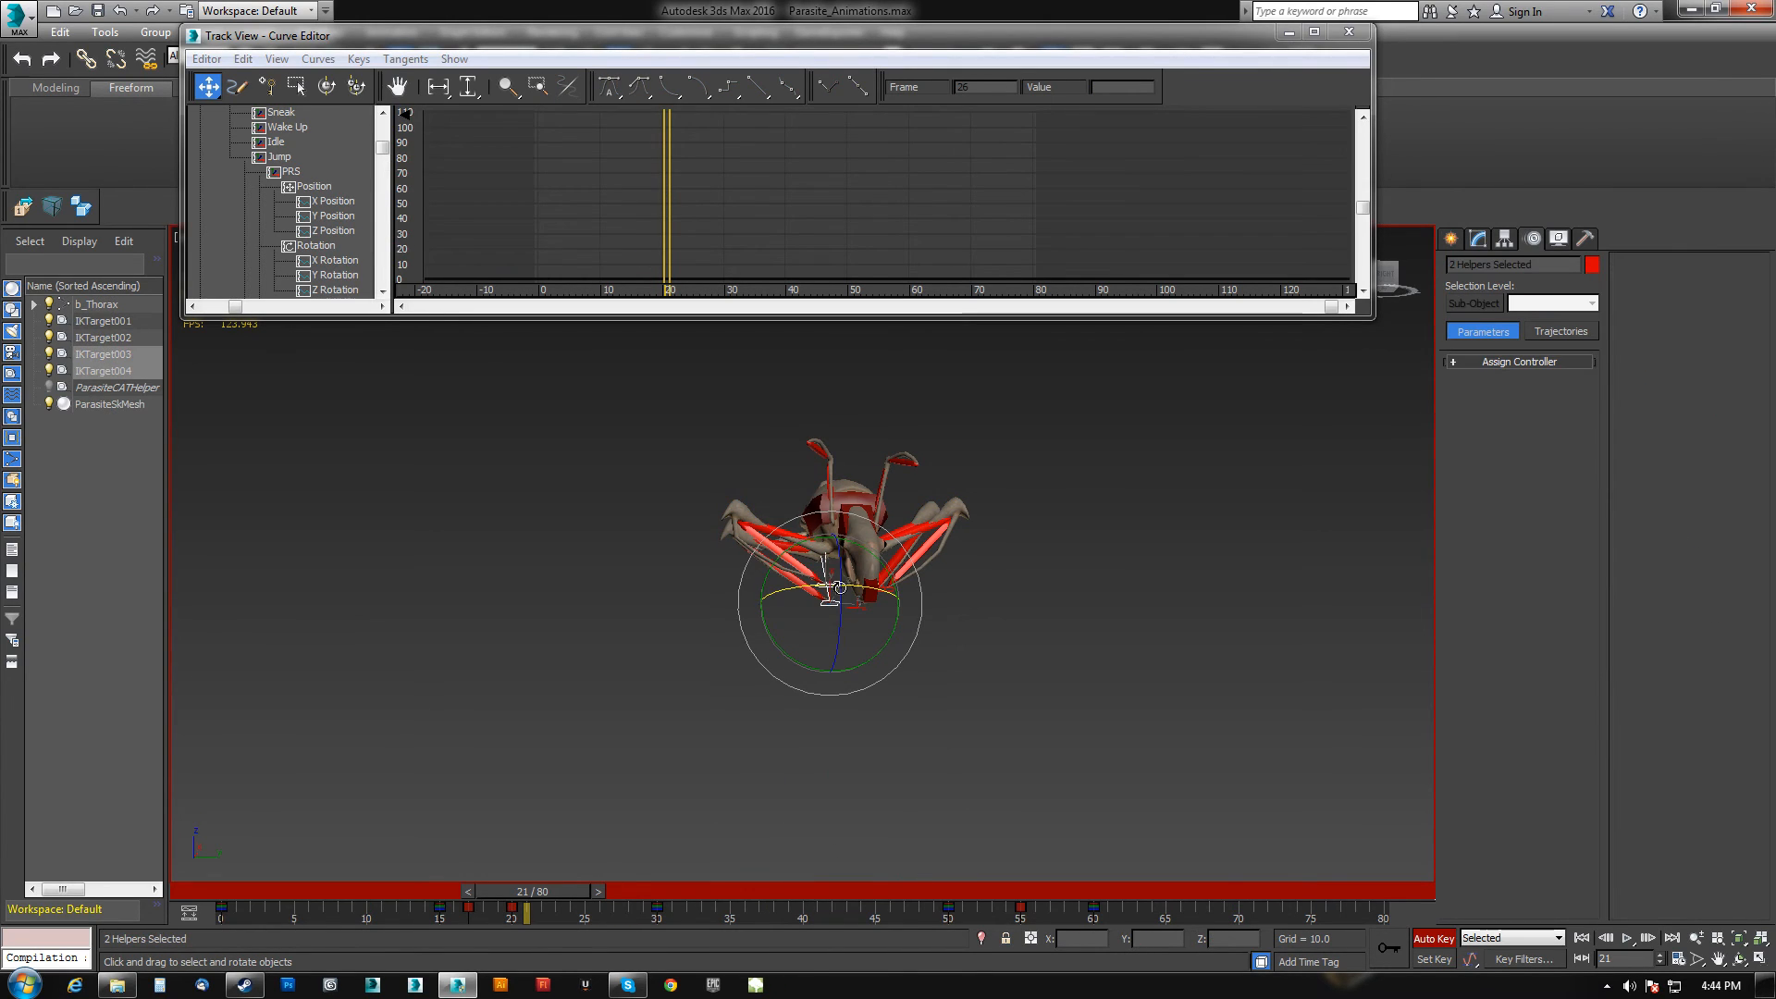
pyautogui.keyDown('ctrl'); pyautogui.click(858, 606); pyautogui.keyUp('ctrl')
pyautogui.keyDown('alt'); pyautogui.moveTo(858, 607); pyautogui.dragTo(819, 601, button='middle'); pyautogui.keyUp('alt')
pyautogui.keyDown('ctrl'); pyautogui.click(871, 592); pyautogui.keyUp('ctrl')
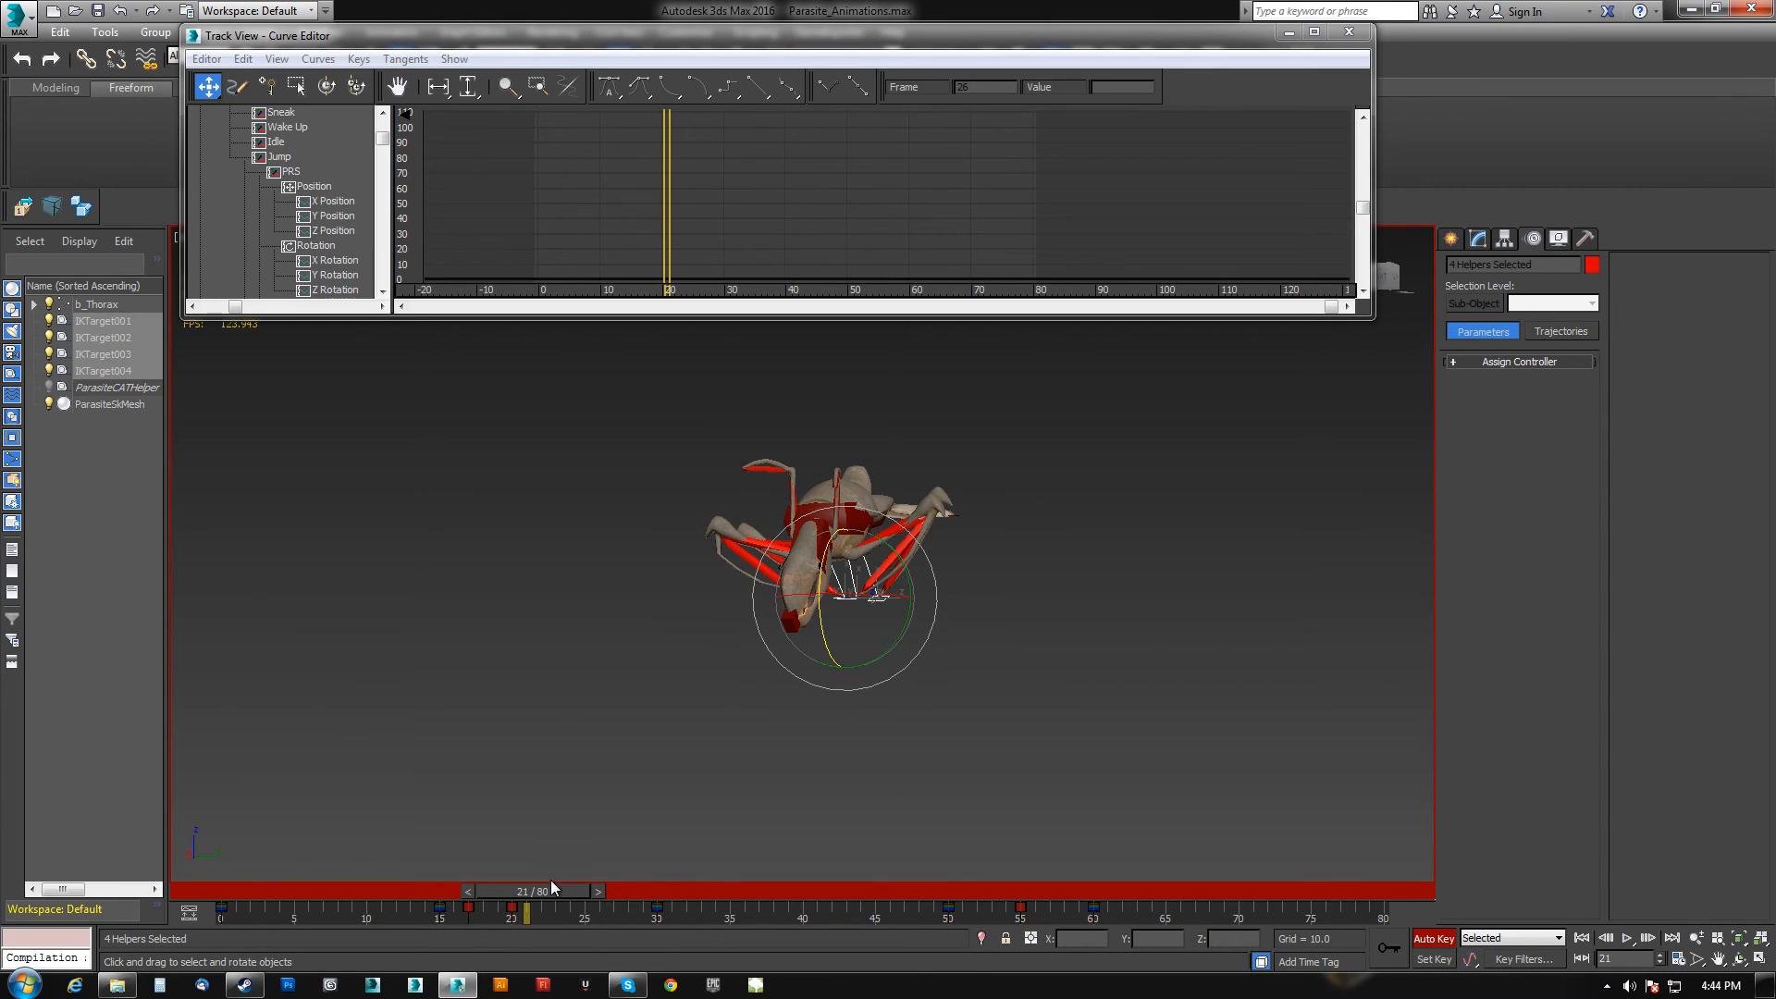
pyautogui.click(553, 881)
pyautogui.hotkey('ctrl', 'z')
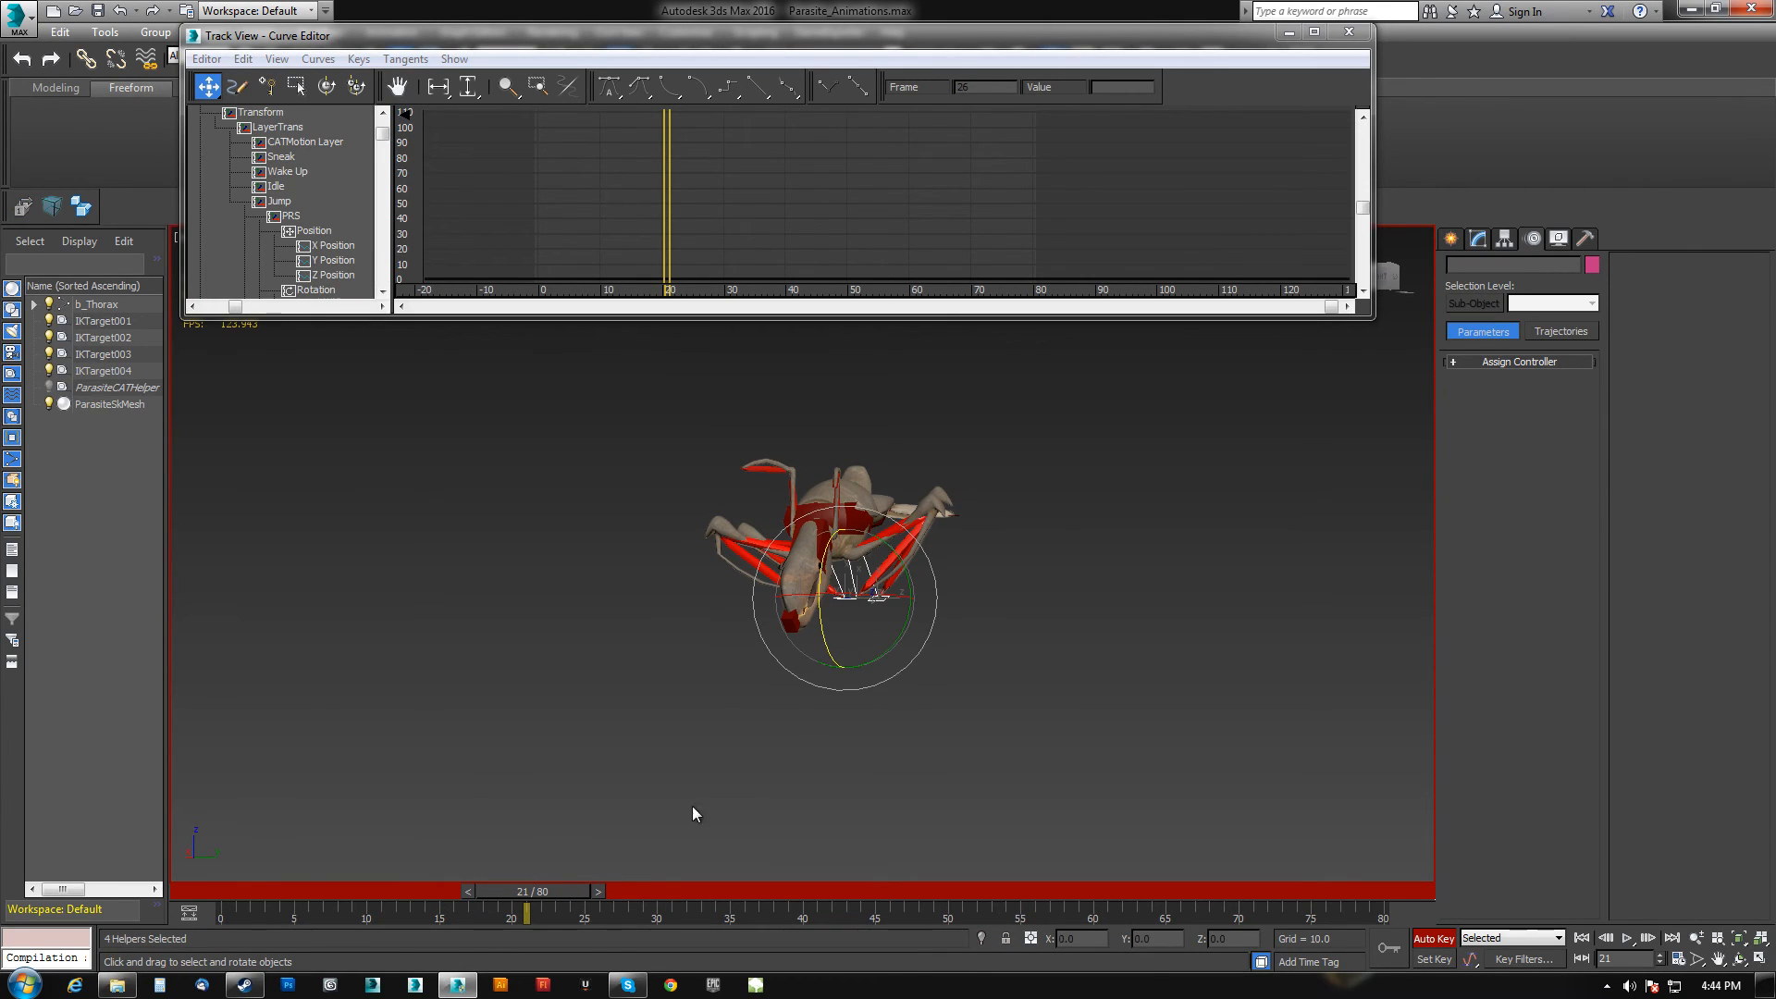
pyautogui.moveTo(581, 893); pyautogui.dragTo(520, 885)
pyautogui.moveTo(754, 860); pyautogui.dragTo(784, 708, button='middle')
pyautogui.press('w')
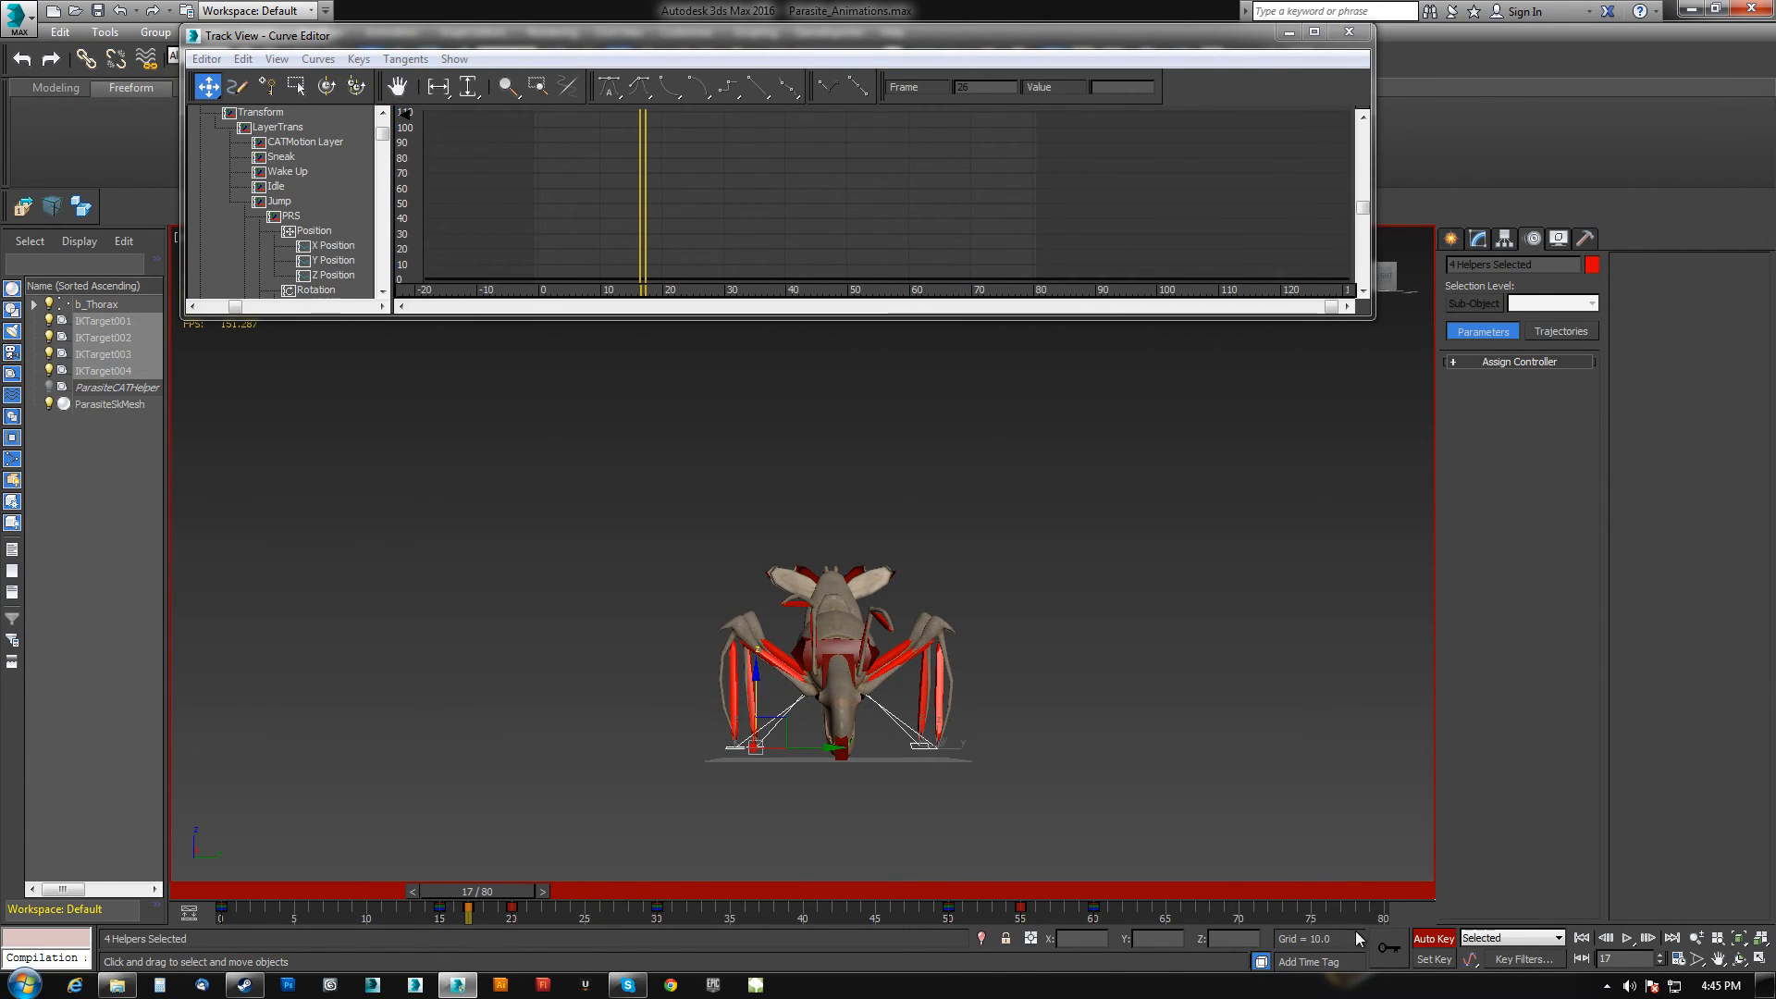
pyautogui.write('0')
pyautogui.press('Return')
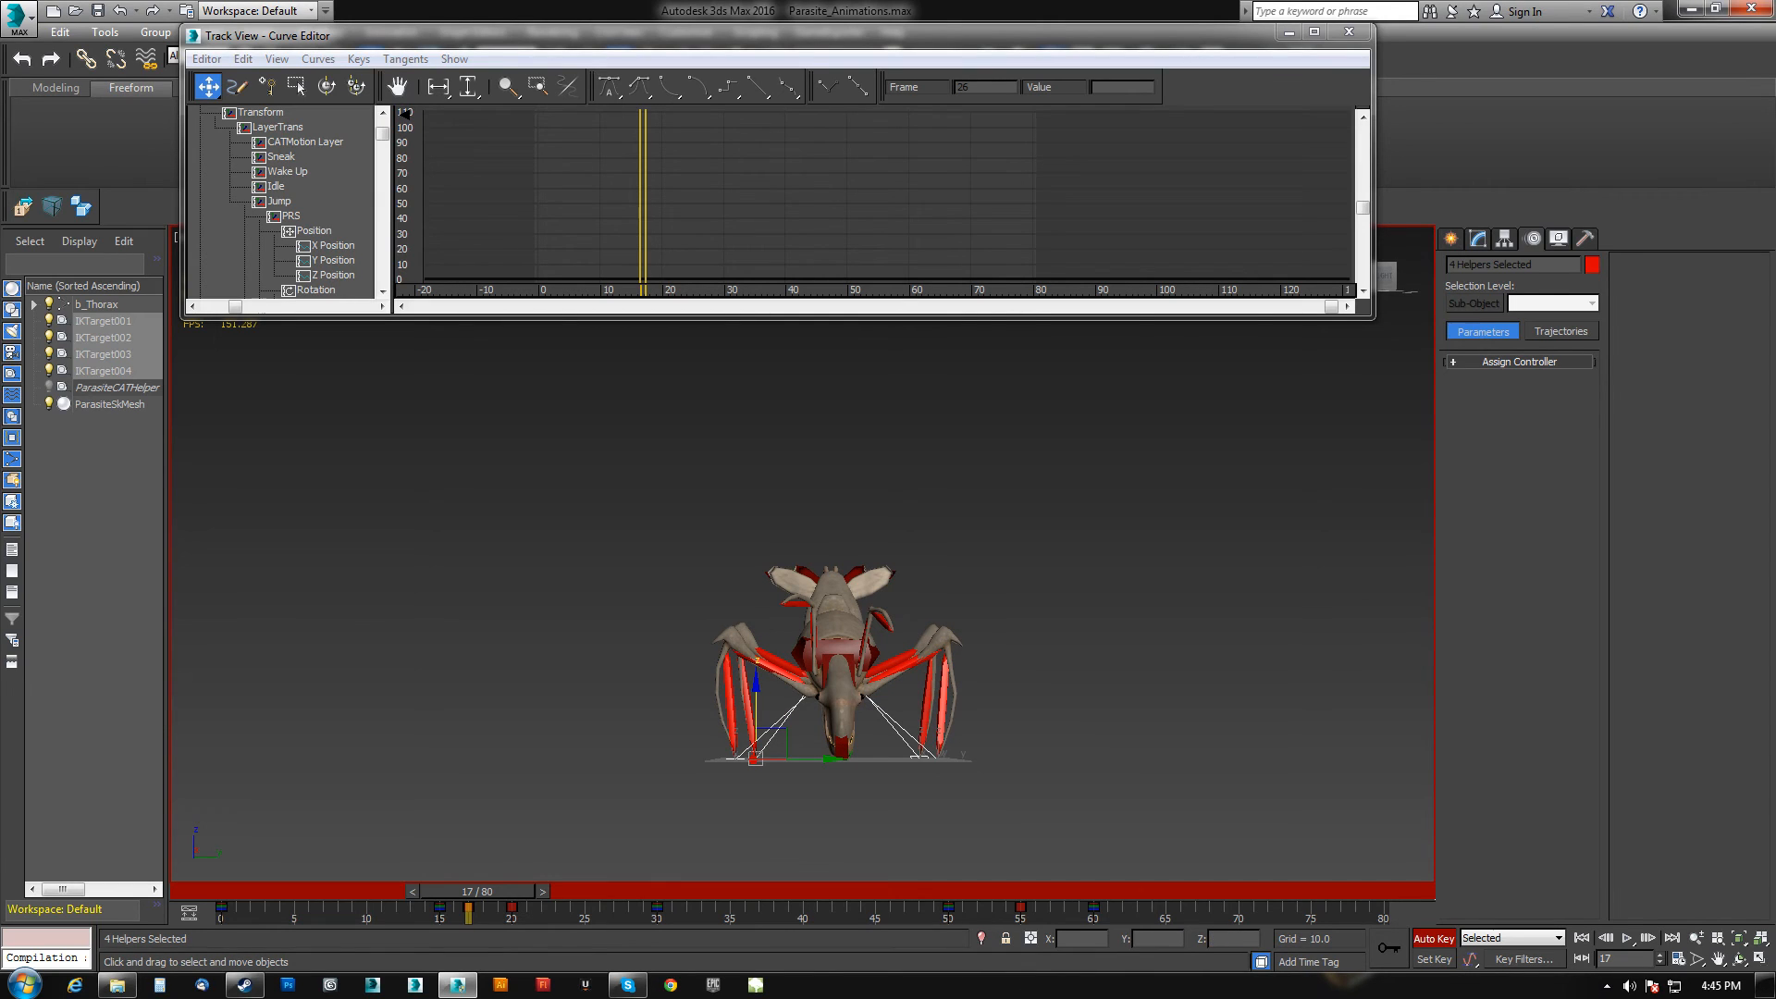
# Select IKTarget003 and raise it slightly at frame 3 to lift that leg at take-off.
pyautogui.moveTo(483, 895); pyautogui.dragTo(531, 896)
pyautogui.moveTo(815, 408); pyautogui.dragTo(819, 582)
pyautogui.moveTo(546, 891); pyautogui.dragTo(472, 890)
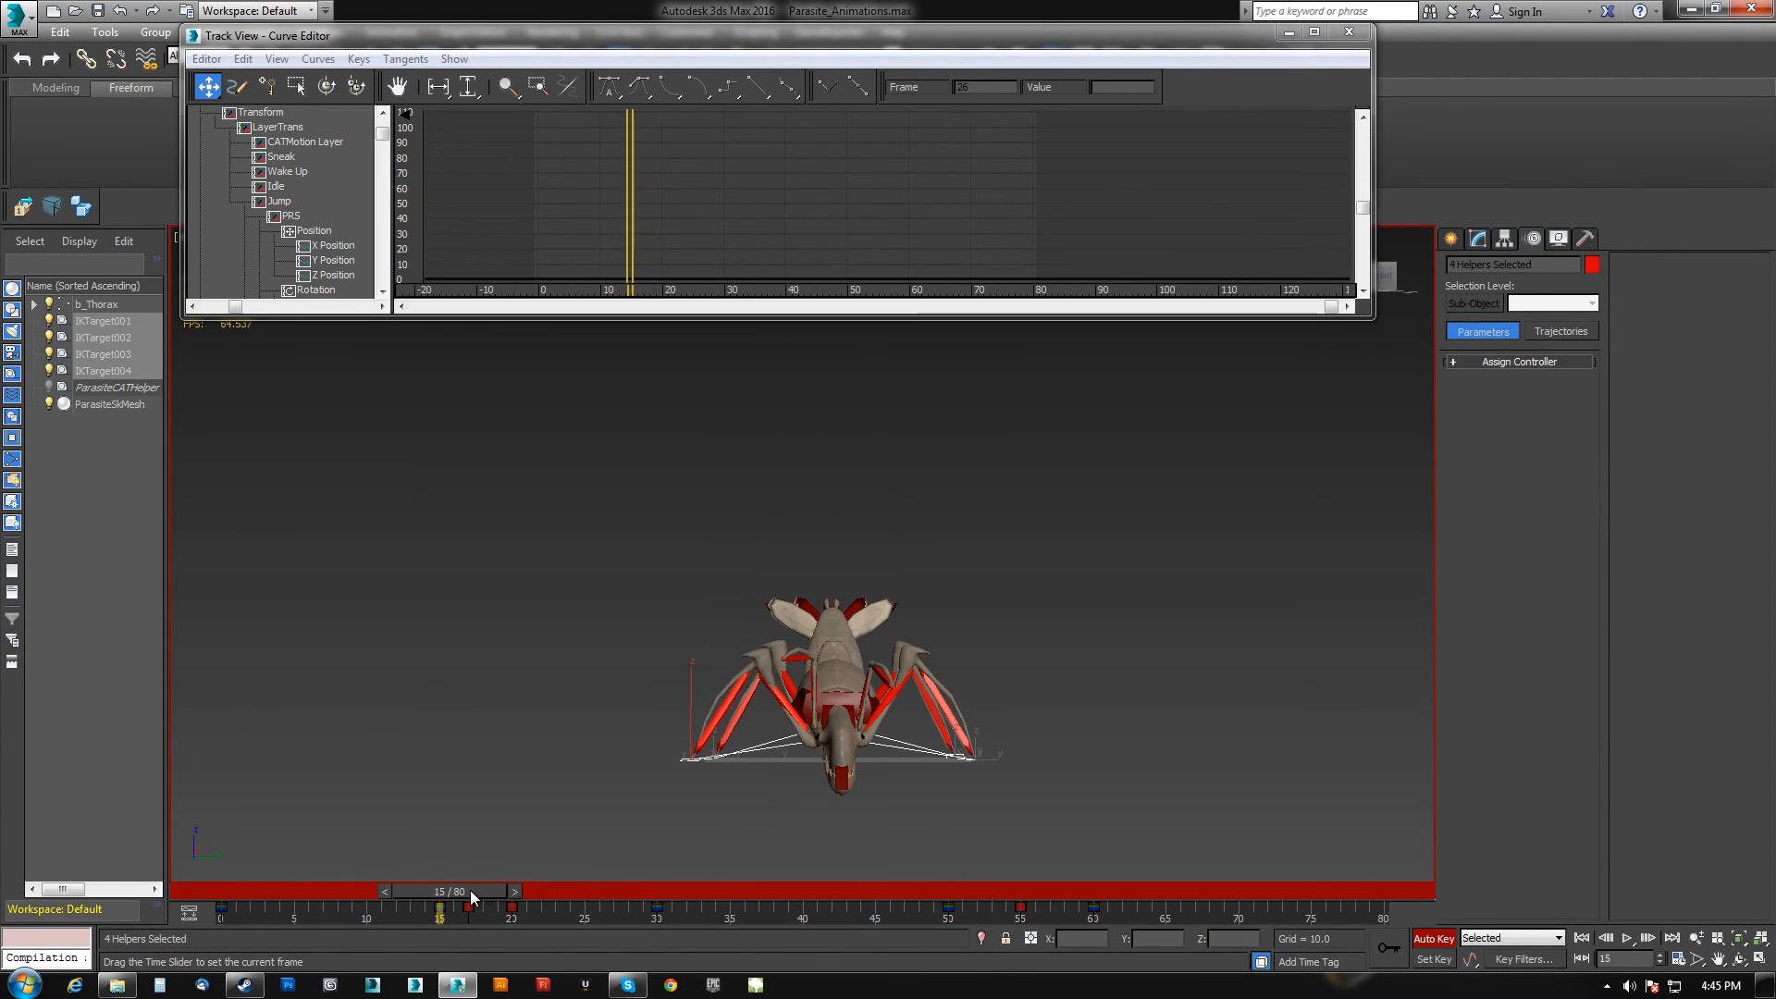
pyautogui.moveTo(477, 886)
pyautogui.mouseDown()
pyautogui.moveTo(231, 884)
pyautogui.moveTo(473, 888)
pyautogui.mouseUp()
pyautogui.keyDown('alt'); pyautogui.moveTo(778, 700); pyautogui.dragTo(792, 690, button='middle'); pyautogui.keyUp('alt')
pyautogui.scroll(3, 758, 711)
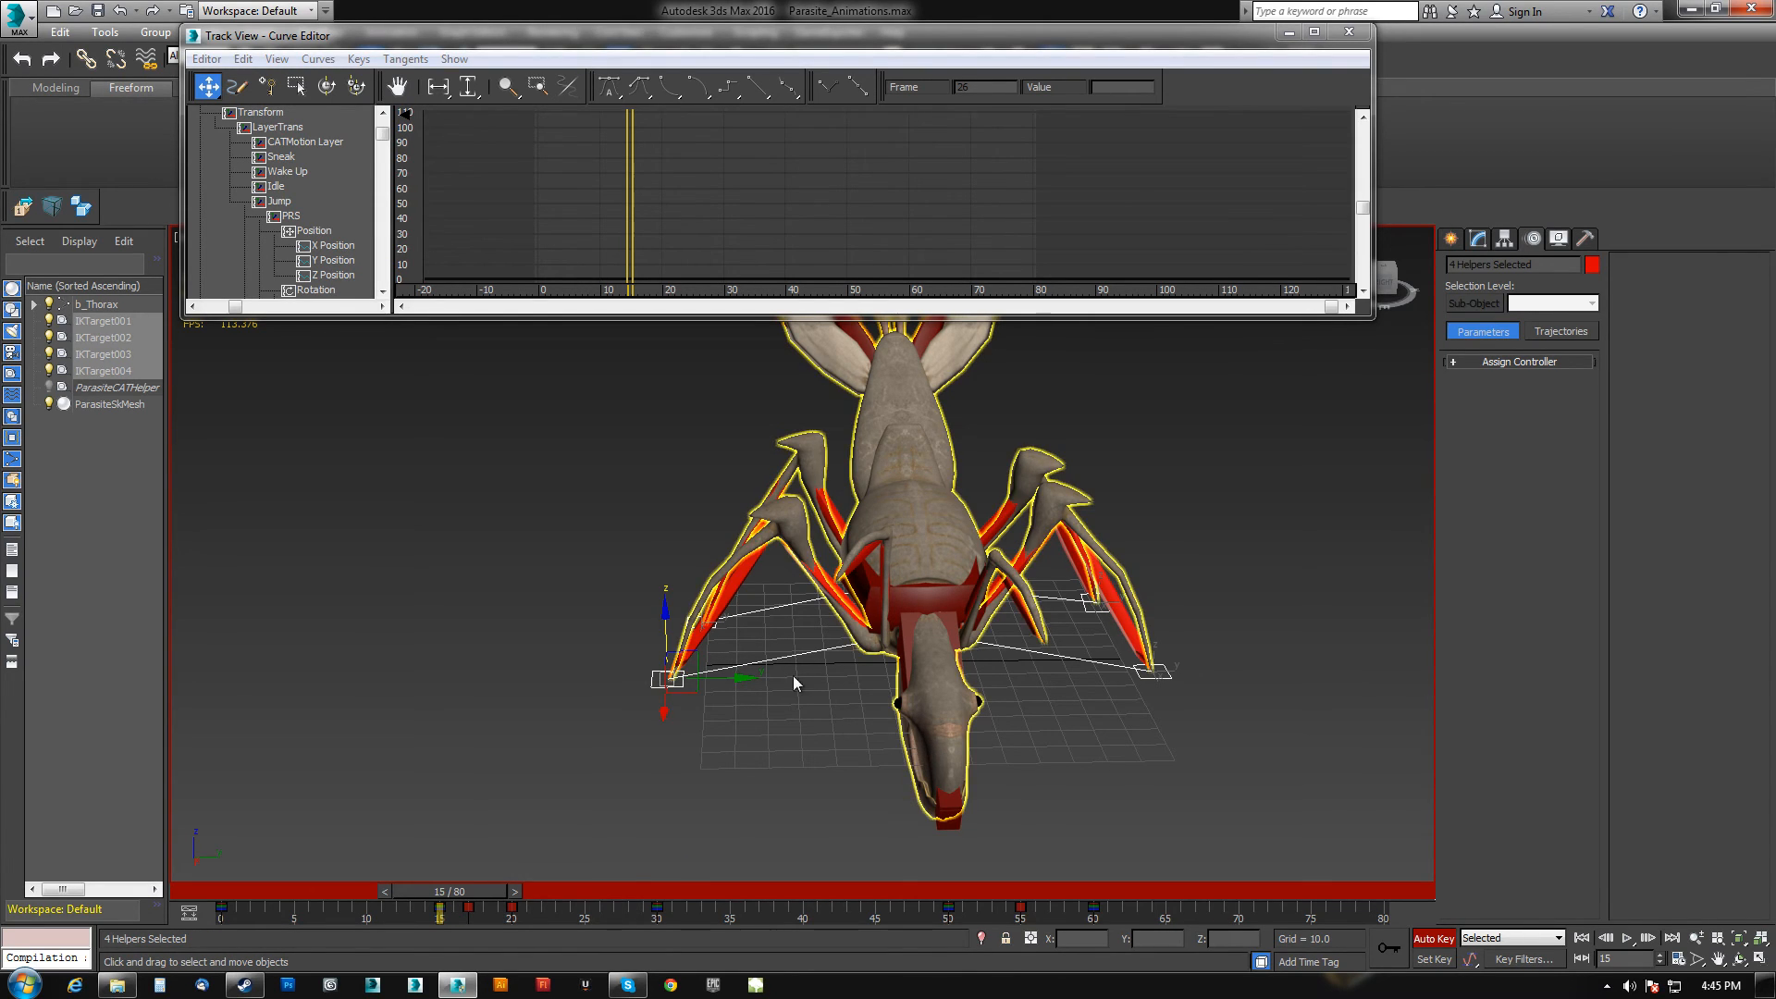
pyautogui.click(671, 683)
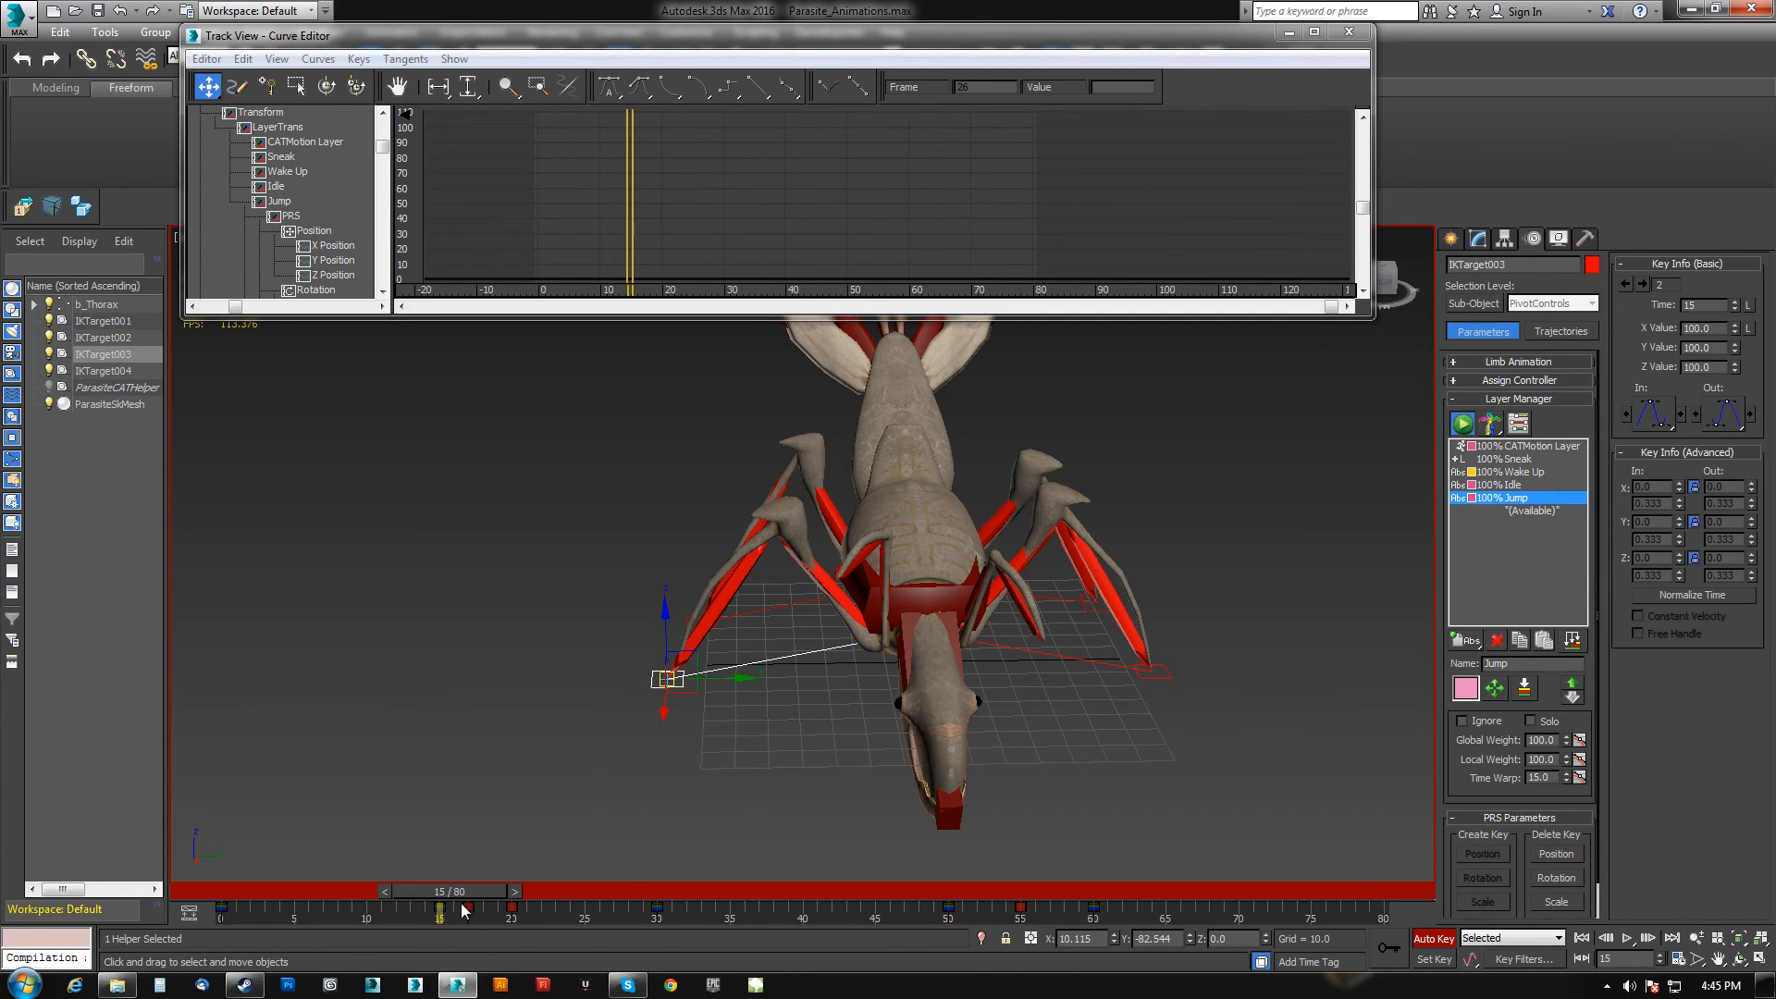
pyautogui.moveTo(474, 897); pyautogui.dragTo(343, 904)
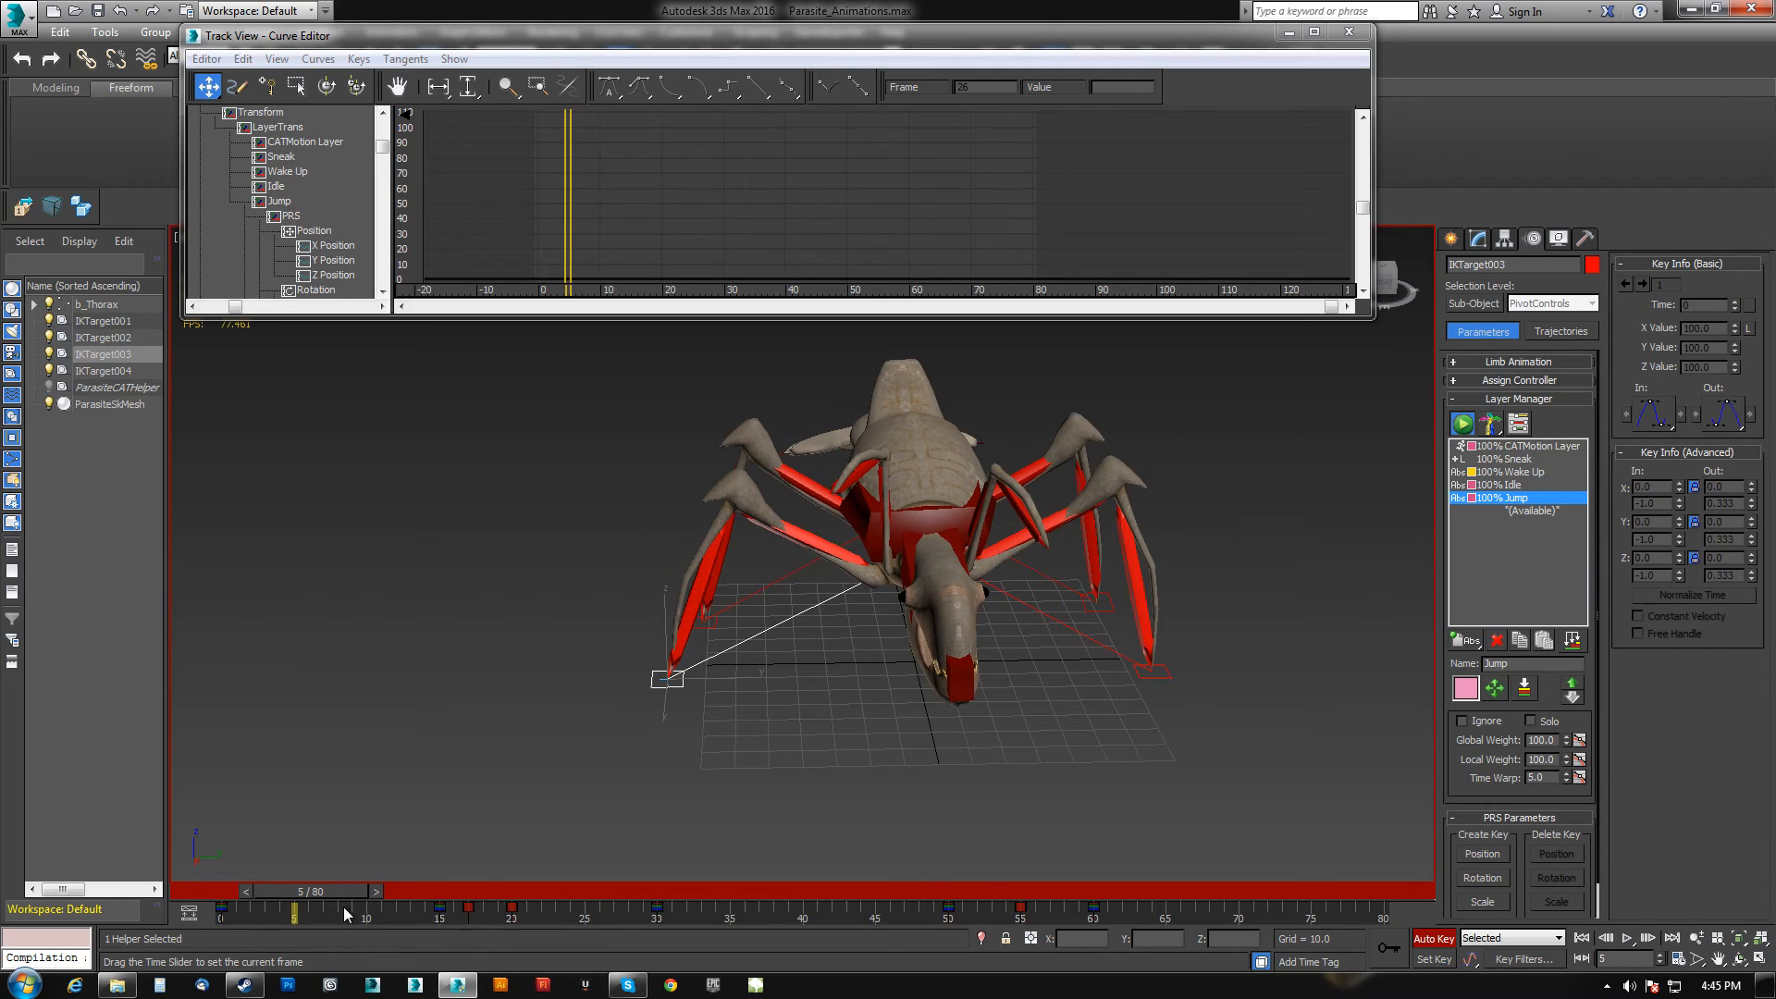
pyautogui.moveTo(729, 682); pyautogui.dragTo(852, 685)
pyautogui.moveTo(314, 895); pyautogui.dragTo(307, 909)
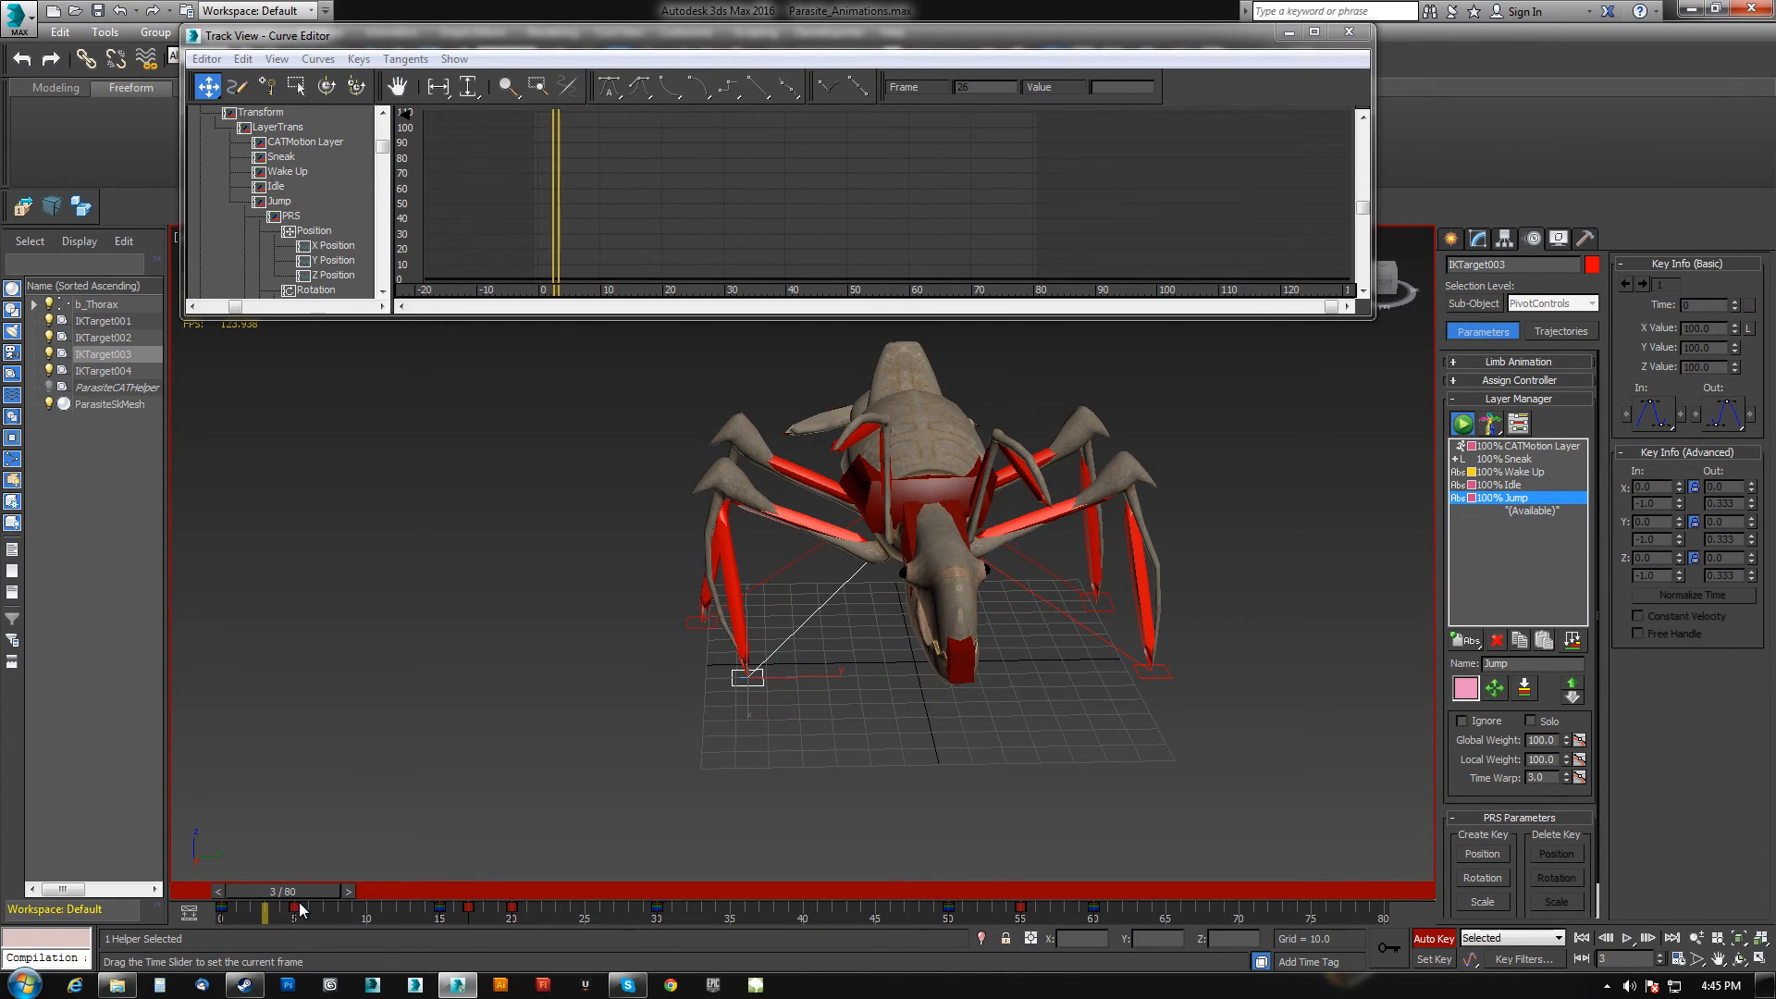
pyautogui.moveTo(749, 628); pyautogui.dragTo(748, 610)
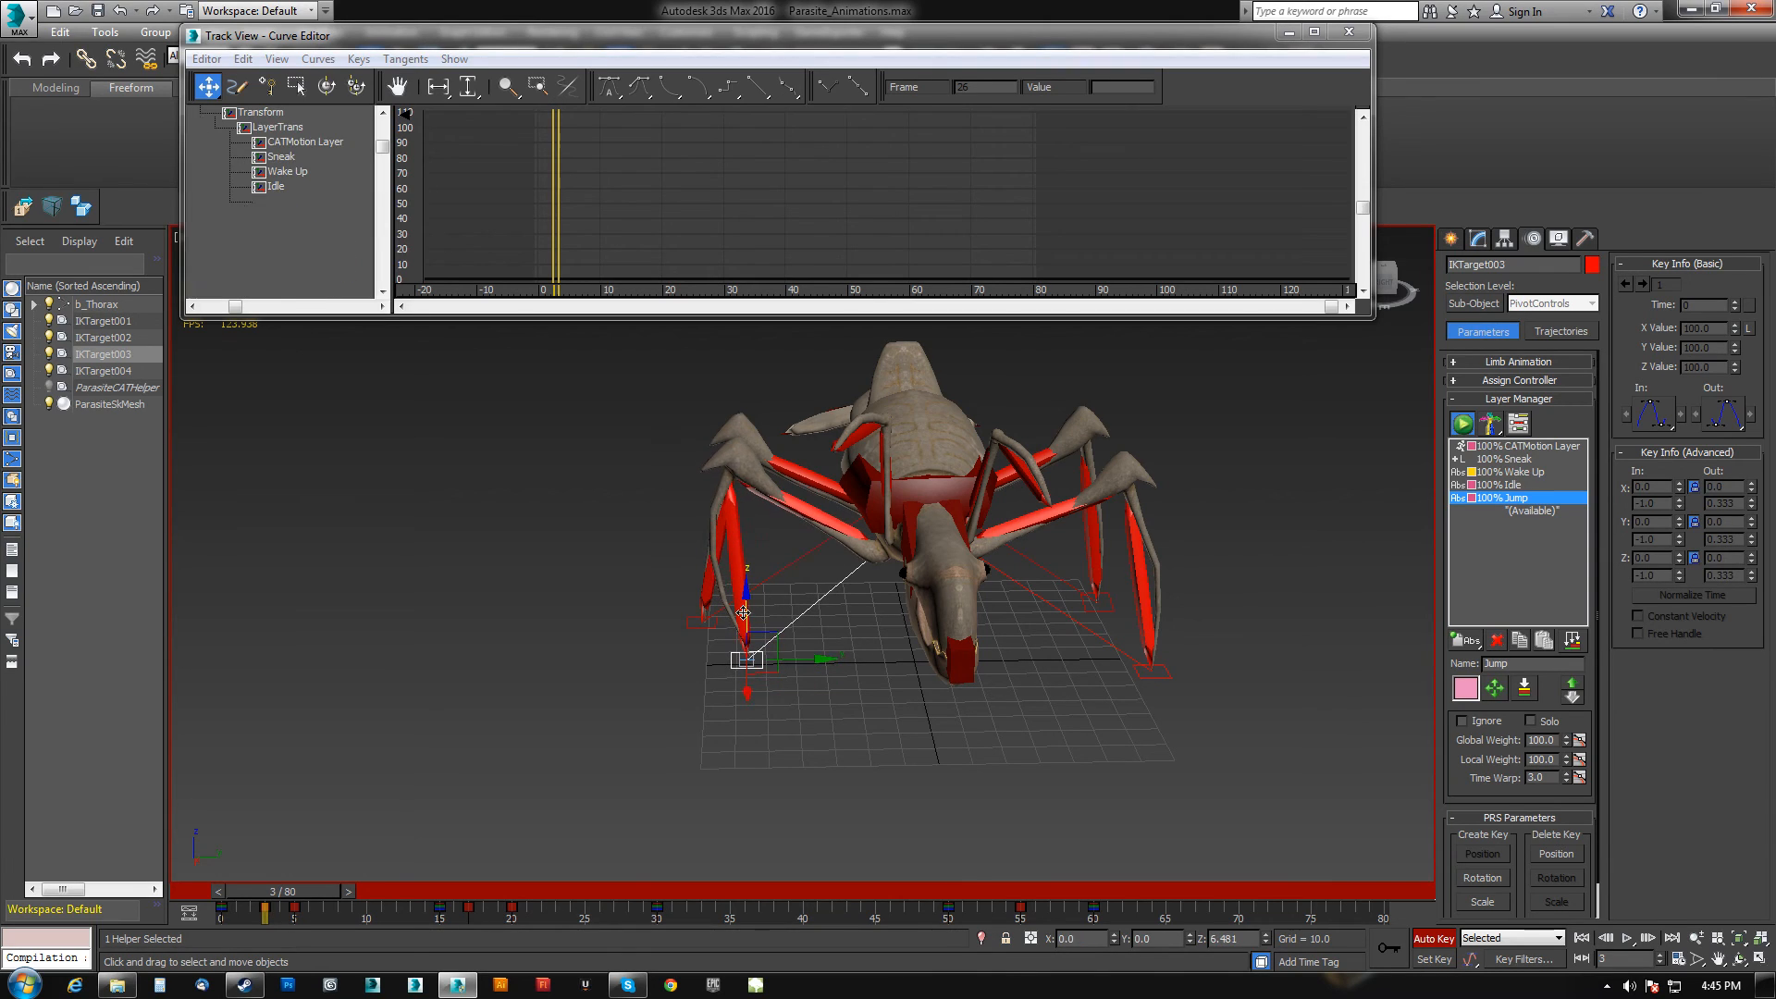
# Select IKTarget001 and move it to lift that leg around frames 7 to 10.
pyautogui.click(1137, 672)
pyautogui.click(347, 890)
pyautogui.click(361, 892)
pyautogui.moveTo(357, 893); pyautogui.dragTo(418, 890)
pyautogui.moveTo(1173, 672); pyautogui.dragTo(1080, 672)
pyautogui.moveTo(416, 894); pyautogui.dragTo(372, 902)
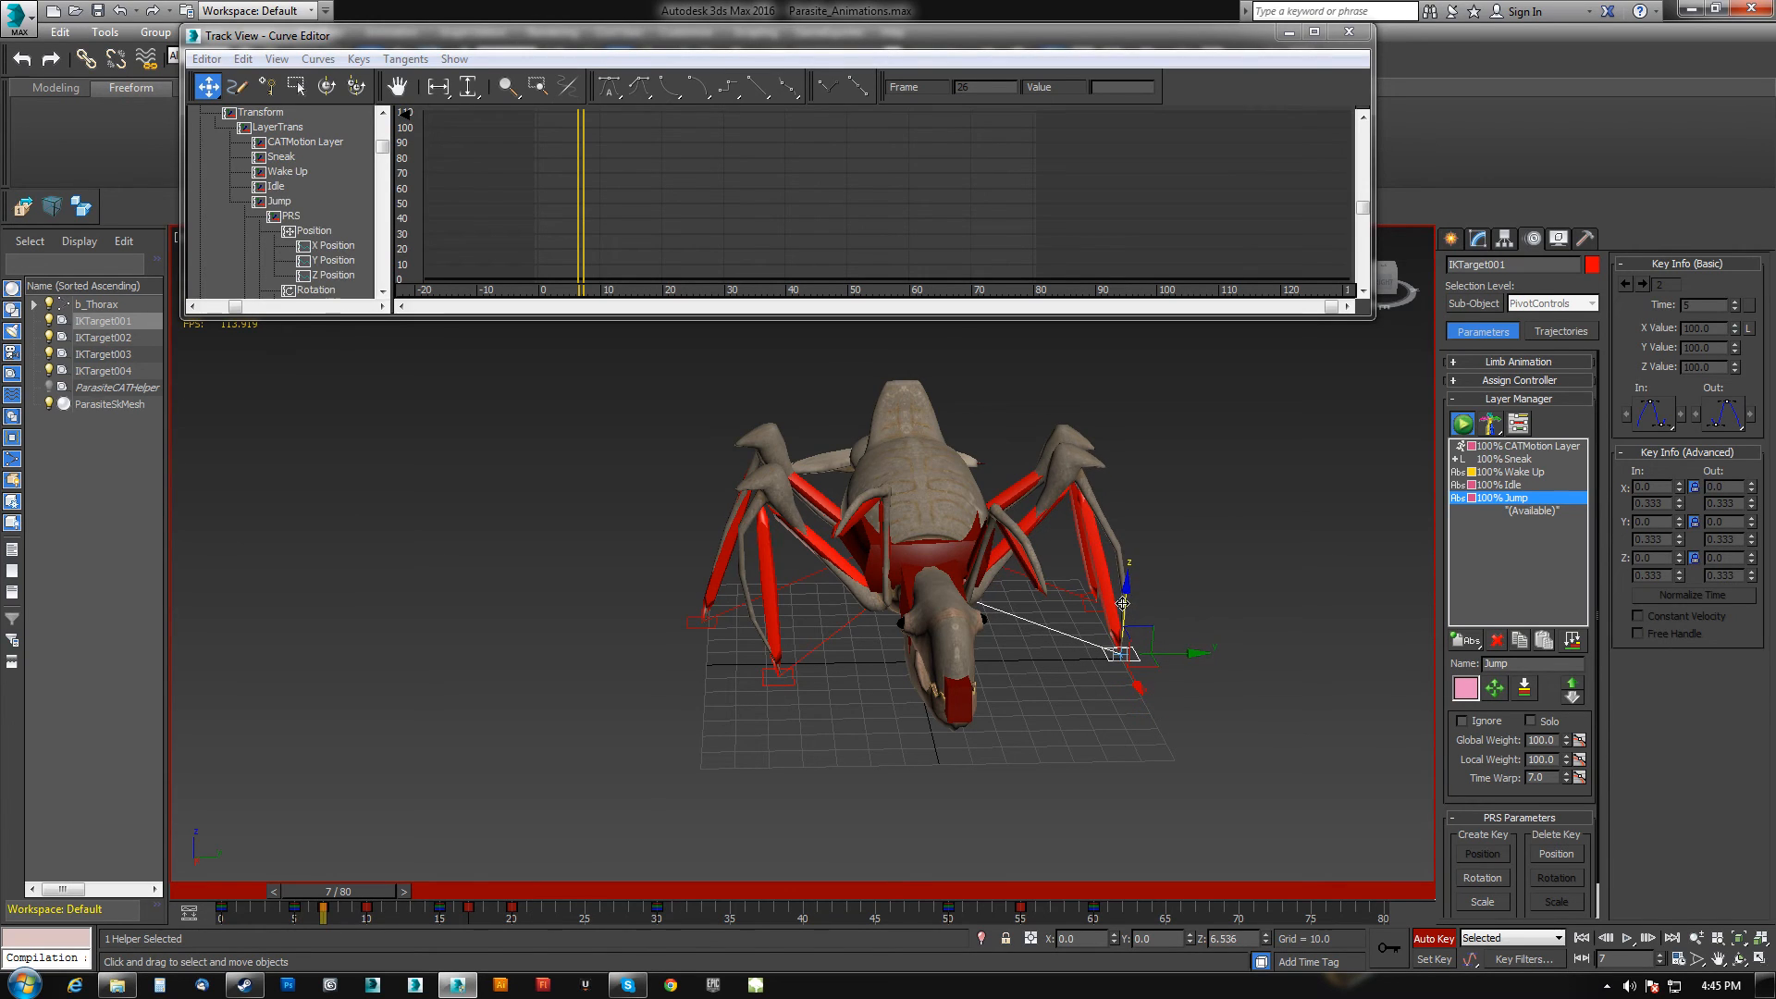
# Select IKTarget004 and reposition it at frame 15, then lift it slightly at frame 12.
pyautogui.click(701, 621)
pyautogui.moveTo(387, 892); pyautogui.dragTo(472, 896)
pyautogui.click(1376, 941)
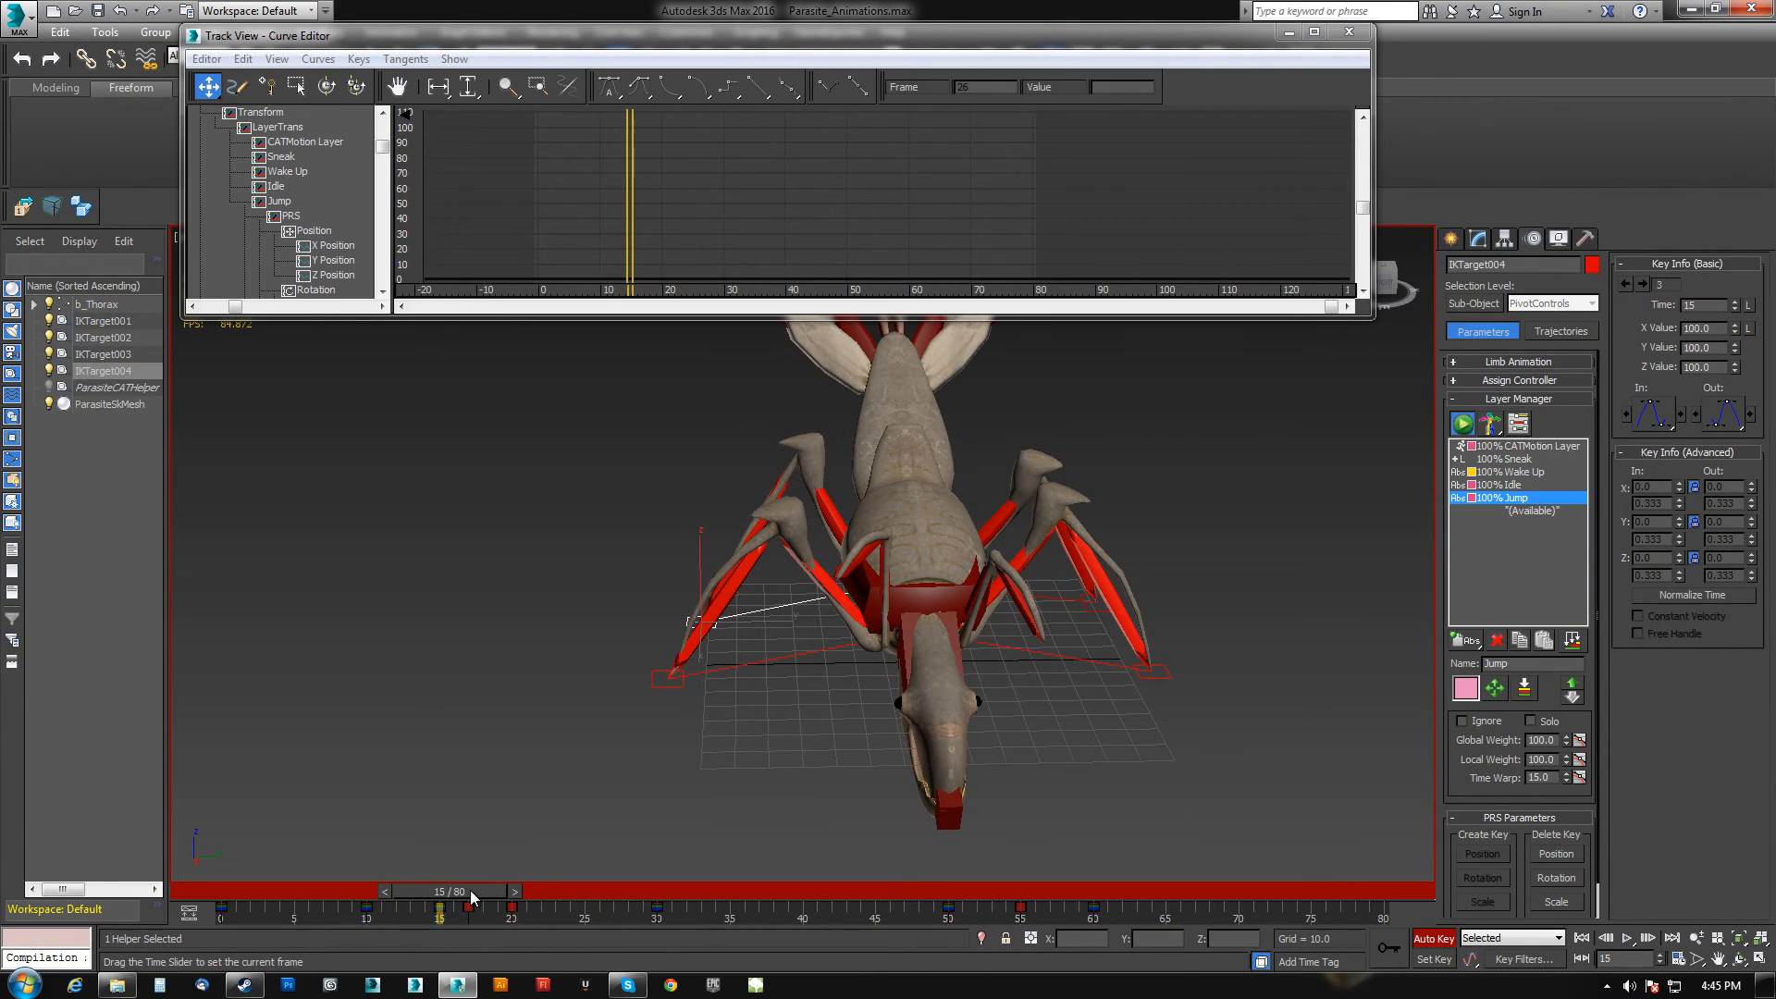
pyautogui.moveTo(799, 625); pyautogui.dragTo(806, 627)
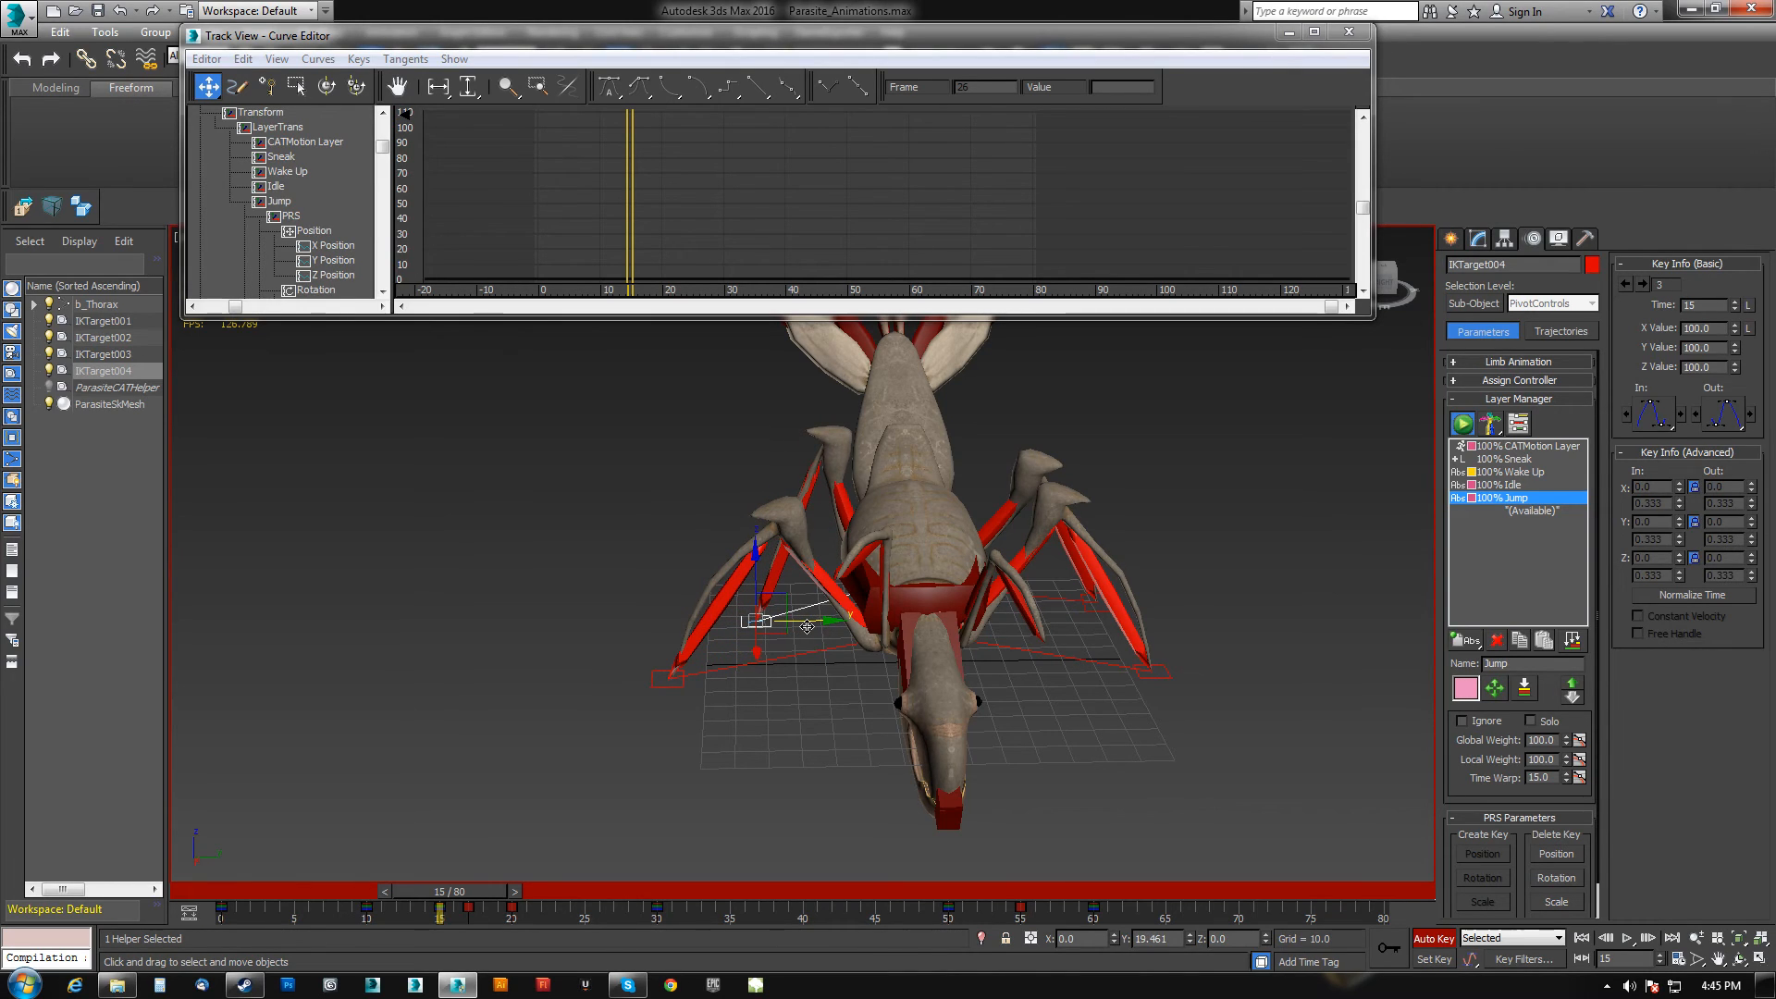
pyautogui.moveTo(460, 893); pyautogui.dragTo(425, 902)
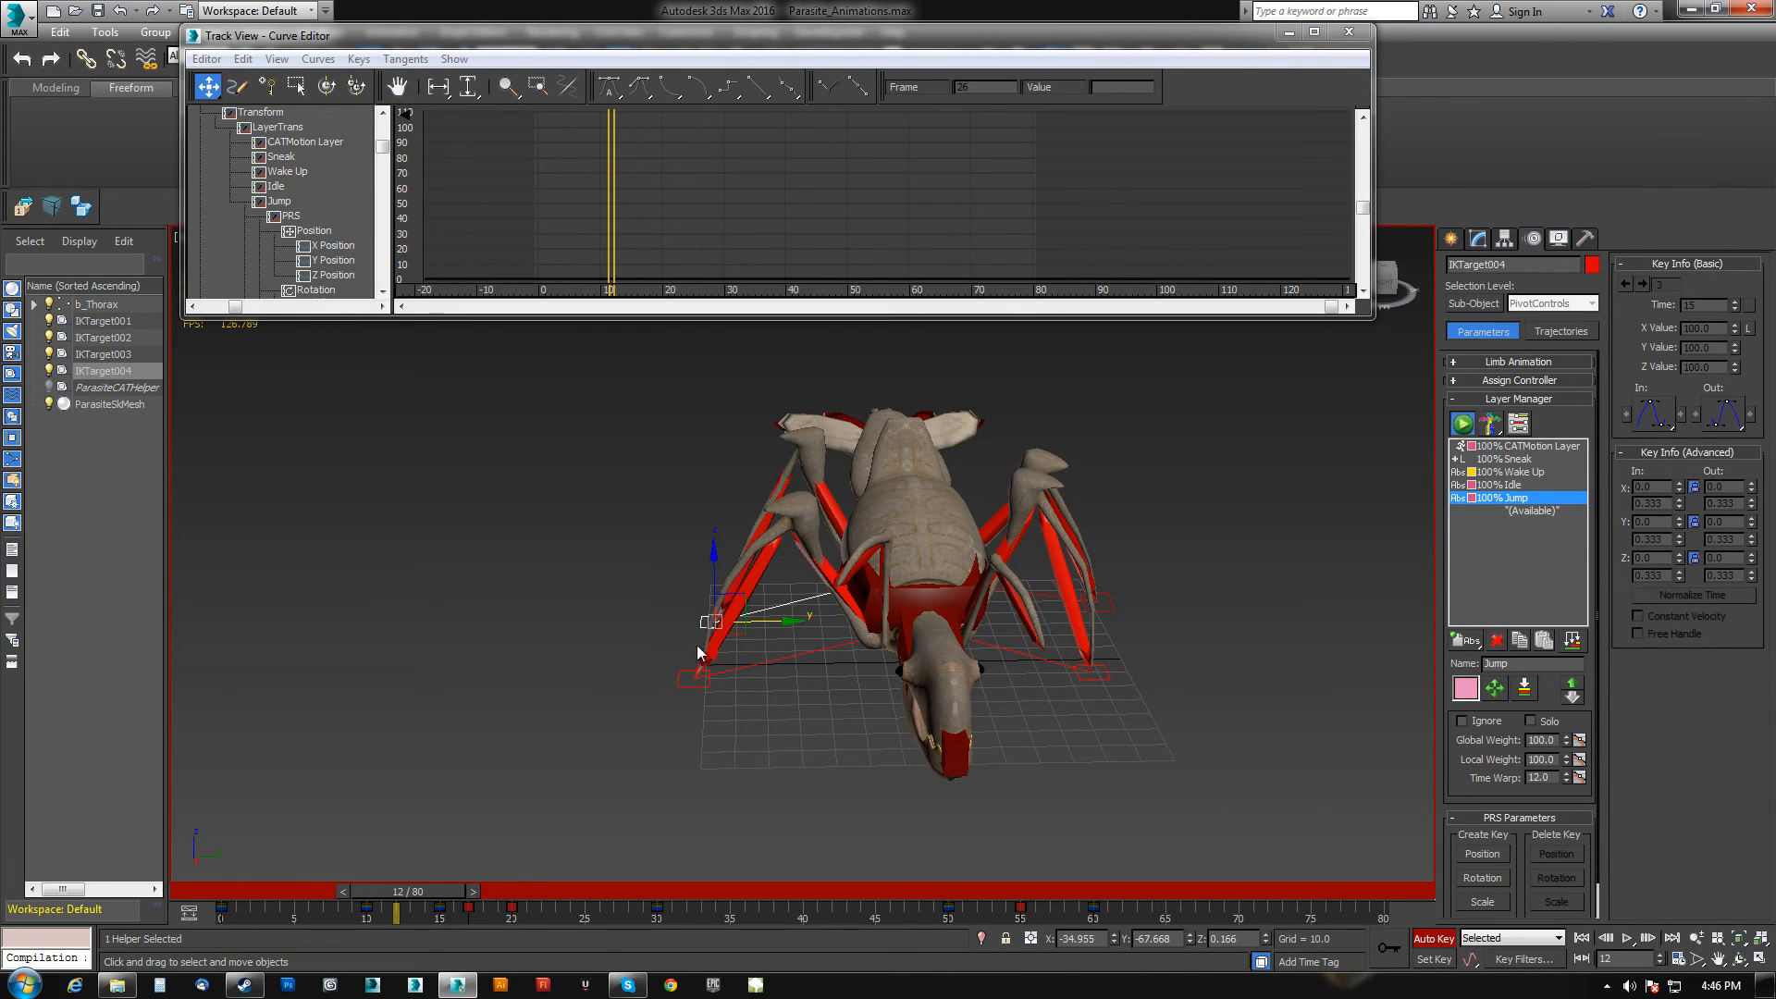
pyautogui.moveTo(716, 575); pyautogui.dragTo(713, 564)
# Select IKTarget002 and raise it slightly at frame 4 to lift that leg early in the jump.
pyautogui.click(1101, 603)
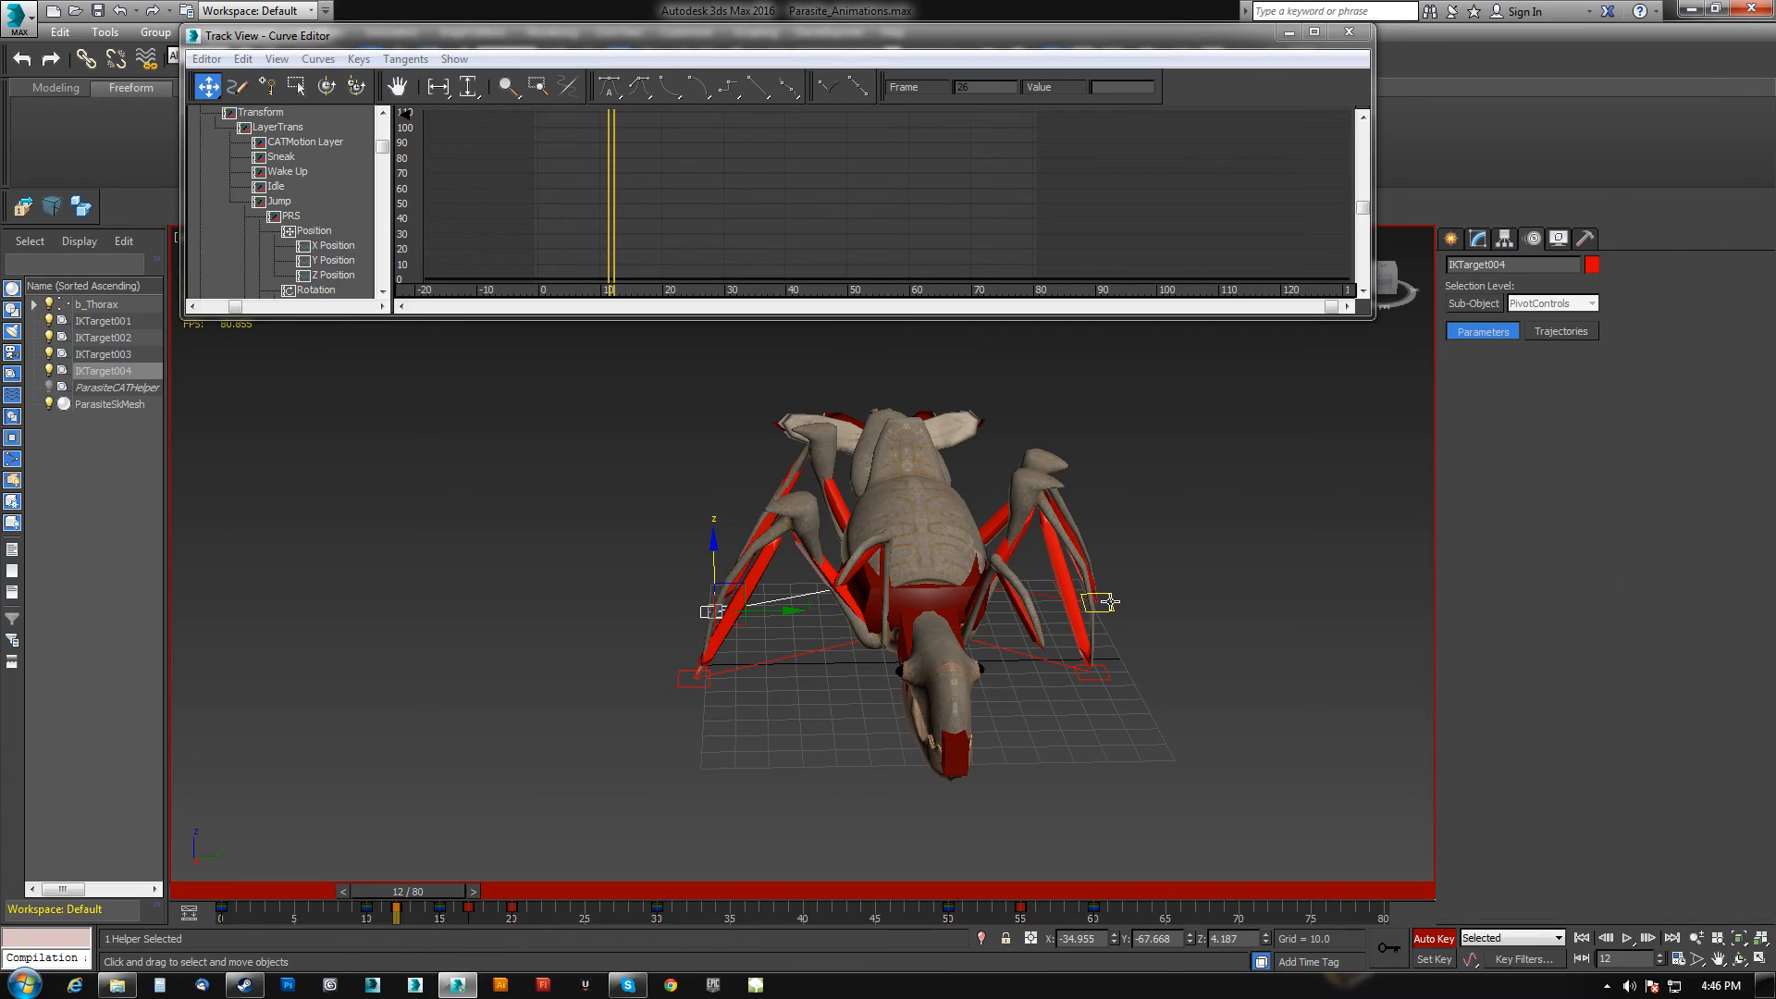
pyautogui.moveTo(413, 892); pyautogui.dragTo(303, 897)
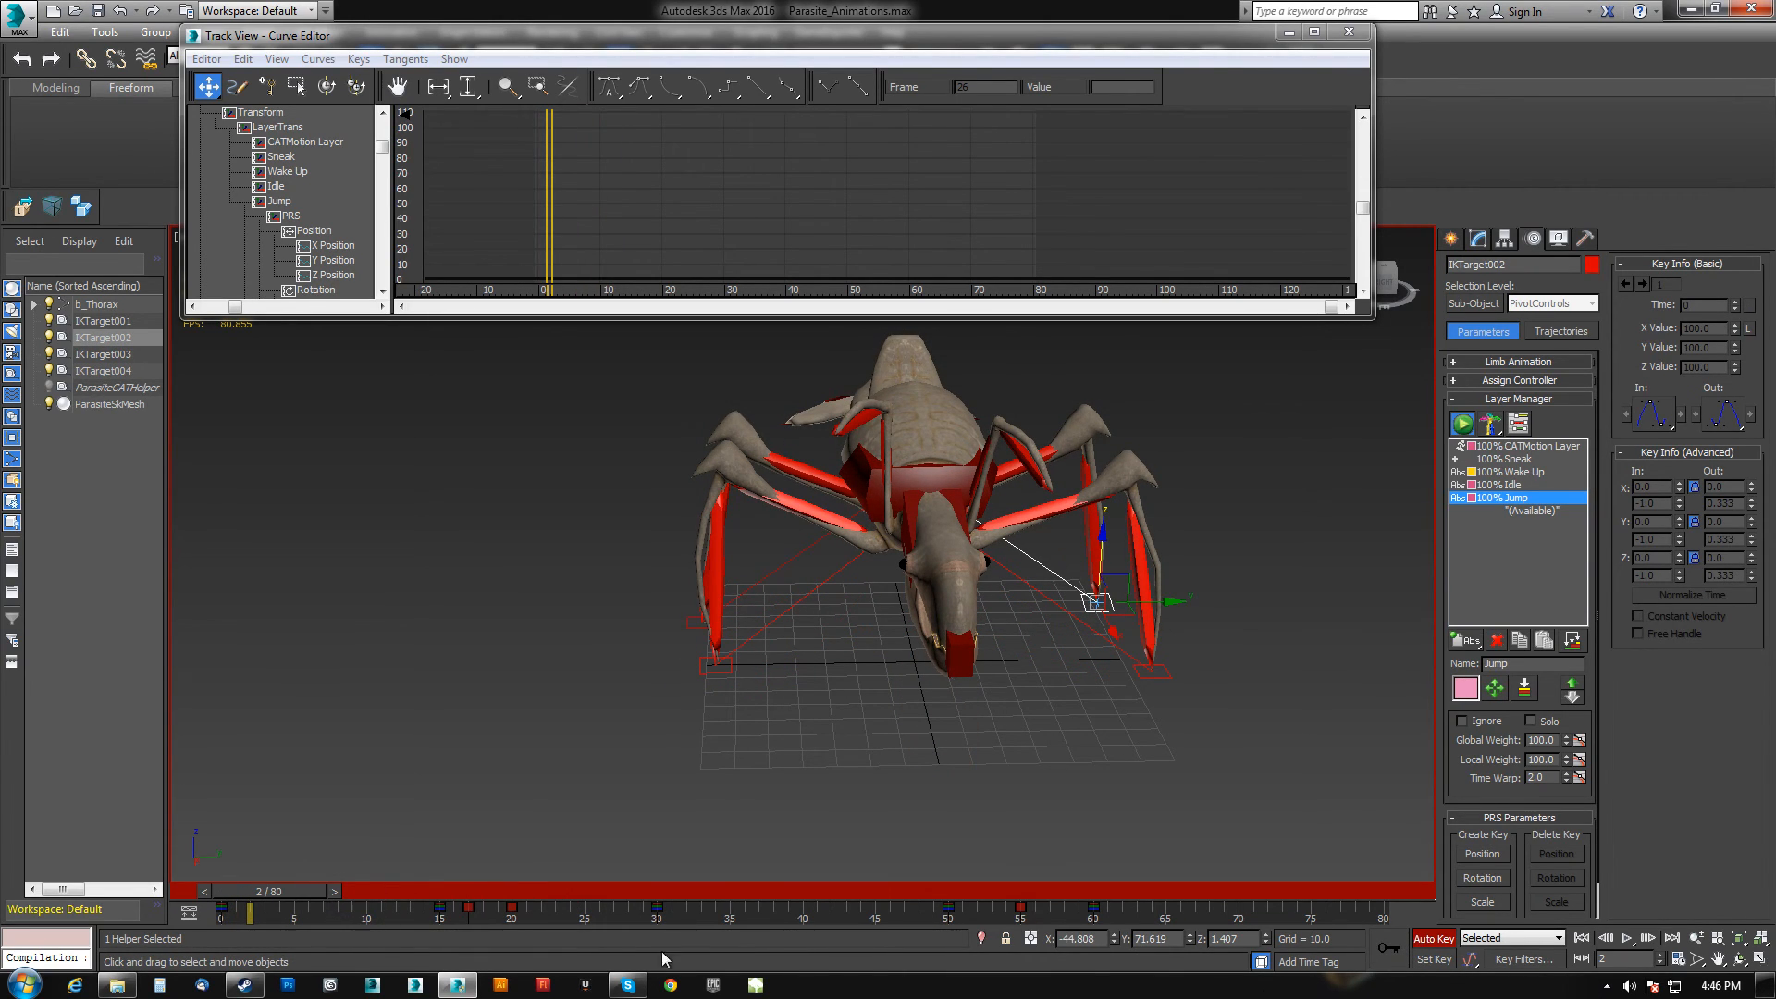
pyautogui.click(1384, 949)
pyautogui.moveTo(318, 890); pyautogui.dragTo(358, 884)
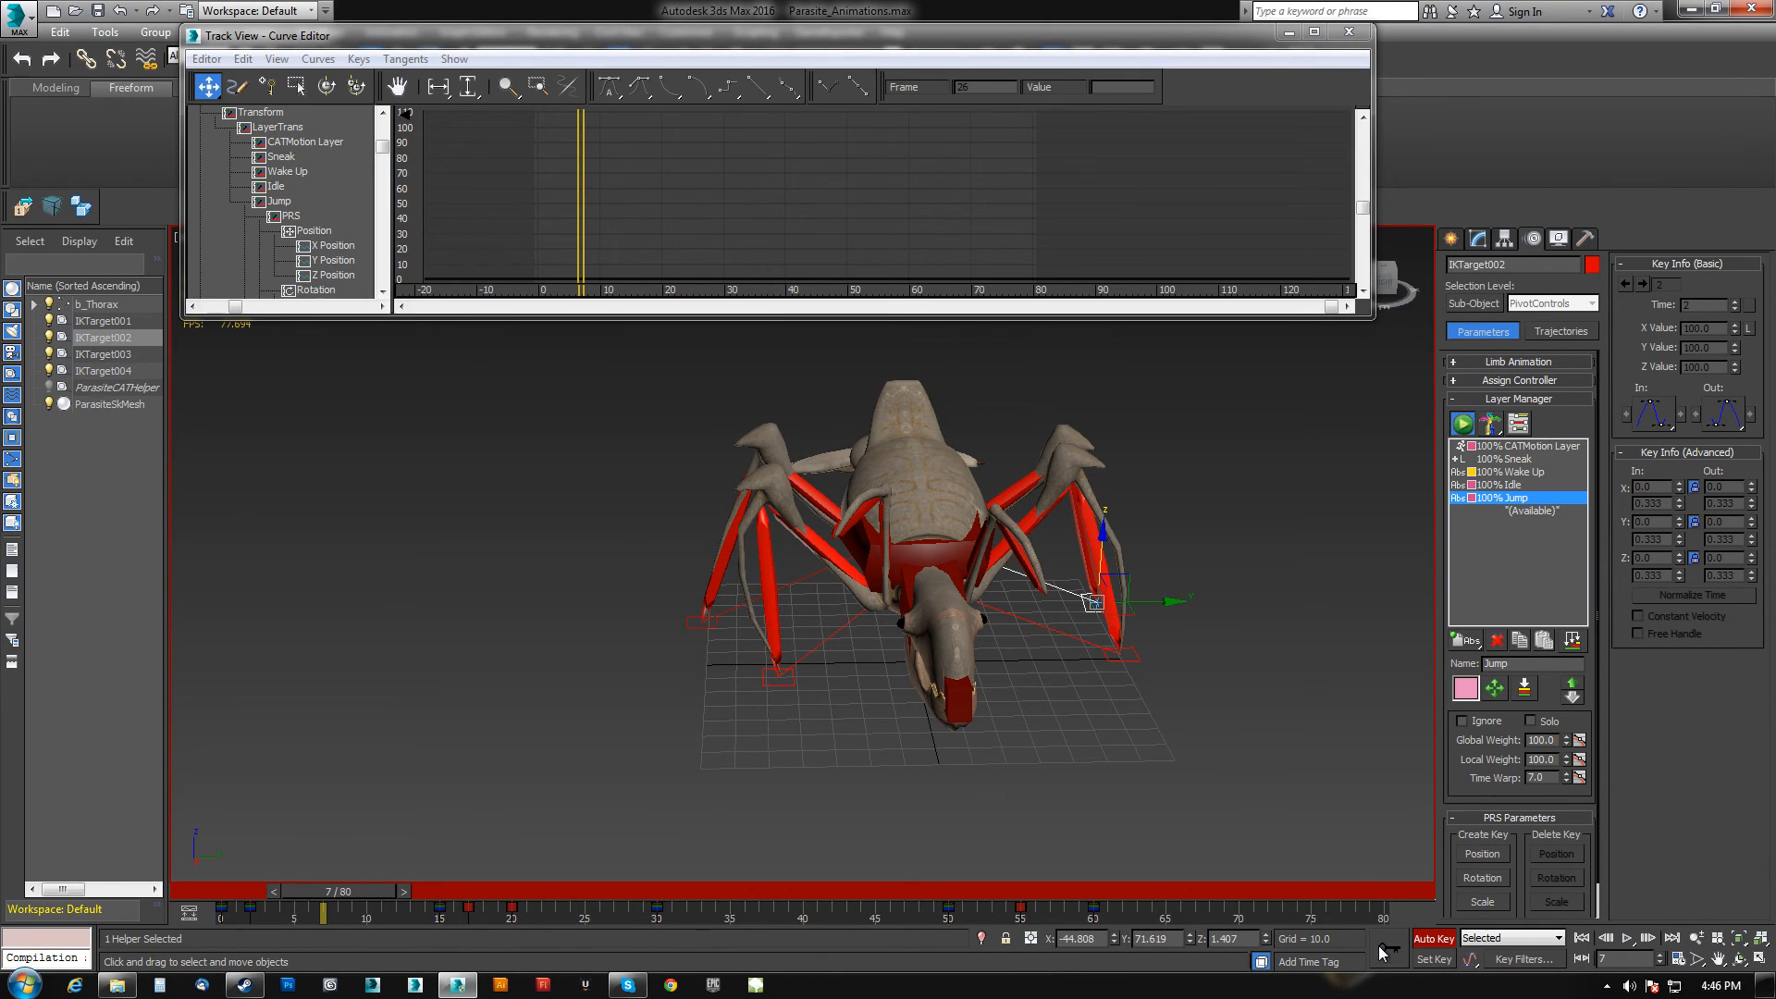
pyautogui.moveTo(357, 890); pyautogui.dragTo(295, 891)
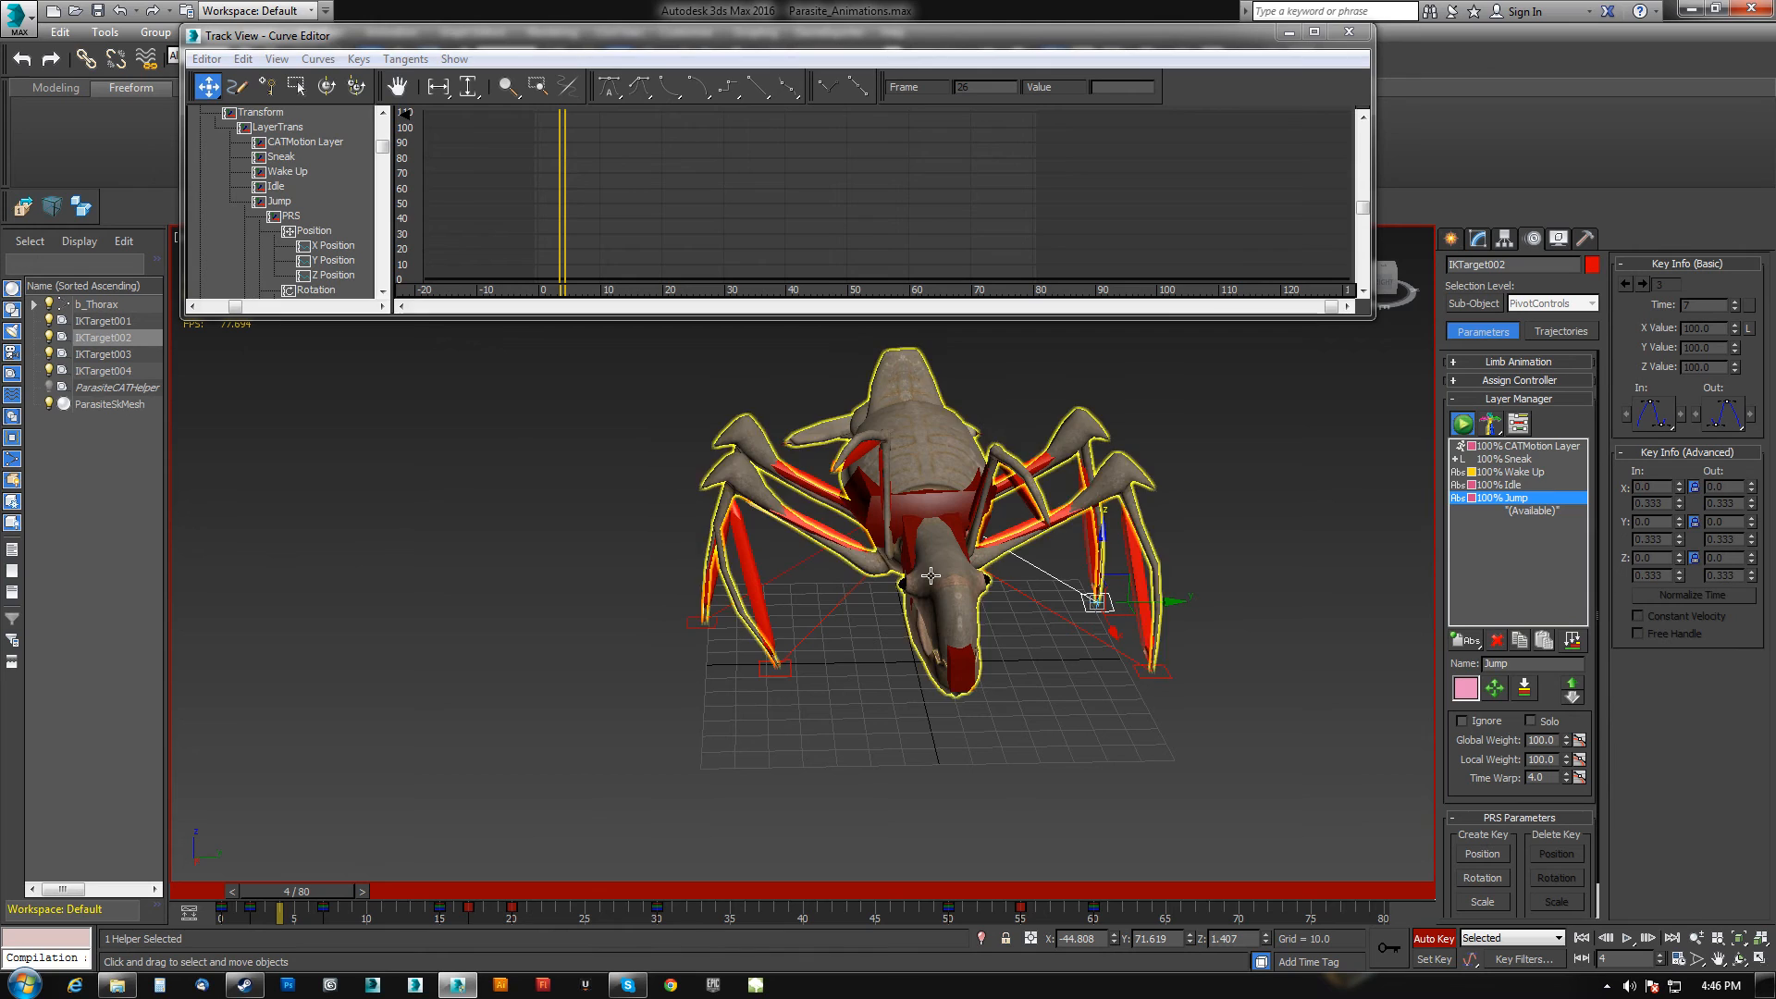
pyautogui.moveTo(1099, 559); pyautogui.dragTo(1100, 537)
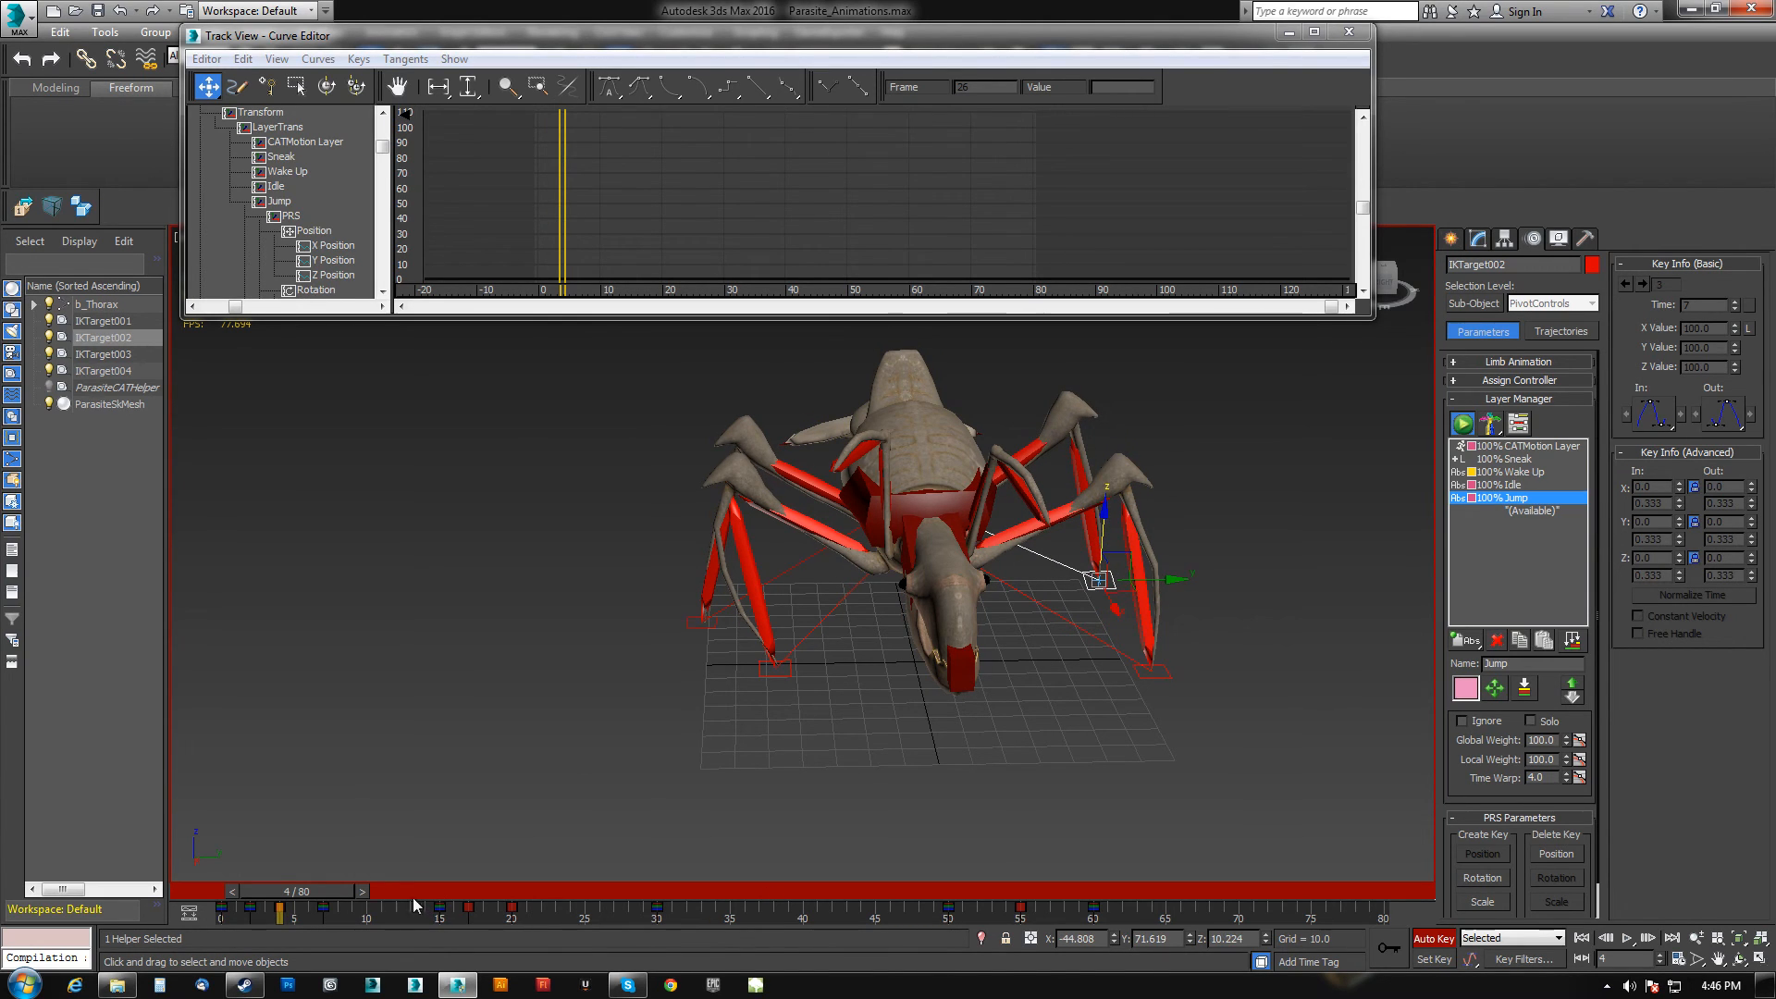
# Select IKTarget003 and move it forward at frame 15.
pyautogui.moveTo(356, 893); pyautogui.dragTo(431, 895)
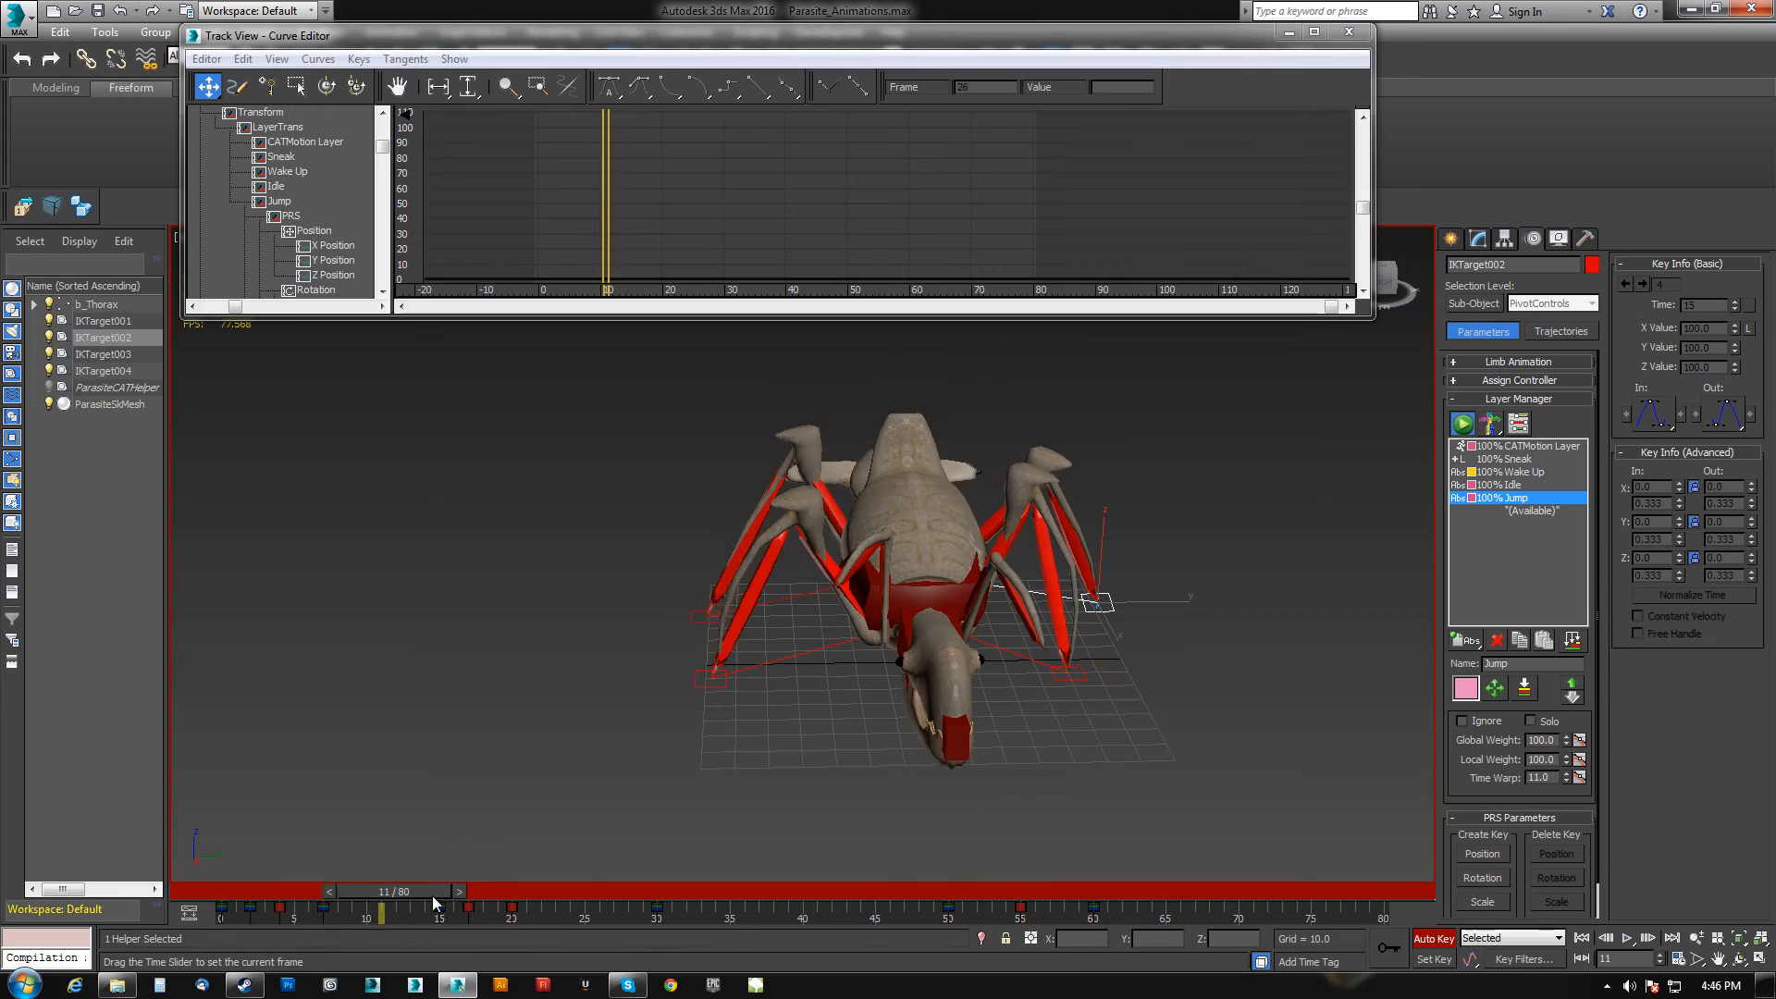
pyautogui.click(708, 628)
pyautogui.keyDown('ctrl'); pyautogui.click(741, 681); pyautogui.keyUp('ctrl')
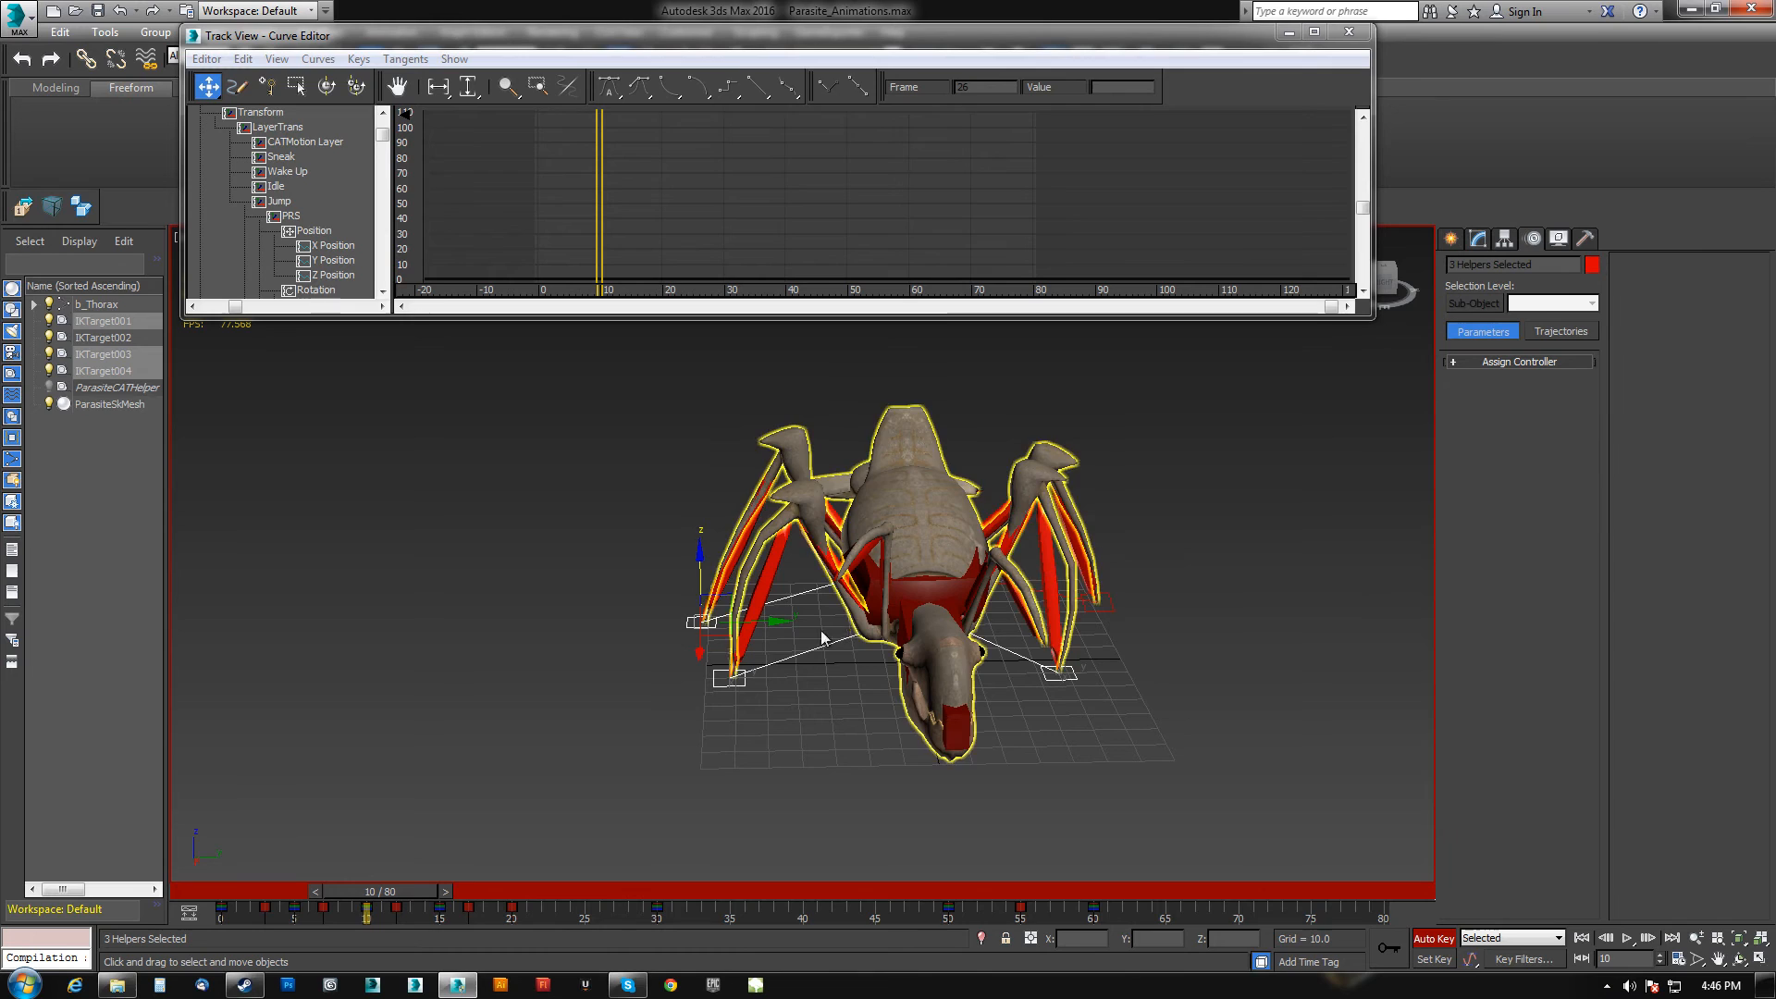
pyautogui.click(740, 680)
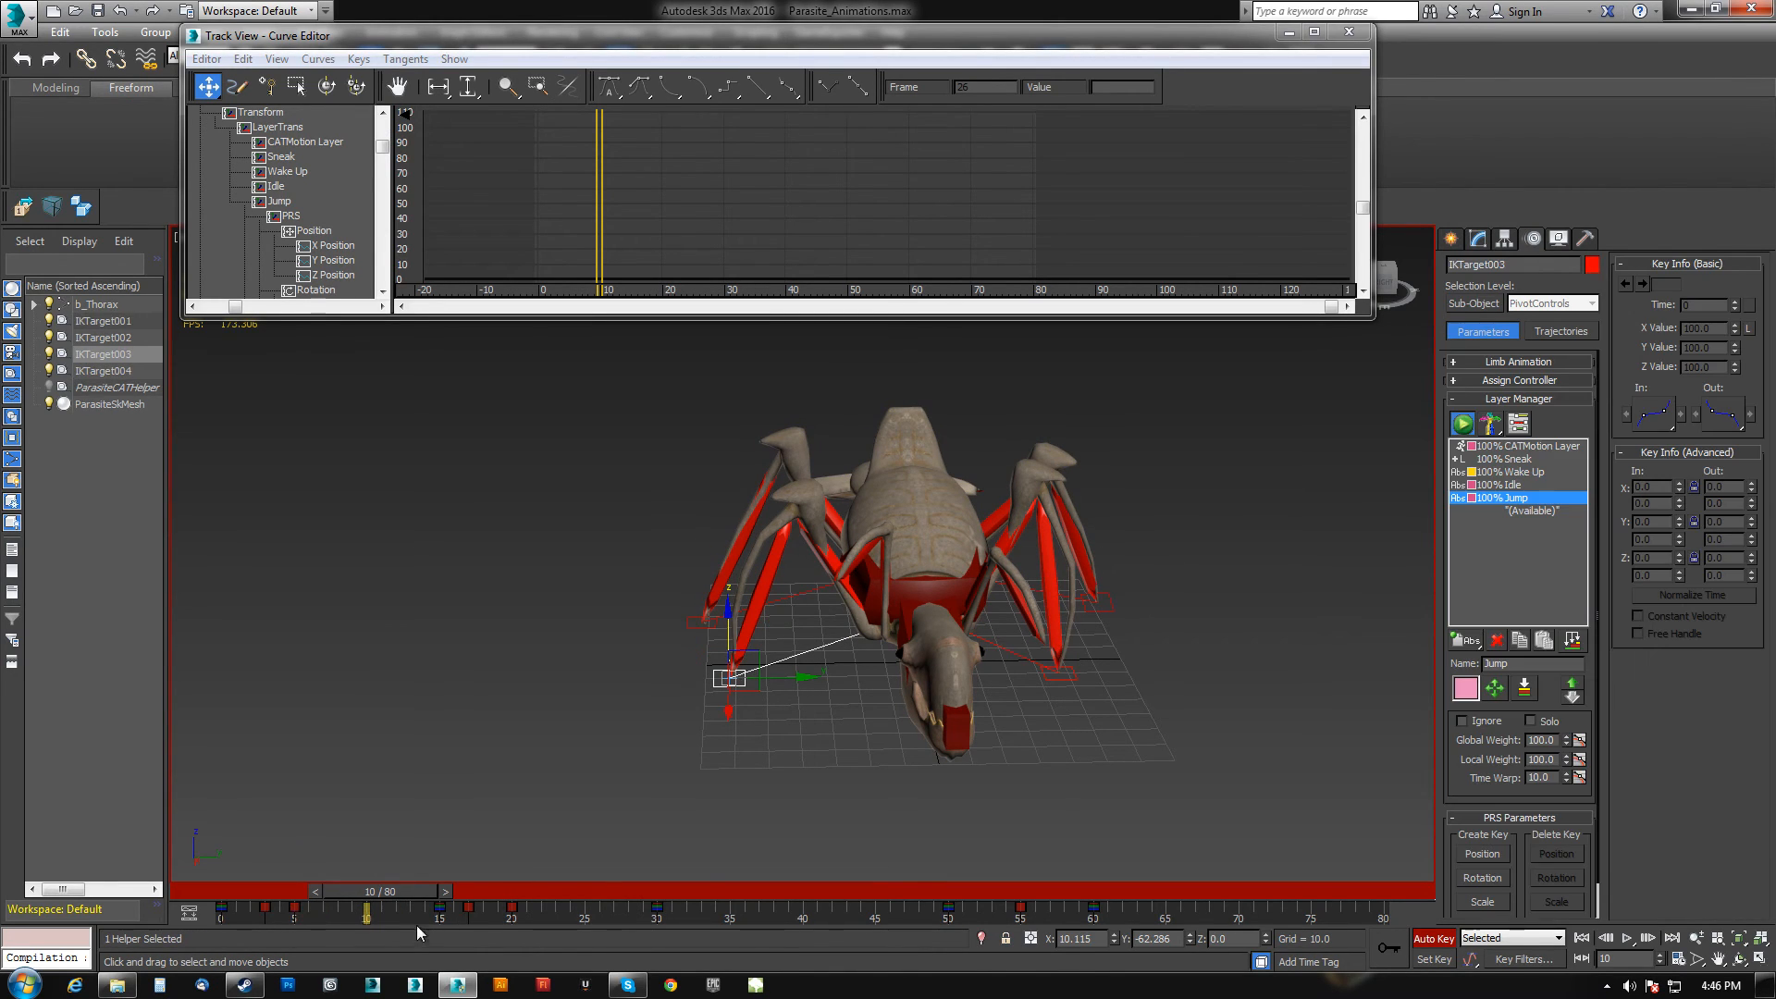
pyautogui.moveTo(371, 895); pyautogui.dragTo(453, 904)
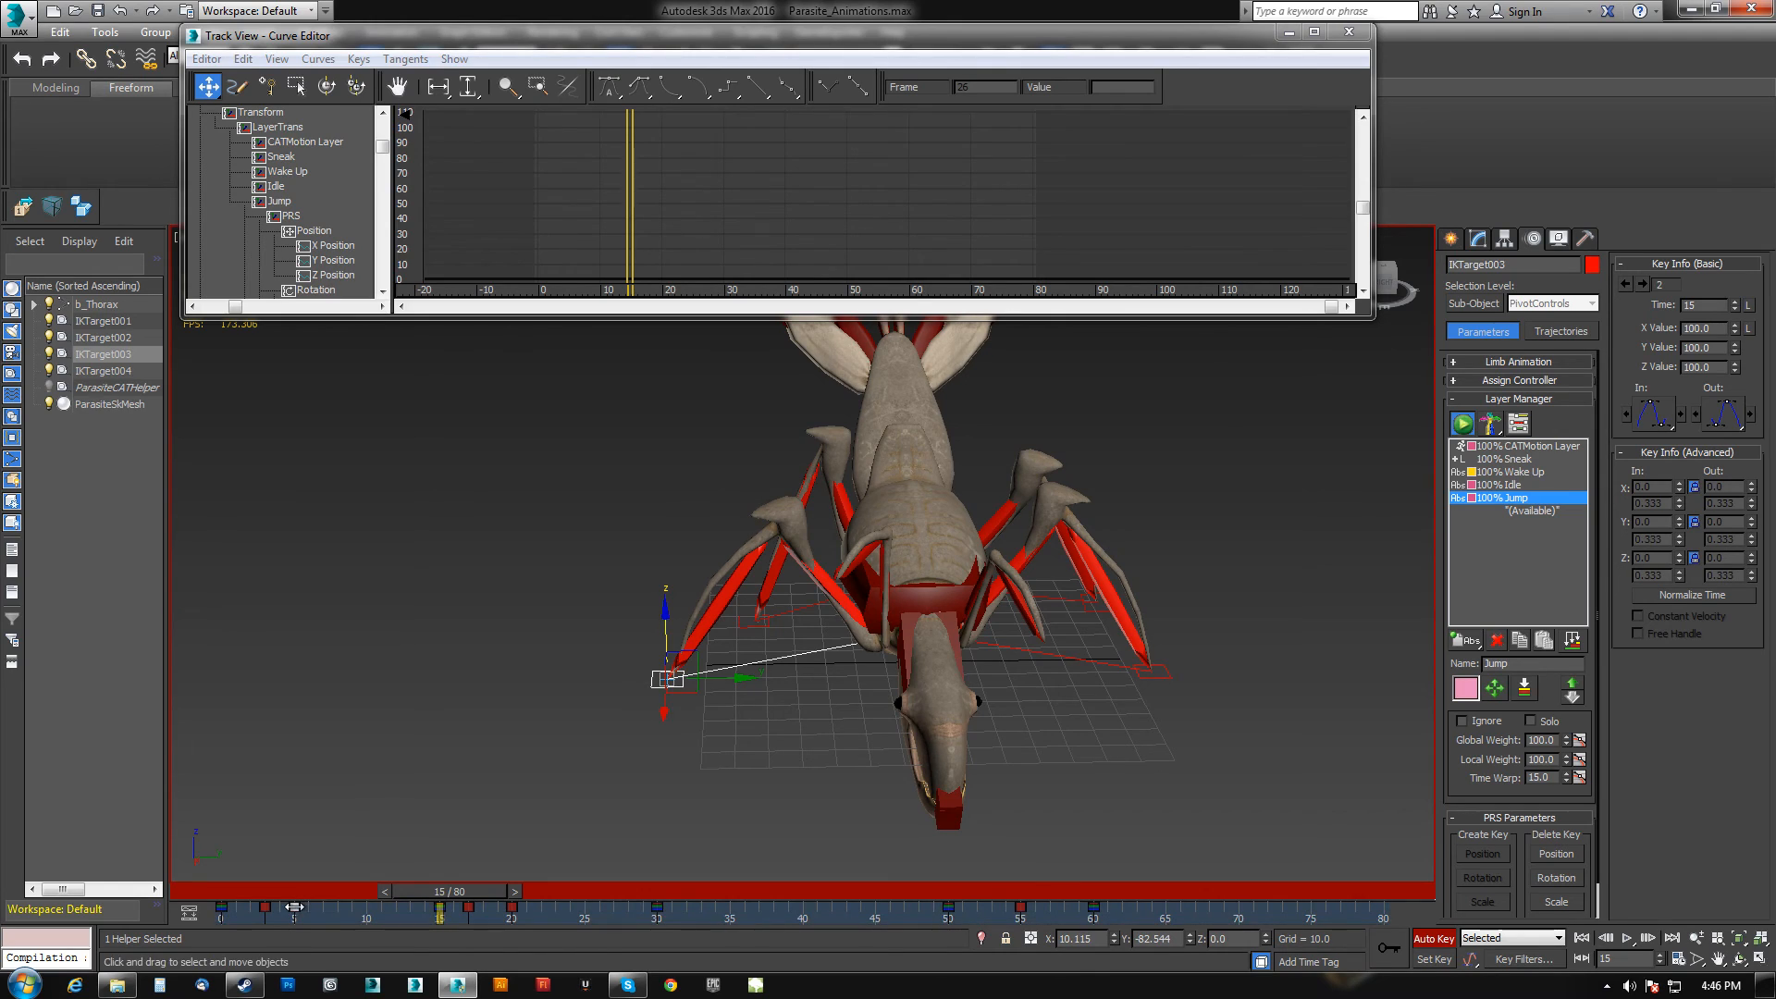
pyautogui.moveTo(442, 895)
pyautogui.mouseDown()
pyautogui.moveTo(487, 896)
pyautogui.moveTo(453, 911)
pyautogui.mouseUp()
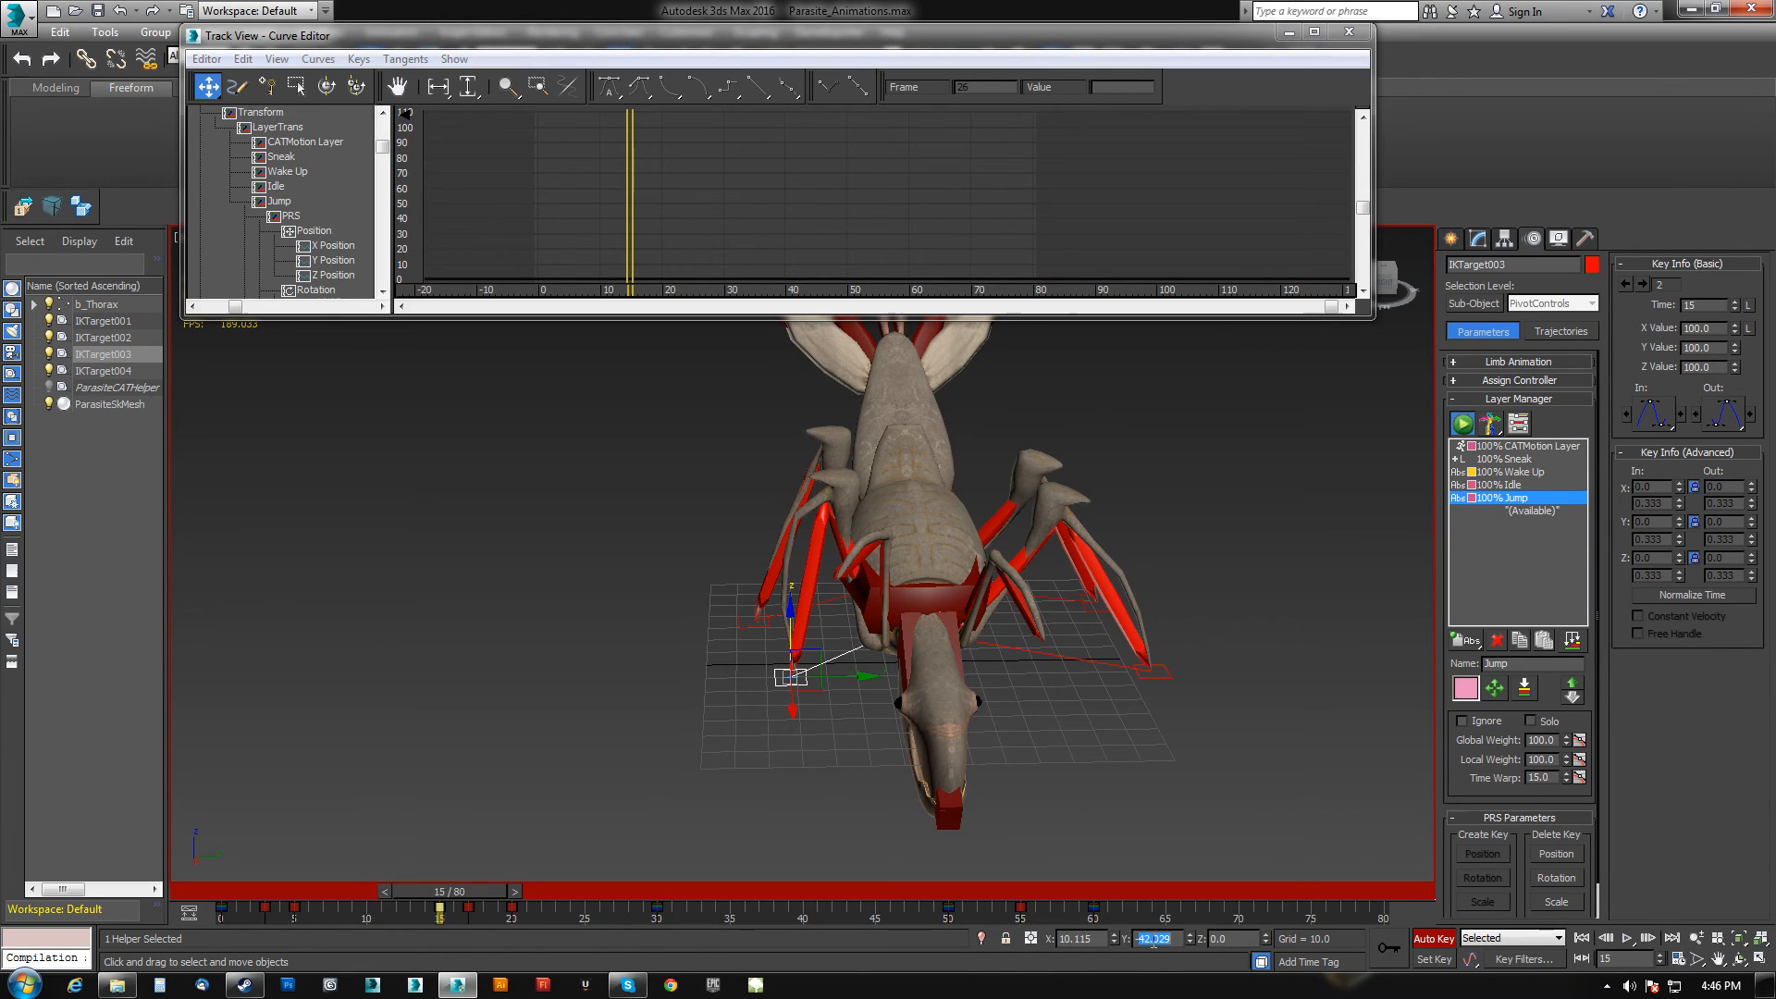
pyautogui.moveTo(469, 892); pyautogui.dragTo(496, 893)
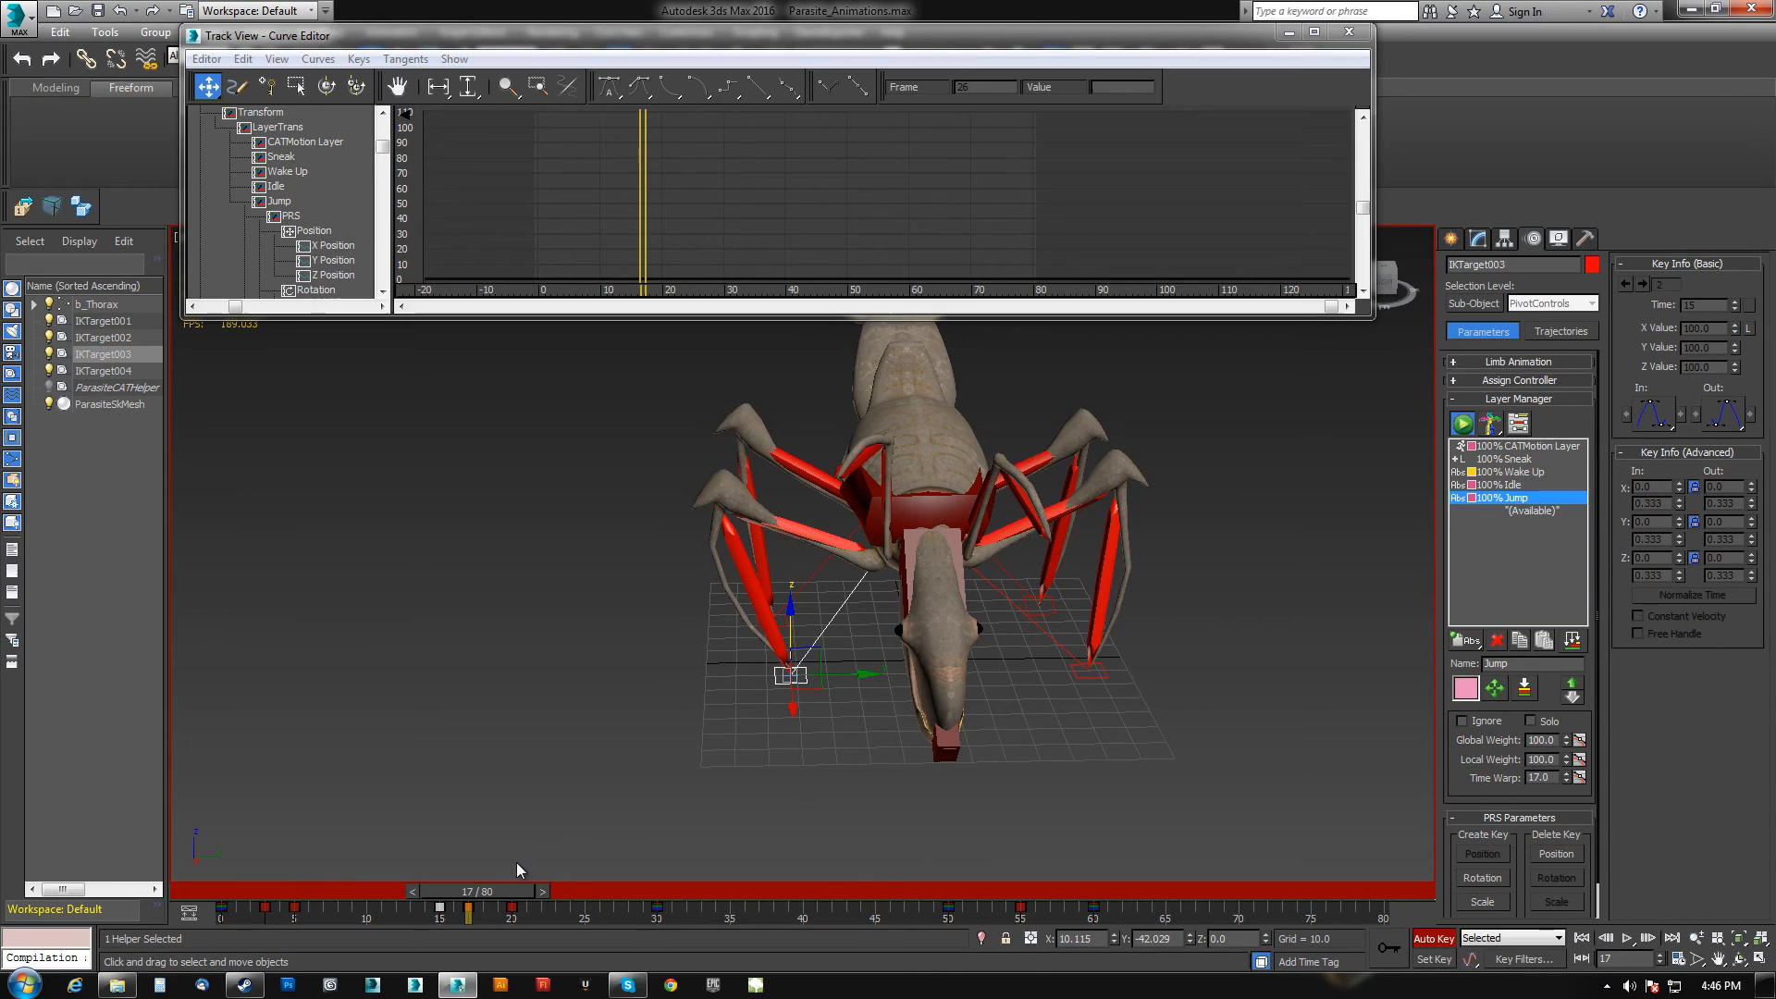
pyautogui.moveTo(523, 891)
pyautogui.mouseDown()
pyautogui.moveTo(469, 907)
pyautogui.moveTo(563, 893)
pyautogui.moveTo(571, 911)
pyautogui.moveTo(363, 912)
pyautogui.moveTo(551, 891)
pyautogui.moveTo(509, 890)
pyautogui.mouseUp()
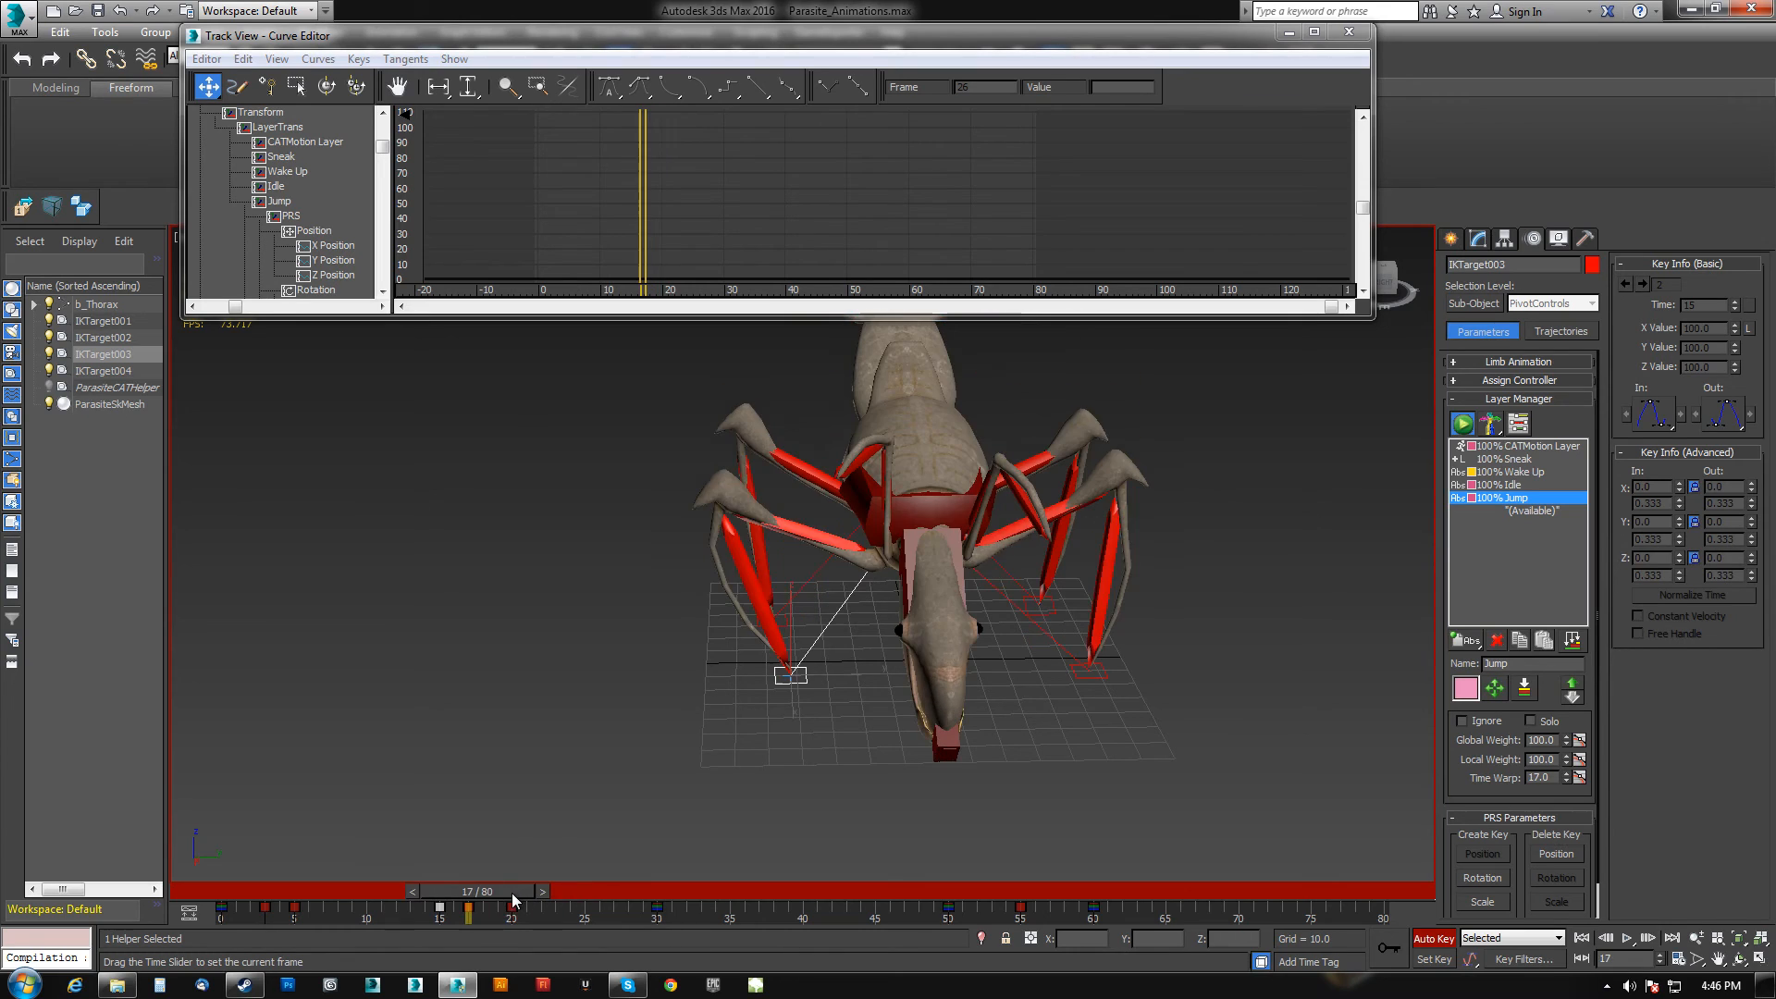
# Select IKTarget002 and raise it higher at frame 7 to keep that leg lifted.
pyautogui.click(775, 620)
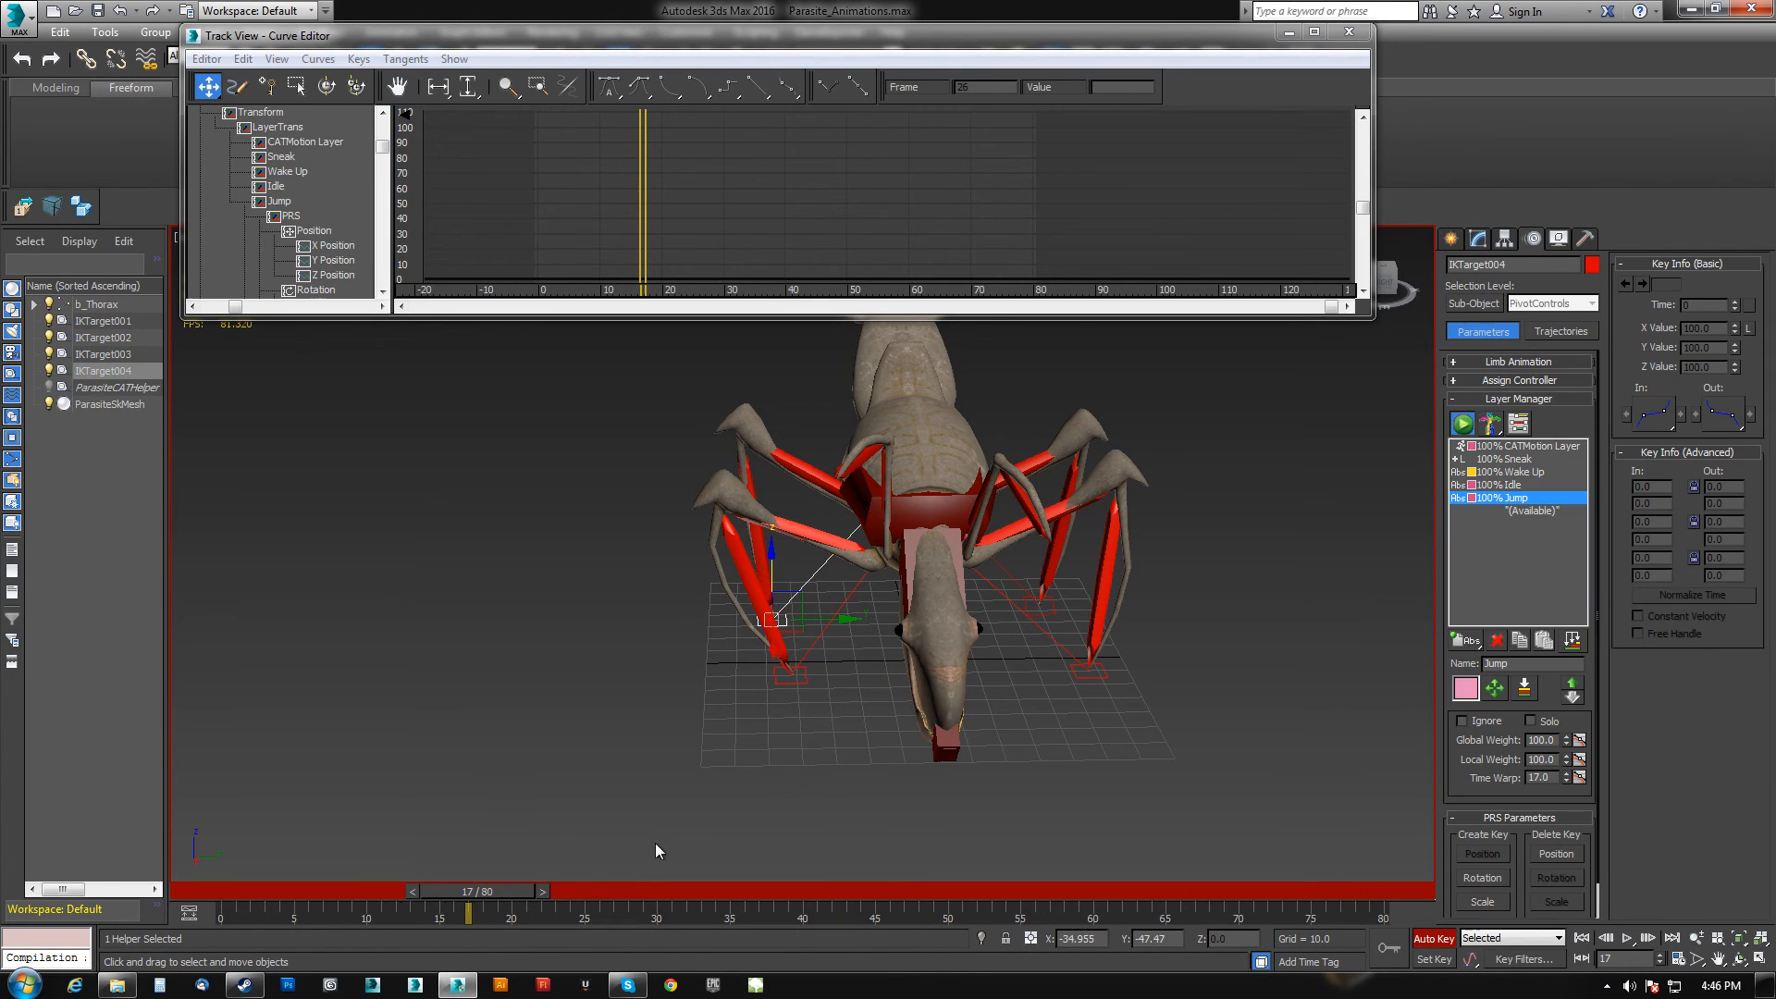
pyautogui.moveTo(480, 891)
pyautogui.mouseDown()
pyautogui.moveTo(357, 890)
pyautogui.moveTo(507, 895)
pyautogui.moveTo(422, 920)
pyautogui.moveTo(535, 911)
pyautogui.moveTo(417, 923)
pyautogui.moveTo(484, 914)
pyautogui.mouseUp()
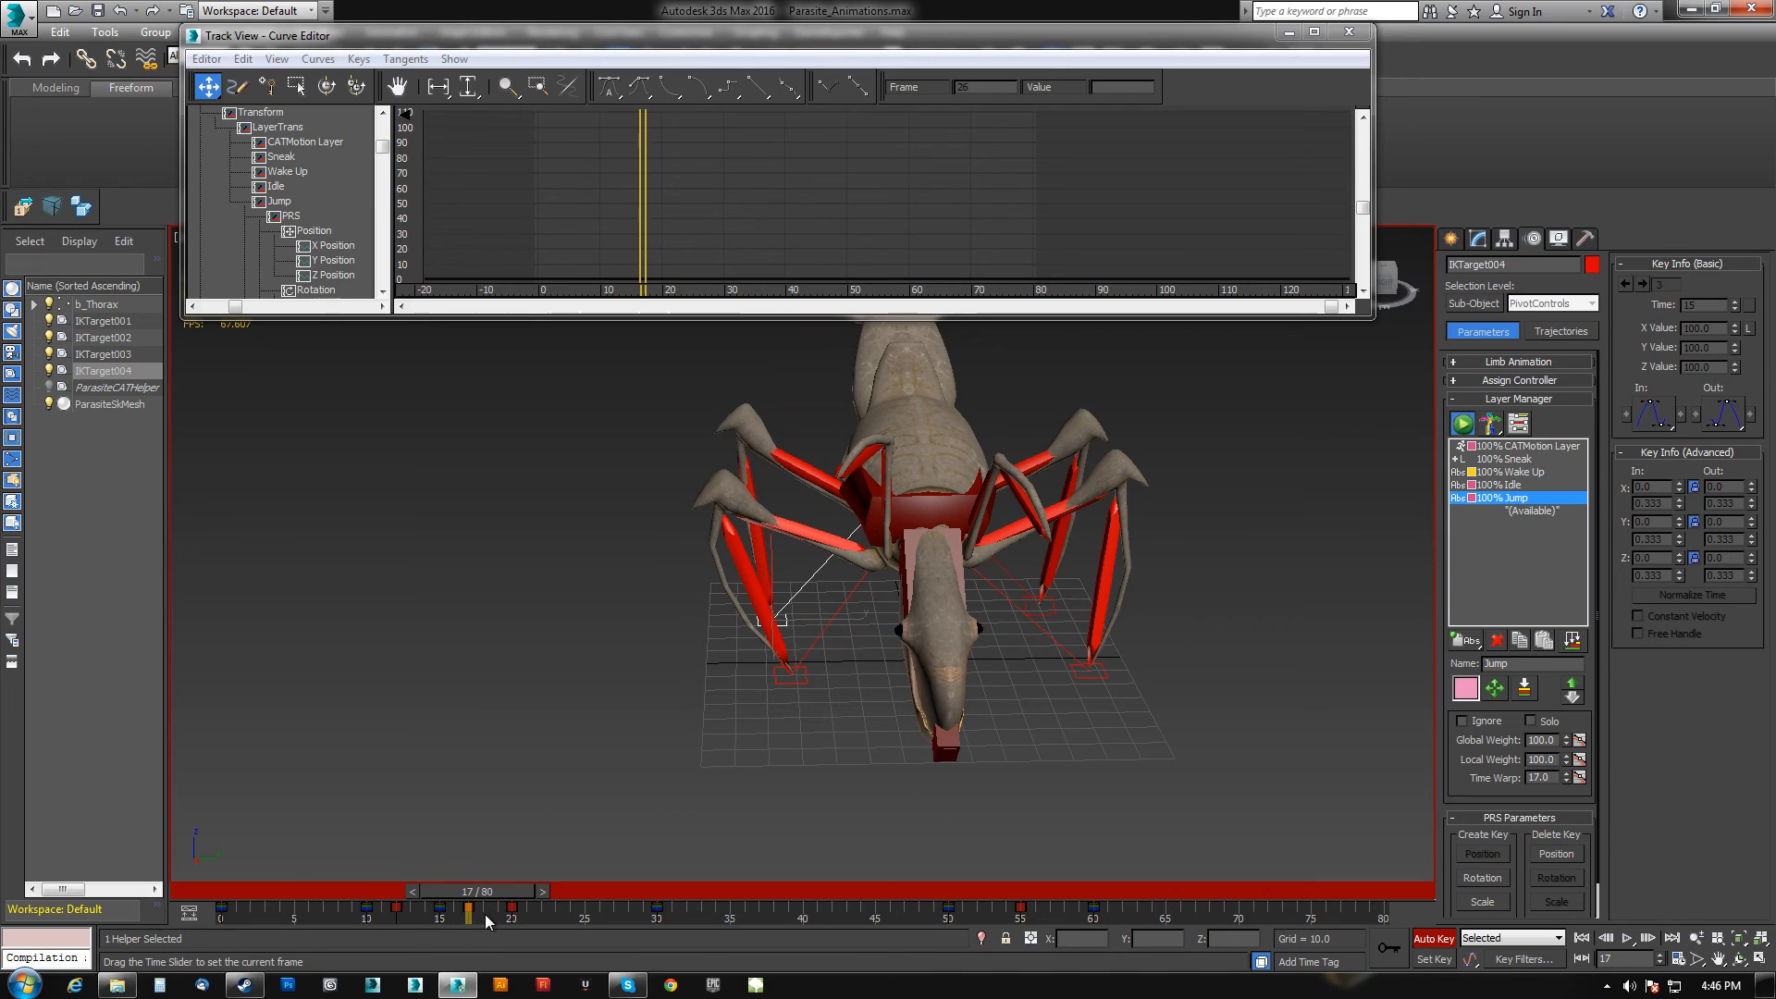
pyautogui.click(1040, 610)
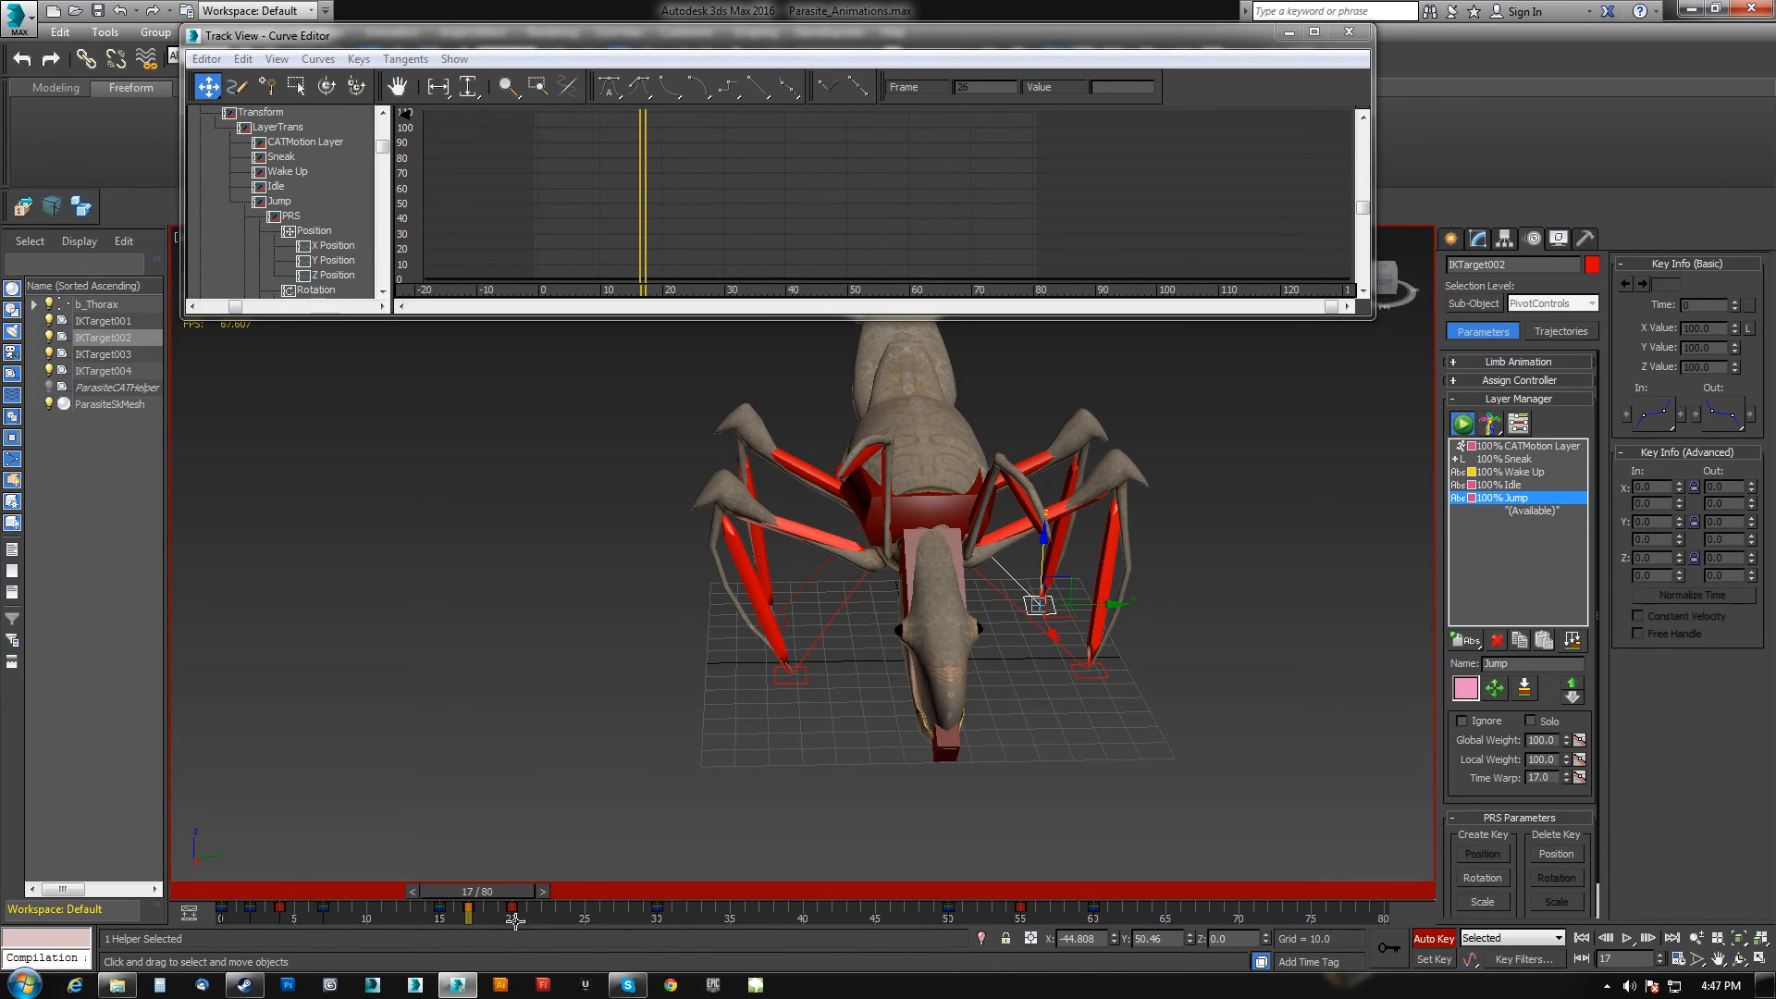
pyautogui.moveTo(465, 898); pyautogui.dragTo(290, 917)
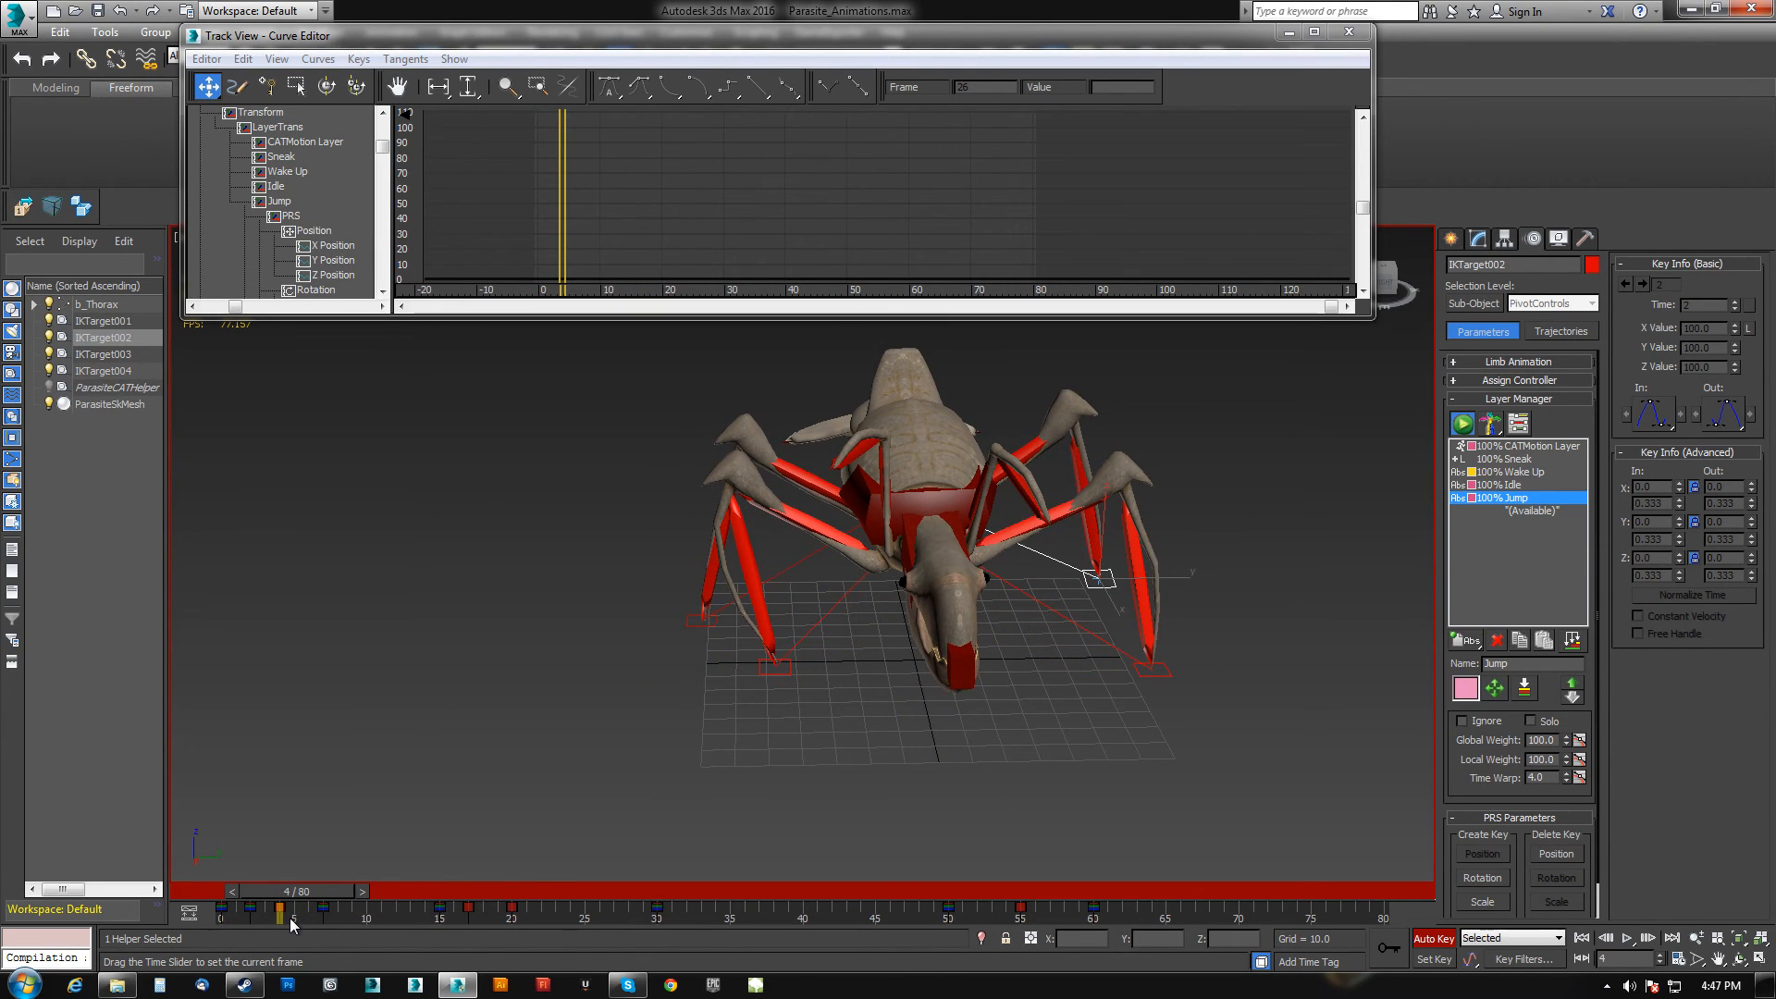
pyautogui.keyDown('alt'); pyautogui.moveTo(465, 847); pyautogui.dragTo(945, 732, button='middle'); pyautogui.keyUp('alt')
pyautogui.moveTo(270, 886); pyautogui.dragTo(348, 912)
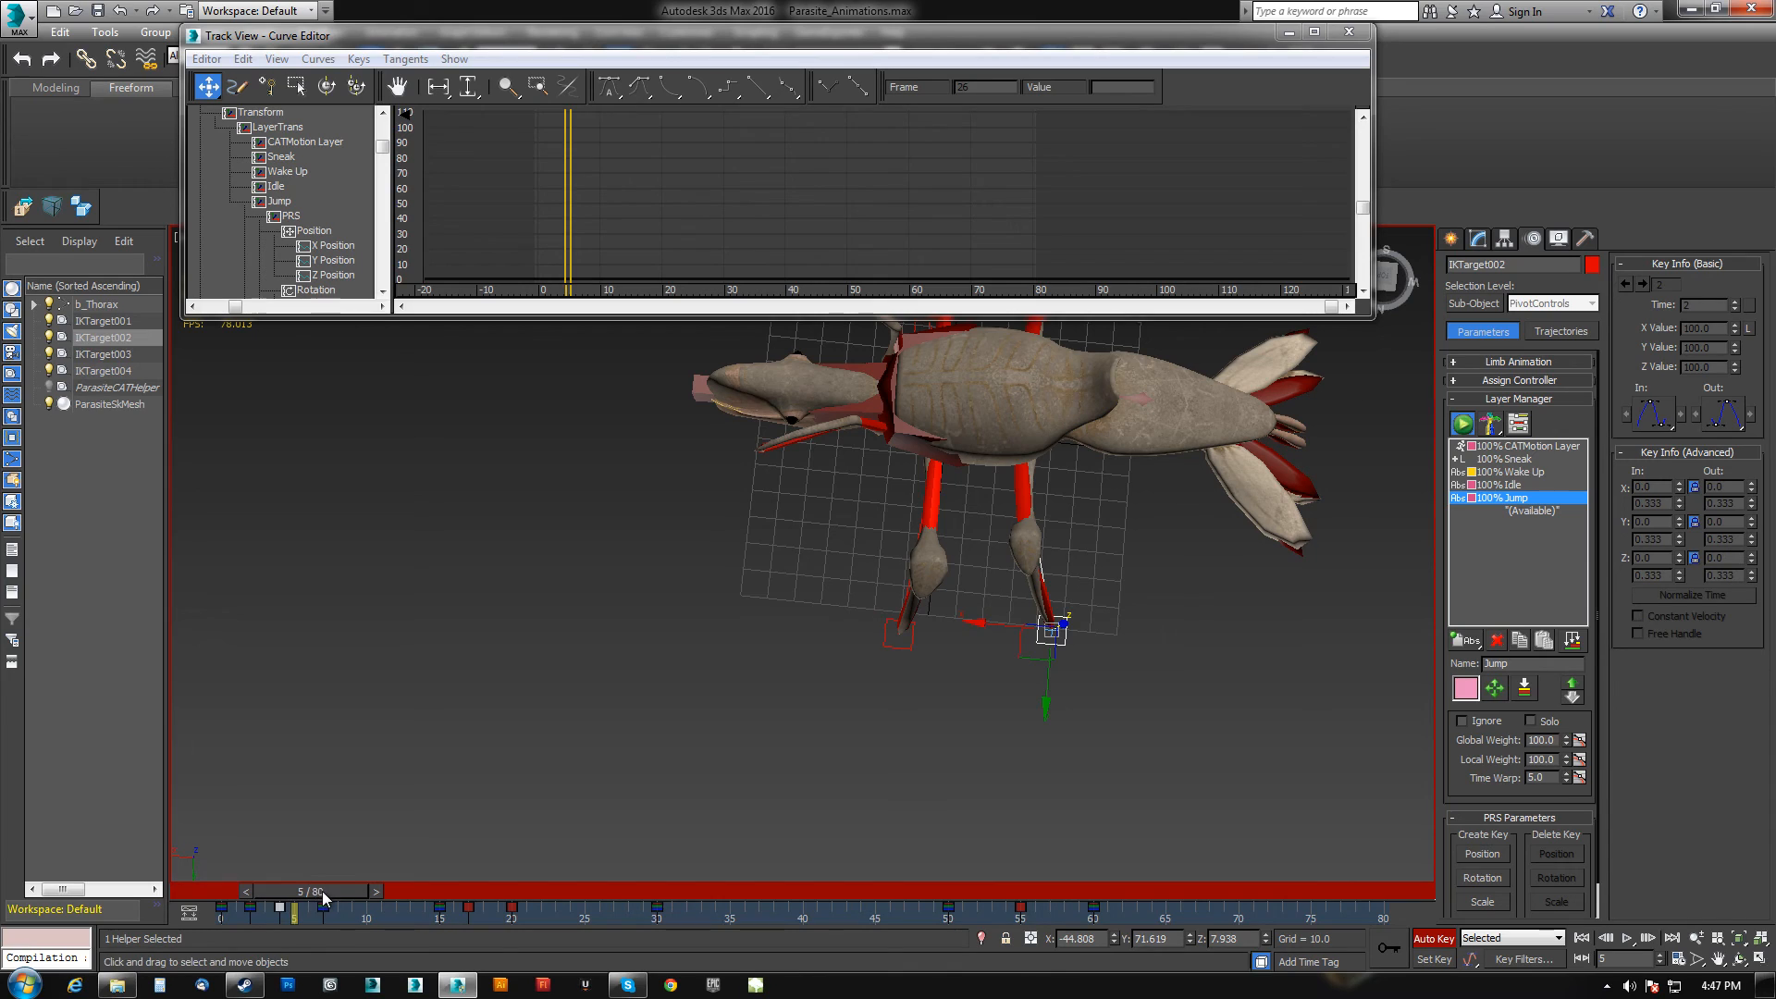
pyautogui.moveTo(314, 890); pyautogui.dragTo(343, 891)
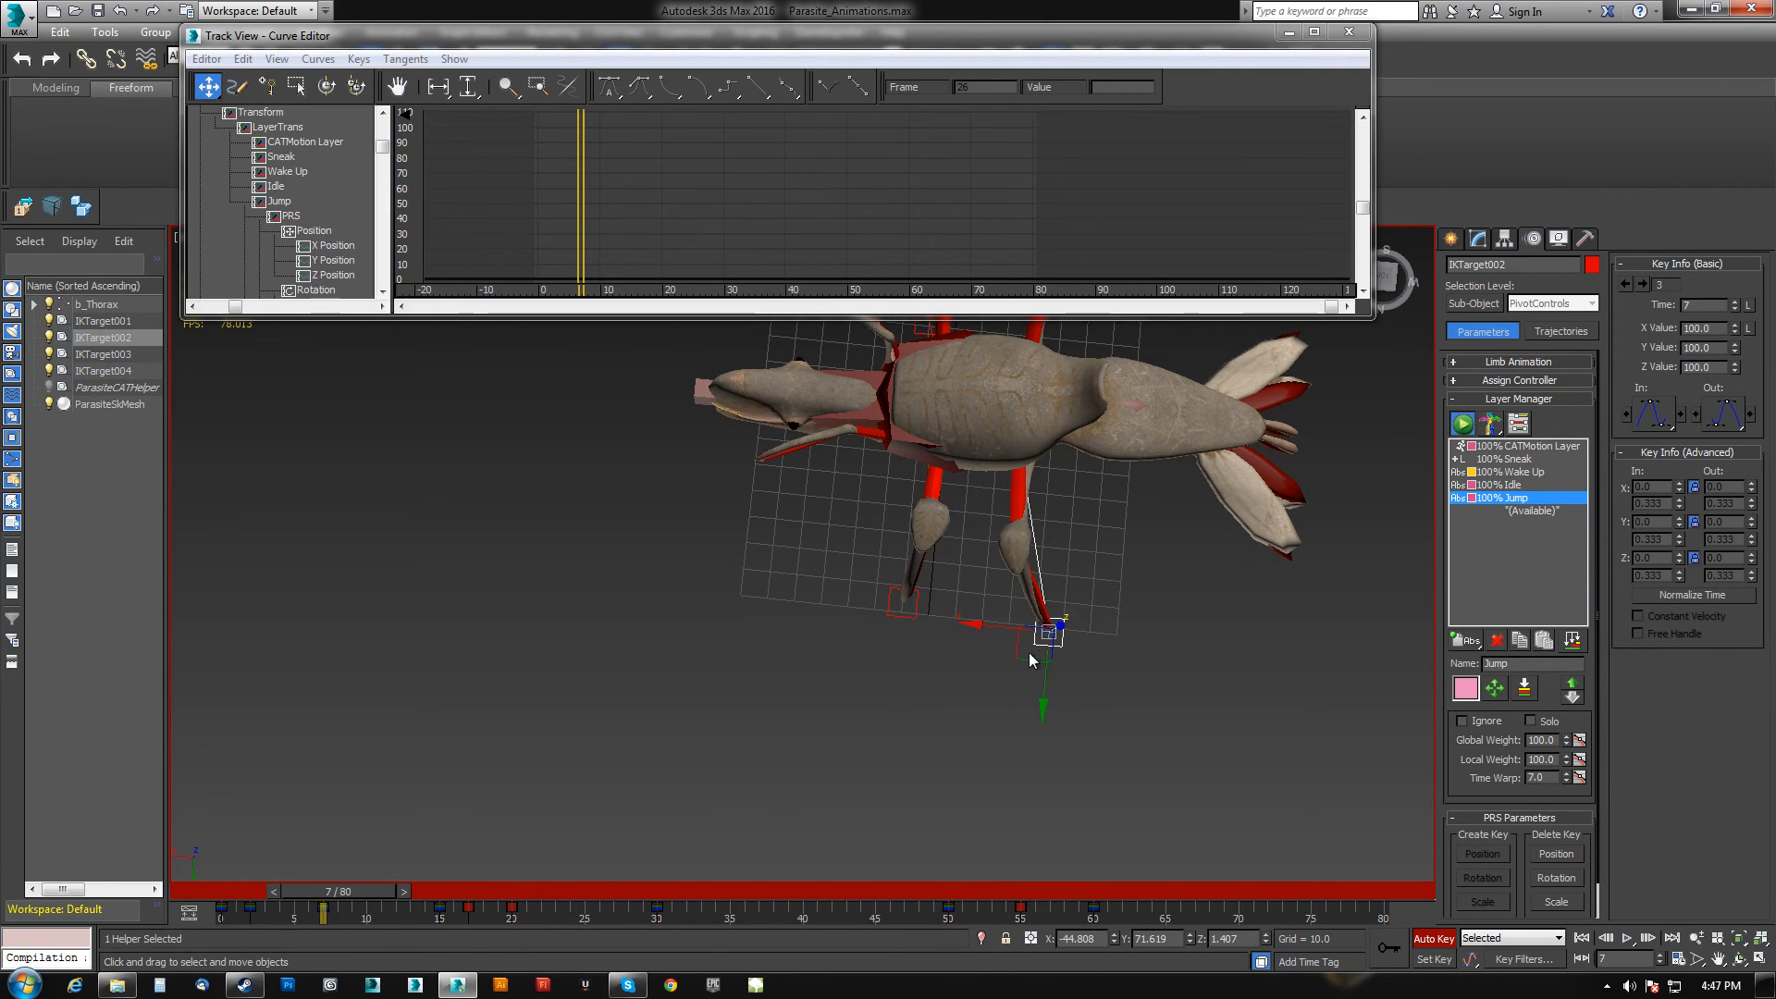
pyautogui.moveTo(1016, 654); pyautogui.dragTo(1003, 577)
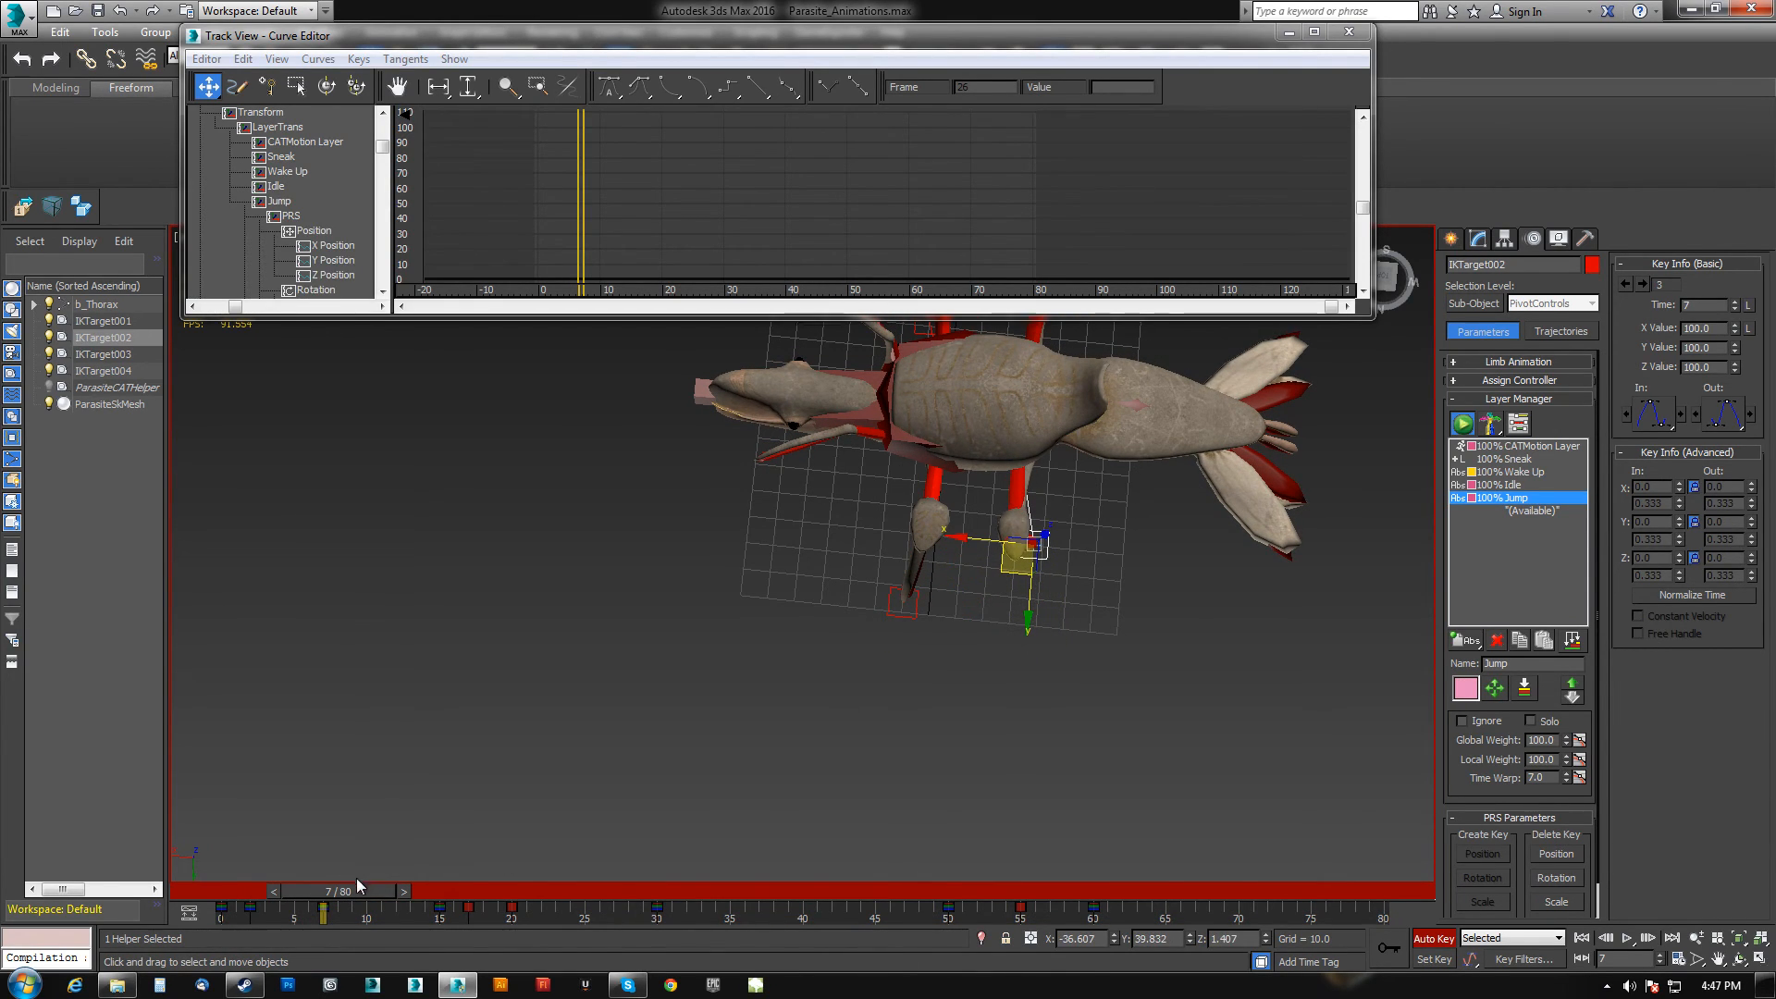
# Nudge IKTarget002 slightly at frame 4.
pyautogui.keyDown('shift'); pyautogui.moveTo(447, 919); pyautogui.dragTo(318, 897); pyautogui.keyUp('shift')
pyautogui.keyDown('alt'); pyautogui.moveTo(936, 627); pyautogui.dragTo(1016, 494, button='middle'); pyautogui.keyUp('alt')
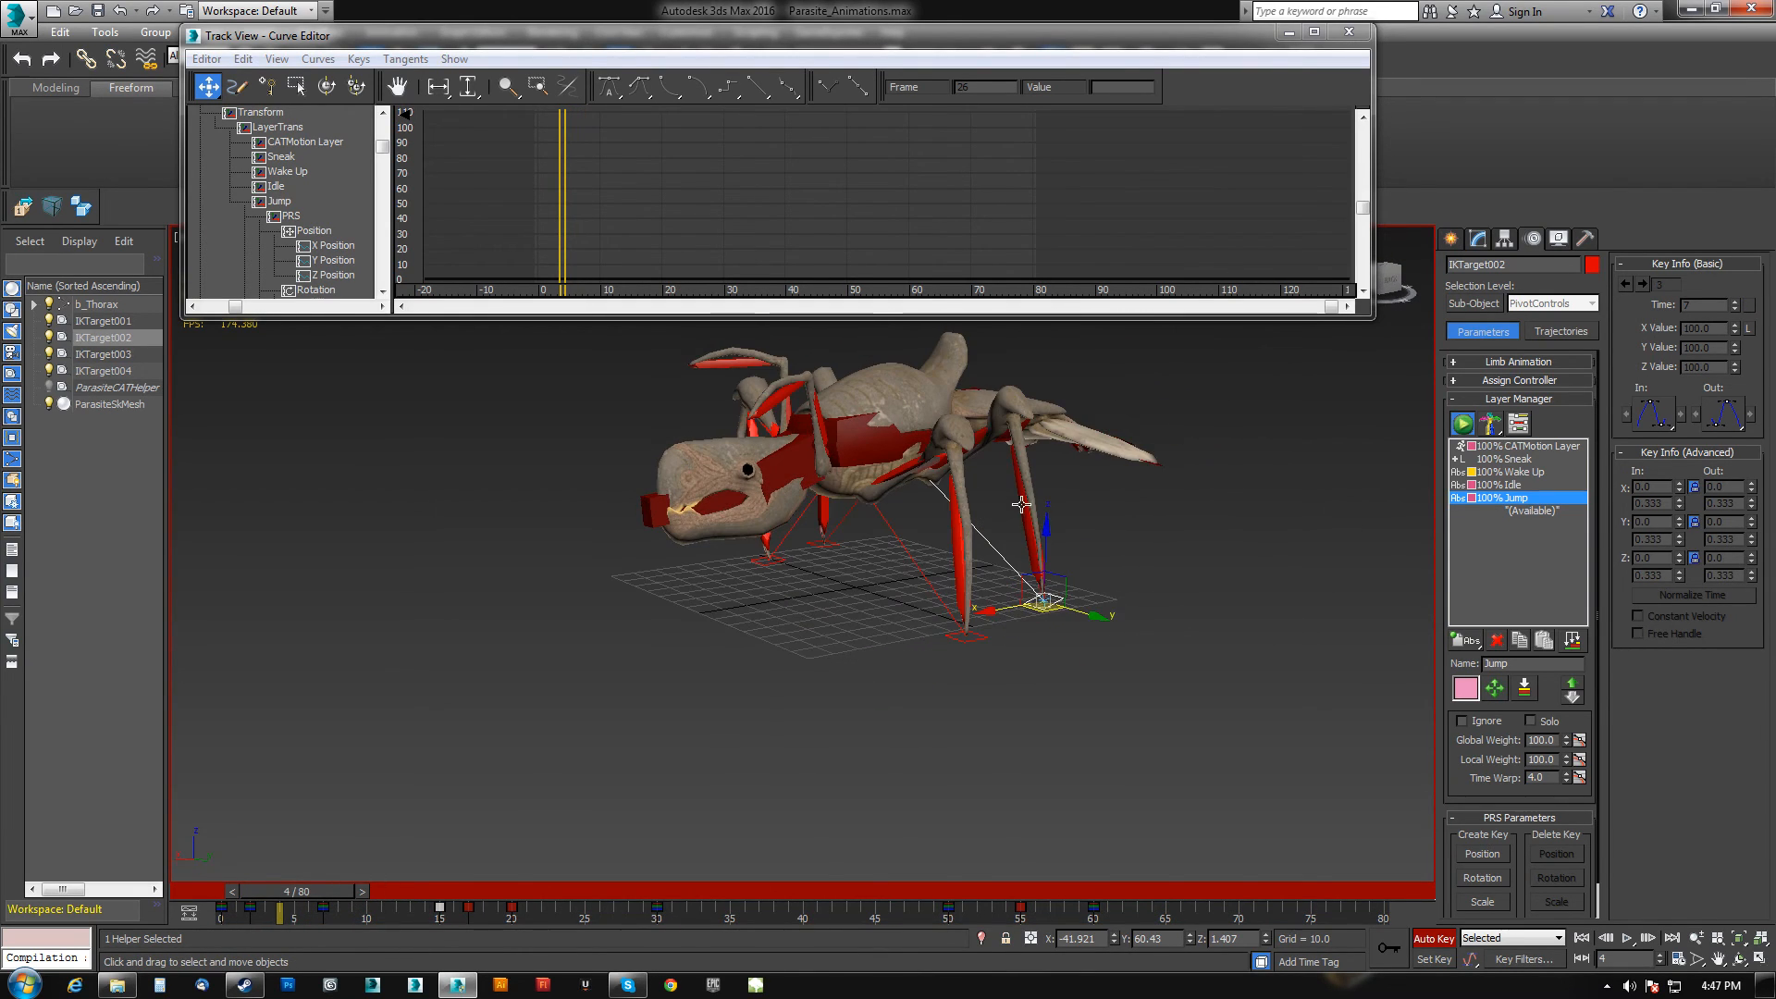
pyautogui.moveTo(1048, 533); pyautogui.dragTo(1038, 523)
pyautogui.moveTo(361, 884); pyautogui.dragTo(501, 881)
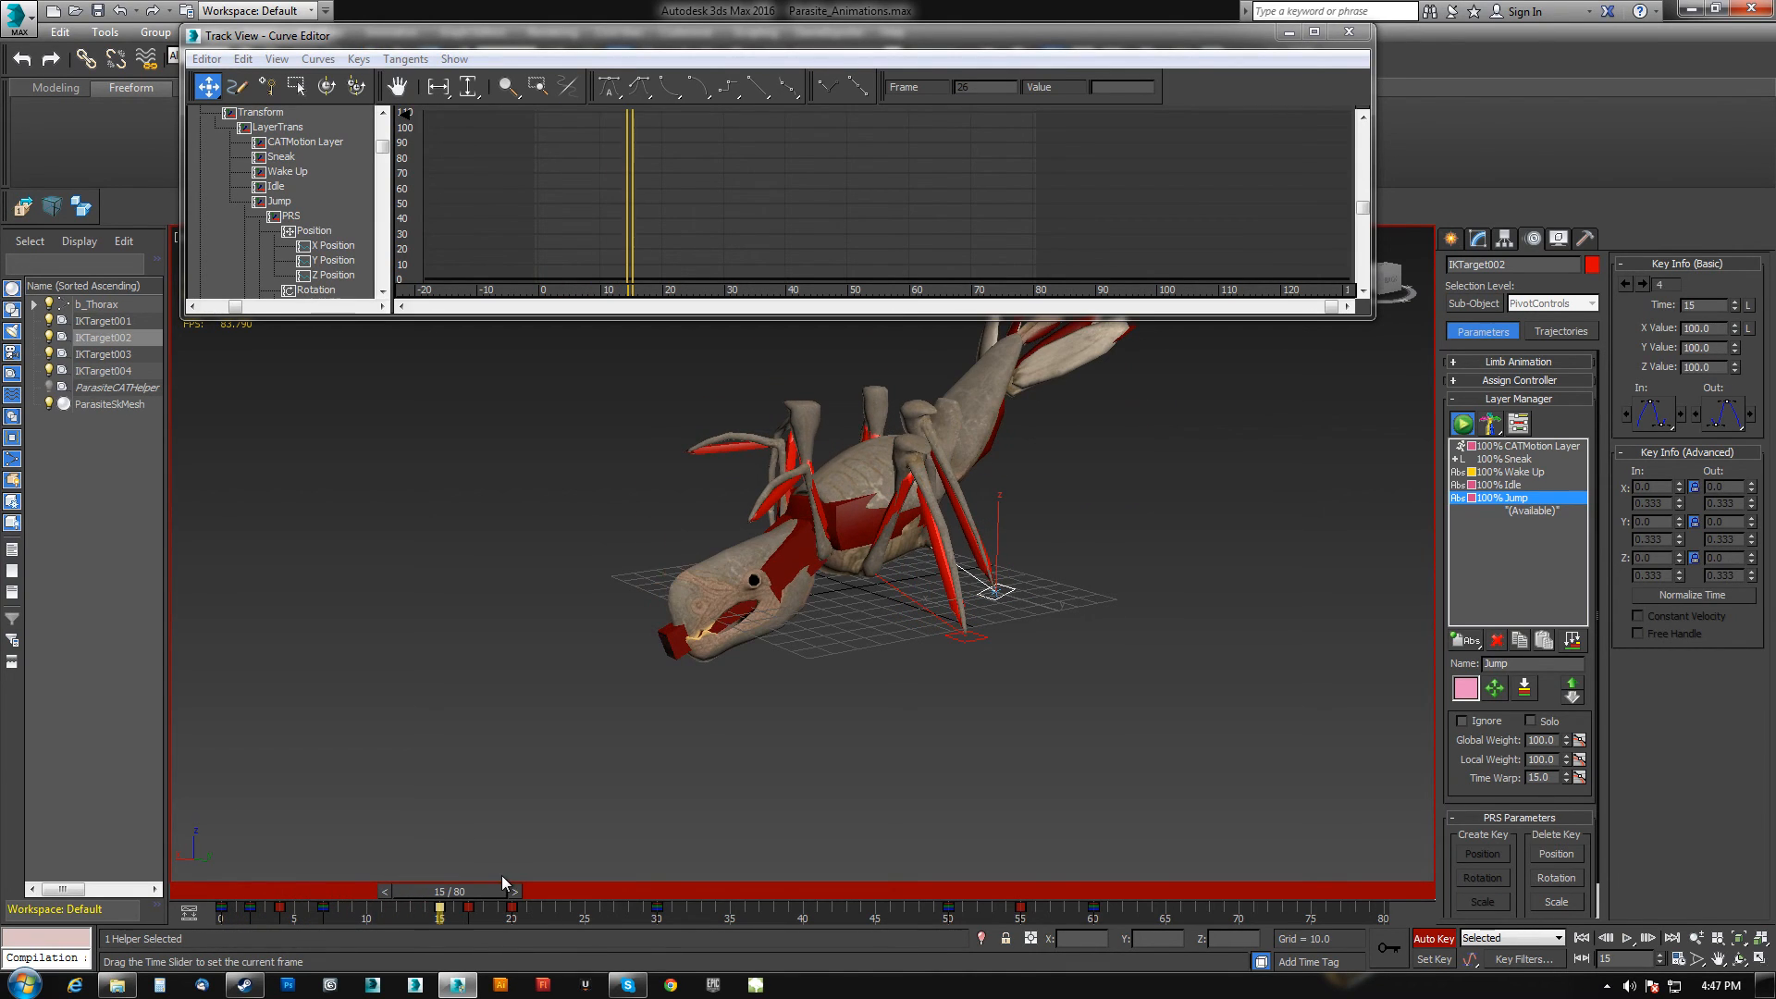
# At frame 40, select all four IK targets and raise them together to tuck the legs in mid-air.
pyautogui.click(979, 634)
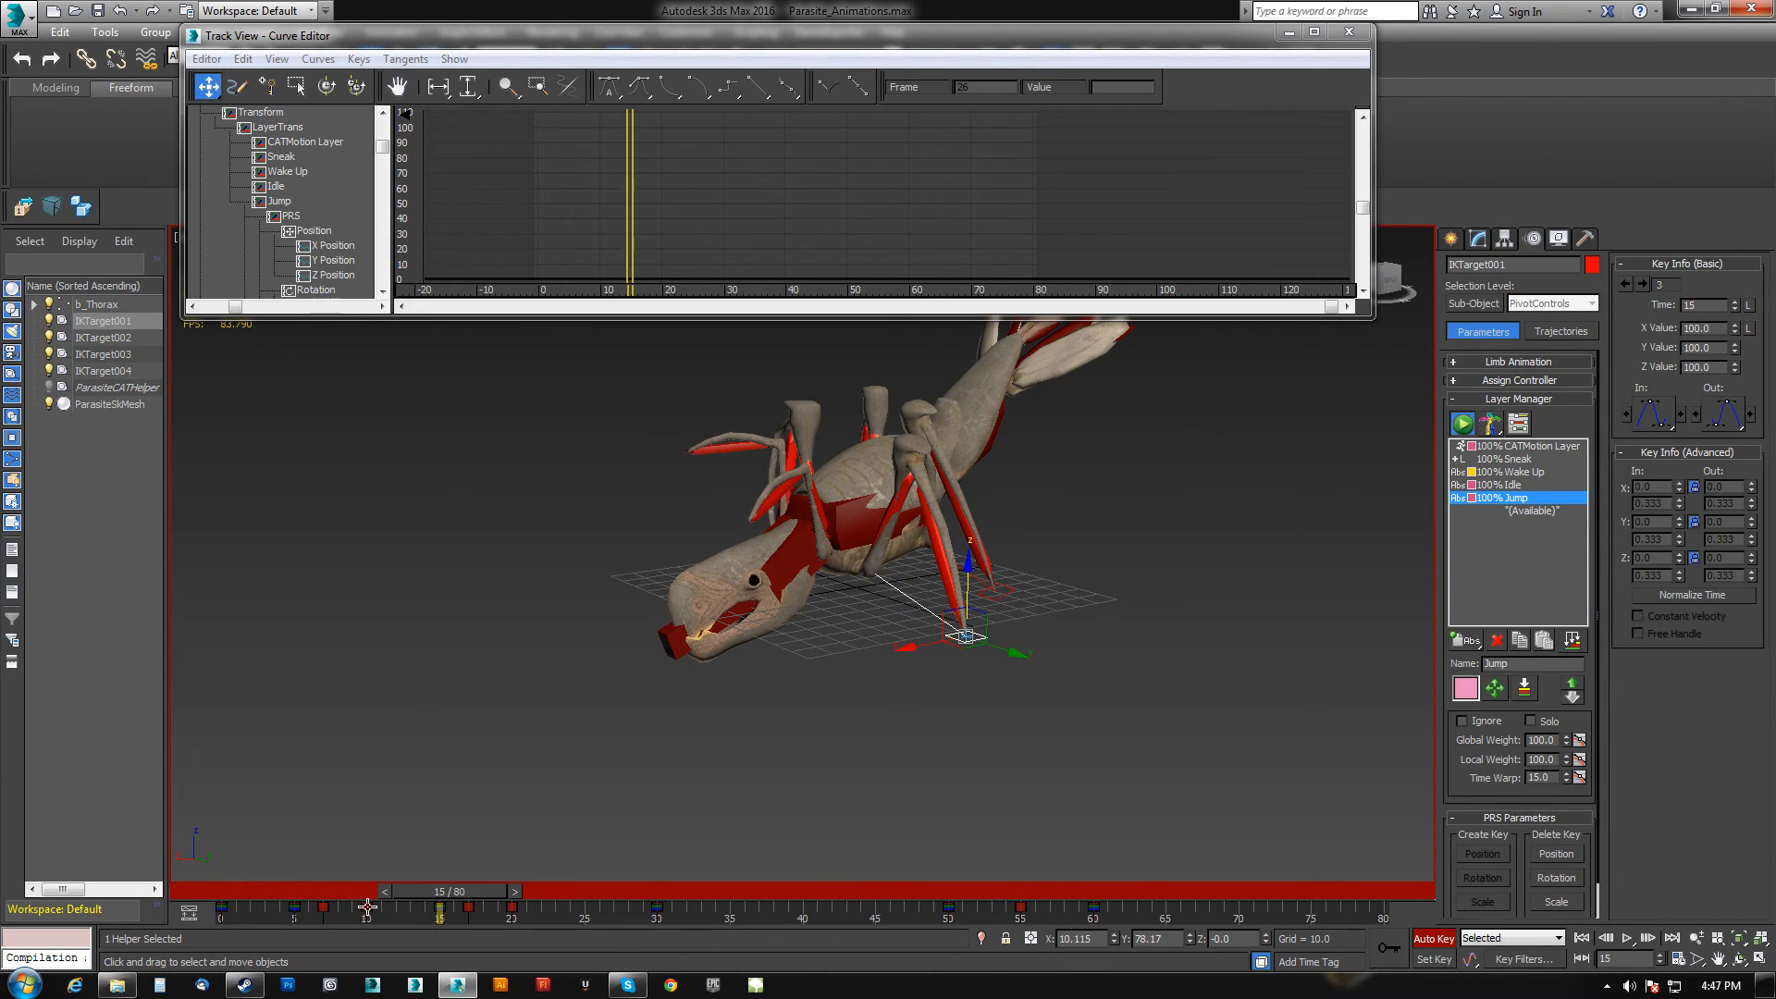
pyautogui.moveTo(469, 891); pyautogui.dragTo(565, 883)
pyautogui.scroll(-6, 814, 640)
pyautogui.keyDown('alt'); pyautogui.moveTo(883, 677); pyautogui.dragTo(793, 697, button='middle'); pyautogui.keyUp('alt')
pyautogui.scroll(3, 835, 631)
pyautogui.moveTo(560, 892); pyautogui.dragTo(823, 894)
pyautogui.keyDown('alt'); pyautogui.moveTo(755, 446); pyautogui.dragTo(623, 489, button='middle'); pyautogui.keyUp('alt')
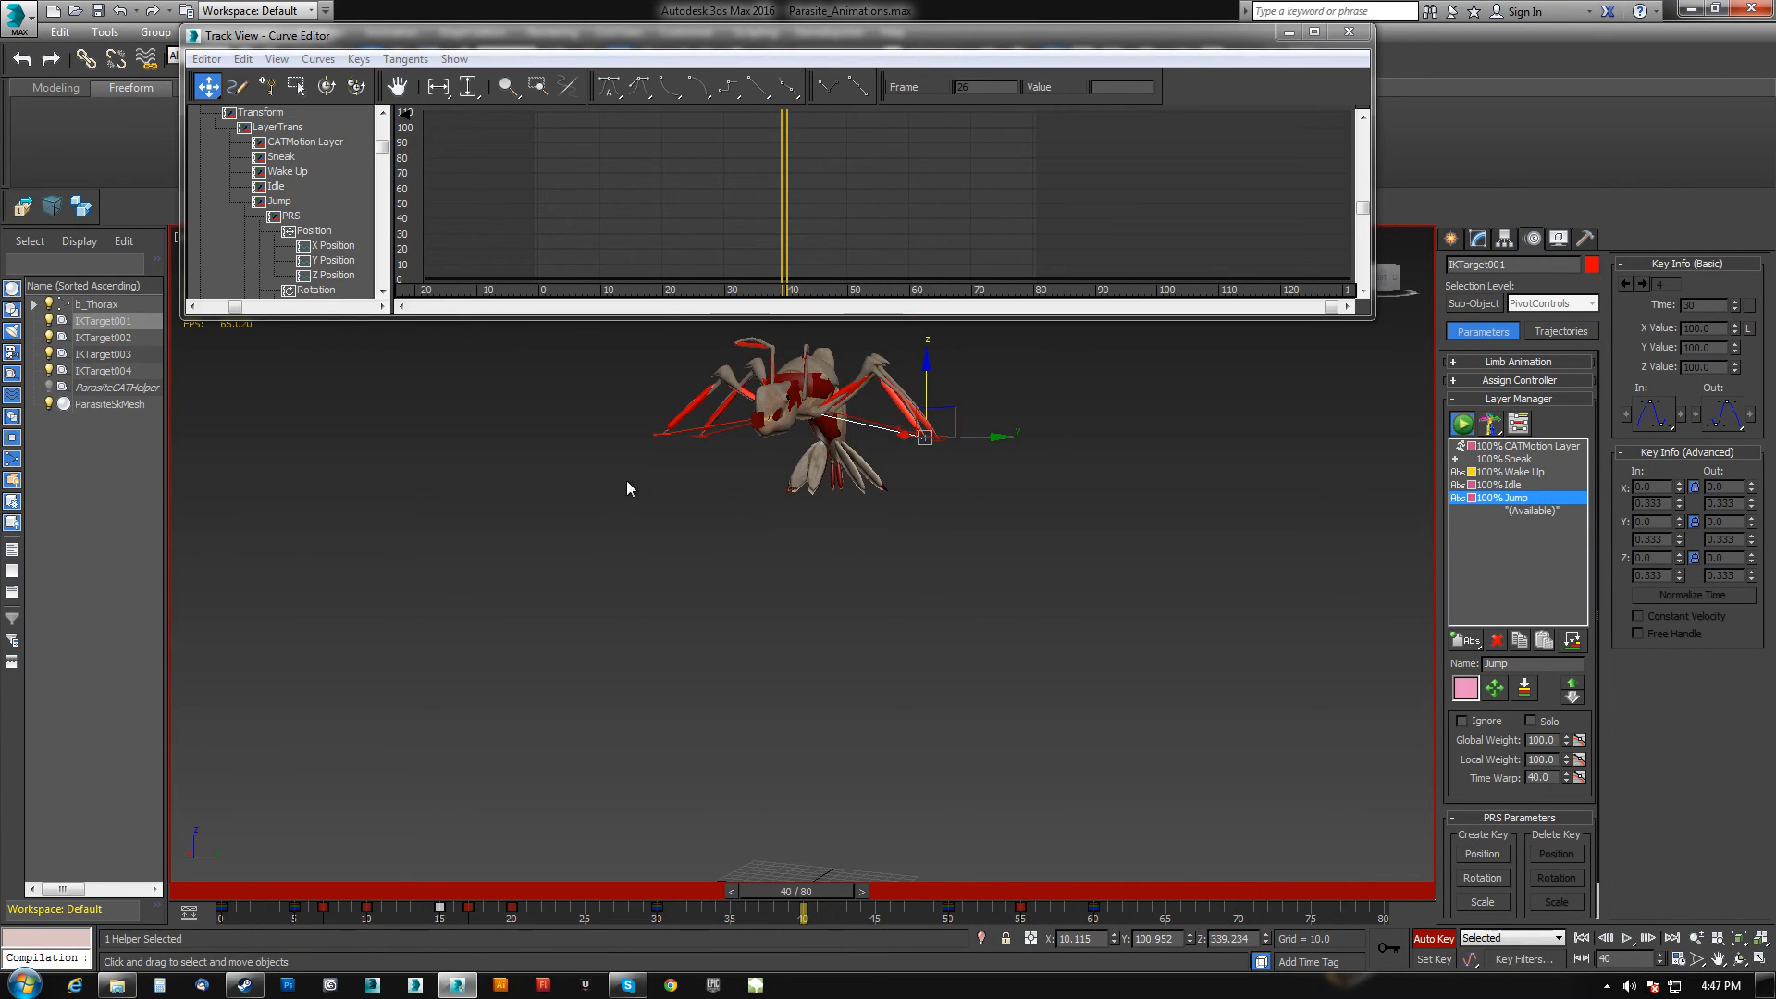
pyautogui.click(659, 435)
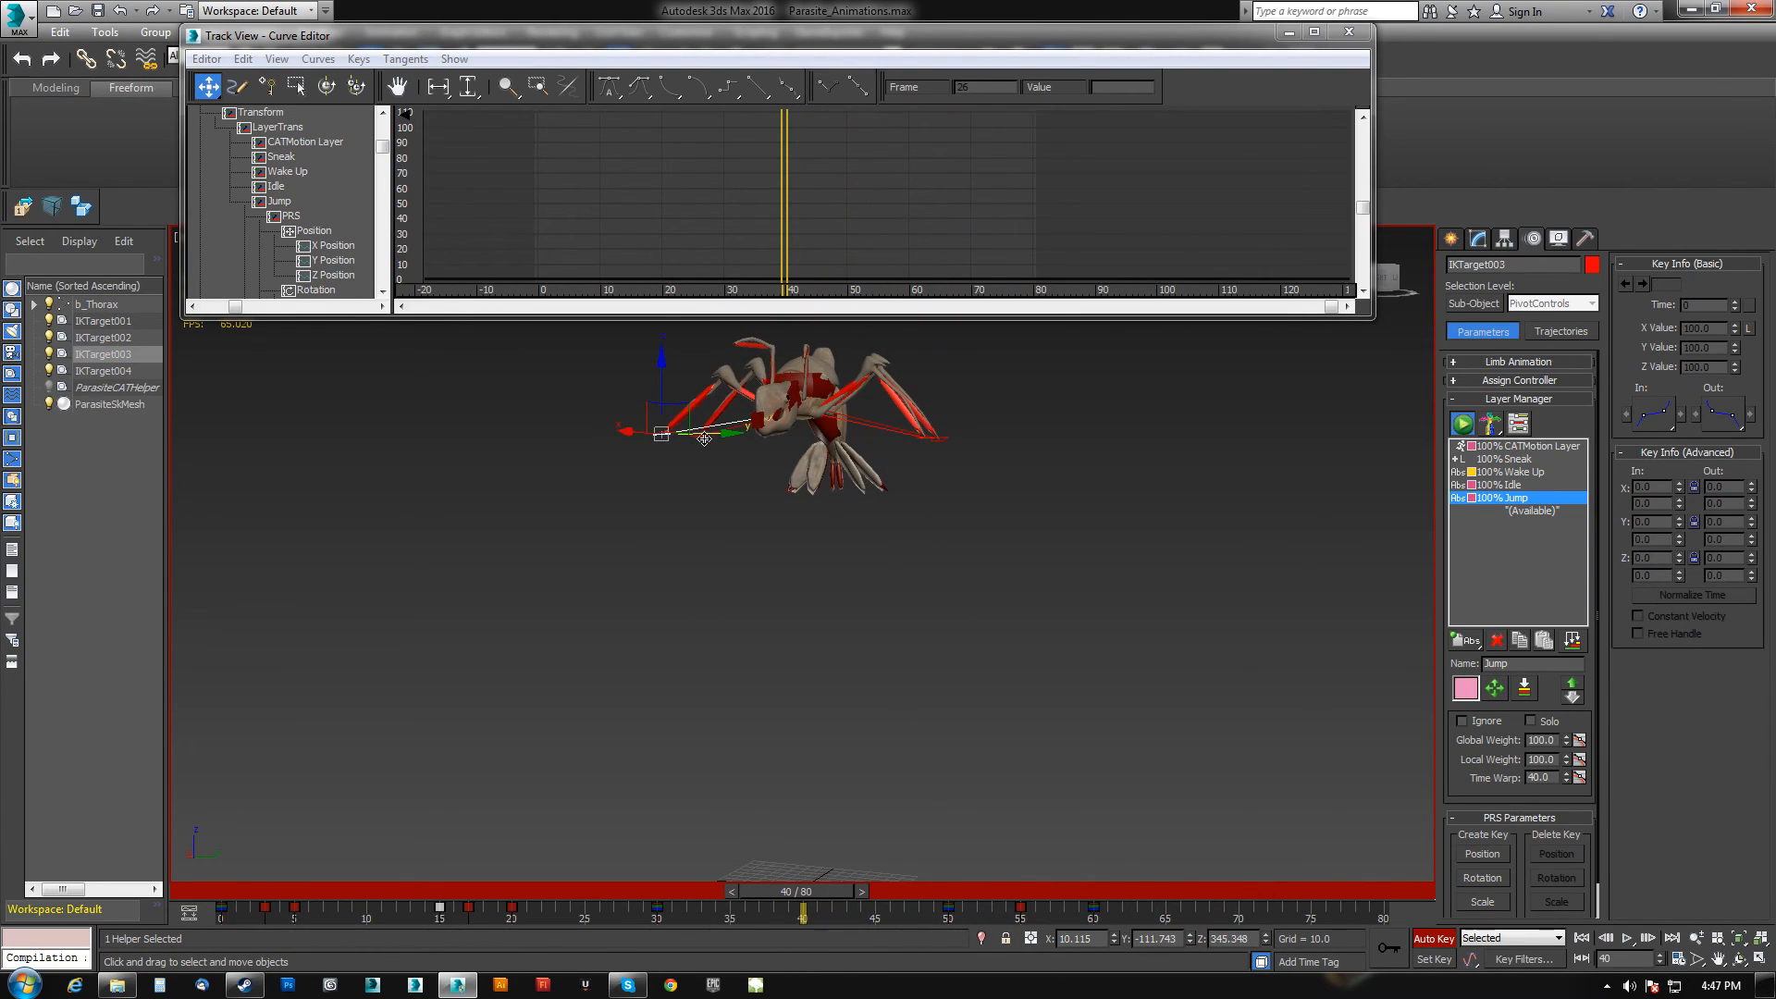
pyautogui.keyDown('alt'); pyautogui.moveTo(689, 431); pyautogui.dragTo(700, 433, button='middle'); pyautogui.keyUp('alt')
pyautogui.keyDown('ctrl'); pyautogui.click(690, 452); pyautogui.keyUp('ctrl')
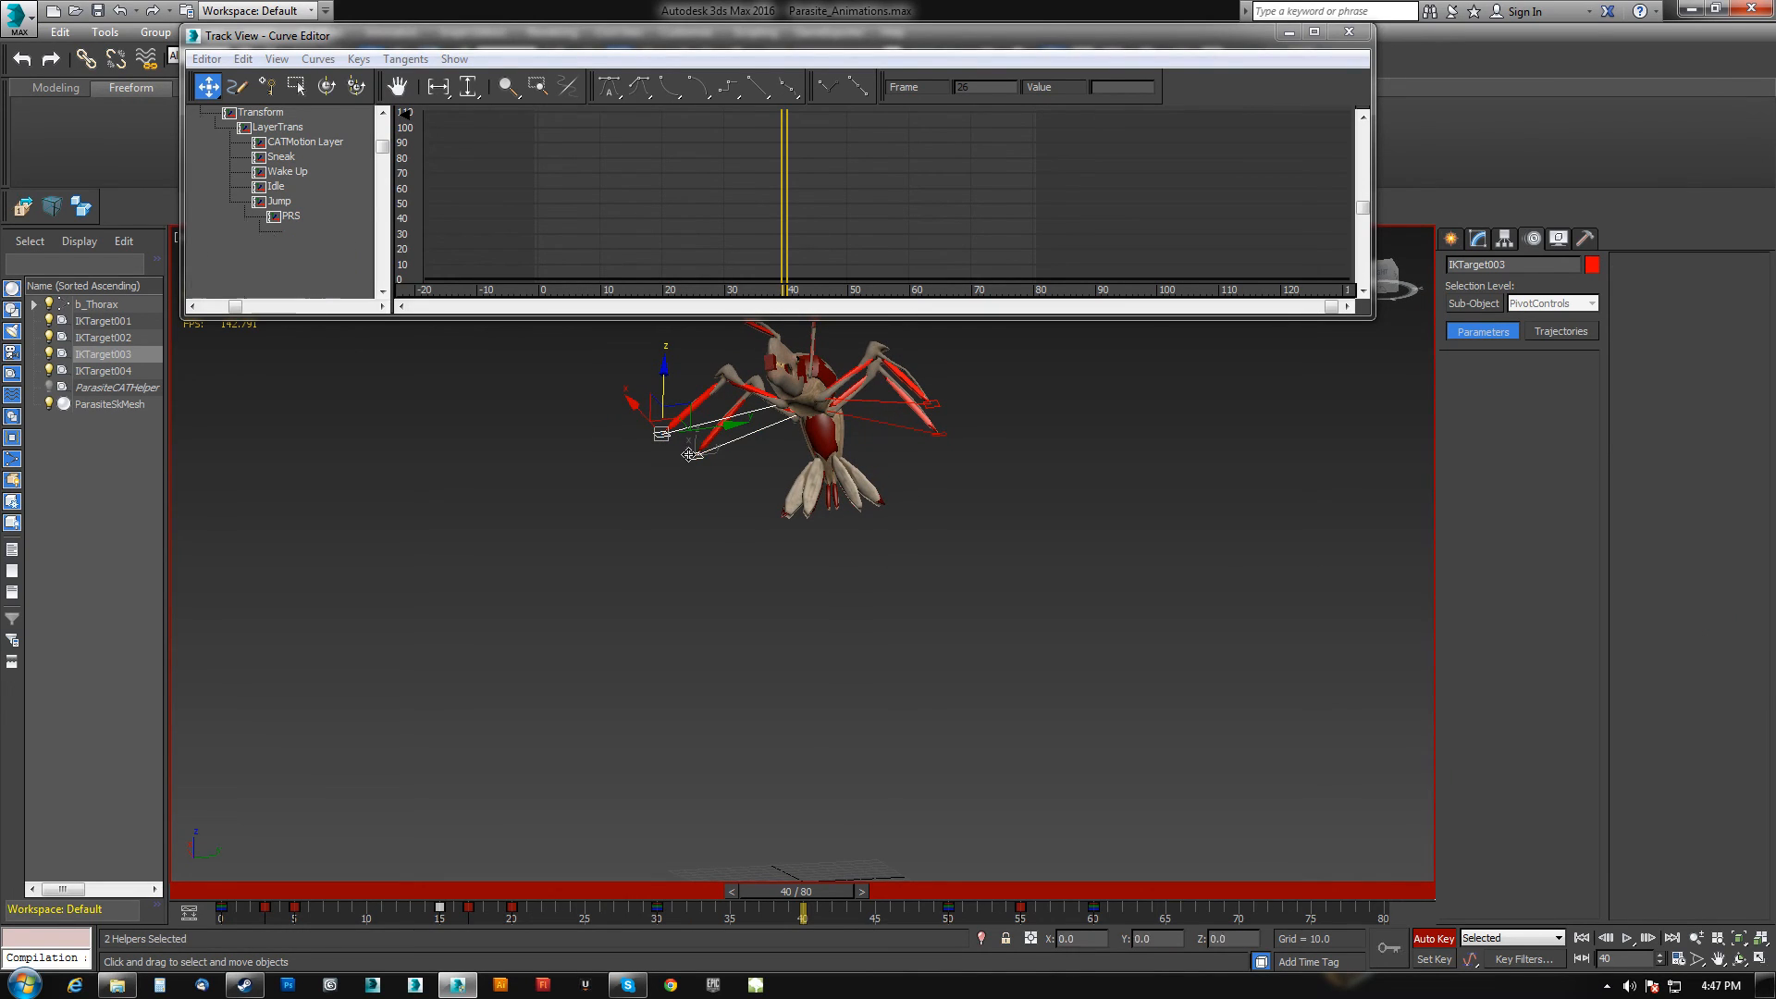
pyautogui.keyDown('ctrl'); pyautogui.click(938, 431); pyautogui.keyUp('ctrl')
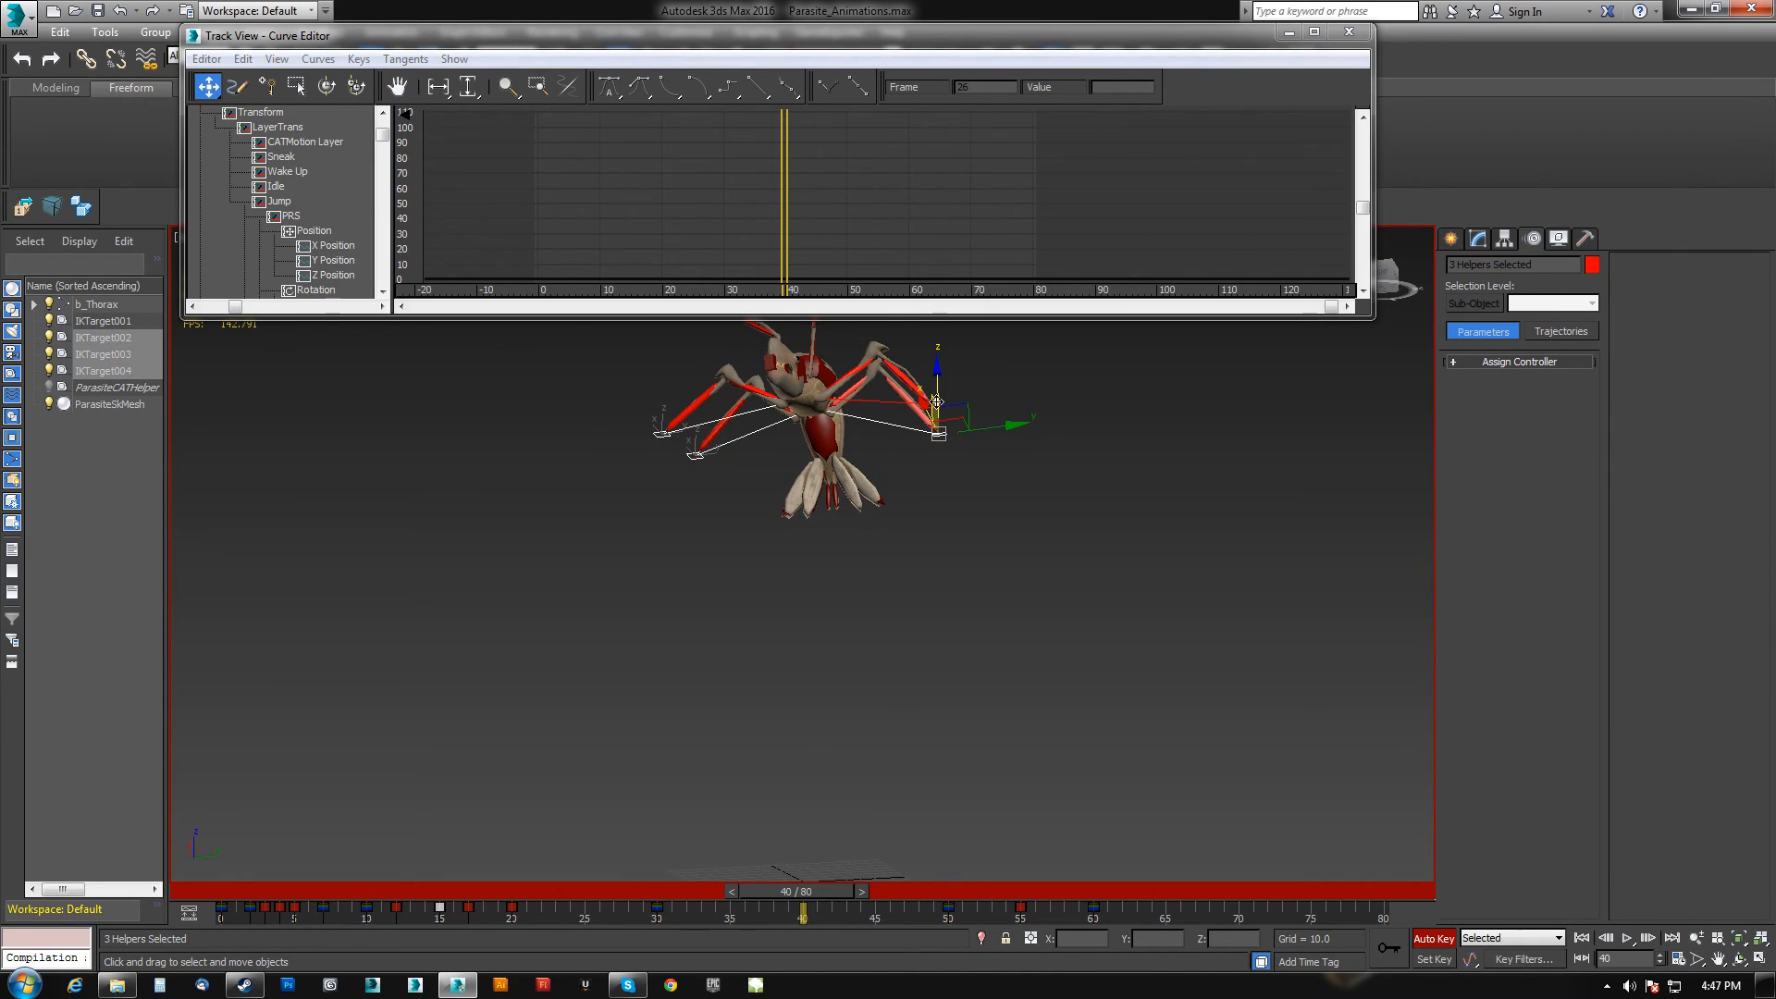
pyautogui.moveTo(787, 891); pyautogui.dragTo(822, 879)
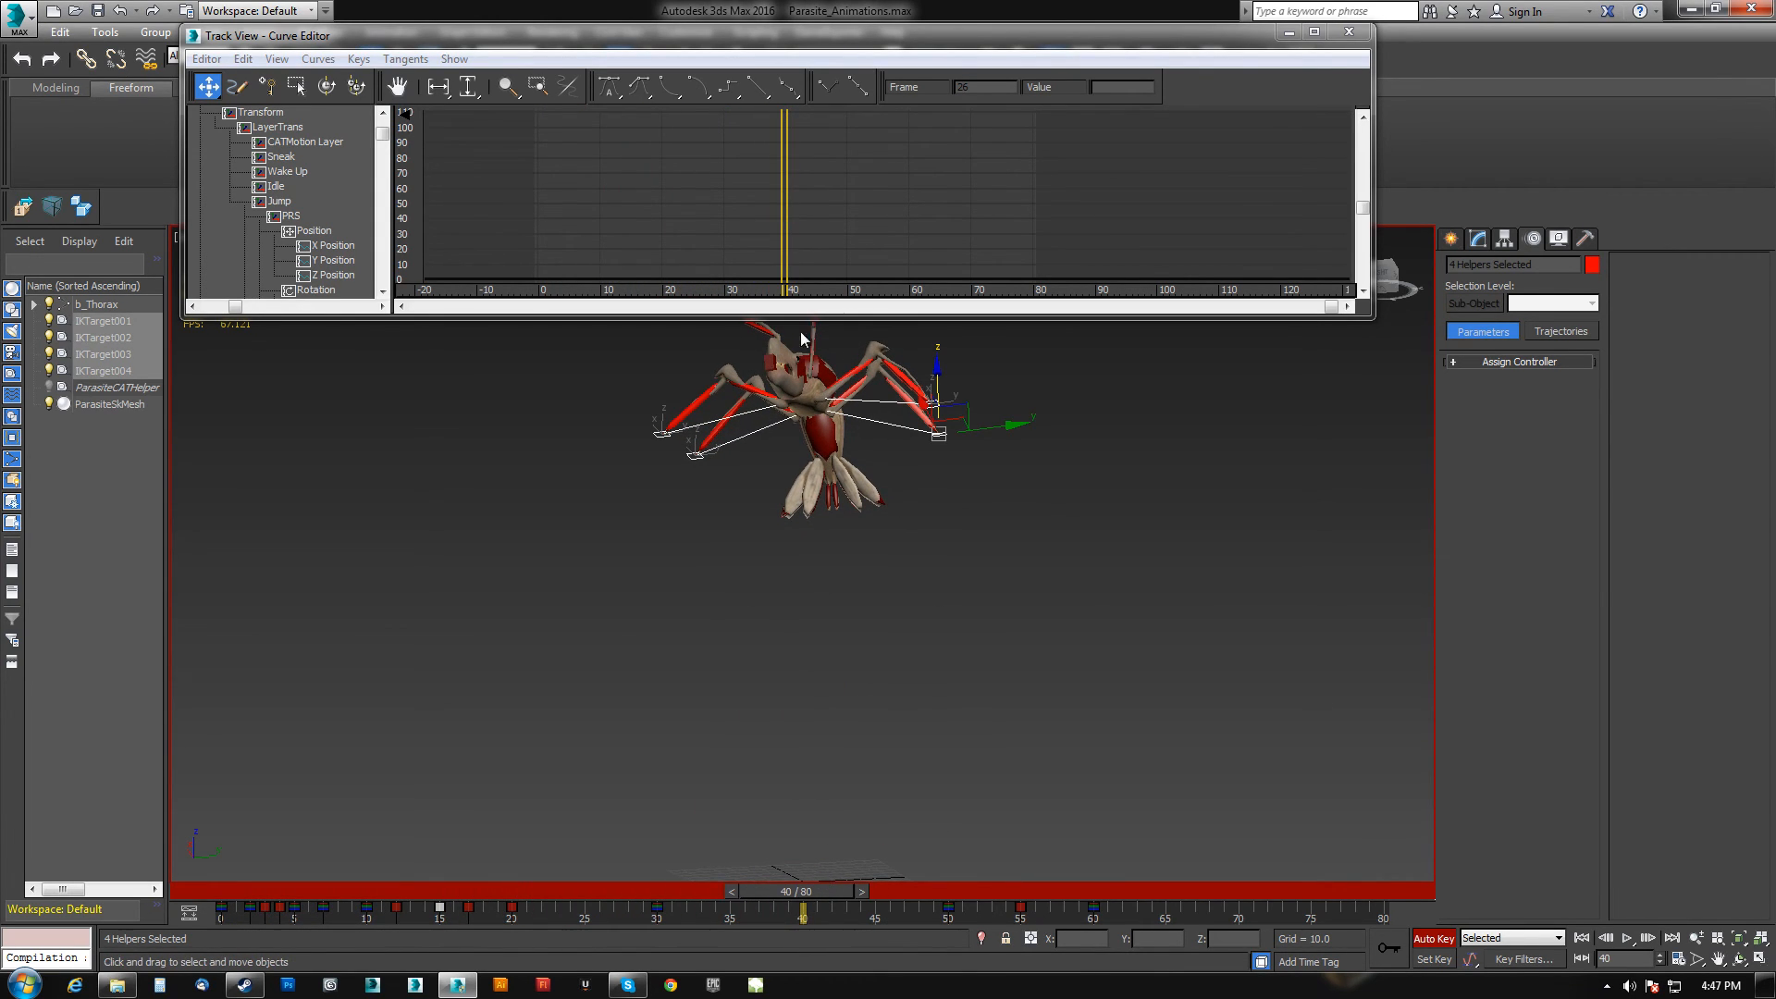
pyautogui.moveTo(936, 382); pyautogui.dragTo(951, 341)
pyautogui.moveTo(966, 413)
pyautogui.keyDown('alt'); pyautogui.mouseDown(button='middle')
pyautogui.moveTo(953, 431)
pyautogui.moveTo(939, 414)
pyautogui.mouseUp(button='middle'); pyautogui.keyUp('alt')
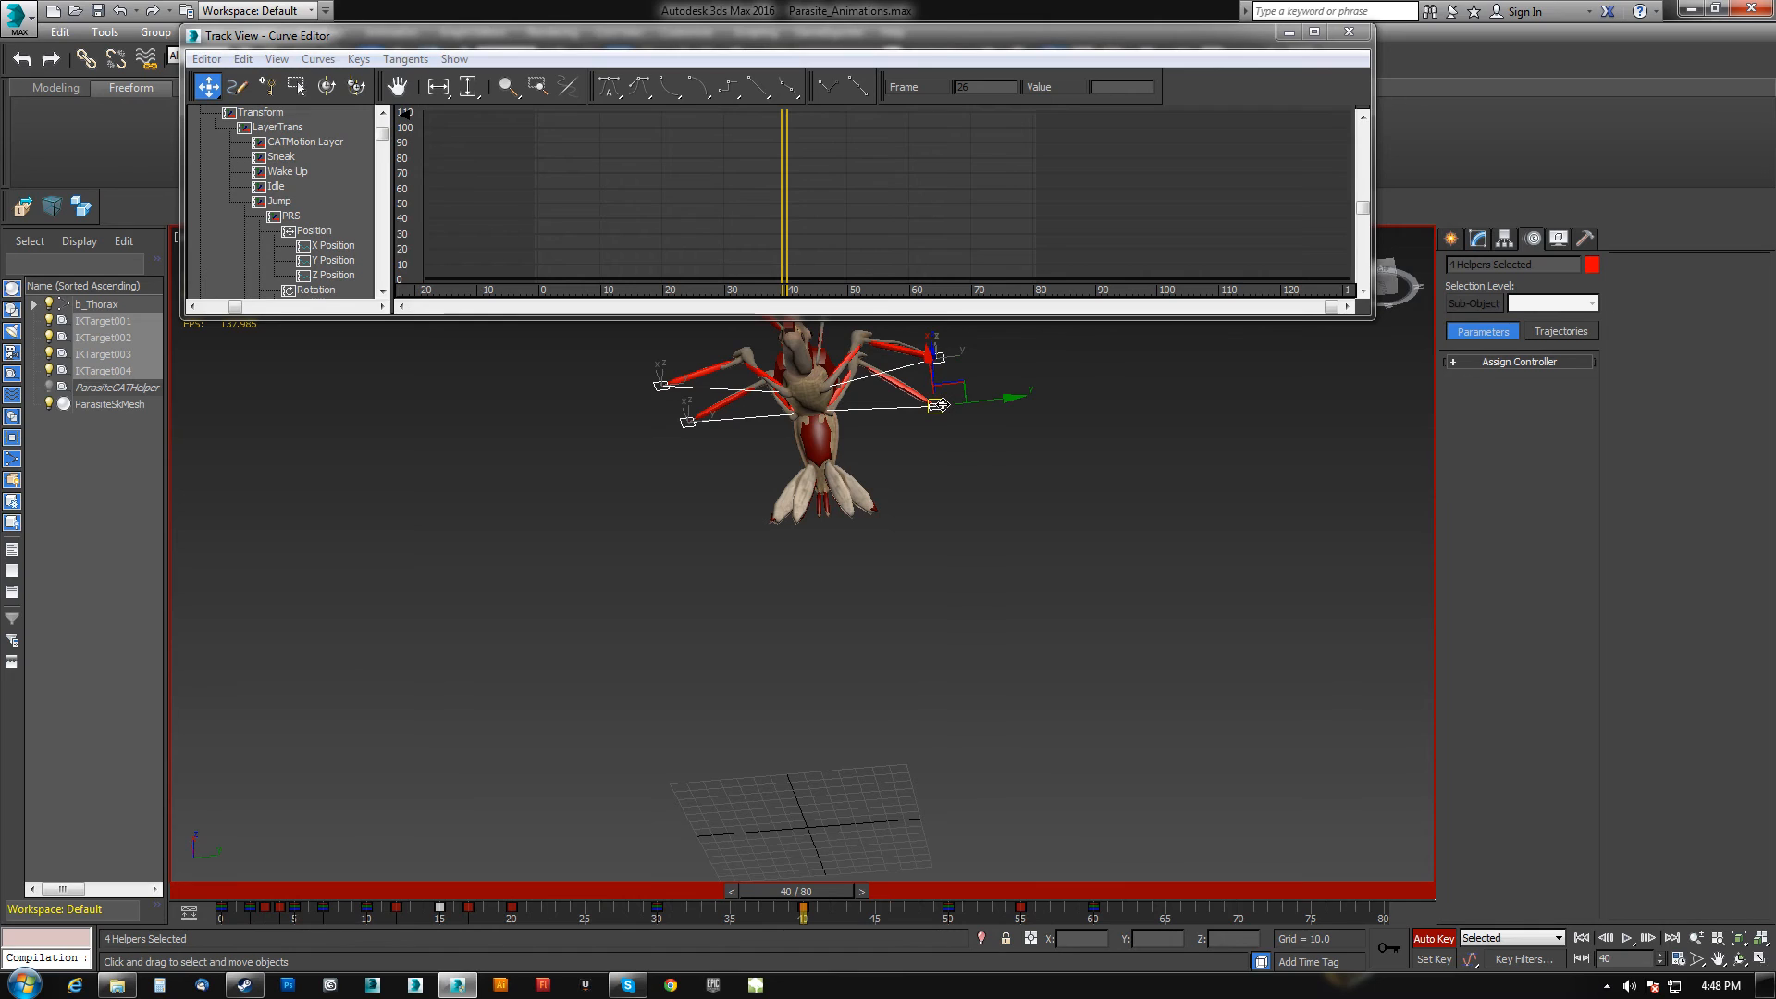
# Select IKTarget001 and IKTarget002 and move them outward along Y at frame 40.
pyautogui.click(938, 405)
pyautogui.keyDown('ctrl'); pyautogui.click(940, 357); pyautogui.keyUp('ctrl')
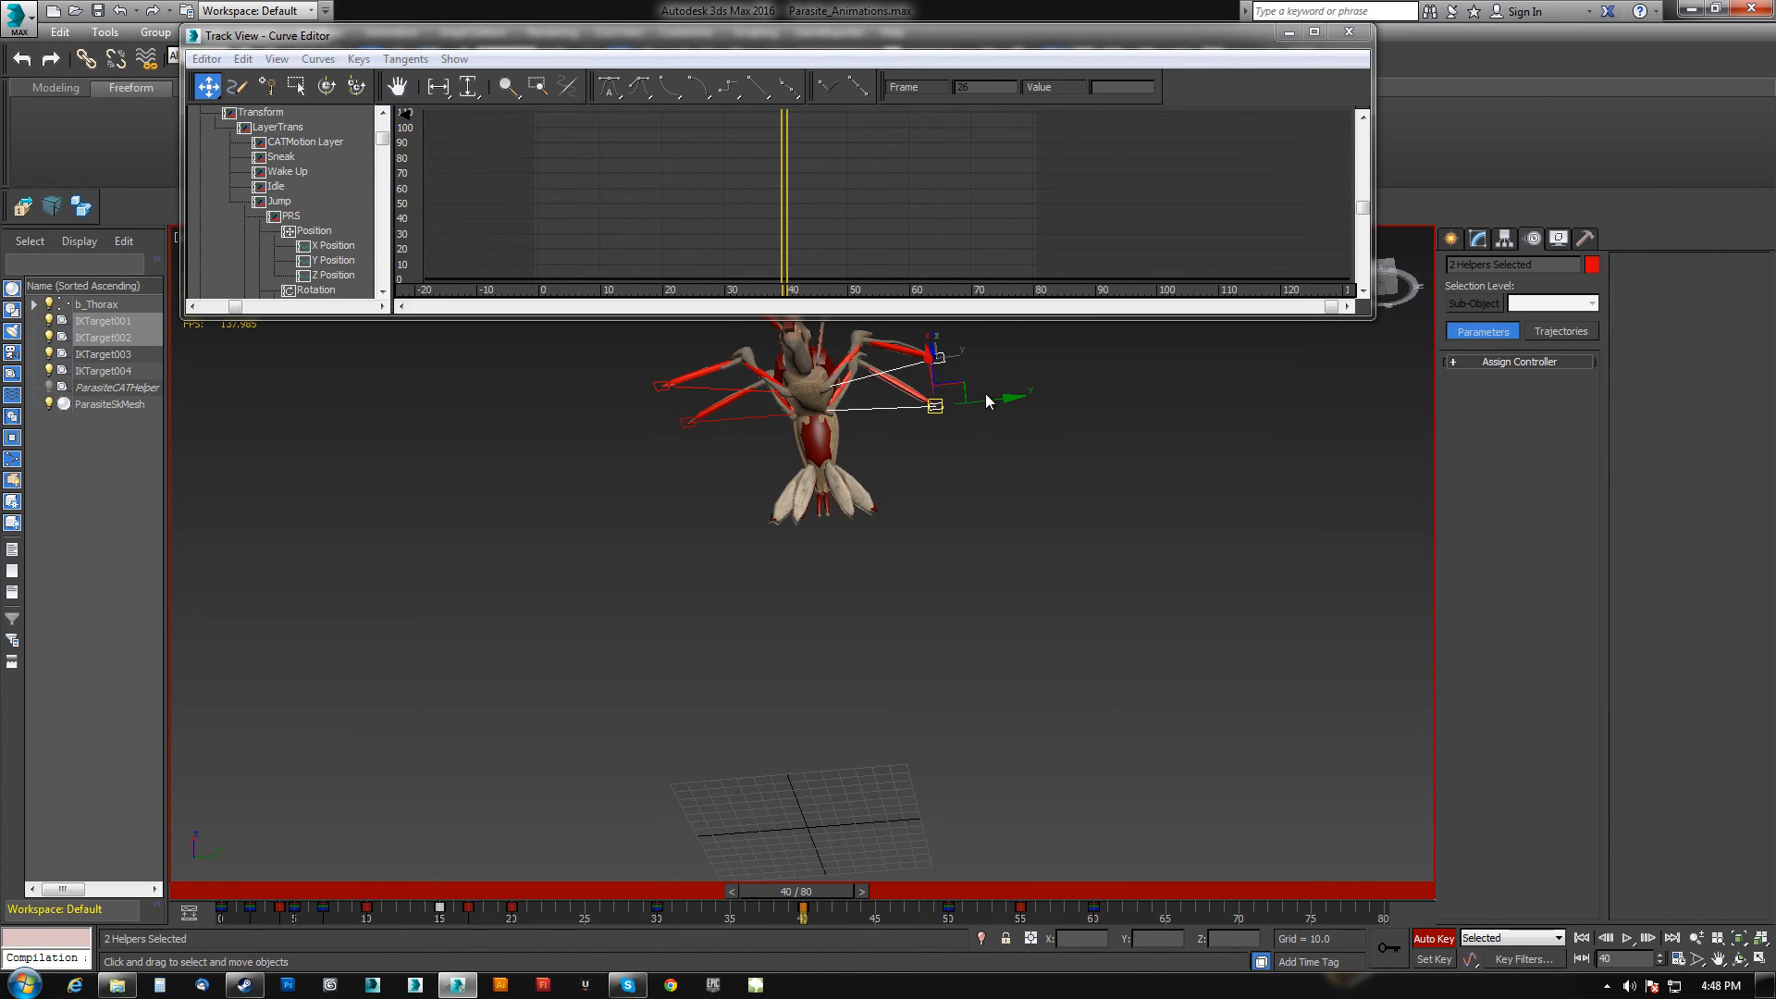
pyautogui.moveTo(991, 398); pyautogui.dragTo(1009, 399)
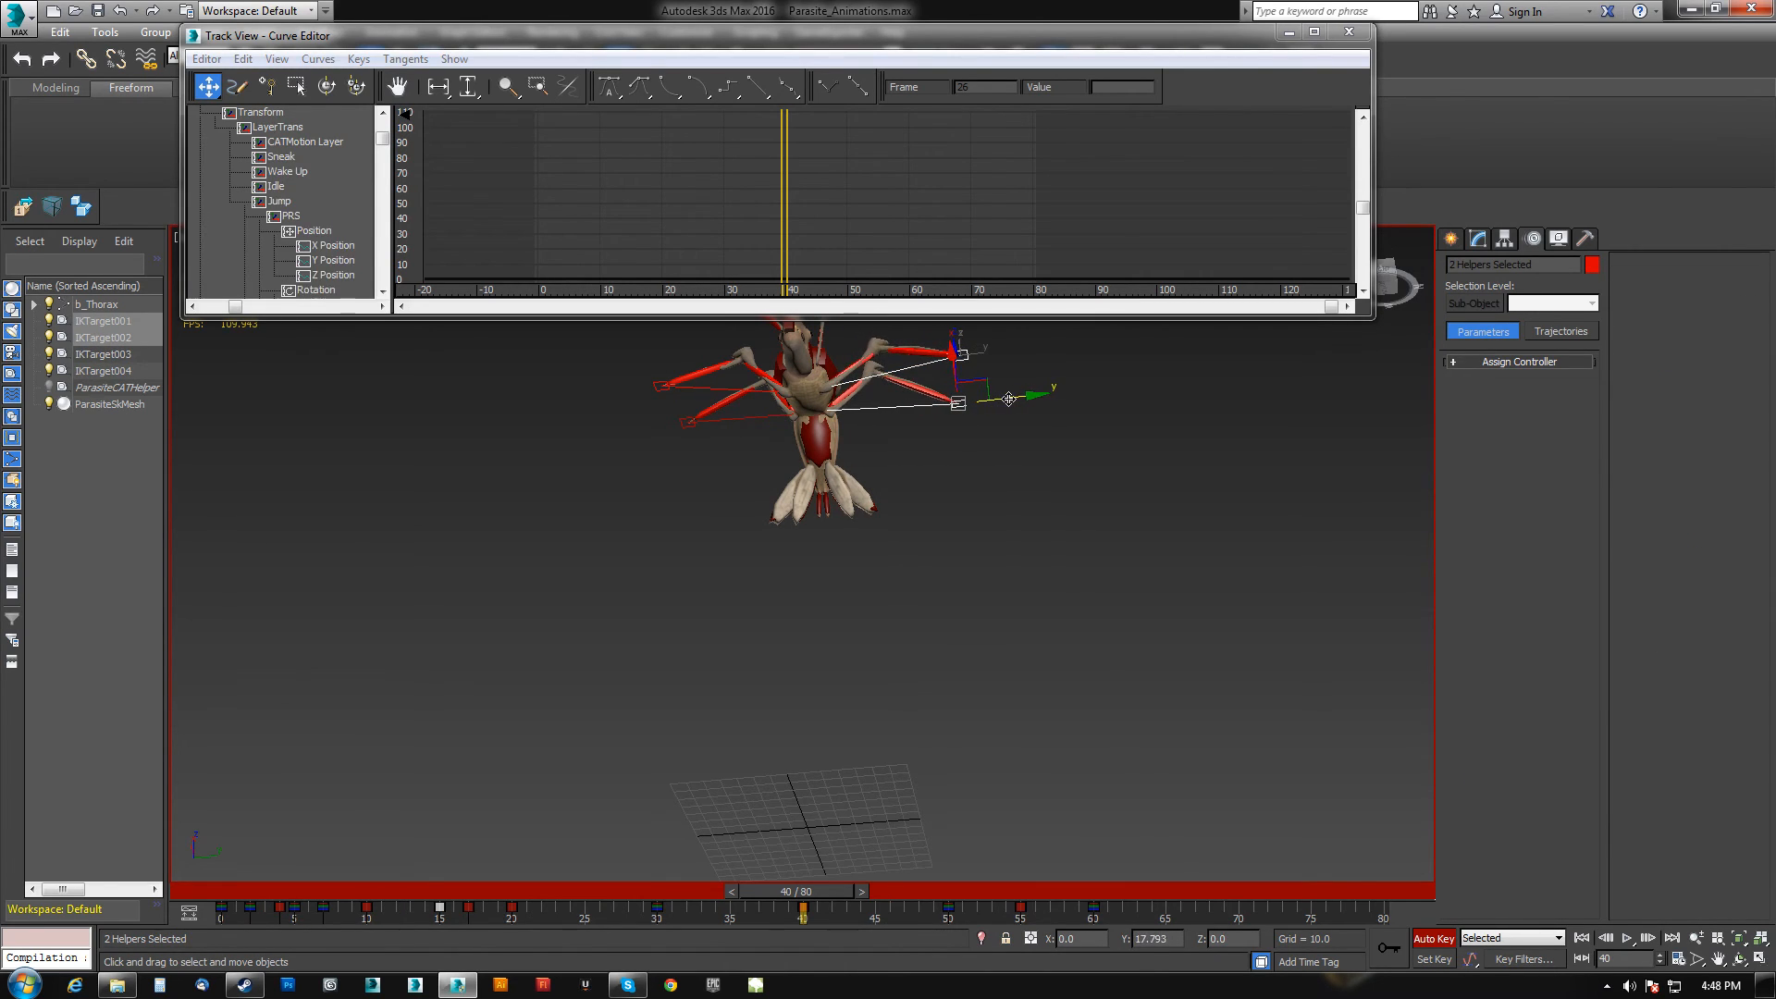
# Select IKTarget003 and IKTarget004 and shift them outward at frame 40.
pyautogui.click(683, 426)
pyautogui.keyDown('ctrl'); pyautogui.click(656, 382); pyautogui.keyUp('ctrl')
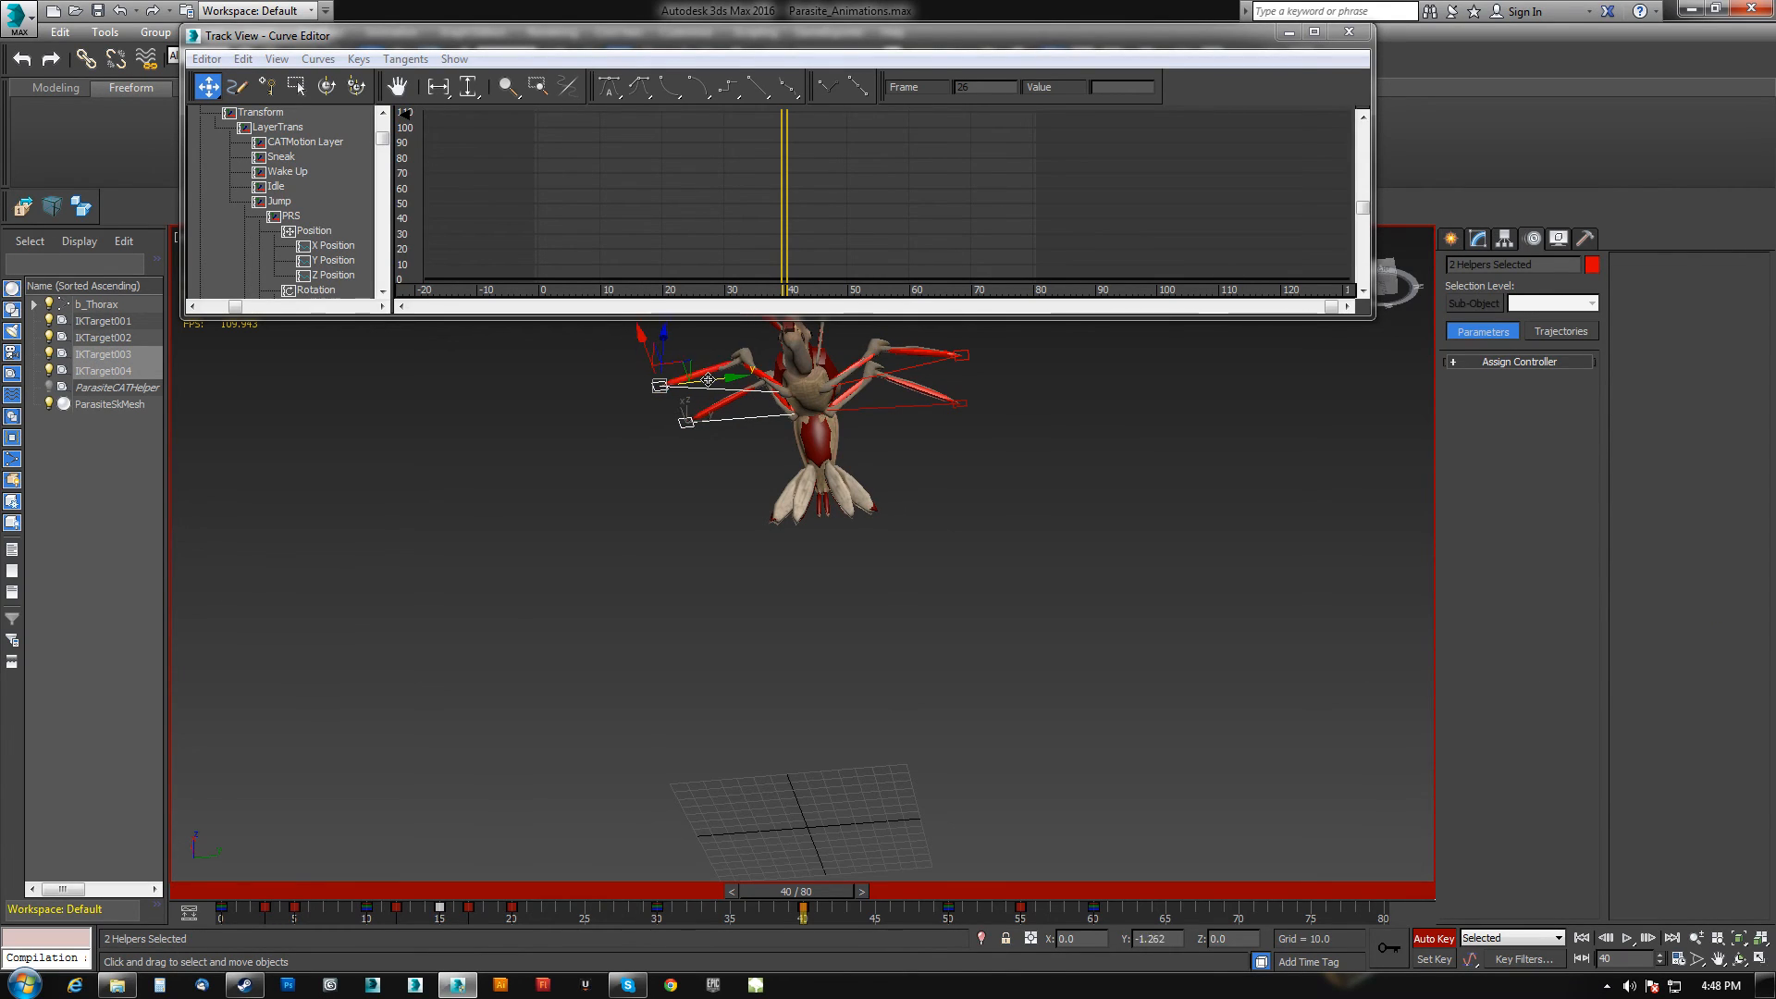
pyautogui.moveTo(707, 379); pyautogui.dragTo(696, 381)
pyautogui.moveTo(906, 626)
pyautogui.mouseDown(button='middle')
pyautogui.moveTo(935, 676)
pyautogui.moveTo(925, 656)
pyautogui.mouseUp(button='middle')
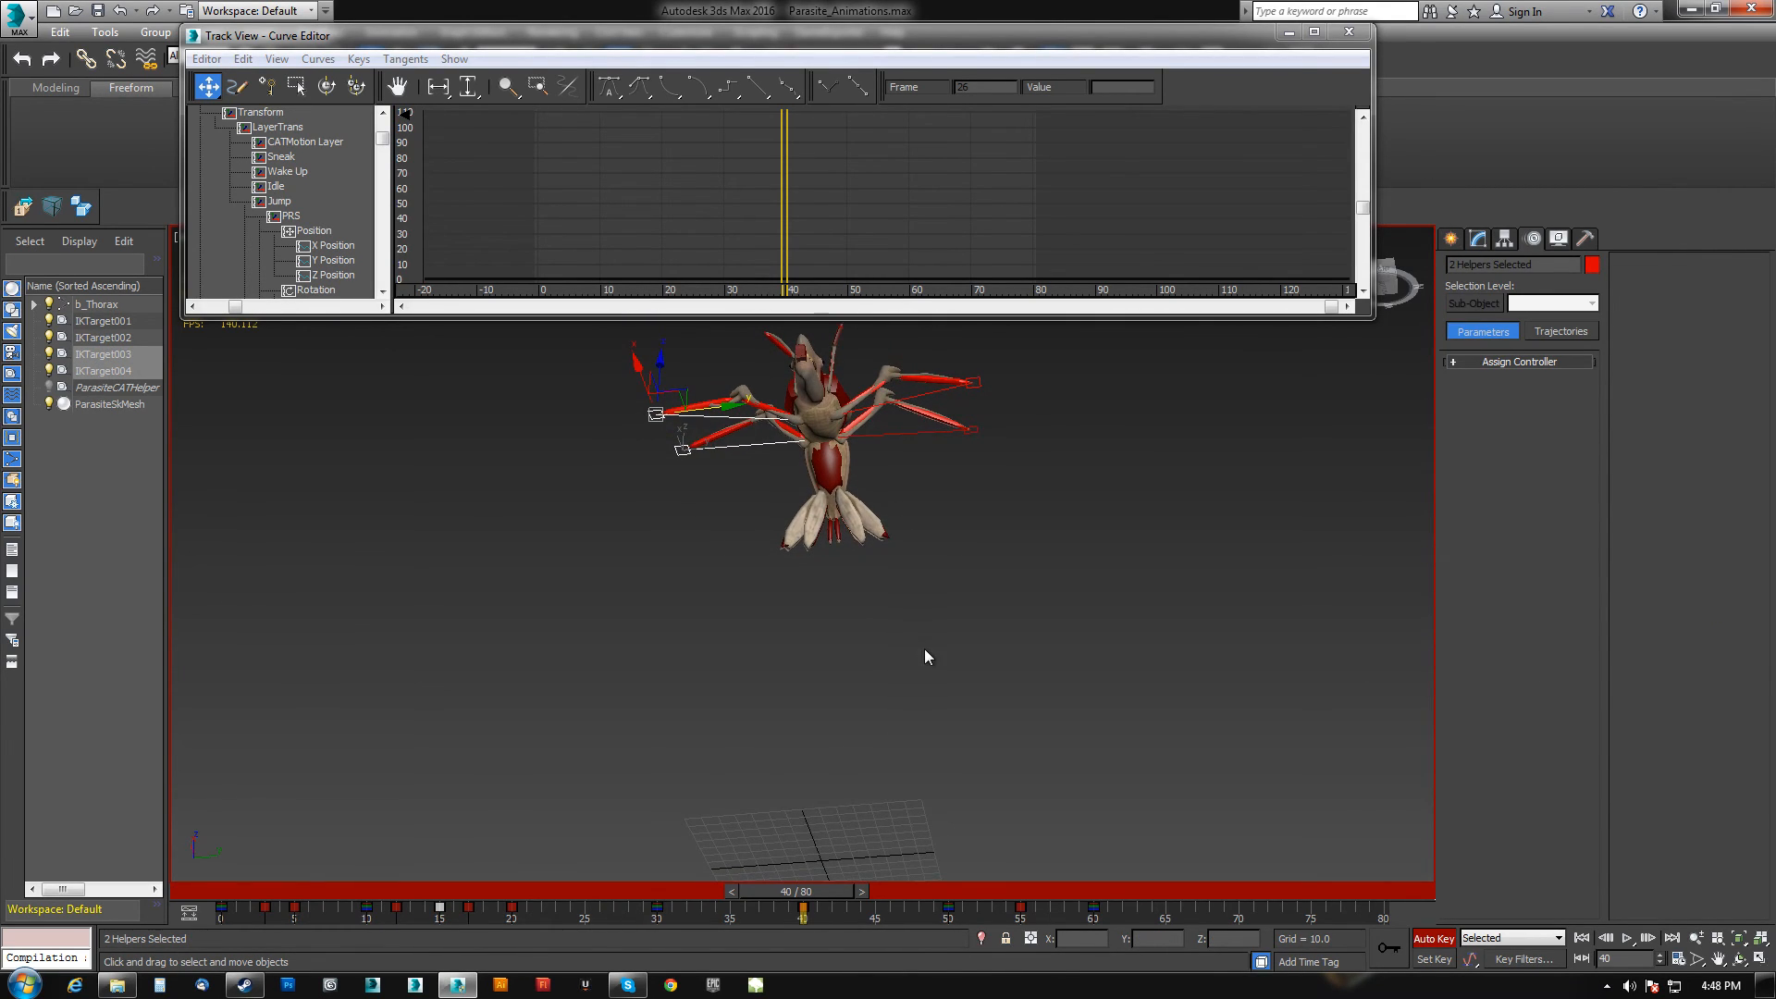
# Rotate the abdomen and the head slightly at frame 40 to shape the body in mid-air.
pyautogui.moveTo(788, 904); pyautogui.dragTo(841, 883)
pyautogui.click(826, 473)
pyautogui.keyDown('alt'); pyautogui.moveTo(1007, 661); pyautogui.dragTo(849, 499, button='middle'); pyautogui.keyUp('alt')
pyautogui.press('e')
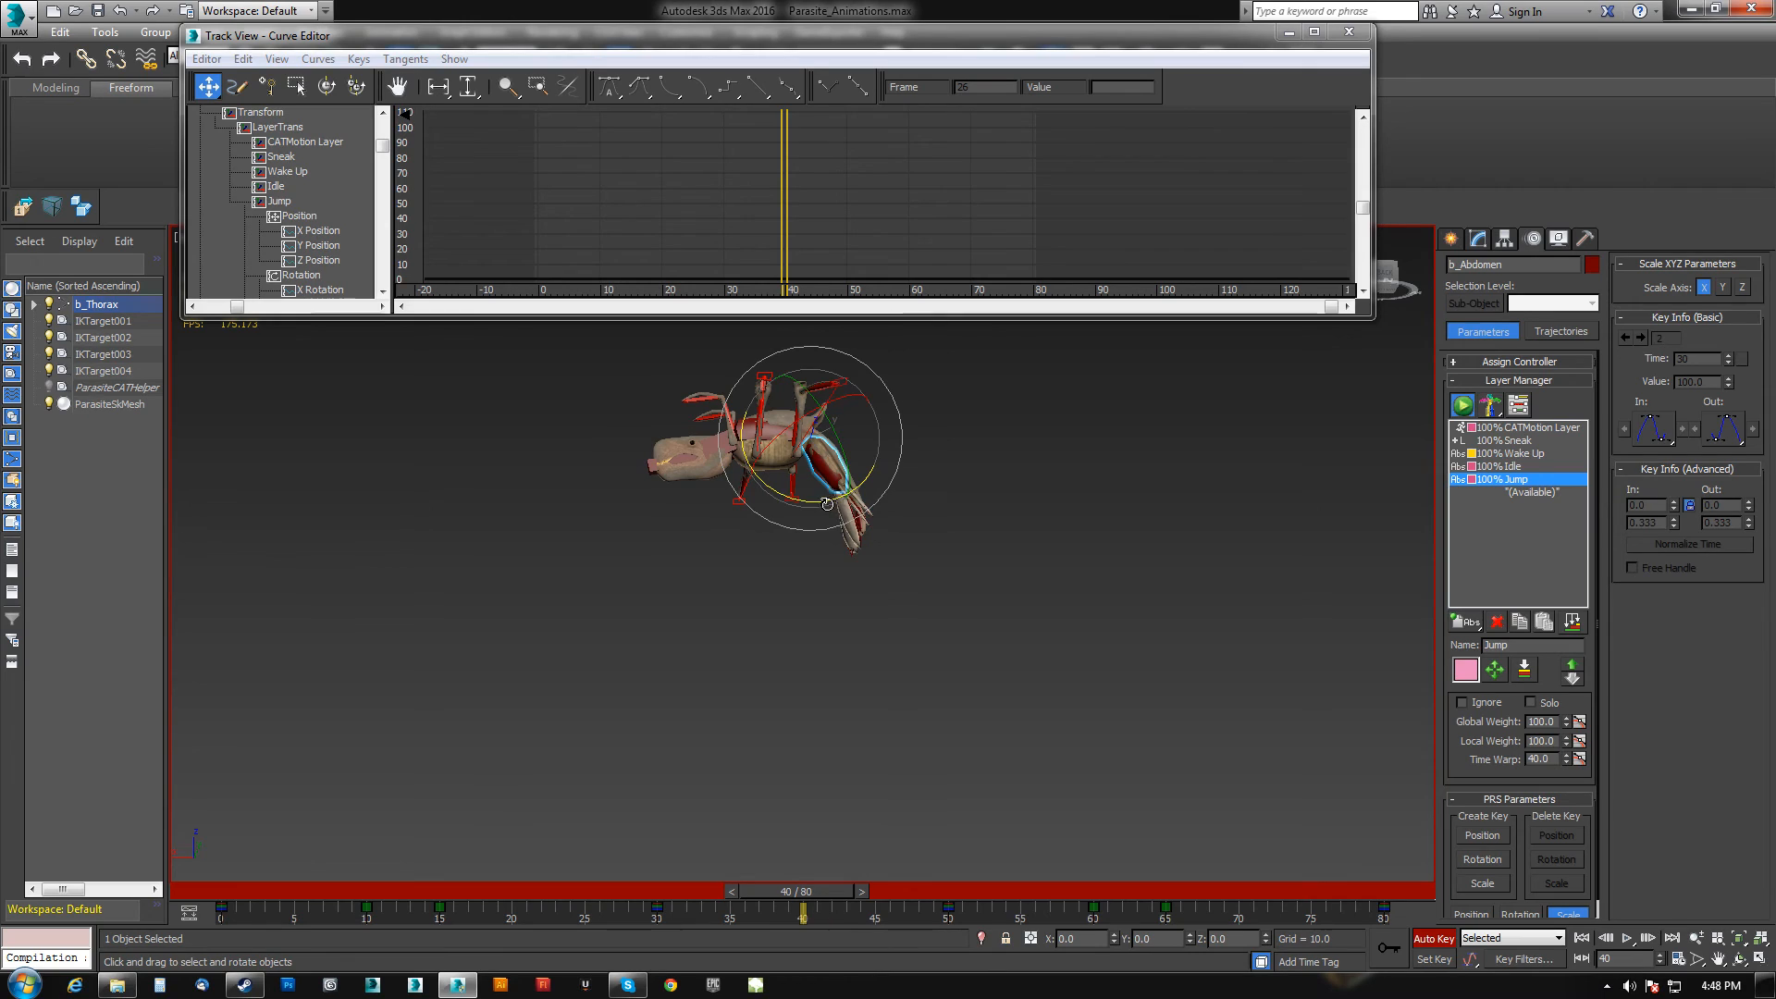
pyautogui.moveTo(826, 504); pyautogui.dragTo(807, 512)
pyautogui.click(714, 451)
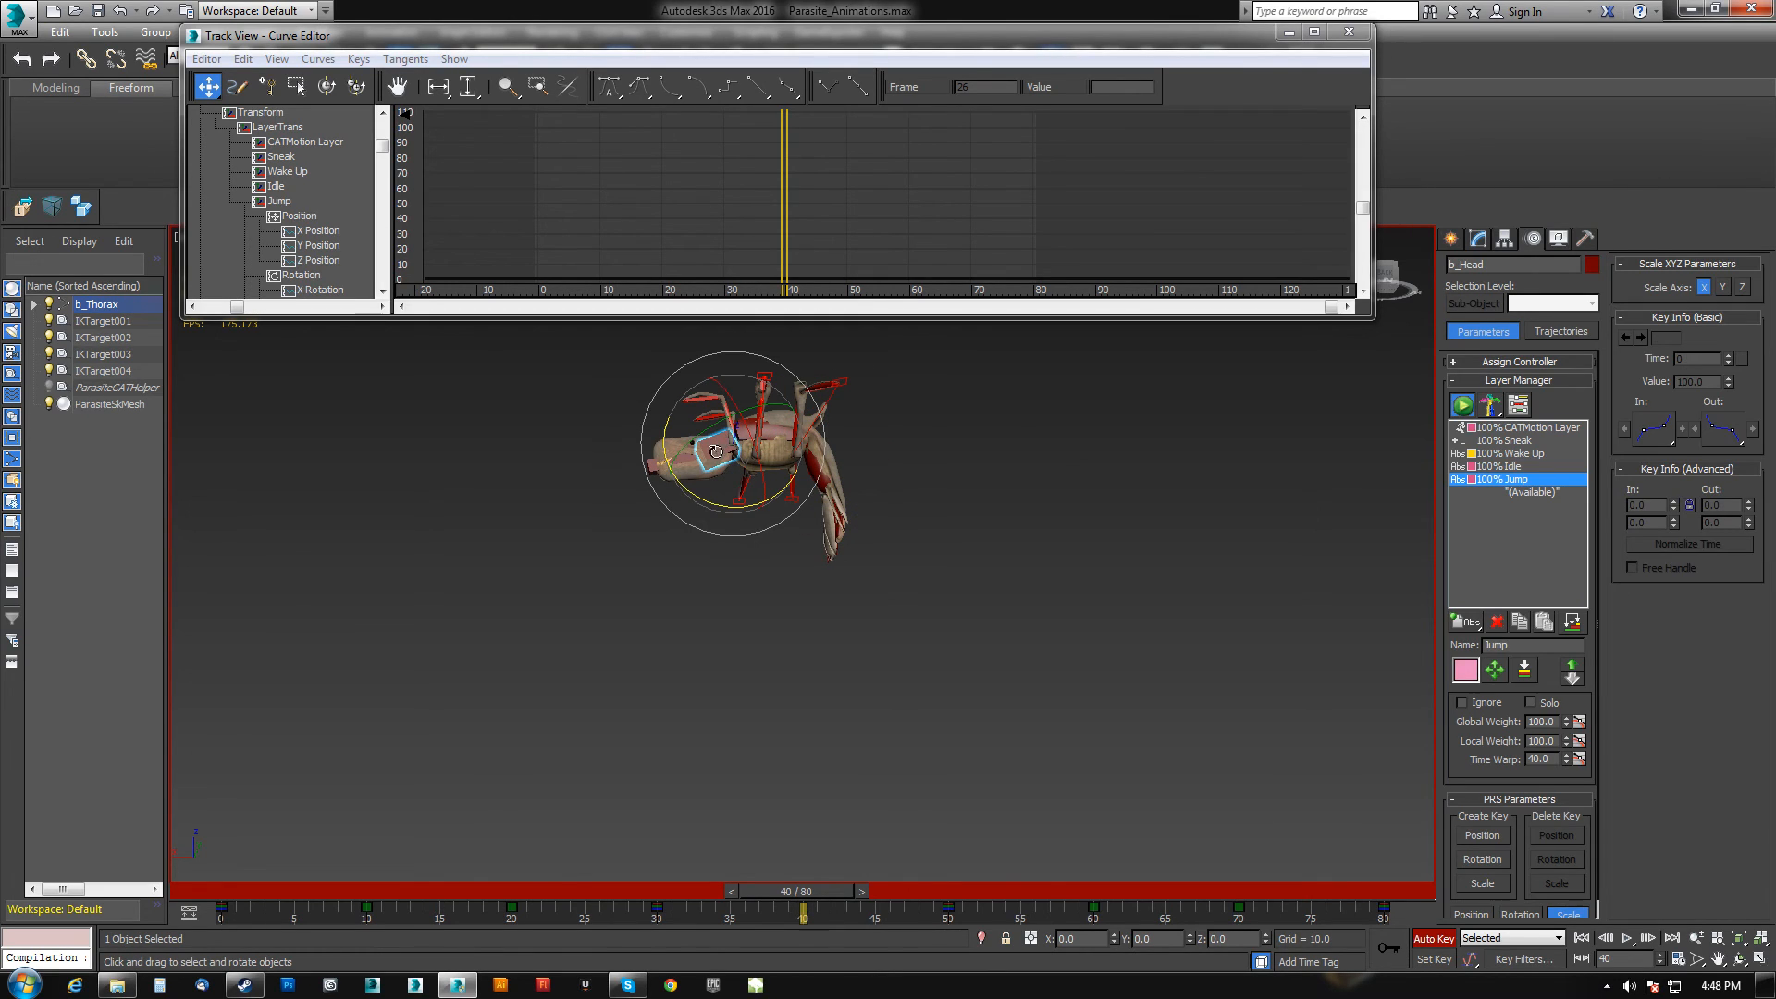
pyautogui.moveTo(696, 495); pyautogui.dragTo(724, 512)
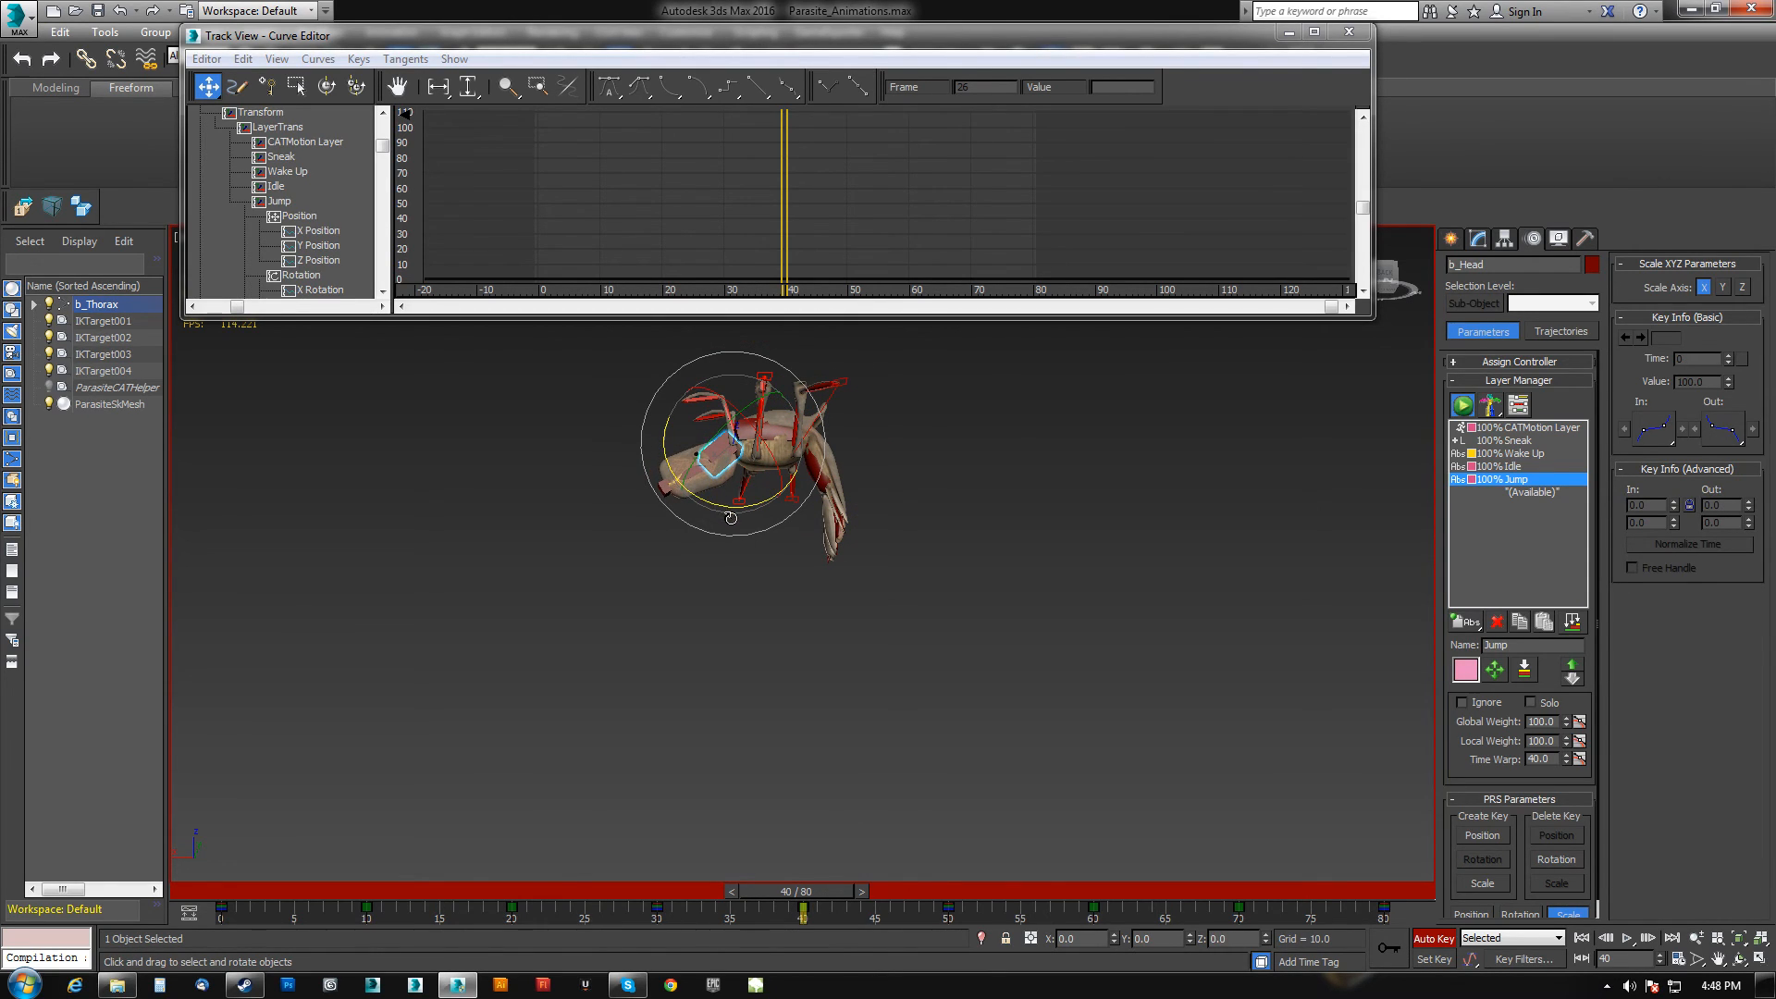
# Tweak the head's rotation once more at frame 40.
pyautogui.keyDown('alt'); pyautogui.moveTo(781, 578); pyautogui.dragTo(876, 586, button='middle'); pyautogui.keyUp('alt')
# At frame 10, select both front leg controllers and rotate them downward toward the ground.
pyautogui.moveTo(799, 875); pyautogui.dragTo(1330, 823)
pyautogui.keyDown('alt'); pyautogui.moveTo(731, 588); pyautogui.dragTo(895, 620, button='middle'); pyautogui.keyUp('alt')
pyautogui.moveTo(846, 714); pyautogui.dragTo(841, 616, button='middle')
pyautogui.scroll(3, 837, 618)
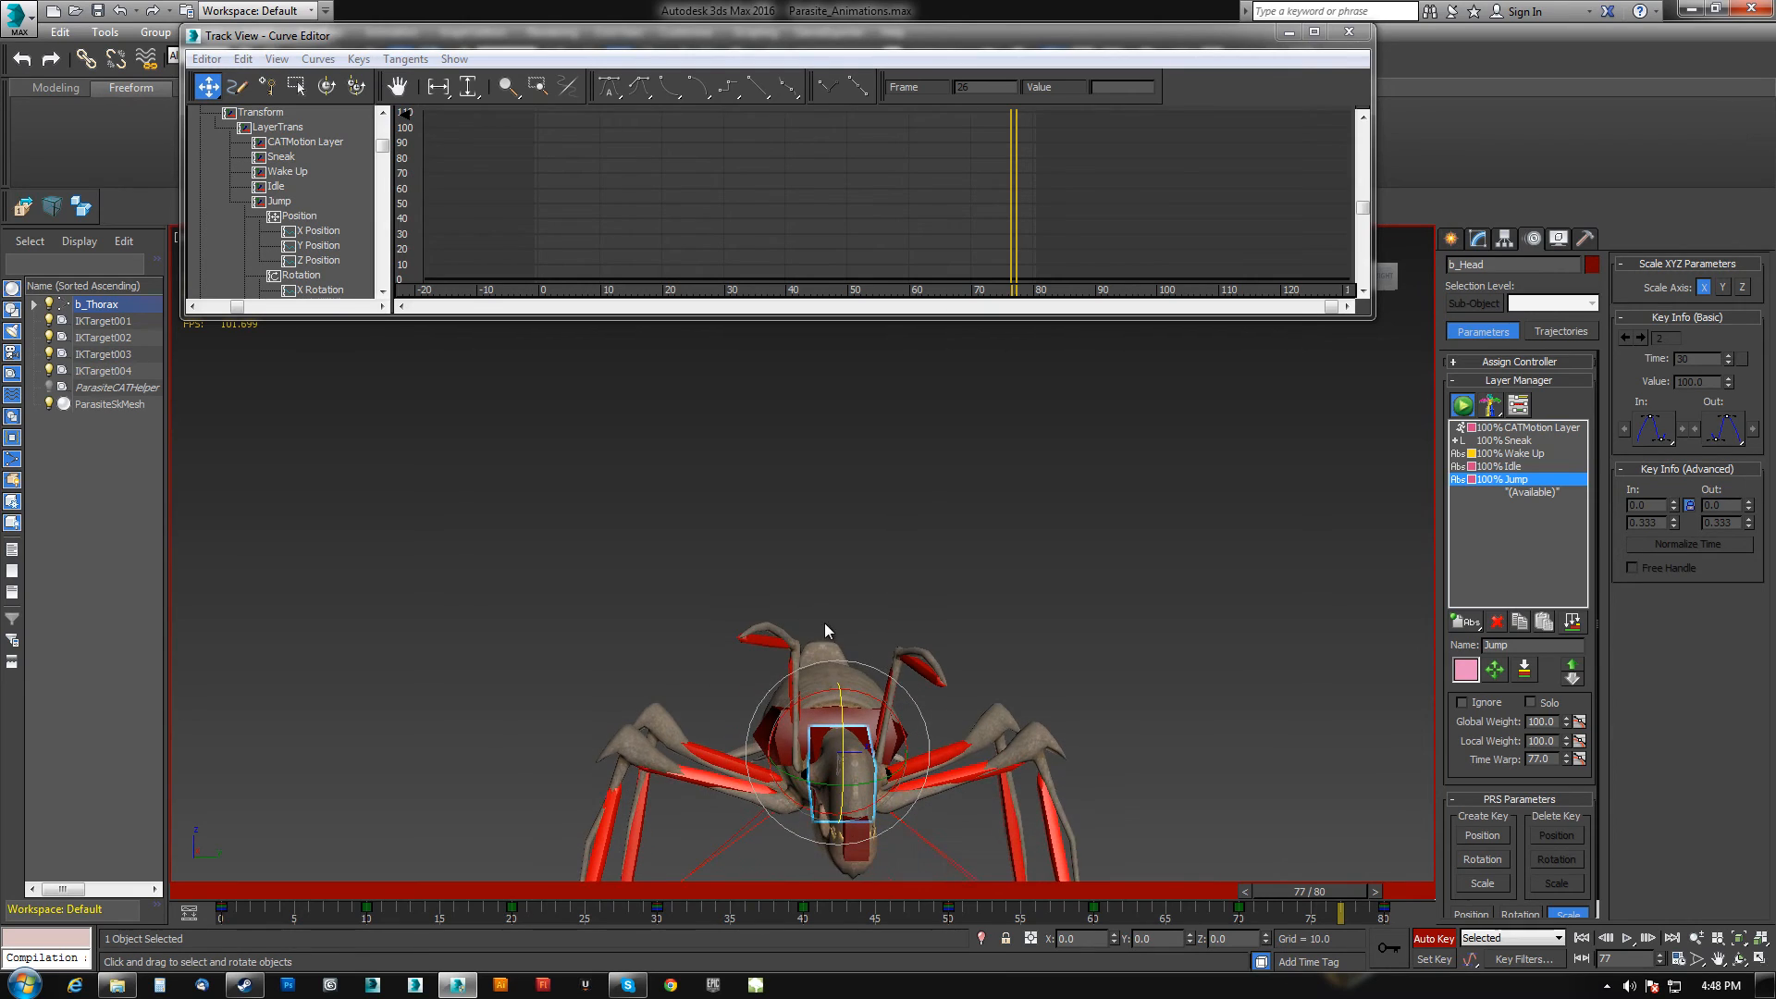
pyautogui.click(771, 638)
pyautogui.keyDown('ctrl'); pyautogui.click(924, 678); pyautogui.keyUp('ctrl')
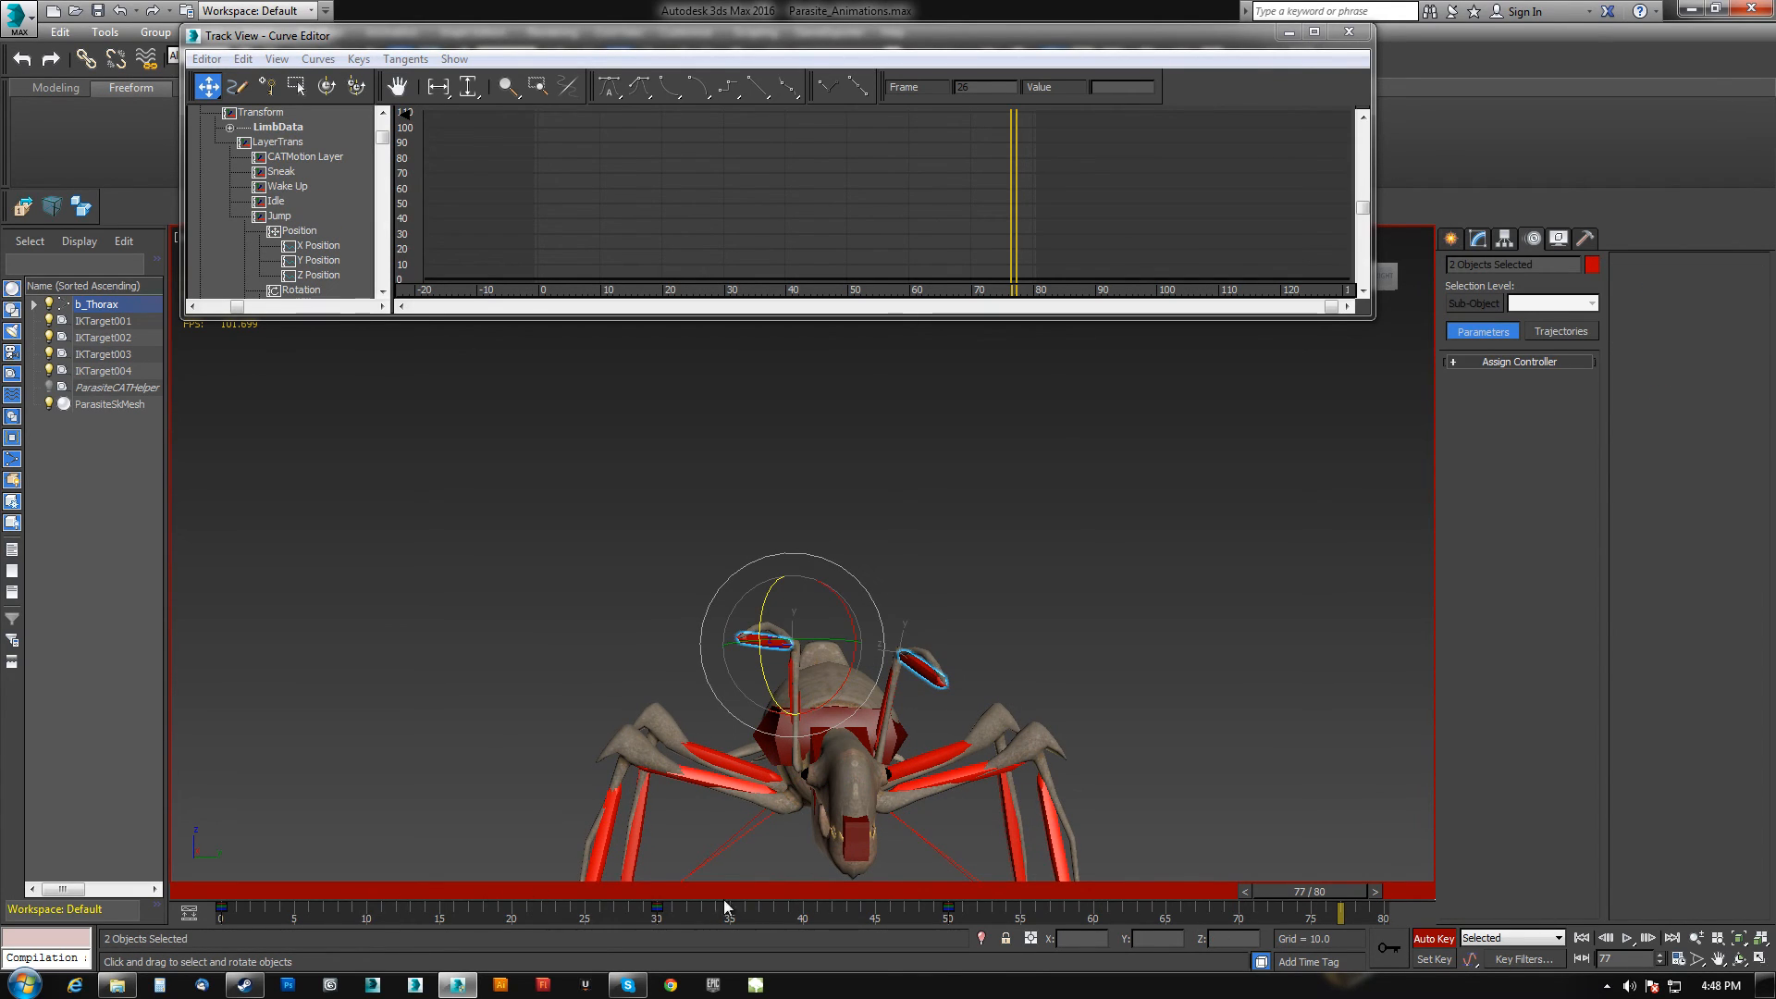
pyautogui.moveTo(550, 918); pyautogui.dragTo(1131, 917)
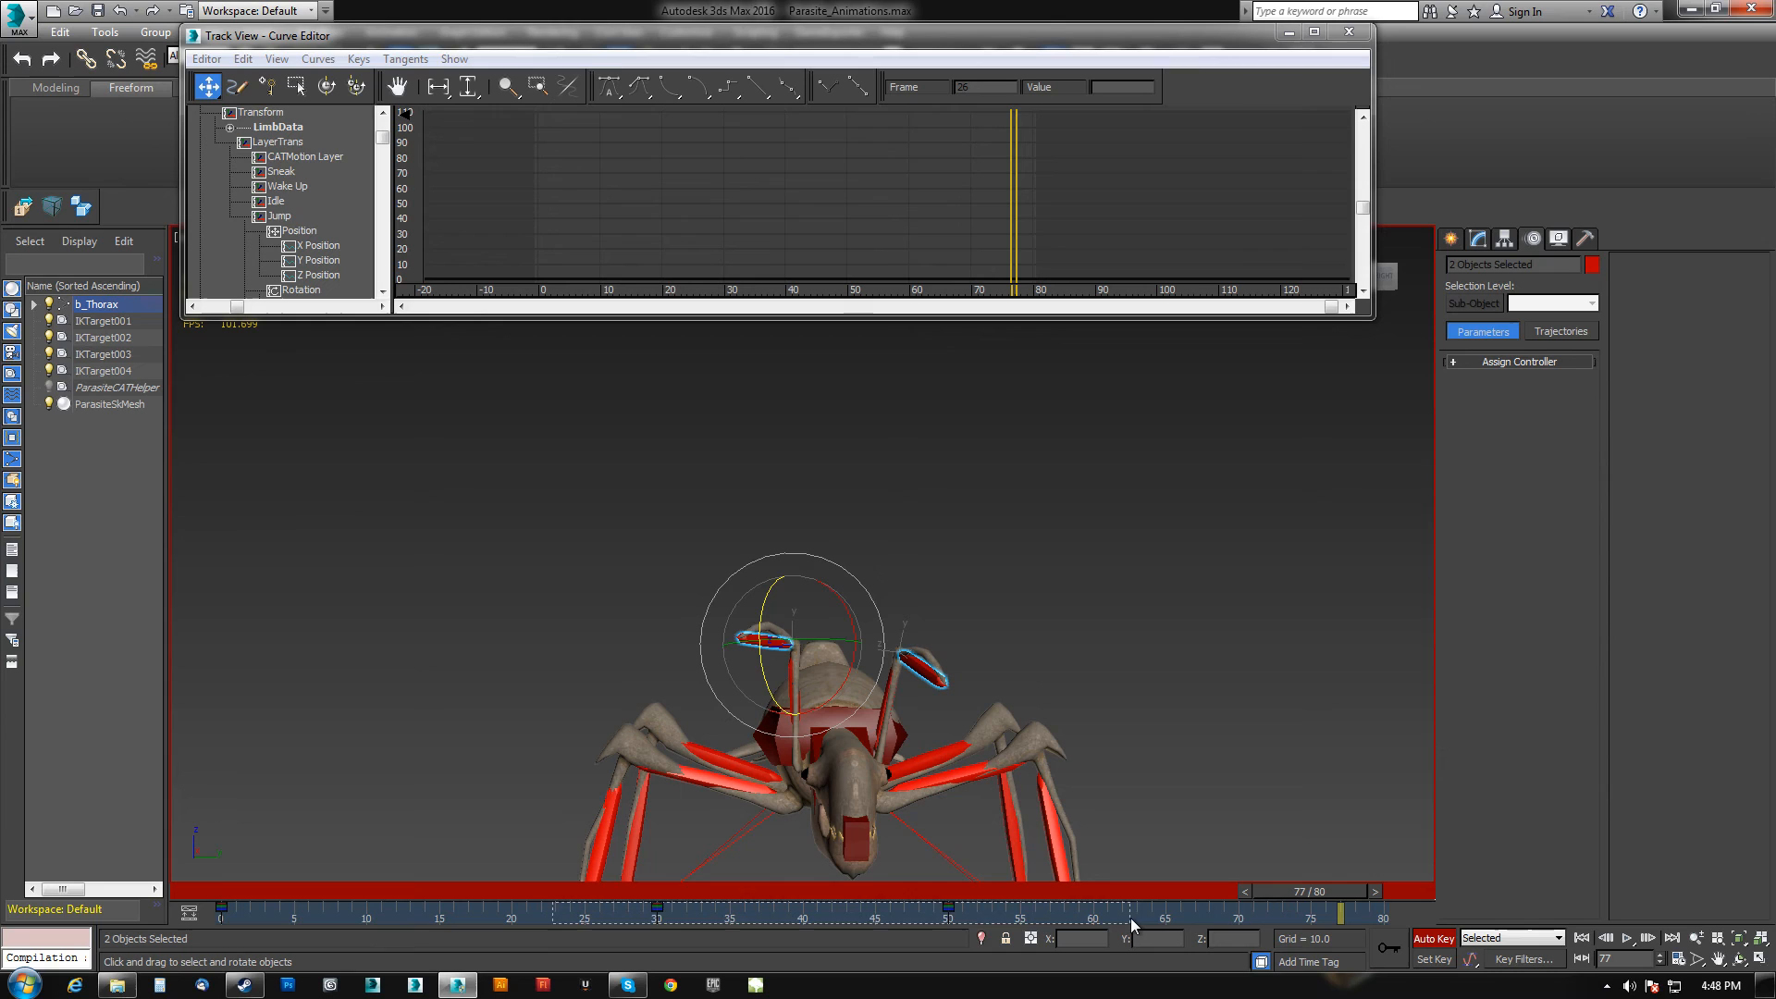
pyautogui.moveTo(1278, 891); pyautogui.dragTo(396, 886)
pyautogui.press('e')
pyautogui.moveTo(755, 626); pyautogui.dragTo(787, 735)
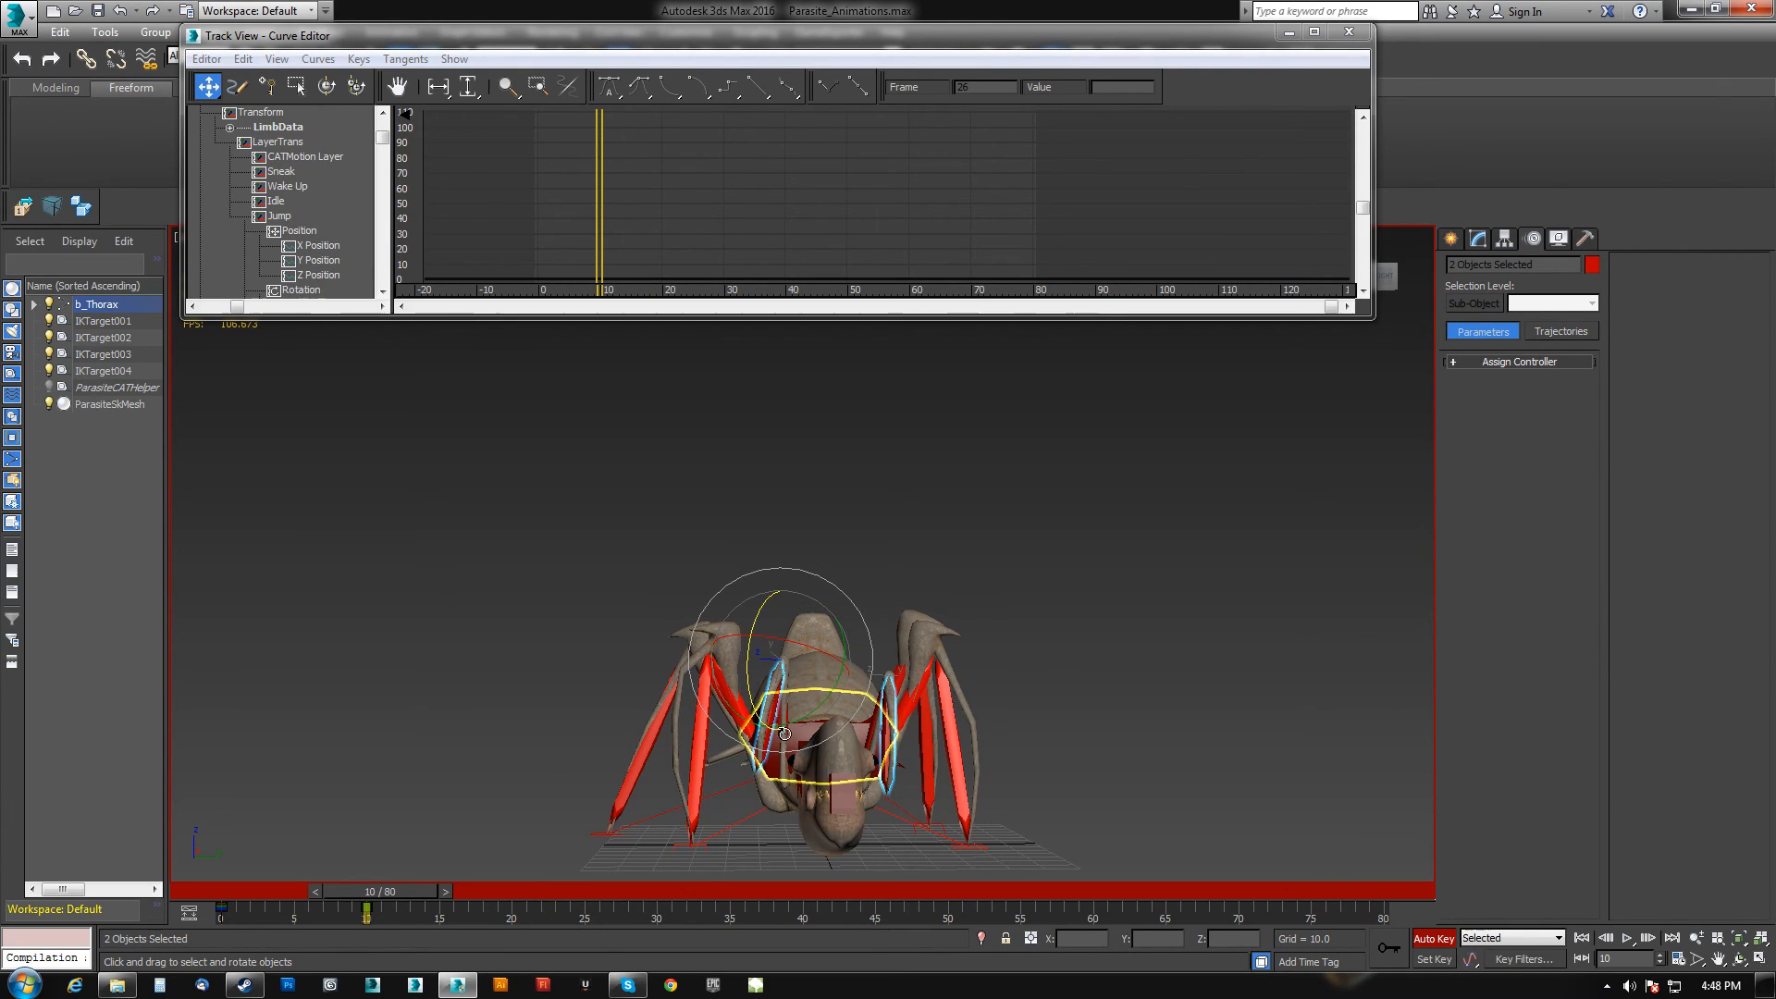
# At frame 15, select the right front leg's upper segment (b_RLeg1A) and rotate it to fold under the body.
pyautogui.click(873, 721)
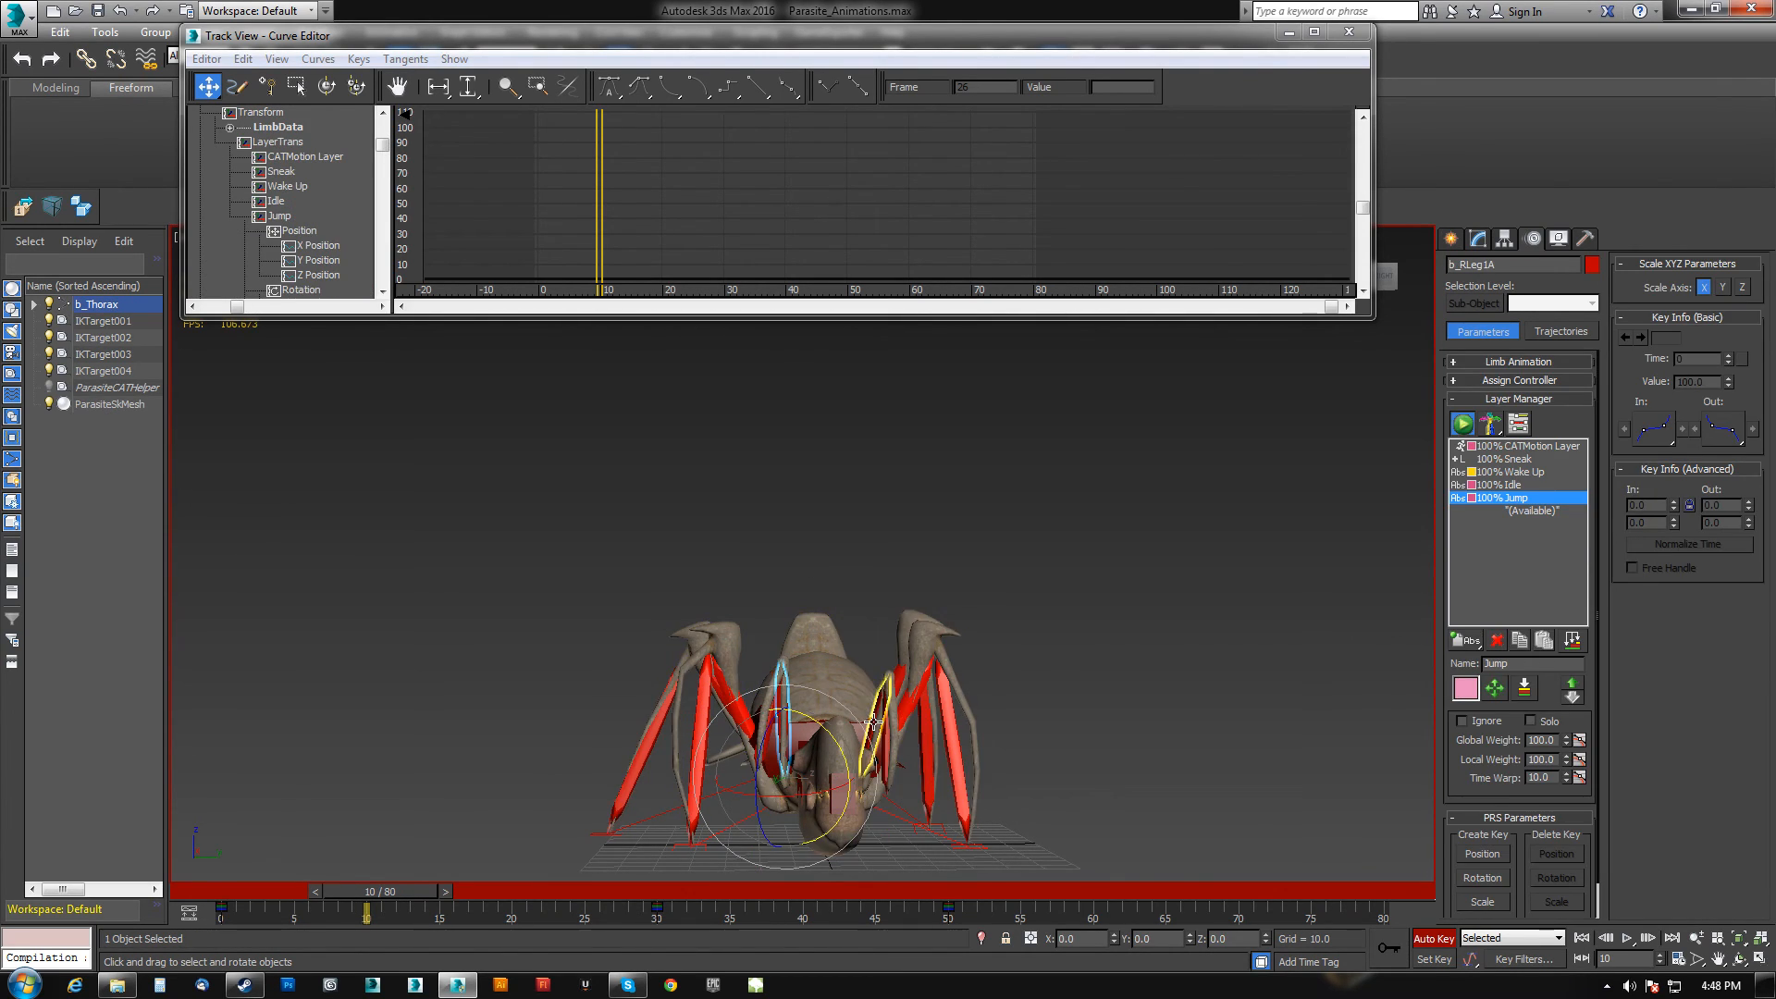
pyautogui.hotkey('ctrl', 'z')
pyautogui.moveTo(756, 738); pyautogui.dragTo(772, 798)
pyautogui.click(768, 777)
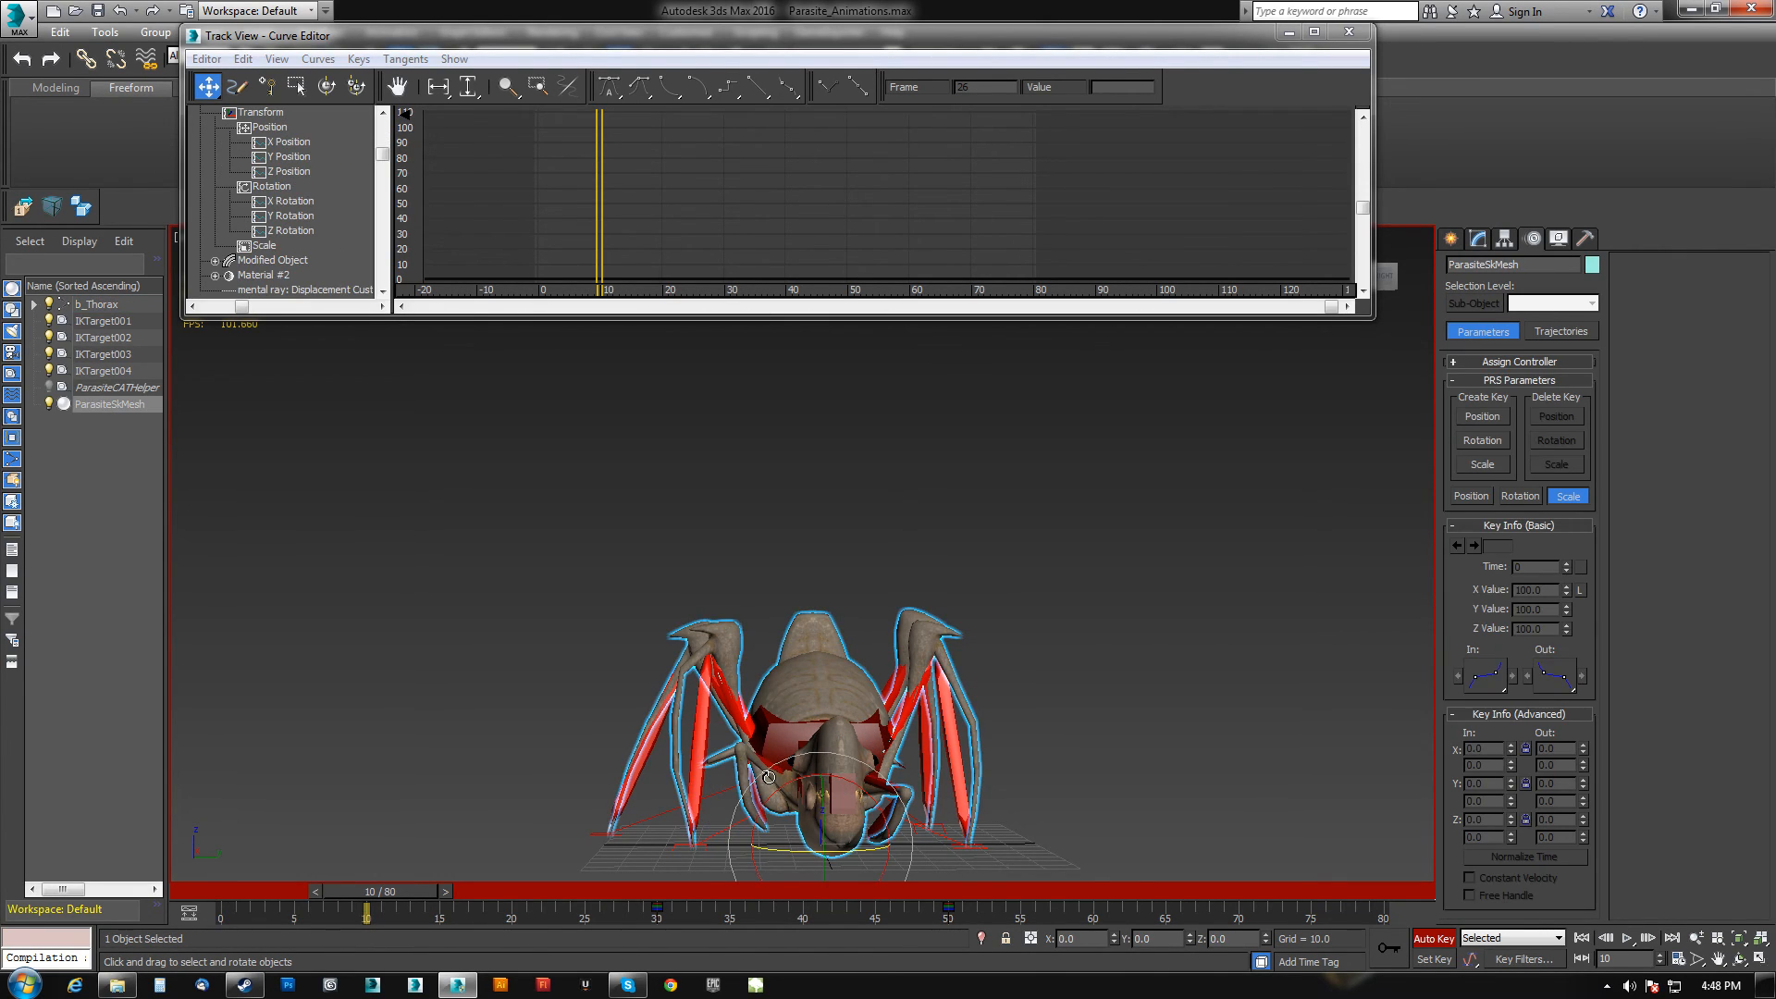
pyautogui.click(766, 760)
pyautogui.keyDown('alt'); pyautogui.moveTo(756, 776); pyautogui.dragTo(907, 753, button='middle'); pyautogui.keyUp('alt')
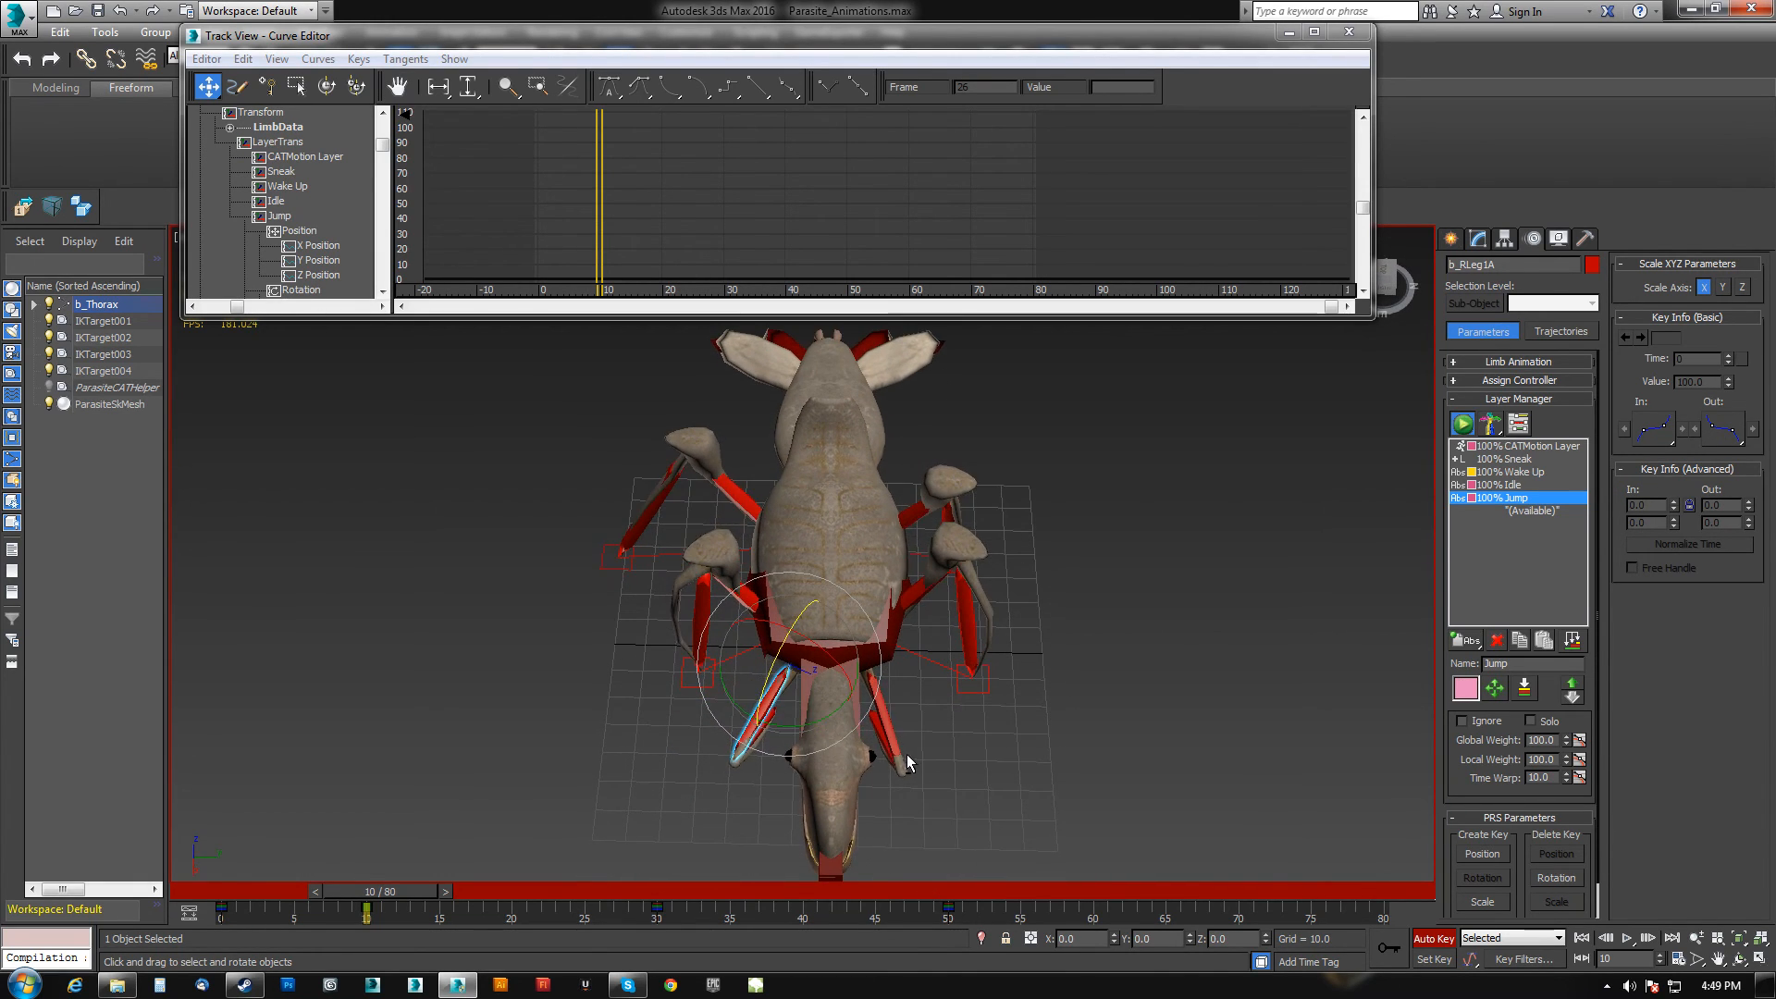
pyautogui.keyDown('alt'); pyautogui.moveTo(896, 803); pyautogui.dragTo(849, 710, button='middle'); pyautogui.keyUp('alt')
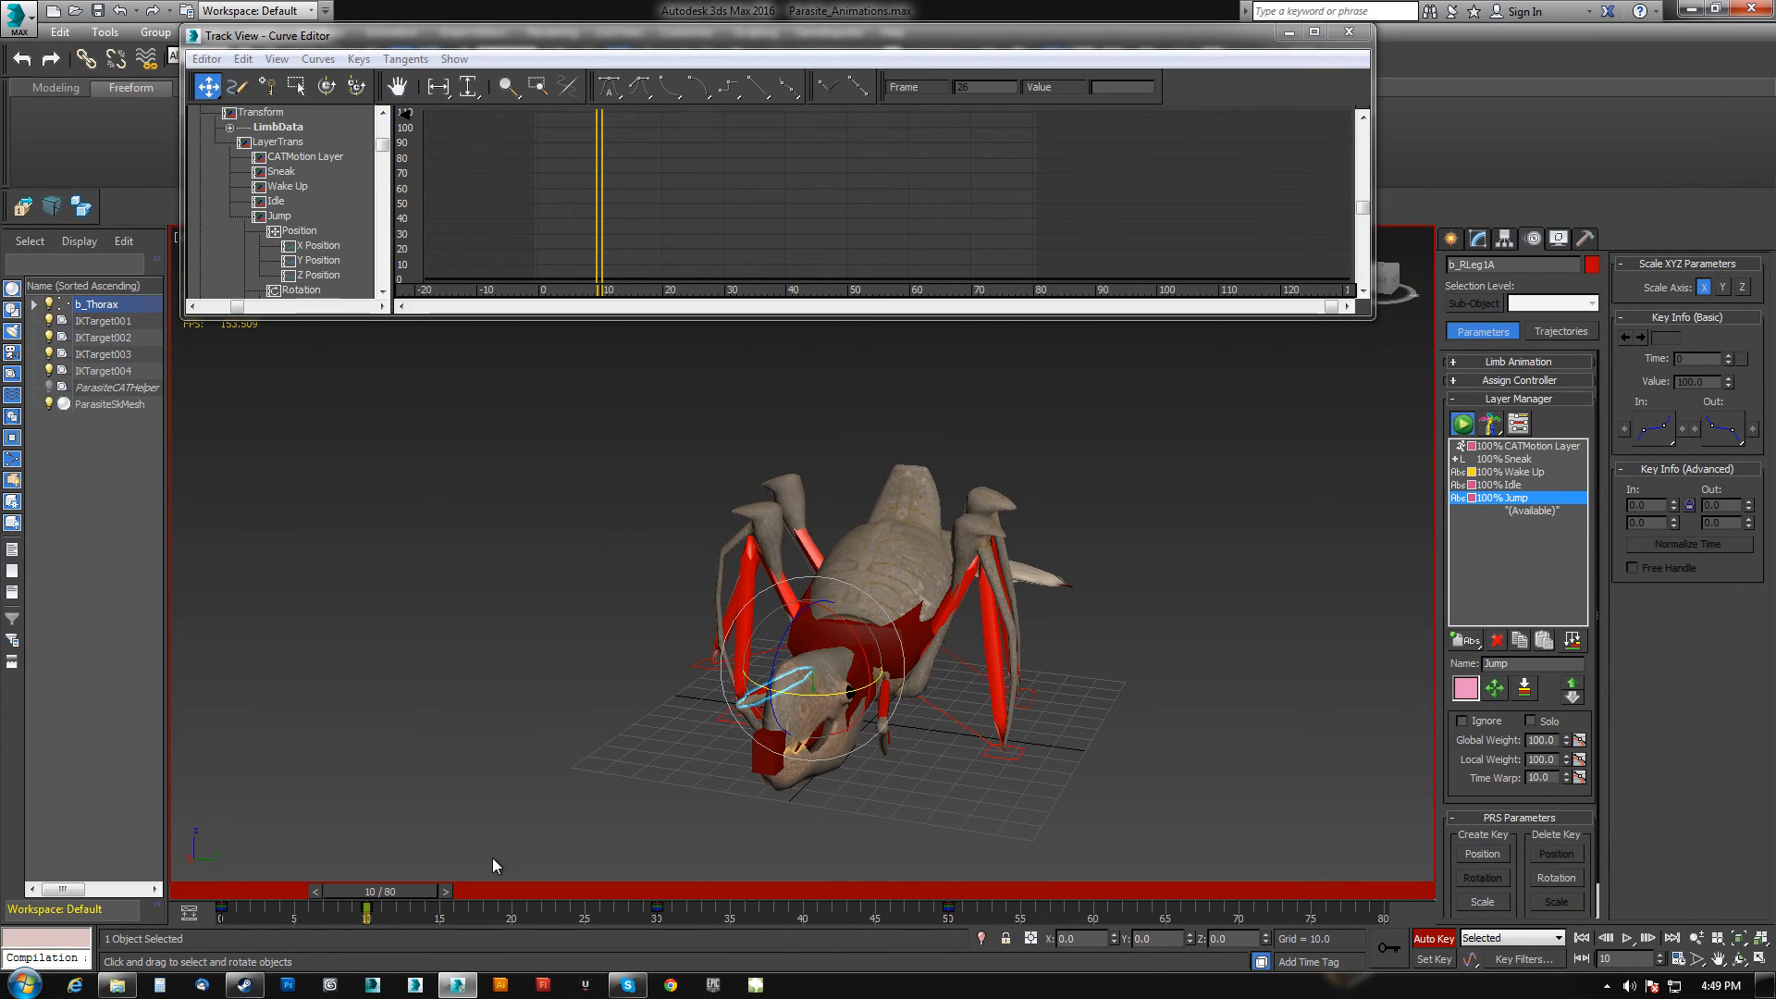
pyautogui.moveTo(408, 887); pyautogui.dragTo(488, 892)
pyautogui.keyDown('alt'); pyautogui.moveTo(783, 621); pyautogui.dragTo(824, 666, button='middle'); pyautogui.keyUp('alt')
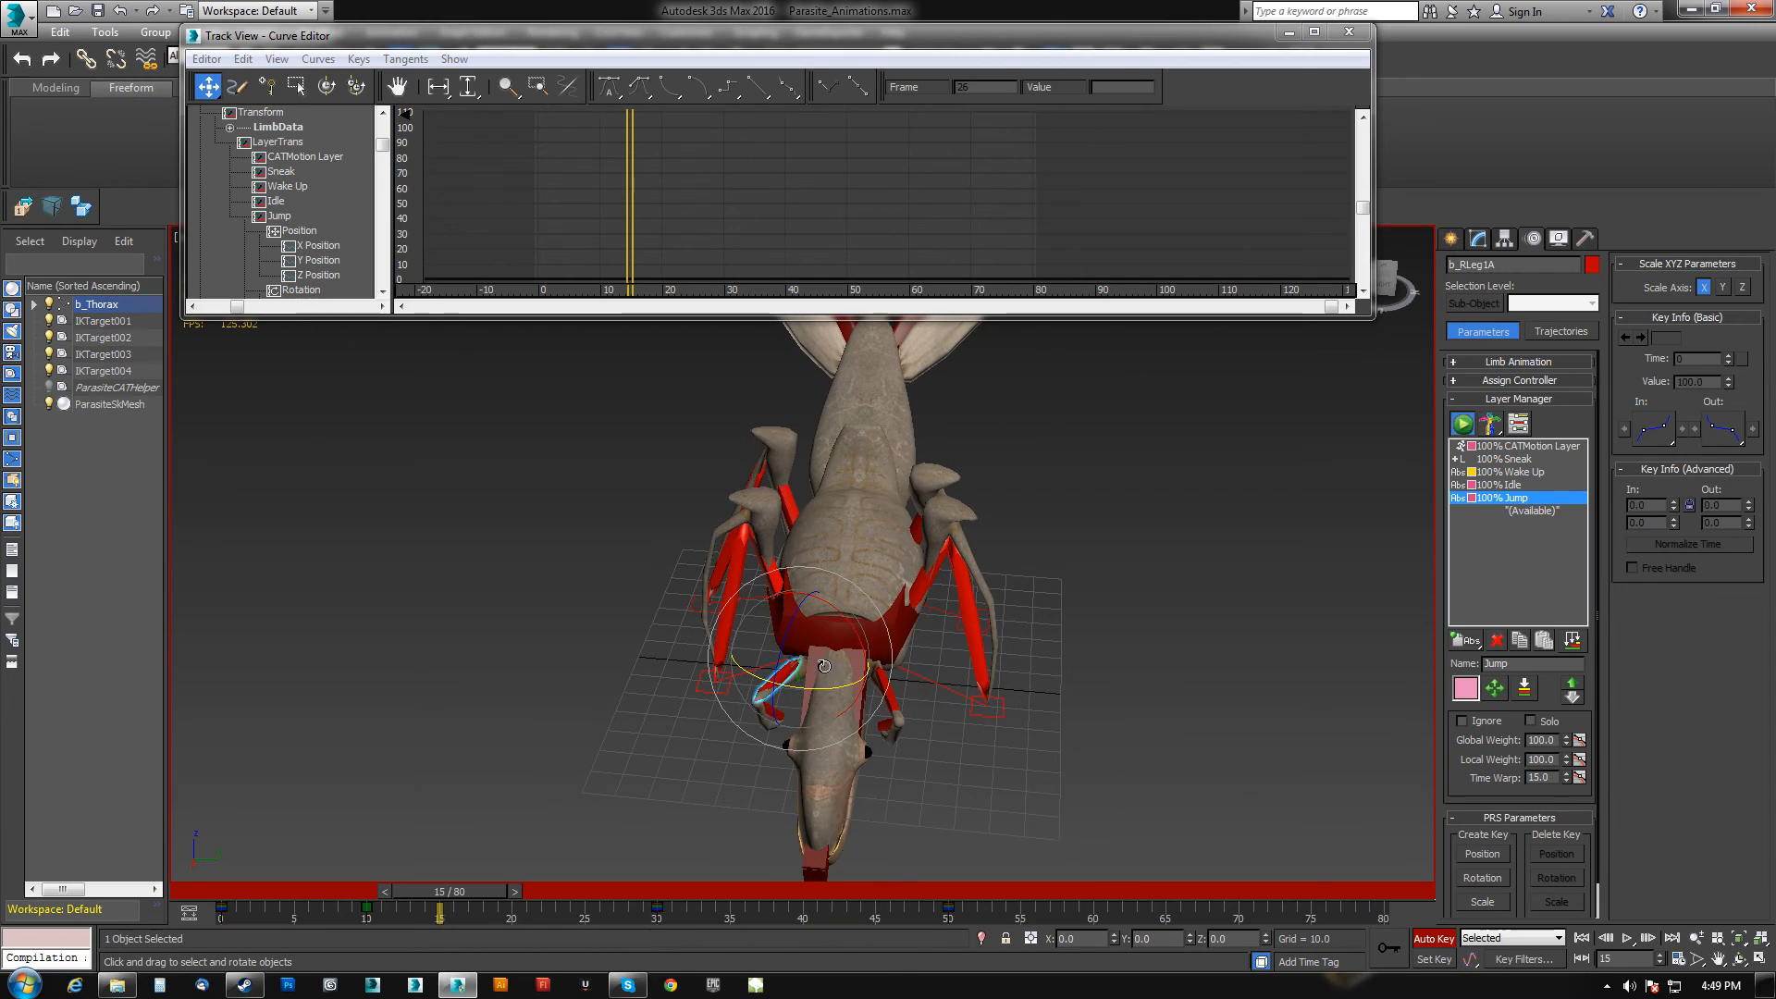
pyautogui.moveTo(785, 643); pyautogui.dragTo(821, 606)
# Rotate the left front leg's segments and readjust the right front leg at frame 15.
pyautogui.click(880, 676)
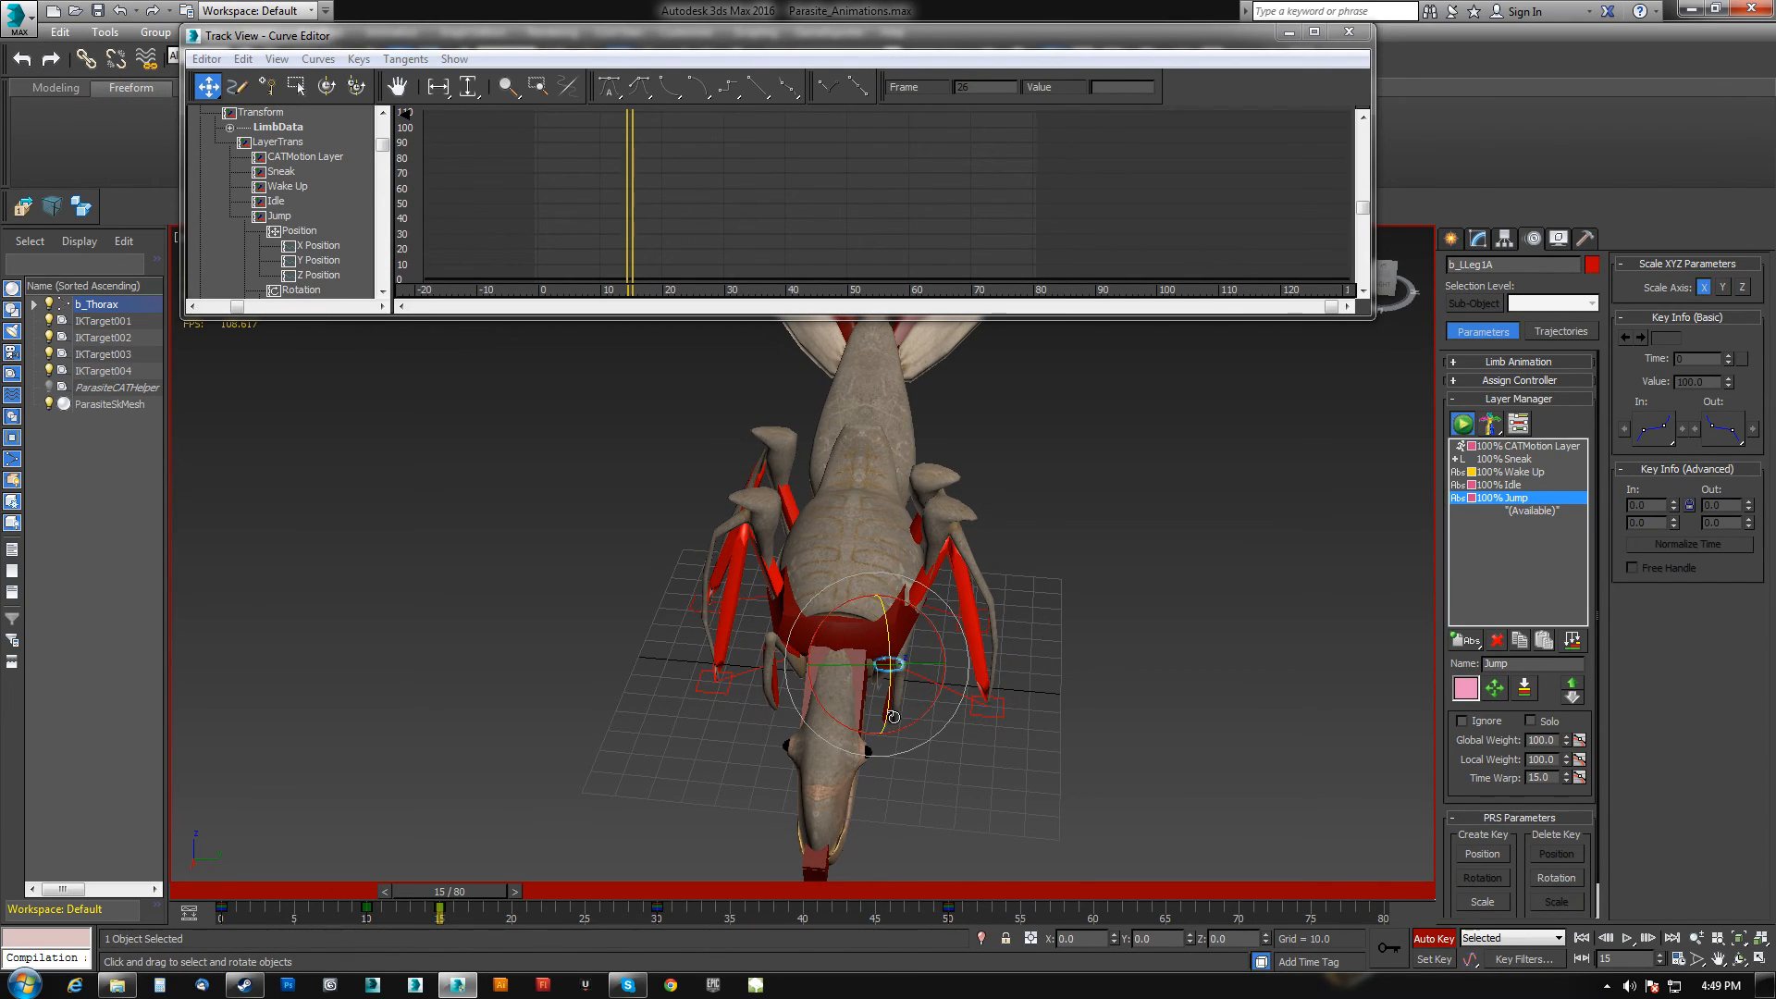
pyautogui.click(910, 683)
pyautogui.moveTo(910, 683); pyautogui.dragTo(971, 479)
pyautogui.keyDown('alt'); pyautogui.moveTo(920, 554); pyautogui.dragTo(907, 659, button='middle'); pyautogui.keyUp('alt')
pyautogui.click(781, 683)
pyautogui.moveTo(764, 623); pyautogui.dragTo(730, 471)
pyautogui.keyDown('alt'); pyautogui.moveTo(906, 623); pyautogui.dragTo(889, 622, button='middle'); pyautogui.keyUp('alt')
# At frame 25, rotate the left and right front leg segments to spread them outward.
pyautogui.moveTo(472, 885); pyautogui.dragTo(610, 886)
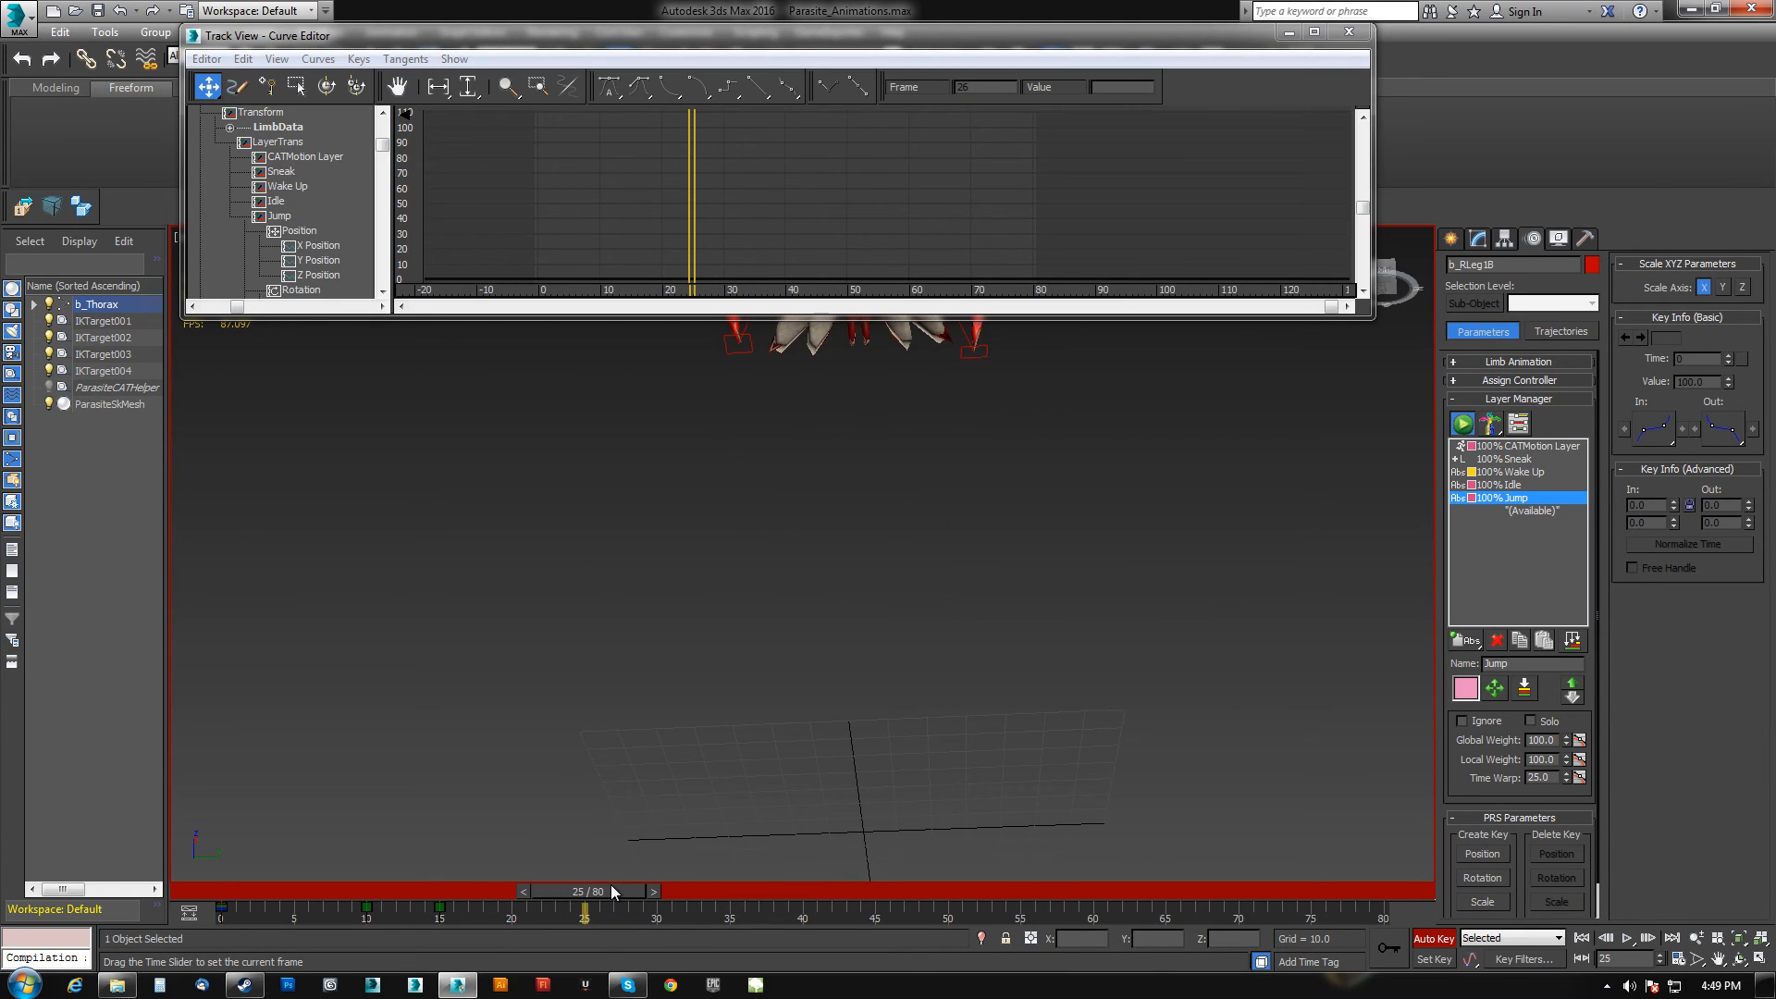
pyautogui.moveTo(895, 505); pyautogui.dragTo(861, 705, button='middle')
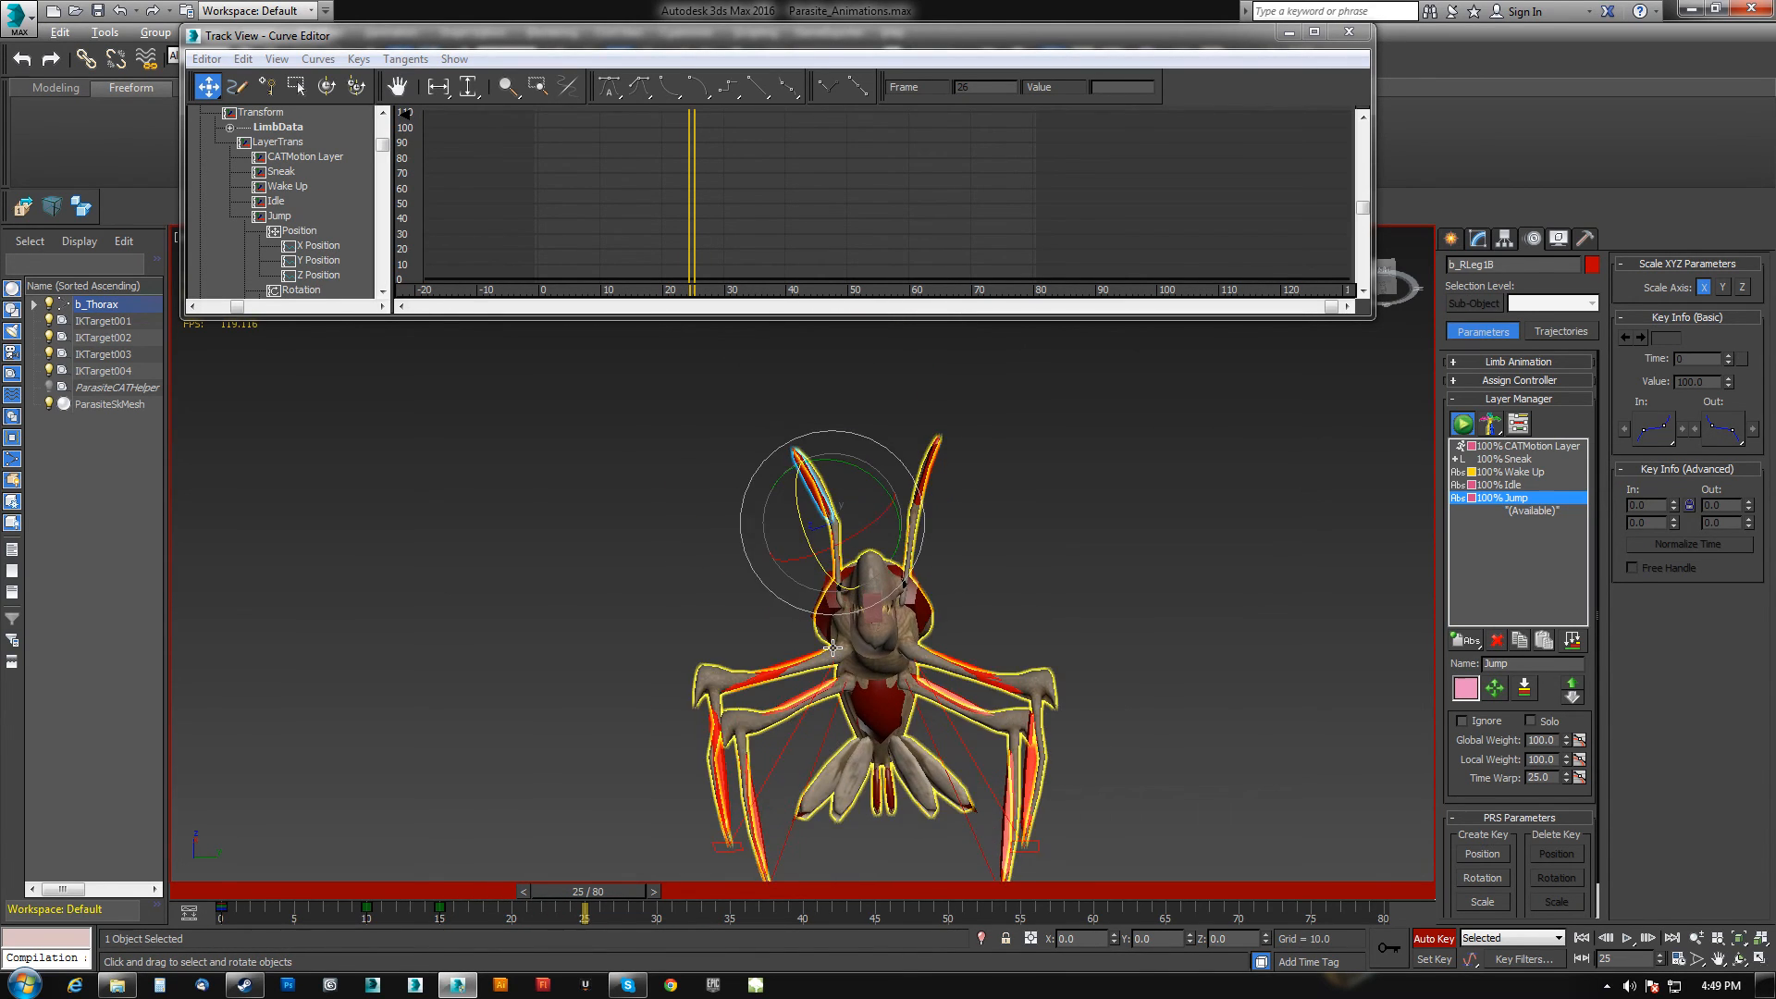
pyautogui.click(830, 558)
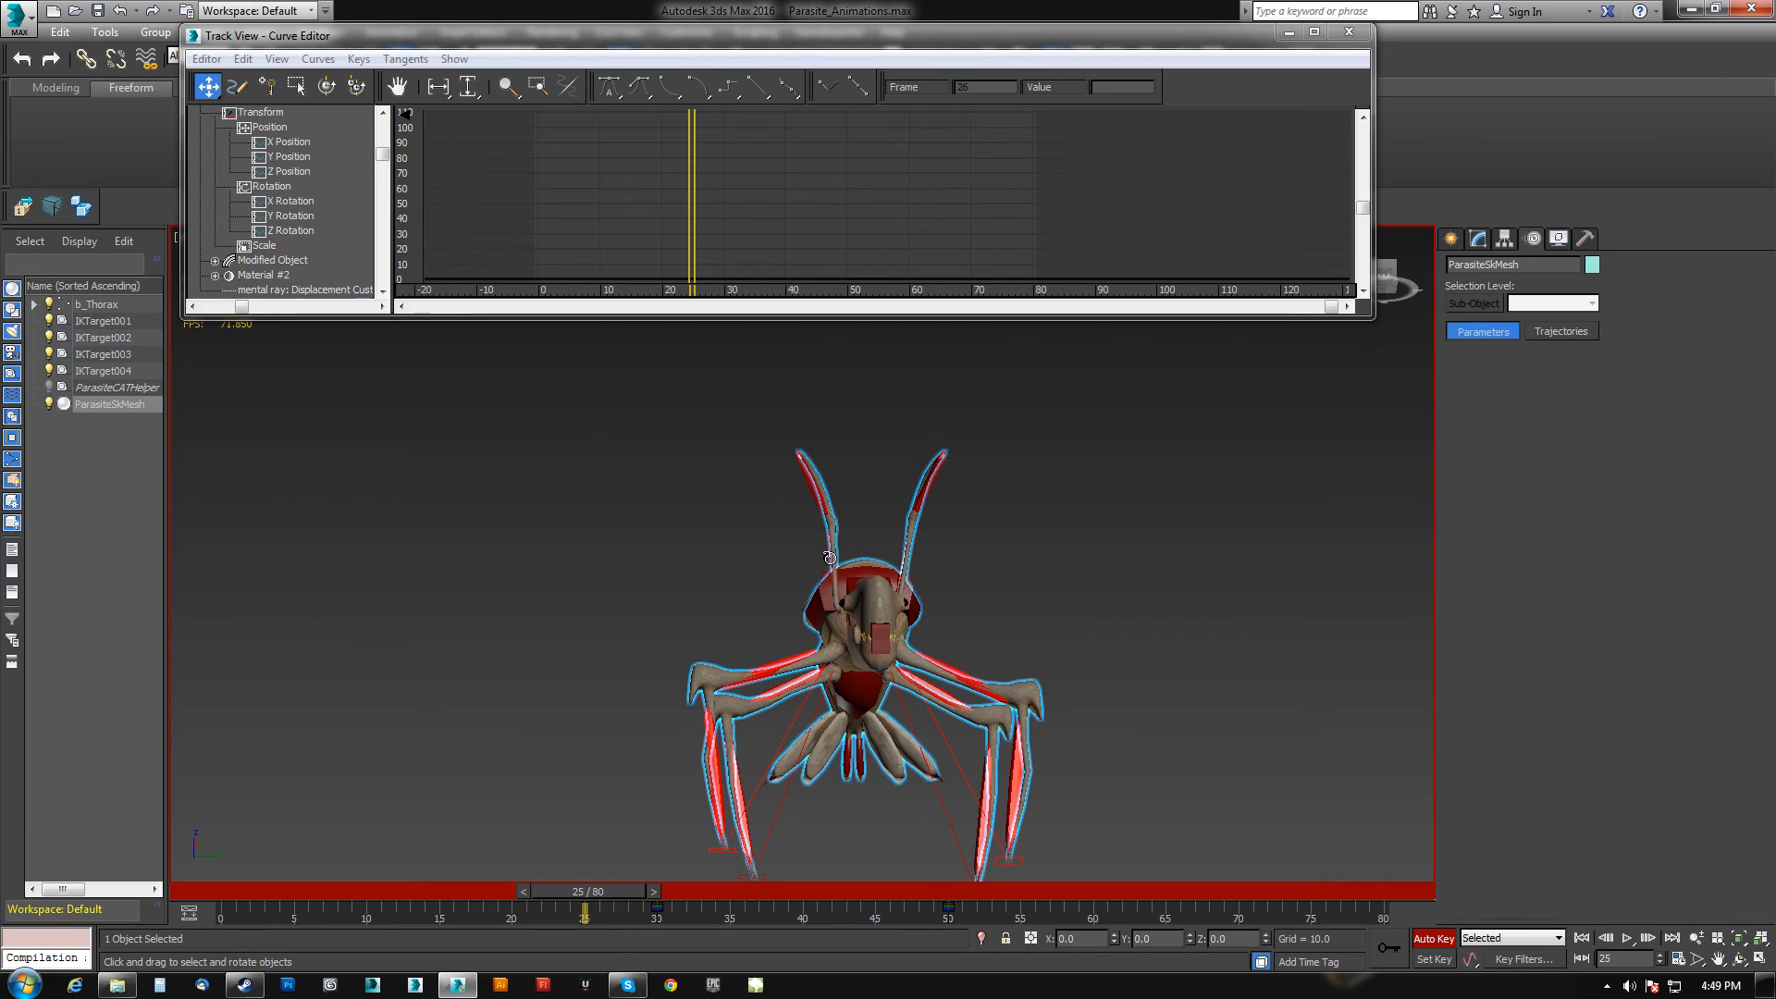
pyautogui.click(832, 559)
pyautogui.moveTo(899, 583); pyautogui.dragTo(856, 579)
pyautogui.click(901, 560)
pyautogui.click(903, 559)
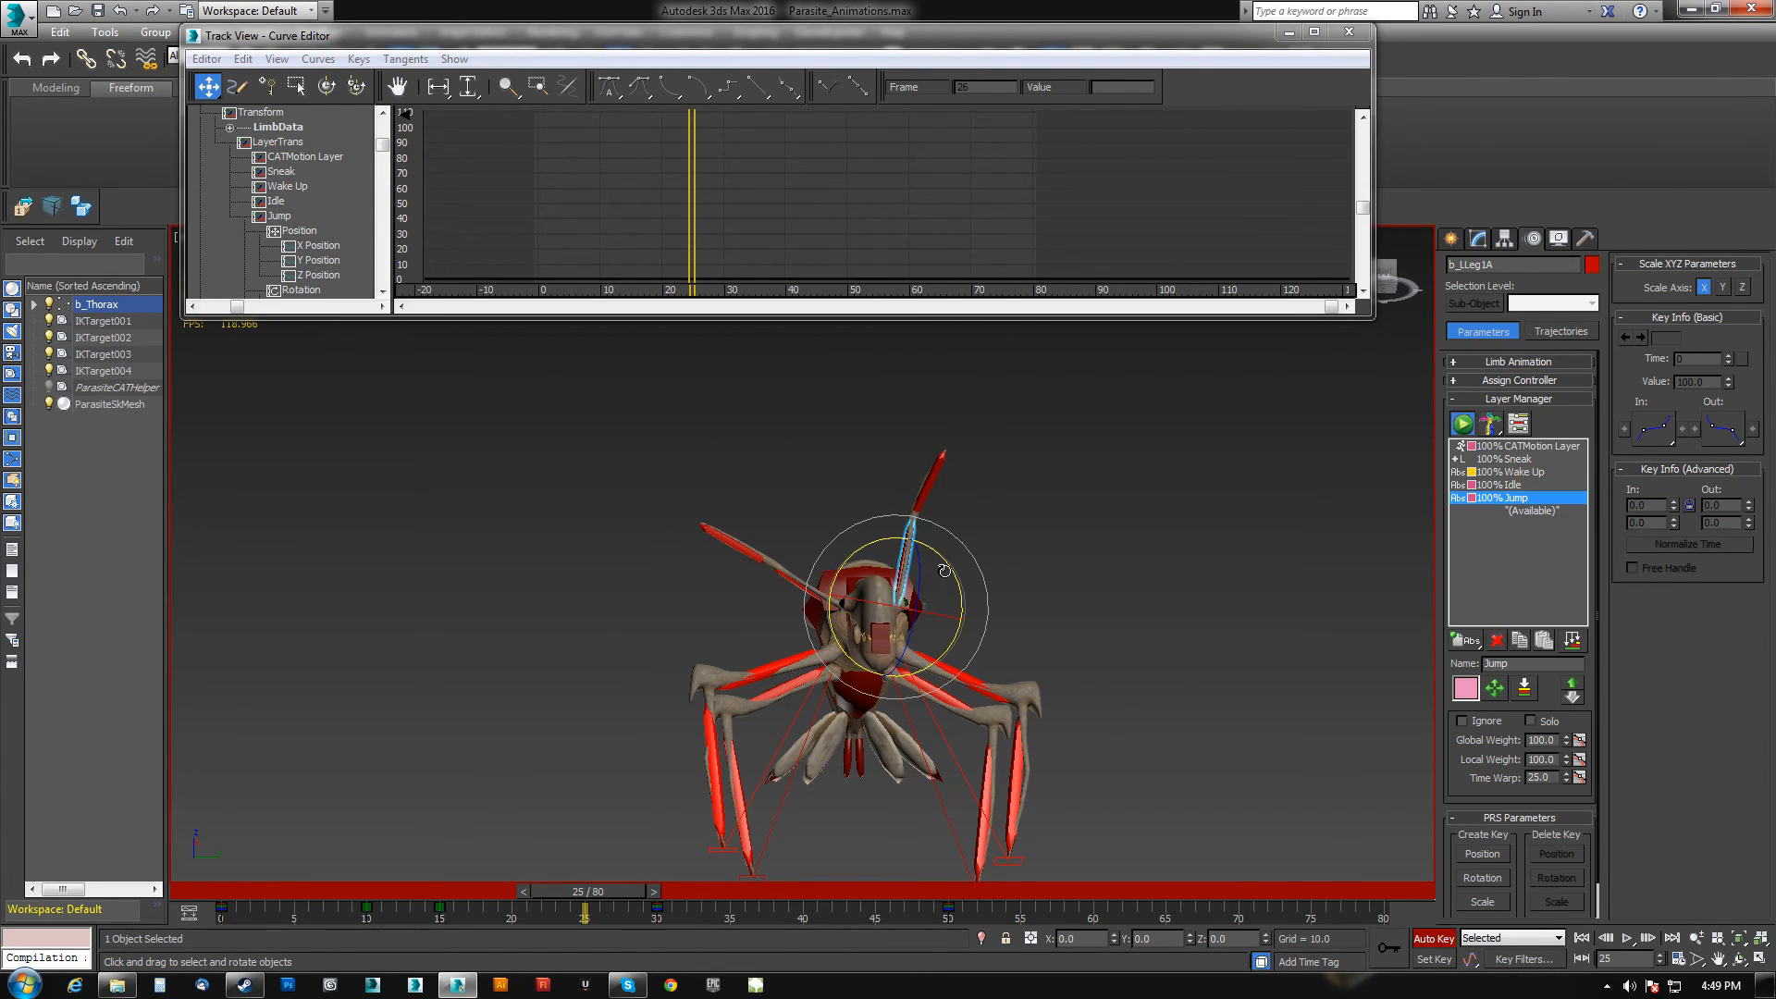
pyautogui.moveTo(944, 571)
pyautogui.mouseDown()
pyautogui.moveTo(990, 611)
pyautogui.moveTo(1012, 603)
pyautogui.moveTo(956, 599)
pyautogui.mouseUp()
pyautogui.click(1013, 555)
pyautogui.click(740, 553)
pyautogui.moveTo(770, 583); pyautogui.dragTo(816, 618)
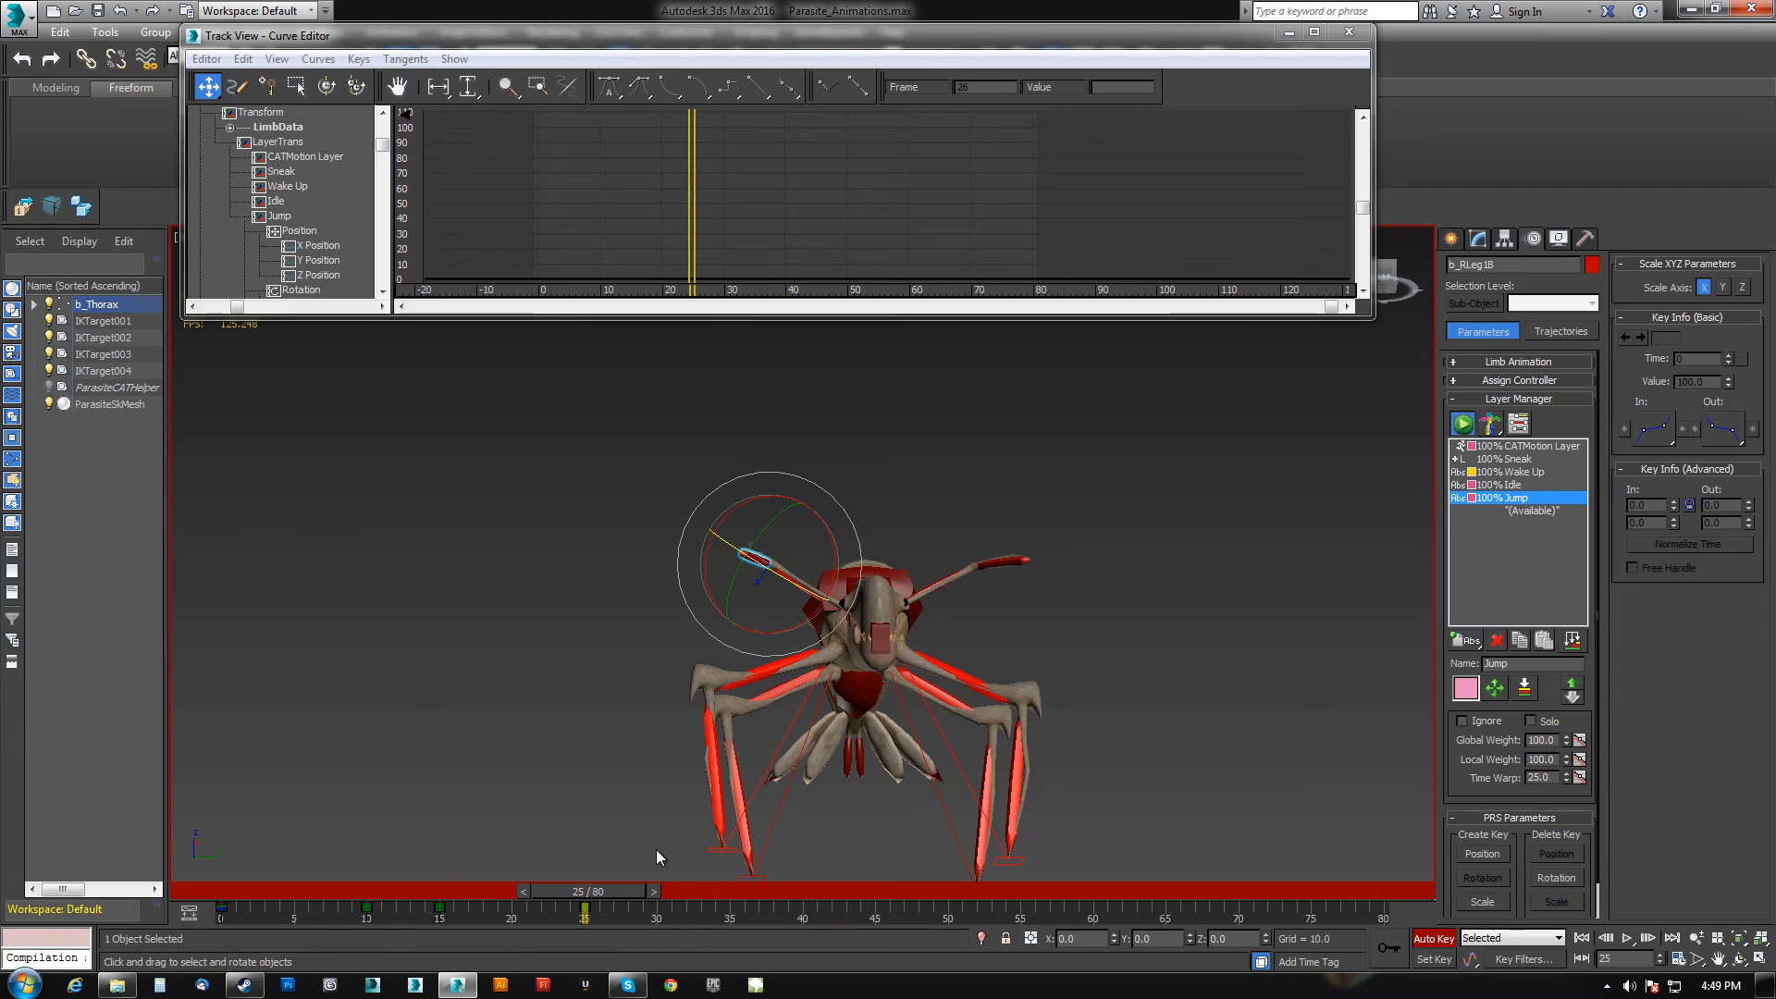
# At frame 40, select the upper and lower segments of both front legs.
pyautogui.moveTo(608, 894); pyautogui.dragTo(822, 908)
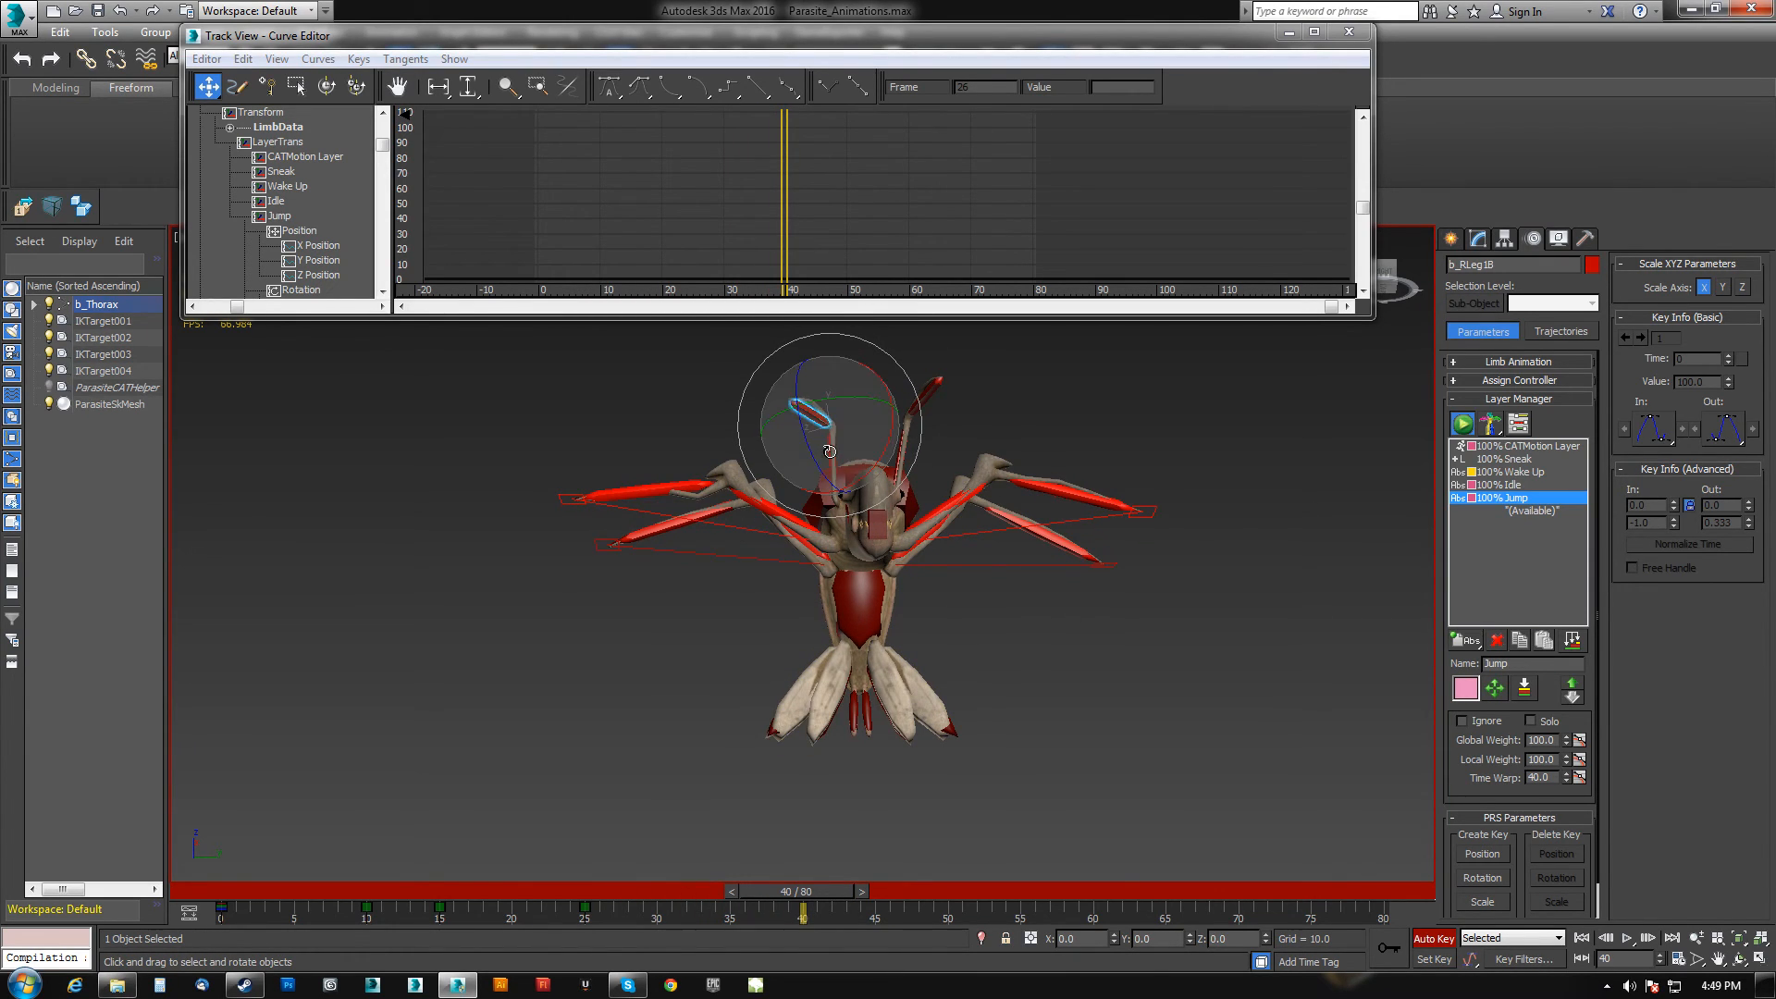
pyautogui.click(895, 453)
pyautogui.click(903, 442)
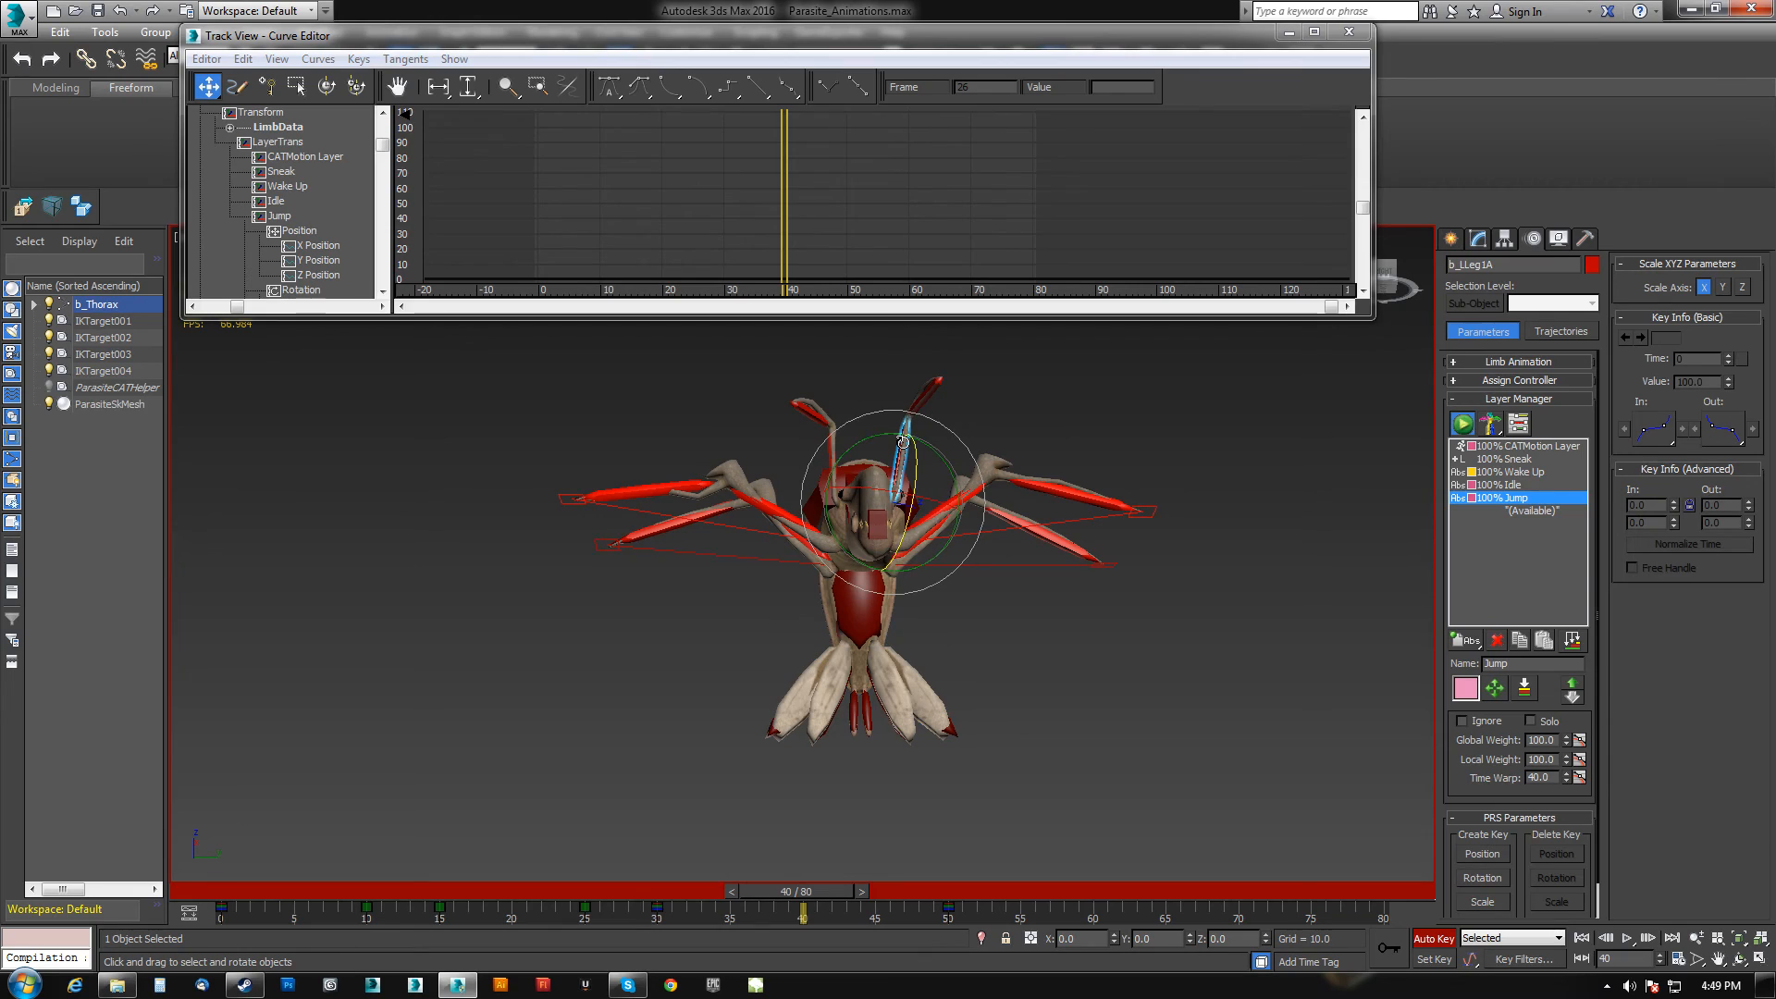
pyautogui.keyDown('ctrl'); pyautogui.click(825, 454); pyautogui.keyUp('ctrl')
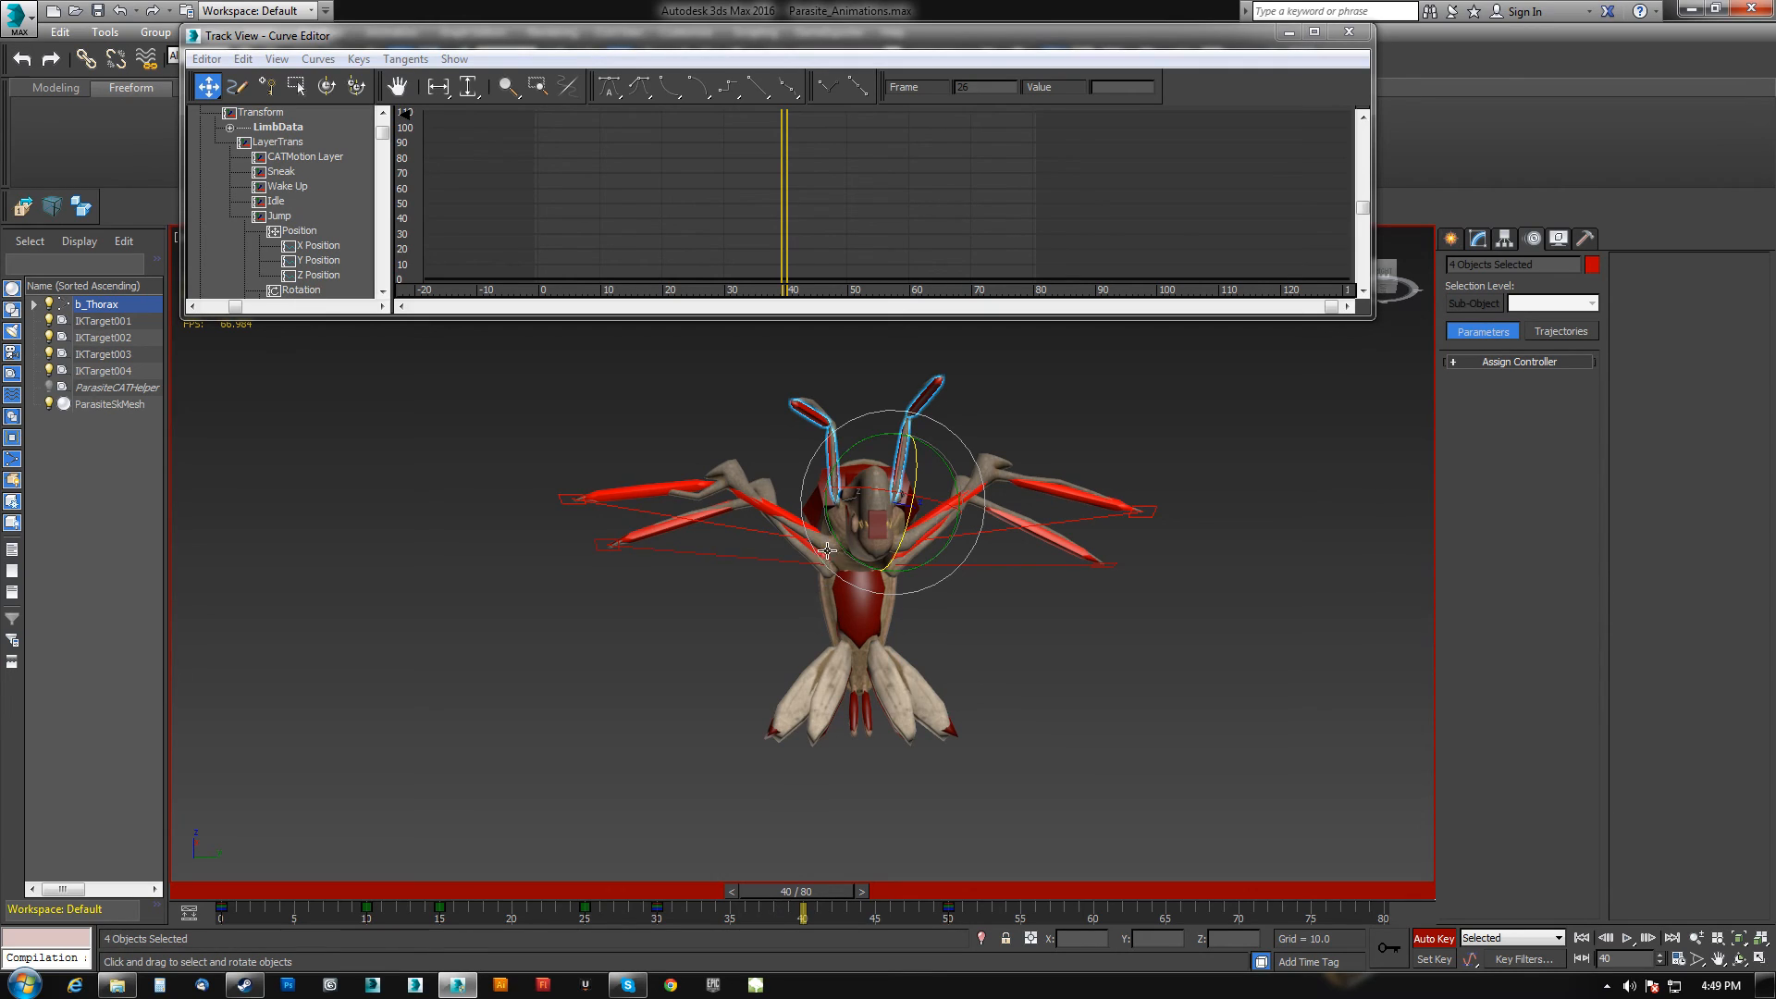
# At frame 40, rotate the selected front leg segments to raise them upward.
pyautogui.click(794, 443)
pyautogui.moveTo(796, 442); pyautogui.dragTo(956, 453)
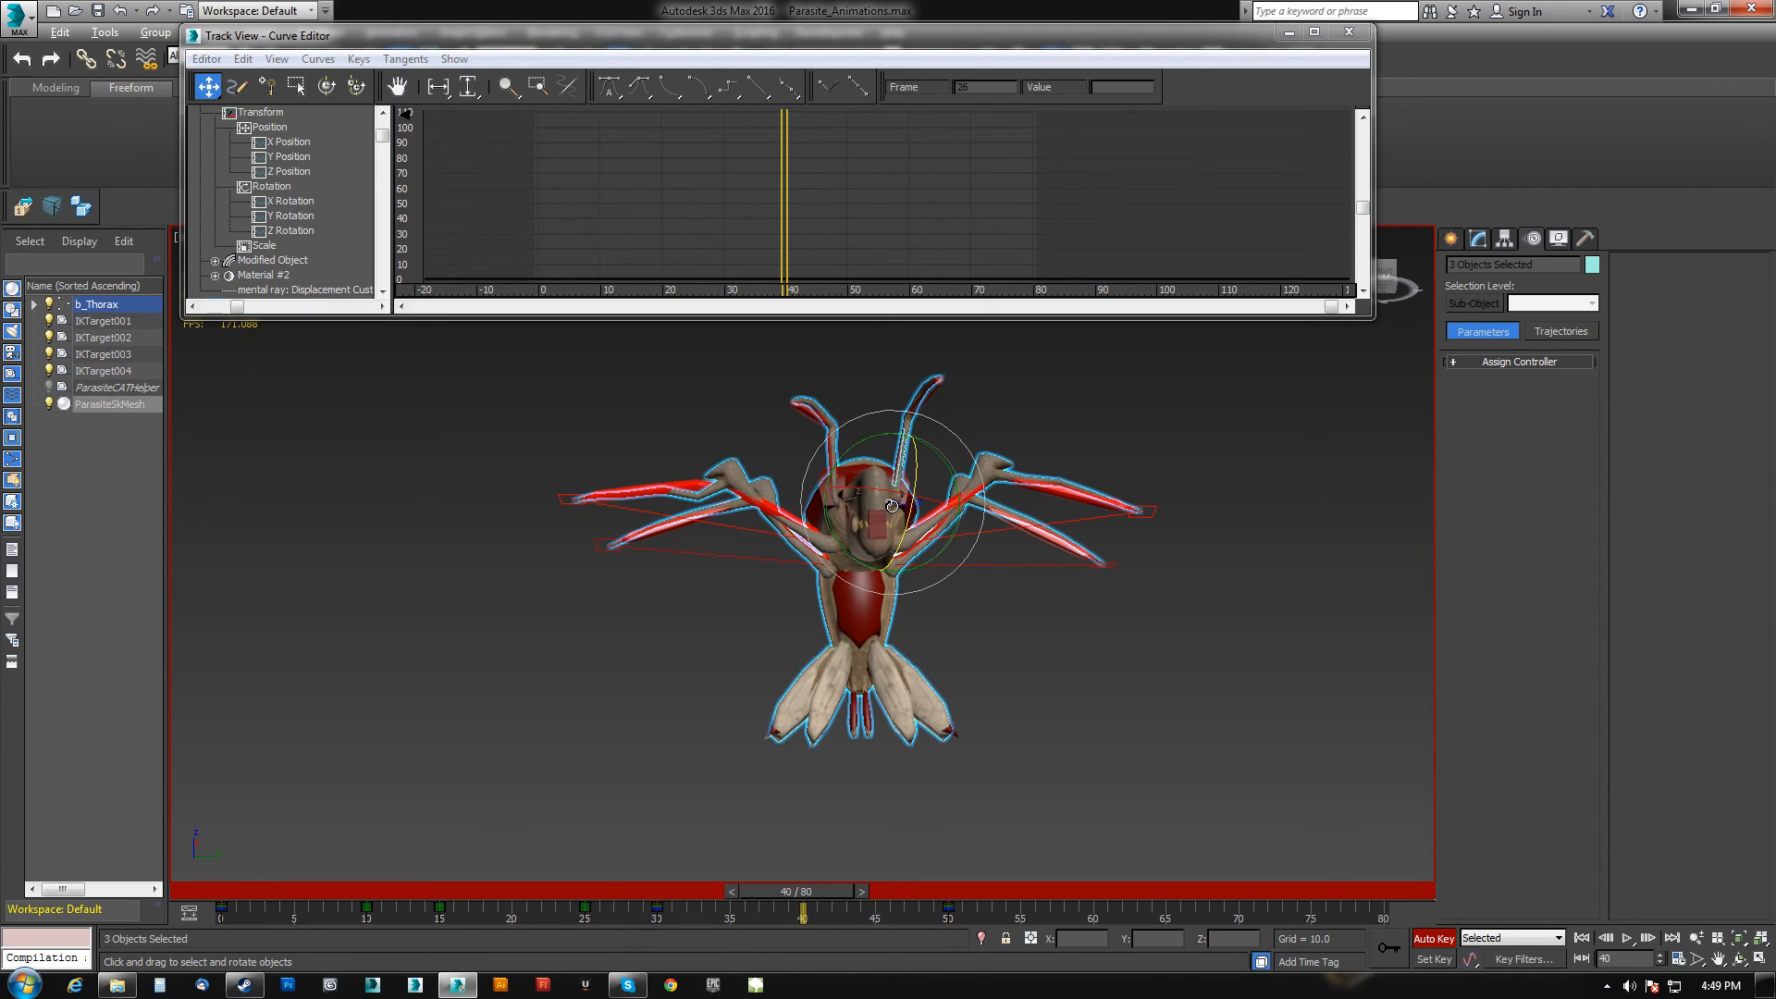
# At frame 30, delete the selected front leg segments' keys between about frames 45 and 60.
pyautogui.keyDown('alt'); pyautogui.click(891, 506); pyautogui.keyUp('alt')
pyautogui.moveTo(803, 899); pyautogui.dragTo(666, 893)
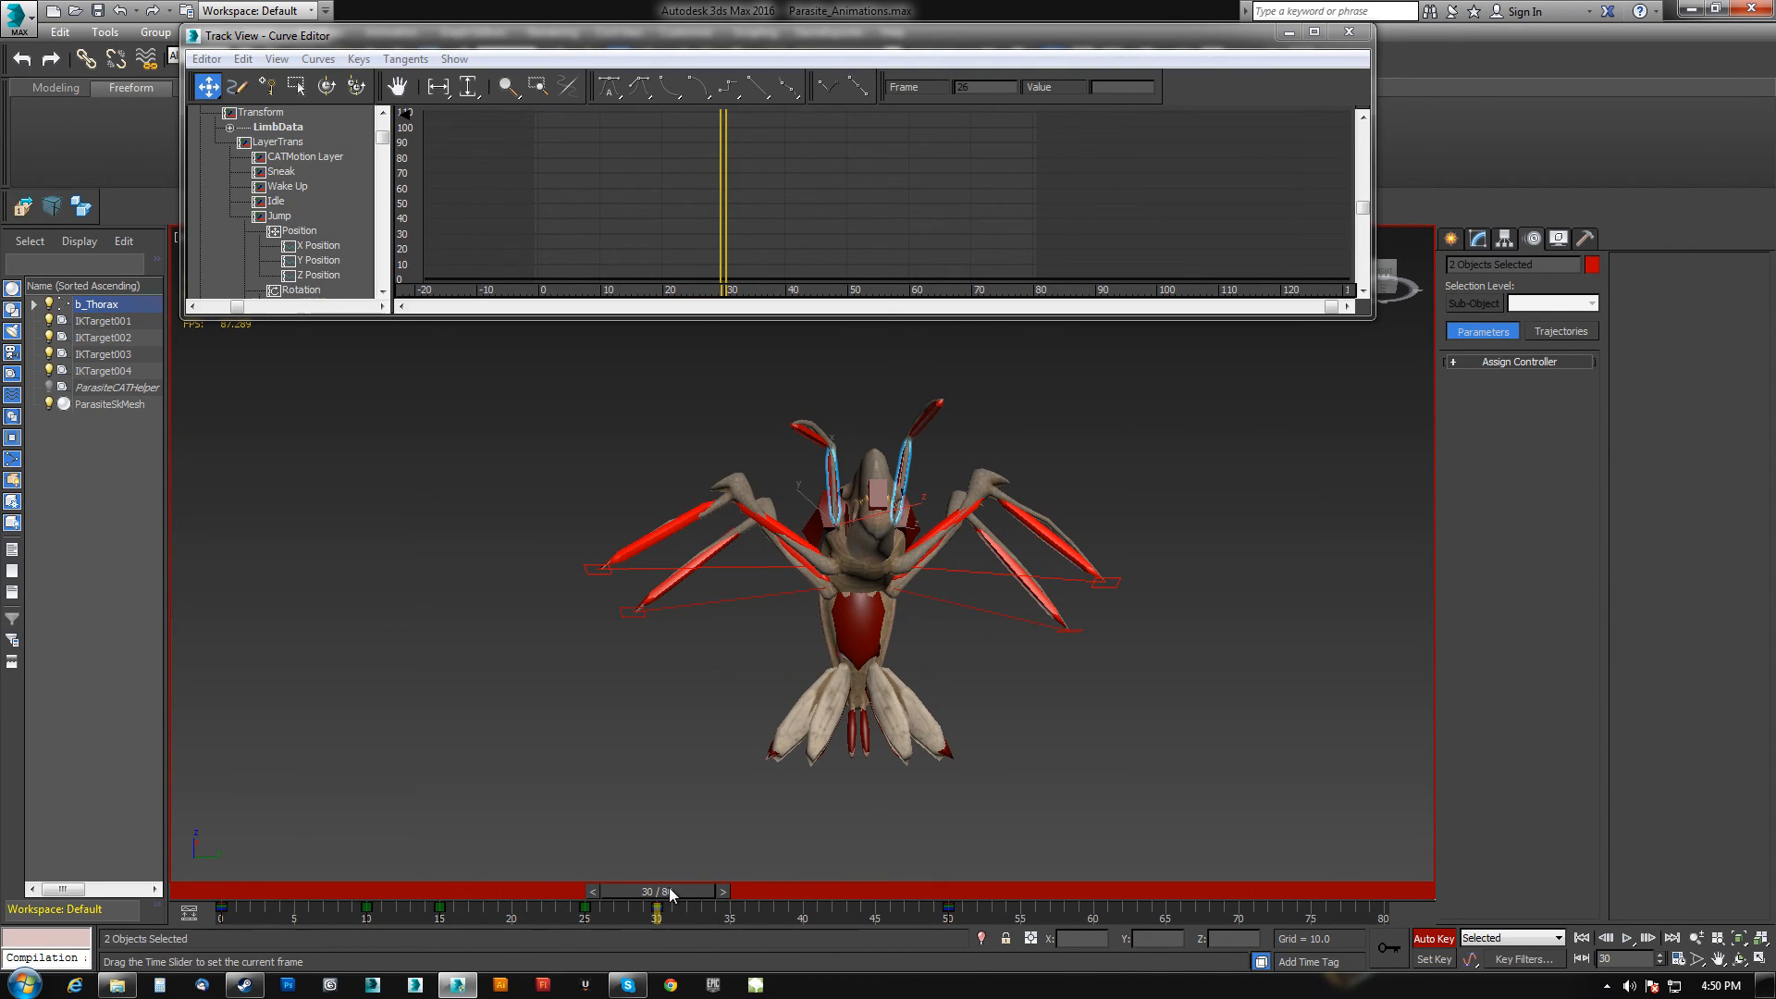
pyautogui.press('e')
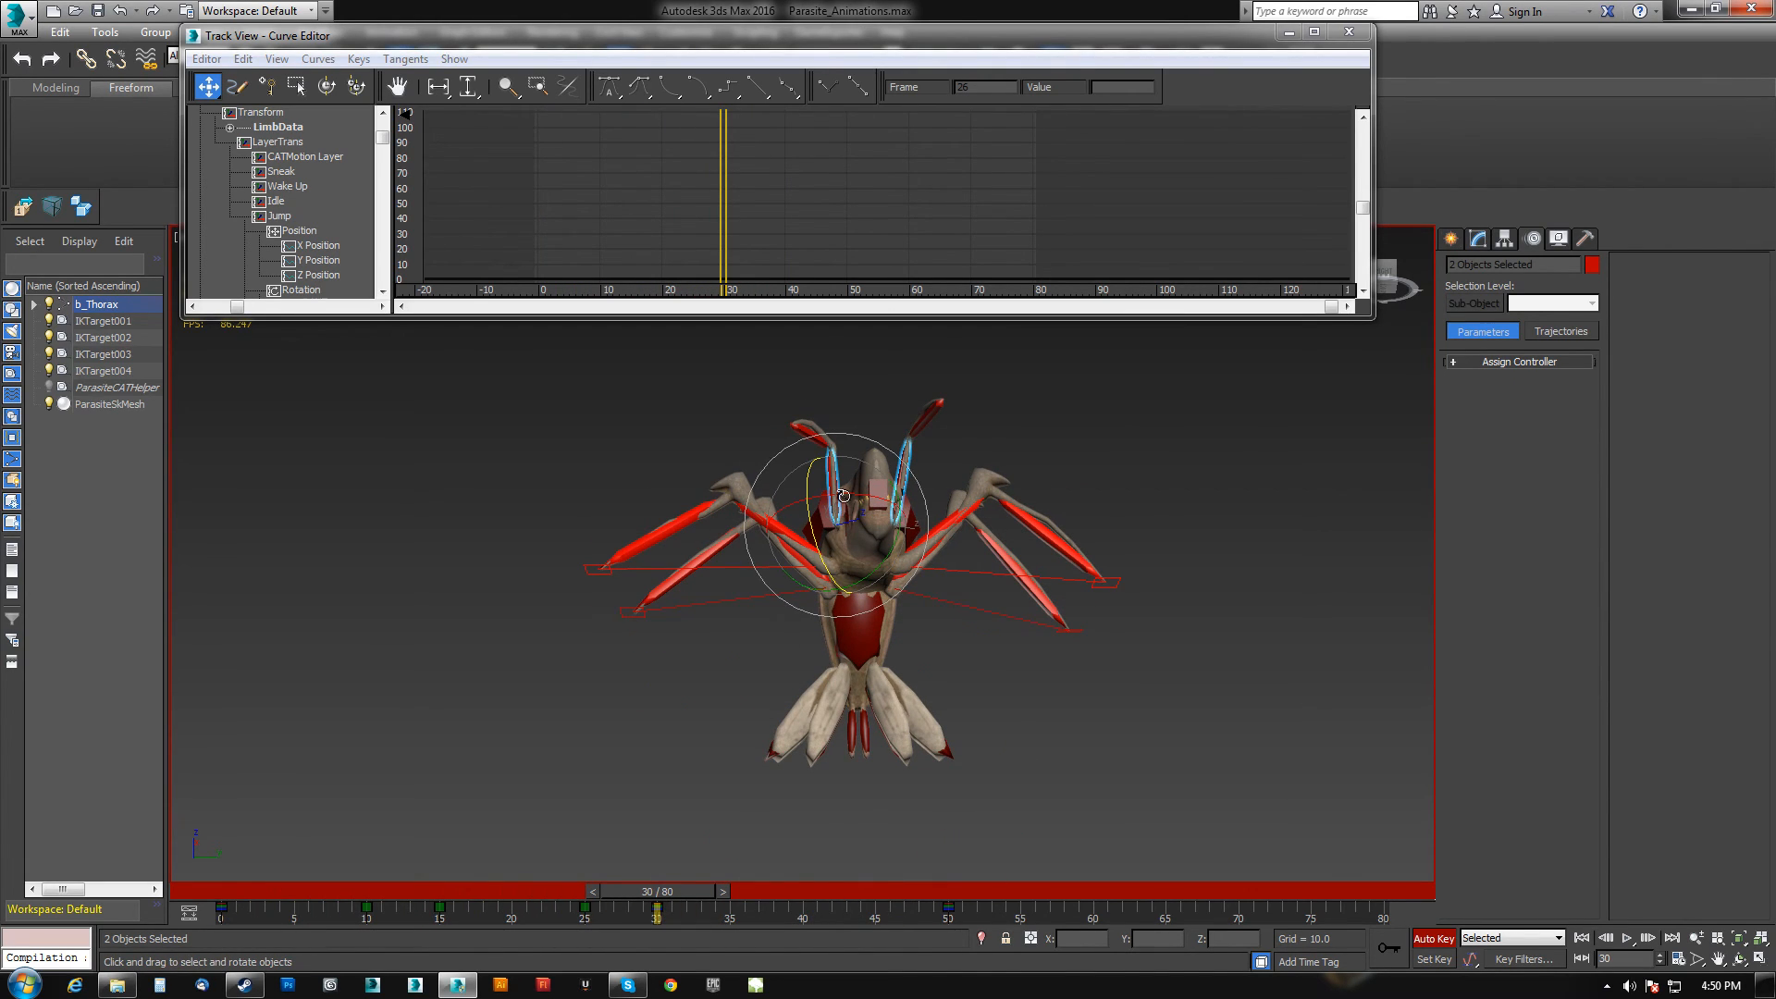
pyautogui.moveTo(881, 907); pyautogui.dragTo(1085, 919)
pyautogui.press('Delete')
# At frame 30, rotate the upper segments of the right and left front legs.
pyautogui.click(829, 484)
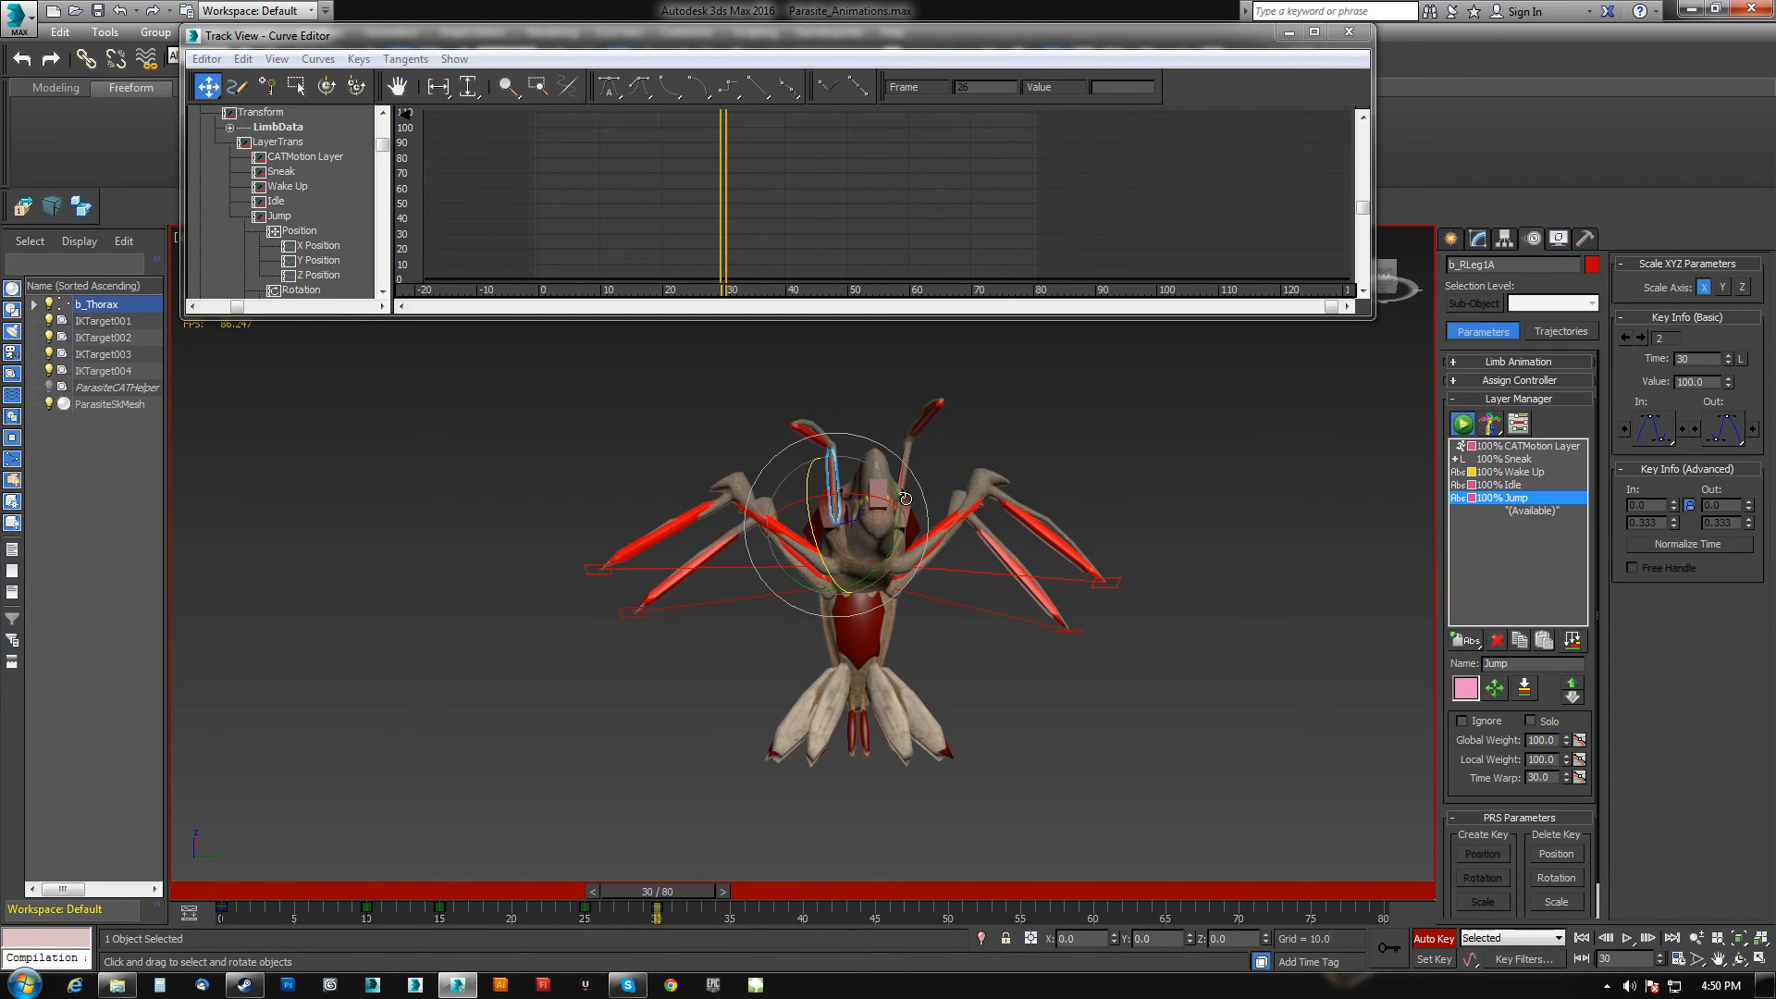
pyautogui.moveTo(895, 499); pyautogui.dragTo(978, 534)
pyautogui.click(897, 468)
pyautogui.keyDown('alt'); pyautogui.moveTo(979, 534); pyautogui.dragTo(926, 560, button='middle'); pyautogui.keyUp('alt')
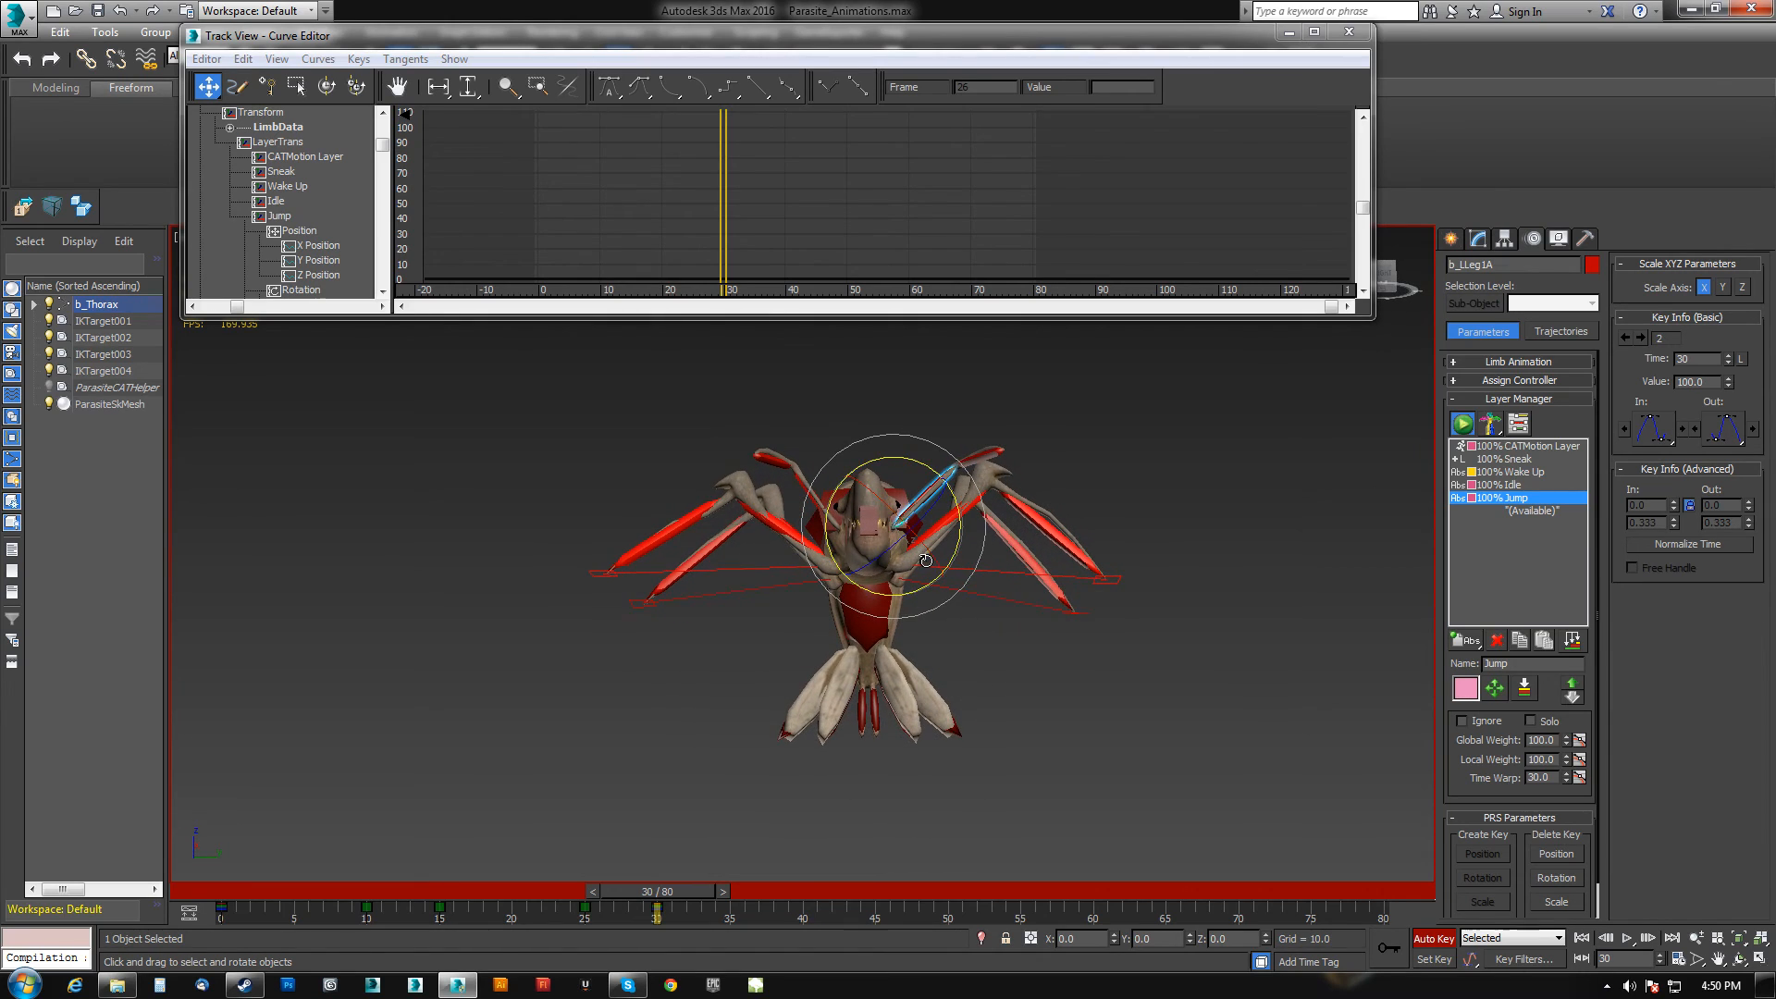
# Refine the left front leg's upper segment rotation between frames 22 and 30, and close the Curve Editor.
pyautogui.moveTo(670, 892); pyautogui.dragTo(547, 890)
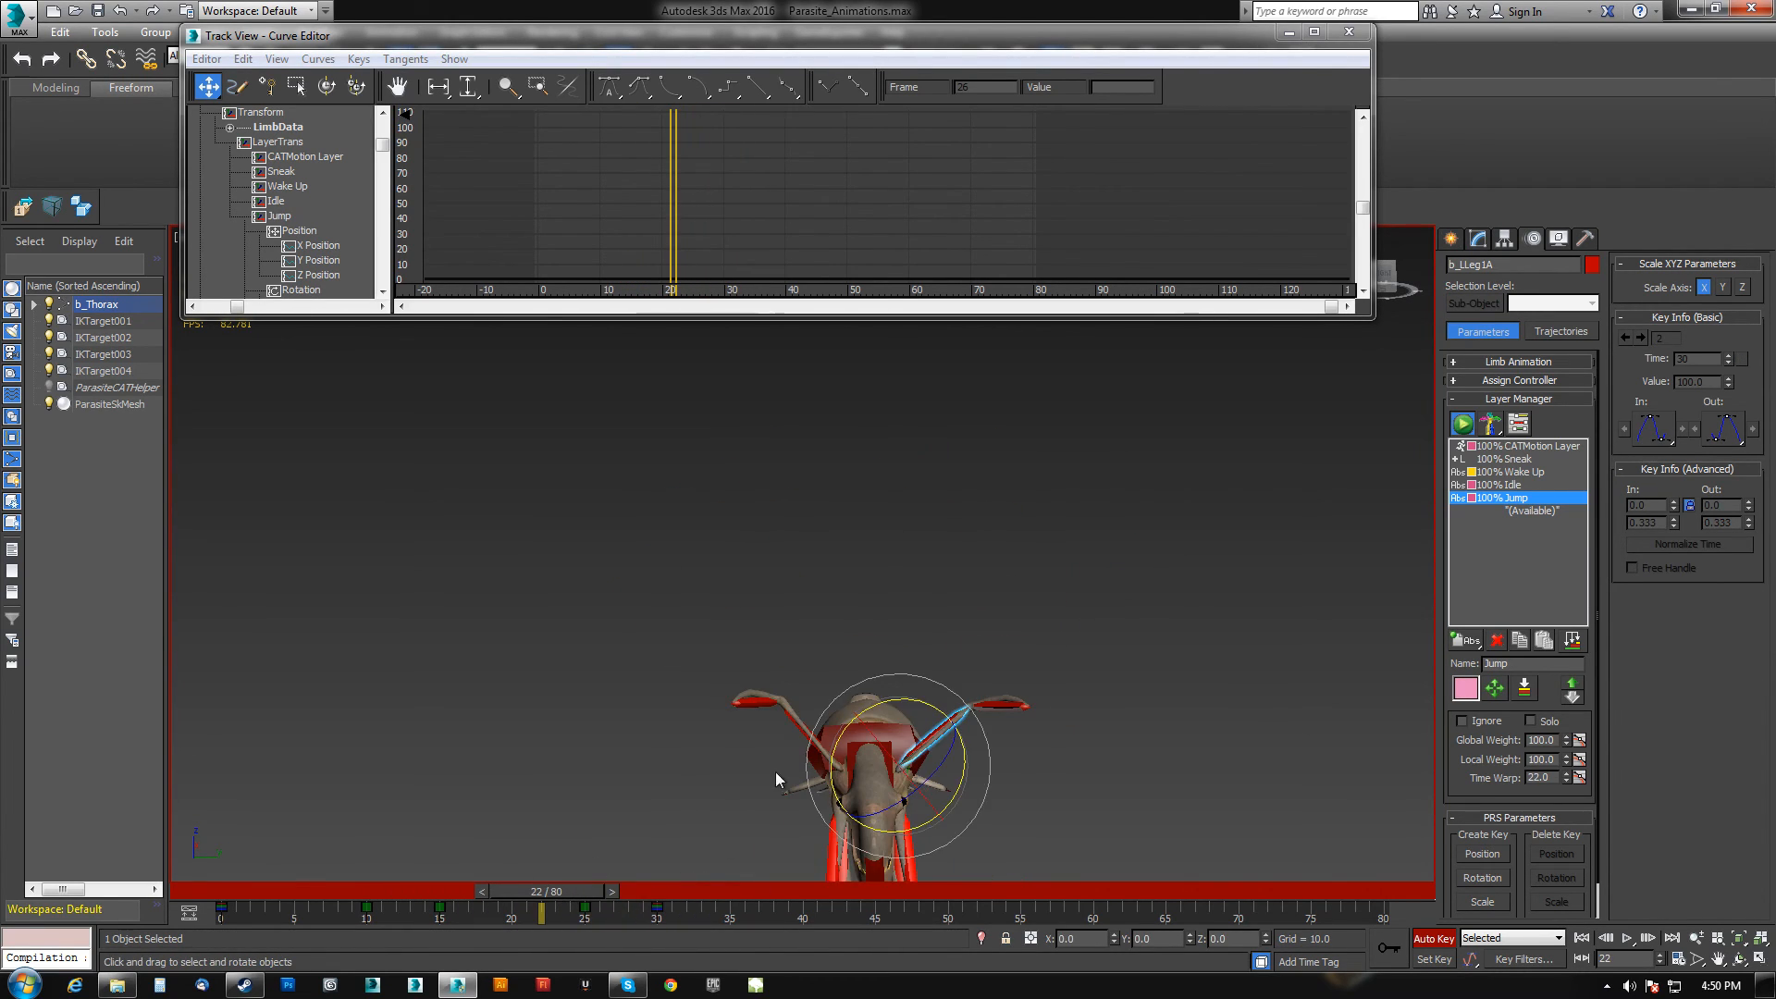
pyautogui.keyDown('alt'); pyautogui.moveTo(943, 596); pyautogui.dragTo(908, 727, button='middle'); pyautogui.keyUp('alt')
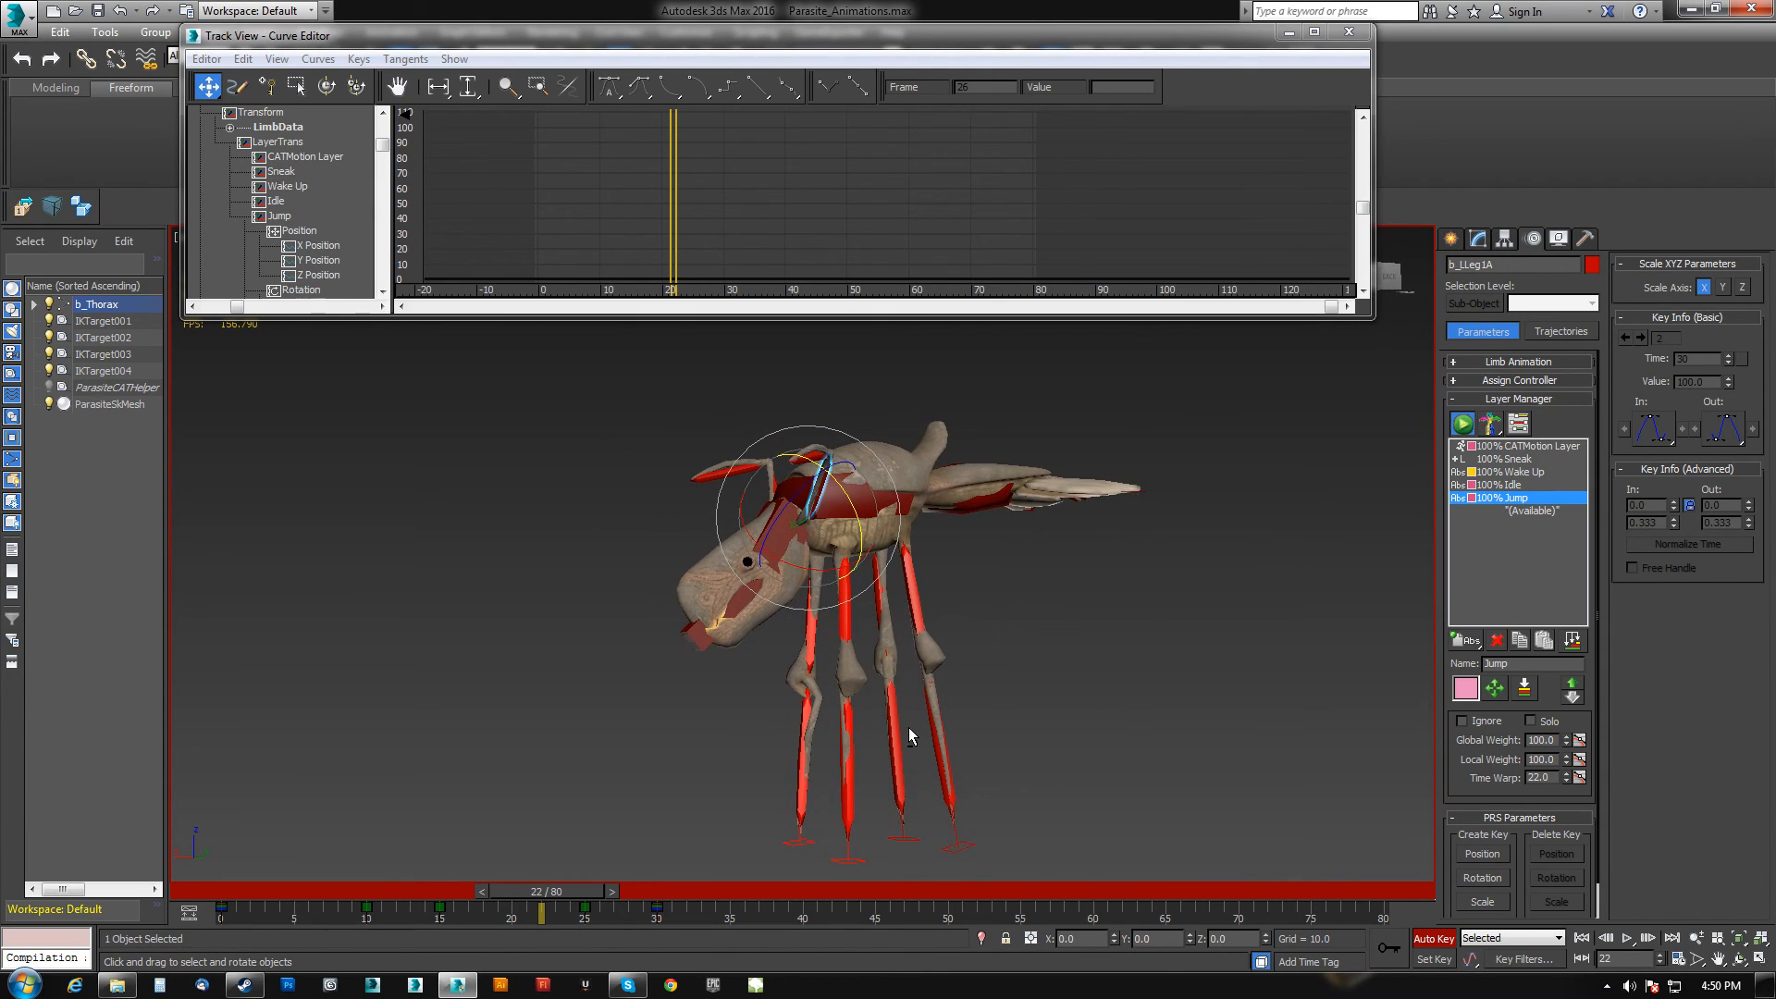
pyautogui.moveTo(582, 888); pyautogui.dragTo(666, 888)
pyautogui.moveTo(747, 634); pyautogui.dragTo(768, 812, button='middle')
pyautogui.scroll(-4, 768, 812)
pyautogui.keyDown('alt'); pyautogui.moveTo(773, 705); pyautogui.dragTo(792, 728, button='middle'); pyautogui.keyUp('alt')
pyautogui.click(1353, 34)
# At frame 53, adjust the left front leg's upper segment rotation.
pyautogui.keyDown('alt'); pyautogui.moveTo(779, 592); pyautogui.dragTo(839, 575, button='middle'); pyautogui.keyUp('alt')
pyautogui.moveTo(642, 890); pyautogui.dragTo(998, 871)
pyautogui.keyDown('alt'); pyautogui.moveTo(820, 745); pyautogui.dragTo(888, 737, button='middle'); pyautogui.keyUp('alt')
pyautogui.moveTo(821, 683); pyautogui.dragTo(837, 687, button='middle')
pyautogui.scroll(3, 843, 684)
pyautogui.scroll(2, 837, 686)
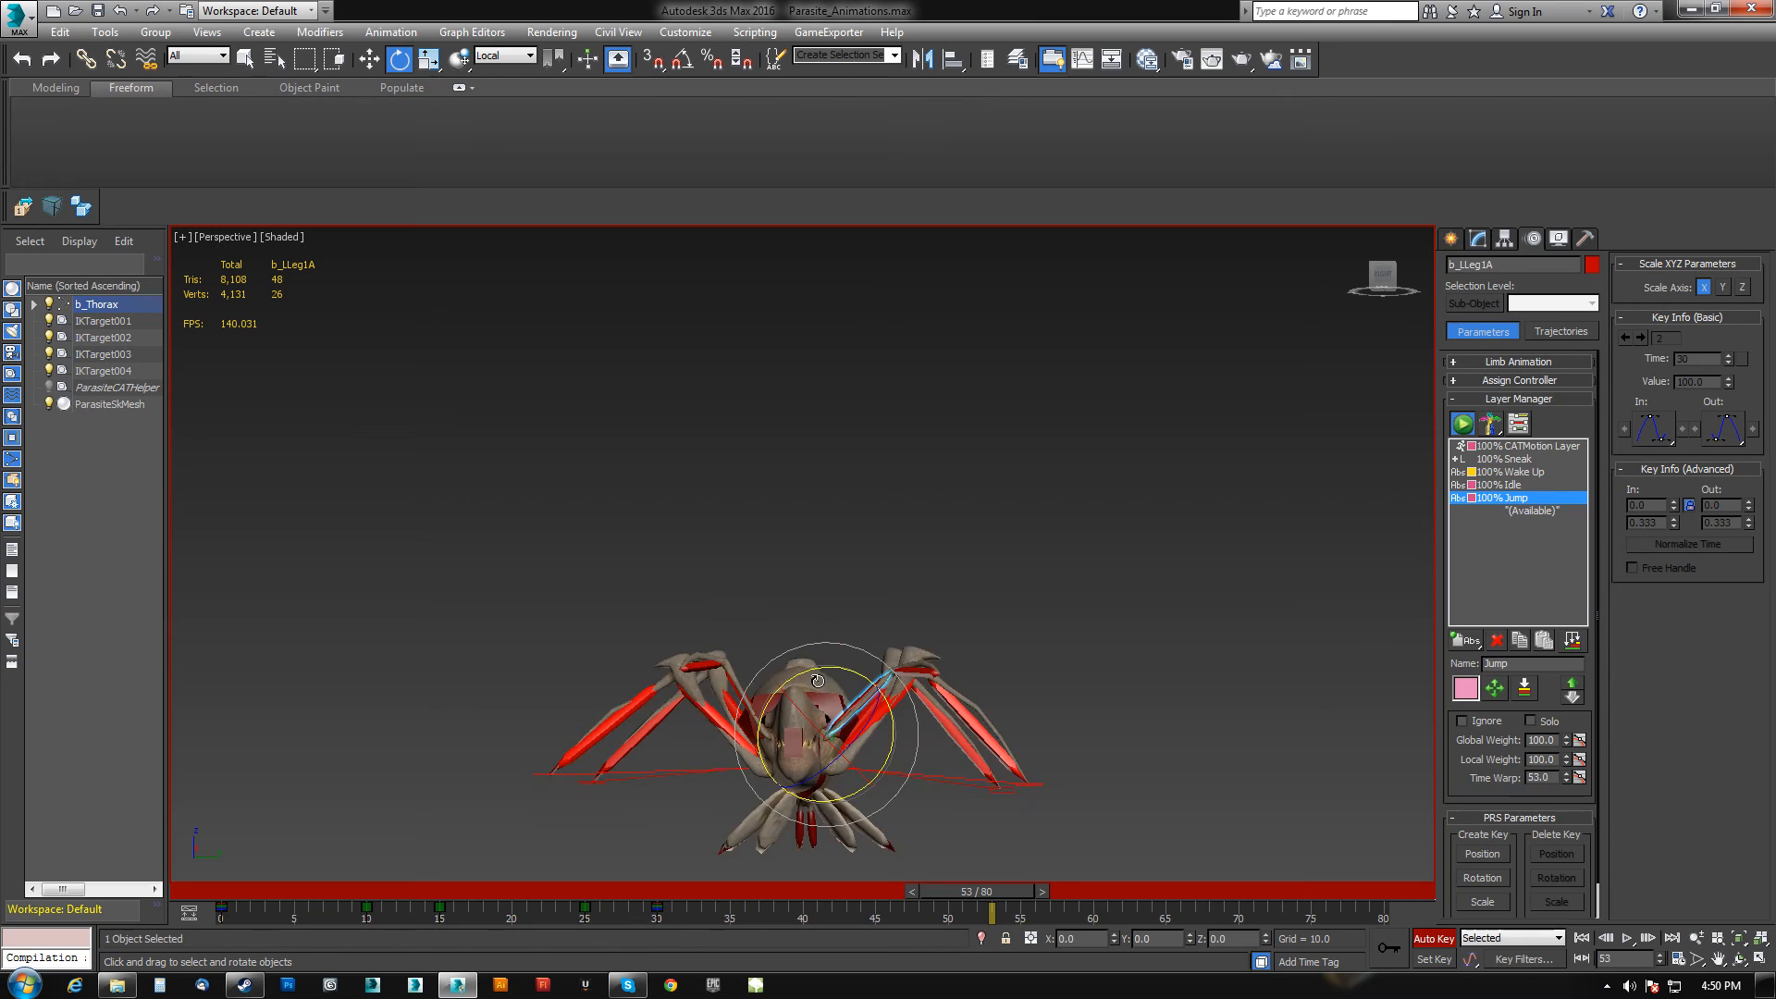
# At frame 40, rotate the left and right front leg segments.
pyautogui.click(914, 670)
pyautogui.moveTo(982, 902); pyautogui.dragTo(803, 896)
pyautogui.press('e')
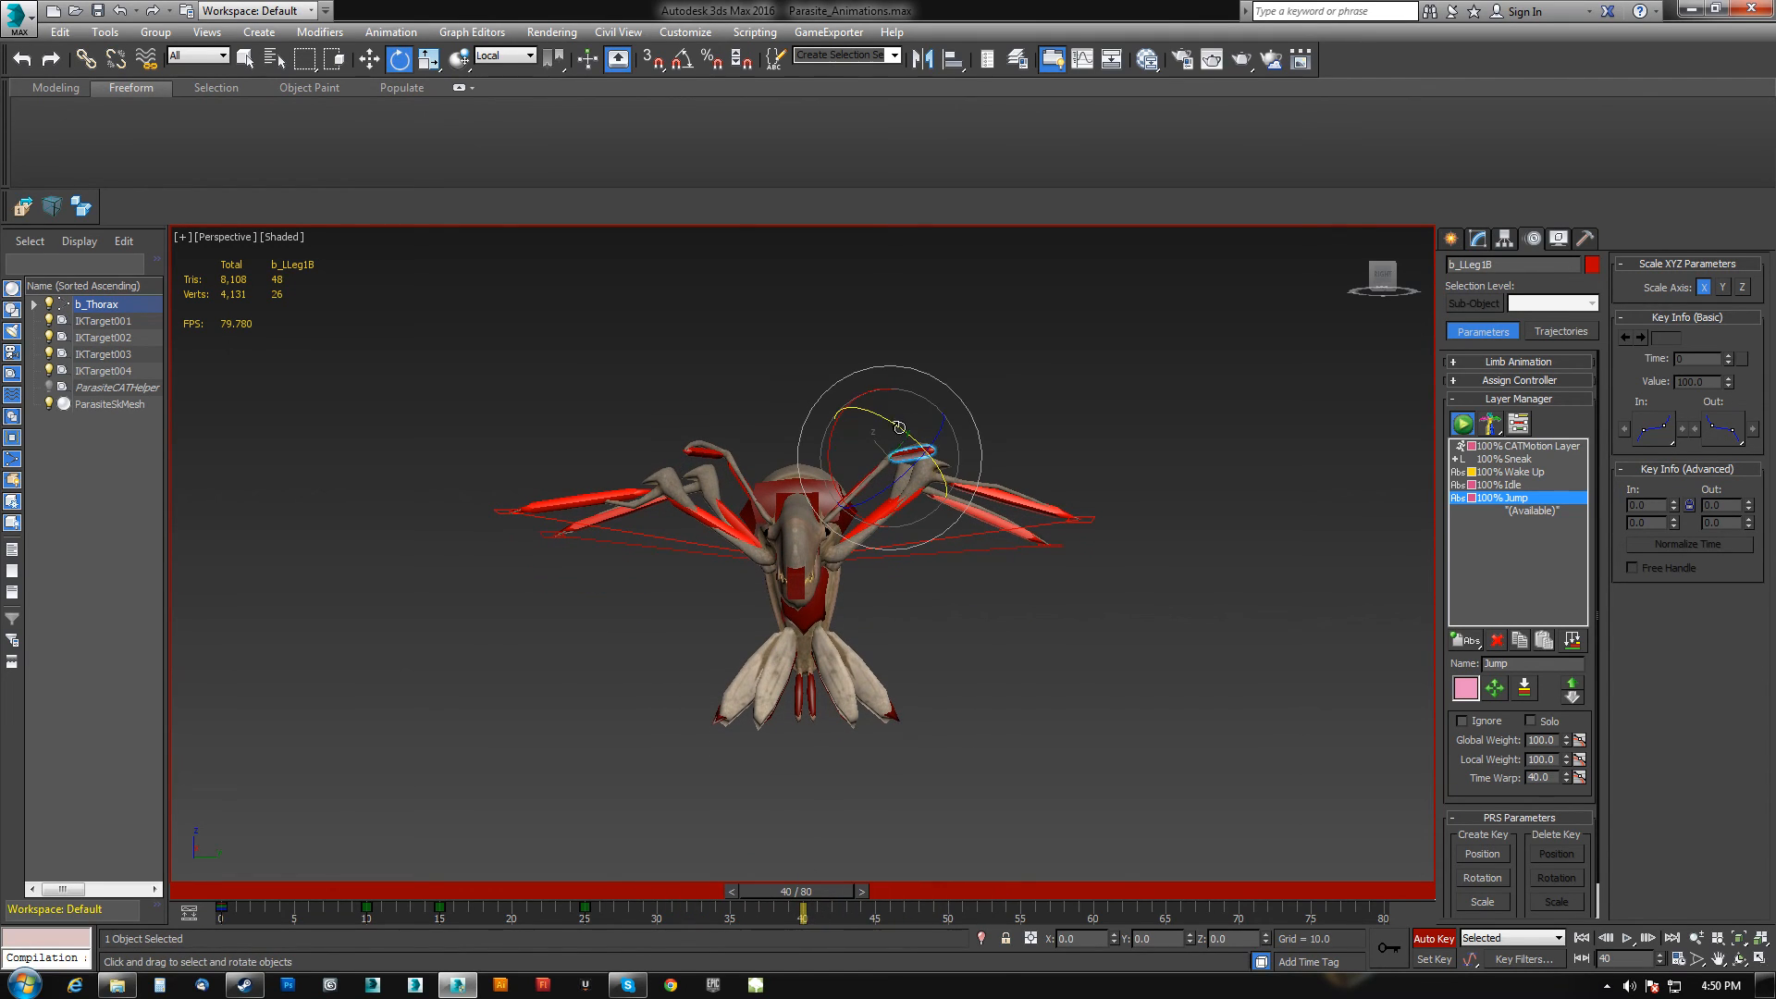
pyautogui.click(710, 454)
pyautogui.moveTo(705, 468); pyautogui.dragTo(724, 488)
pyautogui.click(737, 481)
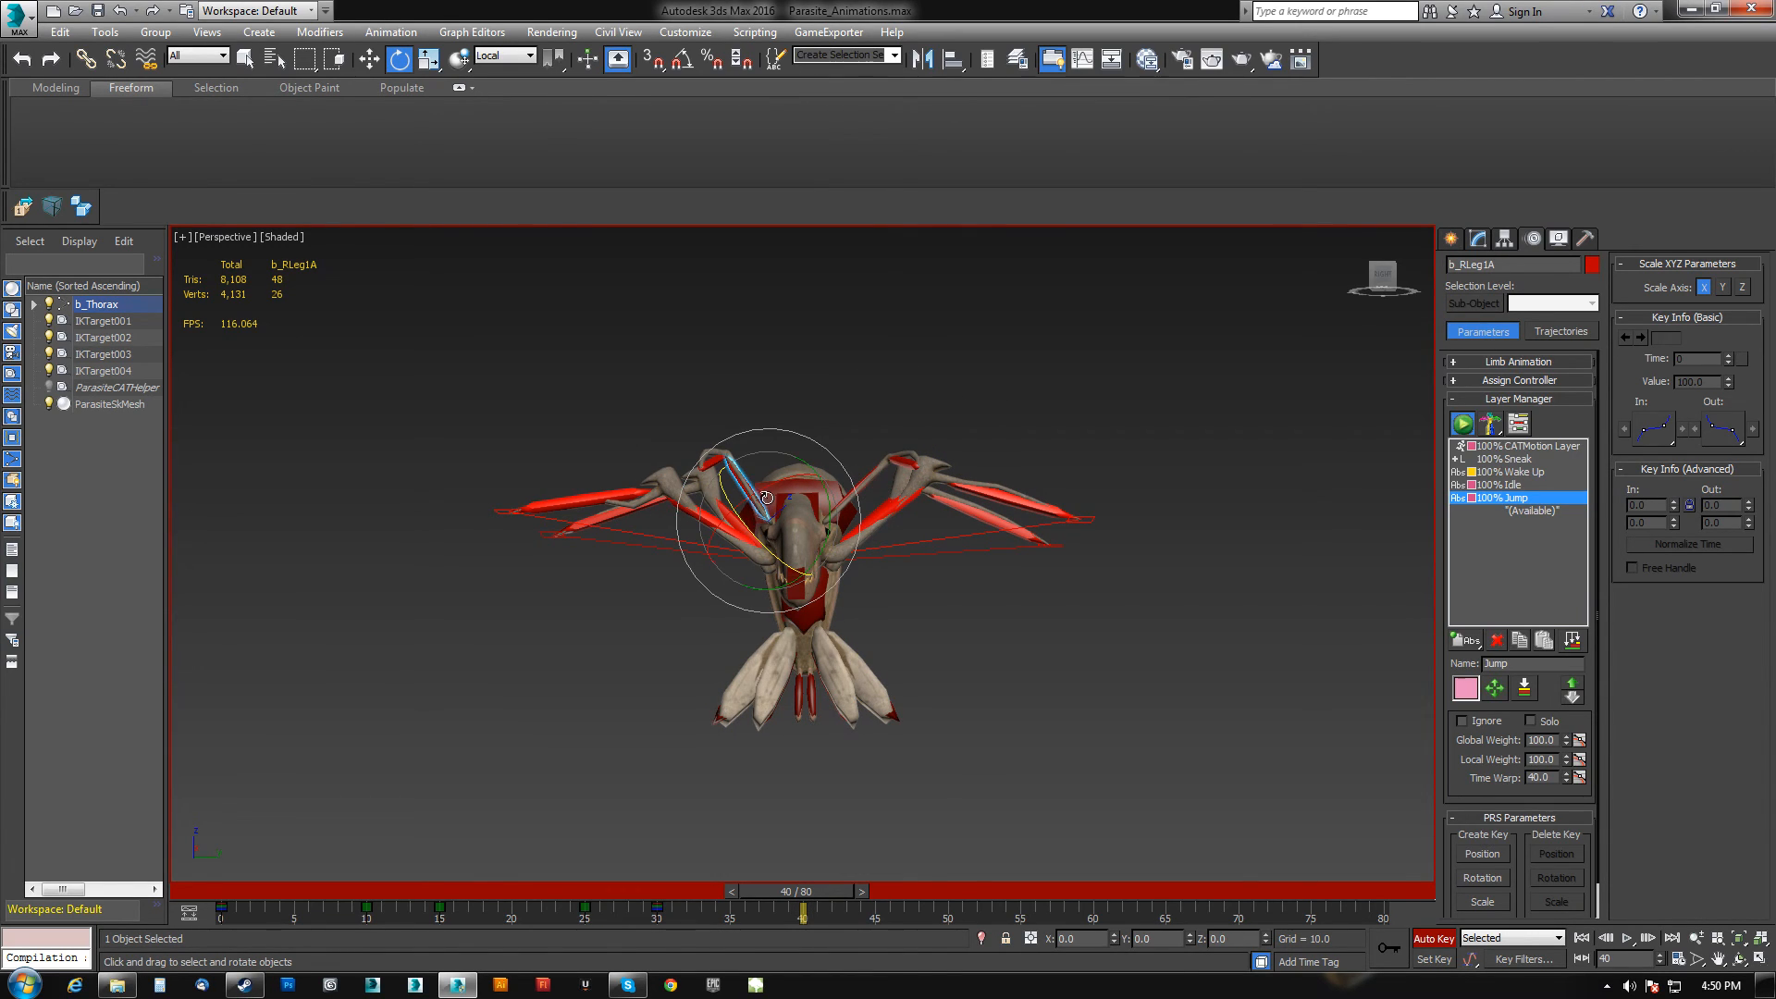
pyautogui.moveTo(826, 488); pyautogui.dragTo(882, 495)
pyautogui.click(883, 500)
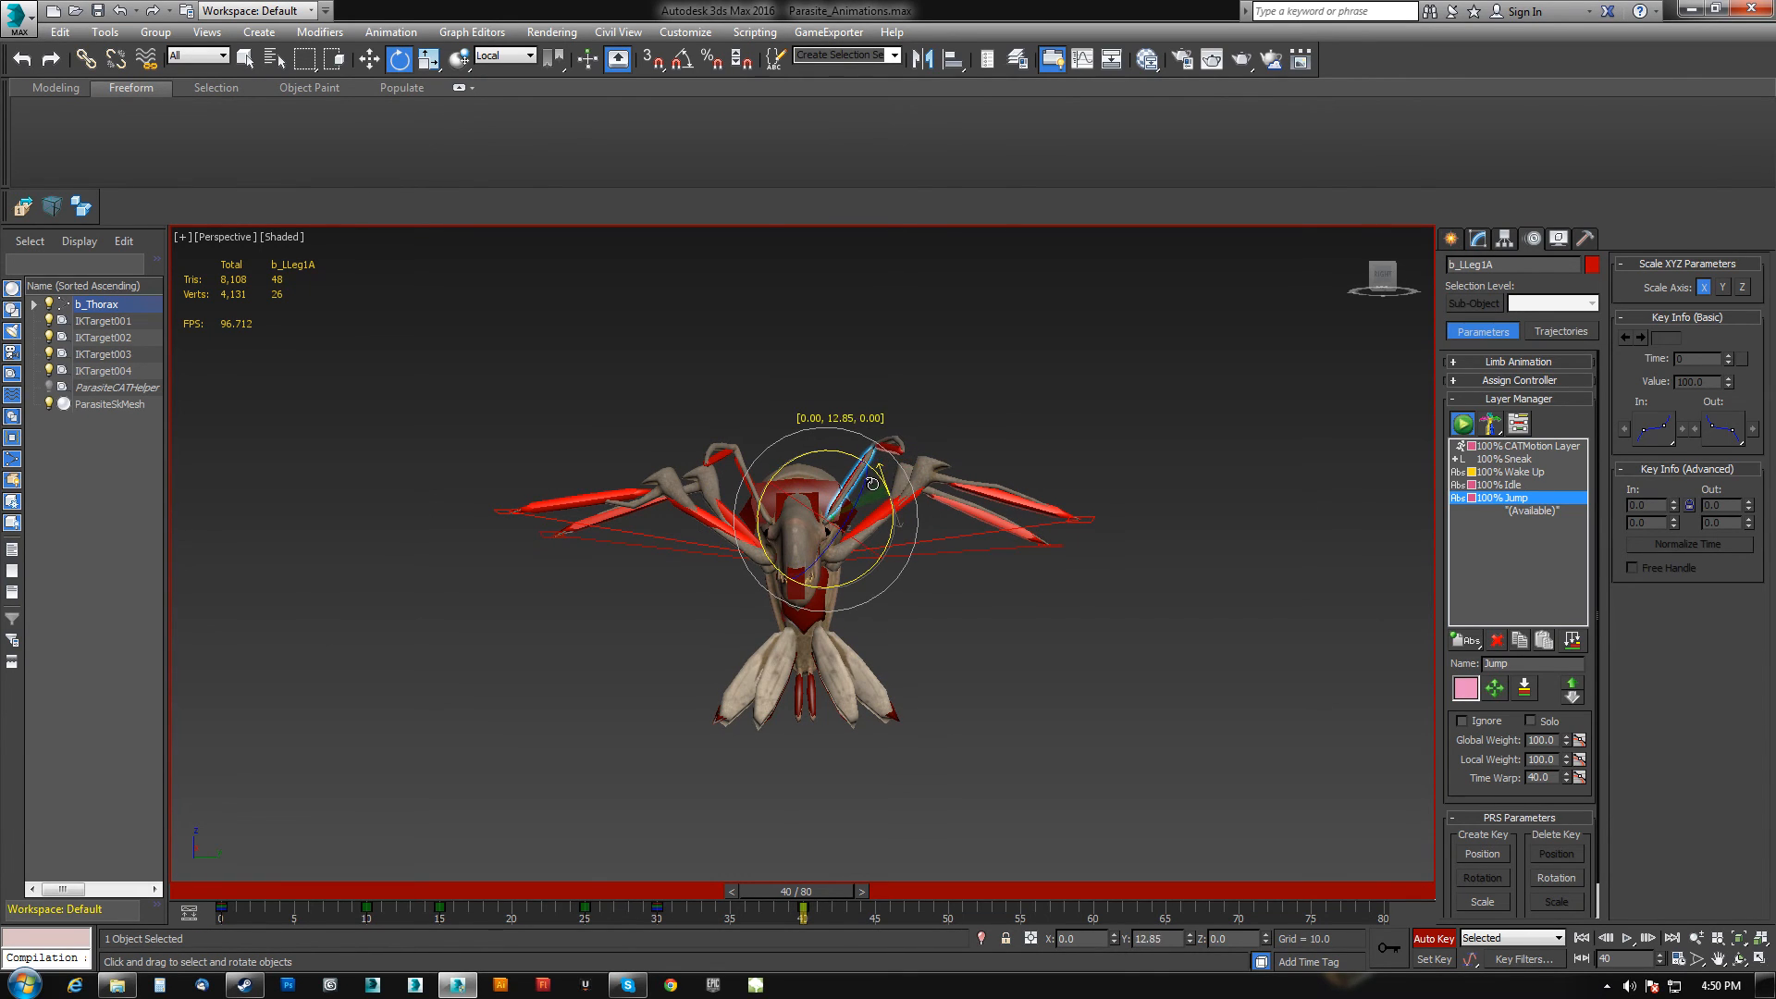
# At frame 50, rotate the front legs' upper and lower segments to lift them upward.
pyautogui.moveTo(818, 896); pyautogui.dragTo(969, 911)
pyautogui.press('e')
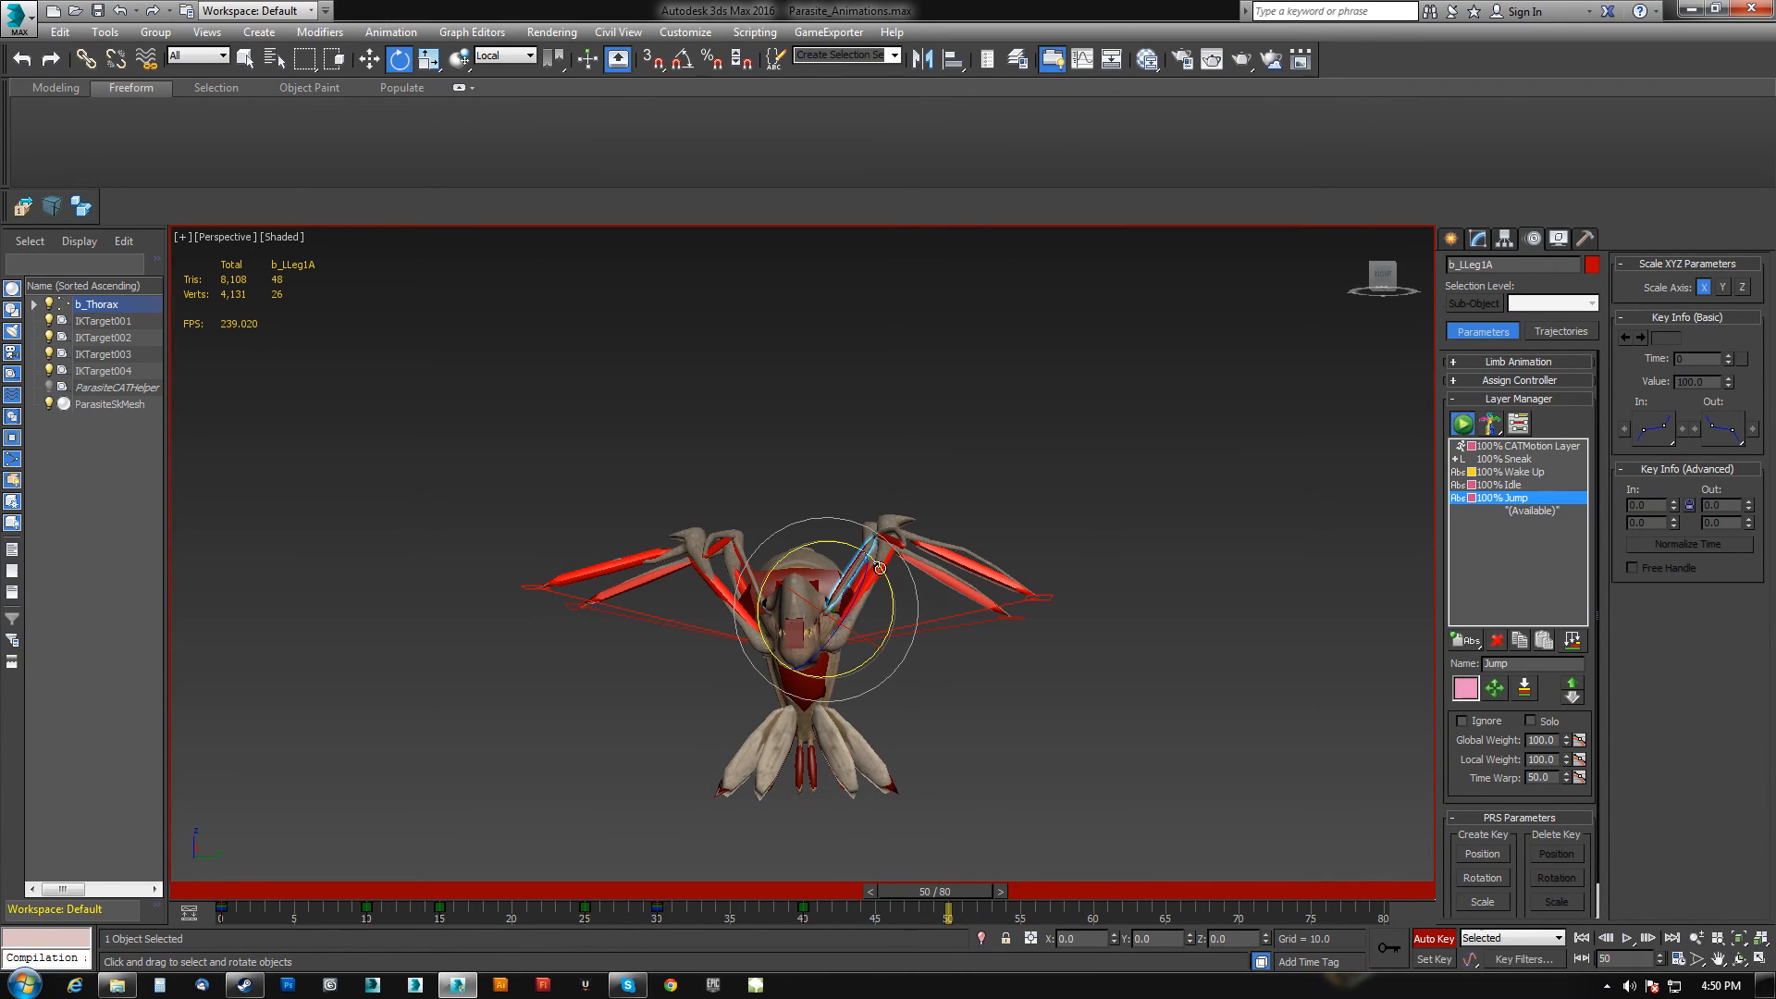
pyautogui.moveTo(833, 542); pyautogui.dragTo(772, 564)
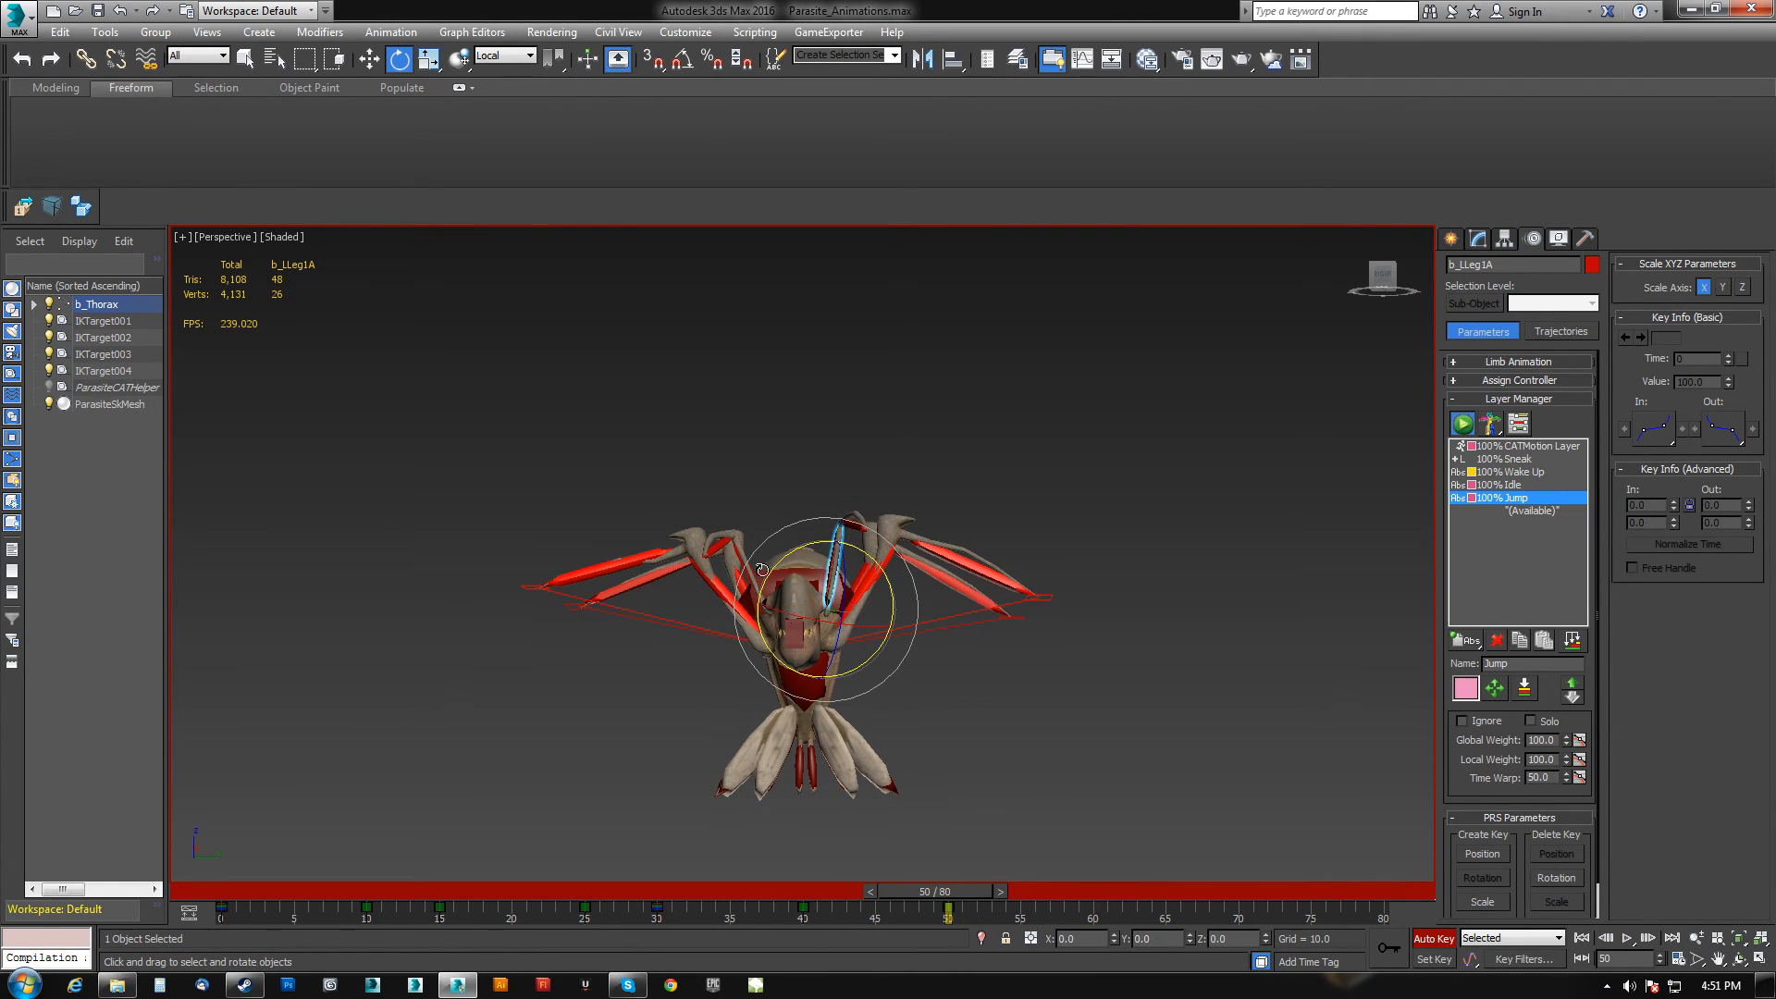
pyautogui.click(753, 562)
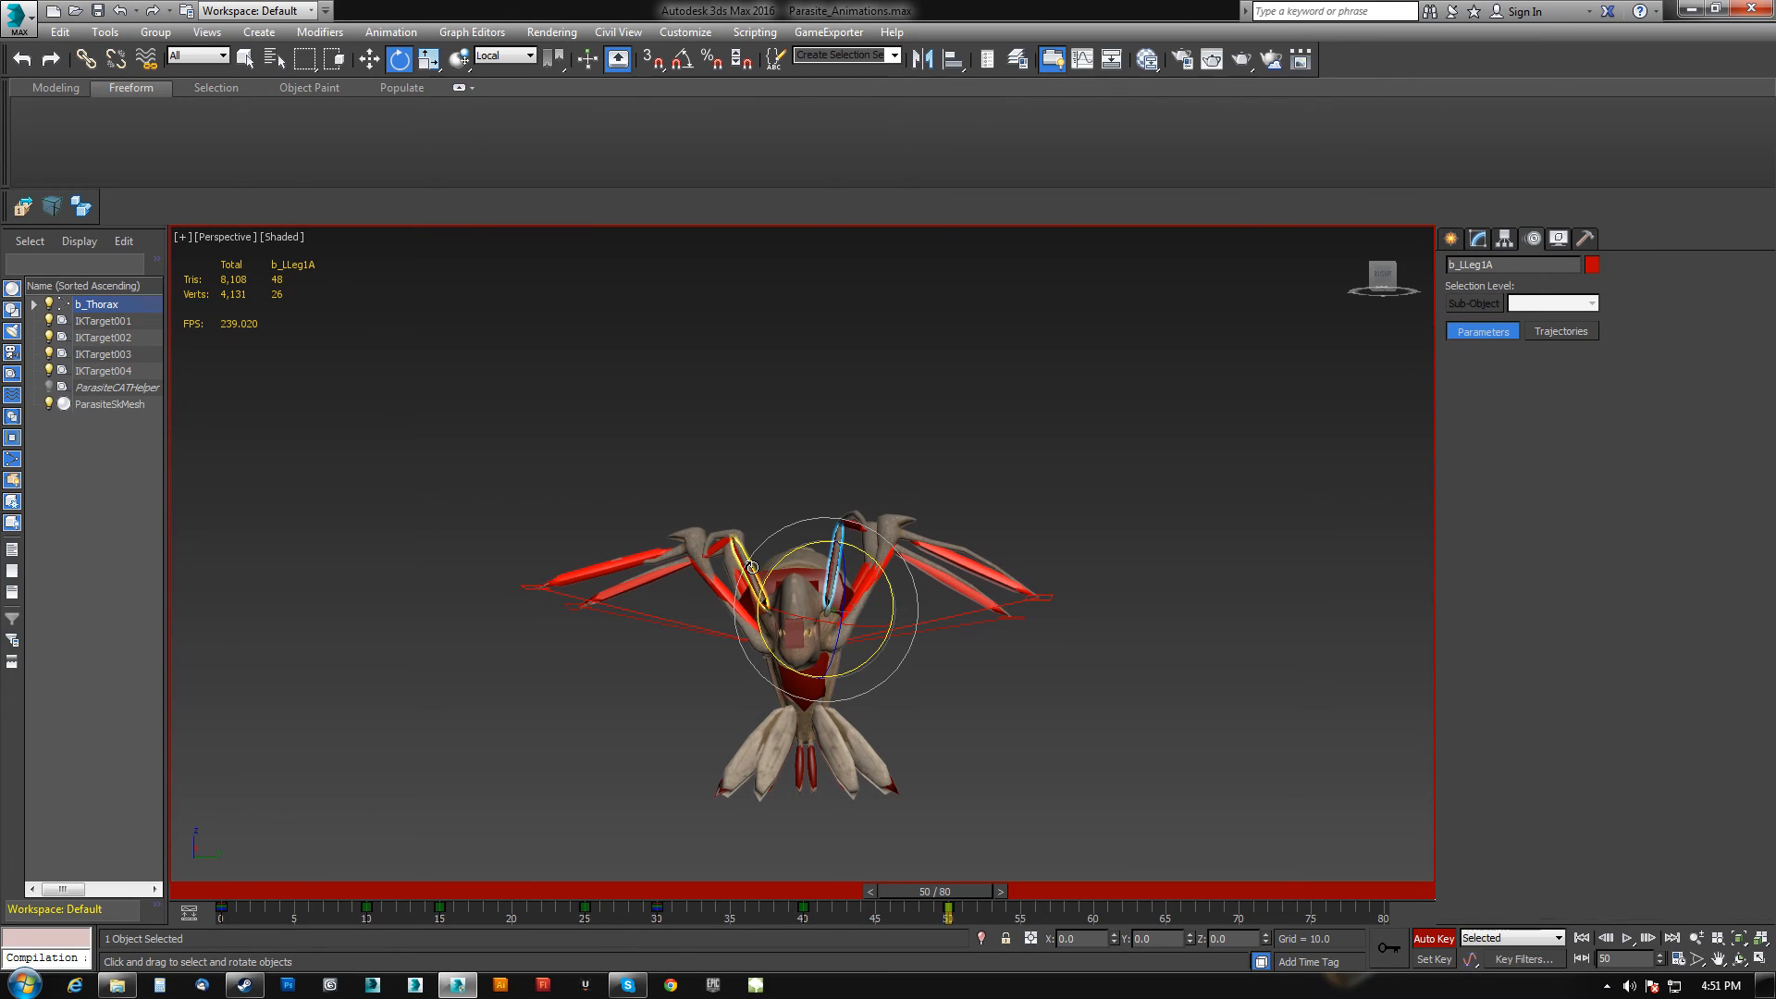
pyautogui.moveTo(795, 546); pyautogui.dragTo(843, 598)
pyautogui.click(759, 532)
pyautogui.moveTo(726, 512); pyautogui.dragTo(846, 358)
pyautogui.click(859, 530)
pyautogui.moveTo(846, 370)
pyautogui.keyDown('alt'); pyautogui.mouseDown(button='middle')
pyautogui.moveTo(934, 379)
pyautogui.moveTo(855, 381)
pyautogui.mouseUp(button='middle'); pyautogui.keyUp('alt')
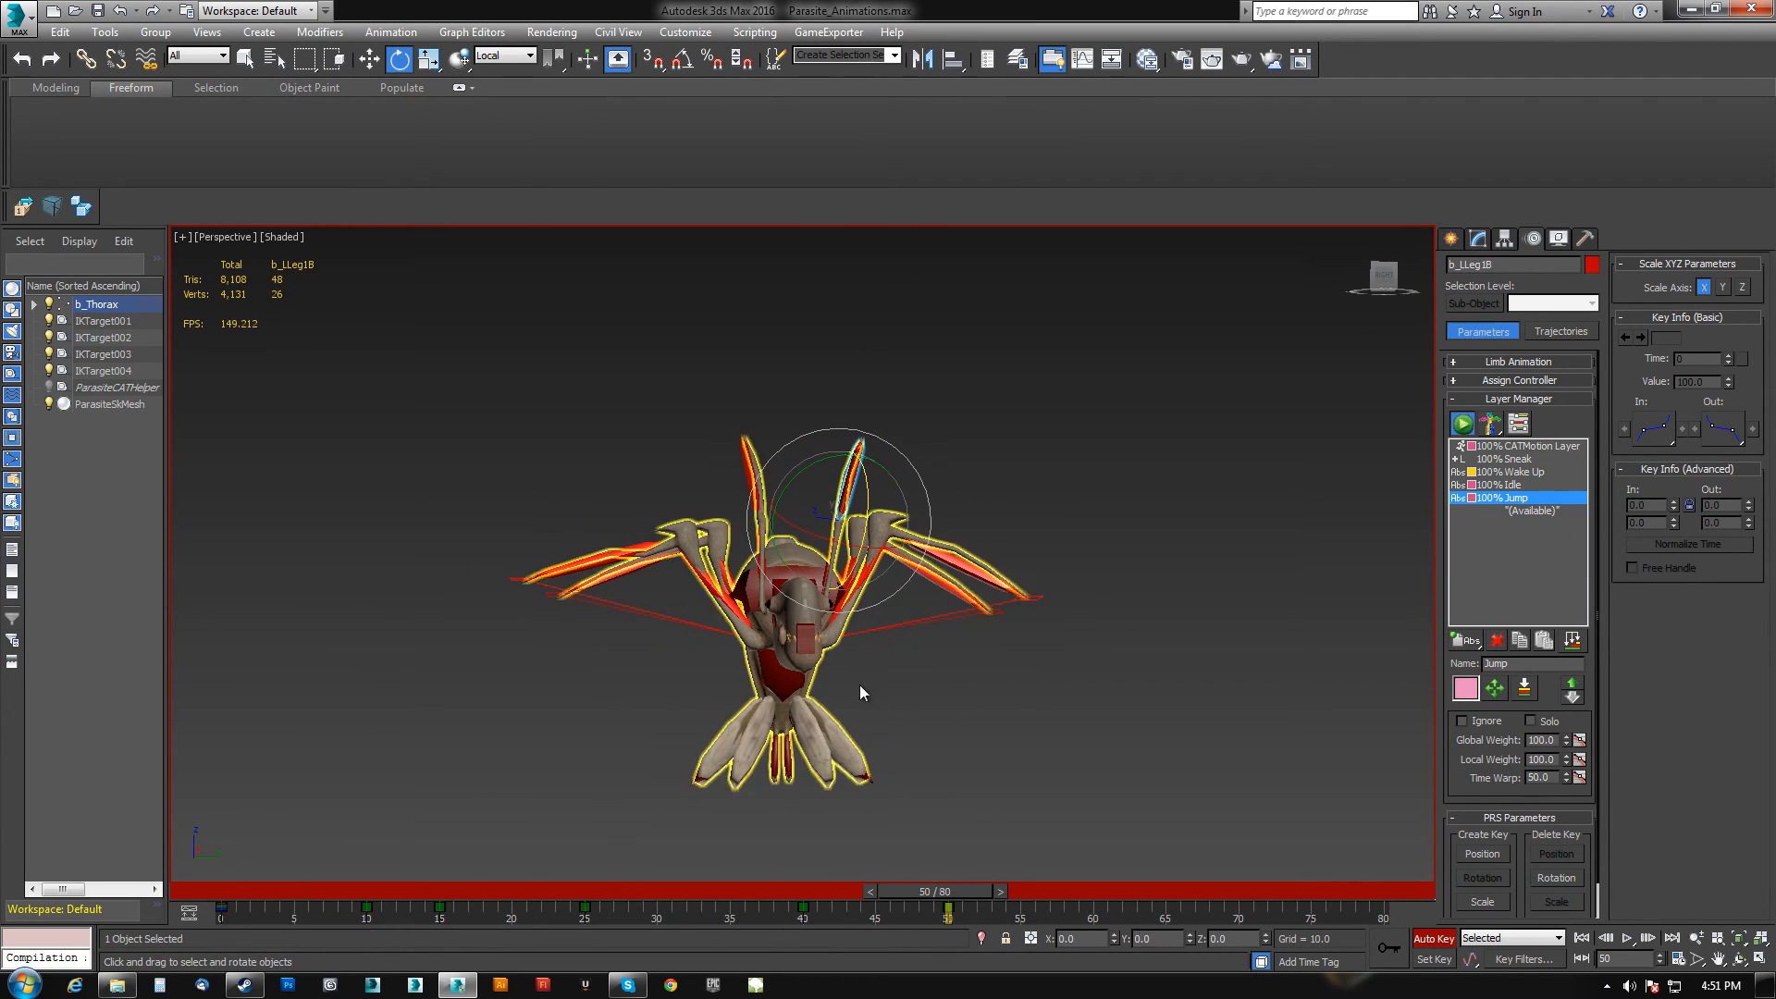
# At frame 60, rotate the left front leg's lower segment from a side view.
pyautogui.moveTo(955, 890); pyautogui.dragTo(1088, 849)
pyautogui.moveTo(869, 525); pyautogui.dragTo(871, 380, button='middle')
pyautogui.scroll(-3, 876, 663)
pyautogui.moveTo(876, 663); pyautogui.dragTo(744, 640, button='middle')
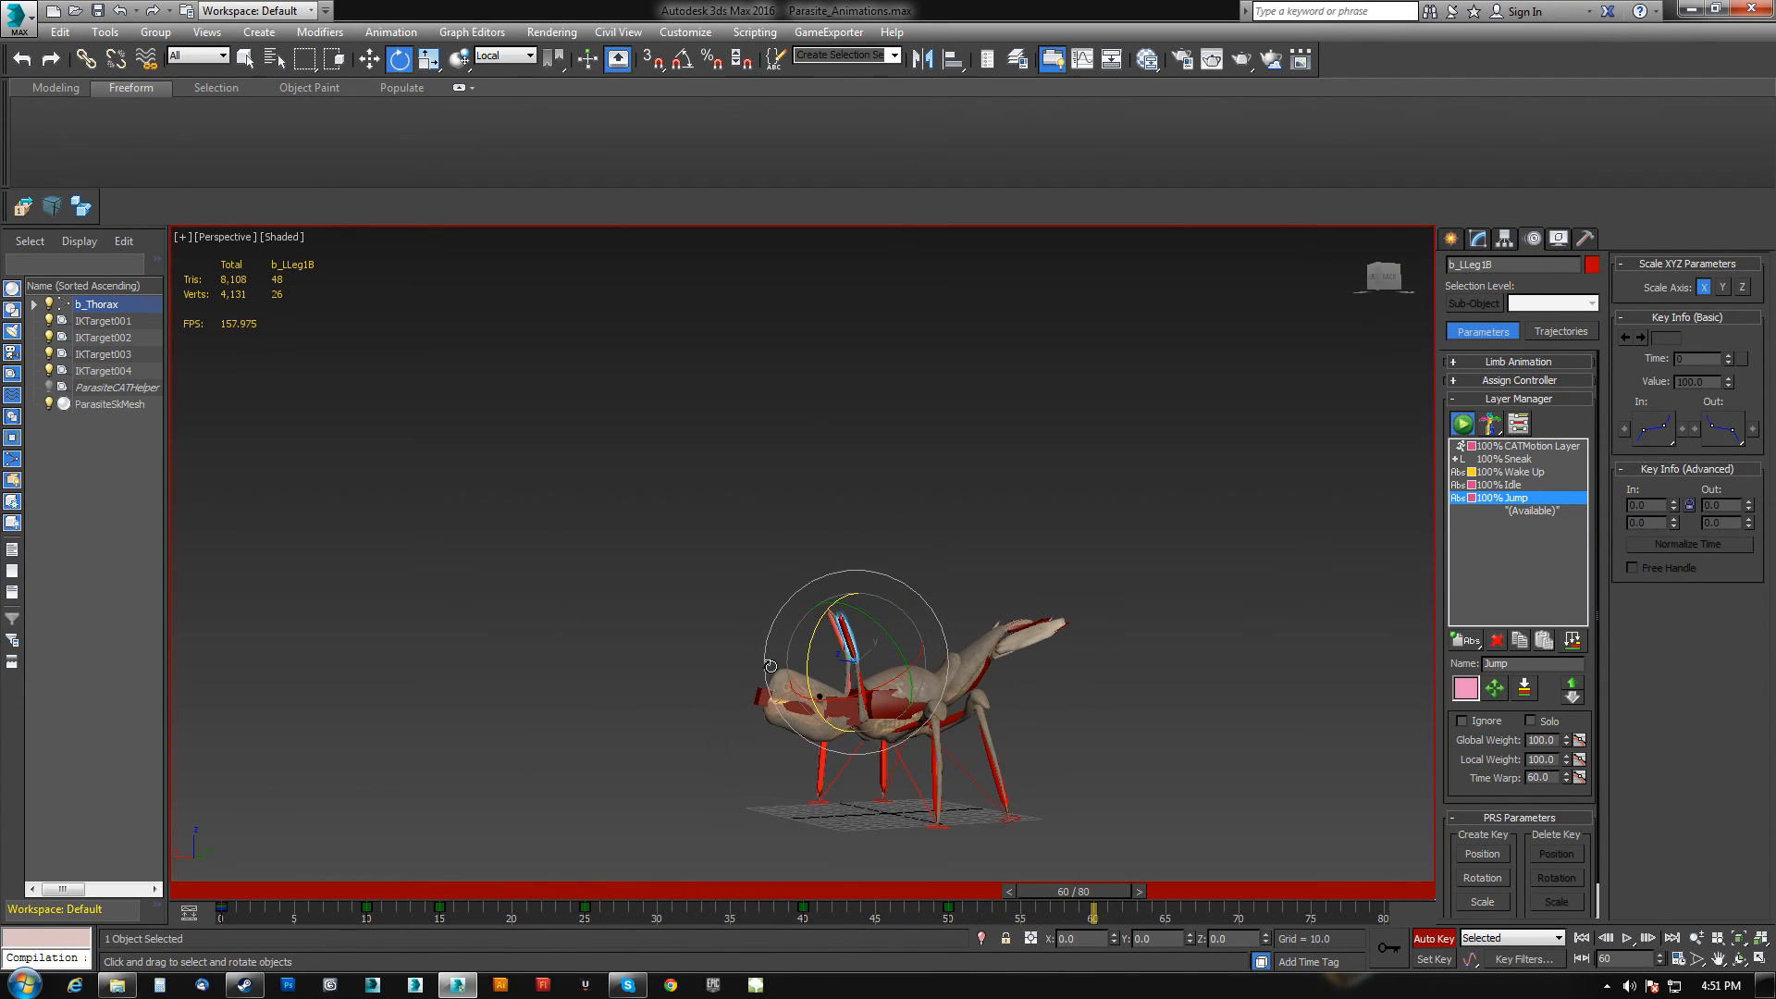
pyautogui.moveTo(880, 714); pyautogui.dragTo(869, 686, button='middle')
pyautogui.scroll(4, 864, 680)
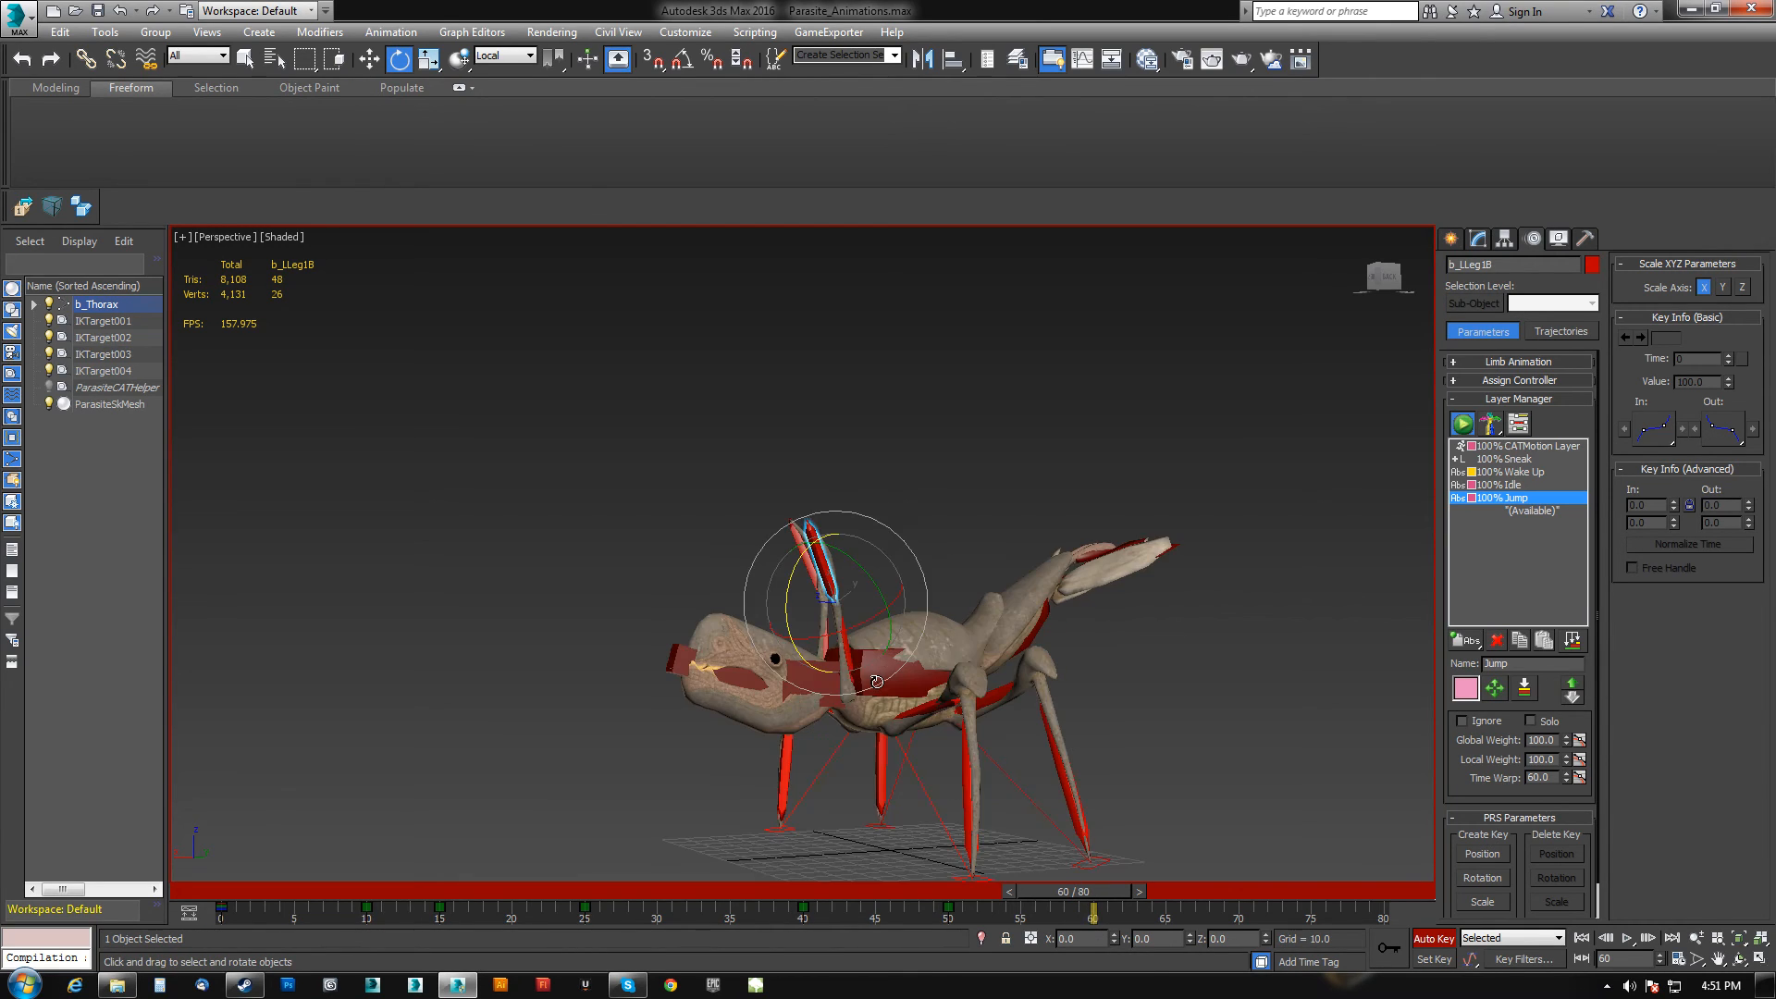
# At frame 65, select three front leg segments and rotate them downward.
pyautogui.keyDown('ctrl'); pyautogui.click(845, 647); pyautogui.keyUp('ctrl')
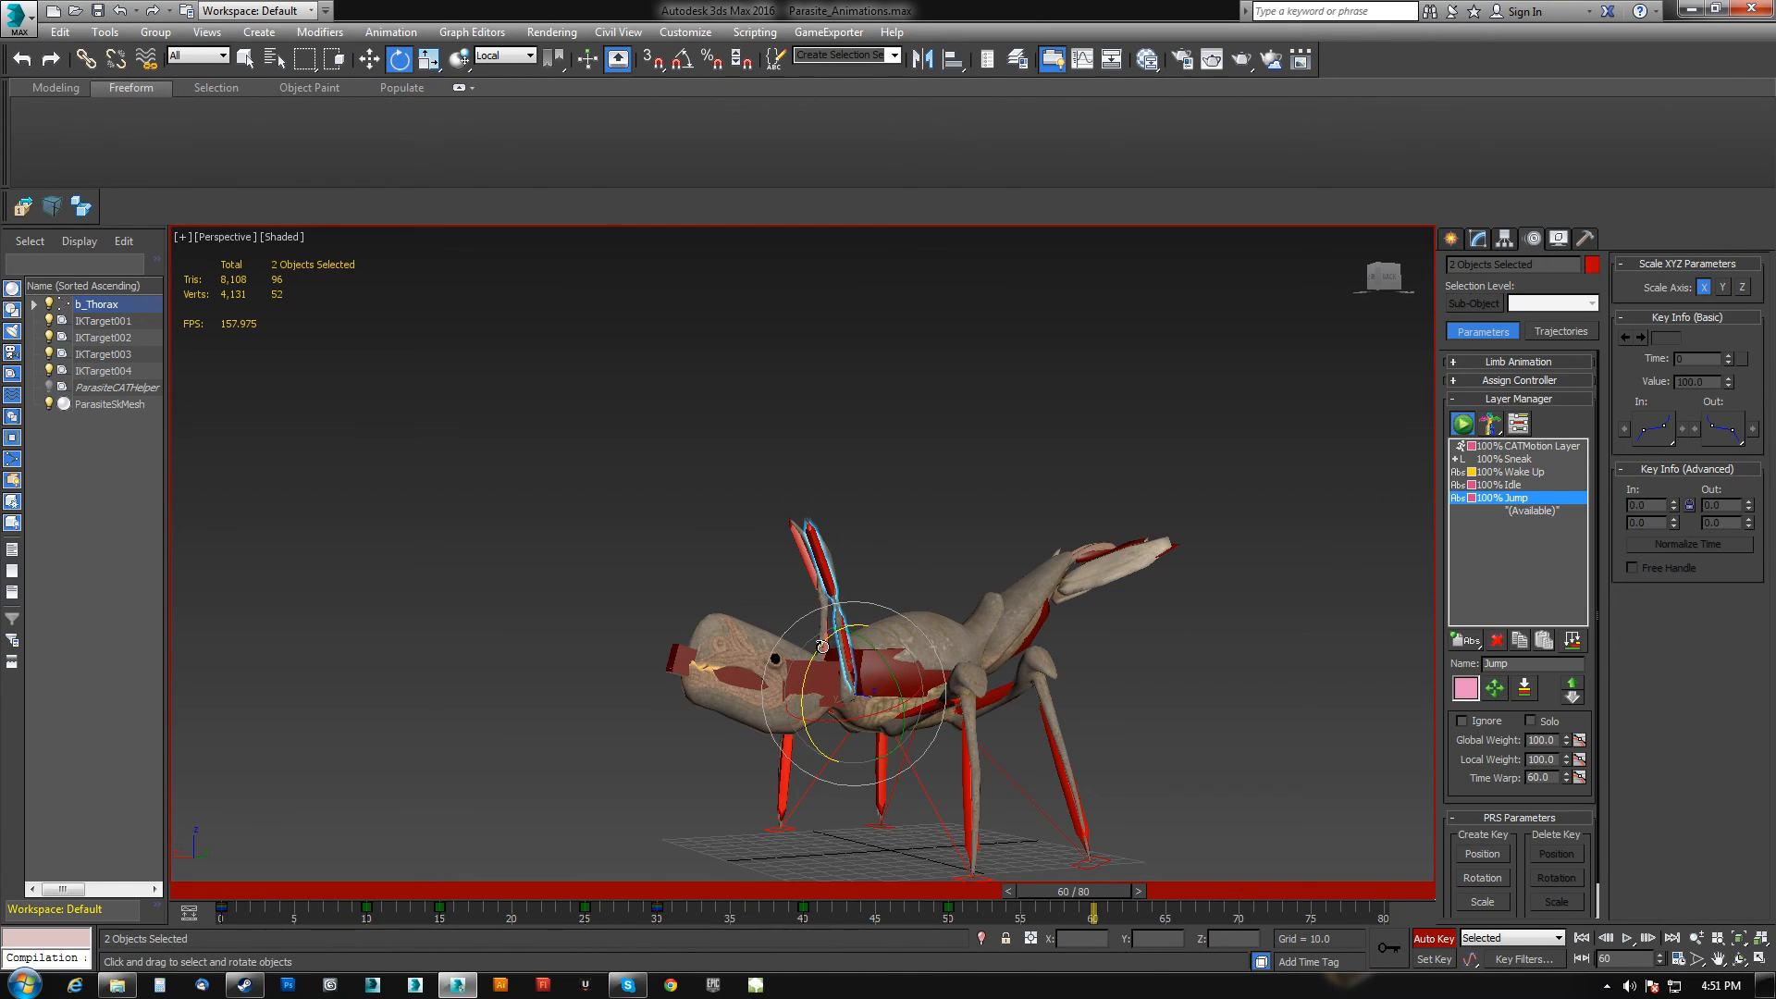
pyautogui.keyDown('ctrl'); pyautogui.click(824, 646); pyautogui.keyUp('ctrl')
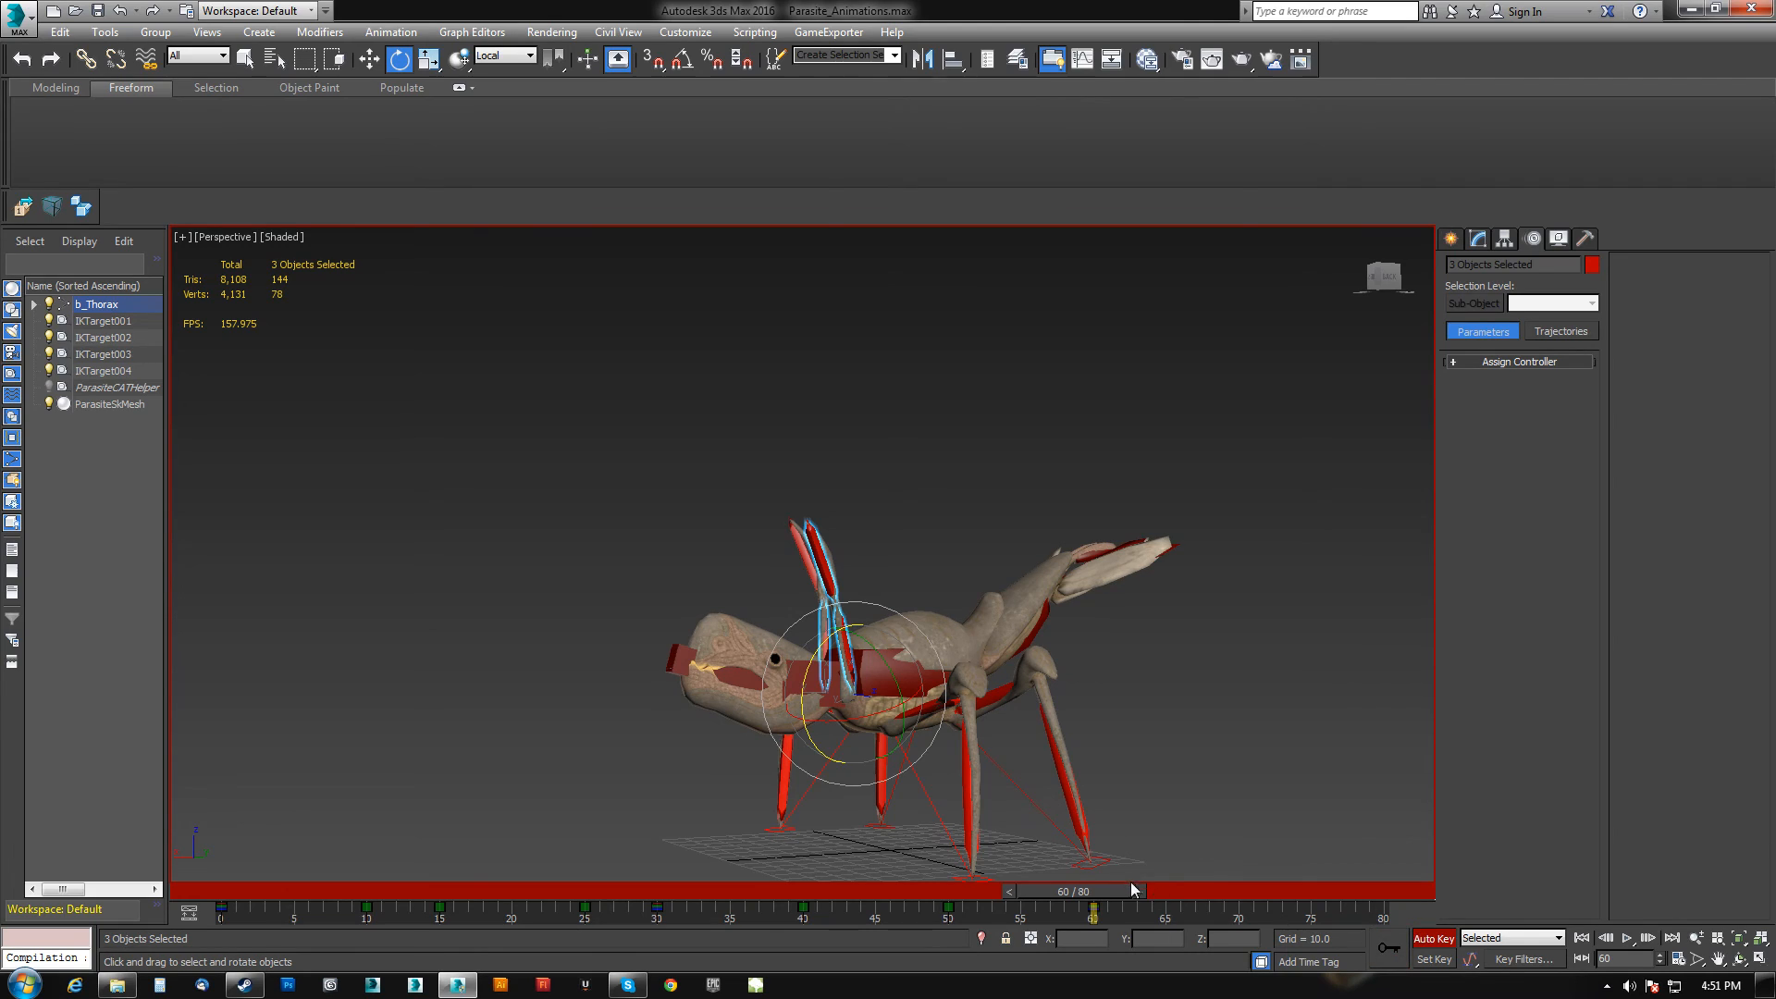
pyautogui.moveTo(1092, 896); pyautogui.dragTo(1172, 918)
pyautogui.click(1371, 944)
pyautogui.moveTo(821, 722)
pyautogui.mouseDown()
pyautogui.moveTo(745, 818)
pyautogui.moveTo(814, 733)
pyautogui.mouseUp()
pyautogui.keyDown('alt'); pyautogui.moveTo(749, 610); pyautogui.dragTo(880, 631); pyautogui.keyUp('alt')
pyautogui.keyDown('alt'); pyautogui.moveTo(788, 705); pyautogui.dragTo(777, 726, button='middle'); pyautogui.keyUp('alt')
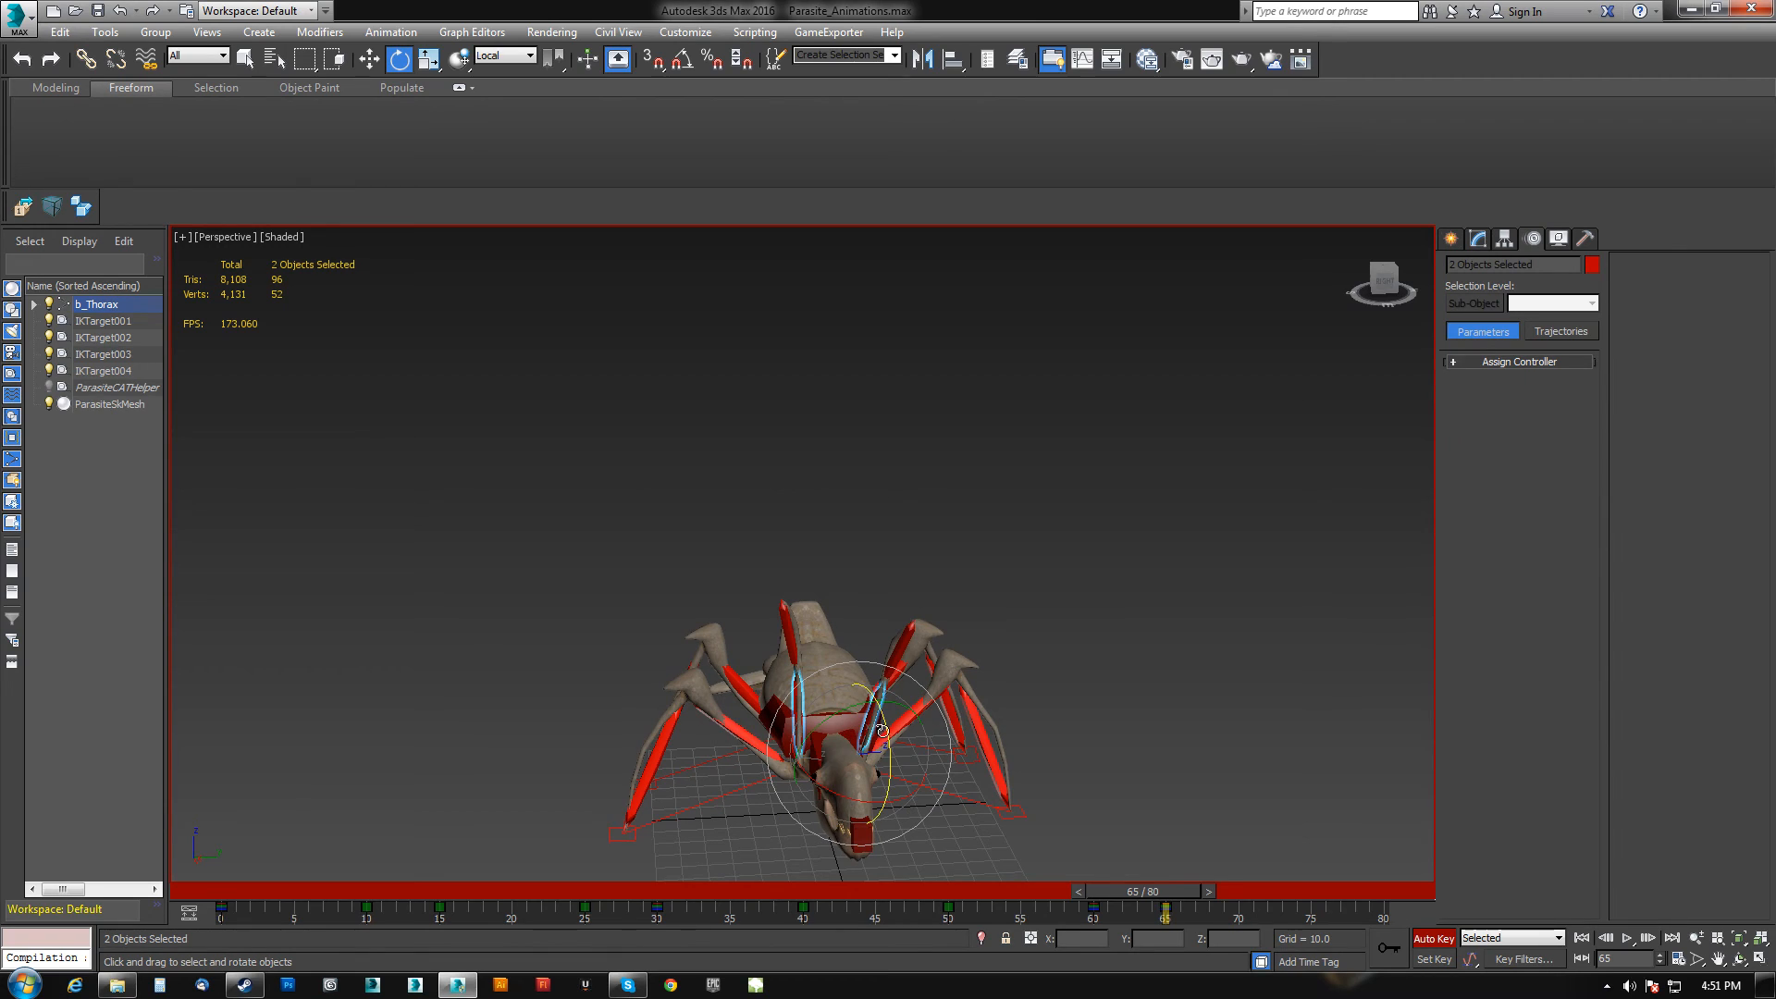
# At frame 65, fold both front legs' segments under the head in a close-up view.
pyautogui.moveTo(886, 732); pyautogui.dragTo(926, 908)
pyautogui.keyDown('alt'); pyautogui.moveTo(987, 813); pyautogui.dragTo(819, 726, button='middle'); pyautogui.keyUp('alt')
pyautogui.scroll(8, 826, 685)
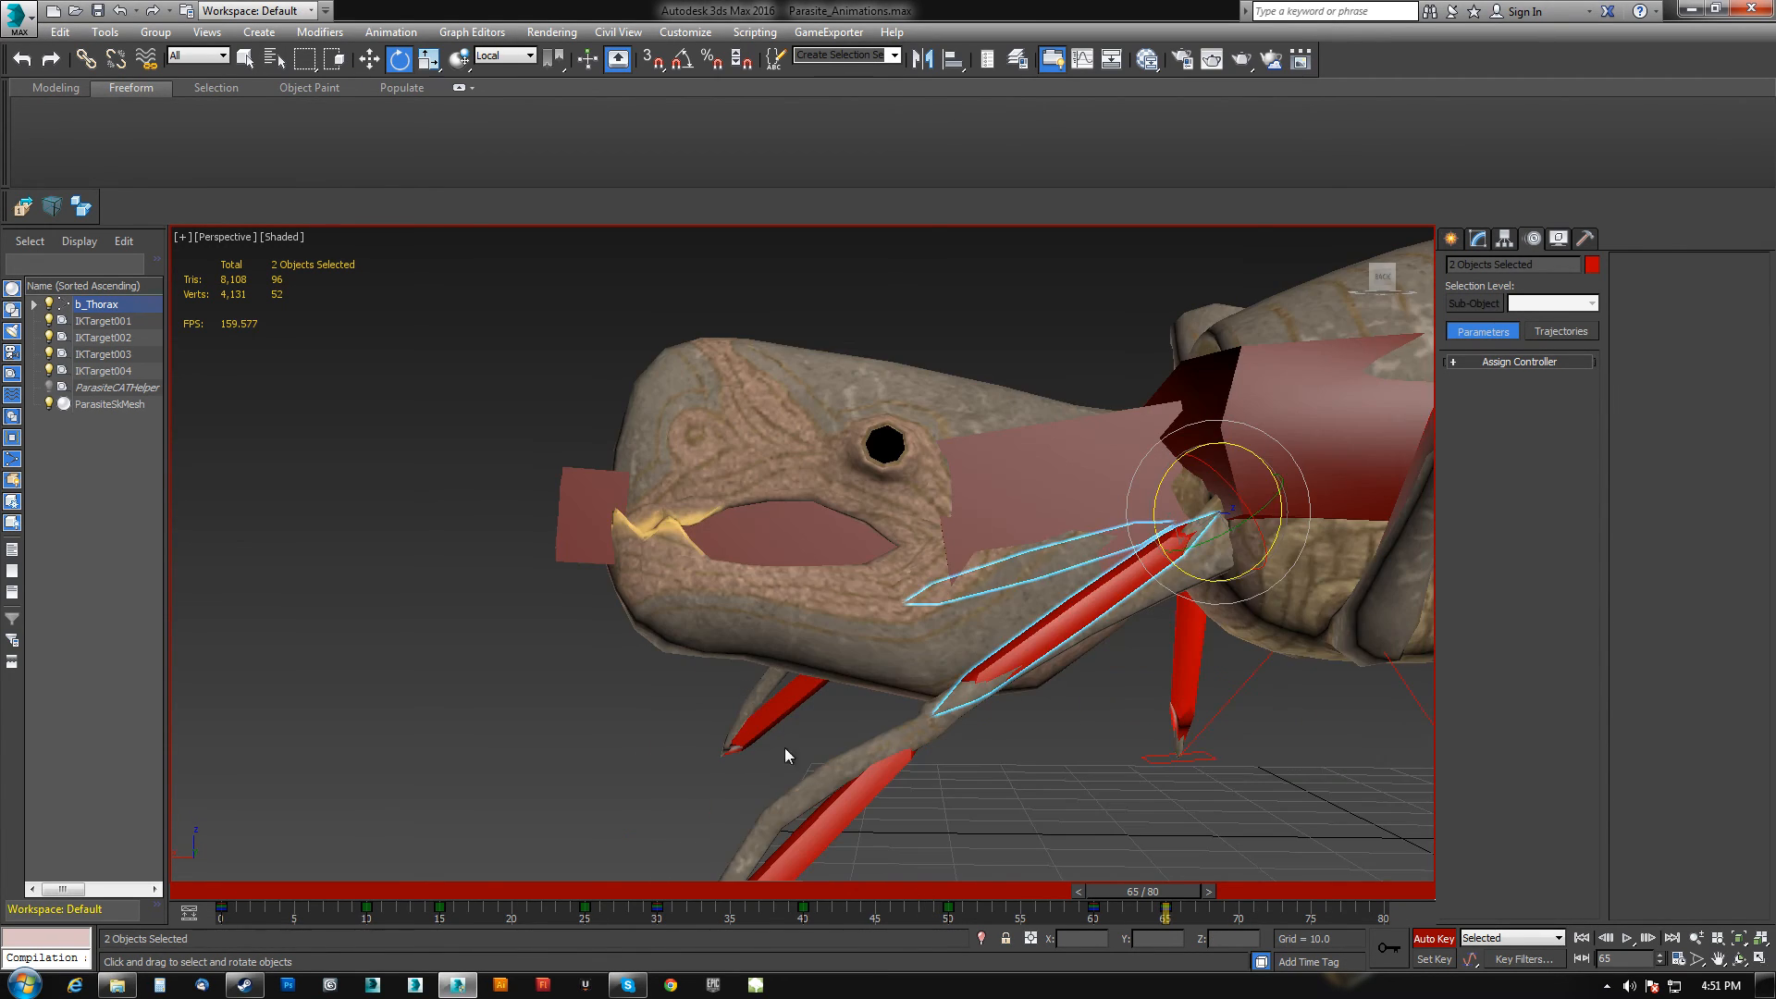
pyautogui.click(805, 646)
pyautogui.moveTo(838, 518); pyautogui.dragTo(840, 473)
pyautogui.click(794, 523)
pyautogui.keyDown('alt'); pyautogui.moveTo(794, 523); pyautogui.dragTo(983, 664, button='middle'); pyautogui.keyUp('alt')
pyautogui.click(913, 556)
pyautogui.keyDown('alt'); pyautogui.moveTo(914, 556); pyautogui.dragTo(937, 614, button='middle'); pyautogui.keyUp('alt')
pyautogui.moveTo(956, 543); pyautogui.dragTo(982, 543)
pyautogui.keyDown('alt'); pyautogui.moveTo(869, 582); pyautogui.dragTo(886, 464, button='middle'); pyautogui.keyUp('alt')
pyautogui.moveTo(864, 508); pyautogui.dragTo(883, 533)
# At frame 65, rotate the right front leg's lower segment.
pyautogui.click(1091, 739)
pyautogui.moveTo(1079, 699); pyautogui.dragTo(1089, 650)
pyautogui.scroll(-2, 1068, 685)
pyautogui.keyDown('alt'); pyautogui.moveTo(1068, 685); pyautogui.dragTo(696, 728, button='middle'); pyautogui.keyUp('alt')
pyautogui.scroll(-4, 833, 688)
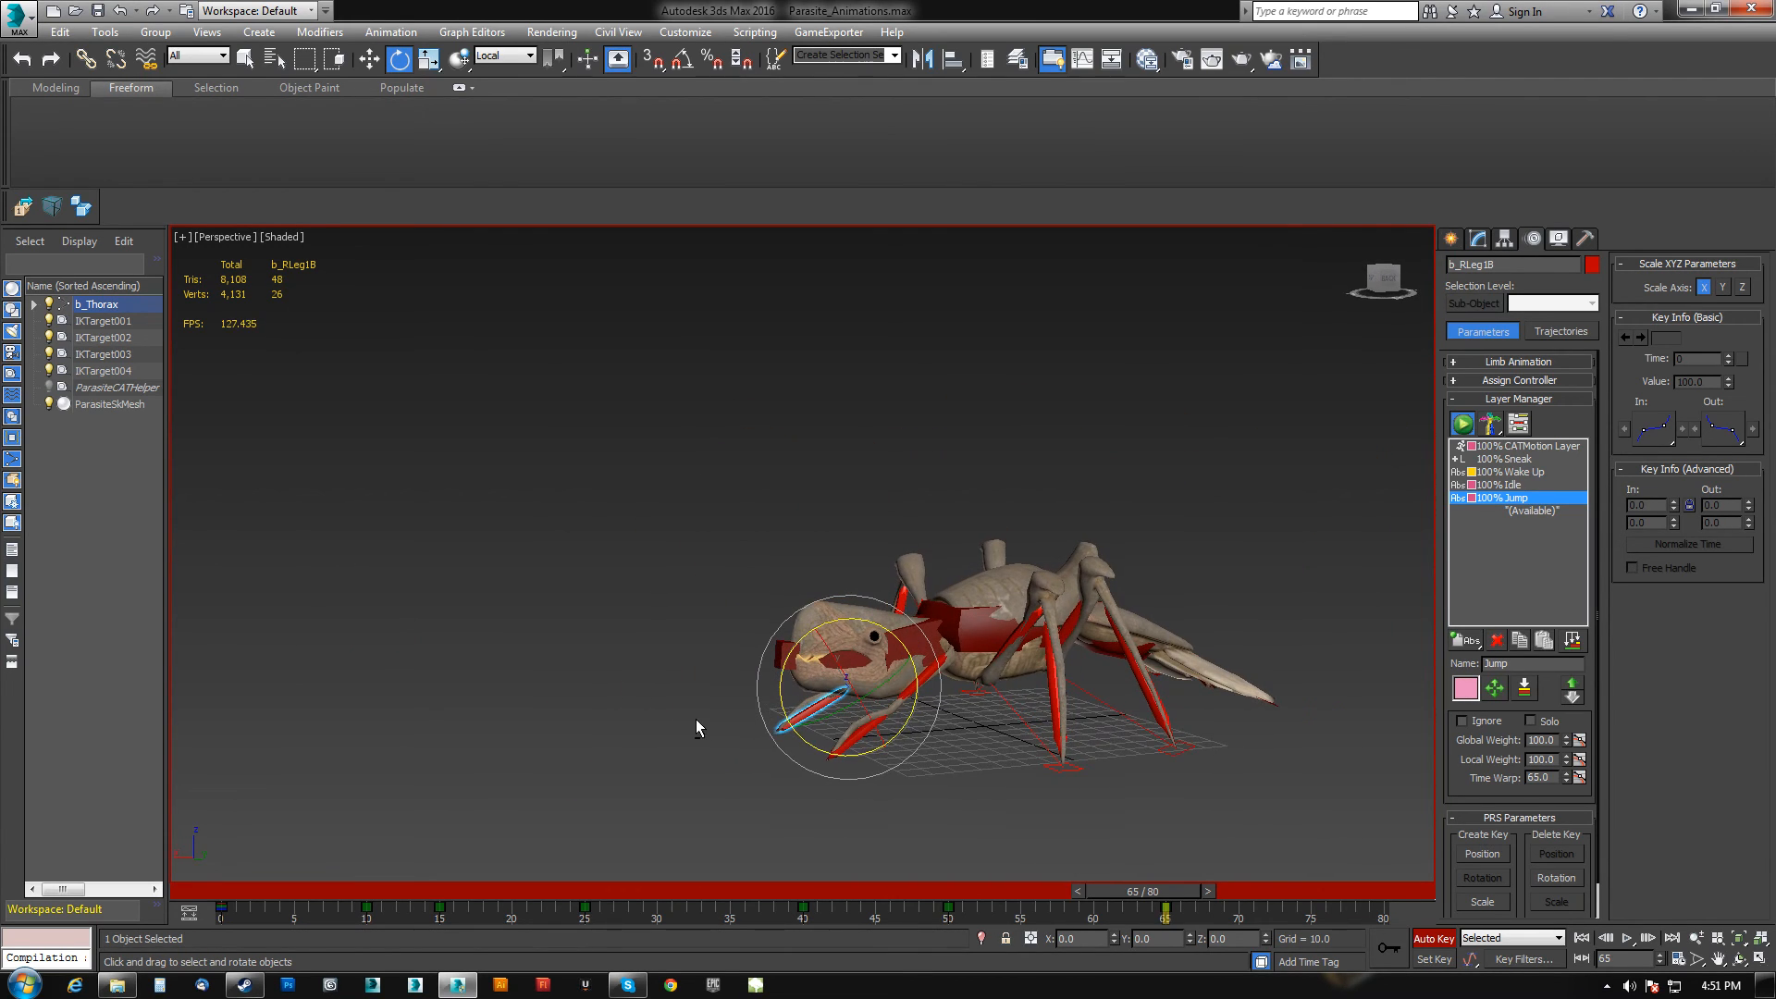
# At frame 65, rotate the left front leg's lower segment.
pyautogui.moveTo(1167, 892)
pyautogui.mouseDown()
pyautogui.moveTo(1202, 897)
pyautogui.moveTo(1187, 893)
pyautogui.mouseUp()
pyautogui.press('e')
pyautogui.hotkey('ctrl', 'a')
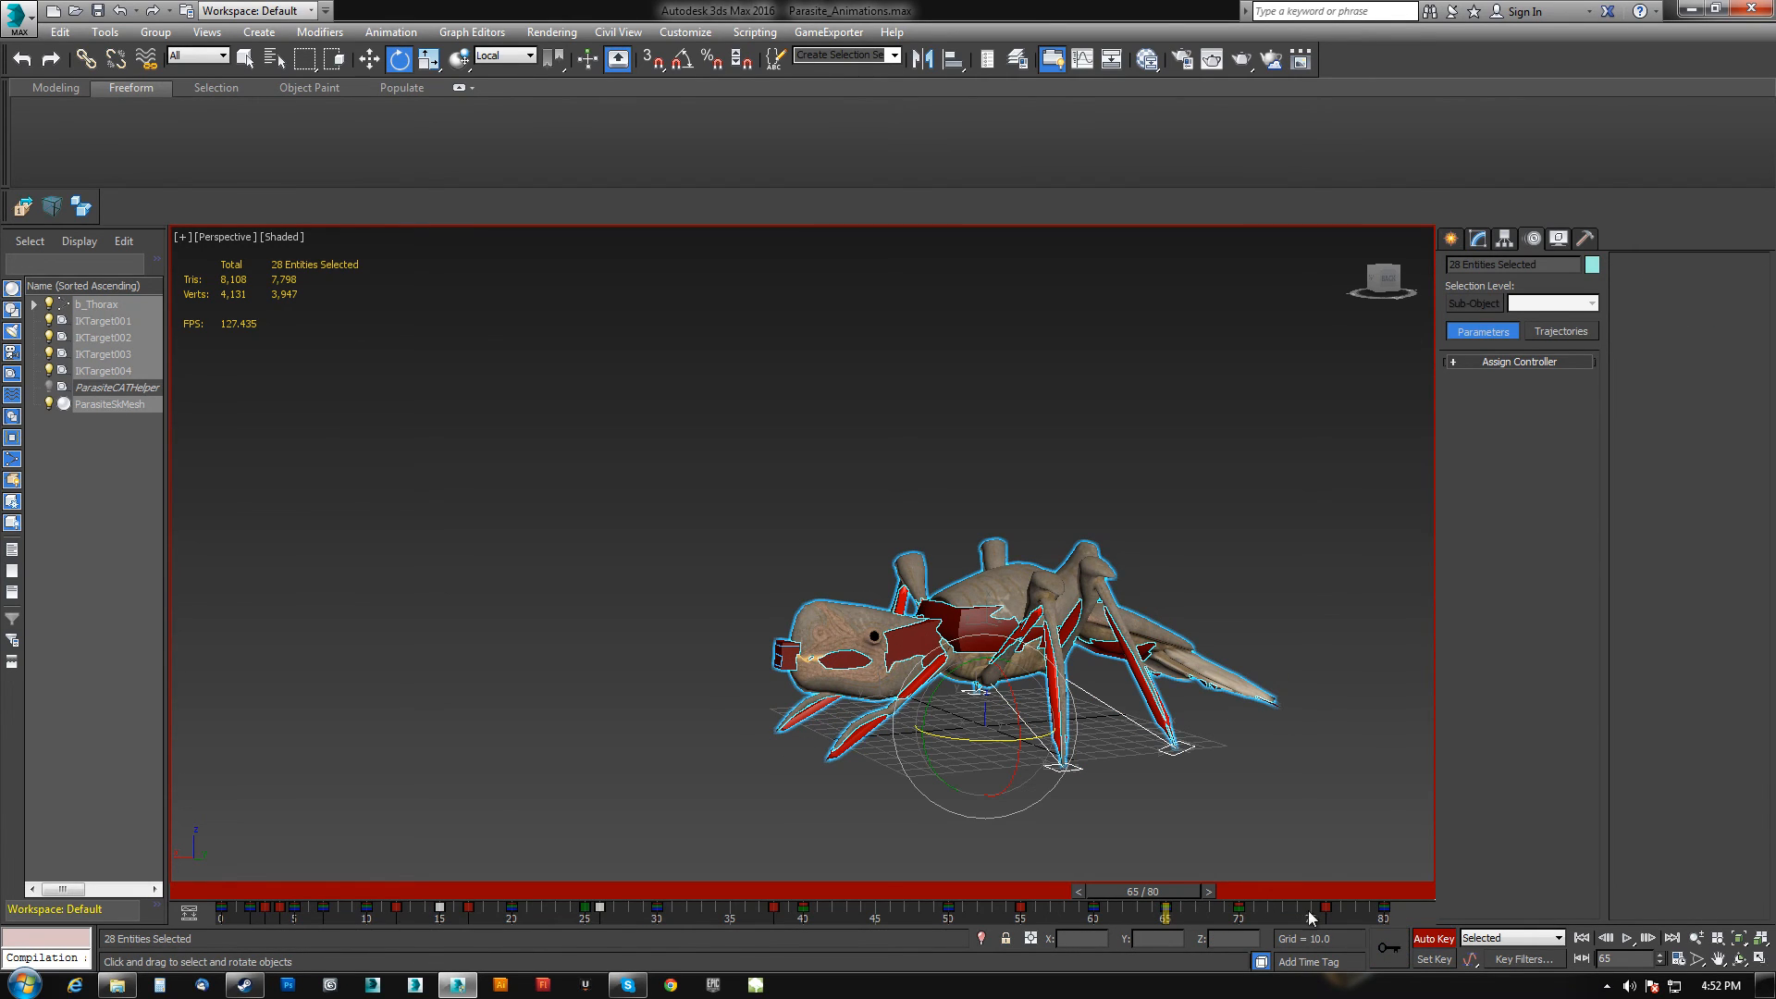
pyautogui.keyDown('alt'); pyautogui.moveTo(883, 737); pyautogui.dragTo(866, 742, button='middle'); pyautogui.keyUp('alt')
pyautogui.click(848, 731)
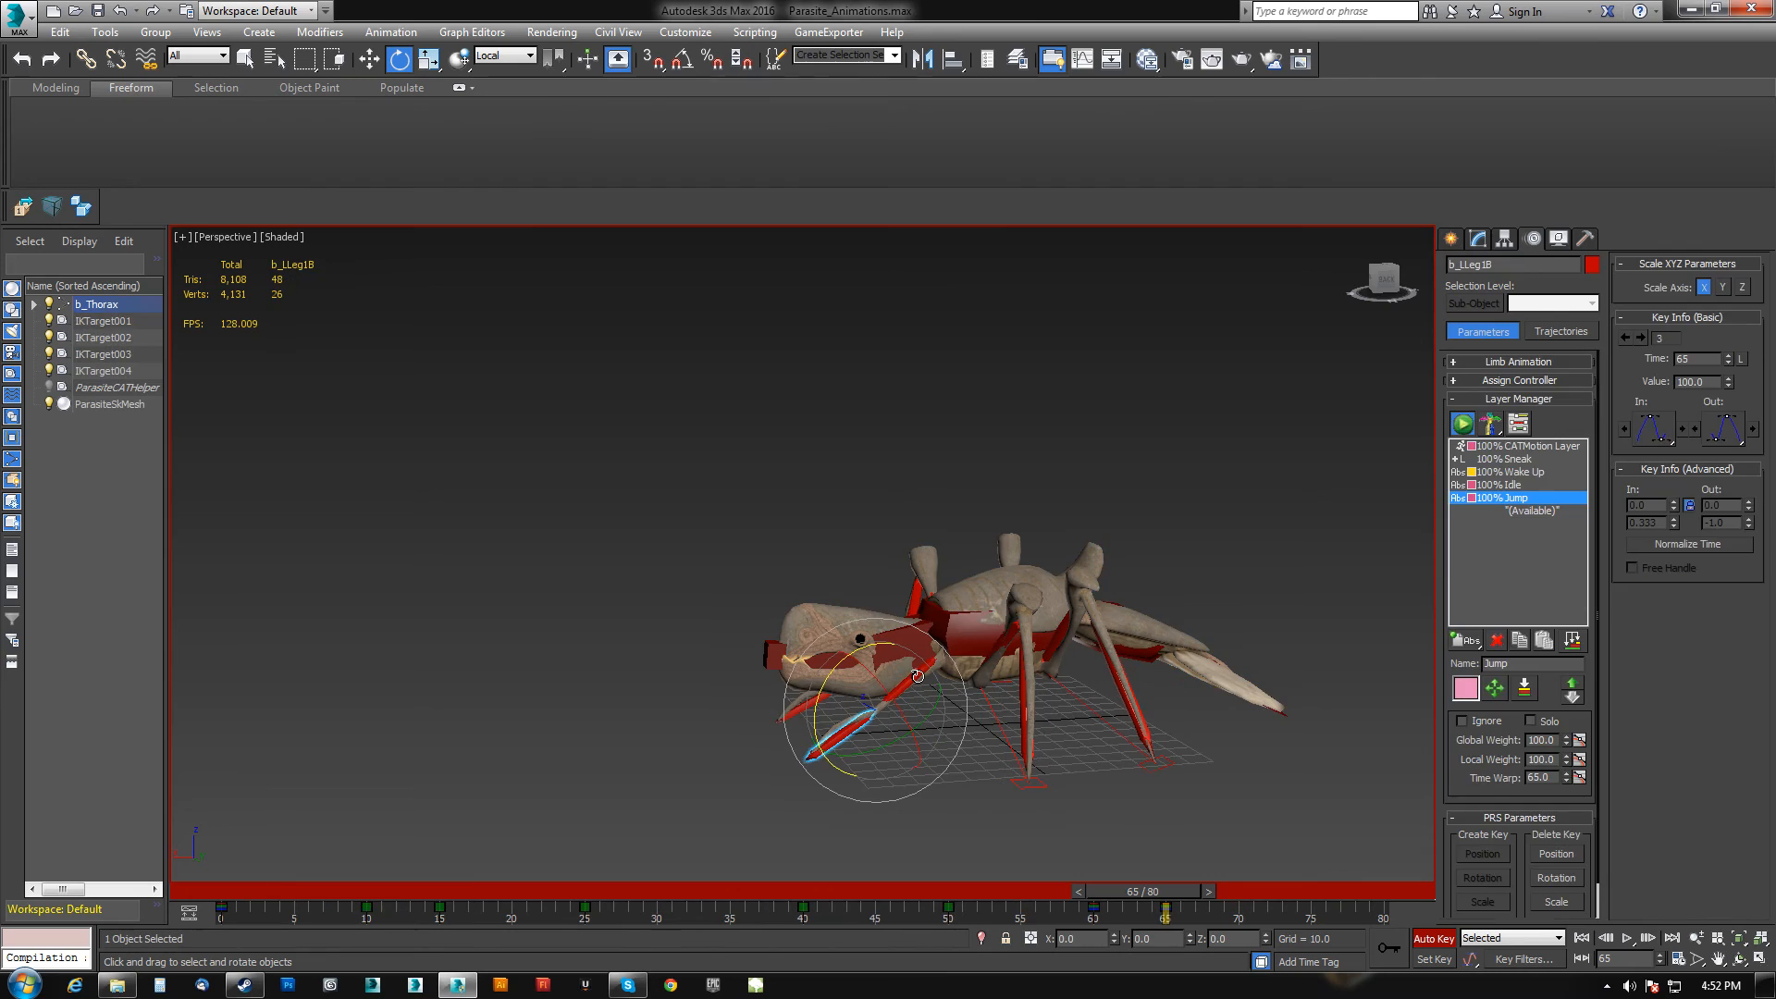
pyautogui.keyDown('alt'); pyautogui.moveTo(918, 675); pyautogui.dragTo(1082, 705, button='middle'); pyautogui.keyUp('alt')
# Copy the four front leg segments' frame 0 keys to frame 75.
pyautogui.keyDown('ctrl'); pyautogui.click(797, 756); pyautogui.keyUp('ctrl')
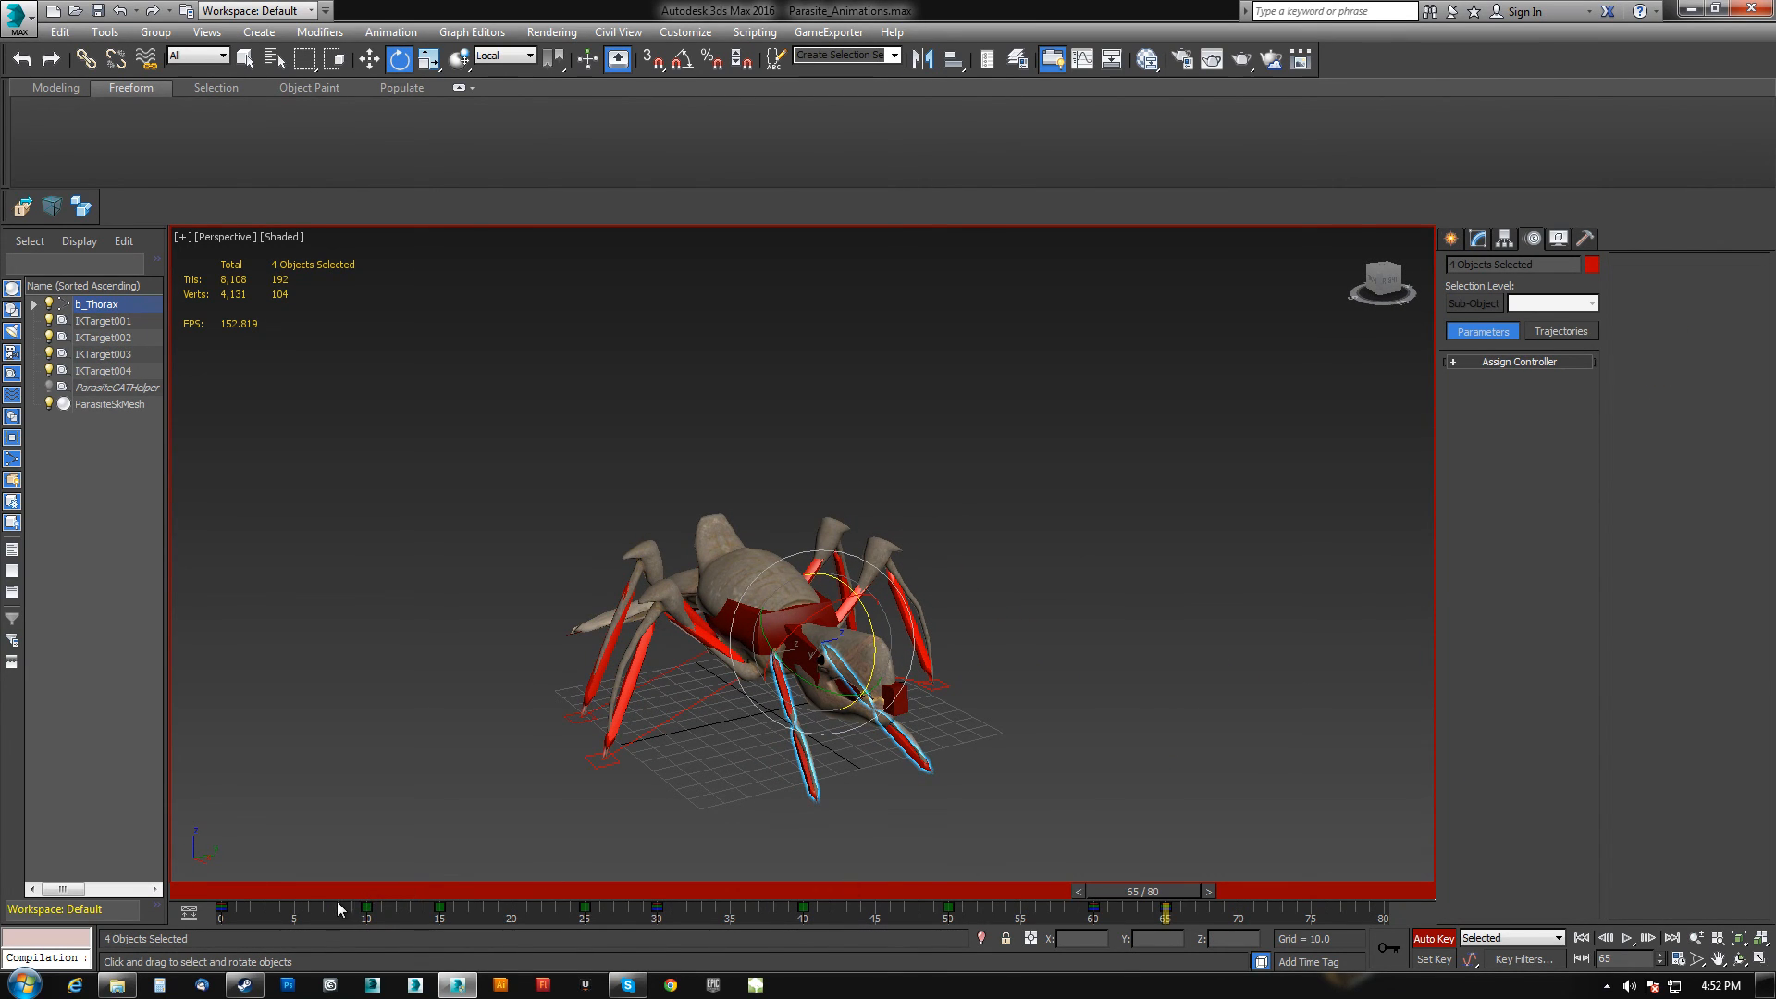
pyautogui.click(220, 908)
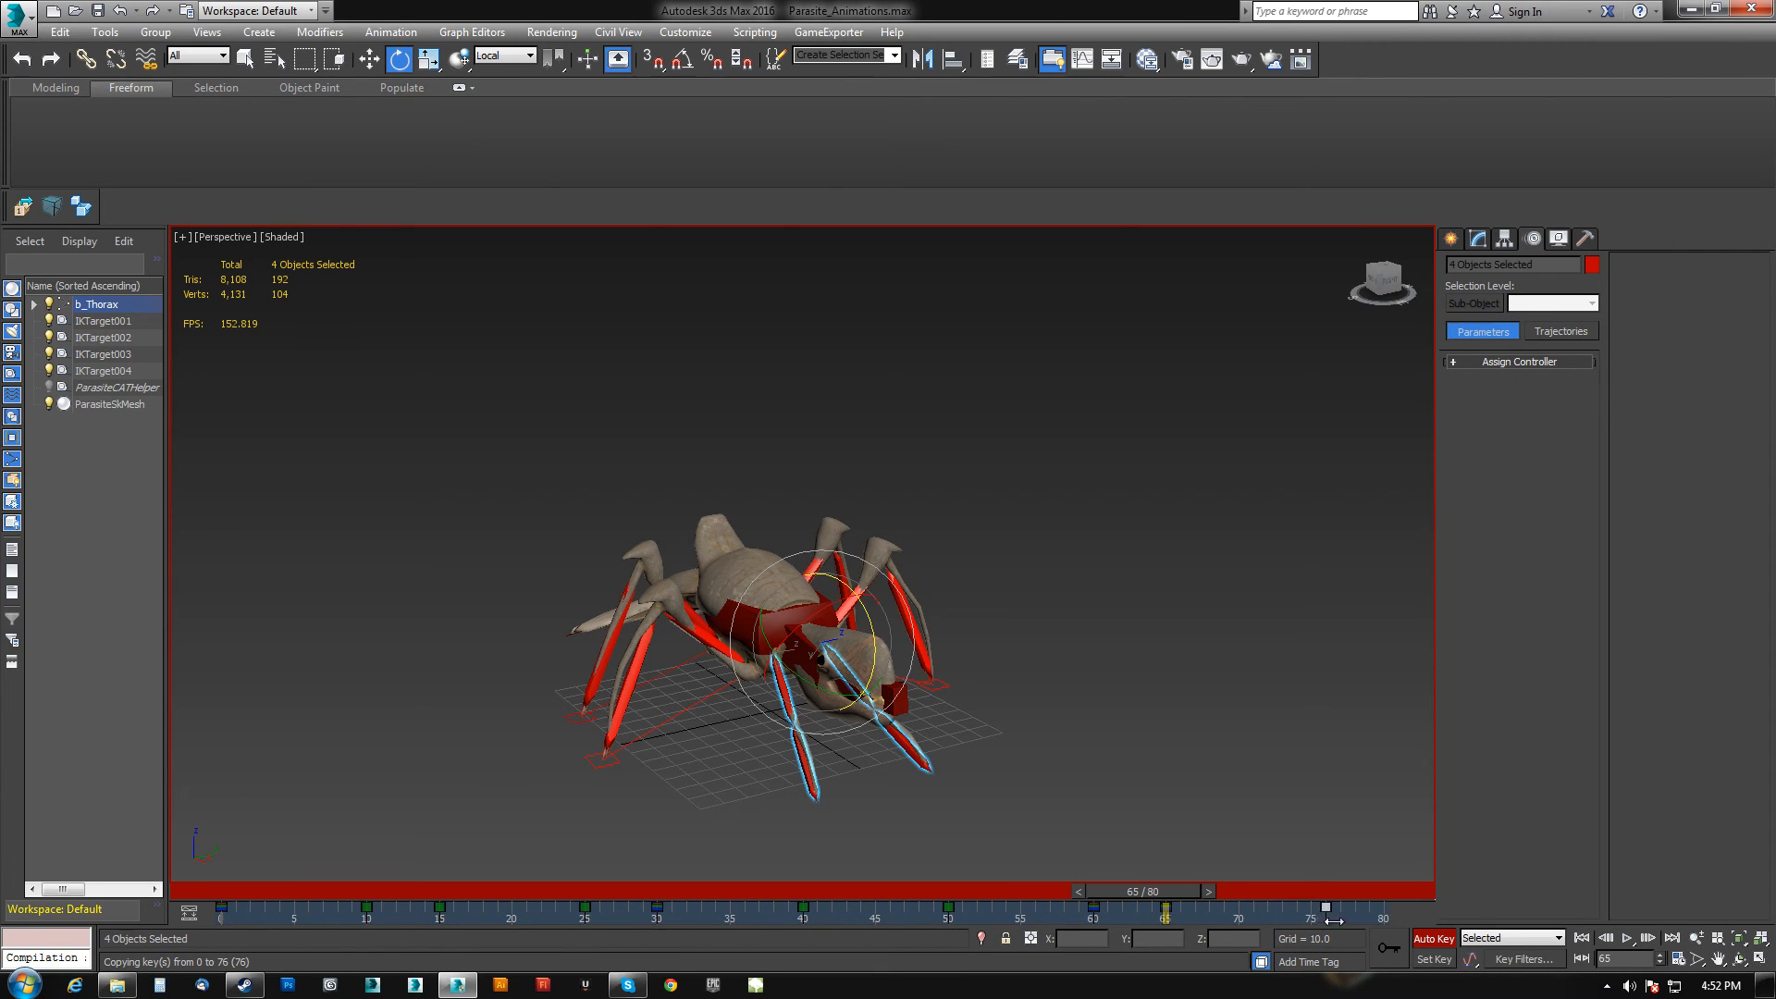
pyautogui.moveTo(1167, 892)
pyautogui.mouseDown()
pyautogui.moveTo(725, 880)
pyautogui.moveTo(1387, 916)
pyautogui.moveTo(1021, 914)
pyautogui.moveTo(1291, 915)
pyautogui.moveTo(1227, 901)
pyautogui.moveTo(1306, 898)
pyautogui.mouseUp()
pyautogui.press('e')
pyautogui.press('e')
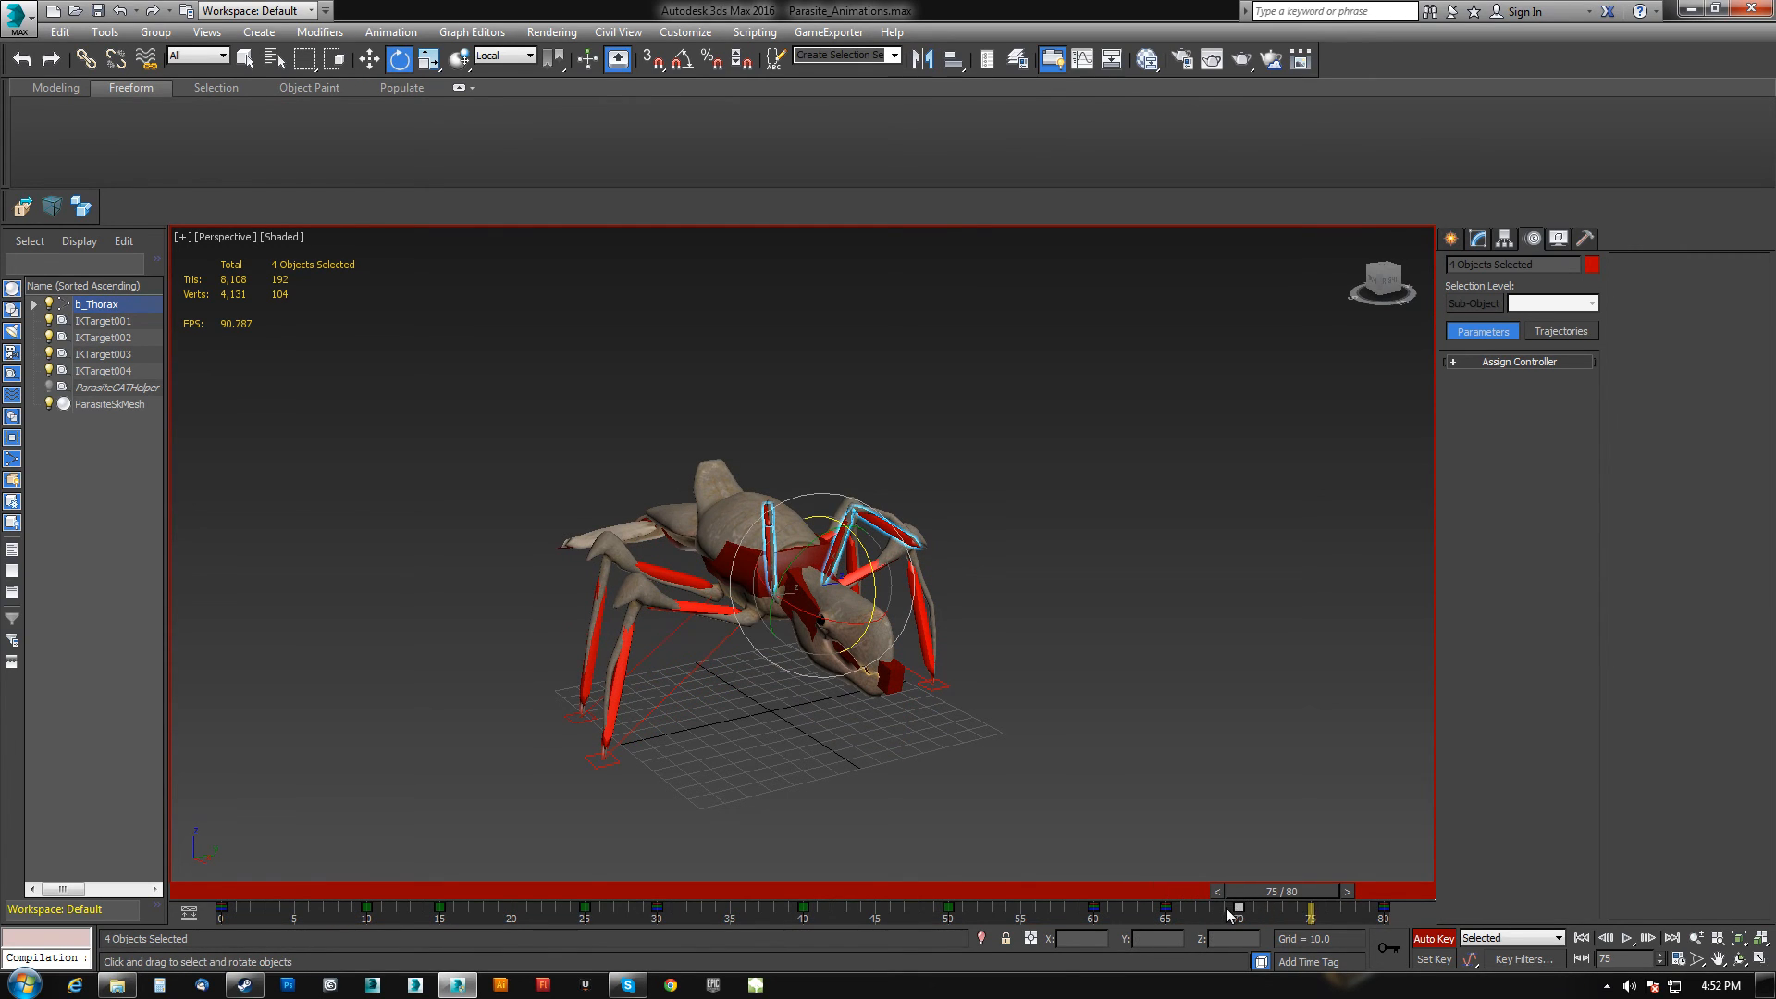
# At frame 70, rotate two front leg segments to adjust the landing pose.
pyautogui.moveTo(1315, 897); pyautogui.dragTo(1248, 897)
pyautogui.keyDown('alt'); pyautogui.moveTo(891, 622); pyautogui.dragTo(1018, 618, button='middle'); pyautogui.keyUp('alt')
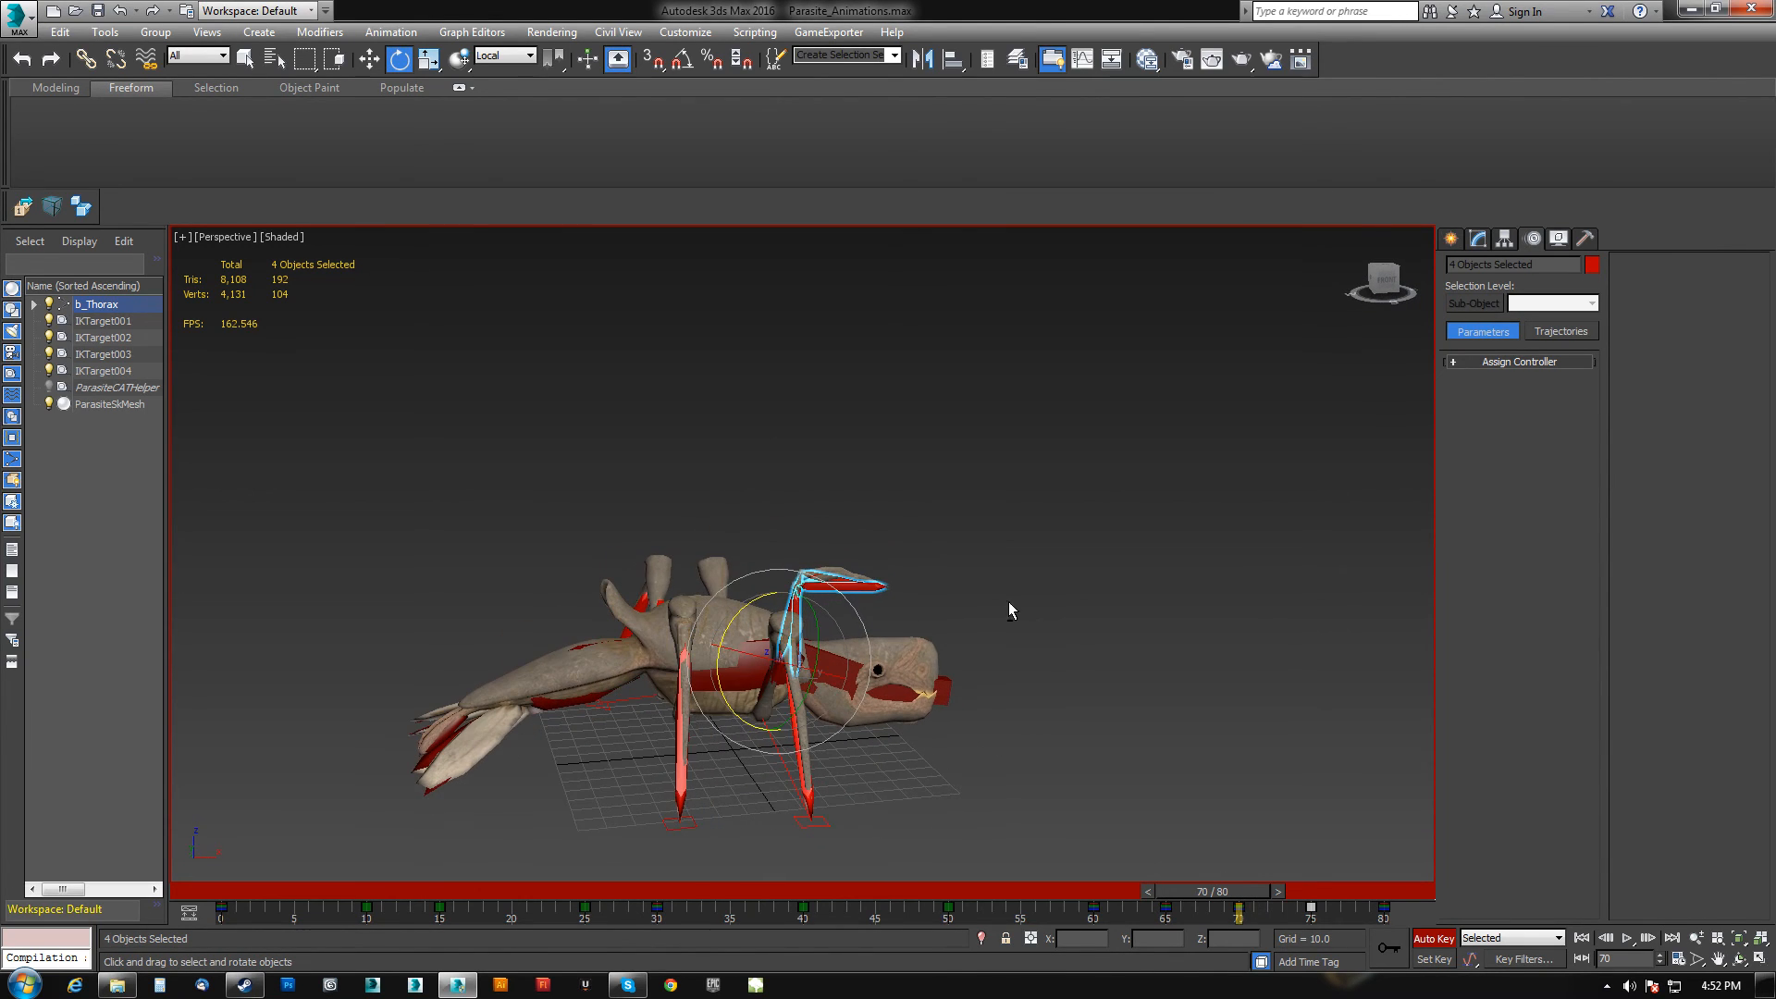
pyautogui.keyDown('alt'); pyautogui.moveTo(834, 640); pyautogui.dragTo(831, 638); pyautogui.keyUp('alt')
pyautogui.keyDown('alt'); pyautogui.moveTo(831, 638); pyautogui.dragTo(727, 646, button='middle'); pyautogui.keyUp('alt')
pyautogui.moveTo(779, 643); pyautogui.dragTo(774, 640)
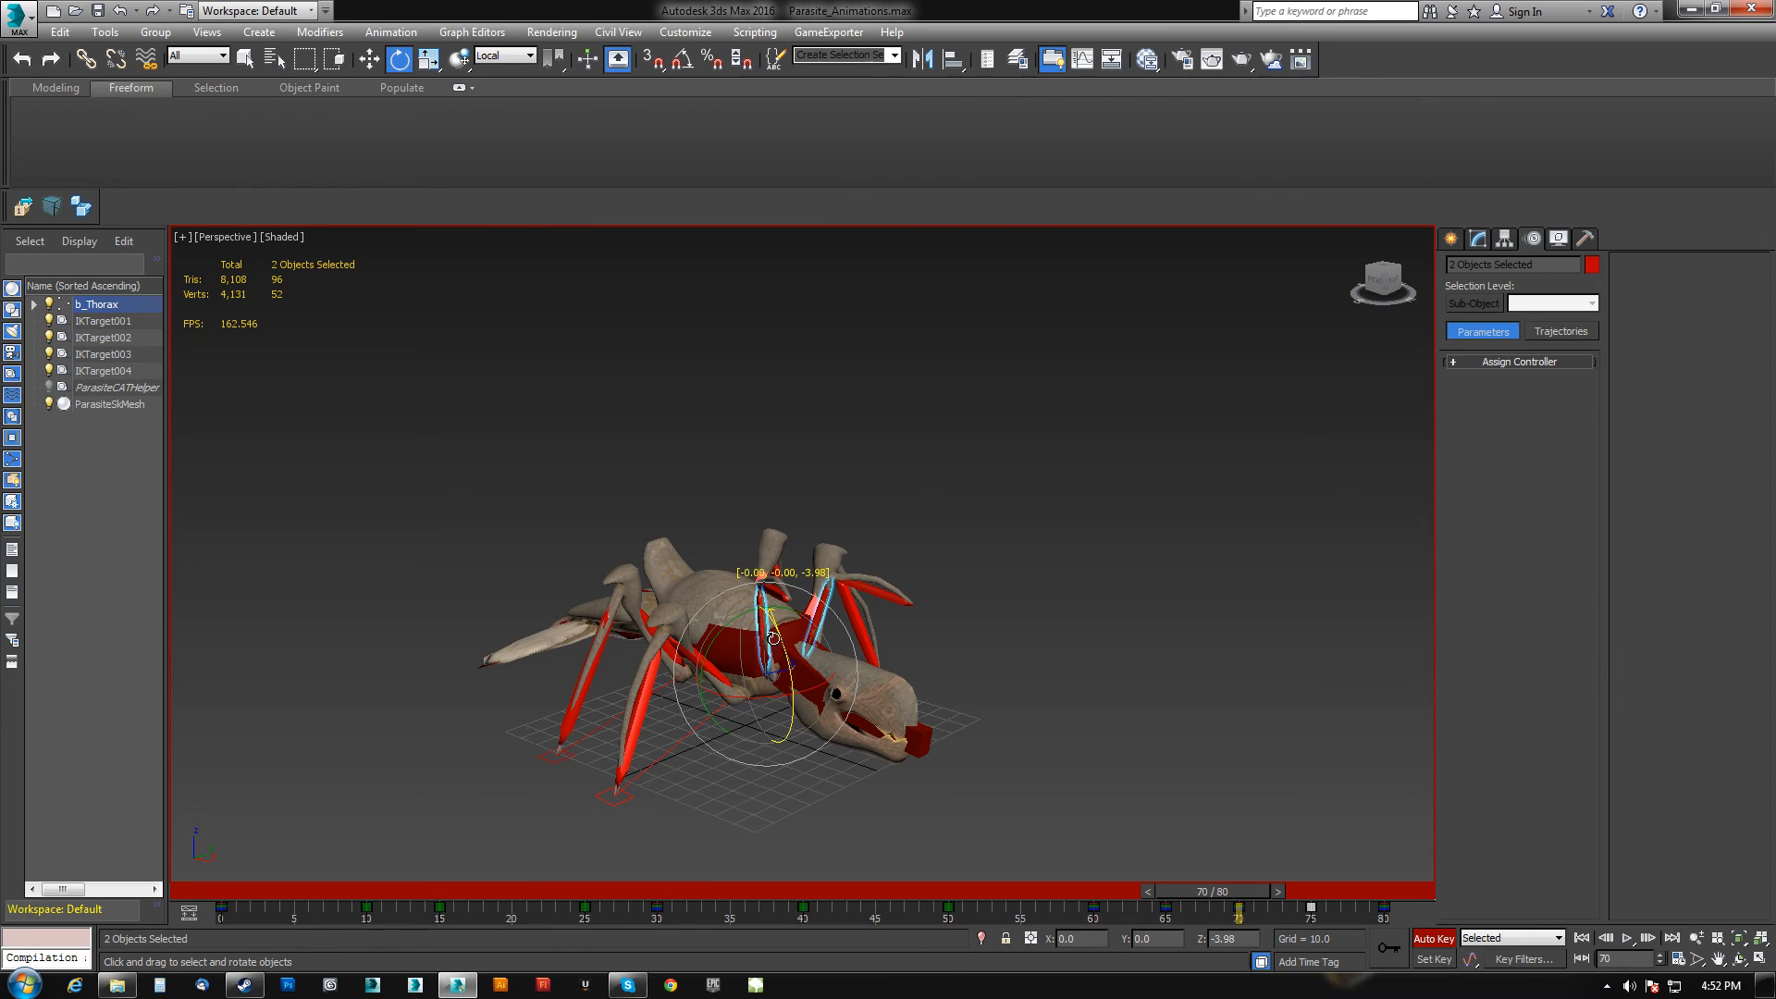
pyautogui.moveTo(773, 638); pyautogui.dragTo(812, 755)
pyautogui.keyDown('alt'); pyautogui.moveTo(994, 757); pyautogui.dragTo(899, 737, button='middle'); pyautogui.keyUp('alt')
# Scrub the timeline between frames 0 and 80 to review the jump.
pyautogui.moveTo(1202, 891); pyautogui.dragTo(1365, 911)
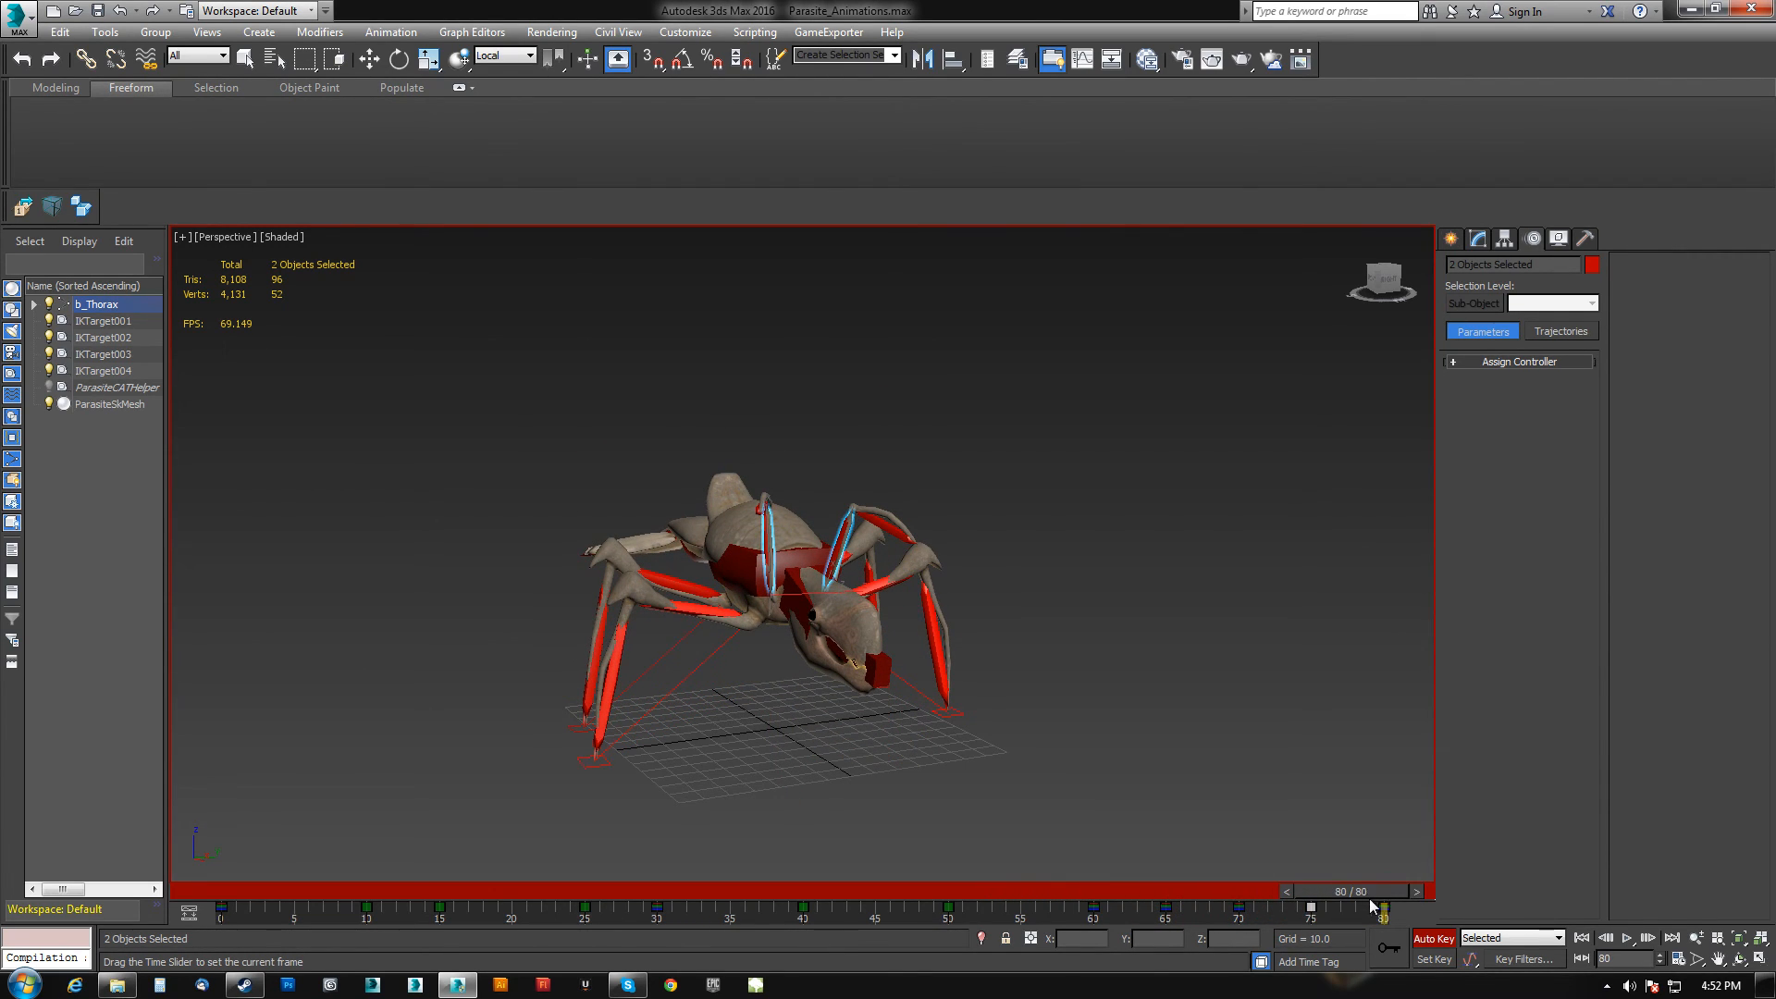
pyautogui.press('e')
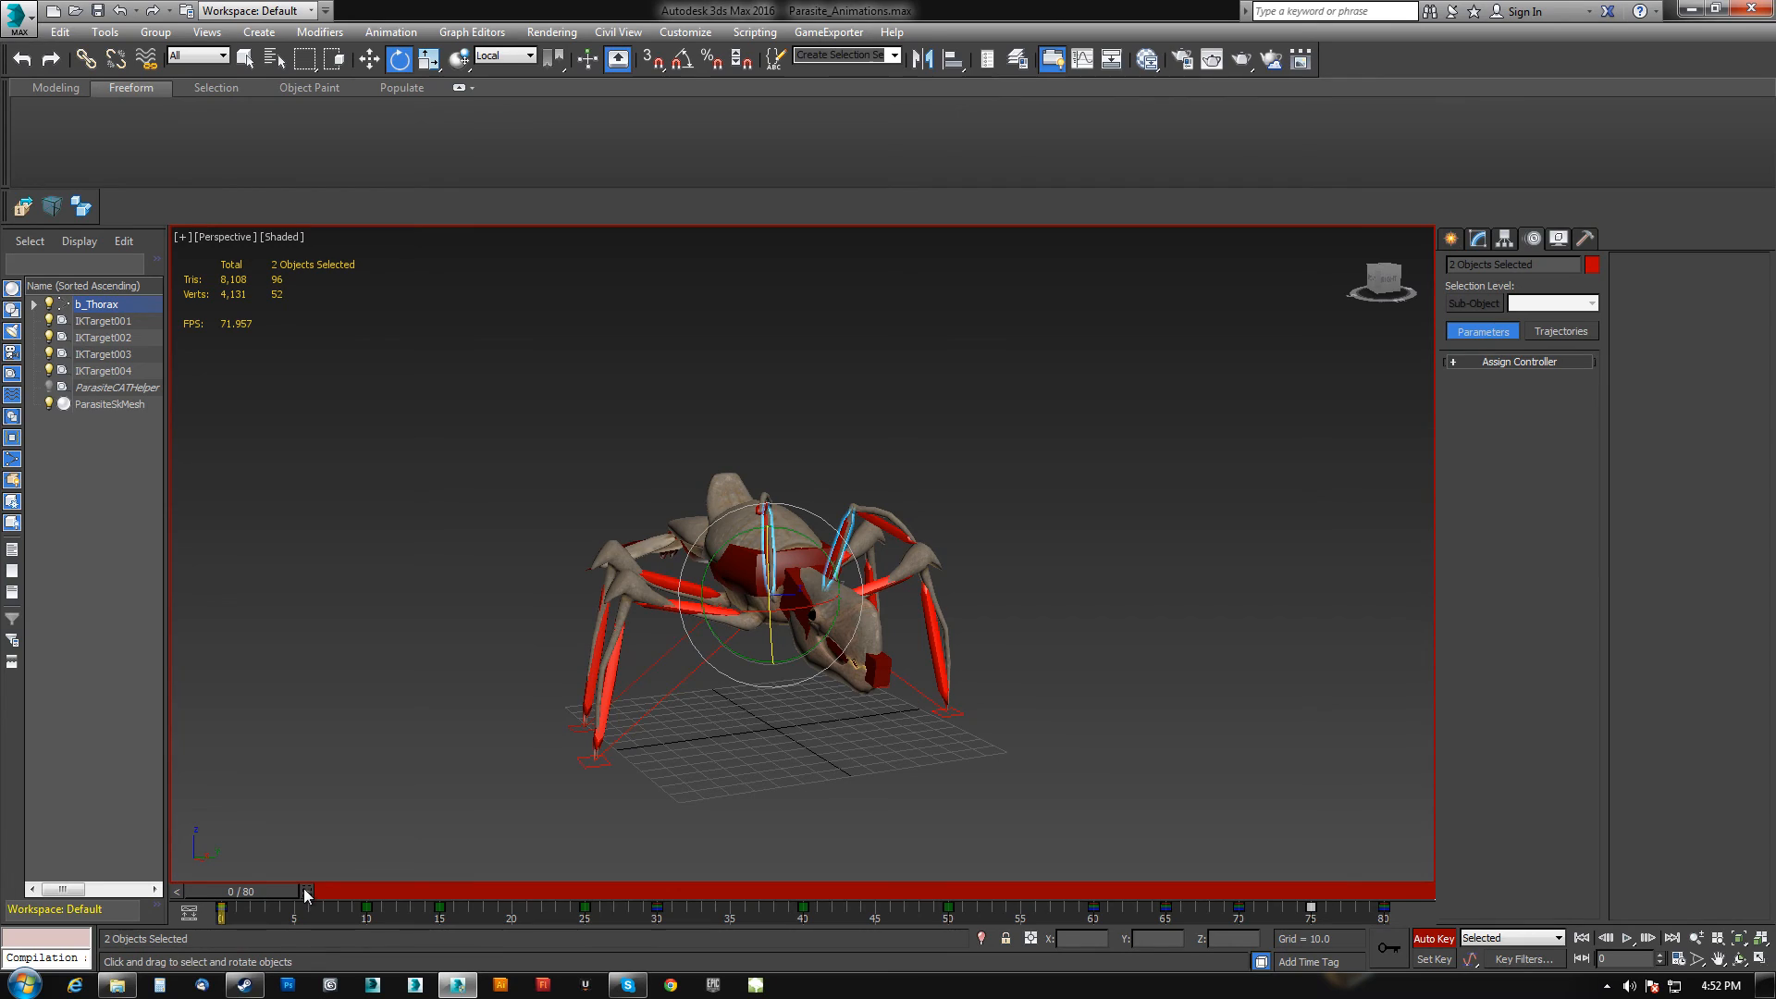
pyautogui.moveTo(179, 895); pyautogui.dragTo(1285, 894)
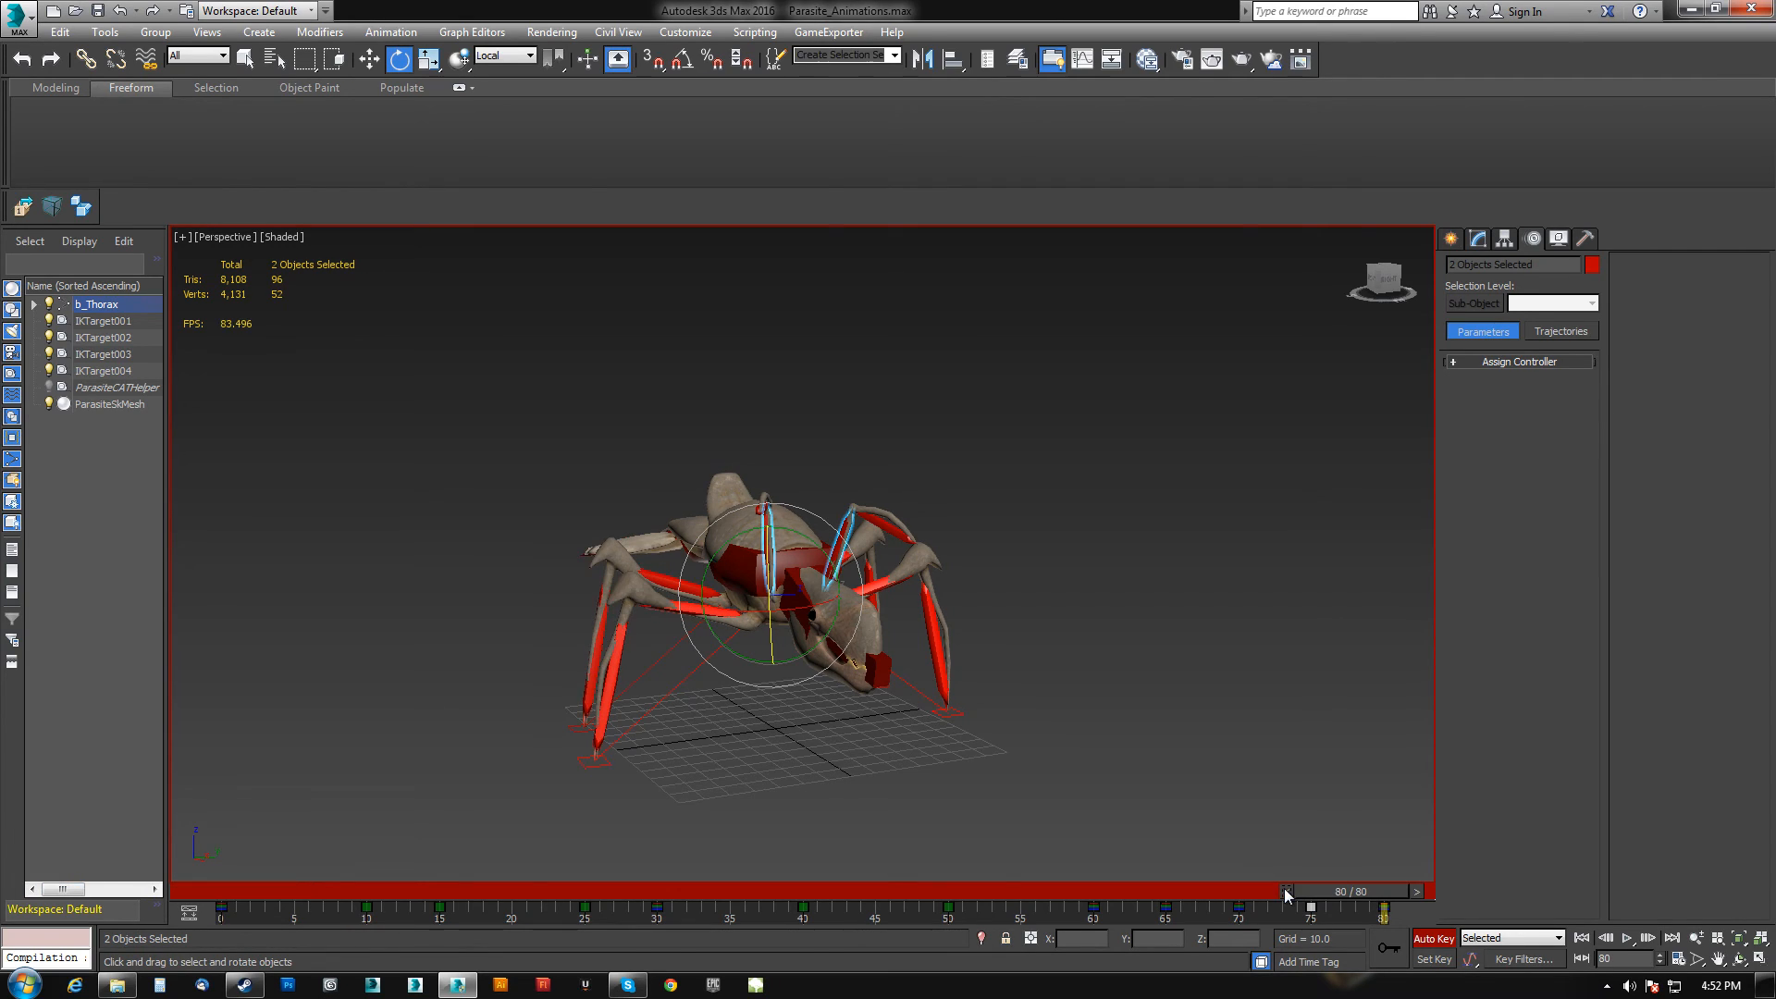
pyautogui.moveTo(1422, 893); pyautogui.dragTo(306, 893)
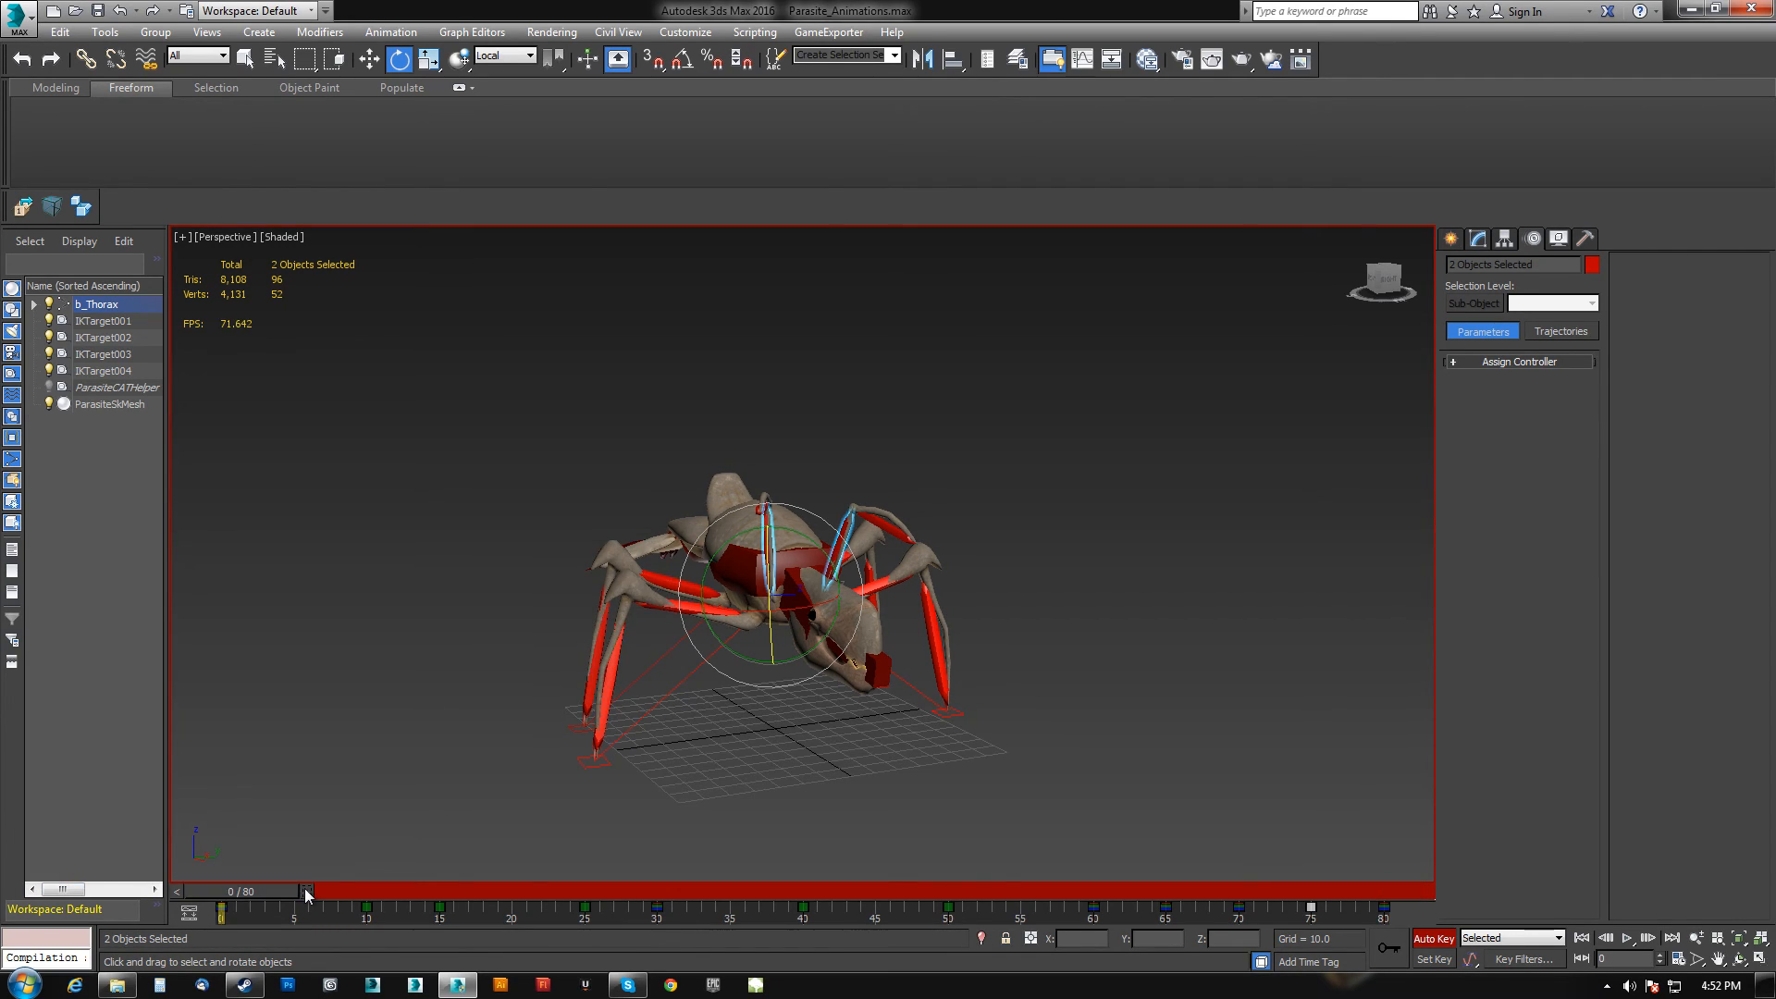
# Select the abdomen segments and scrub the timeline between frames 0 and 80 to review their motion.
pyautogui.keyDown('alt'); pyautogui.moveTo(395, 651); pyautogui.dragTo(577, 643, button='middle'); pyautogui.keyUp('alt')
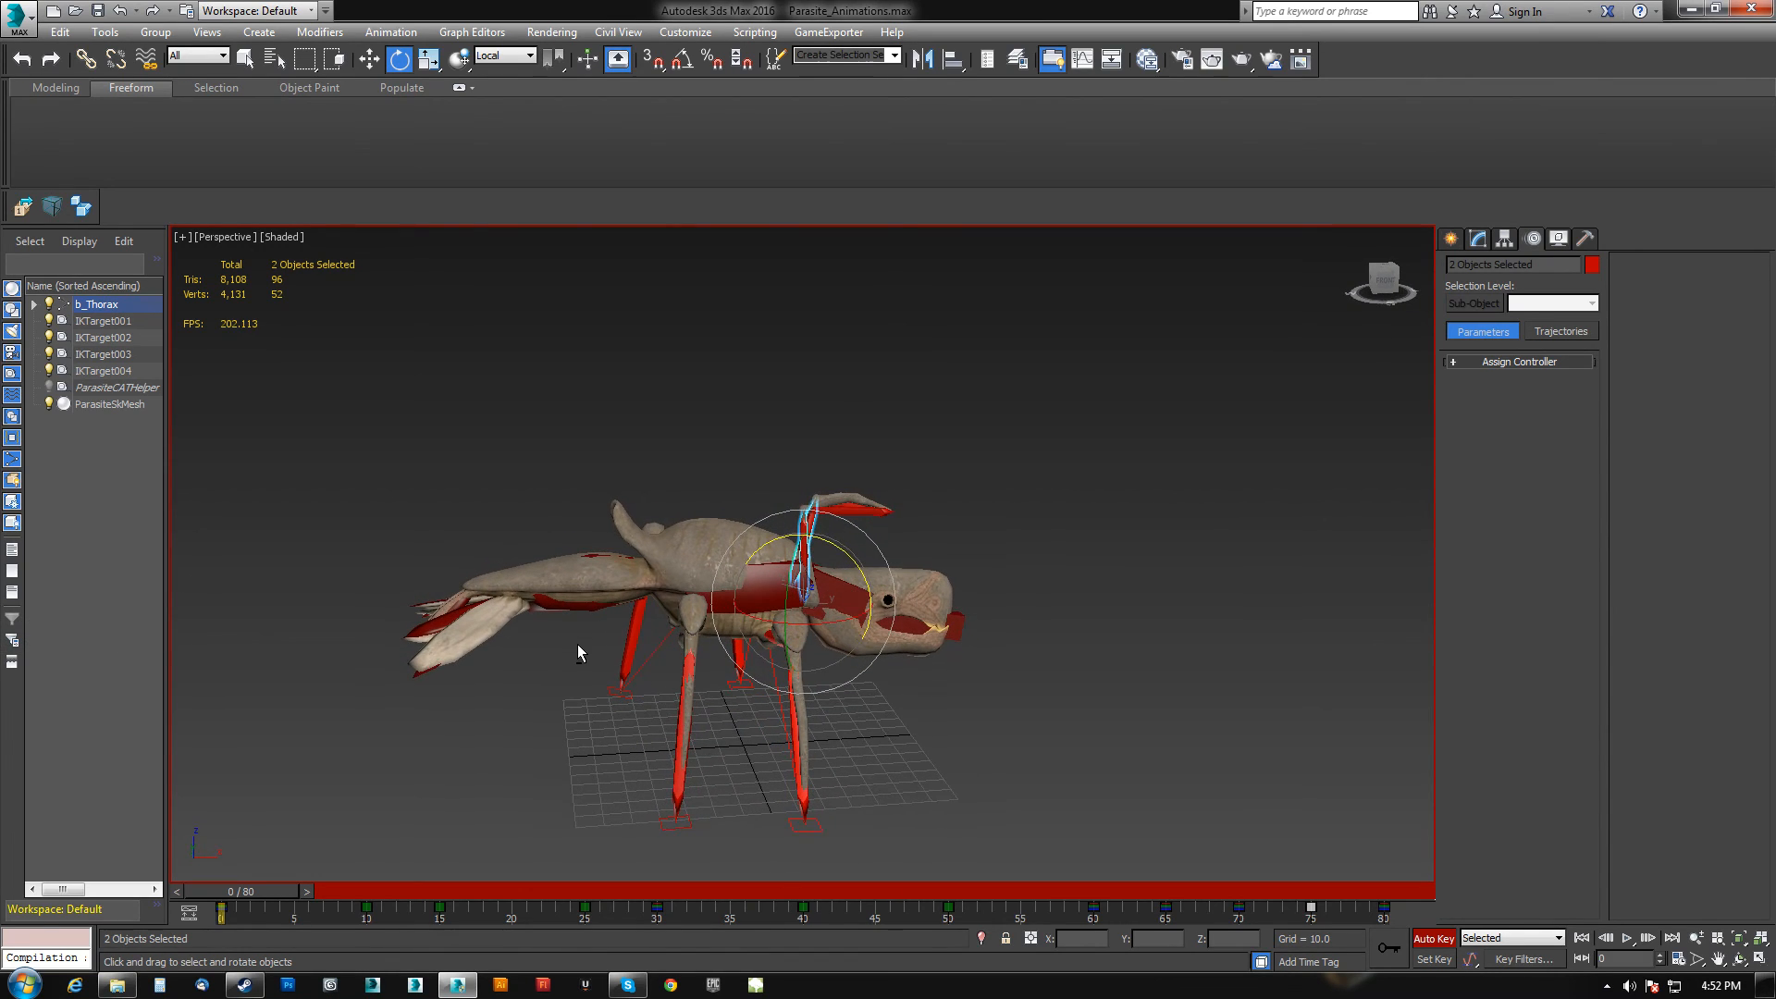
pyautogui.moveTo(335, 731); pyautogui.dragTo(555, 546)
pyautogui.keyDown('alt'); pyautogui.click(740, 550); pyautogui.keyUp('alt')
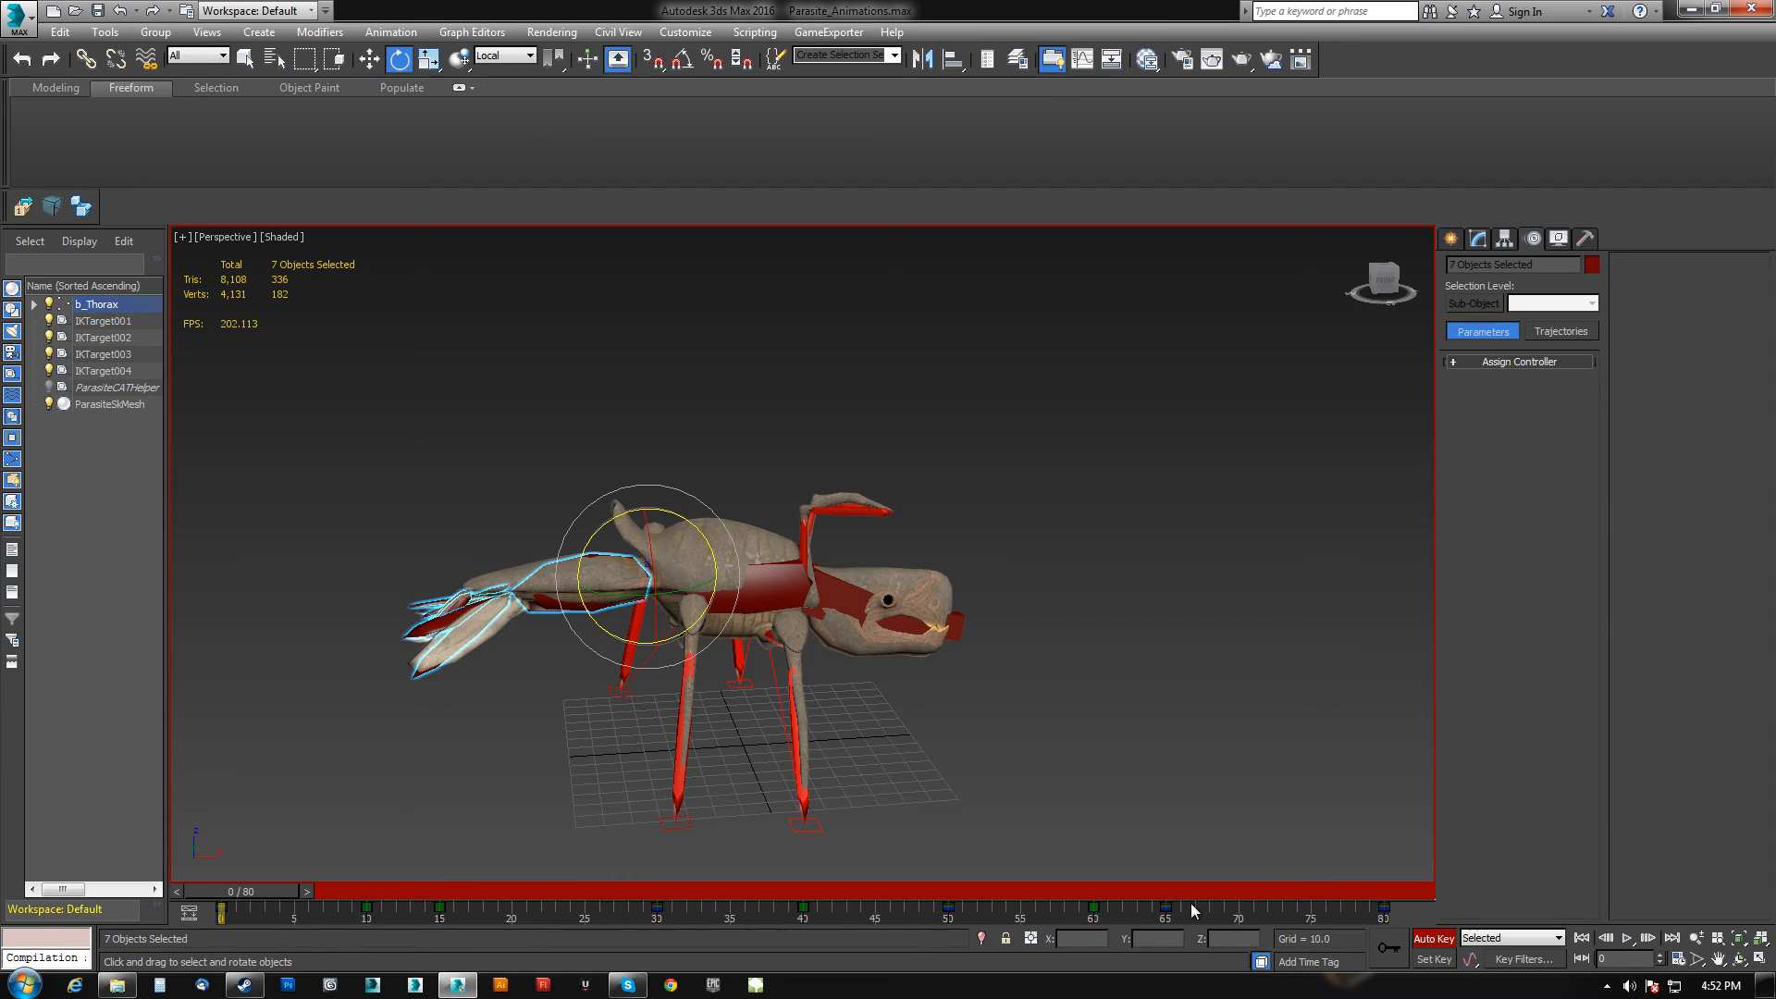
pyautogui.moveTo(296, 893); pyautogui.dragTo(1147, 893)
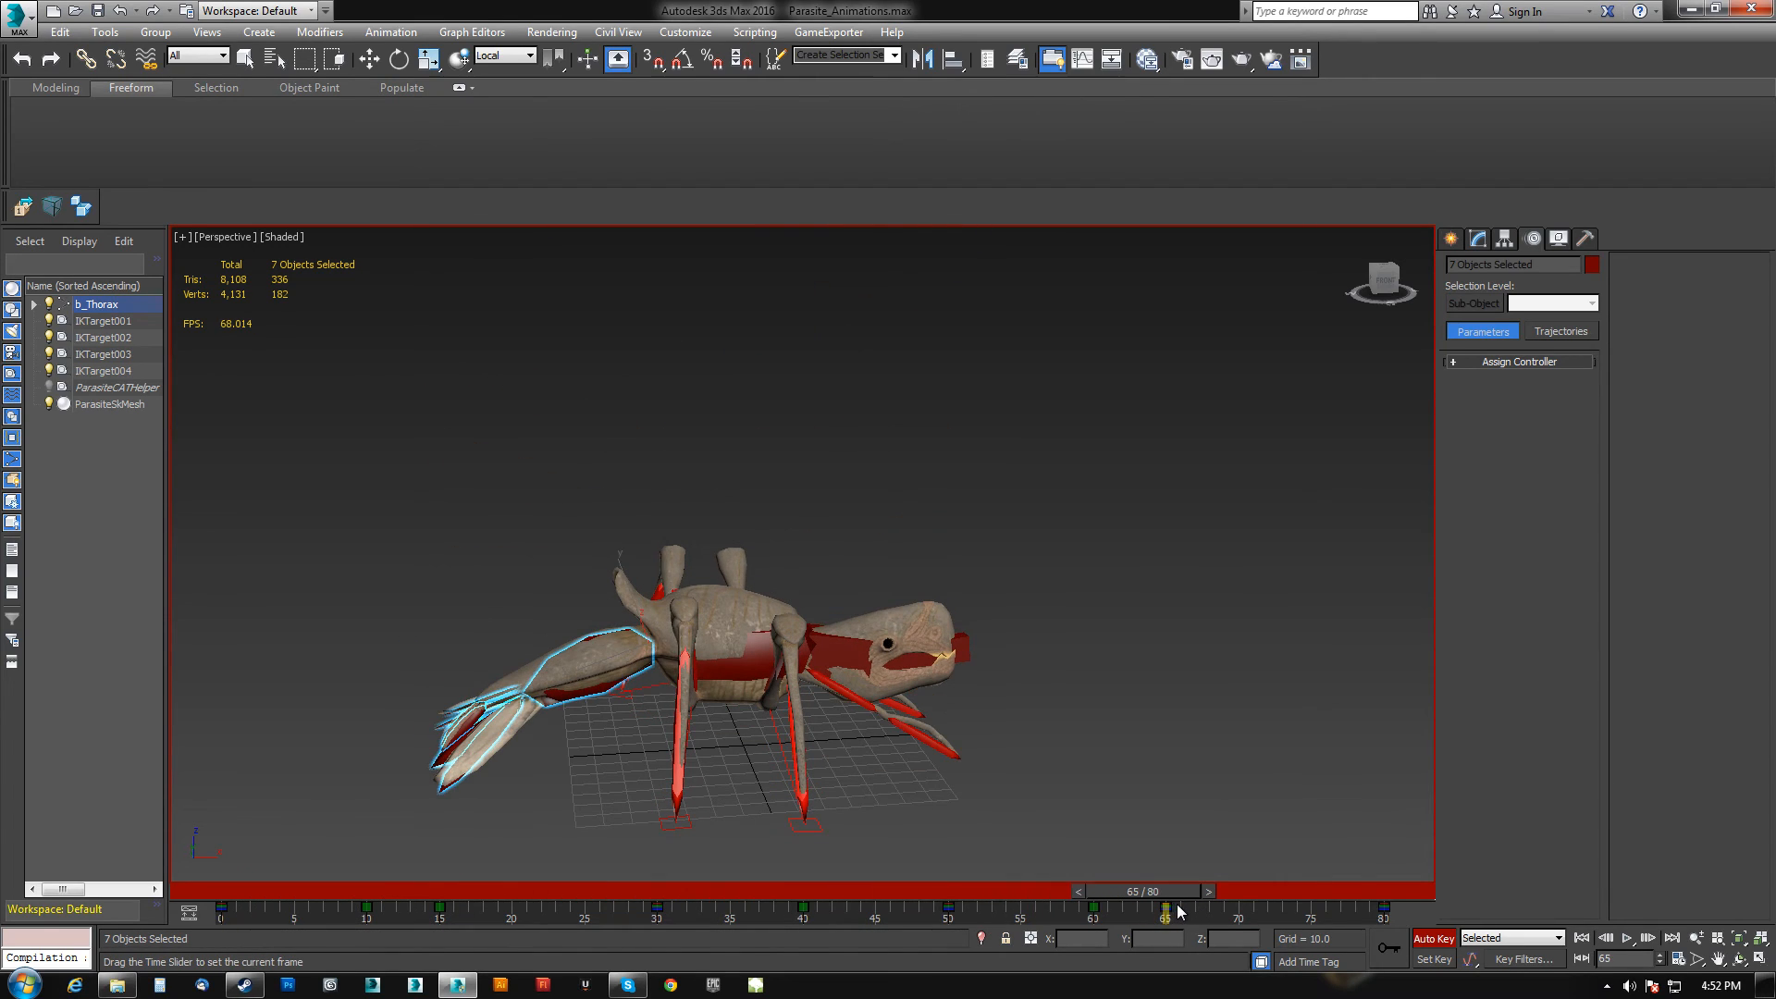
pyautogui.moveTo(243, 919); pyautogui.dragTo(205, 914)
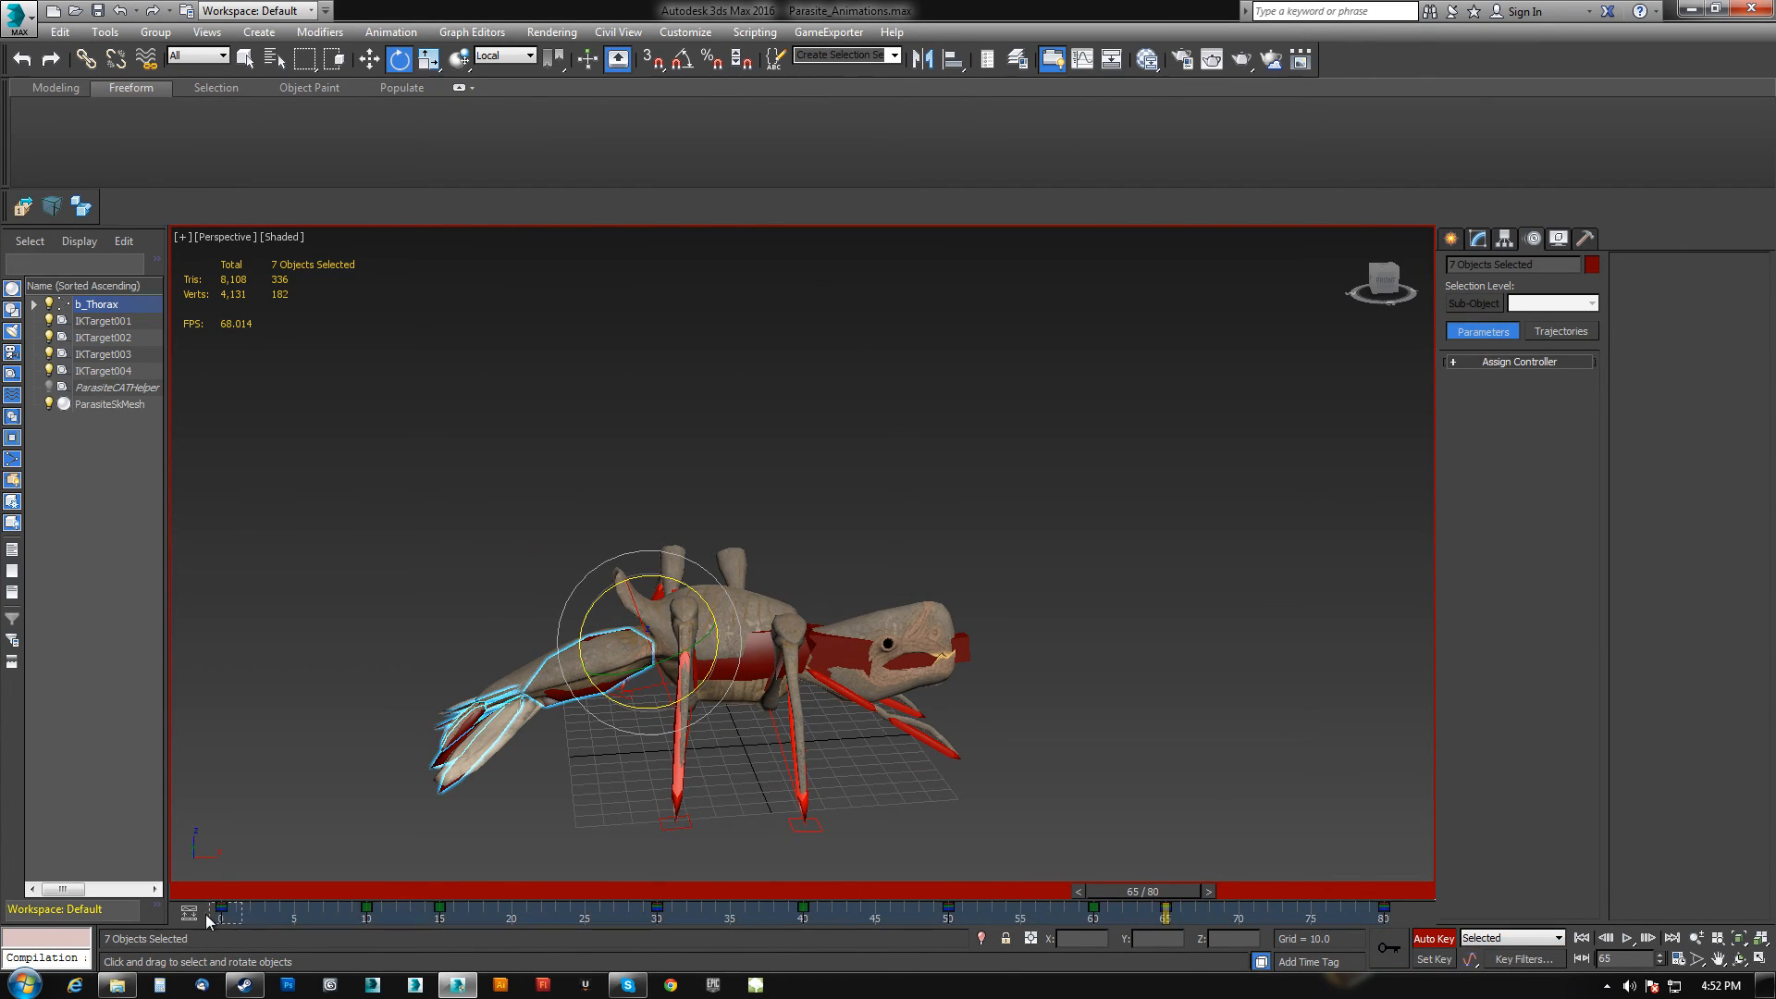
pyautogui.moveTo(1180, 891); pyautogui.dragTo(303, 888)
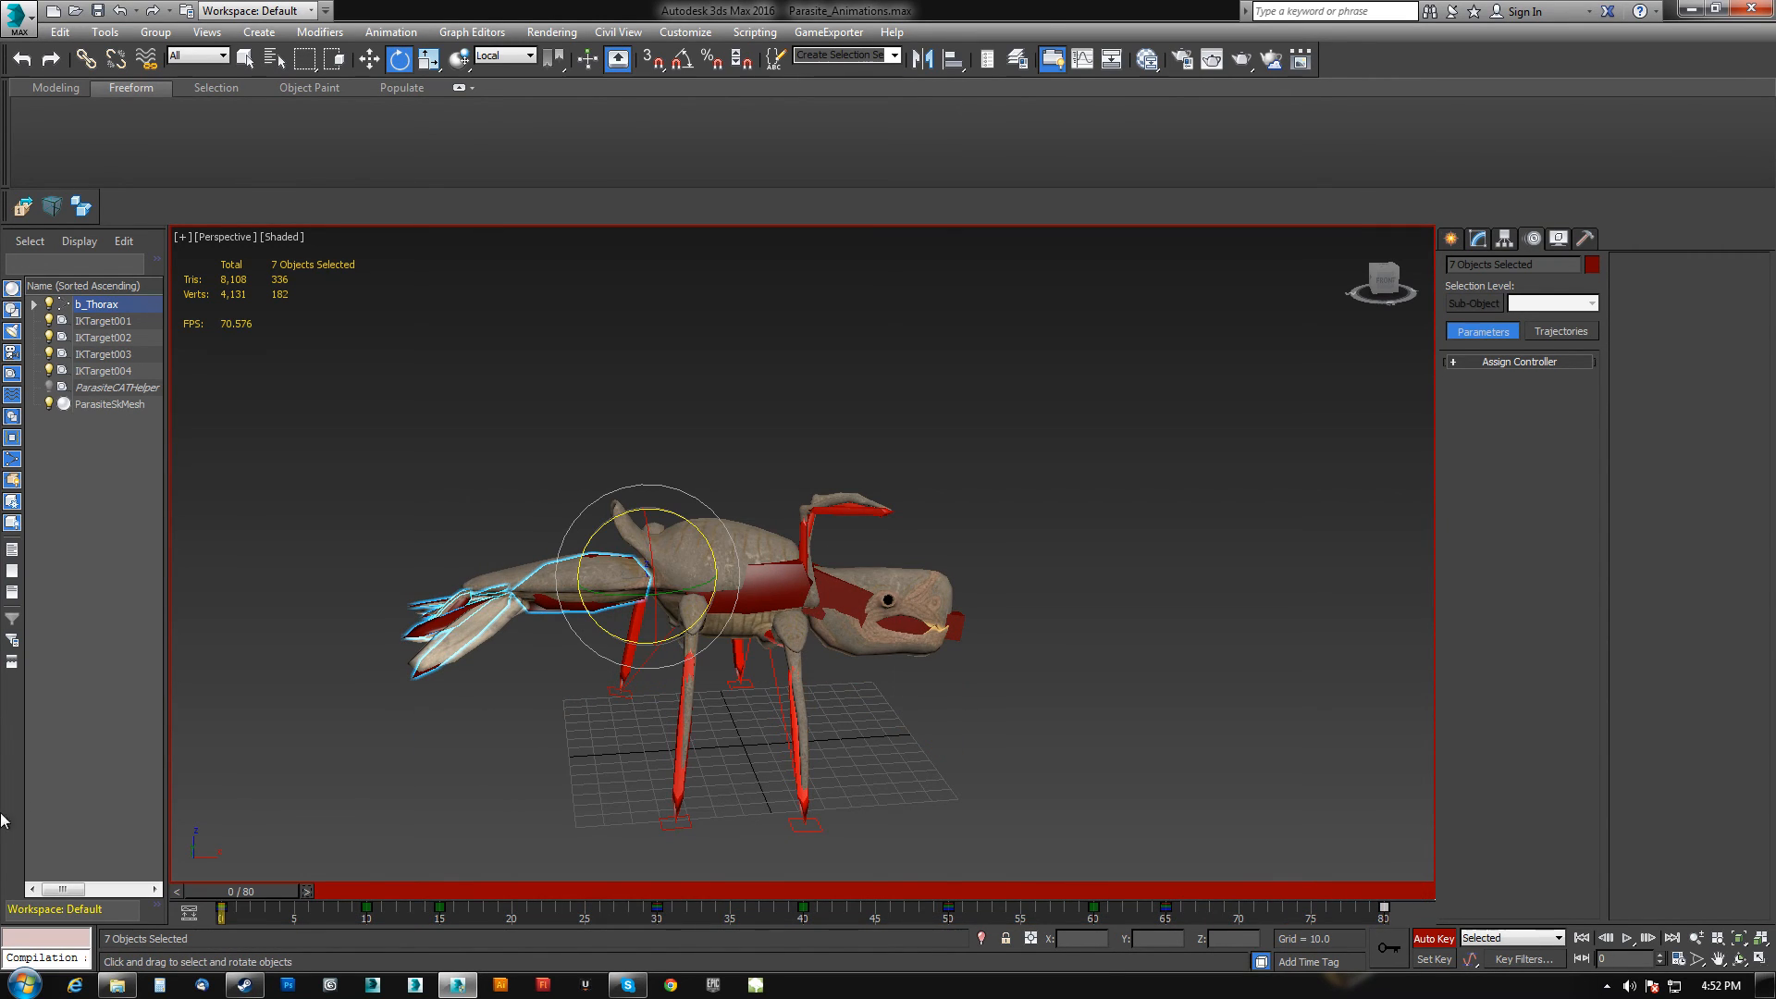
pyautogui.keyDown('alt'); pyautogui.moveTo(558, 790); pyautogui.dragTo(634, 830, button='middle'); pyautogui.keyUp('alt')
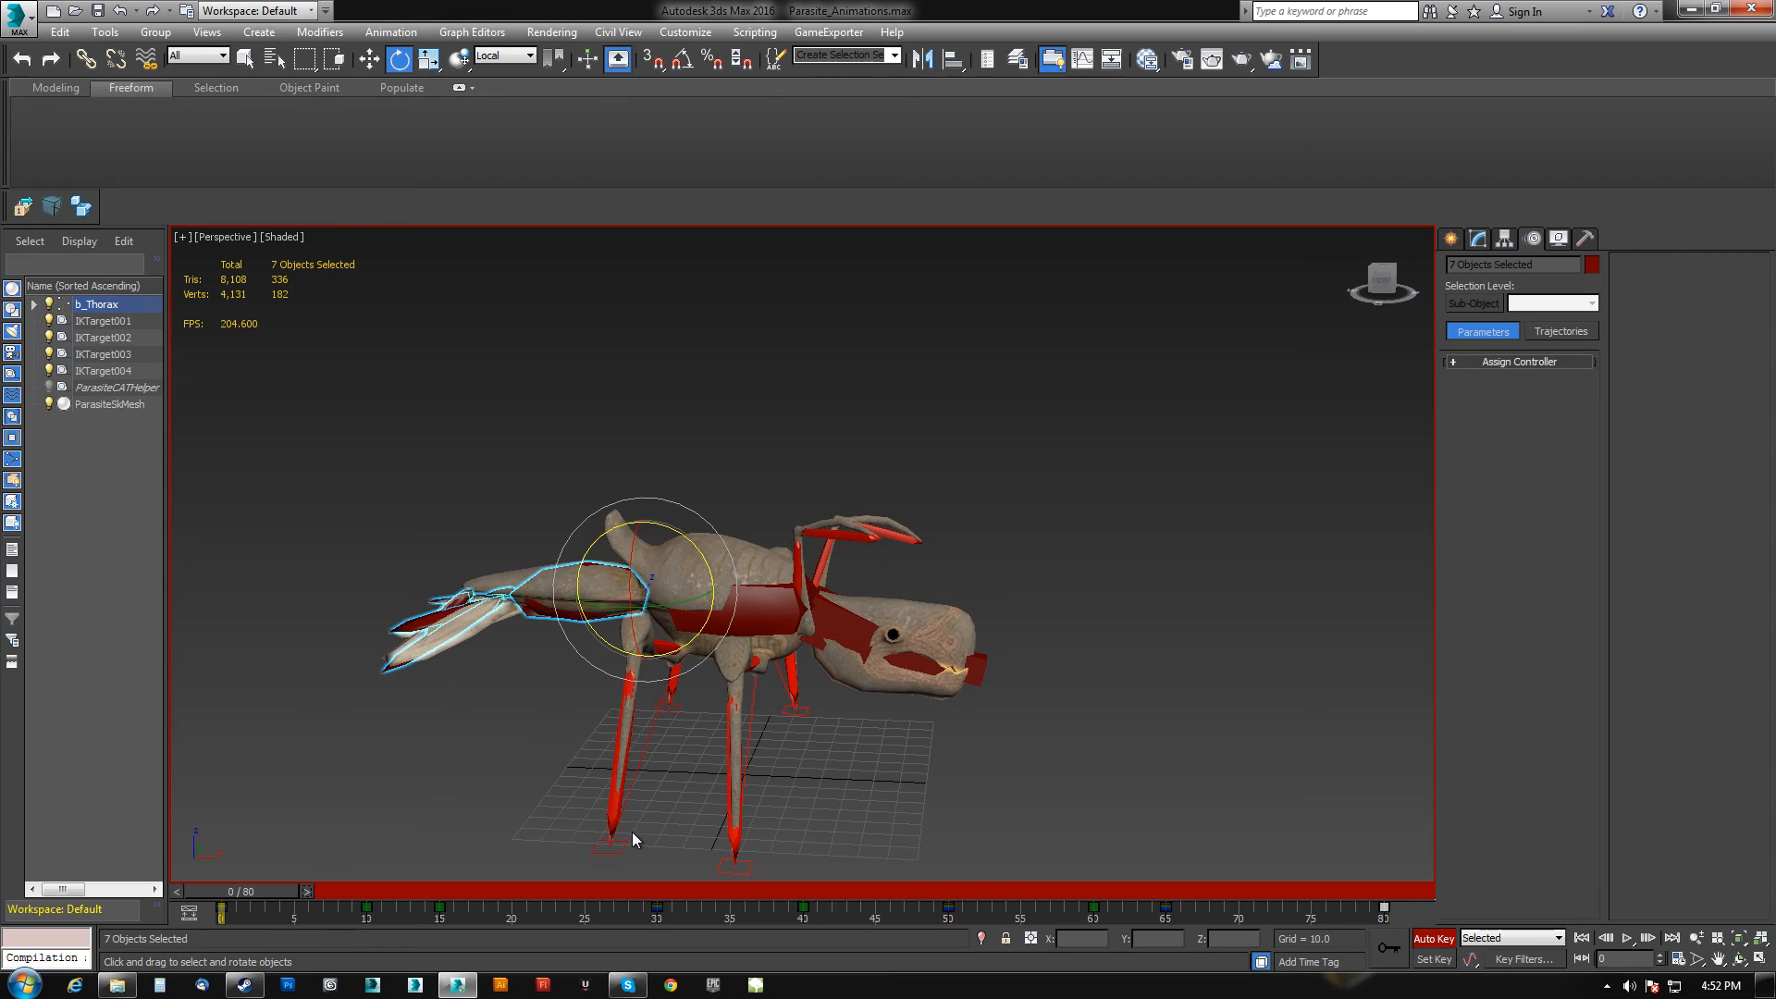
pyautogui.moveTo(175, 897); pyautogui.dragTo(1285, 894)
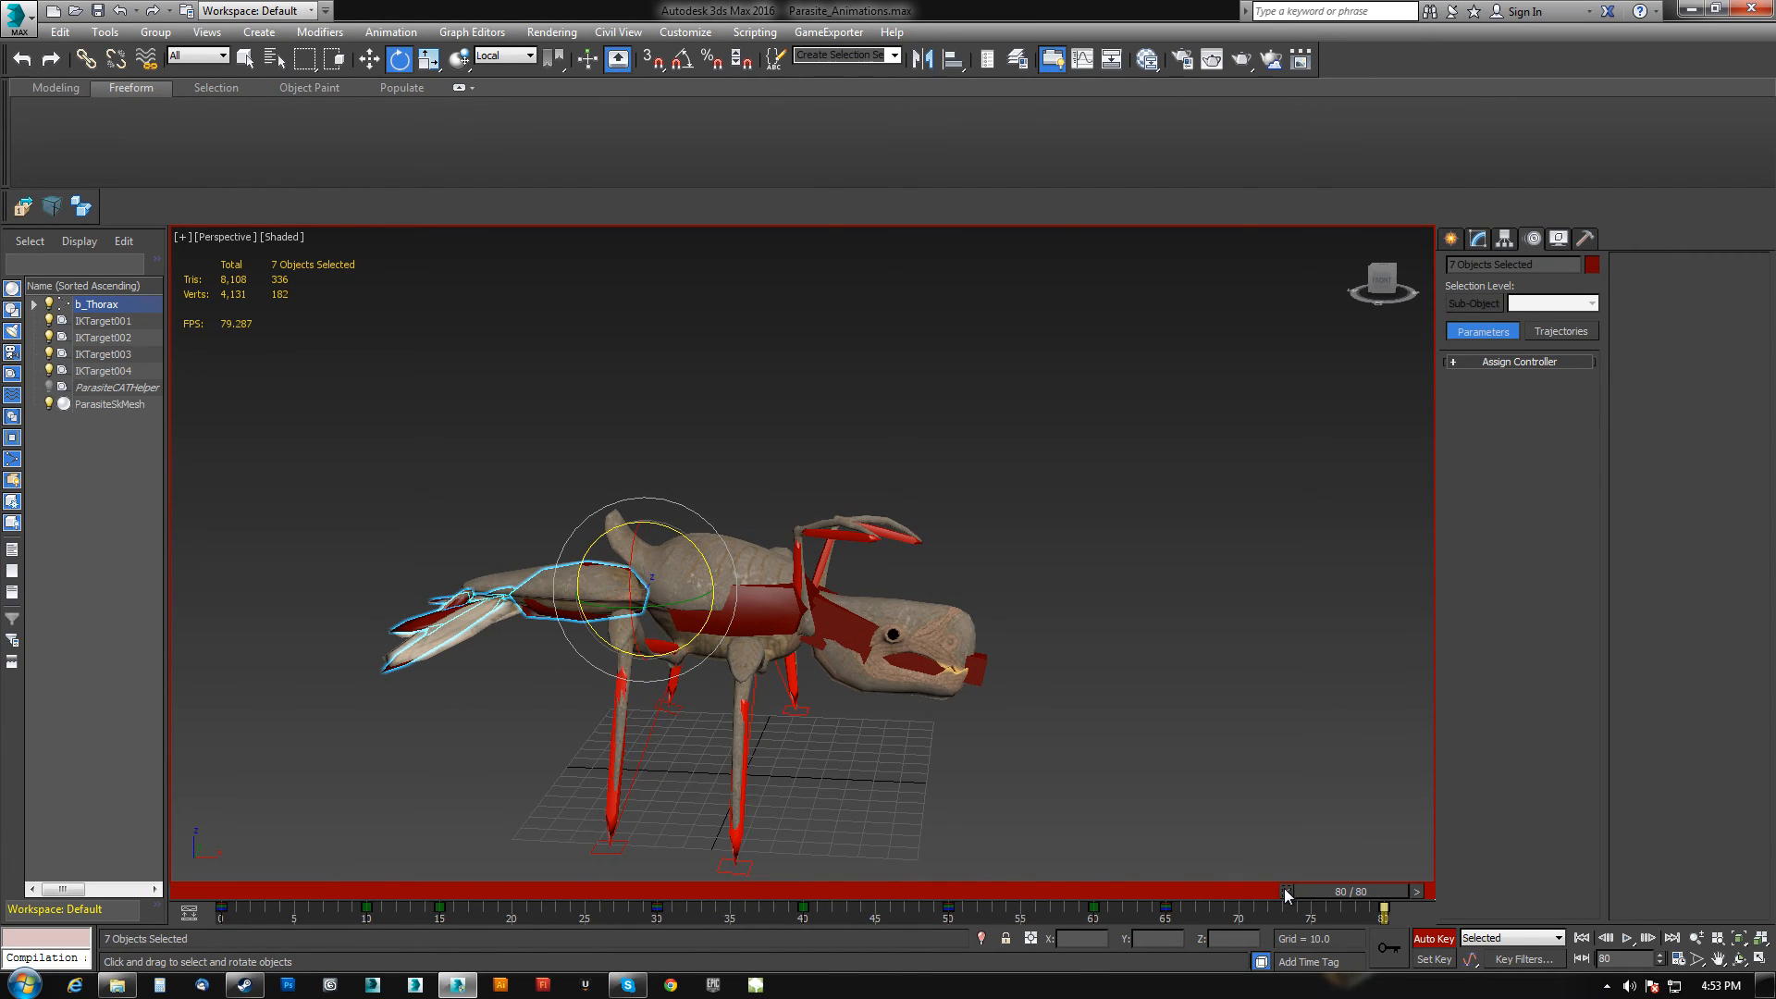
# Select two front leg segments and copy their frame 0 key to frame 64.
pyautogui.keyDown('alt'); pyautogui.moveTo(1207, 749); pyautogui.dragTo(578, 651, button='middle'); pyautogui.keyUp('alt')
pyautogui.click(658, 663)
pyautogui.keyDown('ctrl'); pyautogui.click(566, 638); pyautogui.keyUp('ctrl')
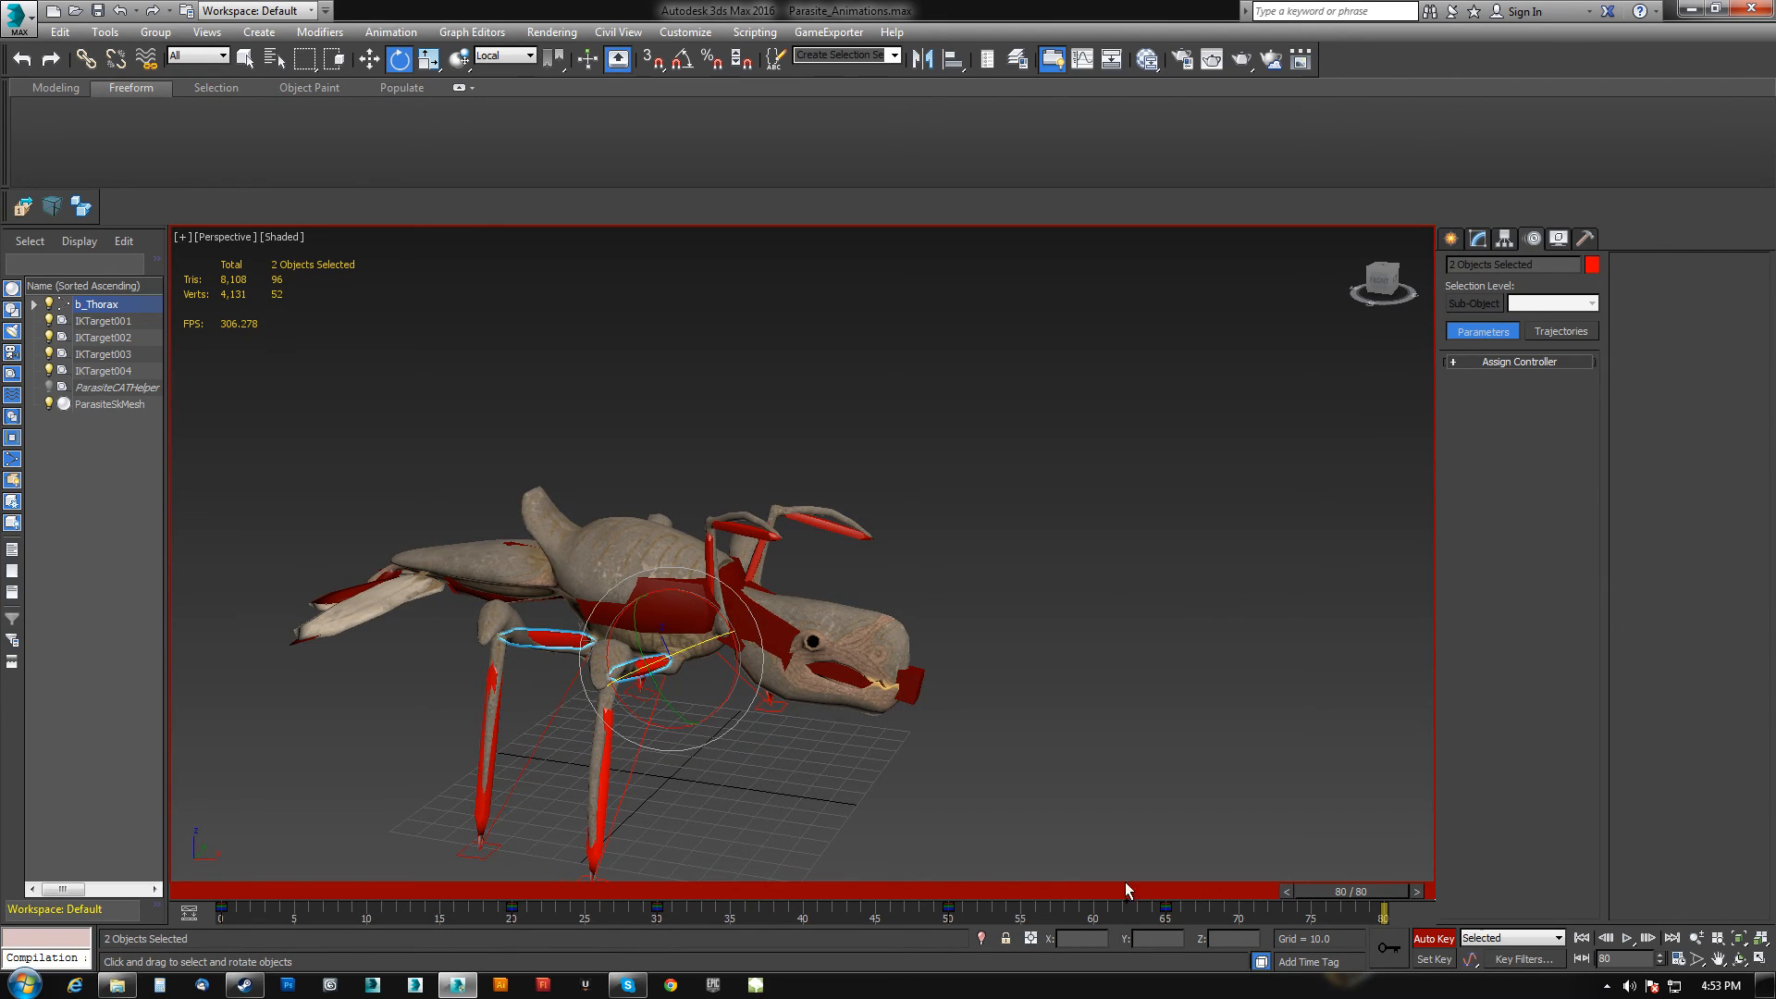
pyautogui.moveTo(1375, 895); pyautogui.dragTo(1176, 891)
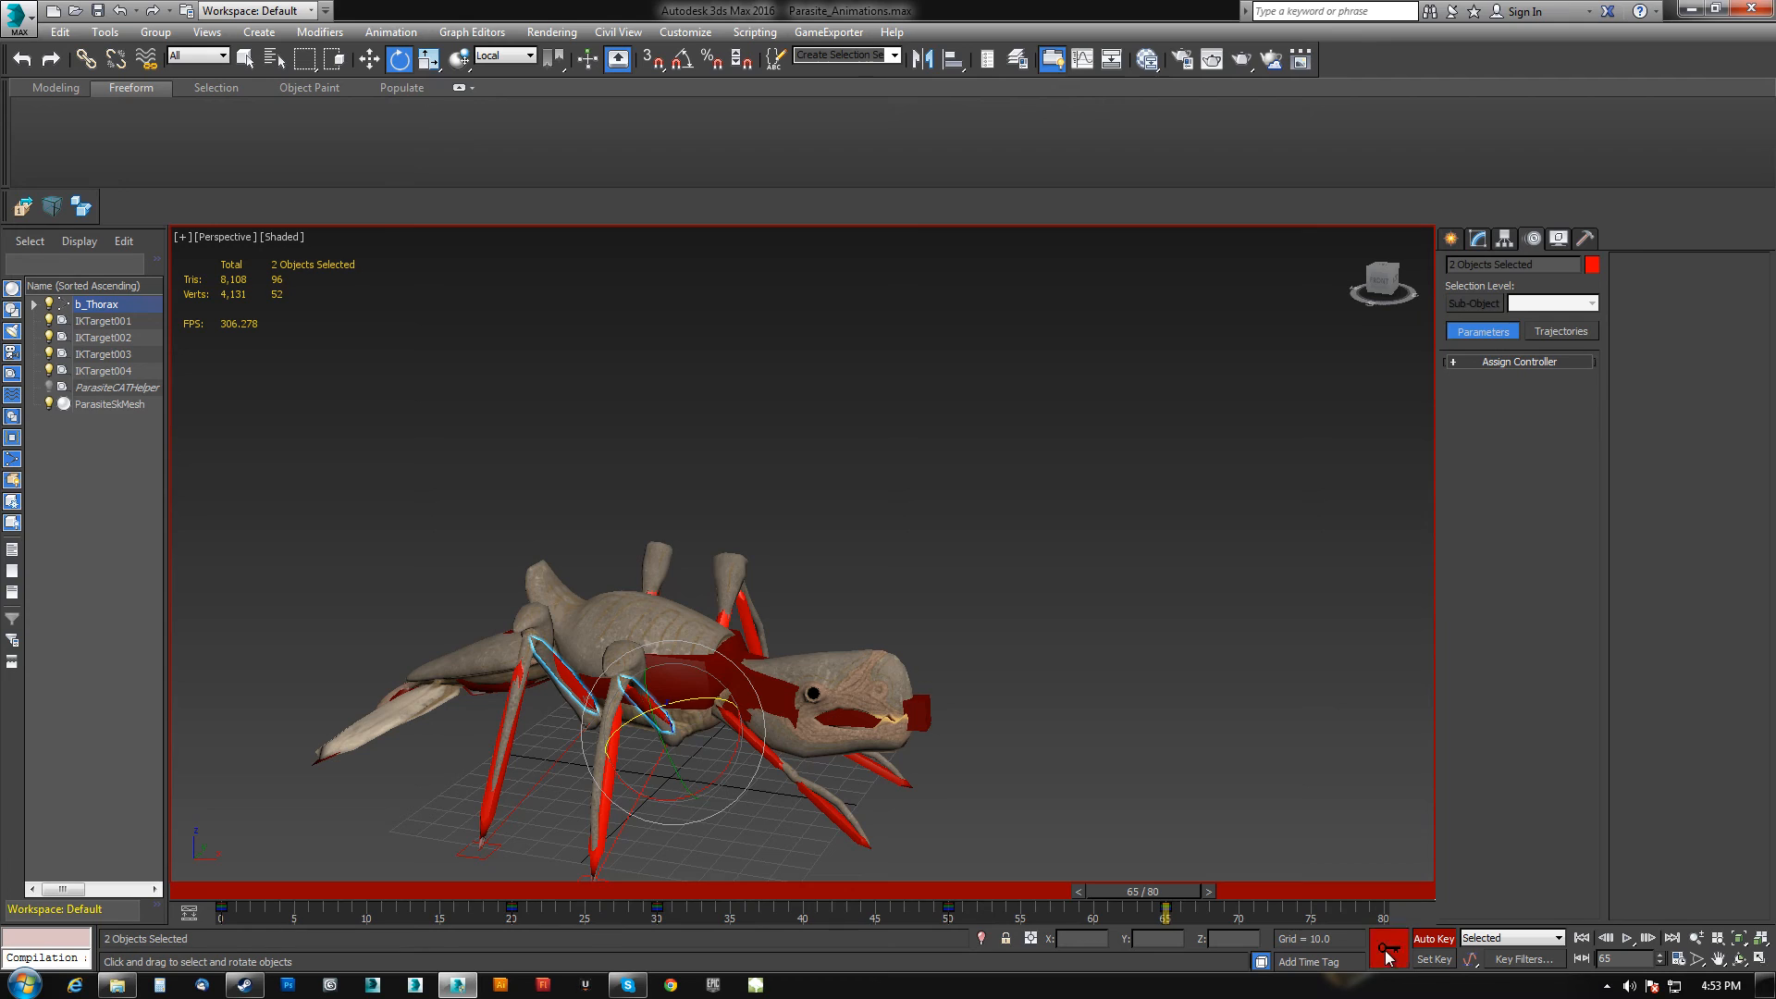
pyautogui.moveTo(266, 905); pyautogui.dragTo(209, 923)
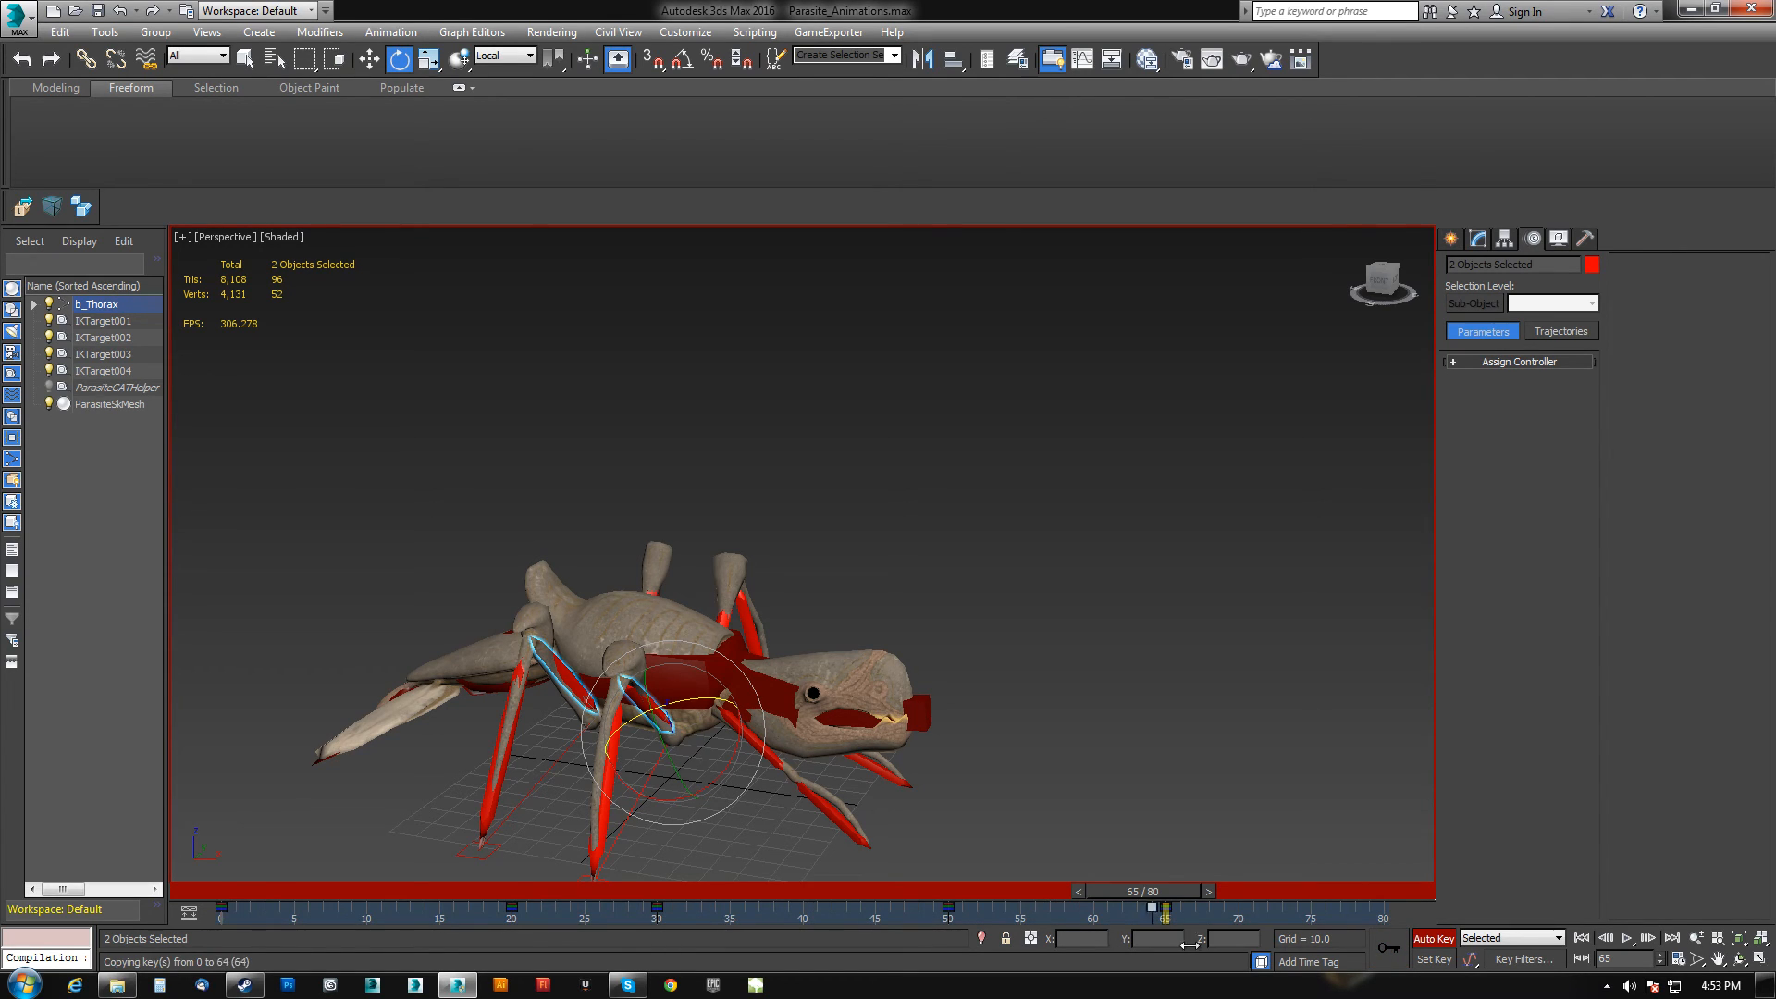
pyautogui.moveTo(1192, 889); pyautogui.dragTo(308, 895)
# Select the two left front leg segments and set a key for them at frame 65.
pyautogui.keyDown('alt'); pyautogui.moveTo(754, 692); pyautogui.dragTo(776, 631, button='middle'); pyautogui.keyUp('alt')
pyautogui.scroll(5, 723, 584)
pyautogui.scroll(-6, 722, 585)
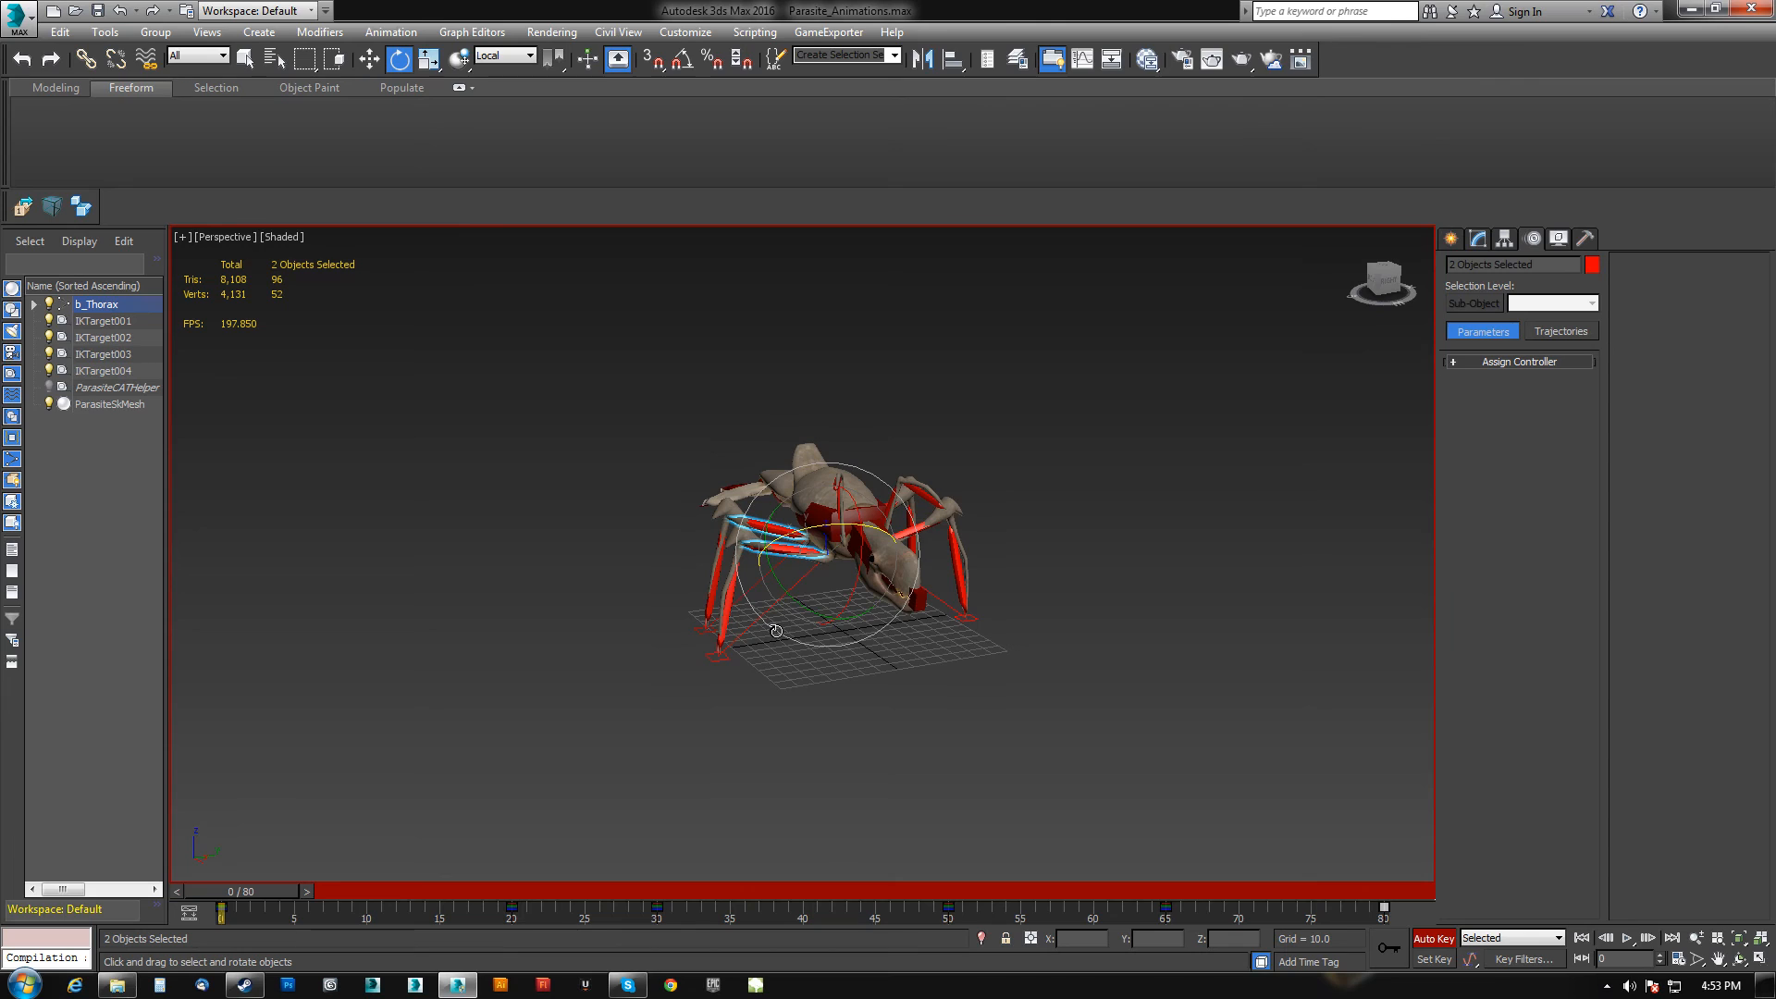
pyautogui.click(712, 589)
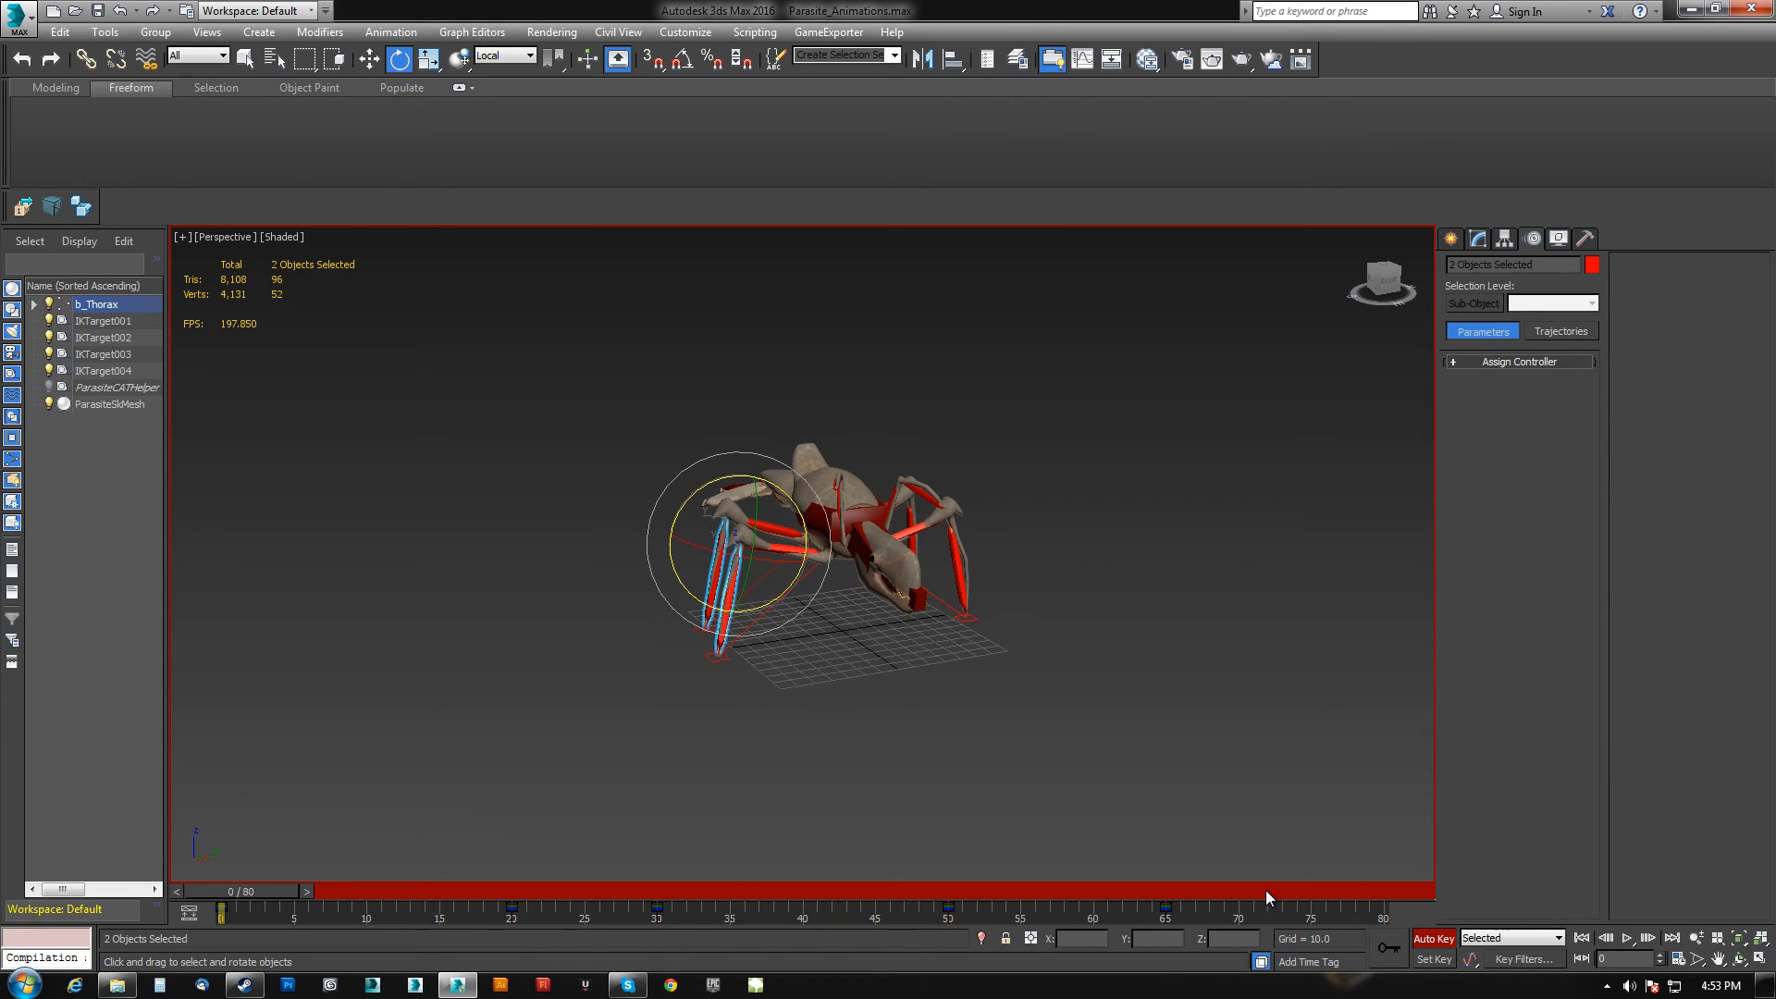
pyautogui.click(1185, 889)
pyautogui.click(1397, 951)
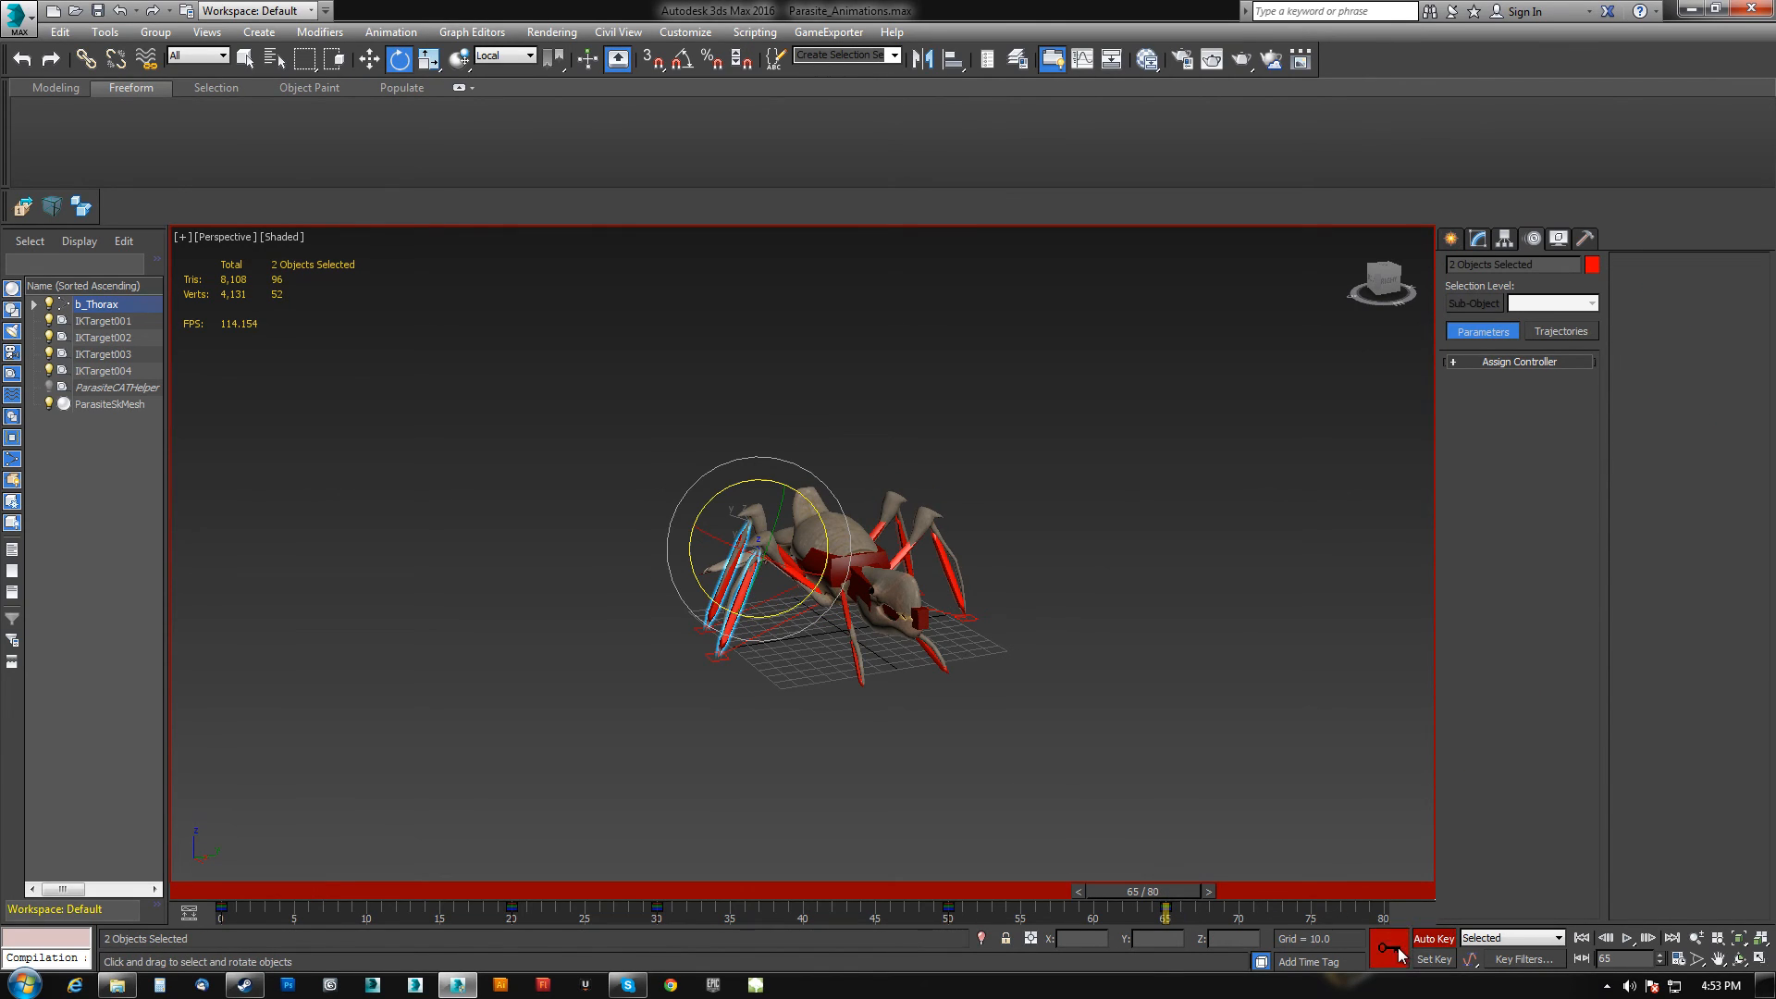
pyautogui.moveTo(296, 904); pyautogui.dragTo(504, 918)
pyautogui.keyDown('shift'); pyautogui.moveTo(1370, 907); pyautogui.dragTo(1384, 907); pyautogui.keyUp('shift')
pyautogui.moveTo(1163, 890); pyautogui.dragTo(306, 893)
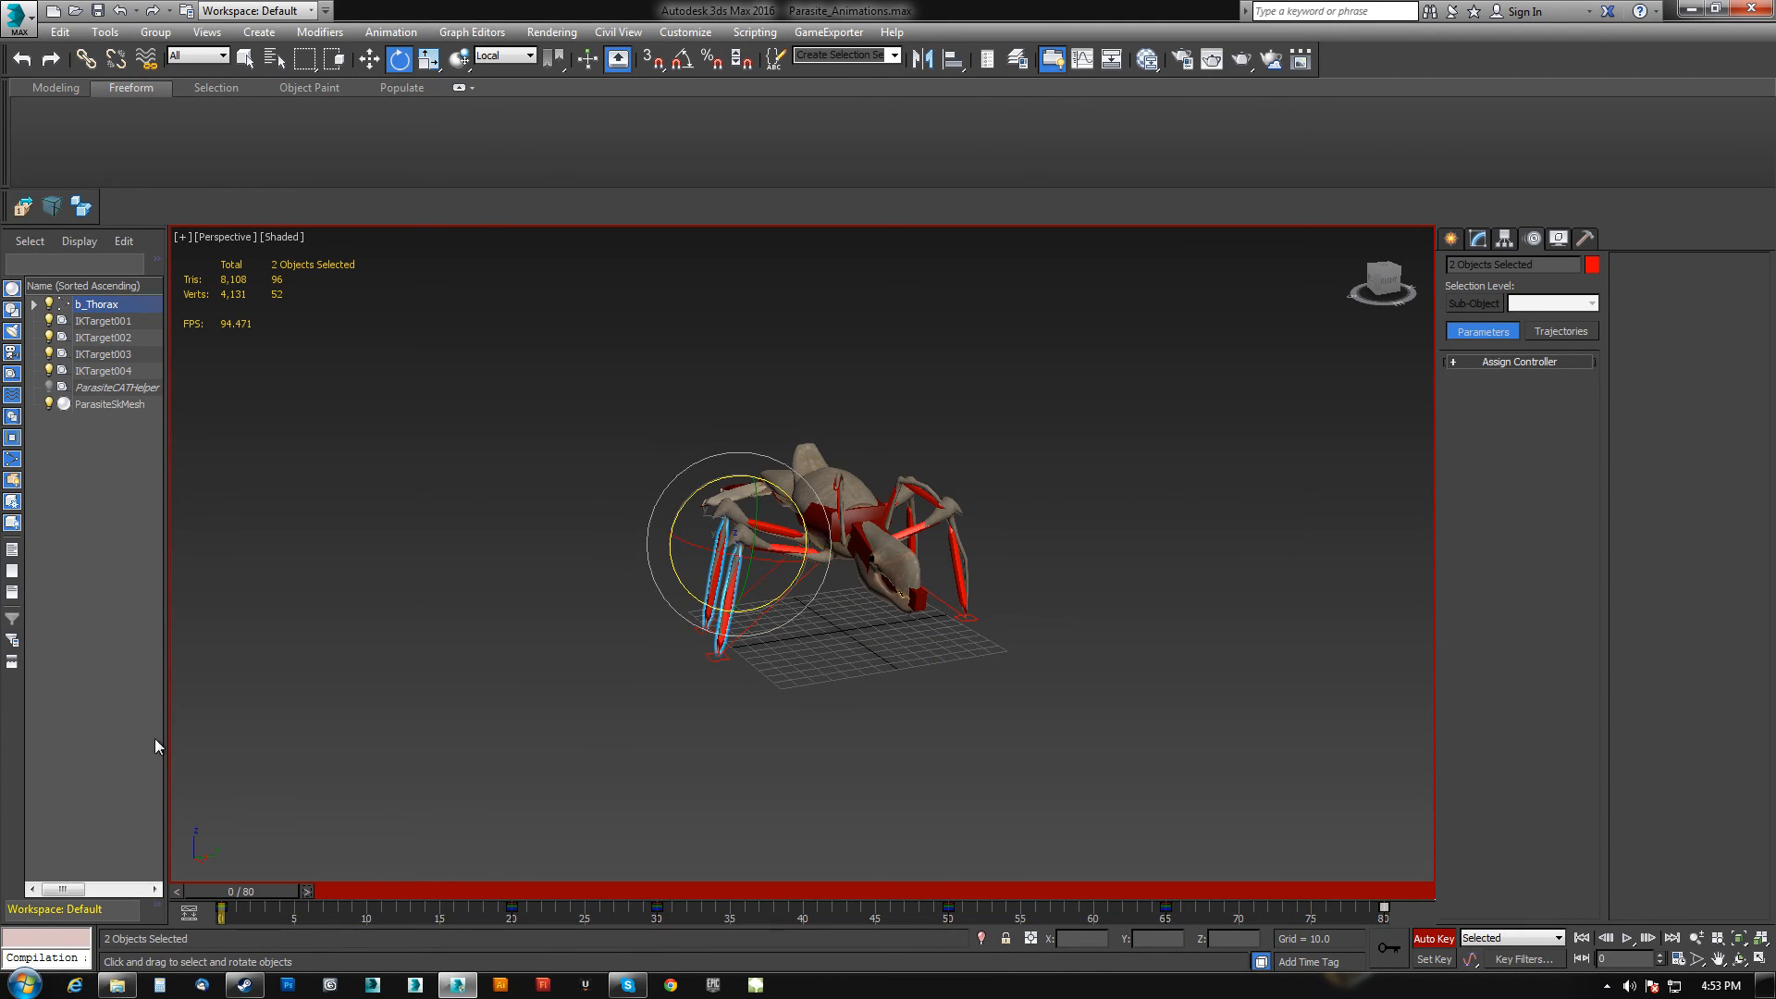
# Play the jump animation from the start to review it.
pyautogui.keyDown('alt'); pyautogui.moveTo(504, 645); pyautogui.dragTo(513, 614, button='middle'); pyautogui.keyUp('alt')
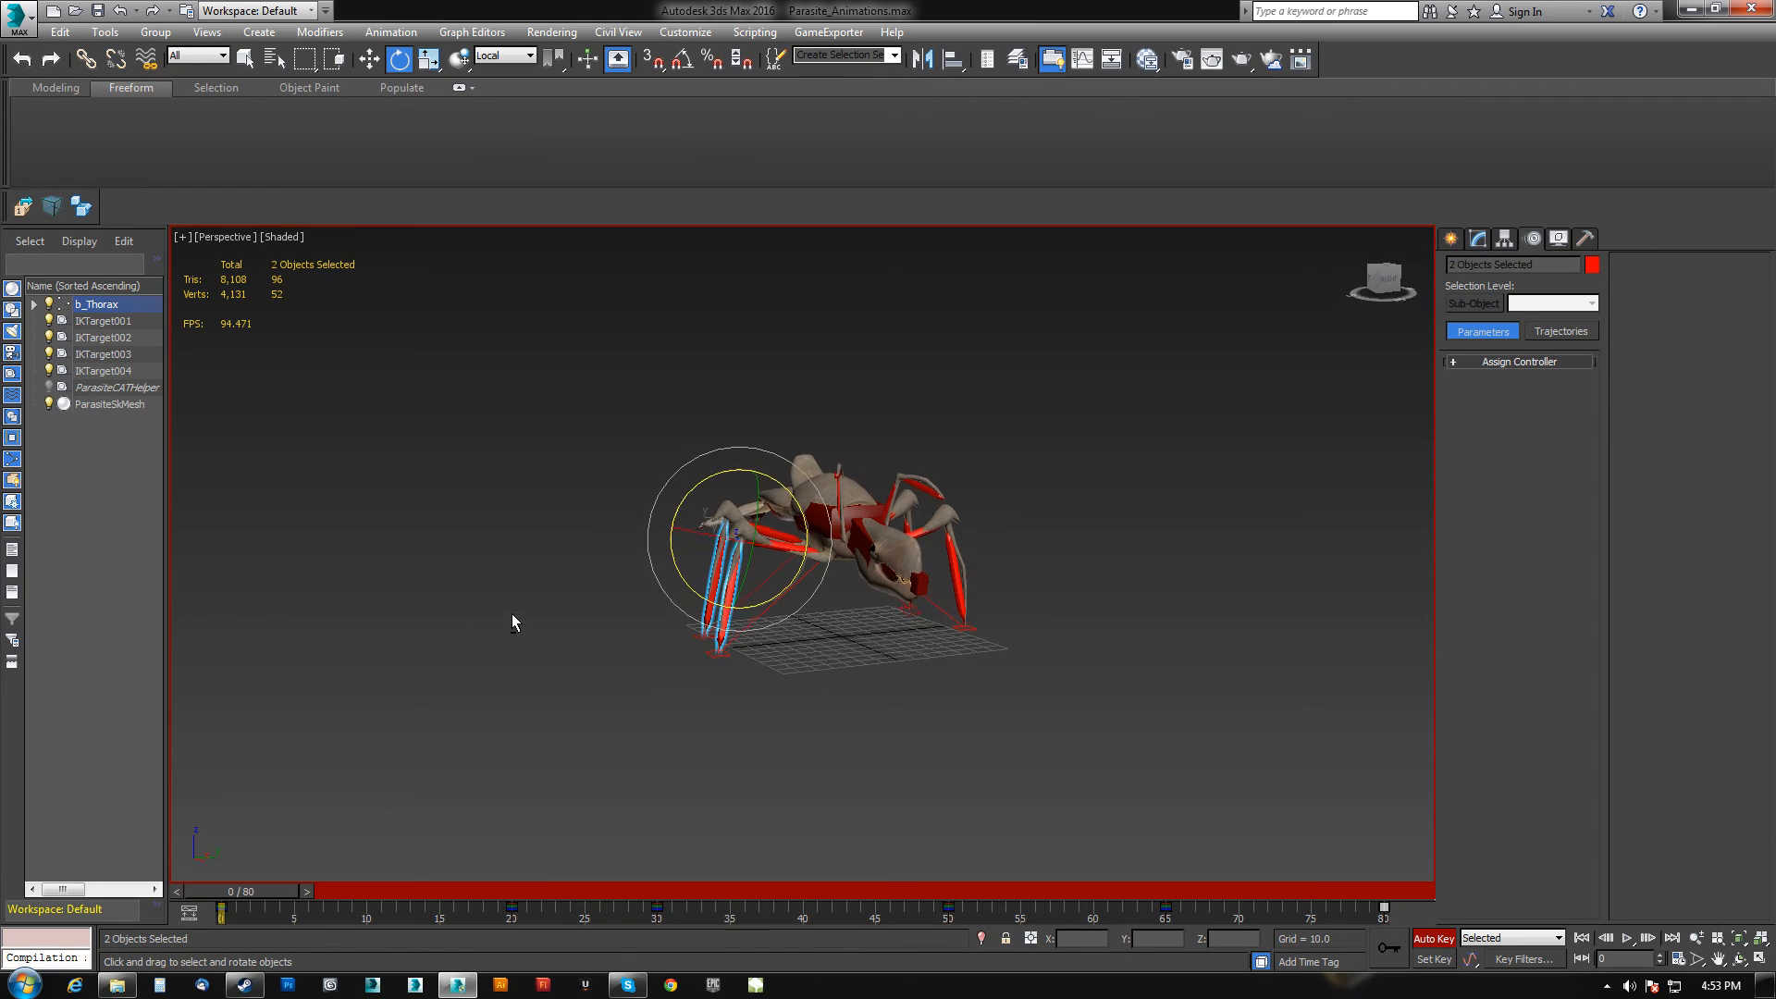
pyautogui.click(179, 891)
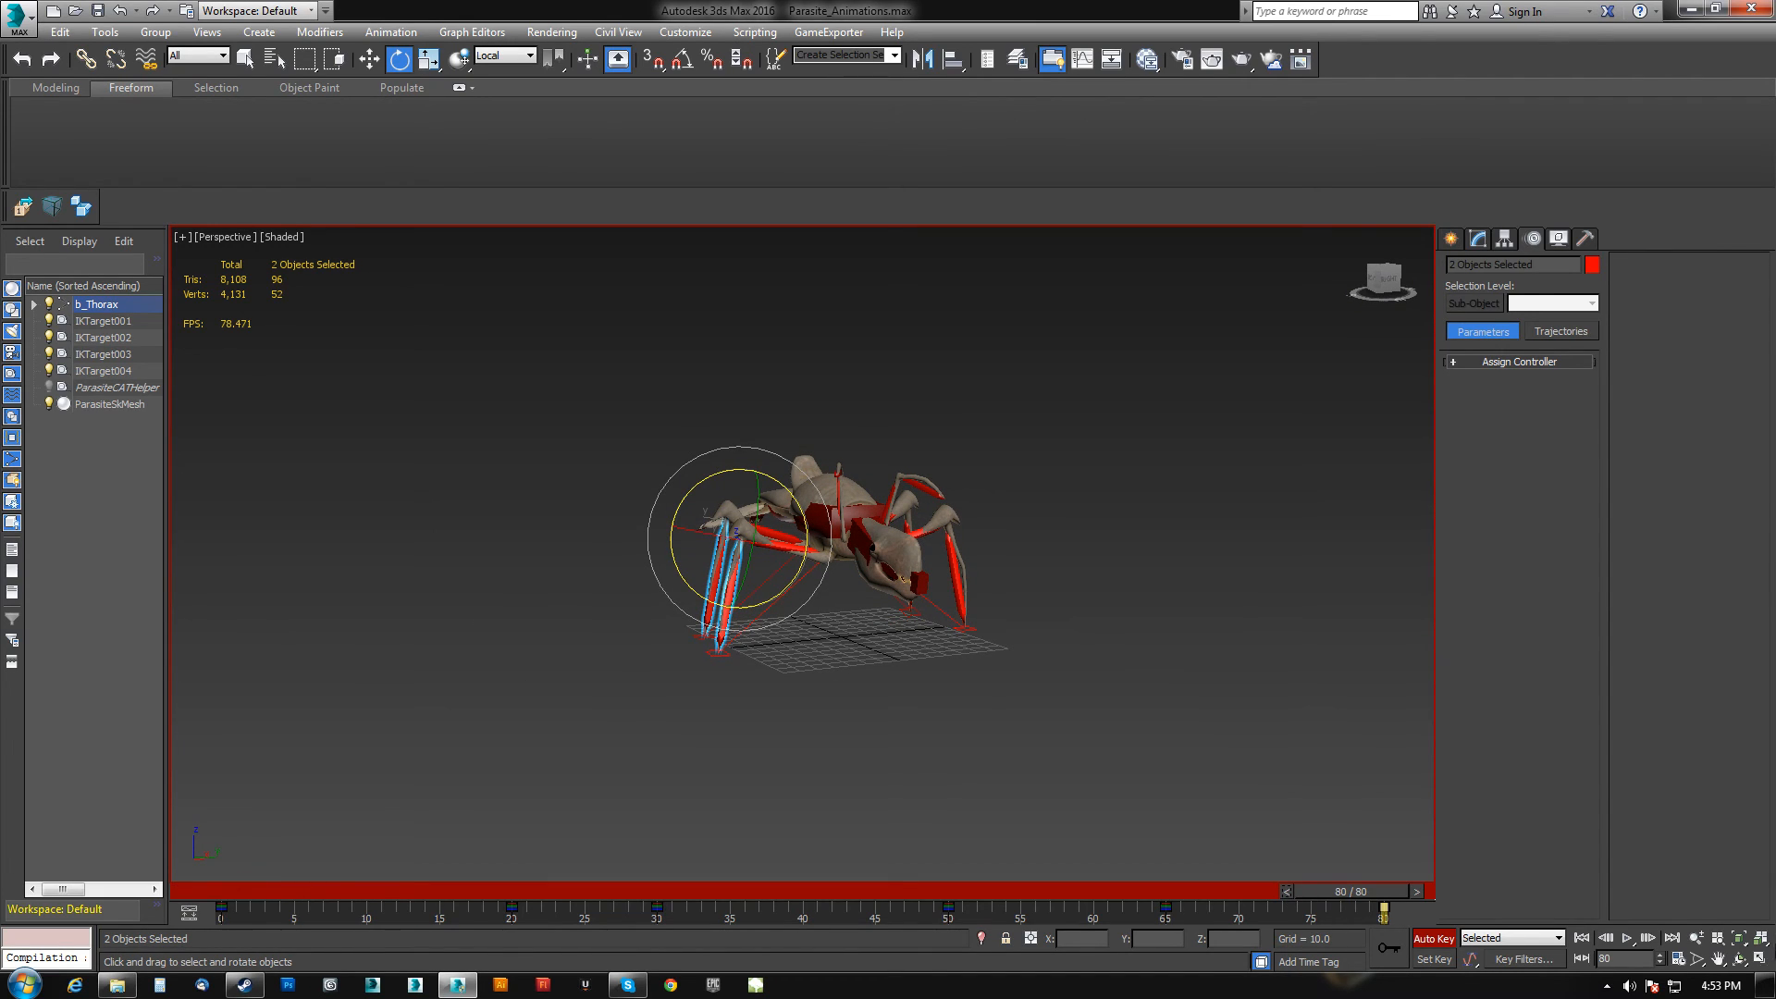
pyautogui.click(1582, 938)
pyautogui.moveTo(1003, 628)
pyautogui.keyDown('alt'); pyautogui.mouseDown(button='middle')
pyautogui.moveTo(1018, 610)
pyautogui.moveTo(973, 641)
pyautogui.mouseUp(button='middle'); pyautogui.keyUp('alt')
pyautogui.click(1627, 937)
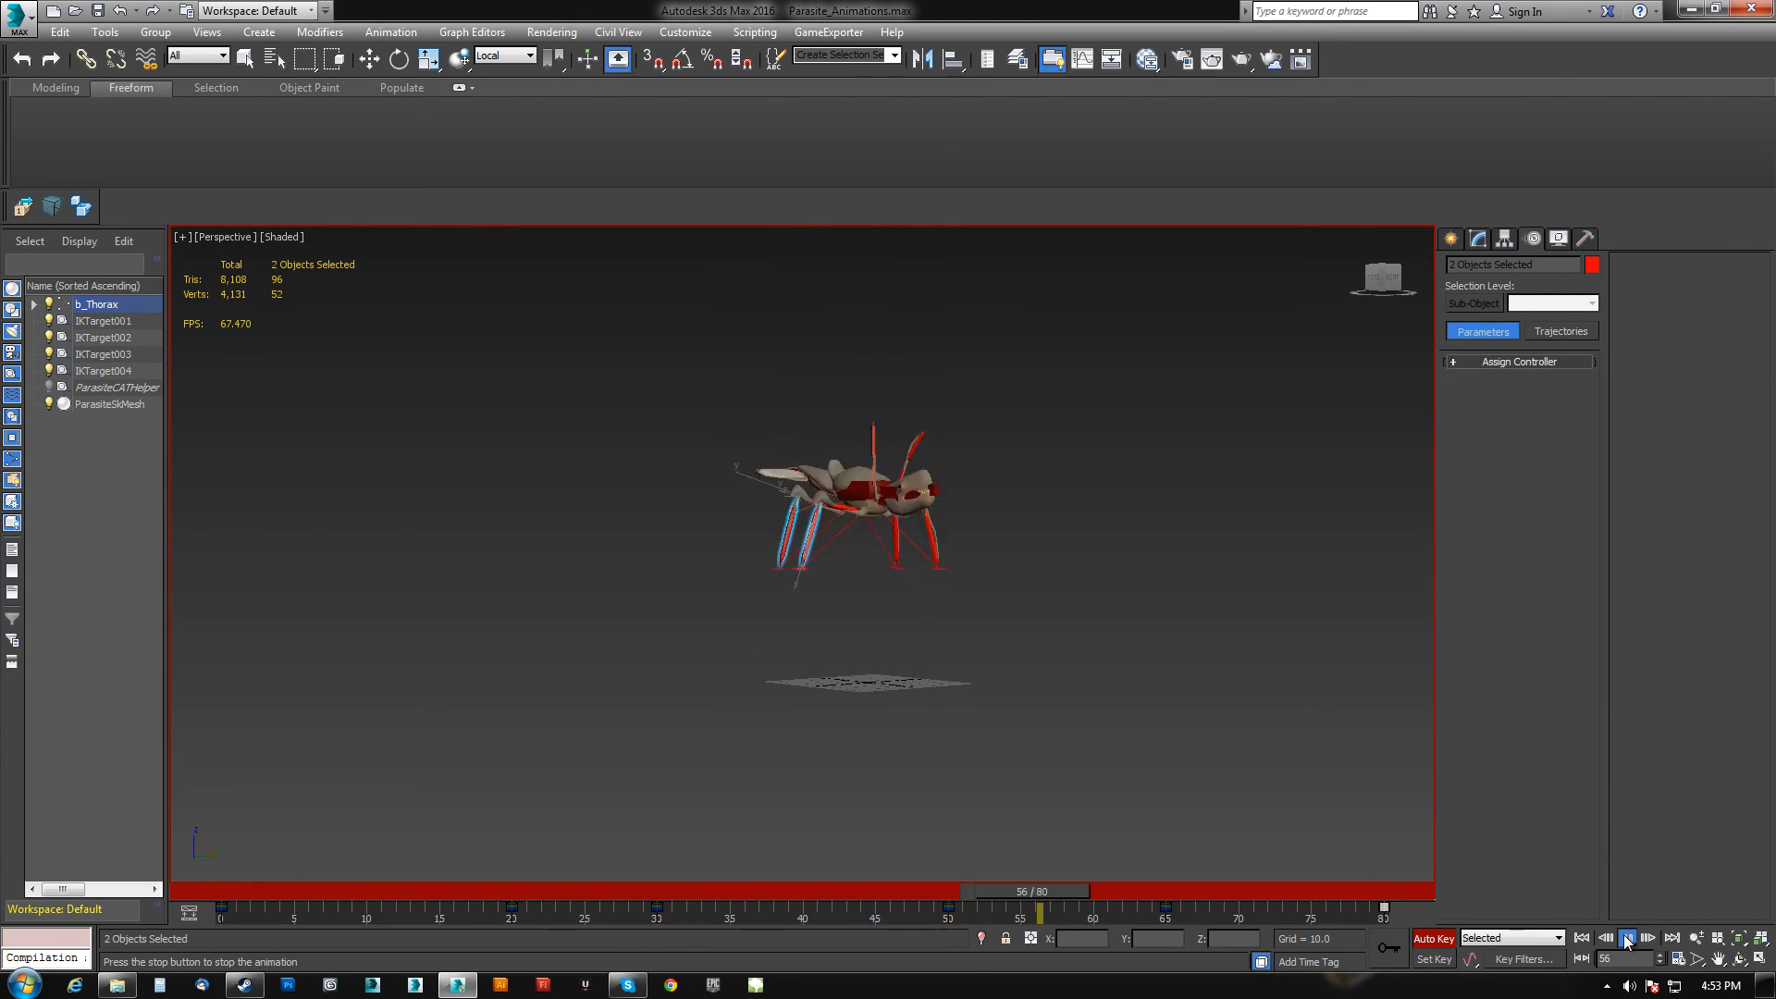
# Select all four IK targets and delete their key near frame 17.
pyautogui.press('e')
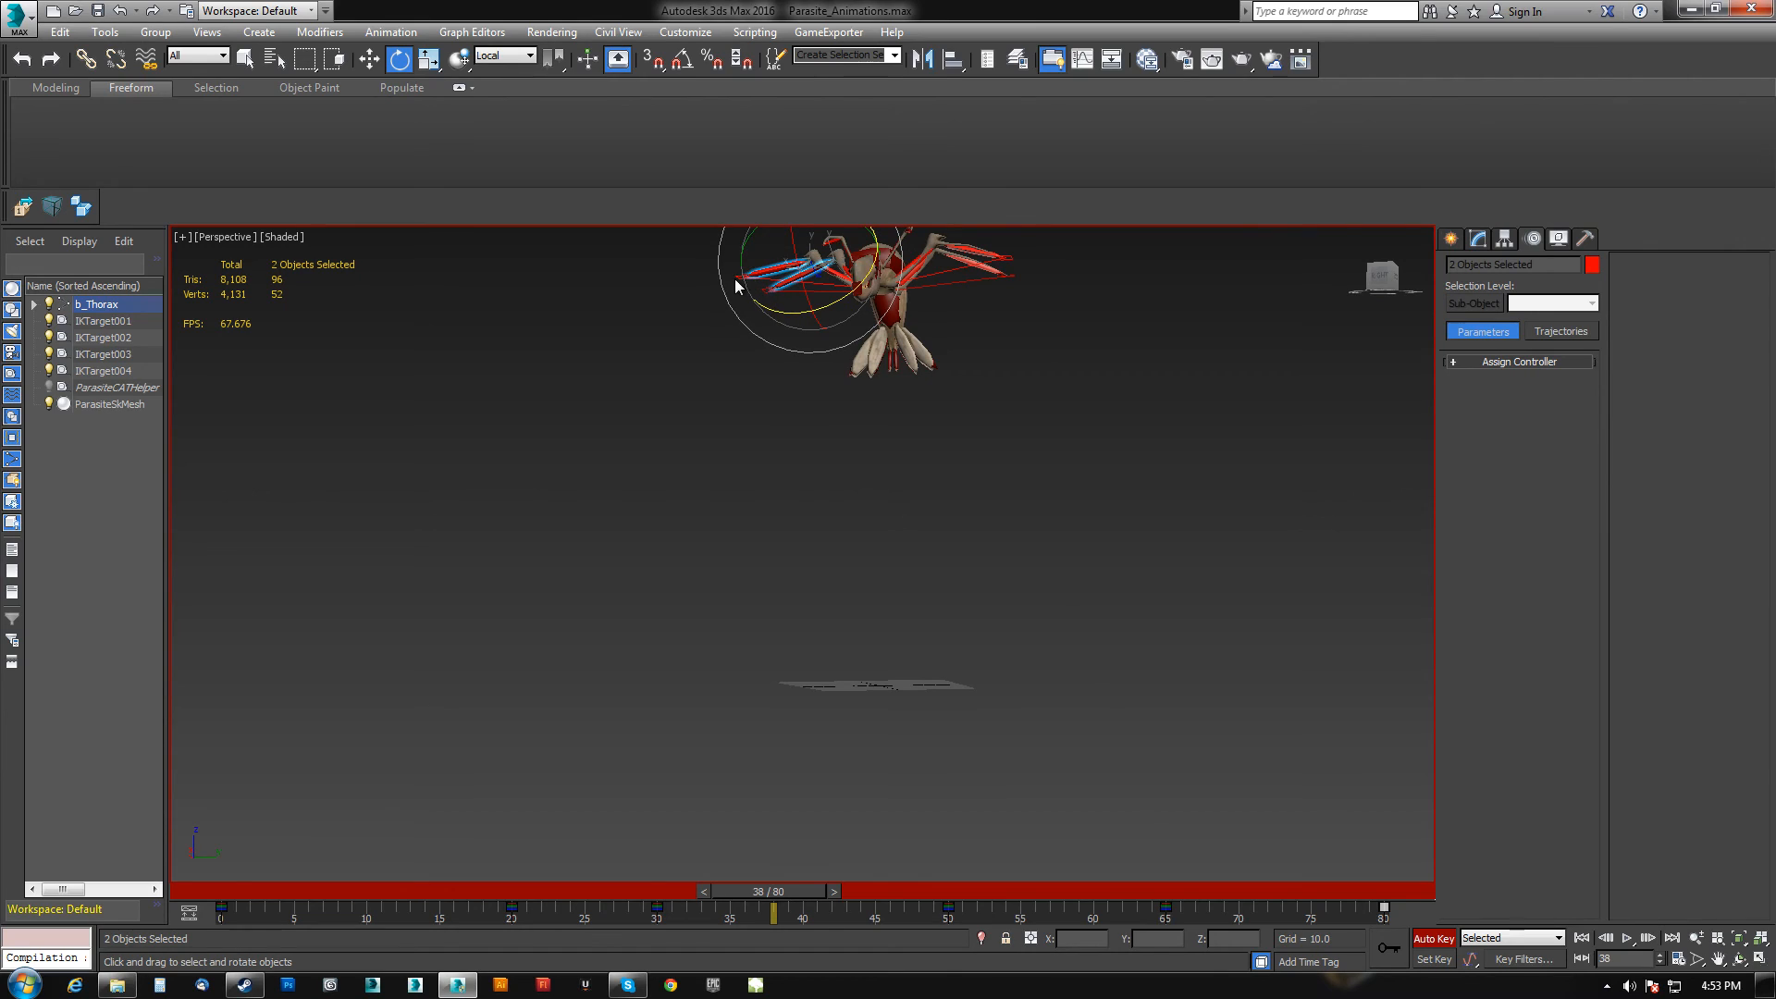
pyautogui.click(741, 276)
pyautogui.keyDown('ctrl'); pyautogui.click(768, 290); pyautogui.keyUp('ctrl')
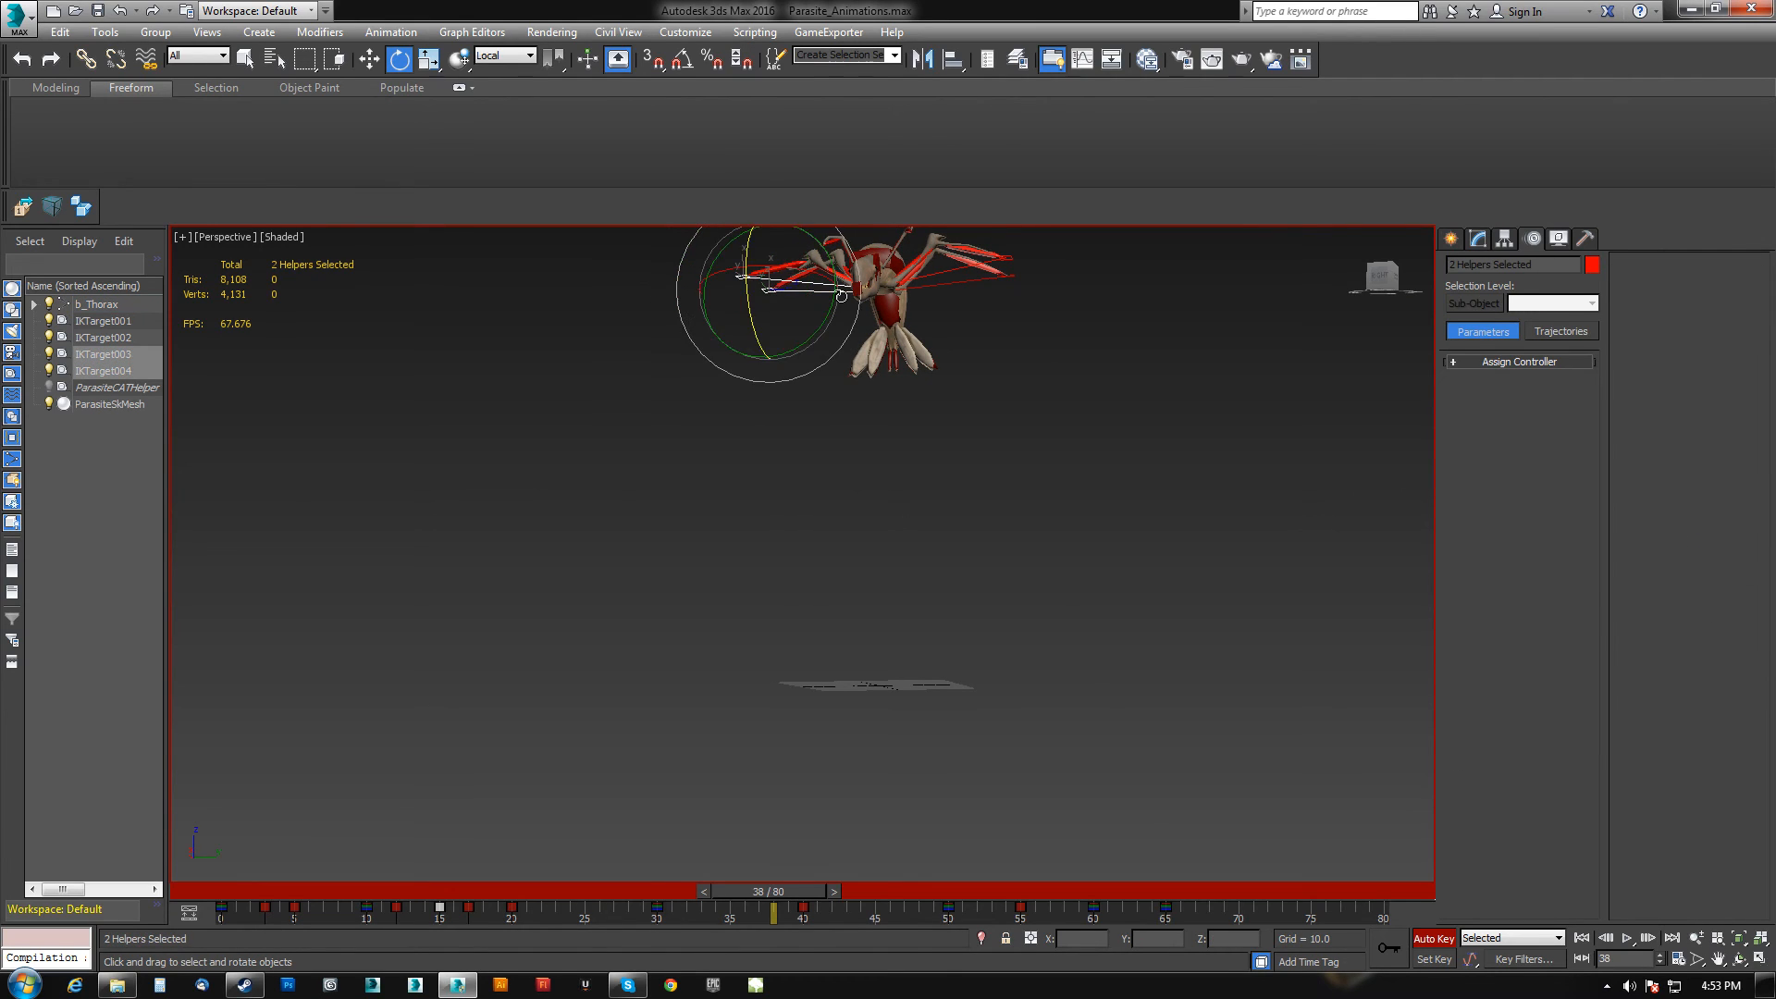
pyautogui.keyDown('ctrl'); pyautogui.click(1011, 275); pyautogui.keyUp('ctrl')
pyautogui.keyDown('ctrl'); pyautogui.click(1008, 258); pyautogui.keyUp('ctrl')
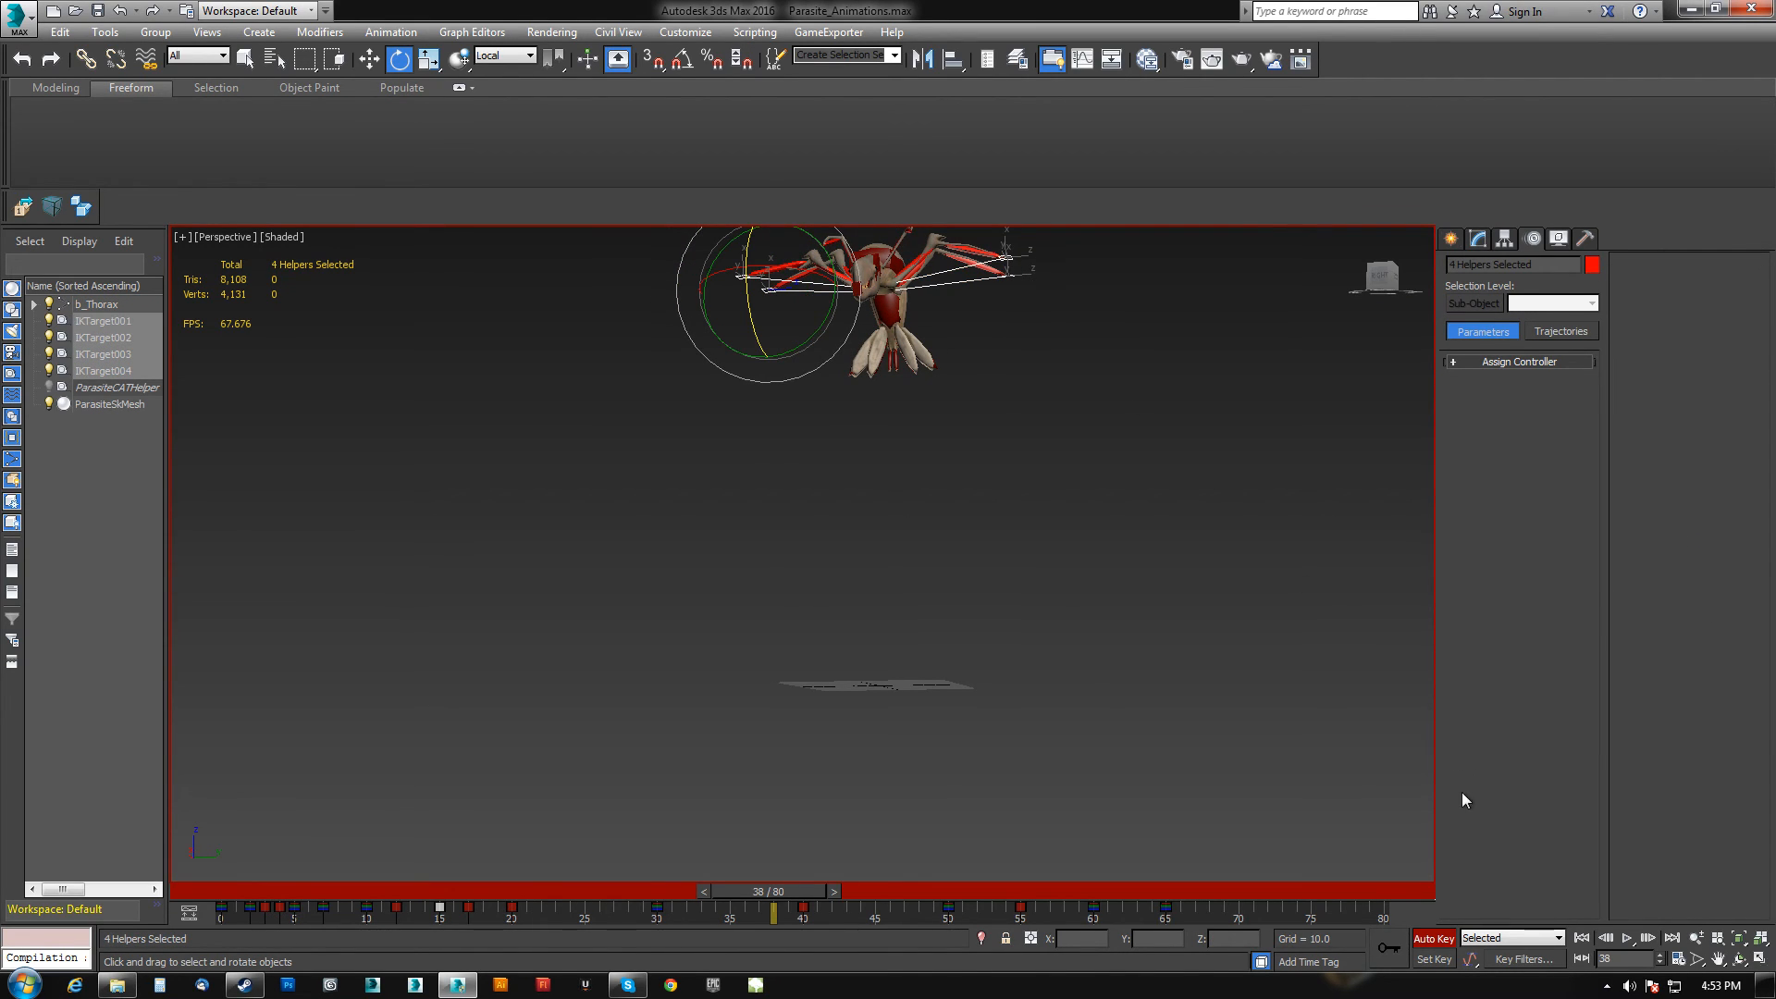
pyautogui.moveTo(774, 896); pyautogui.dragTo(464, 914)
pyautogui.press('e')
pyautogui.keyDown('alt'); pyautogui.moveTo(857, 699); pyautogui.dragTo(896, 738, button='middle'); pyautogui.keyUp('alt')
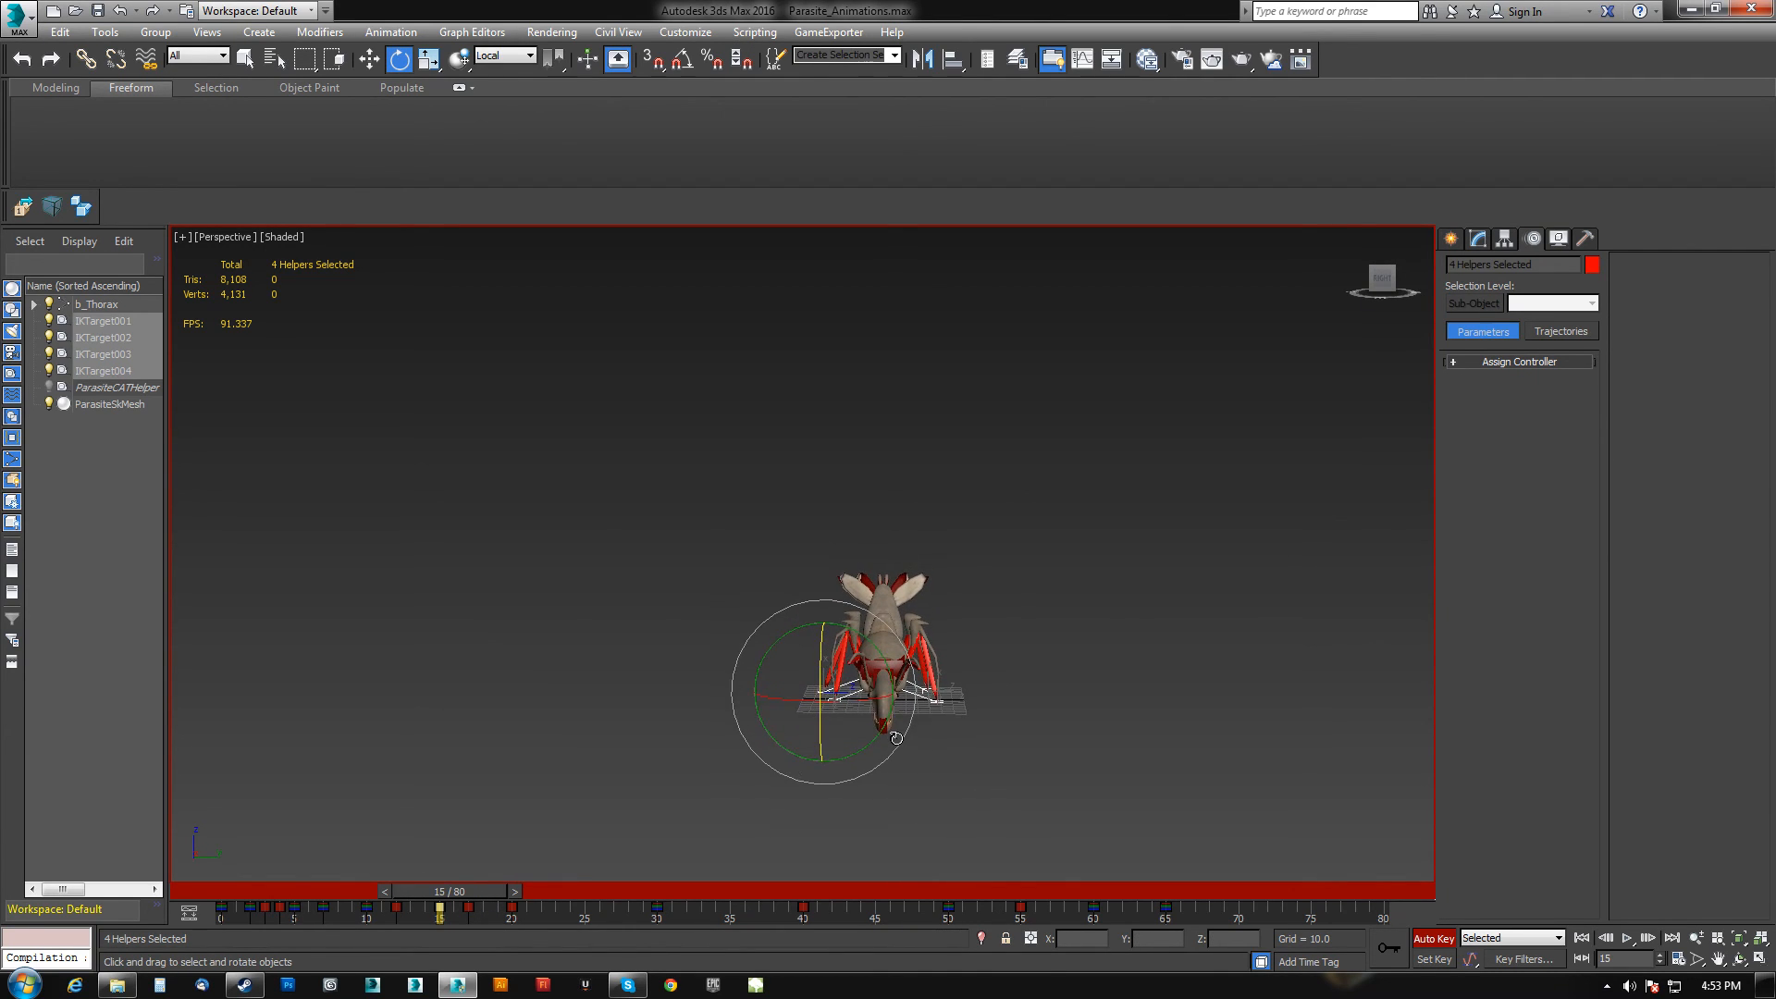
pyautogui.scroll(5, 896, 738)
pyautogui.moveTo(493, 894)
pyautogui.mouseDown()
pyautogui.moveTo(523, 890)
pyautogui.moveTo(504, 907)
pyautogui.moveTo(523, 911)
pyautogui.mouseUp()
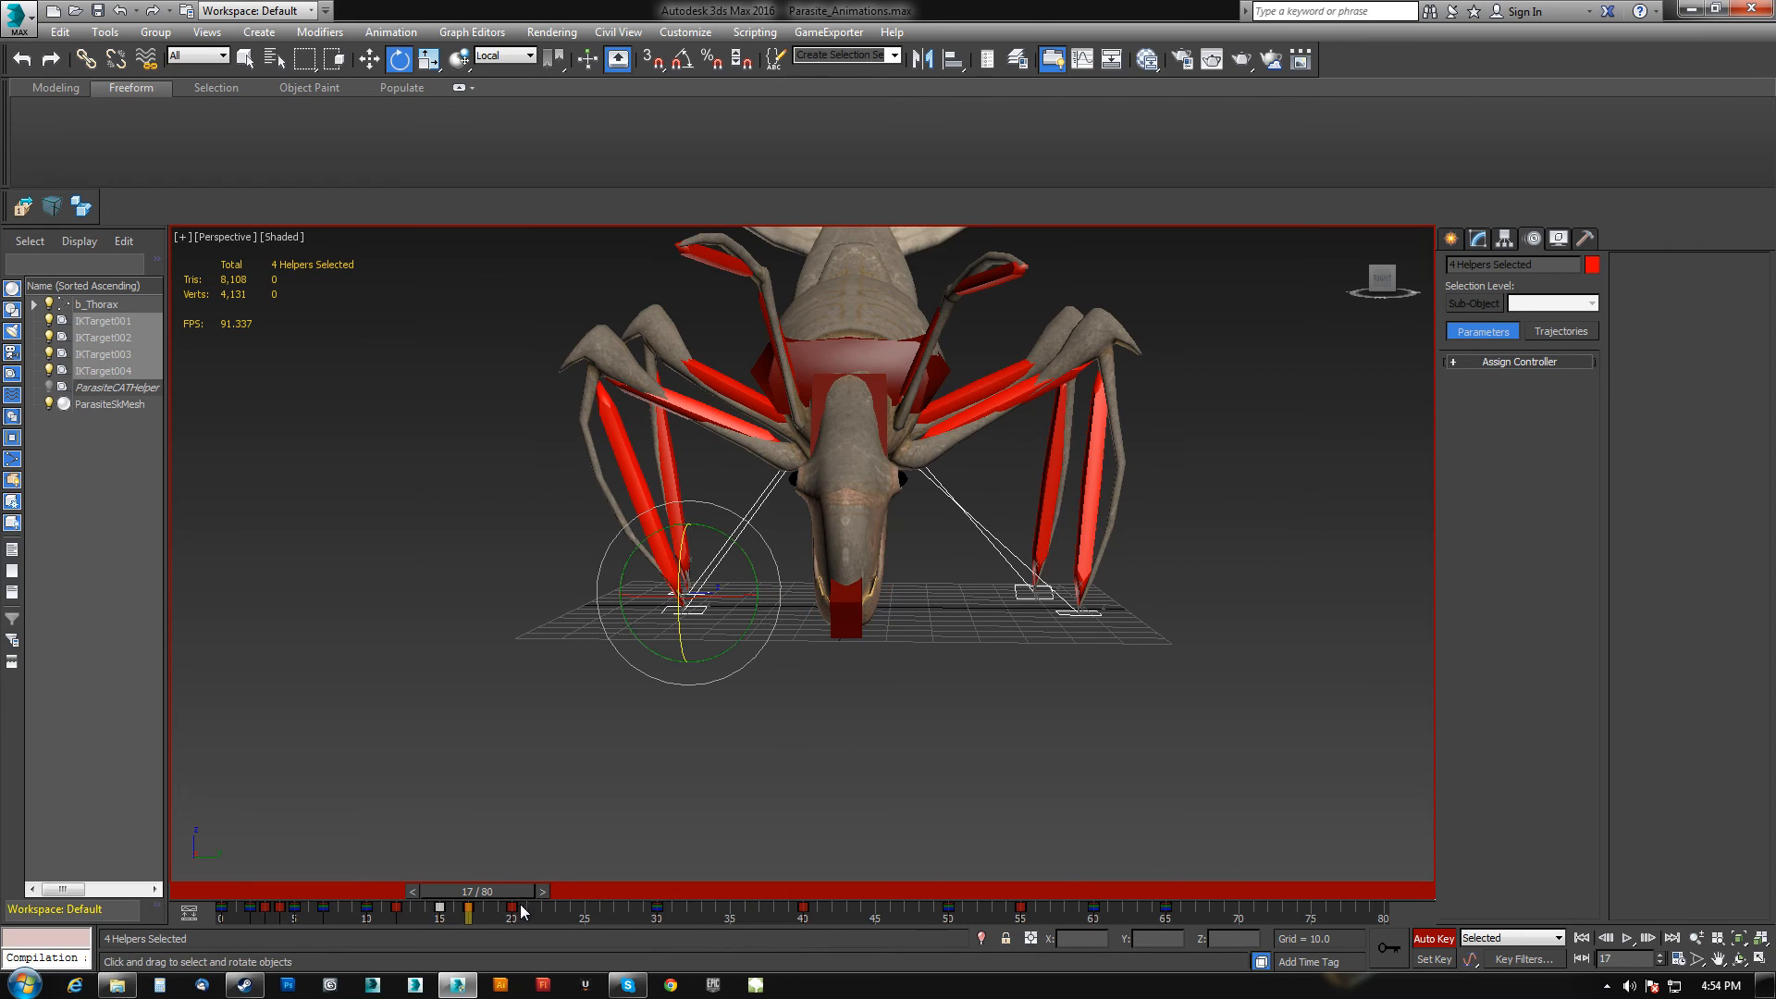
pyautogui.click(471, 910)
pyautogui.press('Delete')
# At frame 20, raise the four IK targets to lift the feet off the ground.
pyautogui.moveTo(462, 890); pyautogui.dragTo(513, 910)
pyautogui.click(437, 907)
pyautogui.moveTo(732, 690); pyautogui.dragTo(716, 609, button='middle')
pyautogui.scroll(-5, 699, 737)
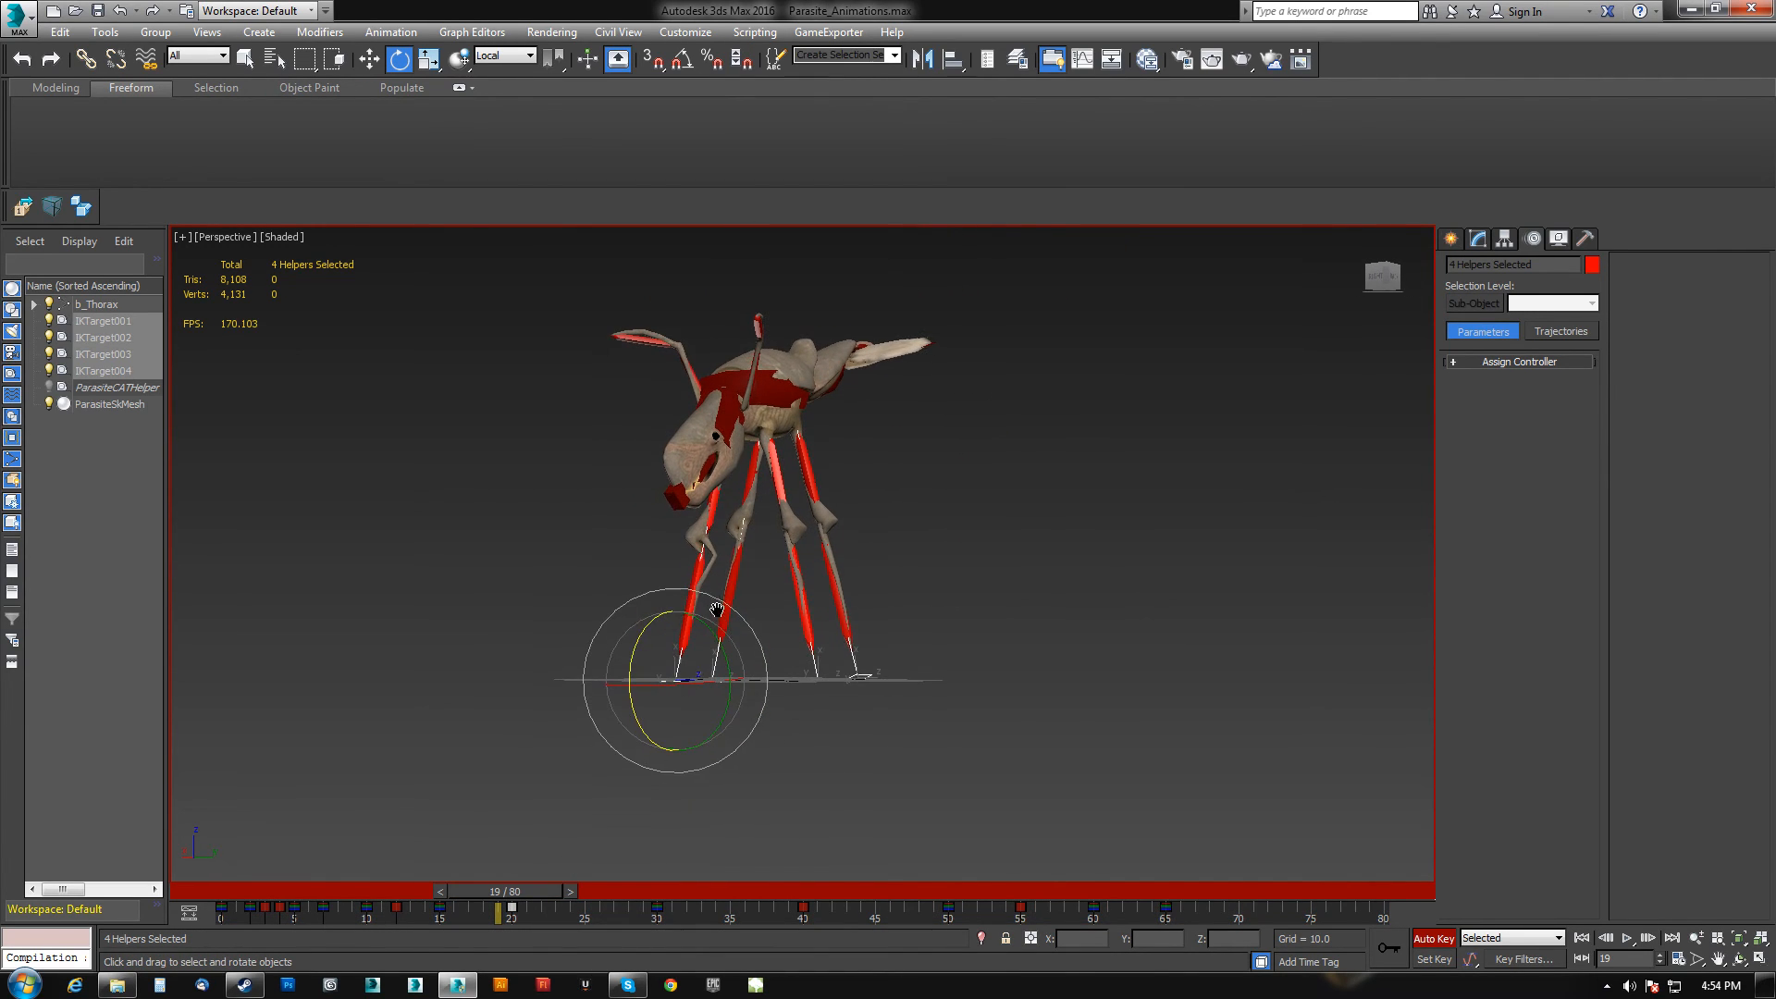
pyautogui.scroll(8, 780, 555)
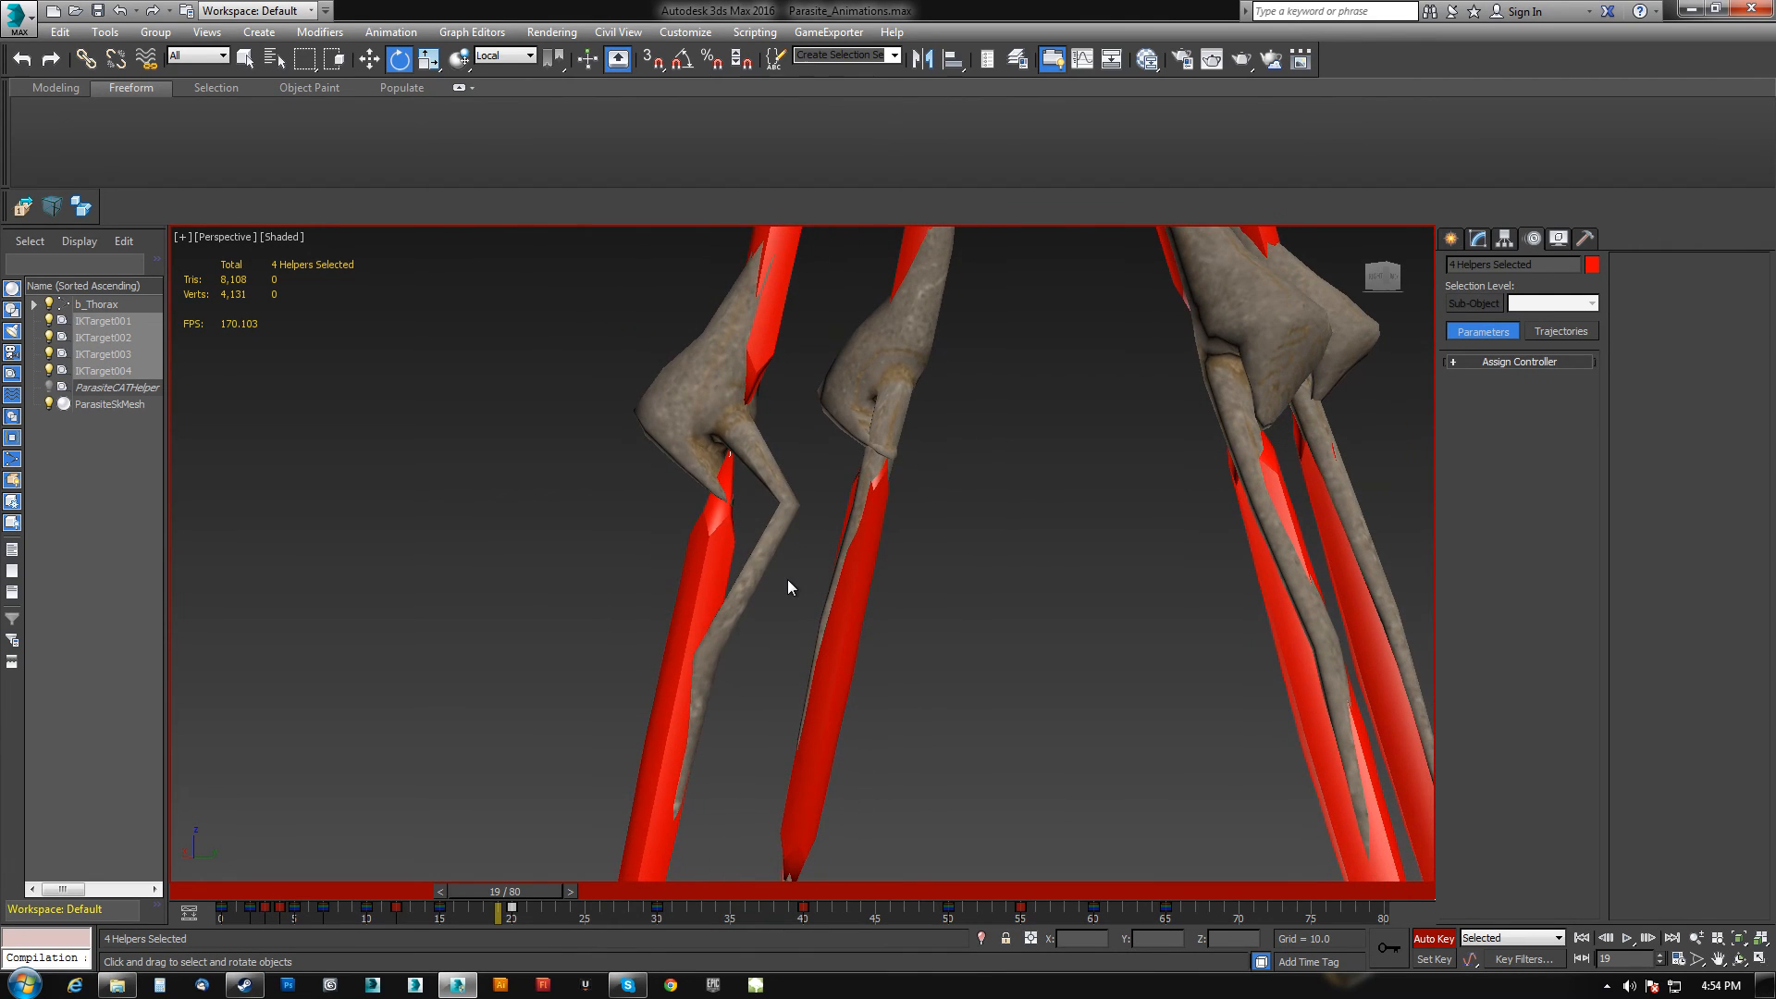
pyautogui.scroll(-6, 786, 579)
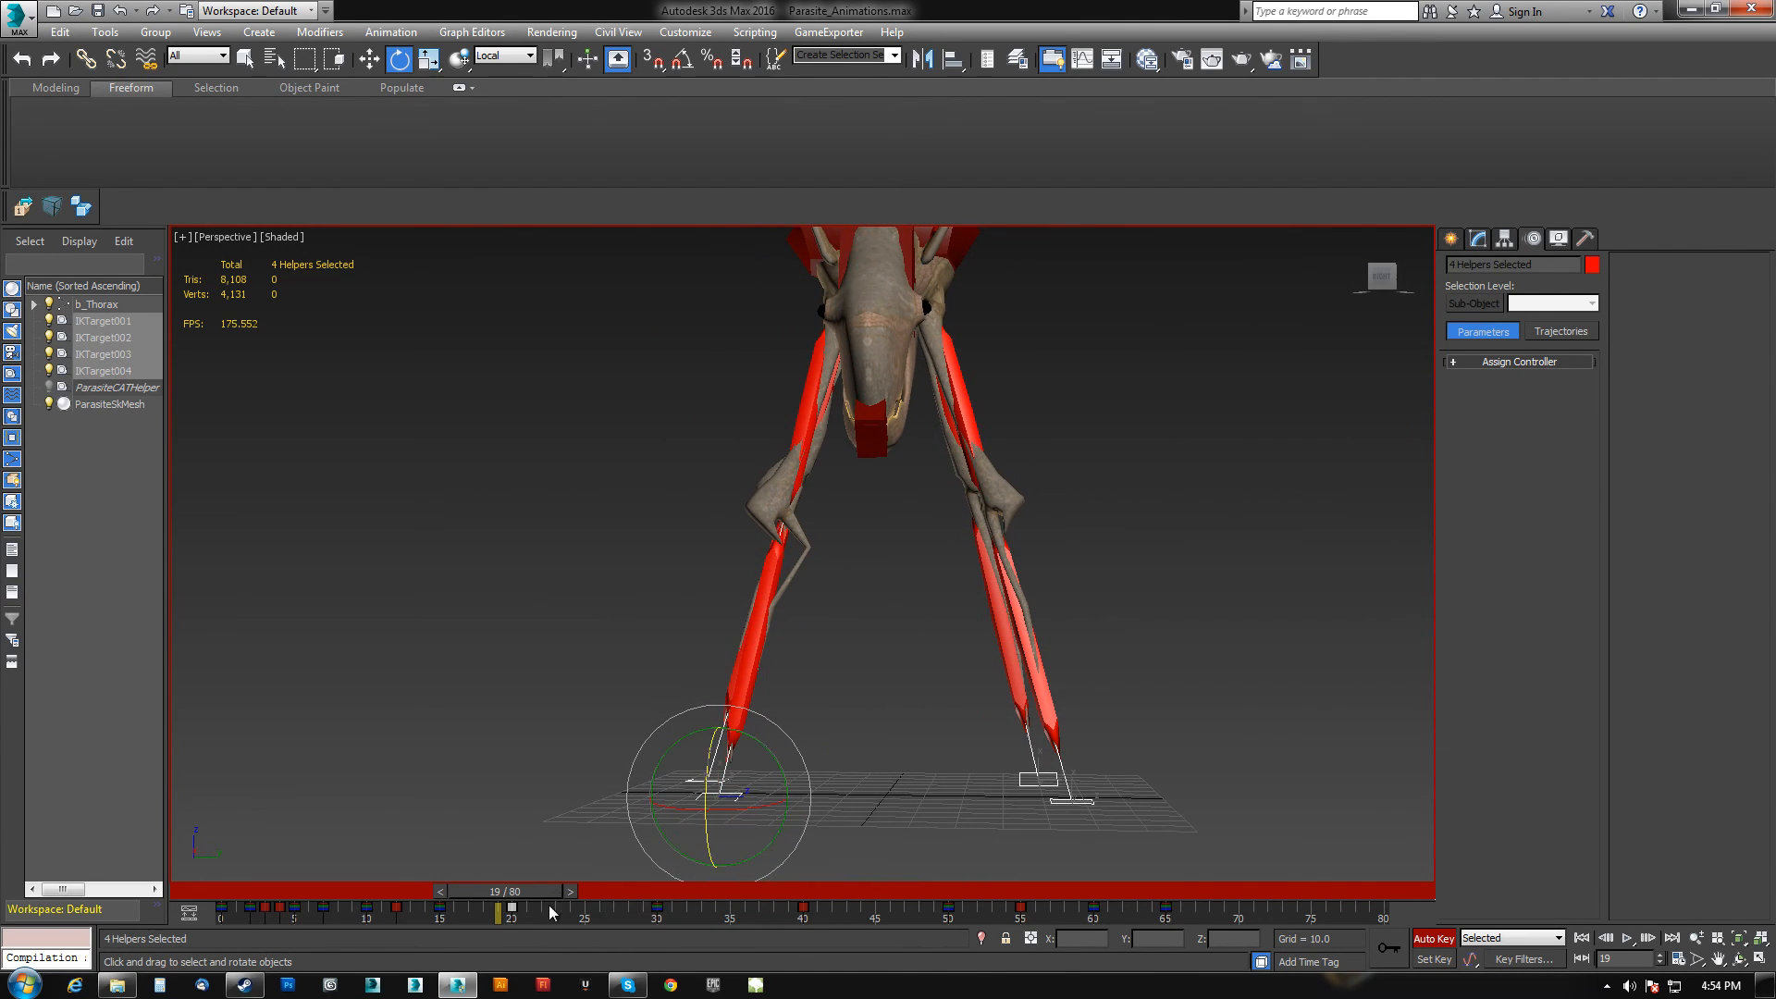
pyautogui.moveTo(533, 890)
pyautogui.mouseDown()
pyautogui.moveTo(477, 890)
pyautogui.moveTo(548, 901)
pyautogui.moveTo(529, 911)
pyautogui.mouseUp()
pyautogui.press('e')
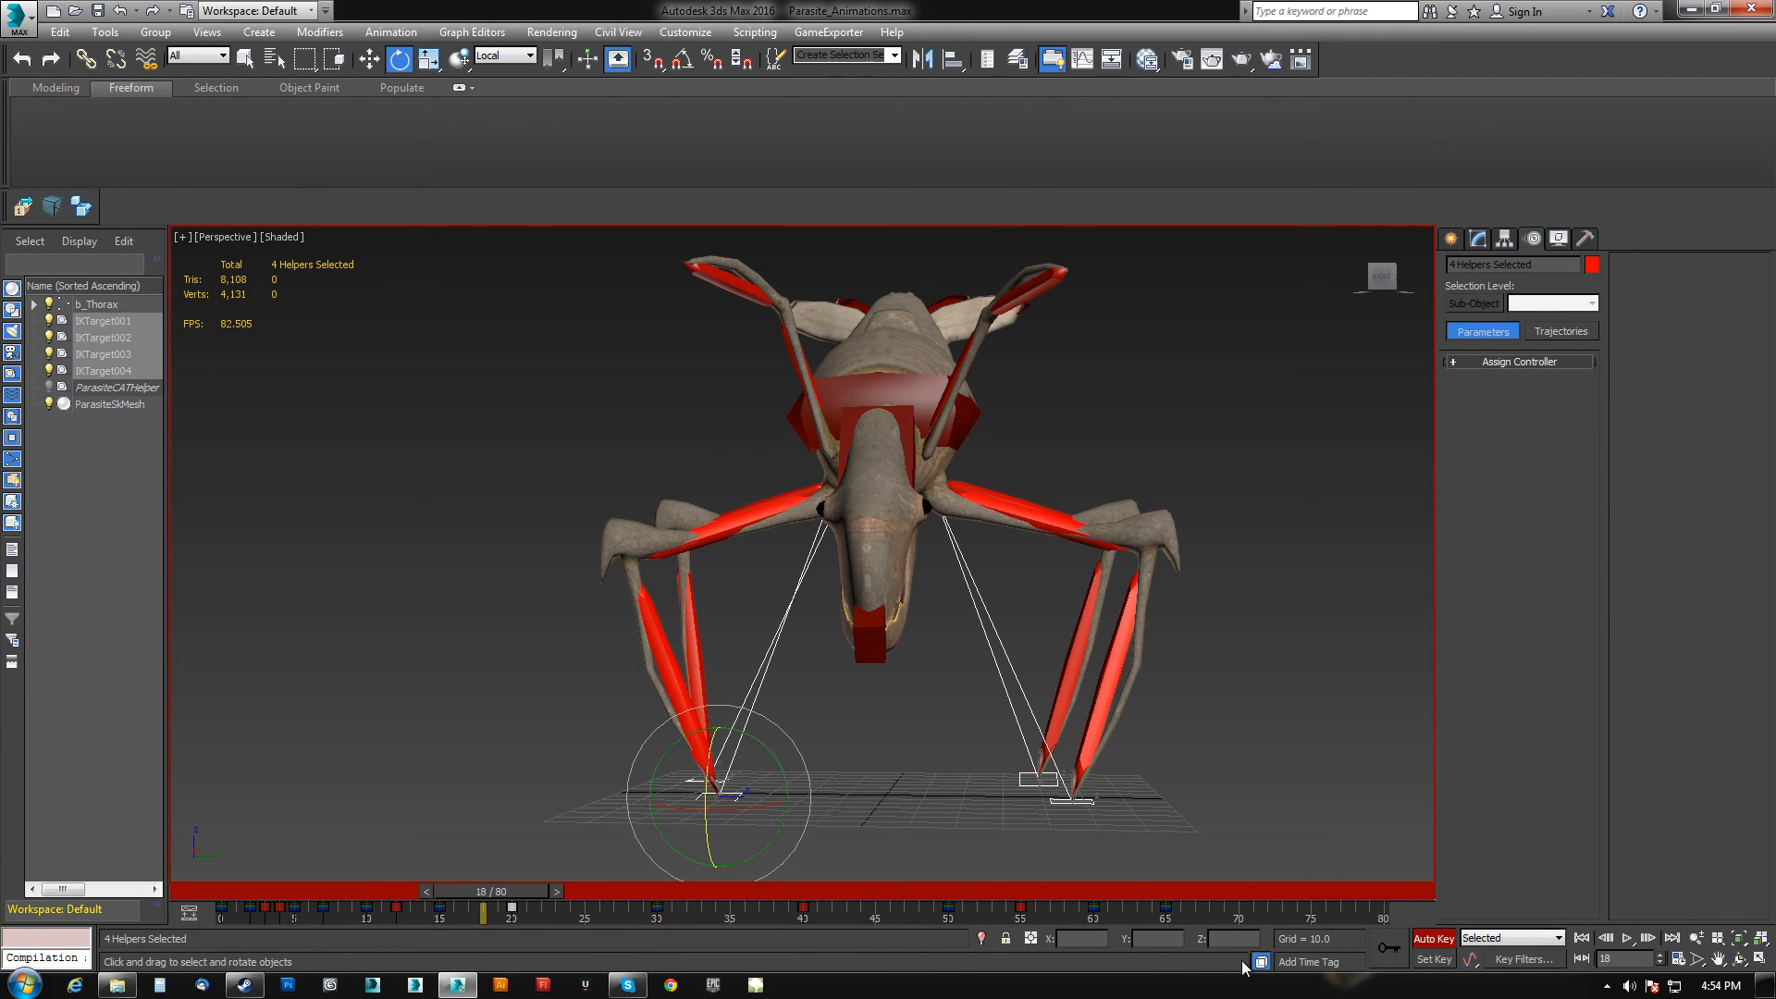
pyautogui.moveTo(512, 888); pyautogui.dragTo(540, 890)
pyautogui.press('z')
pyautogui.press('w')
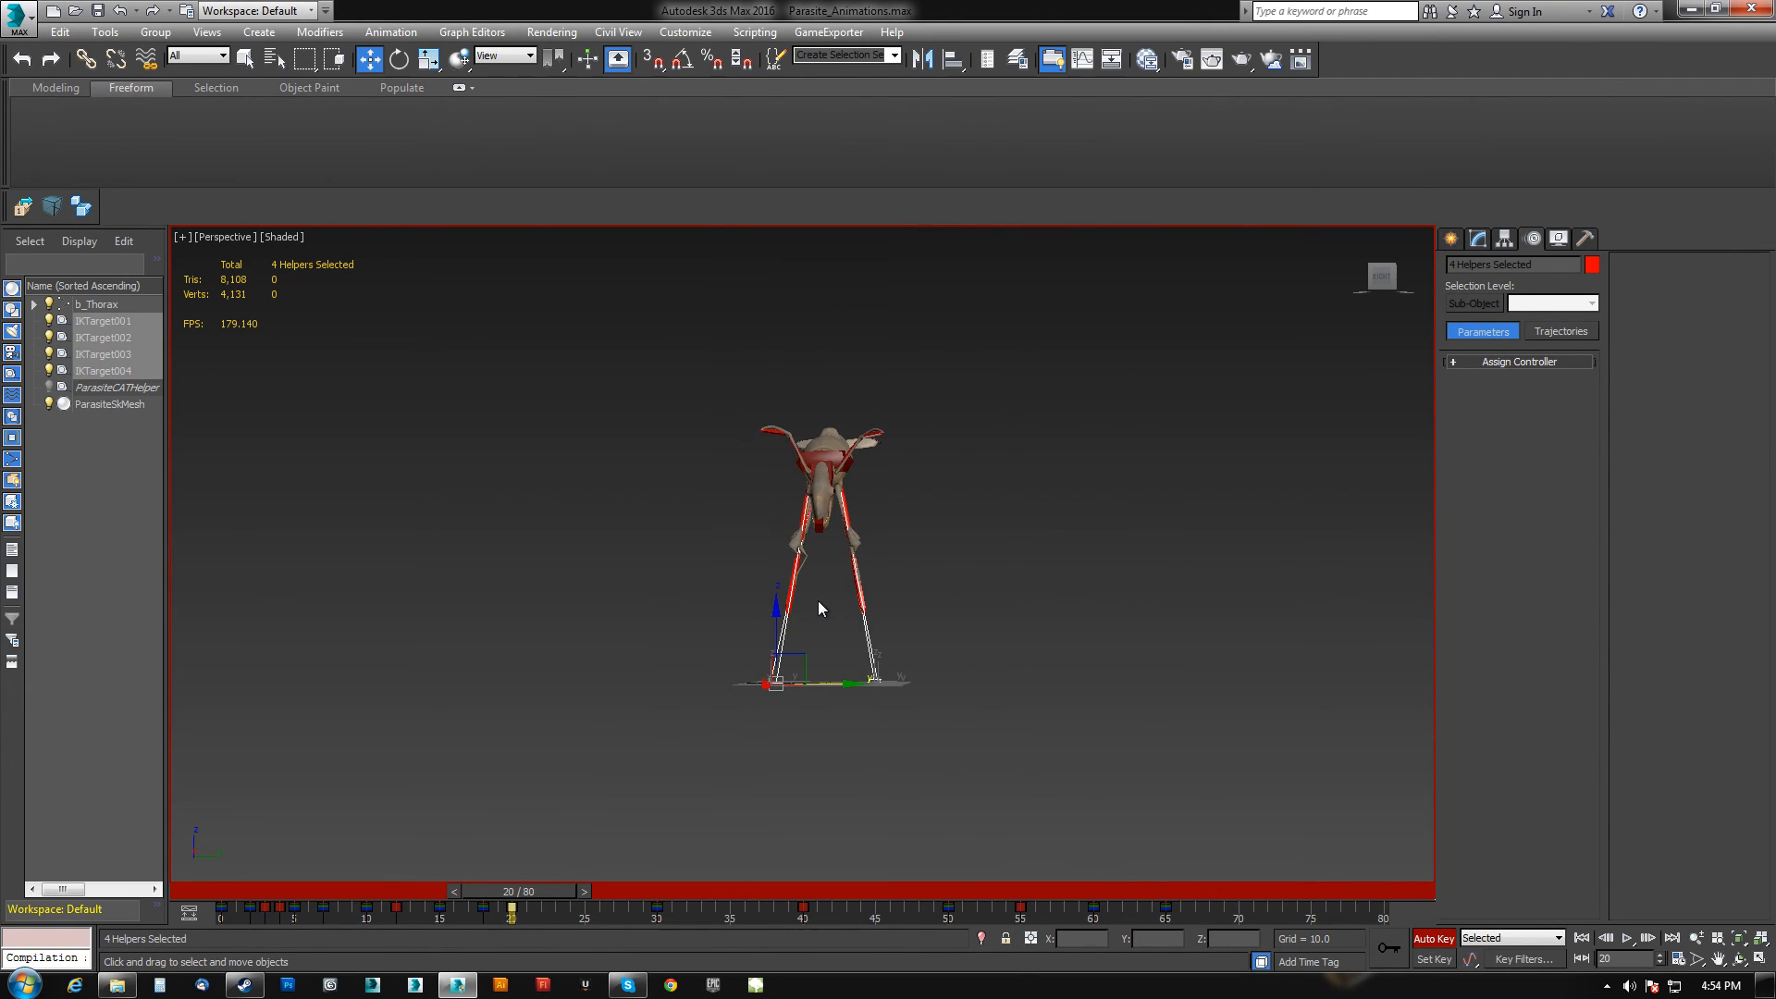
pyautogui.moveTo(776, 611); pyautogui.dragTo(777, 535)
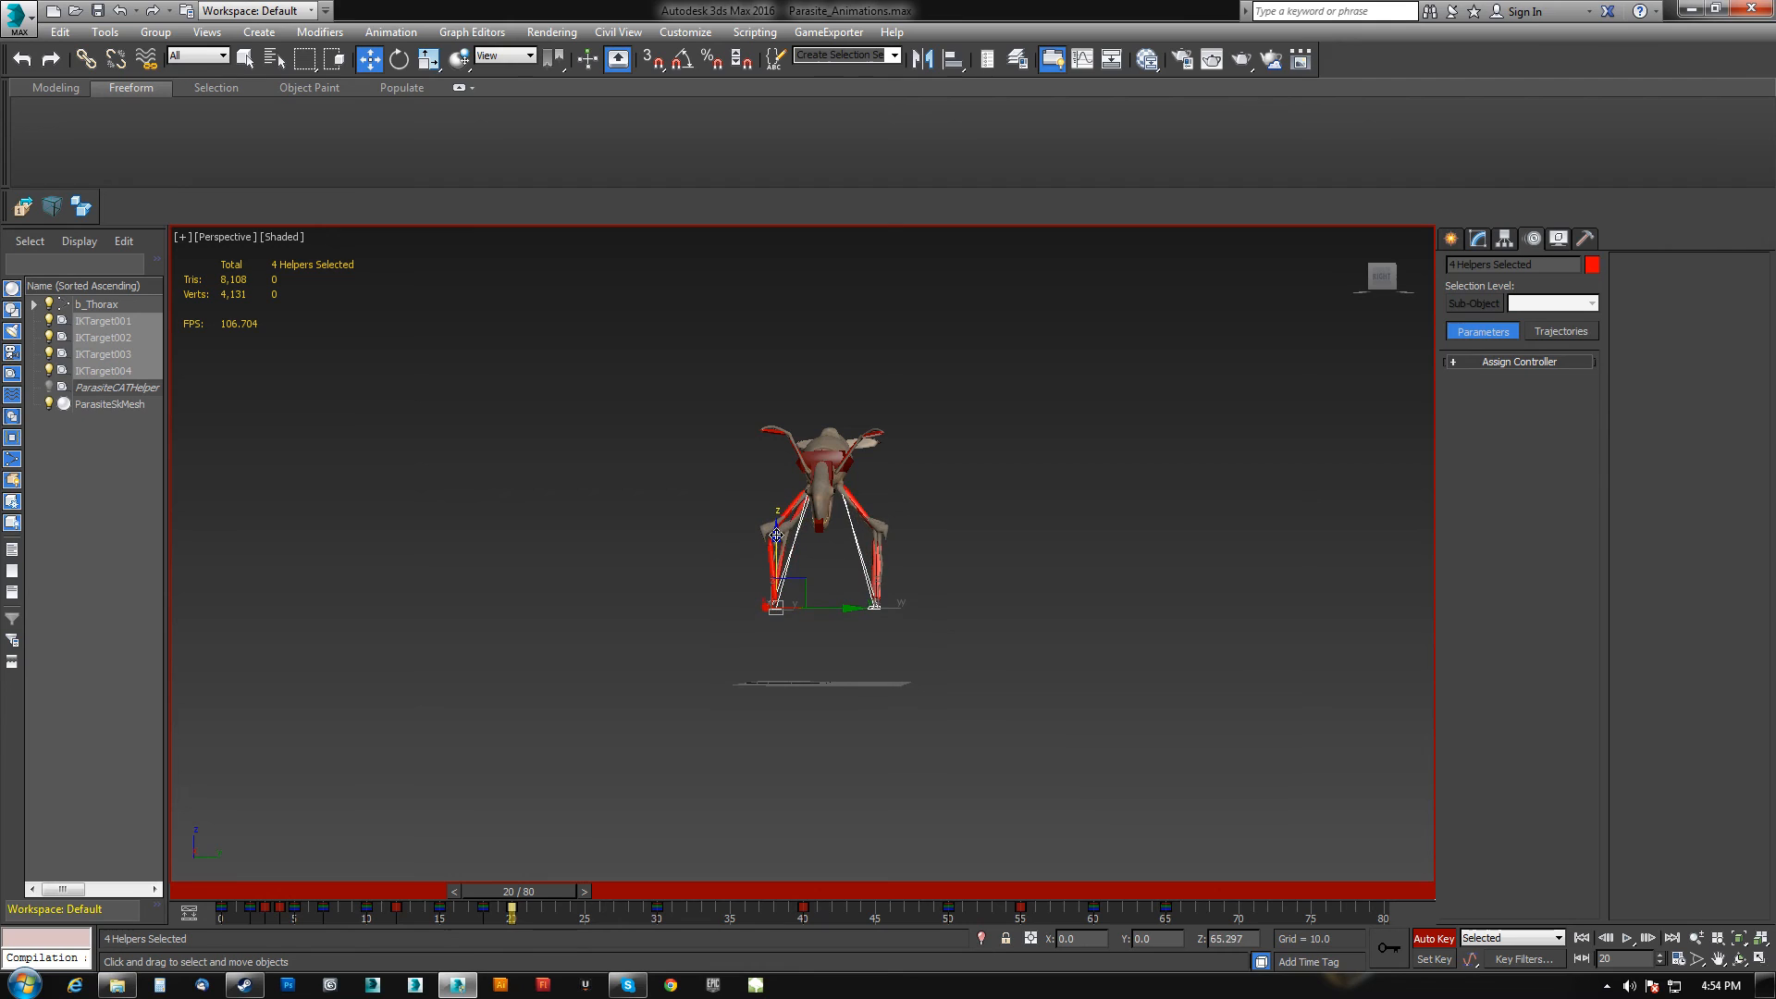
# At frame 55, lower the four IK targets toward the ground.
pyautogui.moveTo(542, 886); pyautogui.dragTo(1024, 831)
pyautogui.press('w')
pyautogui.moveTo(698, 368); pyautogui.dragTo(1053, 879)
pyautogui.press('w')
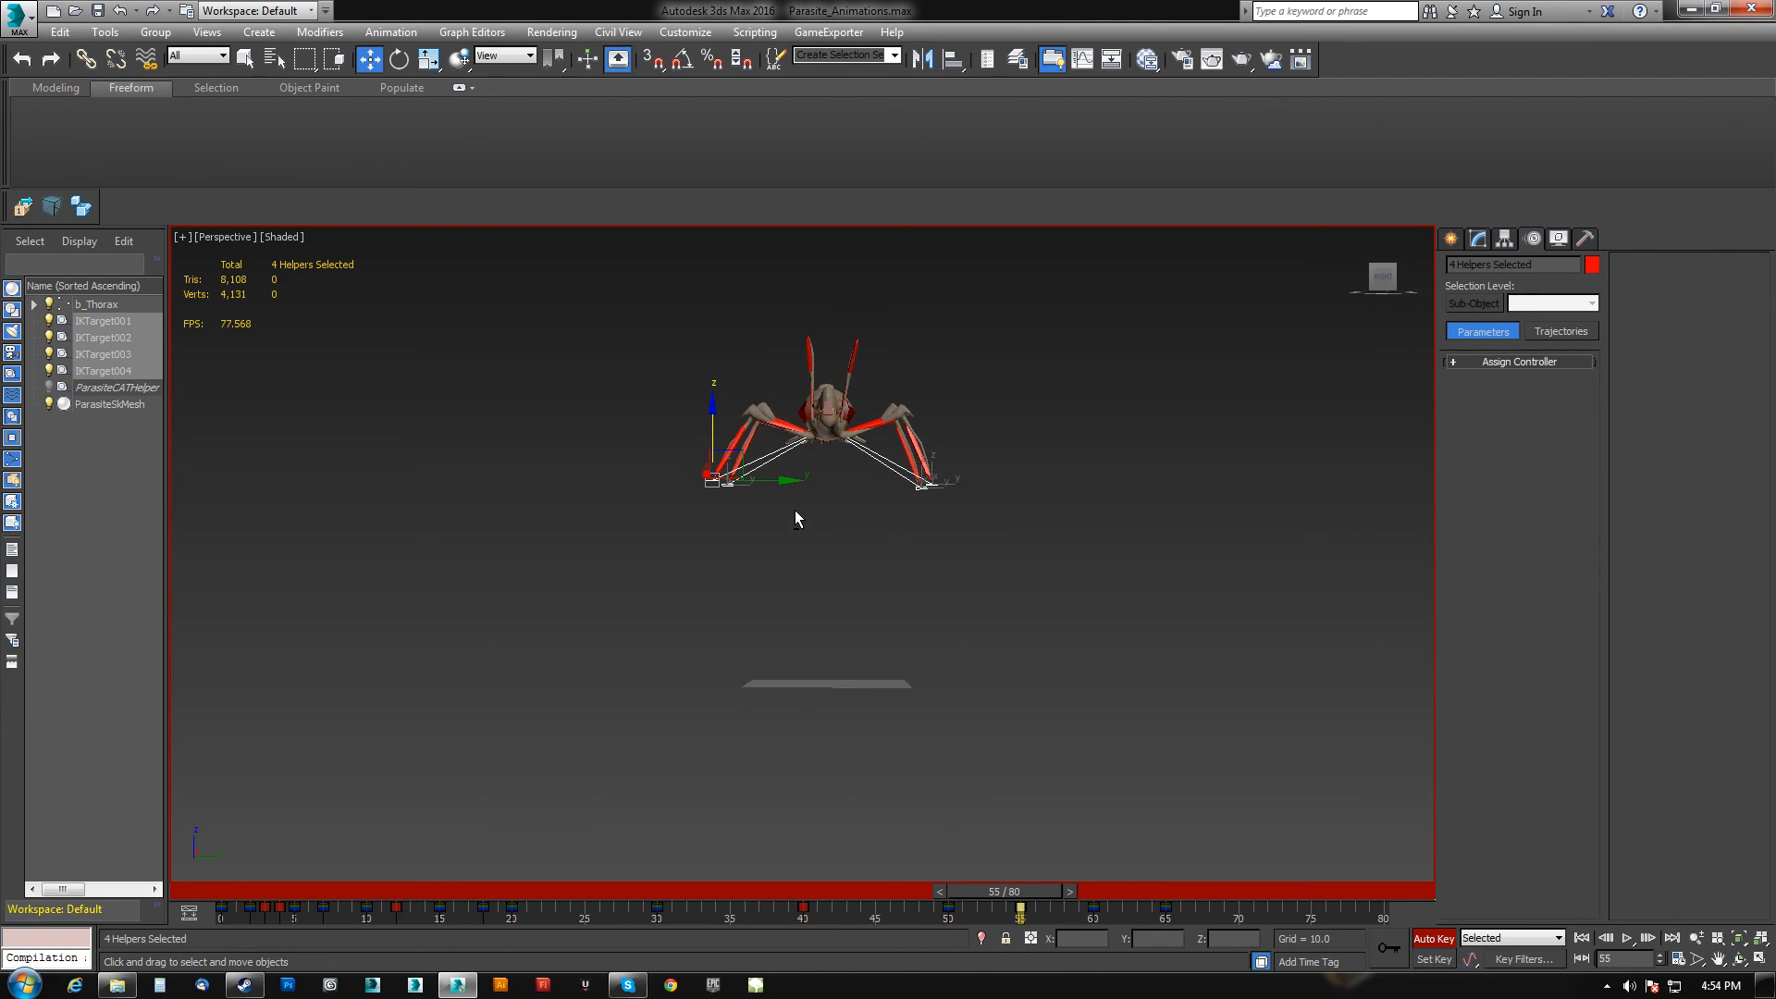
pyautogui.moveTo(722, 430); pyautogui.dragTo(733, 461)
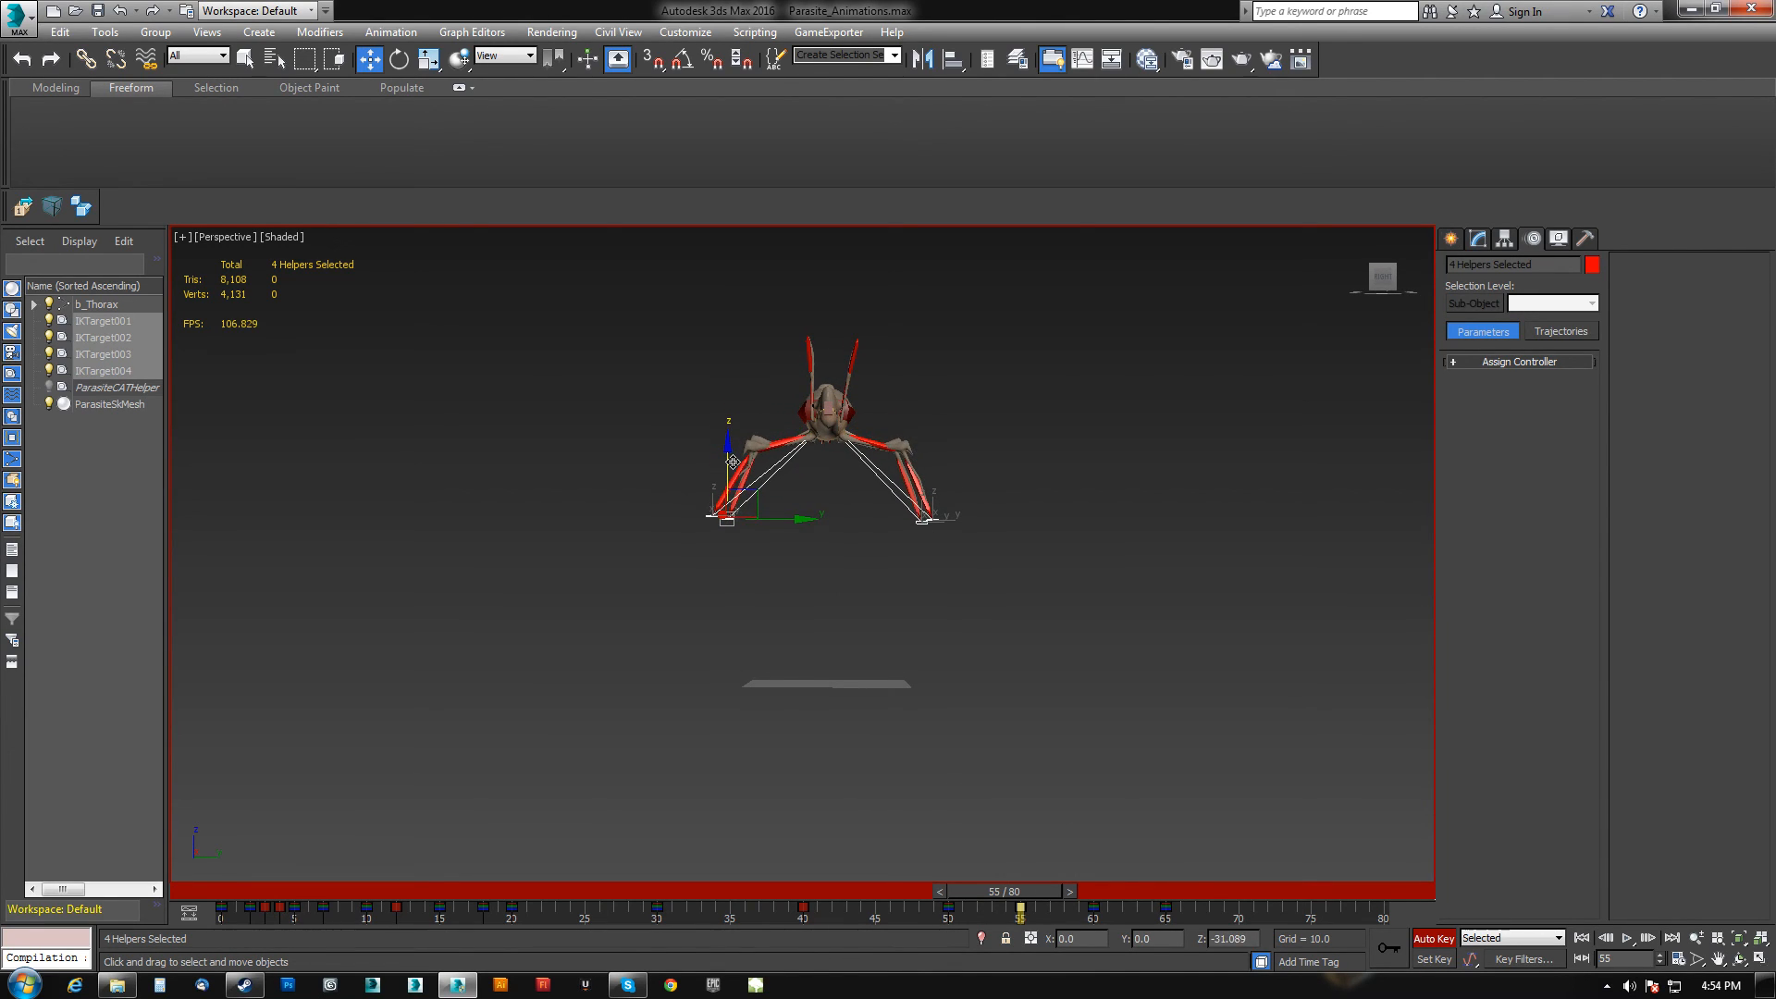
# At frame 55, move two IK targets inward to bring the feet closer together.
pyautogui.keyDown('alt'); pyautogui.moveTo(761, 583); pyautogui.dragTo(962, 491); pyautogui.keyUp('alt')
pyautogui.moveTo(783, 537); pyautogui.dragTo(967, 495)
pyautogui.keyDown('alt'); pyautogui.moveTo(966, 460); pyautogui.dragTo(916, 536); pyautogui.keyUp('alt')
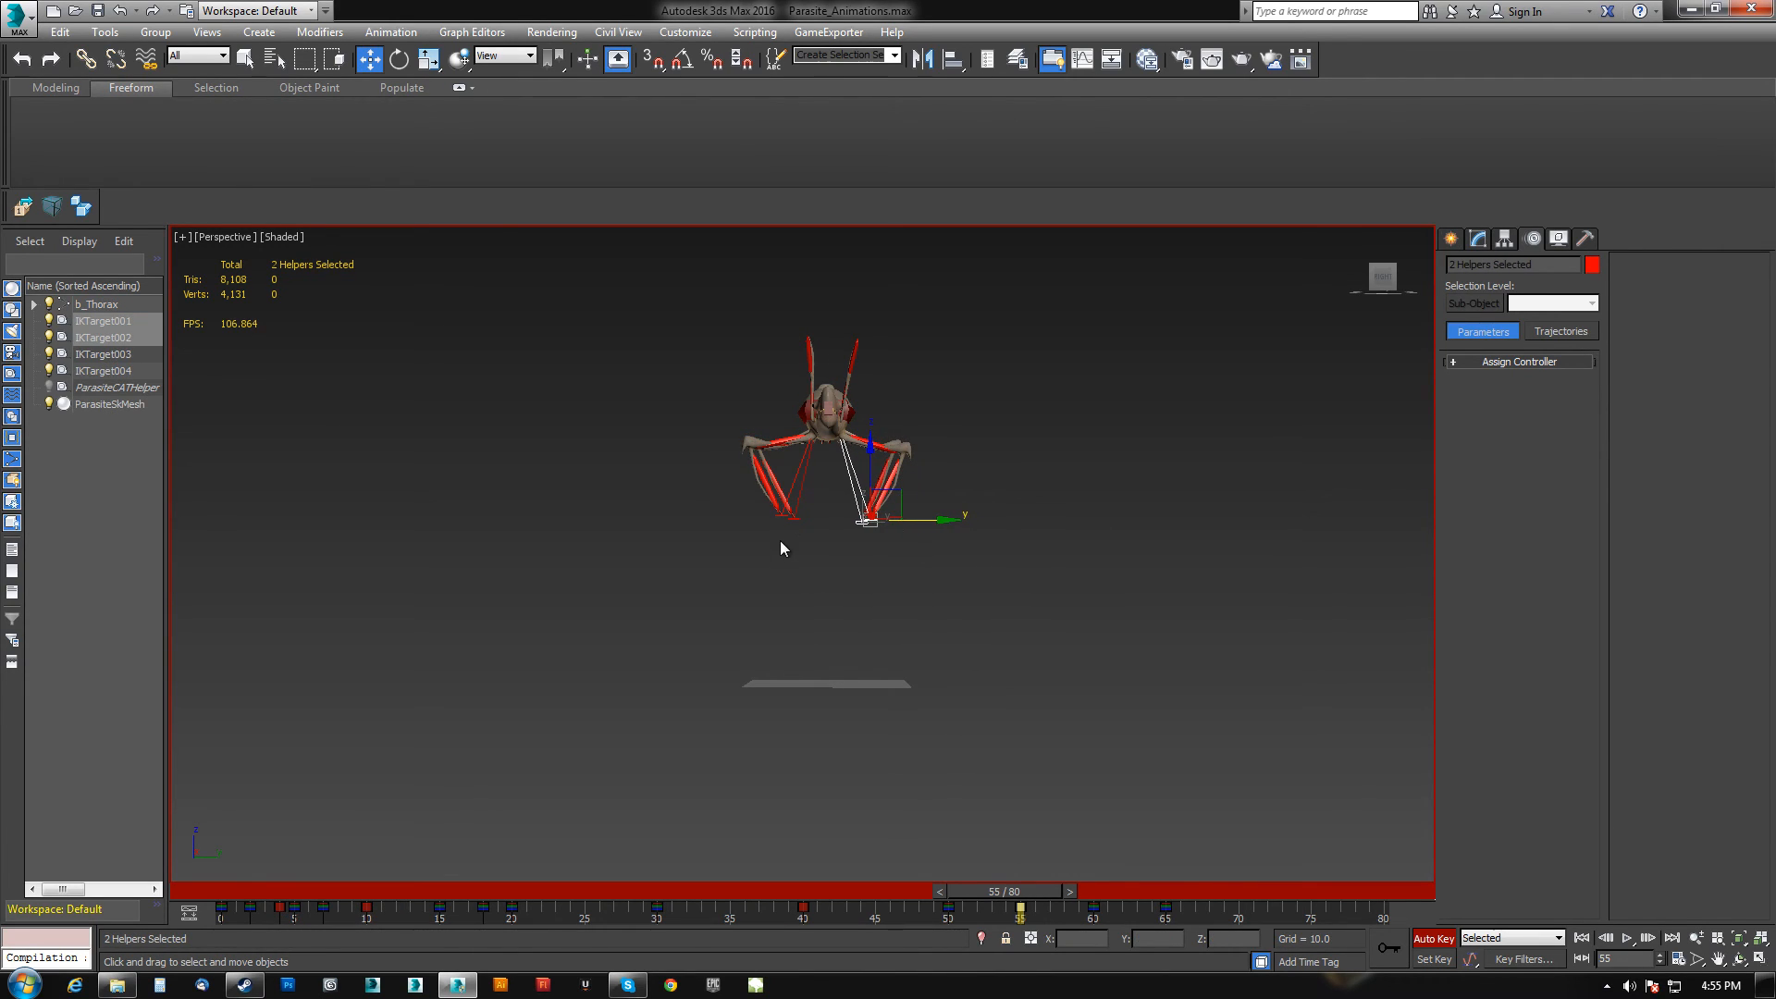
pyautogui.keyDown('ctrl'); pyautogui.moveTo(741, 554); pyautogui.dragTo(868, 504); pyautogui.keyUp('ctrl')
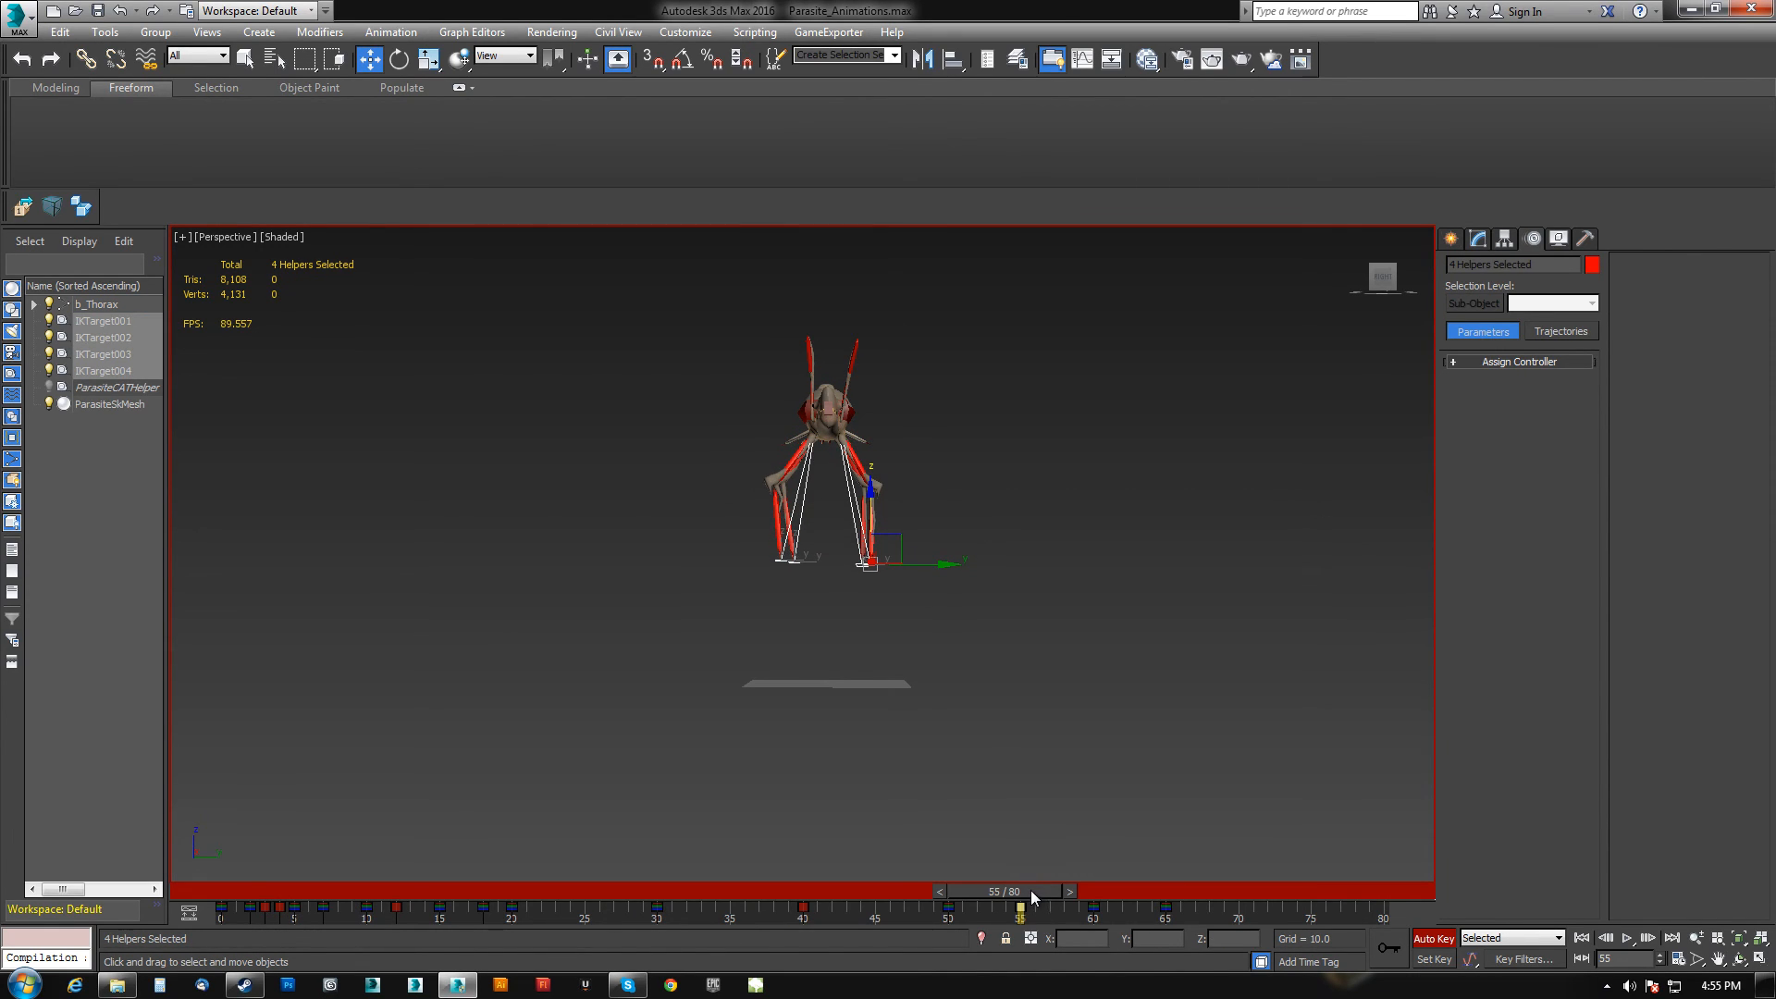
pyautogui.moveTo(1031, 890)
pyautogui.mouseDown()
pyautogui.moveTo(844, 883)
pyautogui.moveTo(1108, 880)
pyautogui.moveTo(1009, 878)
pyautogui.moveTo(1041, 877)
pyautogui.mouseUp()
# Around frames 55 to 57, adjust the IK targets' positions to refine the landing stance.
pyautogui.press('w')
pyautogui.moveTo(877, 527); pyautogui.dragTo(877, 499)
pyautogui.moveTo(1041, 892)
pyautogui.mouseDown()
pyautogui.moveTo(957, 880)
pyautogui.moveTo(1101, 897)
pyautogui.moveTo(1056, 916)
pyautogui.mouseUp()
pyautogui.press('w')
pyautogui.keyDown('alt'); pyautogui.moveTo(695, 576); pyautogui.dragTo(806, 501); pyautogui.keyUp('alt')
pyautogui.moveTo(928, 542); pyautogui.dragTo(947, 543)
pyautogui.moveTo(747, 569); pyautogui.dragTo(816, 539)
# Select two IK targets and play the animation from the start to review the jump.
pyautogui.moveTo(1009, 889); pyautogui.dragTo(1351, 925)
pyautogui.press('w')
pyautogui.keyDown('alt'); pyautogui.moveTo(1335, 873); pyautogui.dragTo(851, 680, button='middle'); pyautogui.keyUp('alt')
pyautogui.click(1583, 938)
pyautogui.click(1627, 938)
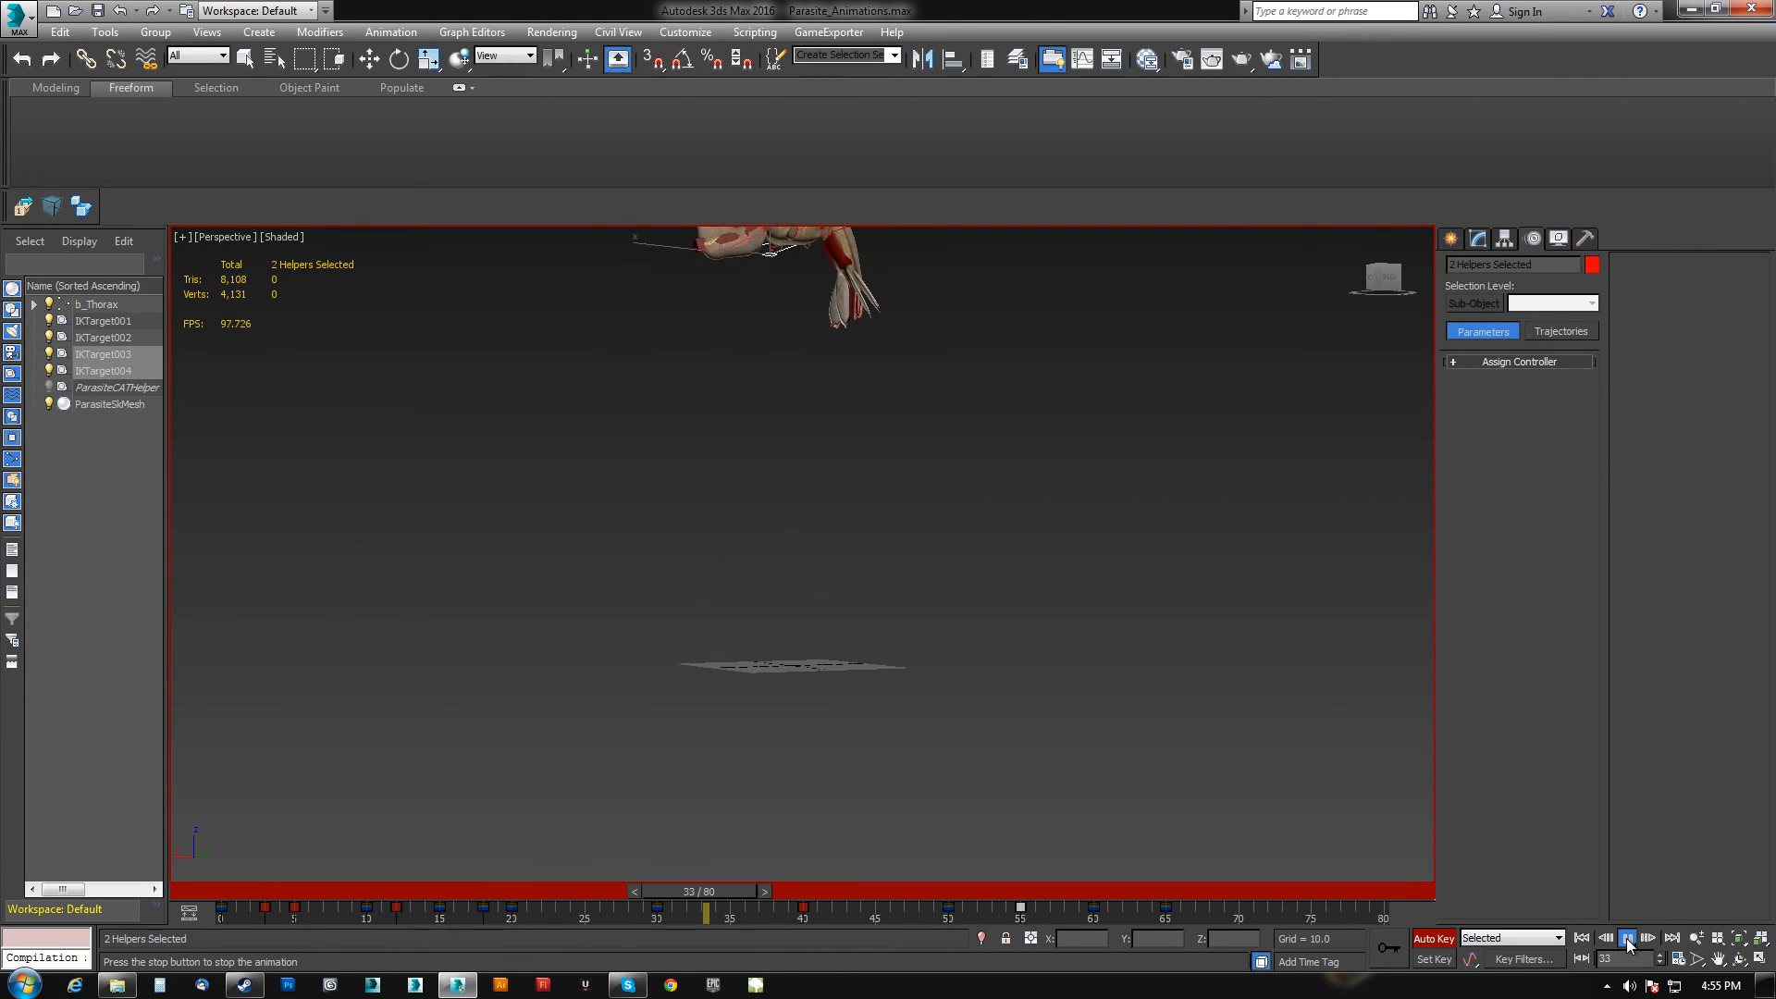
pyautogui.click(1627, 939)
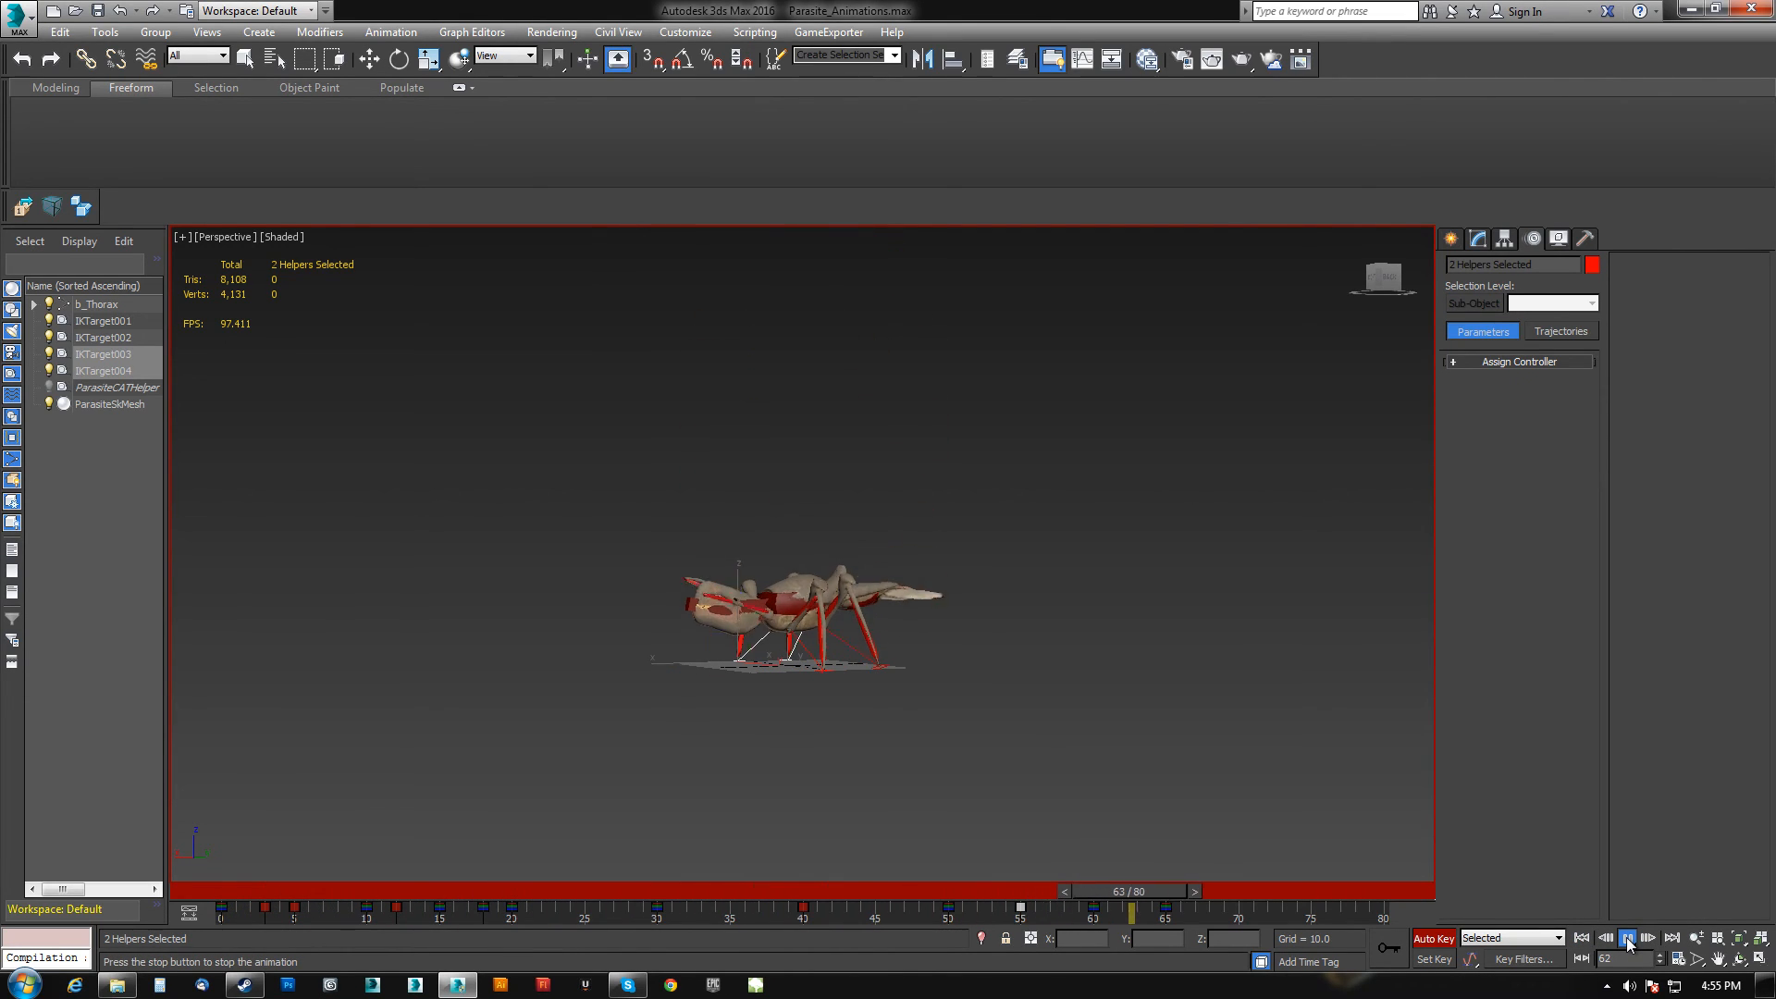
# At frame 15, select the head bone and rotate it to pose the head.
pyautogui.click(691, 609)
pyautogui.moveTo(1149, 880); pyautogui.dragTo(475, 868)
pyautogui.press('w')
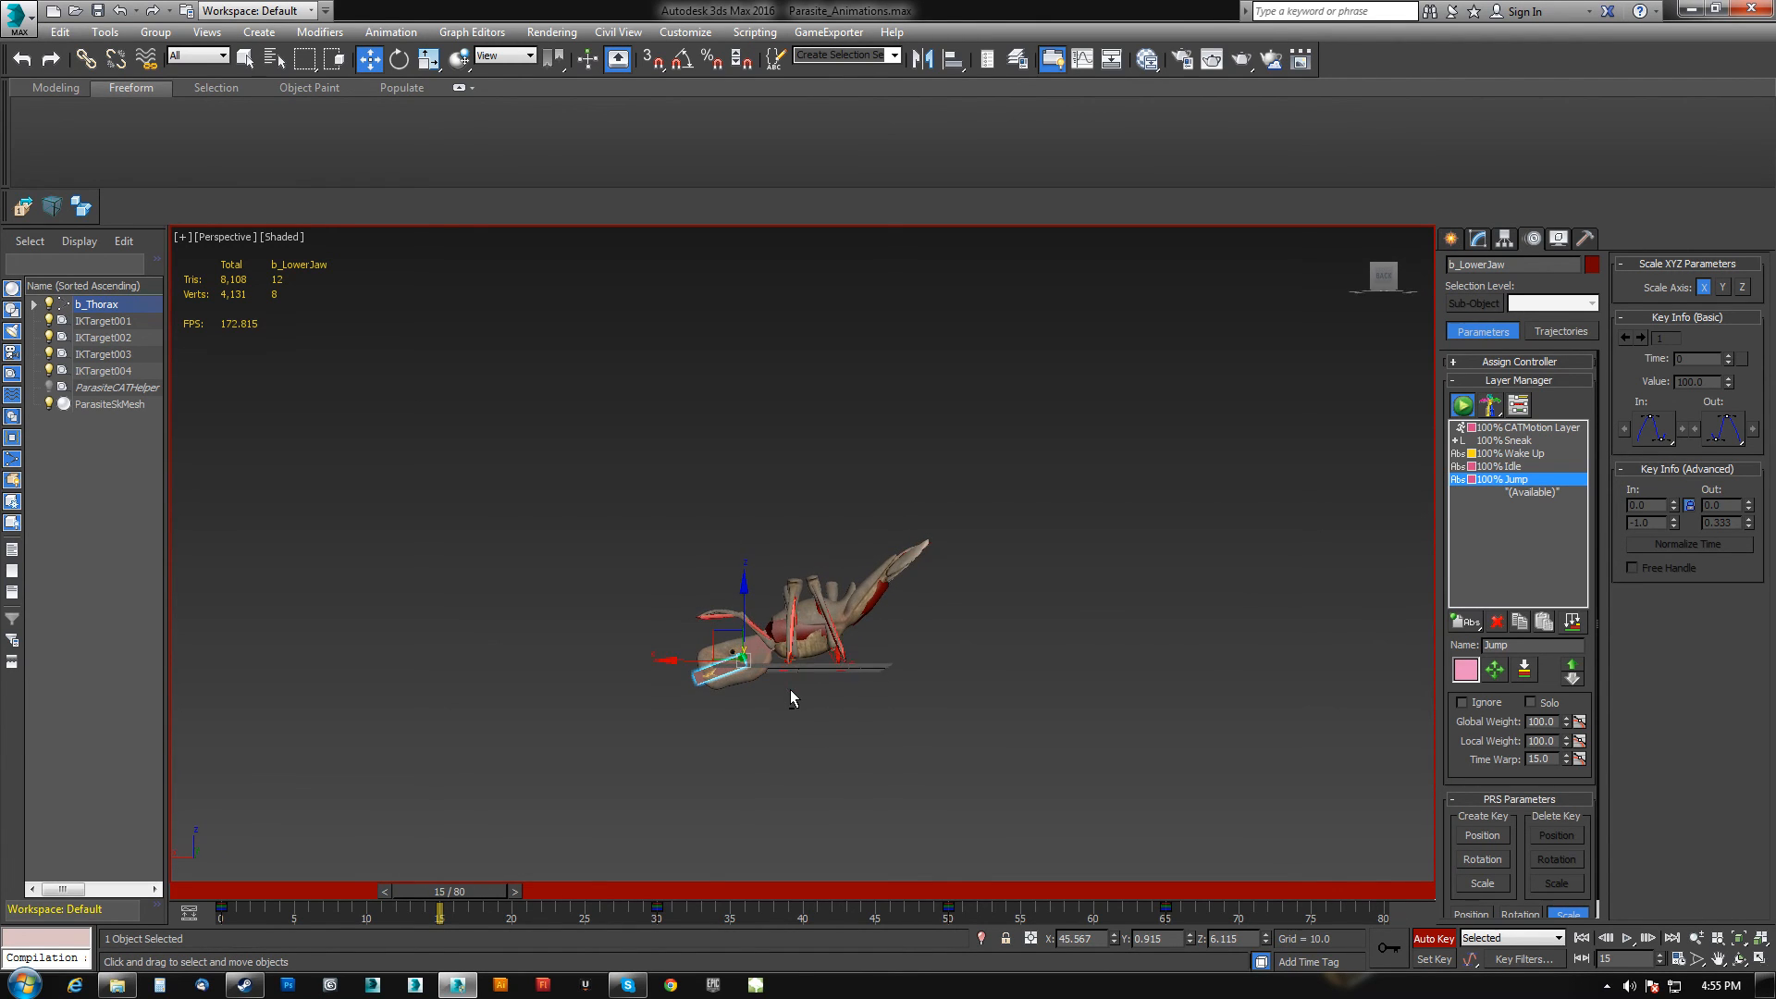
pyautogui.scroll(5, 797, 696)
pyautogui.click(808, 596)
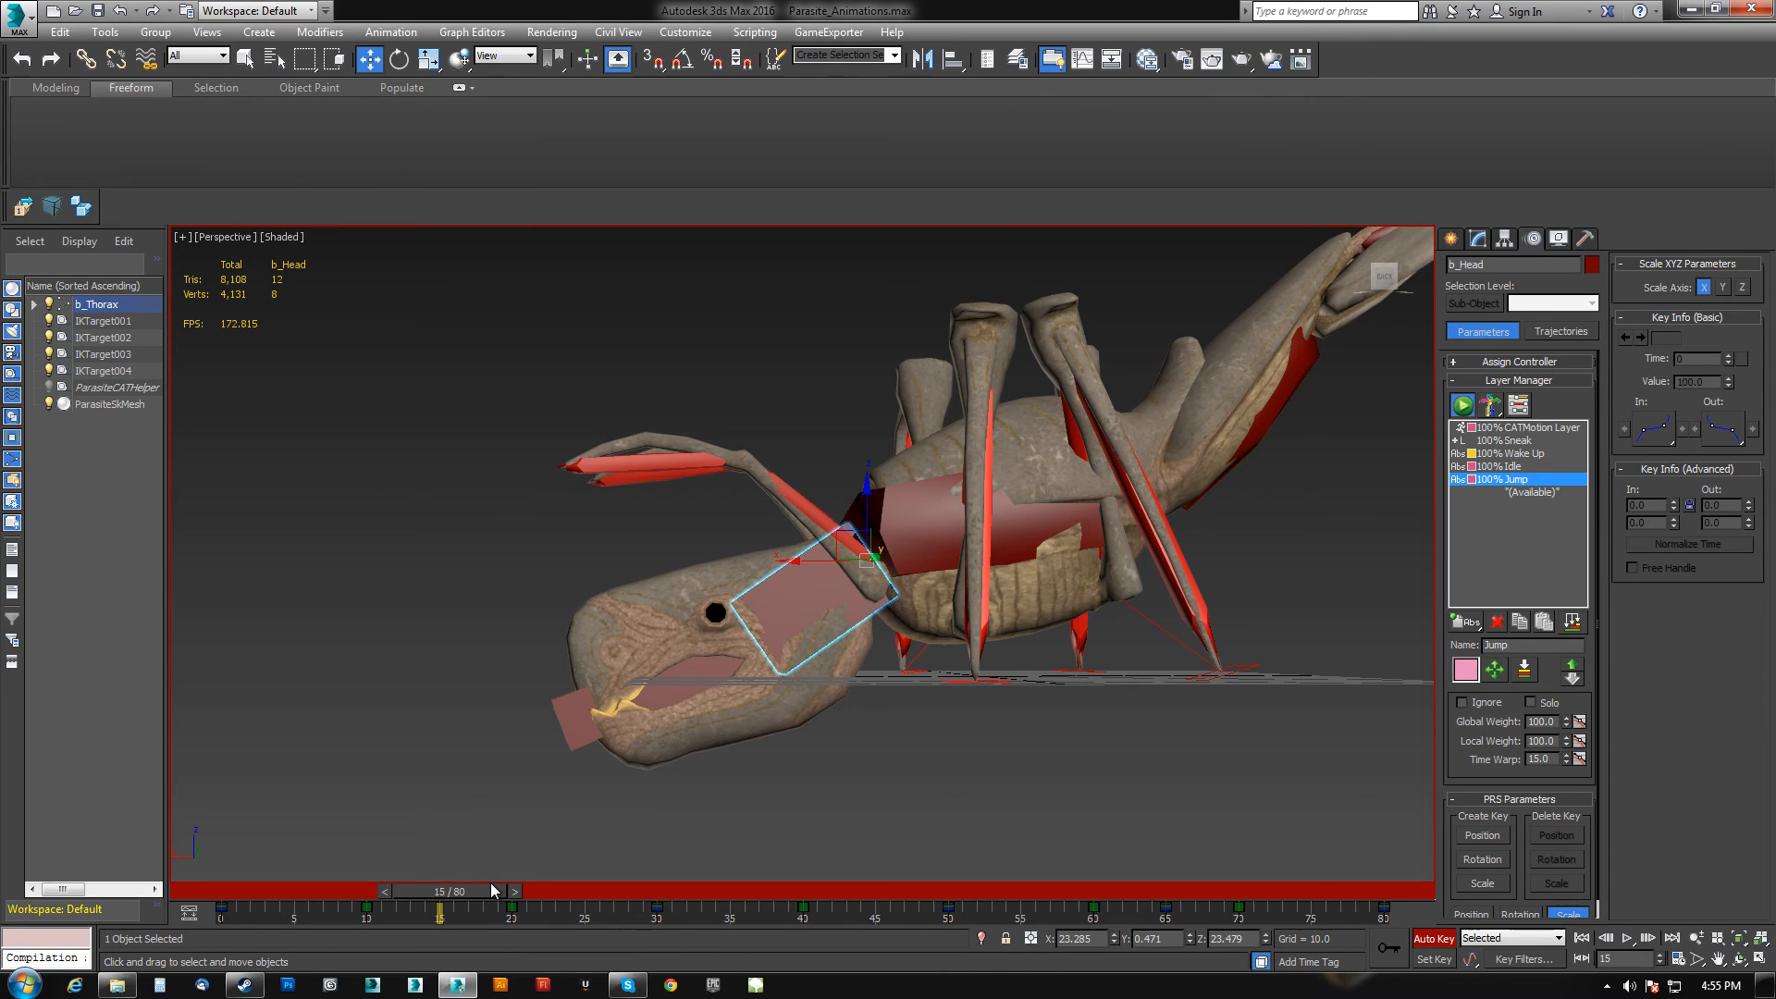
pyautogui.moveTo(486, 890)
pyautogui.mouseDown()
pyautogui.moveTo(537, 890)
pyautogui.moveTo(483, 904)
pyautogui.mouseUp()
pyautogui.press('e')
pyautogui.moveTo(813, 514)
pyautogui.mouseDown()
pyautogui.moveTo(844, 495)
pyautogui.moveTo(832, 503)
pyautogui.mouseUp()
# Rotate the head downward at frames 26 and 30.
pyautogui.moveTo(498, 900); pyautogui.dragTo(659, 906)
pyautogui.moveTo(877, 472); pyautogui.dragTo(879, 636, button='middle')
pyautogui.scroll(-5, 878, 639)
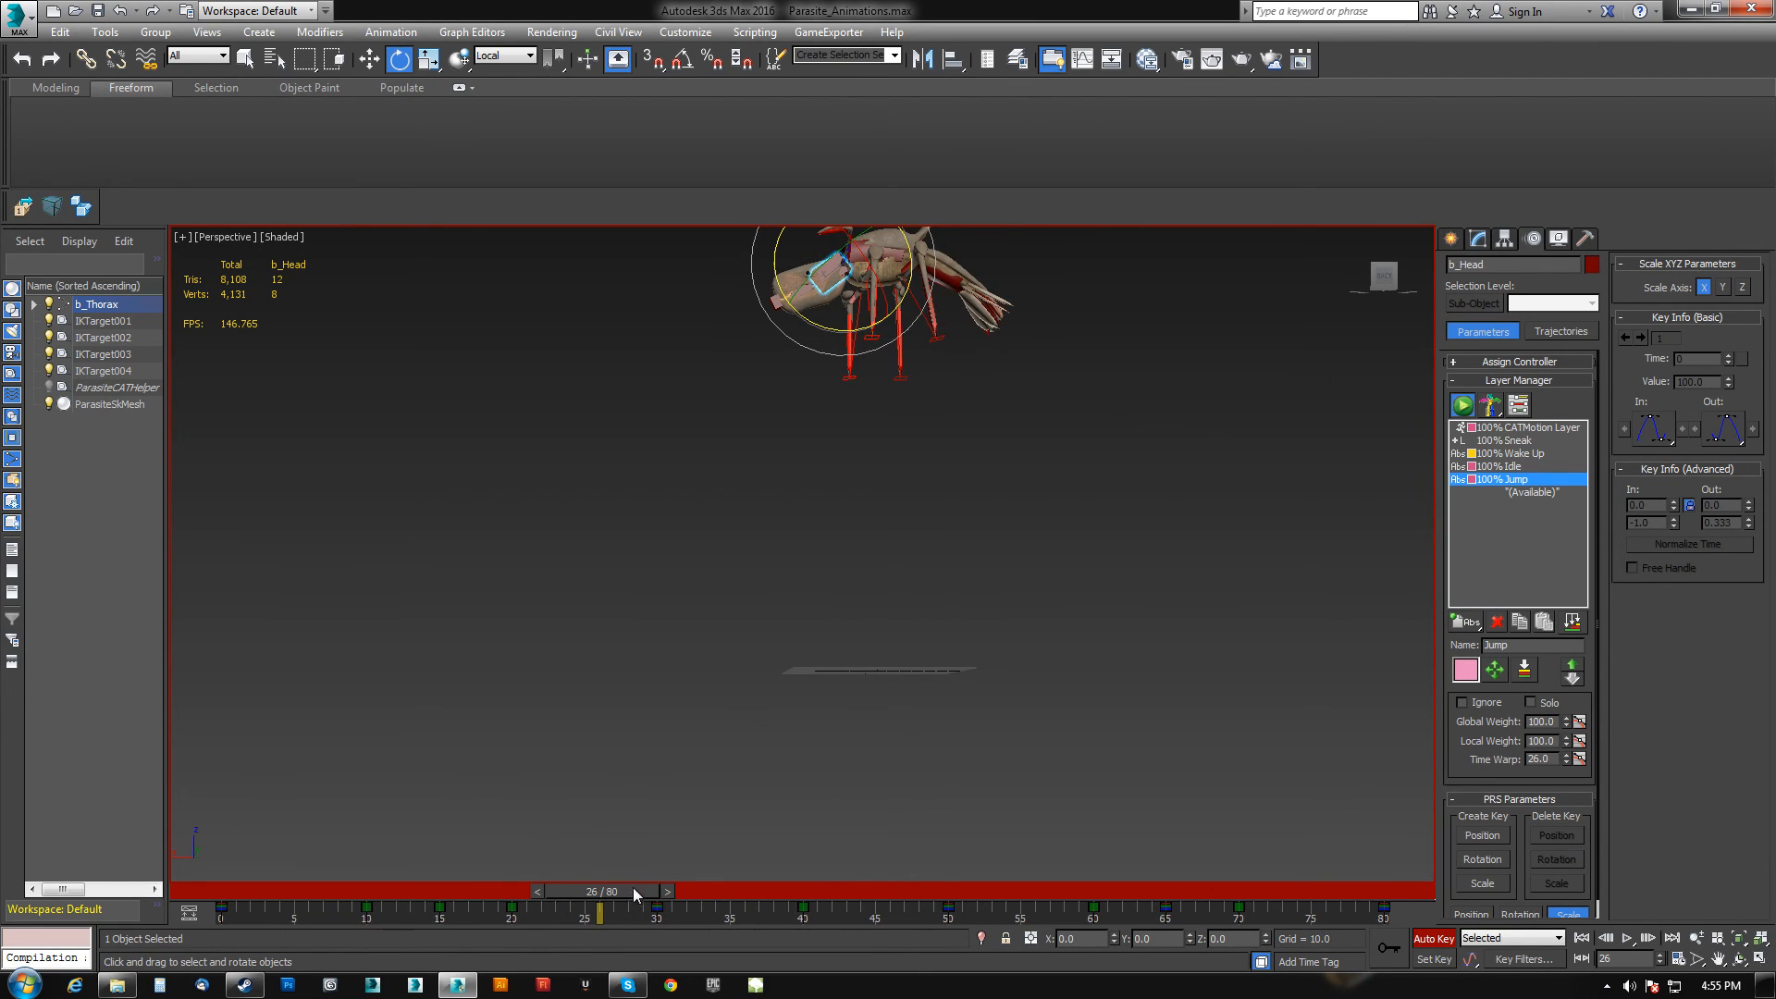
pyautogui.moveTo(634, 893); pyautogui.dragTo(691, 897)
pyautogui.press('e')
pyautogui.moveTo(906, 335); pyautogui.dragTo(978, 609, button='middle')
# At frame 35, rotate the lower and upper jaws to open the mouth.
pyautogui.scroll(5, 820, 496)
pyautogui.click(894, 662)
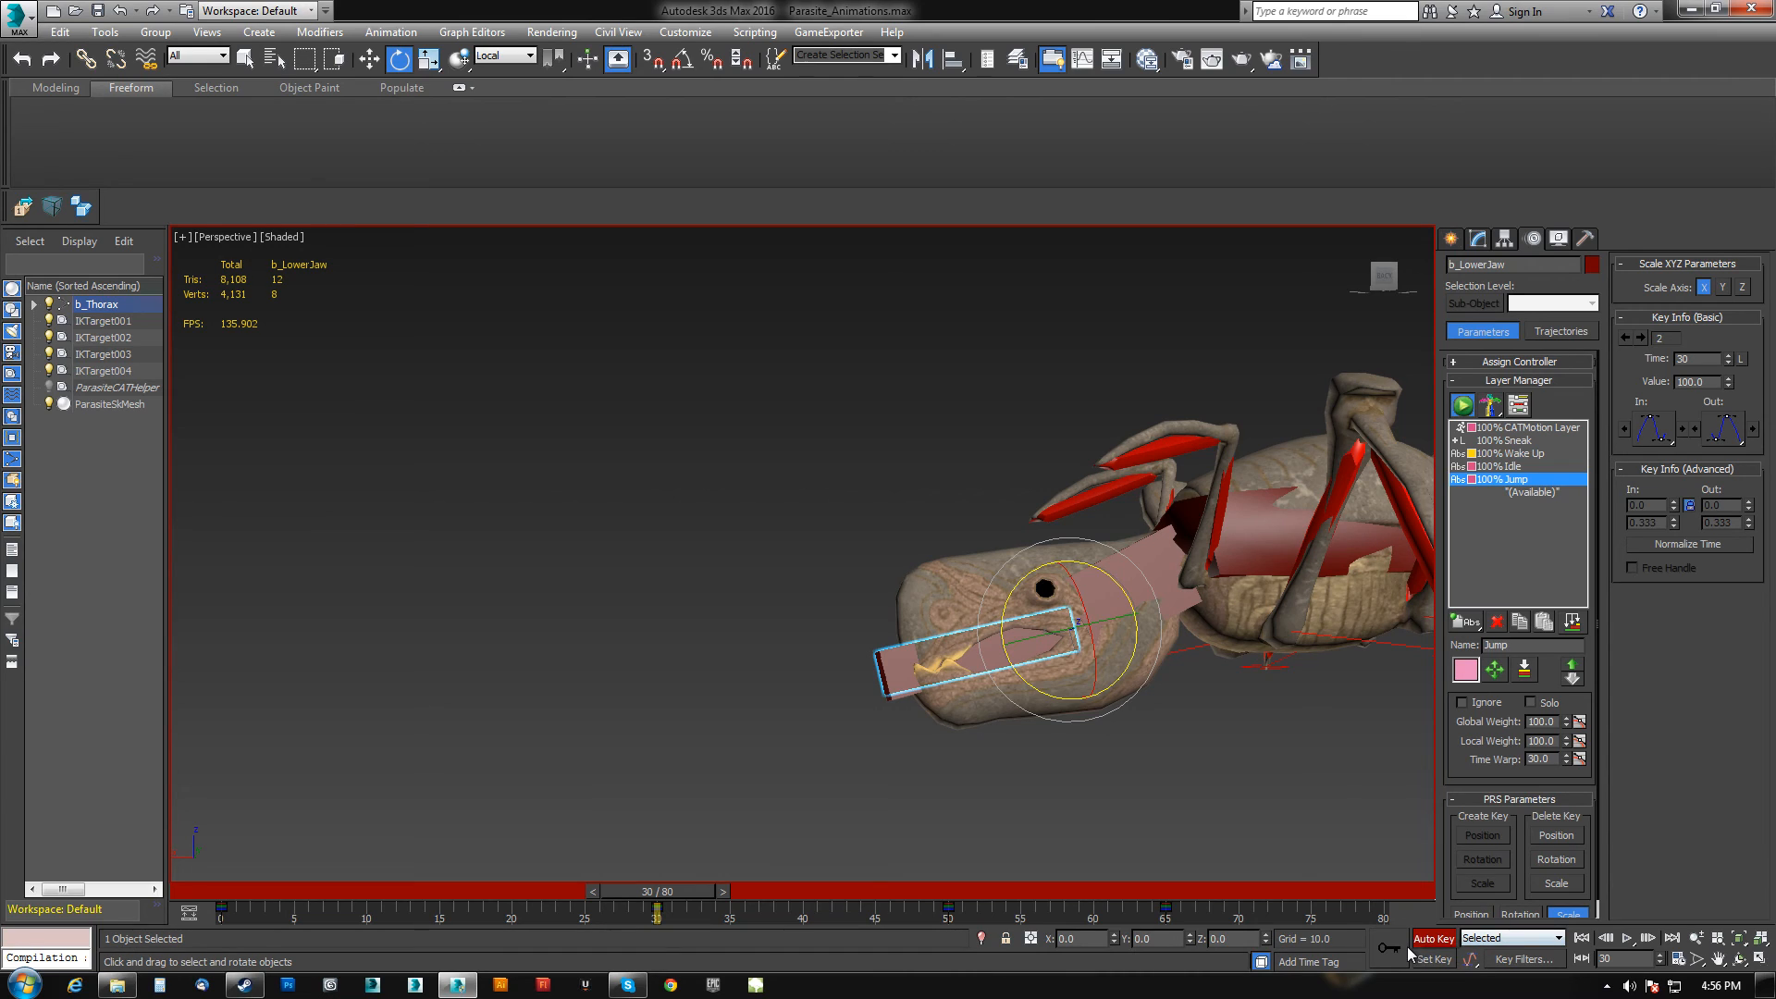
pyautogui.moveTo(712, 897); pyautogui.dragTo(759, 894)
pyautogui.press('e')
pyautogui.moveTo(1121, 652); pyautogui.dragTo(1072, 684)
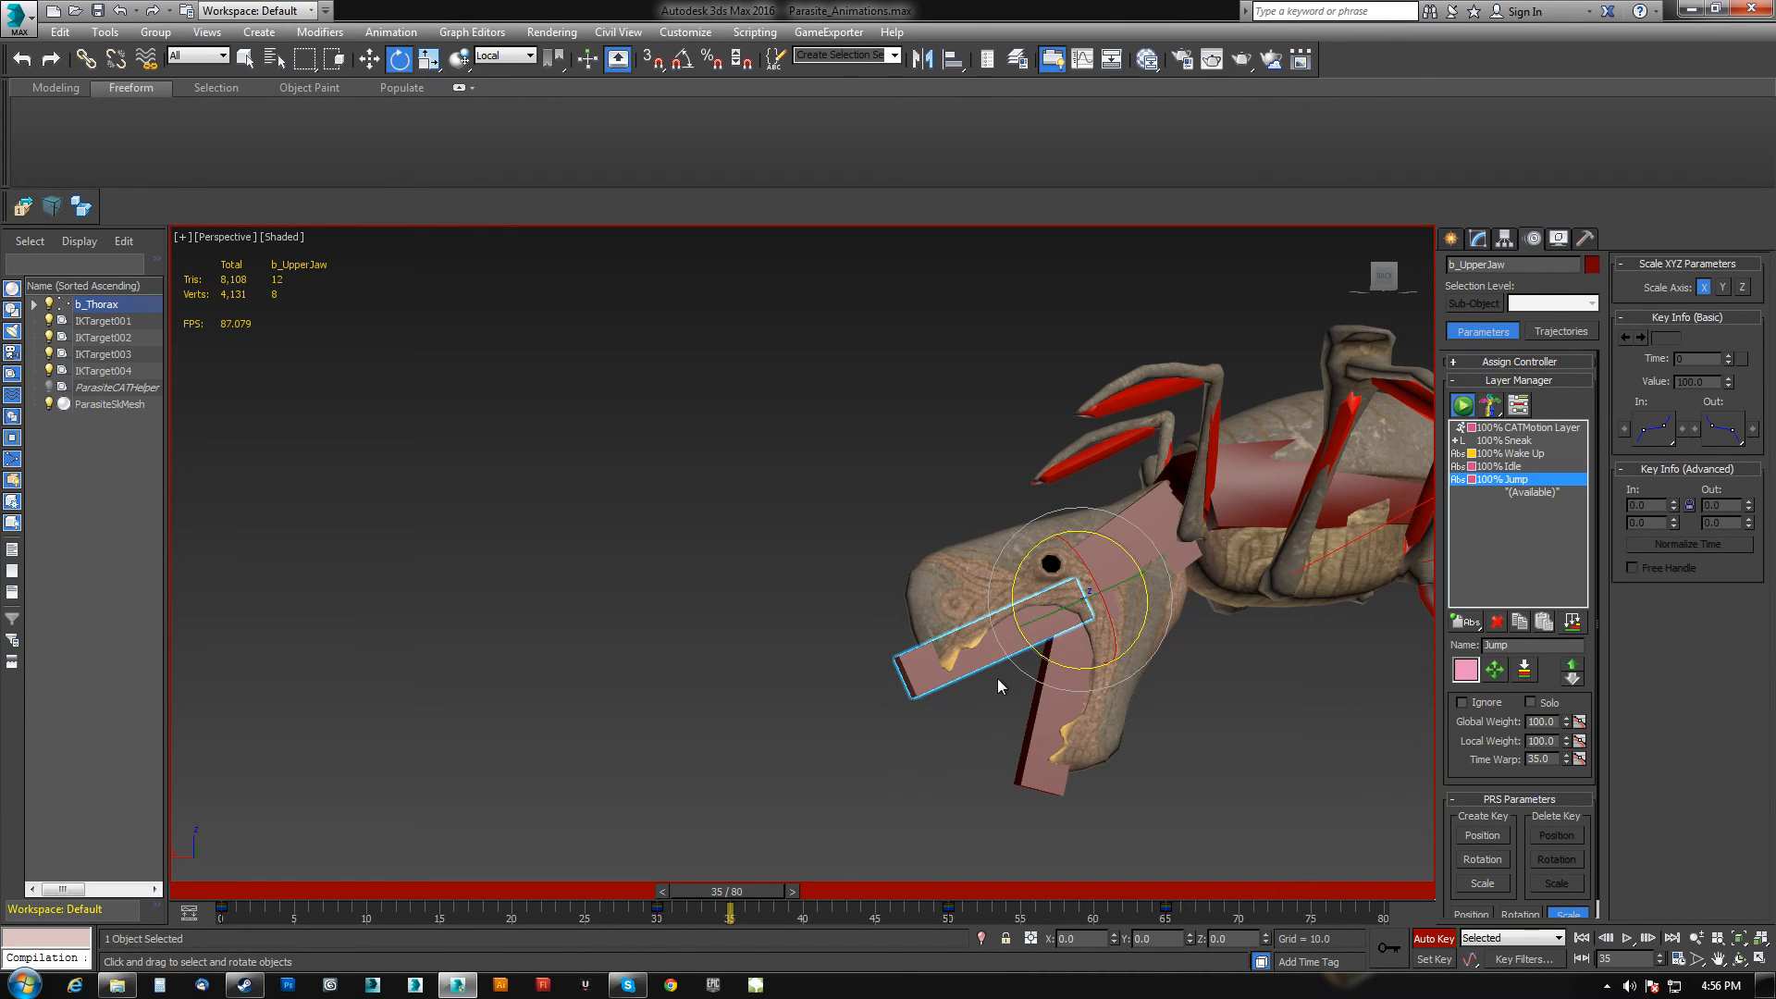
pyautogui.moveTo(1033, 651); pyautogui.dragTo(980, 609)
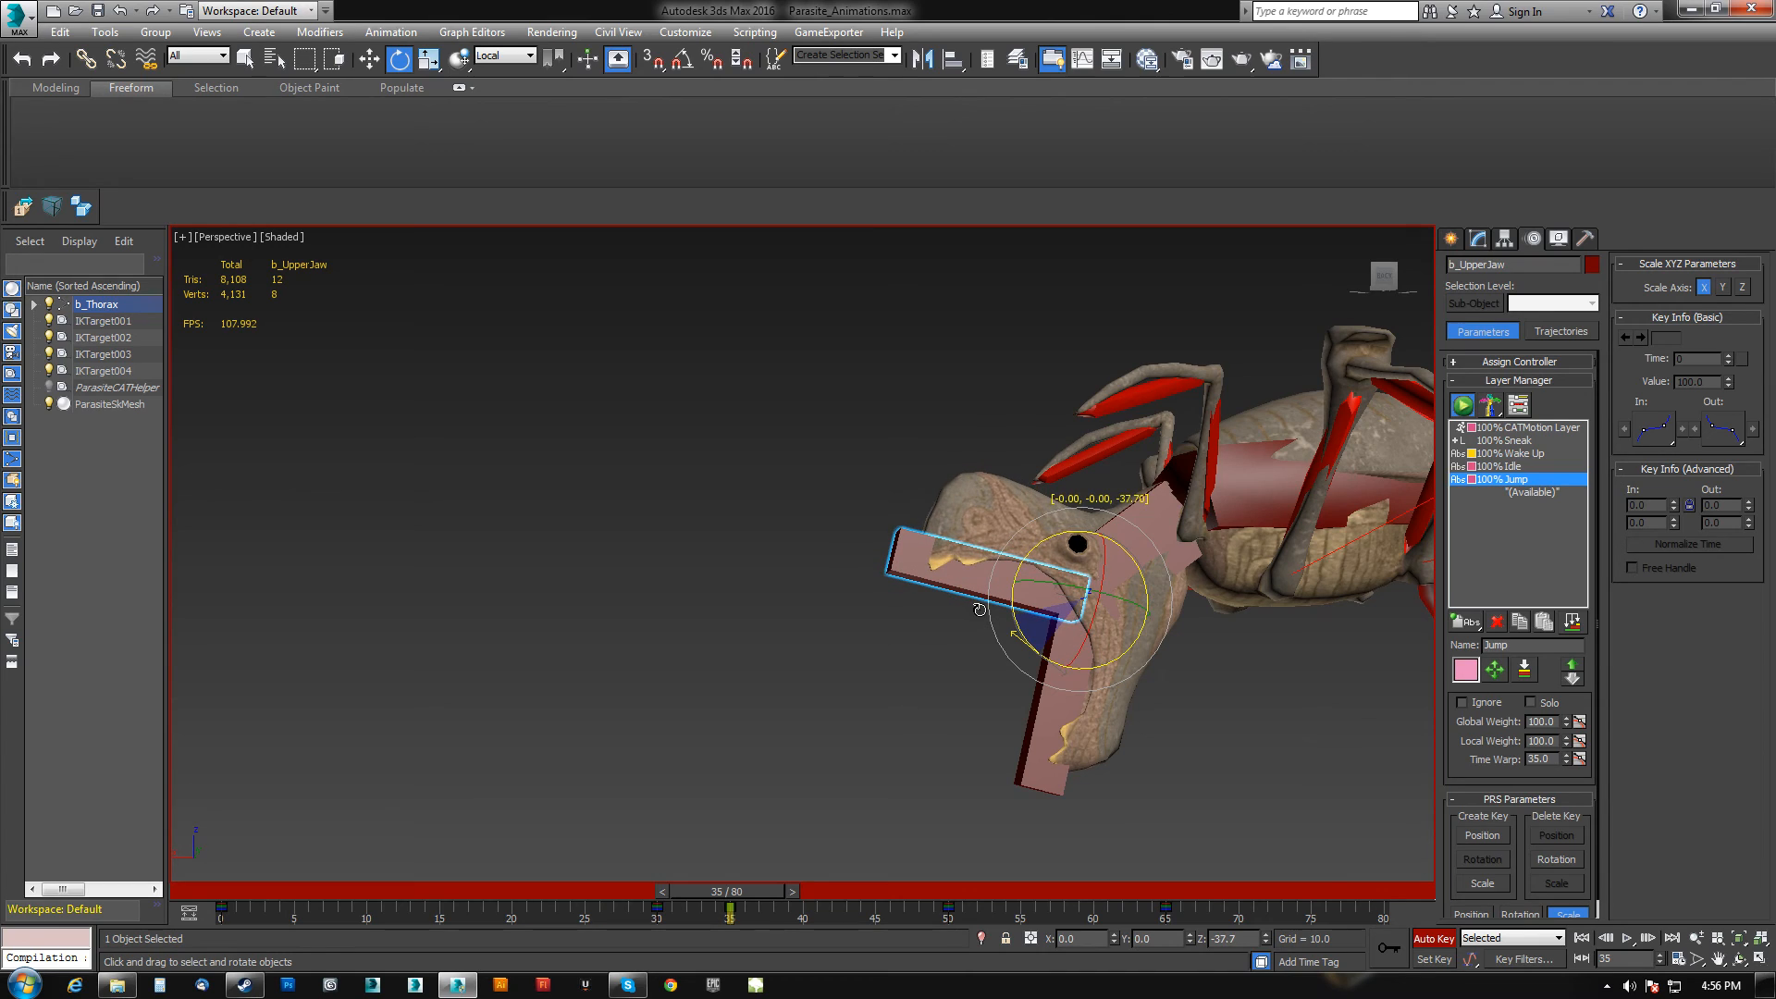
pyautogui.keyDown('alt'); pyautogui.moveTo(1019, 724); pyautogui.dragTo(932, 693, button='middle'); pyautogui.keyUp('alt')
# Select both jaws, delete their current key and copy their first-frame key to frame 80.
pyautogui.keyDown('ctrl'); pyautogui.click(879, 621); pyautogui.keyUp('ctrl')
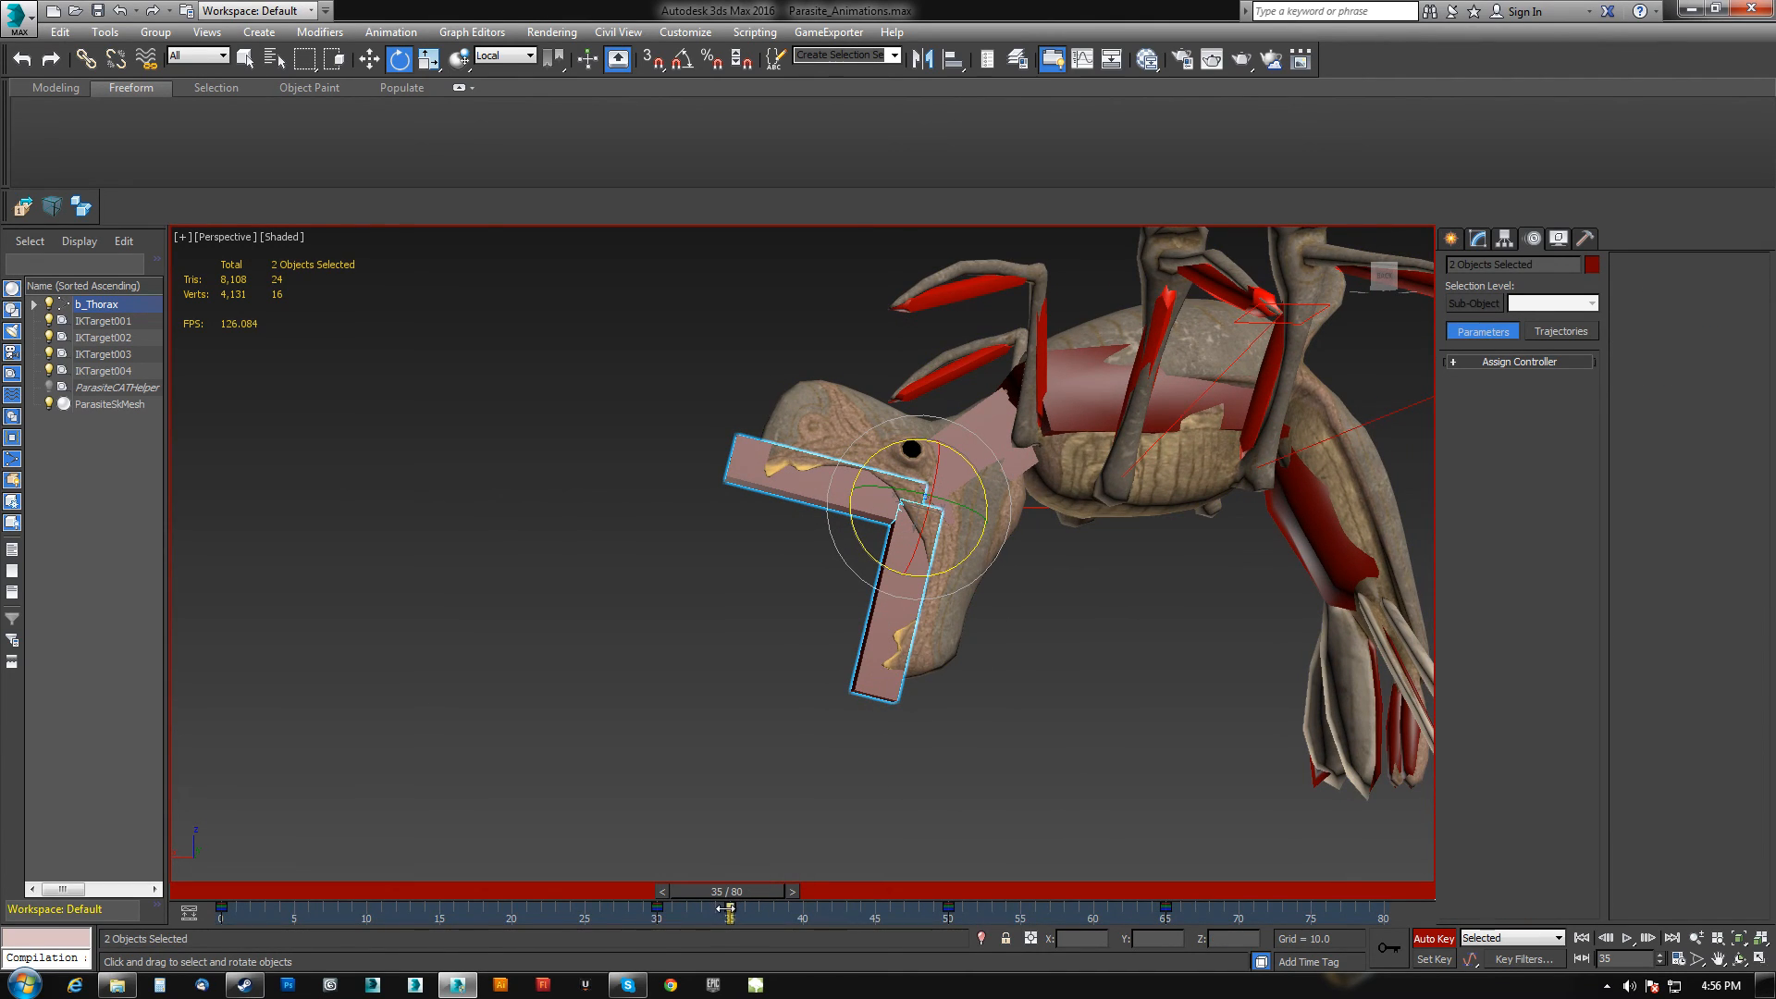
pyautogui.press('Delete')
pyautogui.keyDown('shift'); pyautogui.moveTo(222, 908); pyautogui.dragTo(1392, 902); pyautogui.keyUp('shift')
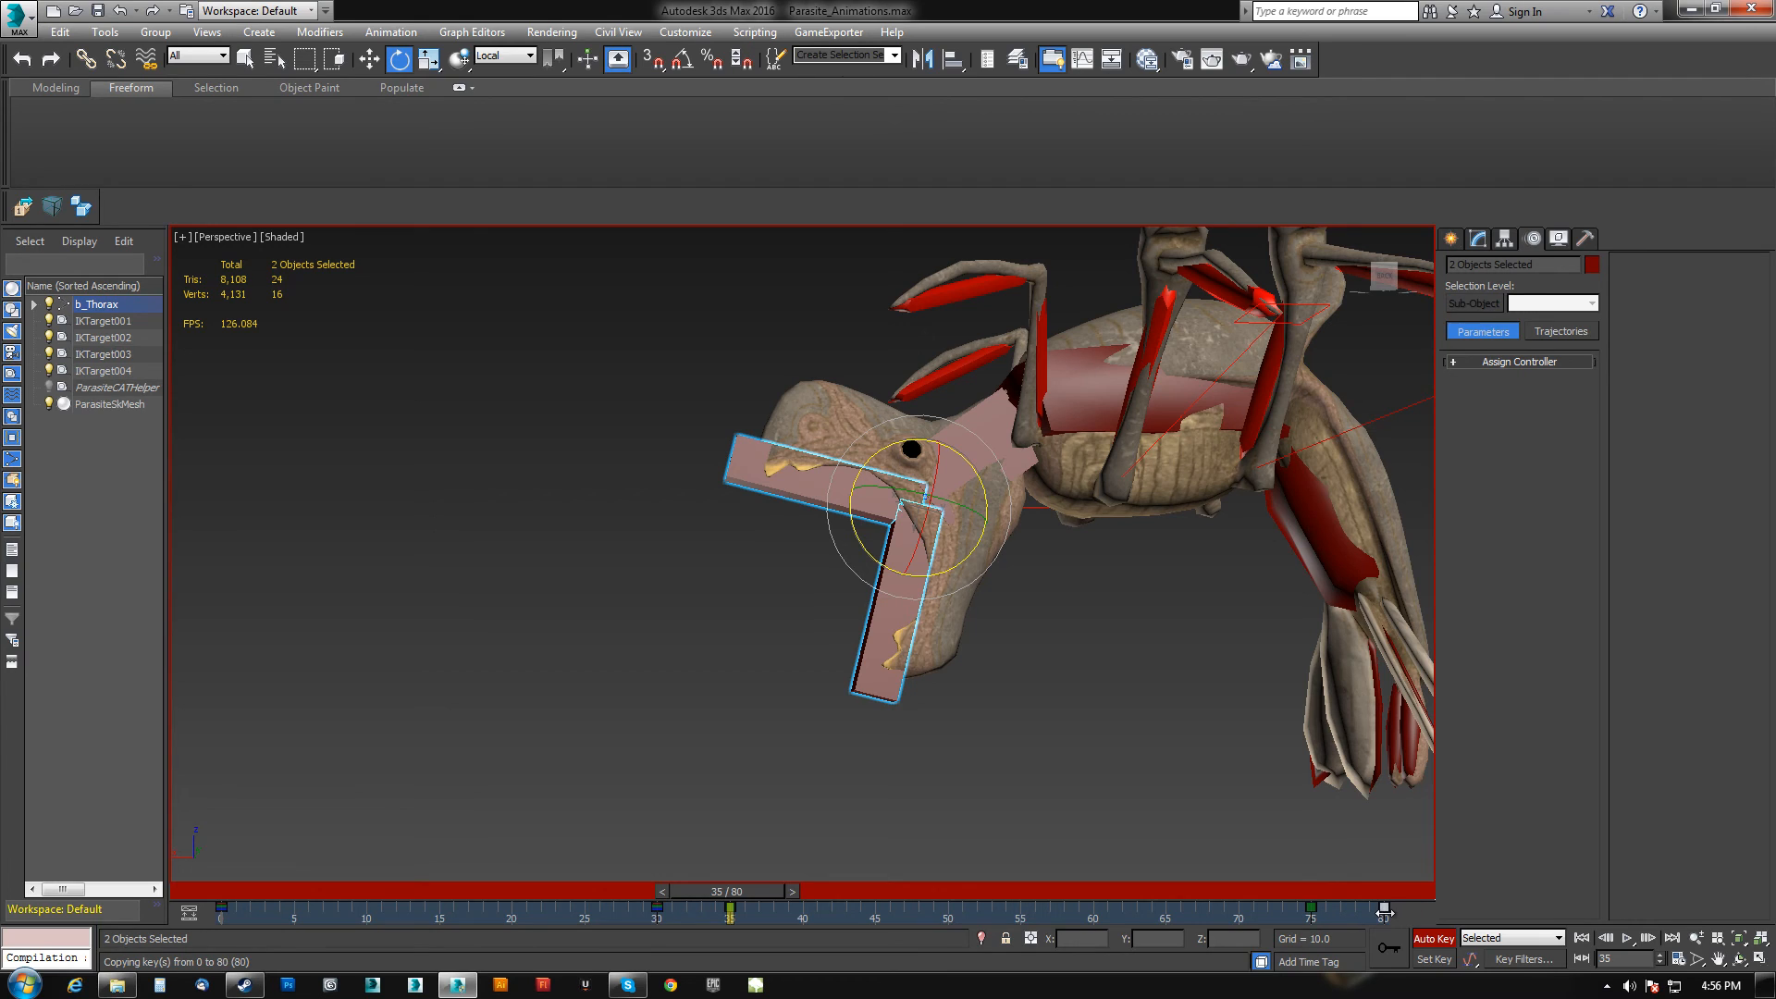
# At frame 60, rotate the upper jaw upward to open the mouth.
pyautogui.moveTo(756, 888); pyautogui.dragTo(1096, 901)
pyautogui.press('e')
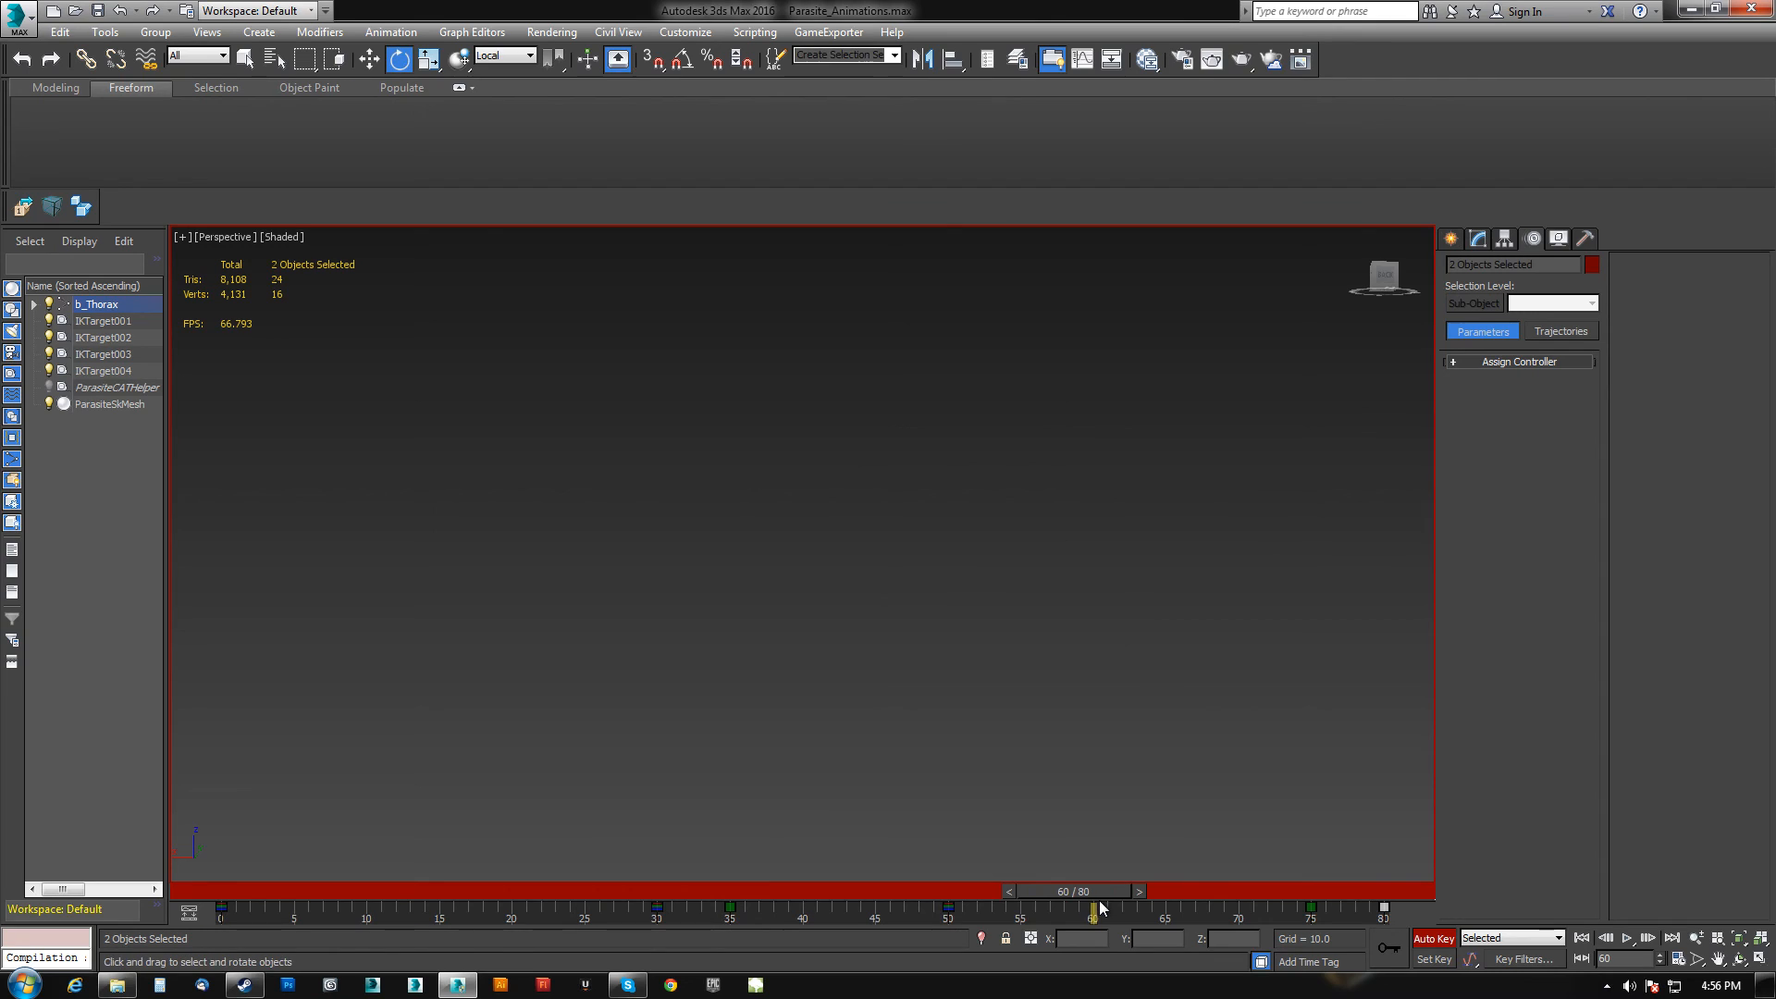
pyautogui.scroll(5, 723, 679)
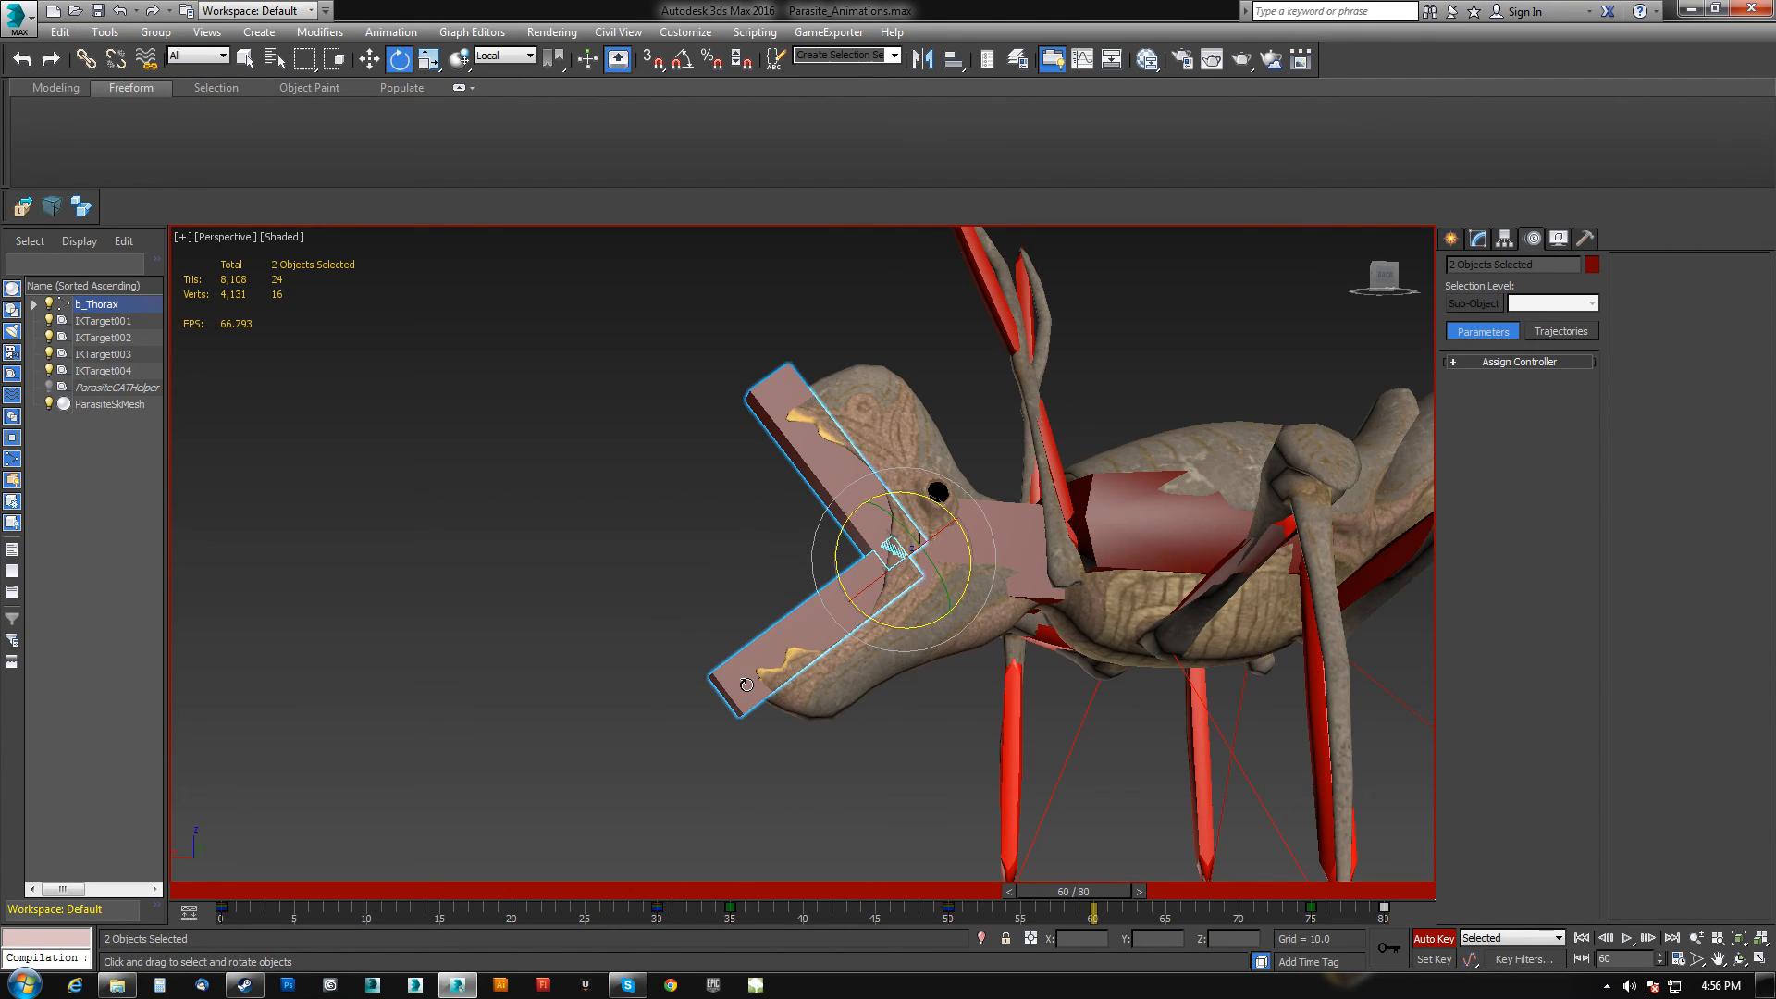
pyautogui.click(747, 684)
pyautogui.moveTo(842, 586)
pyautogui.mouseDown()
pyautogui.moveTo(840, 497)
pyautogui.moveTo(837, 561)
pyautogui.mouseUp()
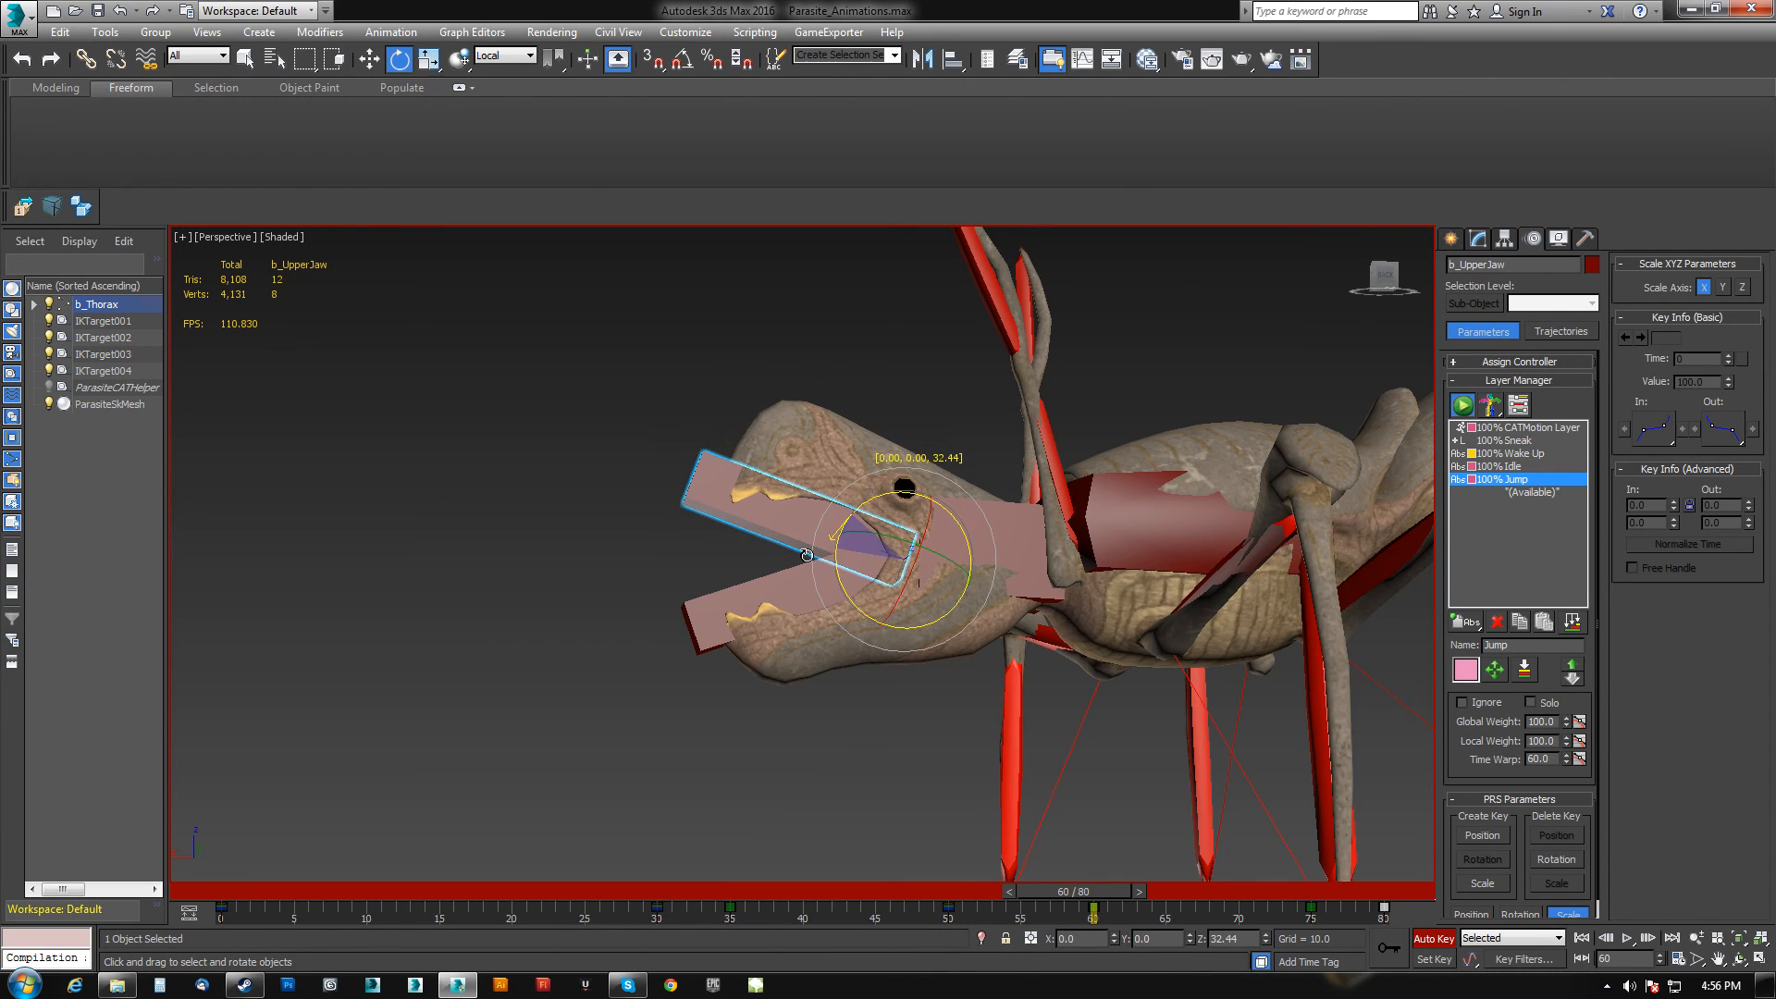
# At frame 65, select both jaws and set a key for them.
pyautogui.moveTo(1086, 894); pyautogui.dragTo(1164, 916)
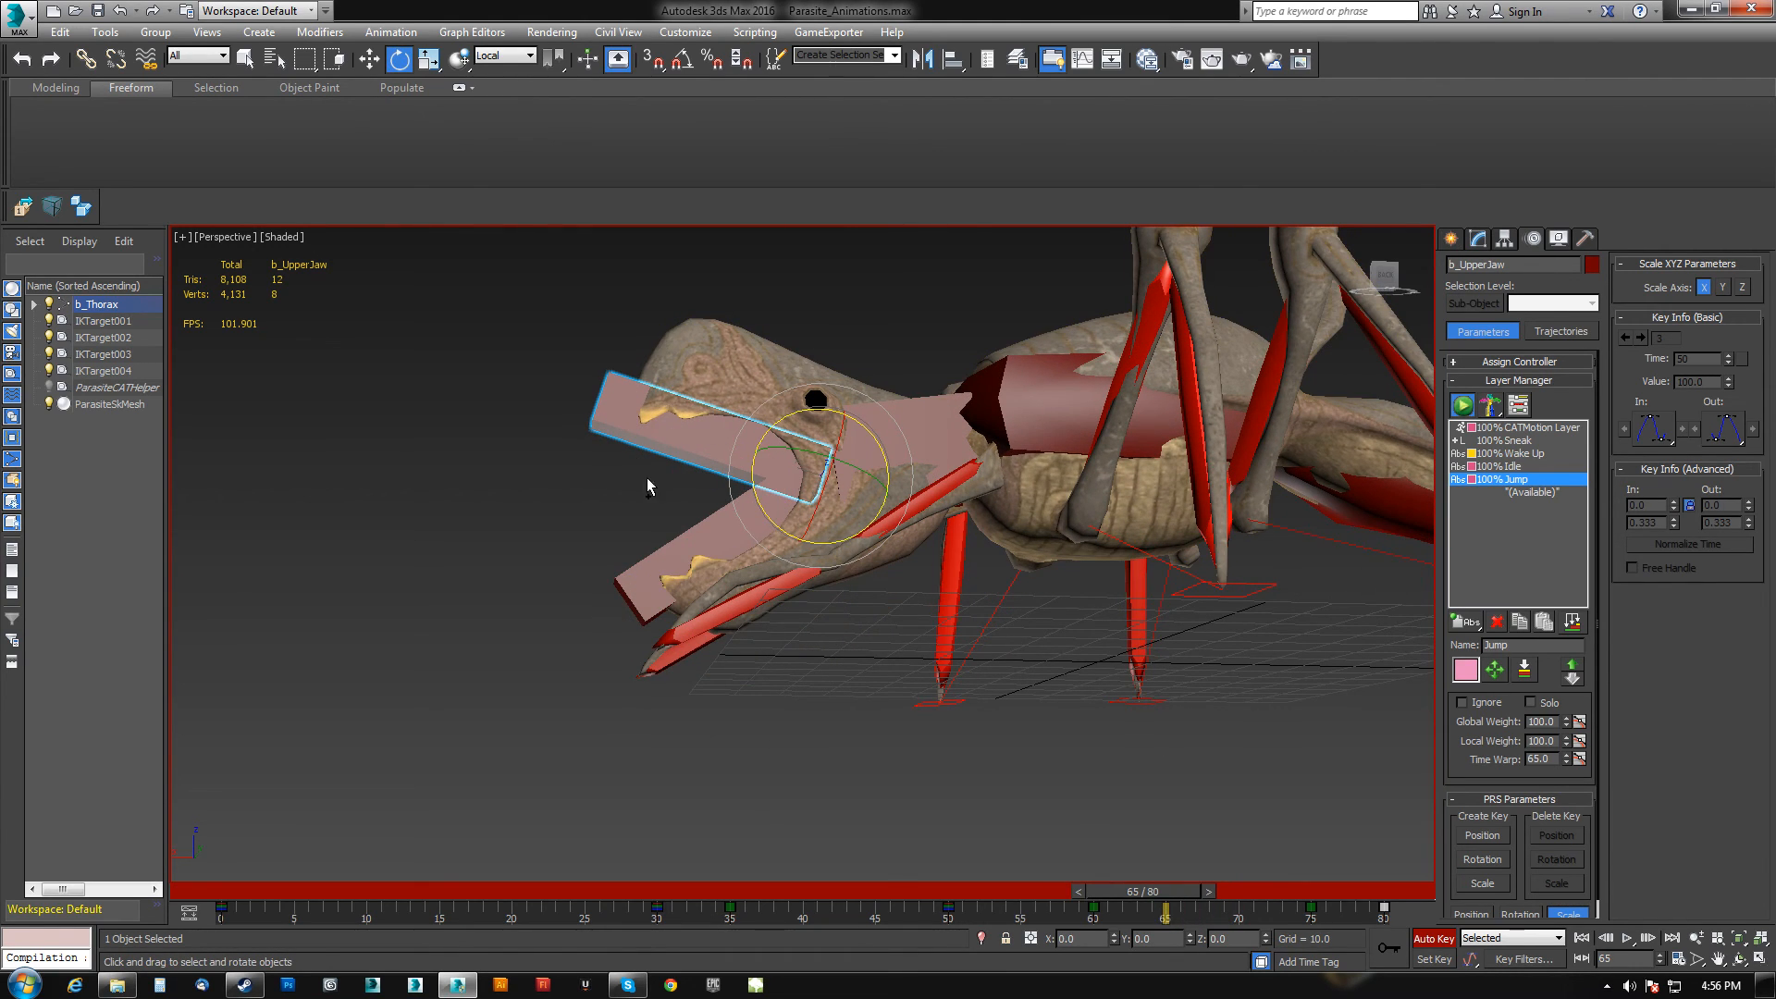
pyautogui.keyDown('ctrl'); pyautogui.click(671, 575); pyautogui.keyUp('ctrl')
pyautogui.click(1387, 946)
# At frame 70, rotate the upper and lower jaws to close the mouth.
pyautogui.moveTo(1195, 892); pyautogui.dragTo(1264, 894)
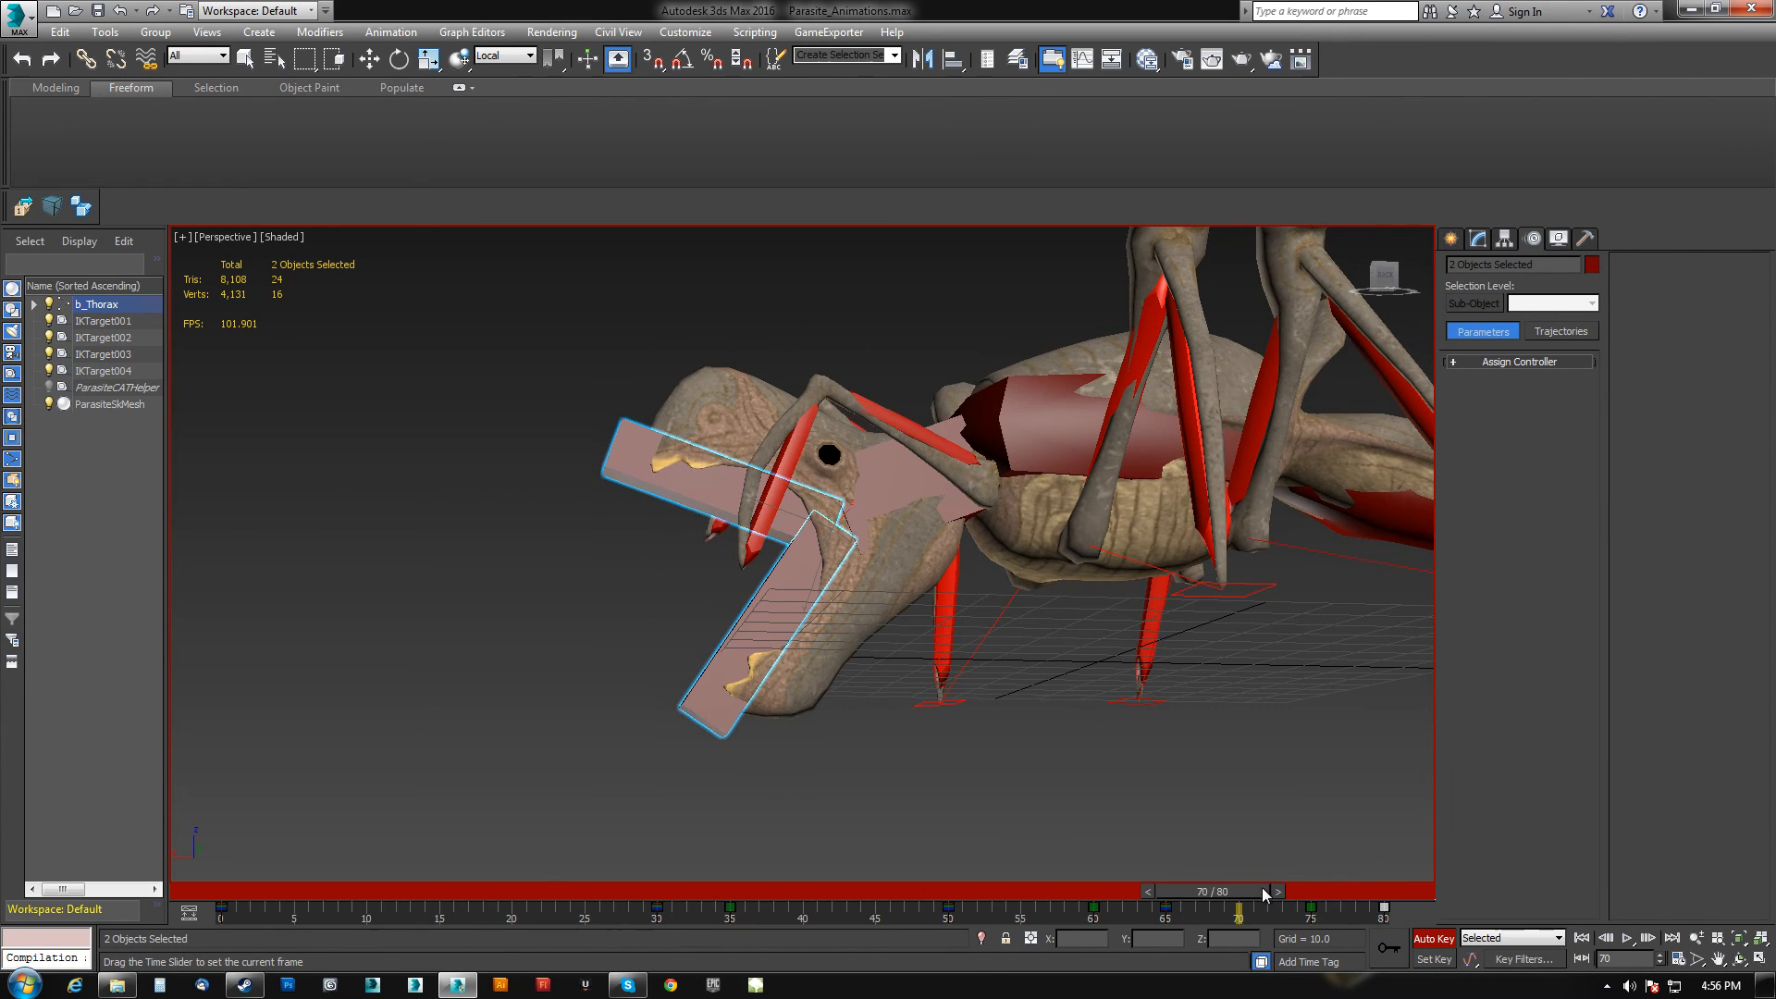
pyautogui.click(747, 644)
pyautogui.keyDown('alt'); pyautogui.moveTo(747, 644); pyautogui.dragTo(734, 666, button='middle'); pyautogui.keyUp('alt')
pyautogui.moveTo(865, 576); pyautogui.dragTo(712, 500)
pyautogui.click(633, 467)
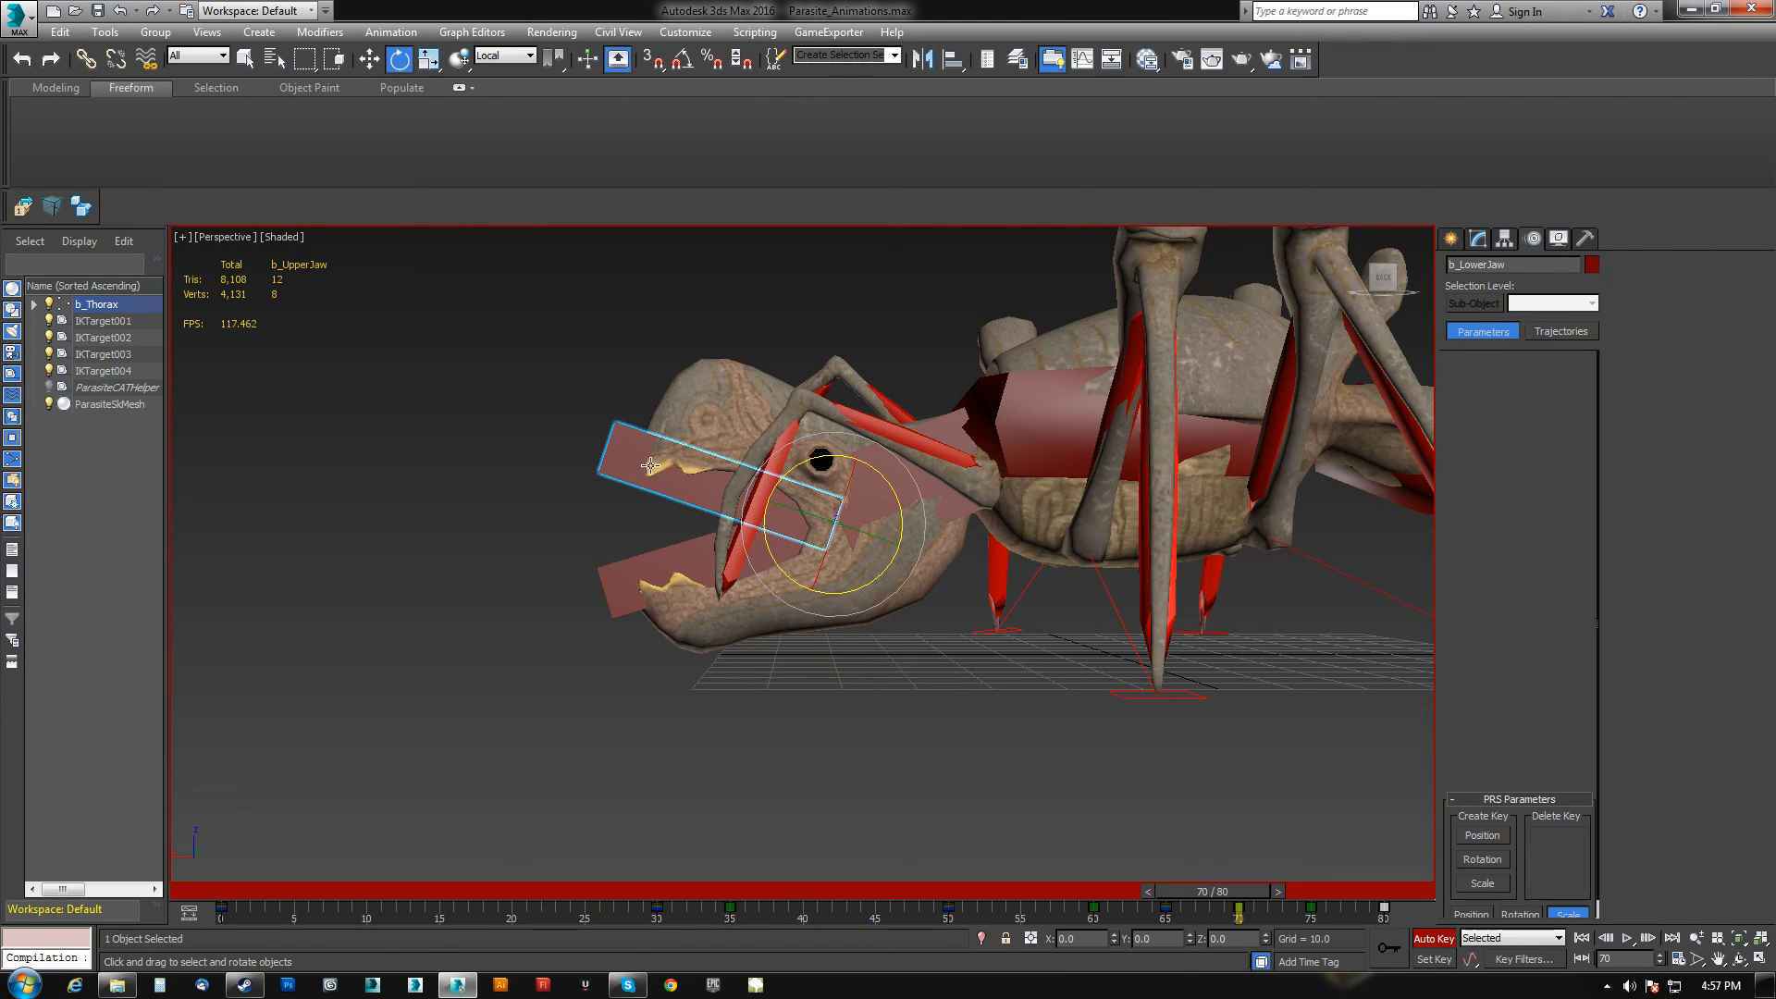
pyautogui.moveTo(835, 459); pyautogui.dragTo(768, 476)
# Around frame 34, select a jaw bone and delete its key.
pyautogui.moveTo(1209, 902); pyautogui.dragTo(599, 899)
pyautogui.keyDown('ctrl'); pyautogui.click(791, 486); pyautogui.keyUp('ctrl')
pyautogui.press('Delete')
pyautogui.moveTo(840, 685); pyautogui.dragTo(777, 812, button='middle')
pyautogui.scroll(-5, 842, 646)
# Play the animation to review the jaw motion.
pyautogui.click(1627, 938)
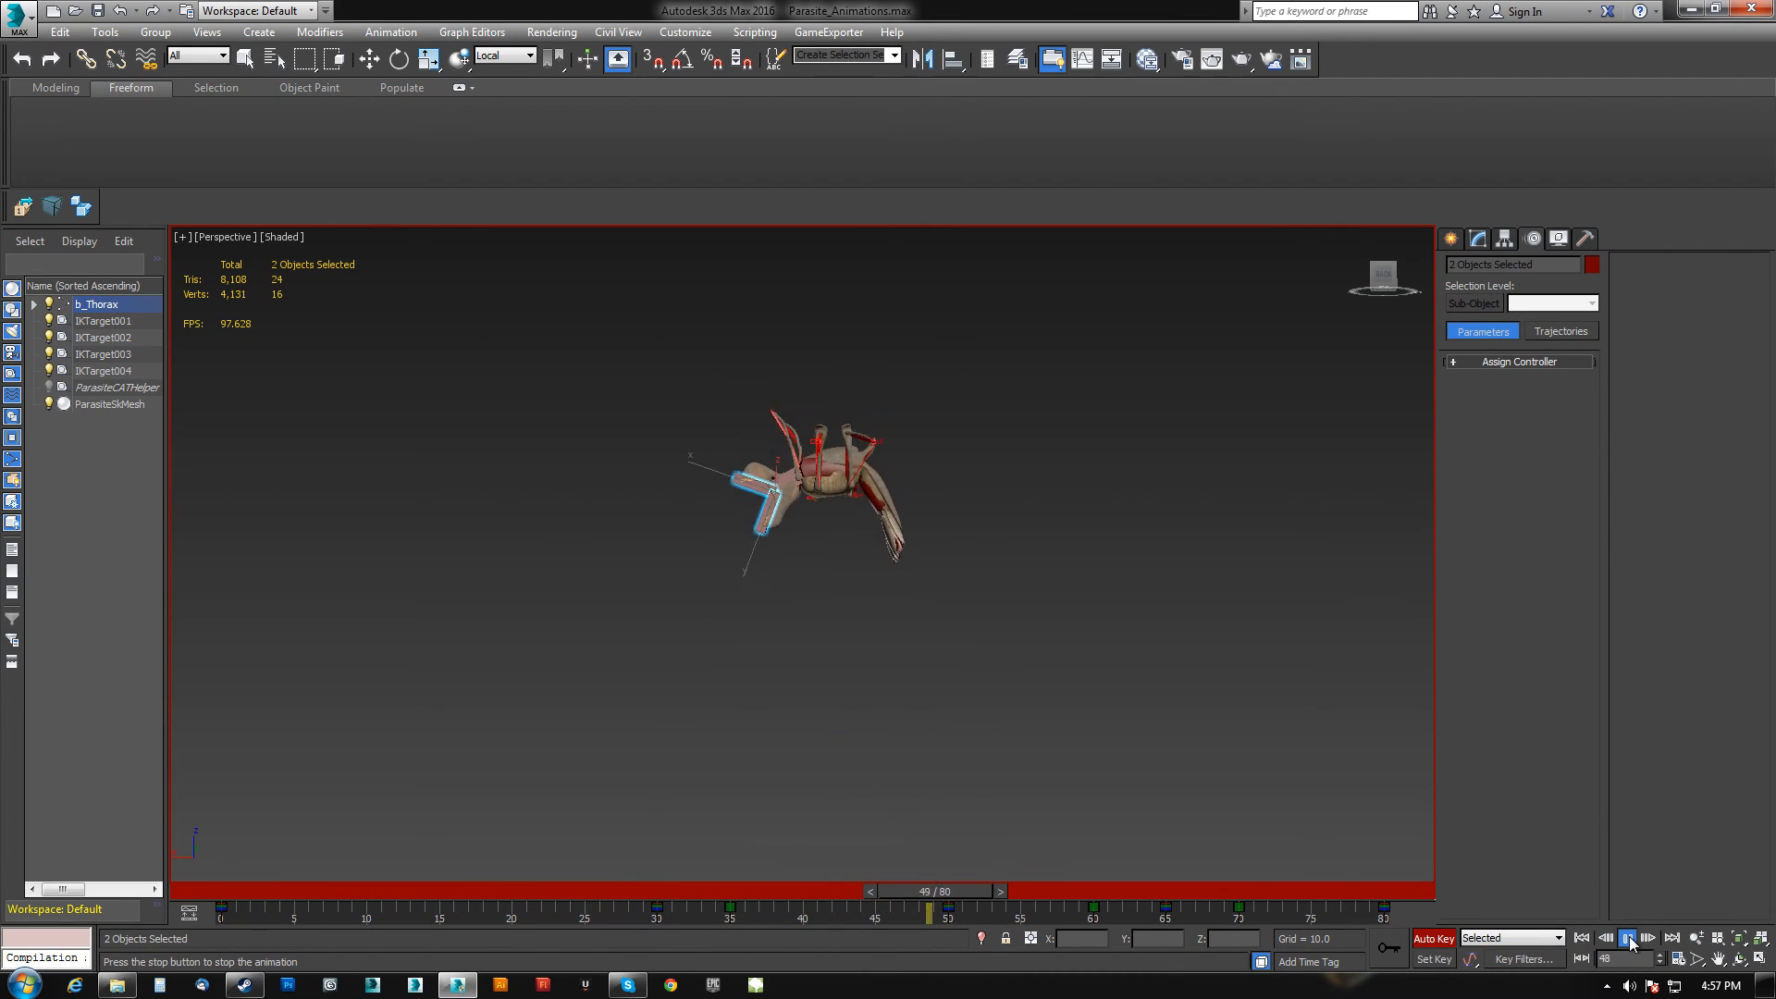
pyautogui.click(1627, 938)
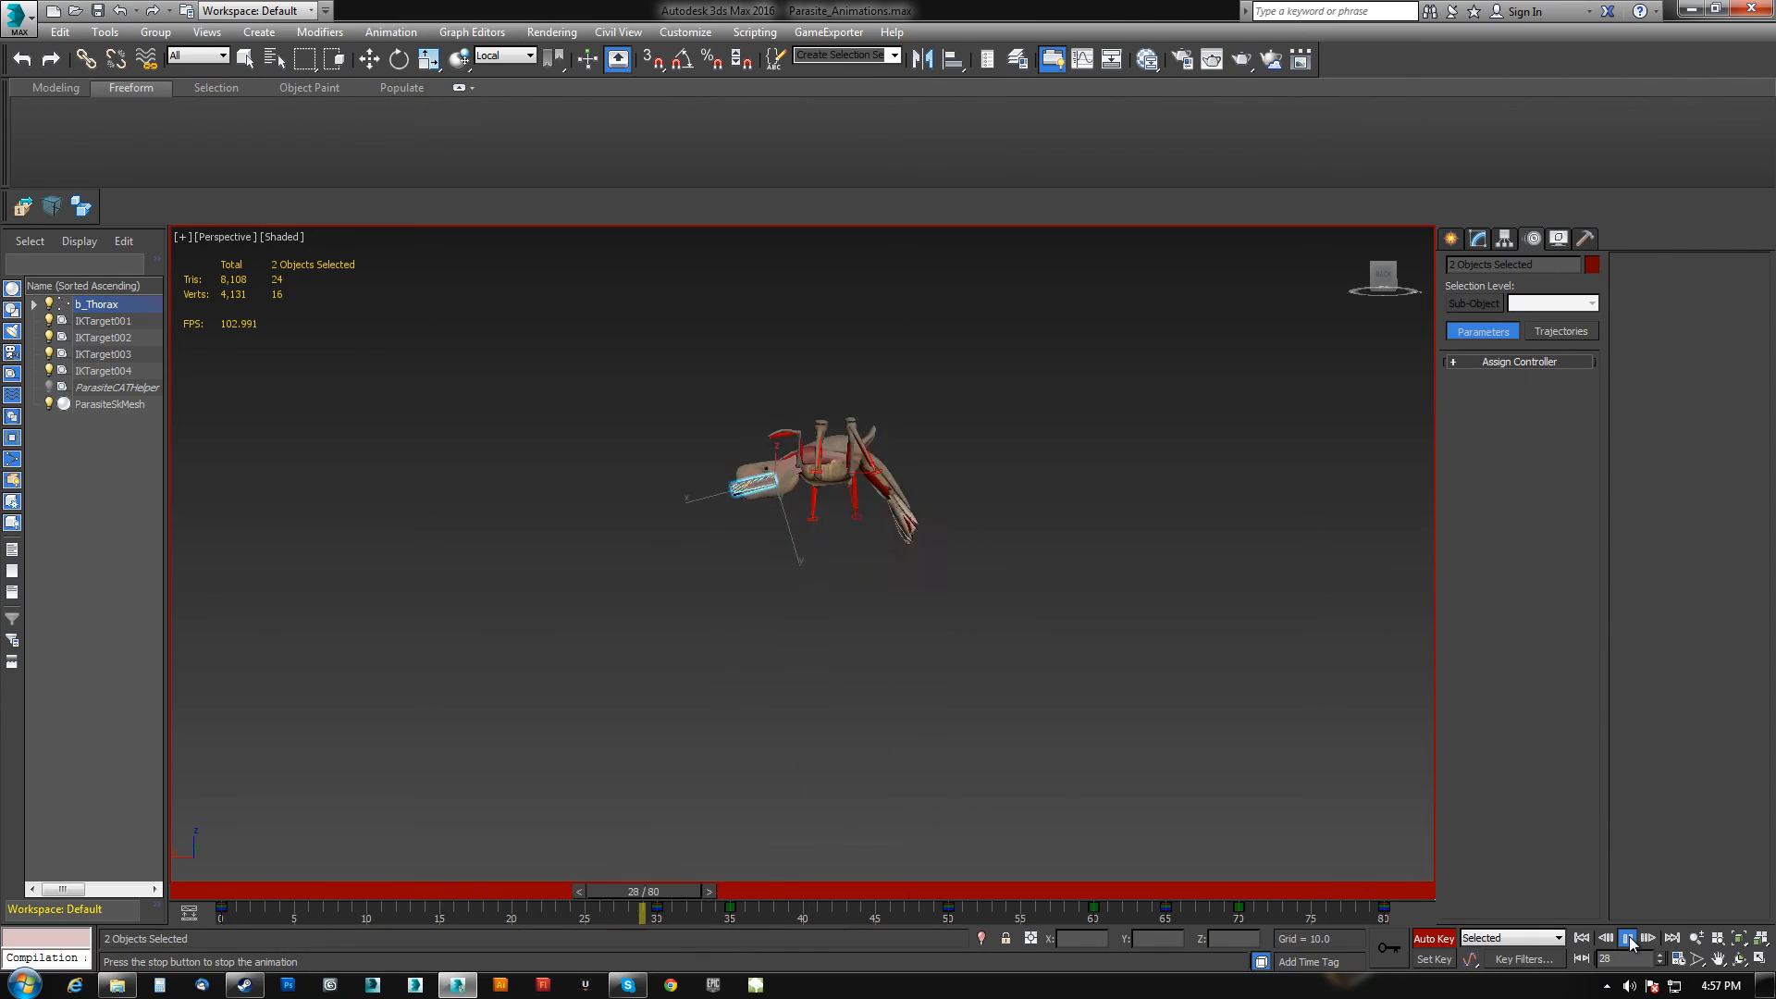
pyautogui.press('e')
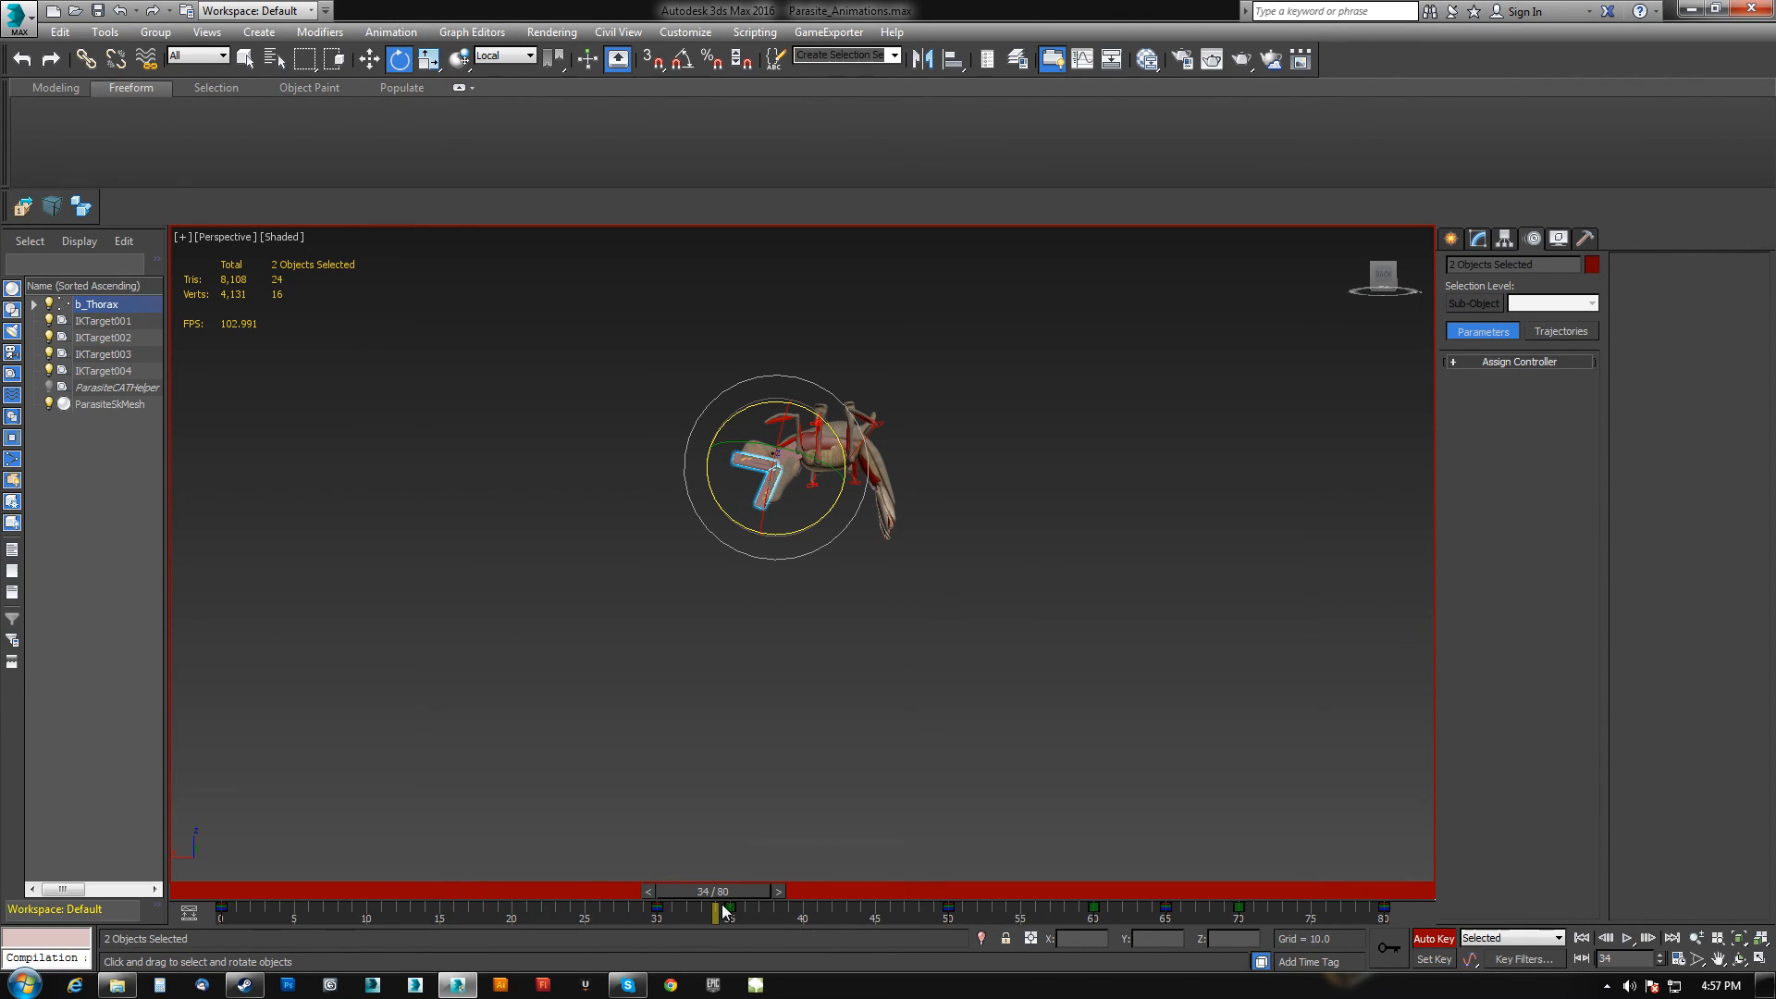
# Retime the jaw keys on the timeline, moving the frame 30 key to frame 22 and shifting the others.
pyautogui.moveTo(673, 905); pyautogui.dragTo(646, 919)
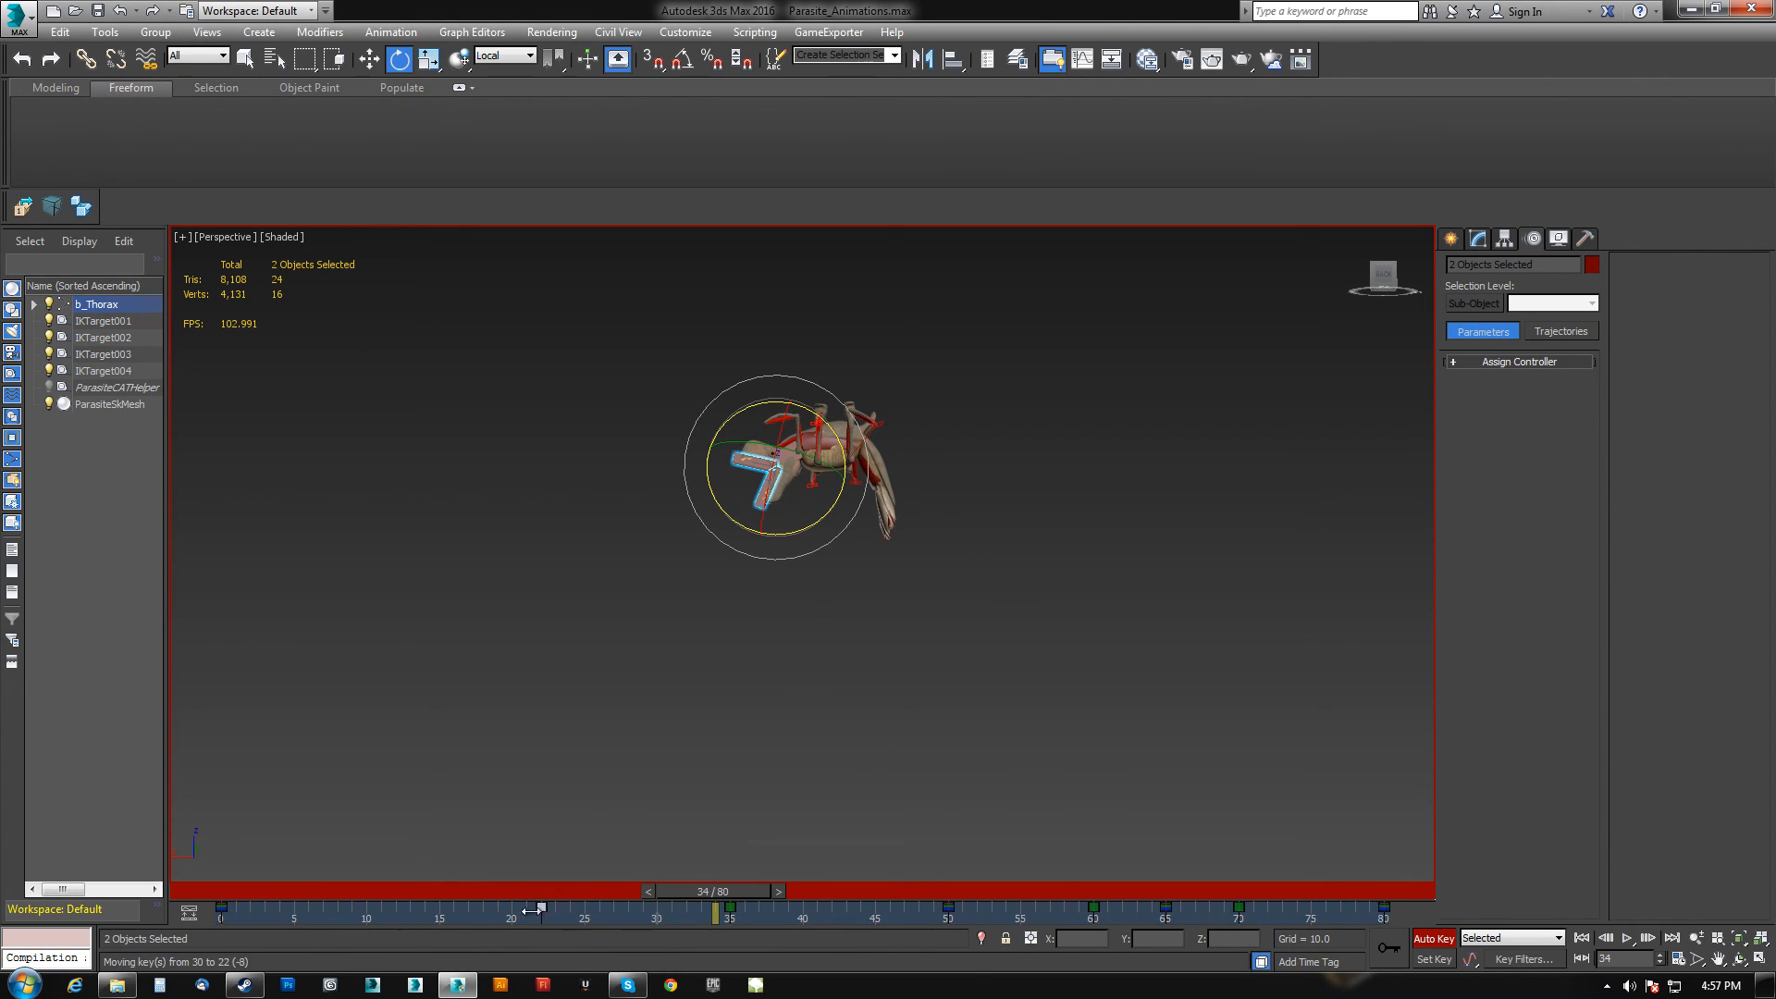
pyautogui.moveTo(720, 892)
pyautogui.mouseDown()
pyautogui.moveTo(351, 893)
pyautogui.moveTo(742, 914)
pyautogui.mouseUp()
pyautogui.moveTo(875, 913); pyautogui.dragTo(692, 922)
pyautogui.moveTo(895, 912); pyautogui.dragTo(1267, 926)
pyautogui.press('e')
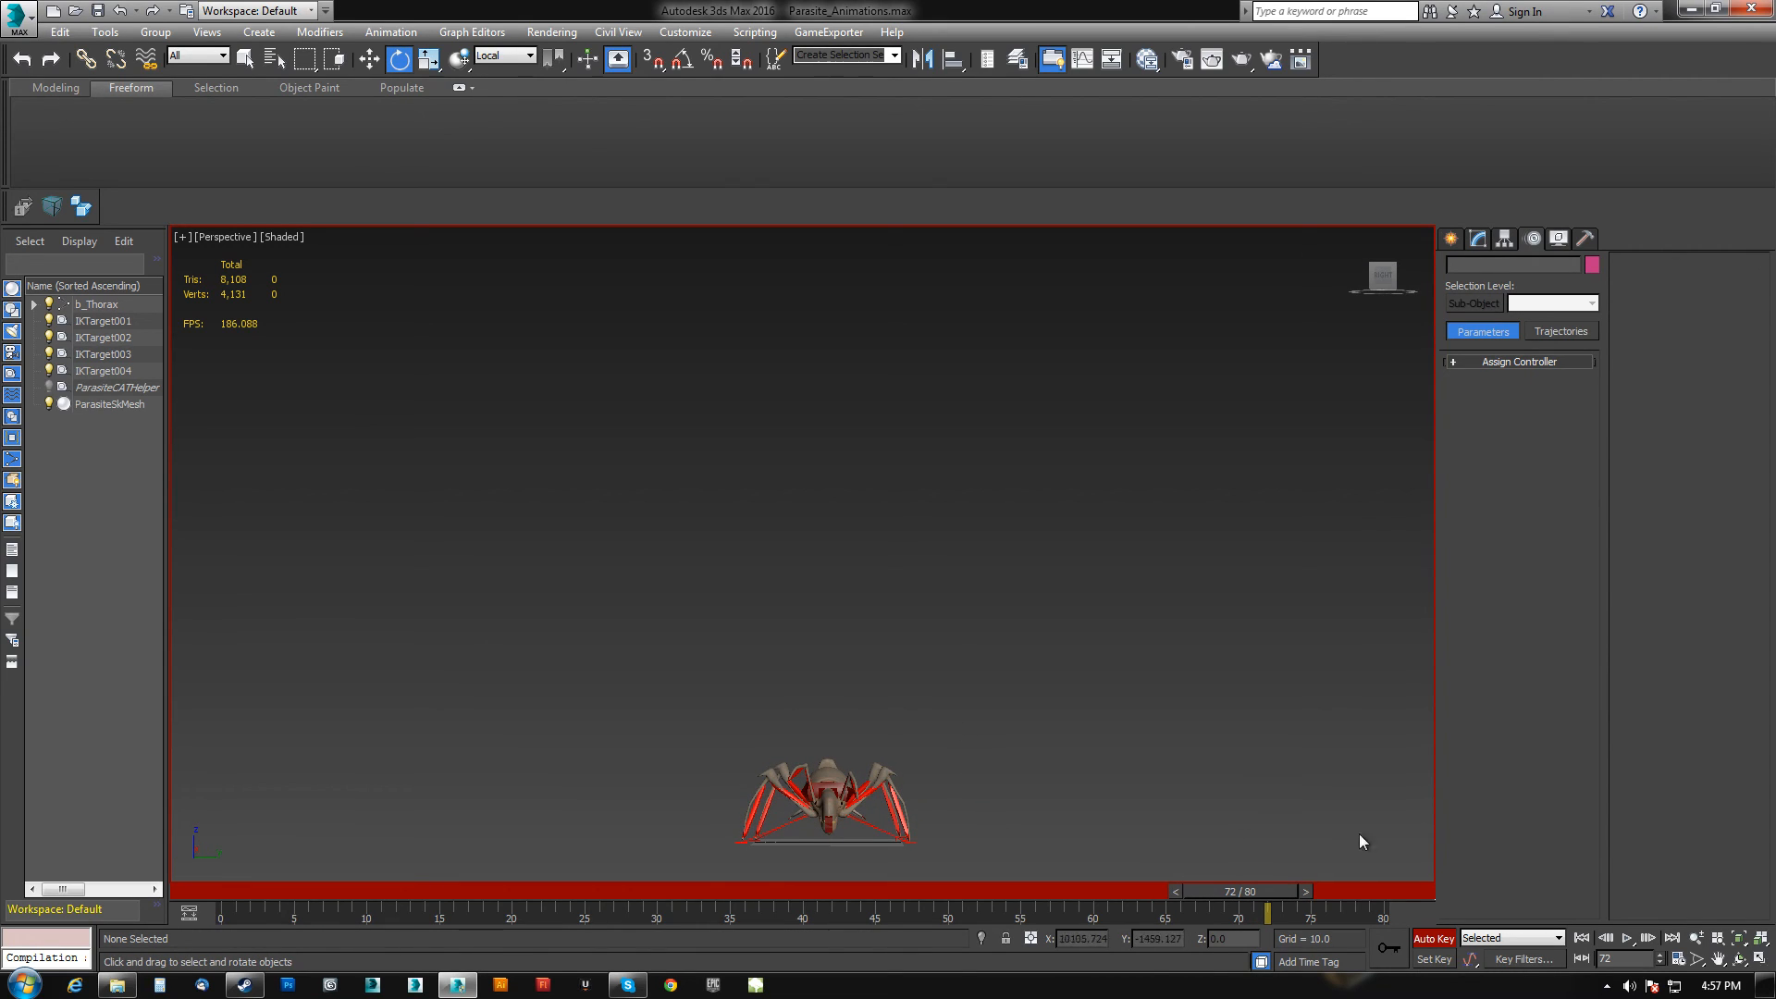
# Play the animation from the start to review the new timing.
pyautogui.click(1581, 937)
pyautogui.click(1628, 937)
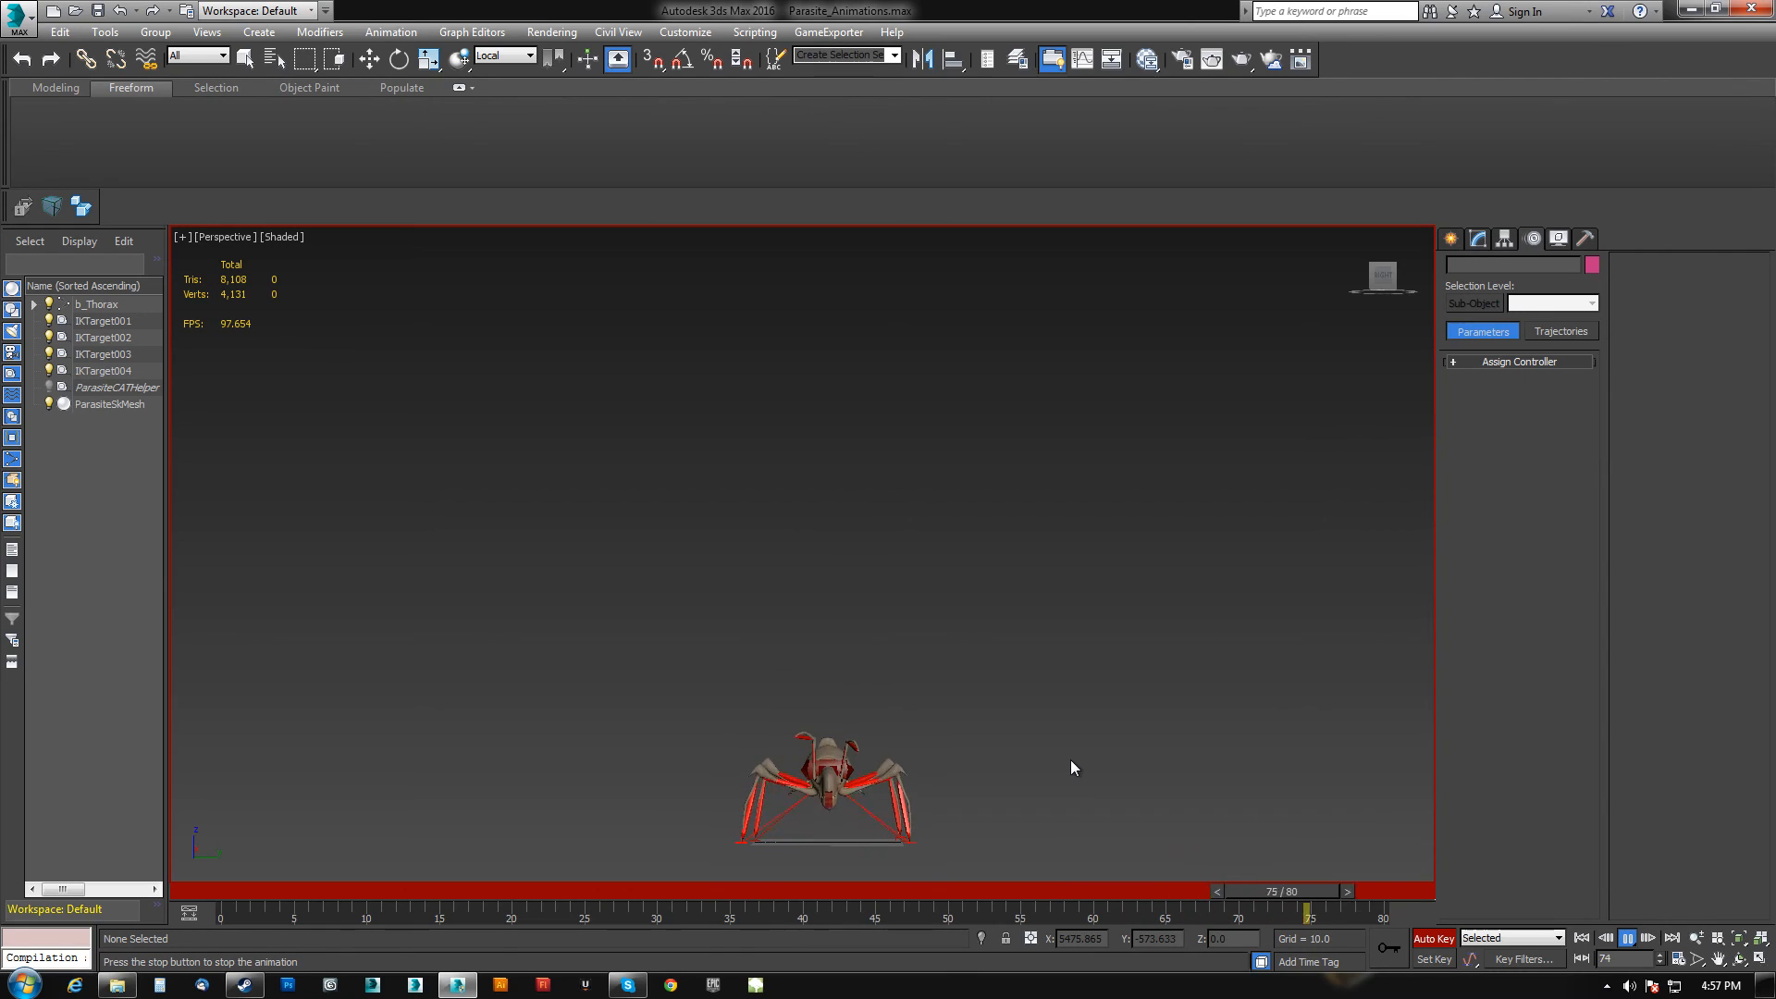
pyautogui.click(1625, 937)
pyautogui.press('e')
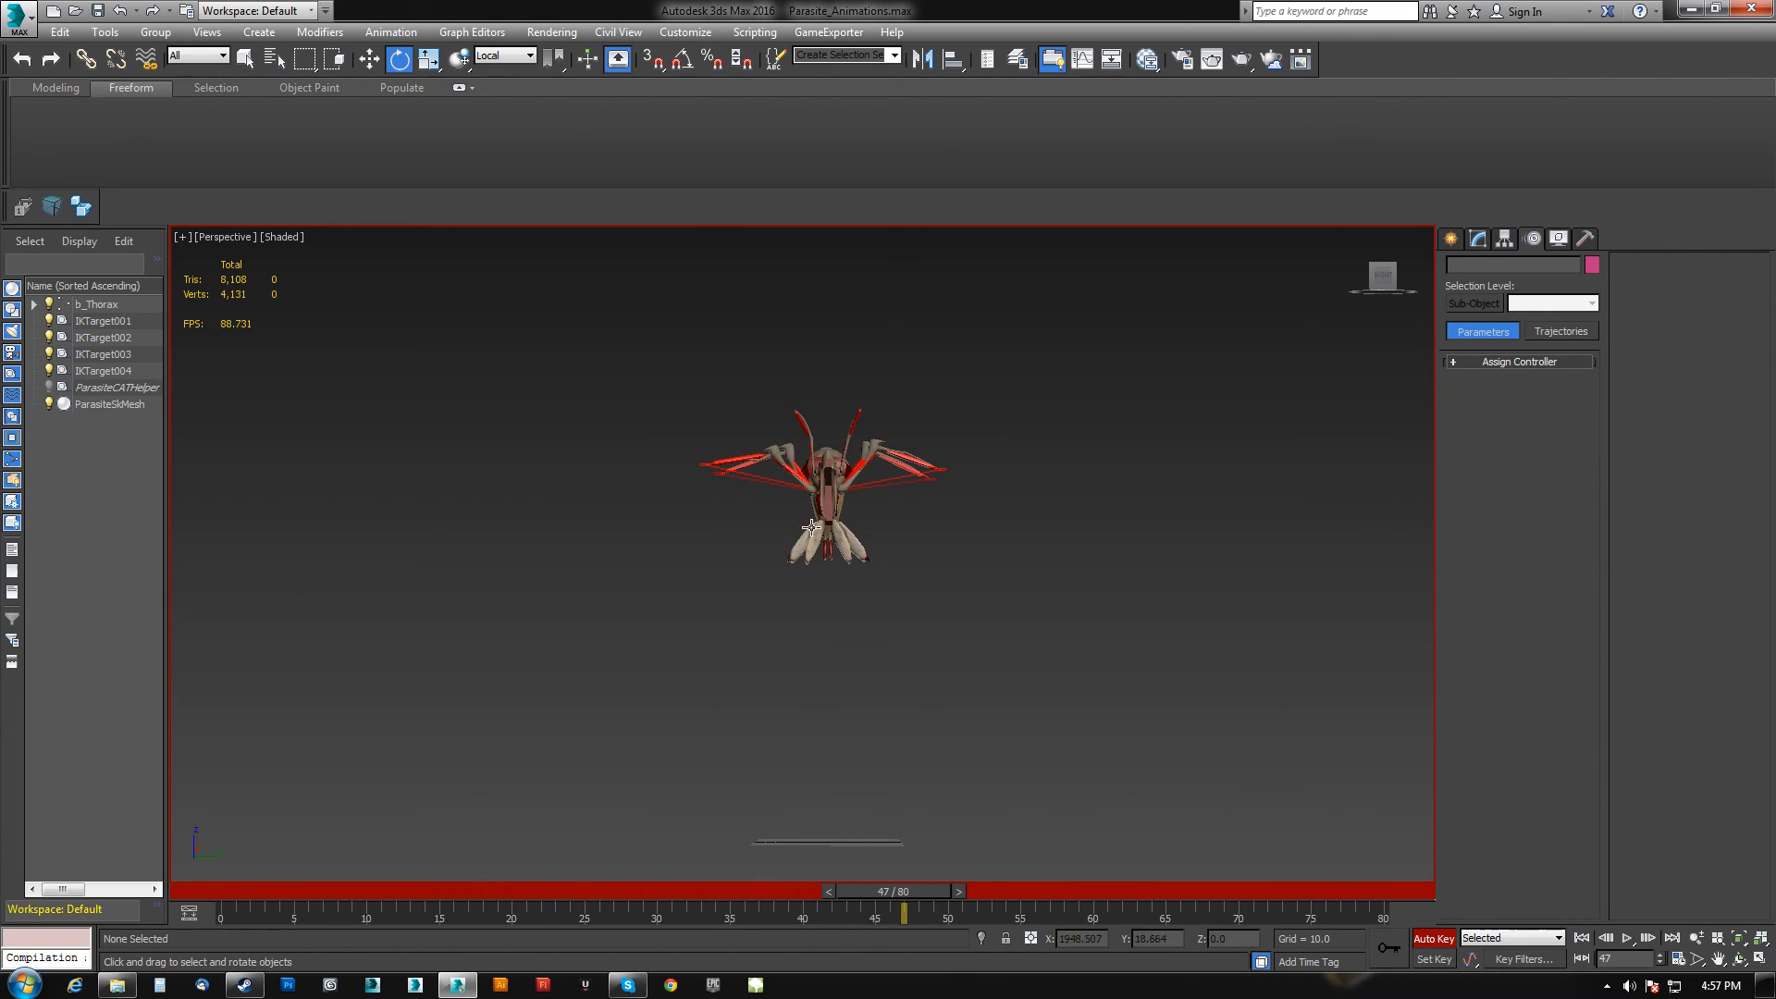
# Isolate the parasite skin mesh and play the animation from the start to review it.
pyautogui.click(829, 451)
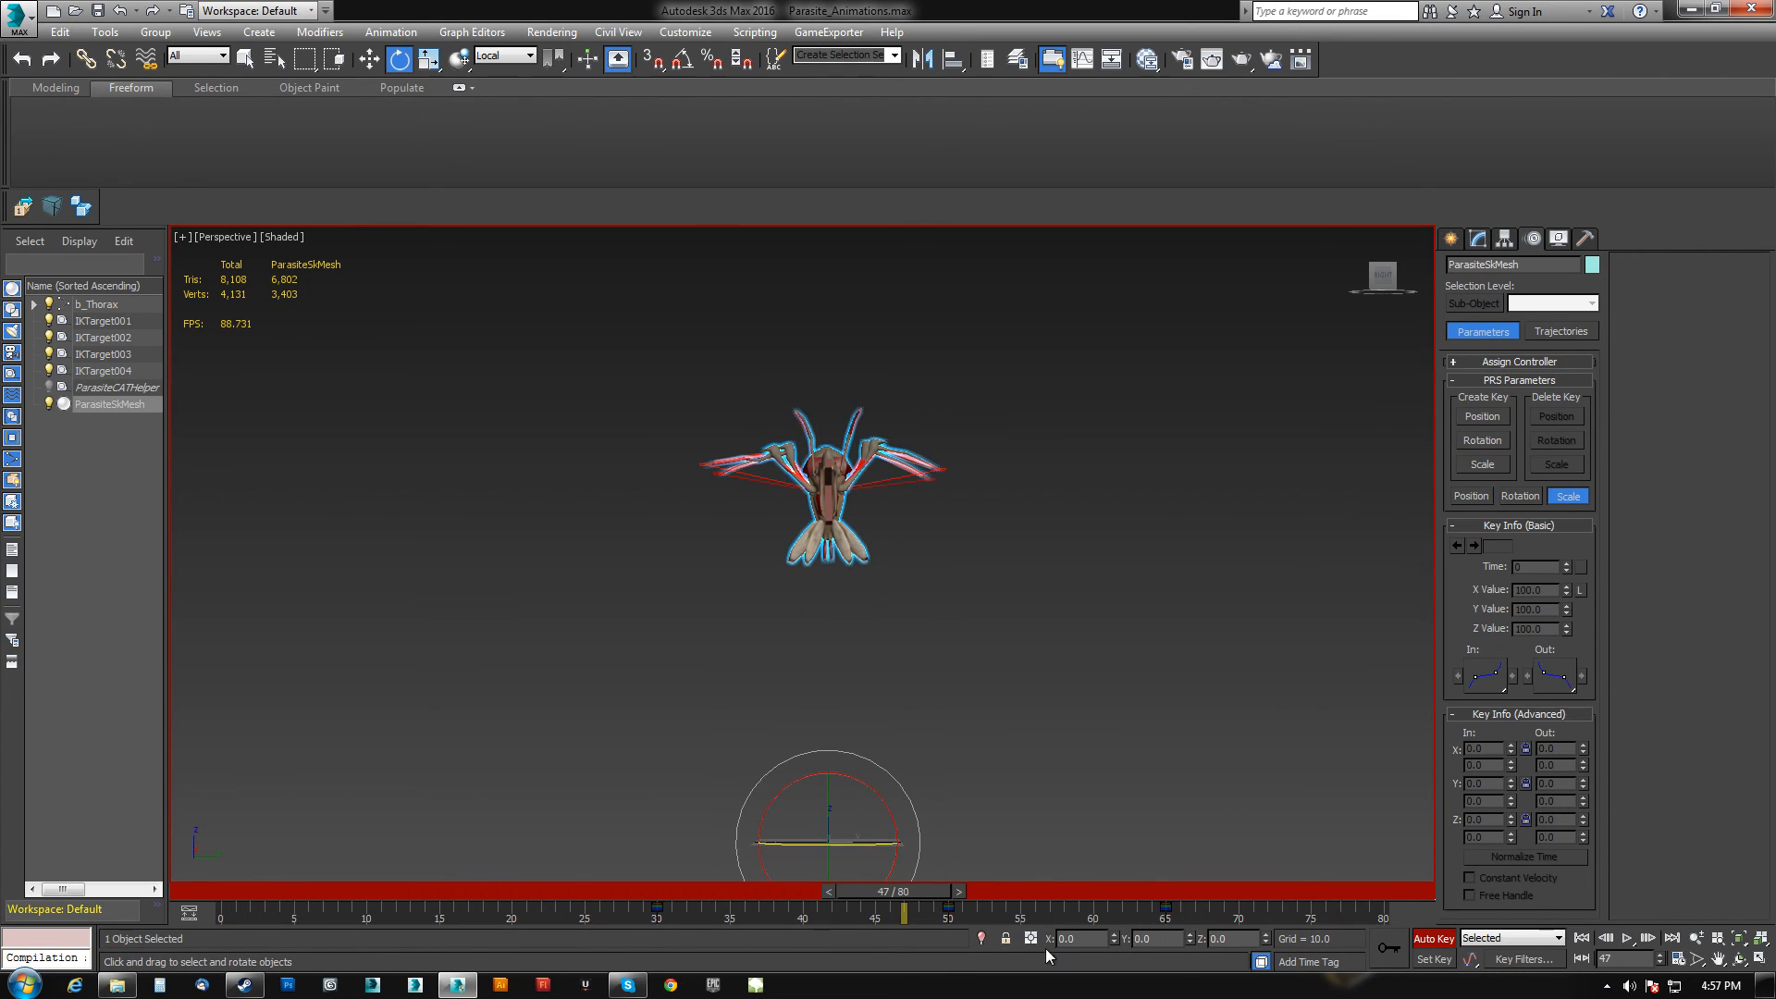
pyautogui.click(981, 938)
pyautogui.scroll(-6, 943, 693)
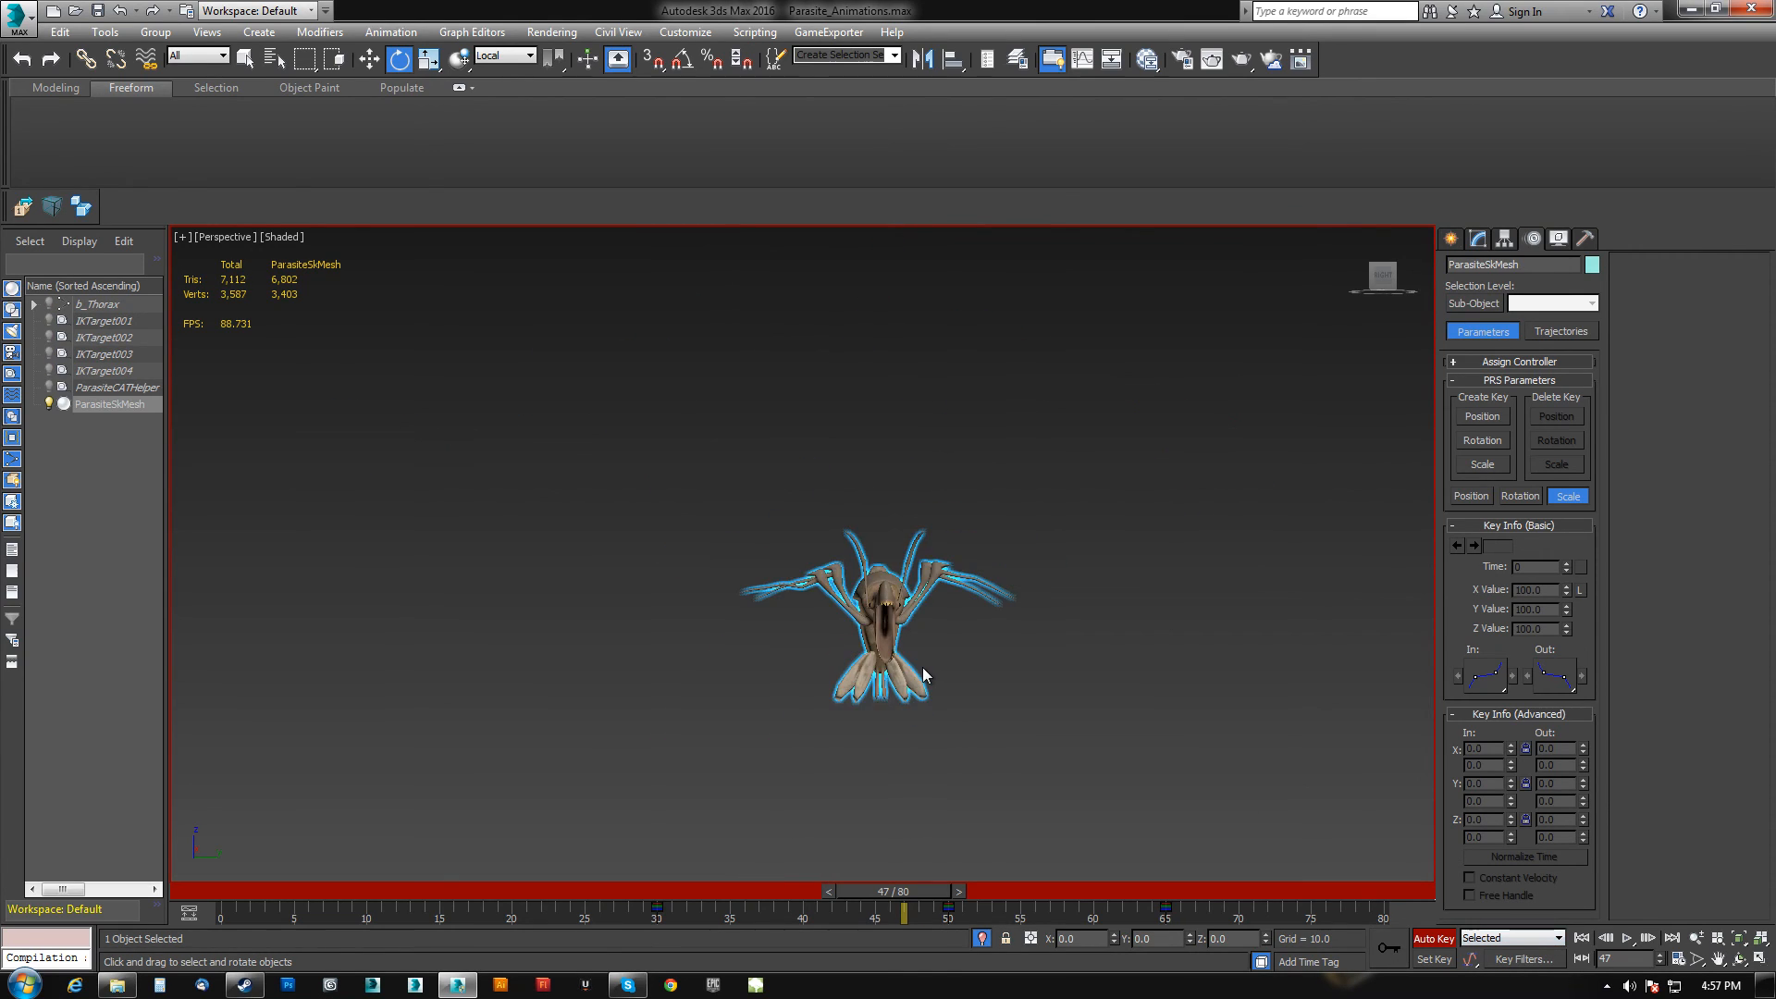
pyautogui.scroll(5, 868, 580)
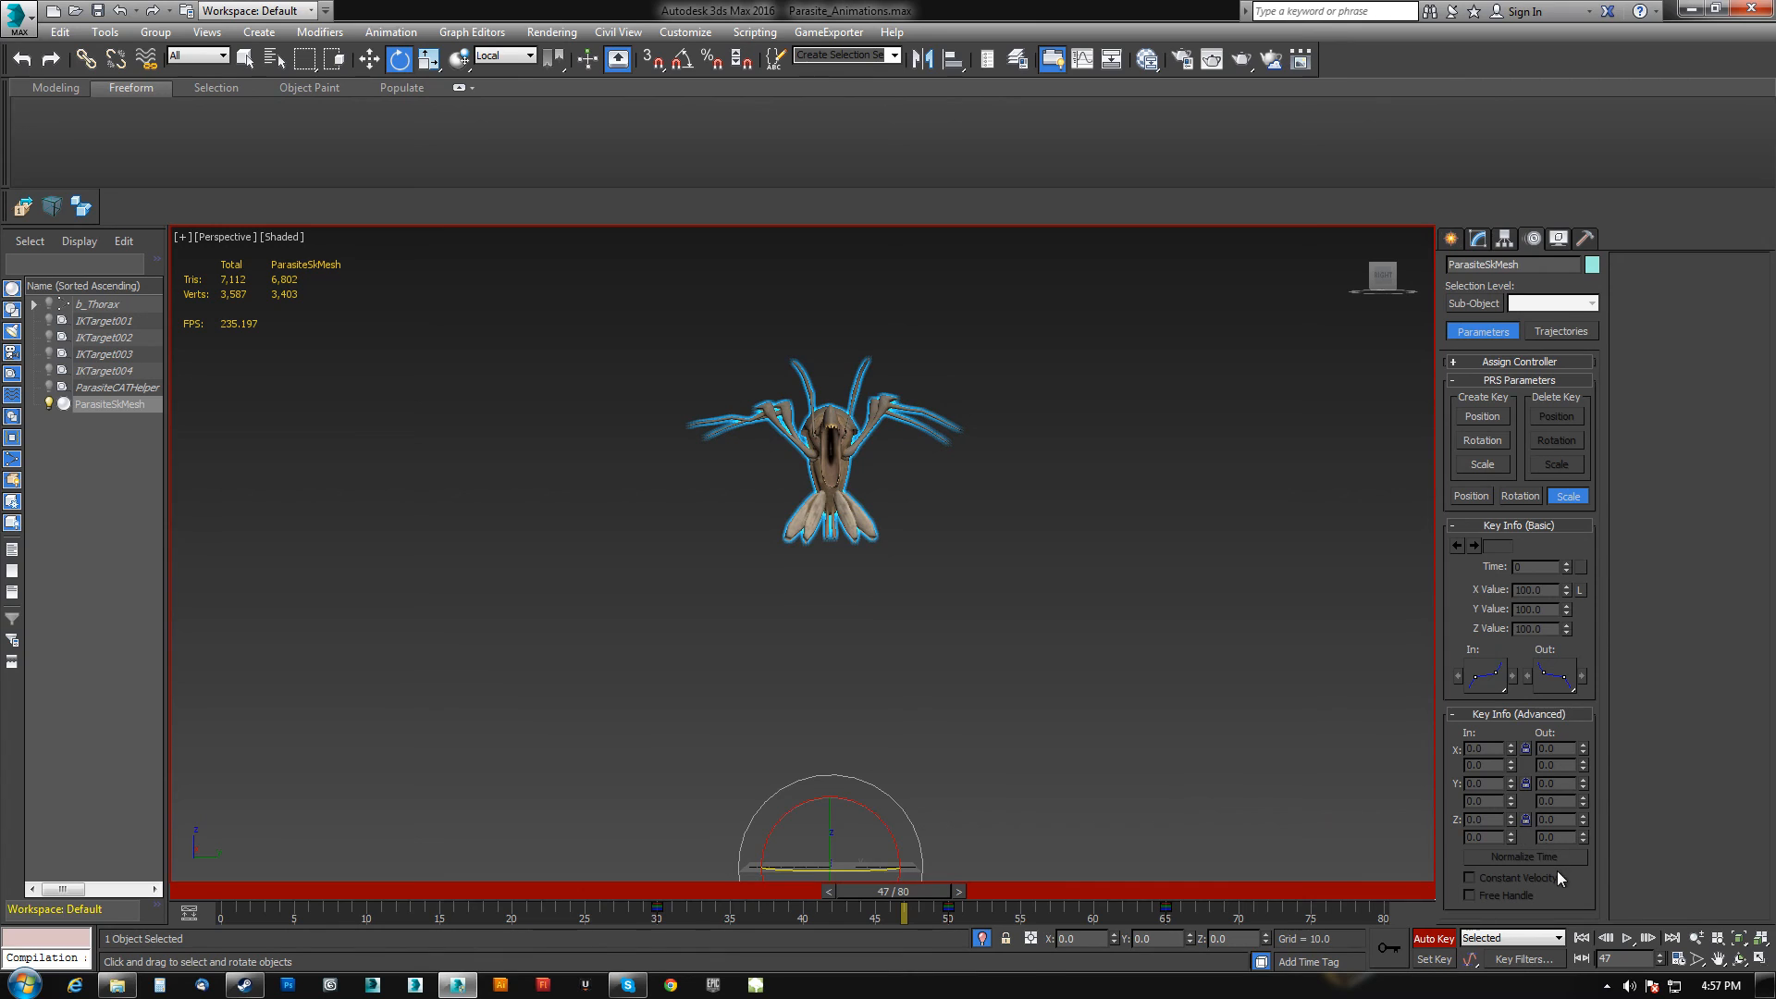
pyautogui.click(1582, 938)
pyautogui.click(1626, 938)
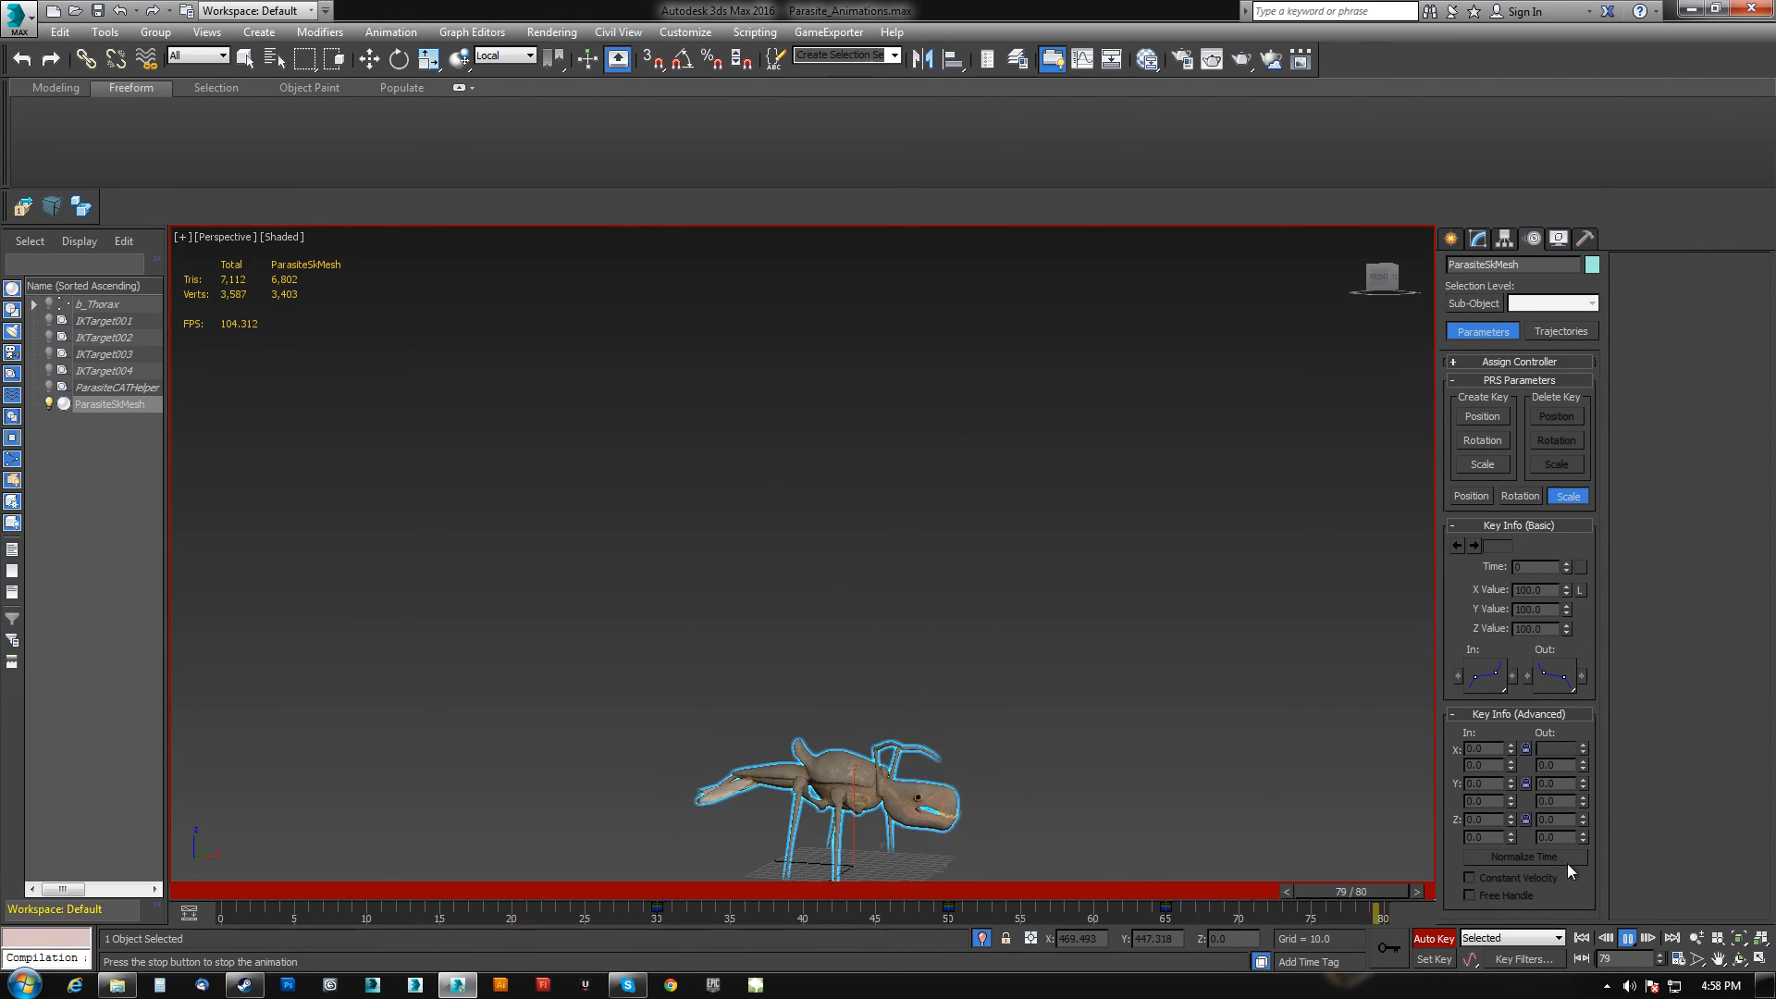
pyautogui.click(1627, 939)
# Exit isolation, select the thorax and tilt it at frame 50.
pyautogui.press('e')
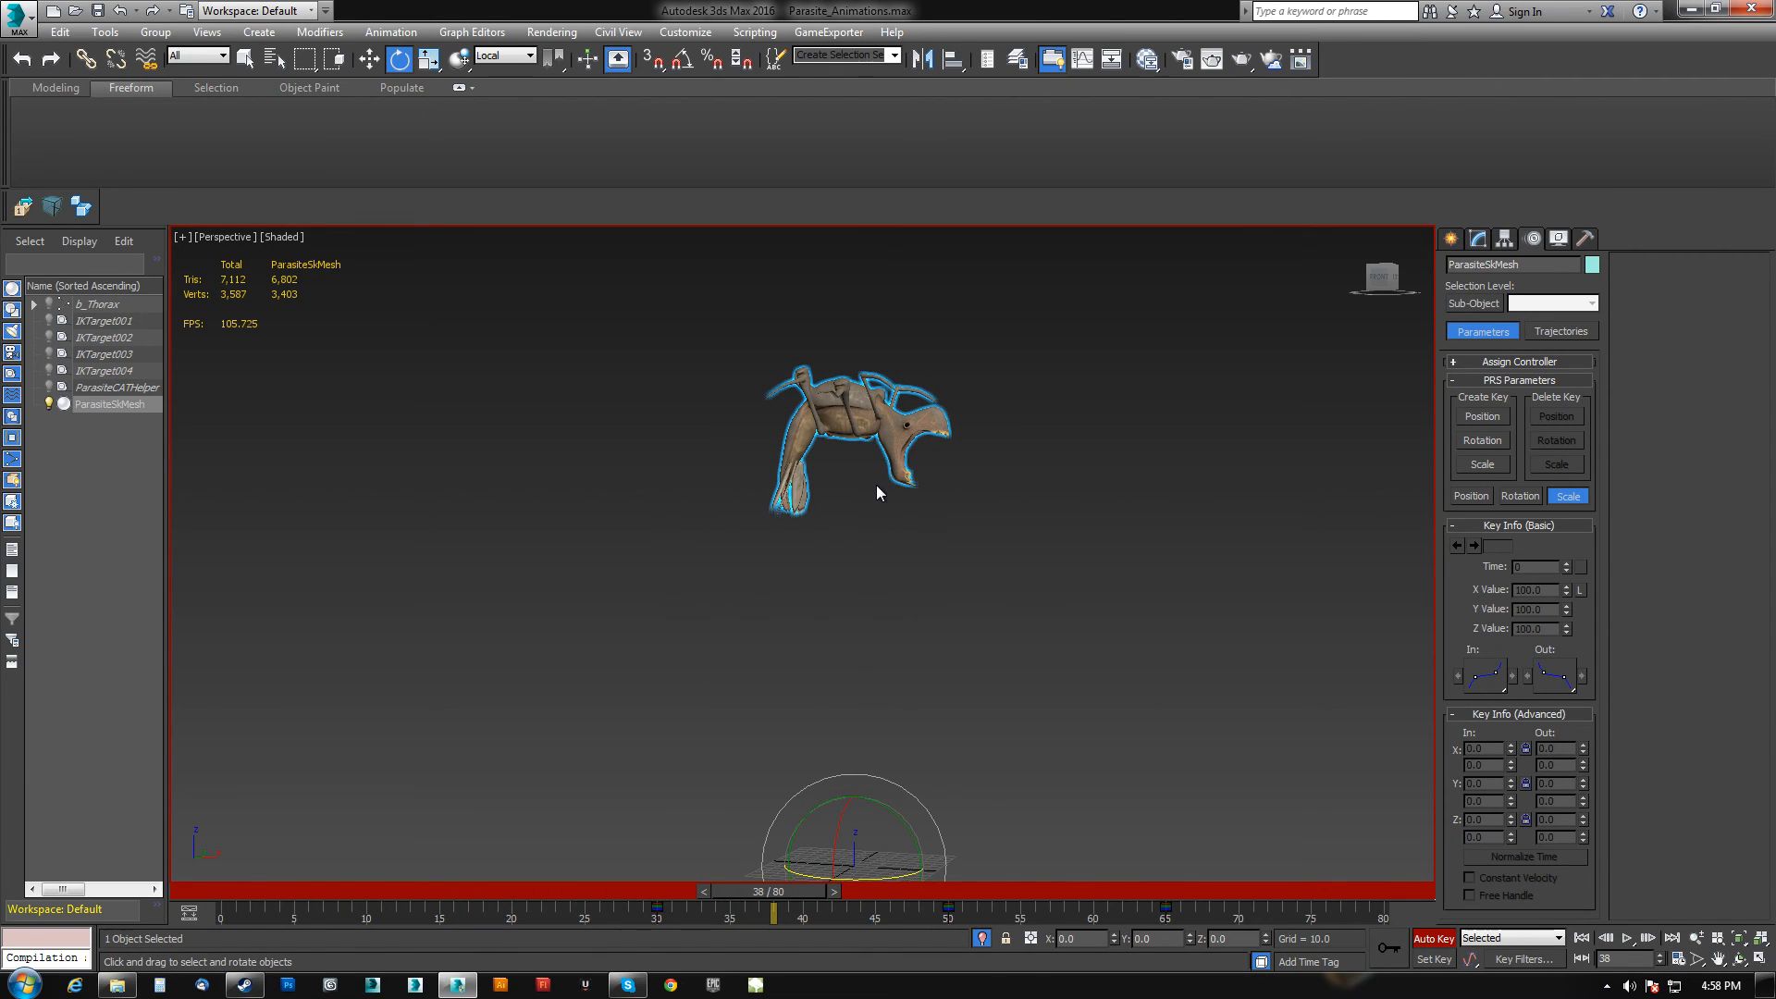
pyautogui.click(978, 937)
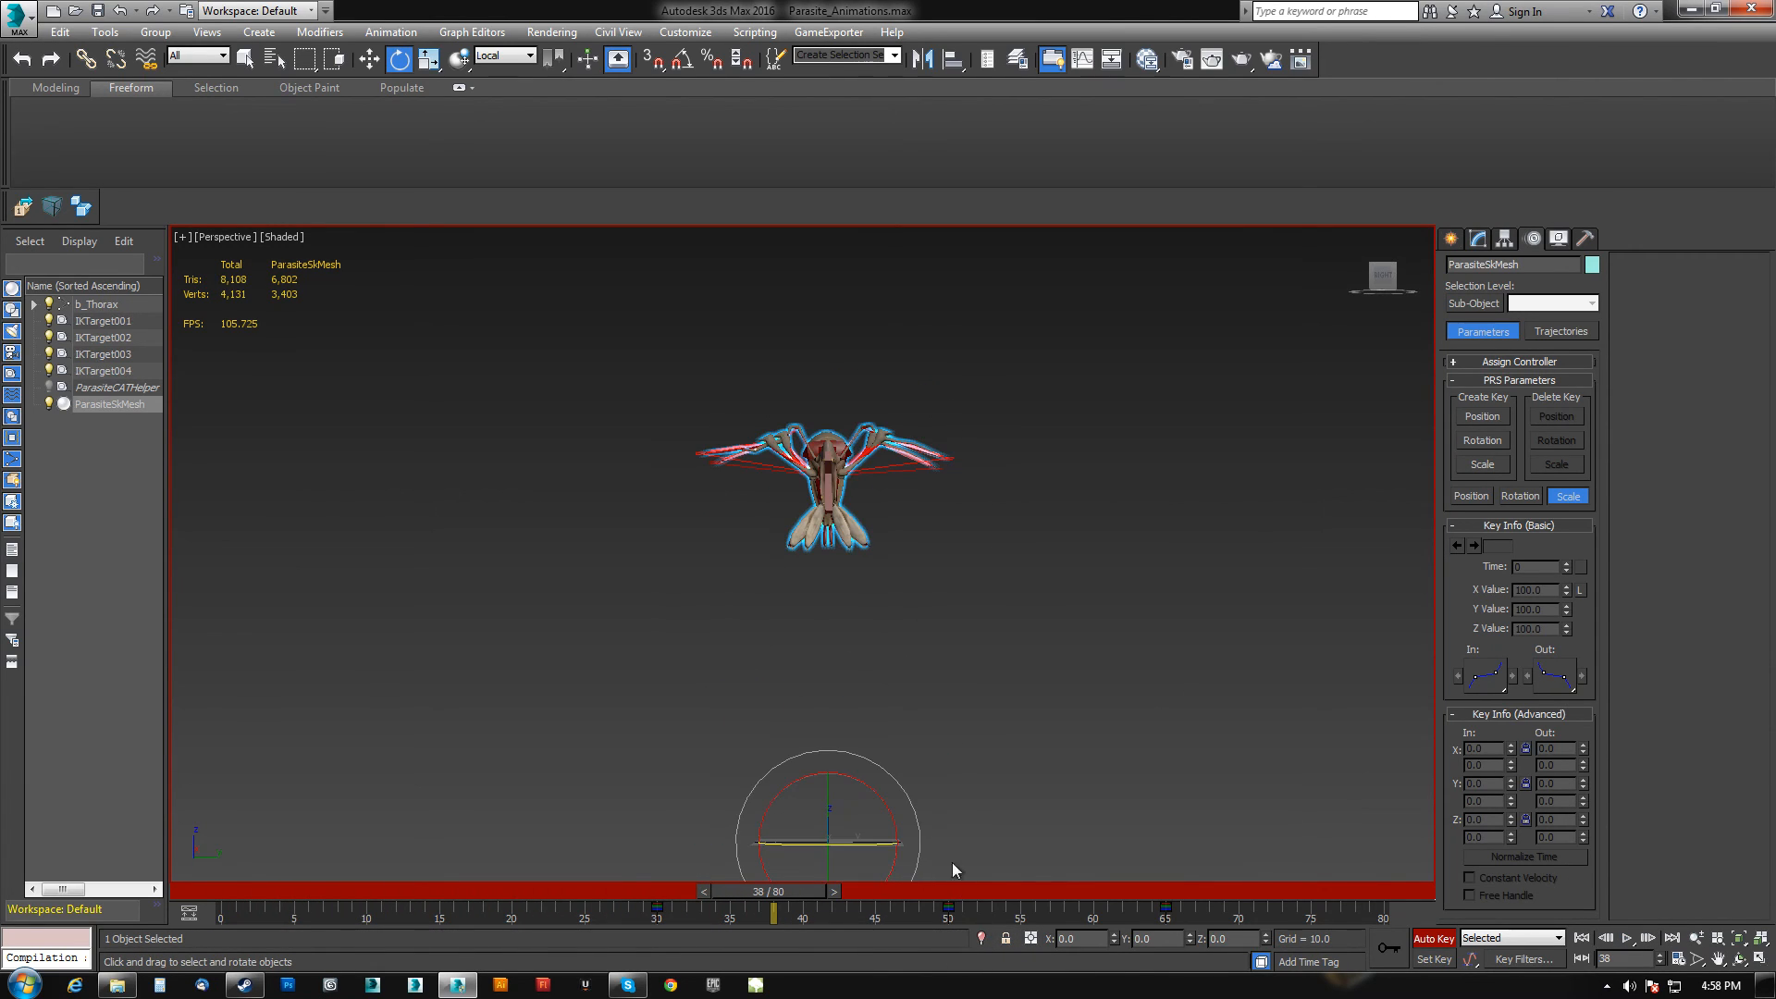
pyautogui.keyDown('alt'); pyautogui.moveTo(796, 519); pyautogui.dragTo(878, 533, button='middle'); pyautogui.keyUp('alt')
pyautogui.click(818, 456)
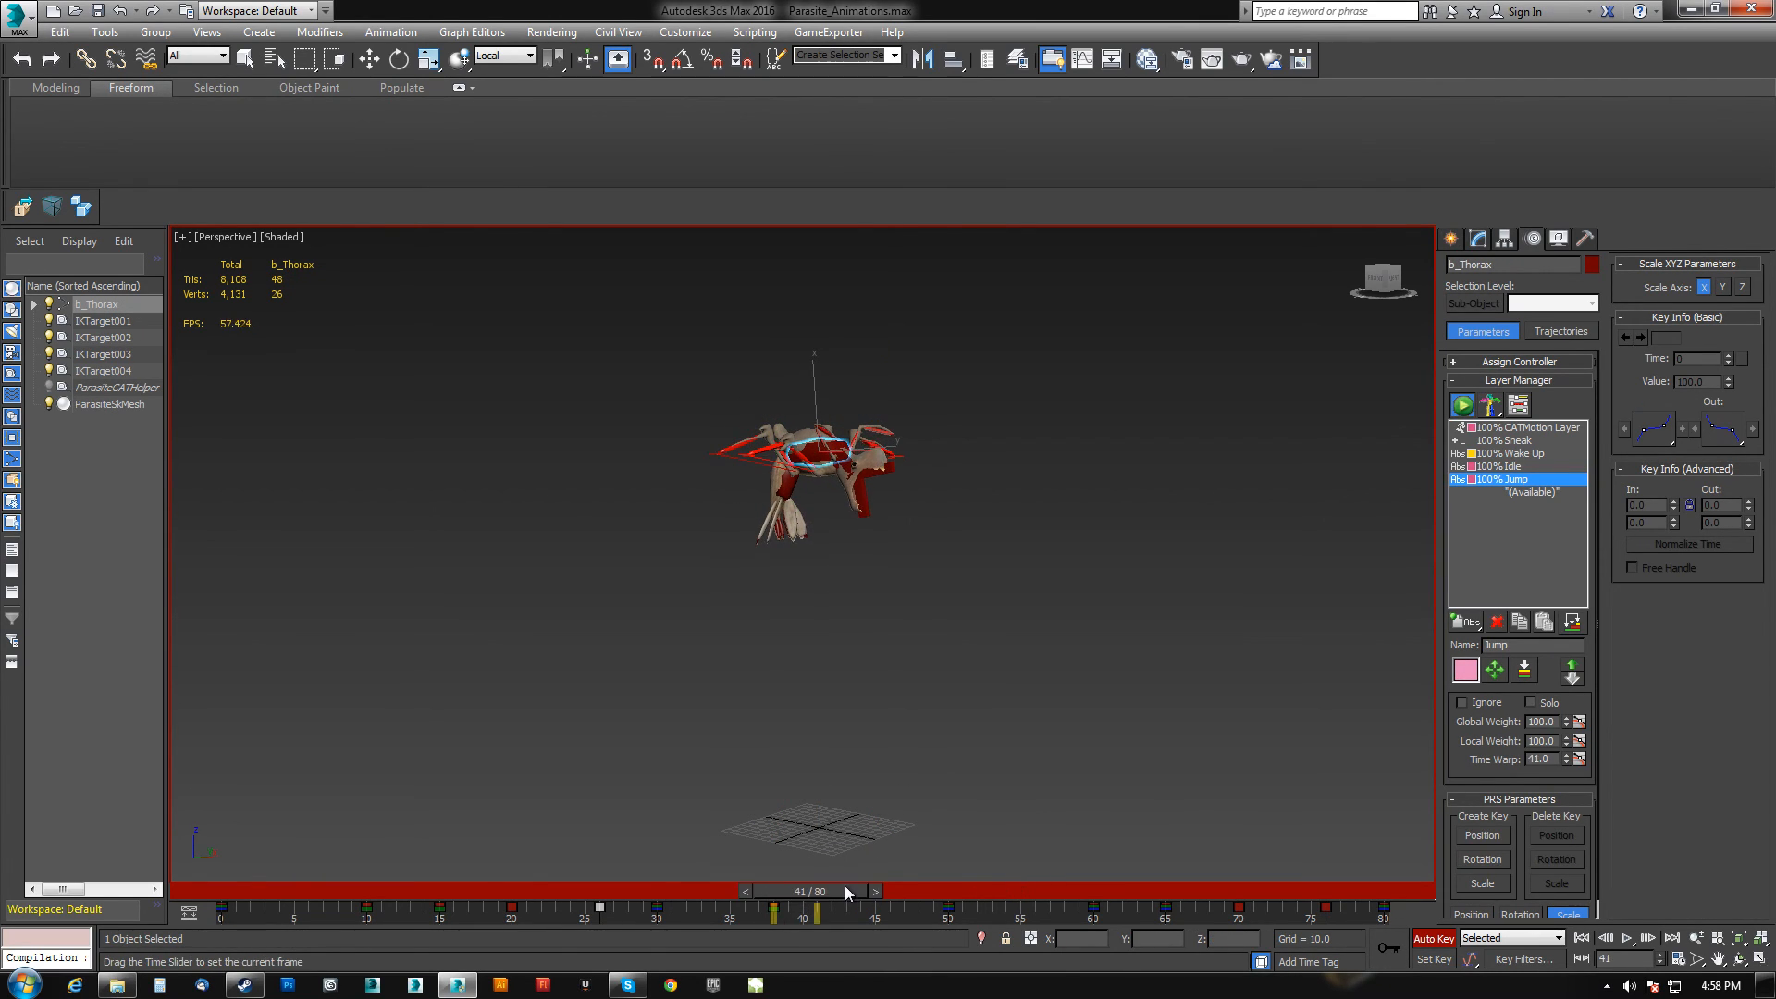
pyautogui.moveTo(964, 893)
pyautogui.mouseDown()
pyautogui.moveTo(611, 878)
pyautogui.moveTo(969, 864)
pyautogui.mouseUp()
pyautogui.press('e')
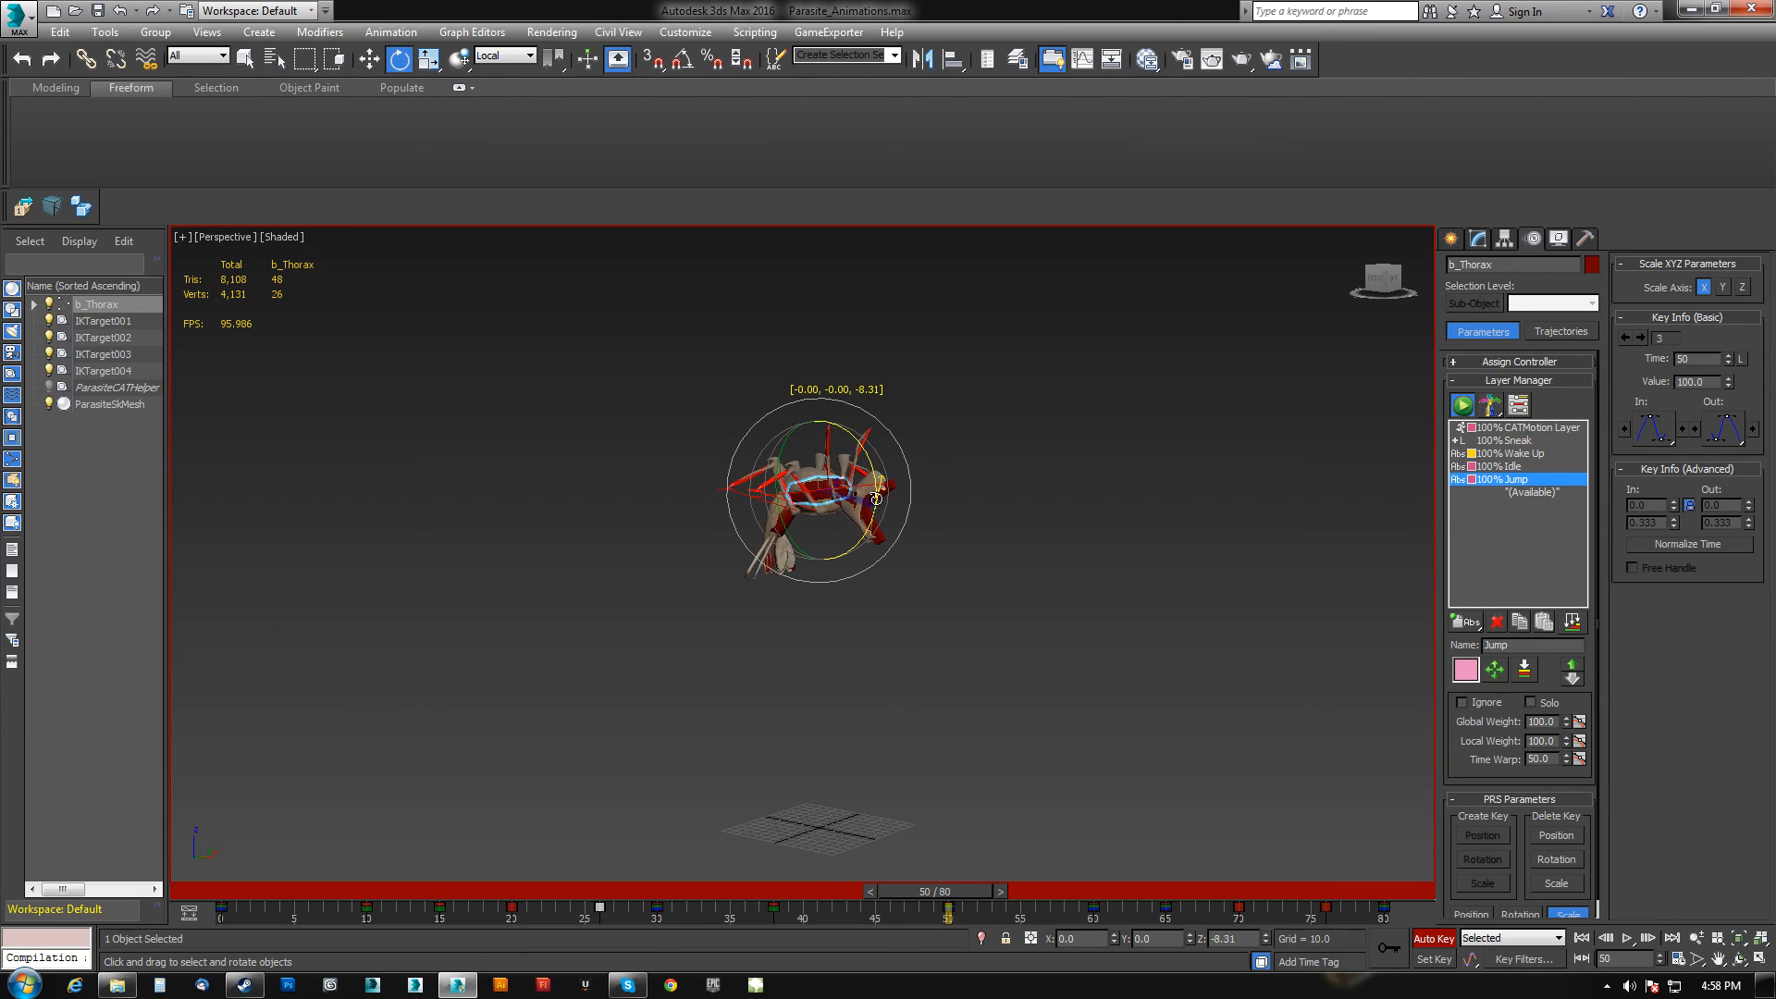
# Scrub and play the animation to review the thorax motion.
pyautogui.moveTo(964, 890); pyautogui.dragTo(1080, 892)
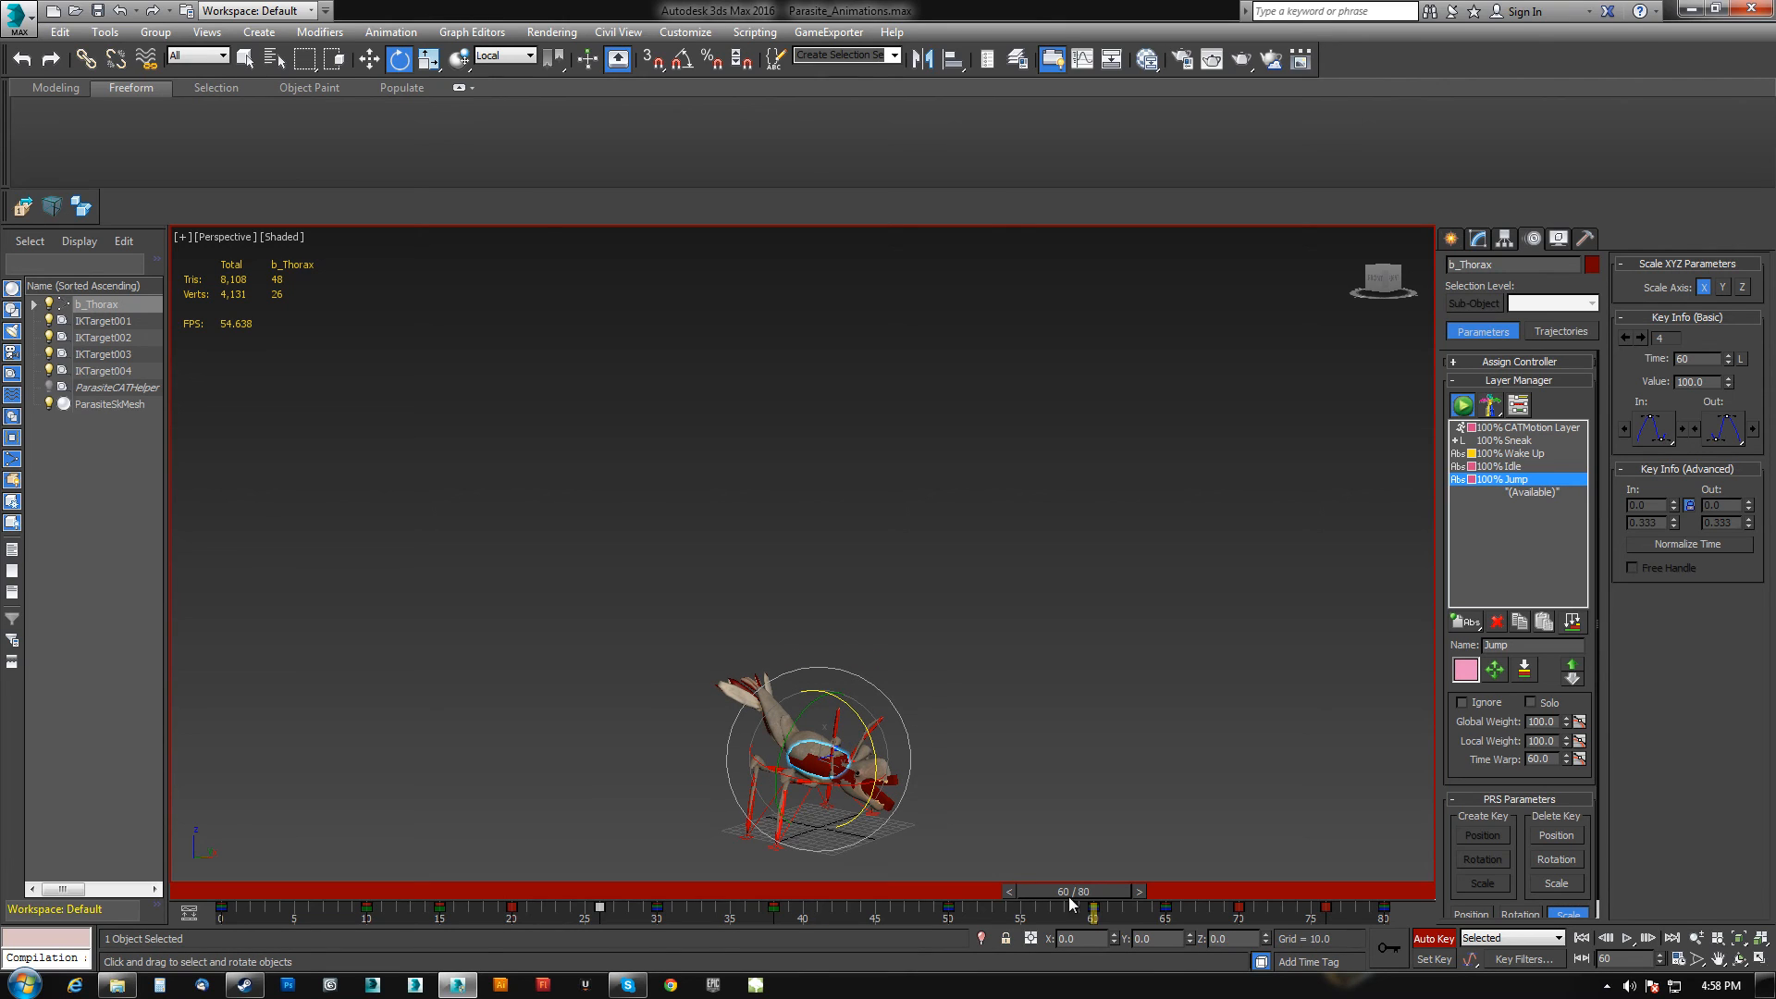
pyautogui.moveTo(1094, 891); pyautogui.dragTo(222, 891)
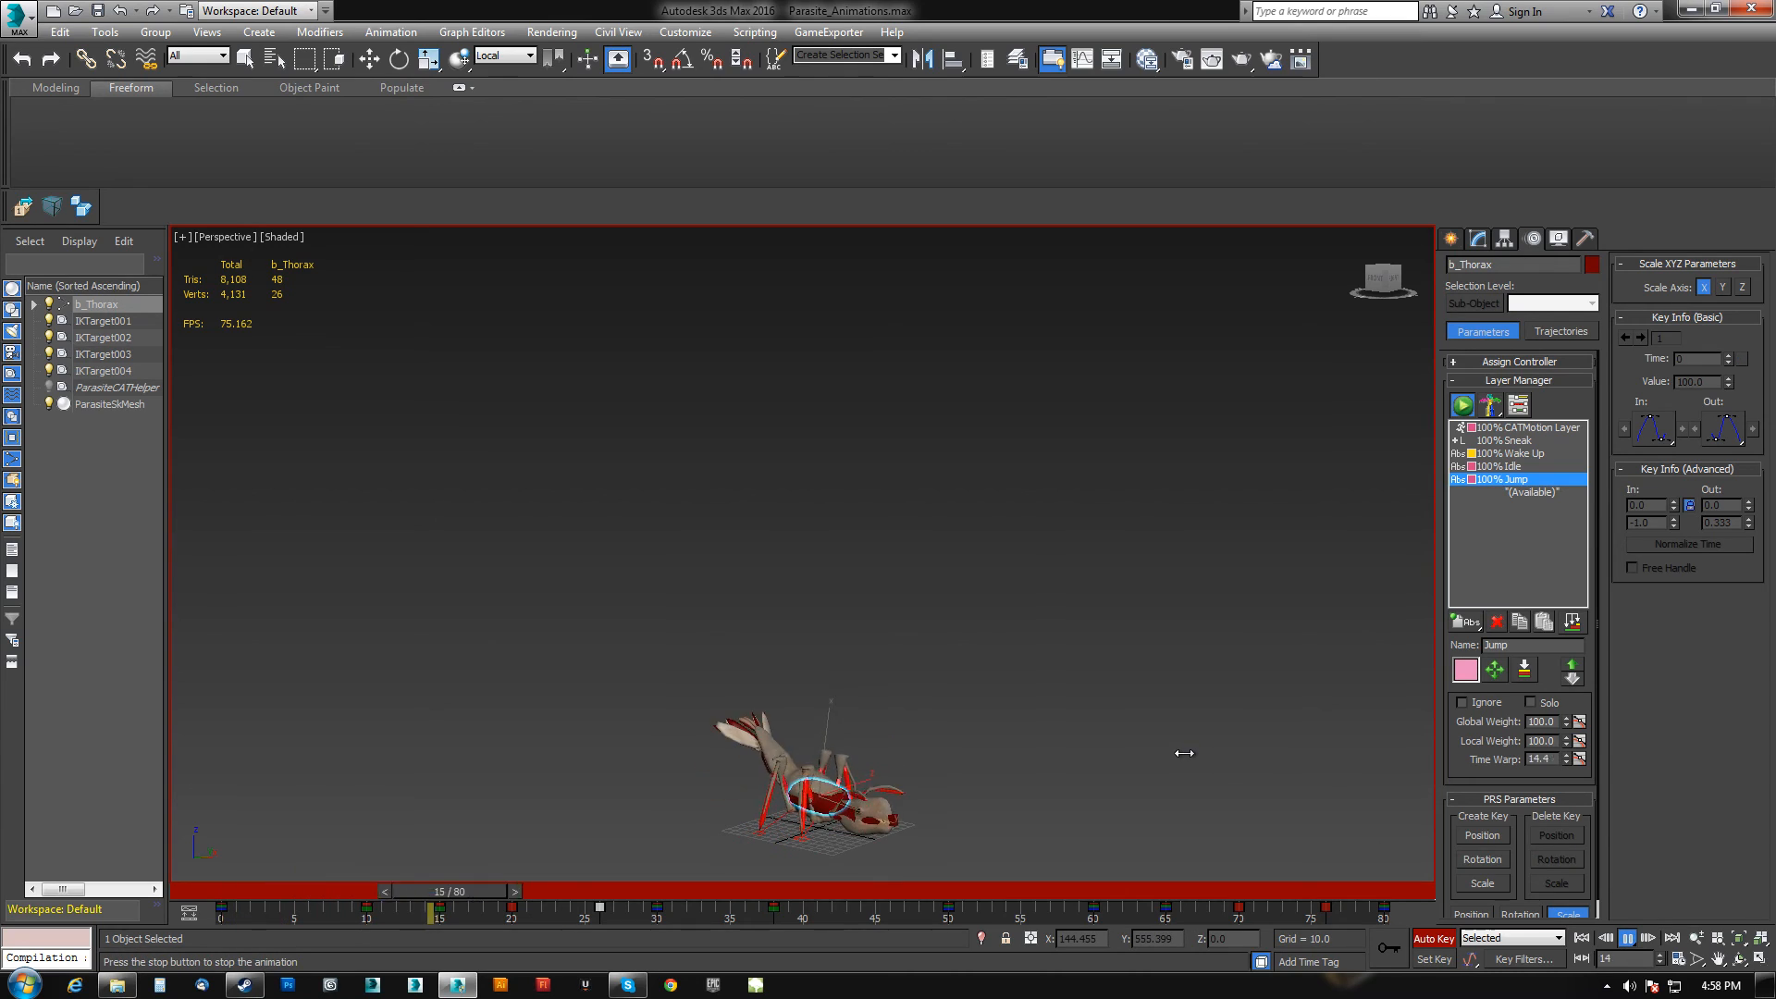
pyautogui.keyDown('alt'); pyautogui.moveTo(1118, 734); pyautogui.dragTo(1033, 715, button='middle'); pyautogui.keyUp('alt')
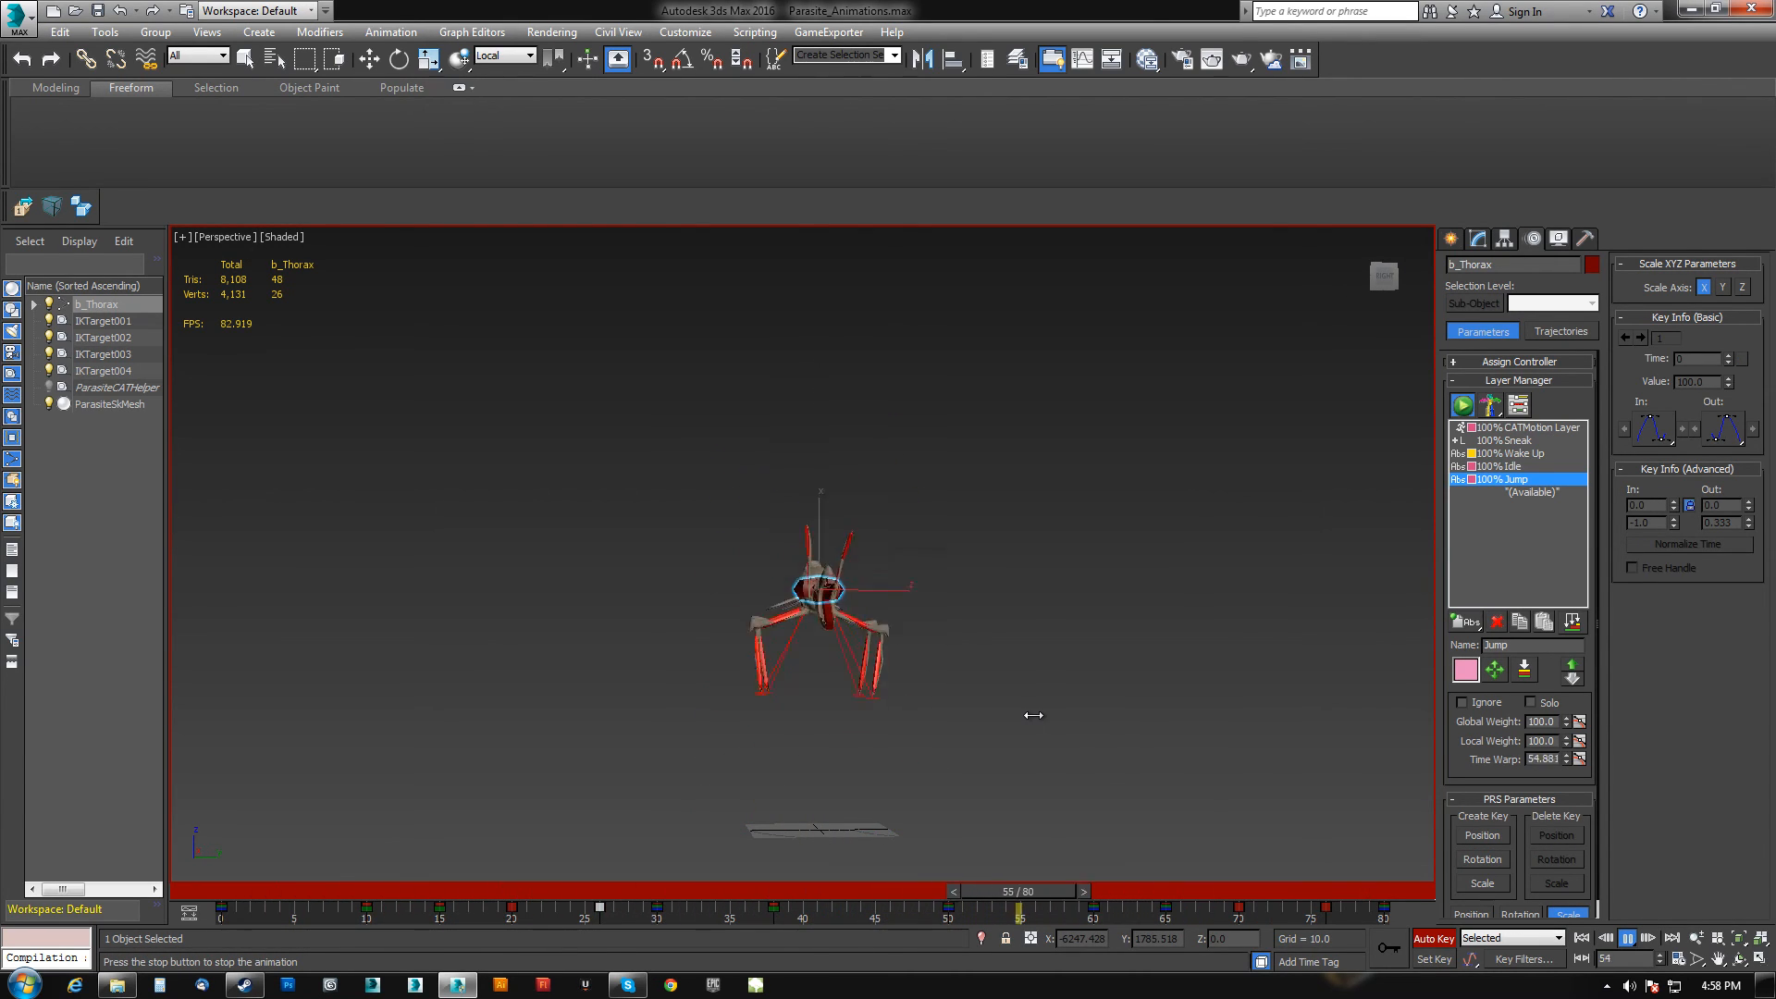
pyautogui.keyDown('alt'); pyautogui.moveTo(1031, 714); pyautogui.dragTo(1009, 726, button='middle'); pyautogui.keyUp('alt')
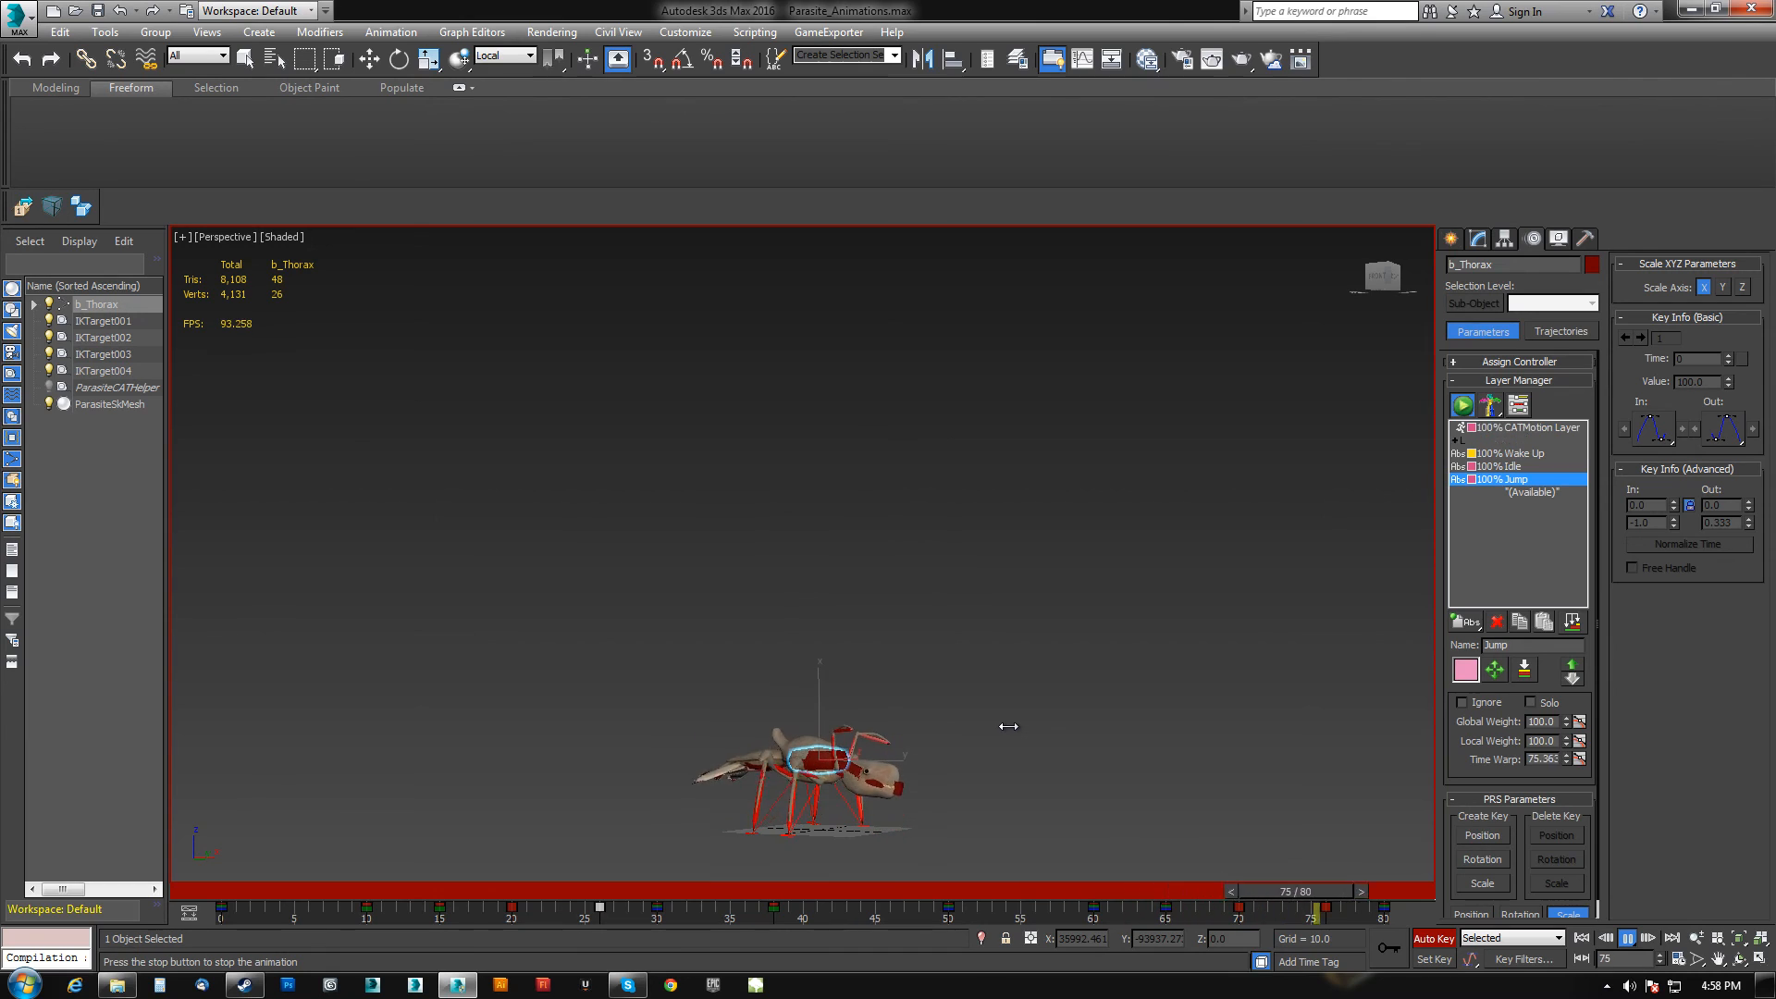
pyautogui.click(1632, 942)
# At frame 65, select the parasite's lower jaw and rotate it open.
pyautogui.moveTo(1018, 886); pyautogui.dragTo(1143, 893)
pyautogui.press('e')
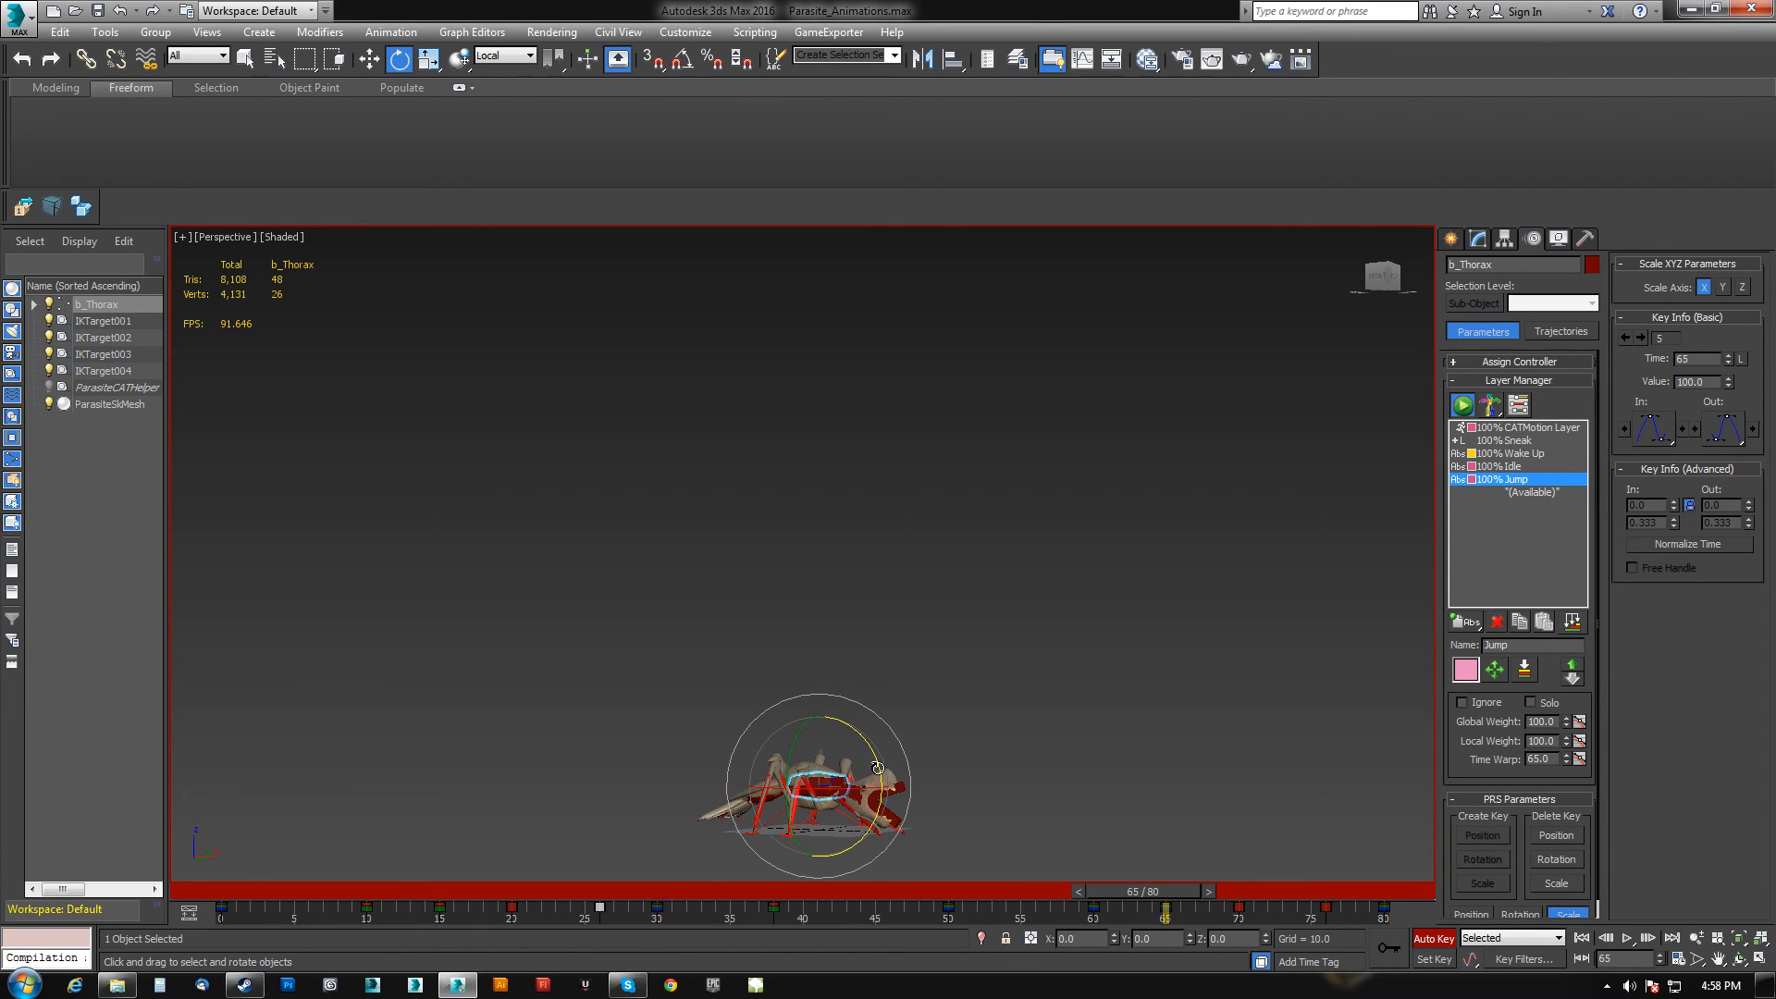
pyautogui.scroll(5, 902, 786)
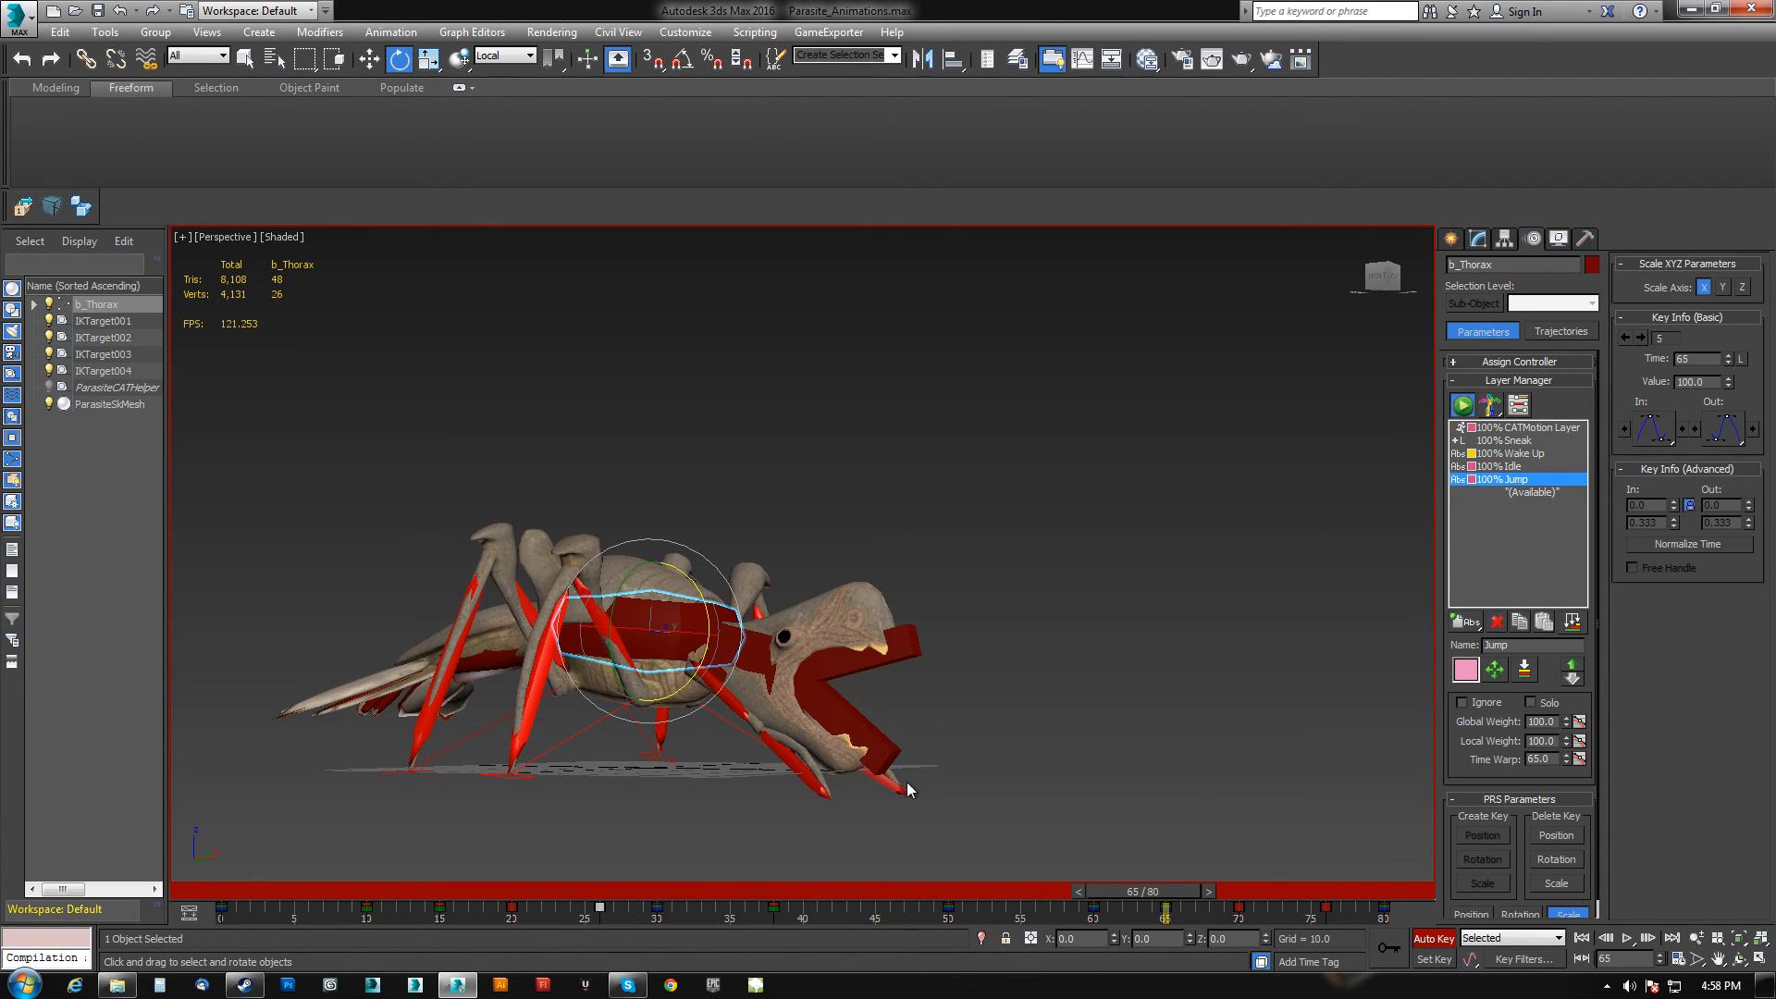
pyautogui.click(879, 762)
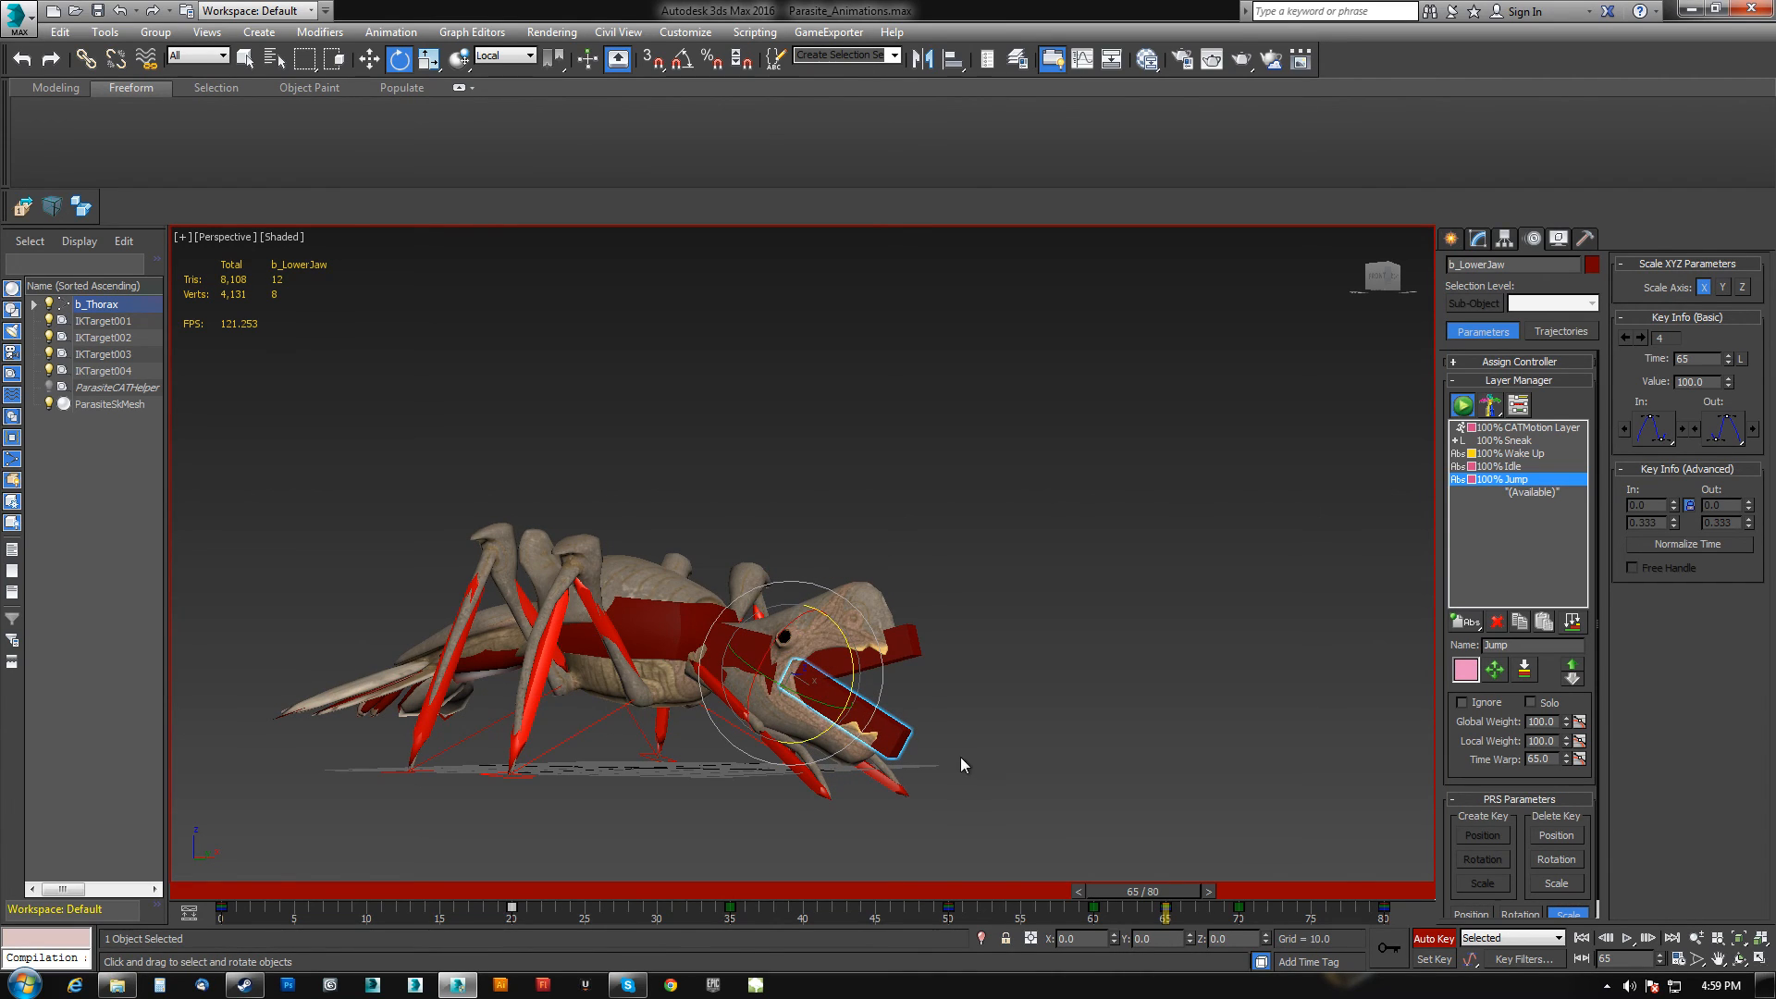
pyautogui.moveTo(952, 742); pyautogui.dragTo(962, 738, button='middle')
# Go to frame 80 and rotate the lower jaw again.
pyautogui.moveTo(1169, 899); pyautogui.dragTo(1389, 888)
pyautogui.press('e')
pyautogui.keyDown('alt'); pyautogui.moveTo(916, 672); pyautogui.dragTo(807, 677, button='middle'); pyautogui.keyUp('alt')
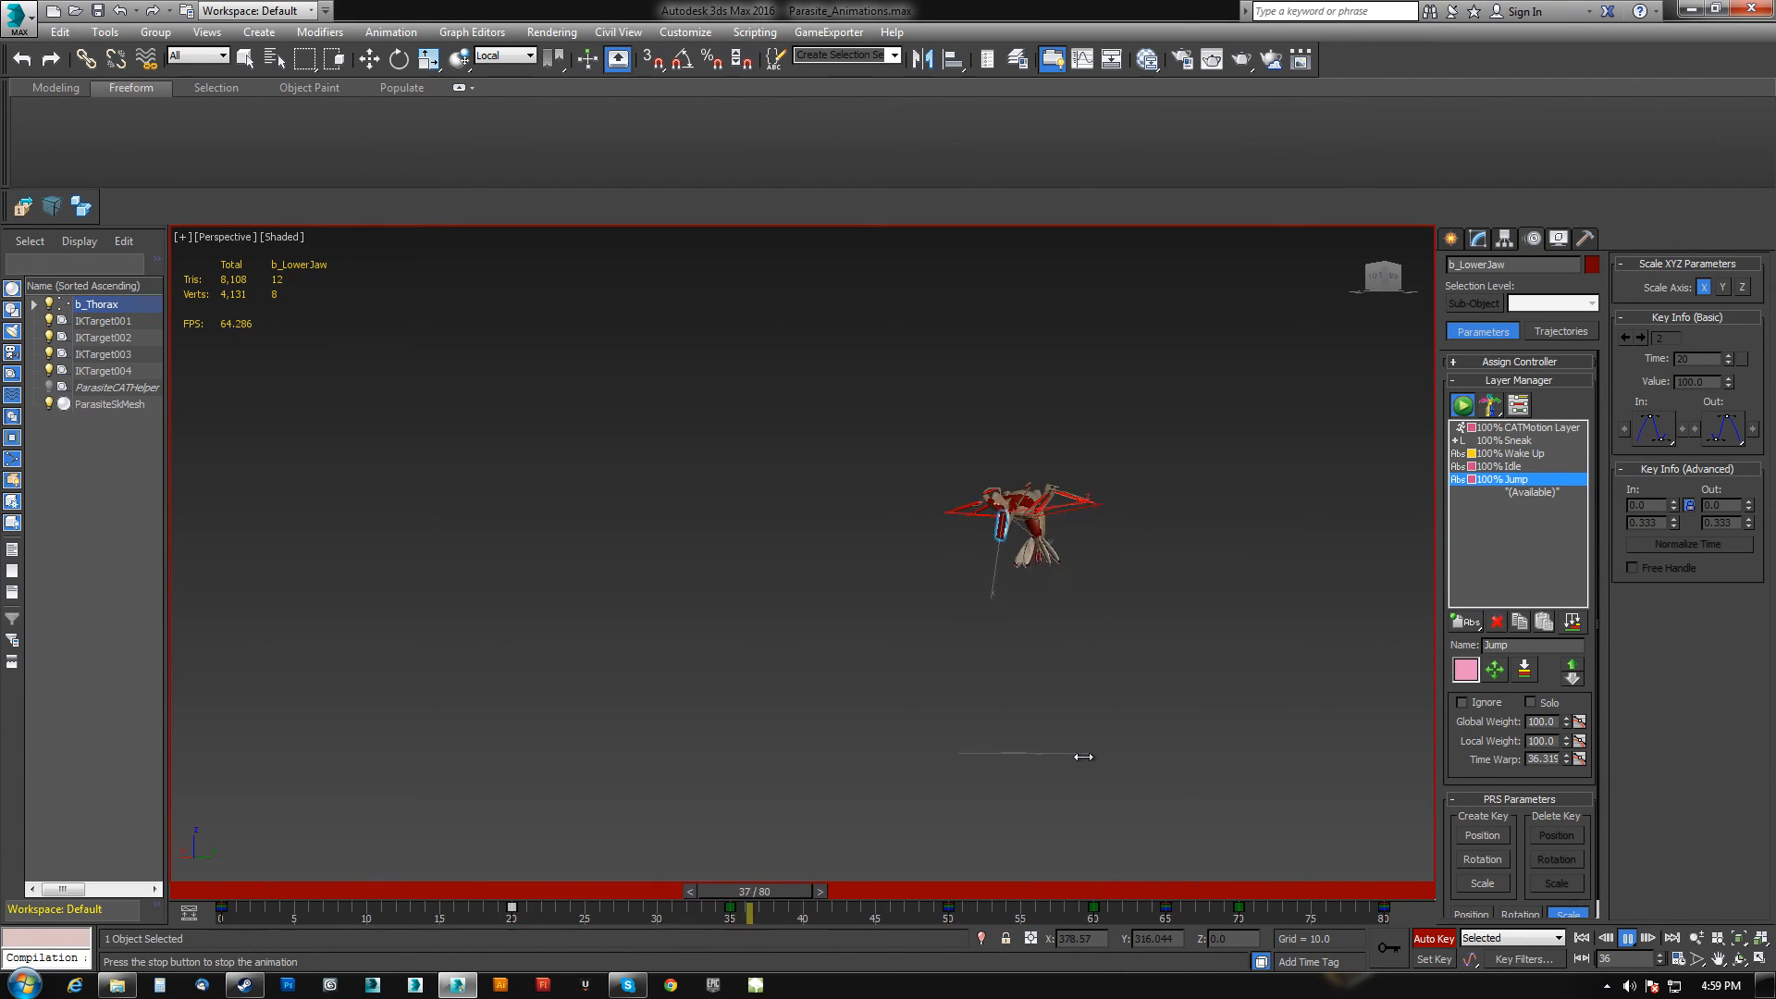
# Stop playback at frame 20 and rotate the lower jaw there.
pyautogui.click(1625, 937)
pyautogui.press('e')
pyautogui.keyDown('alt'); pyautogui.moveTo(1156, 679); pyautogui.dragTo(1082, 680, button='middle'); pyautogui.keyUp('alt')
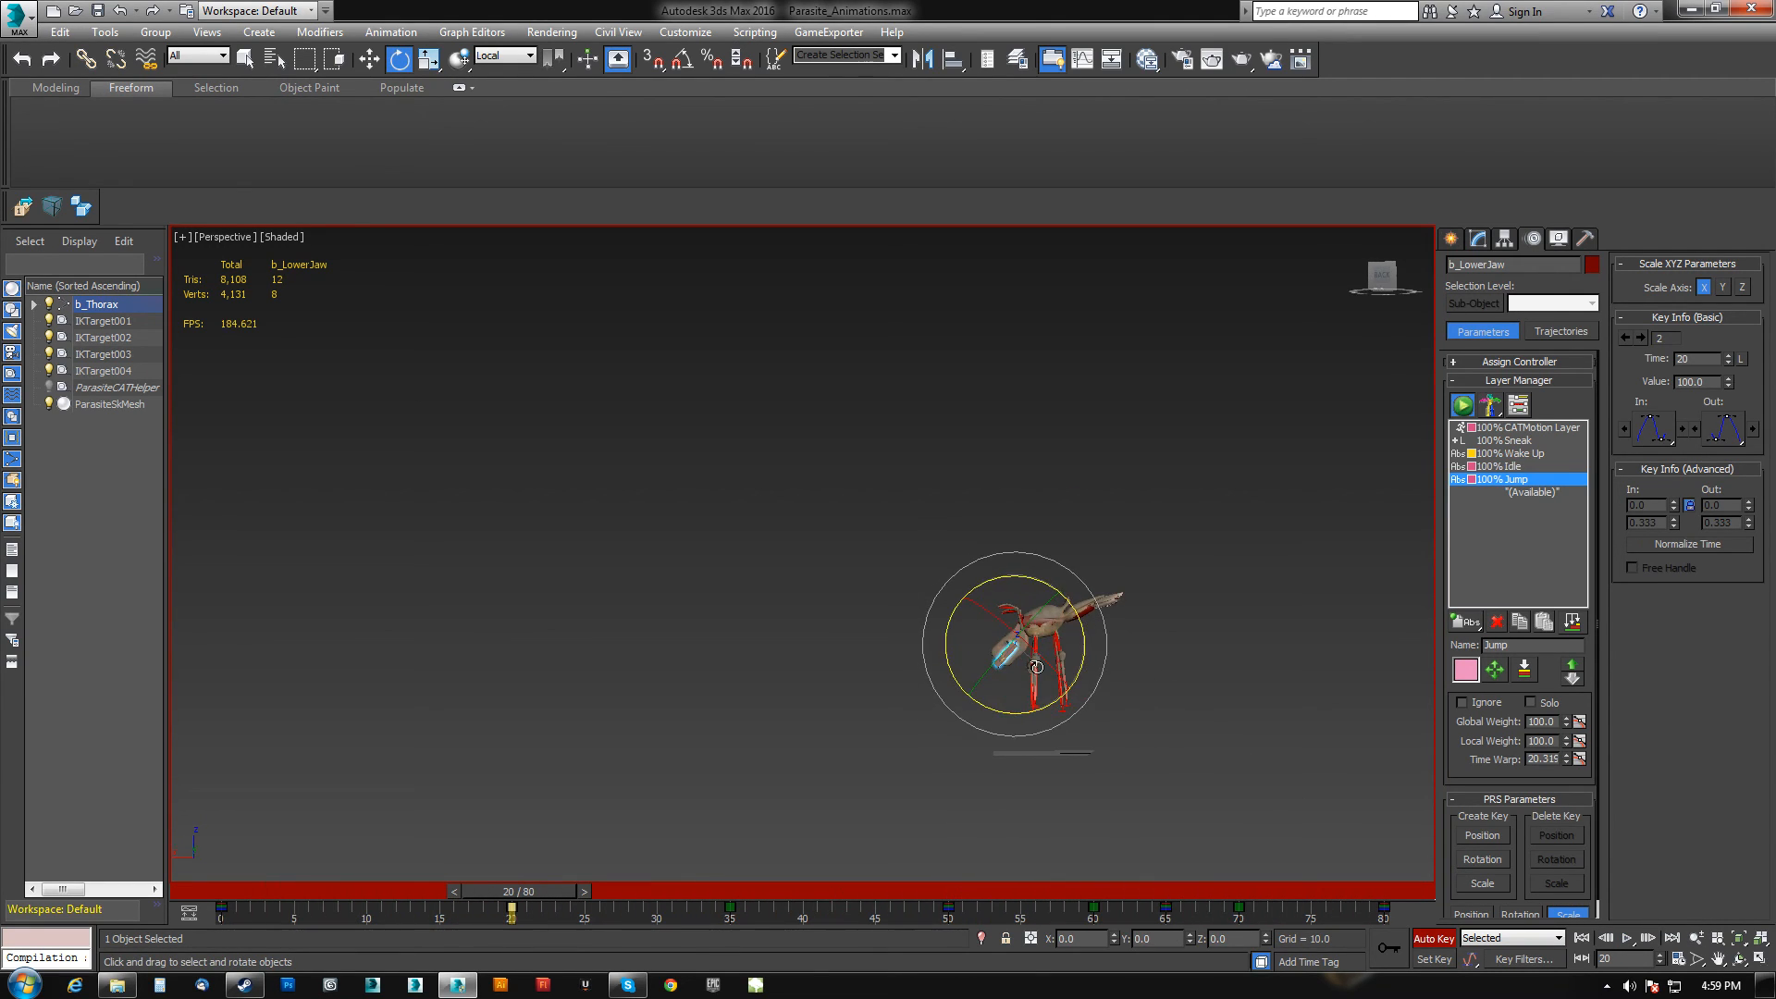
# Select the abdomen and move its frame 15 key to frame 10.
pyautogui.click(1078, 611)
pyautogui.moveTo(581, 886); pyautogui.dragTo(510, 907)
pyautogui.press('e')
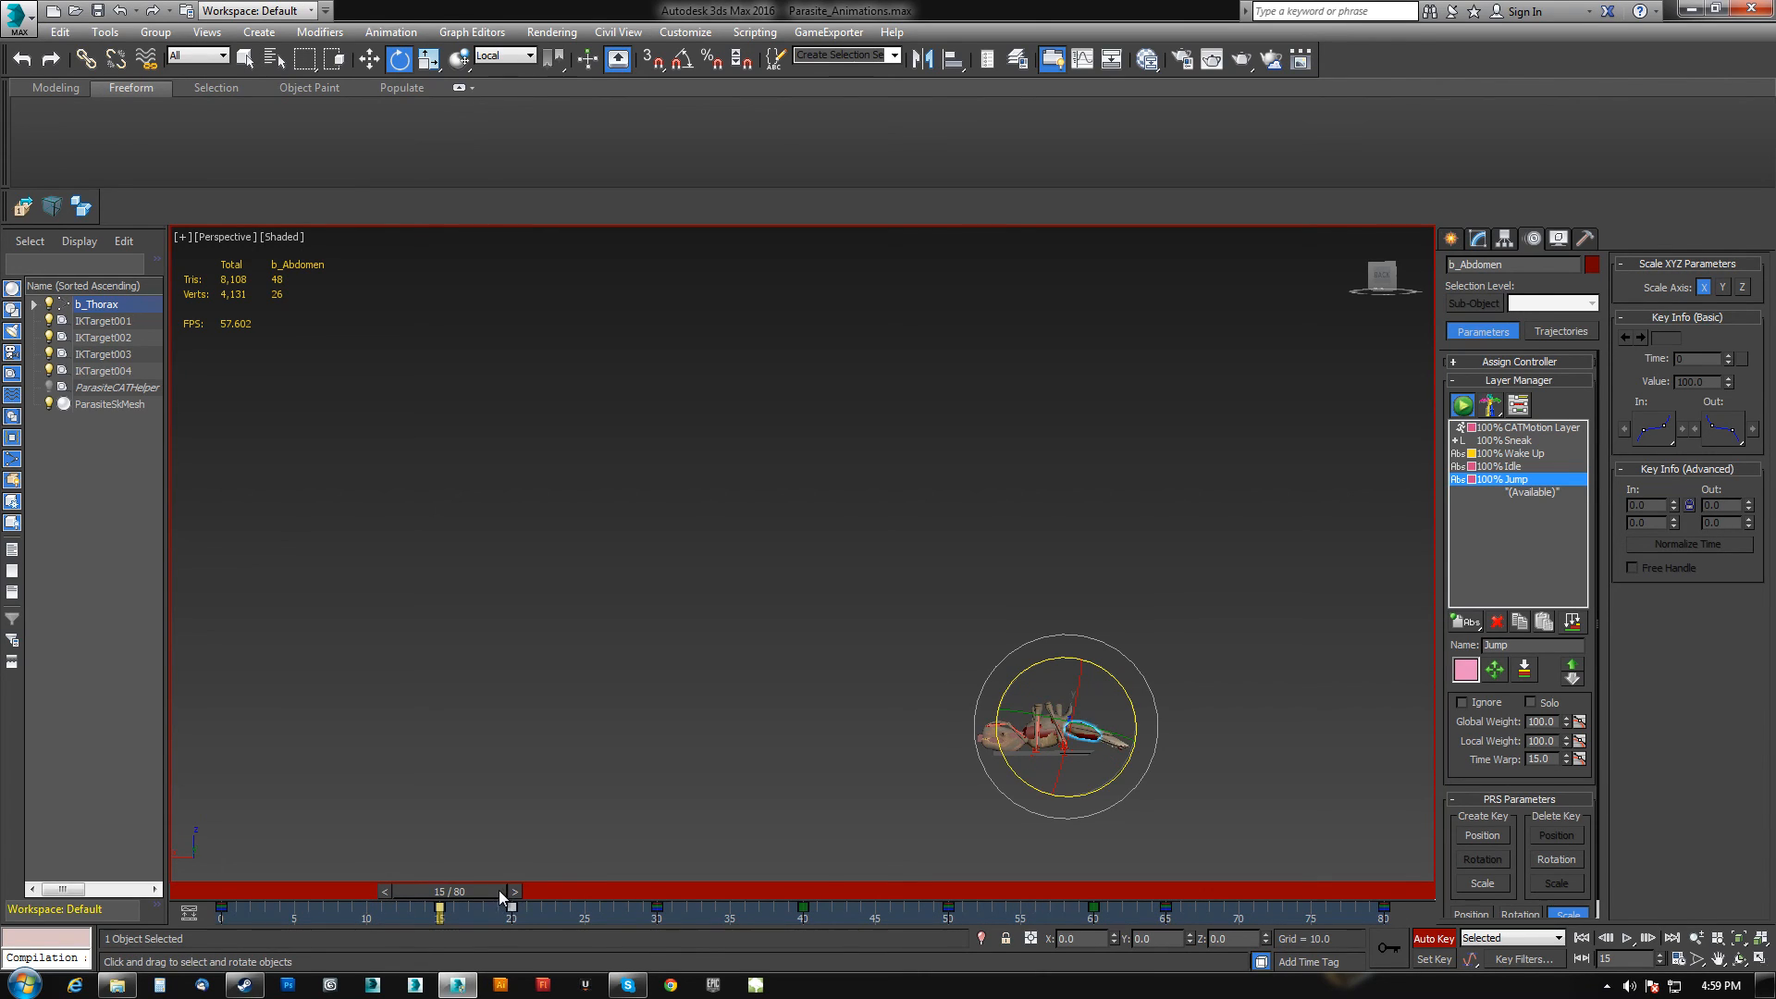
pyautogui.moveTo(440, 907); pyautogui.dragTo(366, 907)
pyautogui.moveTo(408, 893); pyautogui.dragTo(195, 893)
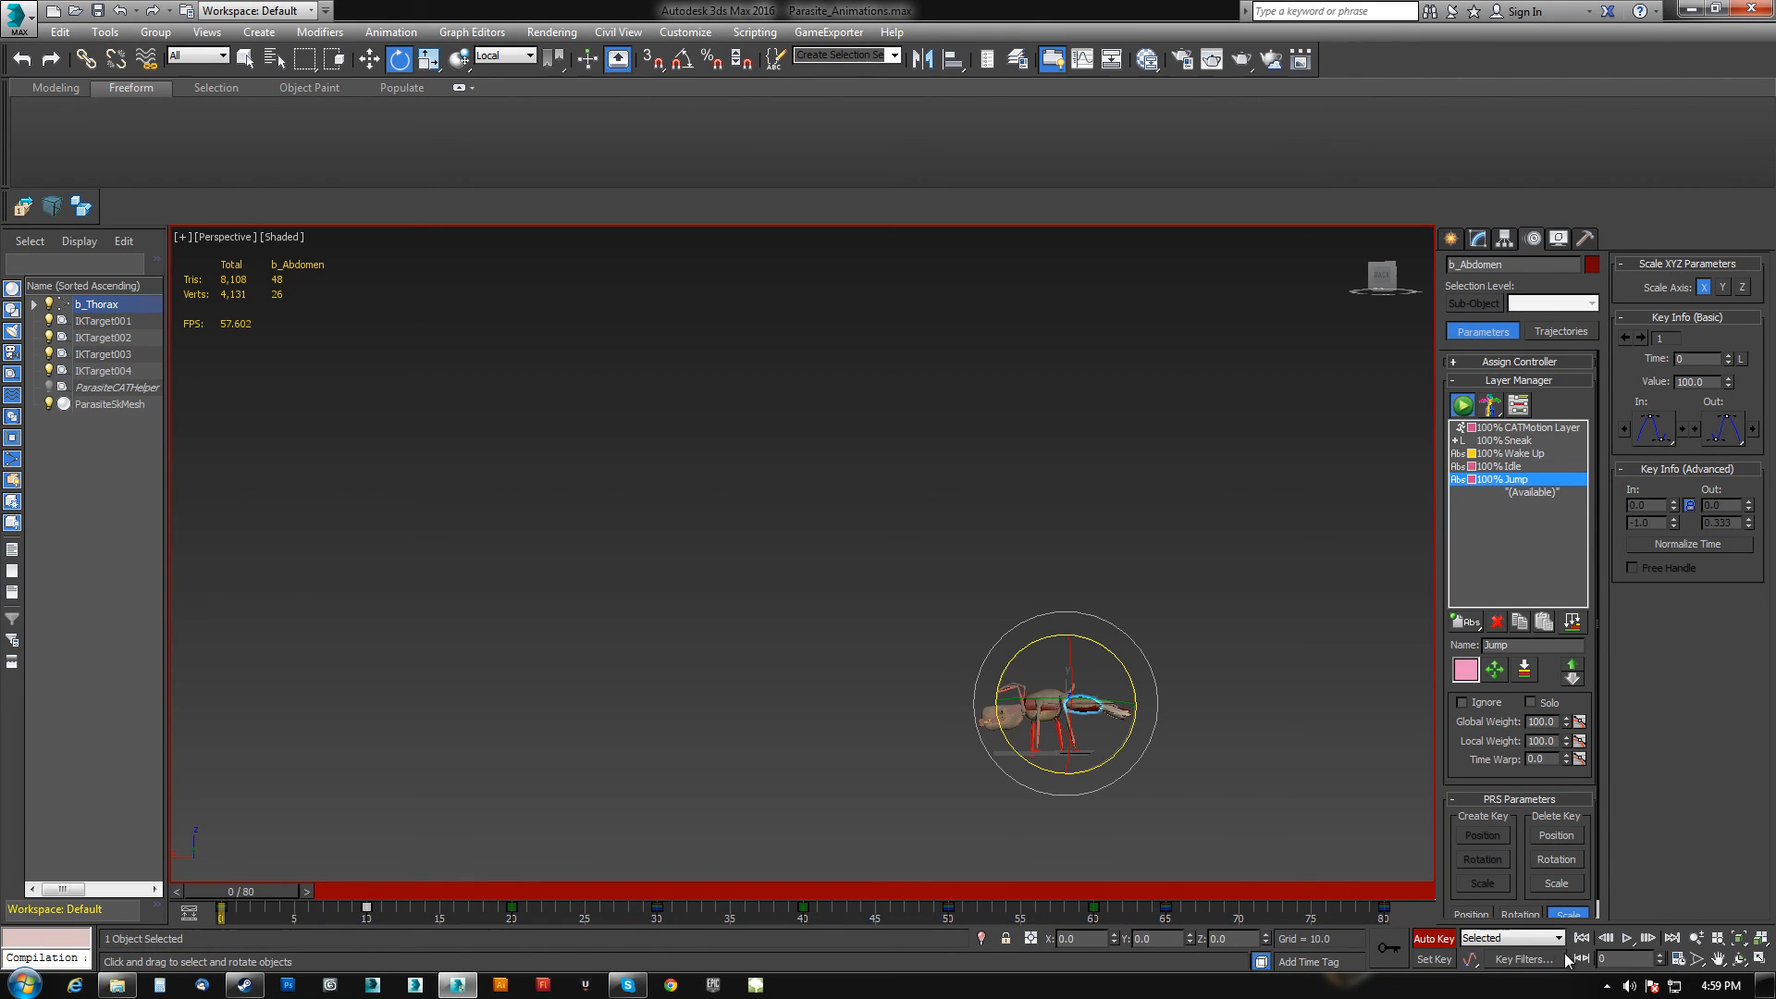
# Play the animation to review the abdomen motion.
pyautogui.click(1628, 938)
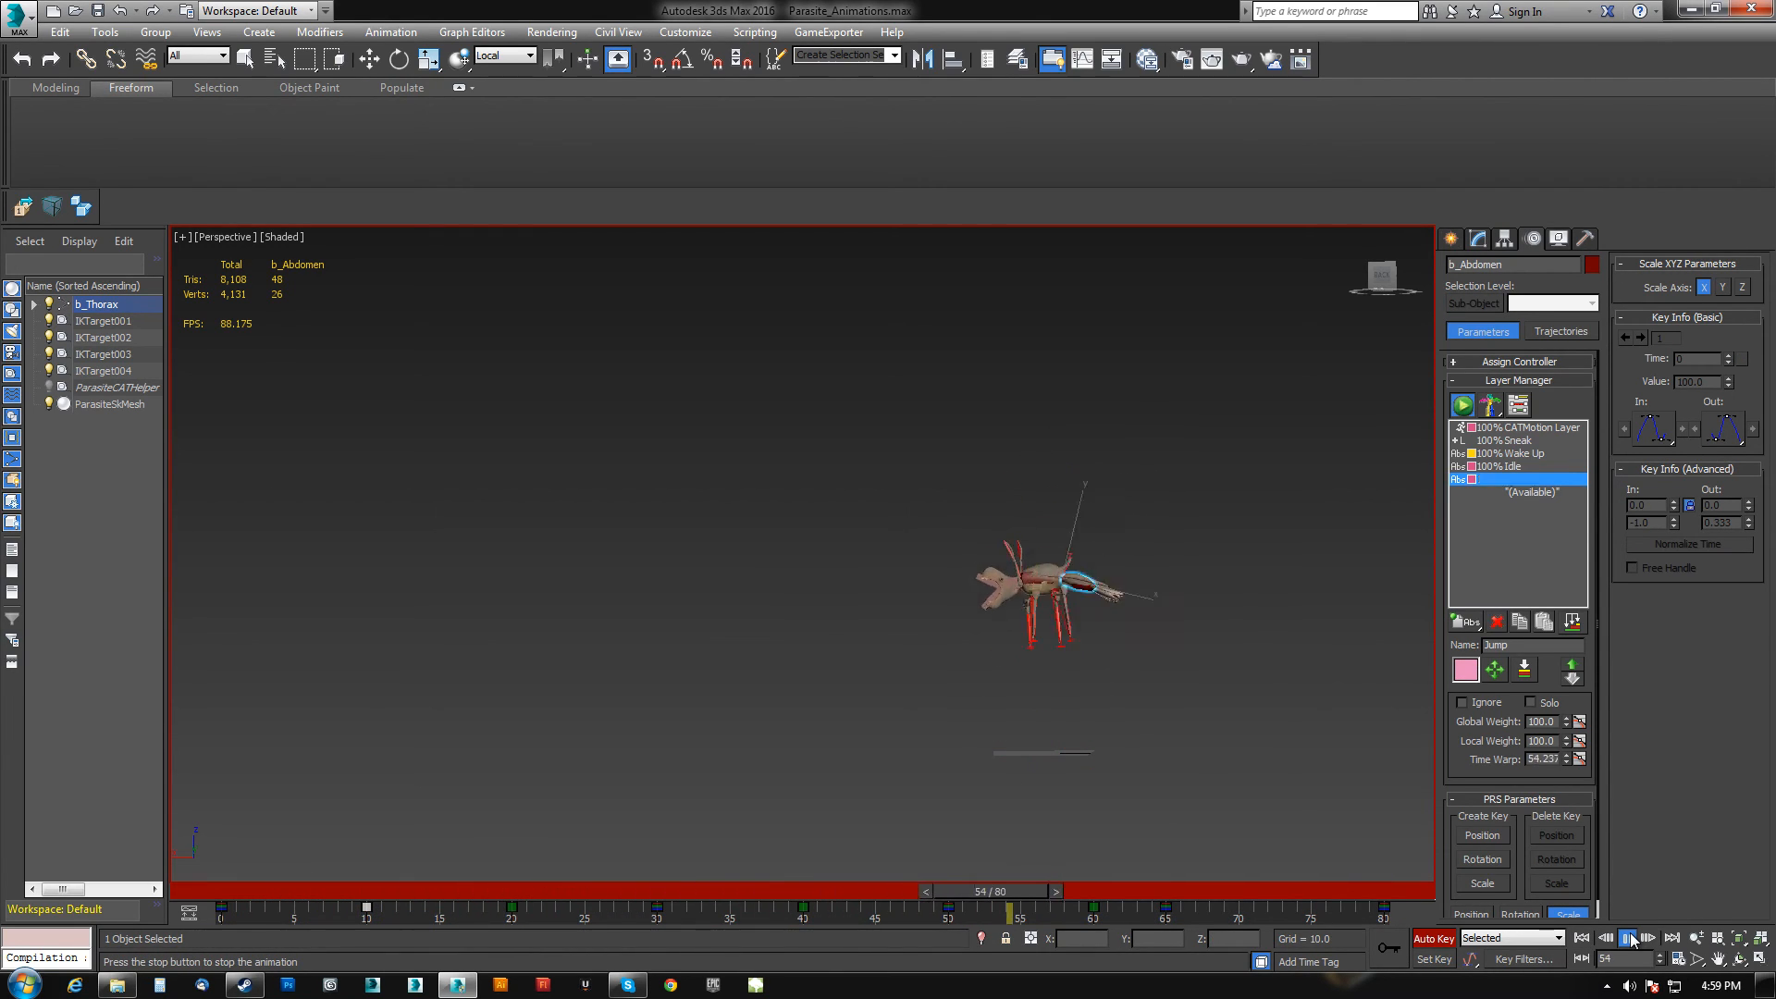
pyautogui.click(1628, 939)
pyautogui.press('e')
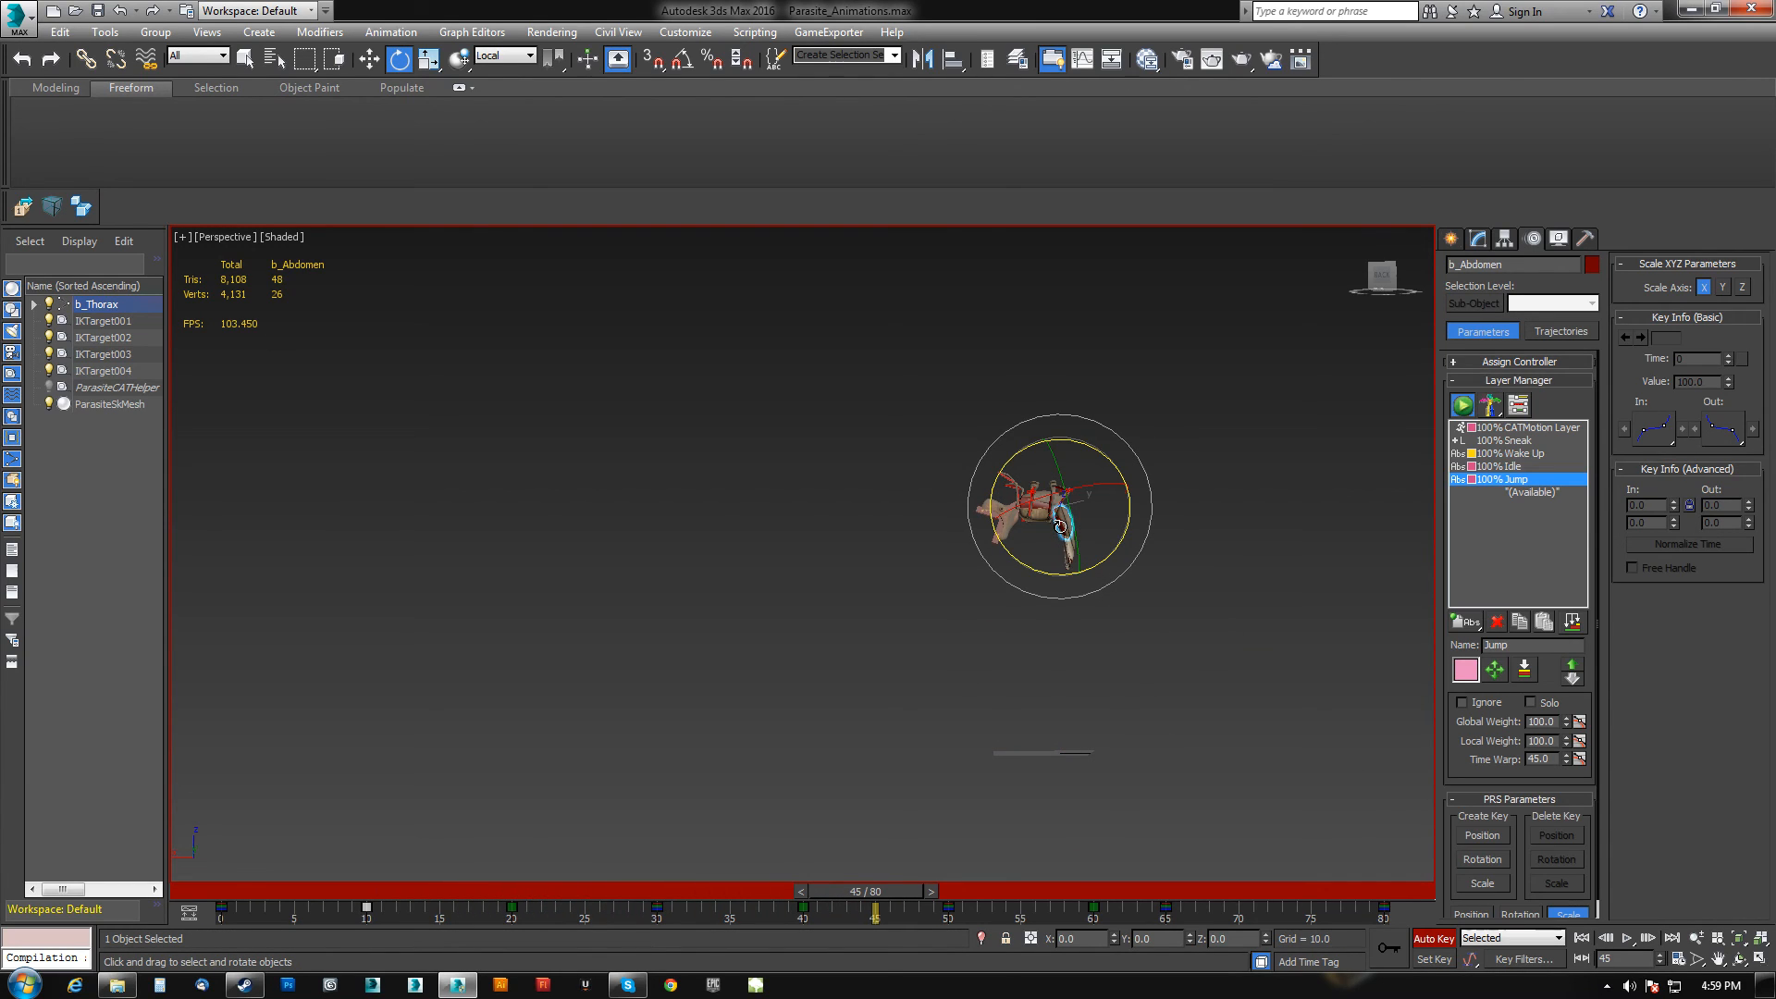
# Move the abdomen's frame 30 key to frame 43.
pyautogui.moveTo(890, 884); pyautogui.dragTo(650, 893)
pyautogui.click(655, 910)
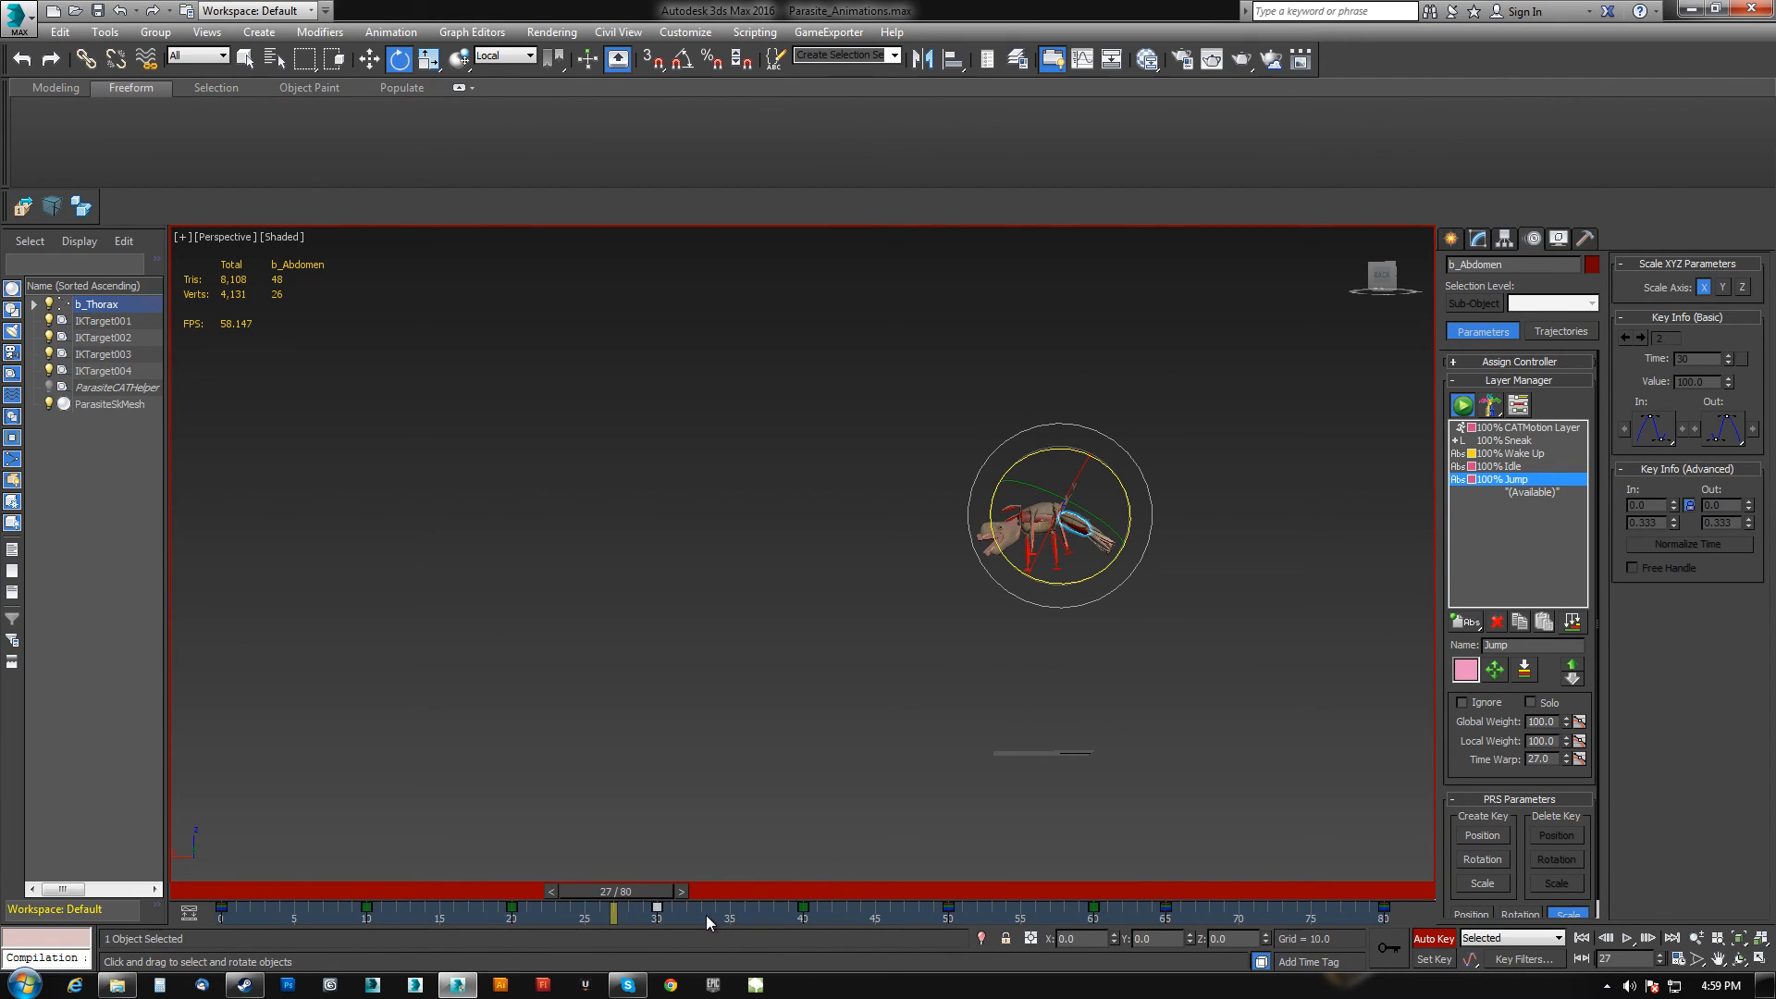
pyautogui.moveTo(656, 911); pyautogui.dragTo(802, 911)
# Play the animation from the start to review the new abdomen timing.
pyautogui.moveTo(632, 896); pyautogui.dragTo(255, 895)
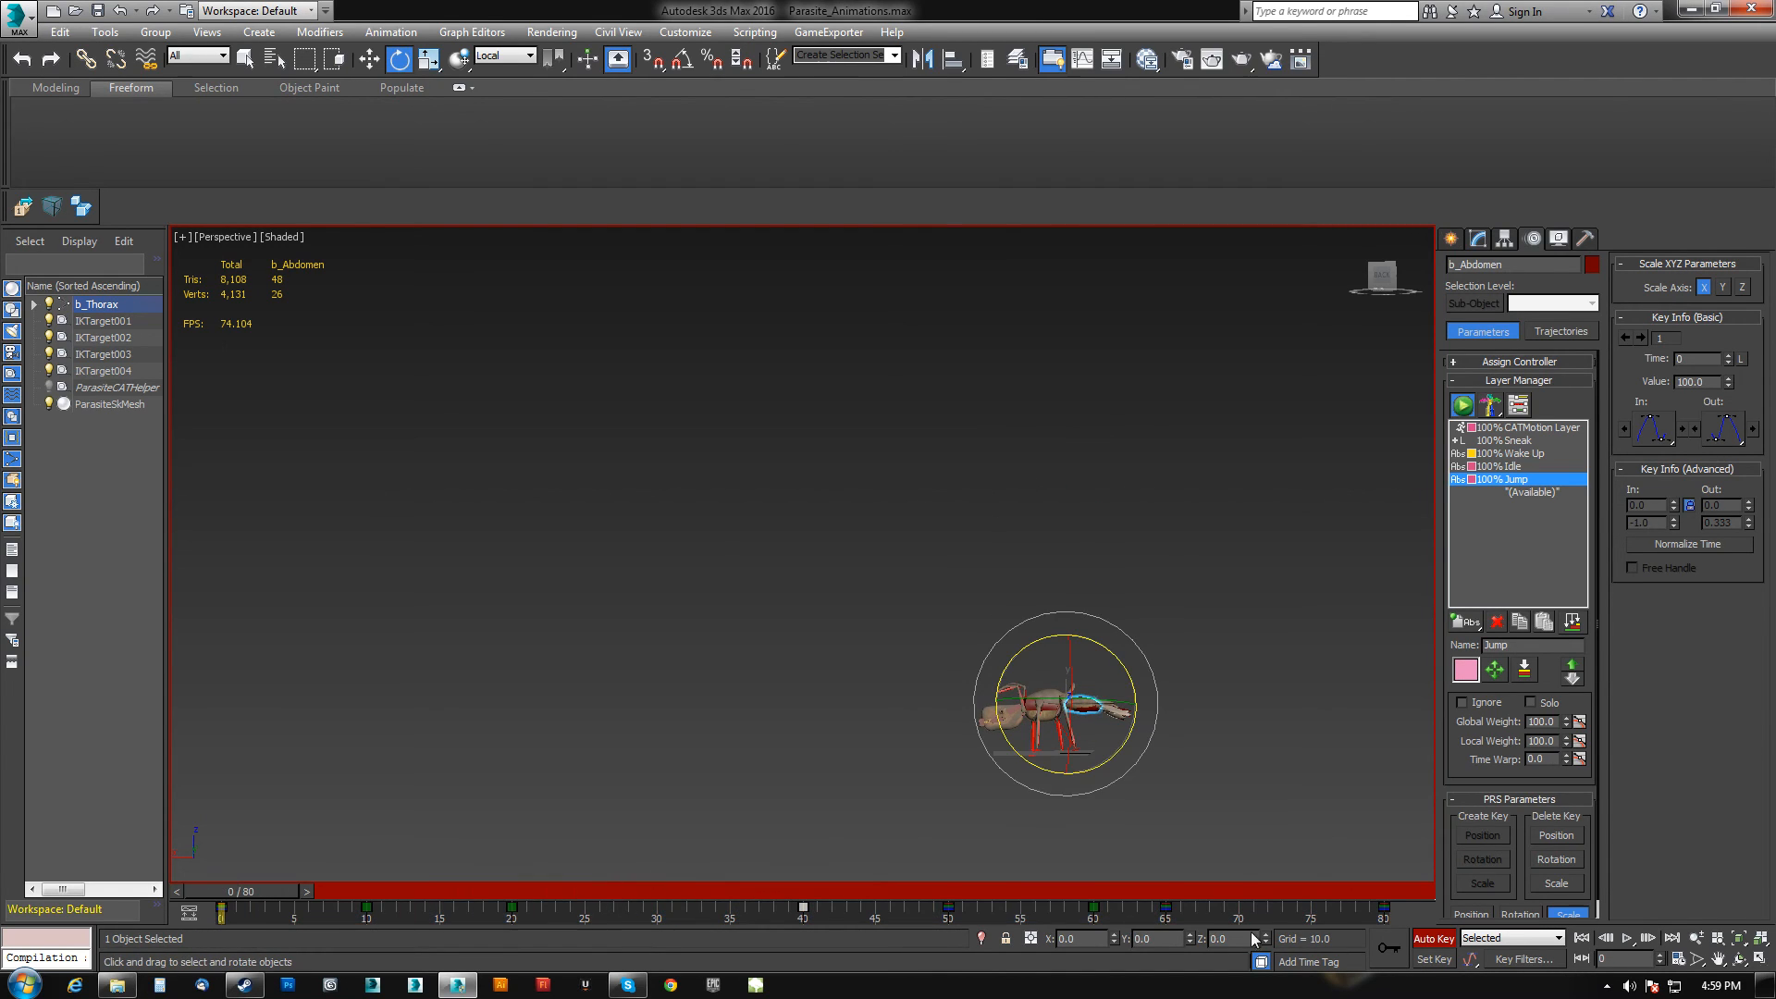
pyautogui.click(1626, 938)
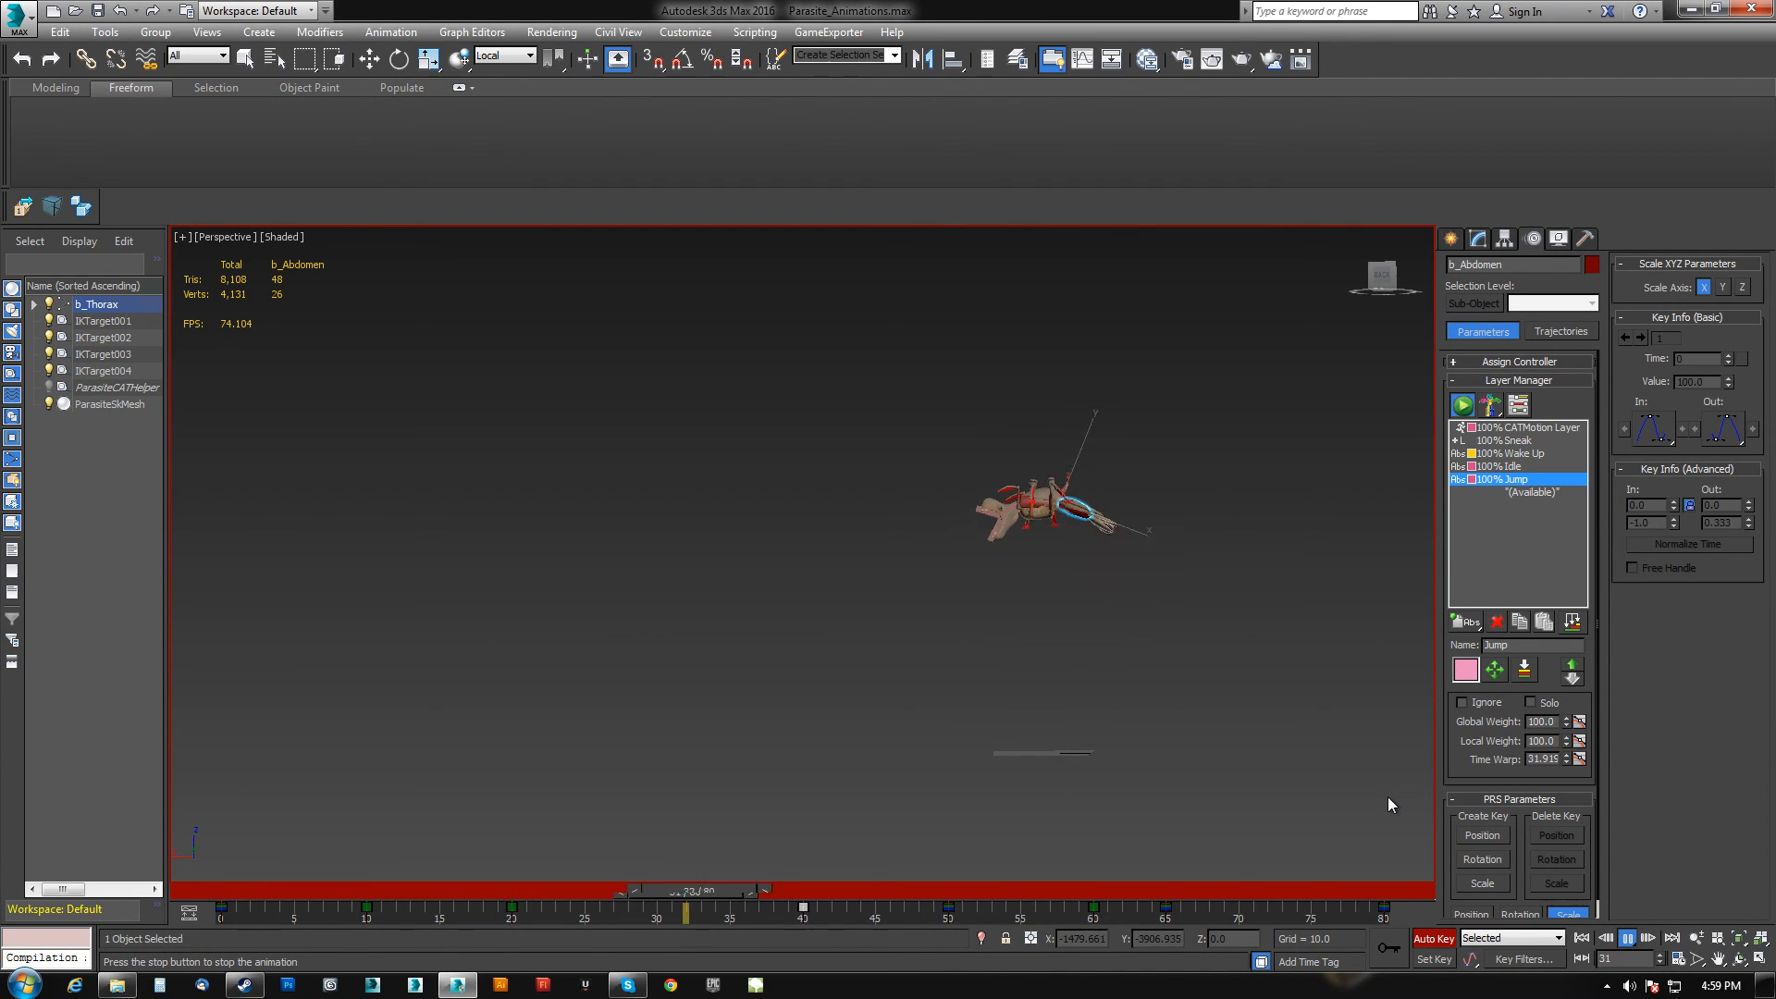
pyautogui.click(1628, 938)
# Scrub through frames 45 to 70 to examine the abdomen pose.
pyautogui.press('e')
pyautogui.press('q')
pyautogui.moveTo(1005, 889); pyautogui.dragTo(910, 909)
pyautogui.press('e')
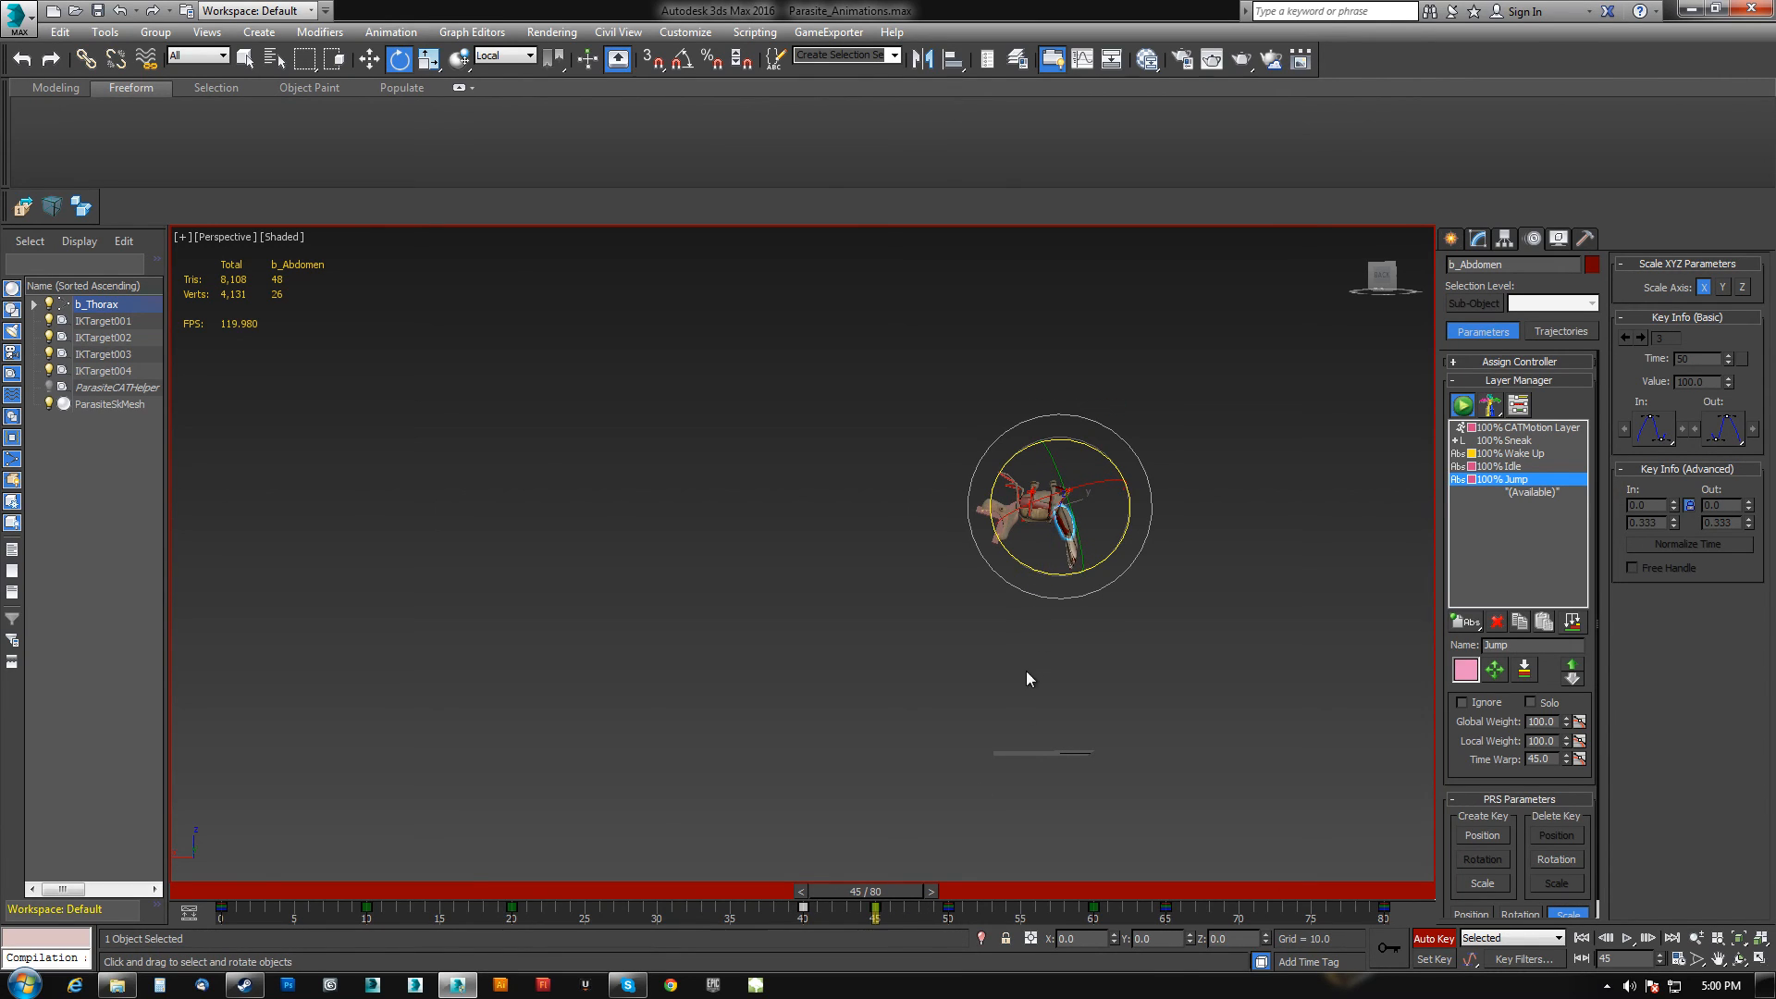
pyautogui.press('q')
pyautogui.moveTo(889, 886); pyautogui.dragTo(963, 886)
pyautogui.press('e')
pyautogui.press('q')
pyautogui.moveTo(990, 890); pyautogui.dragTo(1247, 891)
pyautogui.press('e')
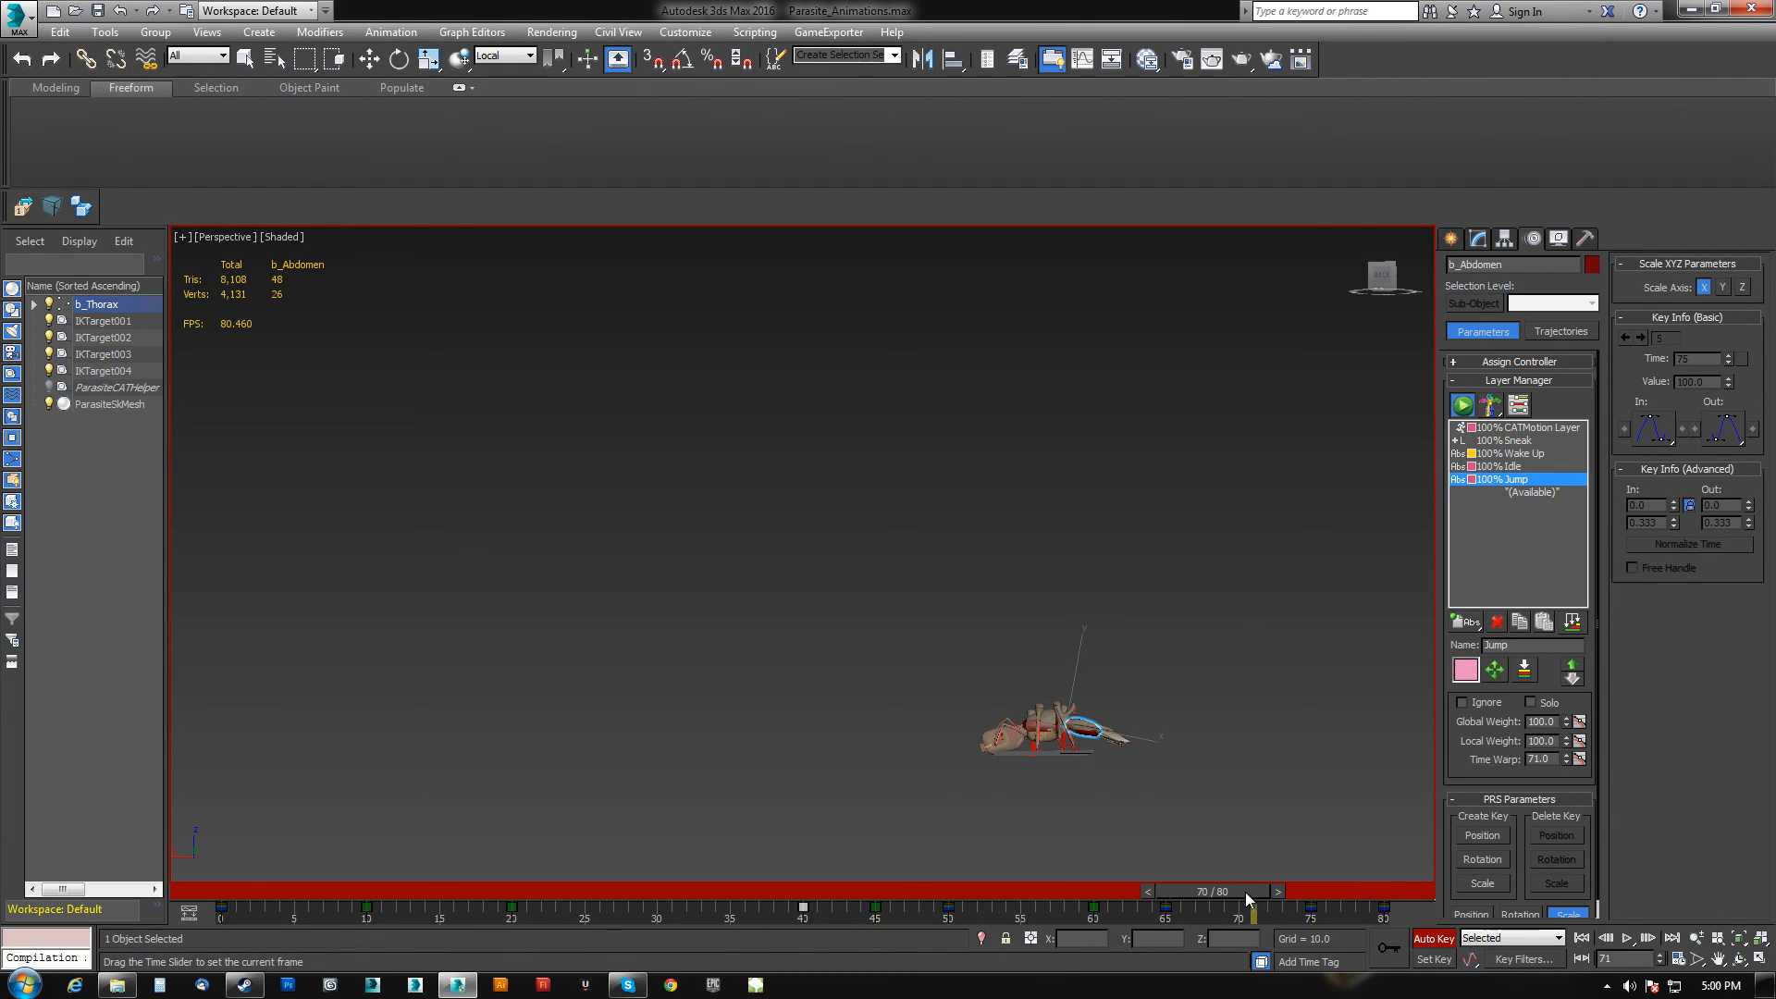
# Rotate the abdomen at frame 70 and adjust it again at frame 75.
pyautogui.moveTo(1131, 707); pyautogui.dragTo(1123, 673)
pyautogui.moveTo(1226, 896); pyautogui.dragTo(1295, 863)
pyautogui.press('e')
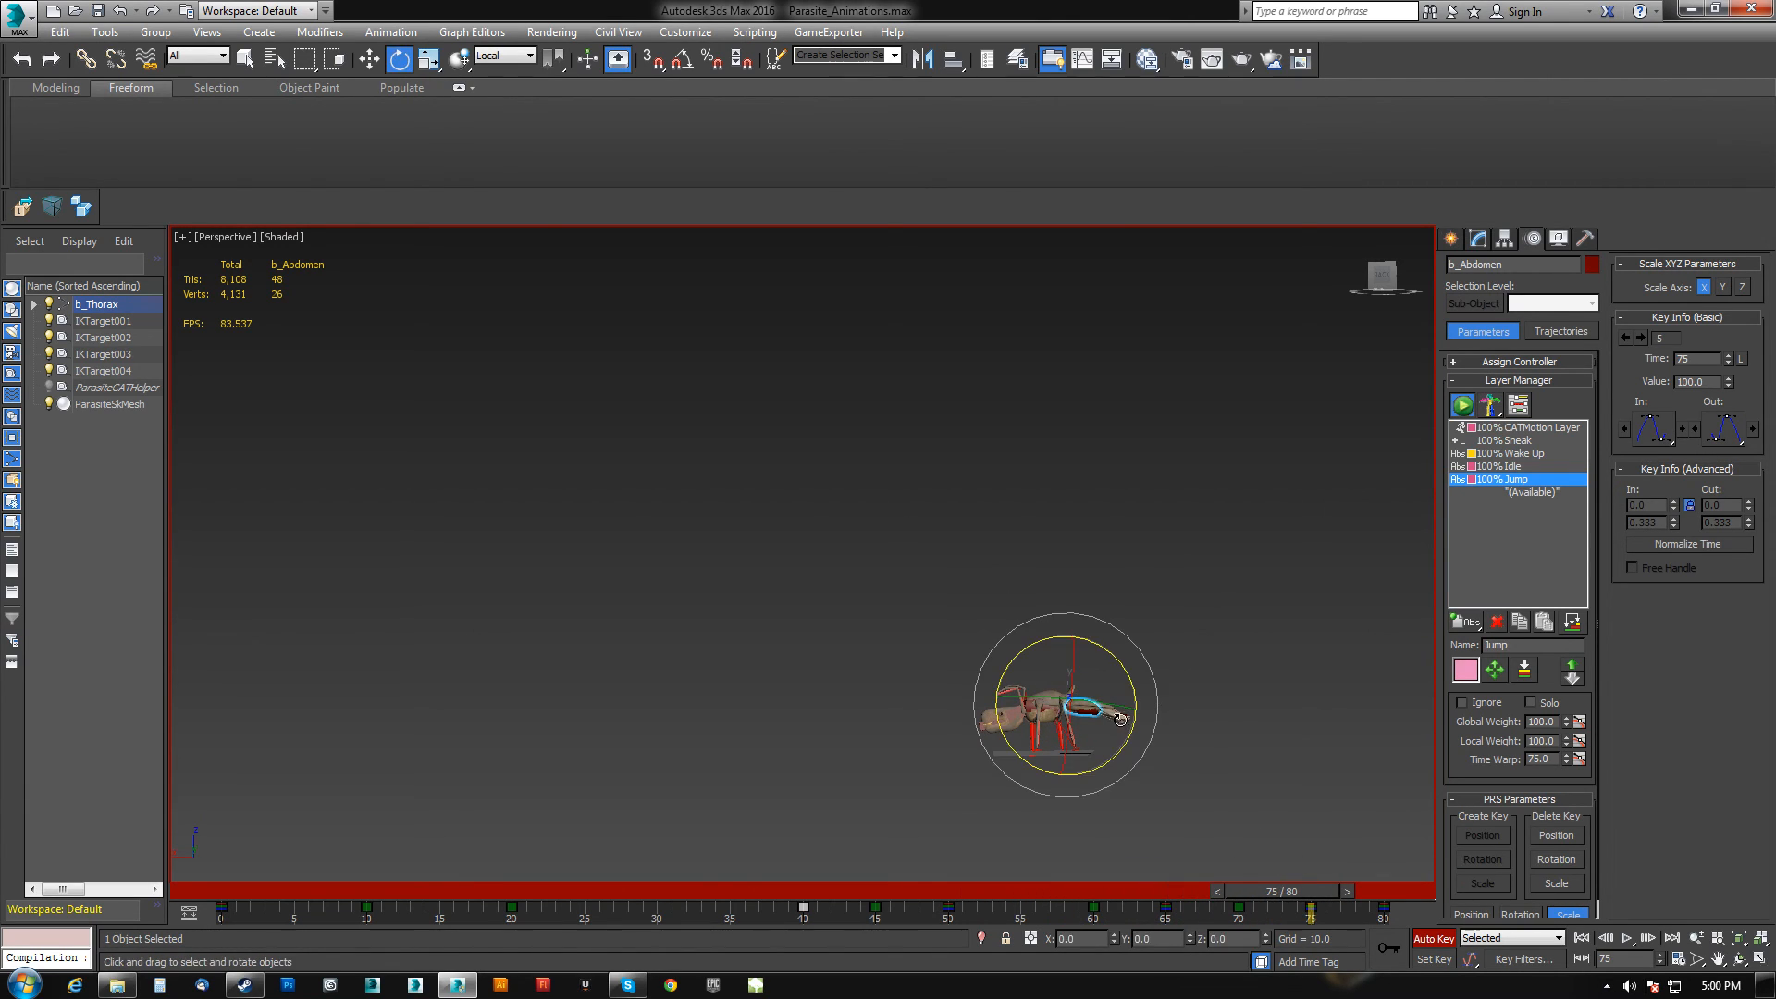
pyautogui.moveTo(1127, 675); pyautogui.dragTo(1131, 687)
# Play the animation from the start to review the abdomen.
pyautogui.moveTo(1256, 893); pyautogui.dragTo(1380, 875)
pyautogui.press('e')
pyautogui.click(1581, 938)
pyautogui.click(1625, 939)
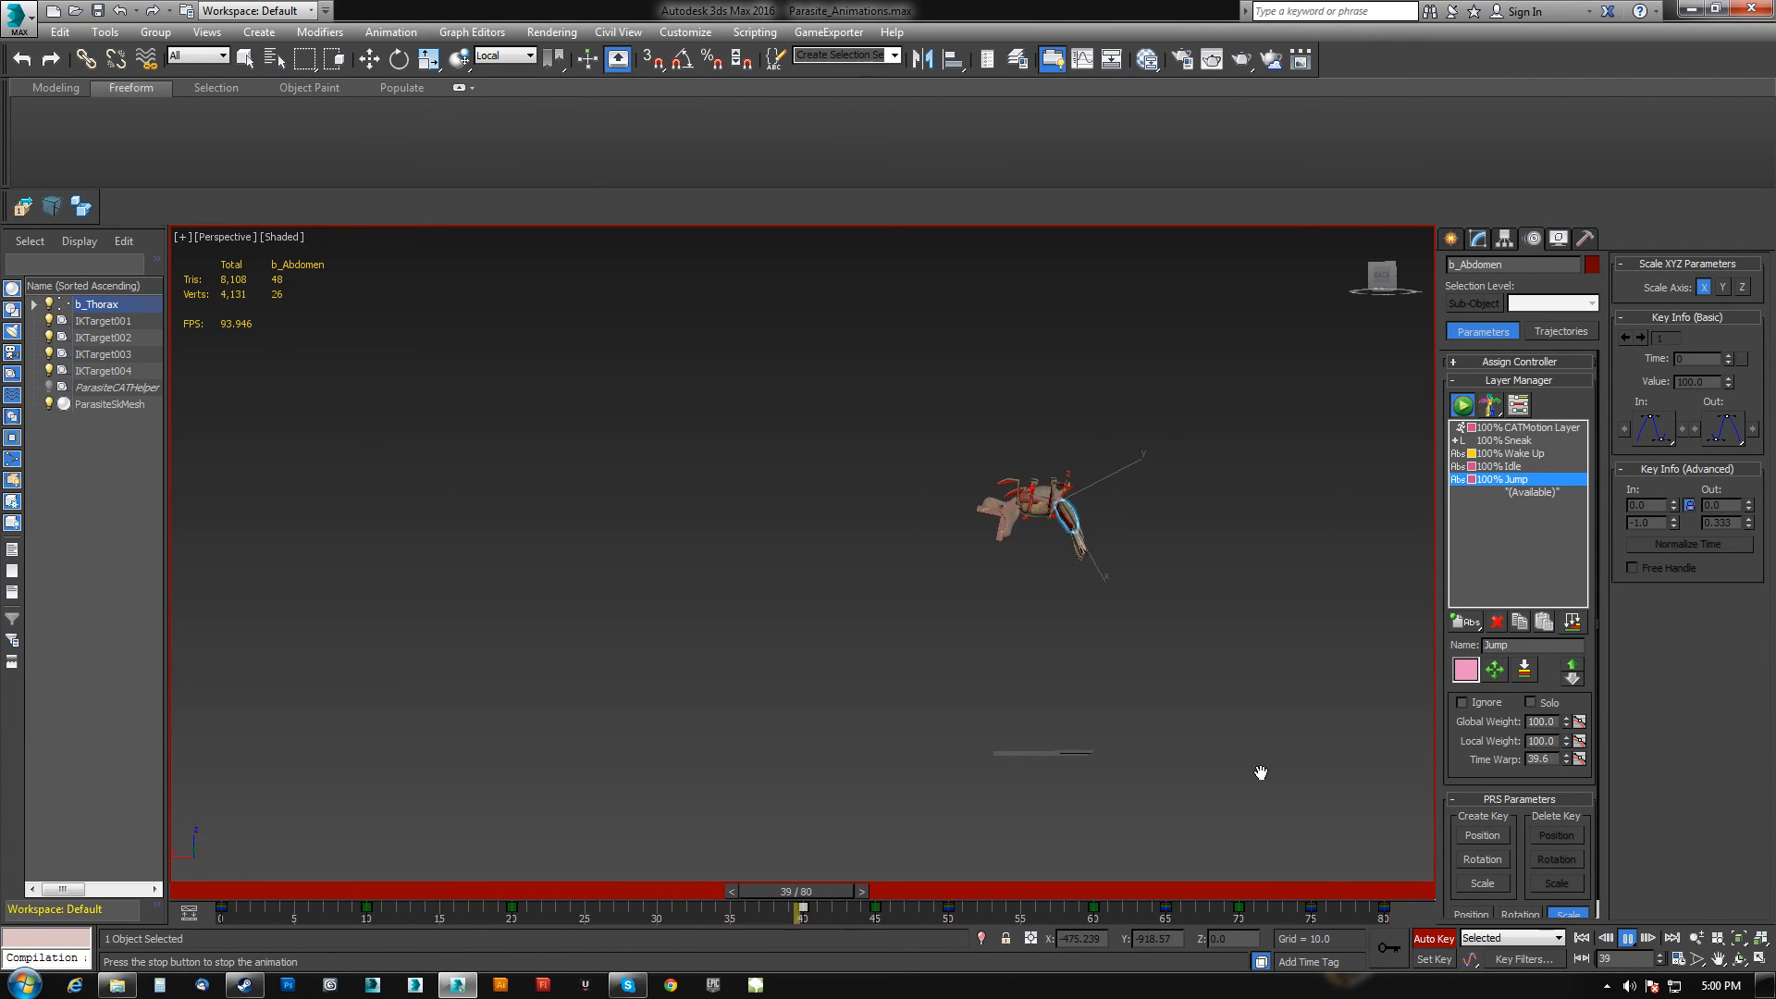
pyautogui.click(1625, 939)
# Go to frame 10 and rotate the abdomen.
pyautogui.press('e')
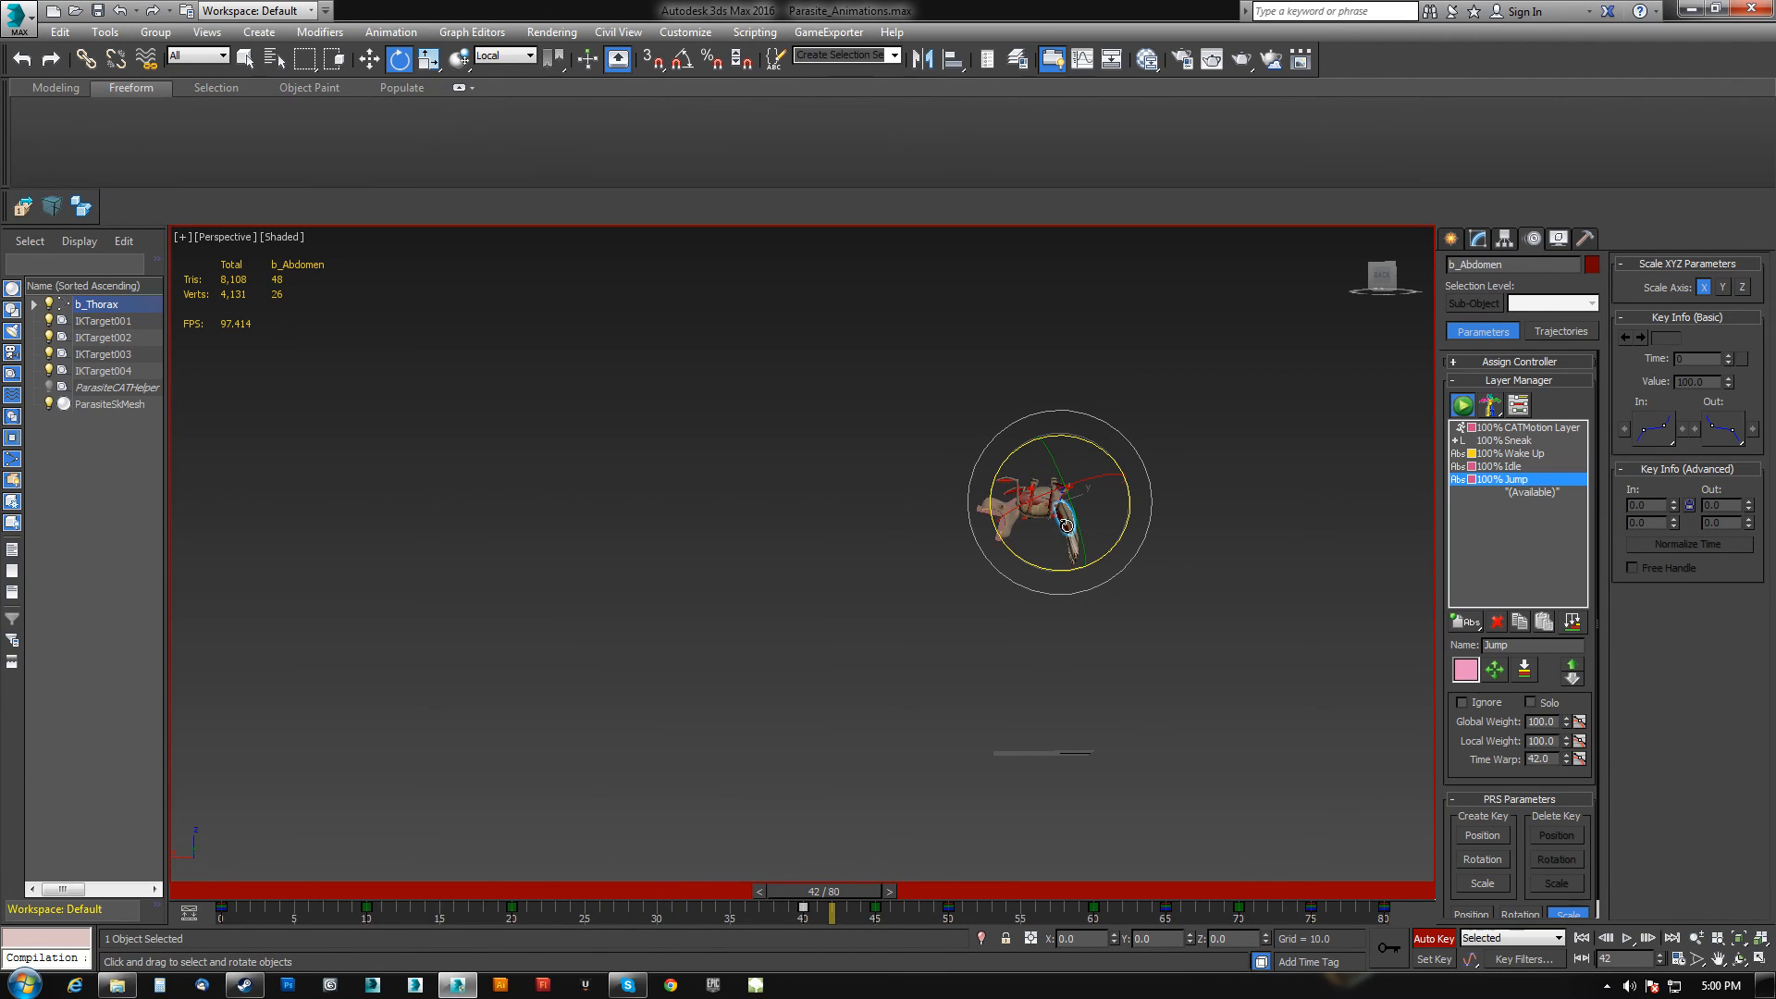
pyautogui.press('q')
pyautogui.moveTo(814, 891); pyautogui.dragTo(418, 893)
pyautogui.press('e')
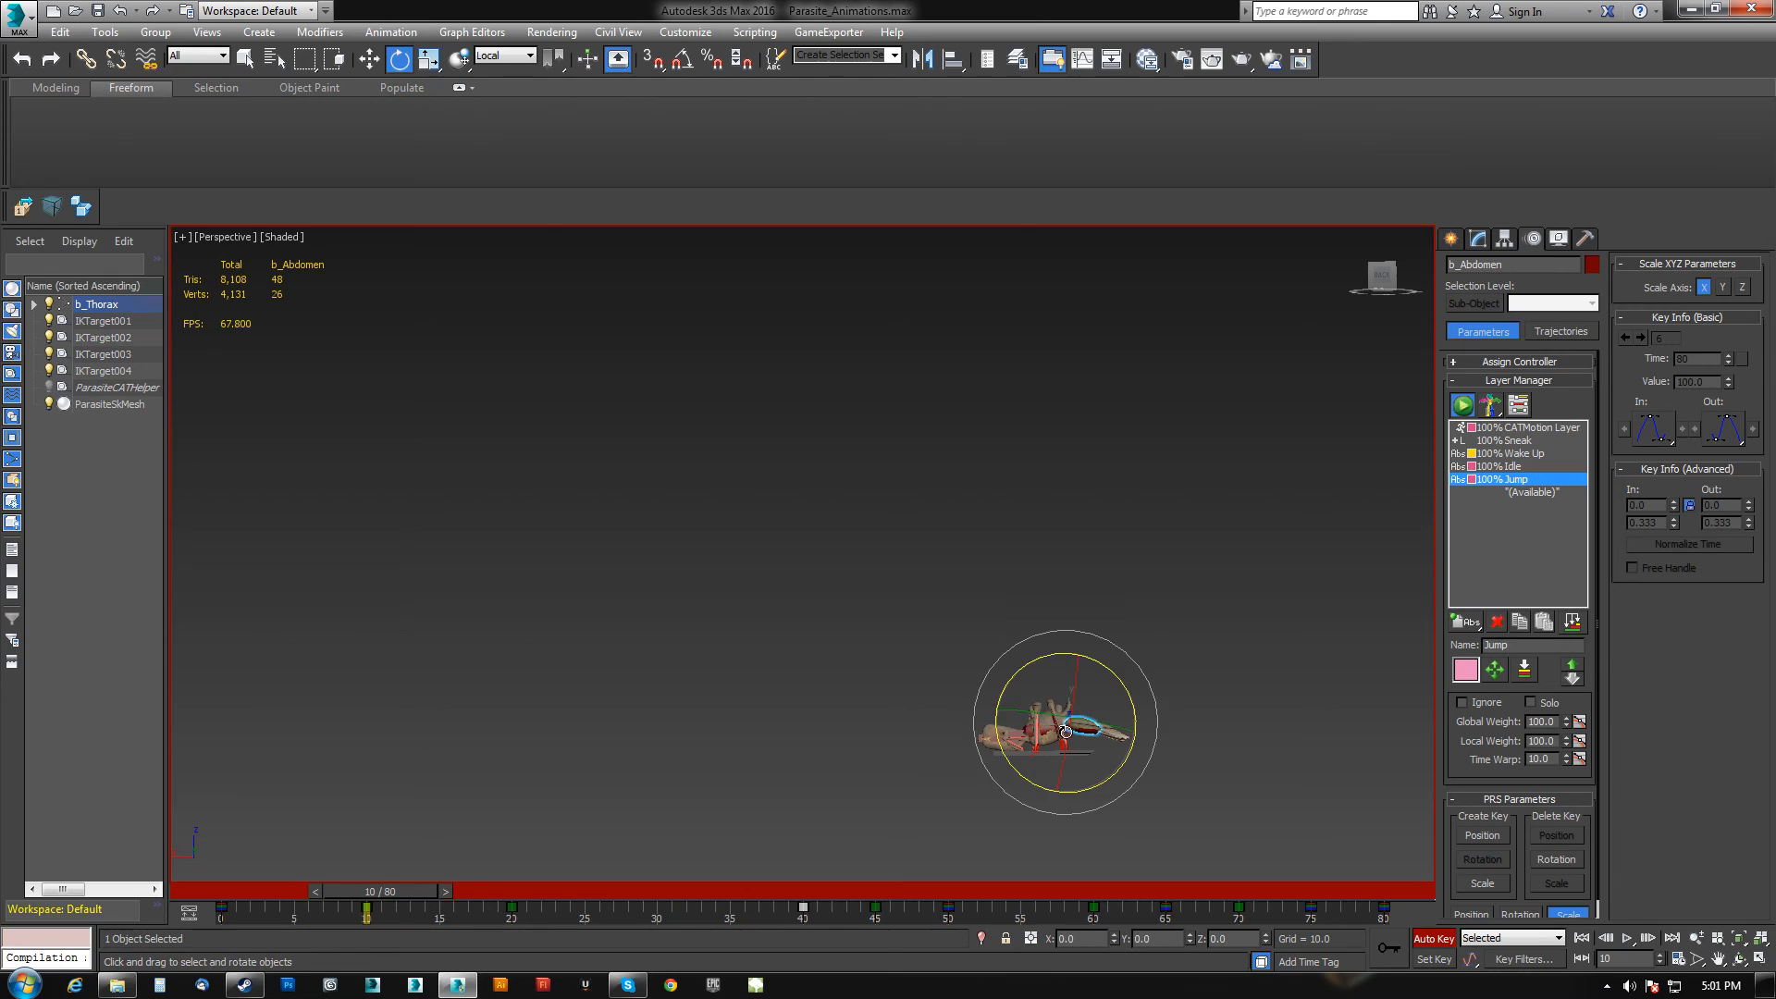
pyautogui.moveTo(1117, 685); pyautogui.dragTo(1130, 696)
# Go to frame 80 and rotate the abdomen.
pyautogui.press('q')
pyautogui.moveTo(431, 890); pyautogui.dragTo(1429, 911)
pyautogui.press('e')
pyautogui.keyDown('alt'); pyautogui.moveTo(990, 730); pyautogui.dragTo(943, 761, button='middle'); pyautogui.keyUp('alt')
# Play the animation from the start to review the abdomen changes.
pyautogui.scroll(3, 945, 717)
pyautogui.click(1583, 939)
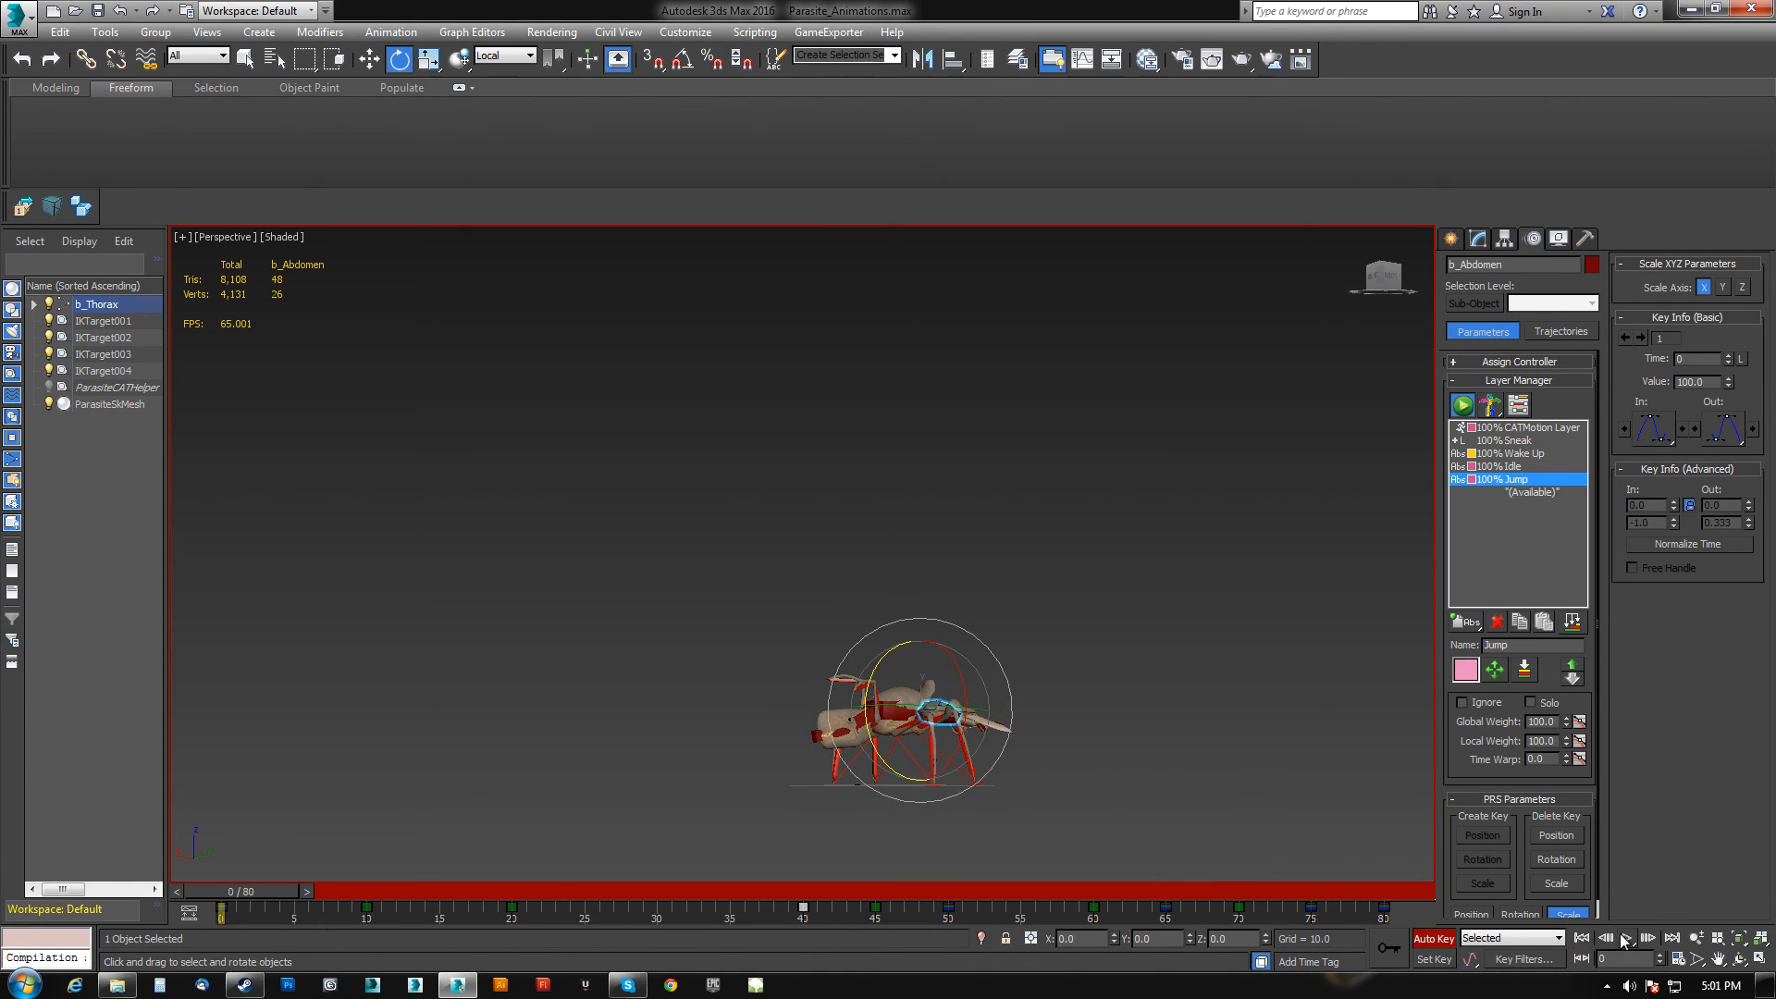
pyautogui.click(1625, 938)
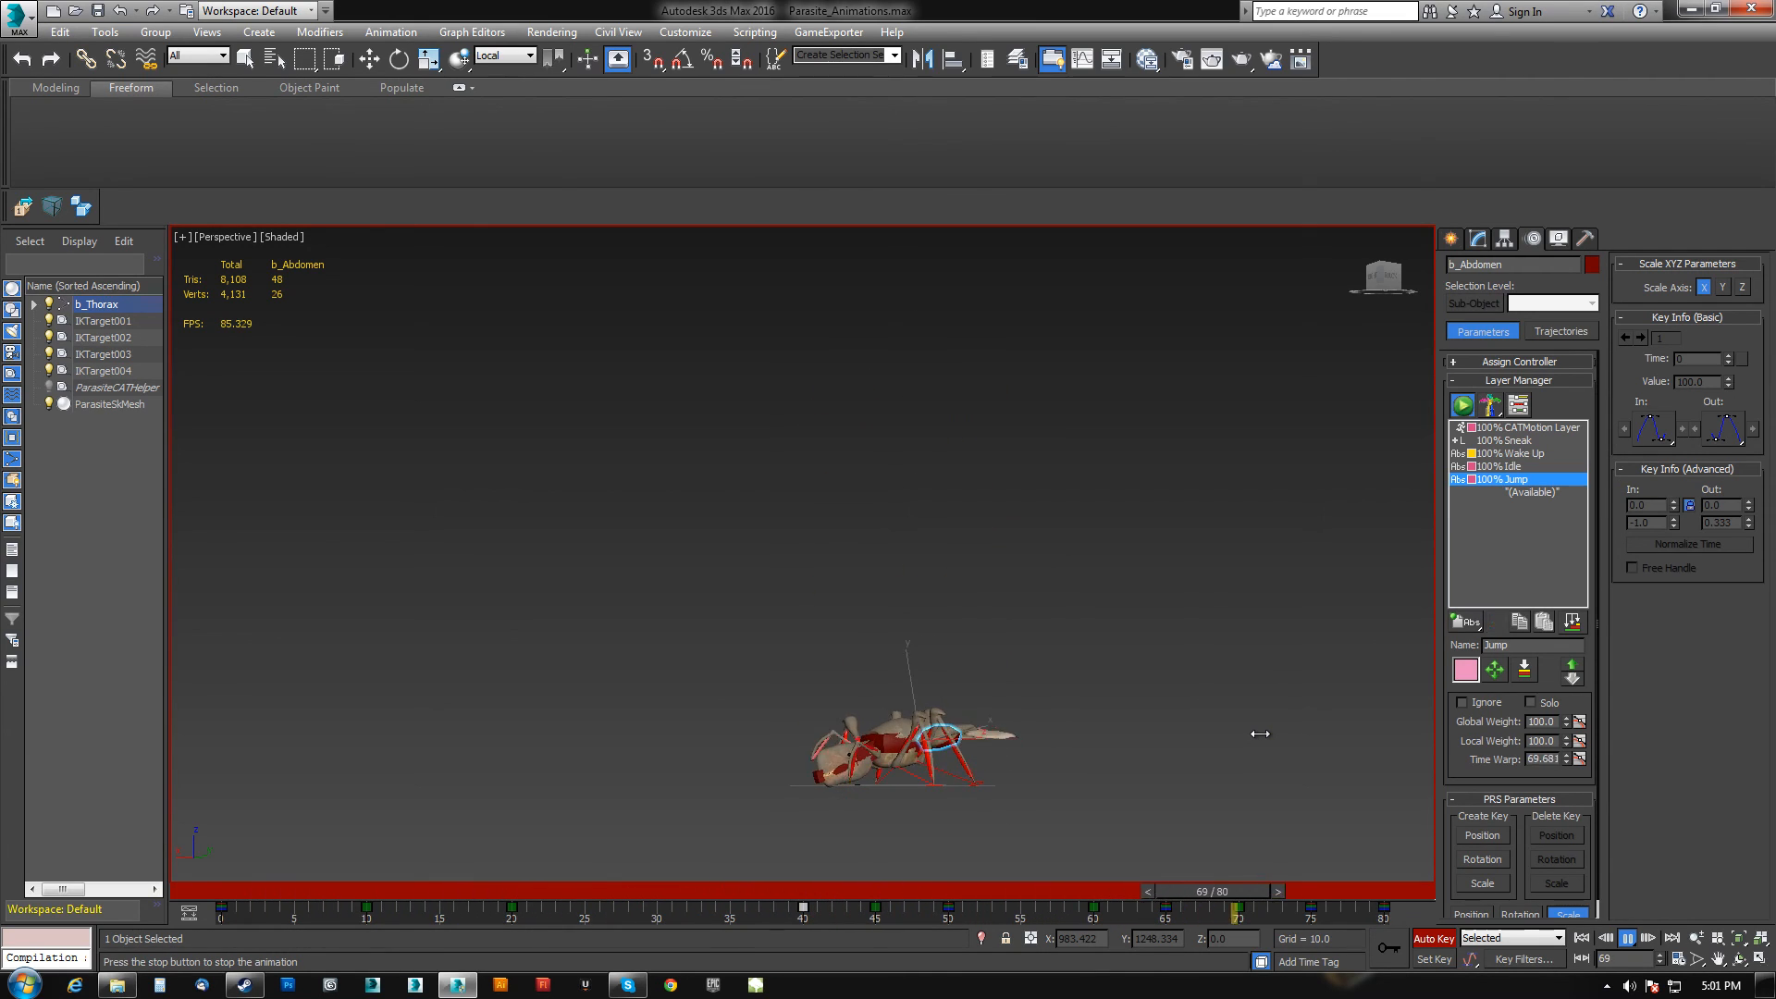
pyautogui.click(1630, 940)
# Select all rig controls and examine the pose around frames 40 and 78.
pyautogui.moveTo(900, 890); pyautogui.dragTo(830, 897)
pyautogui.press('e')
pyautogui.click(887, 396)
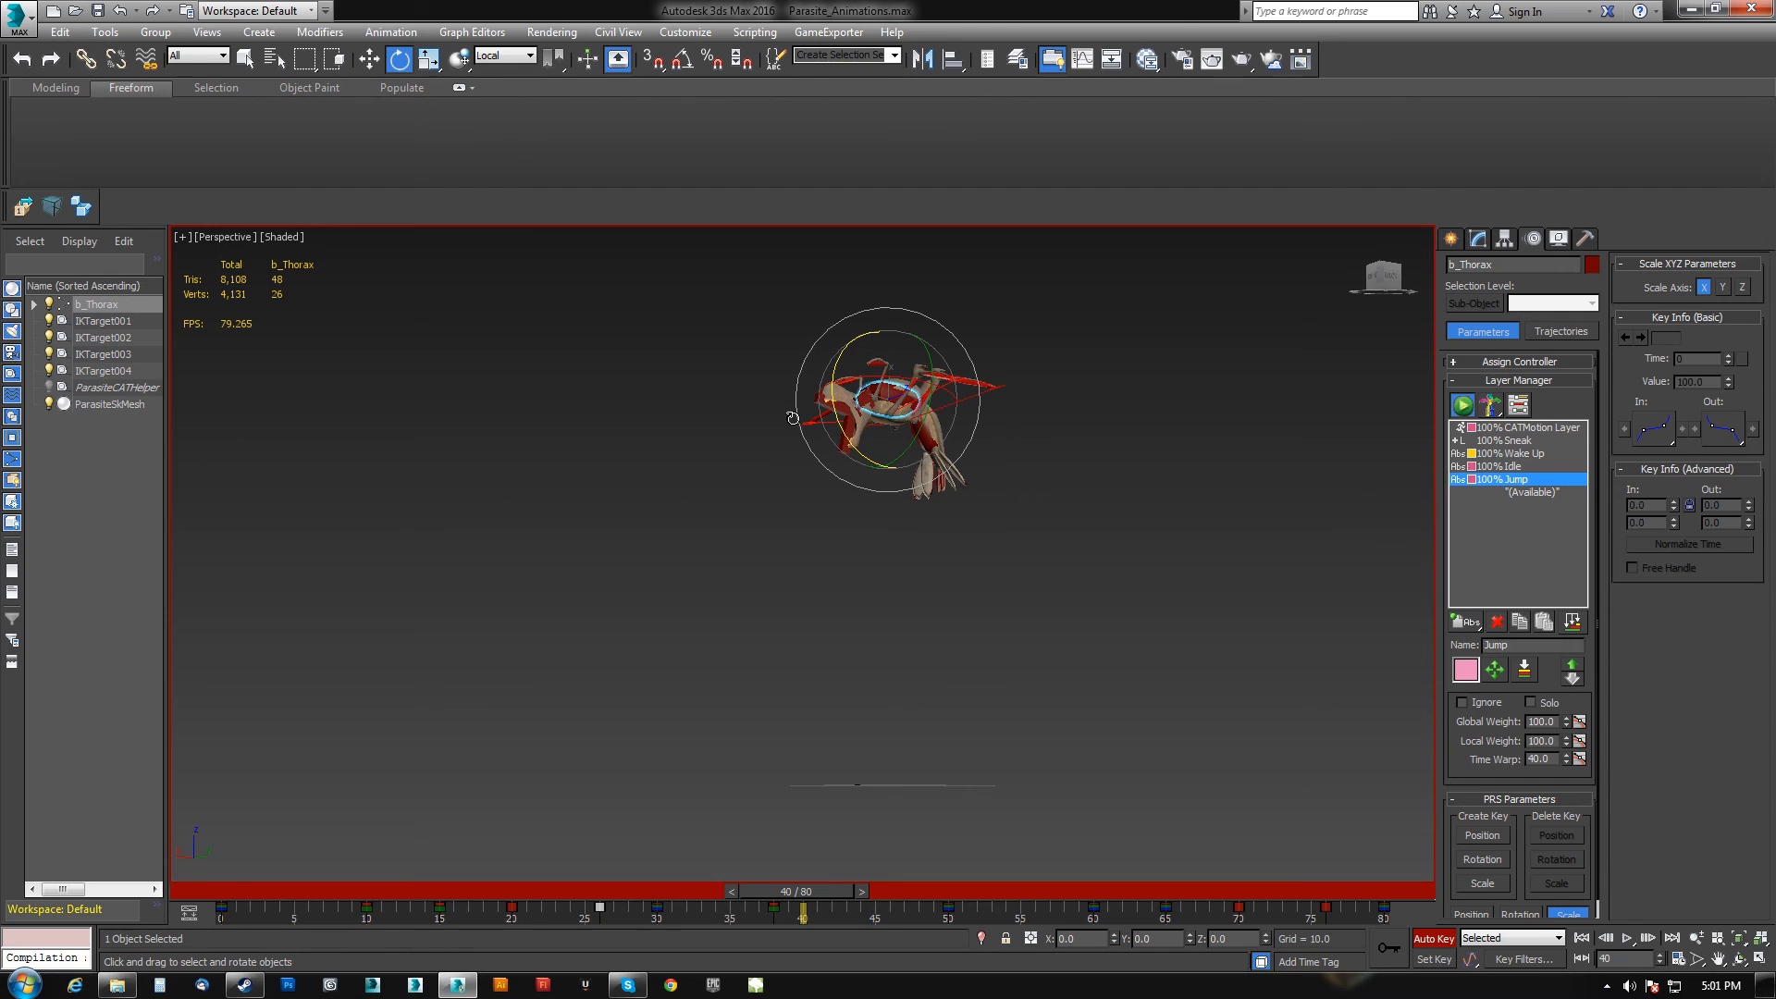
pyautogui.doubleClick(793, 418)
pyautogui.moveTo(956, 459)
pyautogui.keyDown('alt'); pyautogui.mouseDown(button='middle')
pyautogui.moveTo(1003, 446)
pyautogui.moveTo(970, 471)
pyautogui.mouseUp(button='middle'); pyautogui.keyUp('alt')
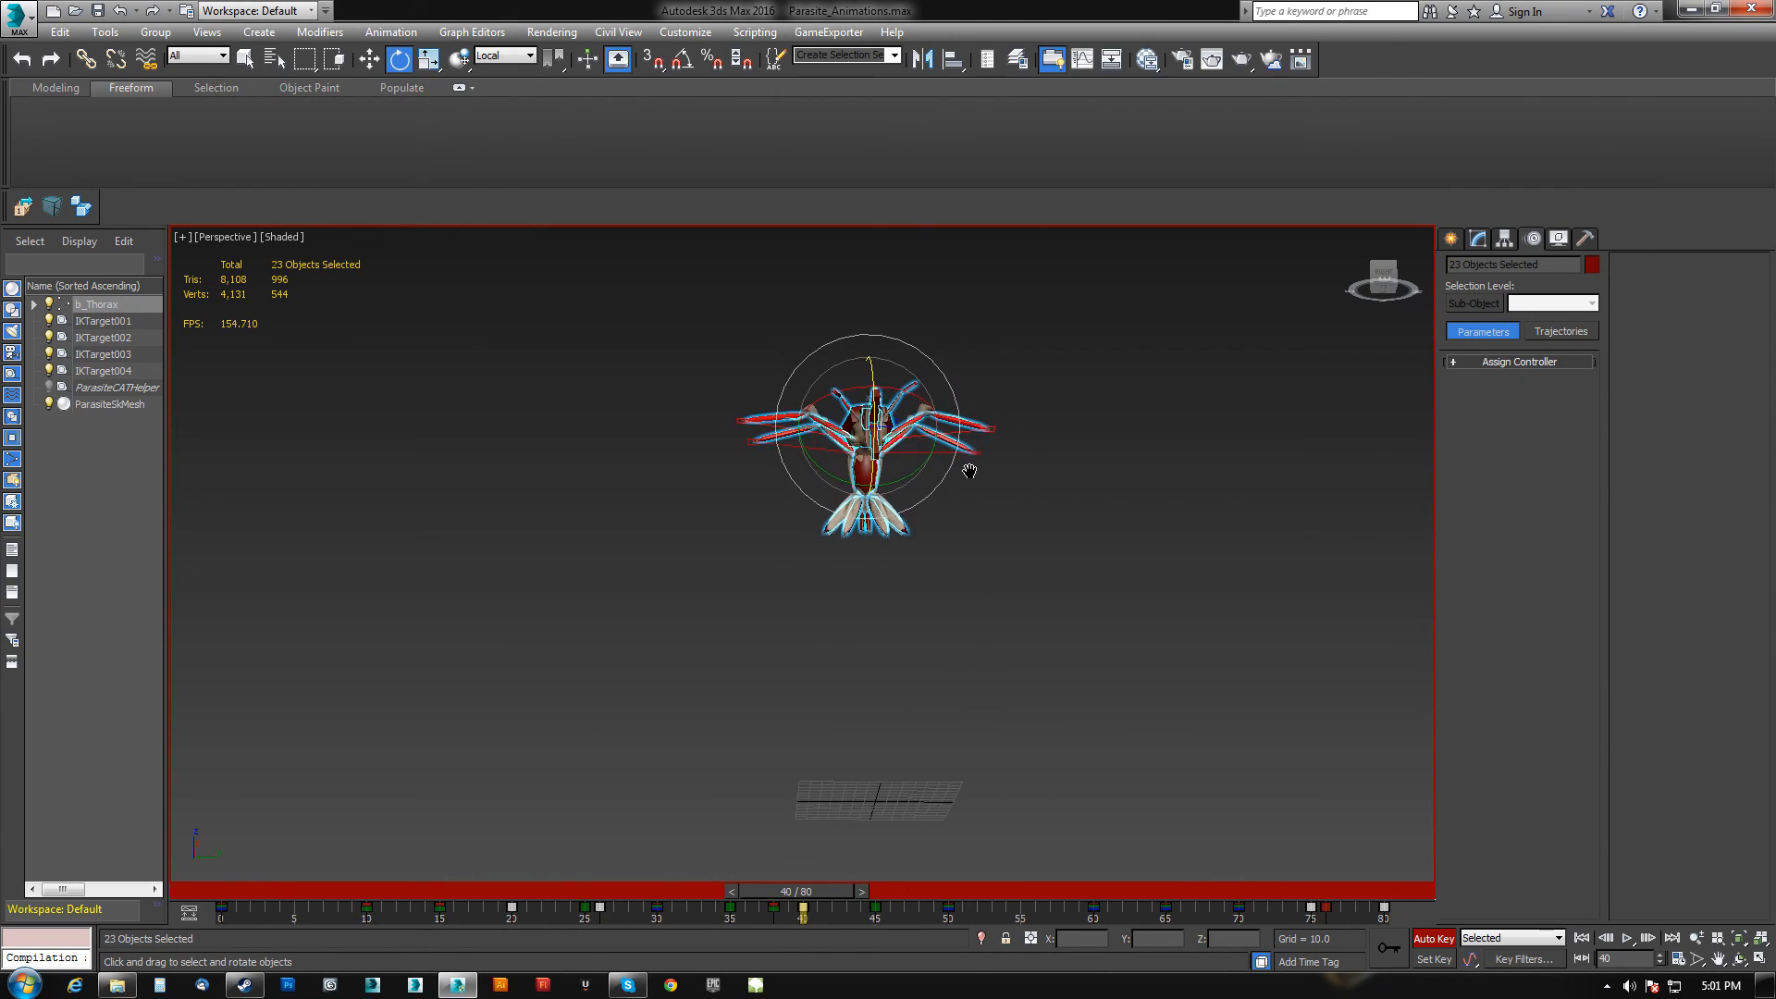
pyautogui.scroll(5, 798, 479)
pyautogui.hotkey('ctrl', 'a')
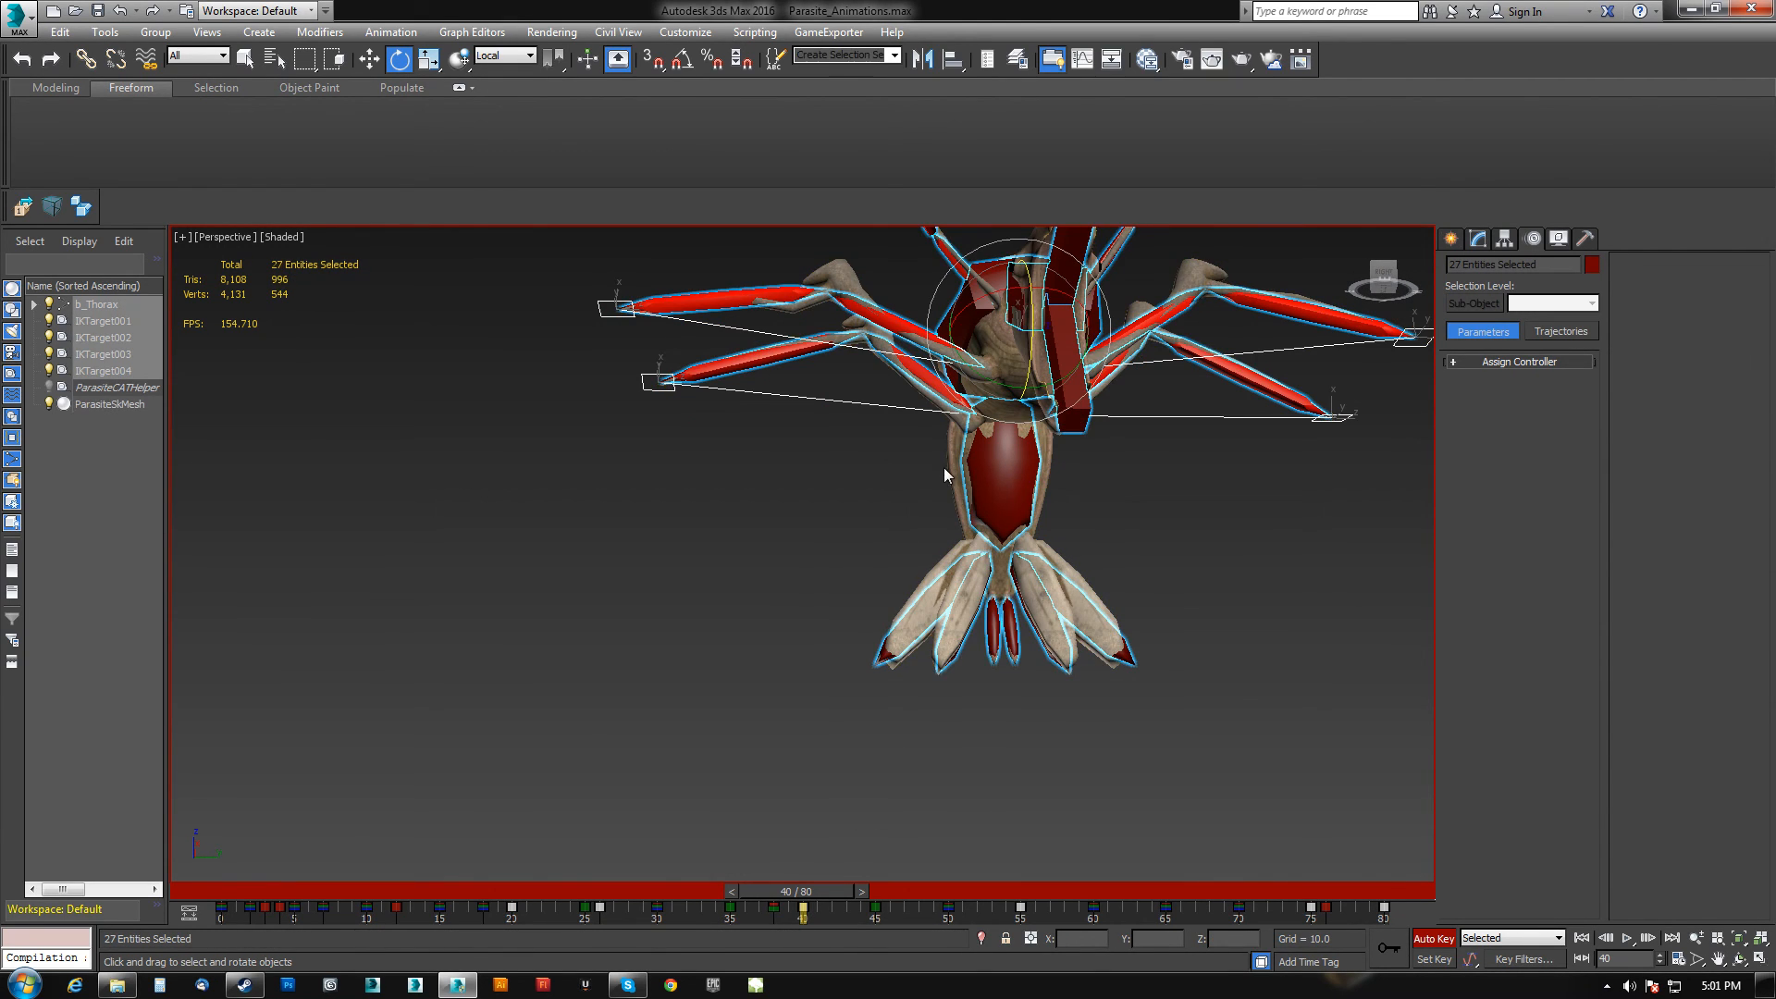
pyautogui.scroll(-5, 841, 512)
pyautogui.keyDown('alt'); pyautogui.moveTo(841, 512); pyautogui.dragTo(815, 549, button='middle'); pyautogui.keyUp('alt')
pyautogui.moveTo(816, 894); pyautogui.dragTo(1356, 905)
pyautogui.press('e')
pyautogui.scroll(-5, 954, 684)
pyautogui.moveTo(952, 683); pyautogui.dragTo(926, 651, button='middle')
pyautogui.click(992, 721)
pyautogui.keyDown('alt'); pyautogui.moveTo(991, 722); pyautogui.dragTo(1098, 795, button='middle'); pyautogui.keyUp('alt')
pyautogui.scroll(3, 894, 708)
# Isolate the parasite skin mesh and play the animation from the start to review it.
pyautogui.click(922, 710)
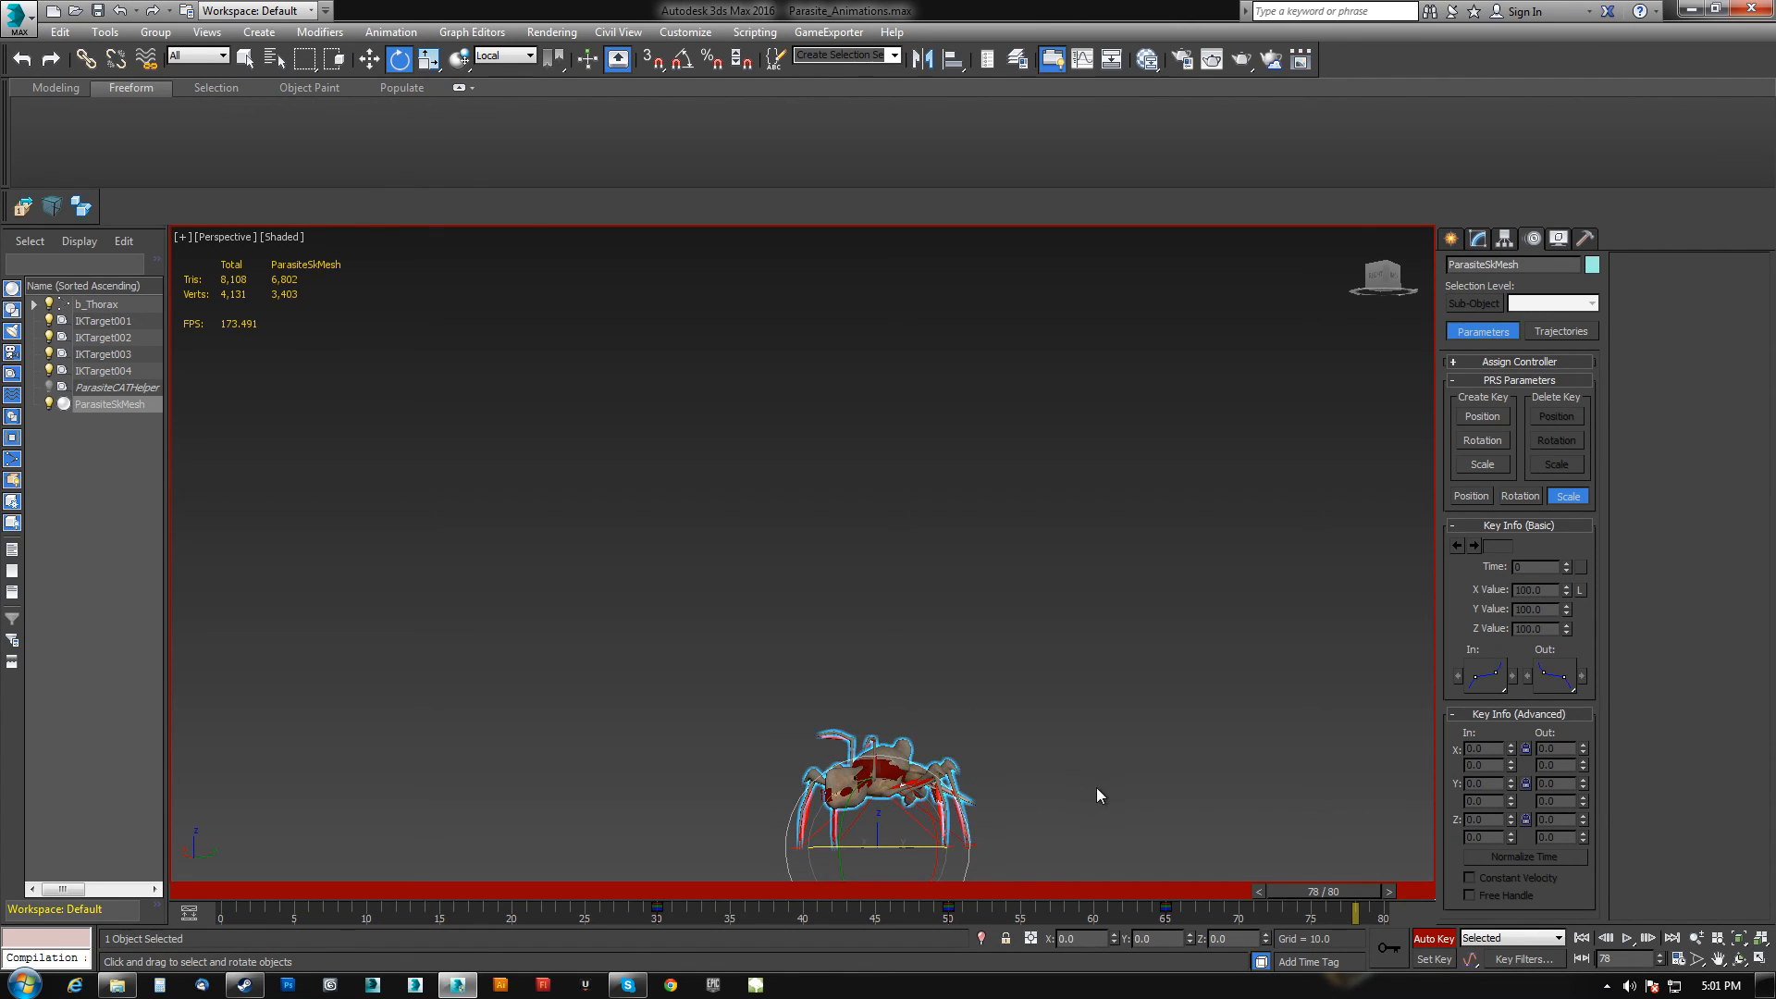
pyautogui.click(980, 938)
pyautogui.scroll(-5, 945, 701)
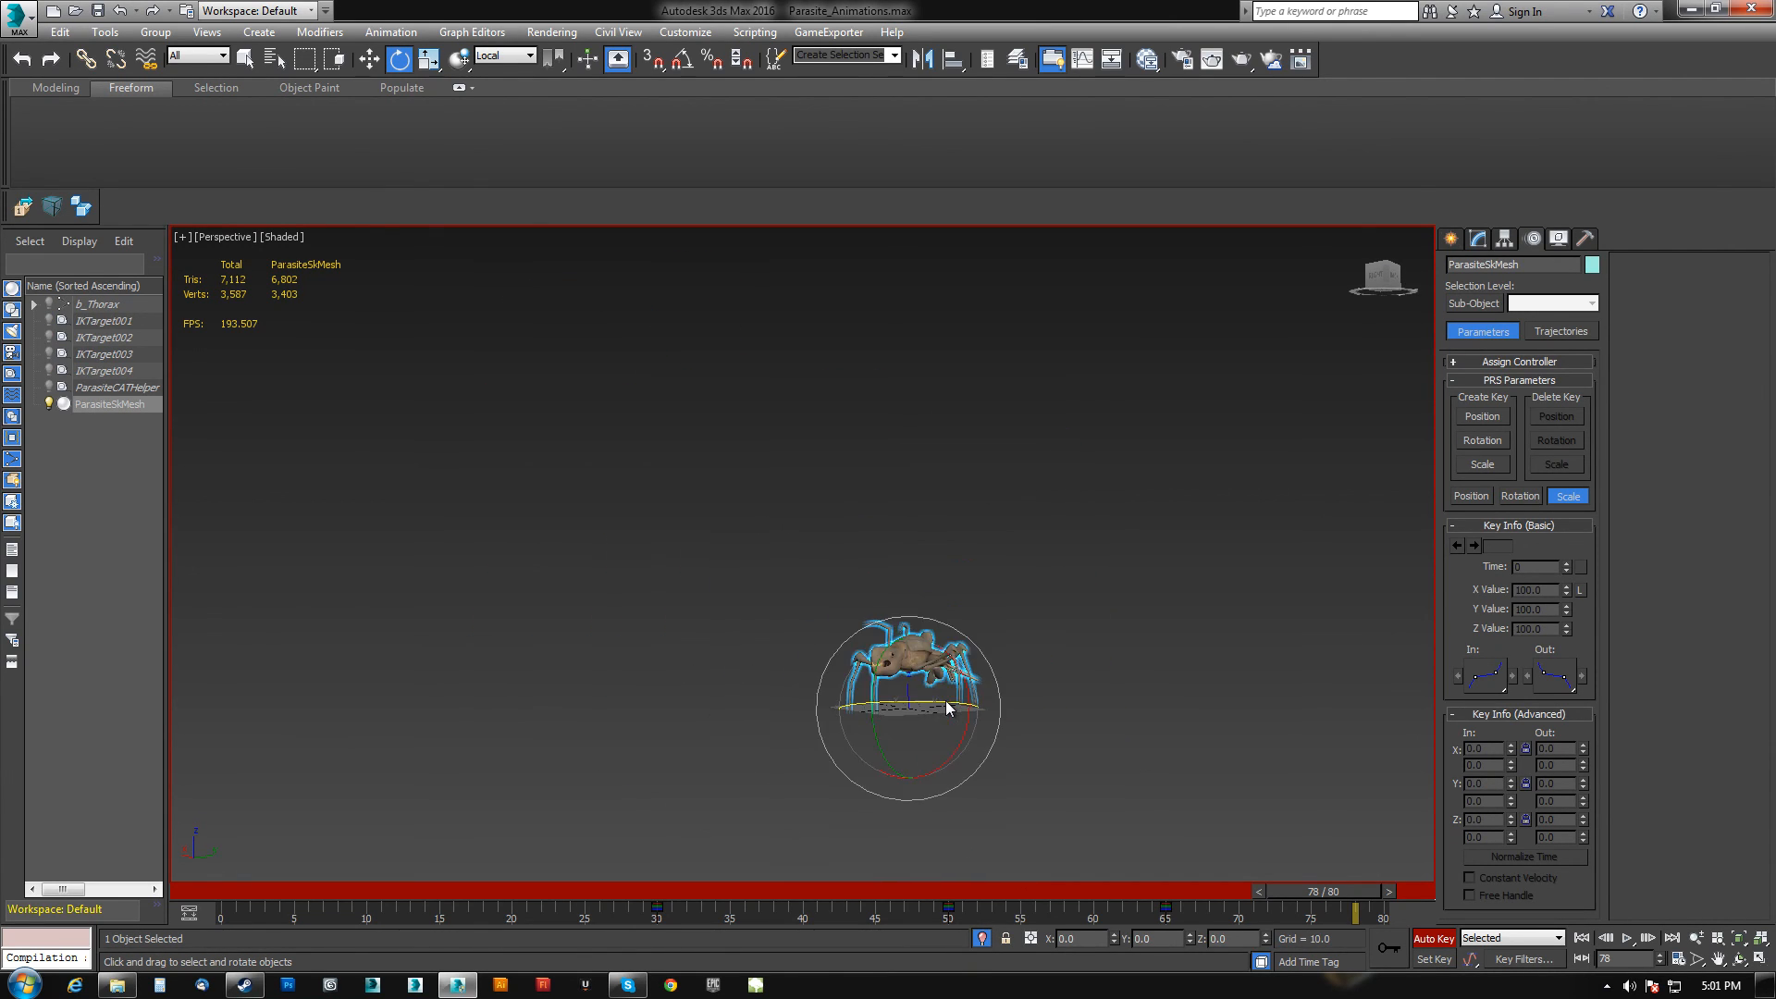
pyautogui.click(1059, 733)
pyautogui.keyDown('alt'); pyautogui.moveTo(1060, 734); pyautogui.dragTo(904, 807, button='middle'); pyautogui.keyUp('alt')
pyautogui.click(1581, 938)
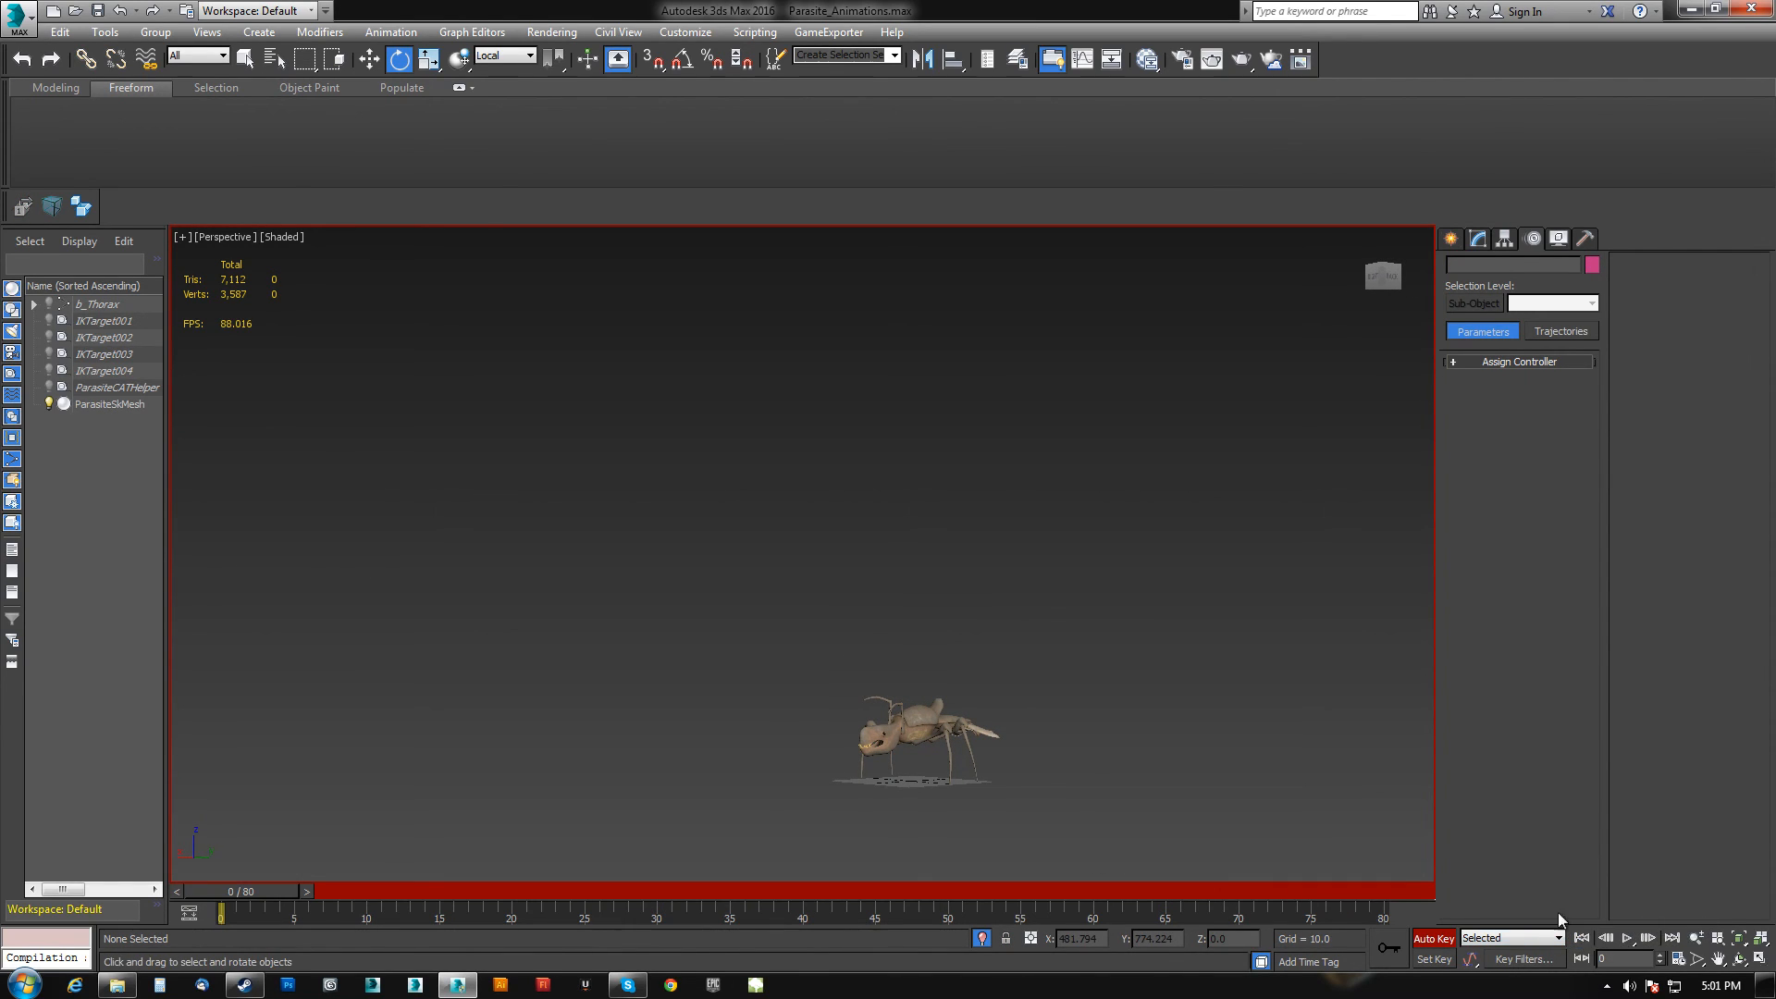
pyautogui.click(1626, 938)
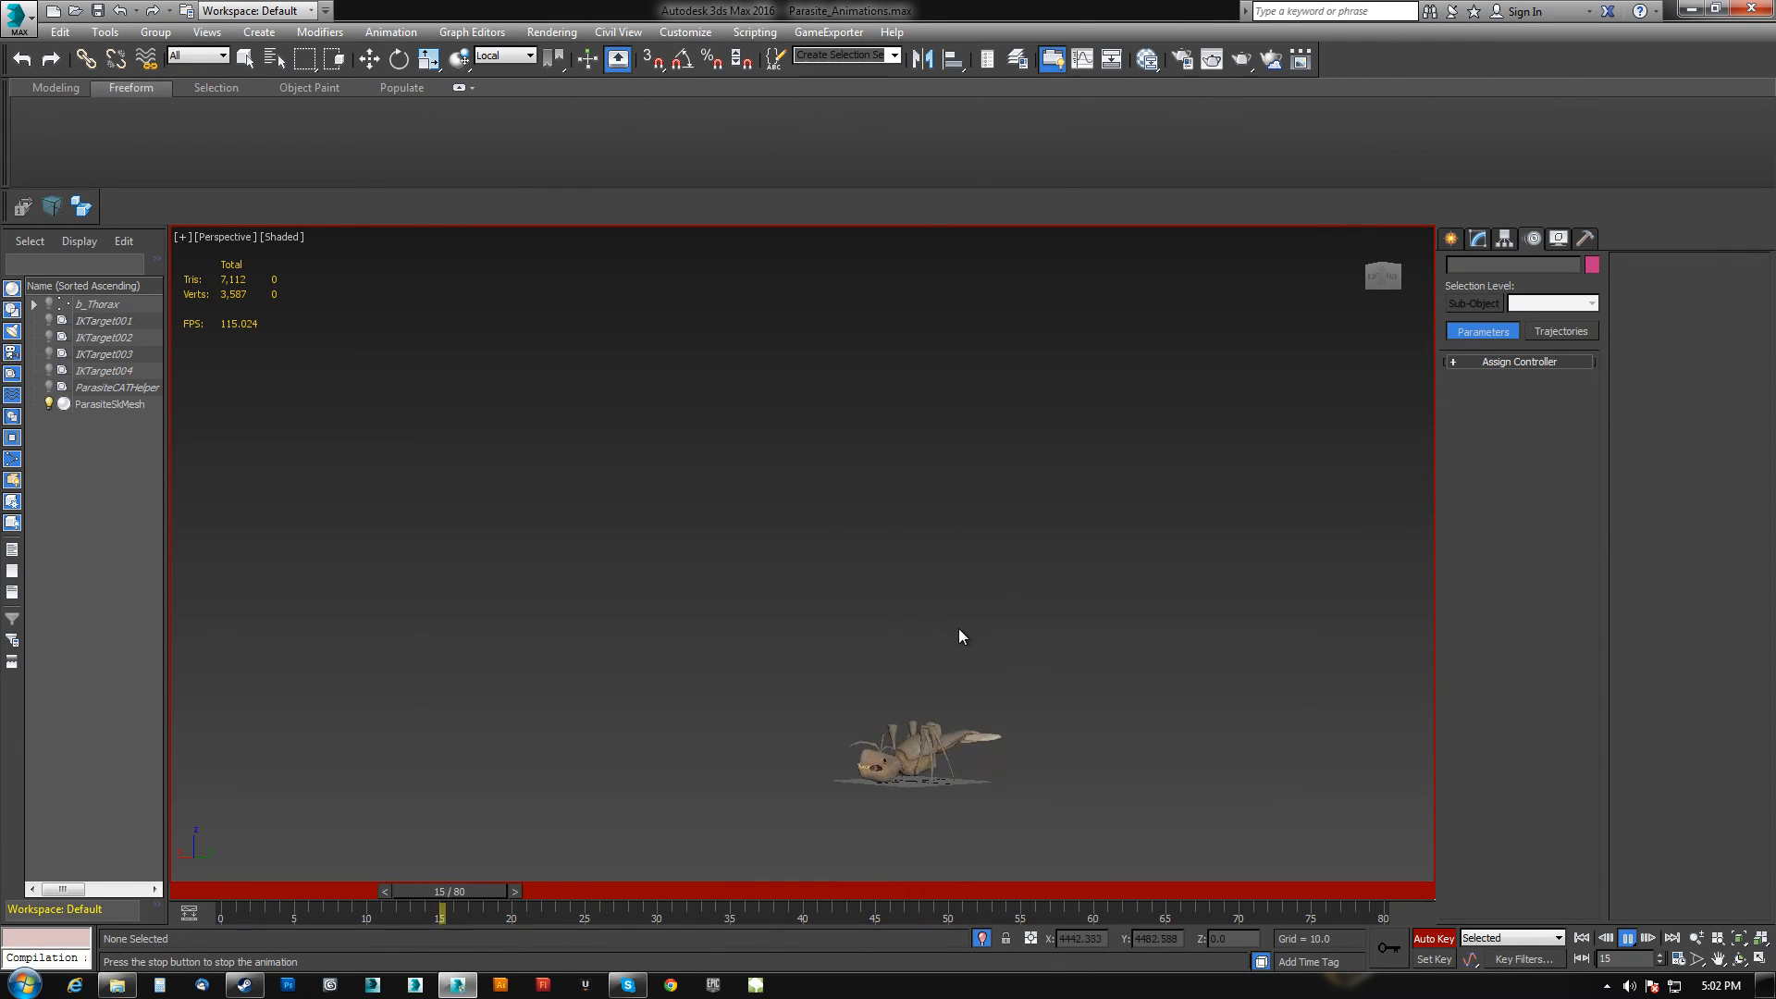
pyautogui.click(1630, 939)
# Exit isolation, select all rig controls and copy their frame 30 keys to frame 45.
pyautogui.press('e')
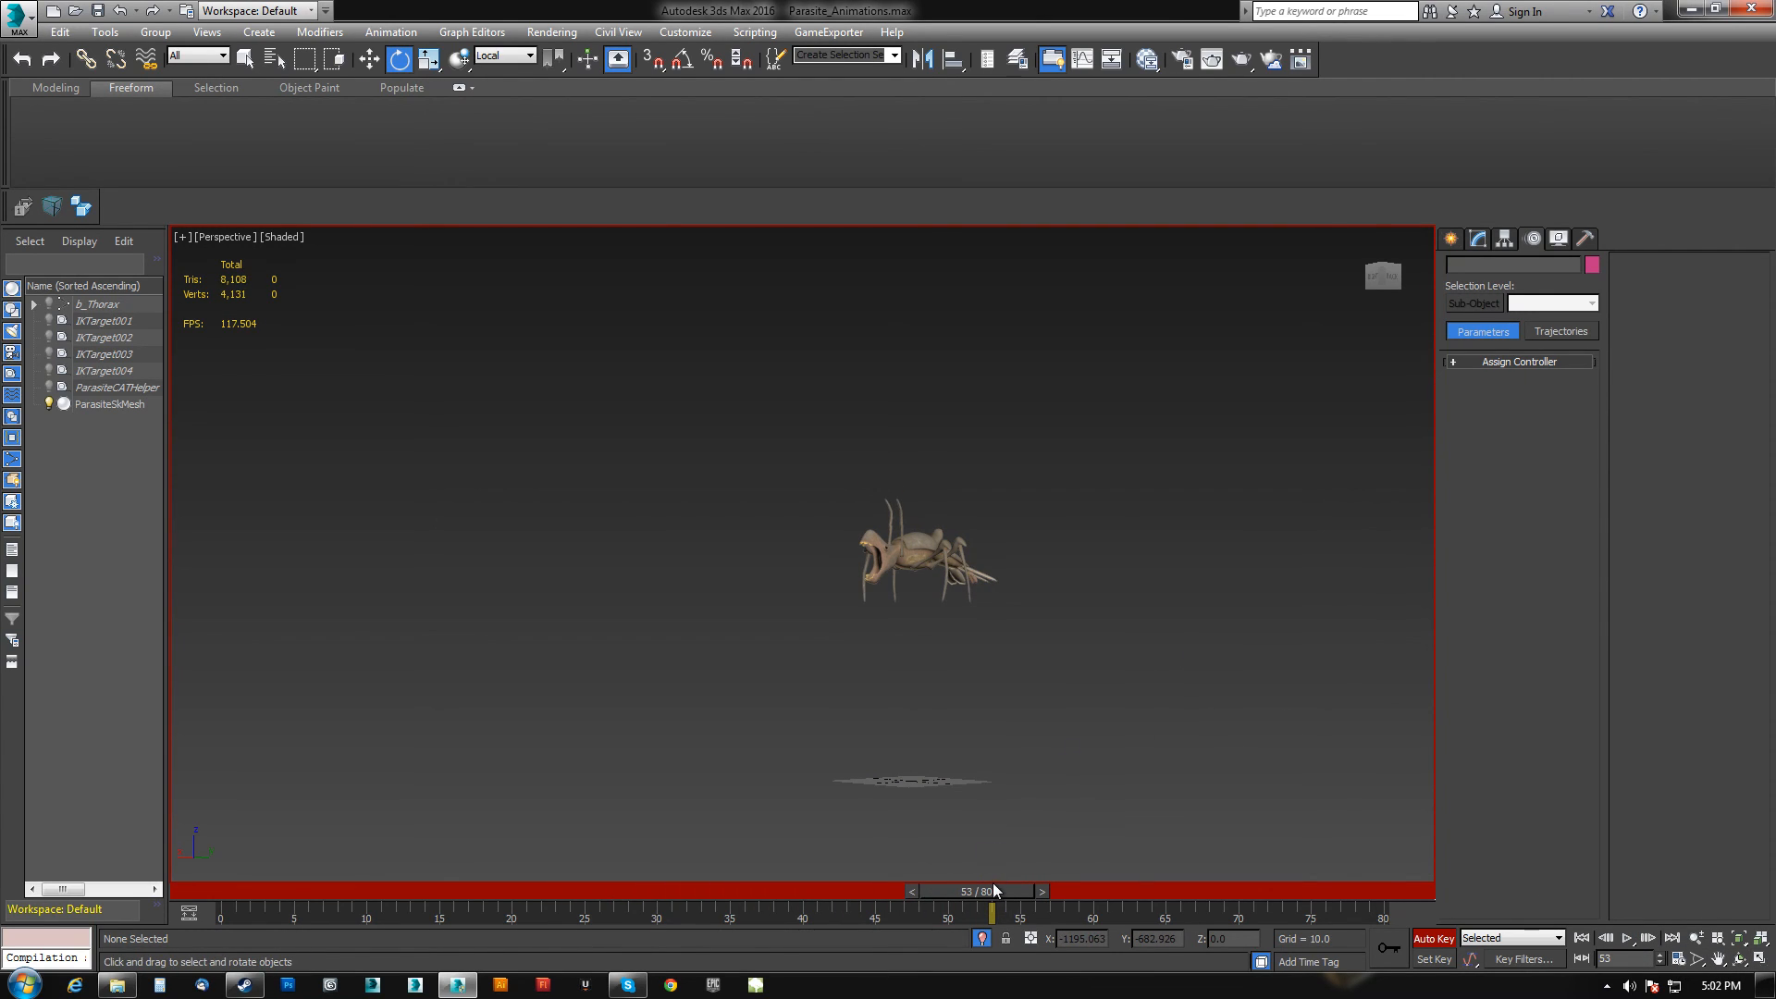
pyautogui.moveTo(995, 888); pyautogui.dragTo(696, 841)
pyautogui.press('e')
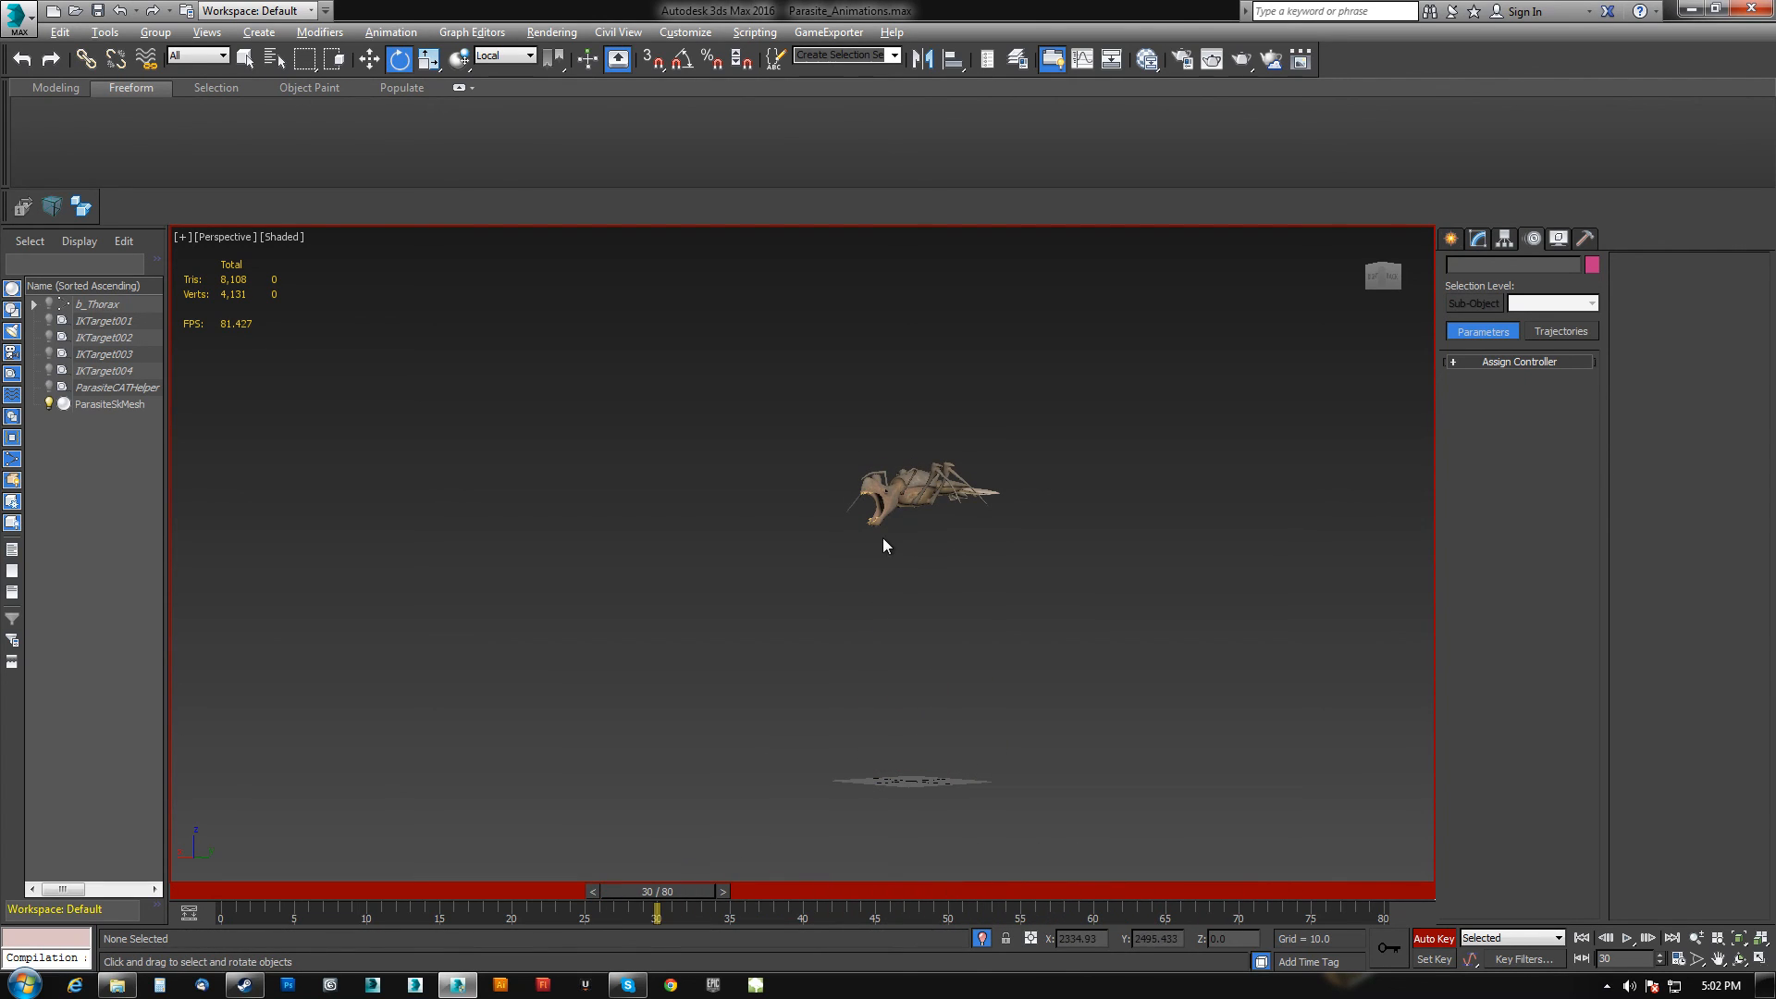
pyautogui.click(985, 939)
pyautogui.hotkey('ctrl', 'a')
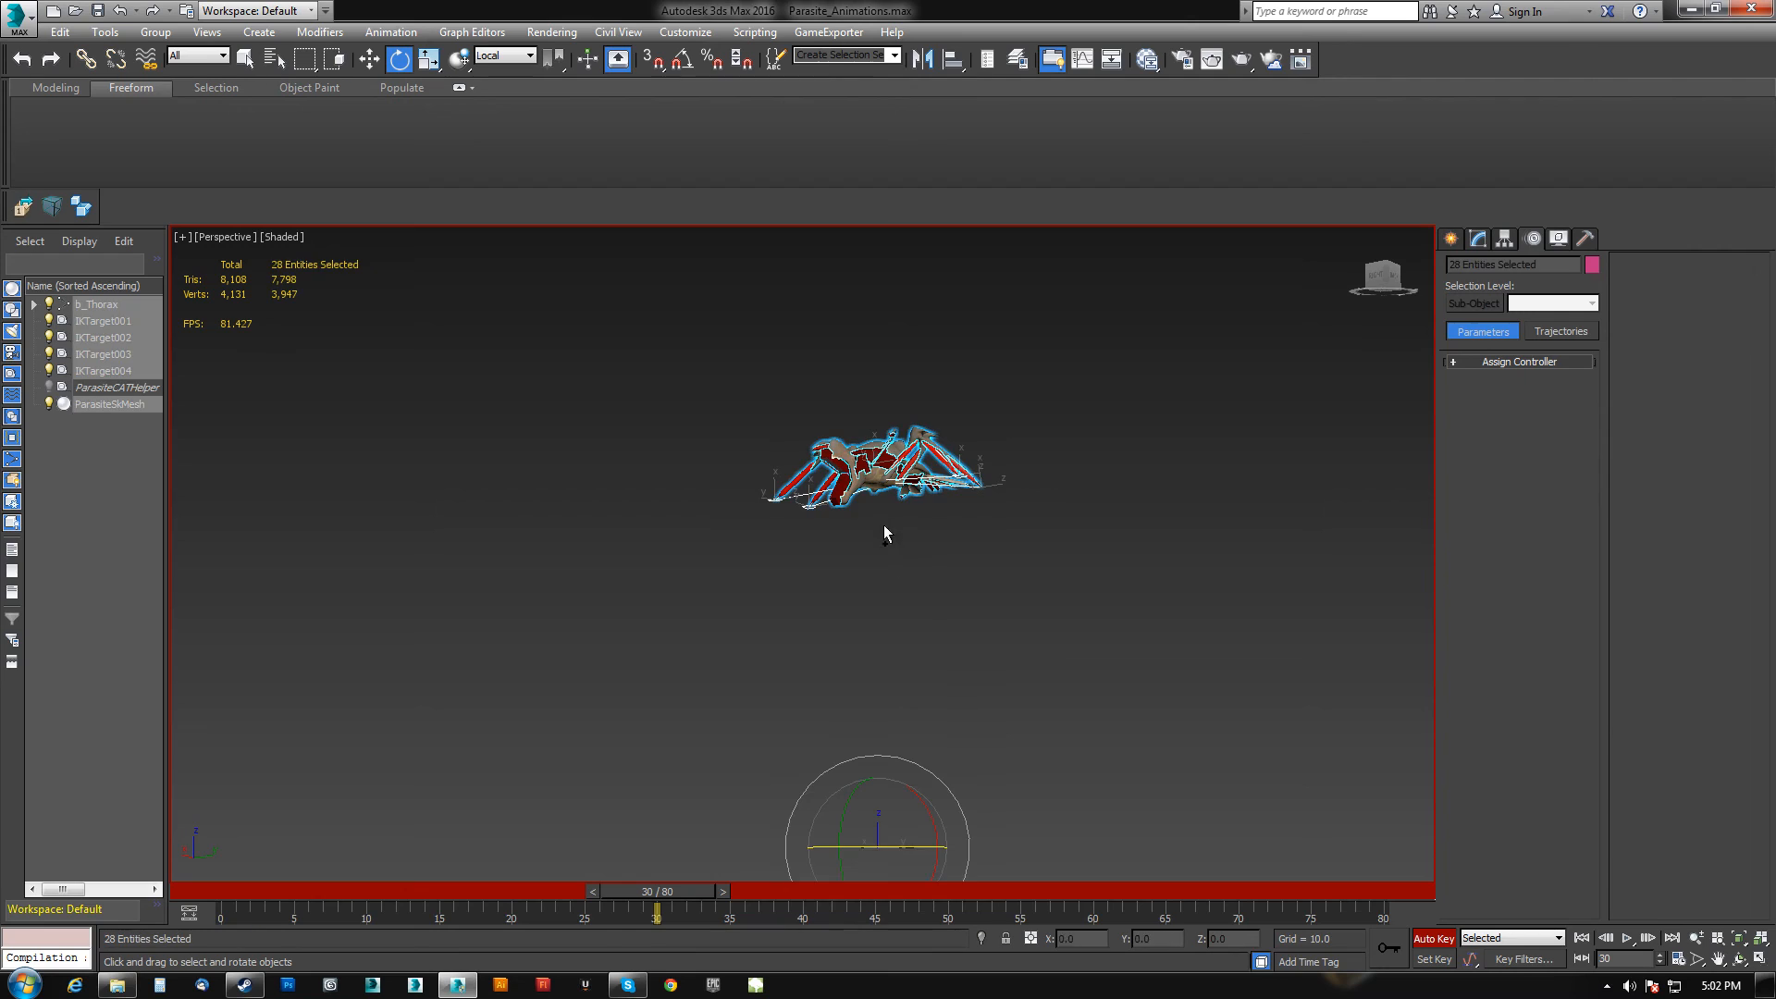
pyautogui.keyDown('alt'); pyautogui.click(872, 467); pyautogui.keyUp('alt')
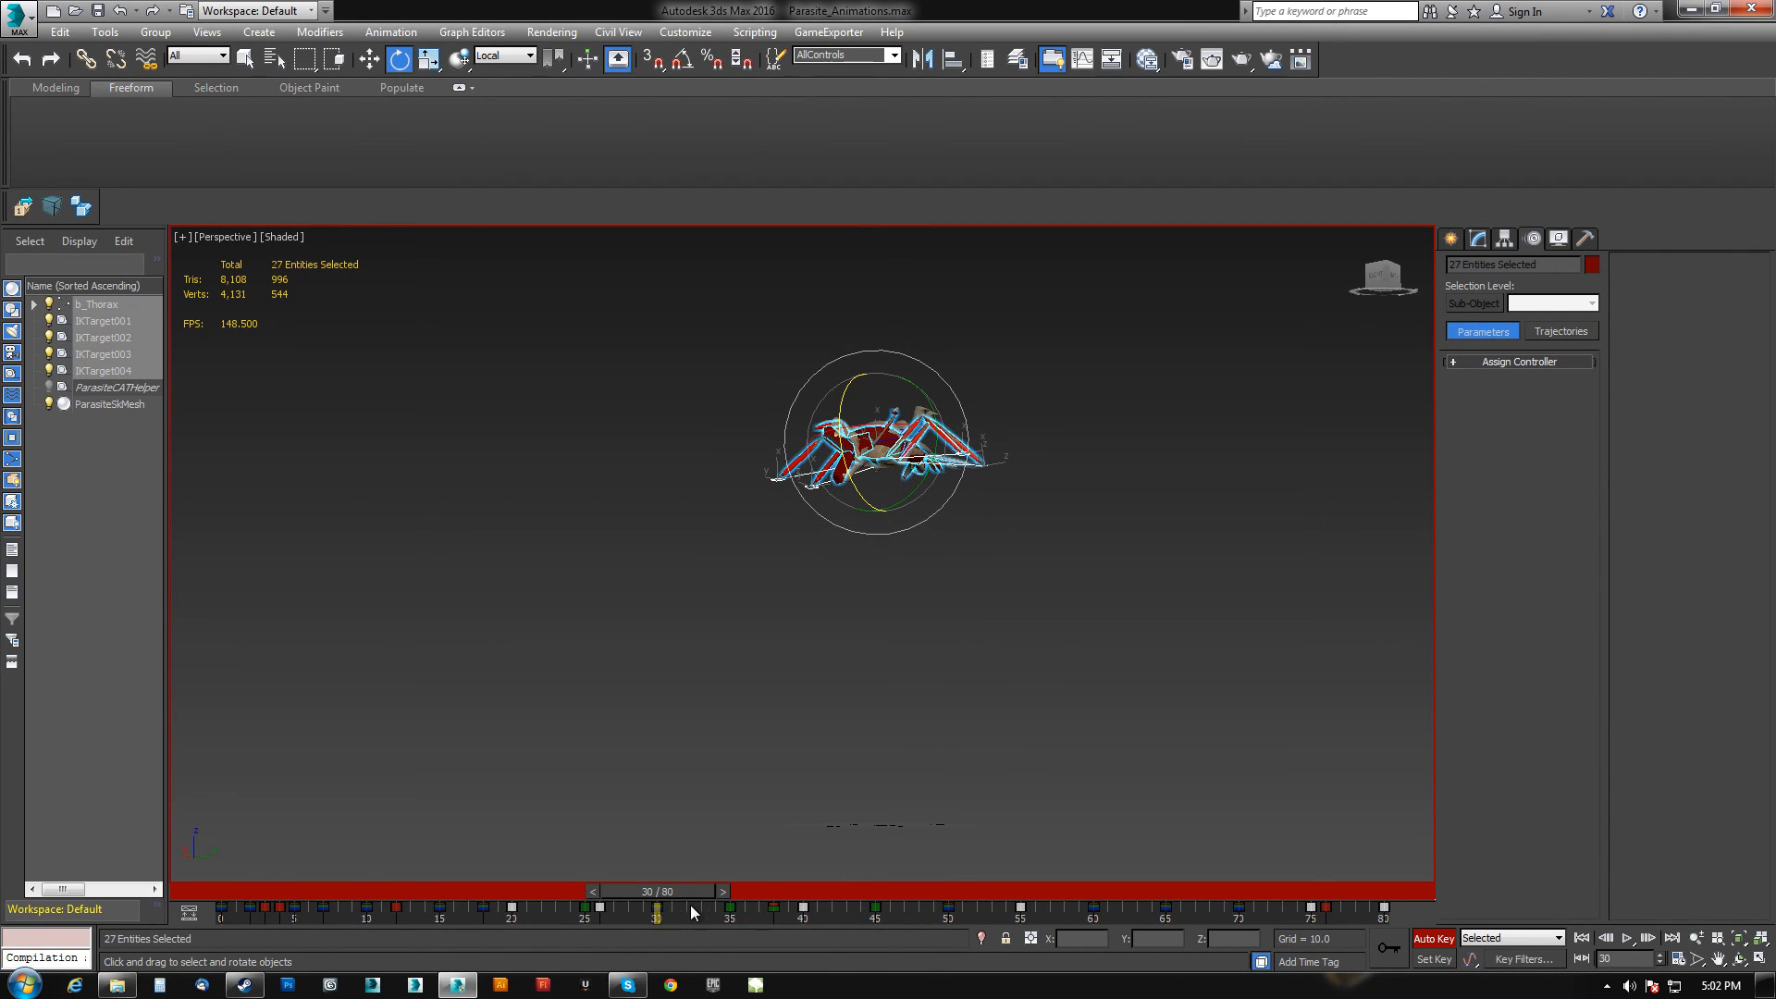
pyautogui.click(106, 19)
pyautogui.moveTo(961, 696); pyautogui.dragTo(966, 673, button='middle')
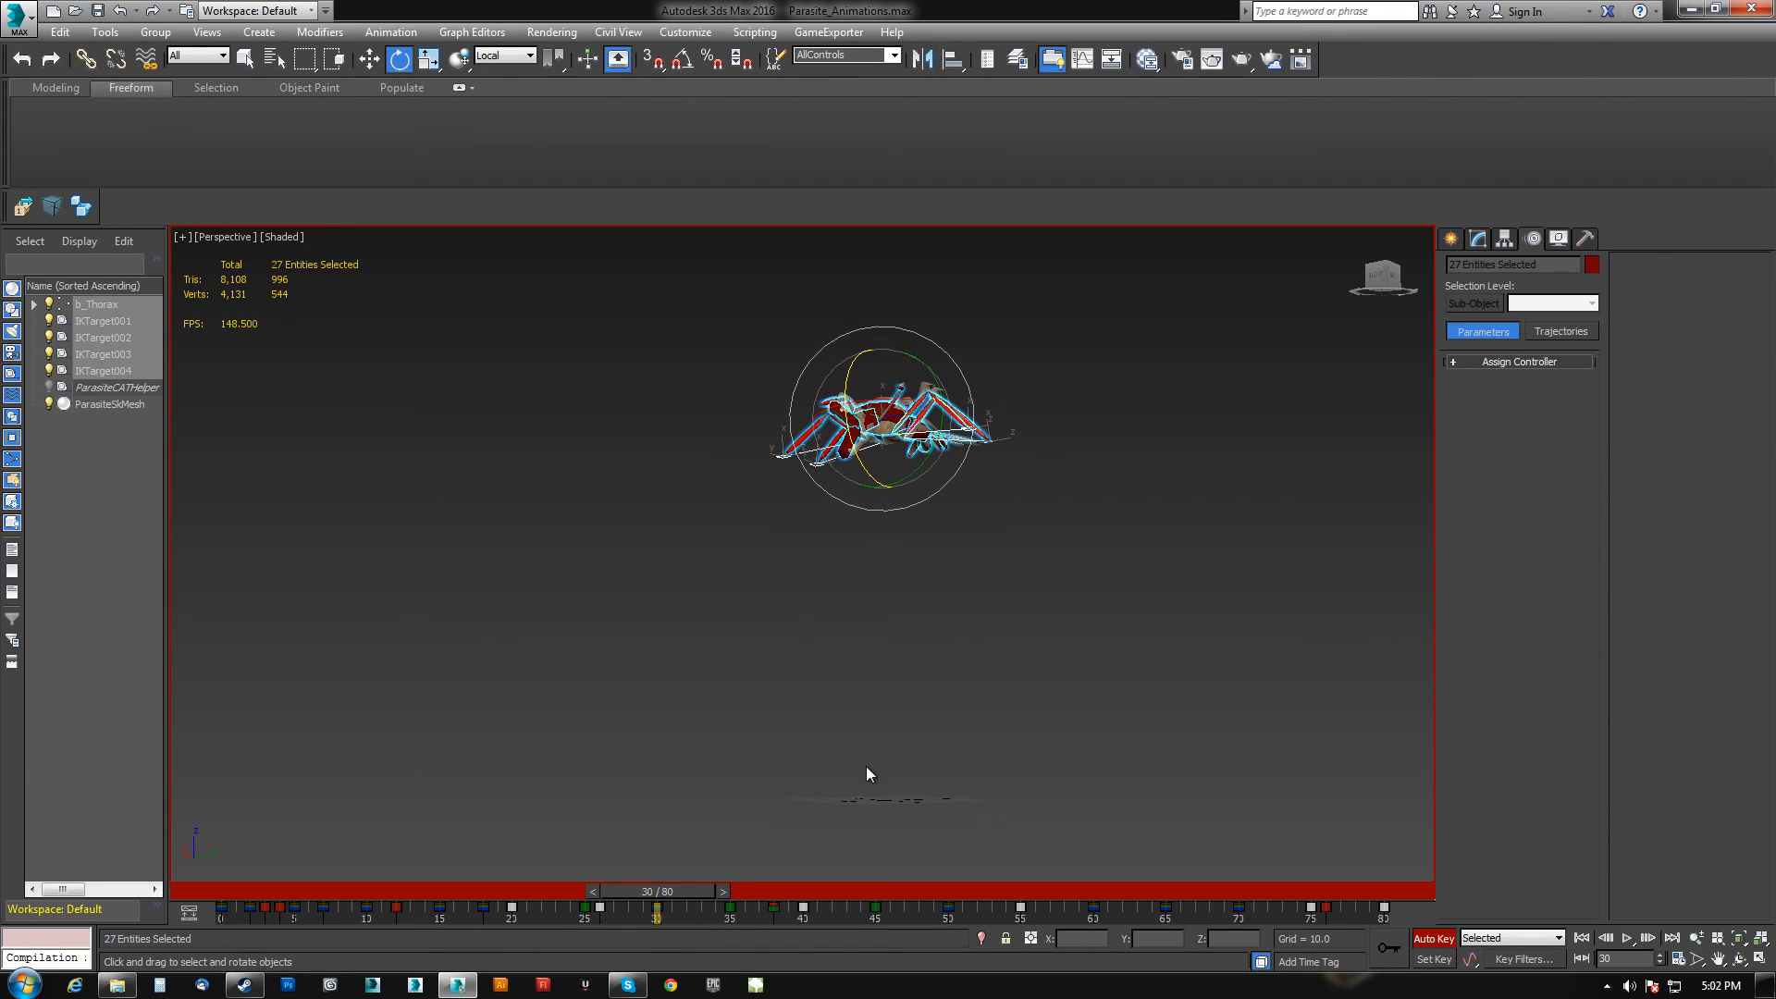
pyautogui.click(1389, 946)
pyautogui.click(633, 916)
pyautogui.click(875, 909)
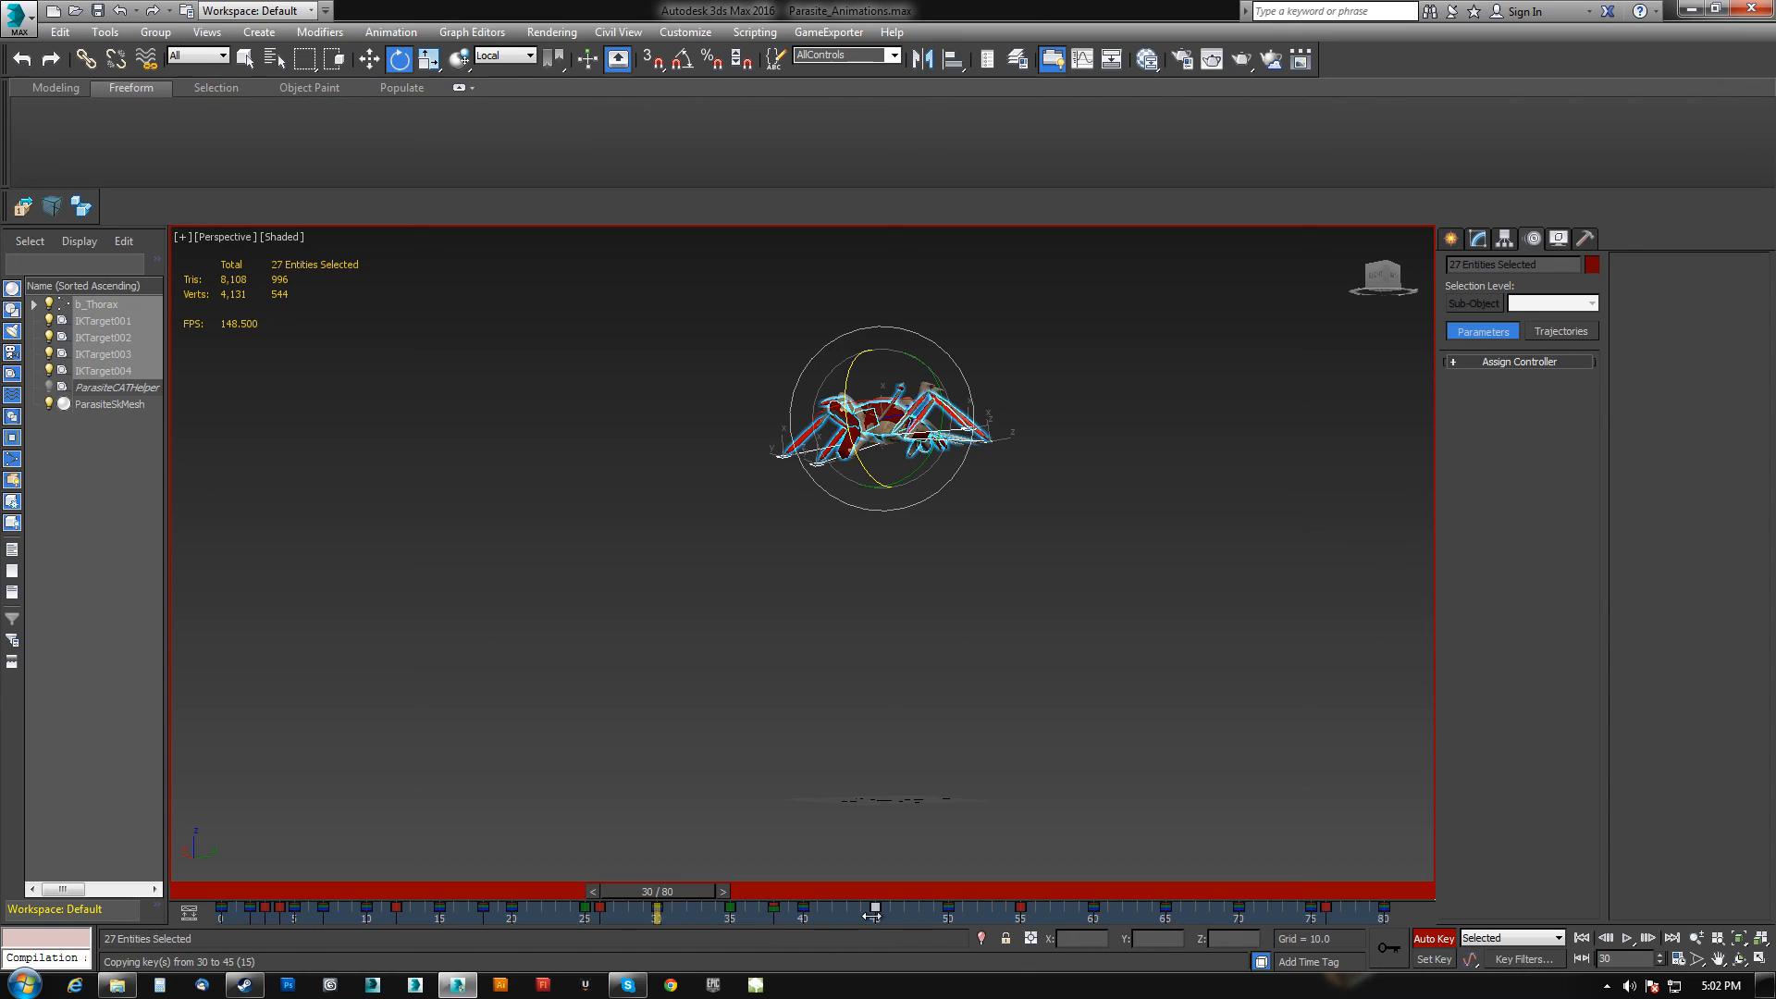
# Compare the rig pose at frames 45 and 30.
pyautogui.moveTo(682, 891); pyautogui.dragTo(892, 892)
pyautogui.press('e')
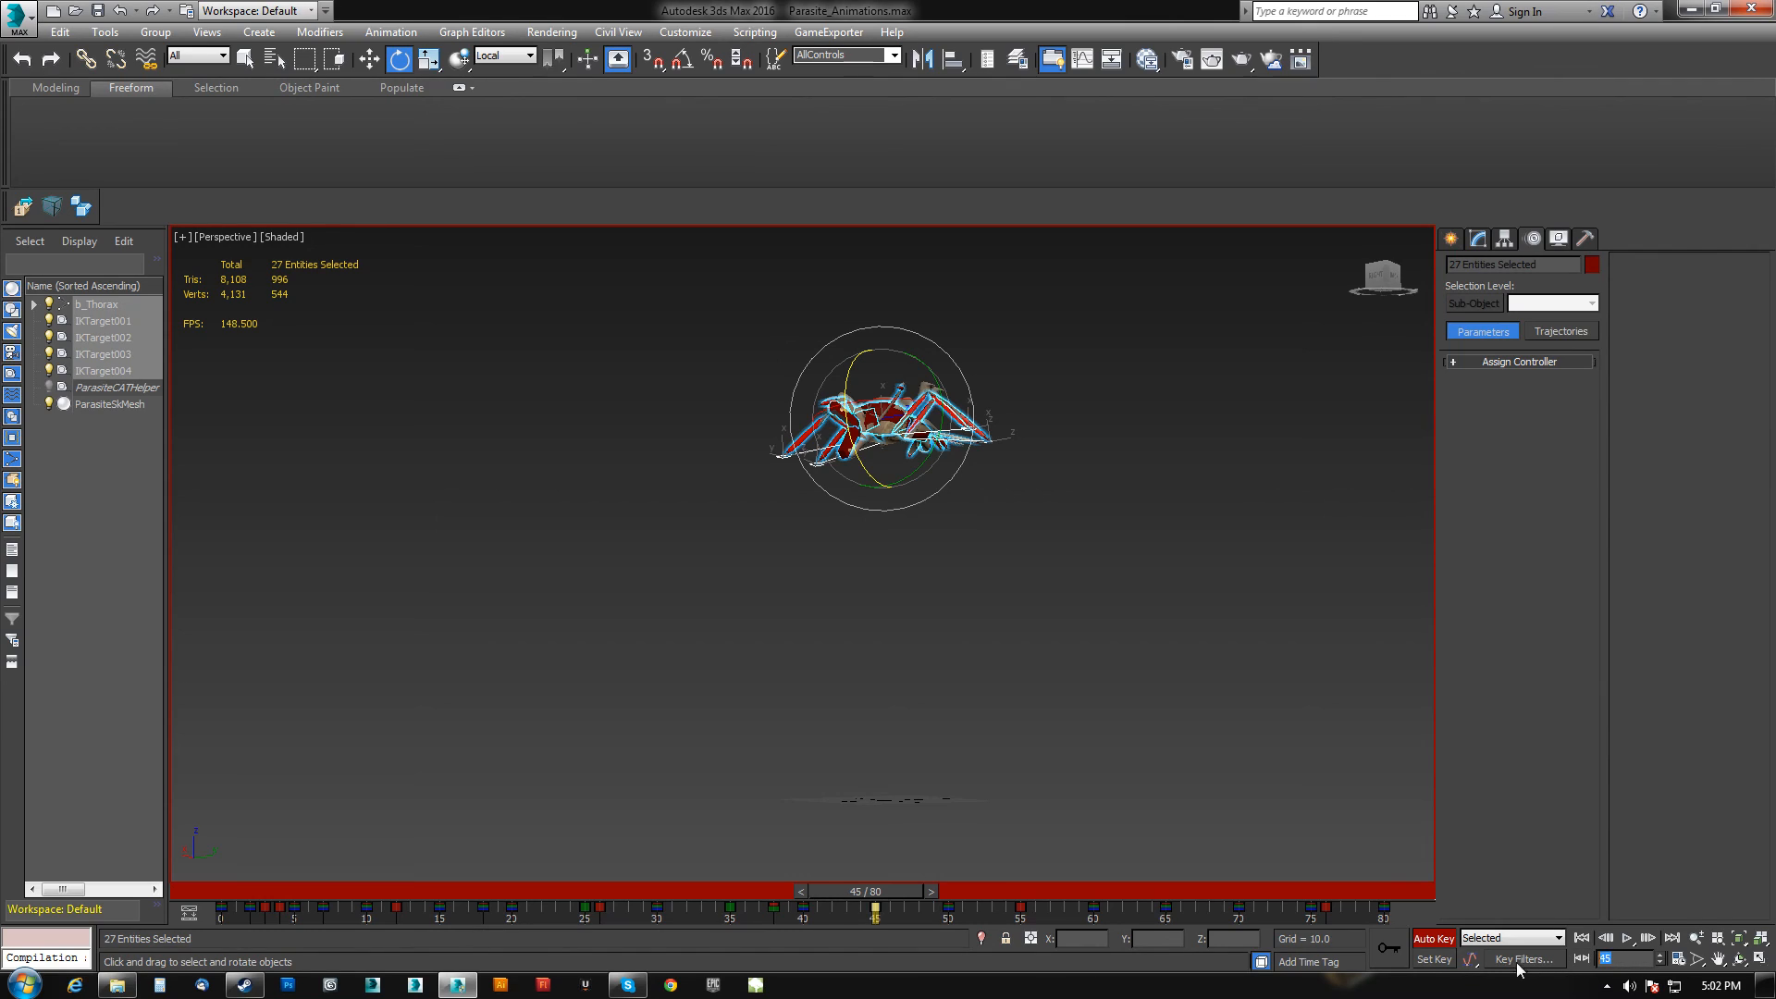
pyautogui.write('30')
pyautogui.press('Return')
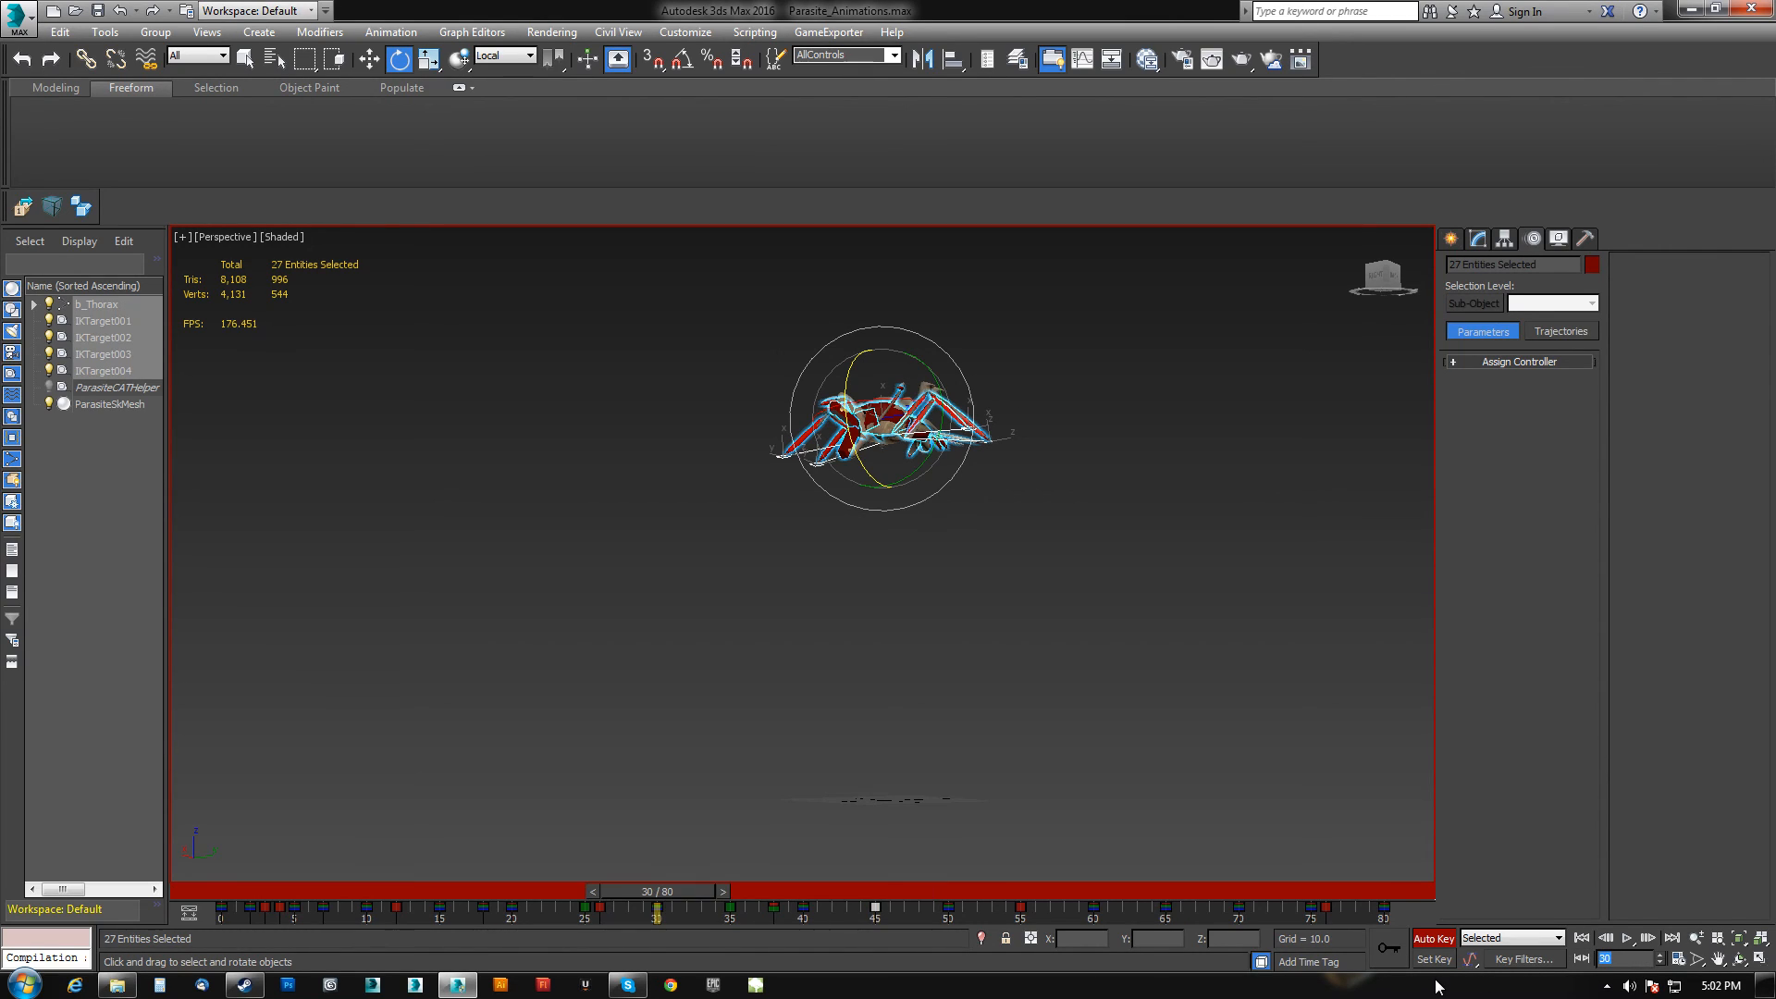
# Go to frame 45 and scrub the time slider back to around frame 31 to compare the poses.
pyautogui.write('45')
pyautogui.press('Return')
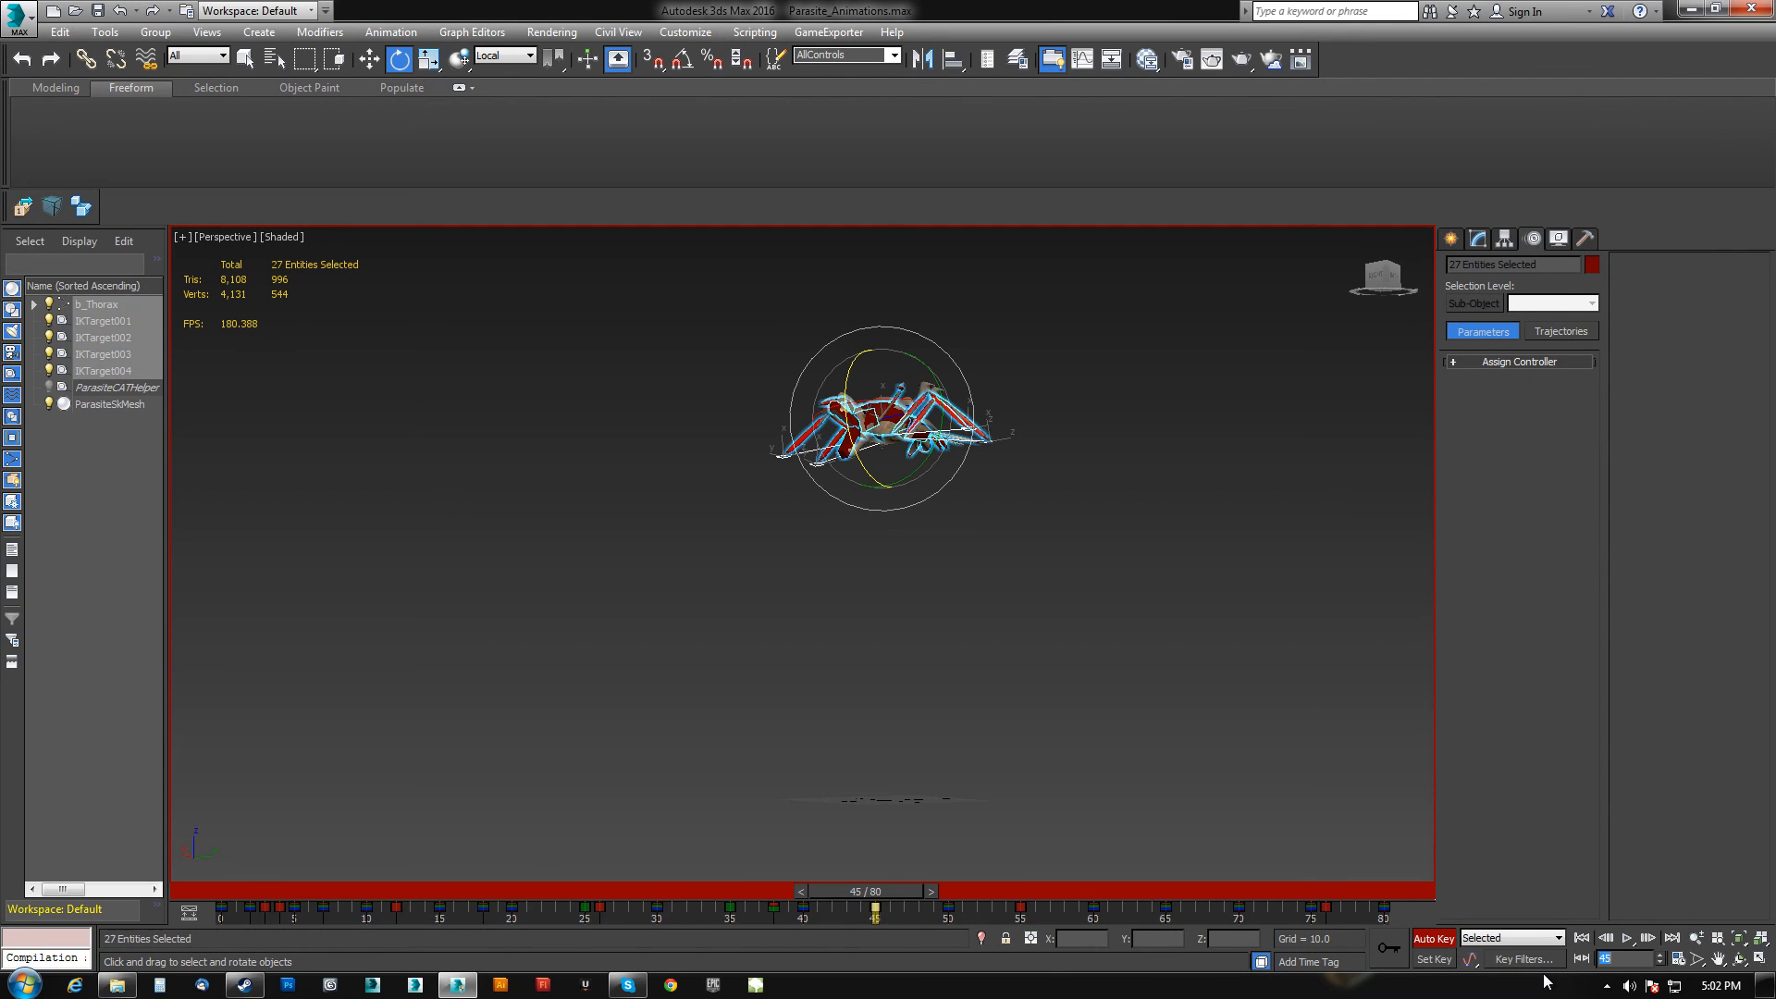
pyautogui.moveTo(882, 893); pyautogui.dragTo(670, 910)
pyautogui.press('e')
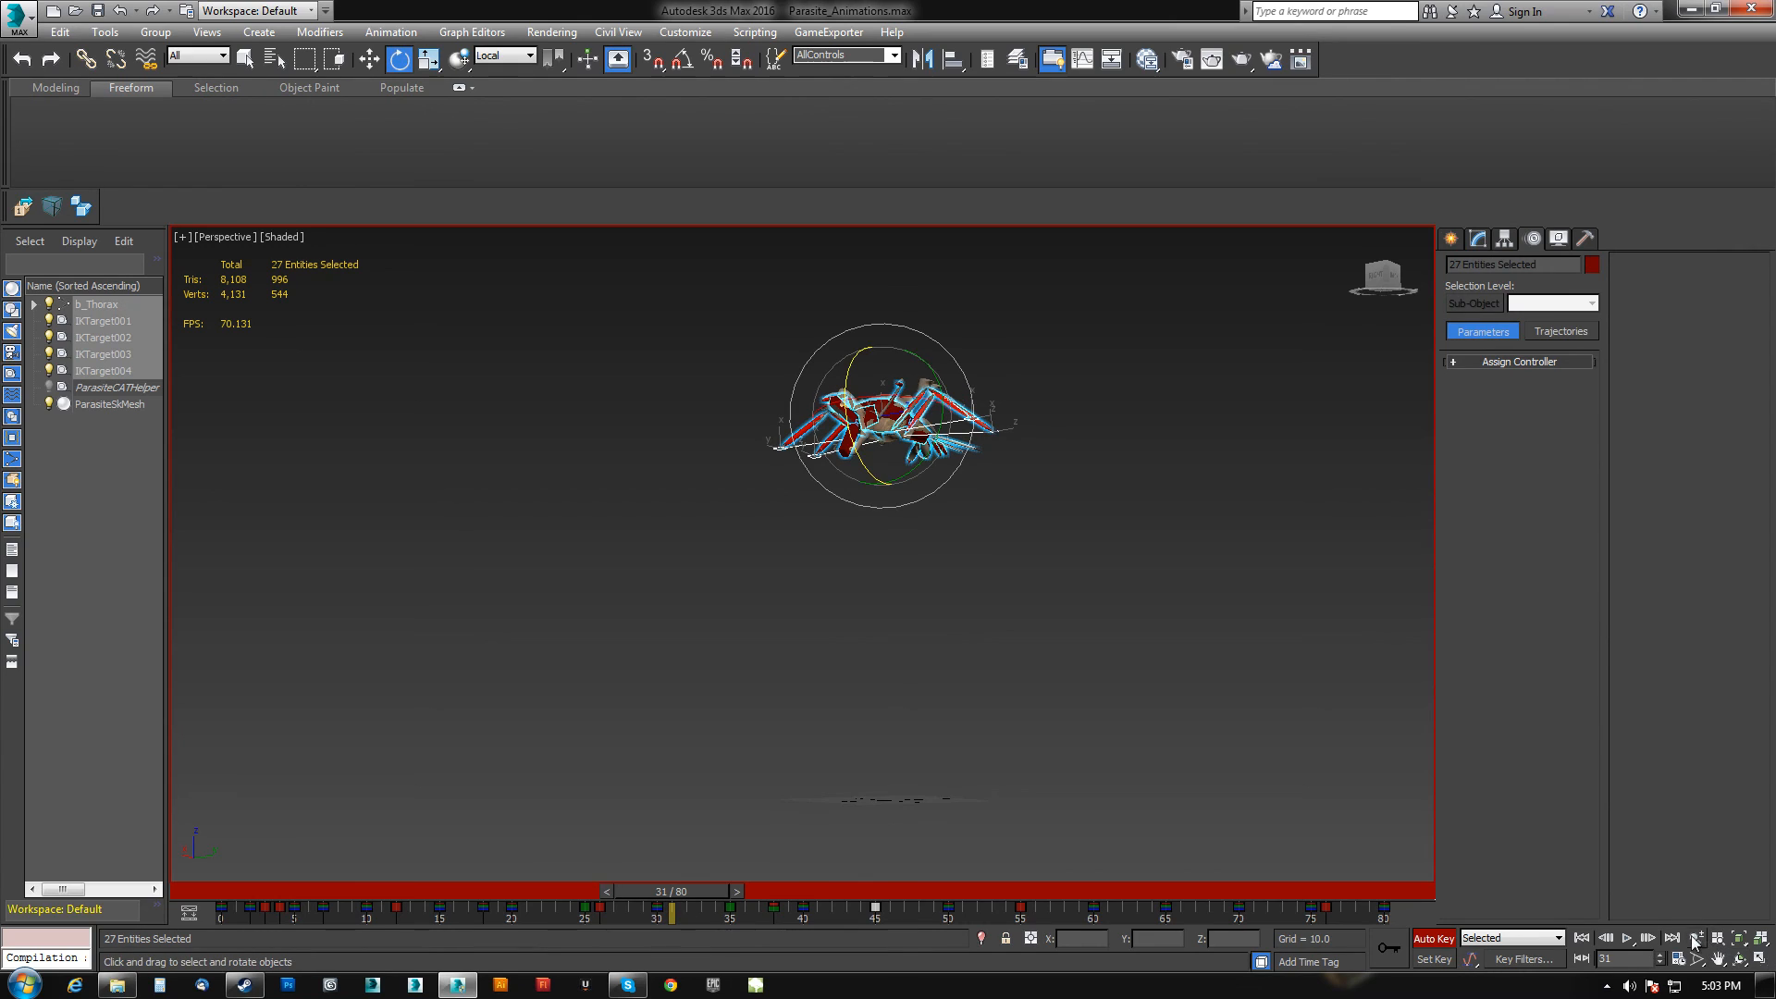
# Set the animation range to frames 30 through 45 and play that segment to review it.
pyautogui.rightClick(1628, 937)
pyautogui.write('30')
pyautogui.press('Tab')
pyautogui.write('45')
pyautogui.press('Return')
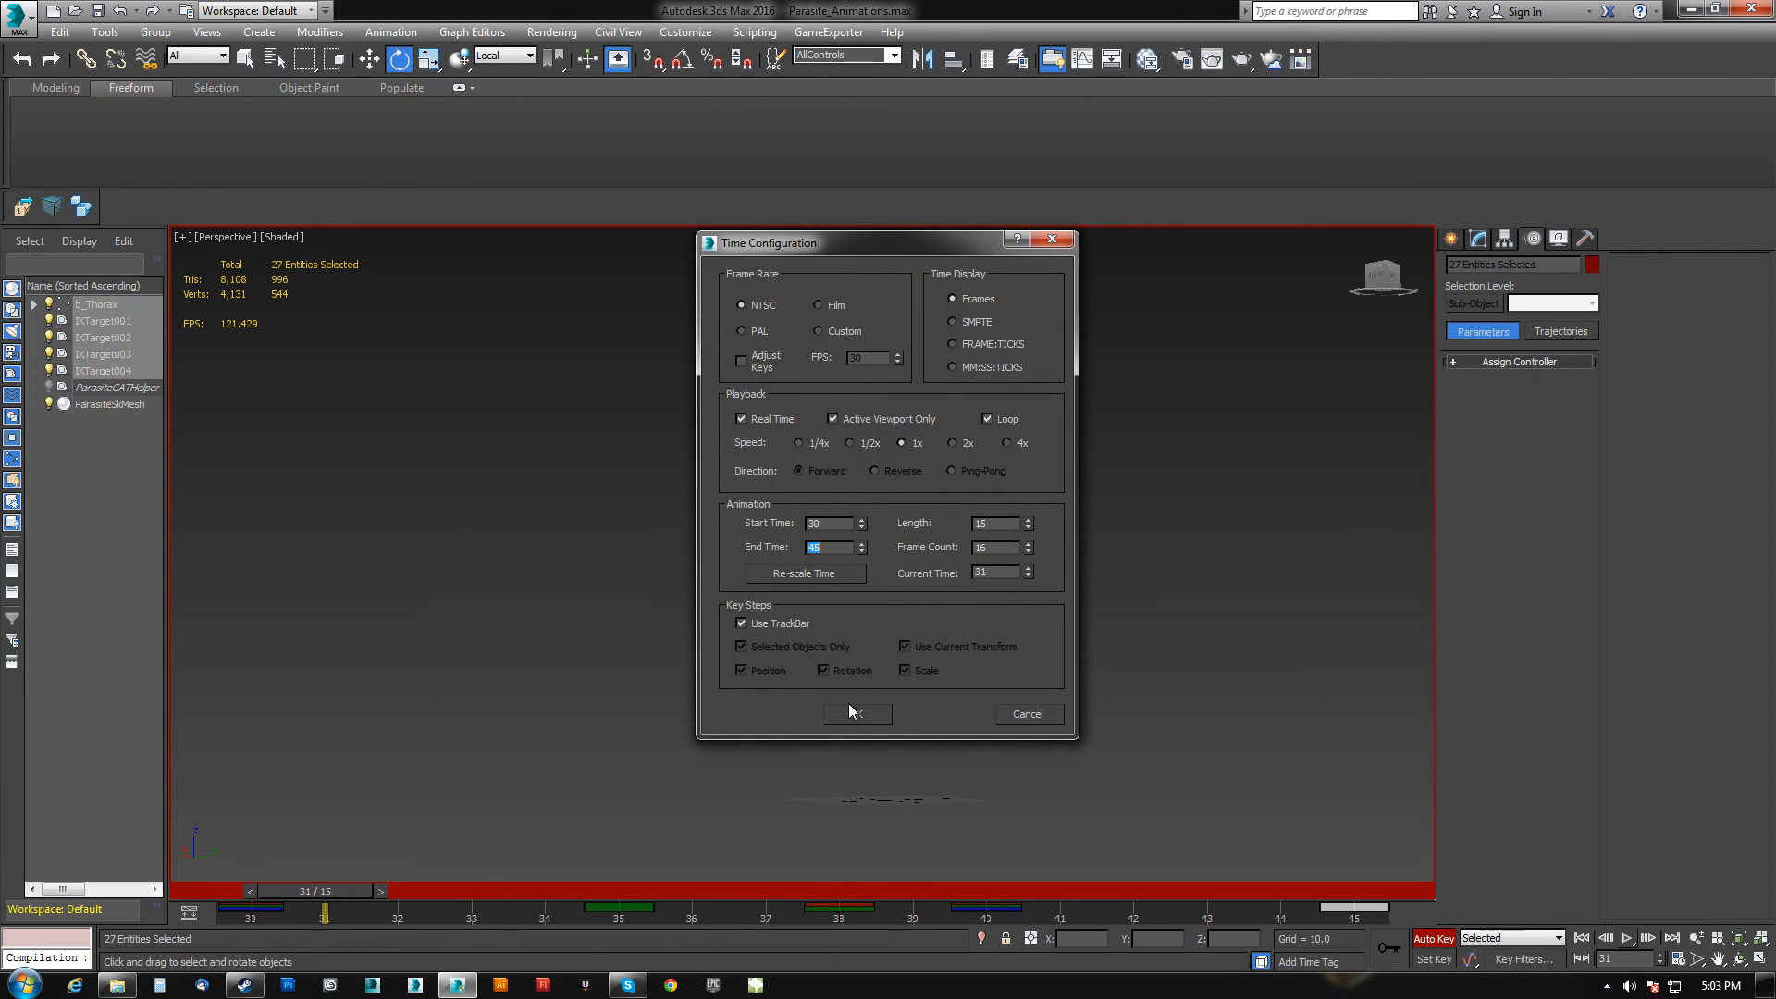
pyautogui.click(853, 711)
pyautogui.scroll(5, 879, 647)
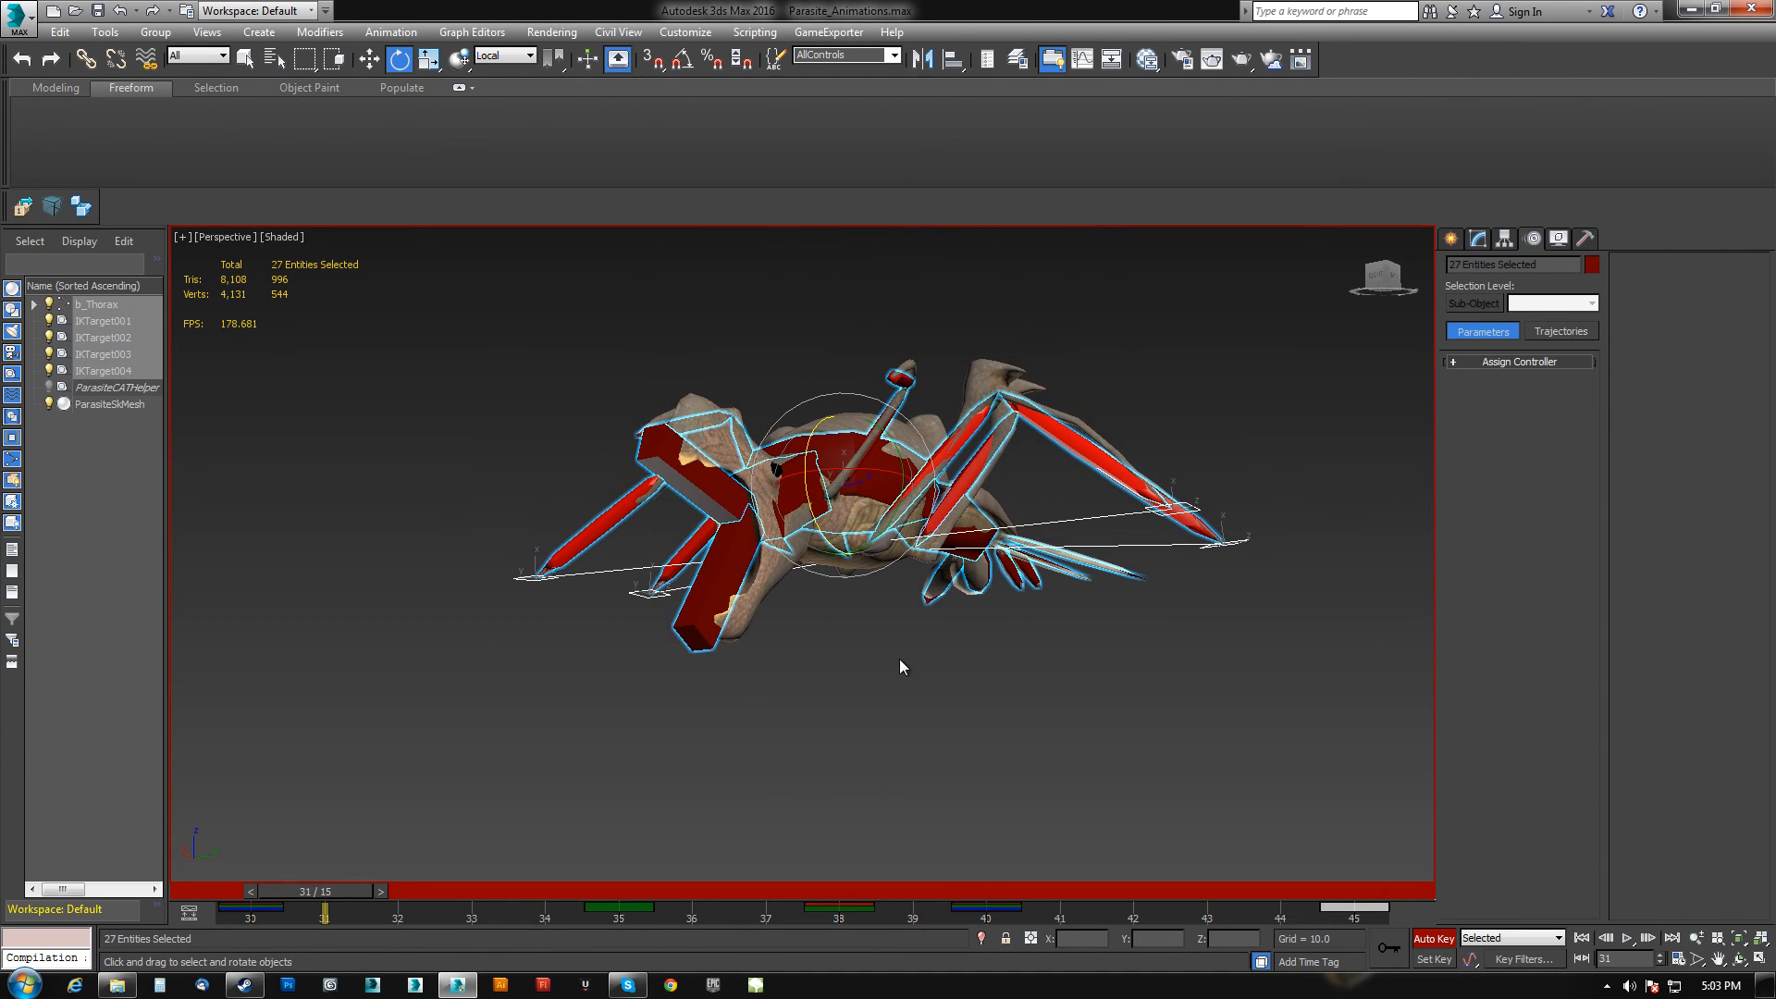
pyautogui.click(1628, 940)
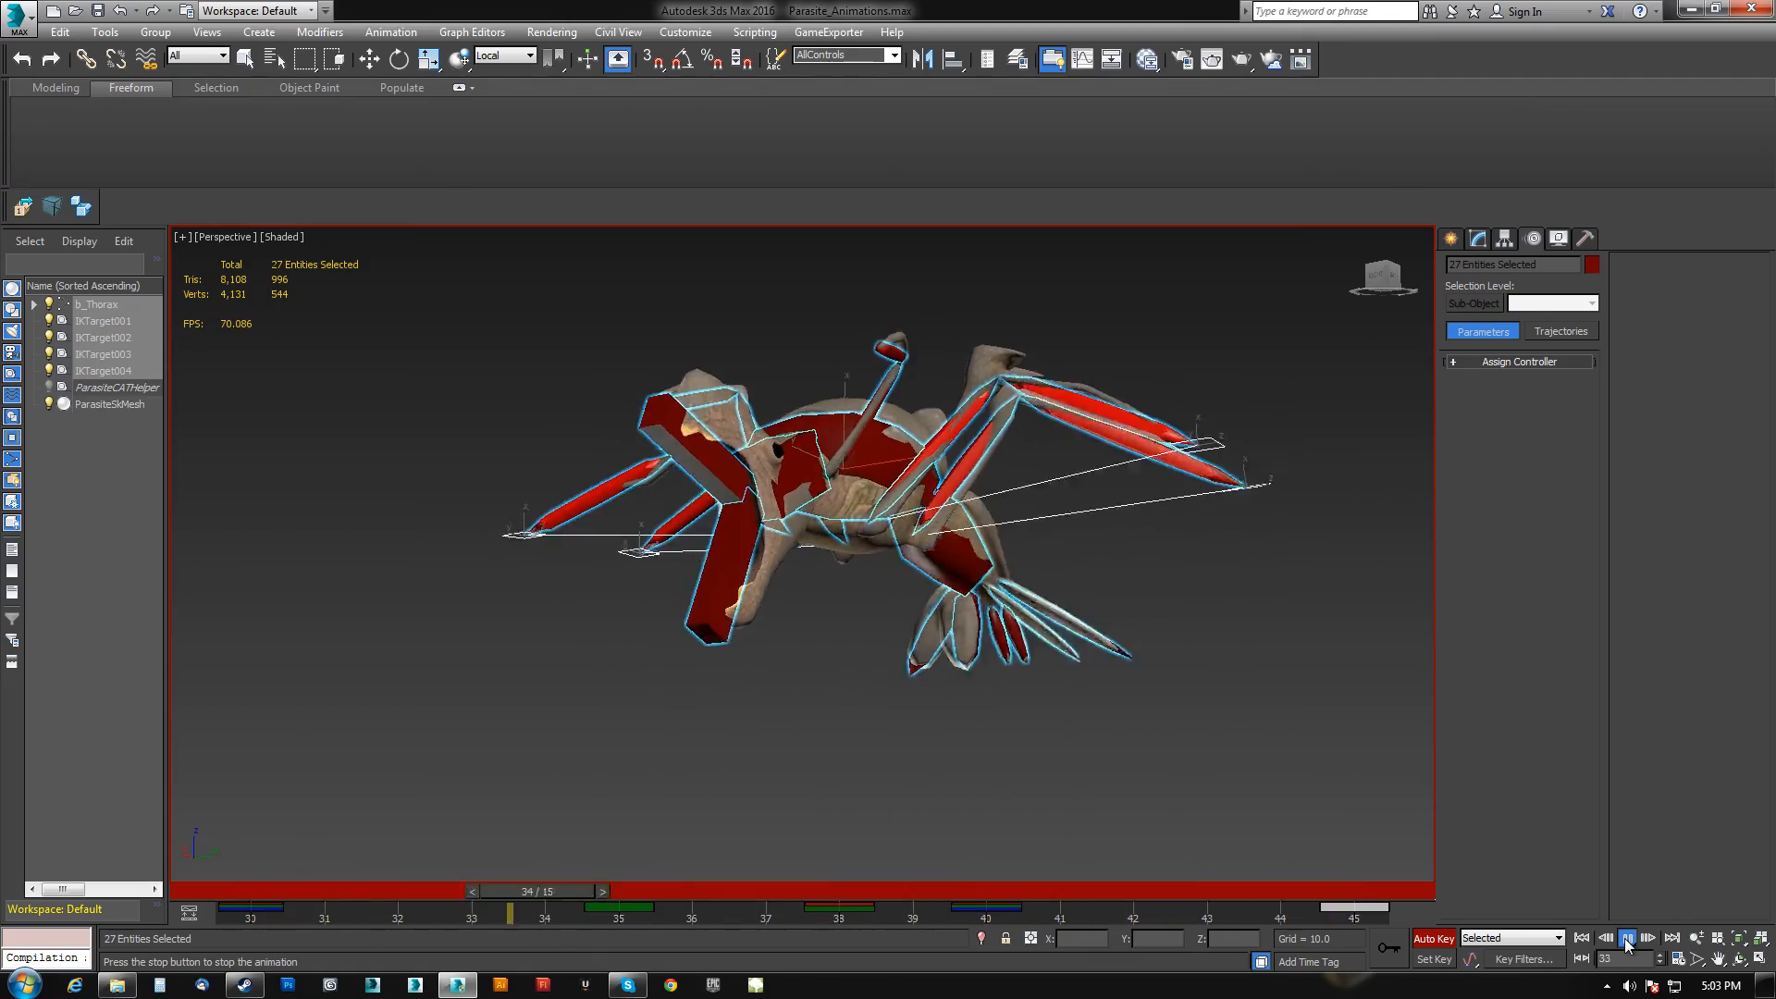
pyautogui.click(1628, 939)
# Restore the animation range to frames 0 through 80.
pyautogui.press('e')
pyautogui.scroll(-5, 1190, 706)
pyautogui.keyDown('alt'); pyautogui.moveTo(1189, 707); pyautogui.dragTo(1106, 701, button='middle'); pyautogui.keyUp('alt')
pyautogui.moveTo(1106, 700); pyautogui.dragTo(957, 619, button='middle')
pyautogui.scroll(-4, 944, 556)
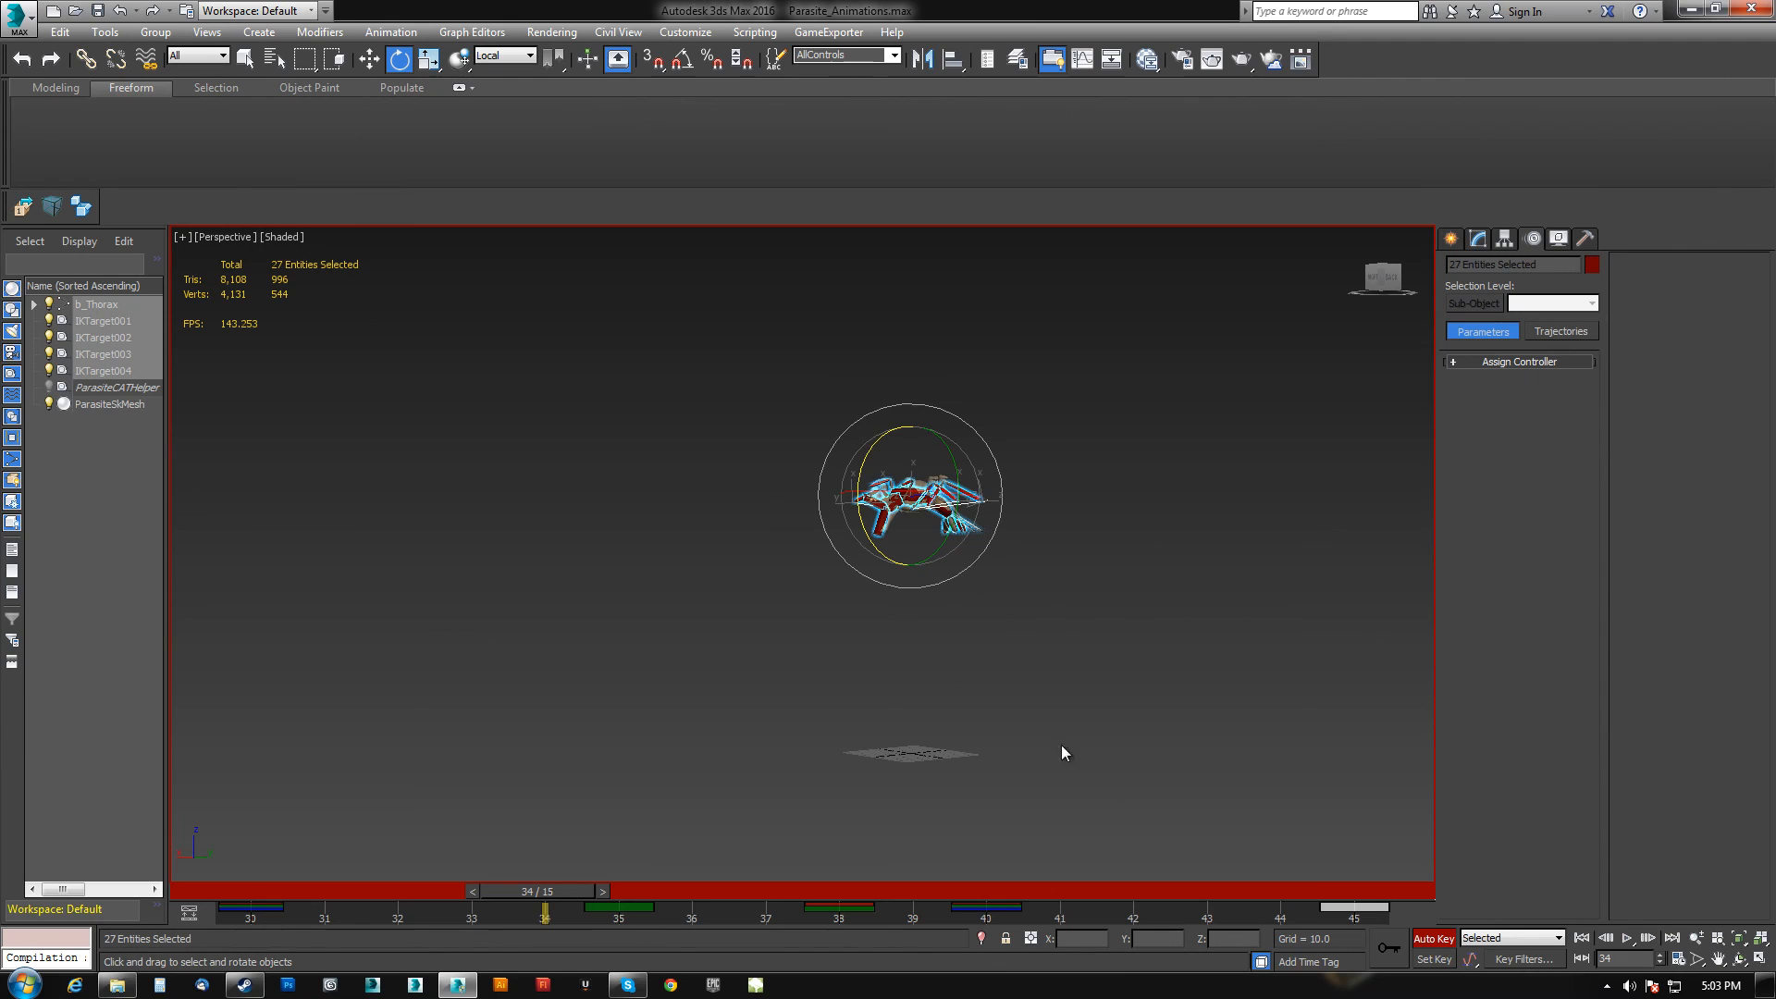
pyautogui.rightClick(1634, 940)
pyautogui.write('0')
pyautogui.press('Tab')
pyautogui.write('80')
pyautogui.press('Return')
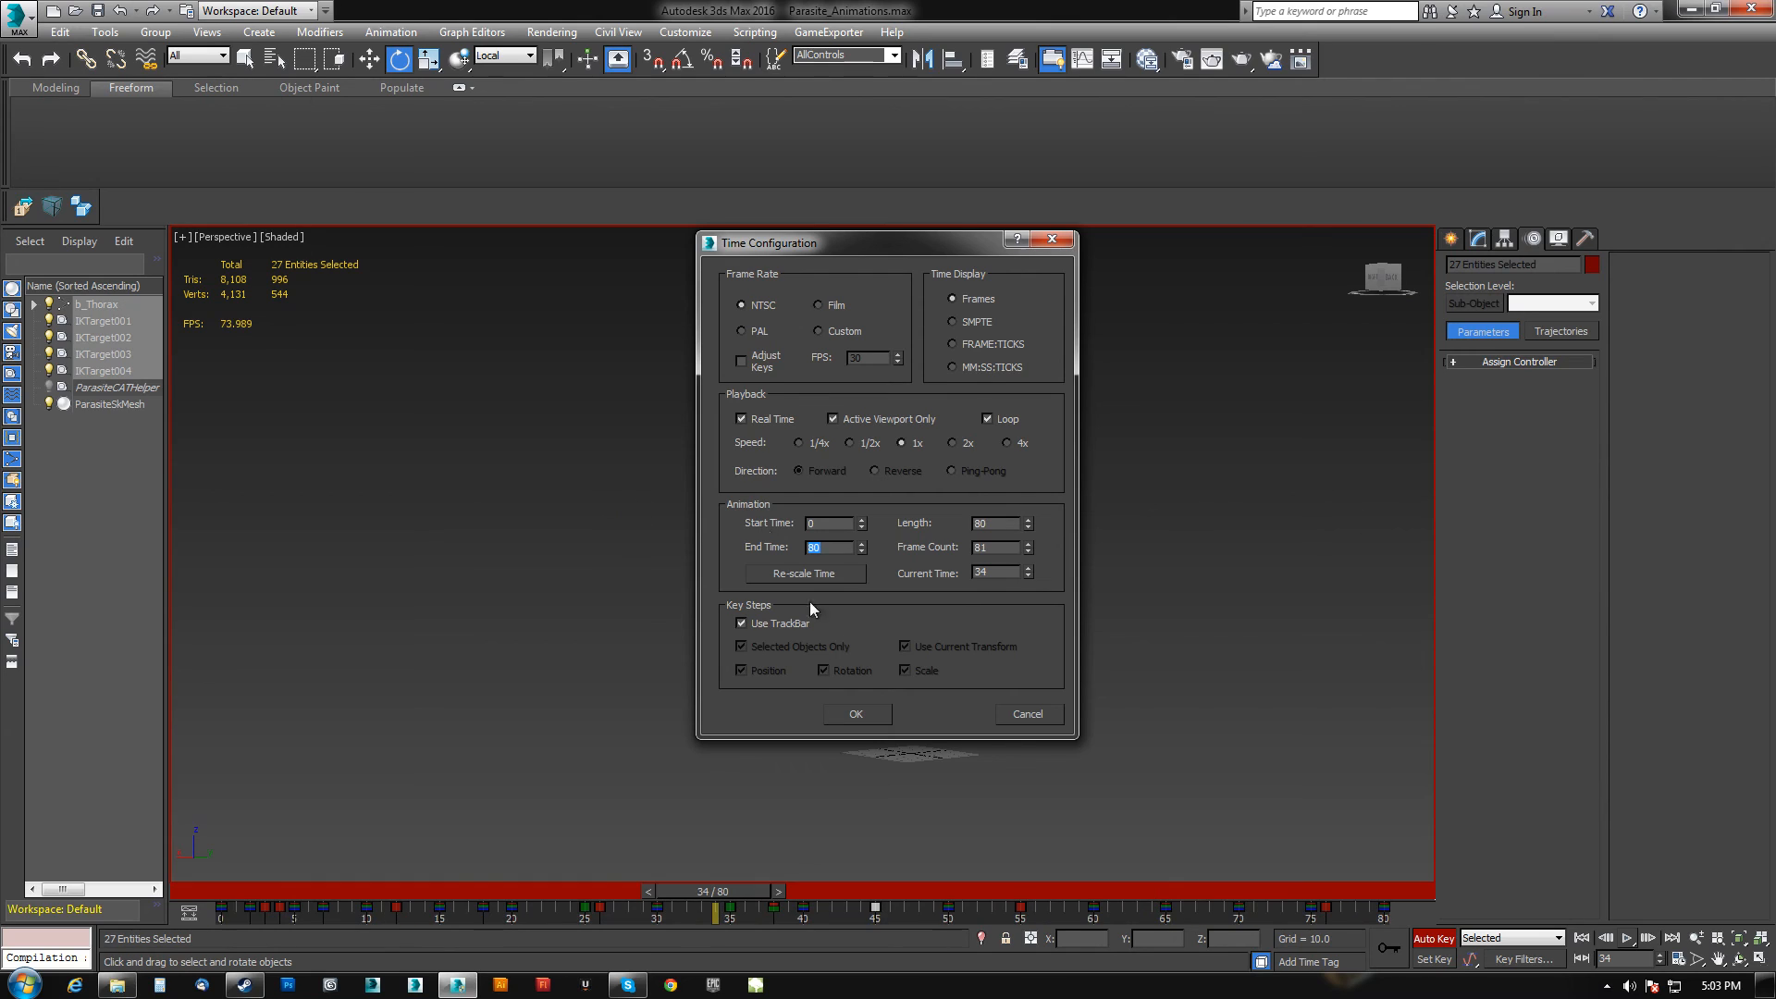
pyautogui.click(867, 712)
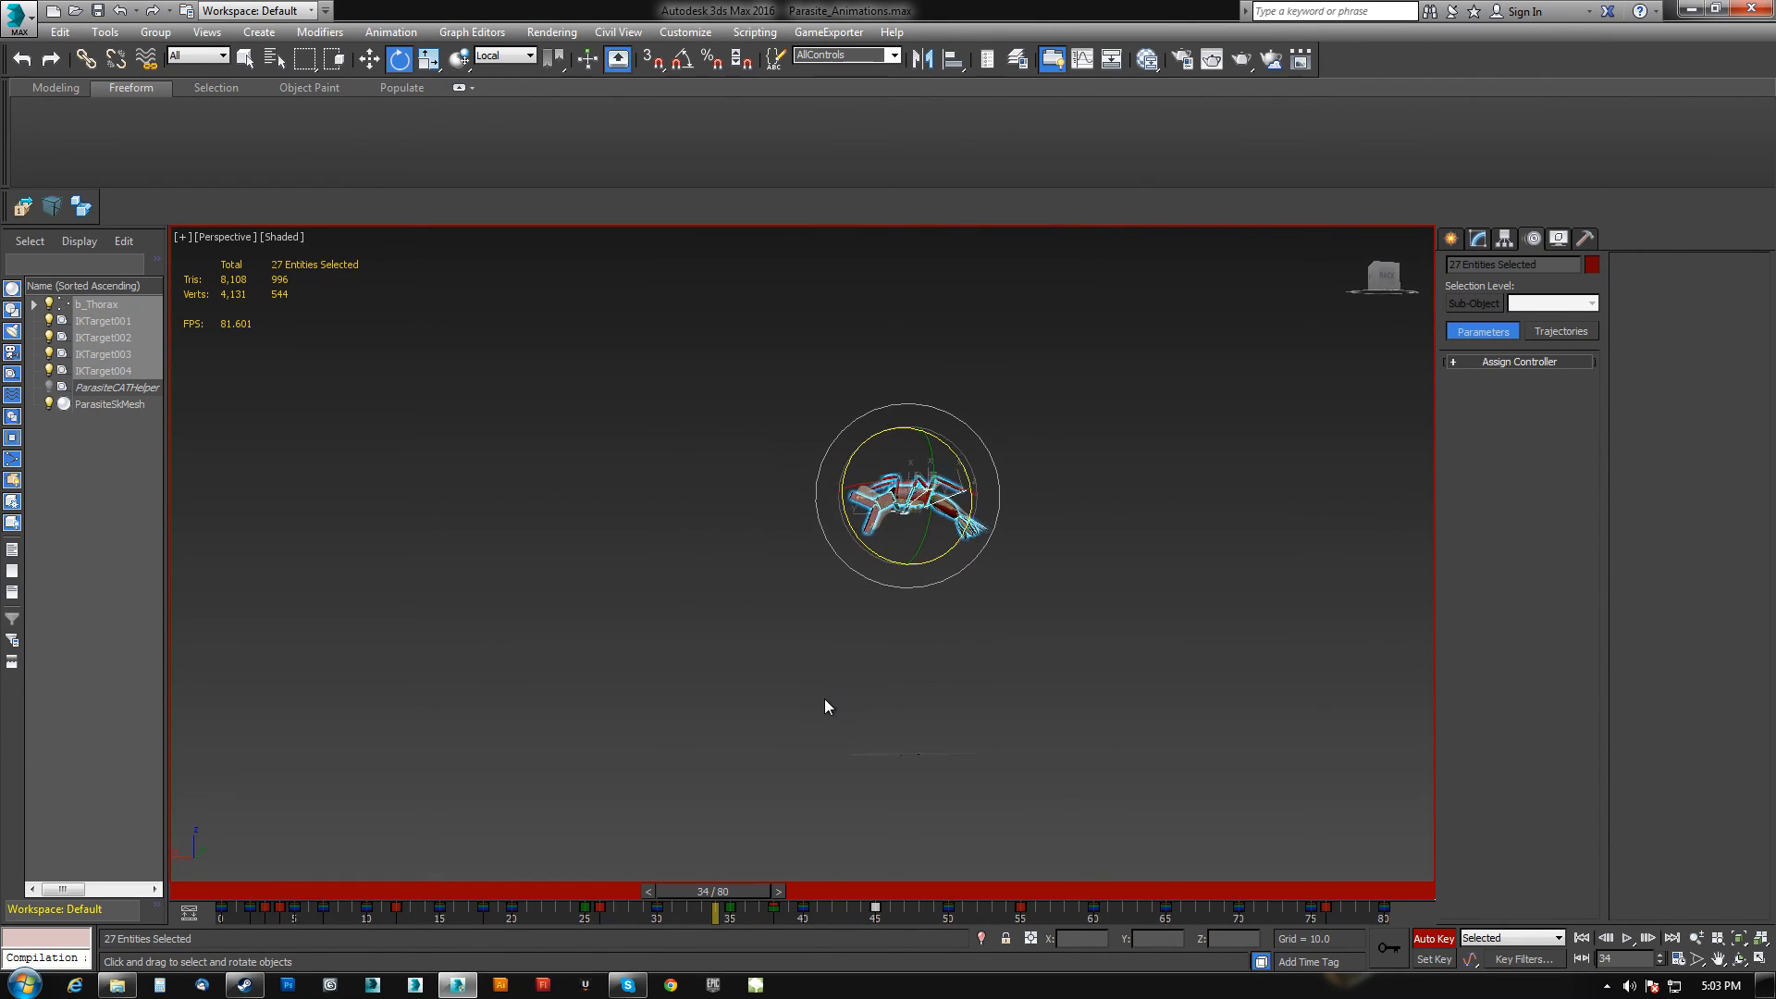
# Turn off Auto Key and play the full animation to review the jump.
pyautogui.click(1435, 938)
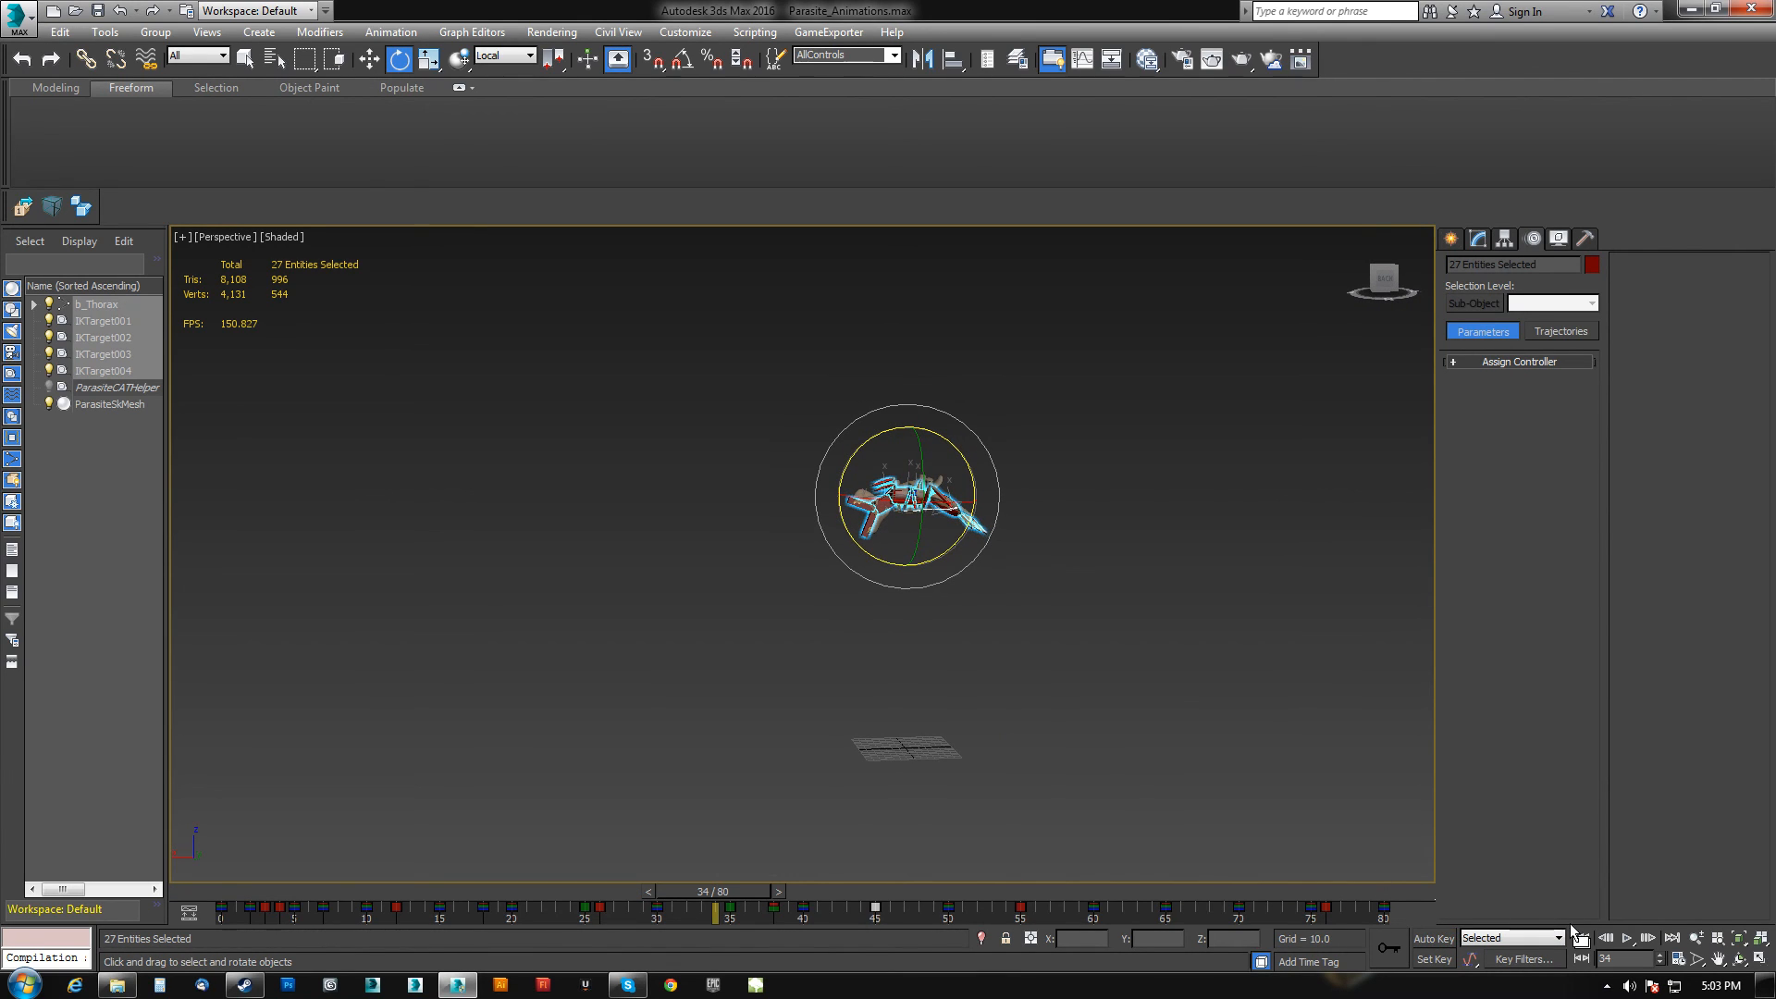
pyautogui.click(1627, 937)
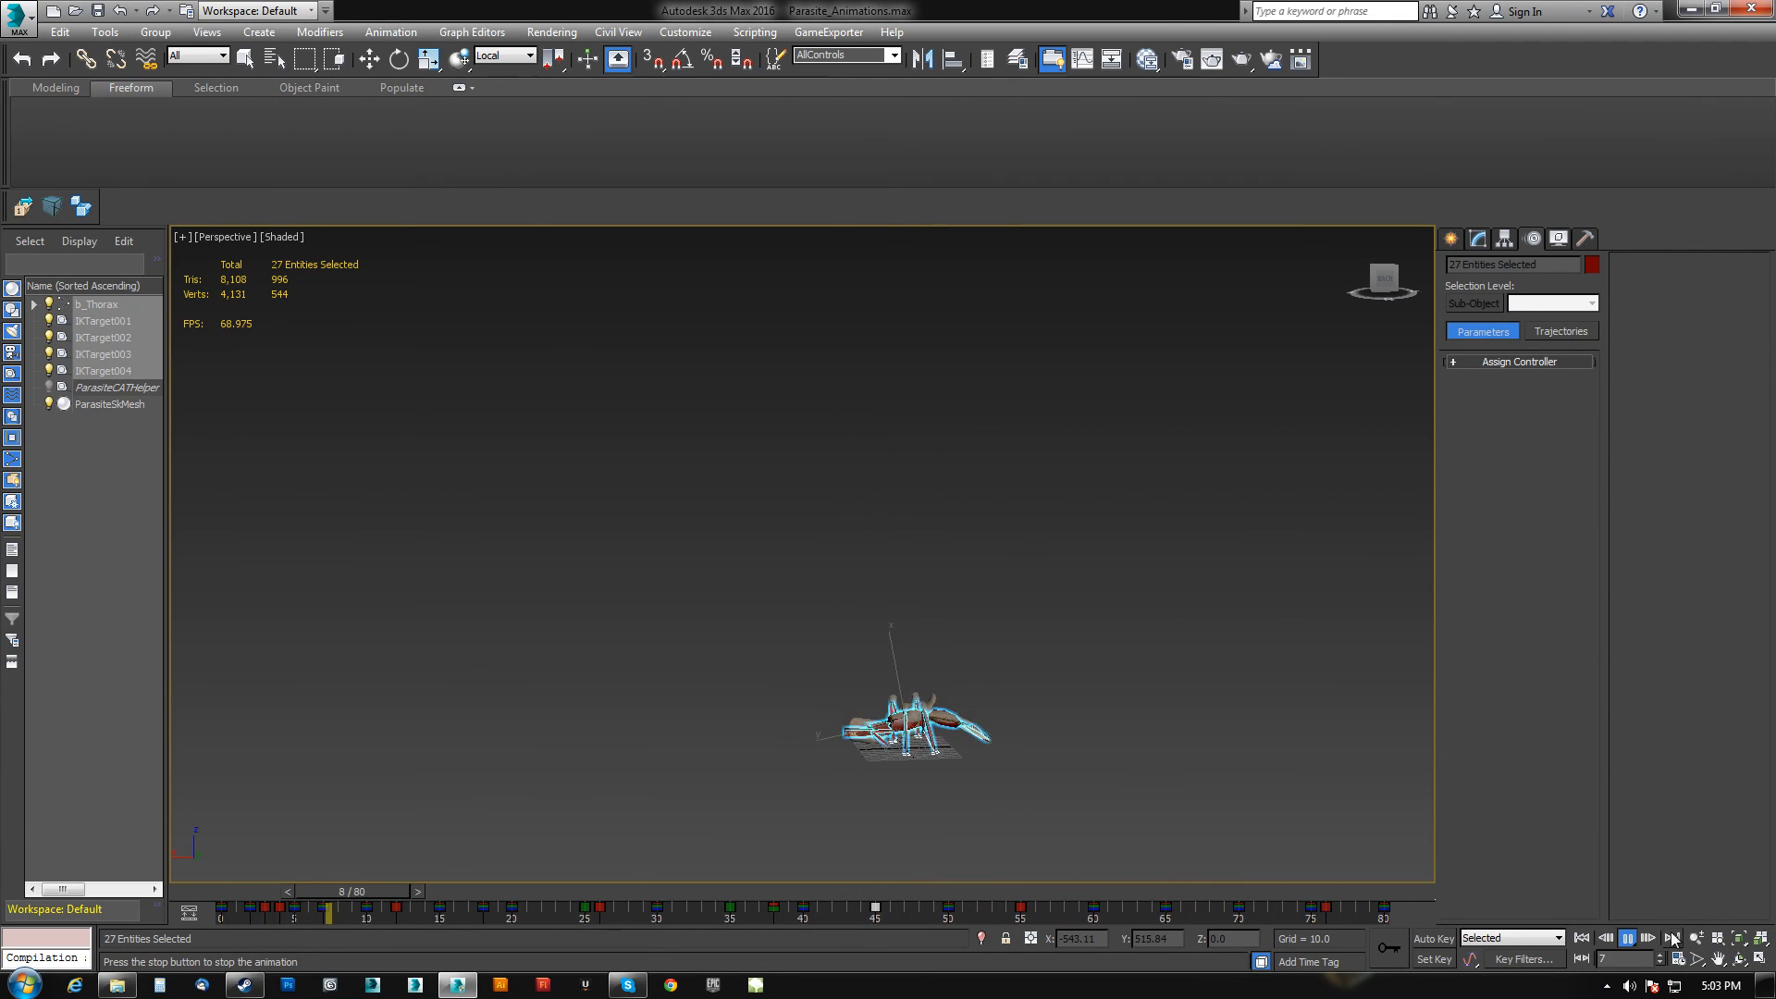
pyautogui.click(1627, 938)
pyautogui.press('e')
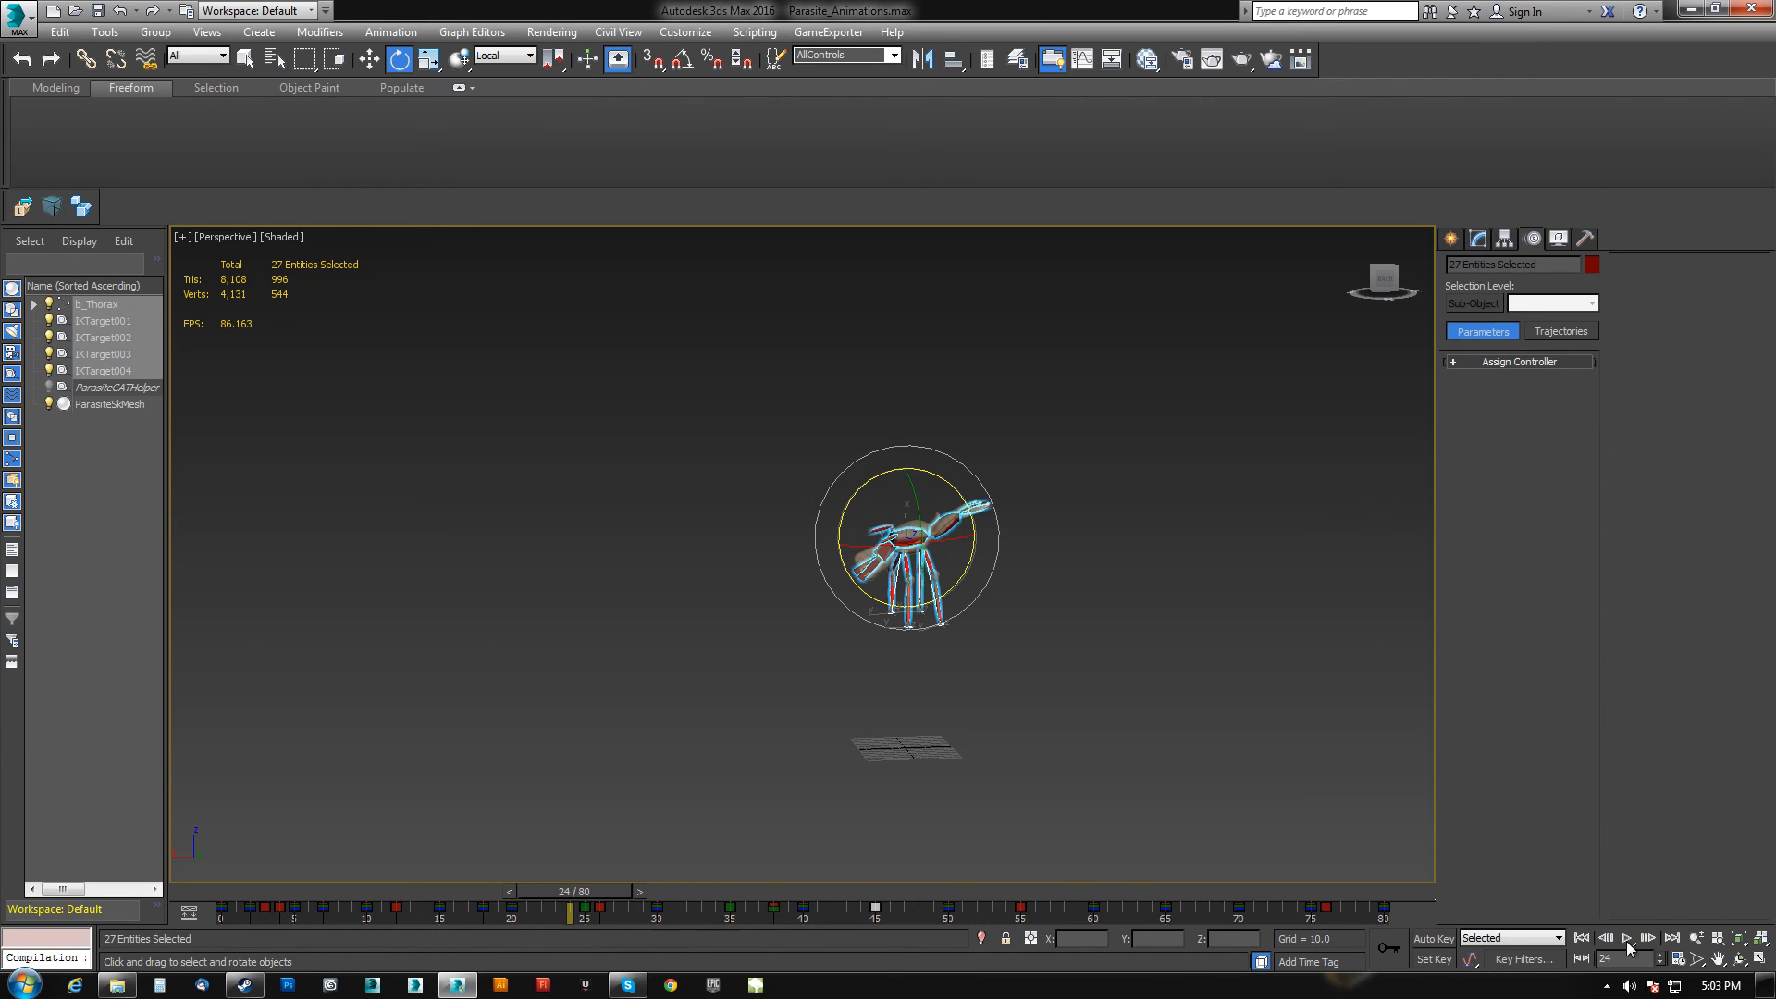
pyautogui.keyDown('alt'); pyautogui.moveTo(1068, 647); pyautogui.dragTo(935, 638, button='middle'); pyautogui.keyUp('alt')
pyautogui.scroll(4, 980, 640)
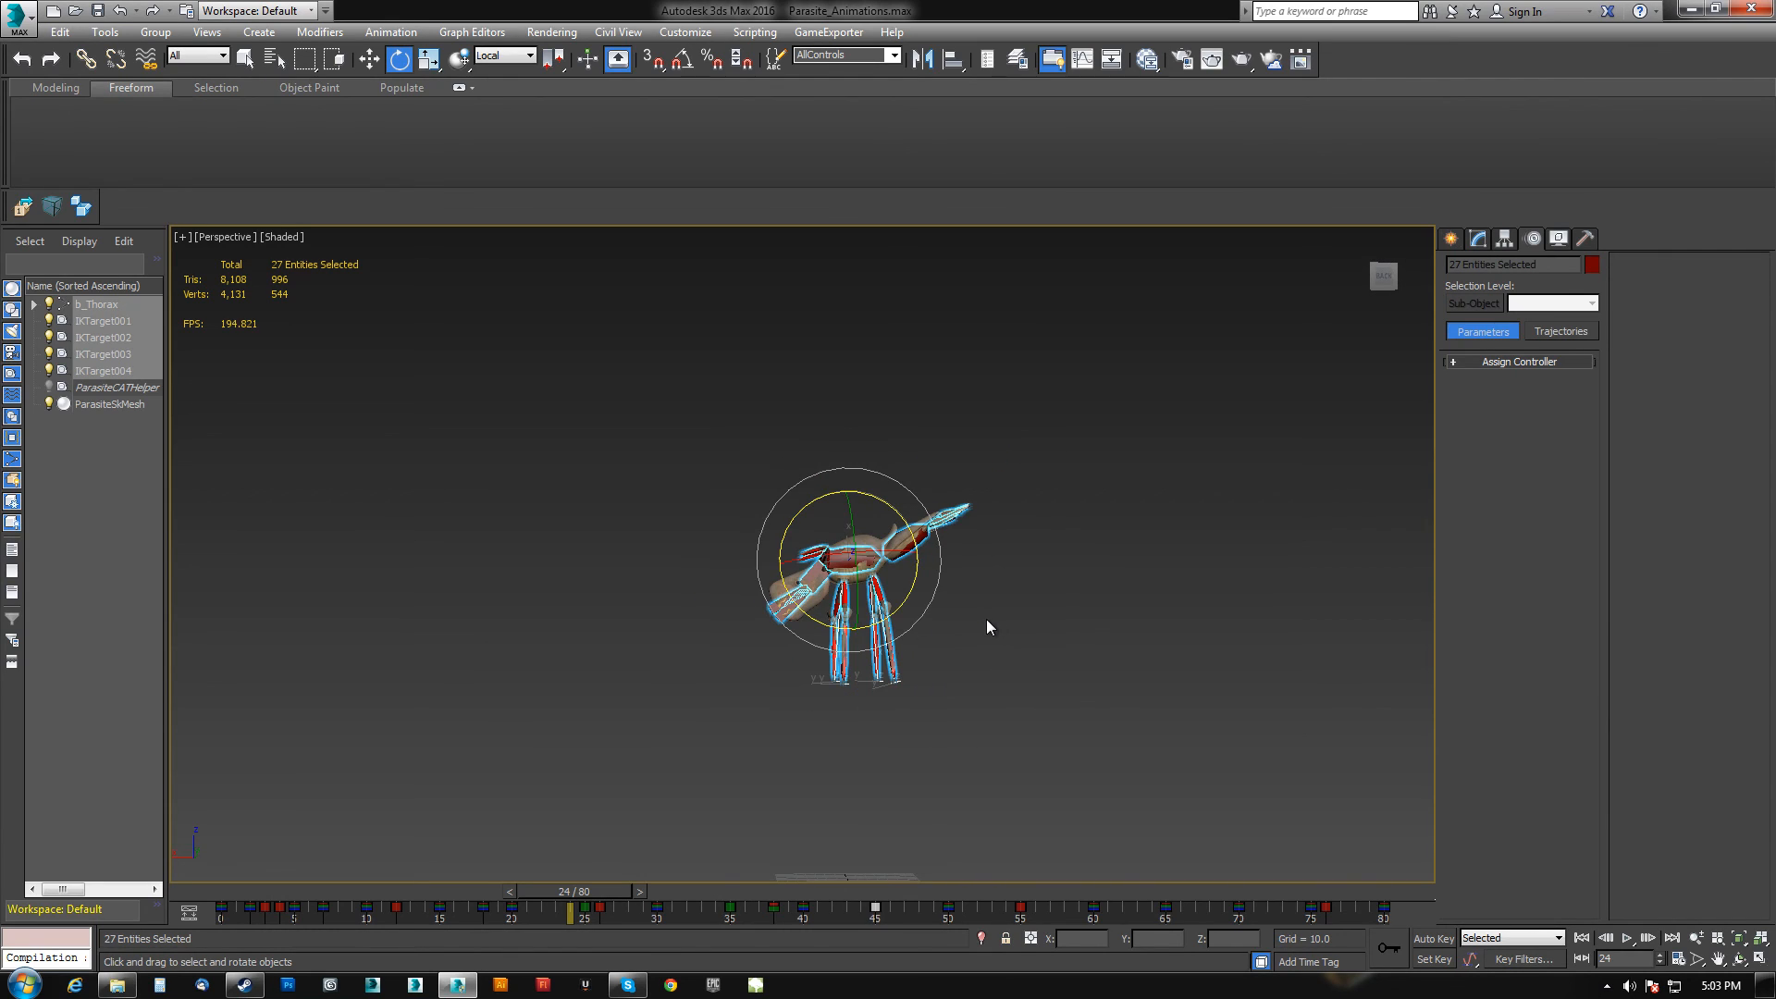
# Create a tall box beside the parasite as a reference platform for the jump.
pyautogui.click(1451, 239)
pyautogui.click(1483, 357)
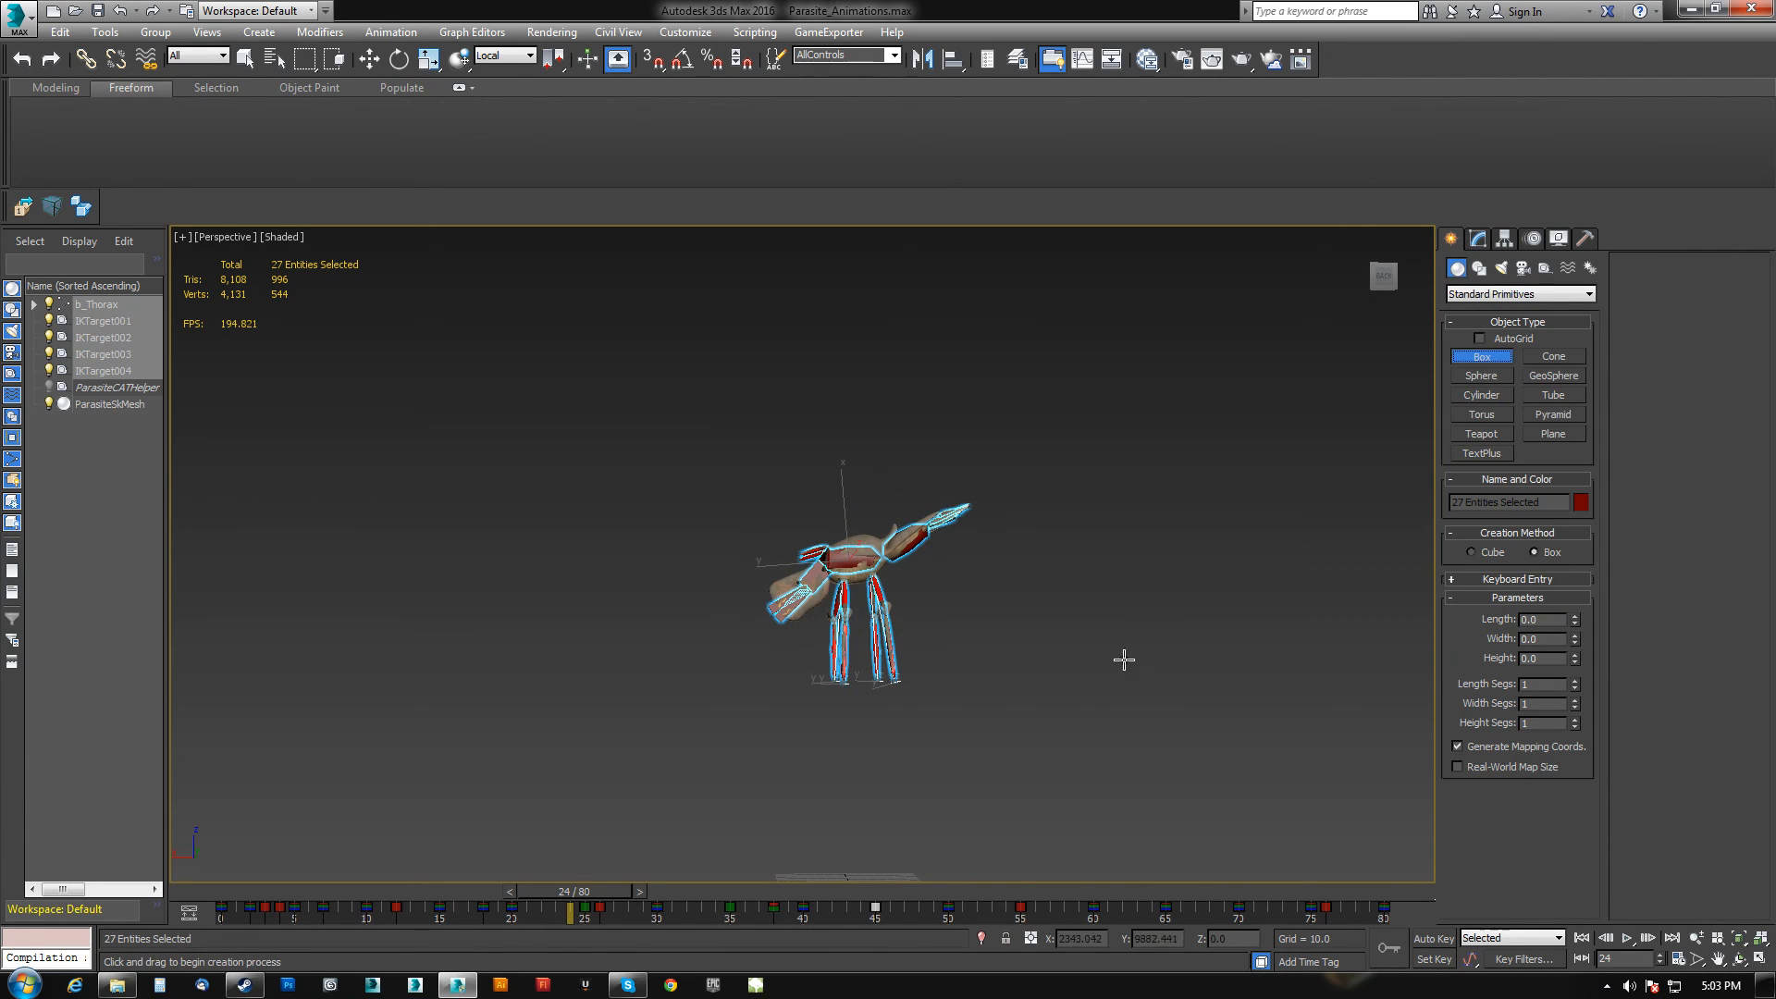
pyautogui.moveTo(1060, 770); pyautogui.dragTo(1034, 697, button='middle')
pyautogui.moveTo(1019, 803); pyautogui.dragTo(1084, 797)
pyautogui.click(1036, 634)
pyautogui.click(1078, 229)
pyautogui.moveTo(1042, 397); pyautogui.dragTo(1045, 472, button='middle')
pyautogui.moveTo(1045, 472)
pyautogui.keyDown('alt'); pyautogui.mouseDown(button='middle')
pyautogui.moveTo(1050, 491)
pyautogui.moveTo(1021, 448)
pyautogui.mouseUp(button='middle'); pyautogui.keyUp('alt')
pyautogui.press('w')
pyautogui.moveTo(1017, 358); pyautogui.dragTo(999, 489, button='middle')
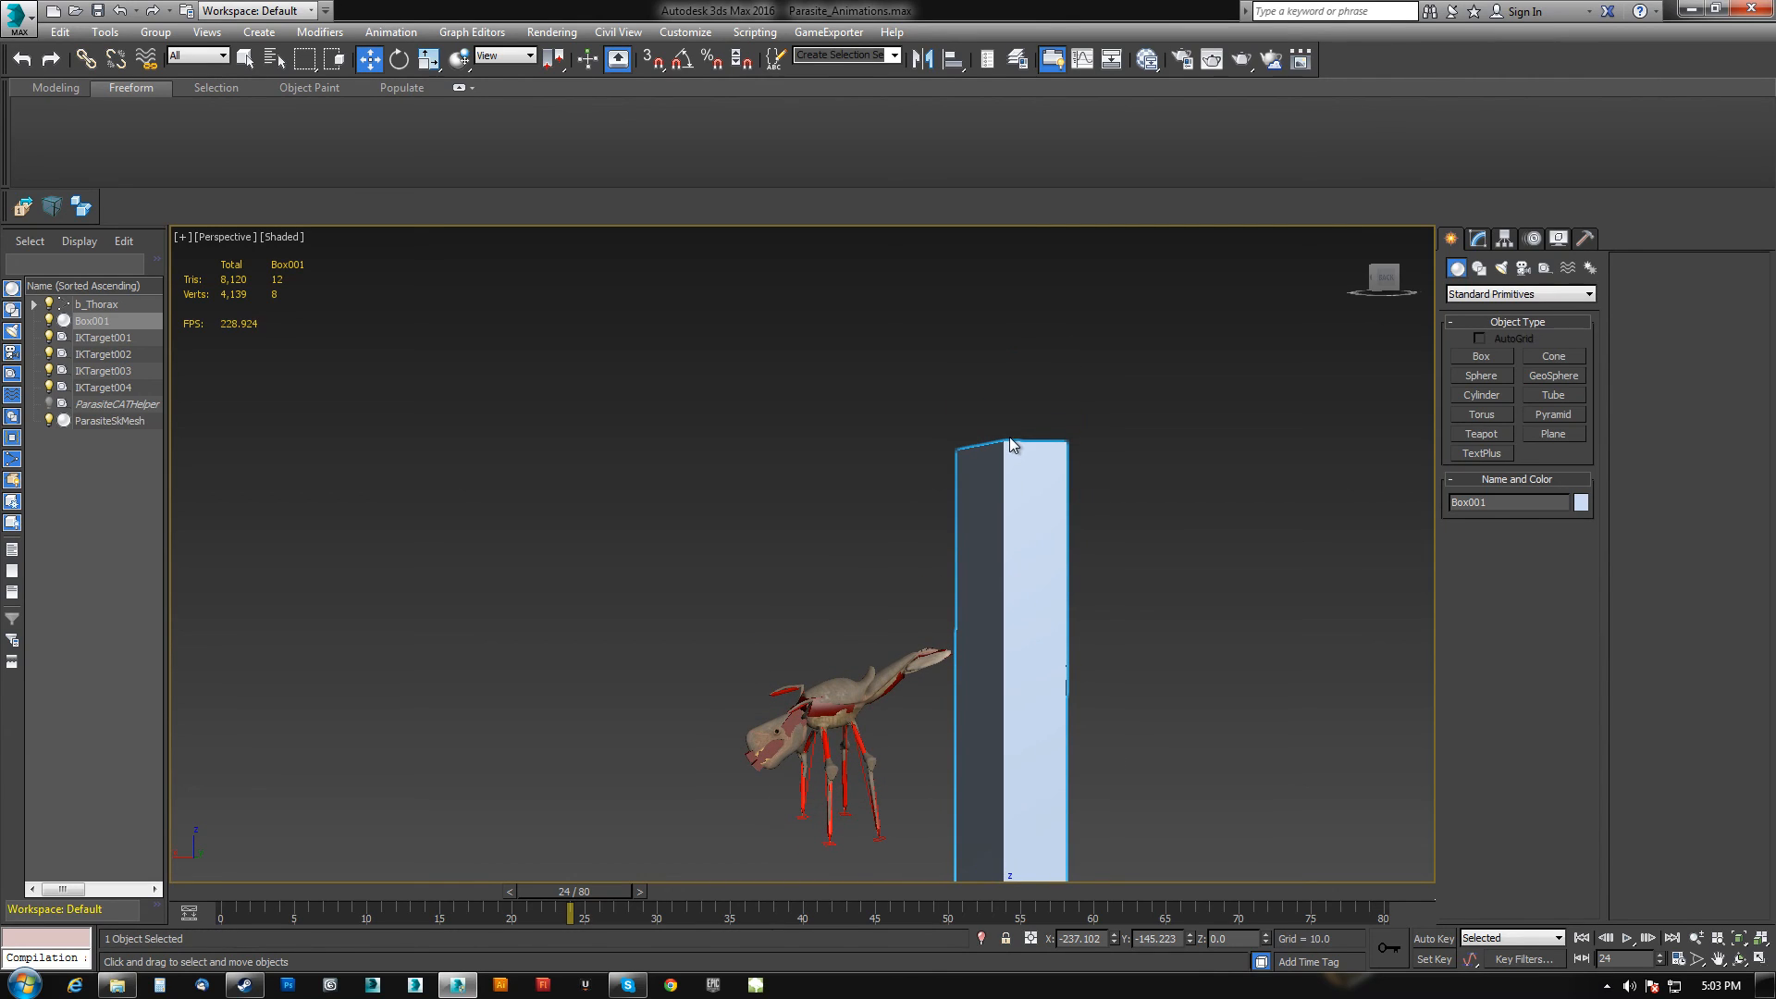
# Position the reference box under the parasite's landing pose while scrubbing the jump, then delete the box.
pyautogui.scroll(-5, 953, 384)
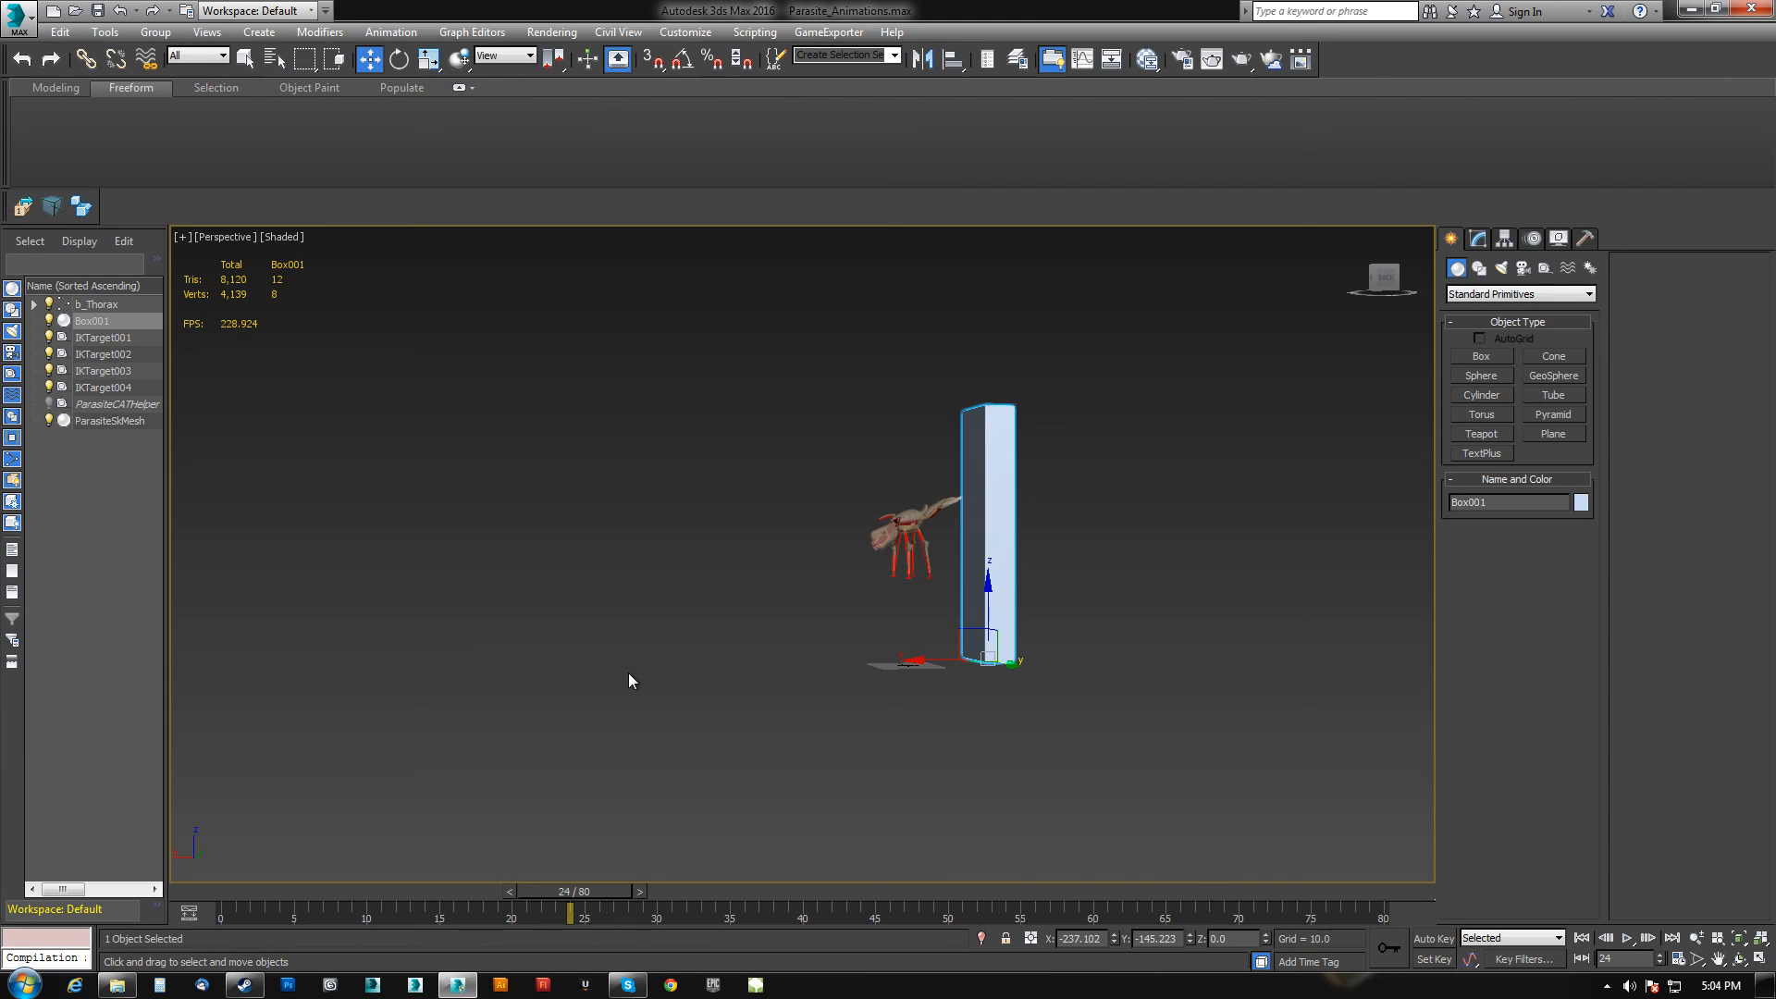
pyautogui.keyDown('alt'); pyautogui.moveTo(755, 644); pyautogui.dragTo(830, 638, button='middle'); pyautogui.keyUp('alt')
pyautogui.moveTo(638, 897); pyautogui.dragTo(689, 855)
pyautogui.press('w')
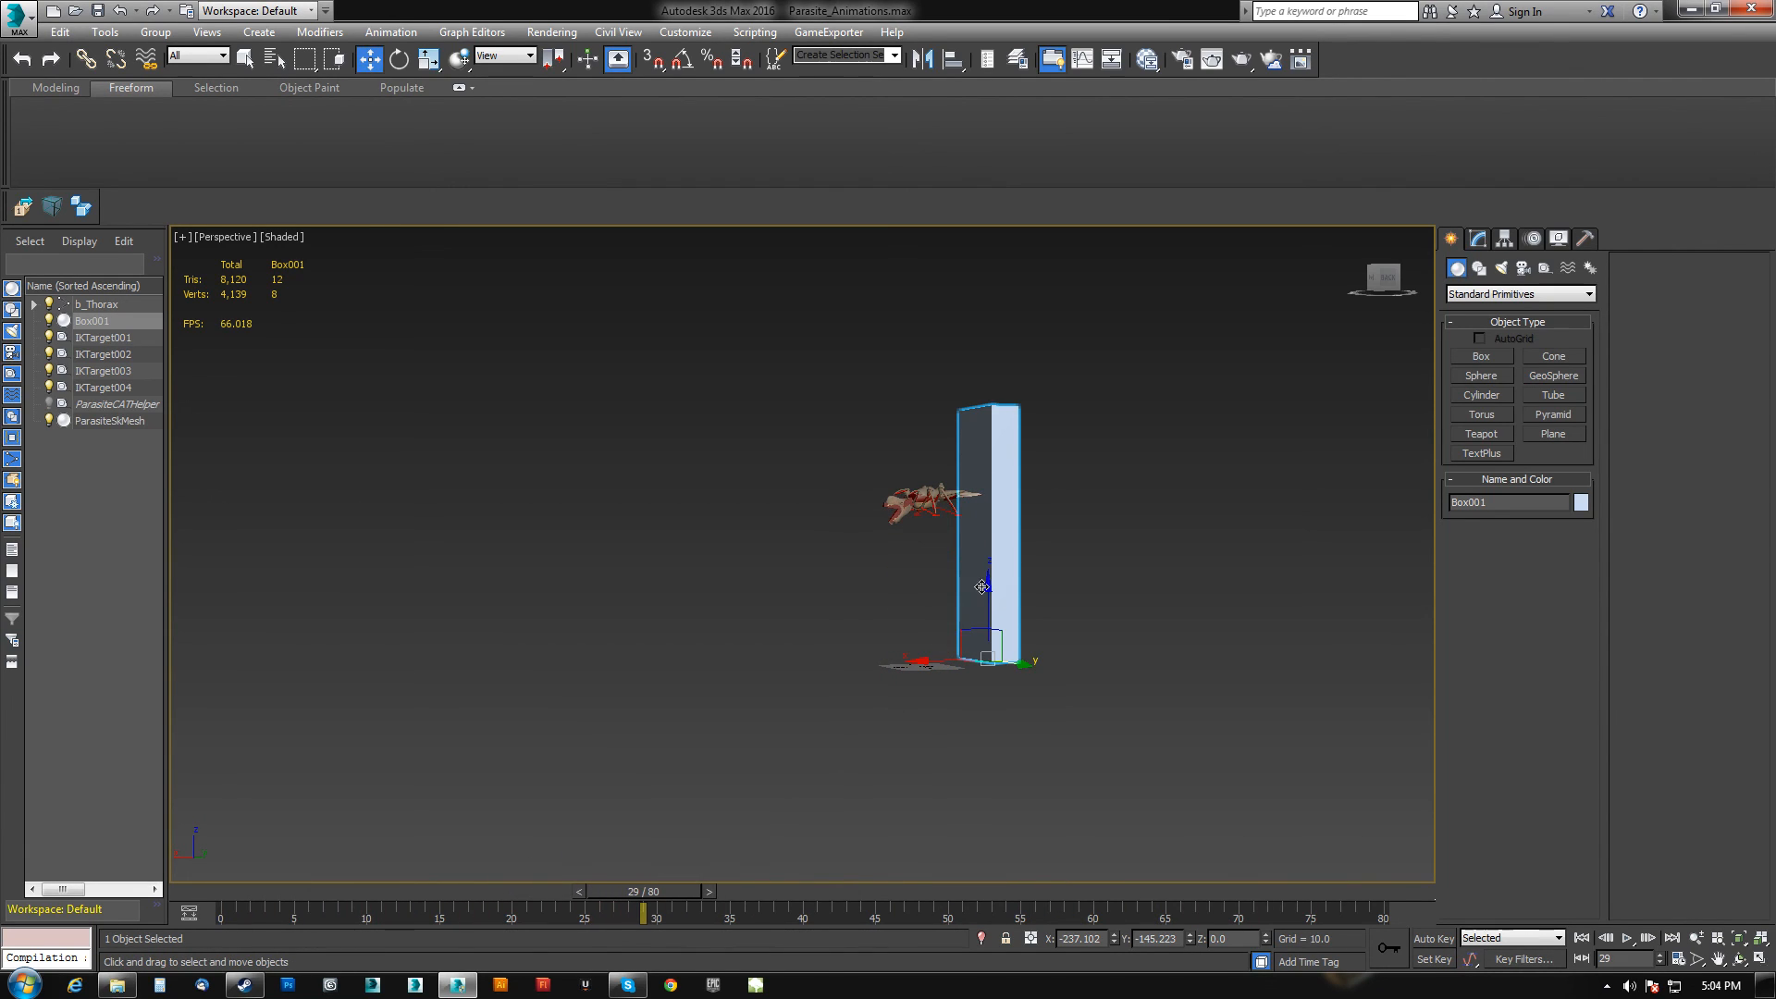
pyautogui.keyDown('alt'); pyautogui.moveTo(1018, 635); pyautogui.dragTo(988, 633, button='middle'); pyautogui.keyUp('alt')
pyautogui.moveTo(972, 634); pyautogui.dragTo(909, 865)
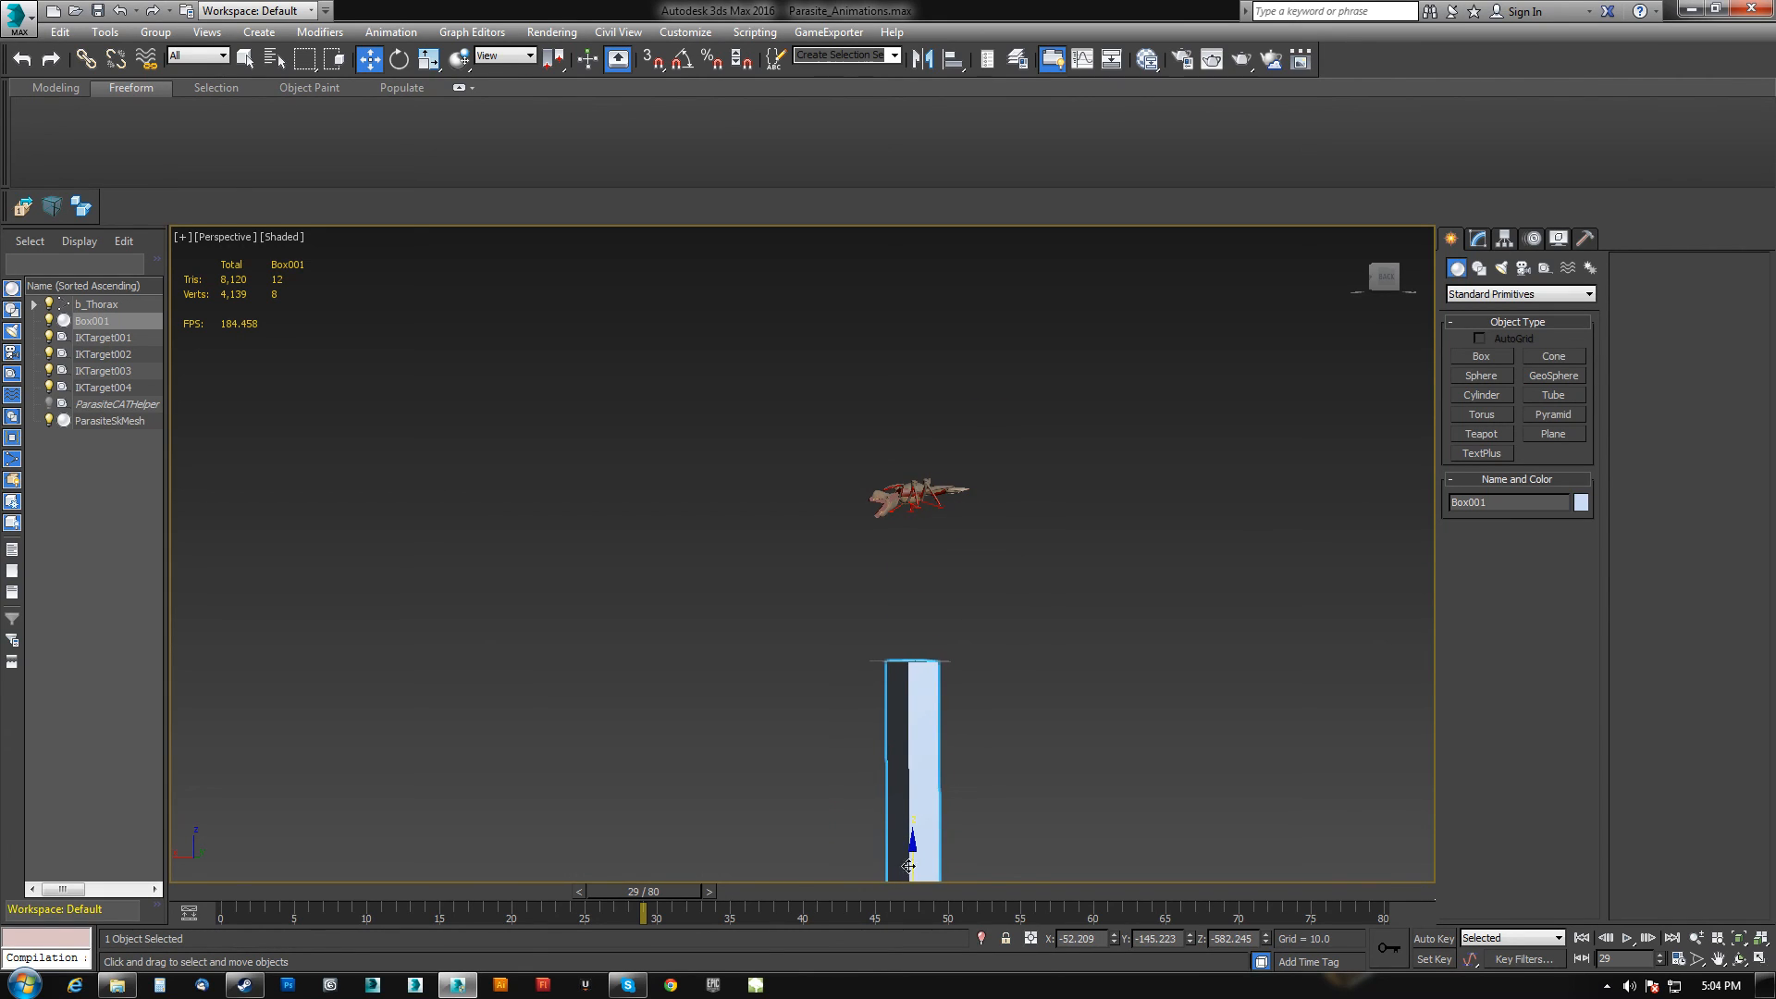
pyautogui.moveTo(908, 865); pyautogui.dragTo(922, 729, button='middle')
pyautogui.keyDown('alt'); pyautogui.moveTo(922, 729); pyautogui.dragTo(927, 753, button='middle'); pyautogui.keyUp('alt')
pyautogui.moveTo(661, 893); pyautogui.dragTo(1355, 902)
pyautogui.press('w')
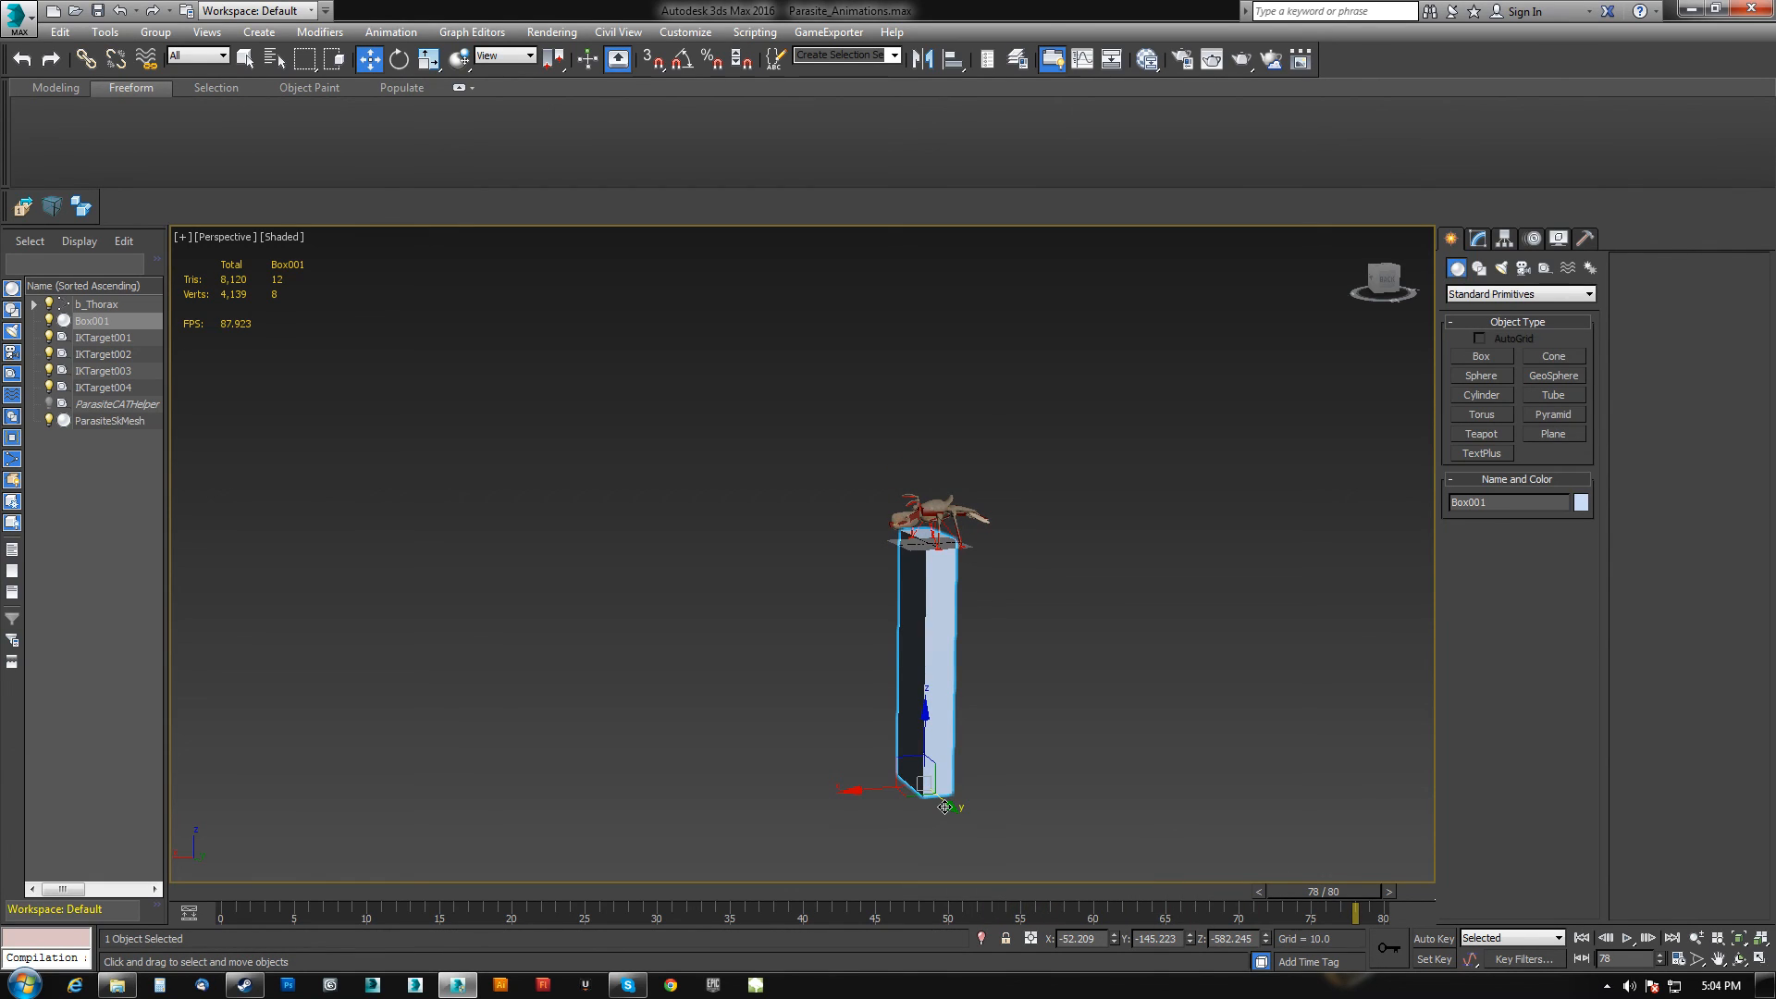
pyautogui.keyDown('alt'); pyautogui.moveTo(979, 799); pyautogui.dragTo(1017, 769, button='middle'); pyautogui.keyUp('alt')
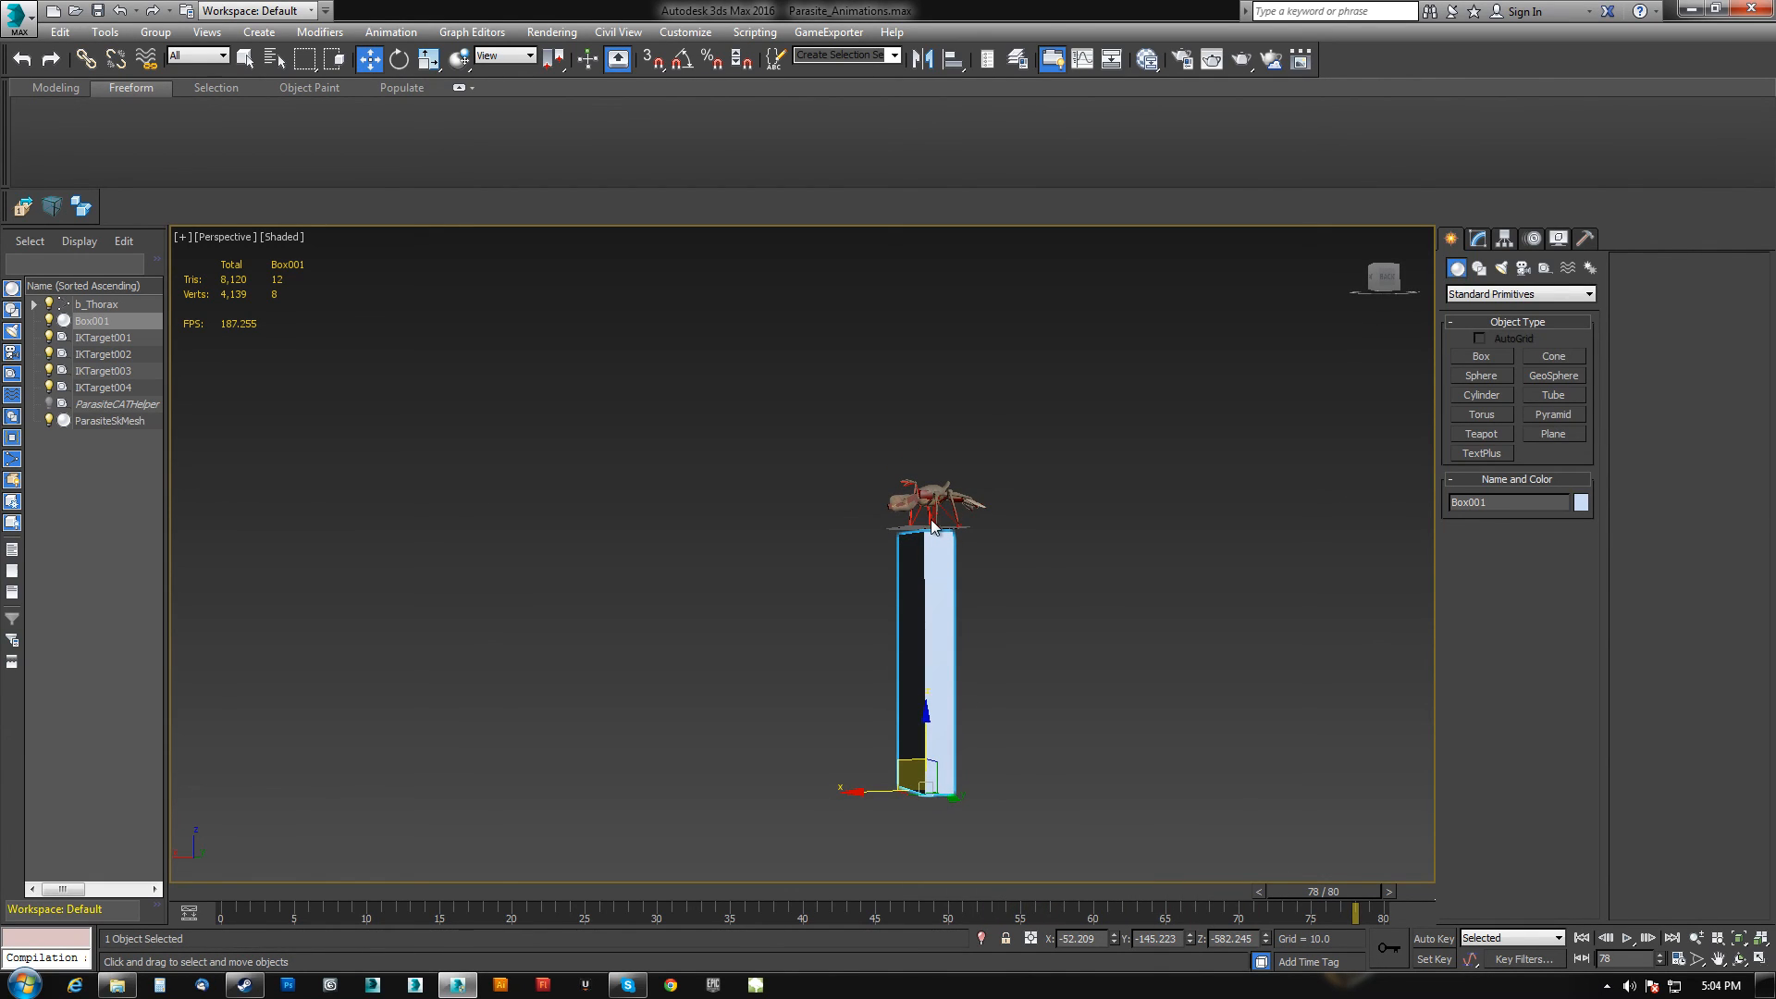
pyautogui.moveTo(1348, 894); pyautogui.dragTo(948, 899)
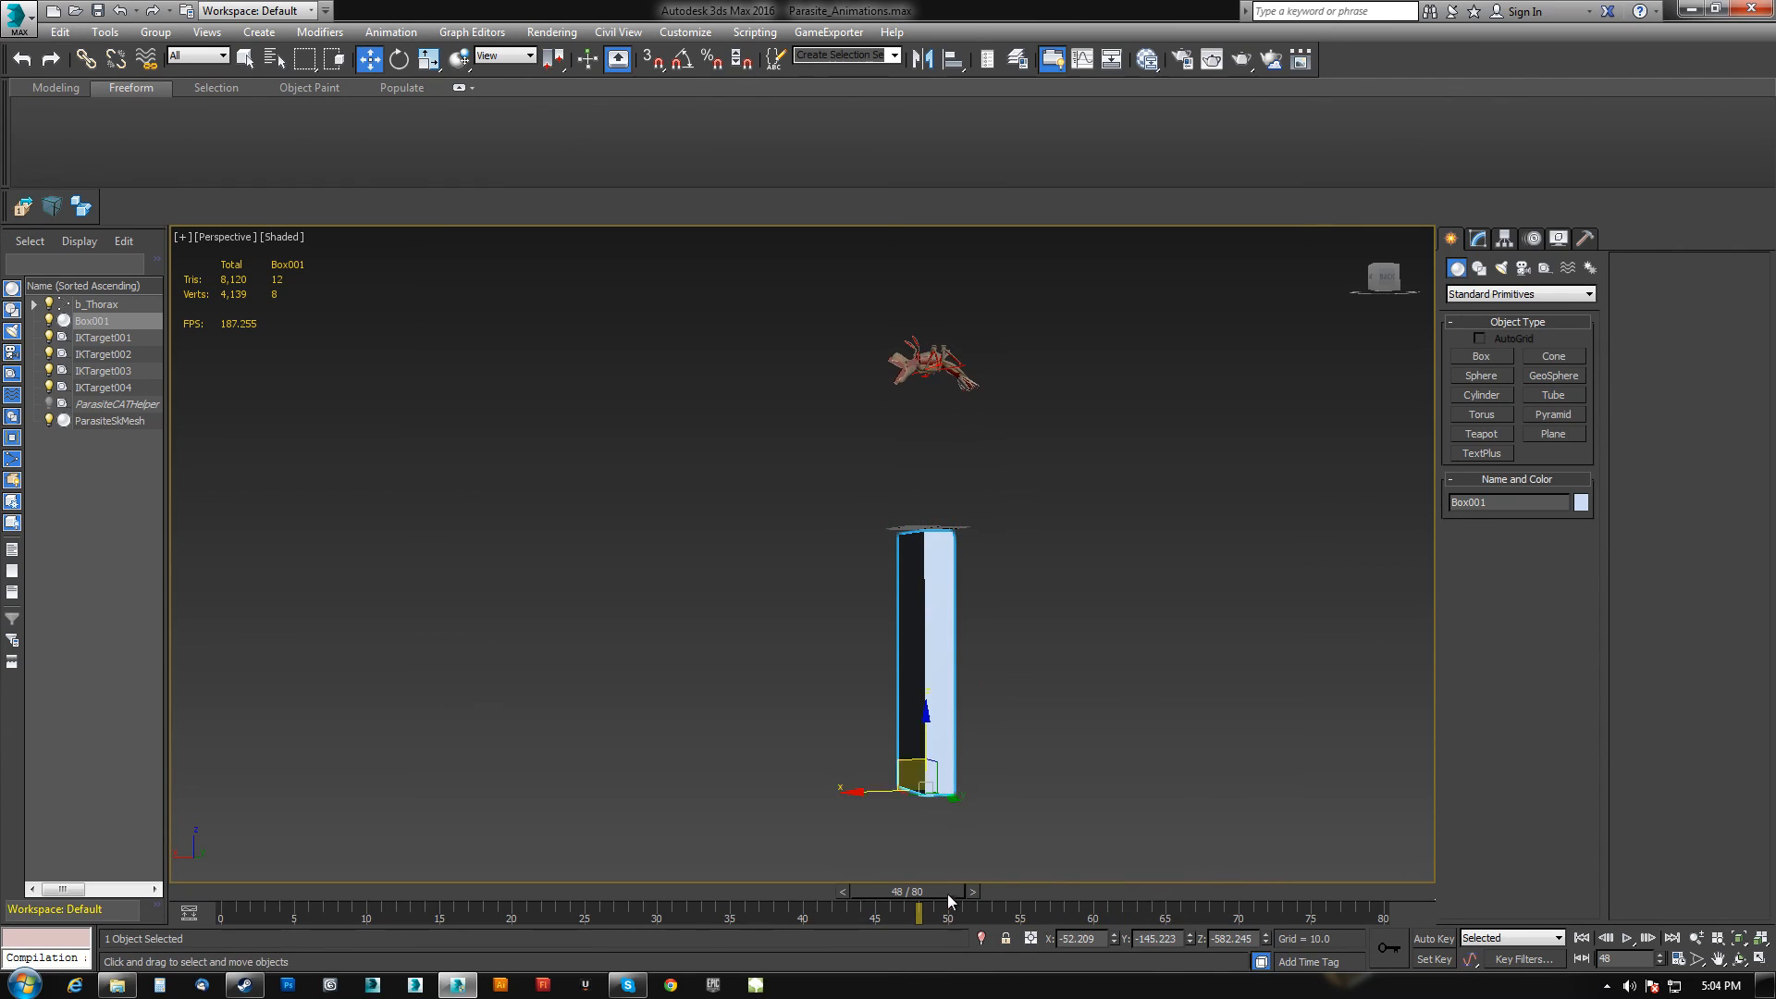
pyautogui.moveTo(911, 891); pyautogui.dragTo(727, 893)
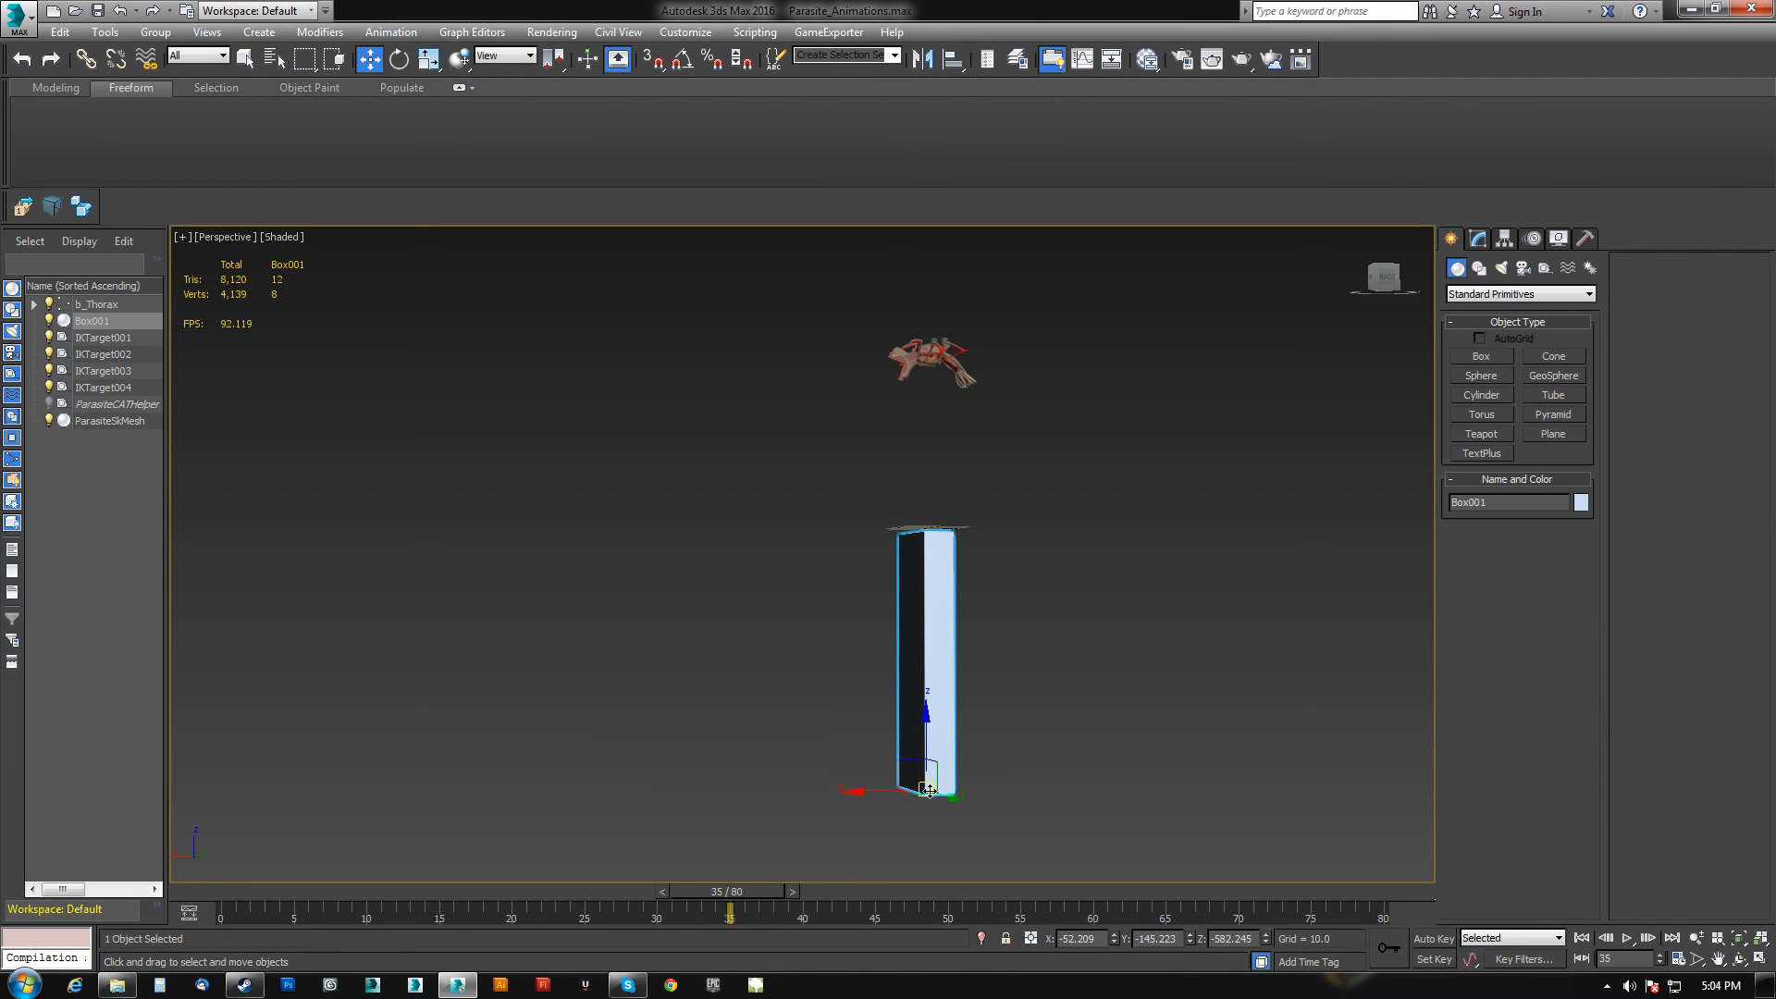
pyautogui.keyDown('alt'); pyautogui.moveTo(945, 547); pyautogui.dragTo(1011, 610, button='middle'); pyautogui.keyUp('alt')
pyautogui.keyDown('alt'); pyautogui.moveTo(984, 411); pyautogui.dragTo(1030, 520, button='middle'); pyautogui.keyUp('alt')
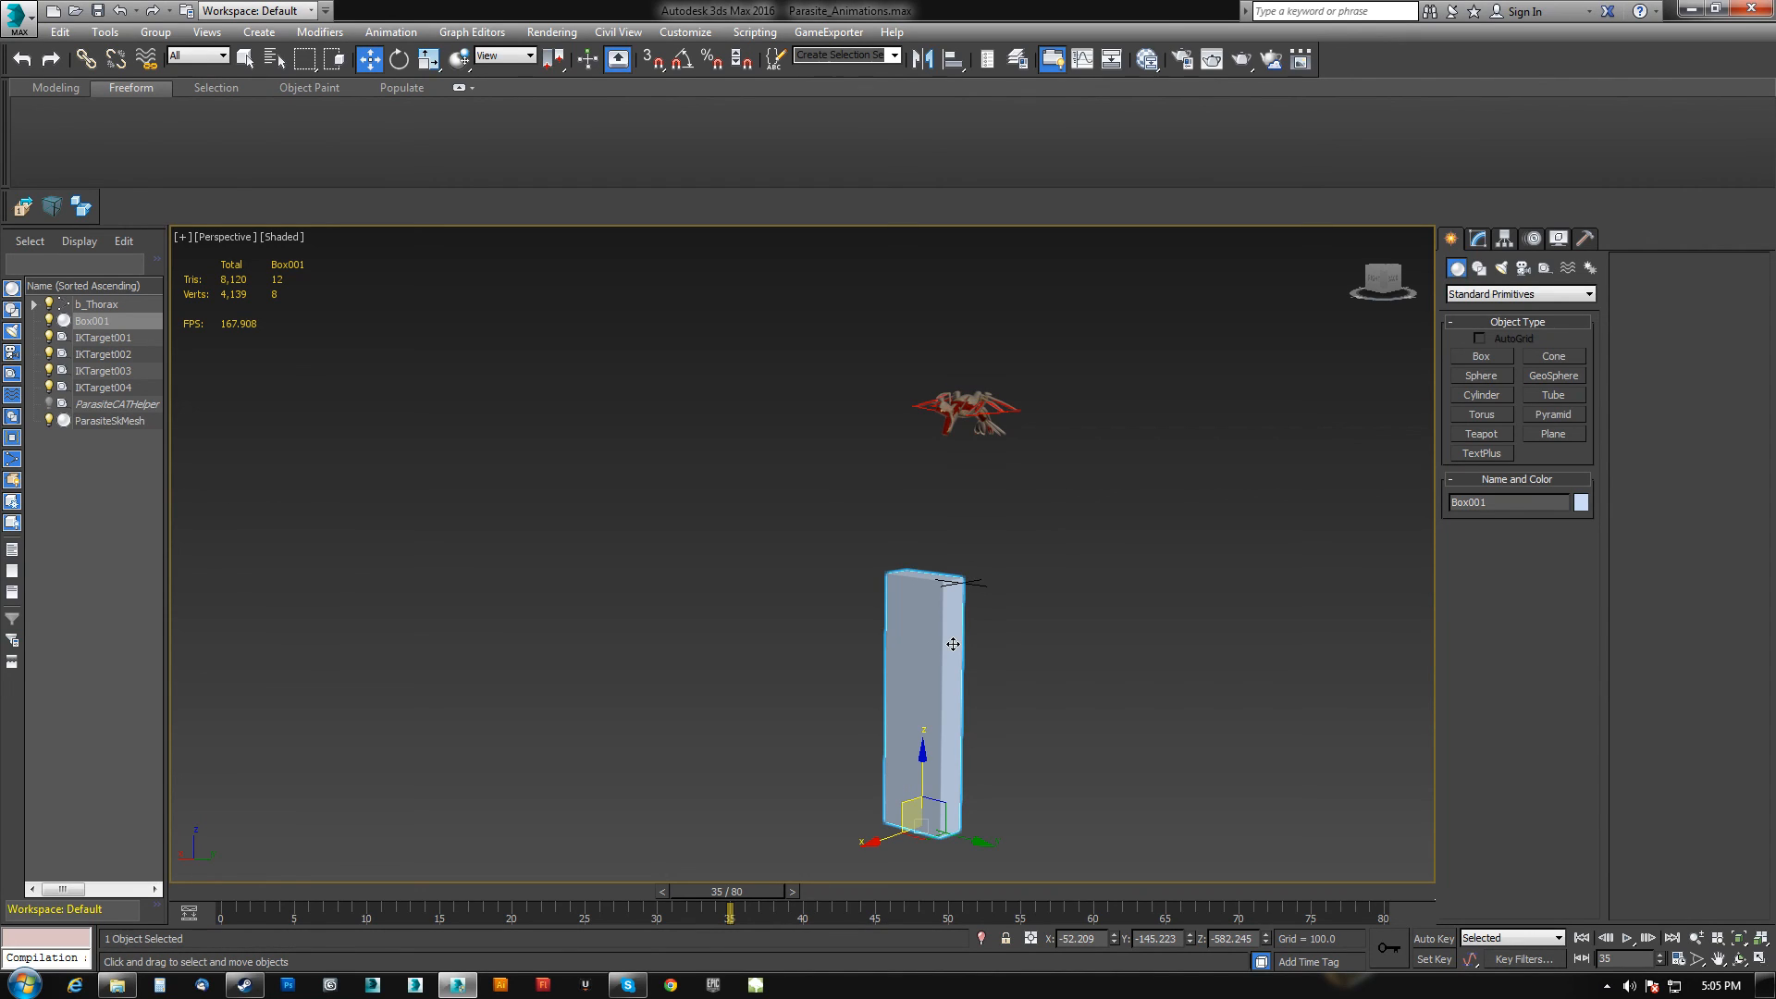
pyautogui.press('Delete')
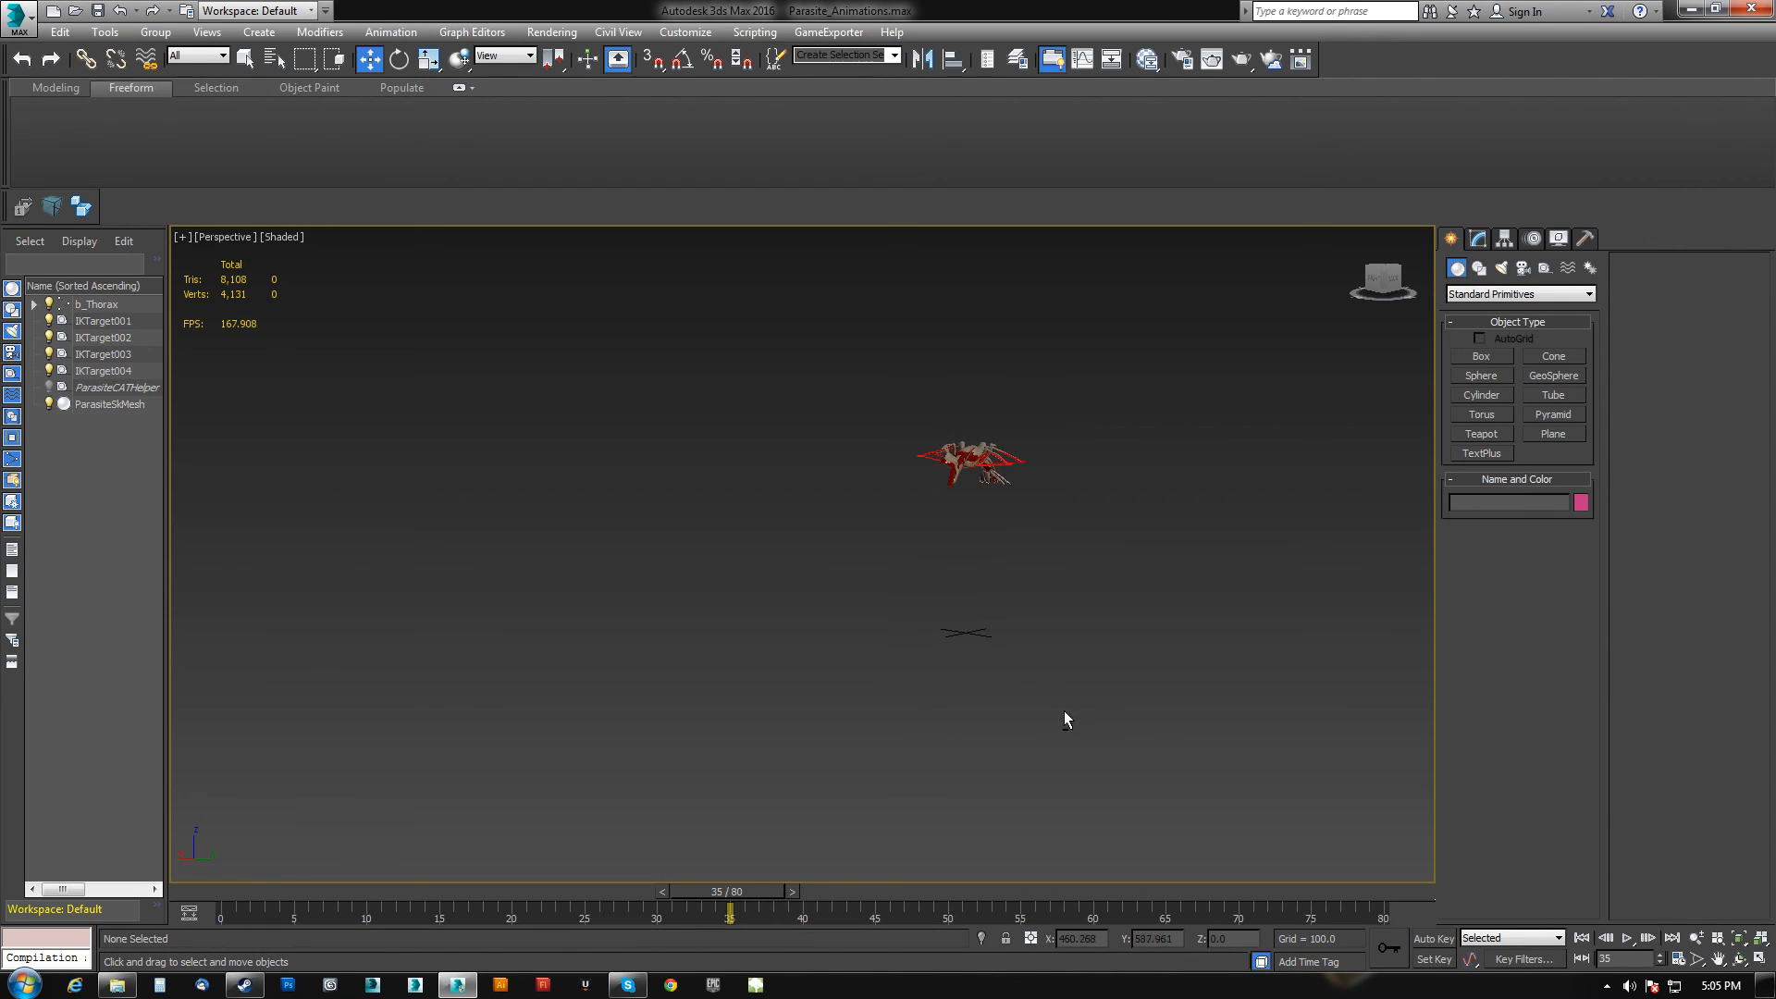
# Scrub through the jump animation to review the motion from start to end.
pyautogui.scroll(4, 962, 605)
pyautogui.moveTo(961, 604); pyautogui.dragTo(957, 642, button='middle')
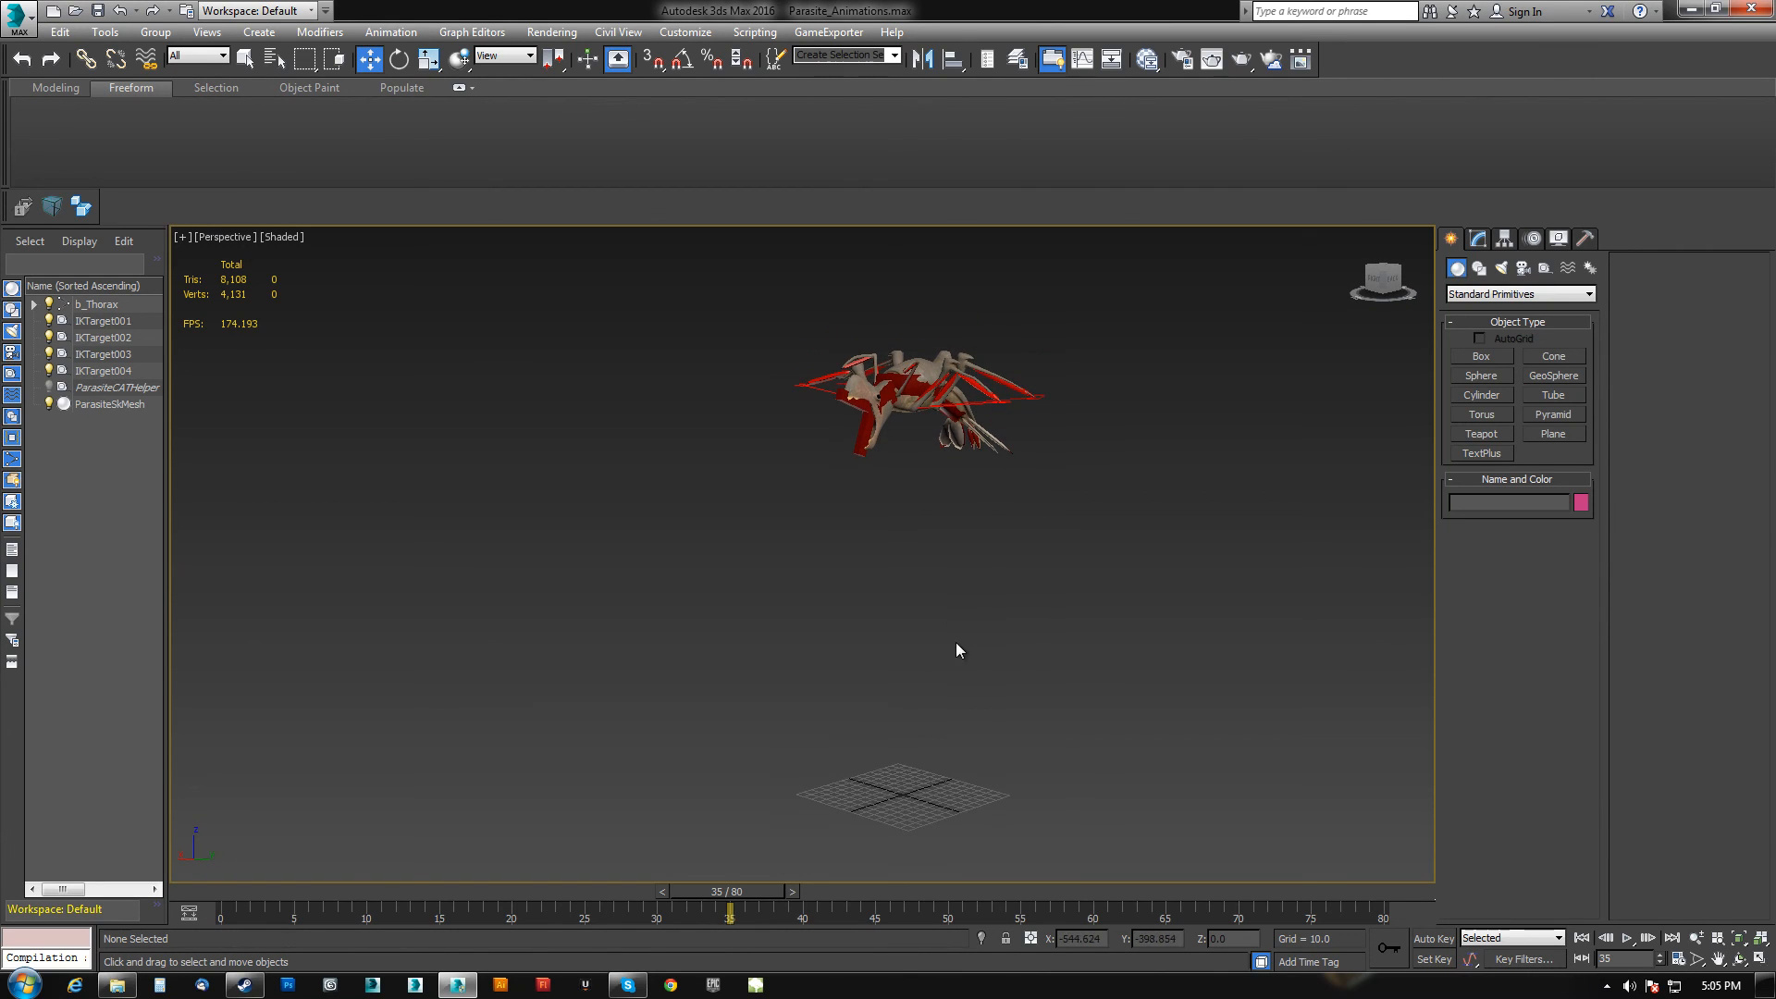
pyautogui.moveTo(747, 894); pyautogui.dragTo(548, 871)
pyautogui.moveTo(416, 875); pyautogui.dragTo(1063, 822)
pyautogui.press('w')
pyautogui.click(943, 659)
pyautogui.moveTo(992, 698); pyautogui.dragTo(1079, 647, button='middle')
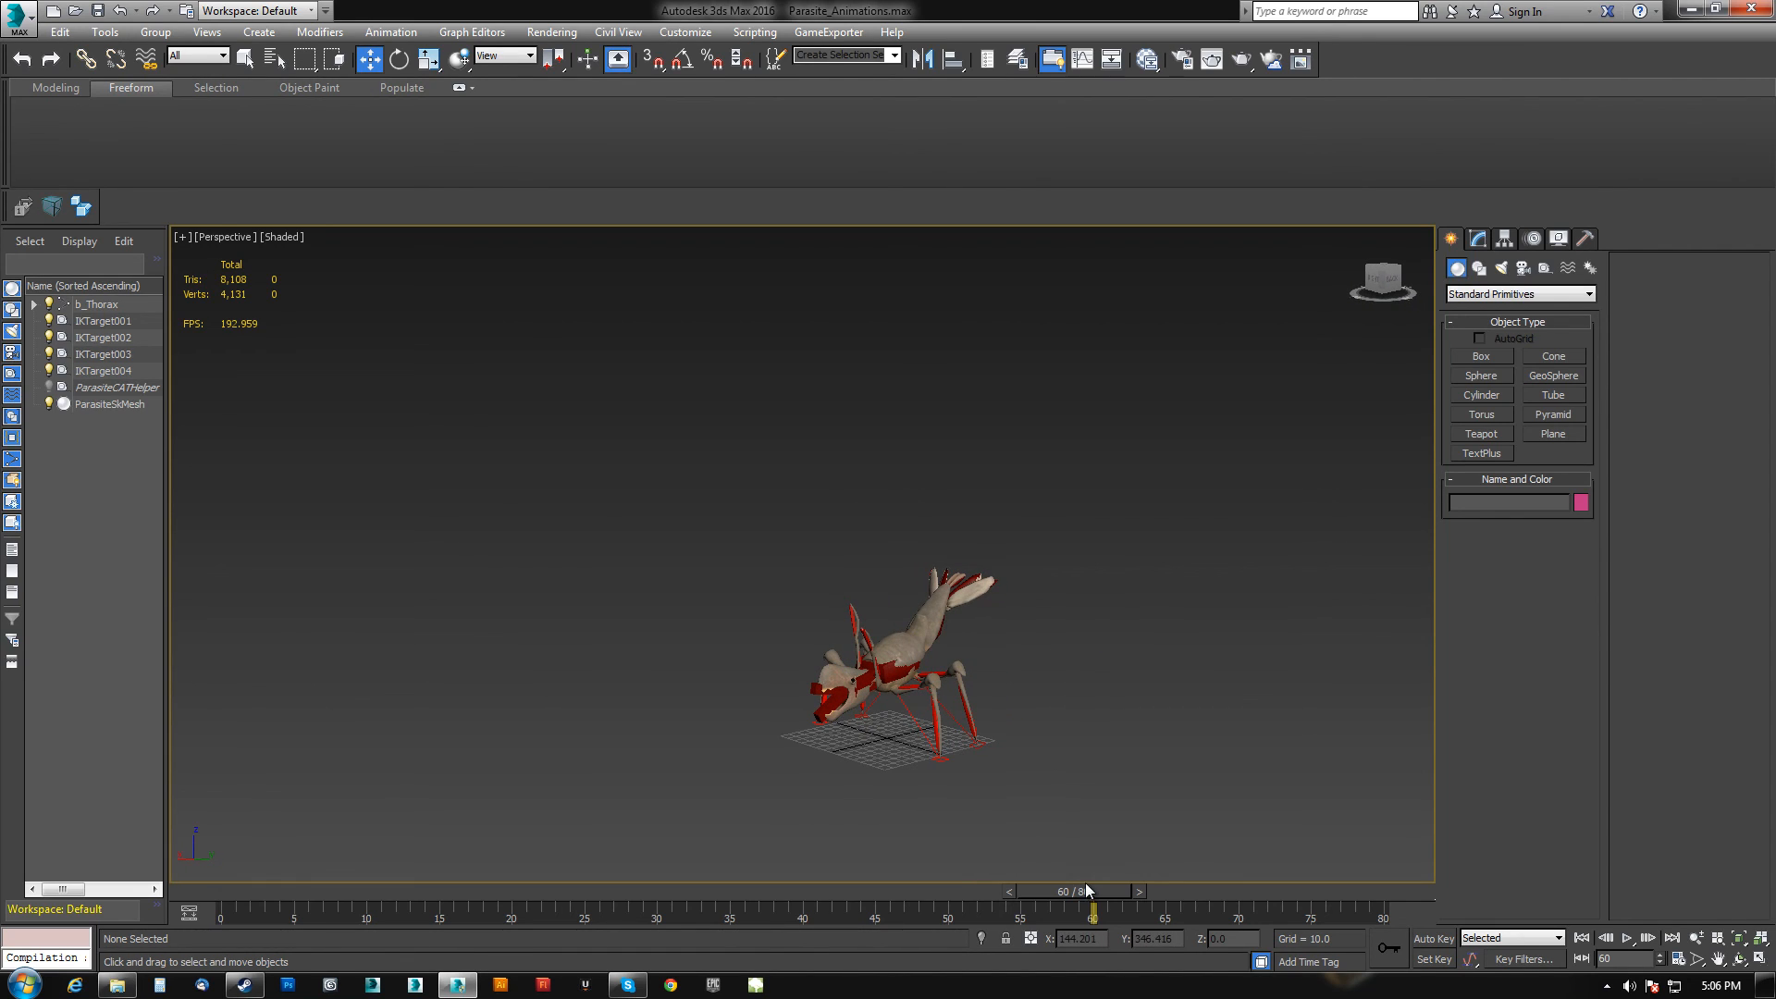
pyautogui.moveTo(1096, 893); pyautogui.dragTo(338, 906)
pyautogui.press('/')
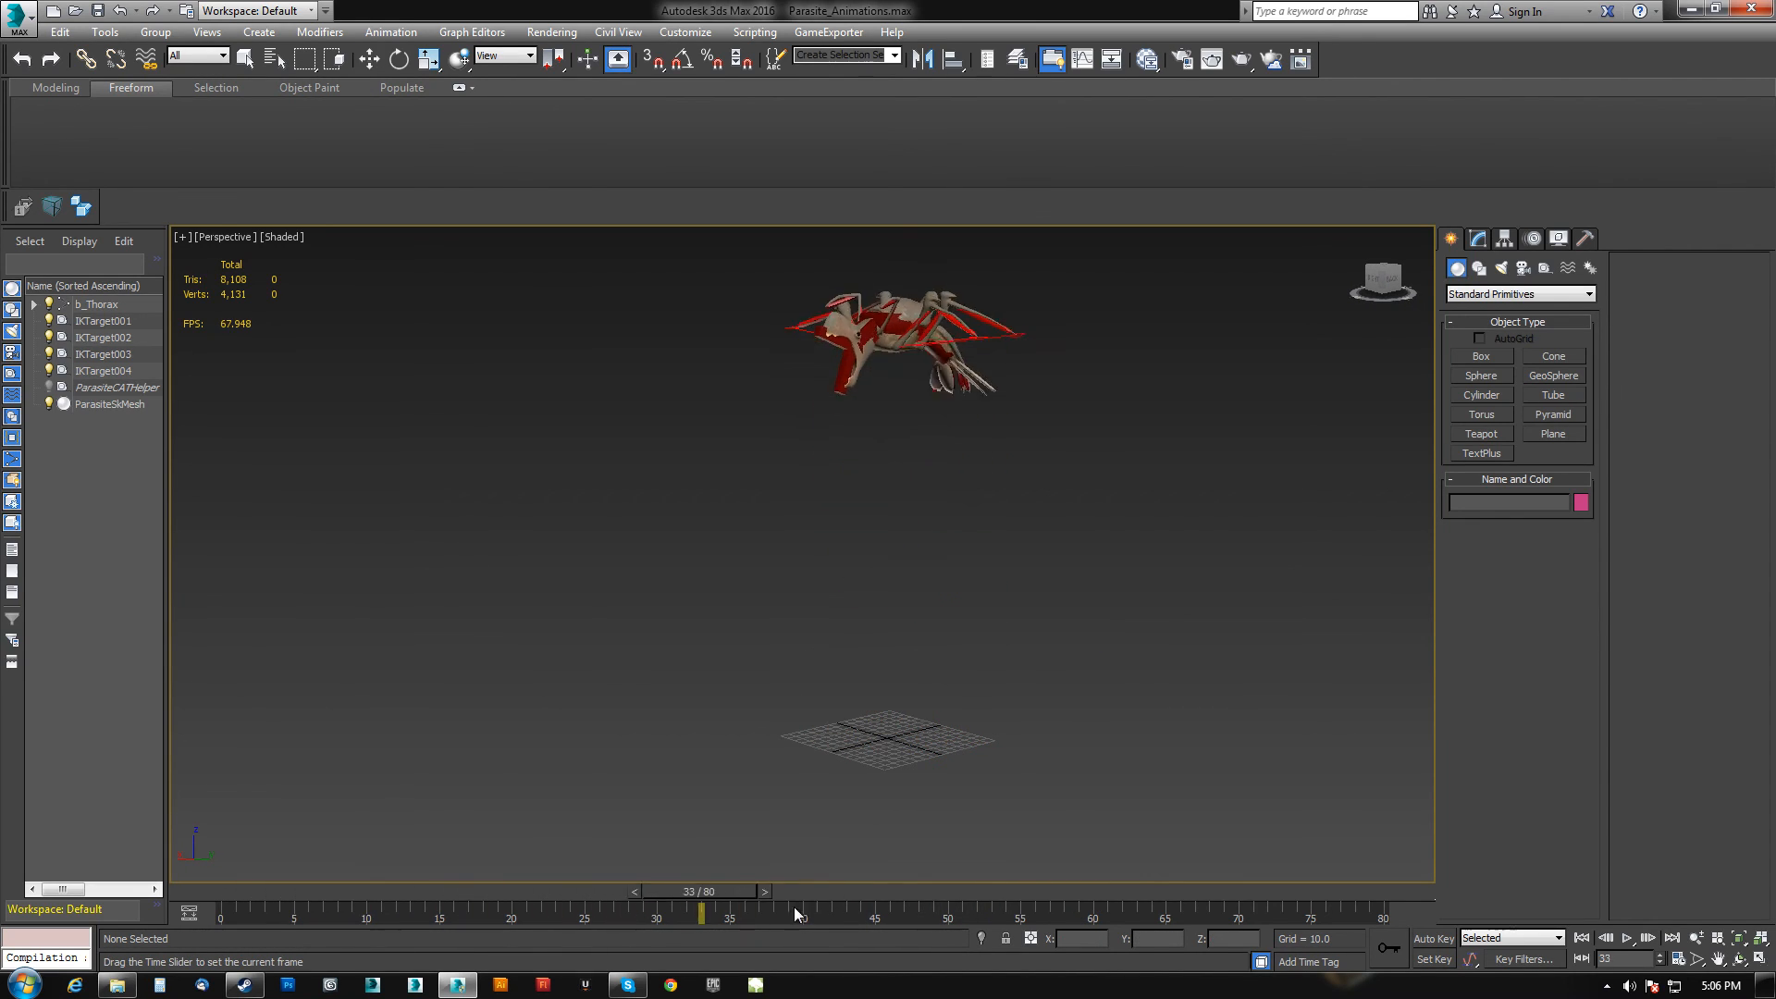
pyautogui.moveTo(680, 895); pyautogui.dragTo(220, 901)
pyautogui.press('w')
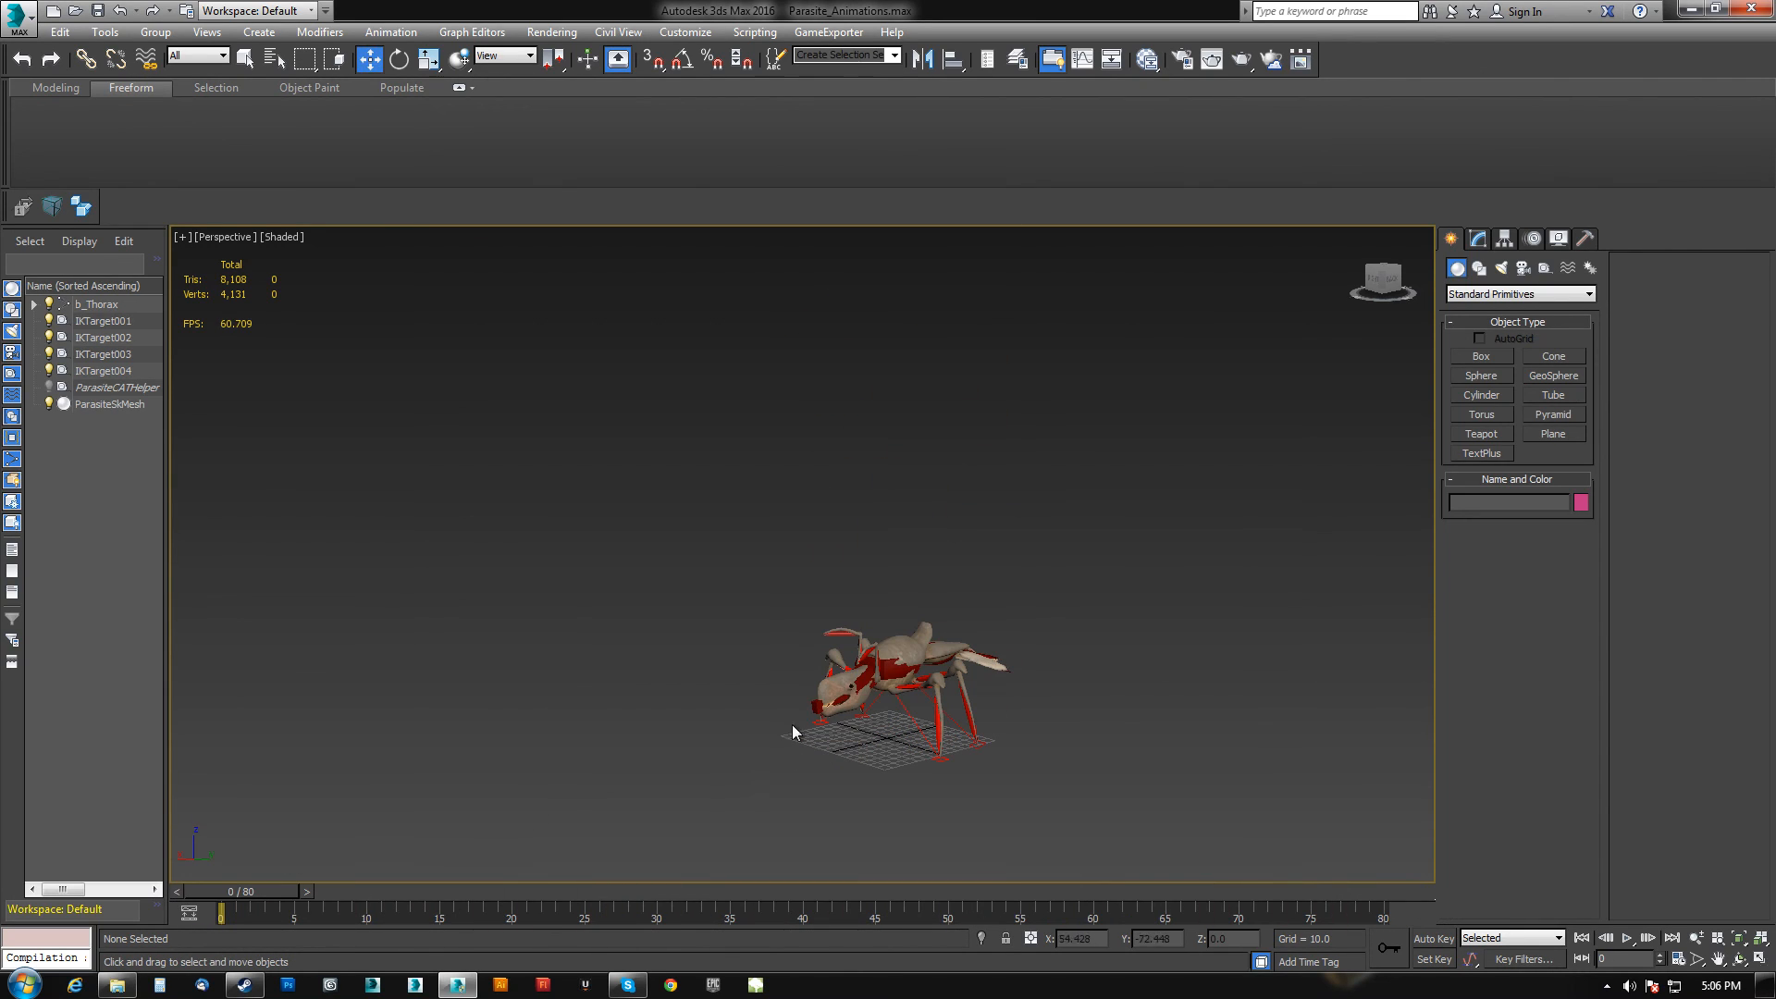
# Select the thorax and set the Jump layer to Ignore in the CAT Layer Manager.
pyautogui.click(879, 664)
pyautogui.click(1532, 238)
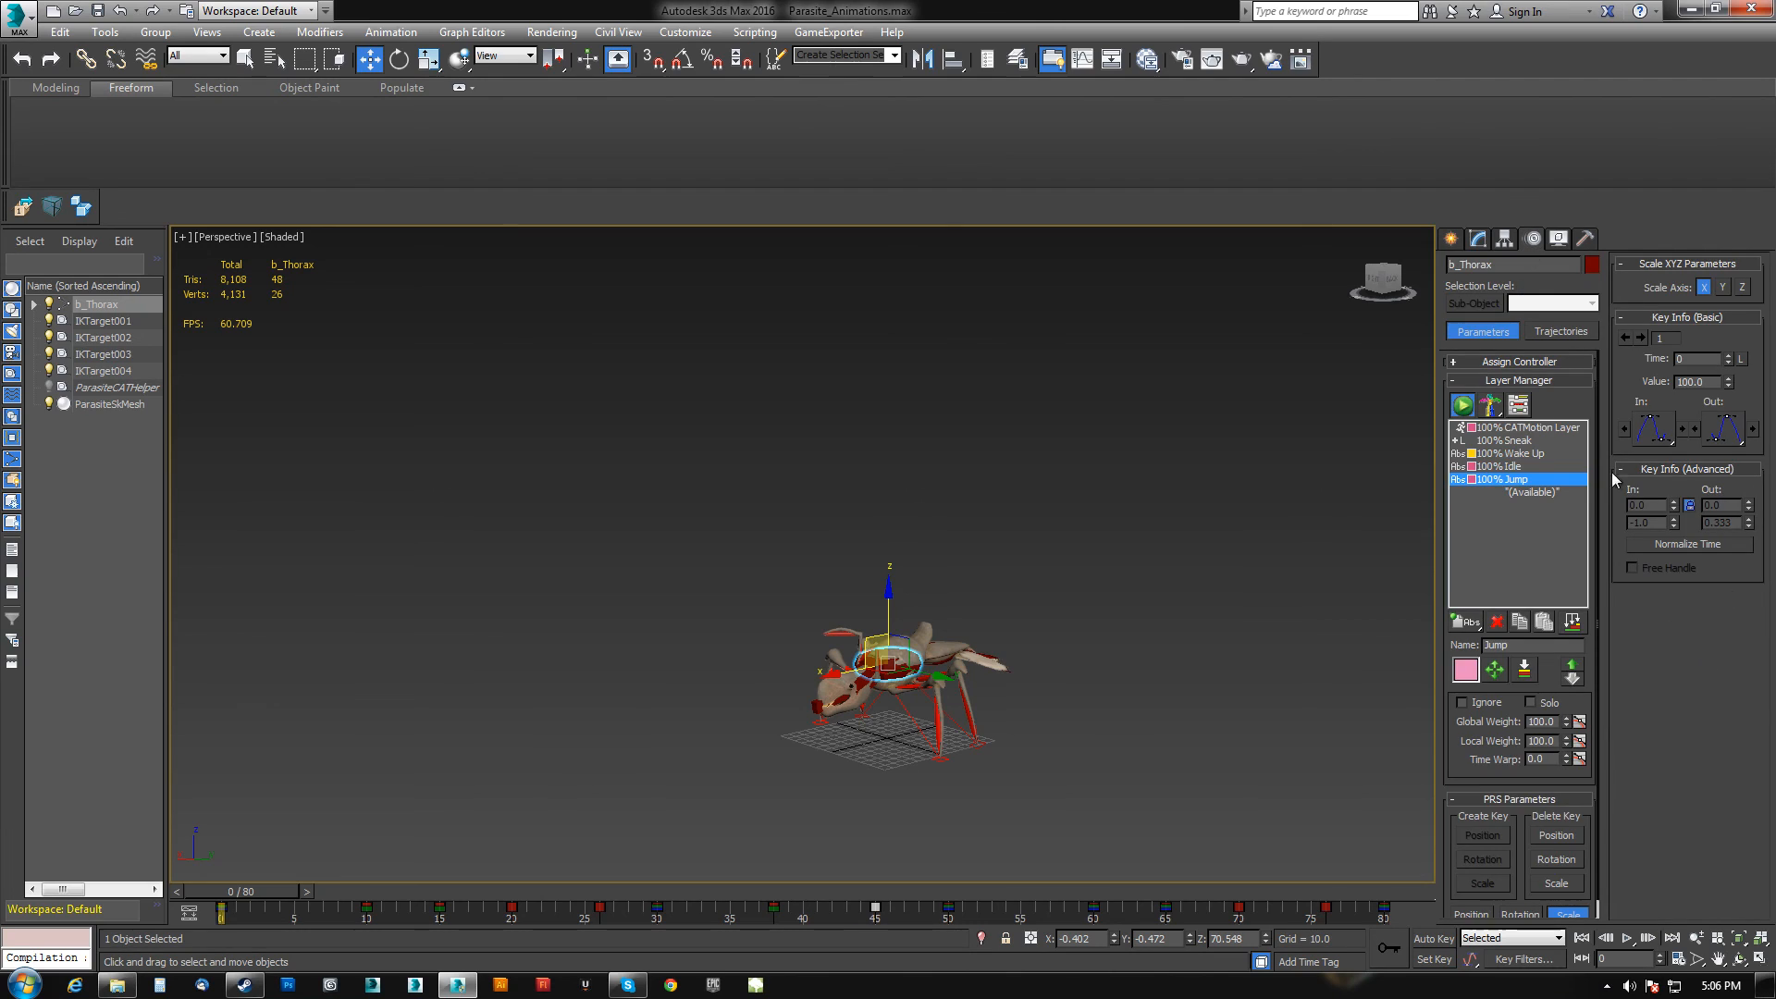
pyautogui.click(1461, 703)
pyautogui.moveTo(257, 900); pyautogui.dragTo(54, 926)
pyautogui.press('w')
# Set the Idle layer to Ignore as well.
pyautogui.click(1511, 454)
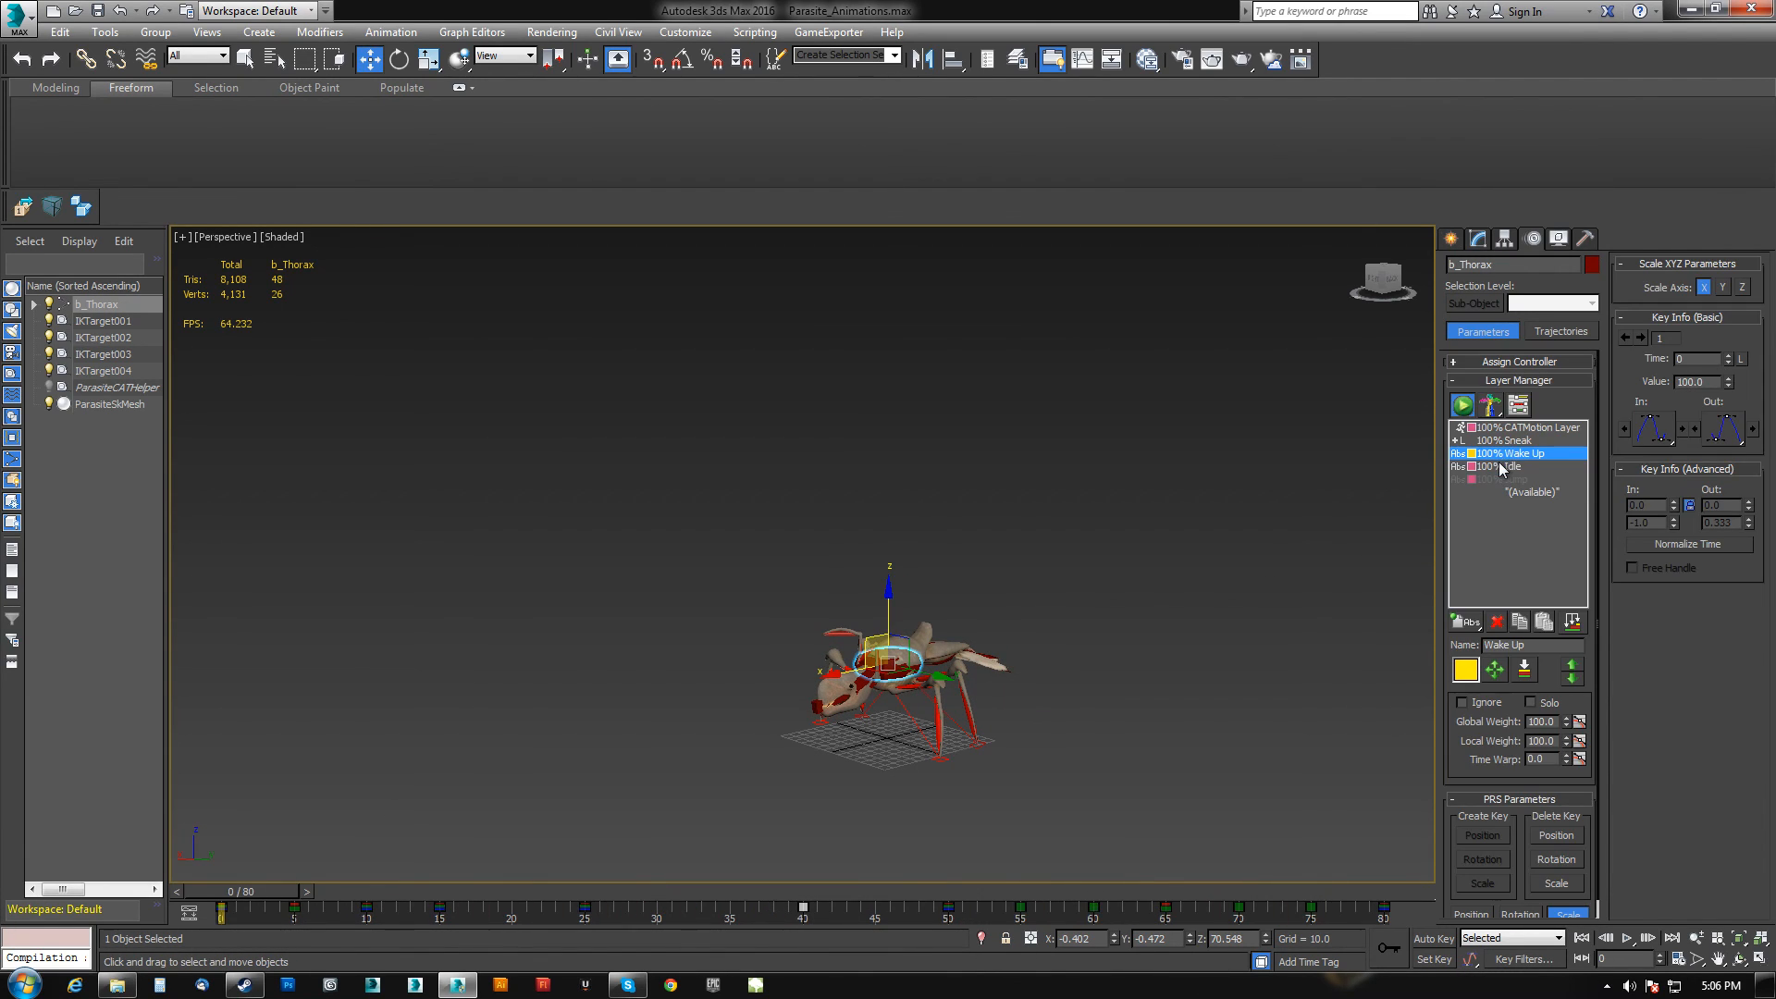
pyautogui.click(1501, 468)
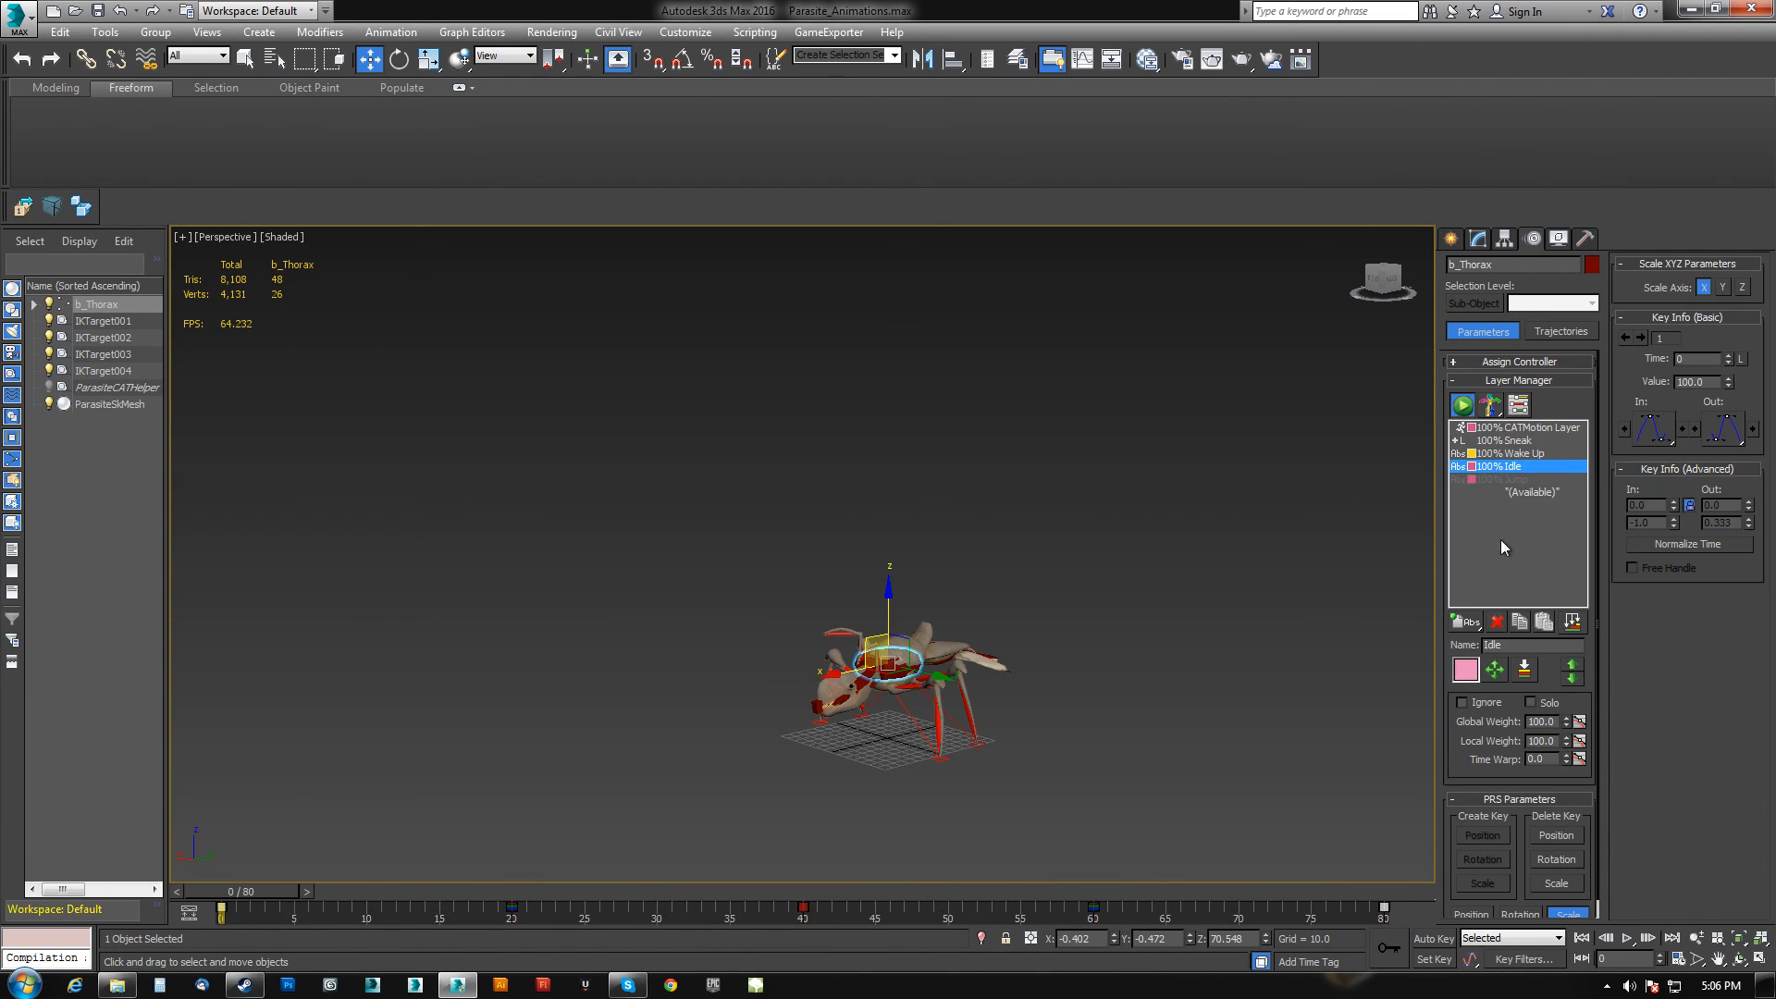
pyautogui.click(1463, 703)
pyautogui.moveTo(242, 892)
pyautogui.mouseDown()
pyautogui.moveTo(773, 892)
pyautogui.moveTo(1465, 950)
pyautogui.moveTo(214, 901)
pyautogui.mouseUp()
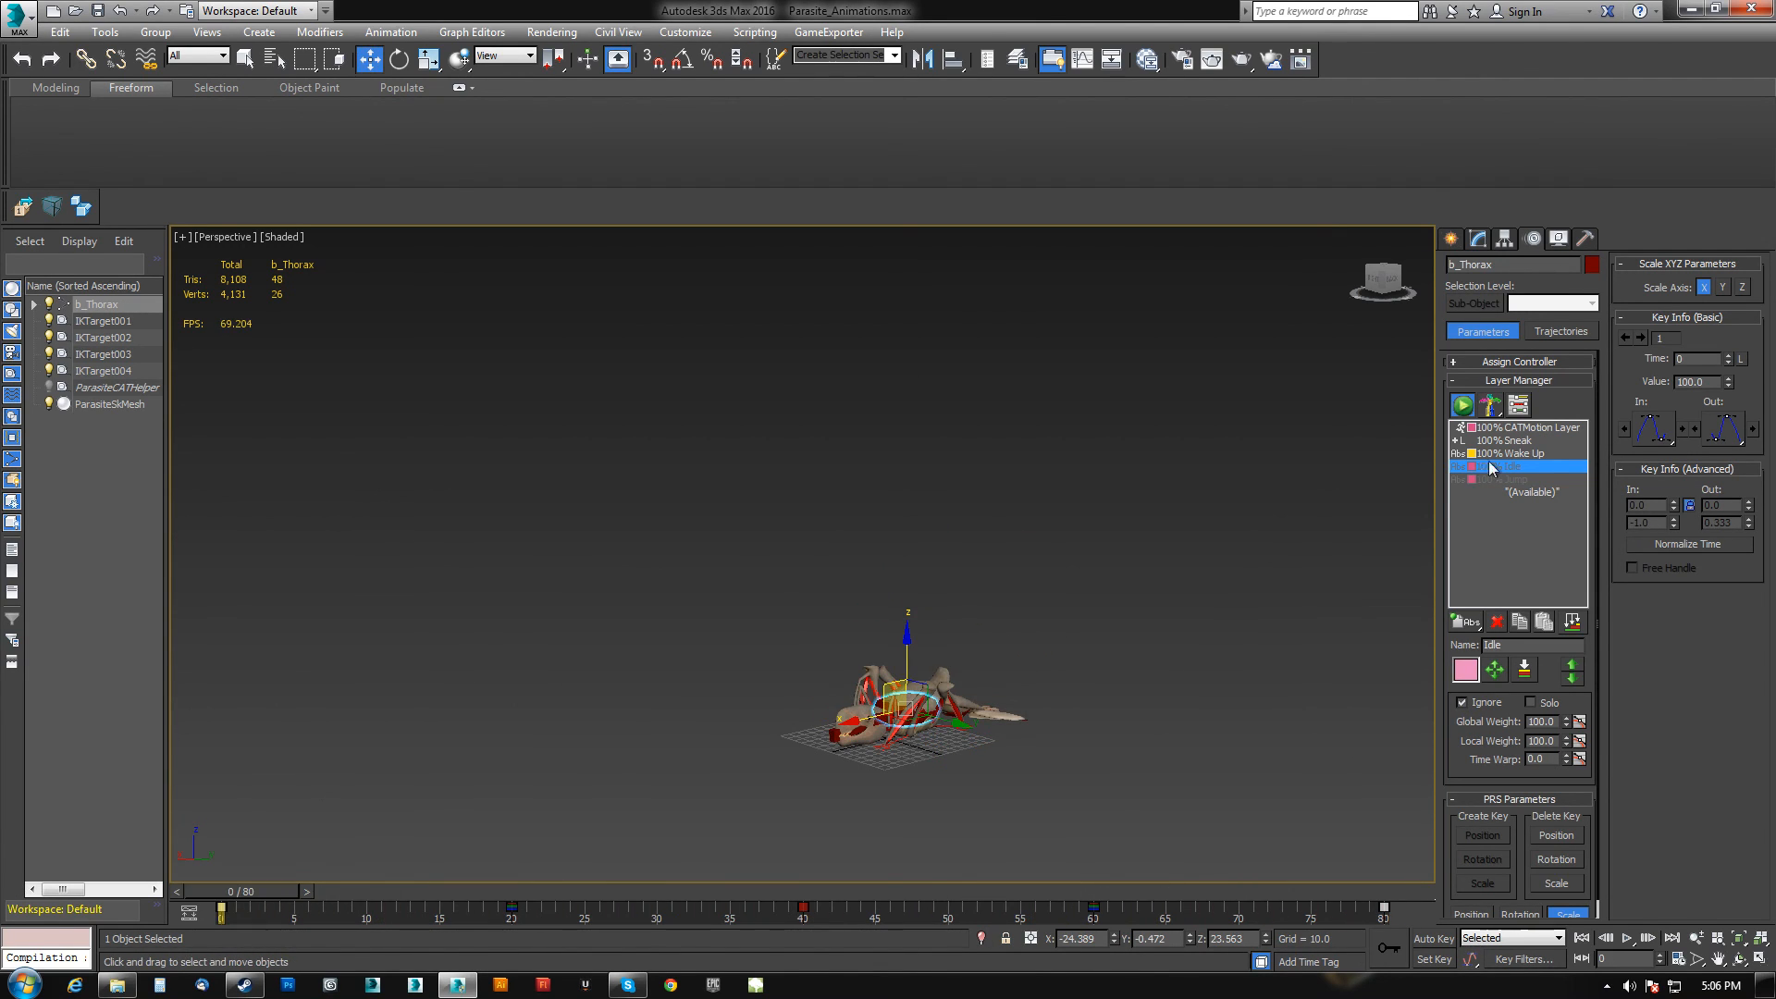
# Change the Jump layer's colour to dark blue.
pyautogui.click(1487, 479)
pyautogui.click(1466, 670)
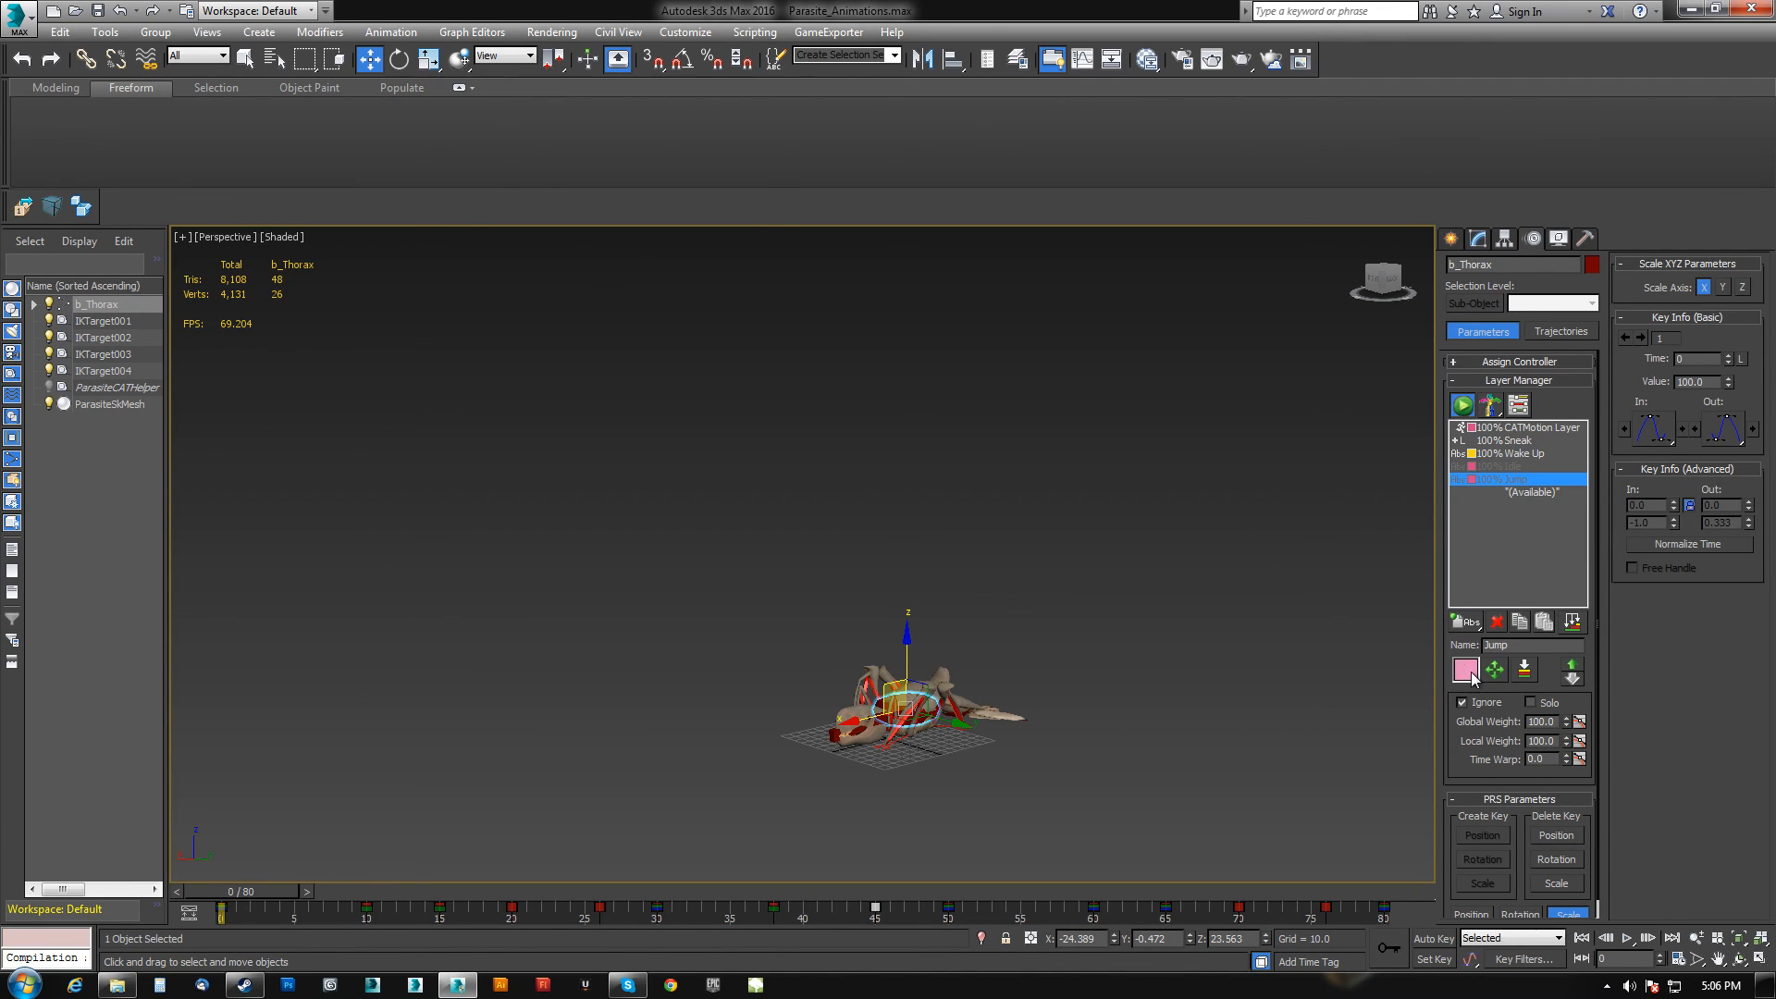
pyautogui.moveTo(480, 199)
pyautogui.mouseDown()
pyautogui.moveTo(478, 121)
pyautogui.moveTo(482, 140)
pyautogui.mouseUp()
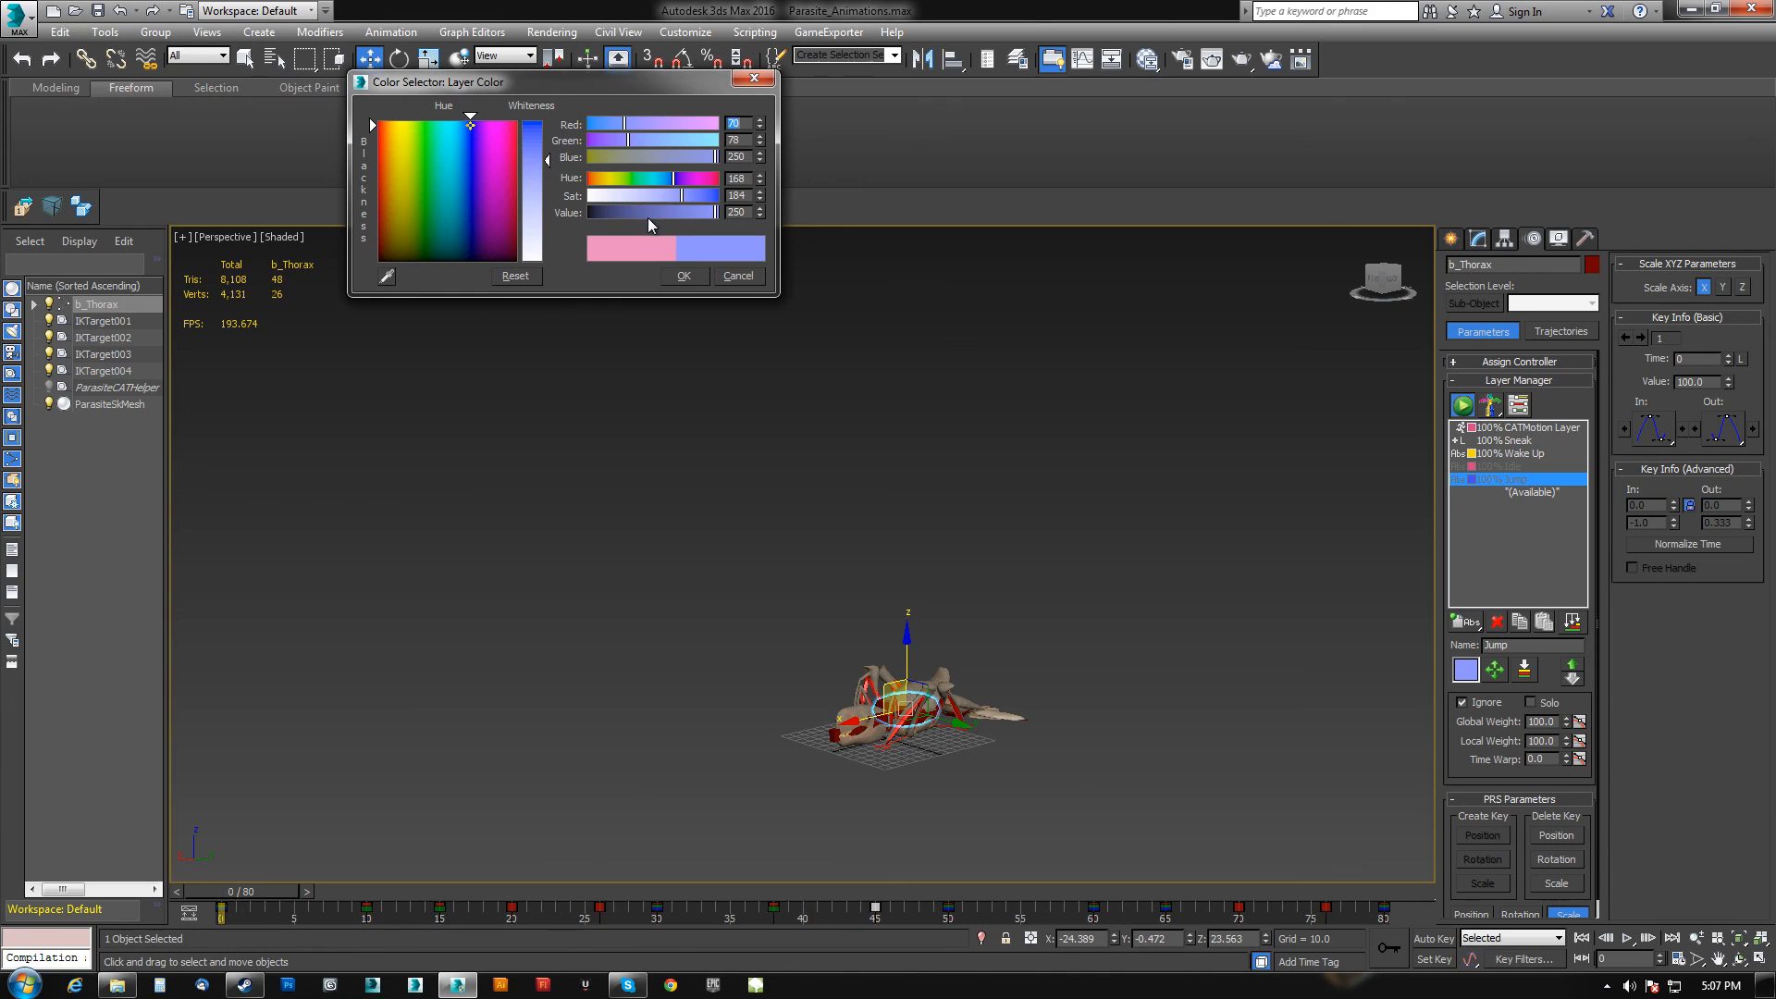
pyautogui.moveTo(691, 202); pyautogui.dragTo(702, 205)
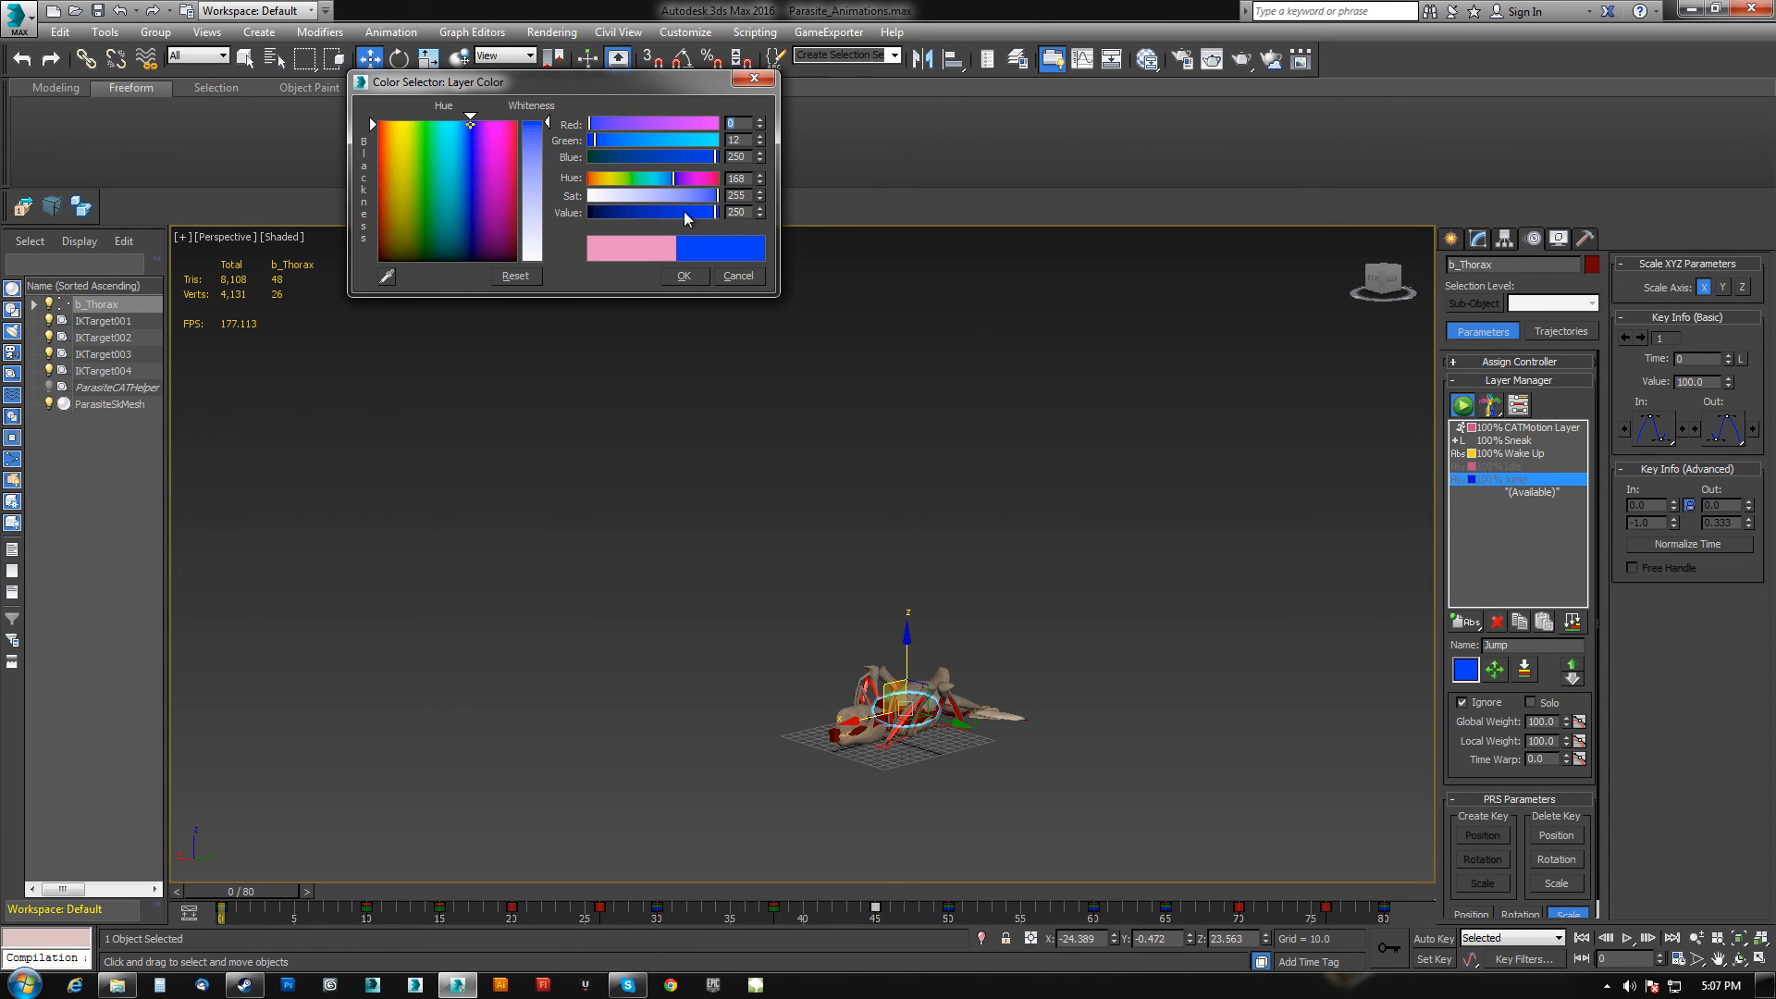
pyautogui.click(683, 275)
pyautogui.scroll(3, 925, 694)
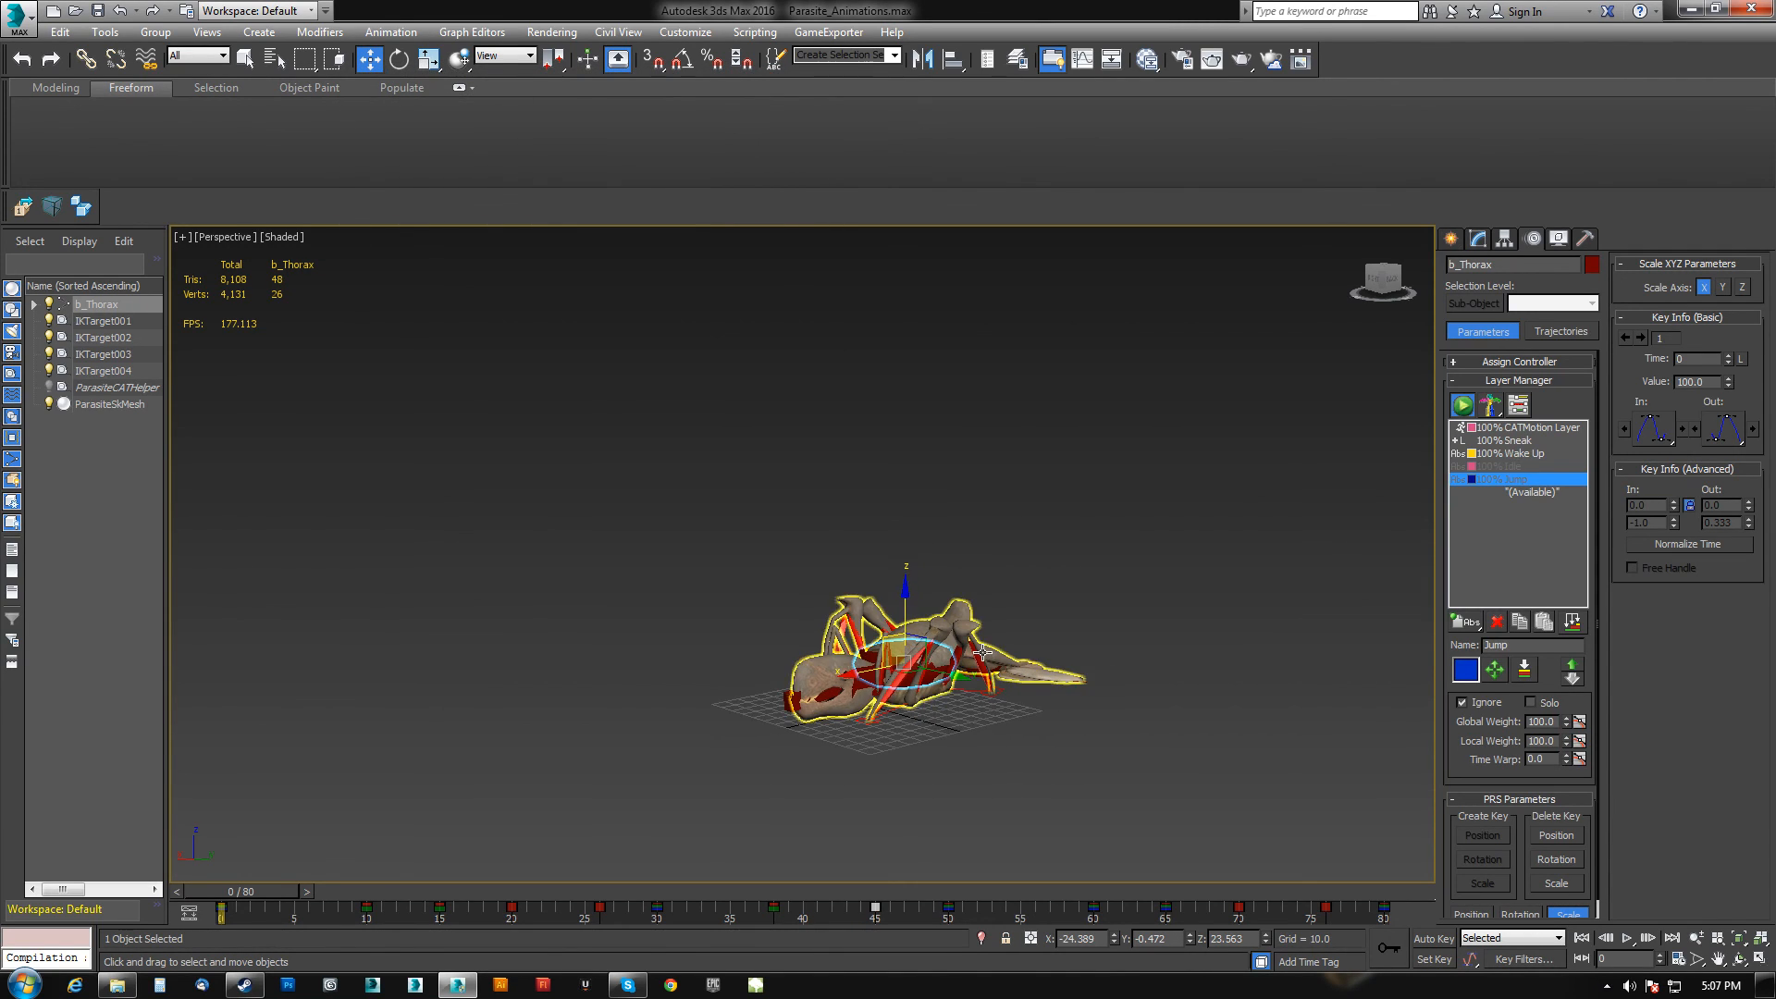
# Set the thorax's shaded display colour to Object Color.
pyautogui.scroll(2, 1018, 639)
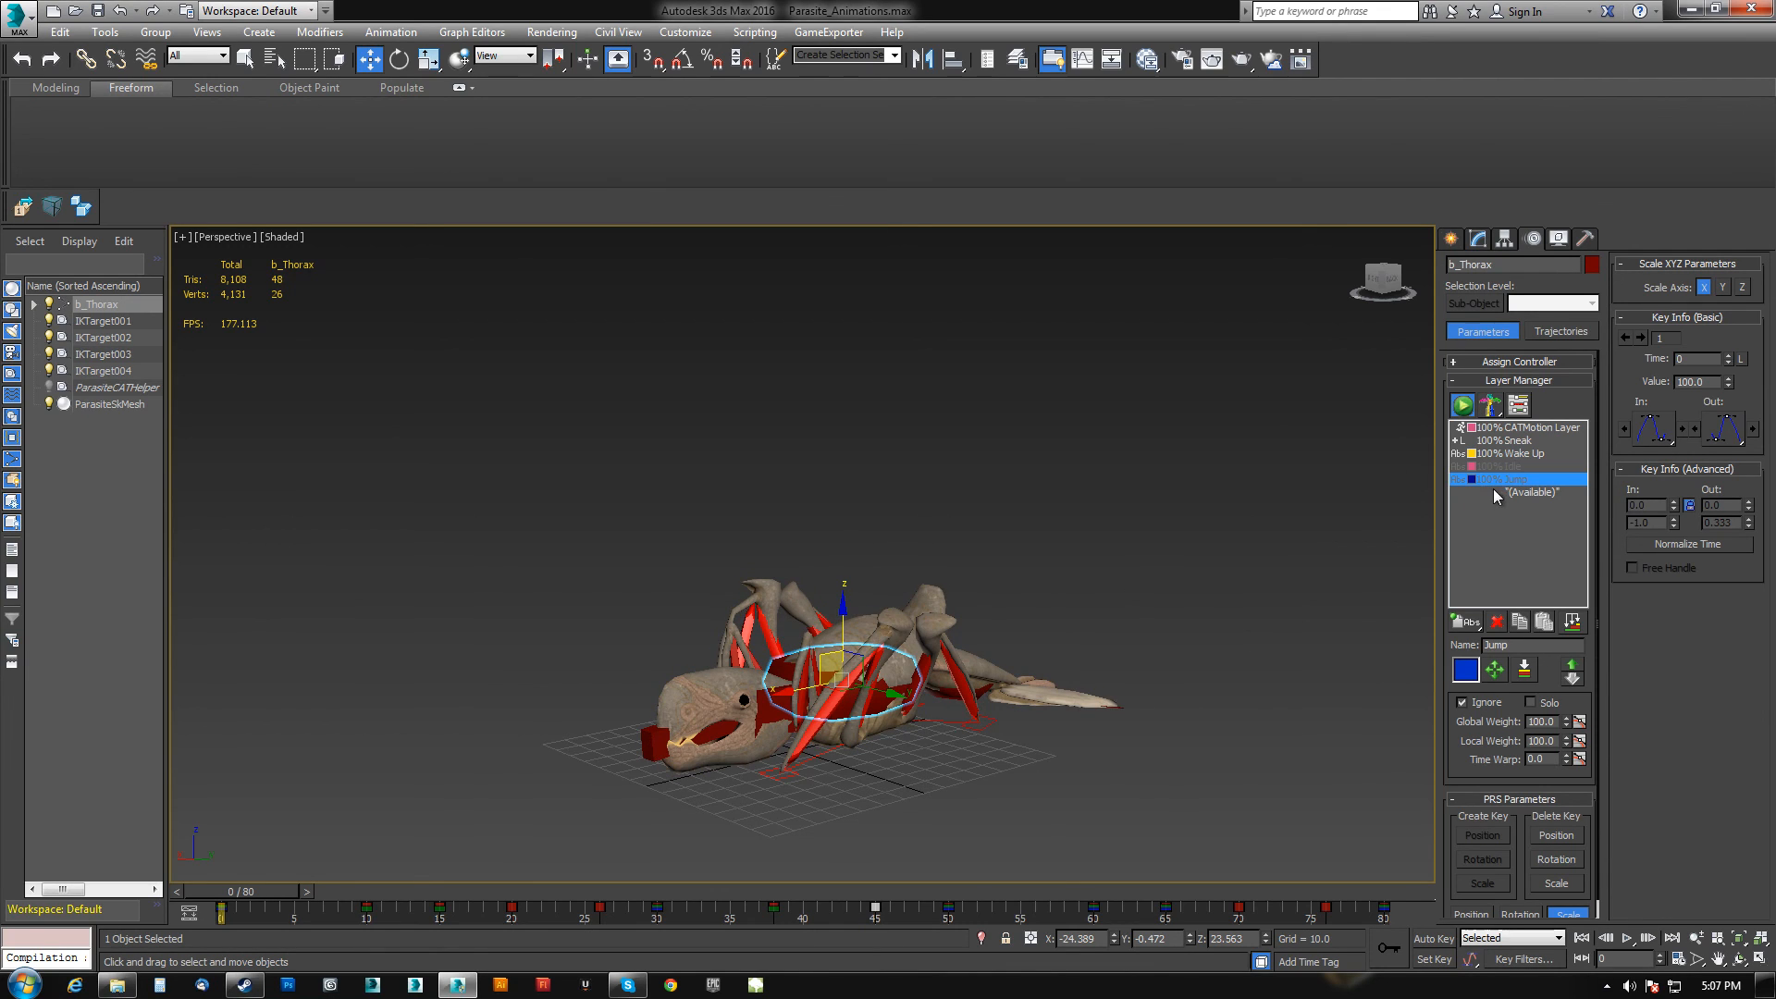
pyautogui.keyDown('alt'); pyautogui.moveTo(821, 686); pyautogui.dragTo(886, 705, button='middle'); pyautogui.keyUp('alt')
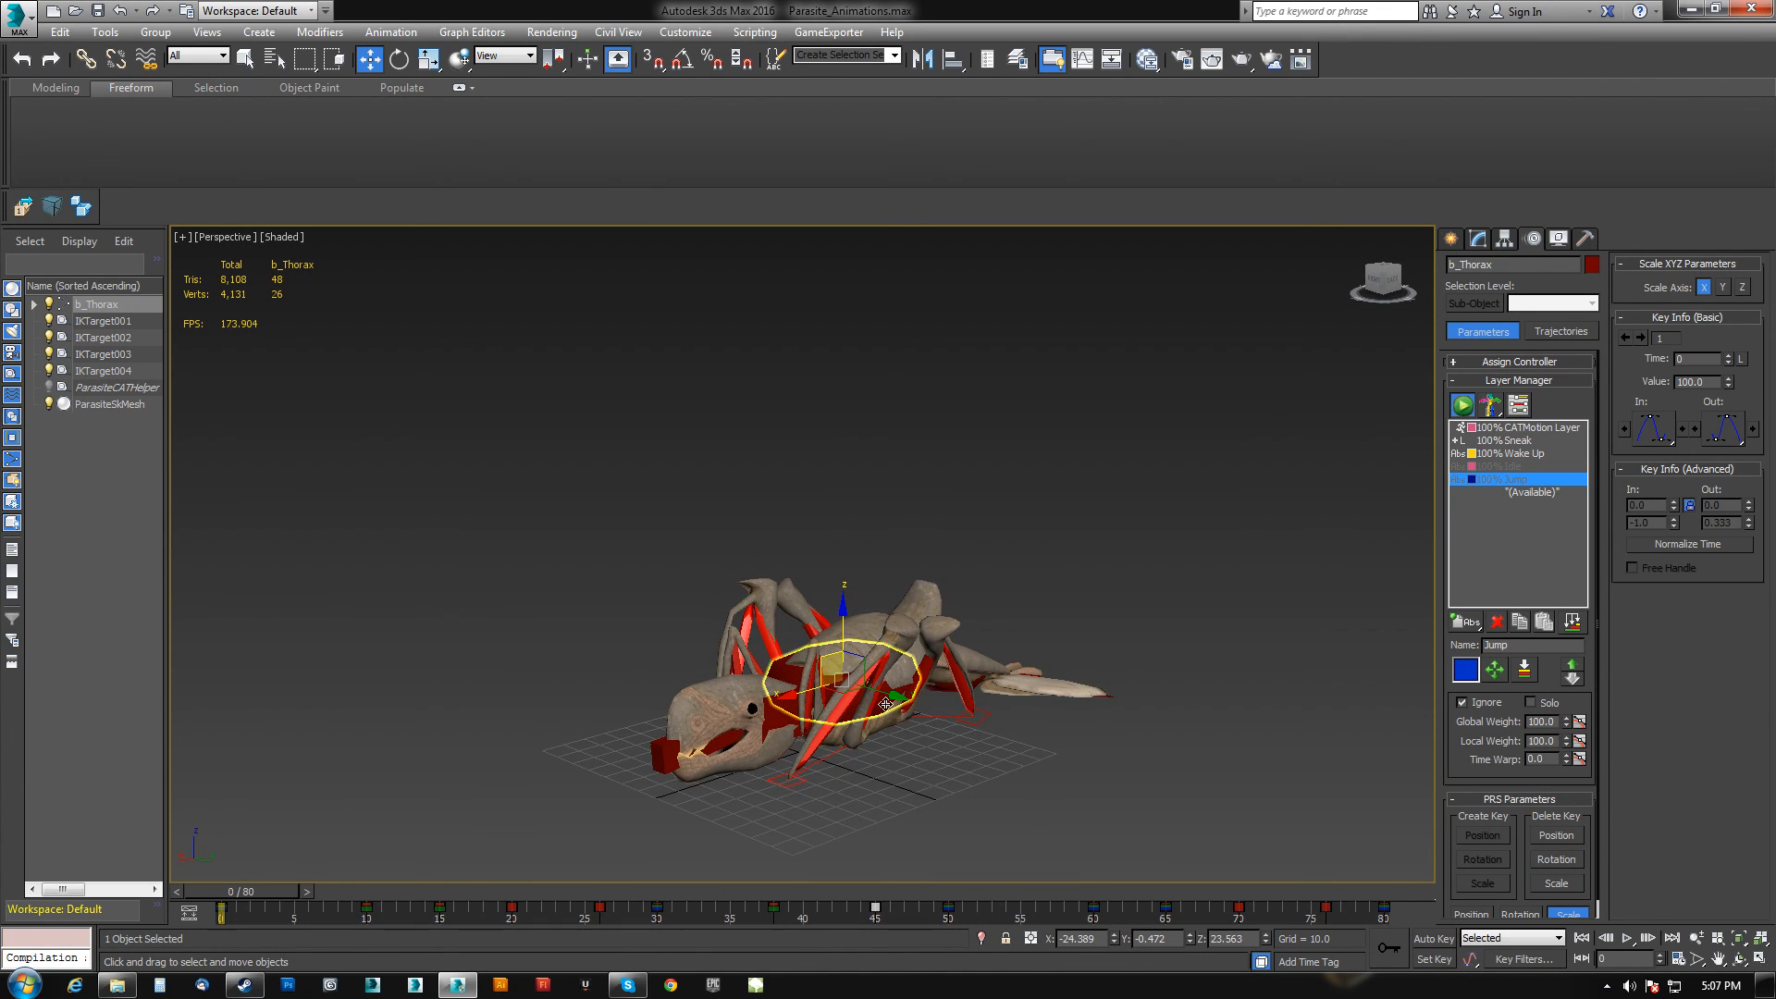
pyautogui.click(1559, 238)
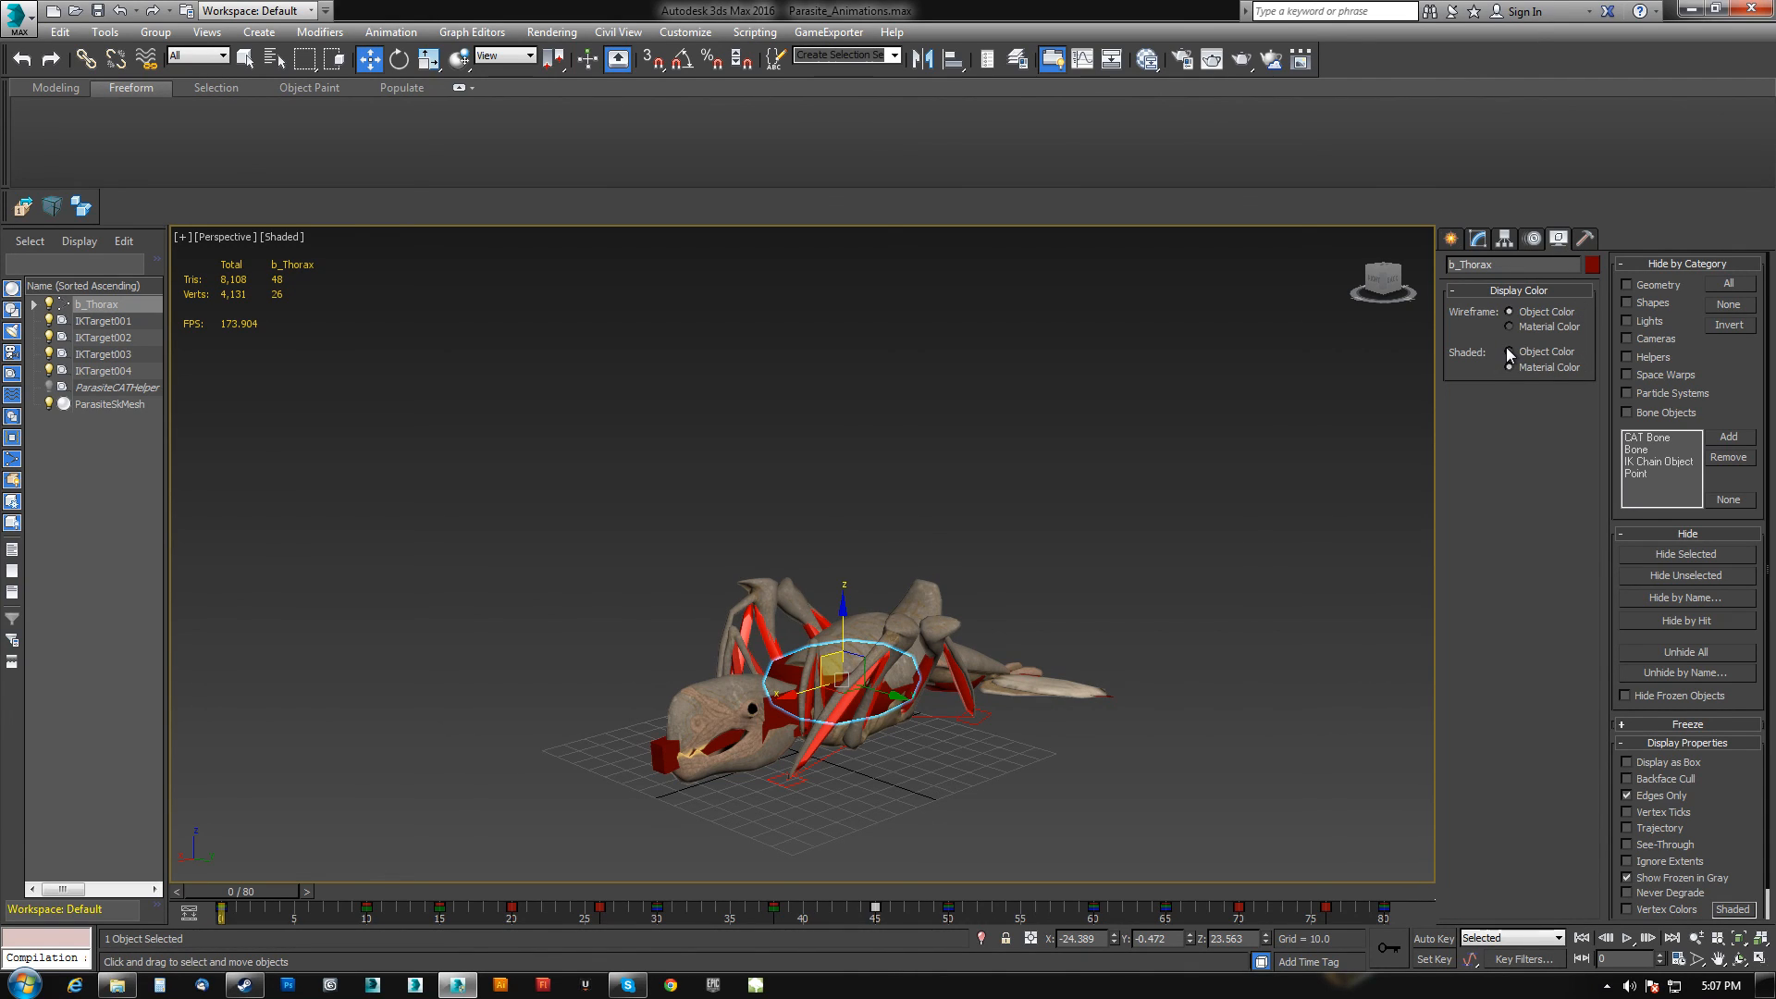
pyautogui.click(1510, 351)
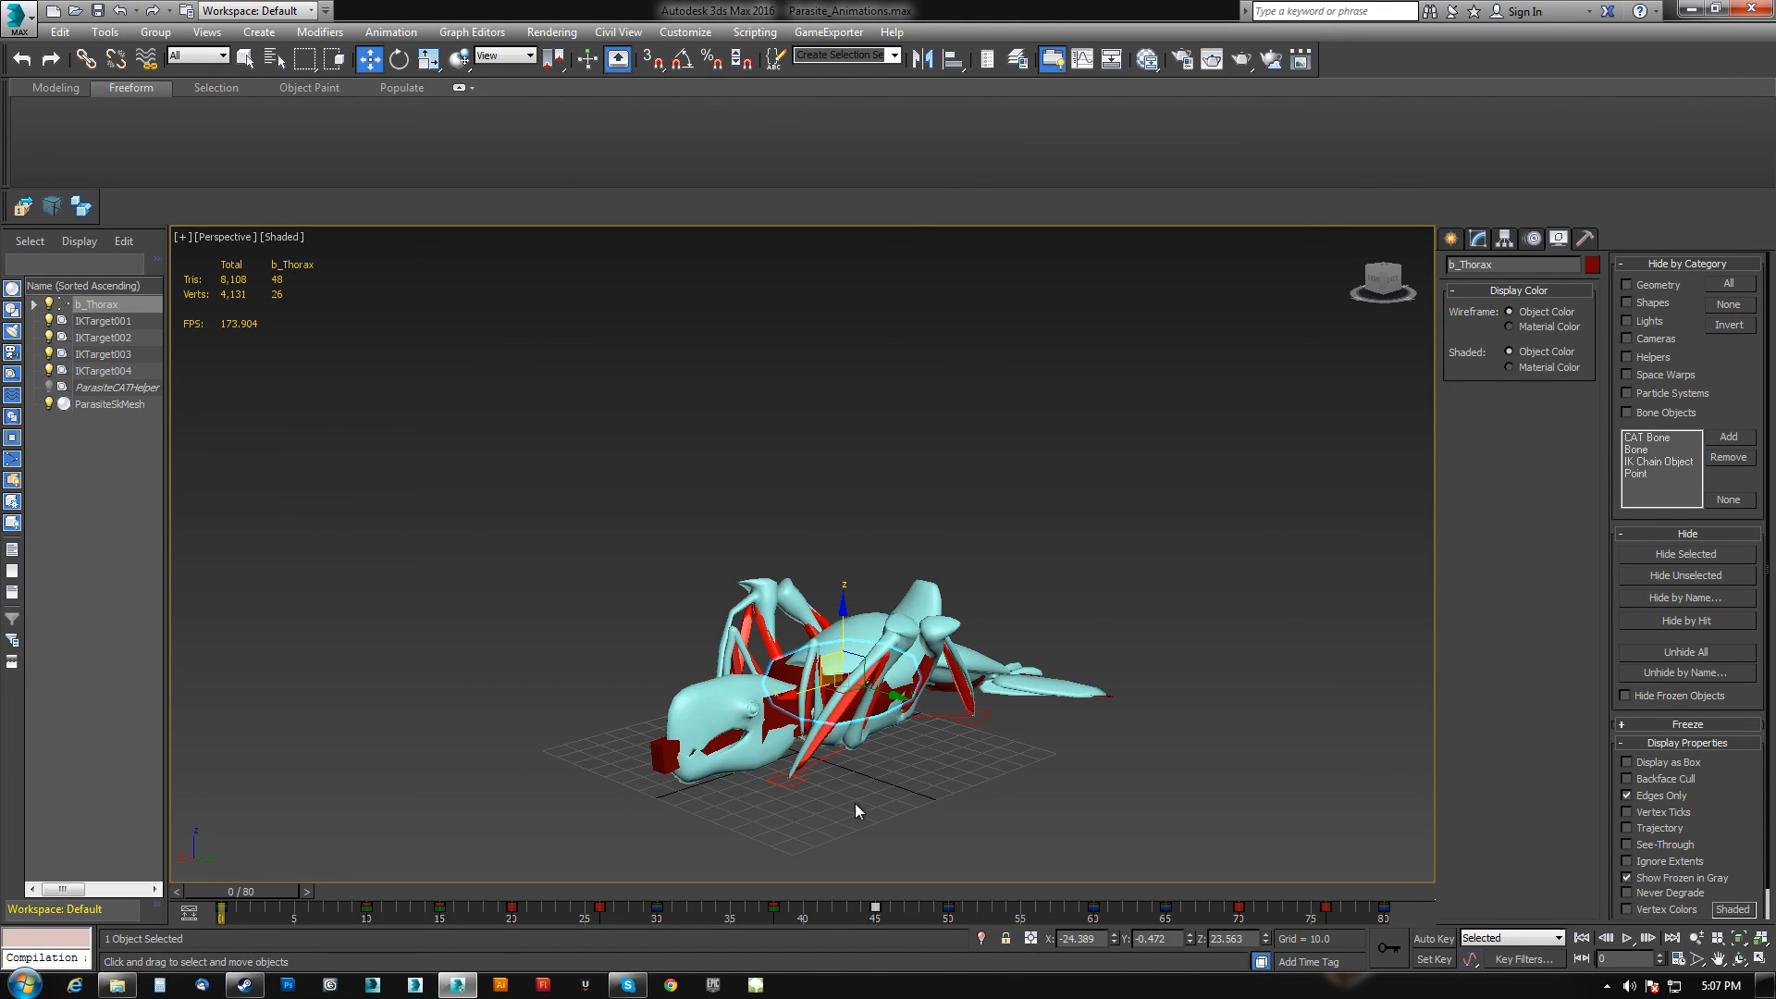
# At frame 36, select the whole rig hierarchy and set its shaded display colour to Material Color.
pyautogui.moveTo(247, 892); pyautogui.dragTo(751, 893)
pyautogui.press('w')
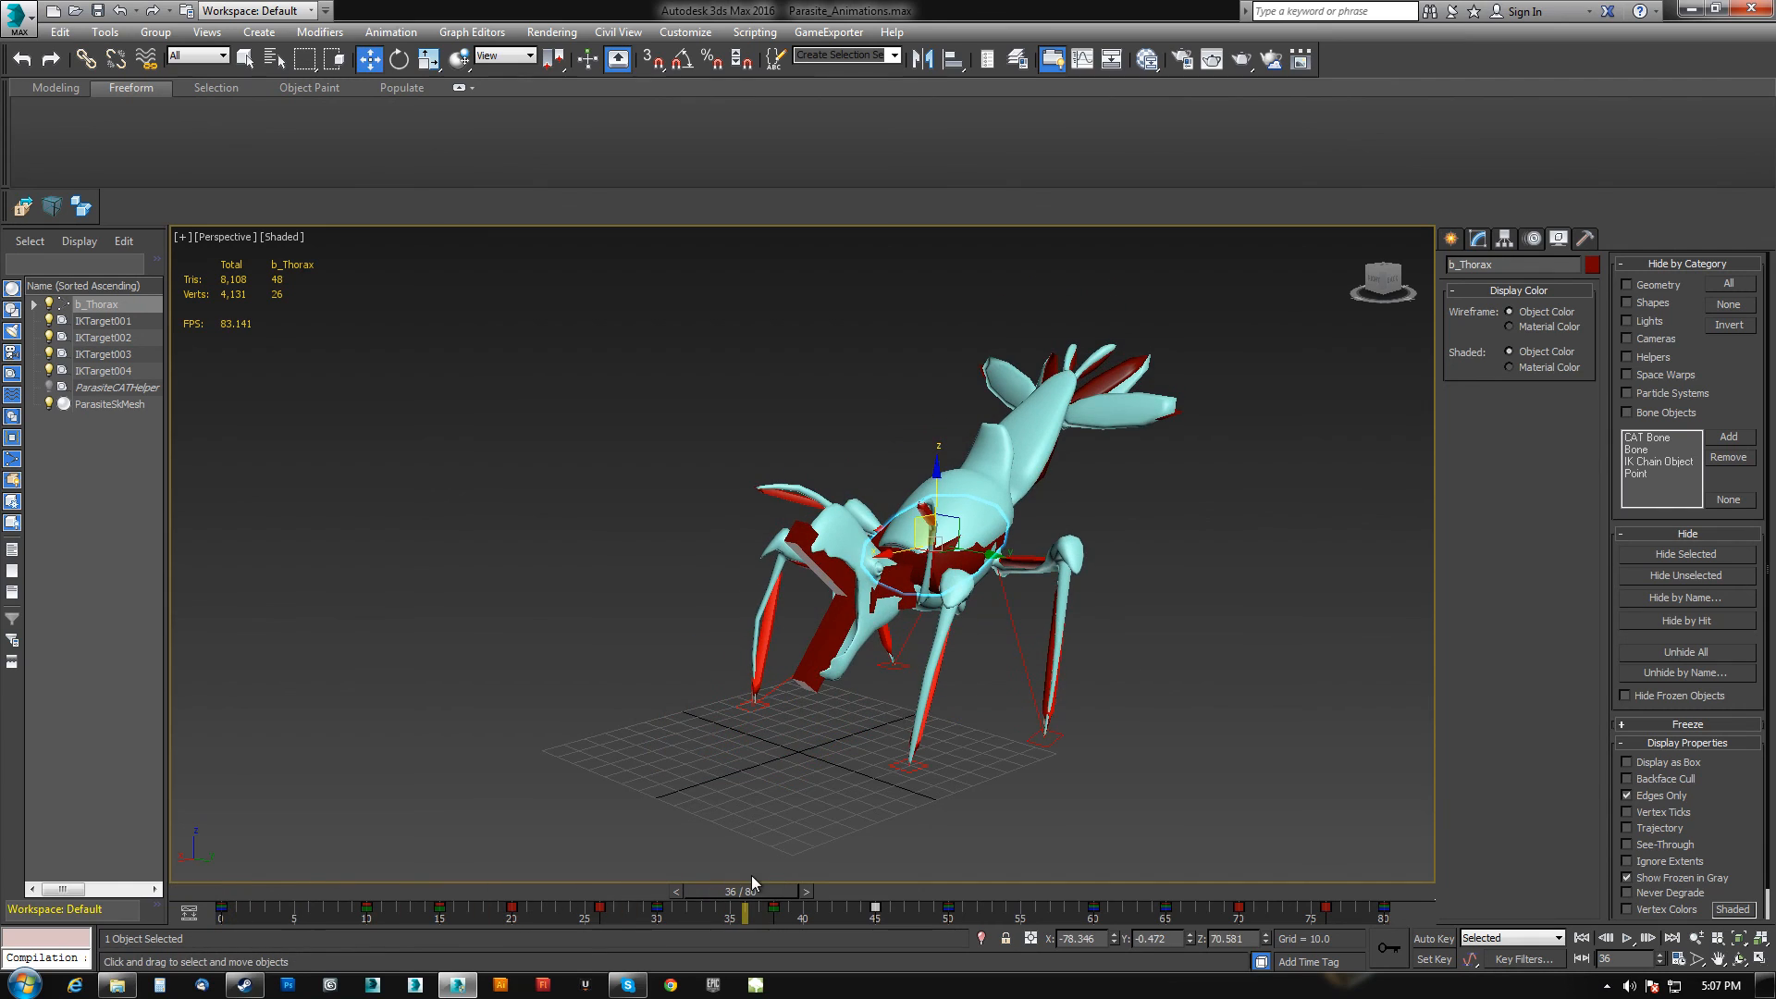
pyautogui.doubleClick(904, 561)
pyautogui.click(1550, 368)
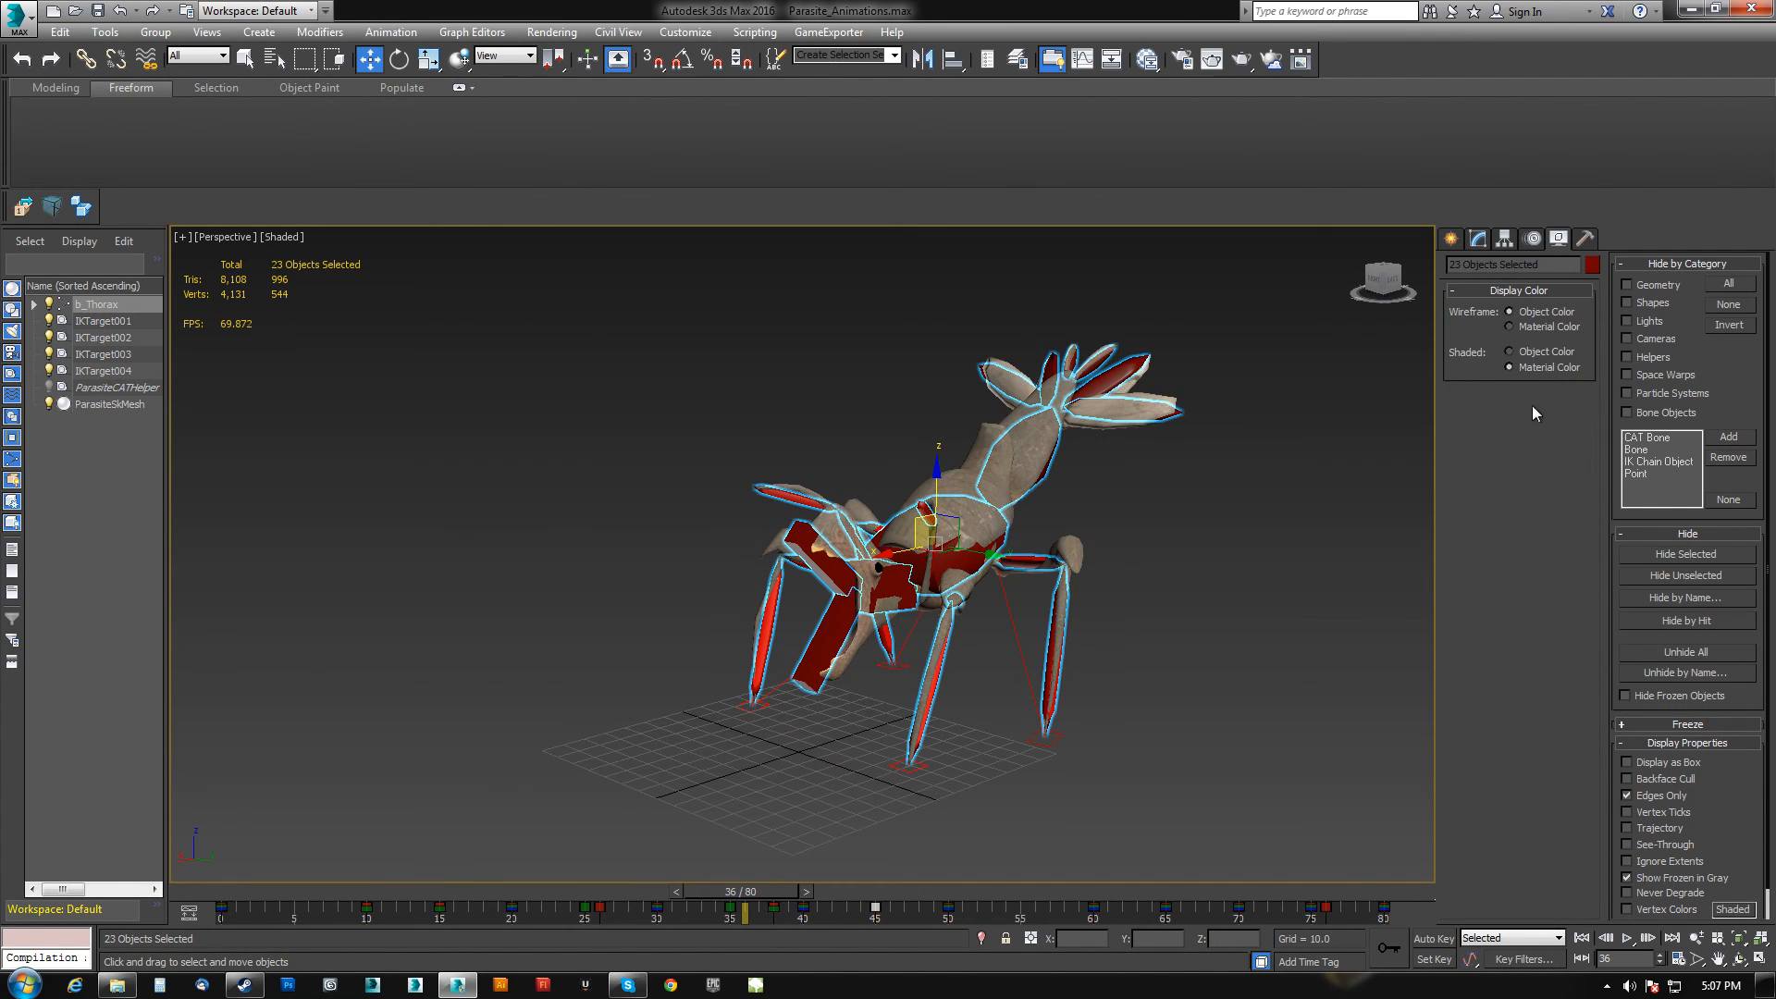
# Select the thorax and turn off Ignore on the Jump layer, reviewing it from frame 0.
pyautogui.click(947, 550)
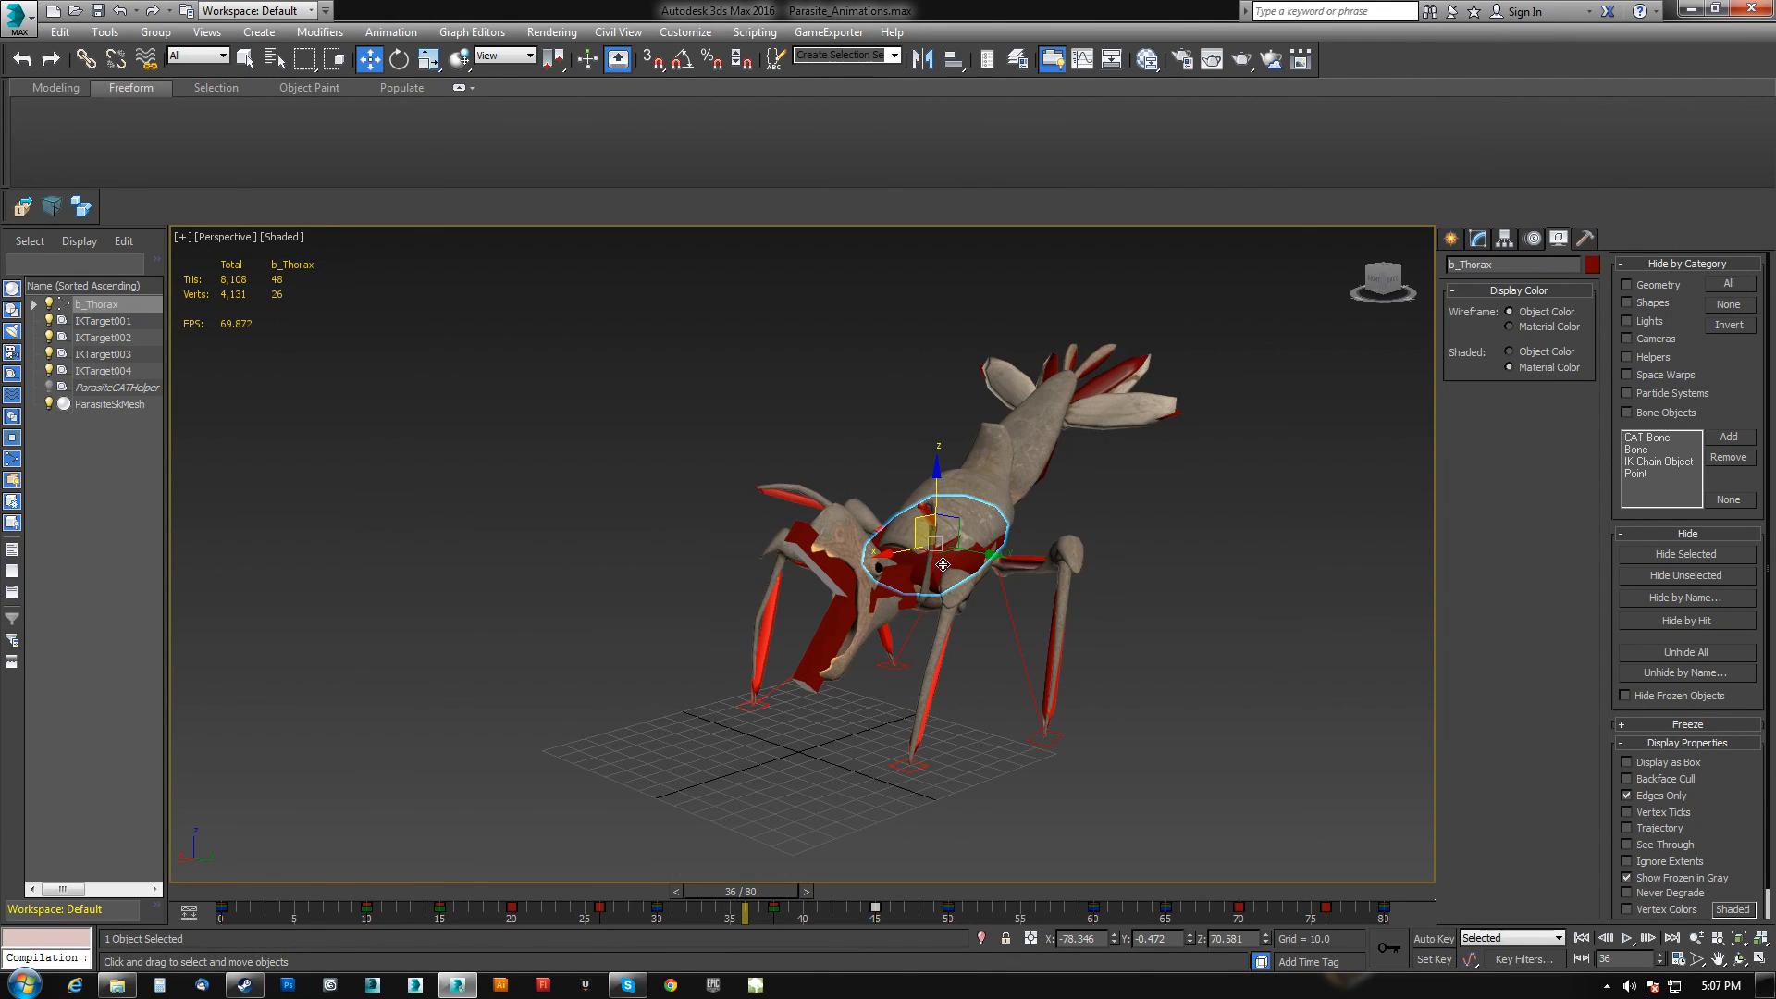
pyautogui.click(1507, 240)
pyautogui.click(1480, 243)
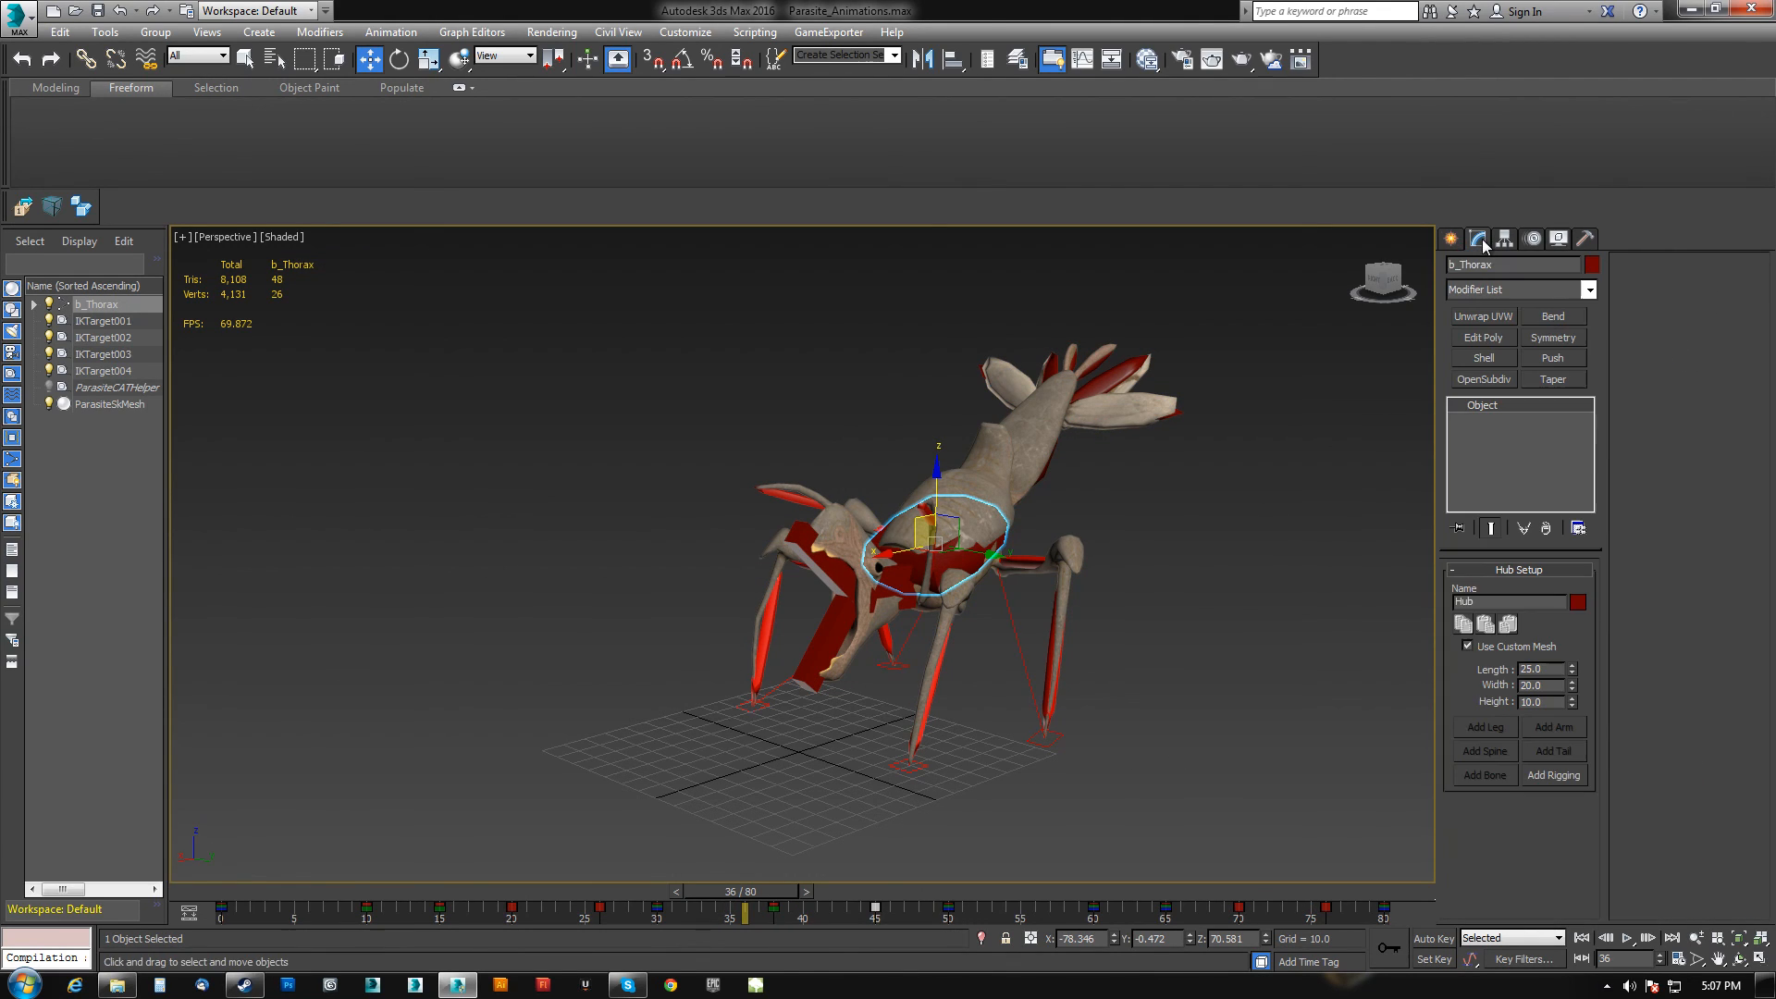
pyautogui.click(1534, 242)
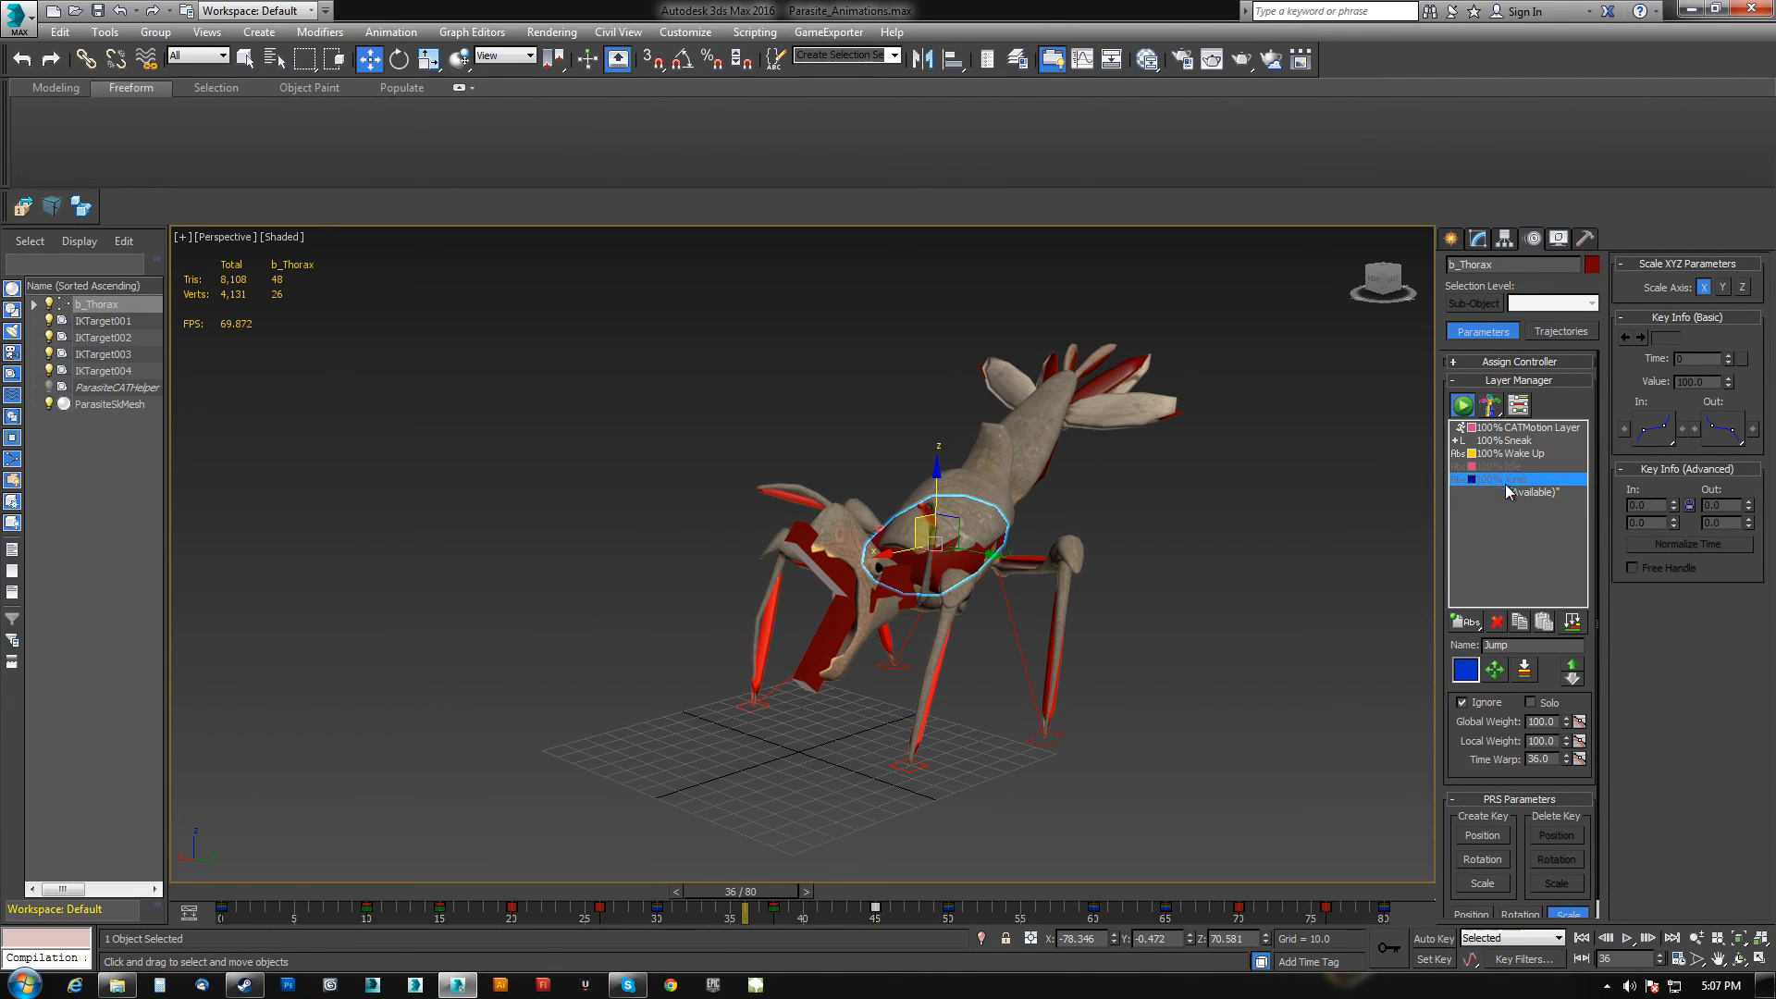
pyautogui.click(1462, 703)
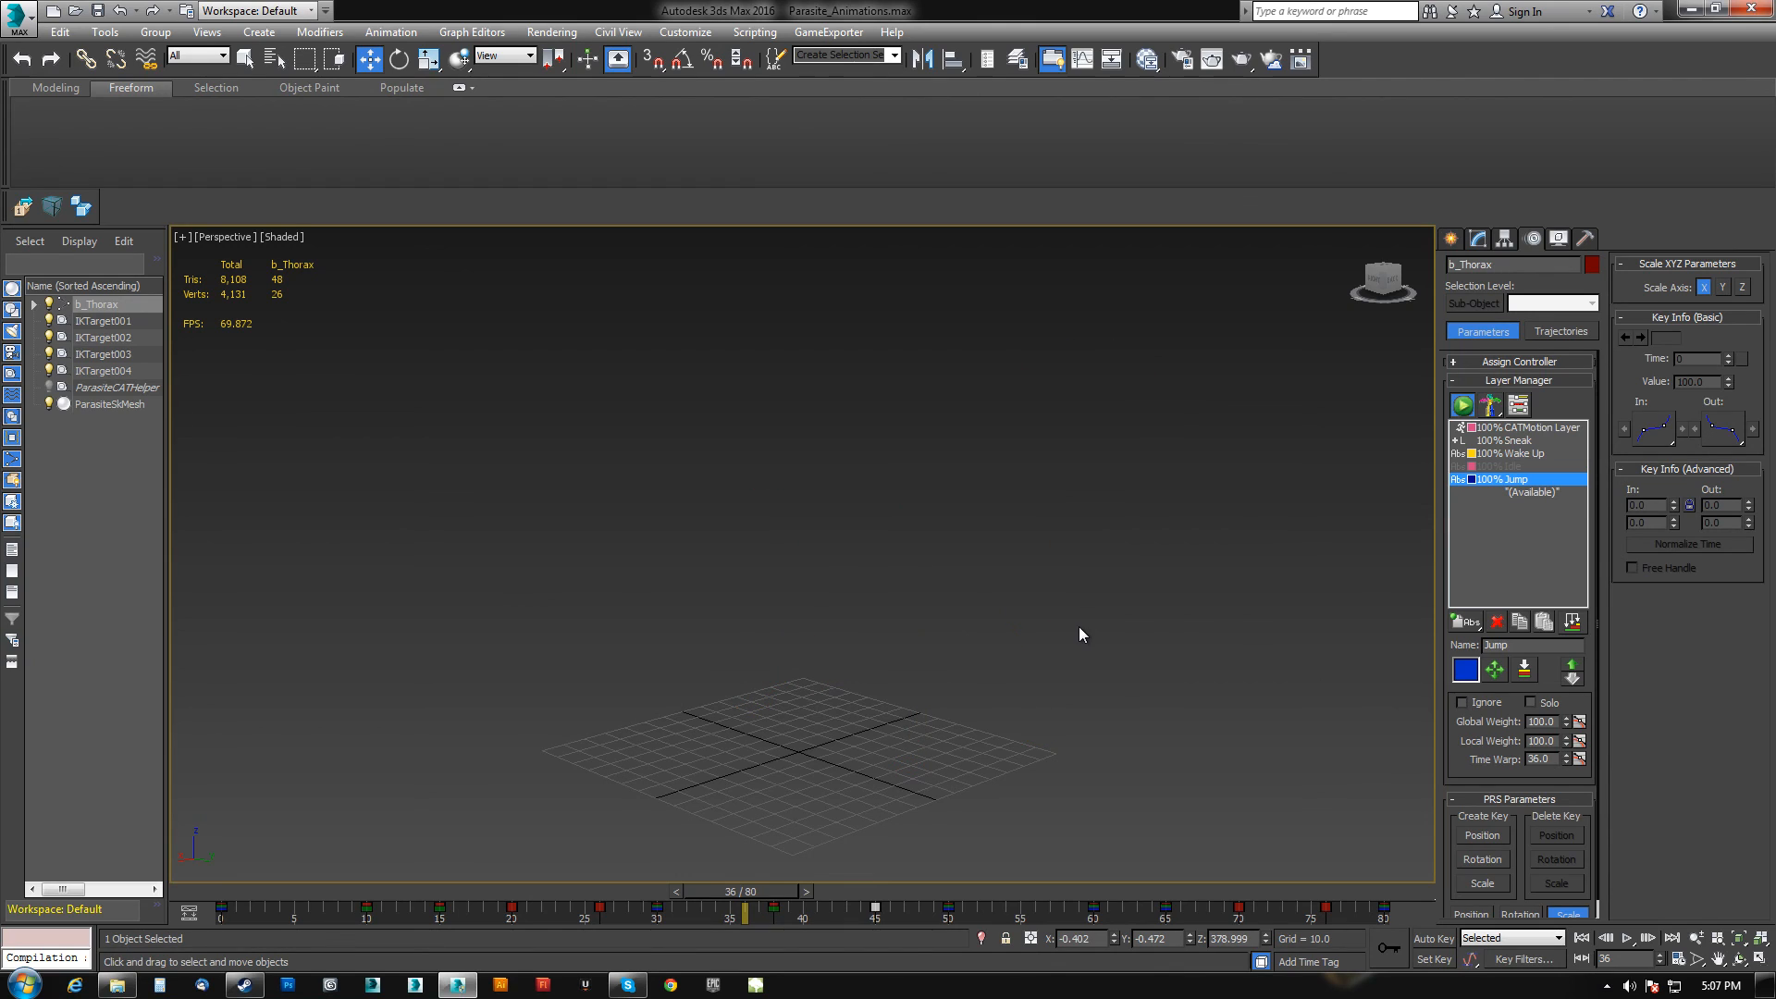
pyautogui.moveTo(752, 897); pyautogui.dragTo(243, 892)
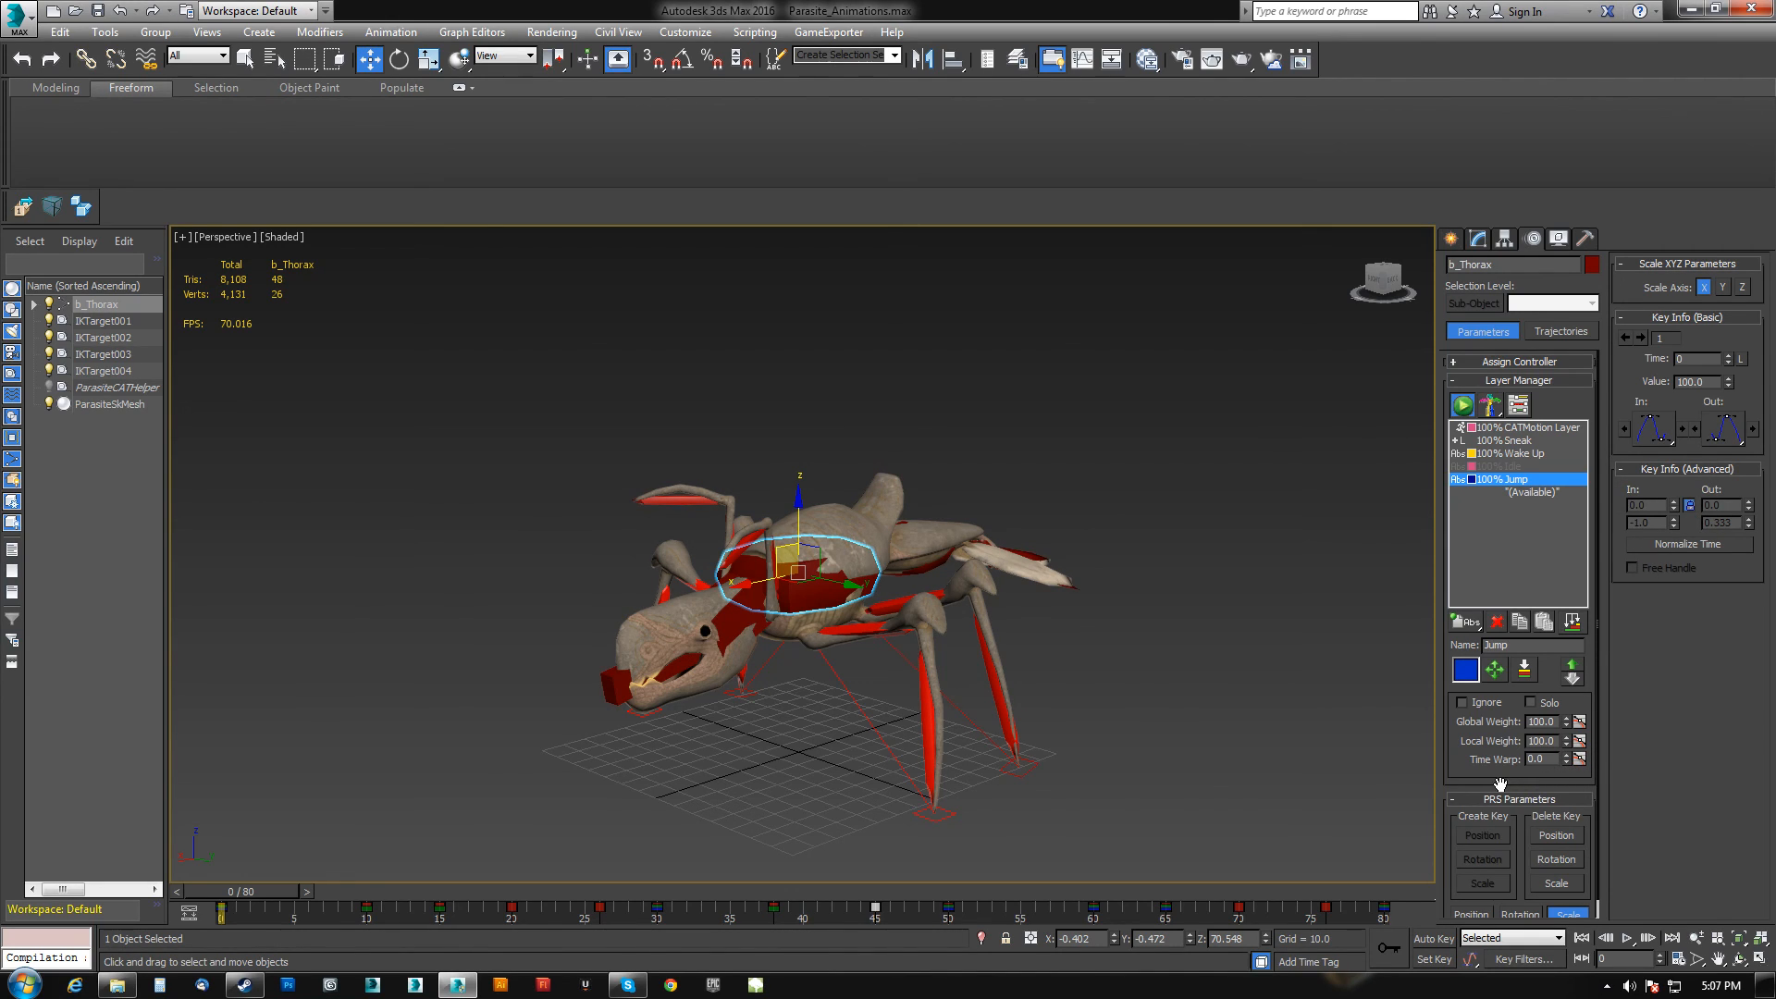
# Turn off Ignore on the Idle layer to preview the combined layers.
pyautogui.scroll(-1, 1476, 664)
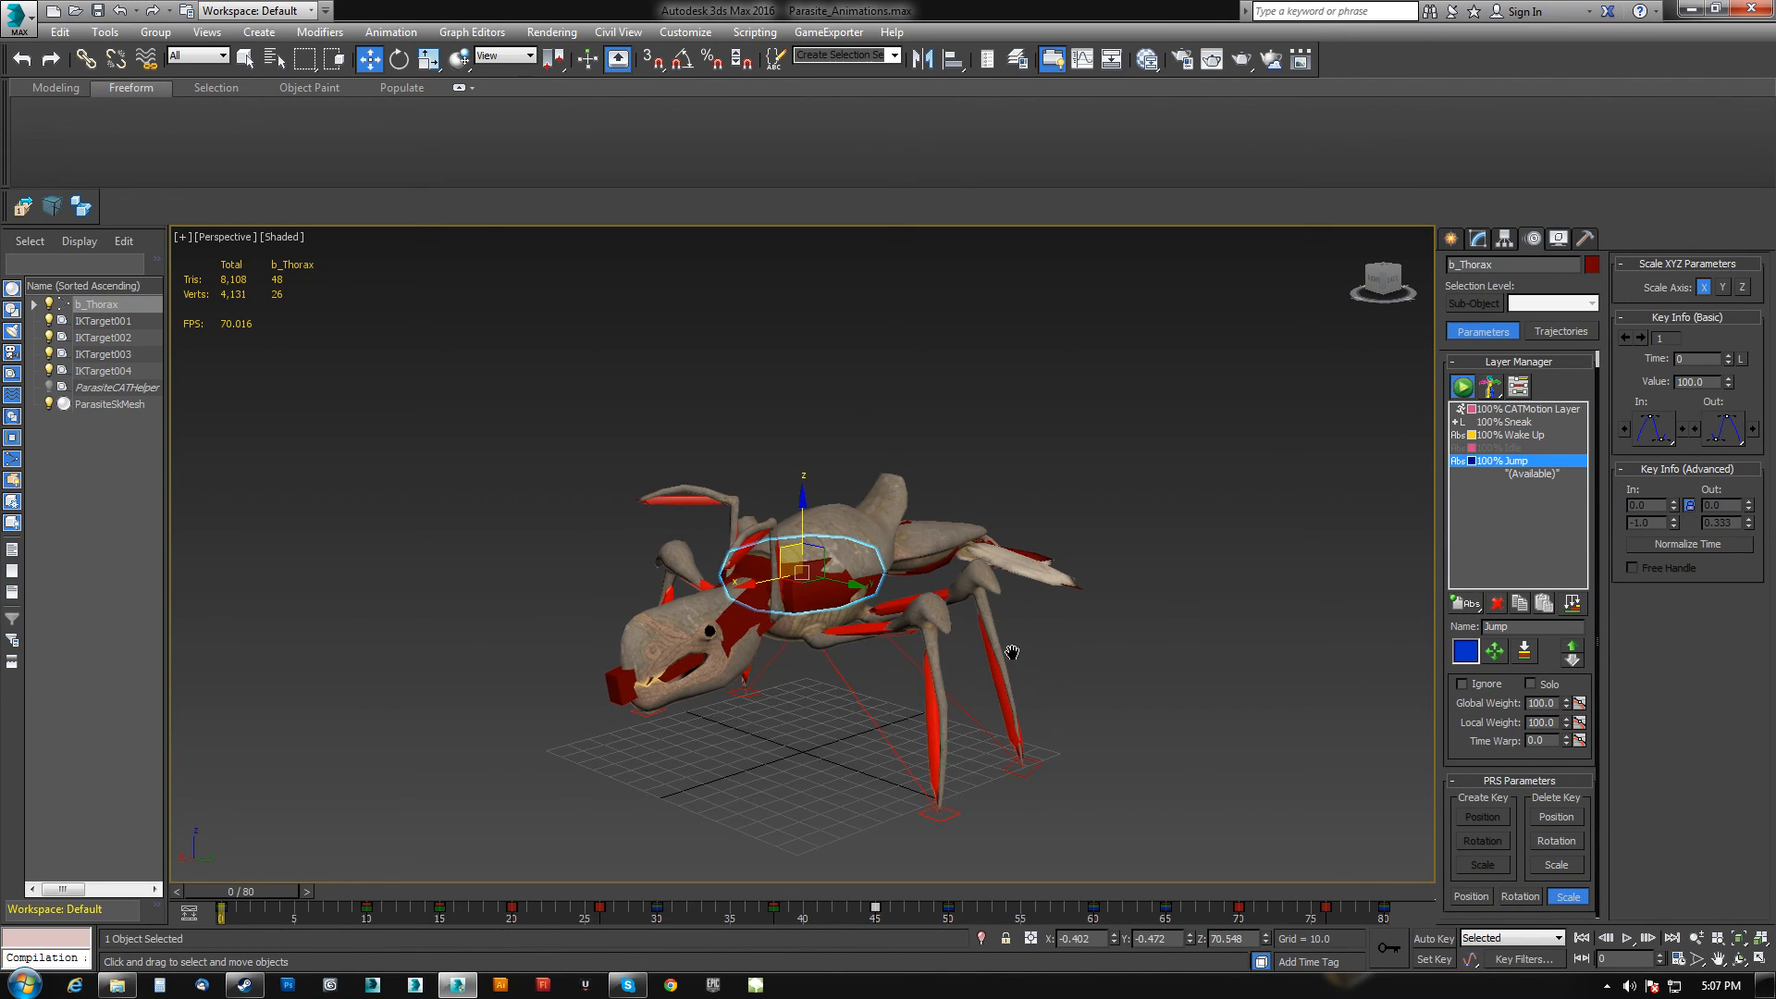
pyautogui.moveTo(1011, 654); pyautogui.dragTo(1041, 665, button='middle')
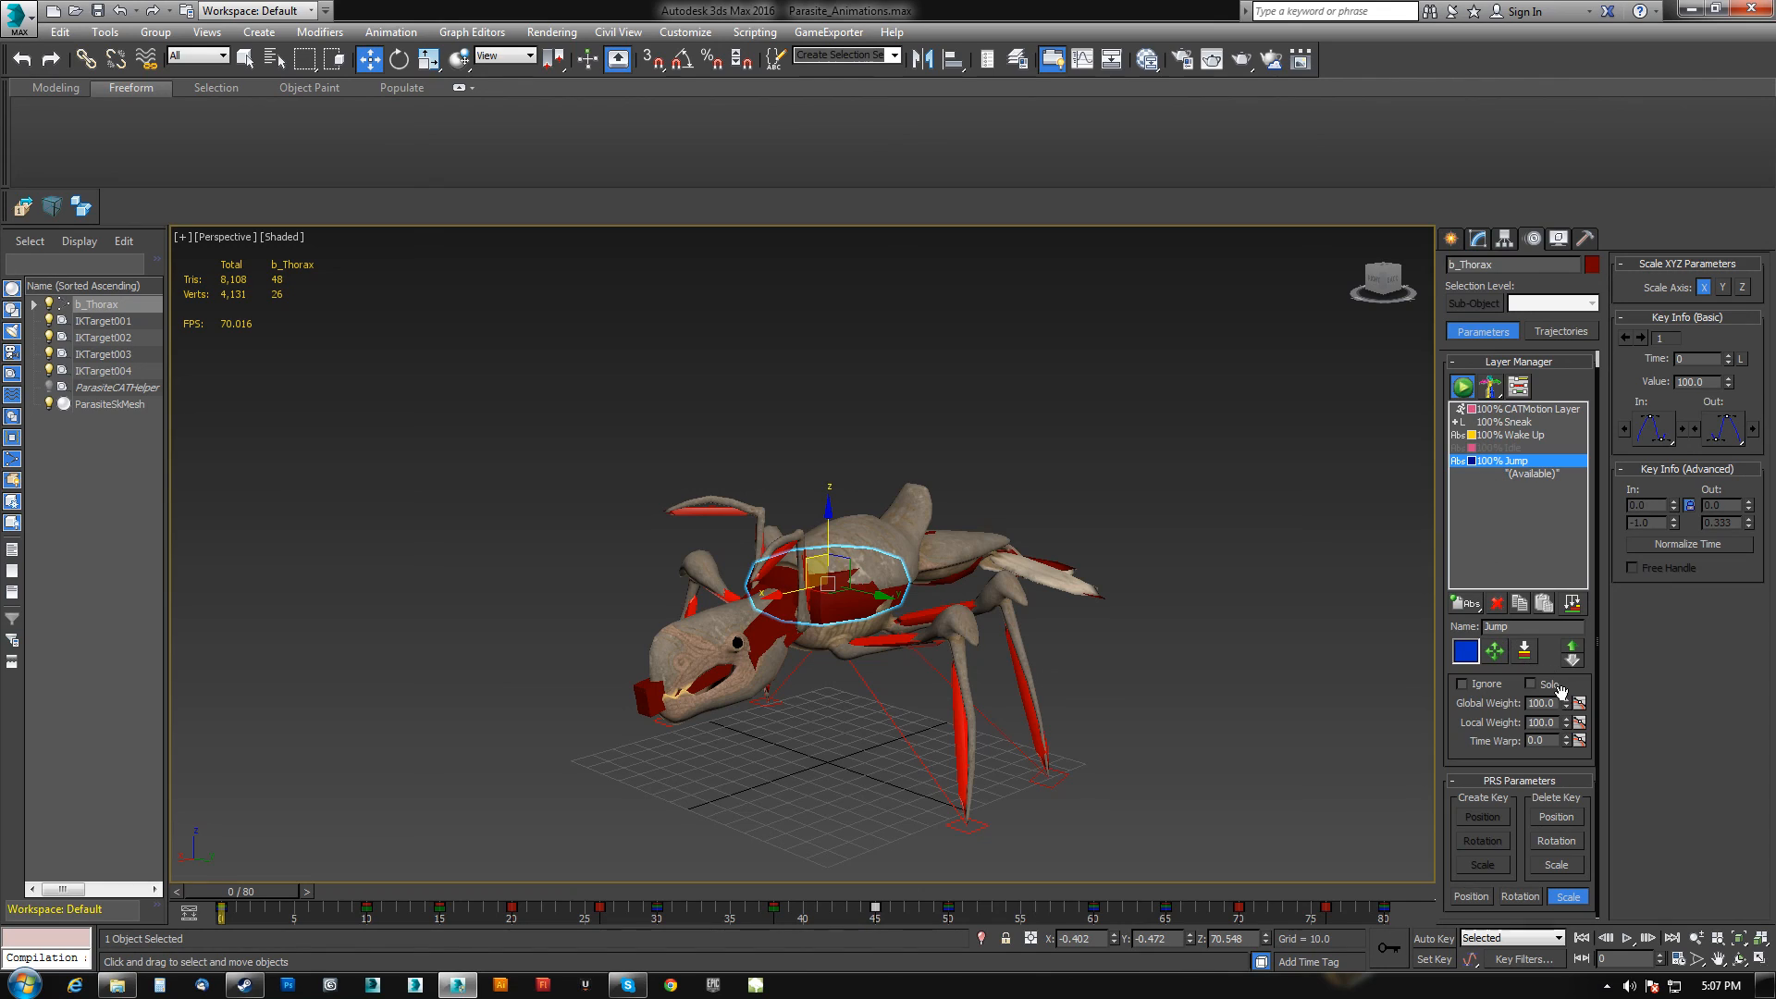
pyautogui.click(1502, 449)
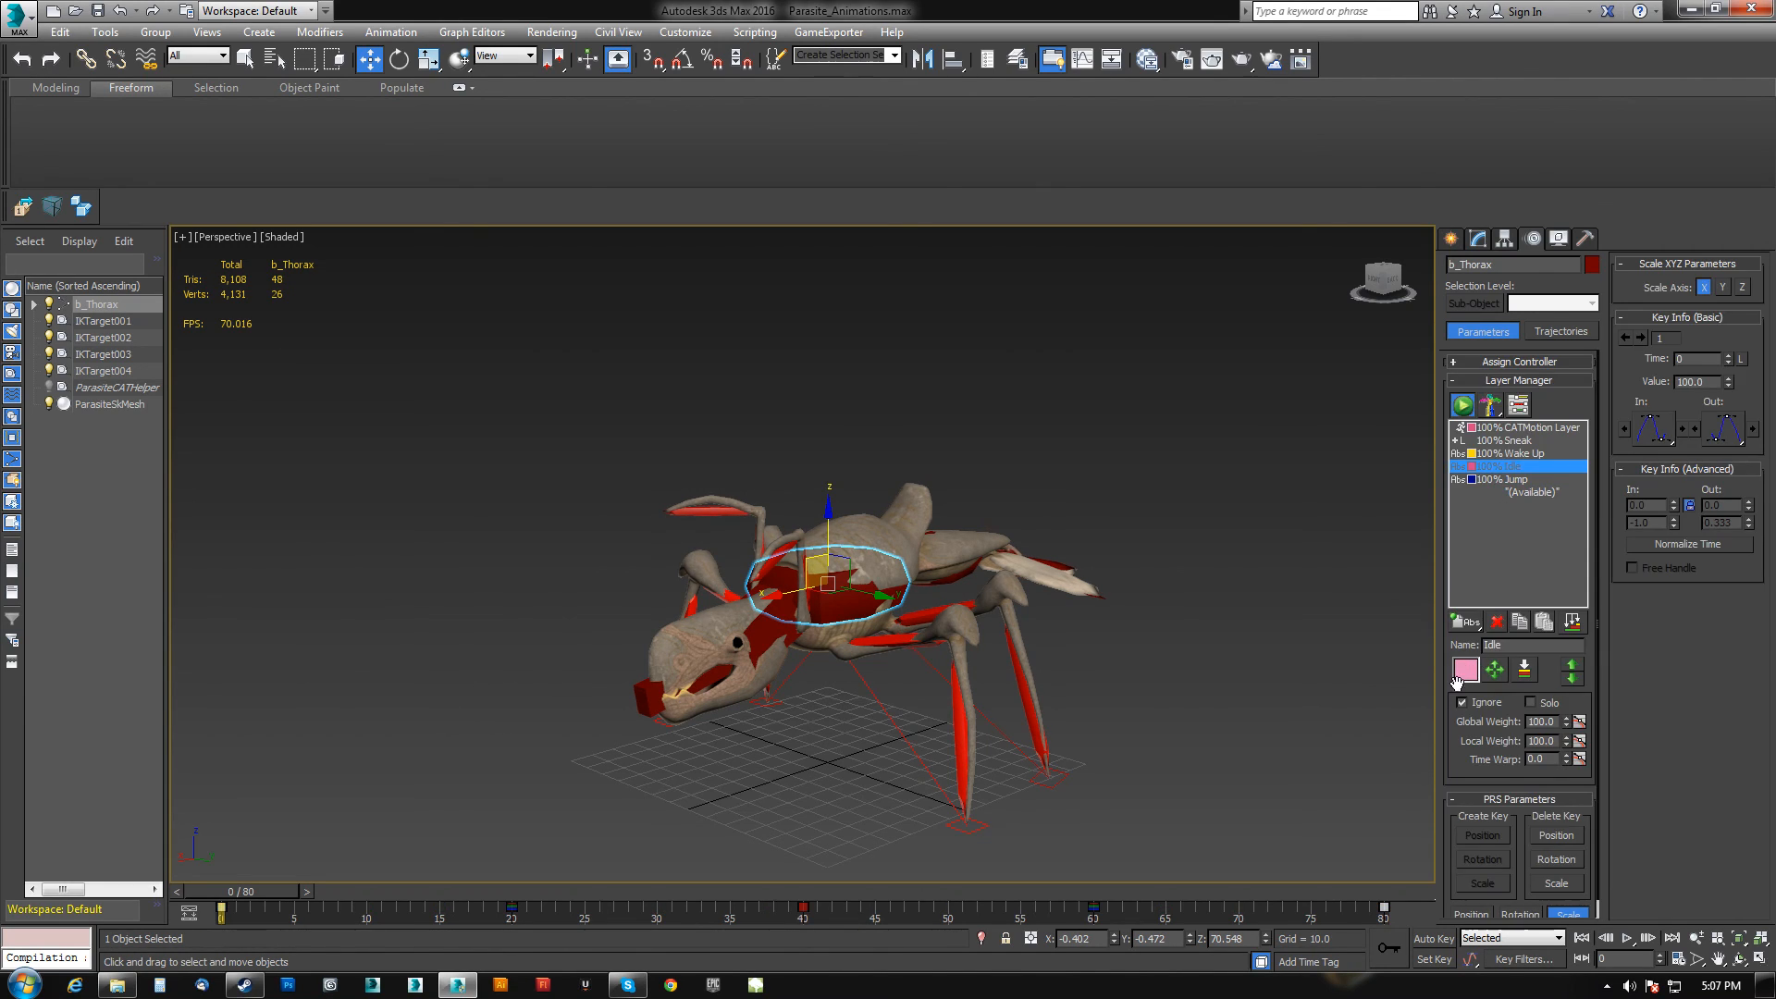
pyautogui.click(1462, 703)
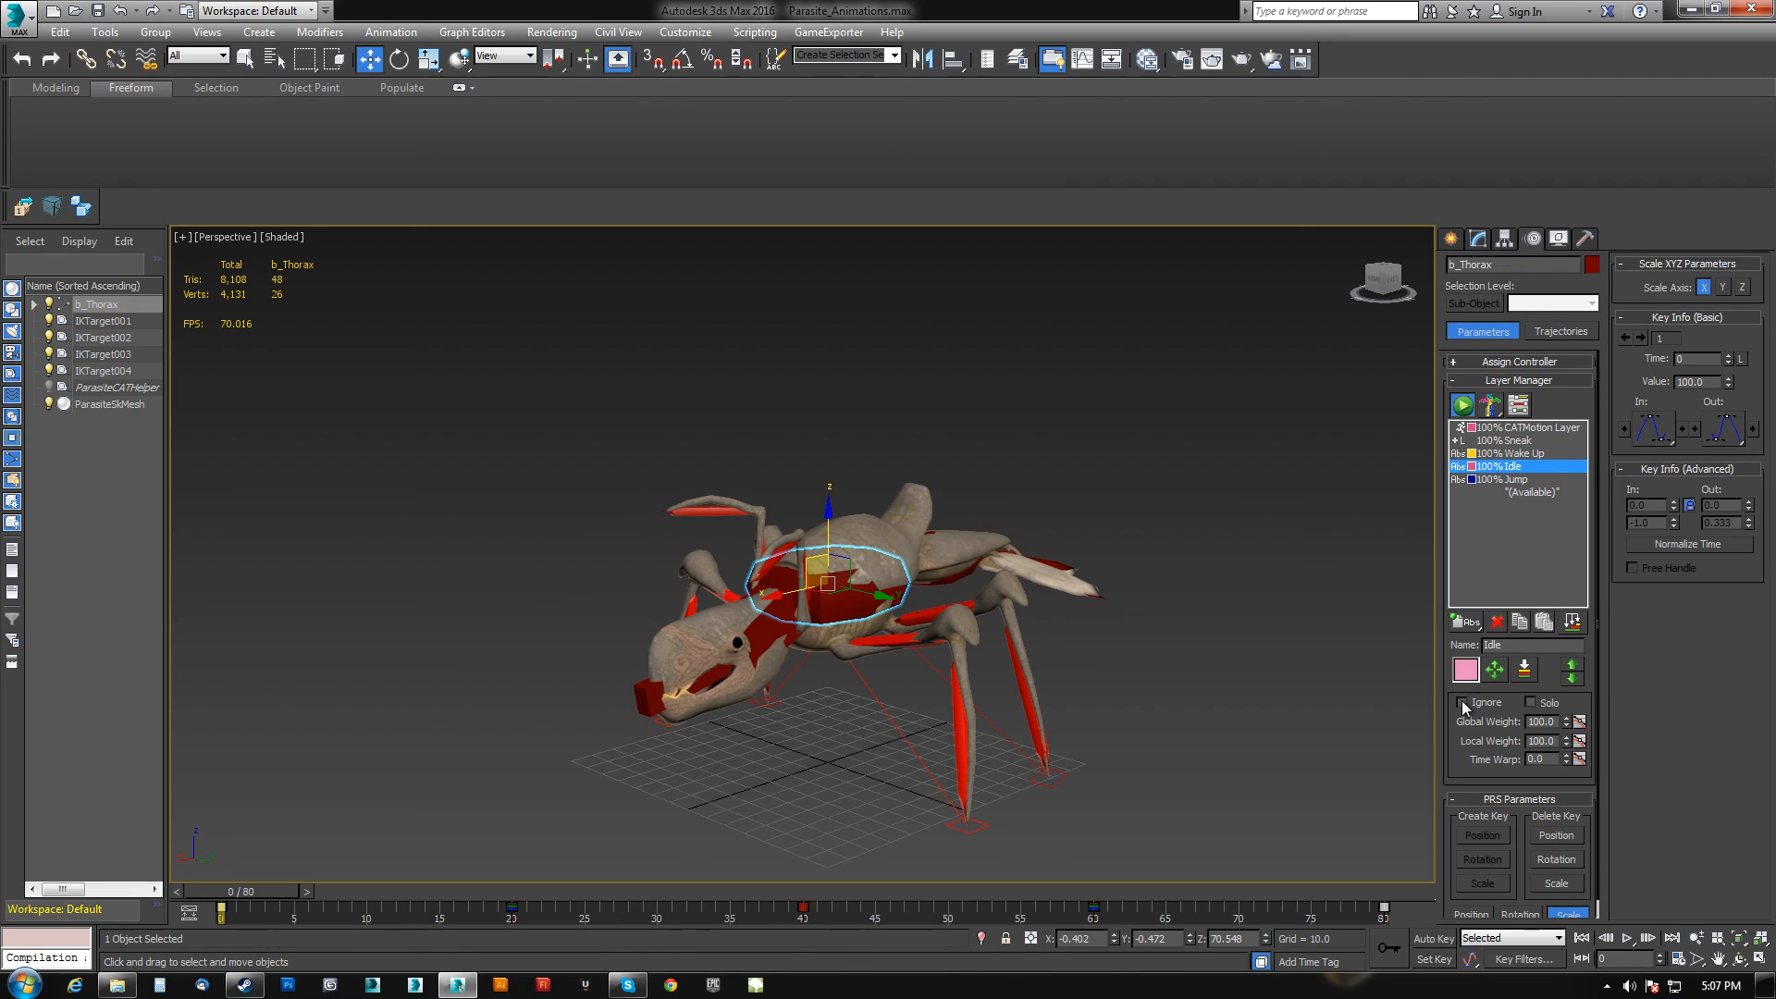
pyautogui.click(1503, 455)
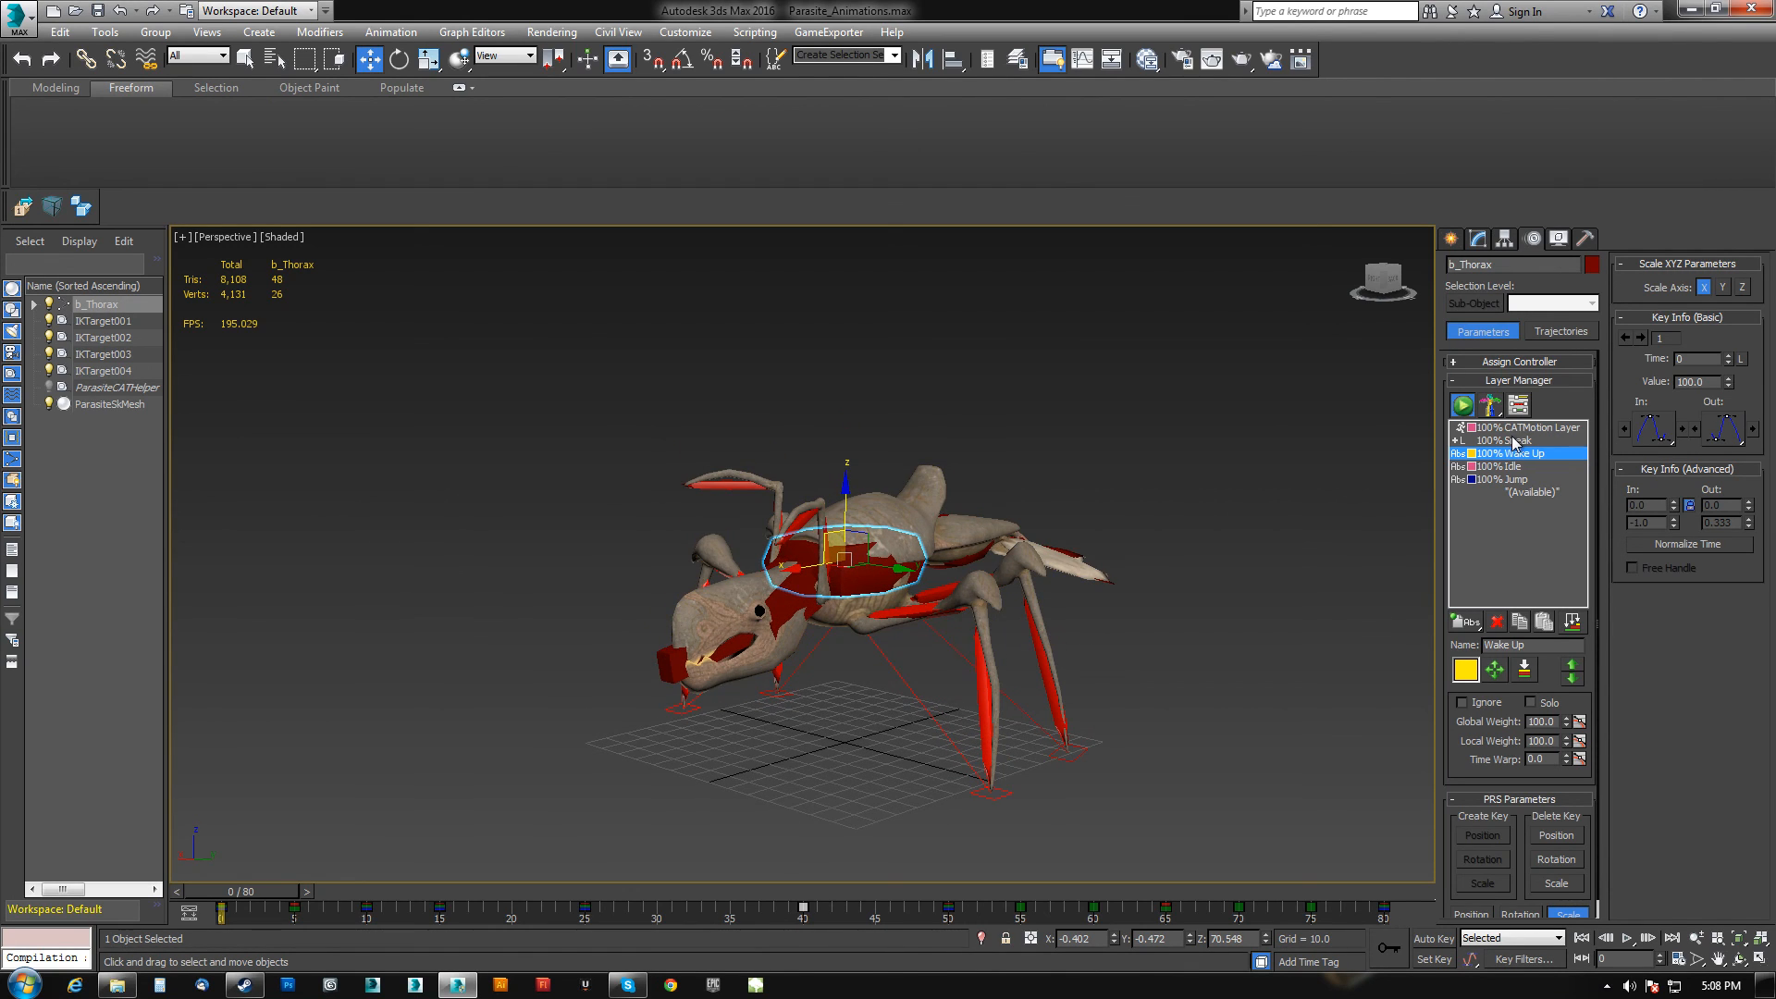
pyautogui.moveTo(268, 889); pyautogui.dragTo(213, 855)
# Set the Jump and Idle layers back to Ignore in the Layer Manager.
pyautogui.click(1501, 480)
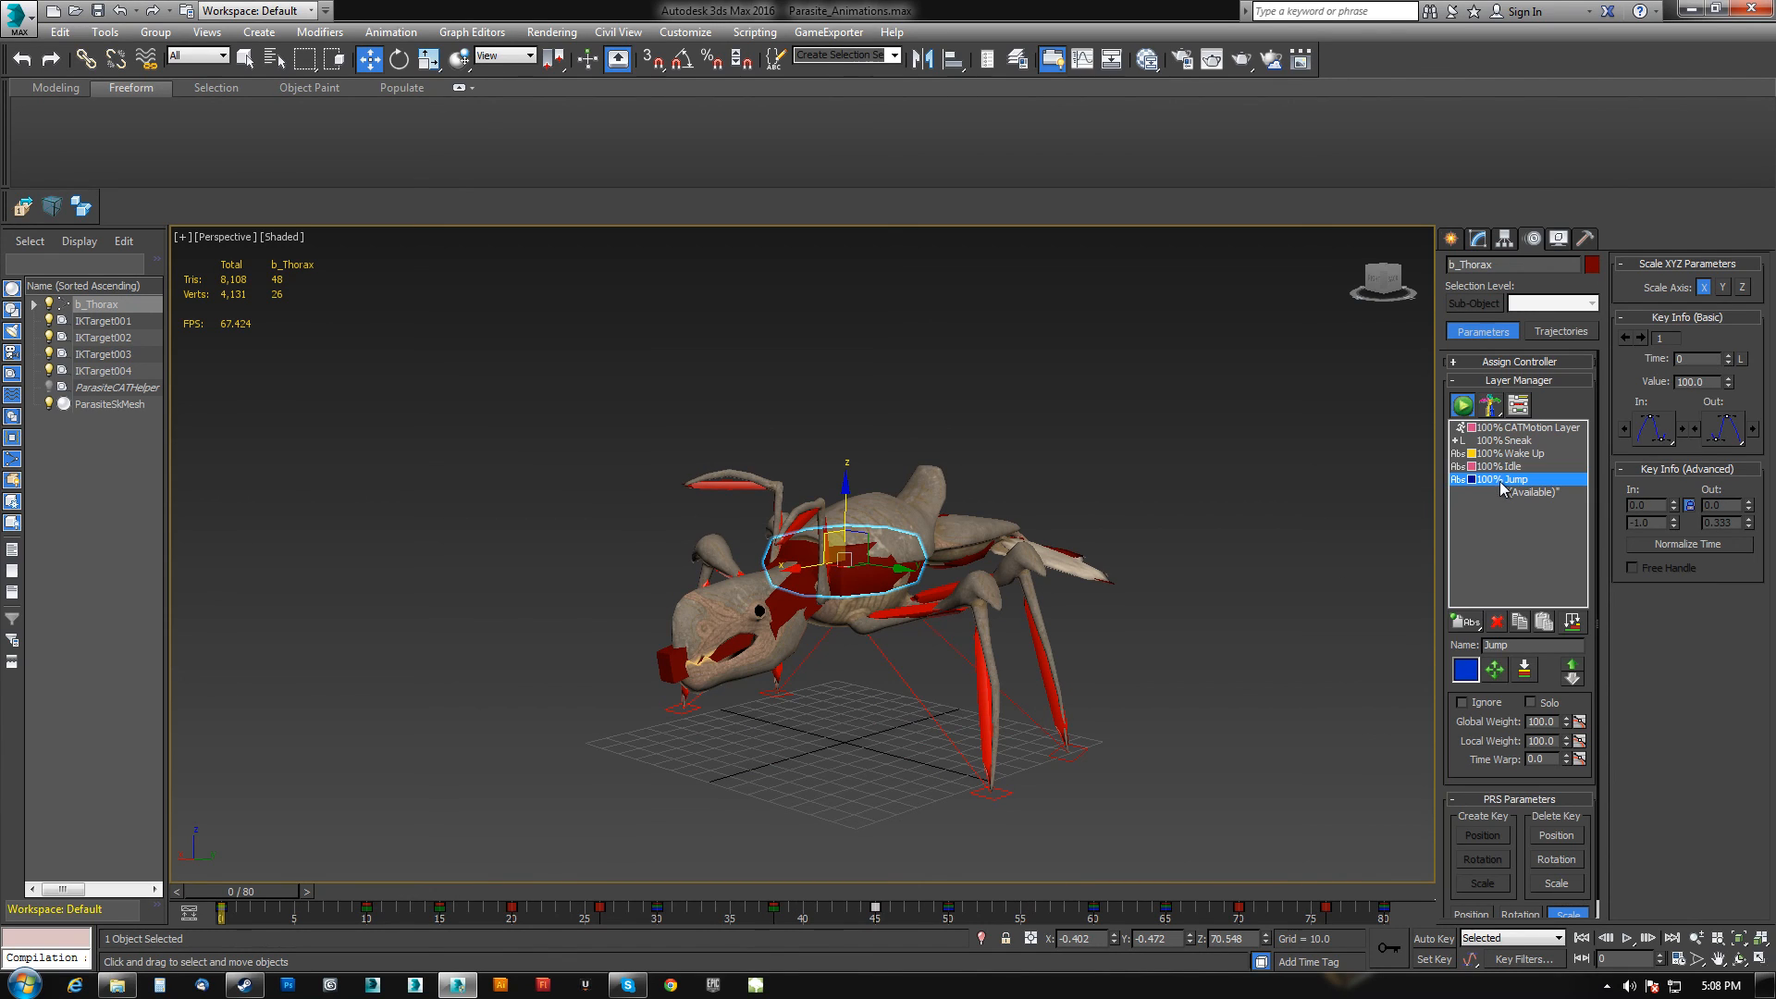
pyautogui.click(1462, 703)
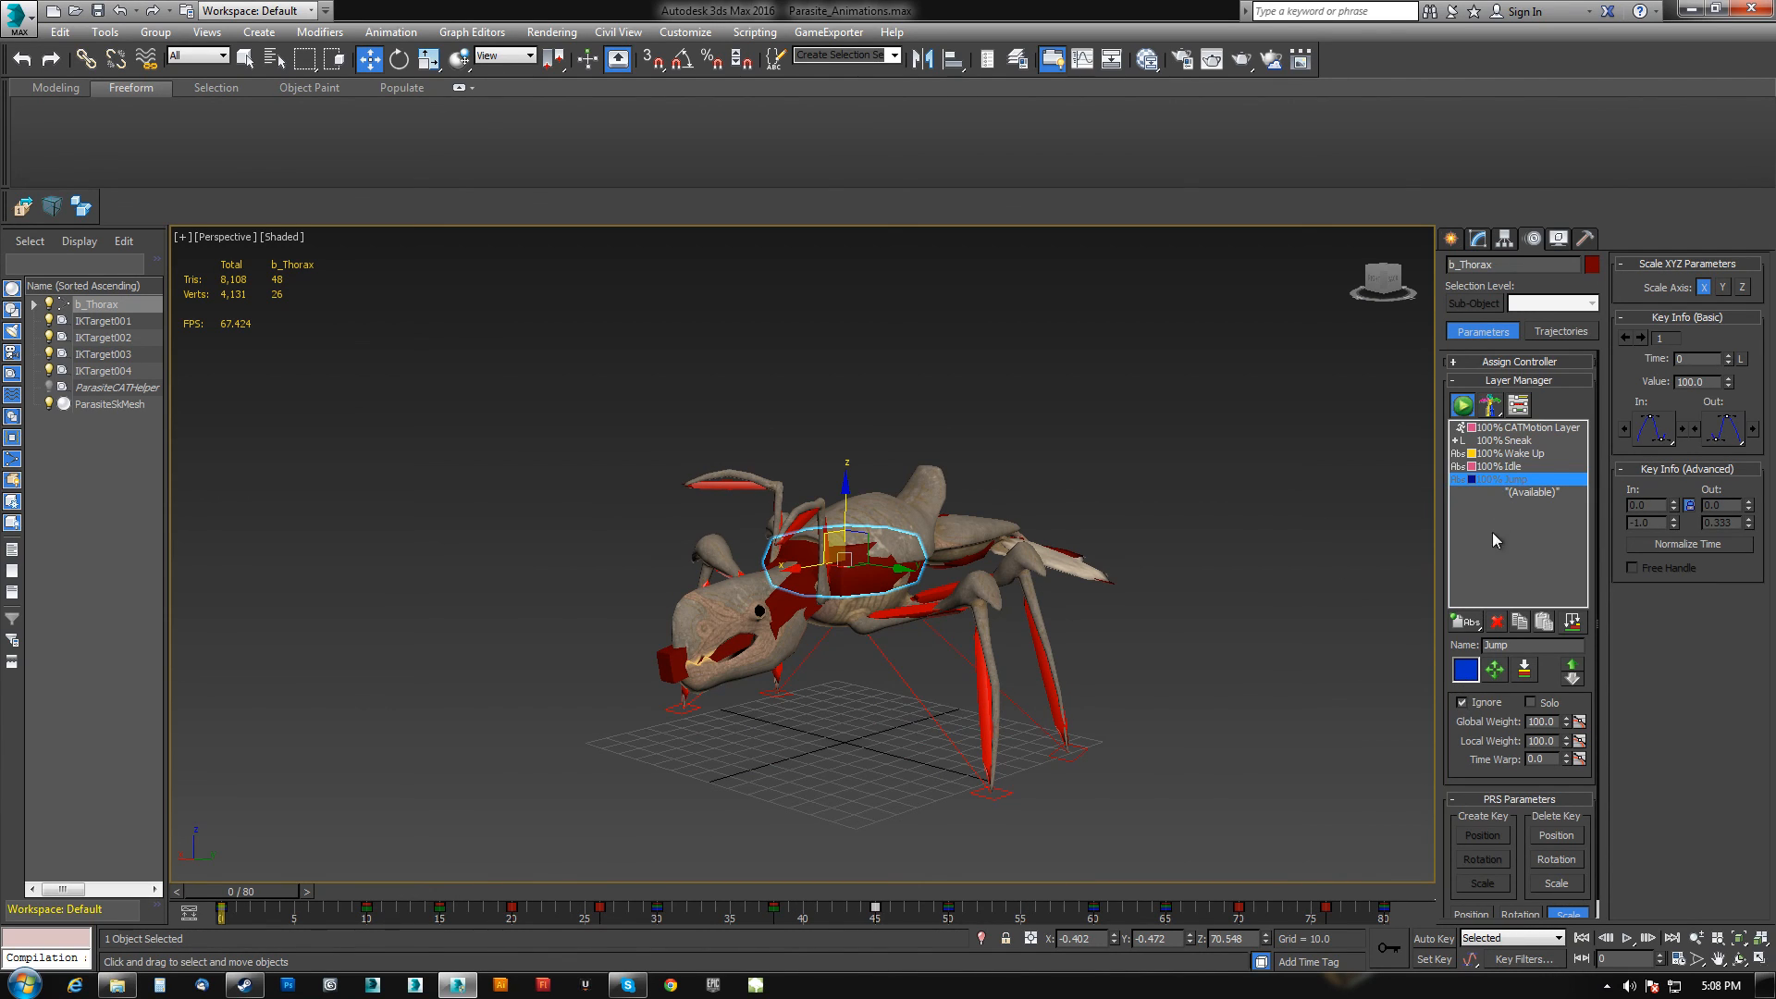
pyautogui.click(1503, 466)
pyautogui.click(1462, 703)
# Set the Wake Up and Sneak layers to Ignore as well.
pyautogui.click(1503, 453)
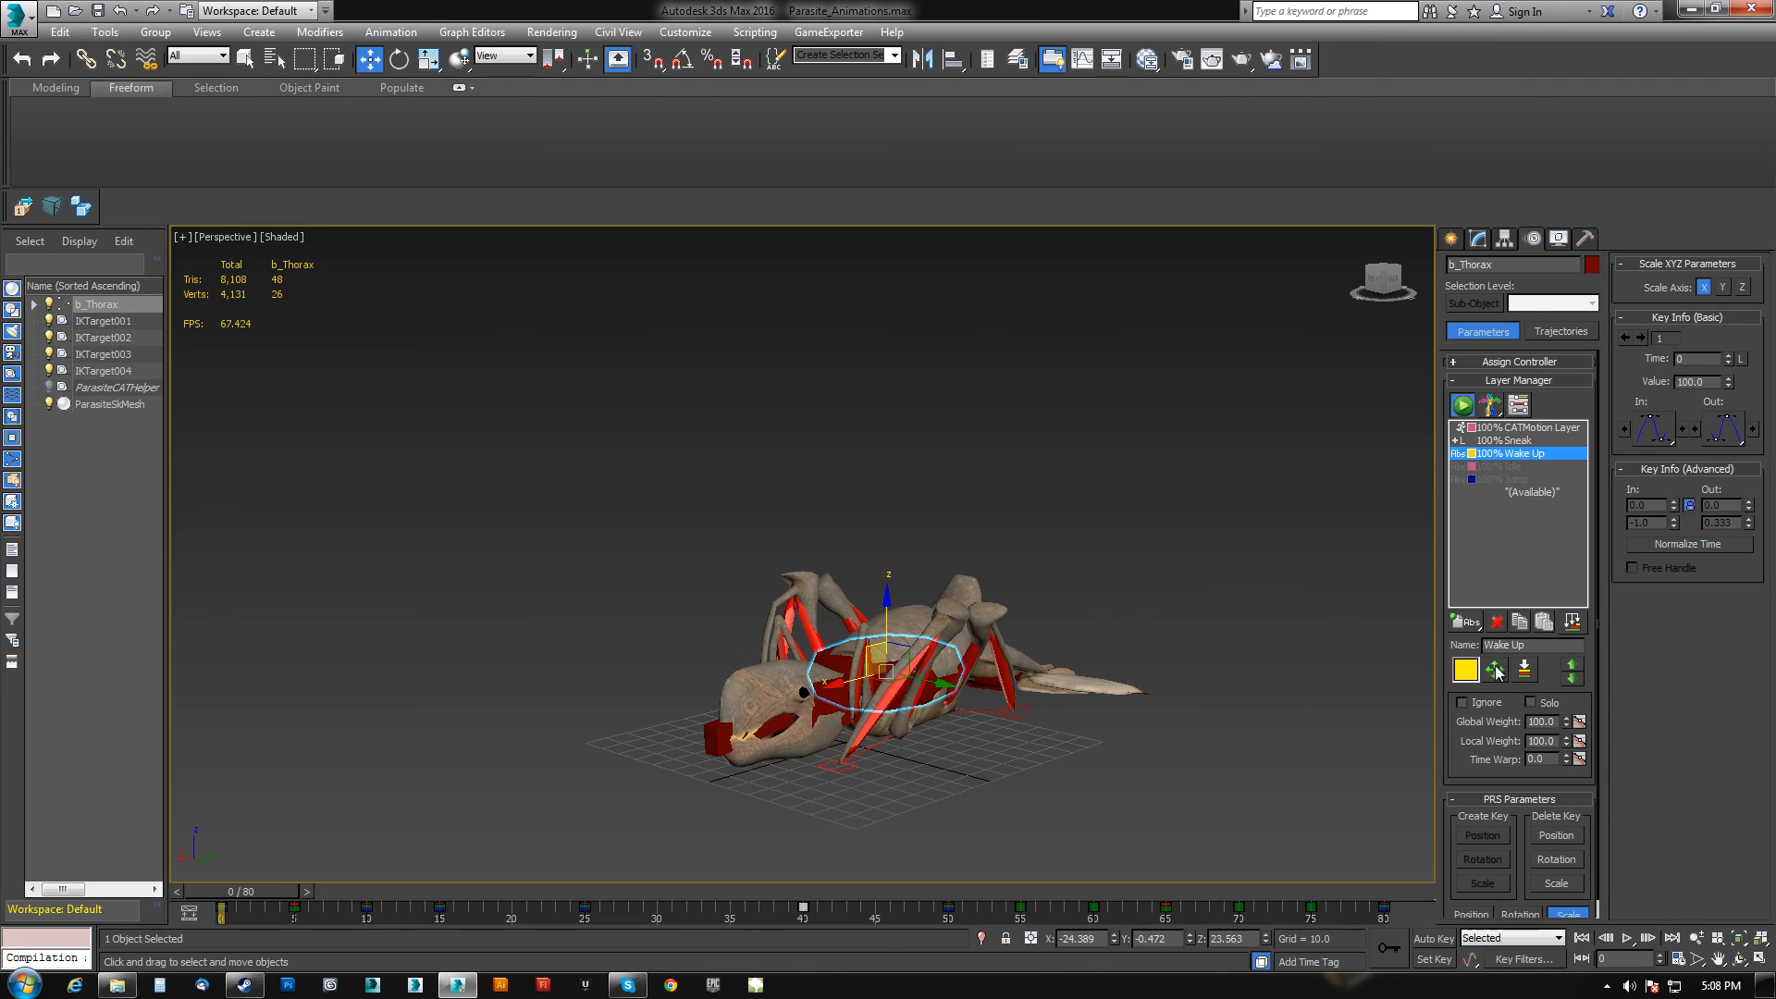
pyautogui.click(1463, 703)
pyautogui.keyDown('alt'); pyautogui.moveTo(1244, 664); pyautogui.dragTo(1119, 649, button='middle'); pyautogui.keyUp('alt')
pyautogui.click(1517, 440)
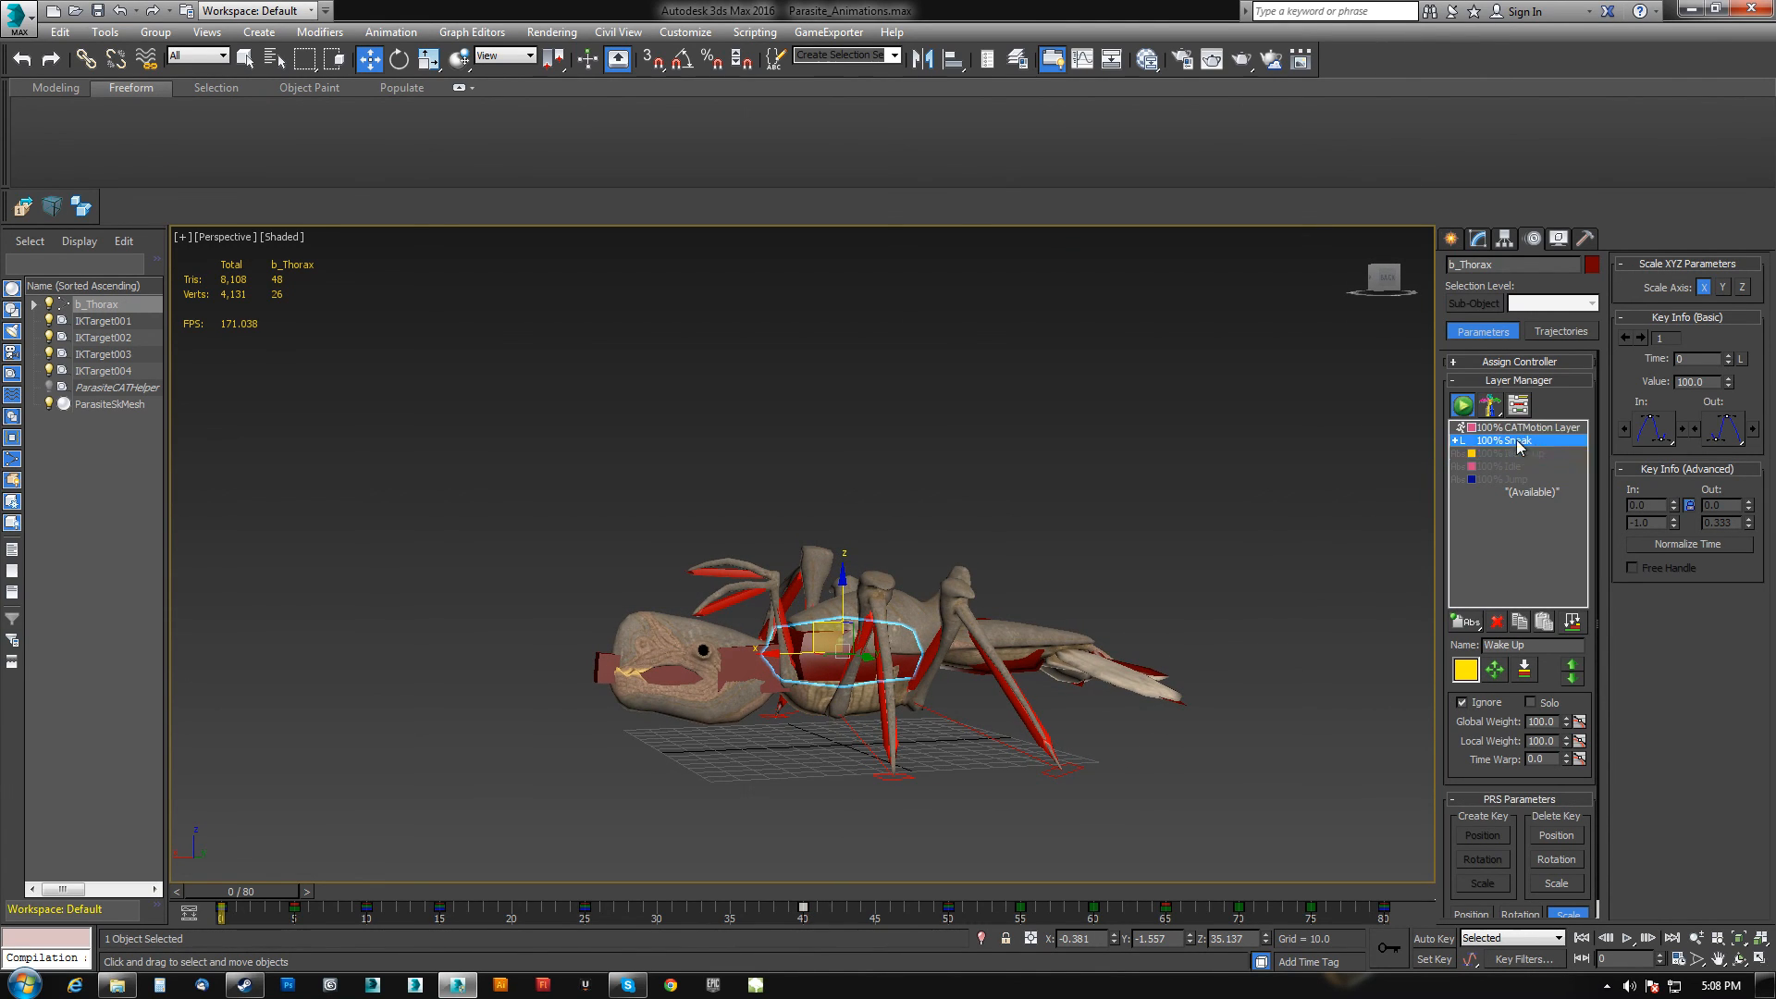
pyautogui.click(1462, 703)
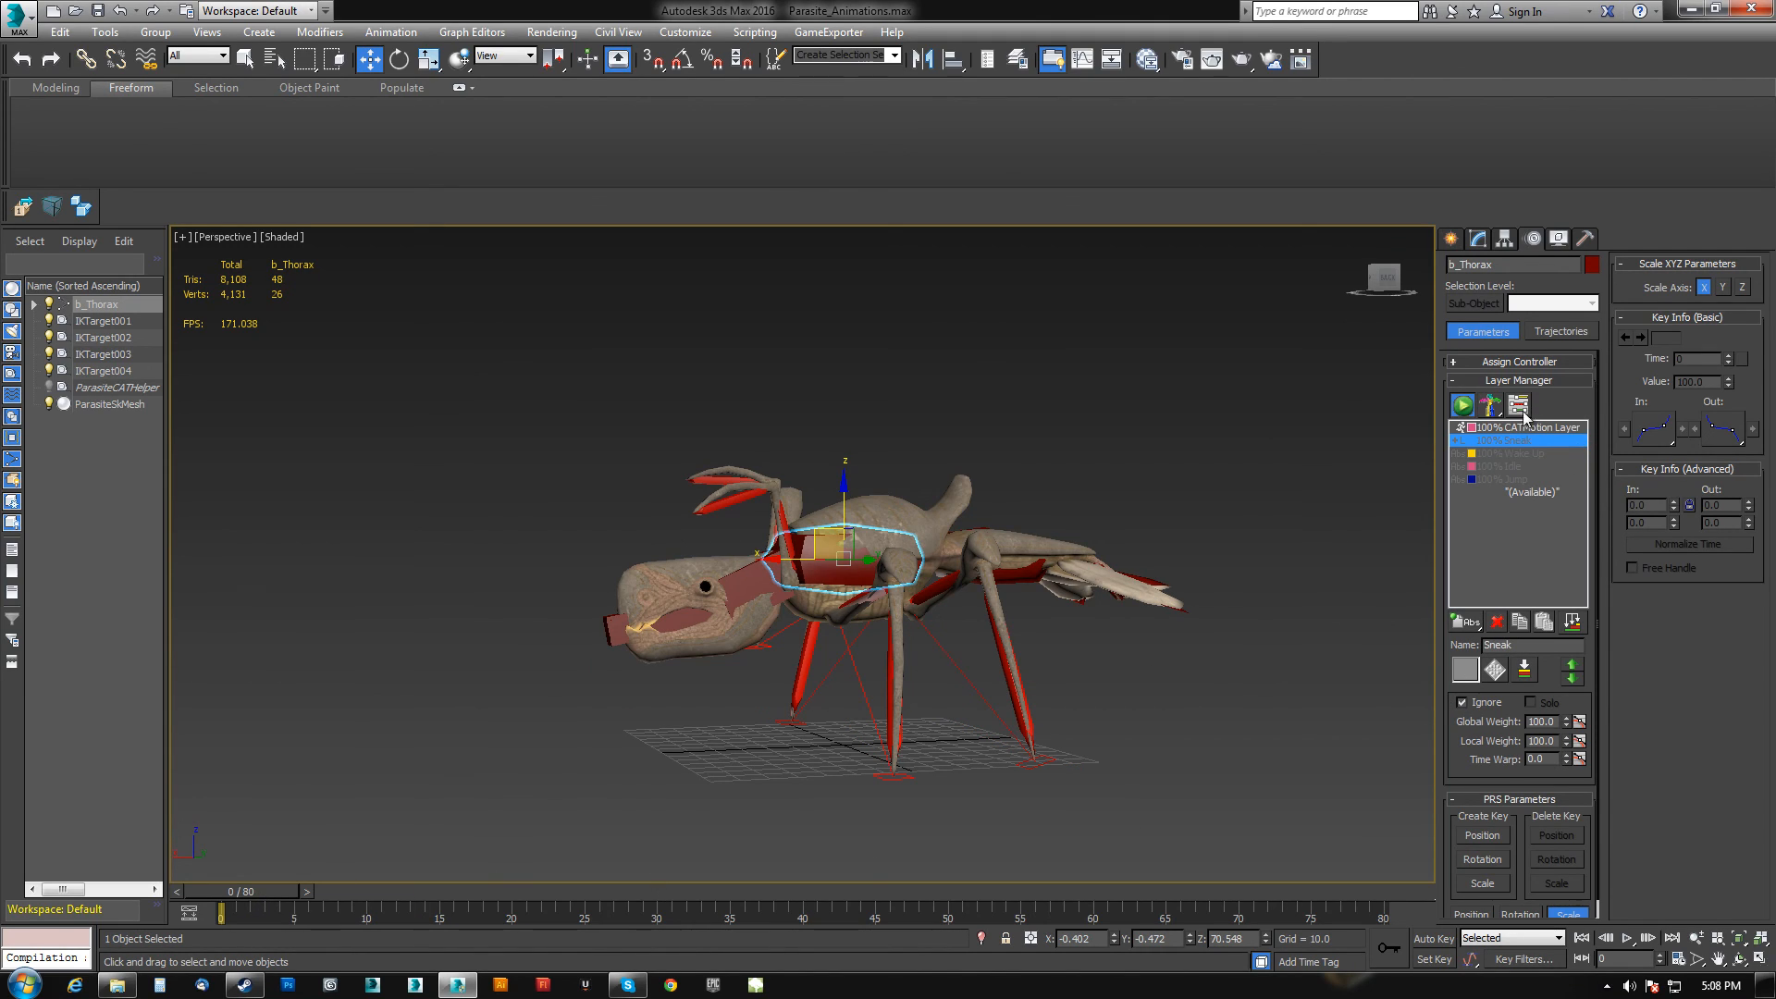
# Add an Adjustment Layer and rename it Charge.
pyautogui.moveTo(1473, 627); pyautogui.dragTo(1466, 665)
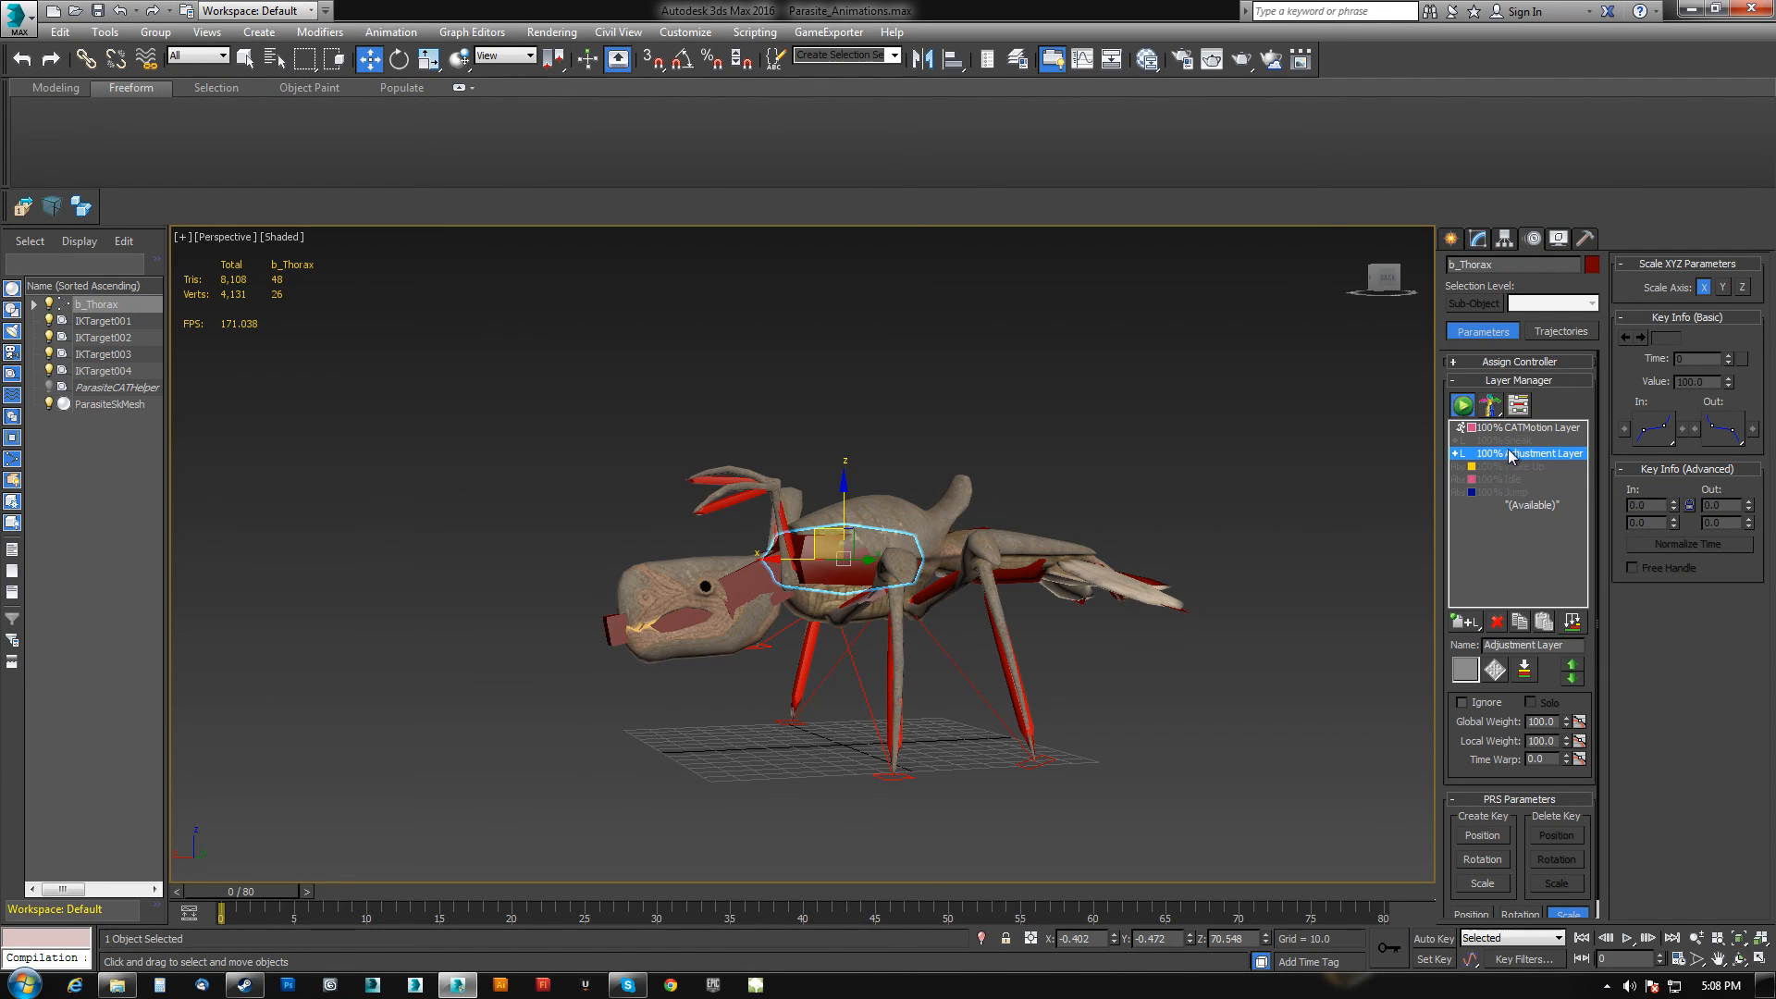
pyautogui.moveTo(1561, 653); pyautogui.dragTo(1325, 647)
pyautogui.write('Charge')
pyautogui.press('Return')
# Pose the thorax on the Charge layer by moving it backward and rotating it.
pyautogui.click(829, 566)
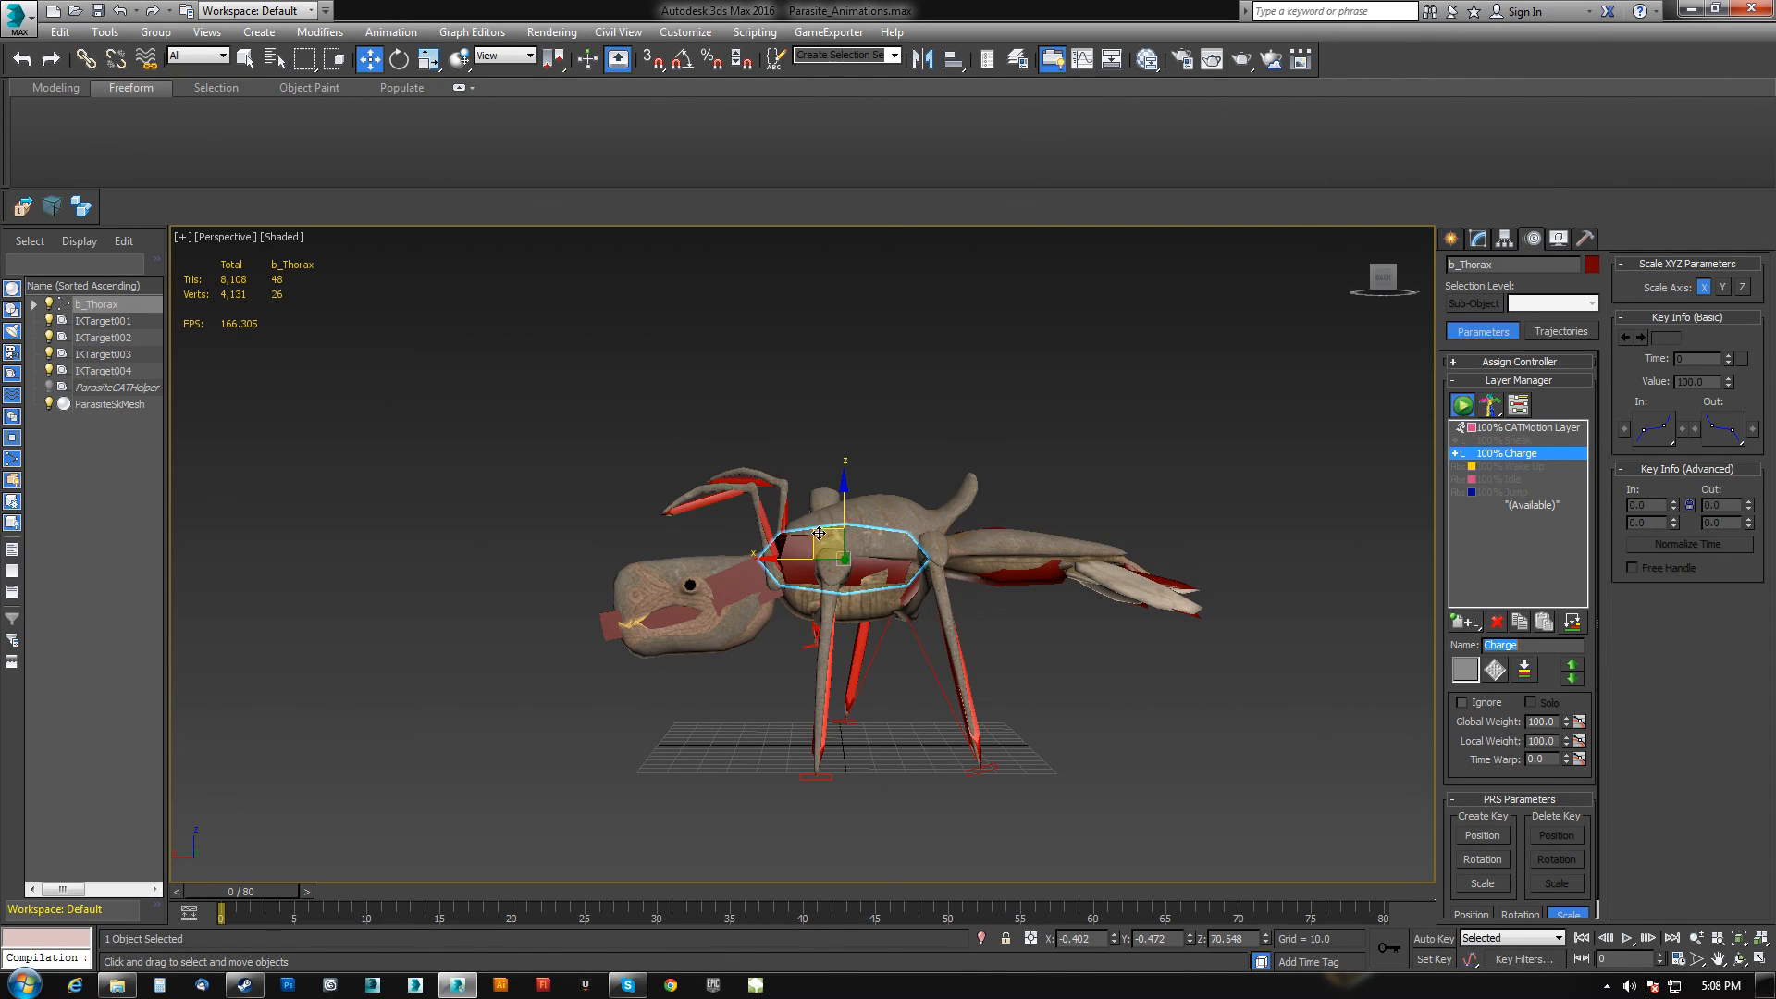
pyautogui.moveTo(816, 546); pyautogui.dragTo(729, 559)
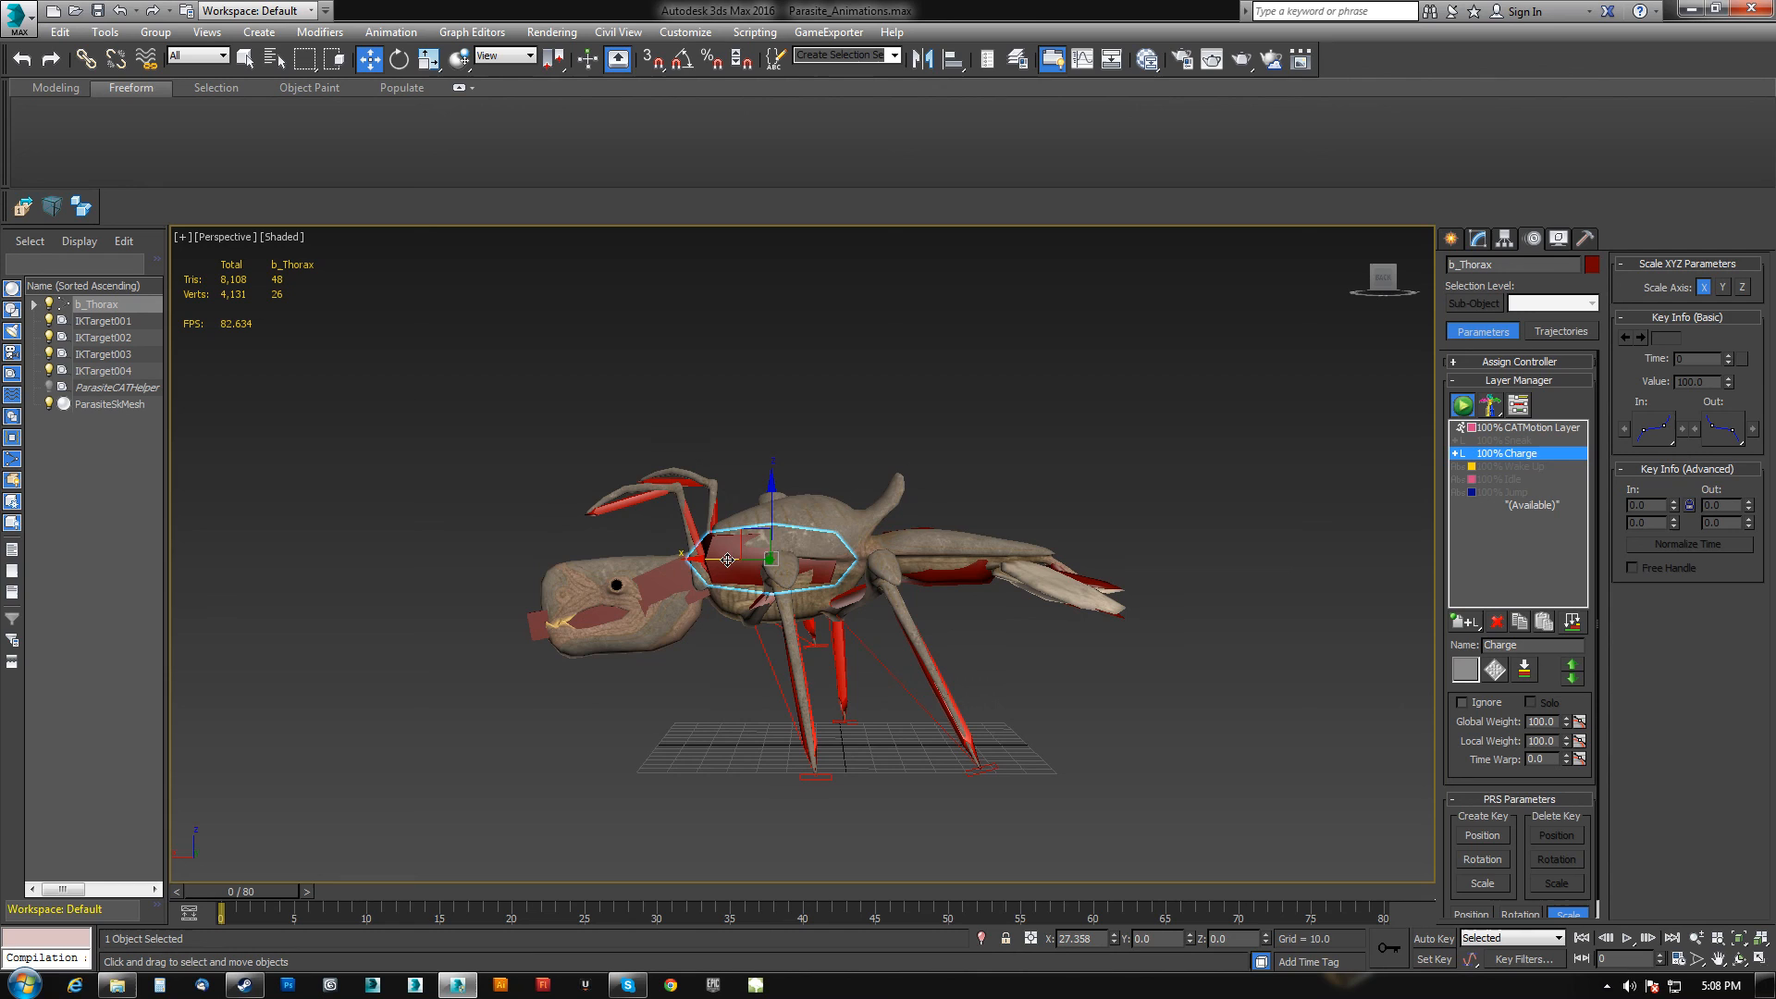
pyautogui.press('e')
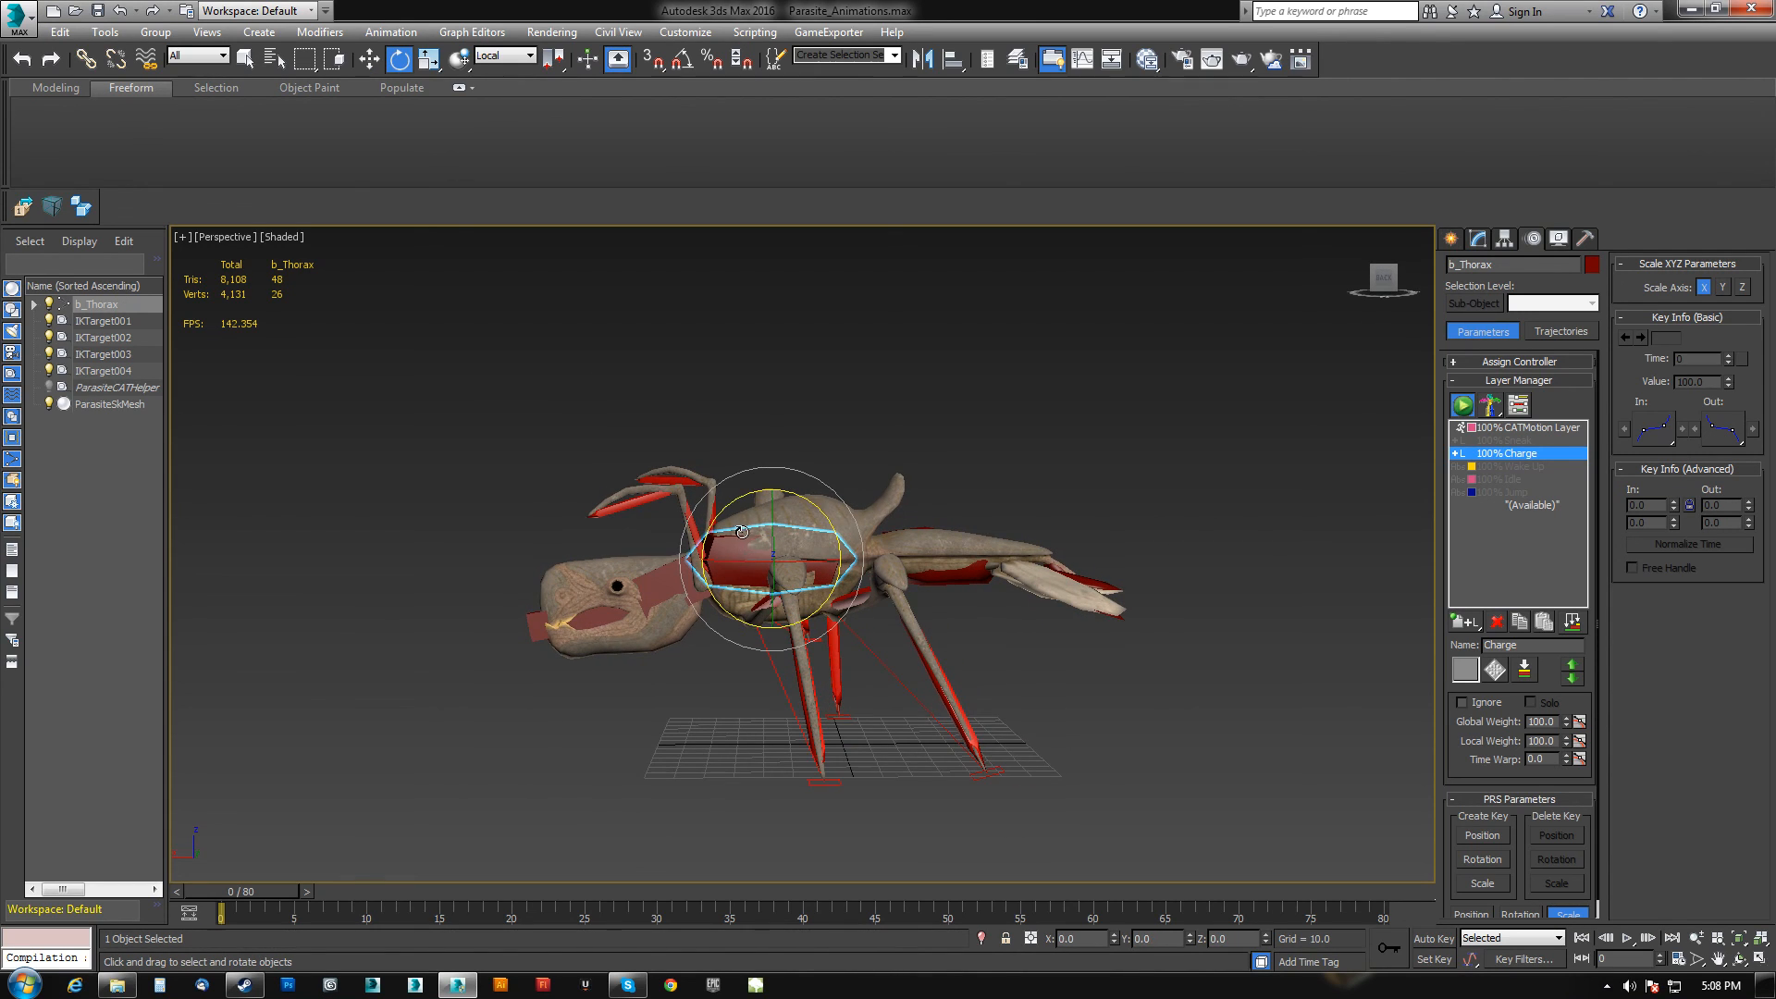
pyautogui.moveTo(729, 498); pyautogui.dragTo(696, 606)
pyautogui.click(691, 588)
pyautogui.moveTo(723, 524); pyautogui.dragTo(745, 507)
# Select the upper jaw and rotate it open on the Charge layer.
pyautogui.click(534, 629)
pyautogui.moveTo(594, 561); pyautogui.dragTo(545, 634)
pyautogui.click(544, 619)
pyautogui.moveTo(599, 563); pyautogui.dragTo(651, 868)
# Make the CATMotion Layer active, select the lower jaw and rotate it open.
pyautogui.moveTo(288, 884); pyautogui.dragTo(853, 891)
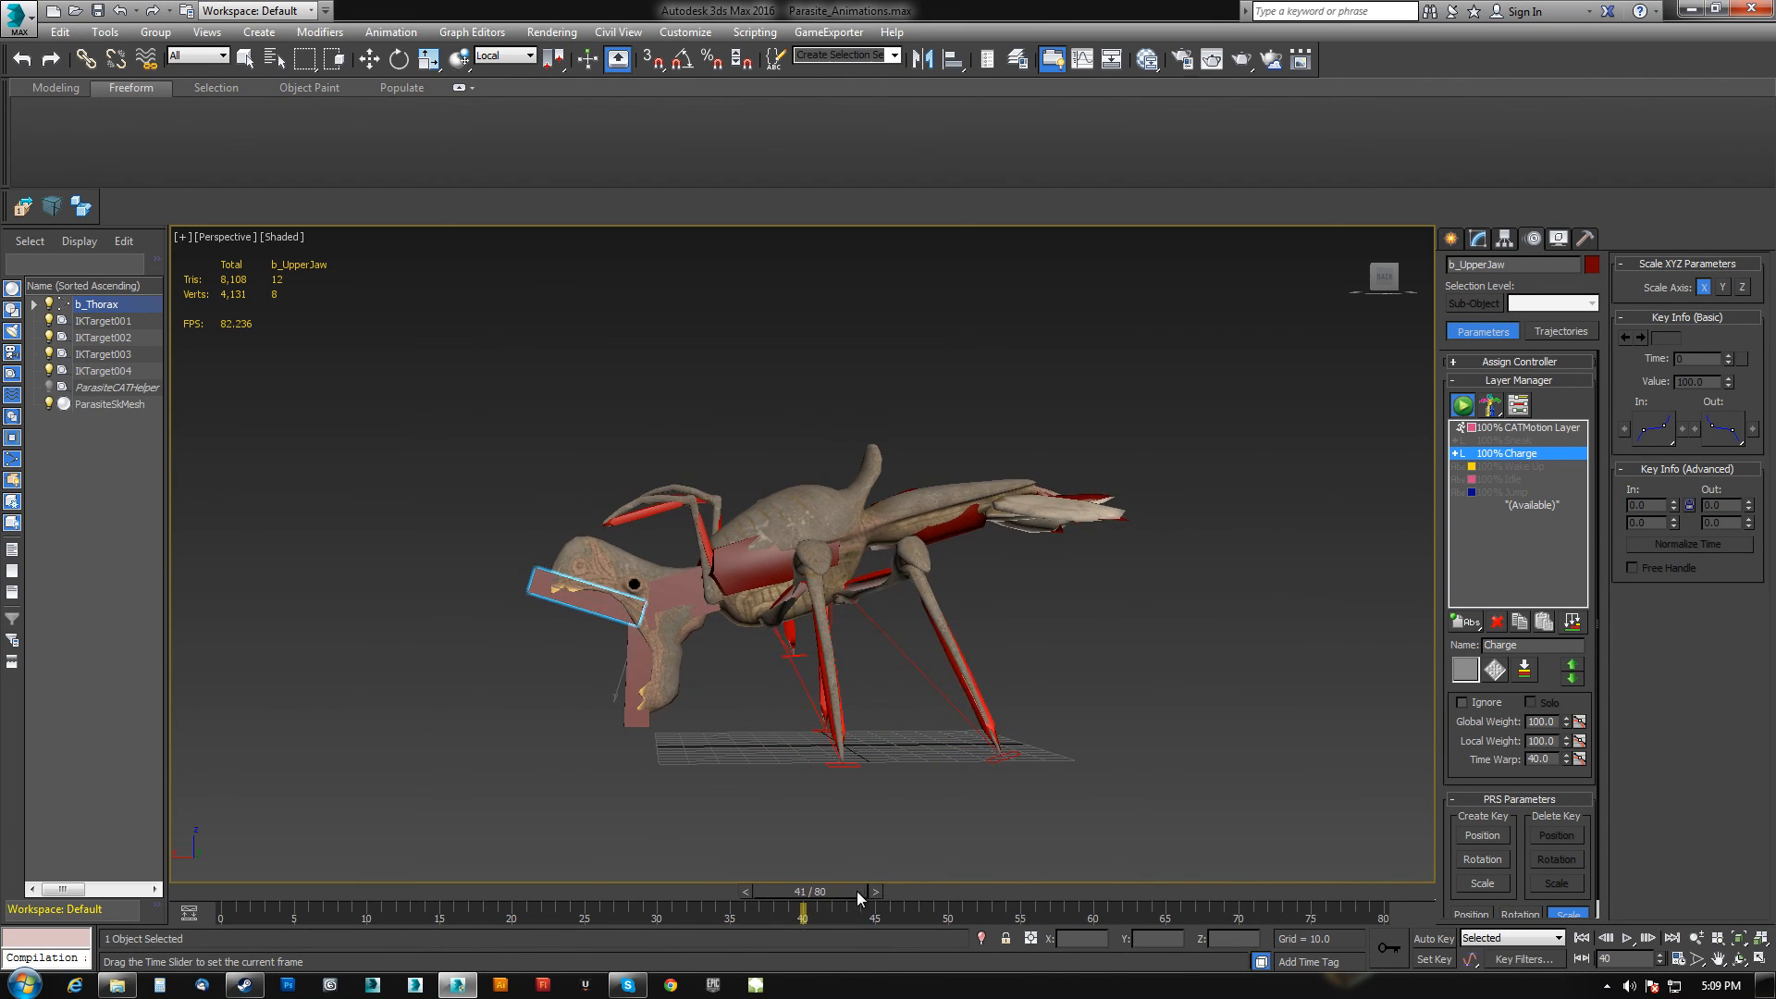
pyautogui.press('e')
pyautogui.scroll(6, 742, 712)
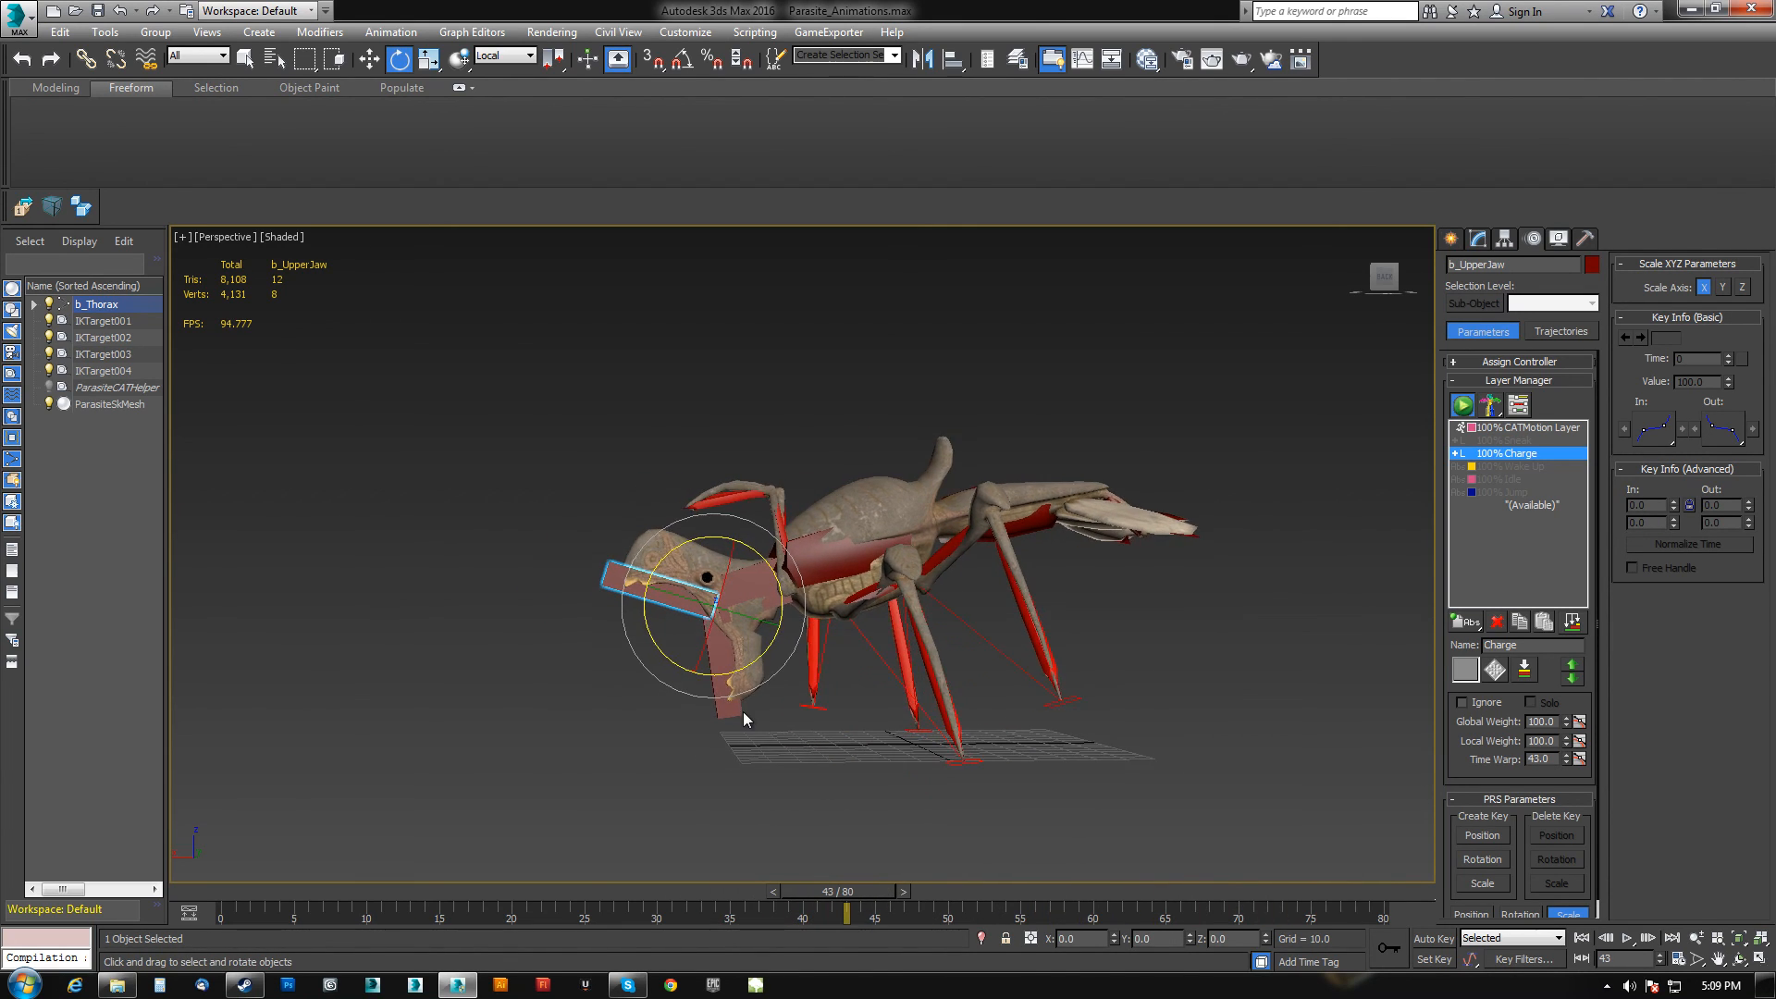
pyautogui.moveTo(766, 669); pyautogui.dragTo(735, 666, button='middle')
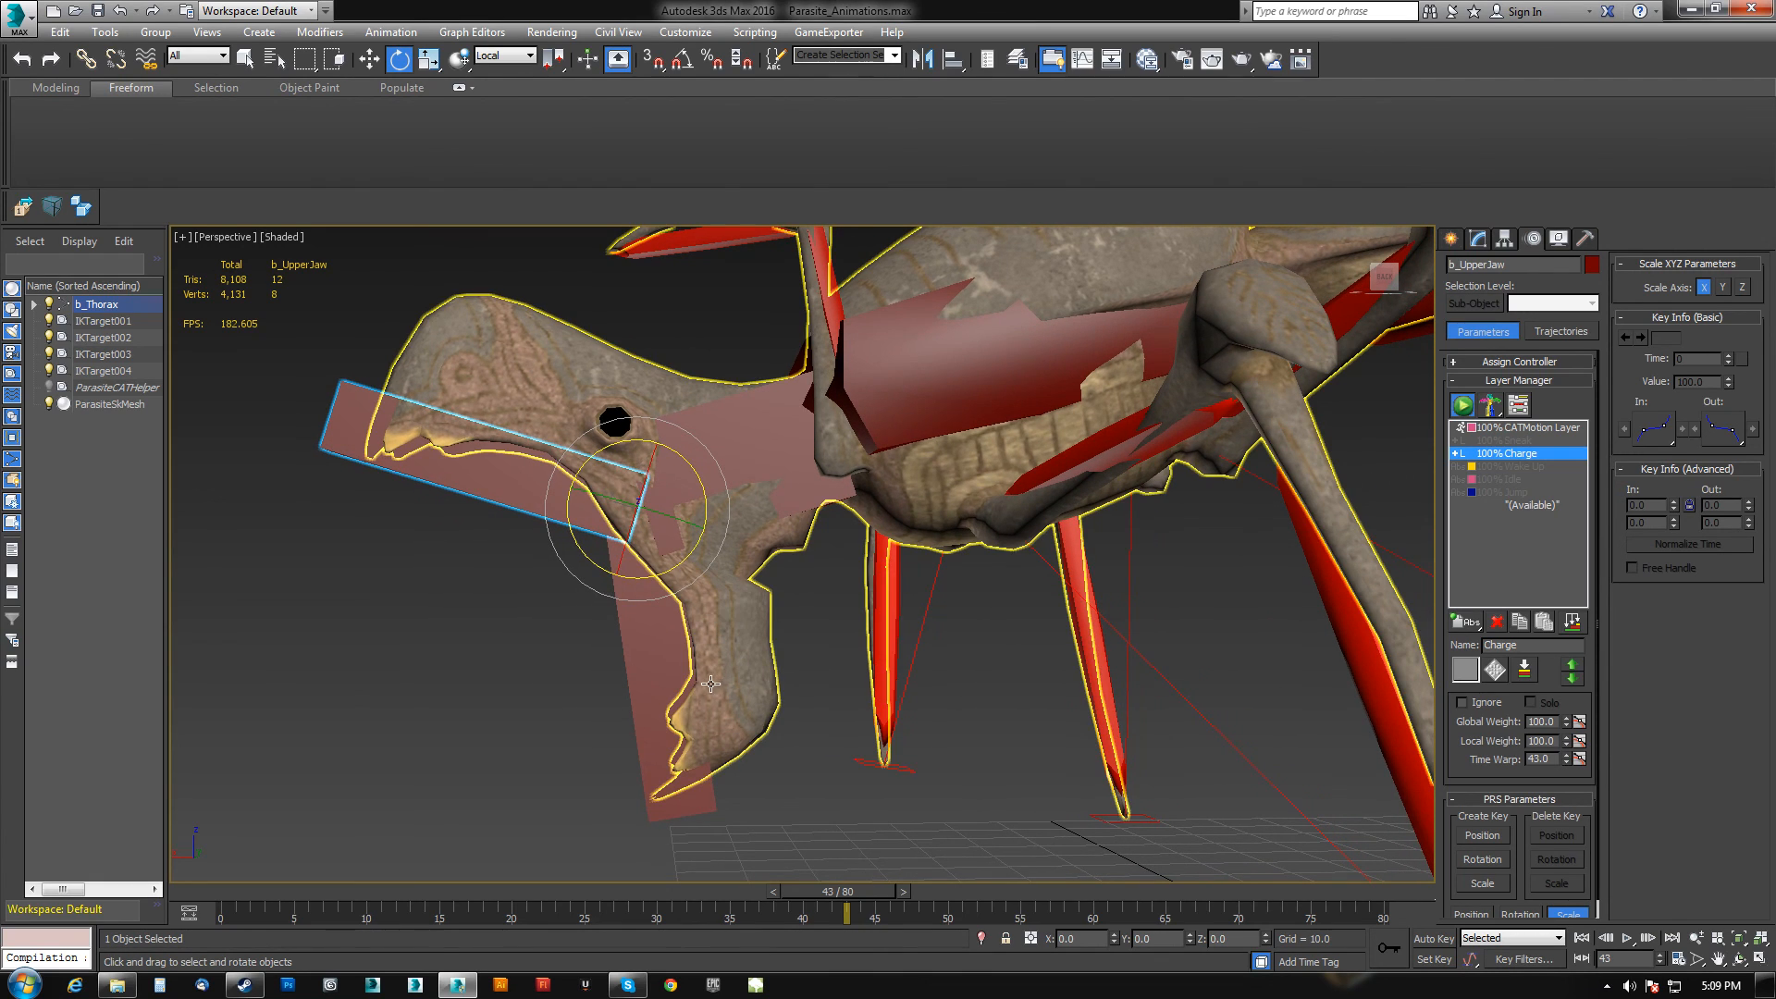
pyautogui.click(1536, 428)
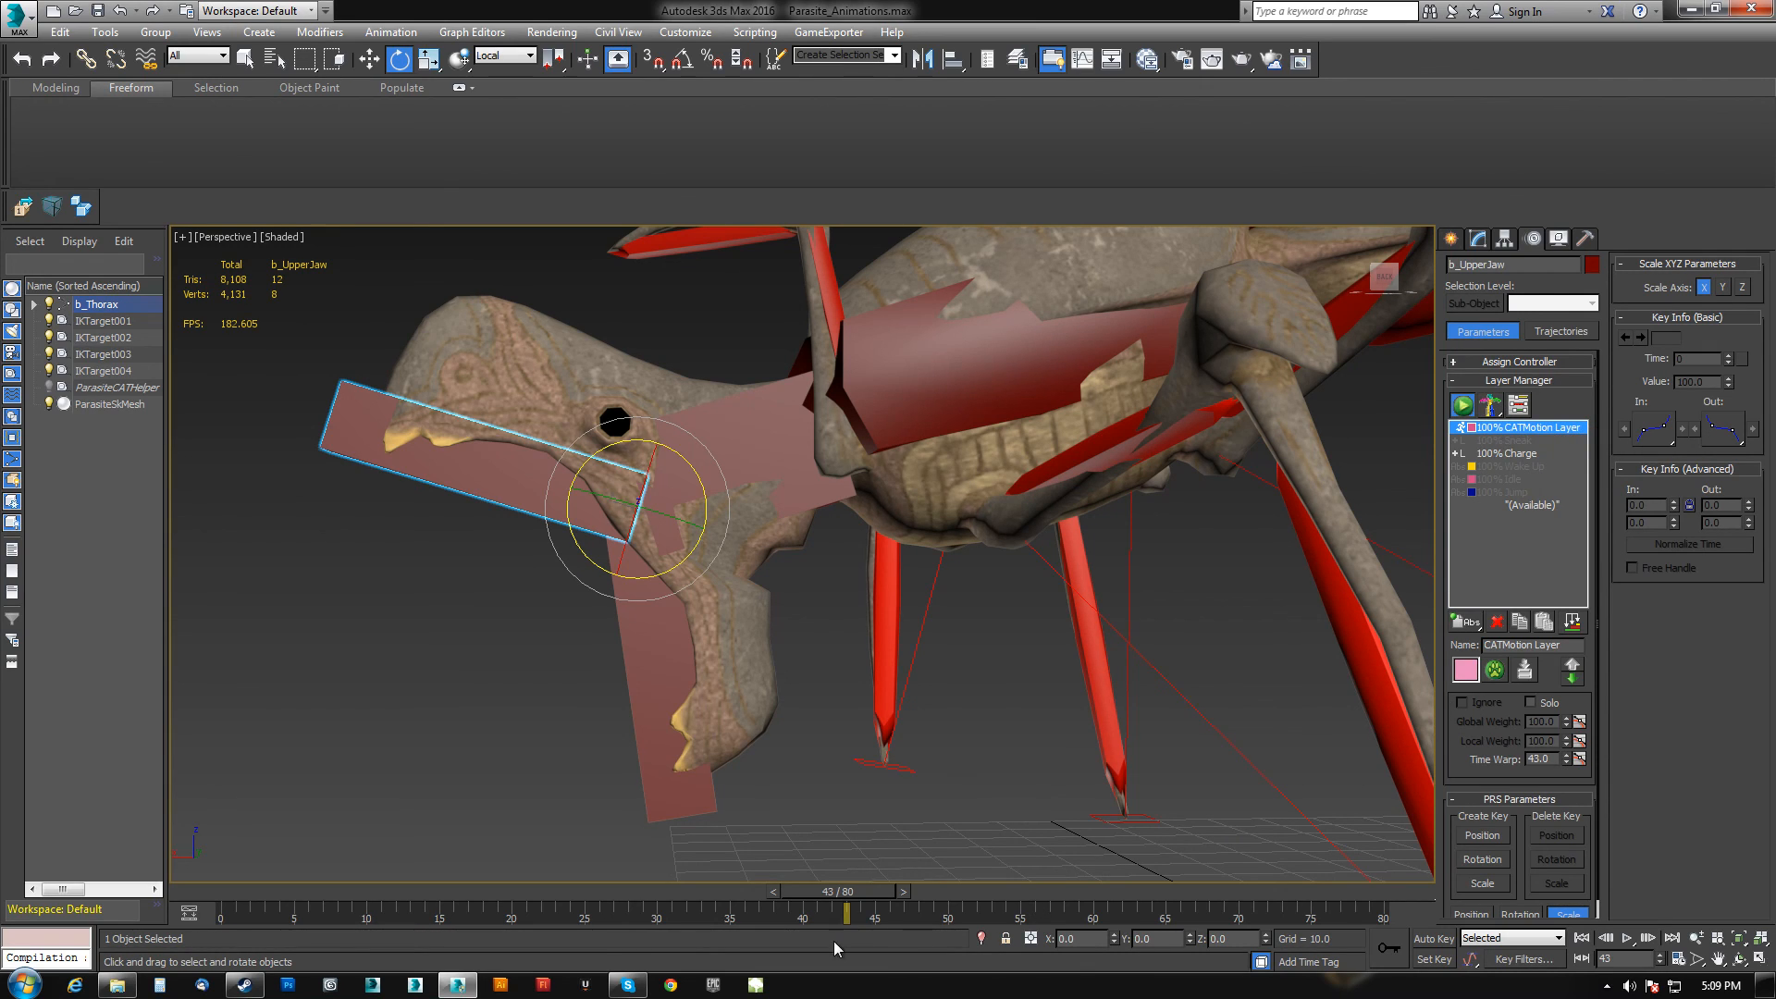
pyautogui.click(677, 625)
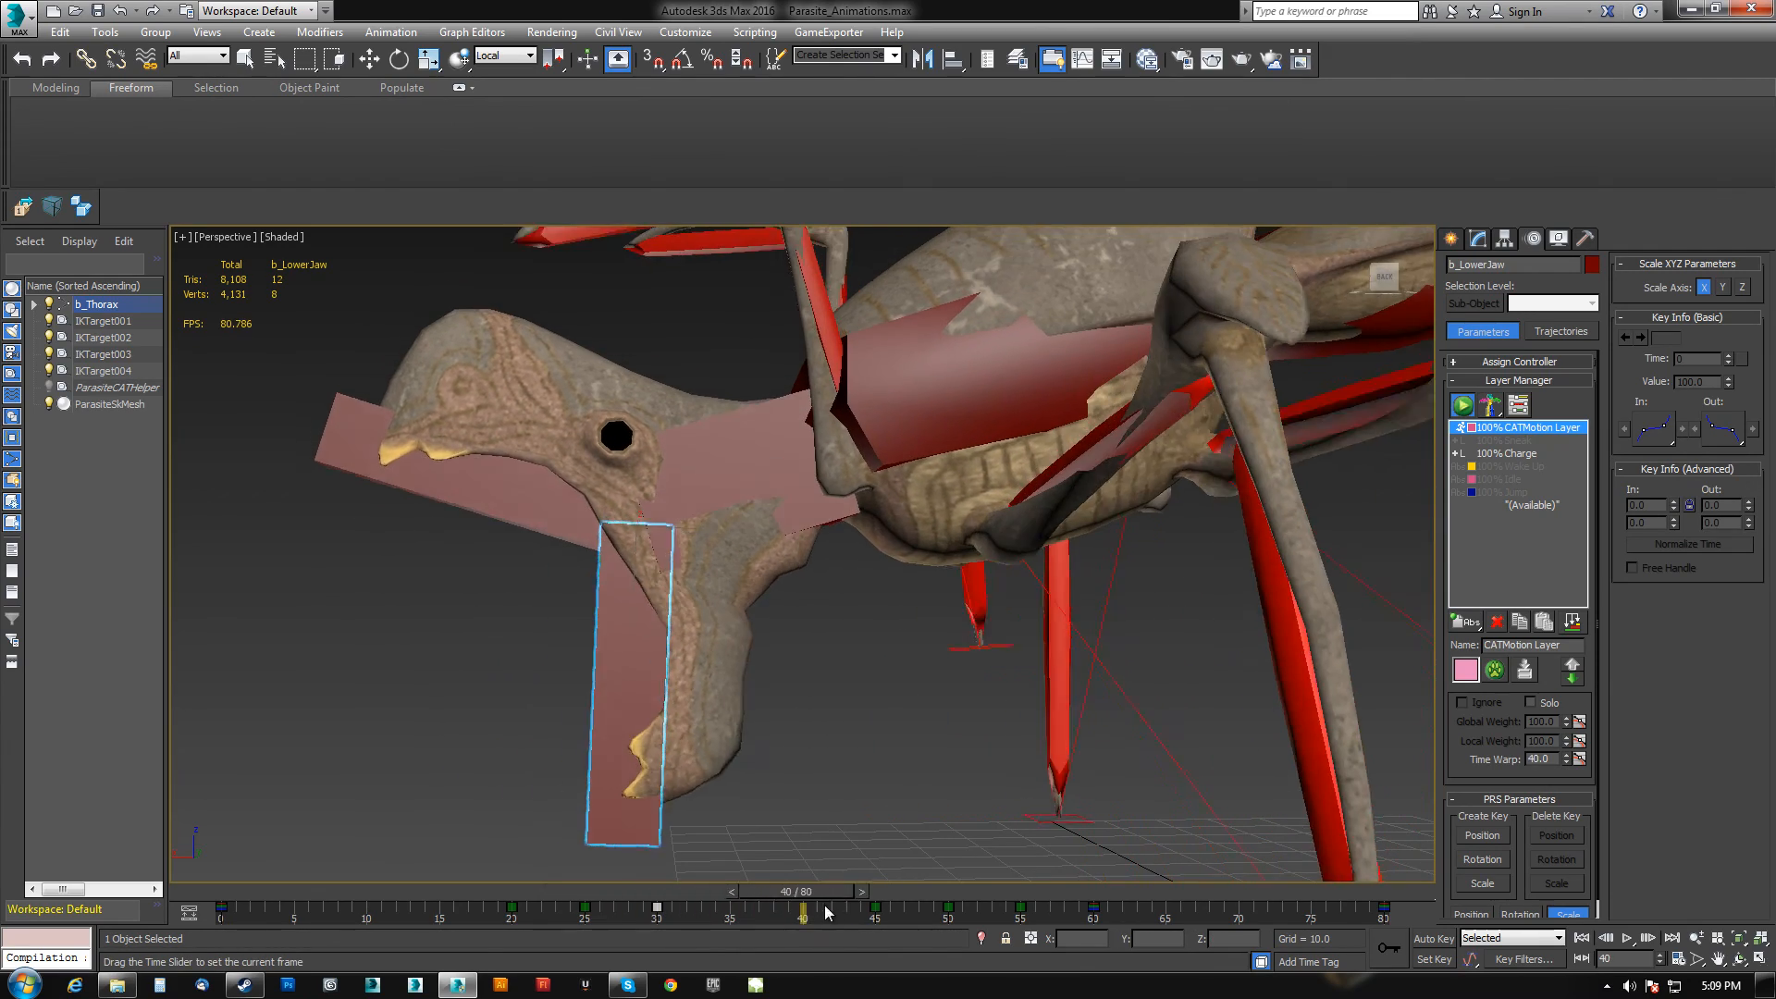
pyautogui.press('e')
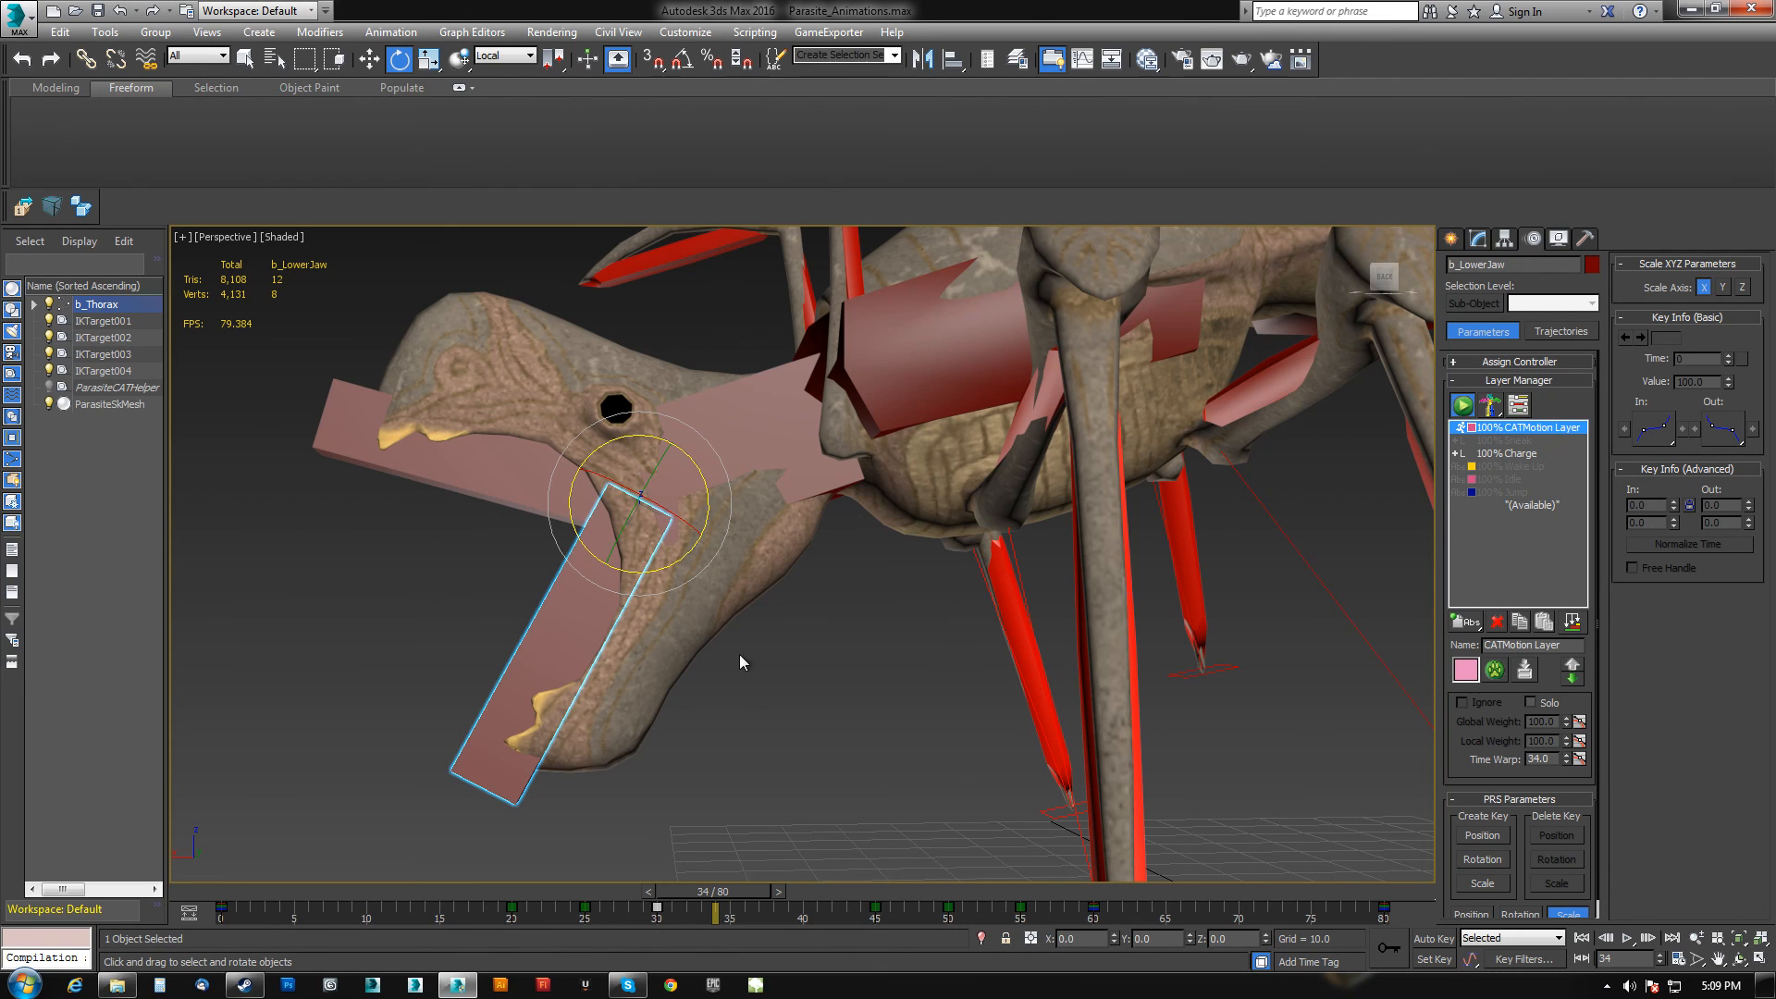
# Review the lower jaw's timeline keys from frame 10 and open them in the Curve Editor.
pyautogui.scroll(-5, 740, 653)
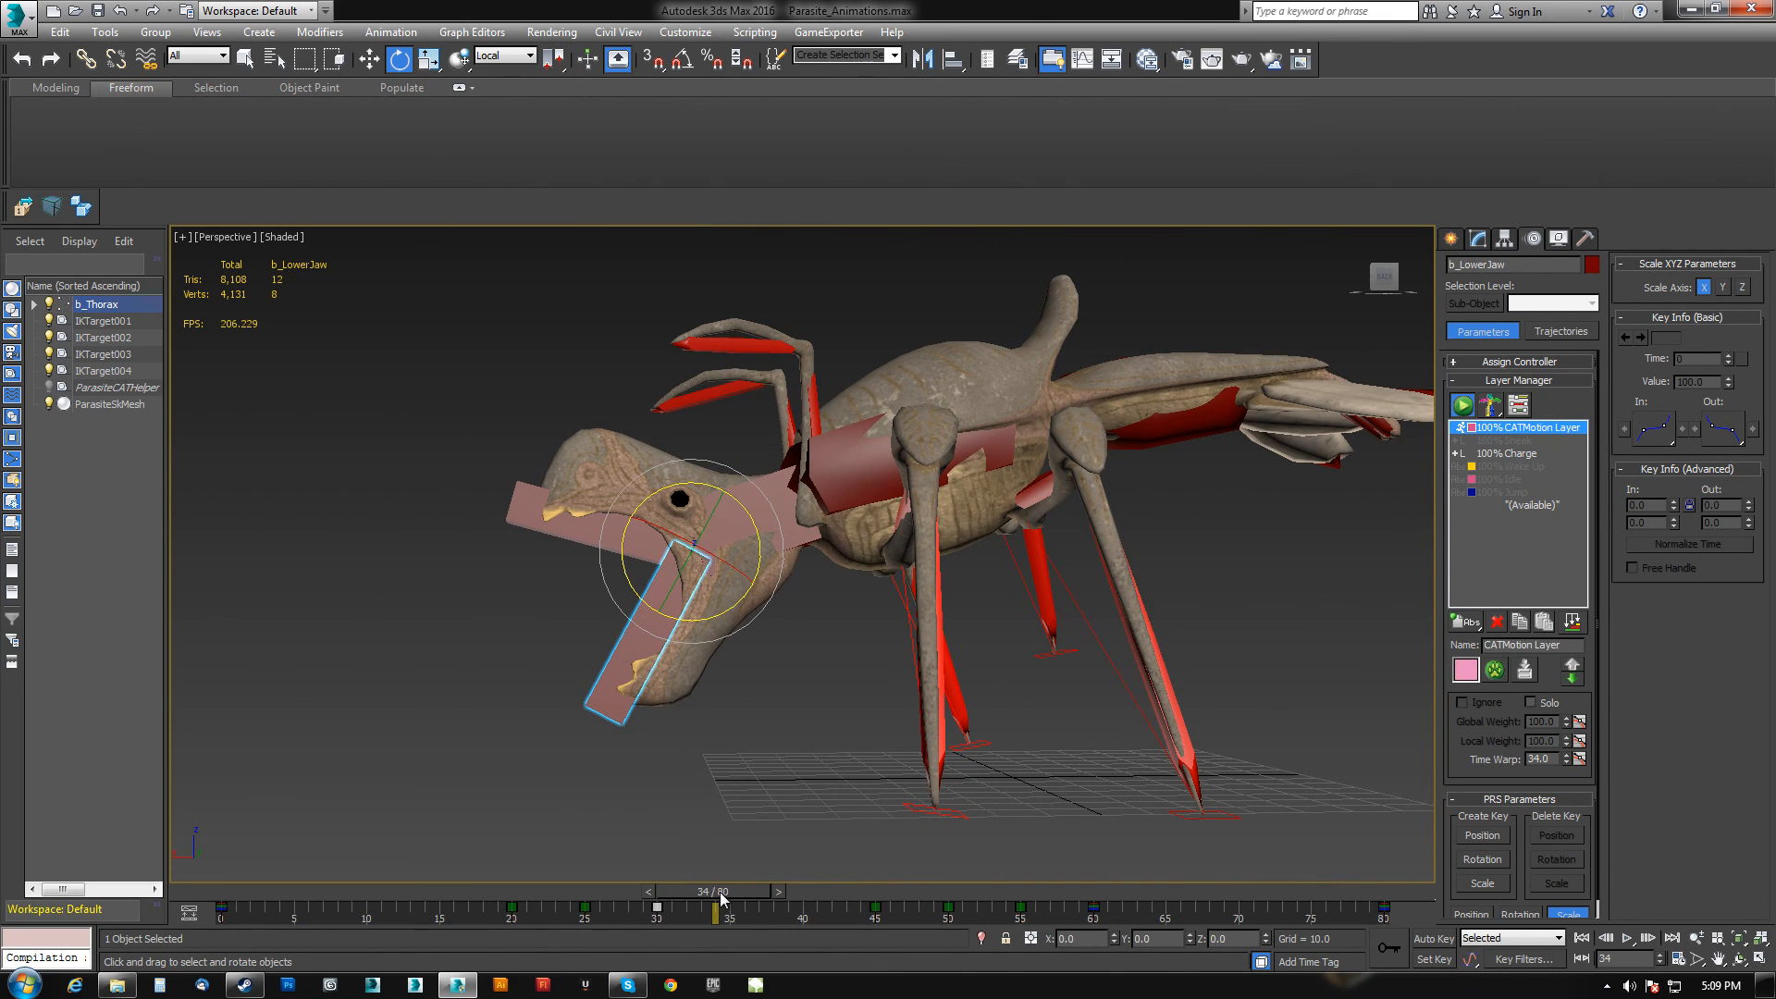
pyautogui.moveTo(720, 892); pyautogui.dragTo(409, 899)
pyautogui.press('e')
pyautogui.moveTo(194, 912); pyautogui.dragTo(192, 913)
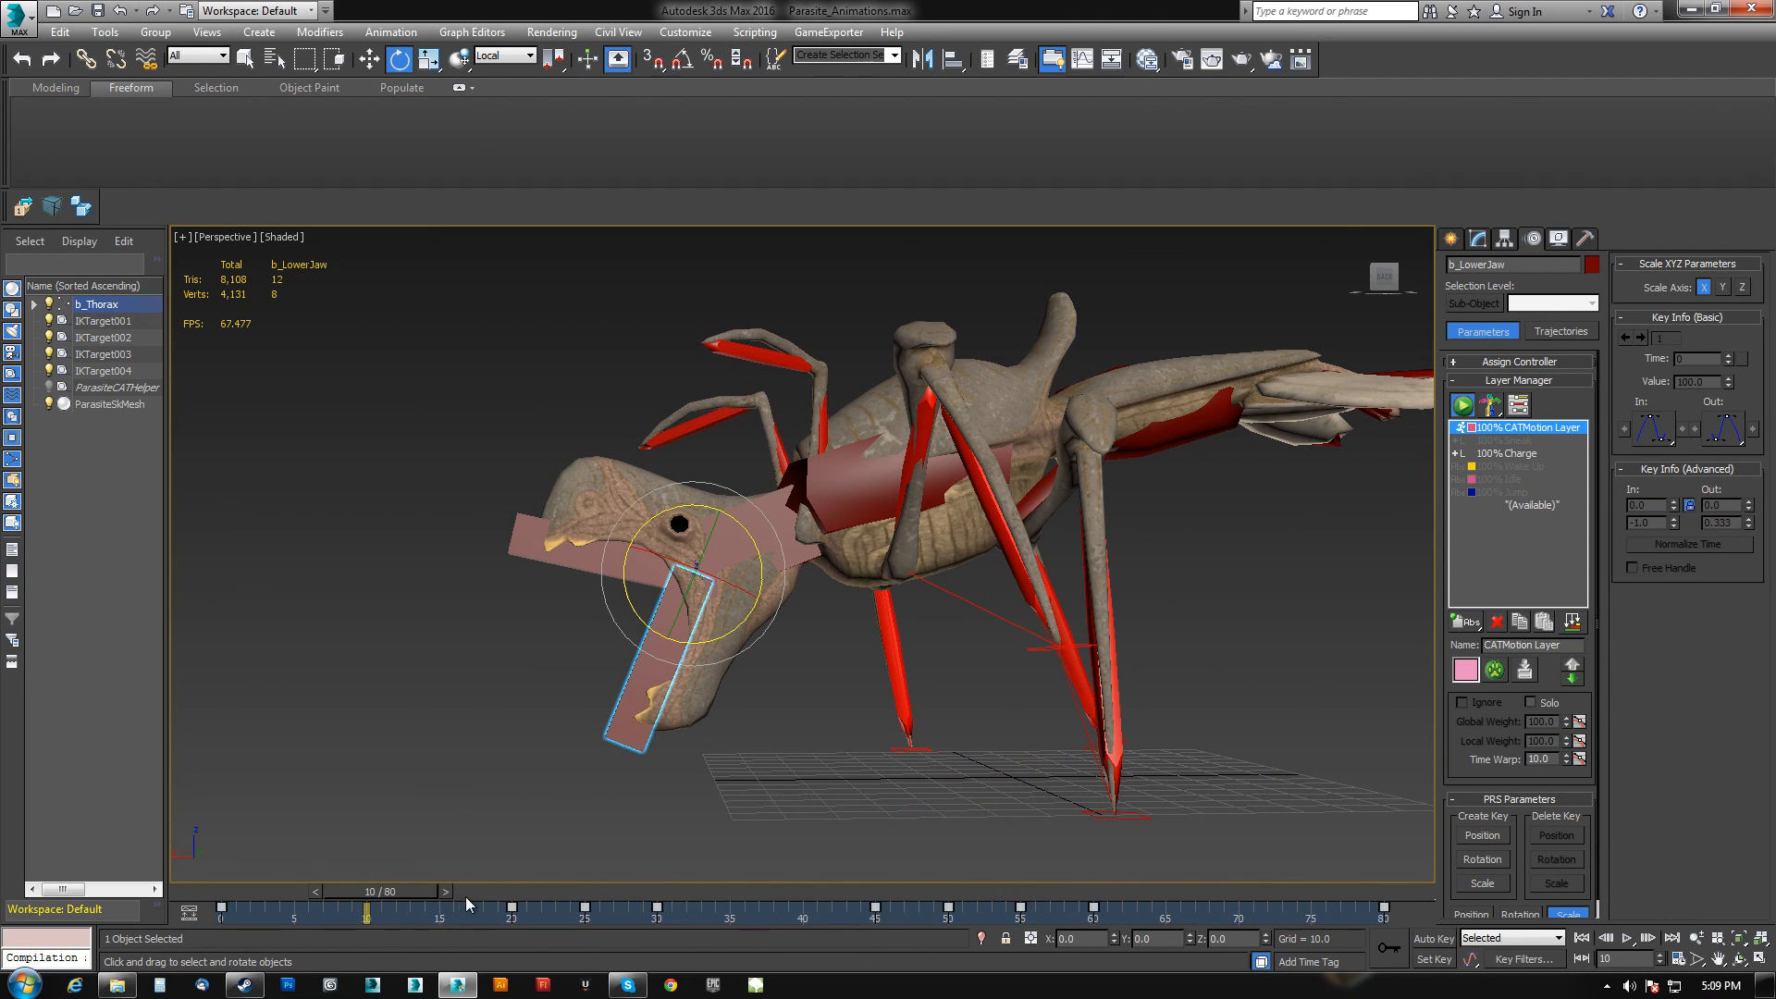
pyautogui.rightClick(512, 908)
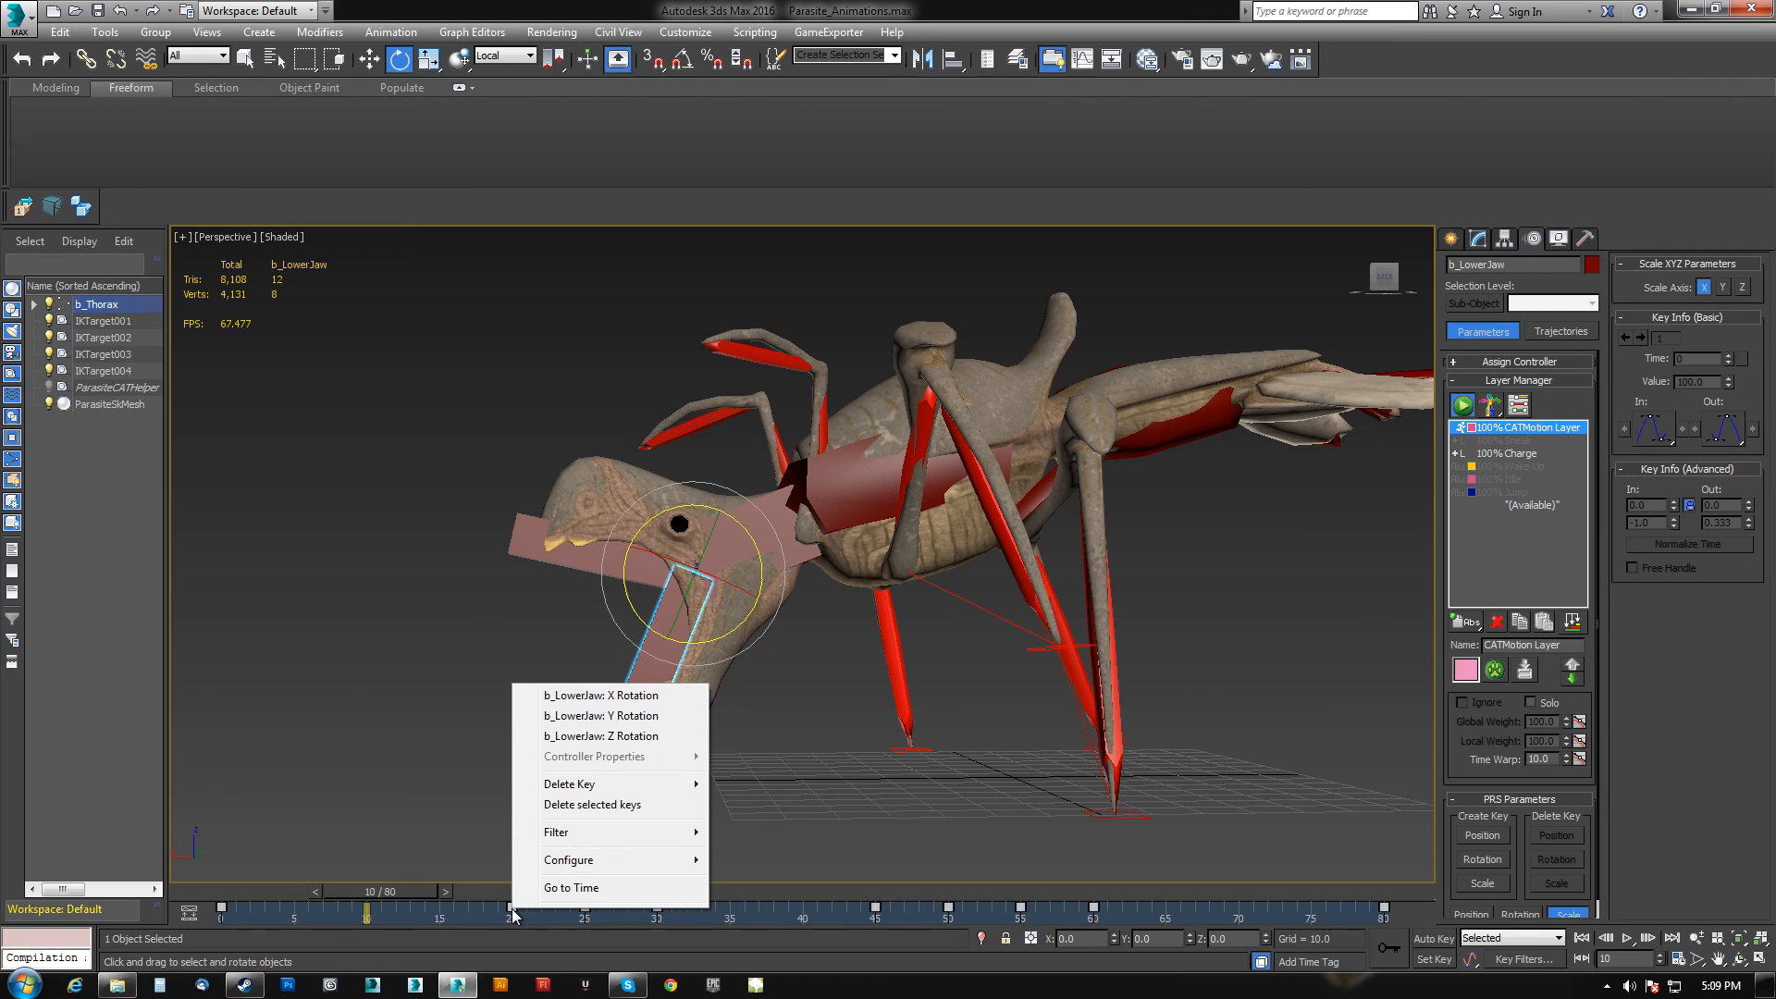
pyautogui.moveTo(634, 835)
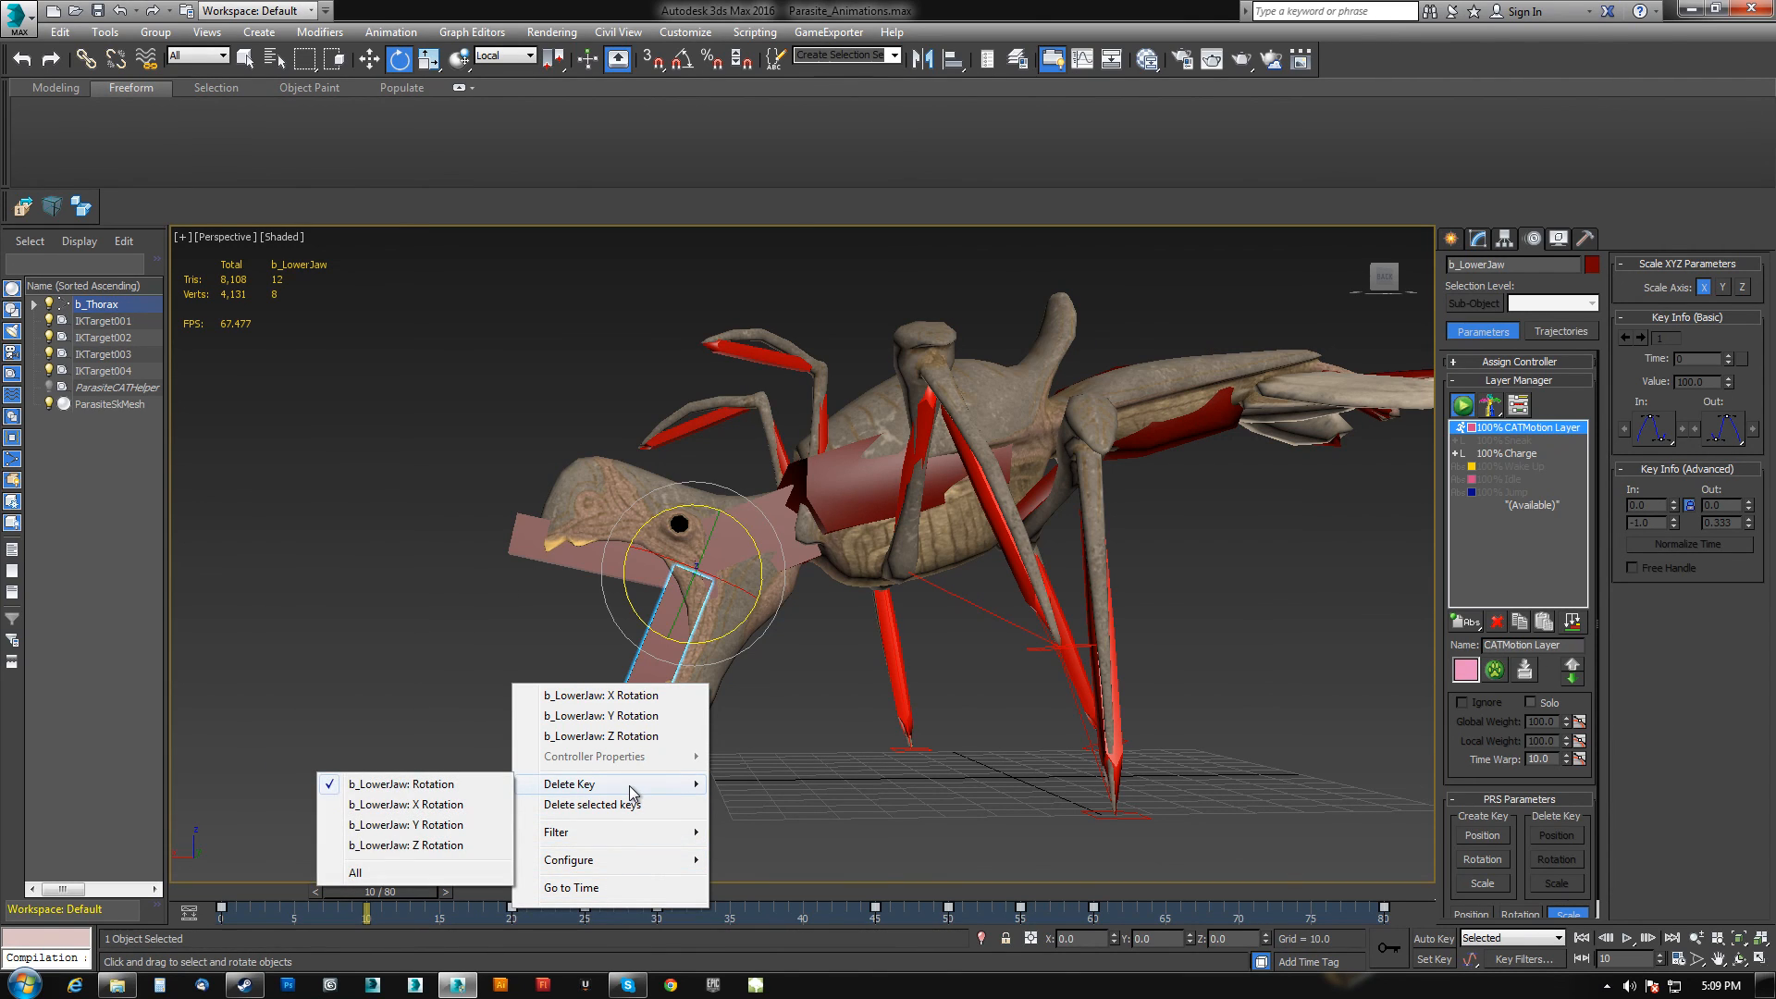
pyautogui.rightClick(964, 767)
pyautogui.click(1000, 898)
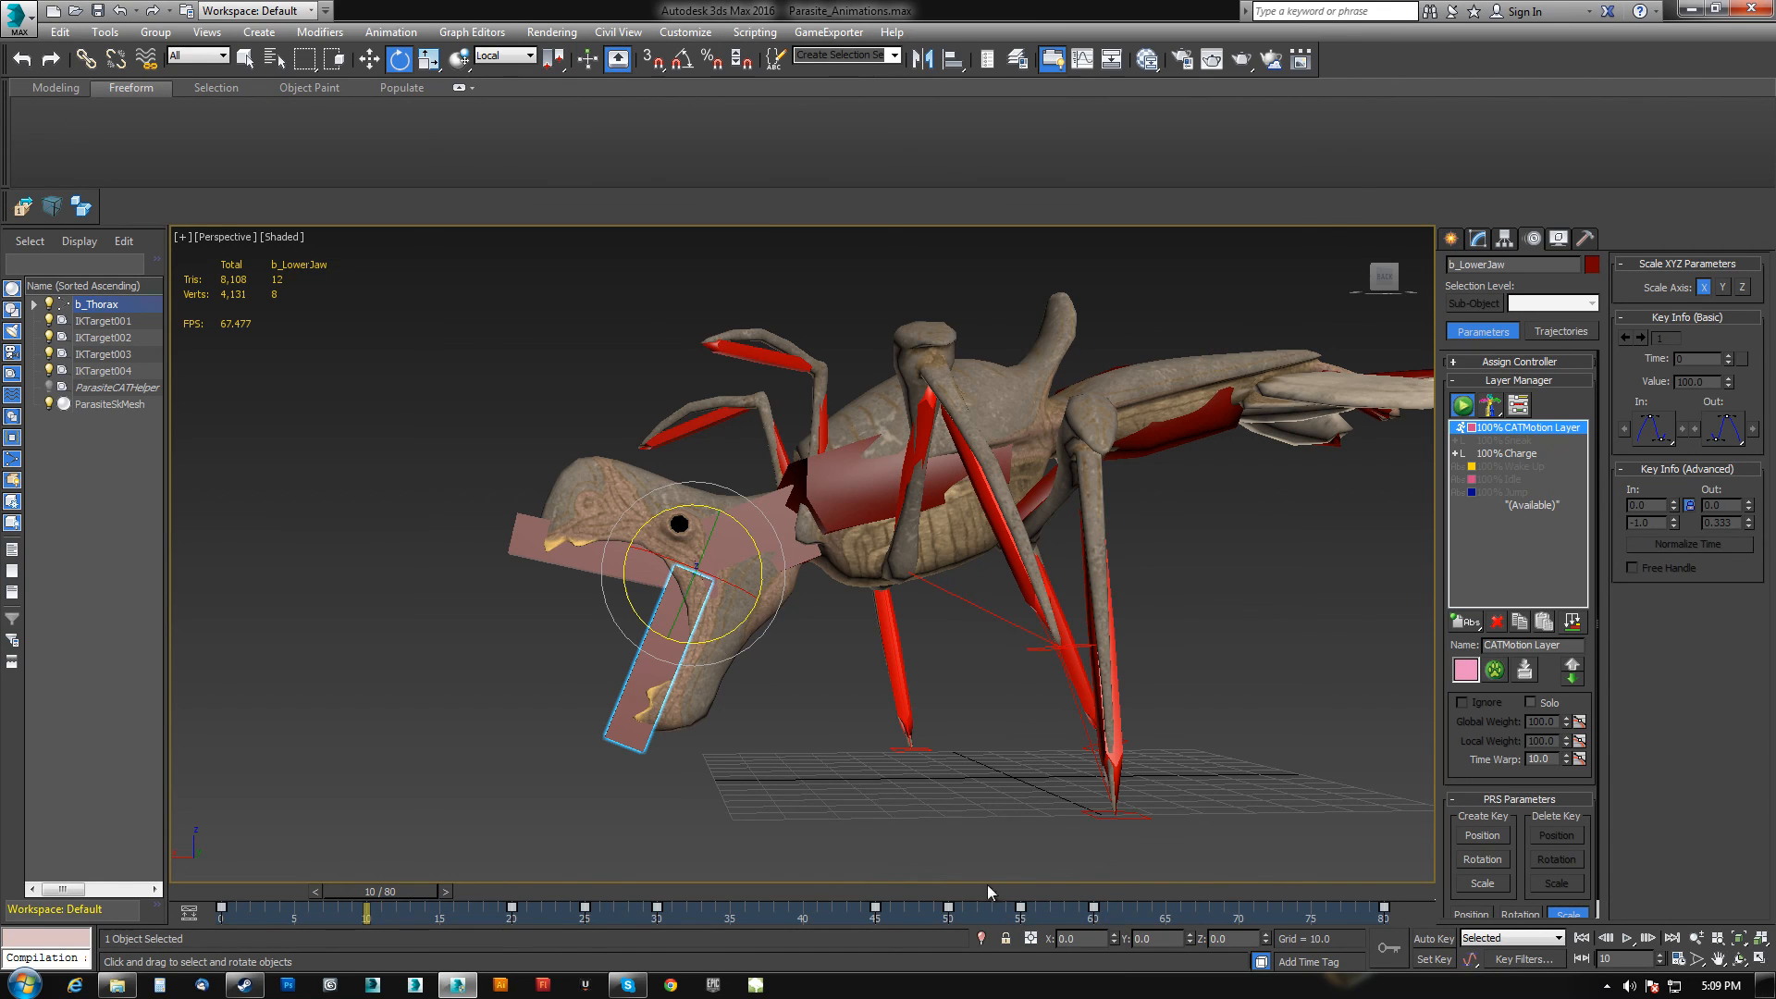
pyautogui.scroll(-6, 605, 202)
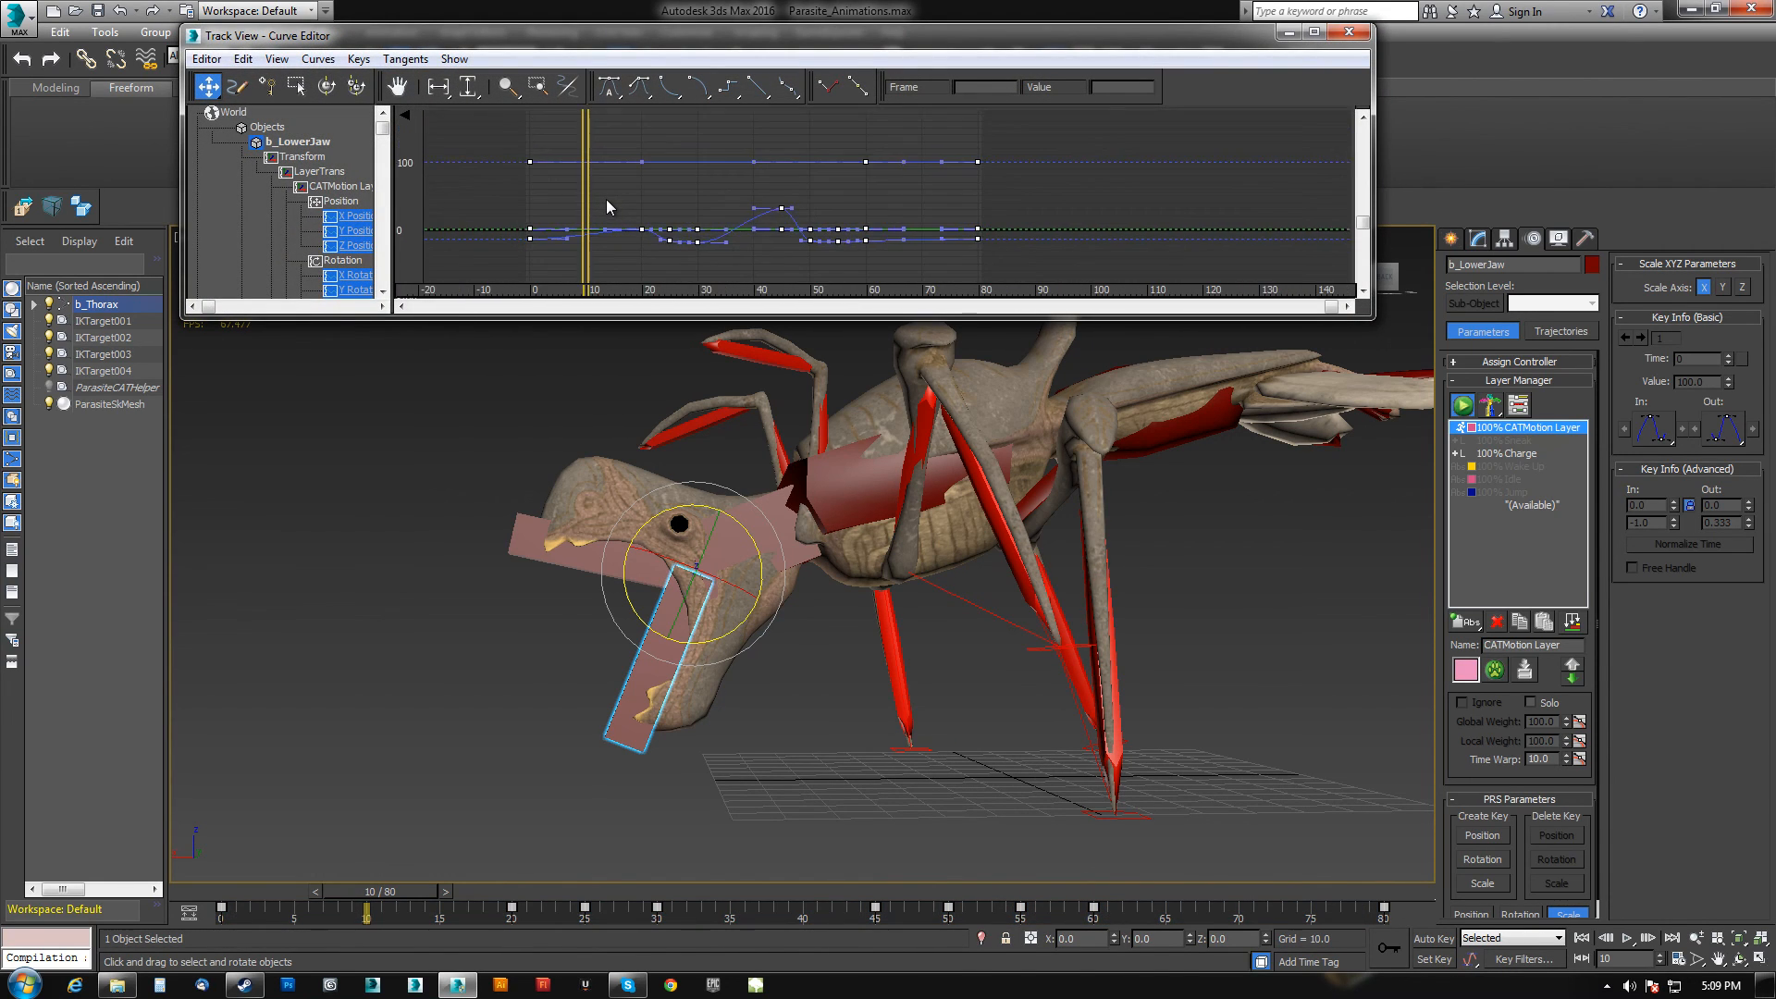
# Inspect the lower jaw's position and rotation curves in the Curve Editor, then close the editor.
pyautogui.scroll(-3, 608, 201)
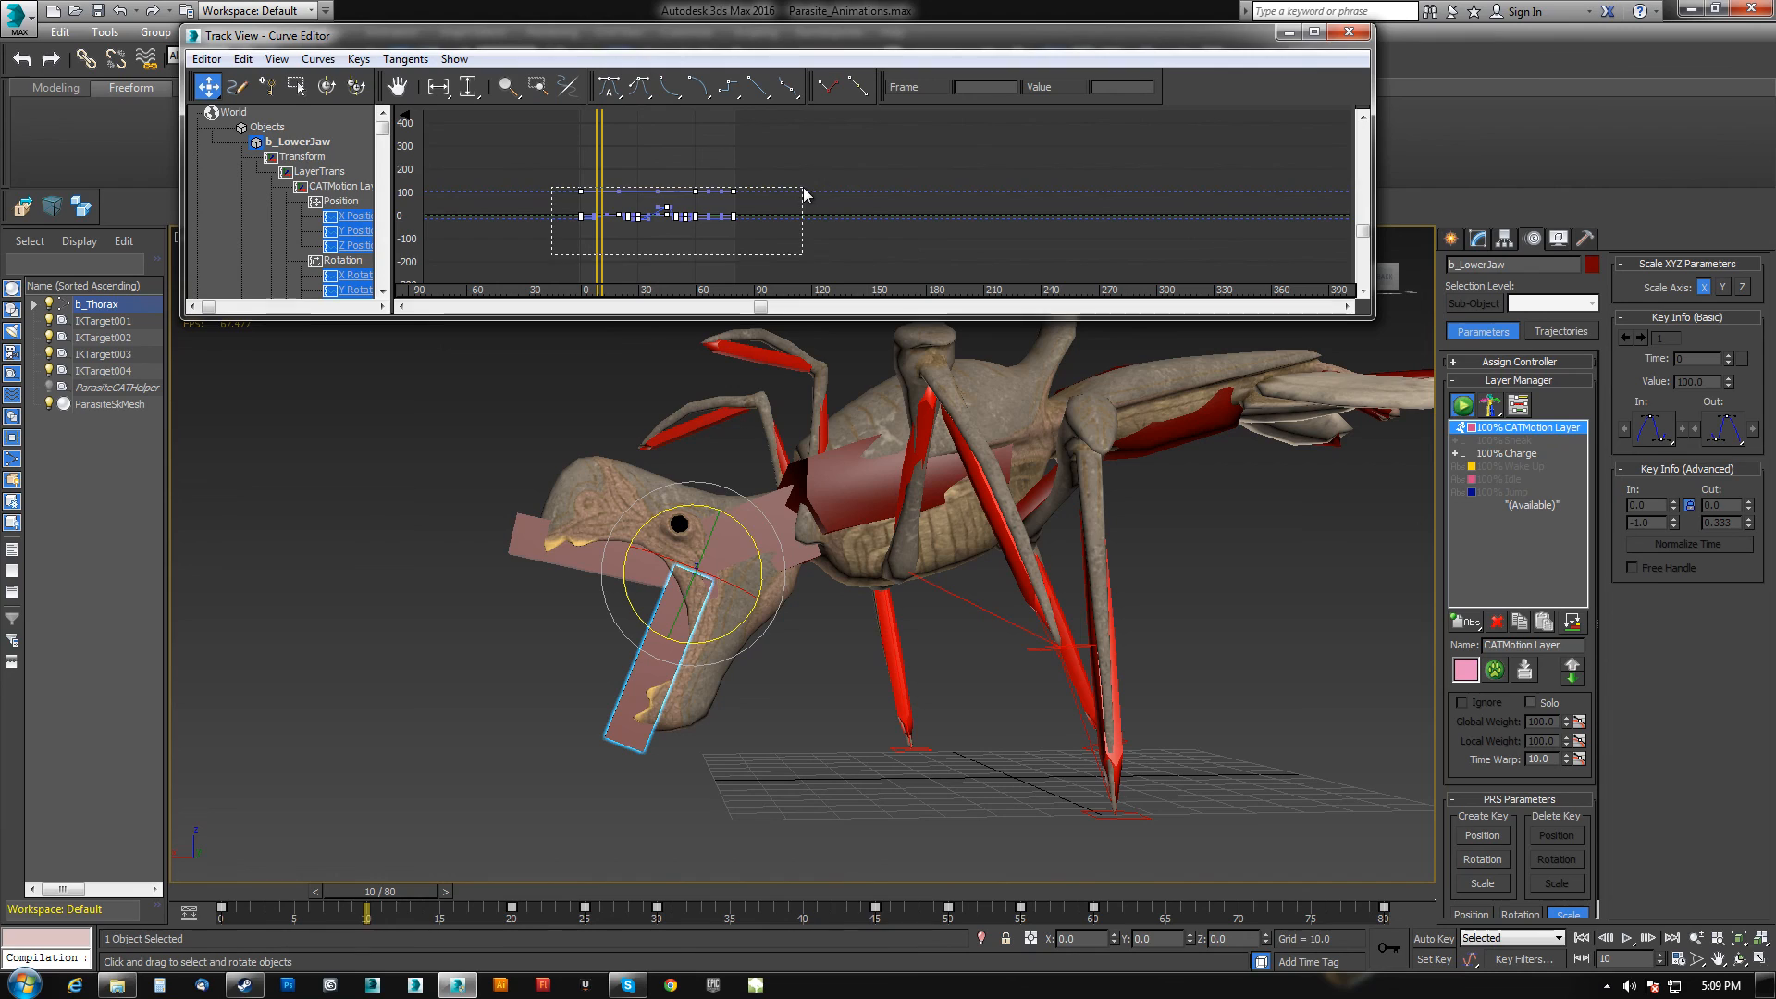
pyautogui.click(356, 60)
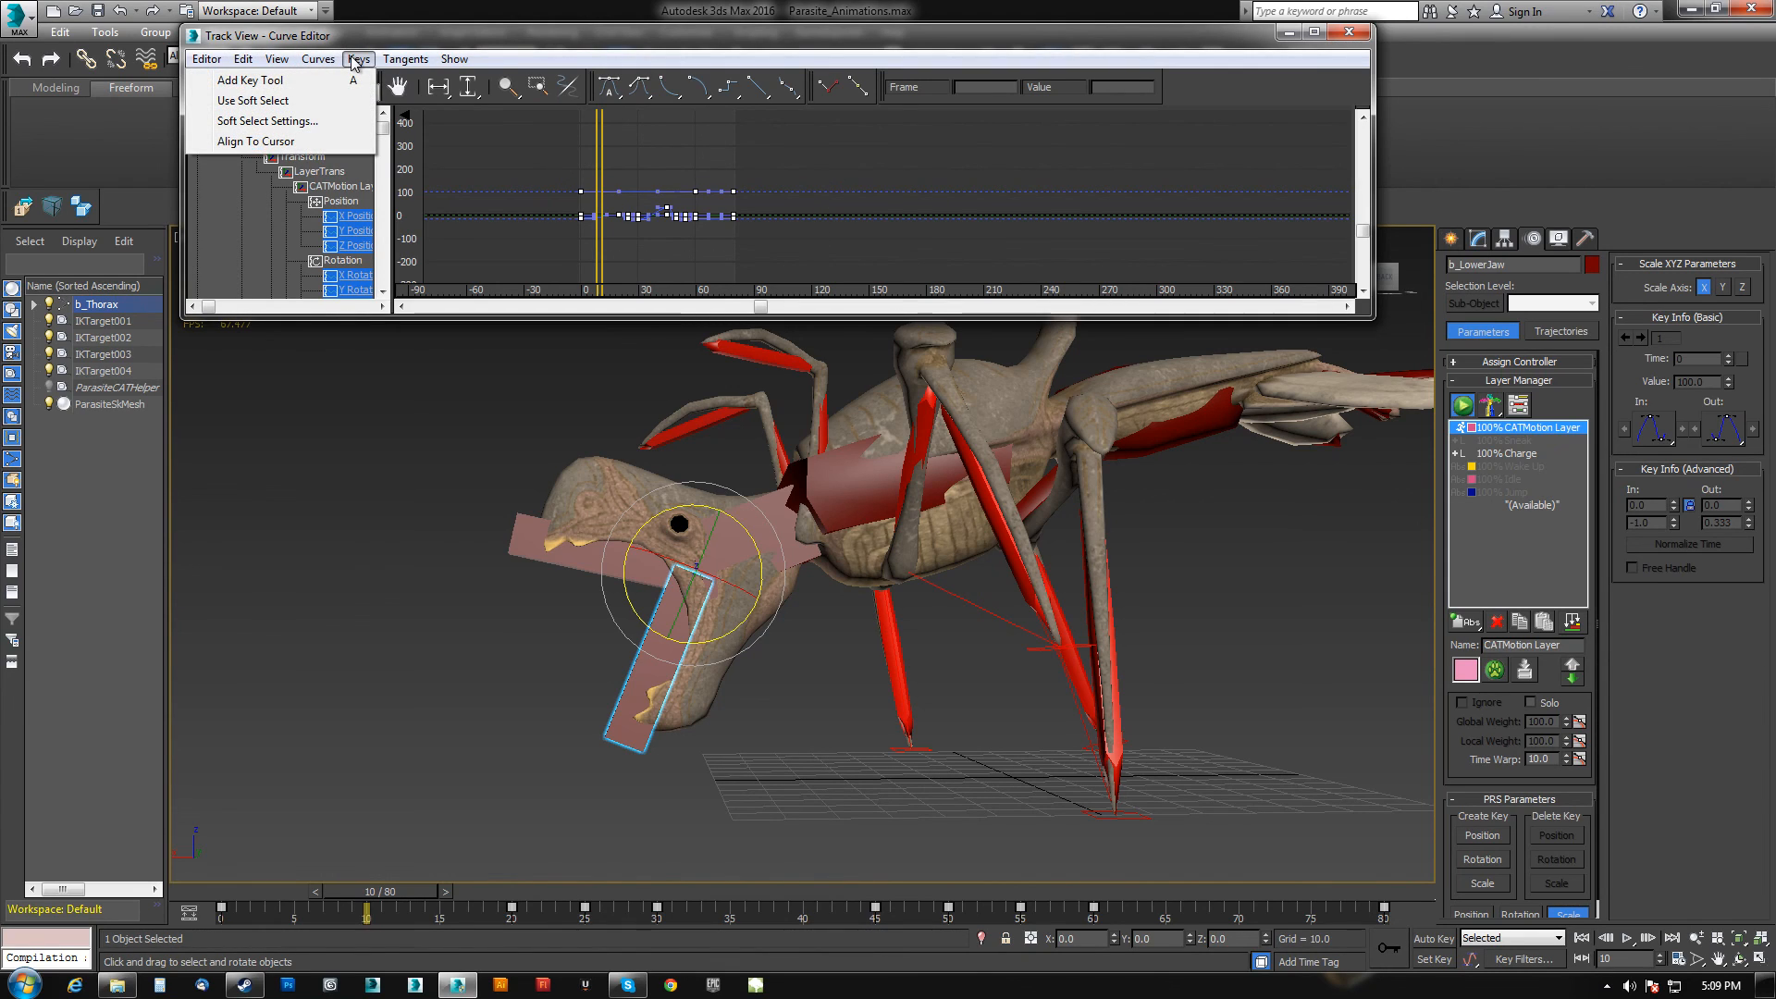
pyautogui.moveTo(310, 60)
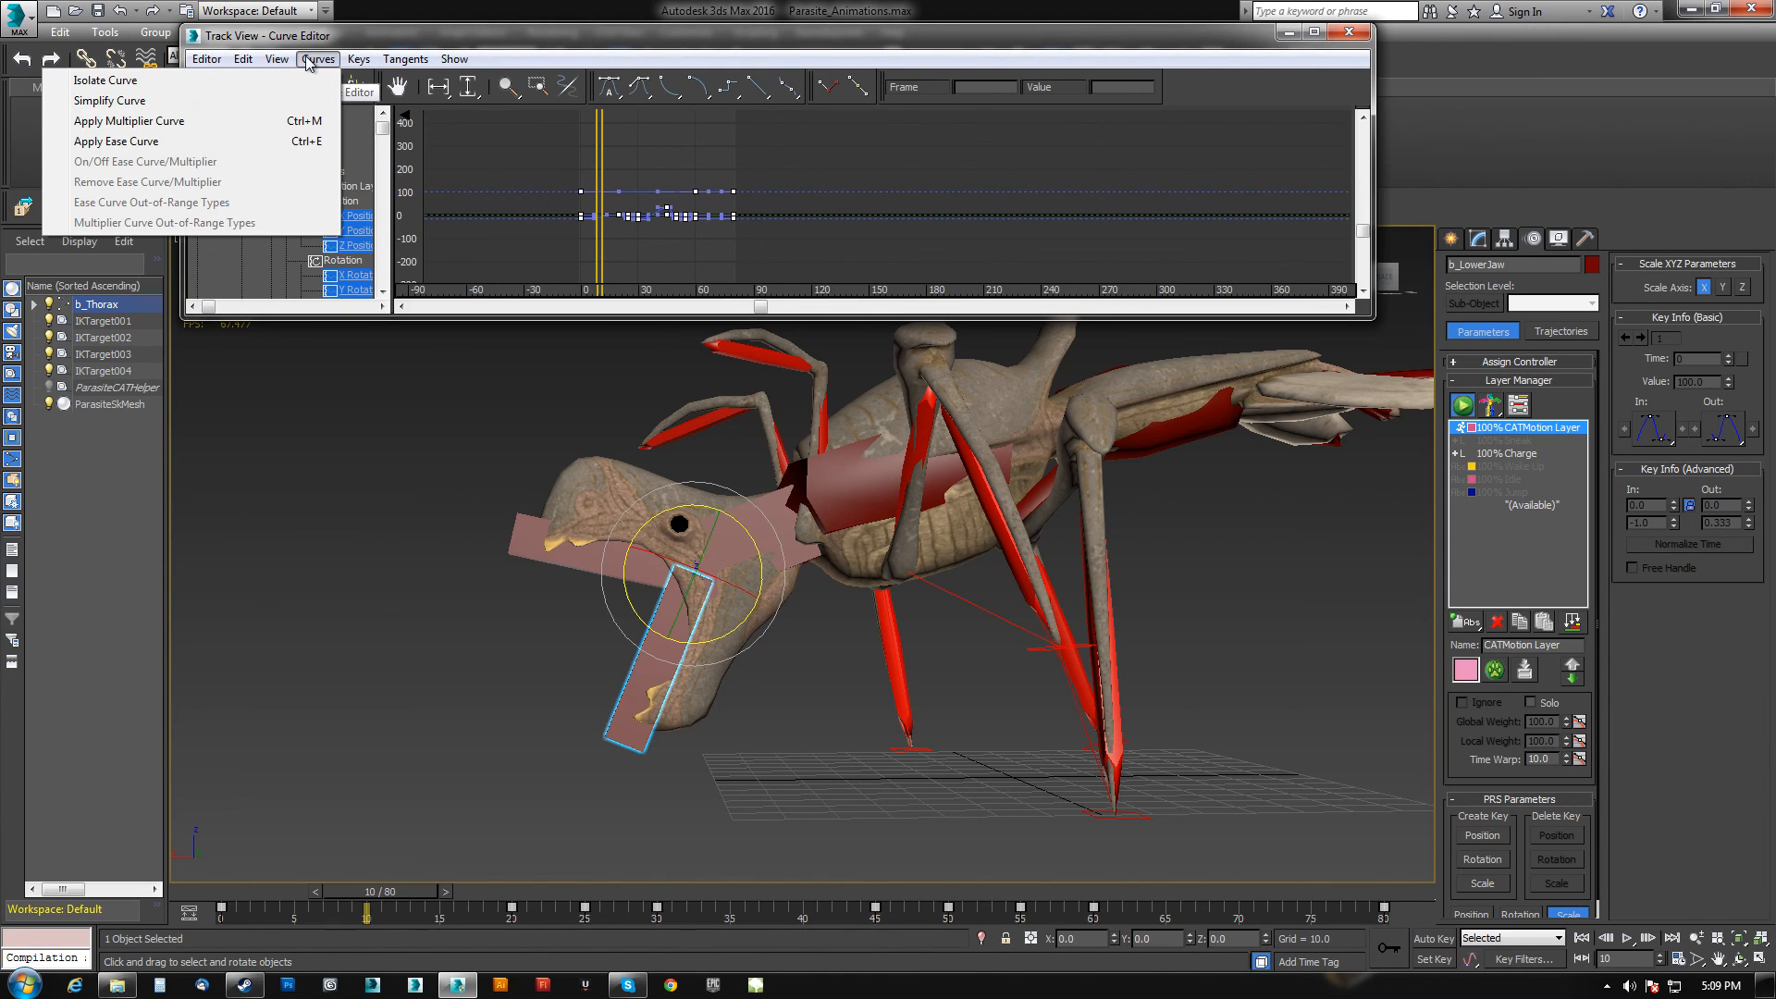
pyautogui.moveTo(245, 60)
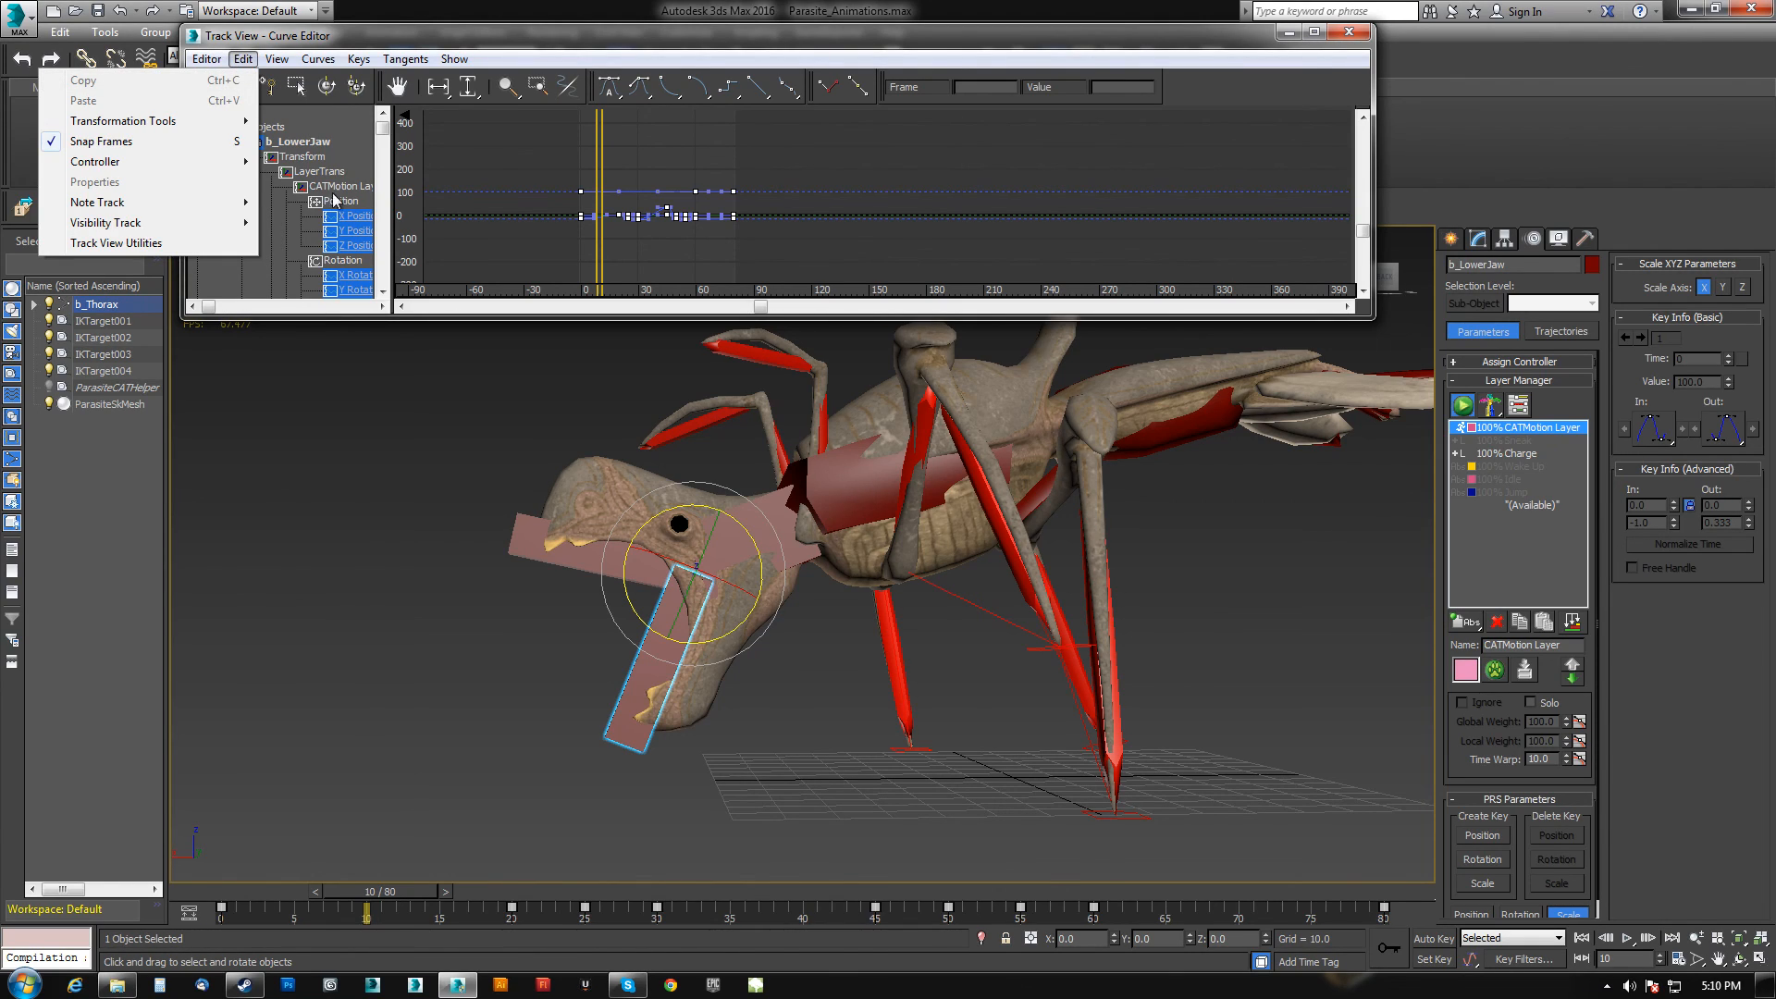
pyautogui.click(348, 219)
pyautogui.keyDown('shift'); pyautogui.click(360, 245); pyautogui.keyUp('shift')
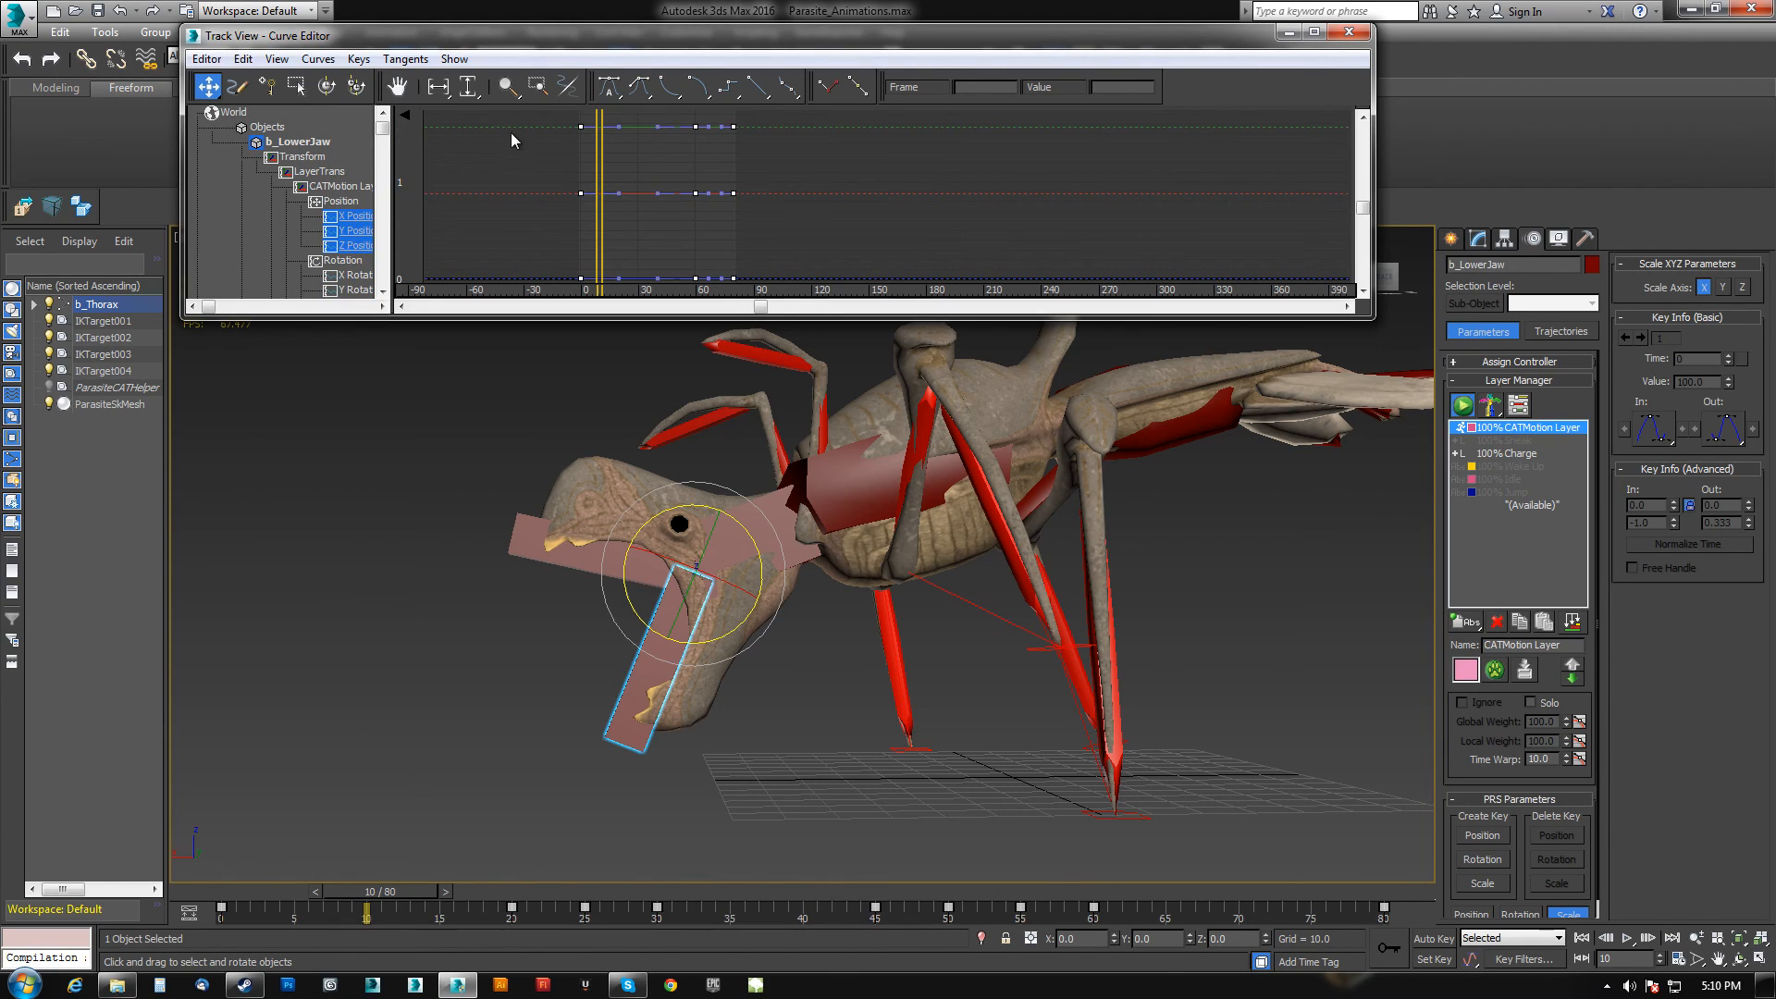
pyautogui.click(243, 58)
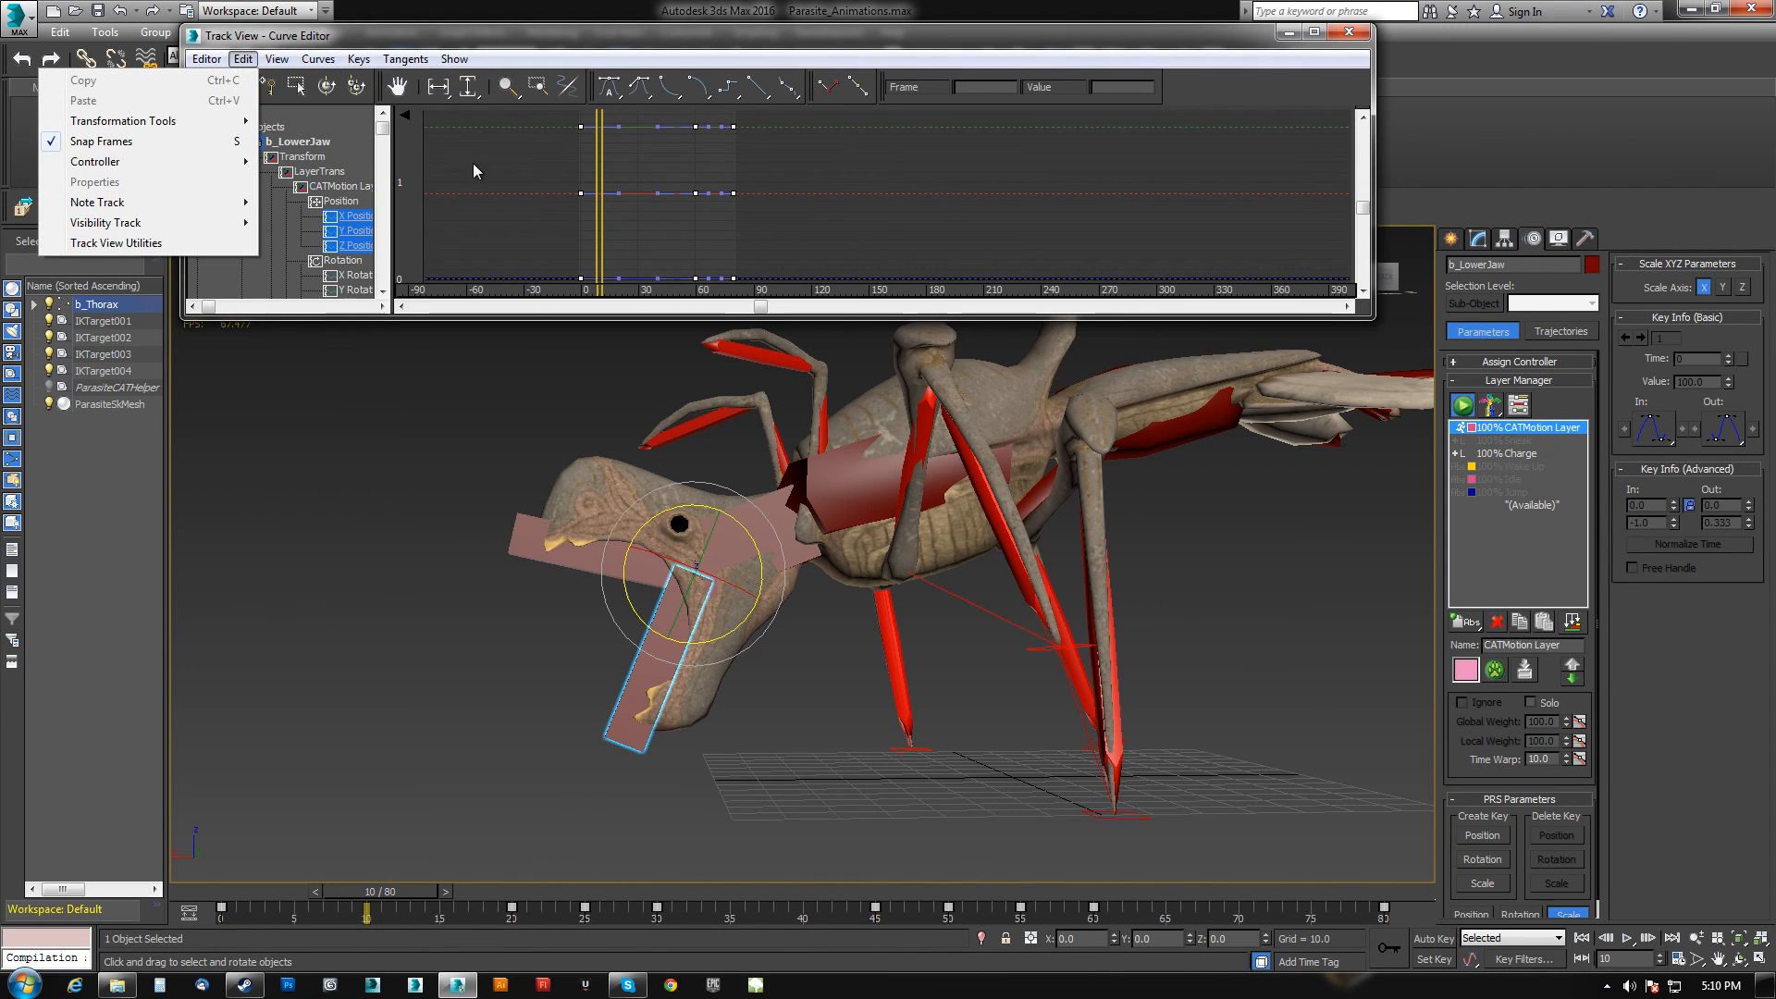
pyautogui.click(555, 118)
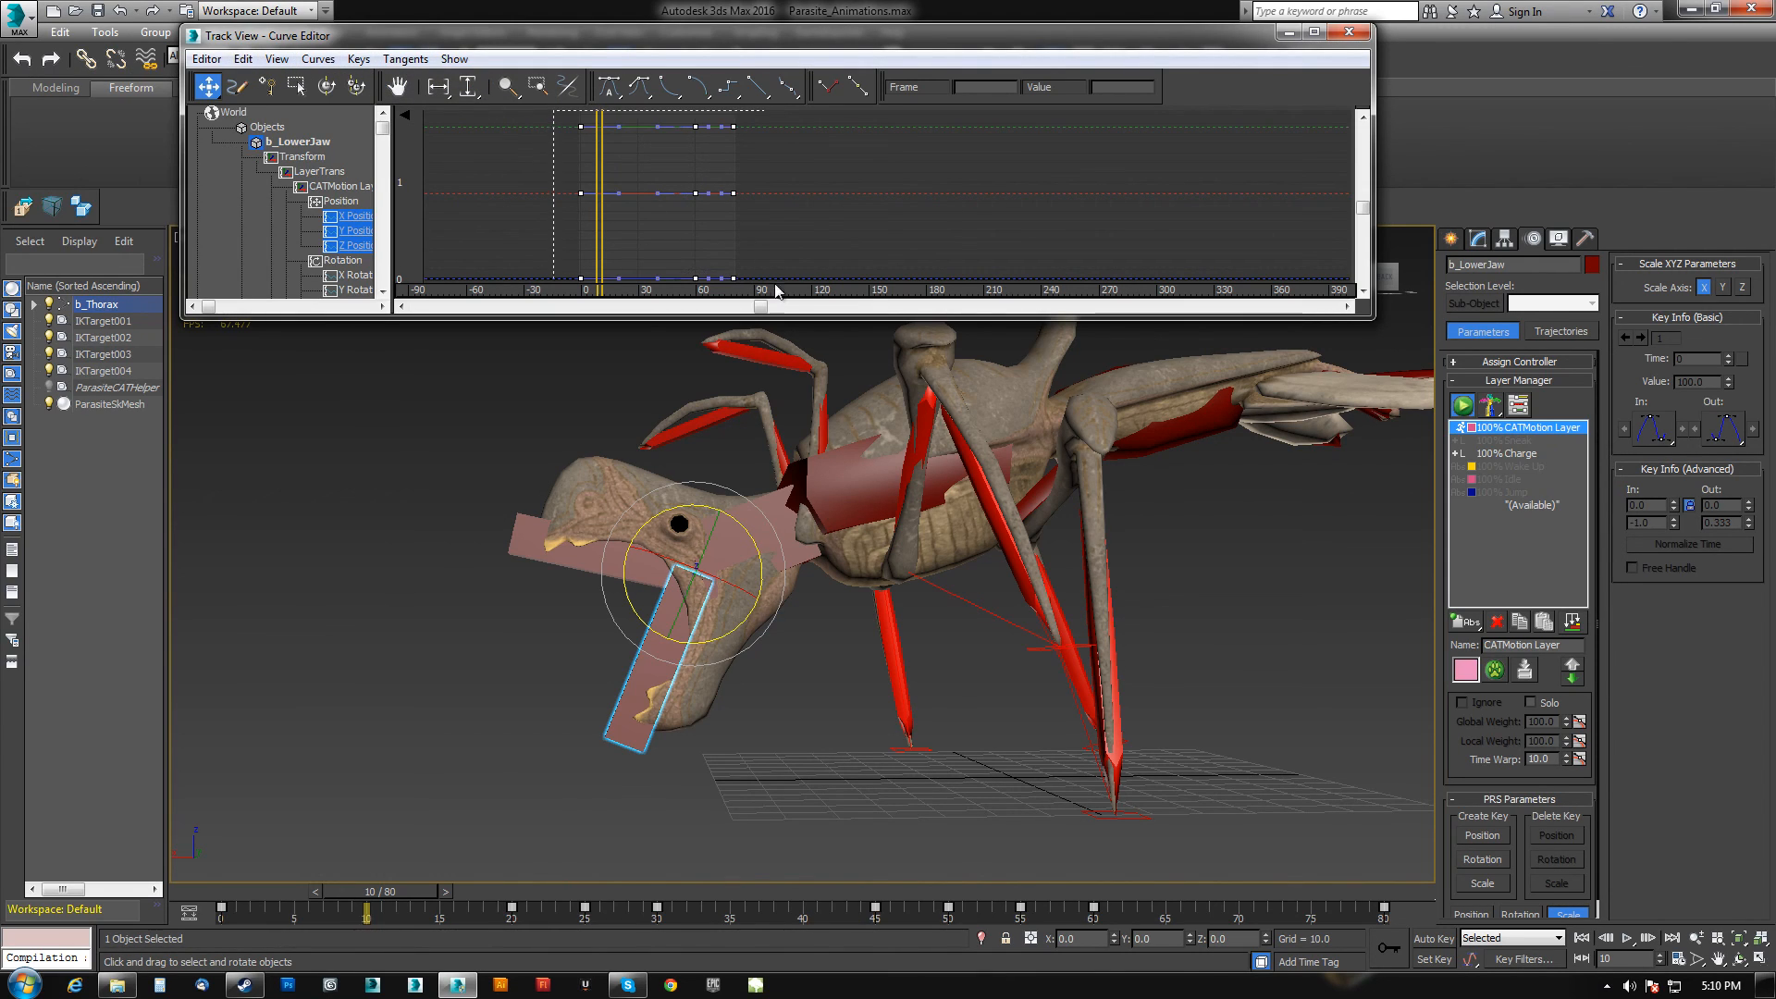
pyautogui.click(242, 58)
pyautogui.click(235, 60)
pyautogui.click(238, 59)
pyautogui.click(735, 126)
pyautogui.click(734, 127)
pyautogui.click(775, 139)
pyautogui.moveTo(756, 154); pyautogui.dragTo(752, 165, button='middle')
pyautogui.click(719, 138)
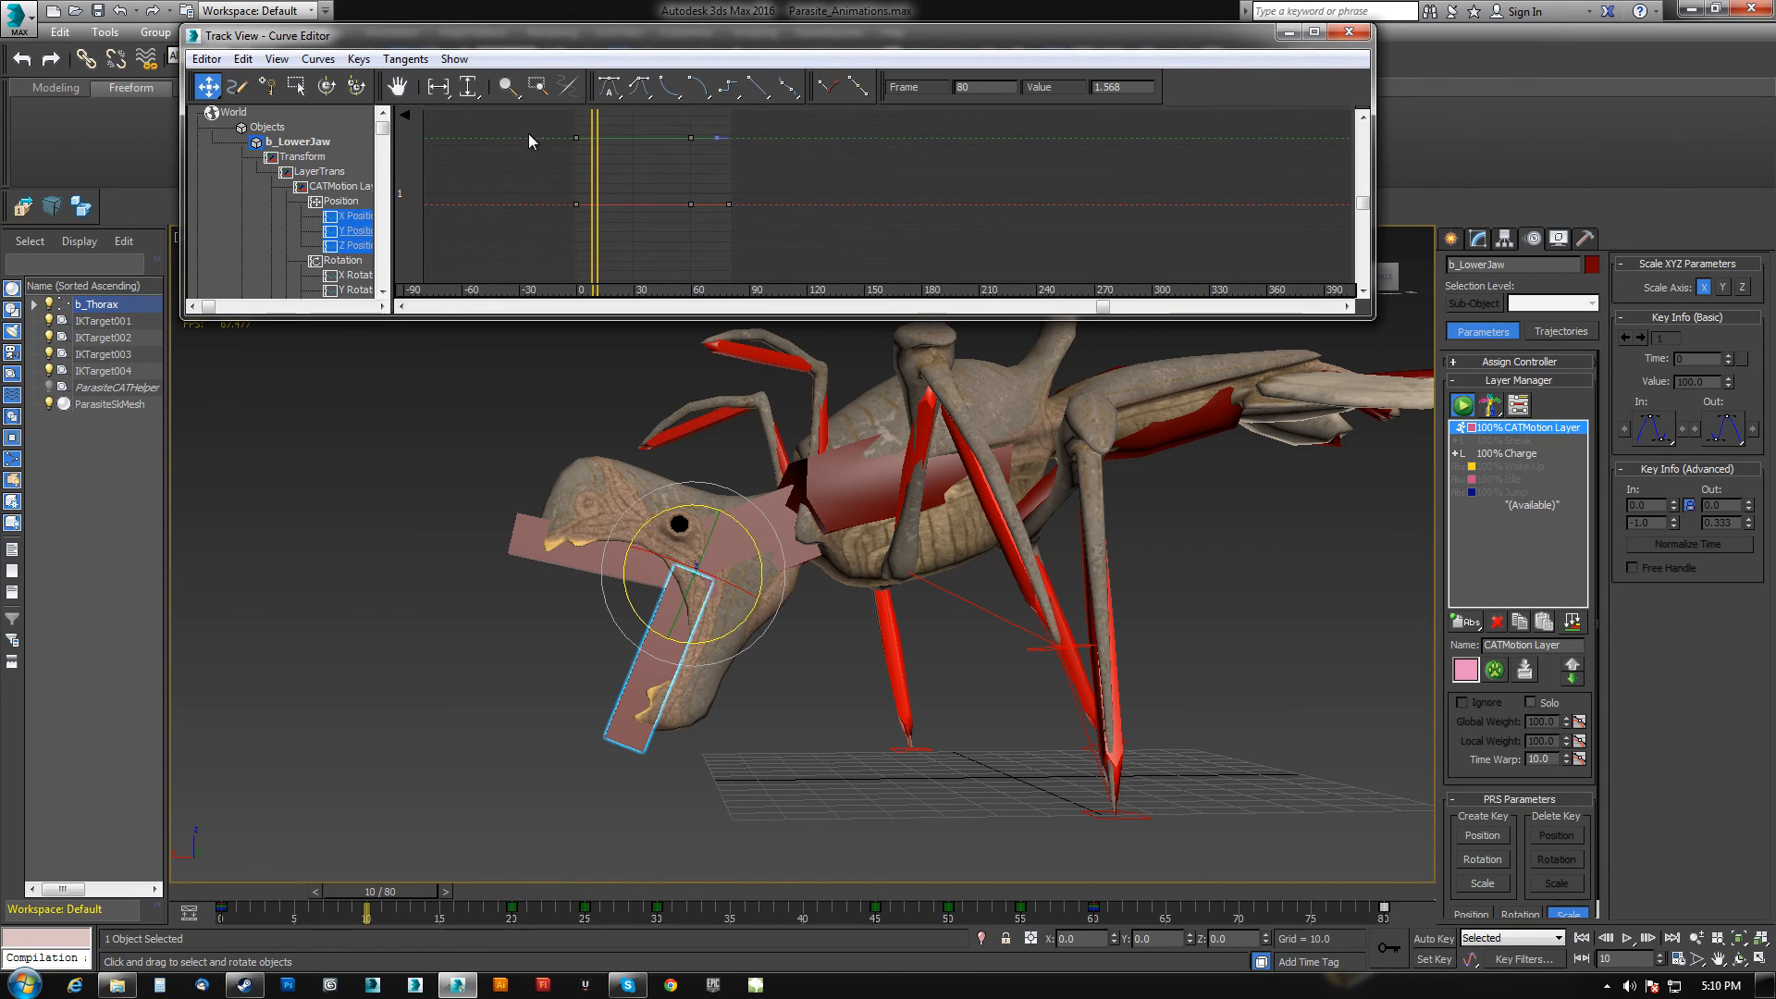
pyautogui.click(243, 59)
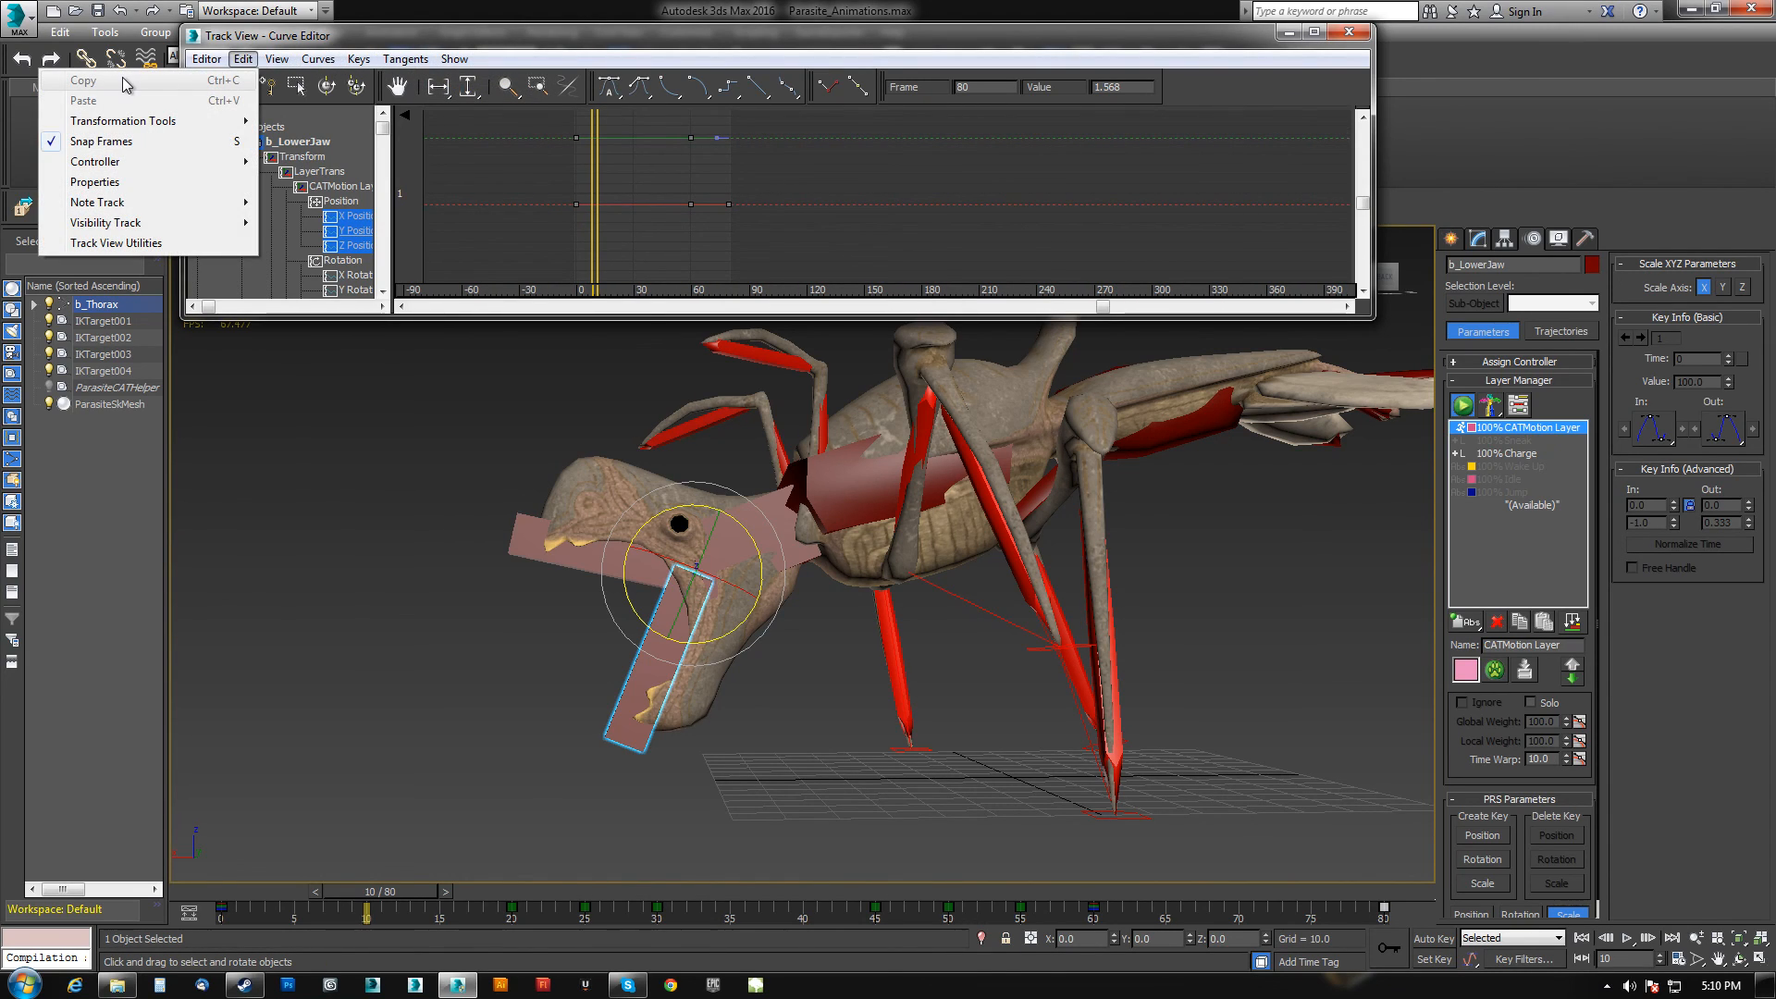
pyautogui.click(573, 219)
pyautogui.scroll(-3, 779, 218)
pyautogui.moveTo(812, 225); pyautogui.dragTo(826, 196, button='middle')
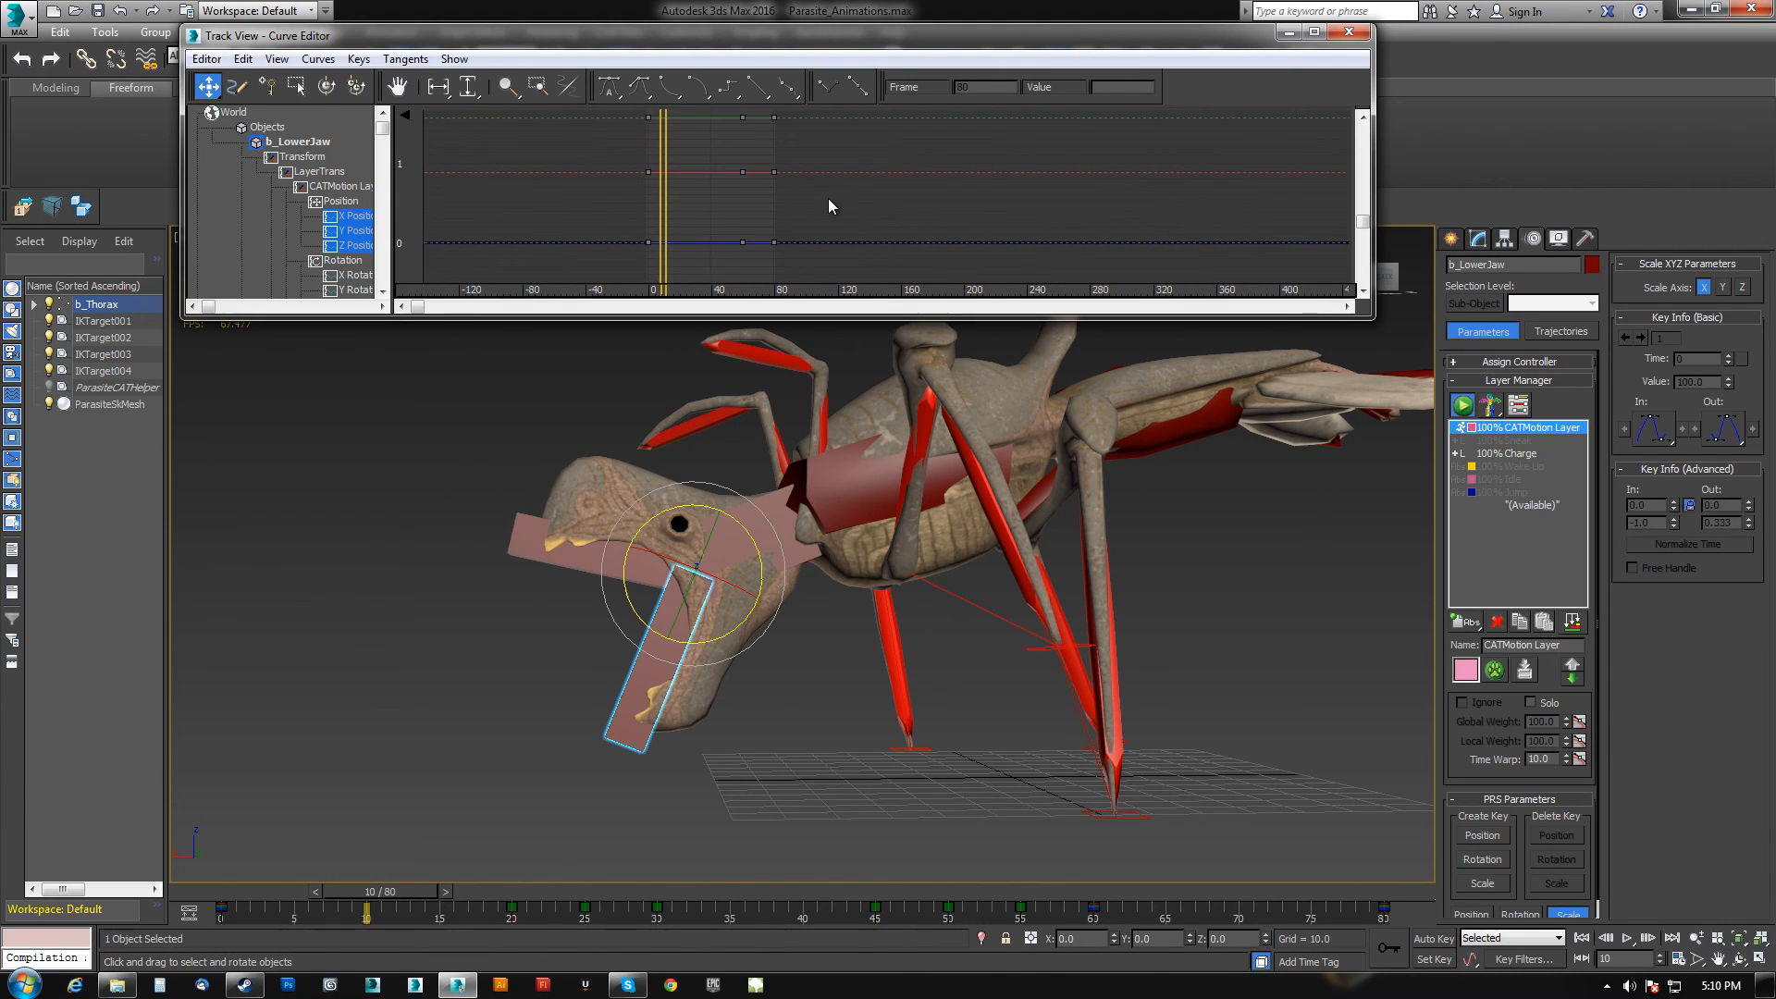
pyautogui.click(1349, 32)
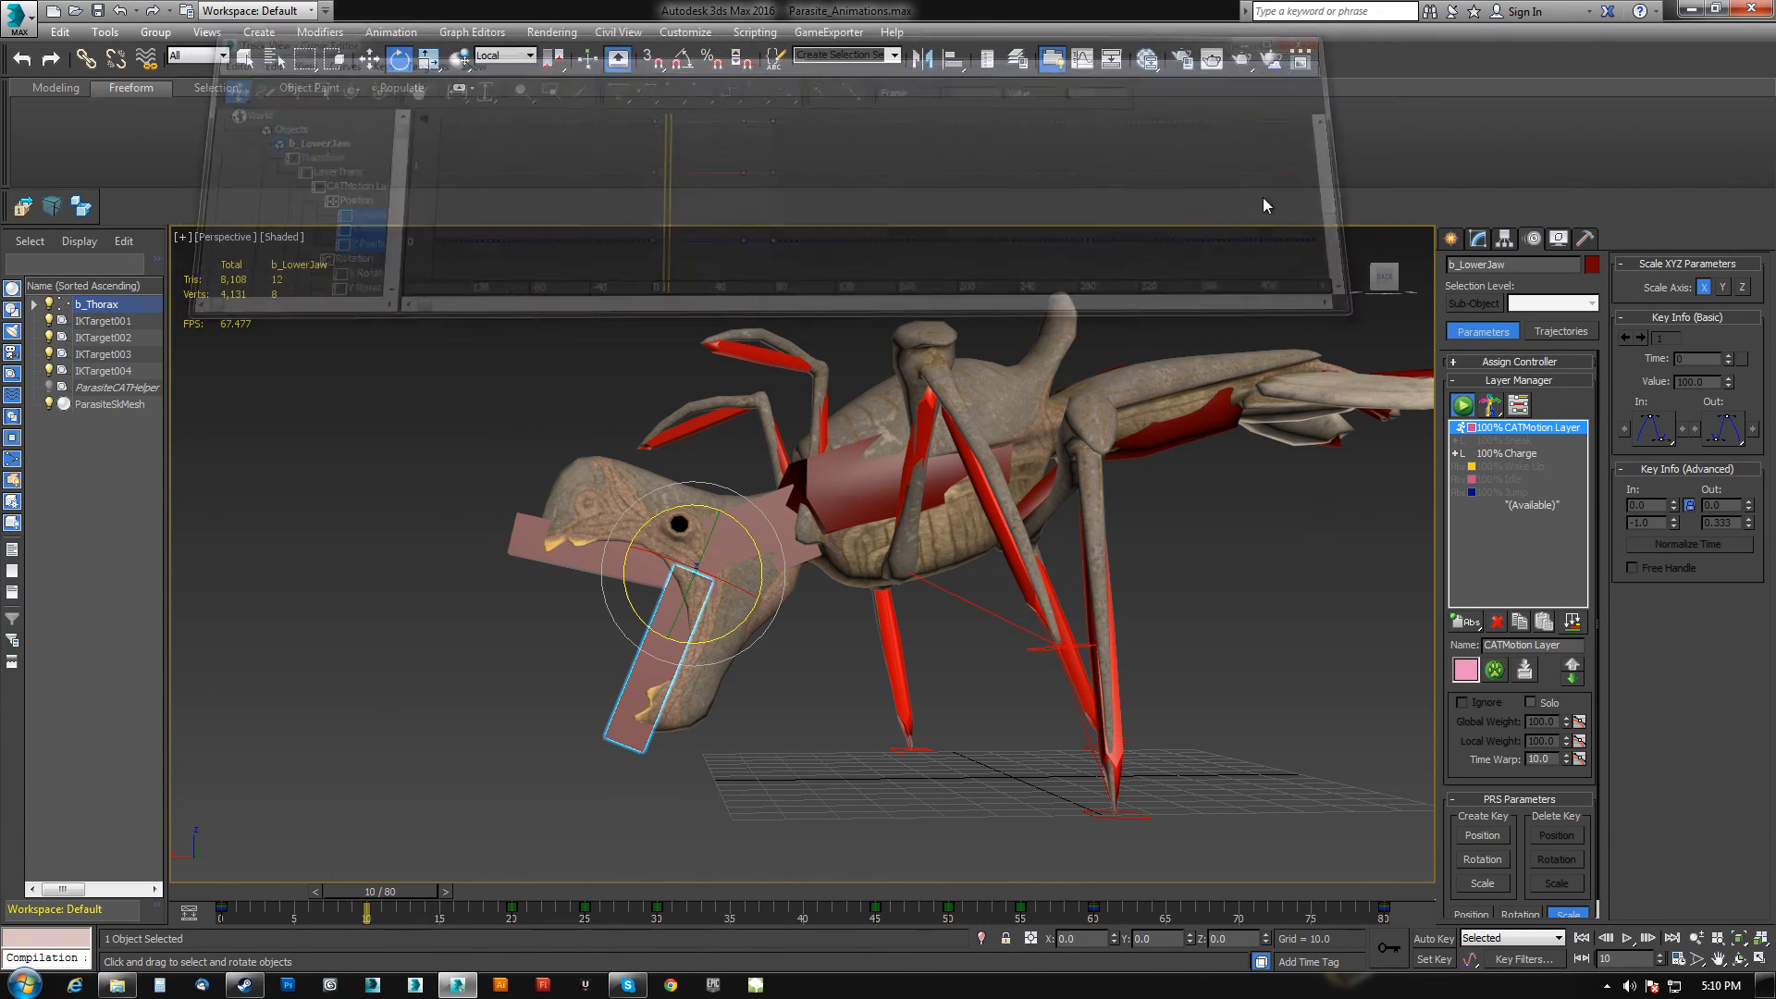
# At frame 0, add an adjustment layer above the Charge layer and name it MouthOpen.
pyautogui.moveTo(1405, 908); pyautogui.dragTo(119, 899)
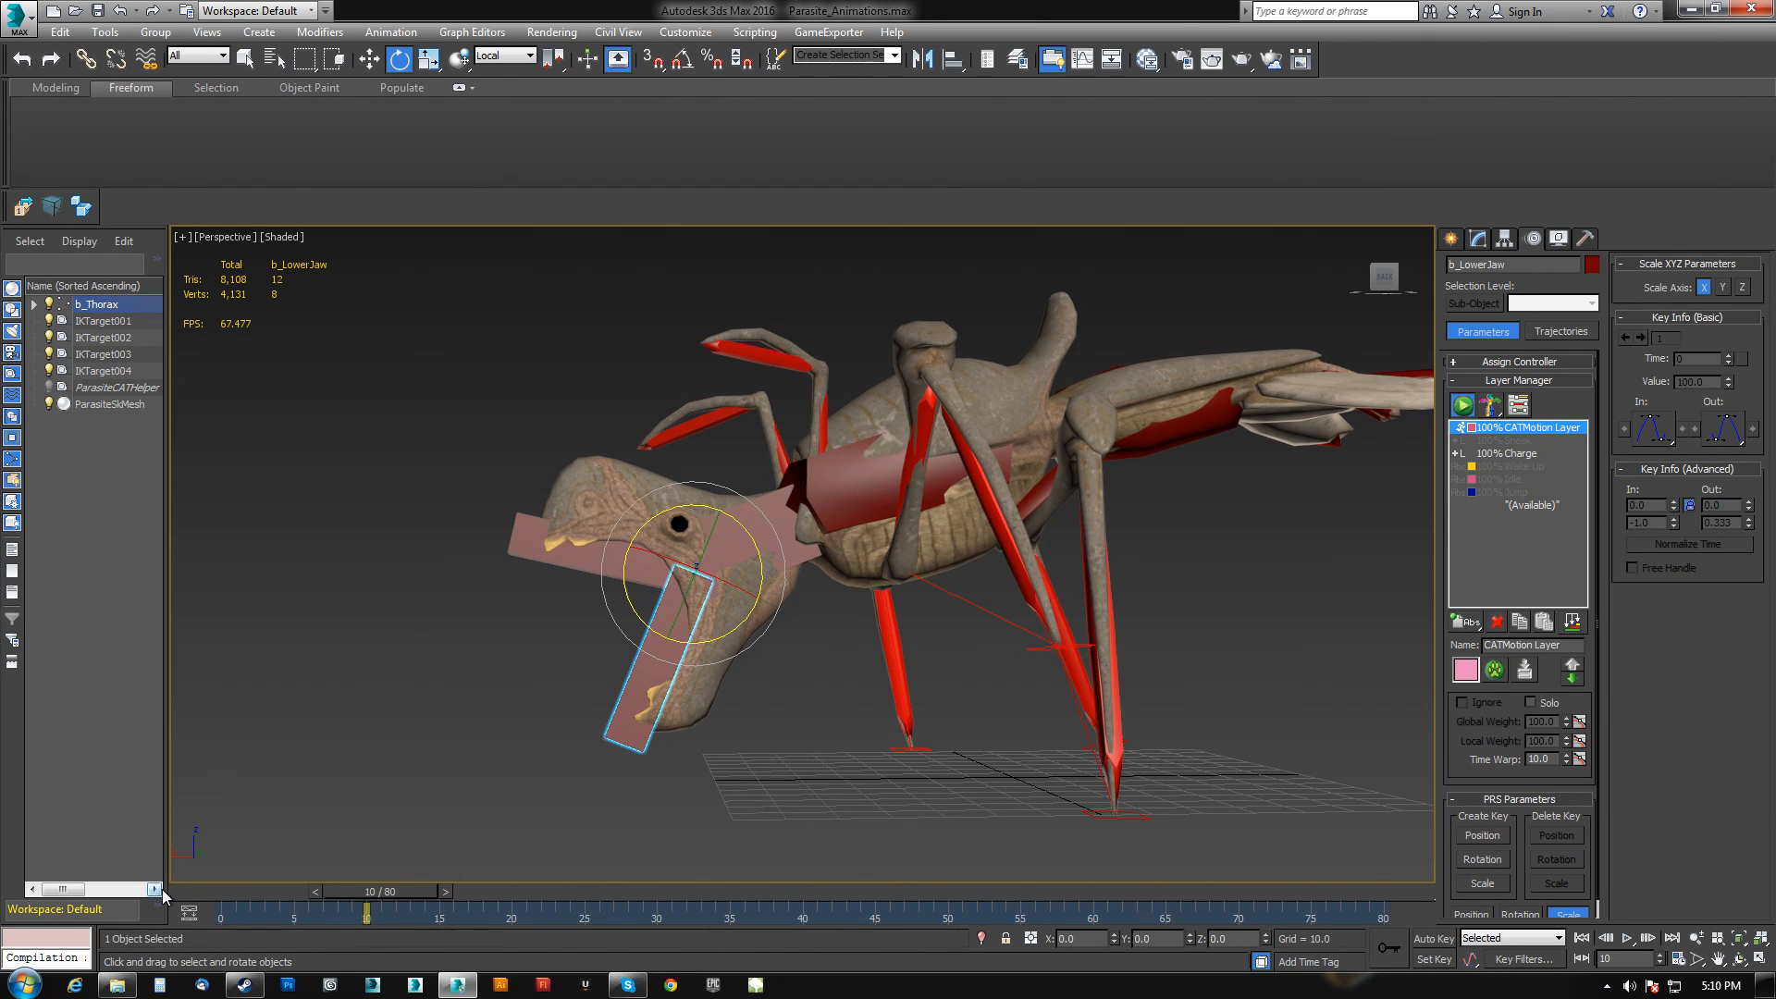
pyautogui.moveTo(424, 891); pyautogui.dragTo(190, 942)
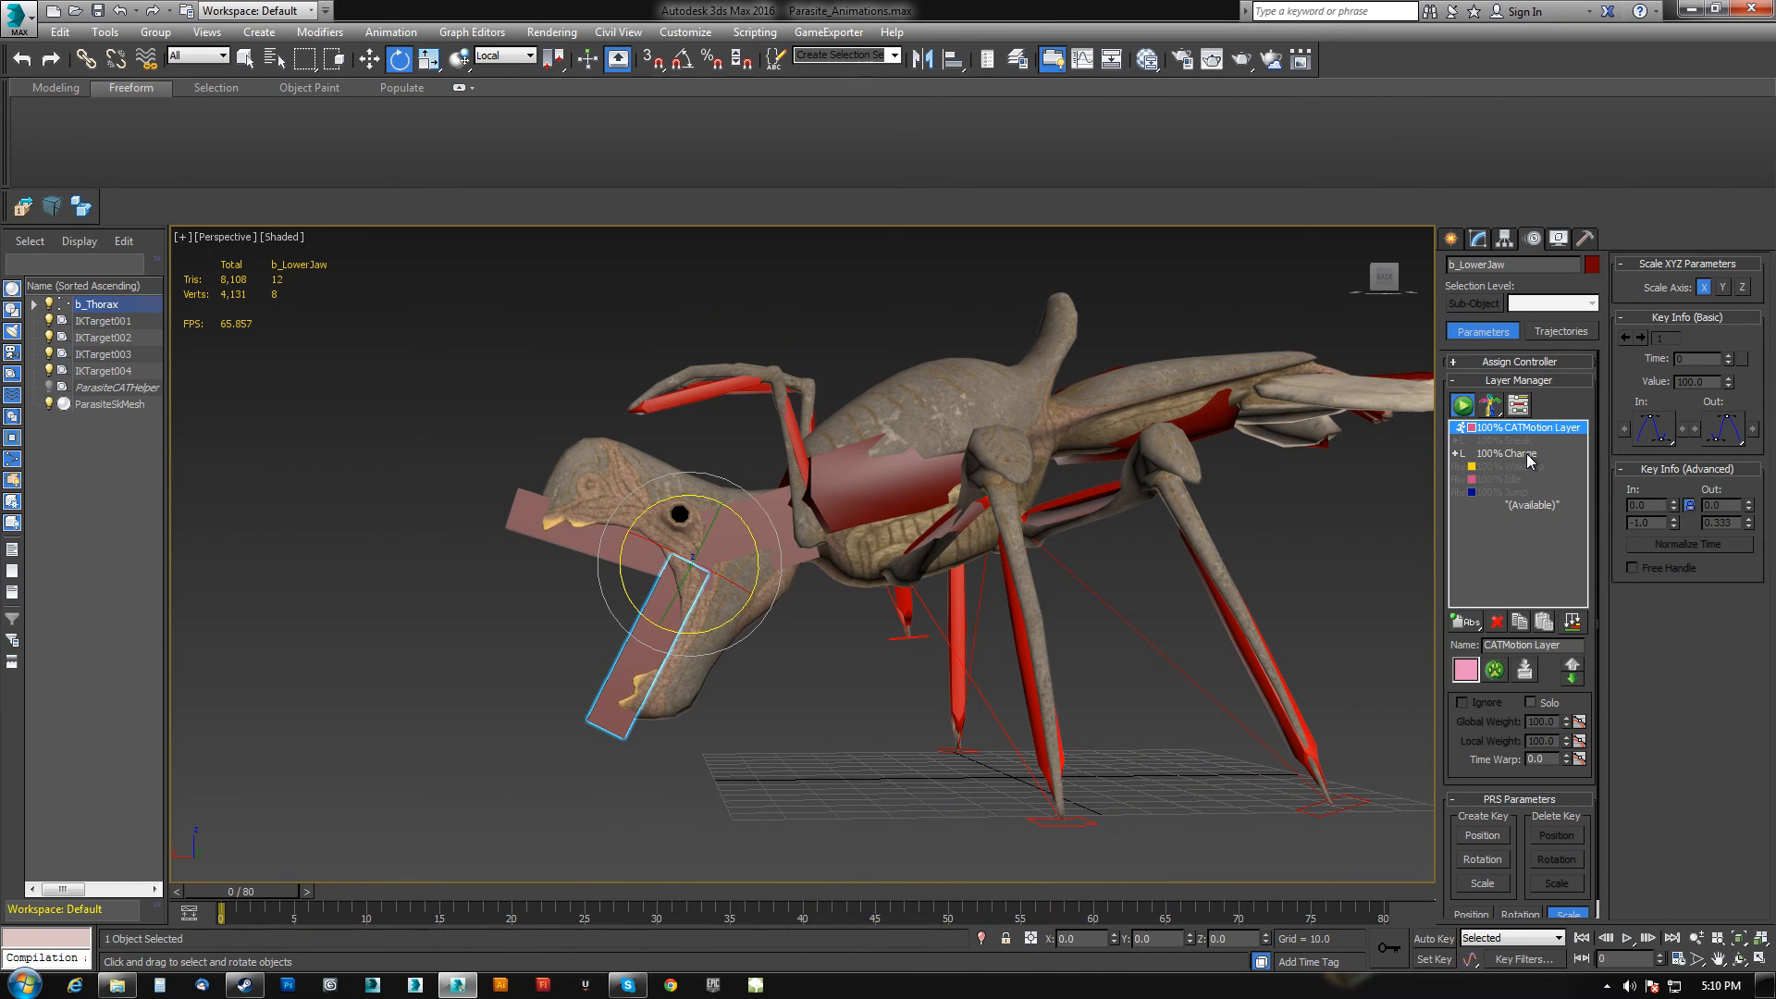
pyautogui.click(1526, 455)
pyautogui.moveTo(1471, 626); pyautogui.dragTo(1477, 673)
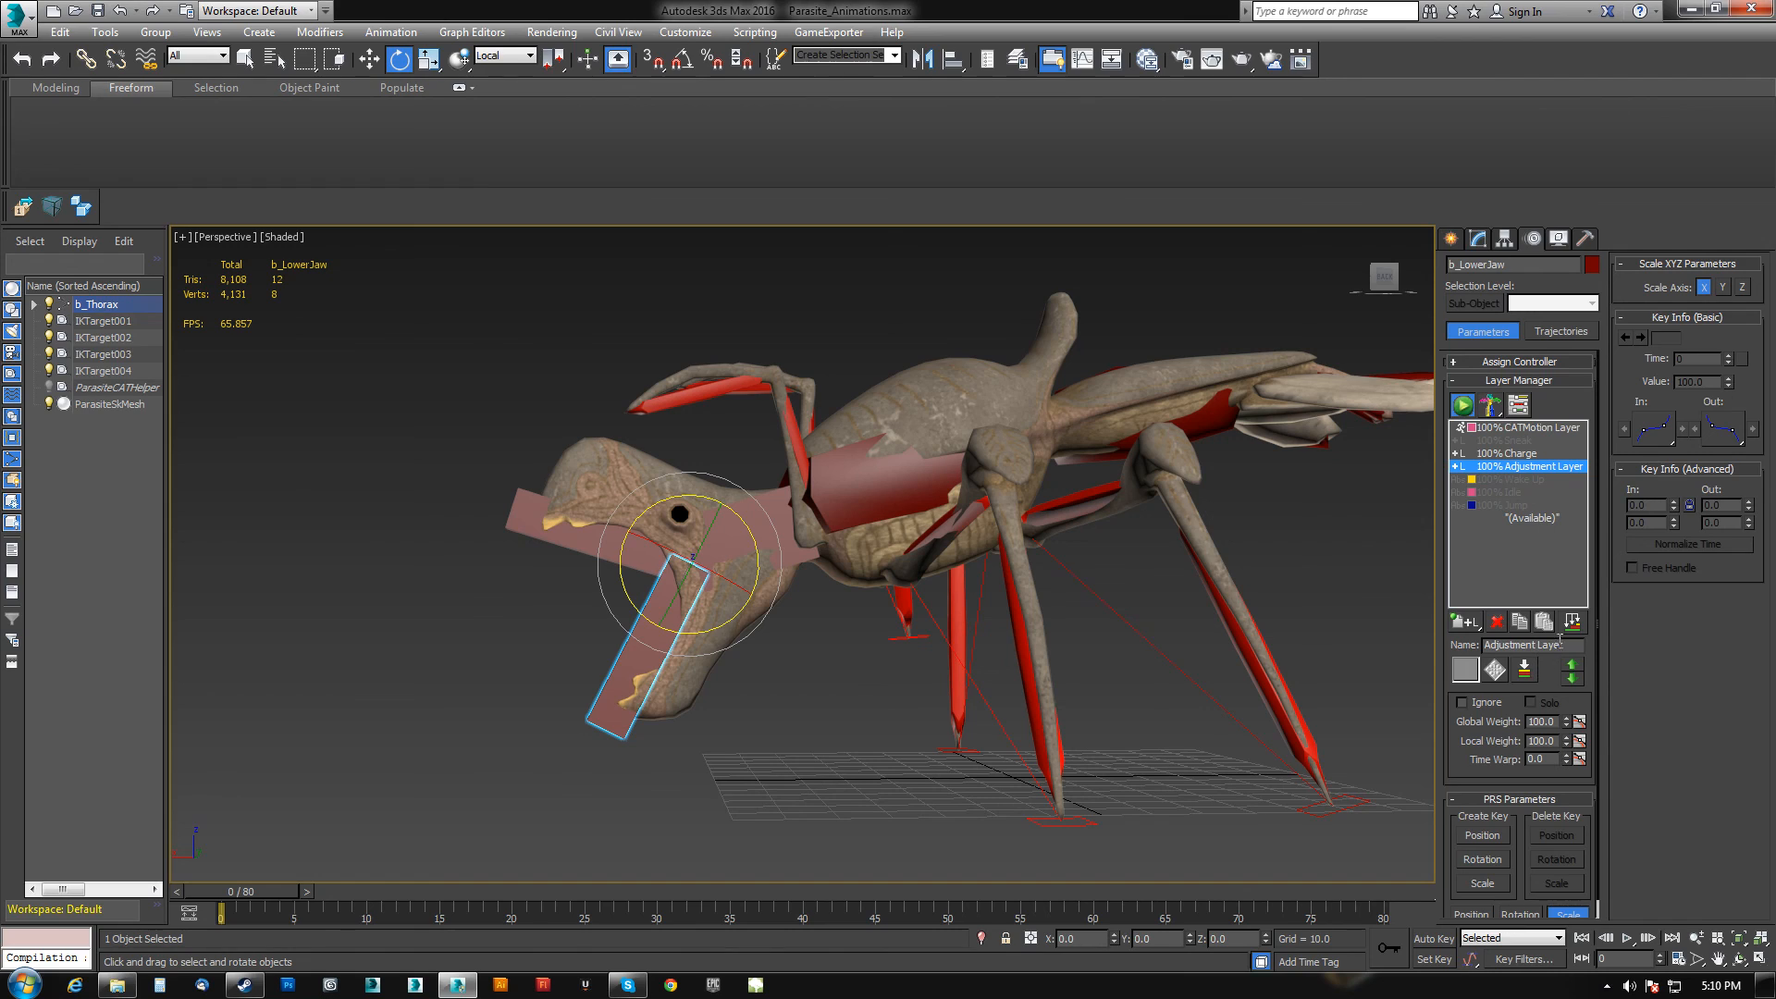
pyautogui.write('MouthOpen')
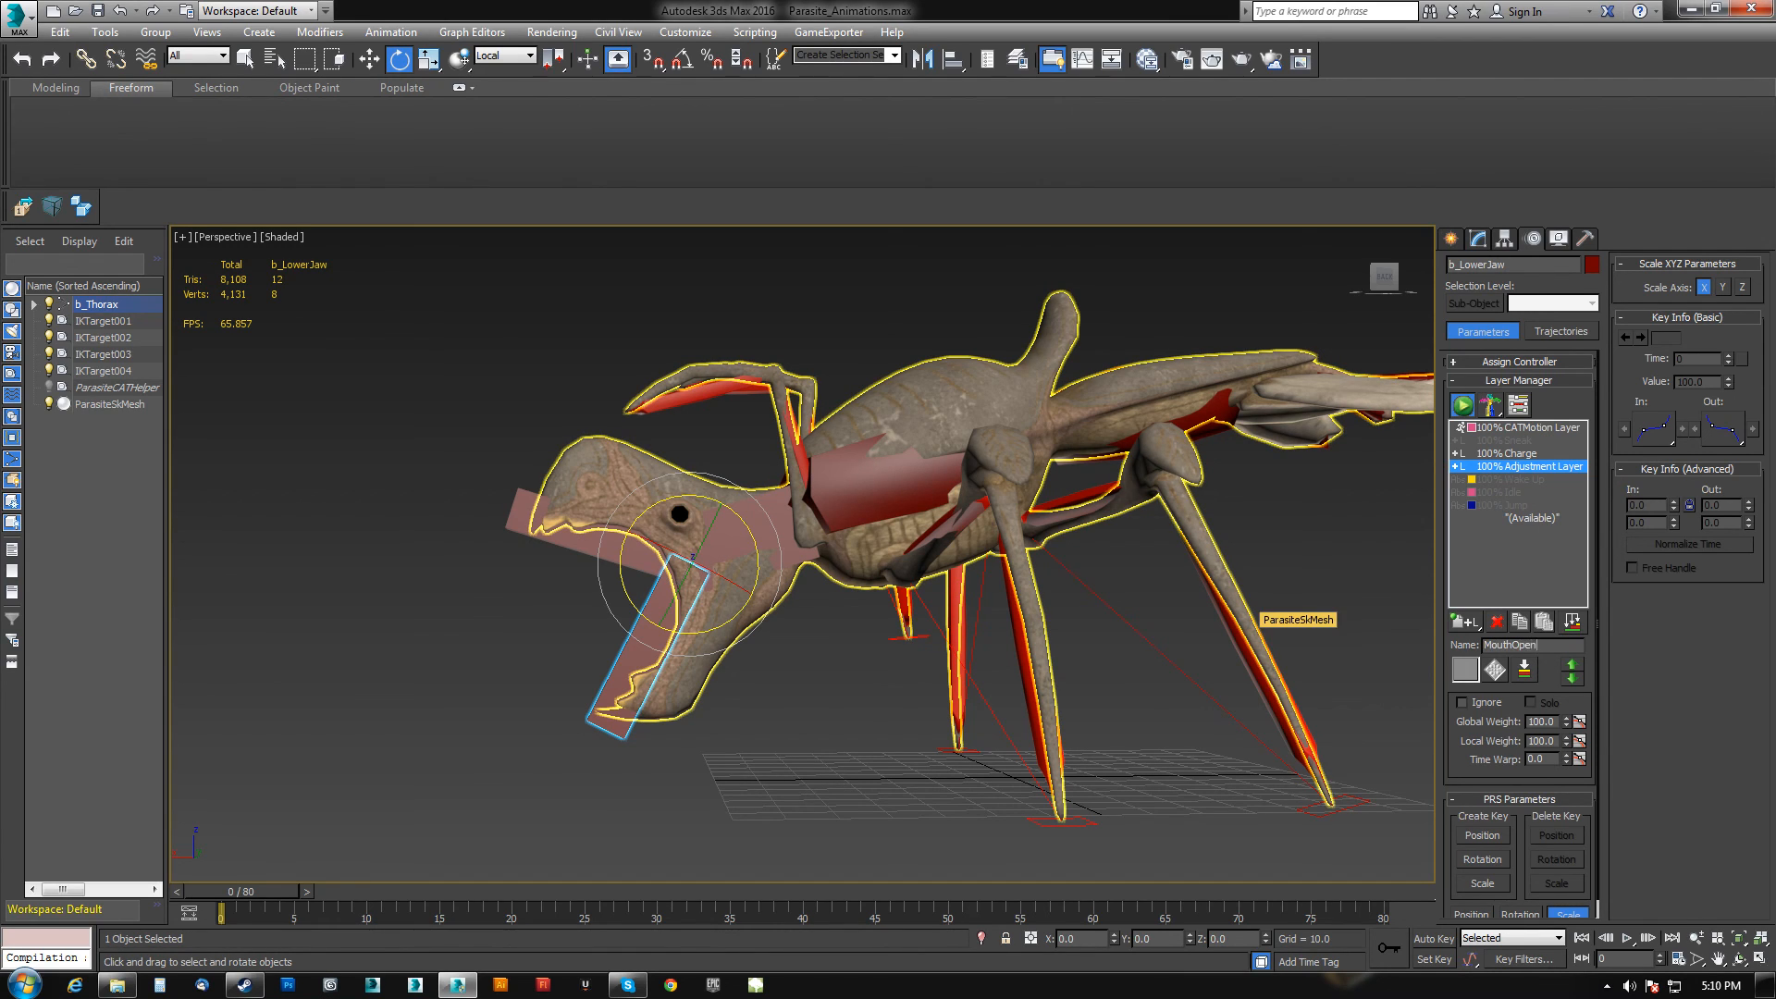
pyautogui.press('Return')
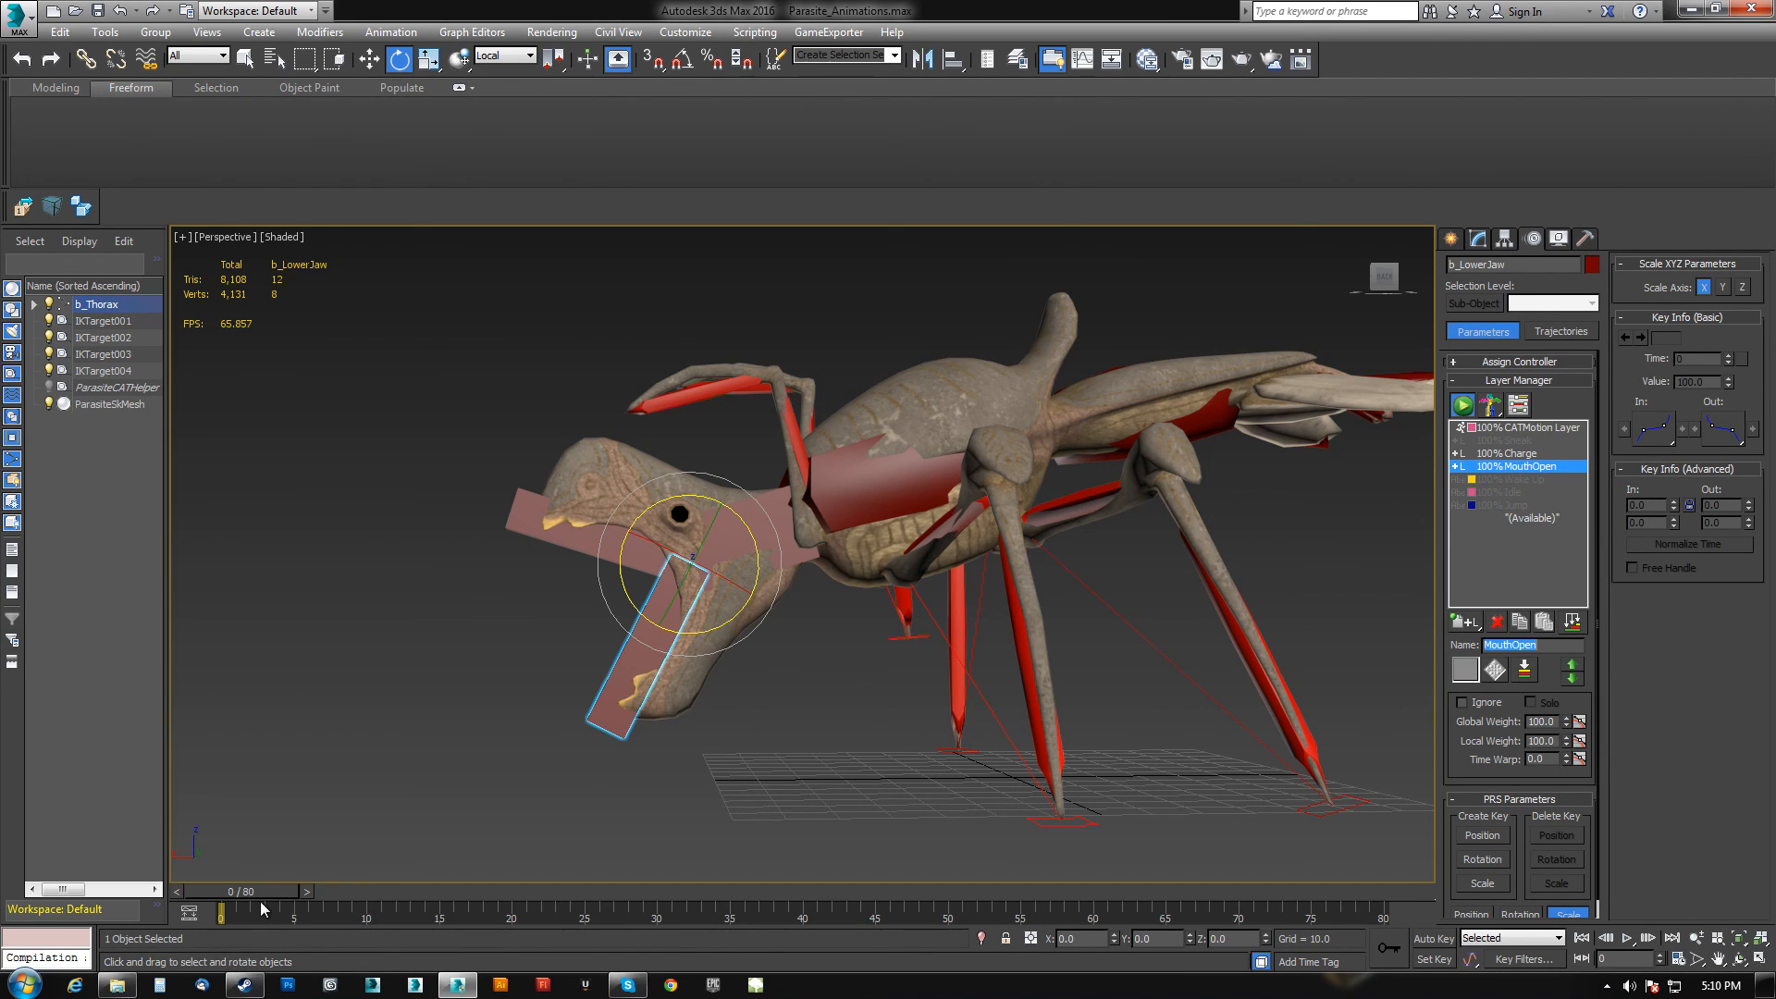
# Add another adjustment layer and name it MouthClosed.
pyautogui.moveTo(281, 886)
pyautogui.mouseDown()
pyautogui.moveTo(1387, 888)
pyautogui.moveTo(277, 887)
pyautogui.mouseUp()
pyautogui.moveTo(1464, 622); pyautogui.dragTo(1464, 667)
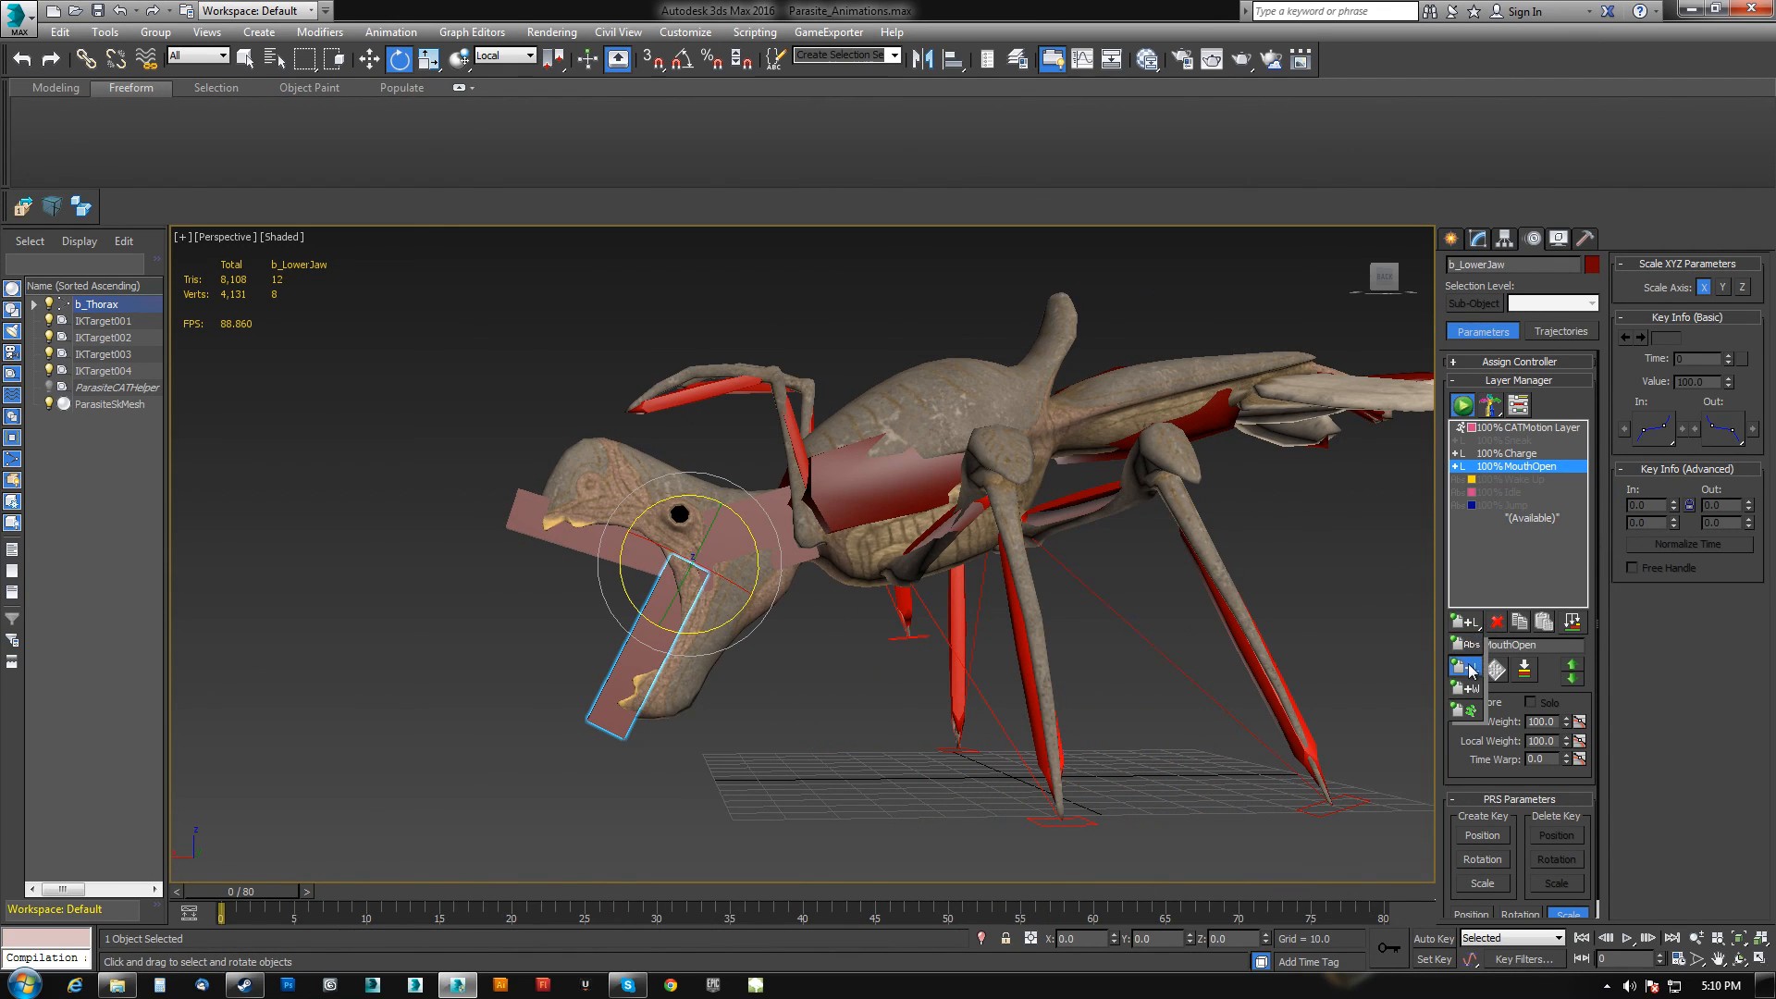
pyautogui.doubleClick(1543, 644)
pyautogui.write('Mouth')
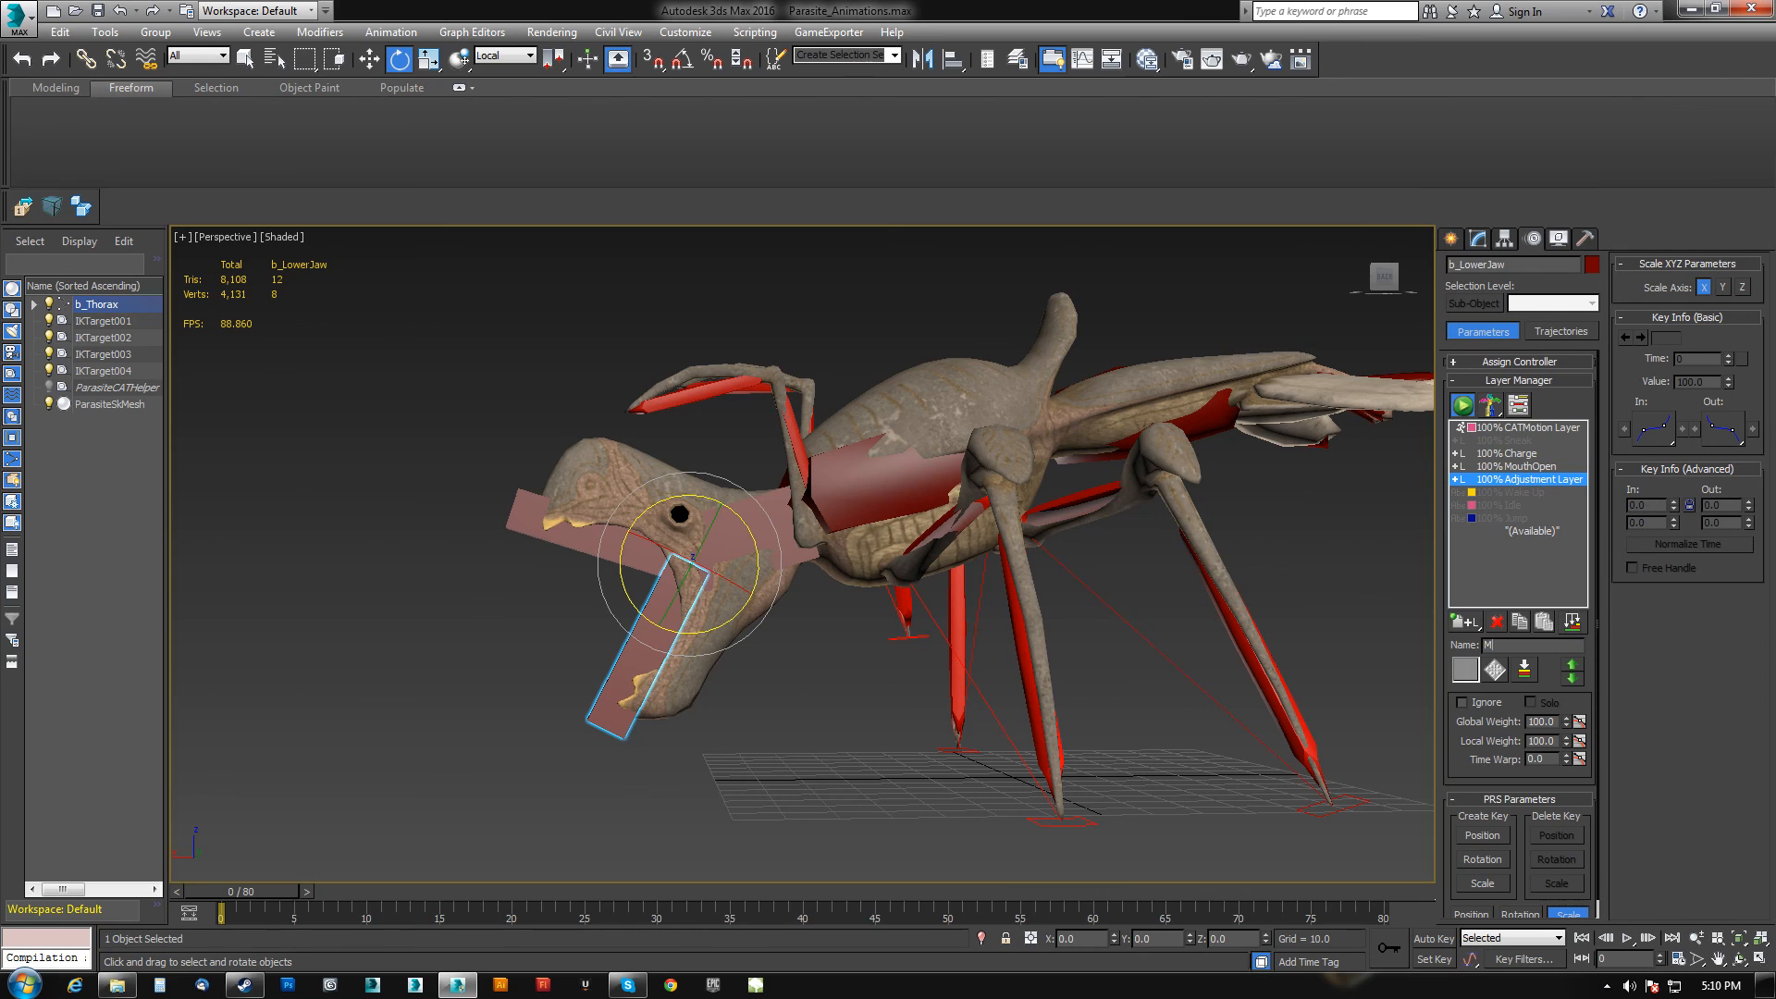
pyautogui.press('Return')
# Rotate the lower and upper jaws shut on the MouthClosed layer.
pyautogui.moveTo(724, 617); pyautogui.dragTo(689, 622)
pyautogui.click(670, 499)
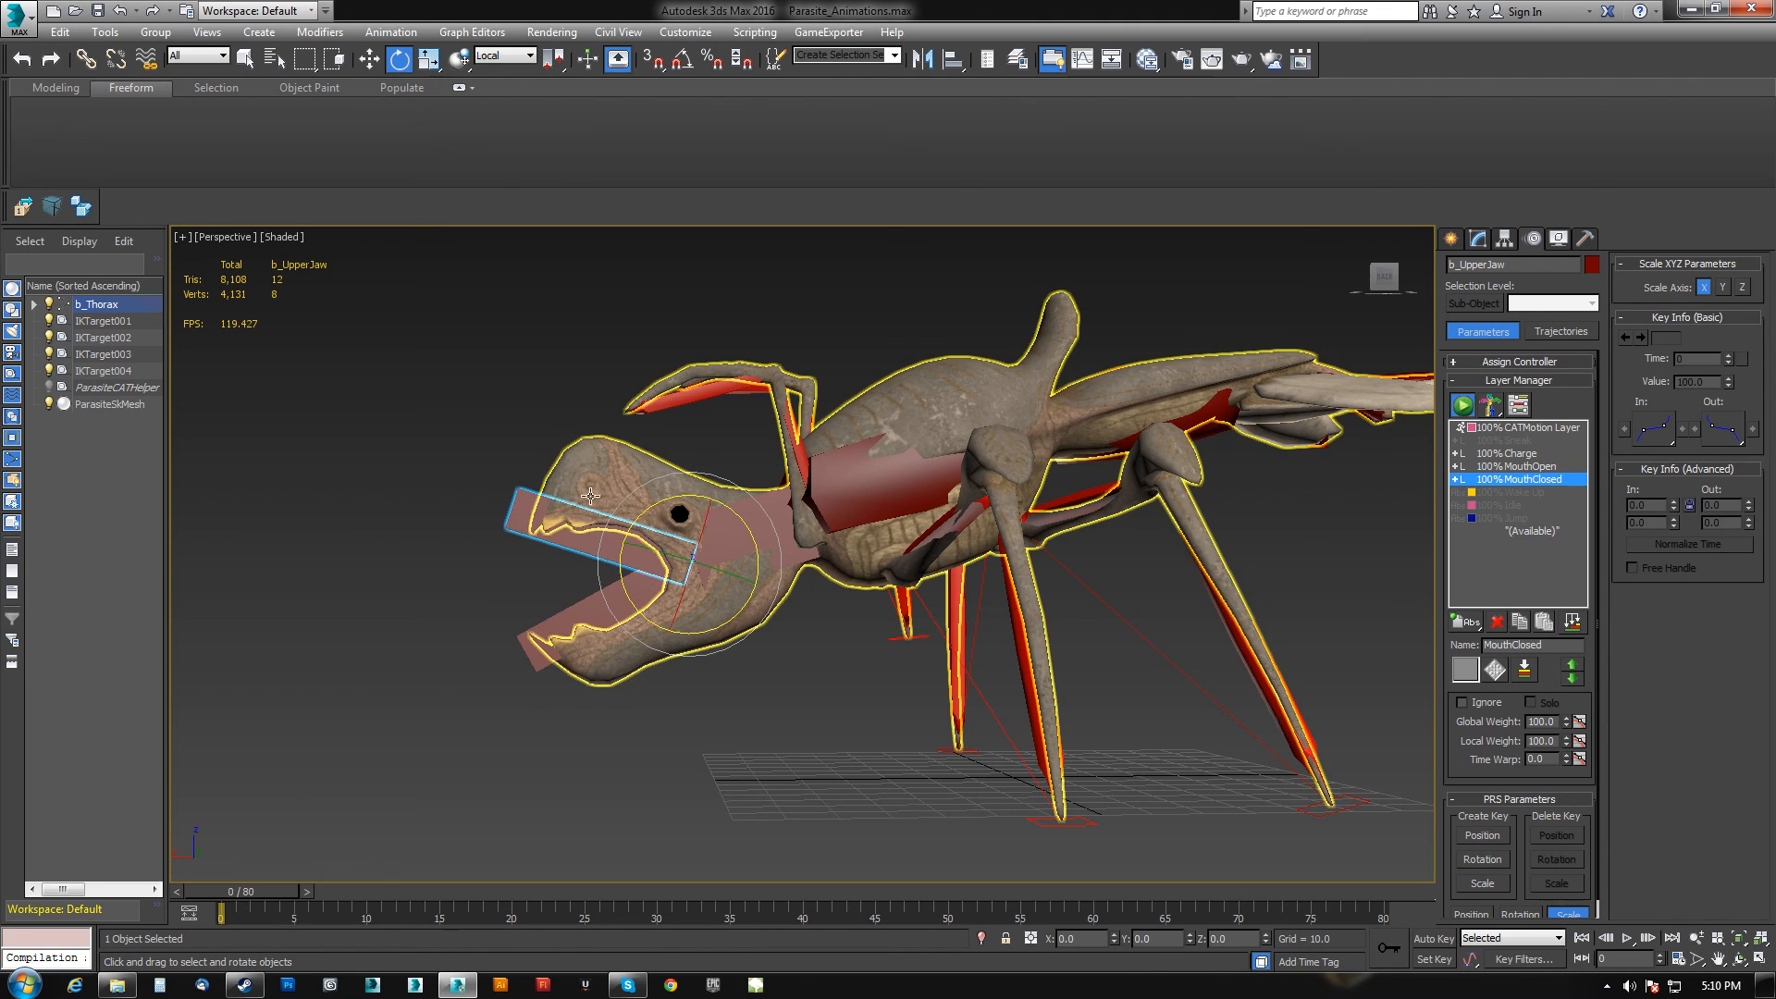
pyautogui.moveTo(670, 500); pyautogui.dragTo(545, 658)
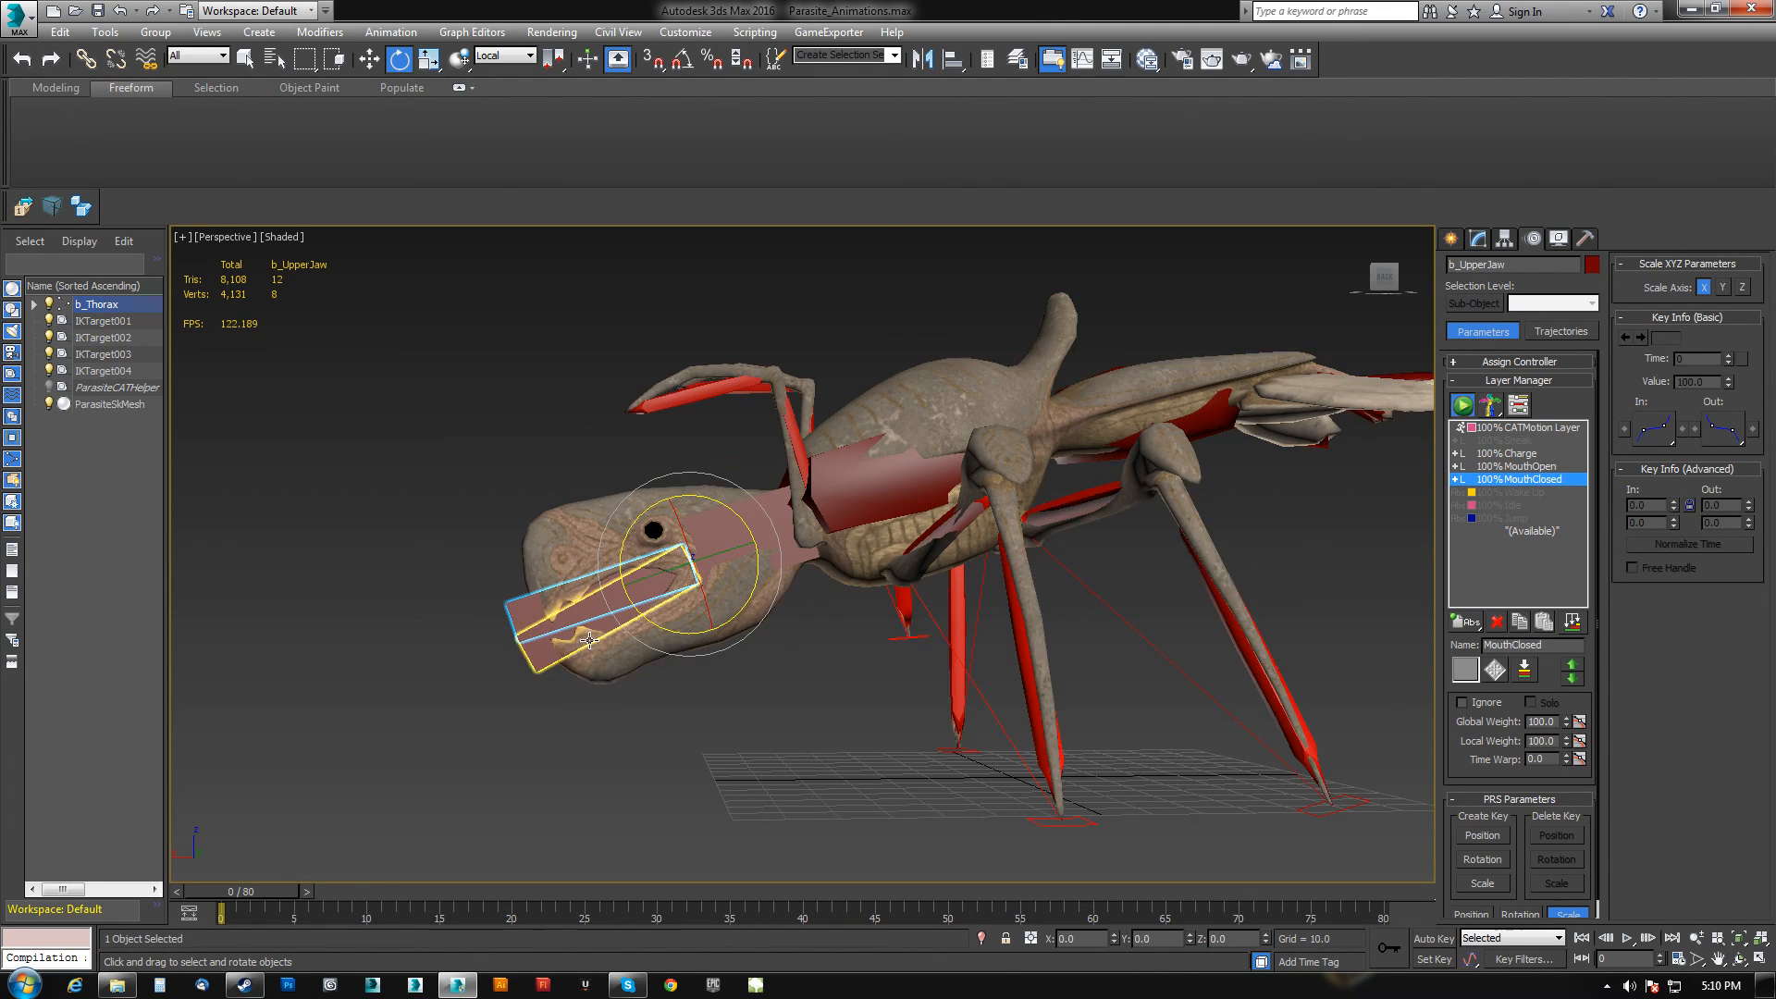
pyautogui.click(546, 657)
pyautogui.moveTo(639, 516)
pyautogui.mouseDown()
pyautogui.moveTo(652, 496)
pyautogui.moveTo(642, 508)
pyautogui.mouseUp()
# Set both the MouthClosed and MouthOpen layers to Ignore.
pyautogui.moveTo(281, 889); pyautogui.dragTo(213, 863)
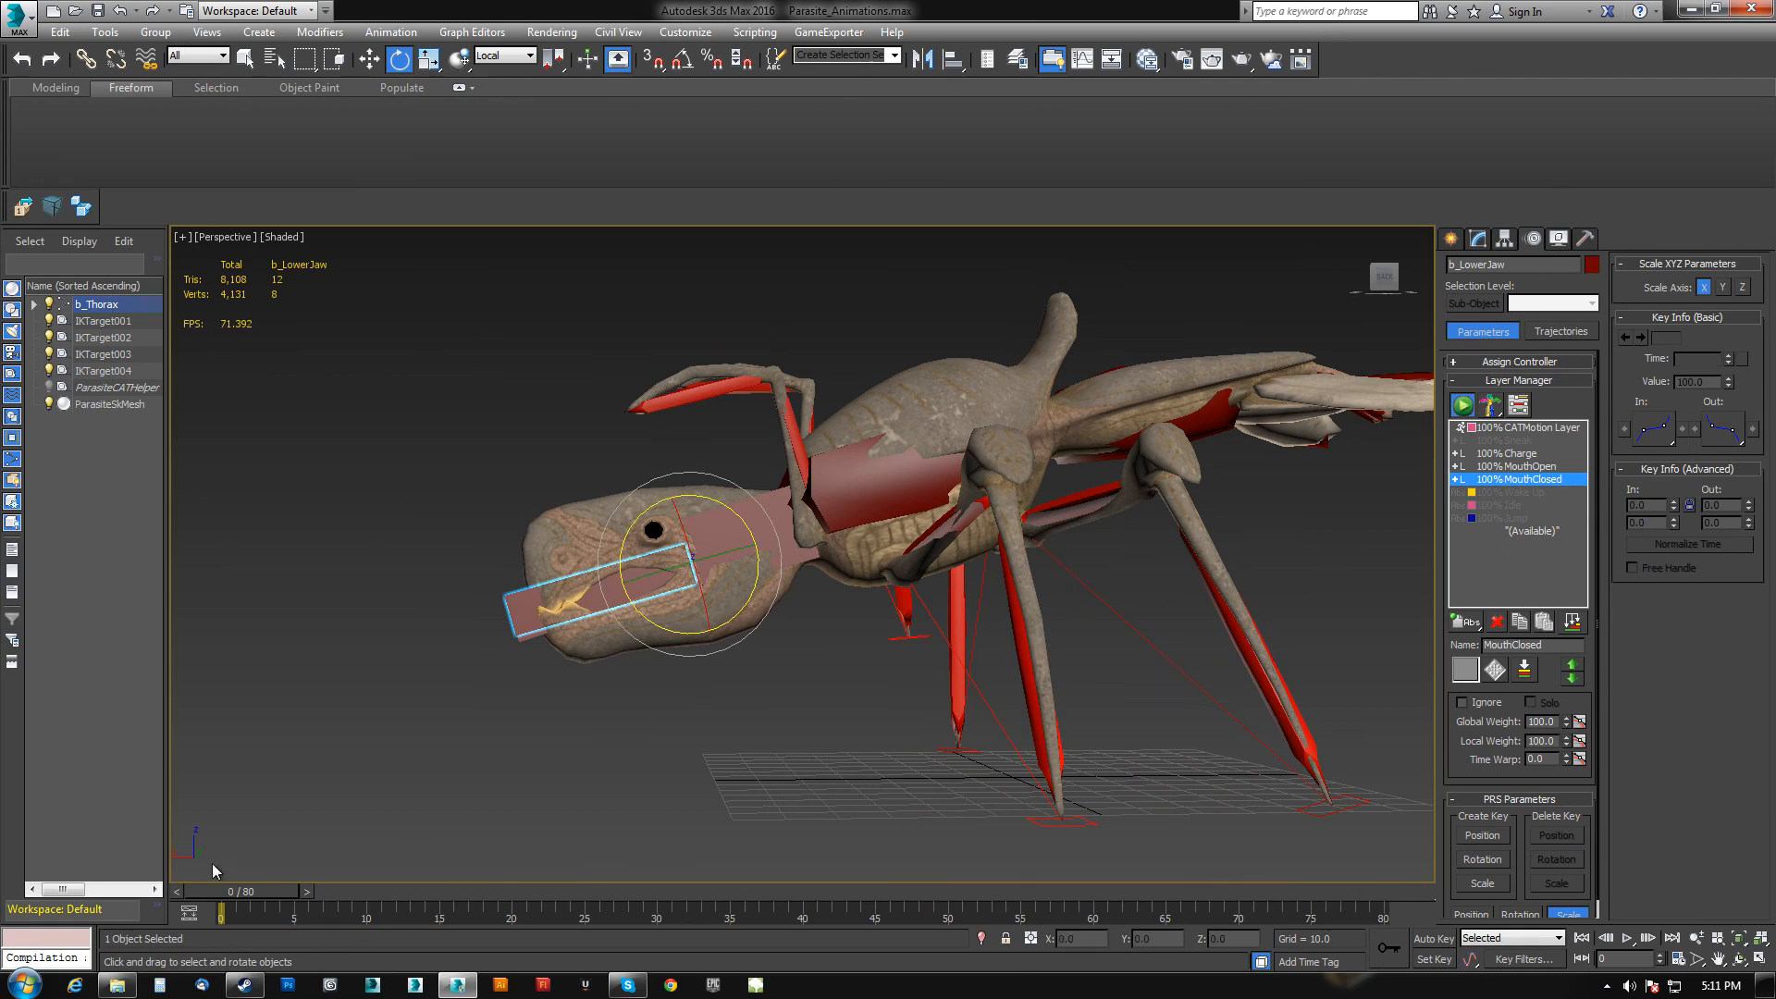
pyautogui.click(1462, 703)
pyautogui.moveTo(245, 890); pyautogui.dragTo(370, 891)
pyautogui.click(1535, 467)
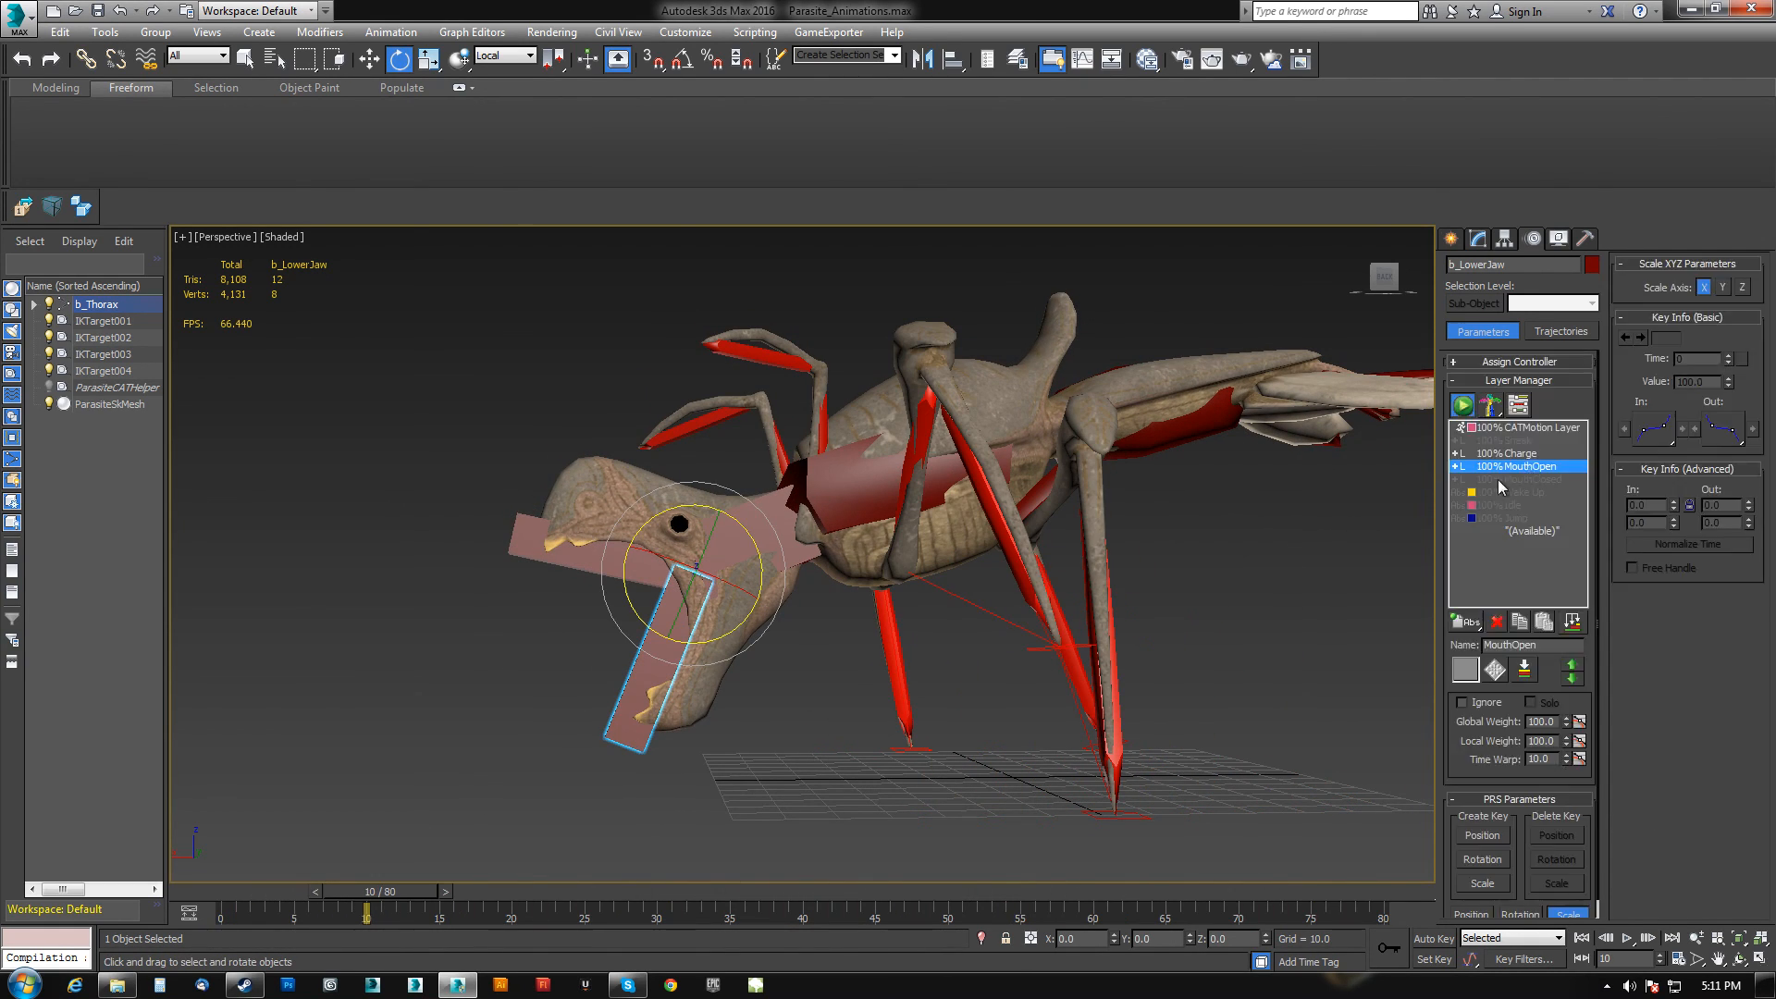
pyautogui.click(1462, 703)
# Return to frame 0, switch to the Rotate tool and rotate the lower jaw.
pyautogui.moveTo(402, 890); pyautogui.dragTo(237, 854)
pyautogui.press('e')
pyautogui.moveTo(912, 528); pyautogui.dragTo(945, 517, button='middle')
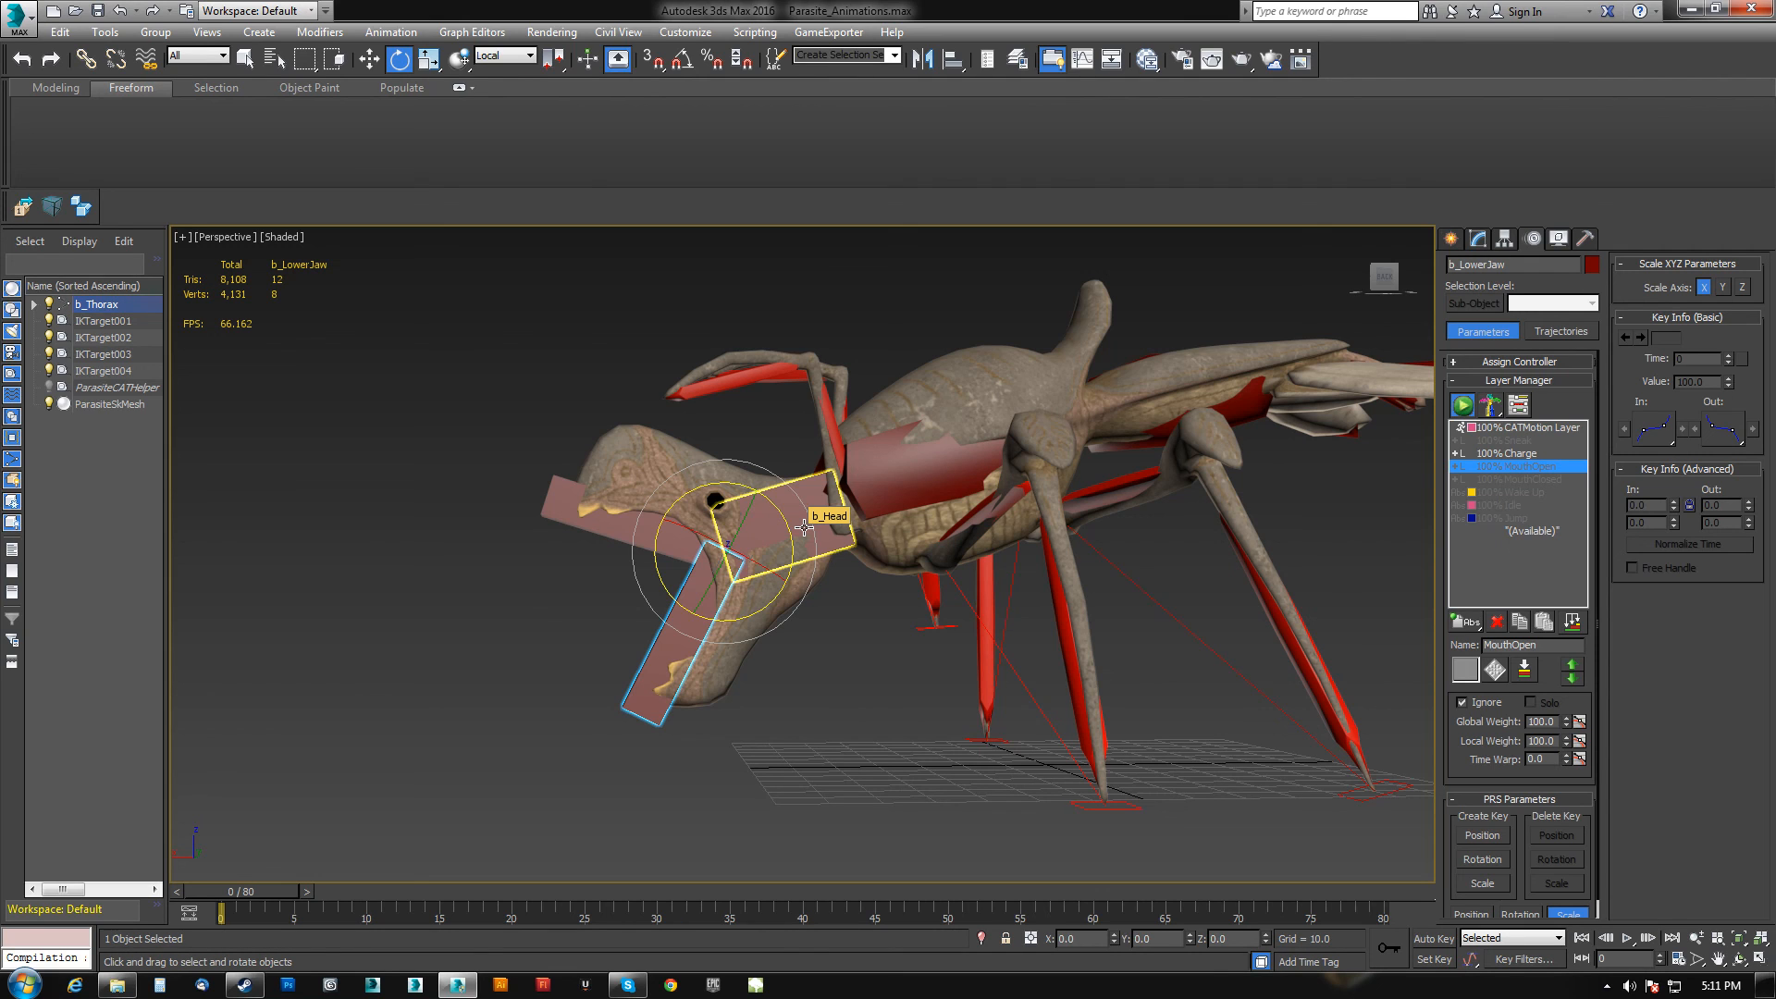
# Scrub to the last frame with the Rotate tool active and clear Ignore on the MouthClosed layer to preview it.
pyautogui.moveTo(278, 890); pyautogui.dragTo(1443, 941)
pyautogui.press('e')
pyautogui.click(1462, 703)
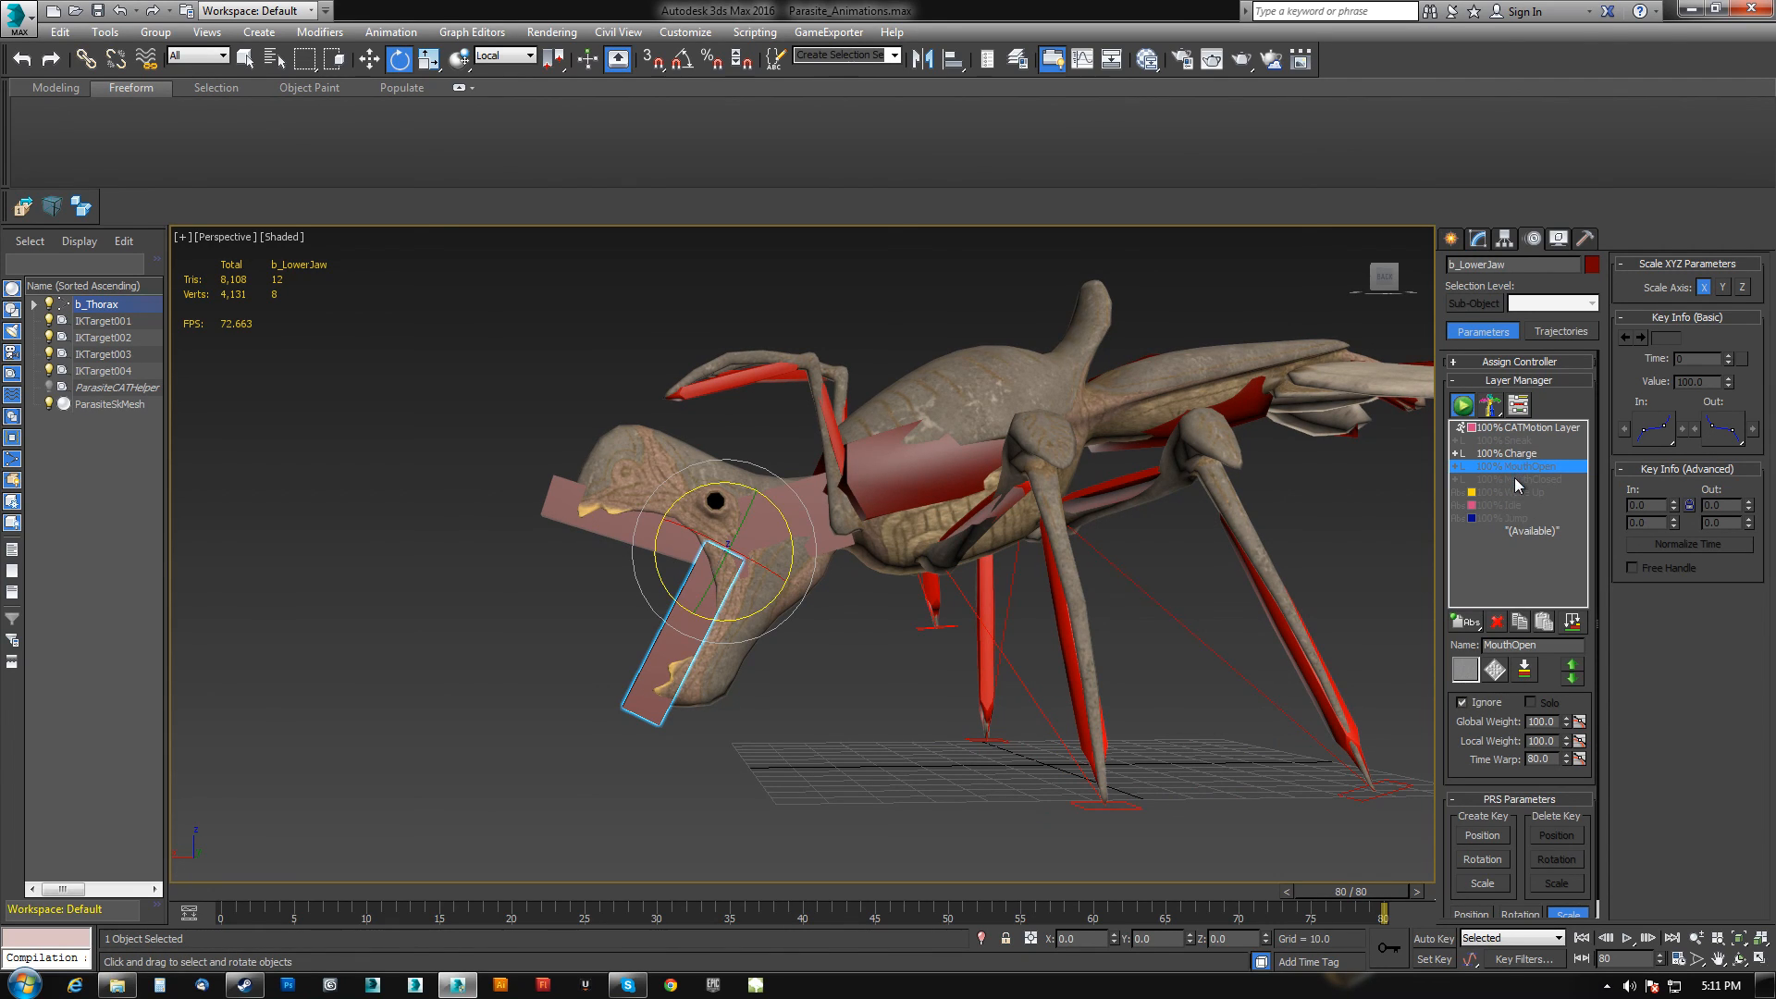
pyautogui.click(1513, 479)
pyautogui.click(1463, 703)
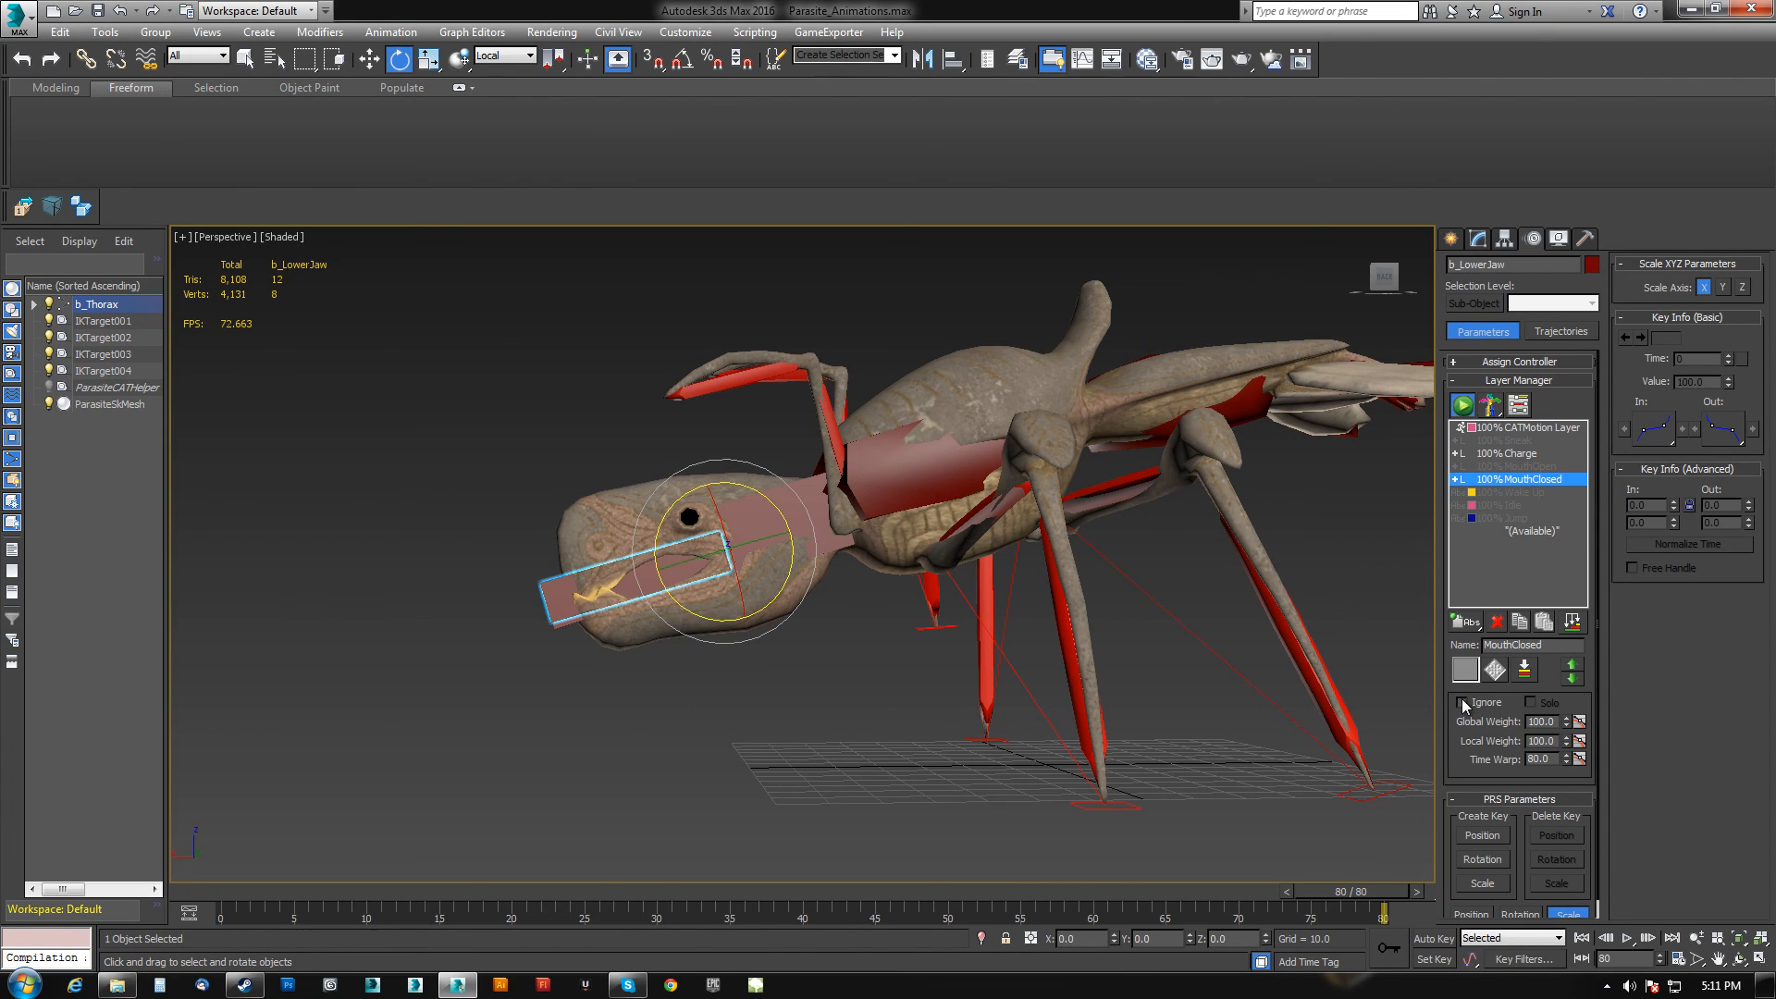
# Select the Charge layer and set it to Ignore.
pyautogui.moveTo(1332, 897); pyautogui.dragTo(383, 893)
pyautogui.click(1524, 455)
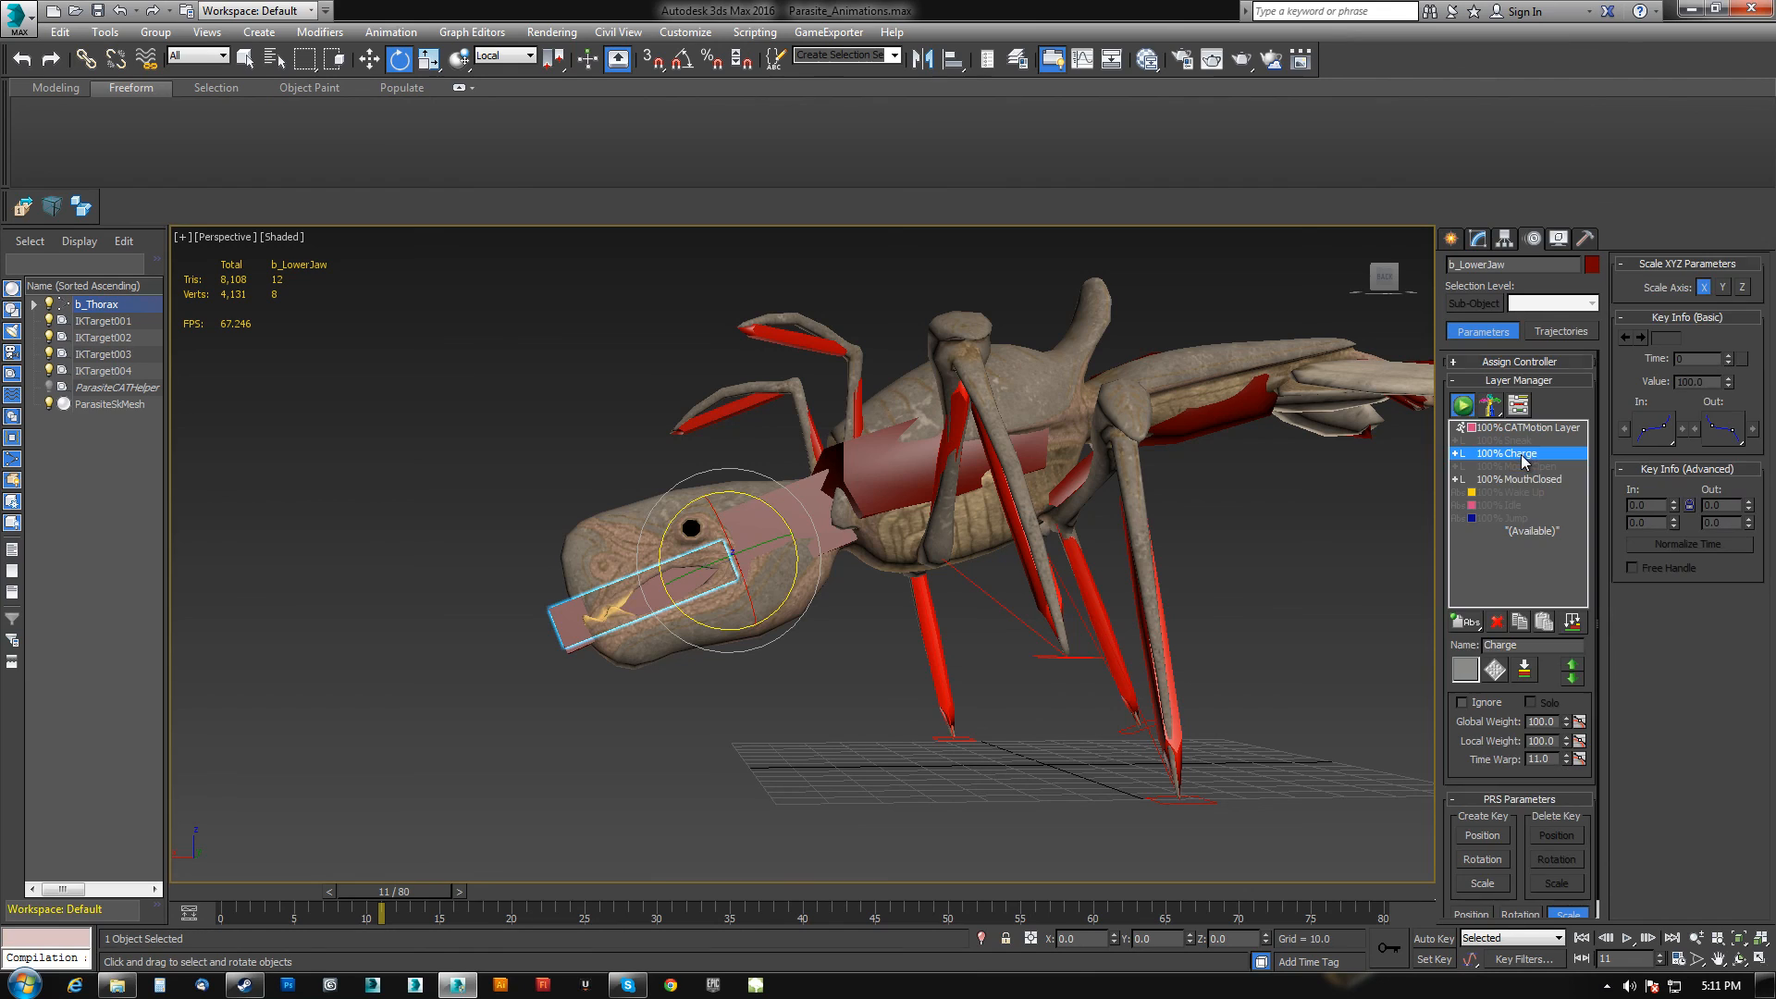
pyautogui.click(1462, 704)
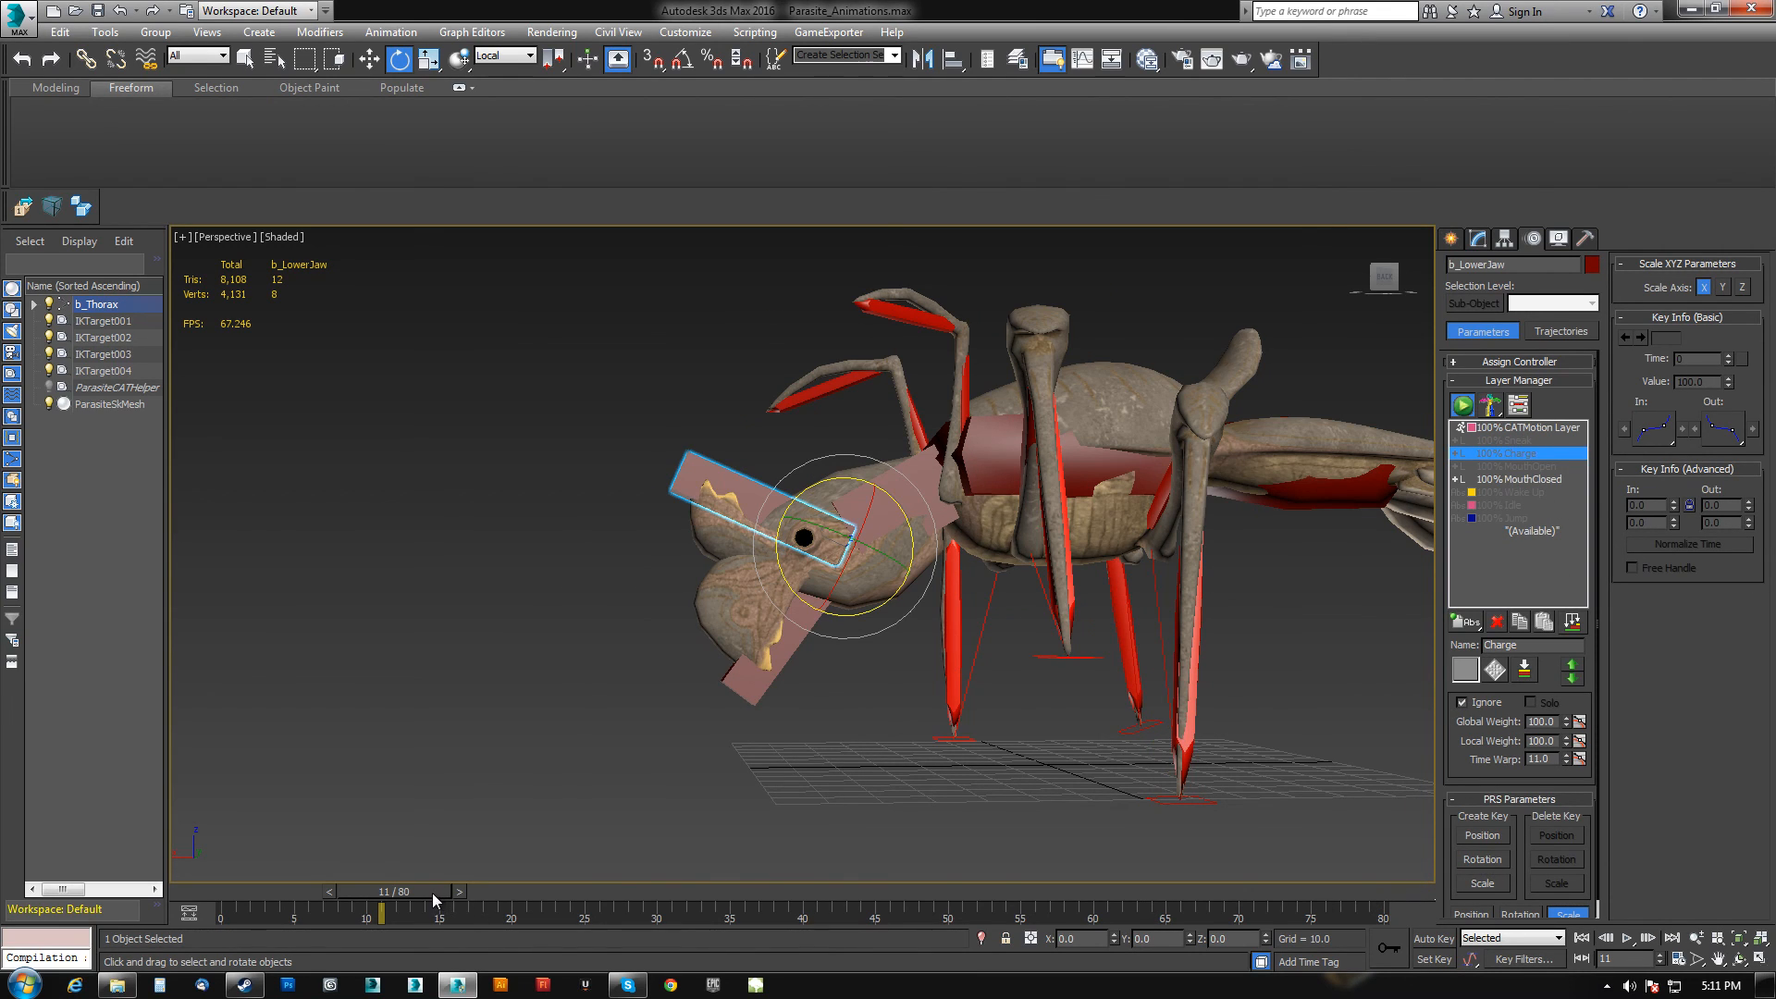
# Return to frame 0 and set the MouthClosed layer back to Ignore.
pyautogui.moveTo(431, 891); pyautogui.dragTo(169, 886)
pyautogui.press('e')
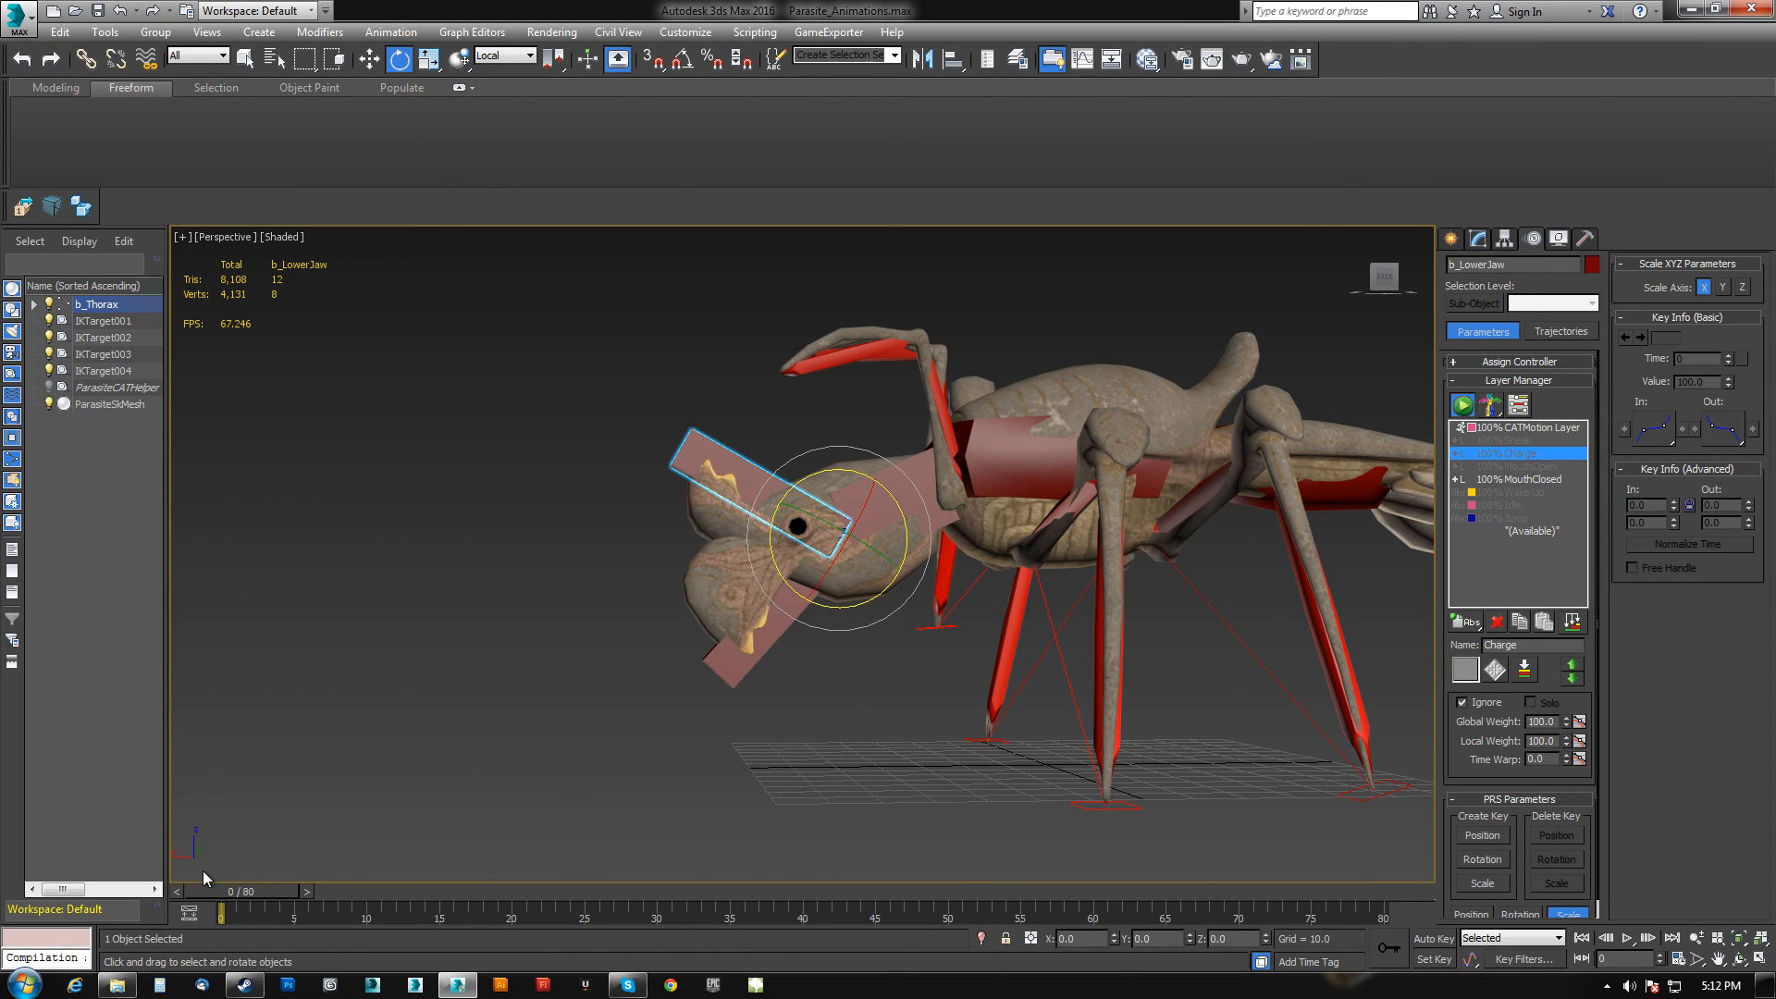
pyautogui.click(1519, 478)
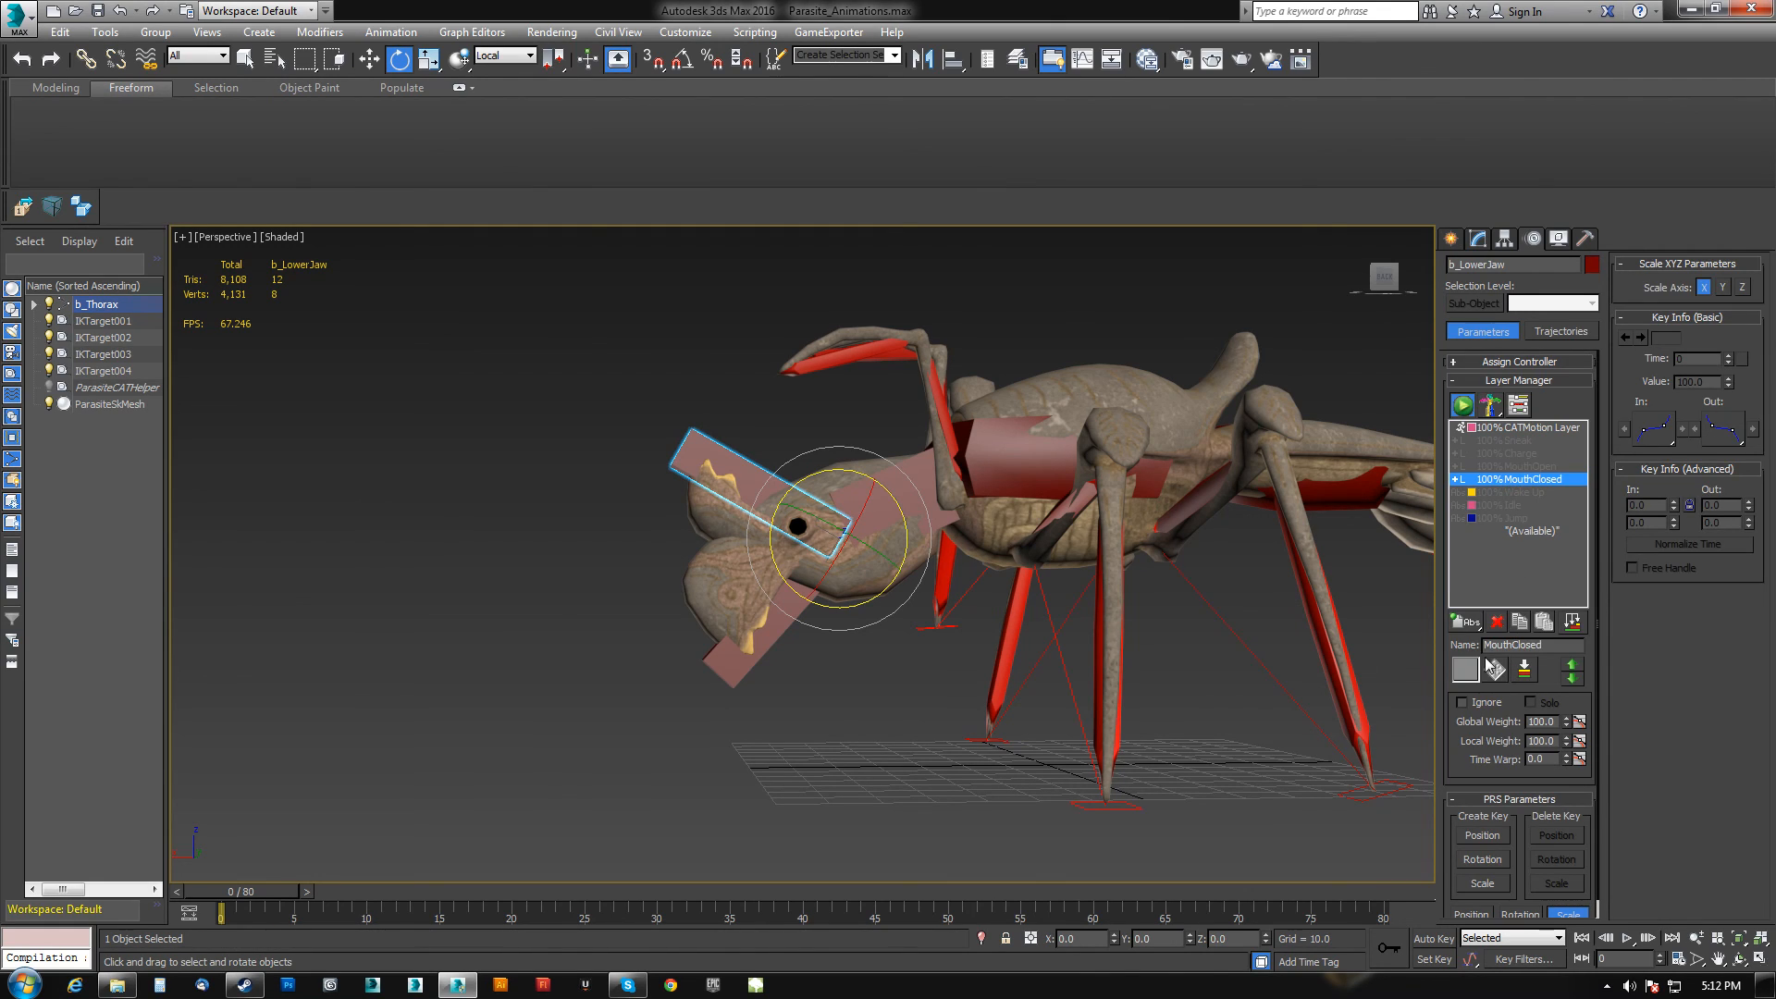
pyautogui.click(1461, 703)
pyautogui.click(1460, 703)
pyautogui.click(1461, 703)
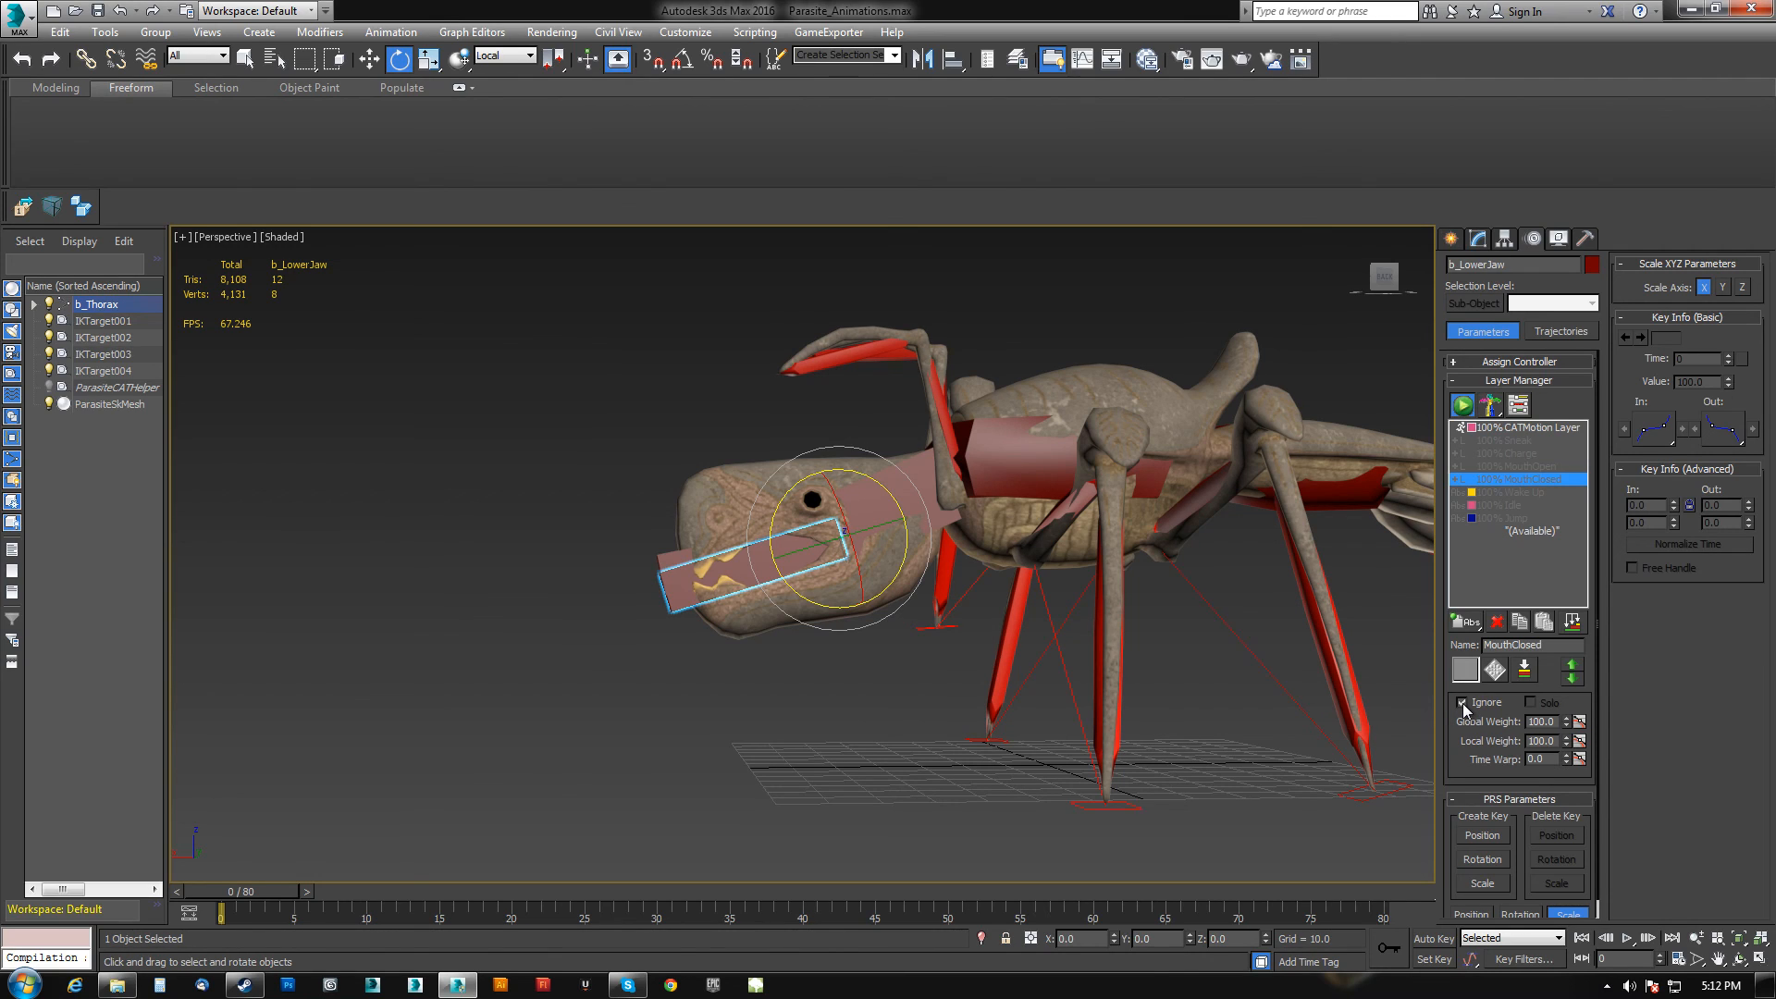
# Delete the MouthClosed layer.
pyautogui.click(1522, 429)
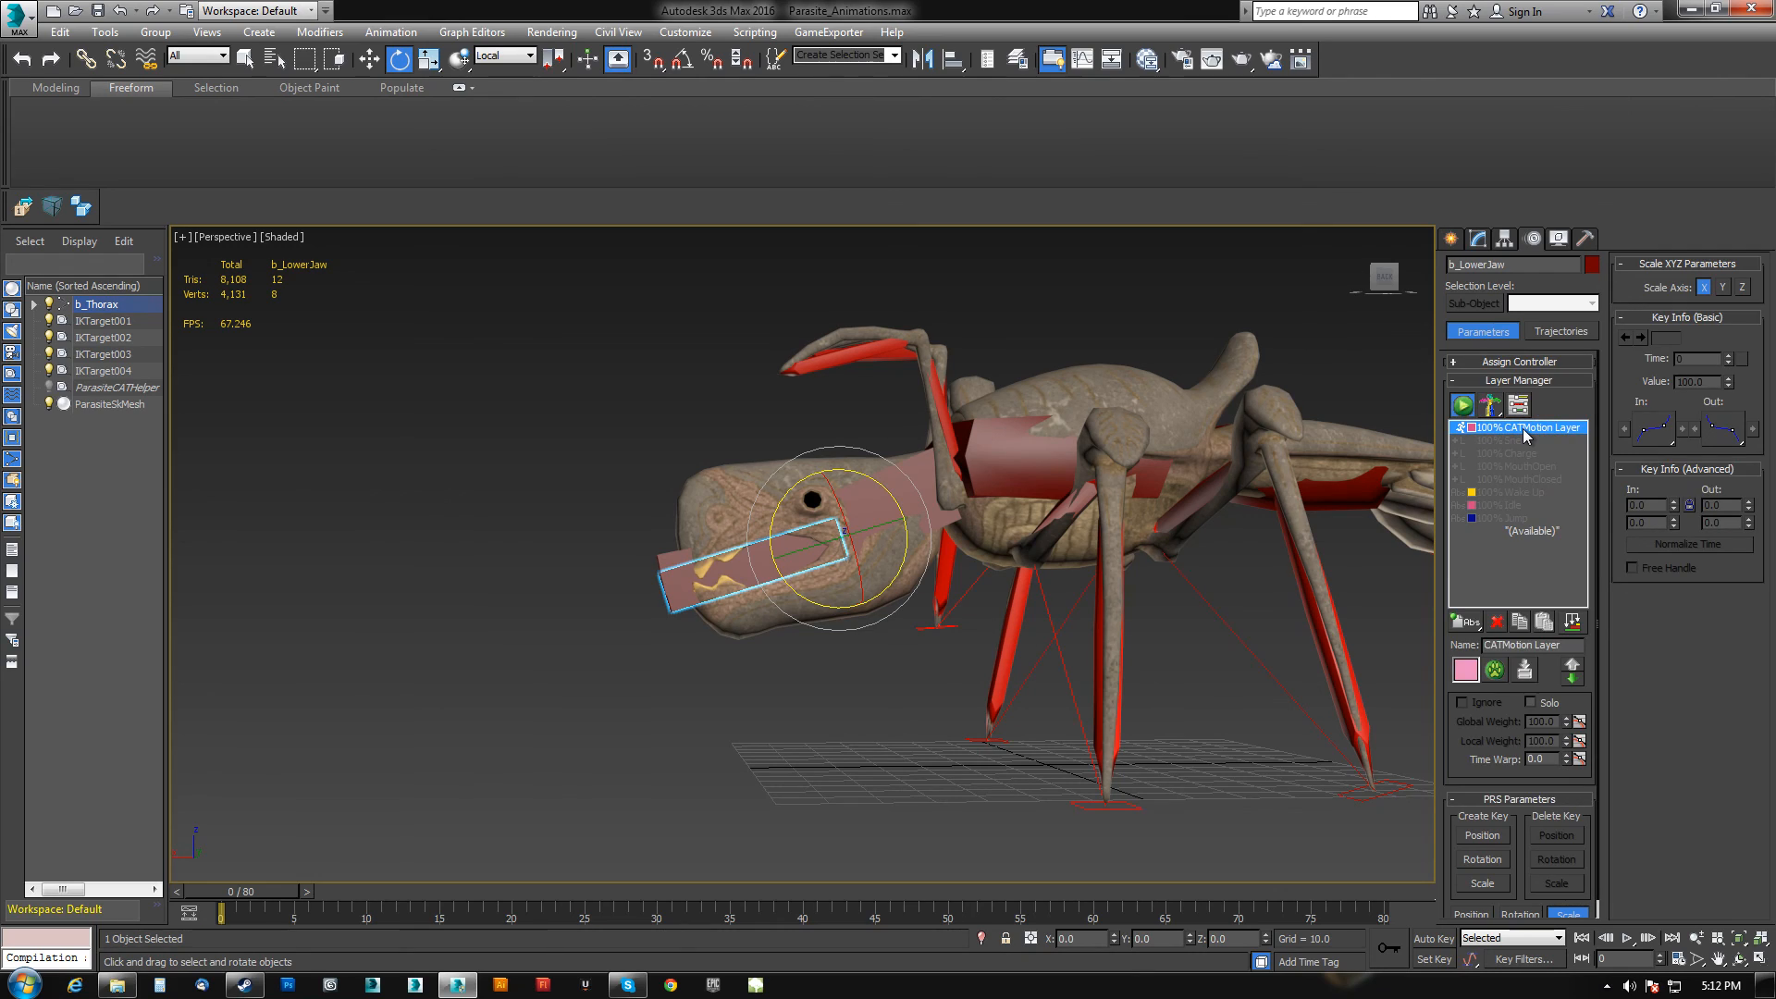
pyautogui.click(1522, 479)
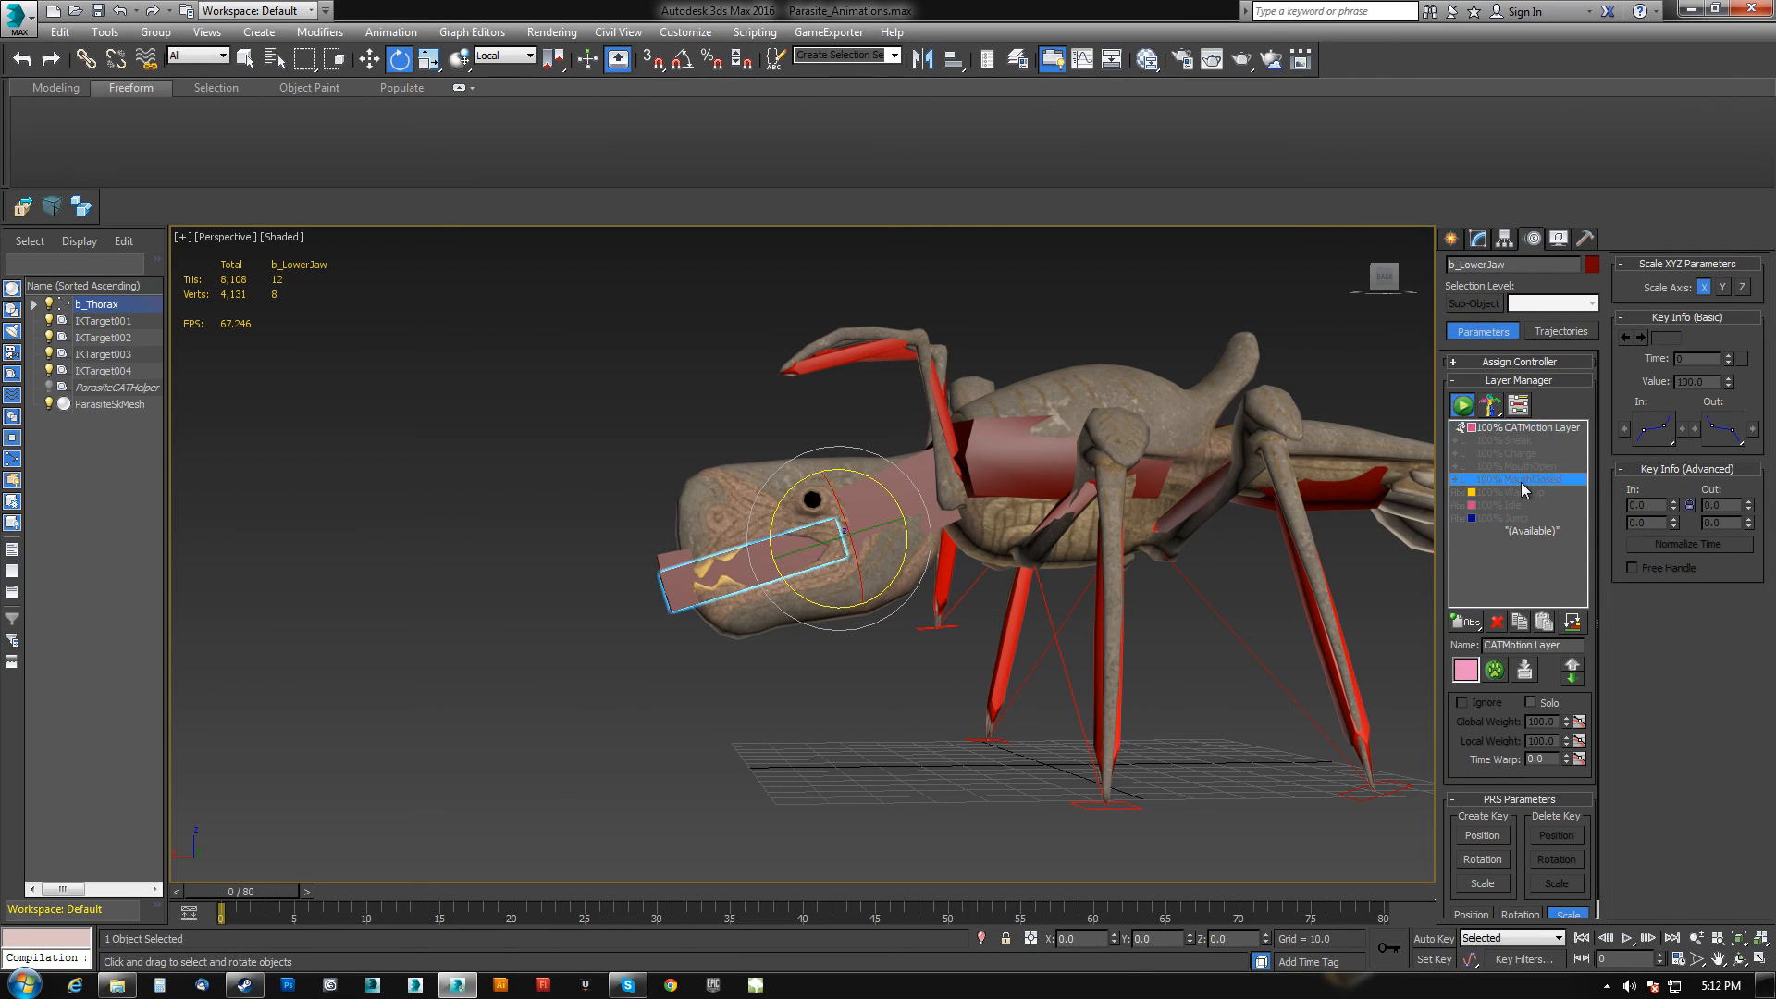
pyautogui.click(1498, 623)
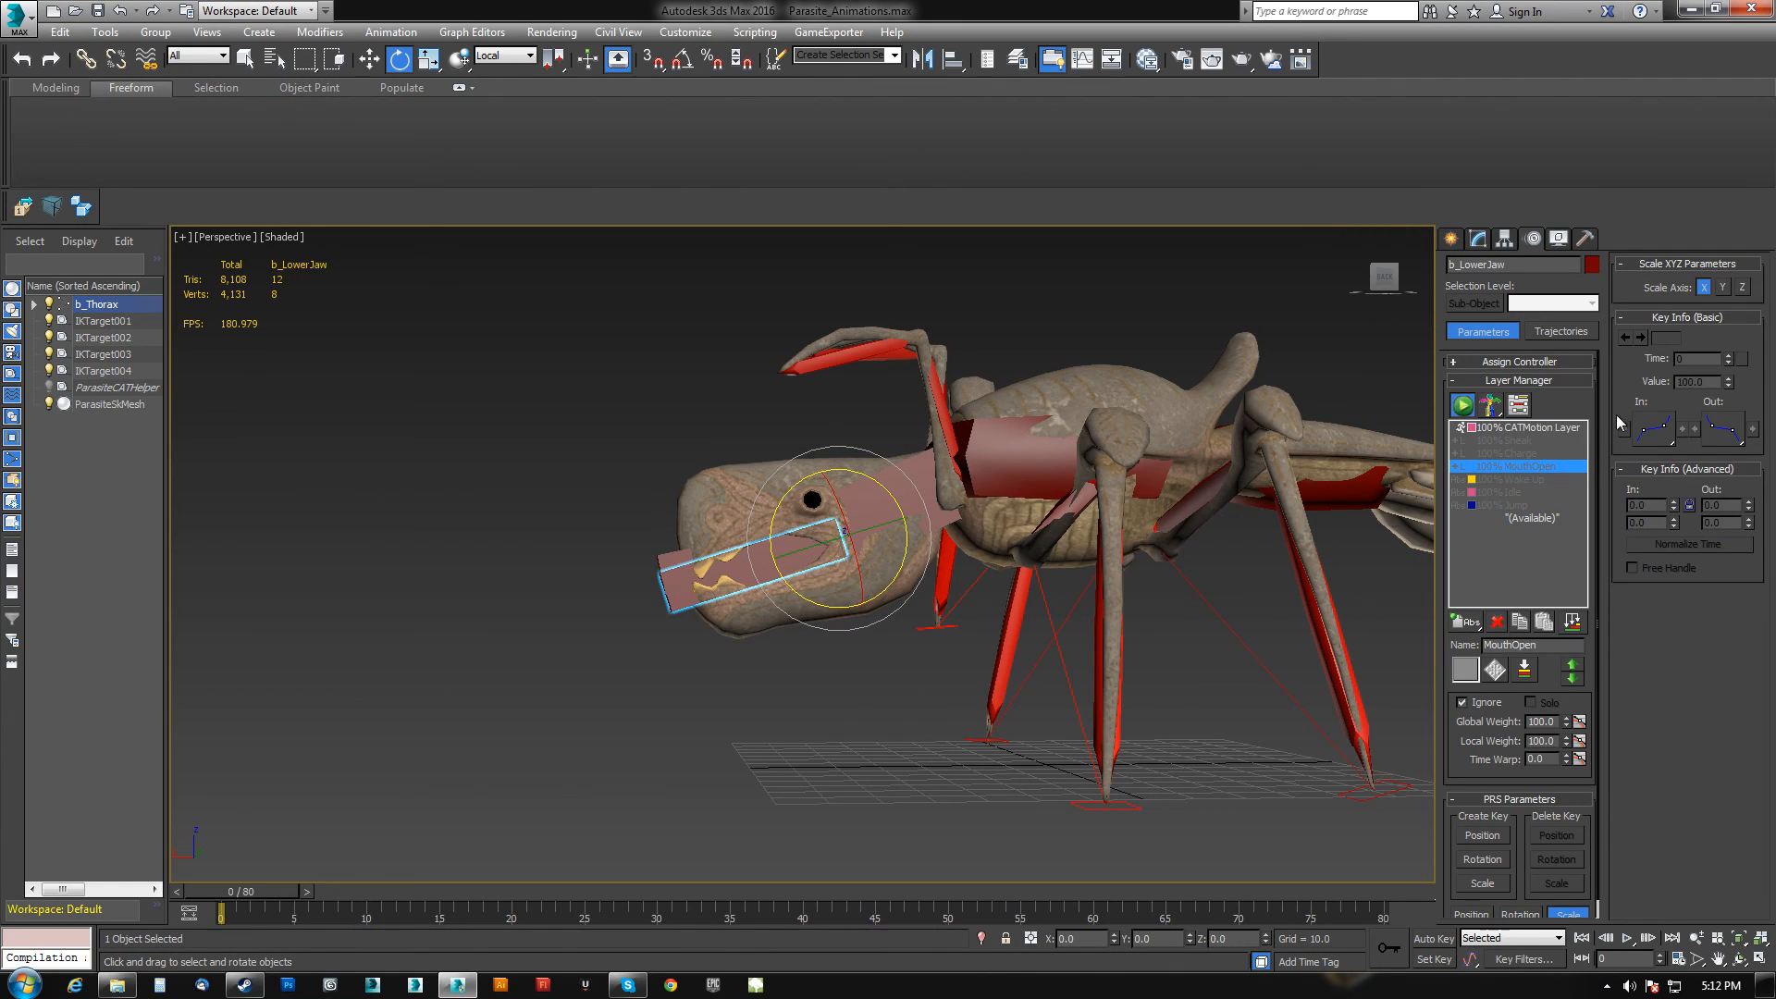
# Activate the MouthOpen layer with Auto Key on, select both jaws and rotate them open.
pyautogui.click(1461, 703)
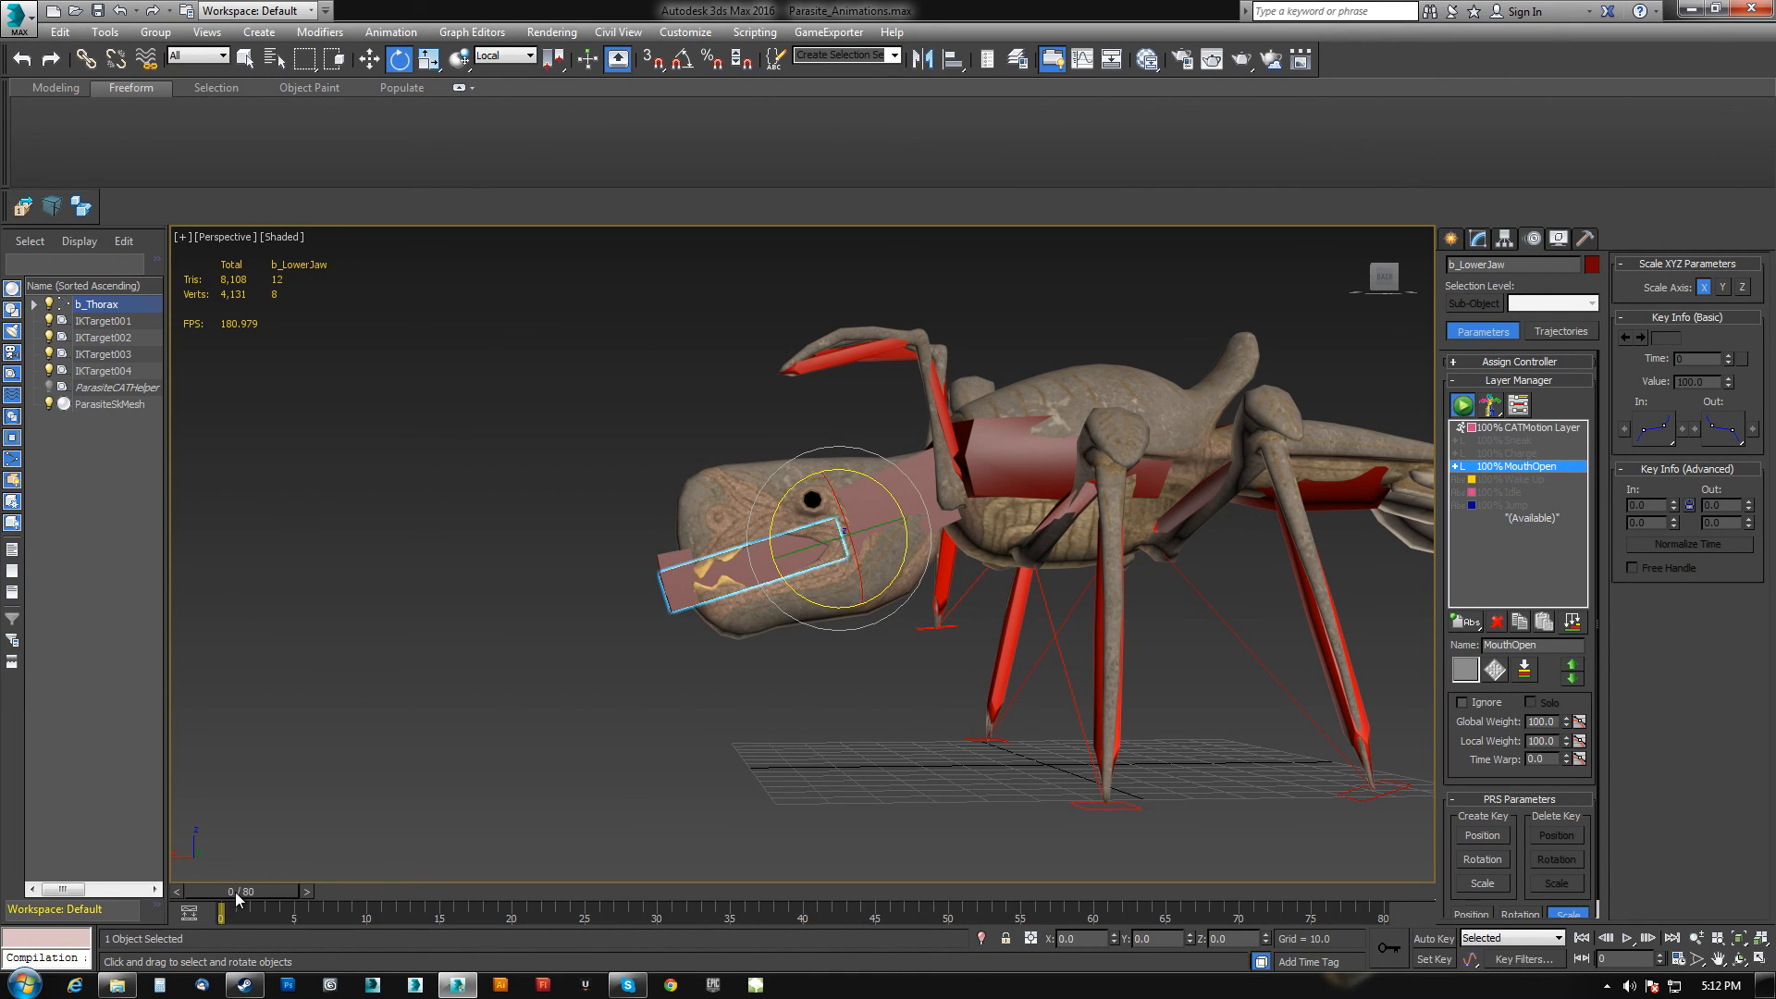
pyautogui.click(1435, 940)
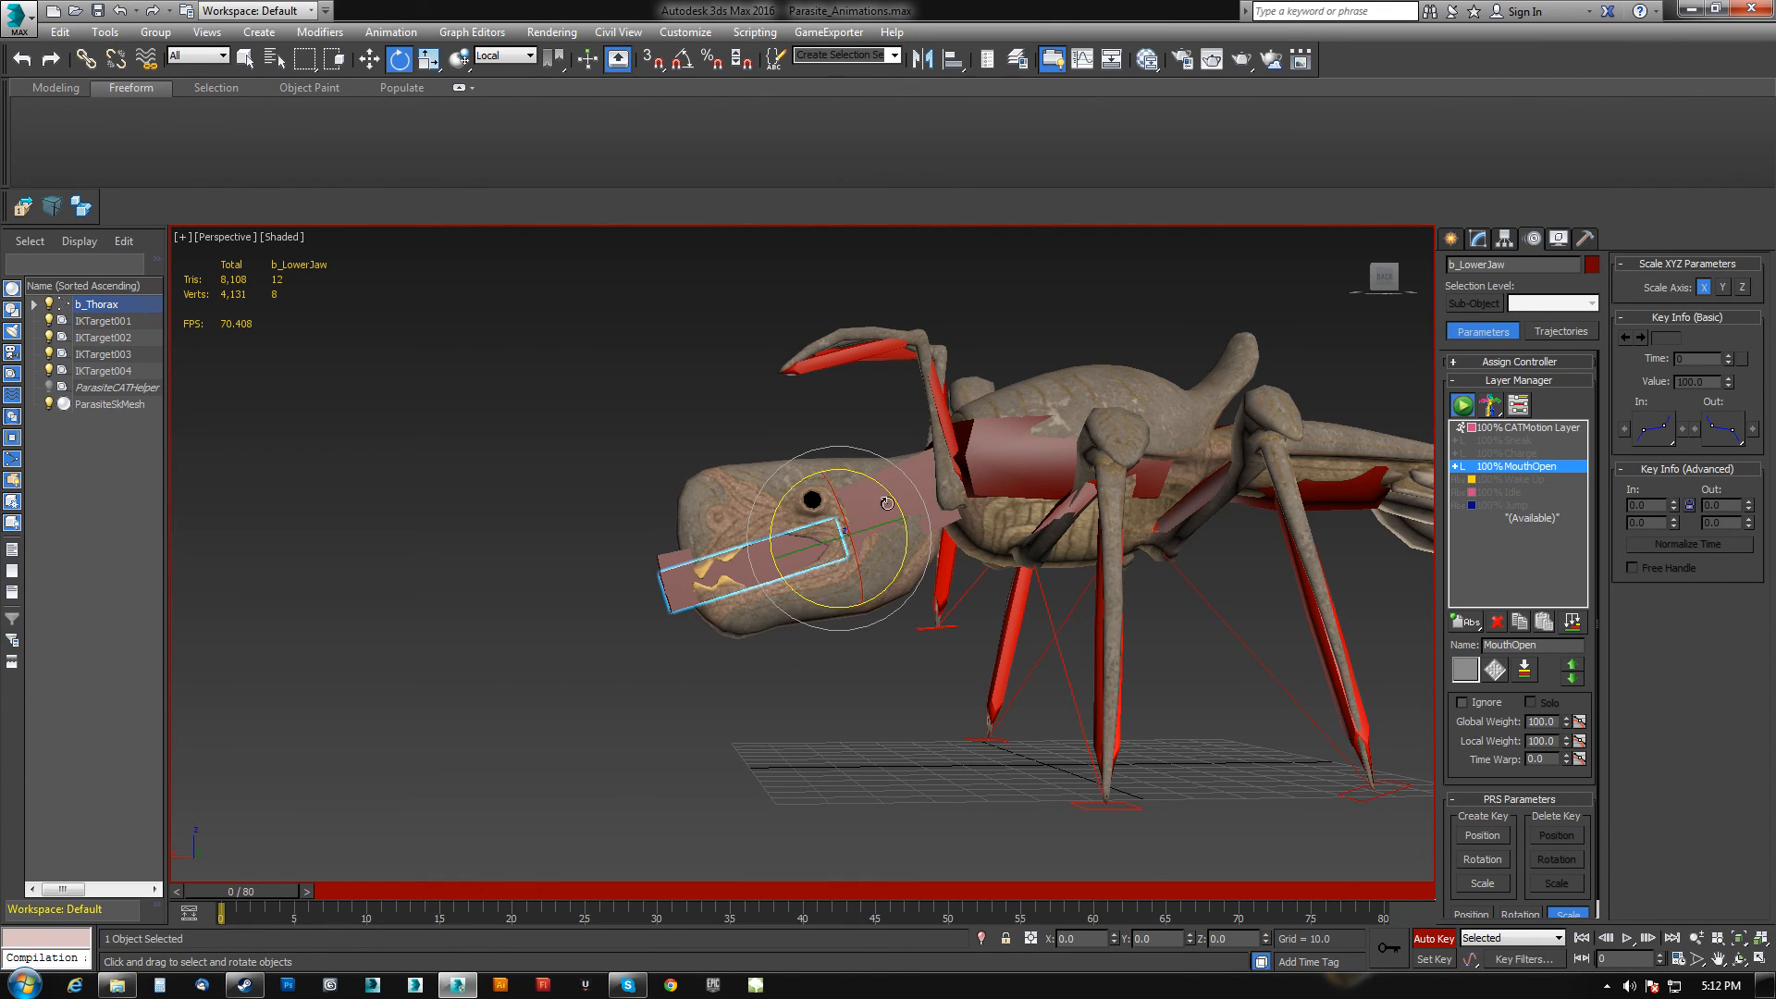
pyautogui.moveTo(788, 502); pyautogui.dragTo(765, 526)
pyautogui.moveTo(749, 546); pyautogui.dragTo(794, 450)
pyautogui.keyDown('ctrl'); pyautogui.click(771, 598); pyautogui.keyUp('ctrl')
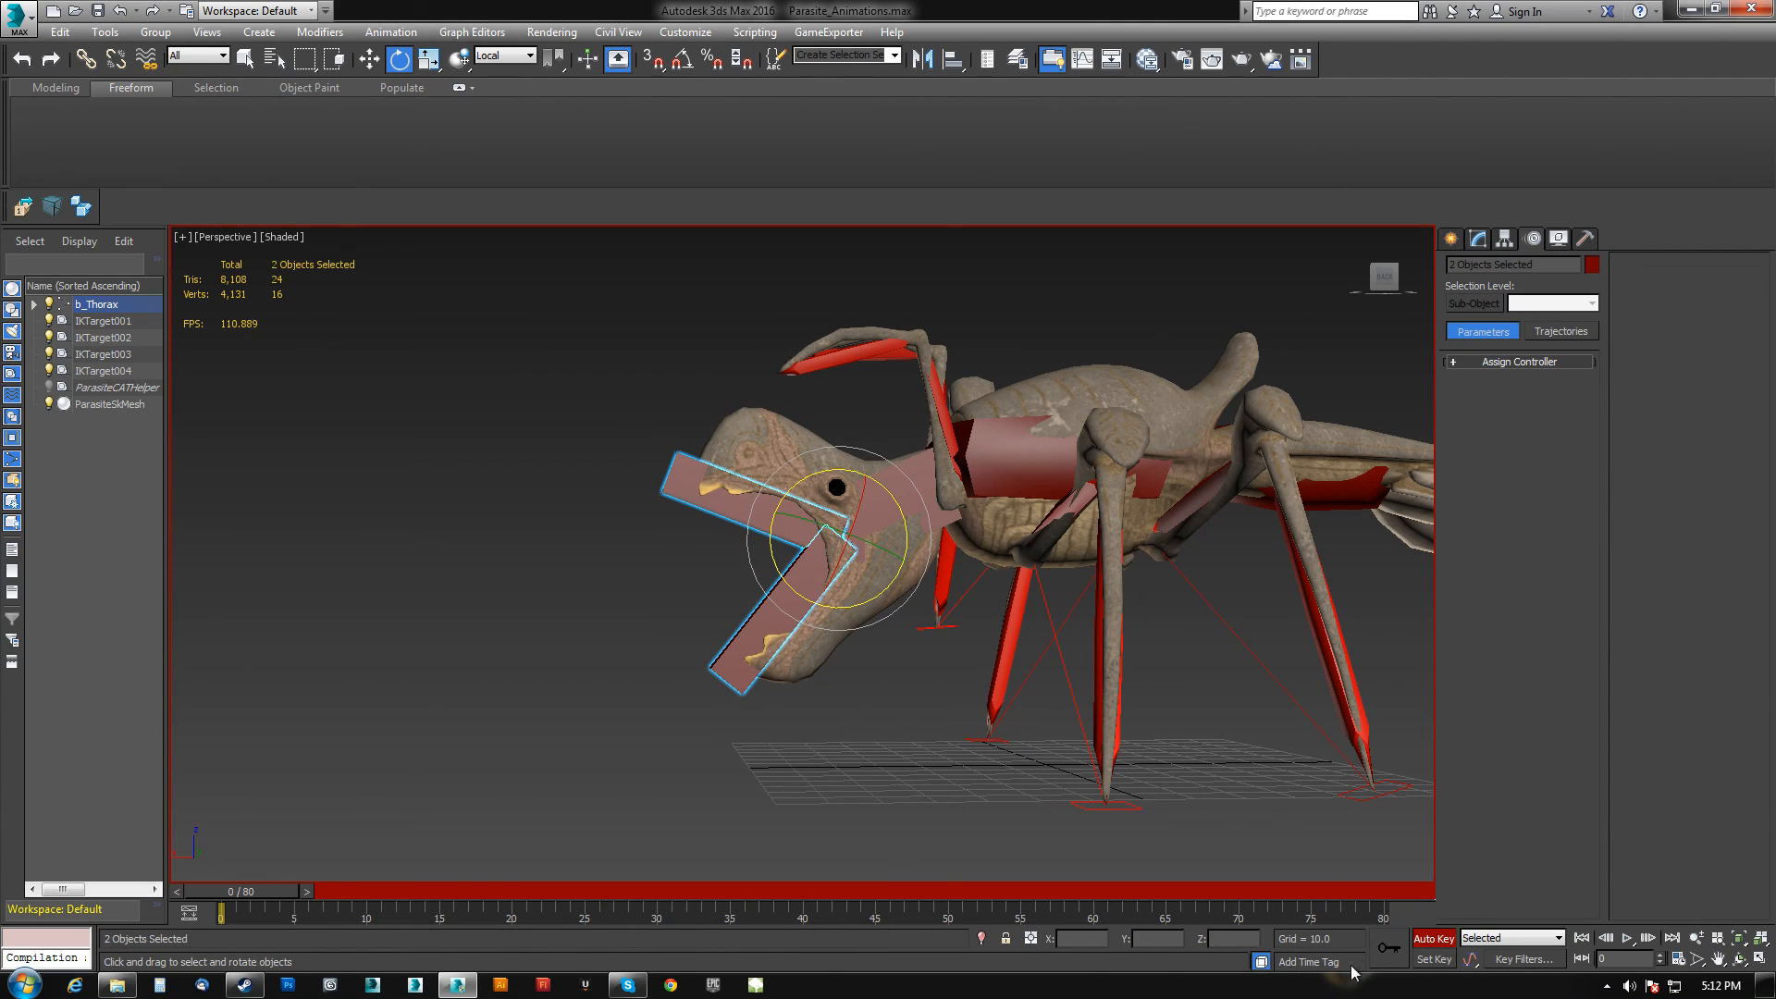
pyautogui.moveTo(924, 564); pyautogui.dragTo(850, 595, button='middle')
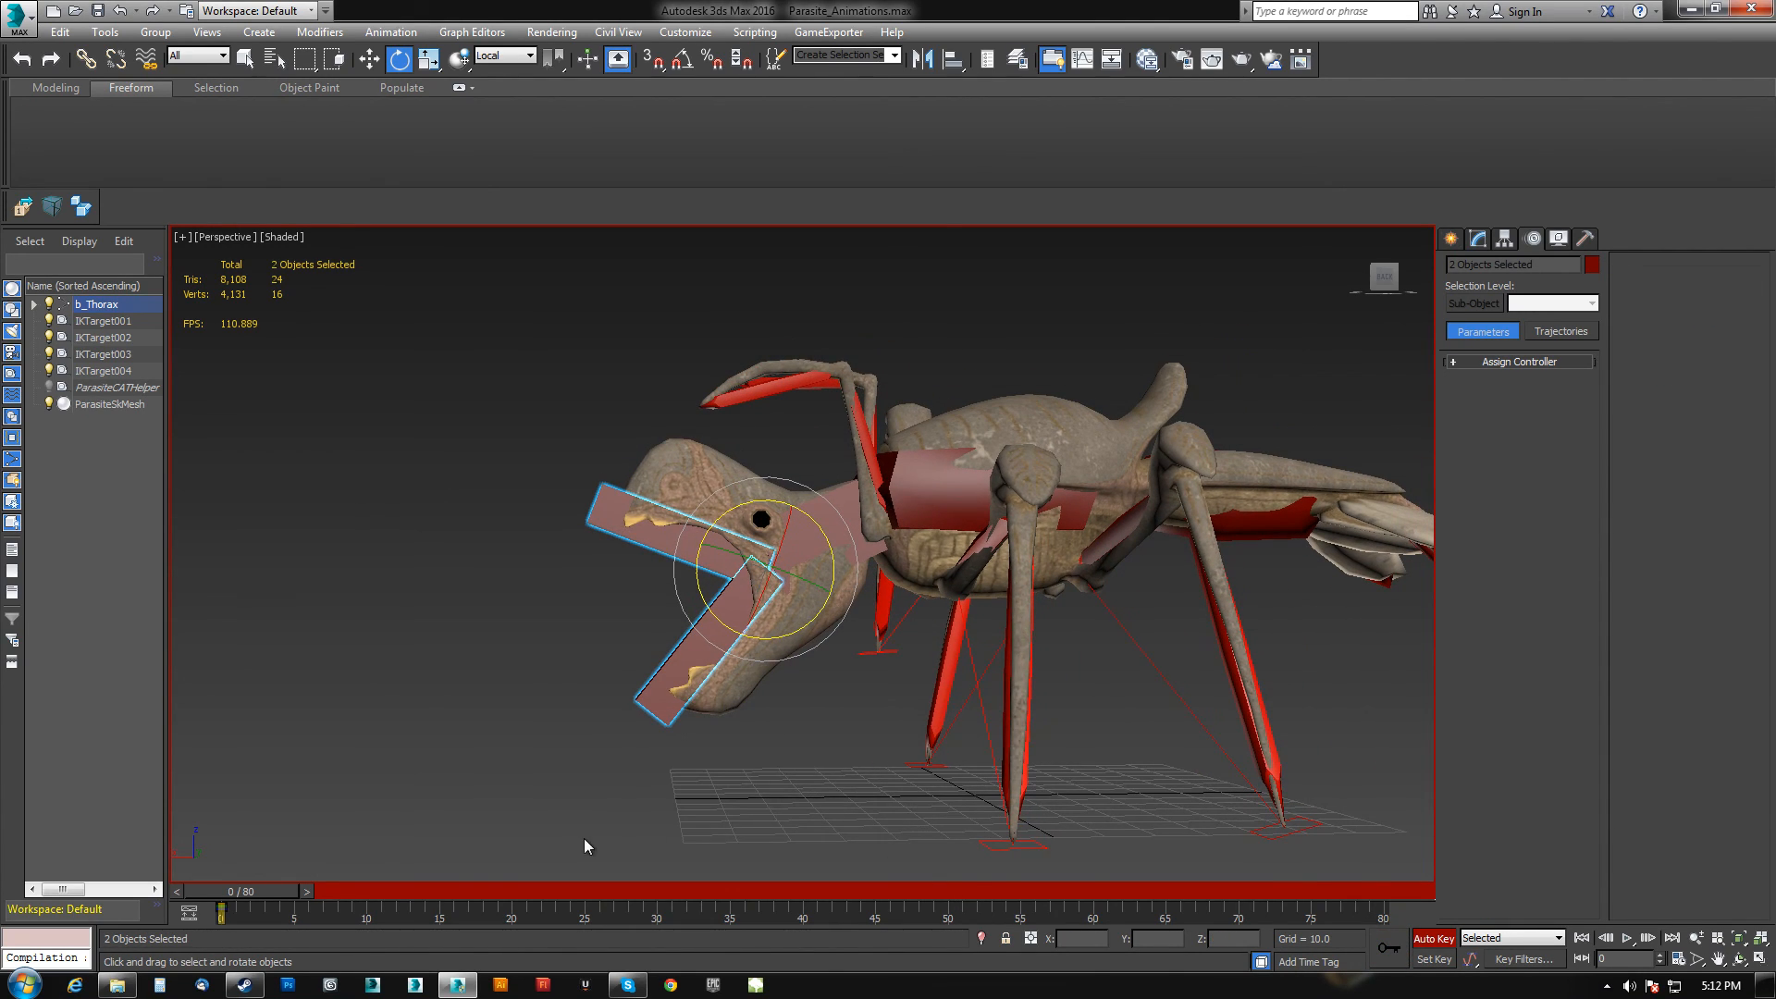
# Select the thorax, set the MouthOpen layer to Ignore and turn Auto Key off.
pyautogui.click(942, 505)
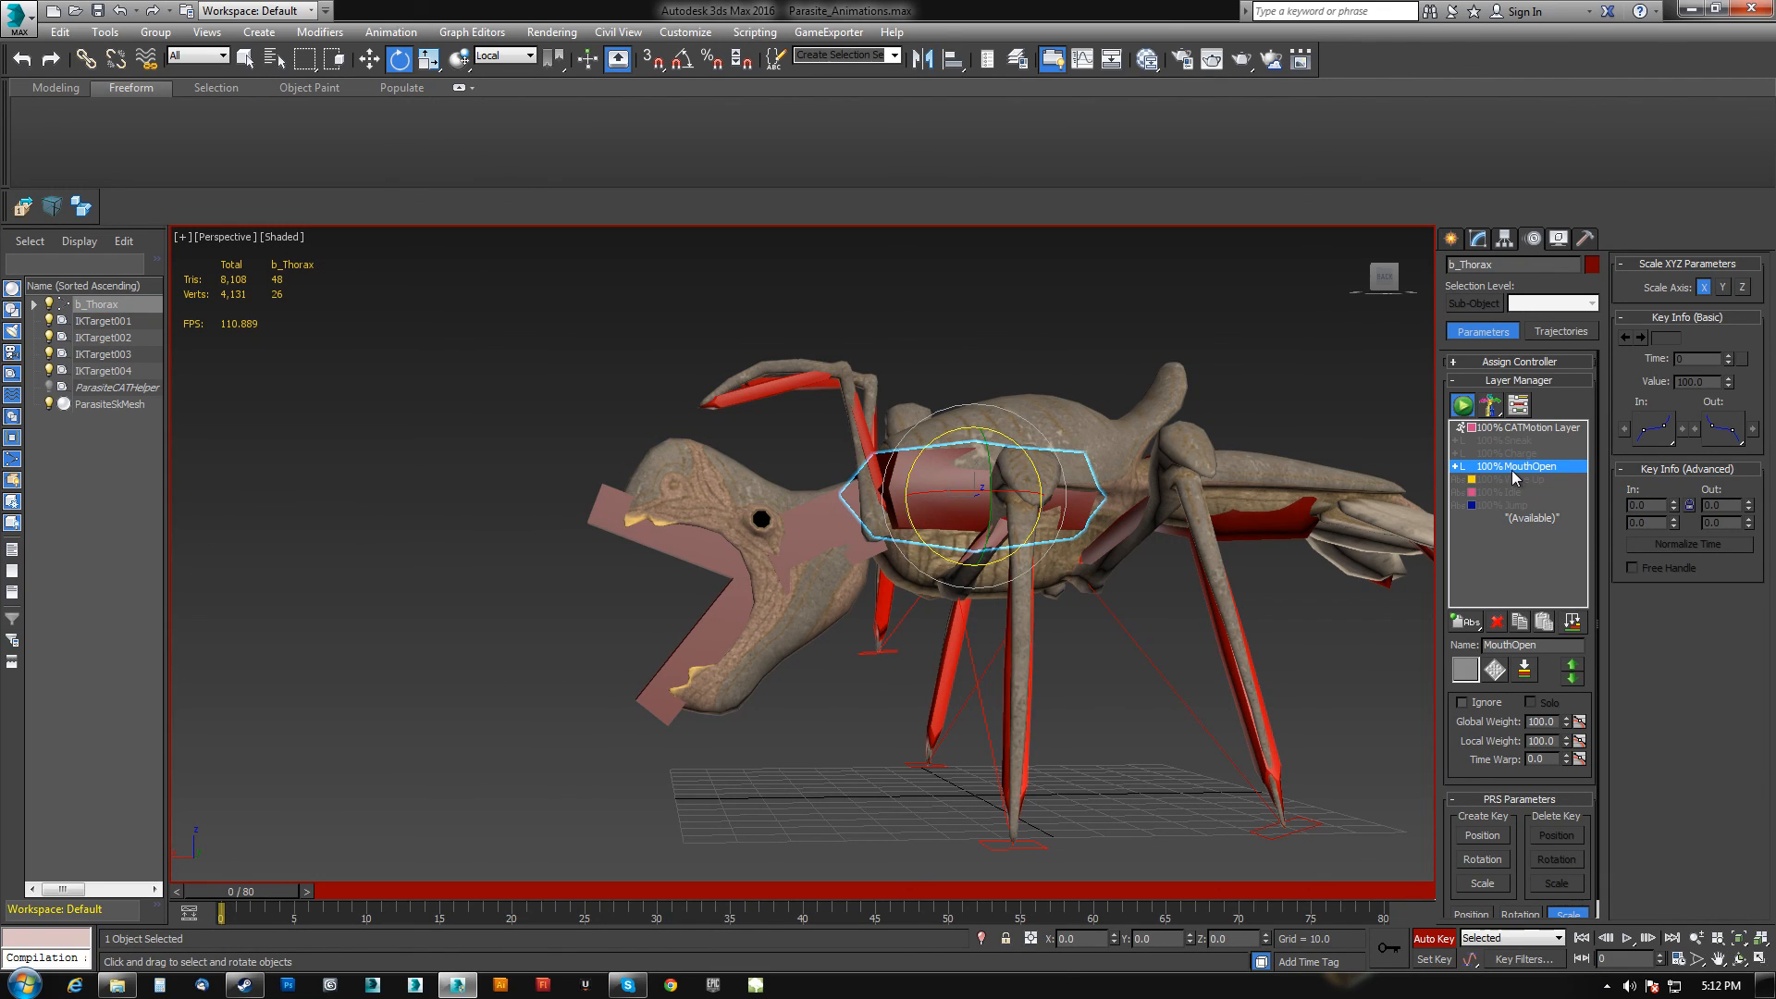
pyautogui.click(1463, 702)
pyautogui.click(1463, 702)
pyautogui.click(1463, 702)
pyautogui.click(1464, 702)
pyautogui.click(1463, 702)
pyautogui.click(1463, 702)
pyautogui.click(1463, 702)
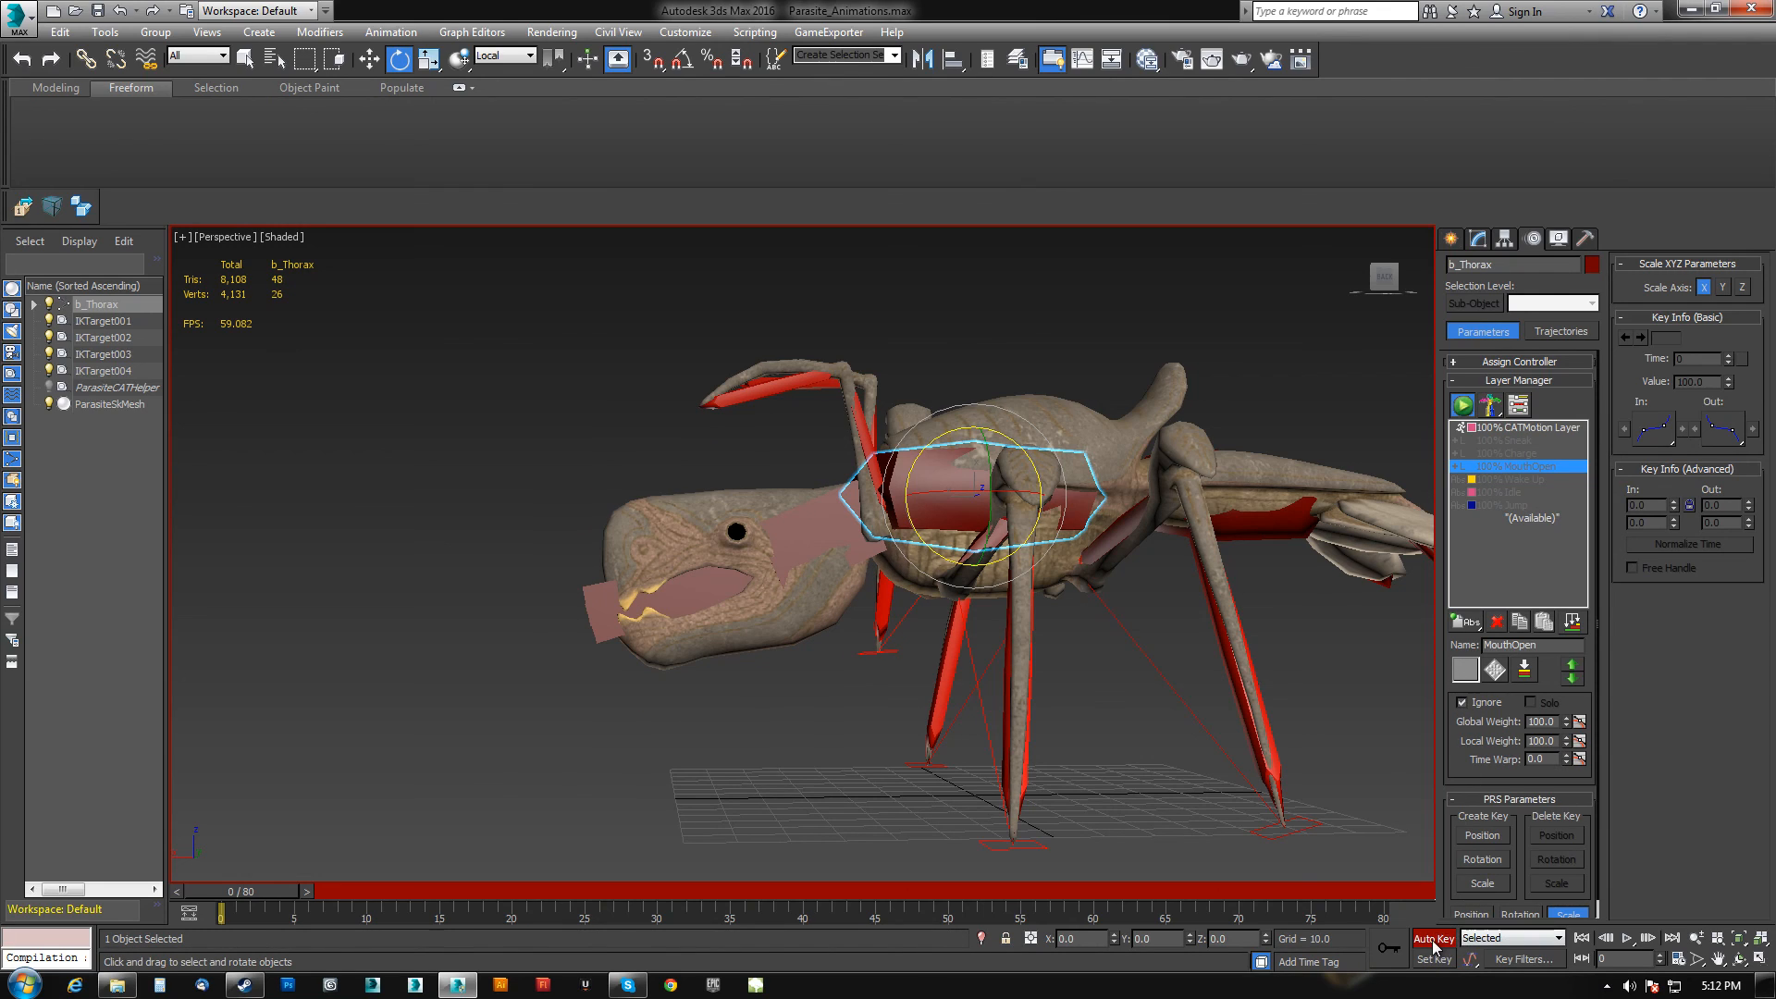
pyautogui.click(1434, 938)
# Toggle the MouthOpen layer's Ignore setting to compare the open and closed mouth poses.
pyautogui.click(1462, 702)
pyautogui.click(1461, 702)
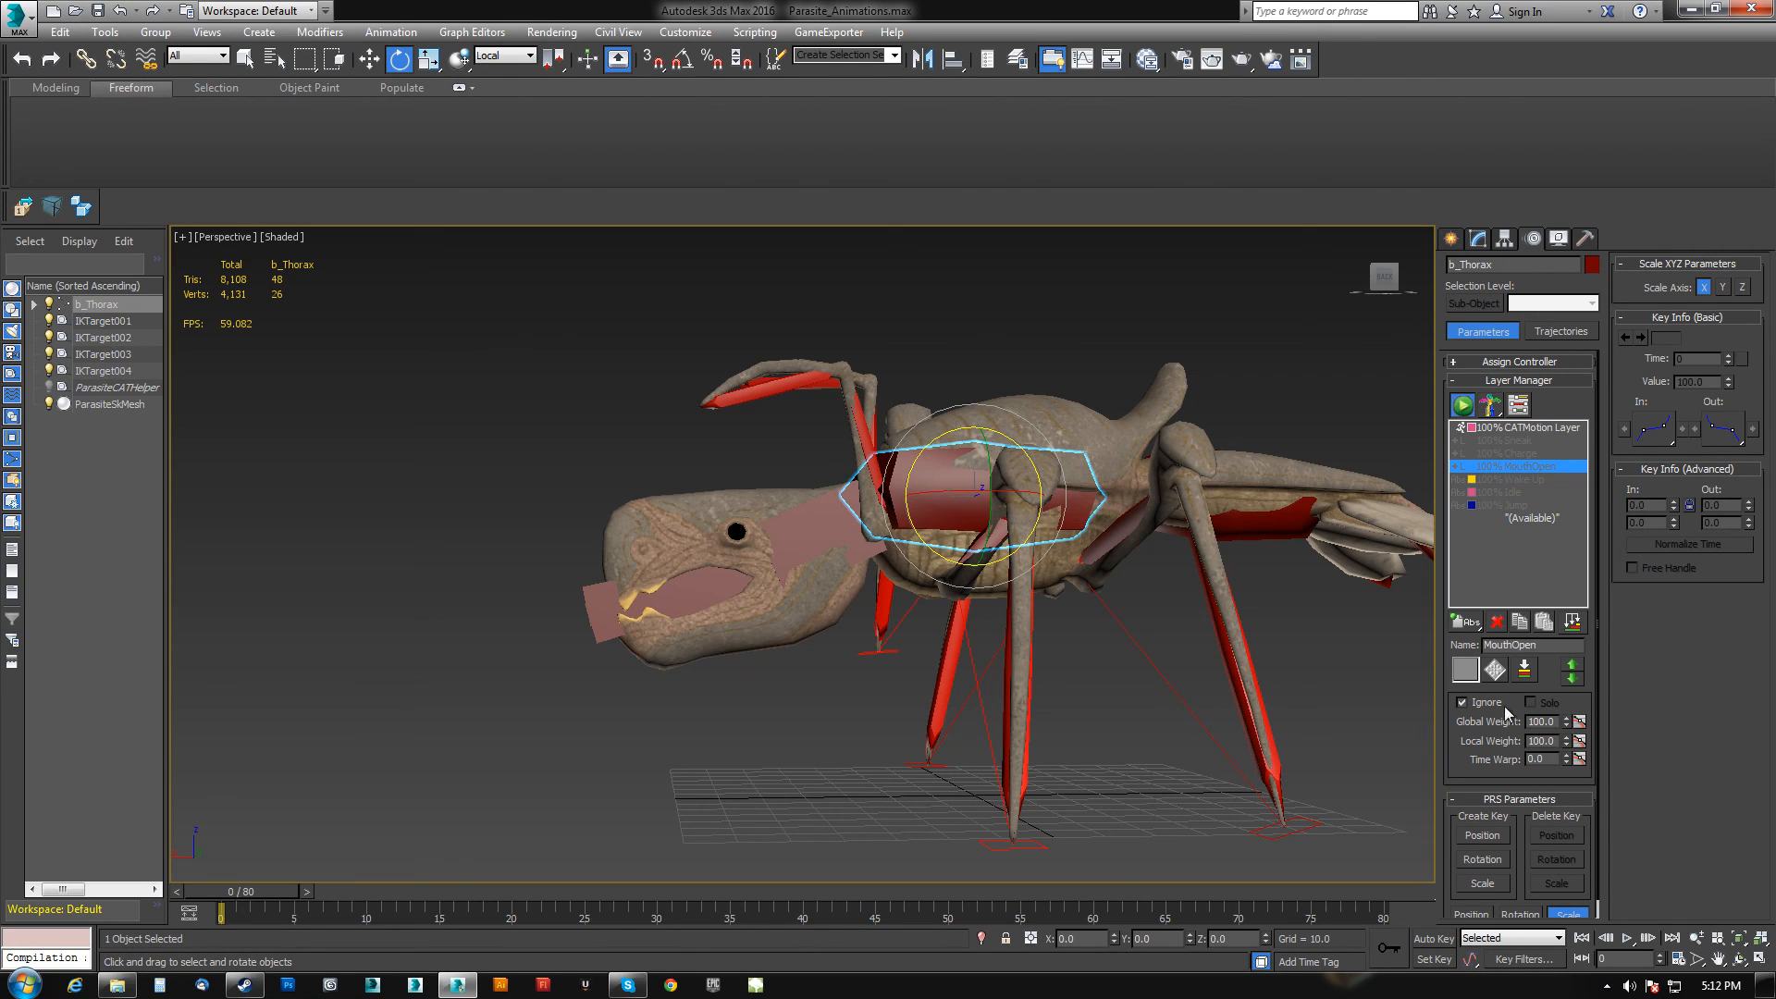
pyautogui.click(1463, 703)
pyautogui.moveTo(1567, 722); pyautogui.dragTo(1503, 487)
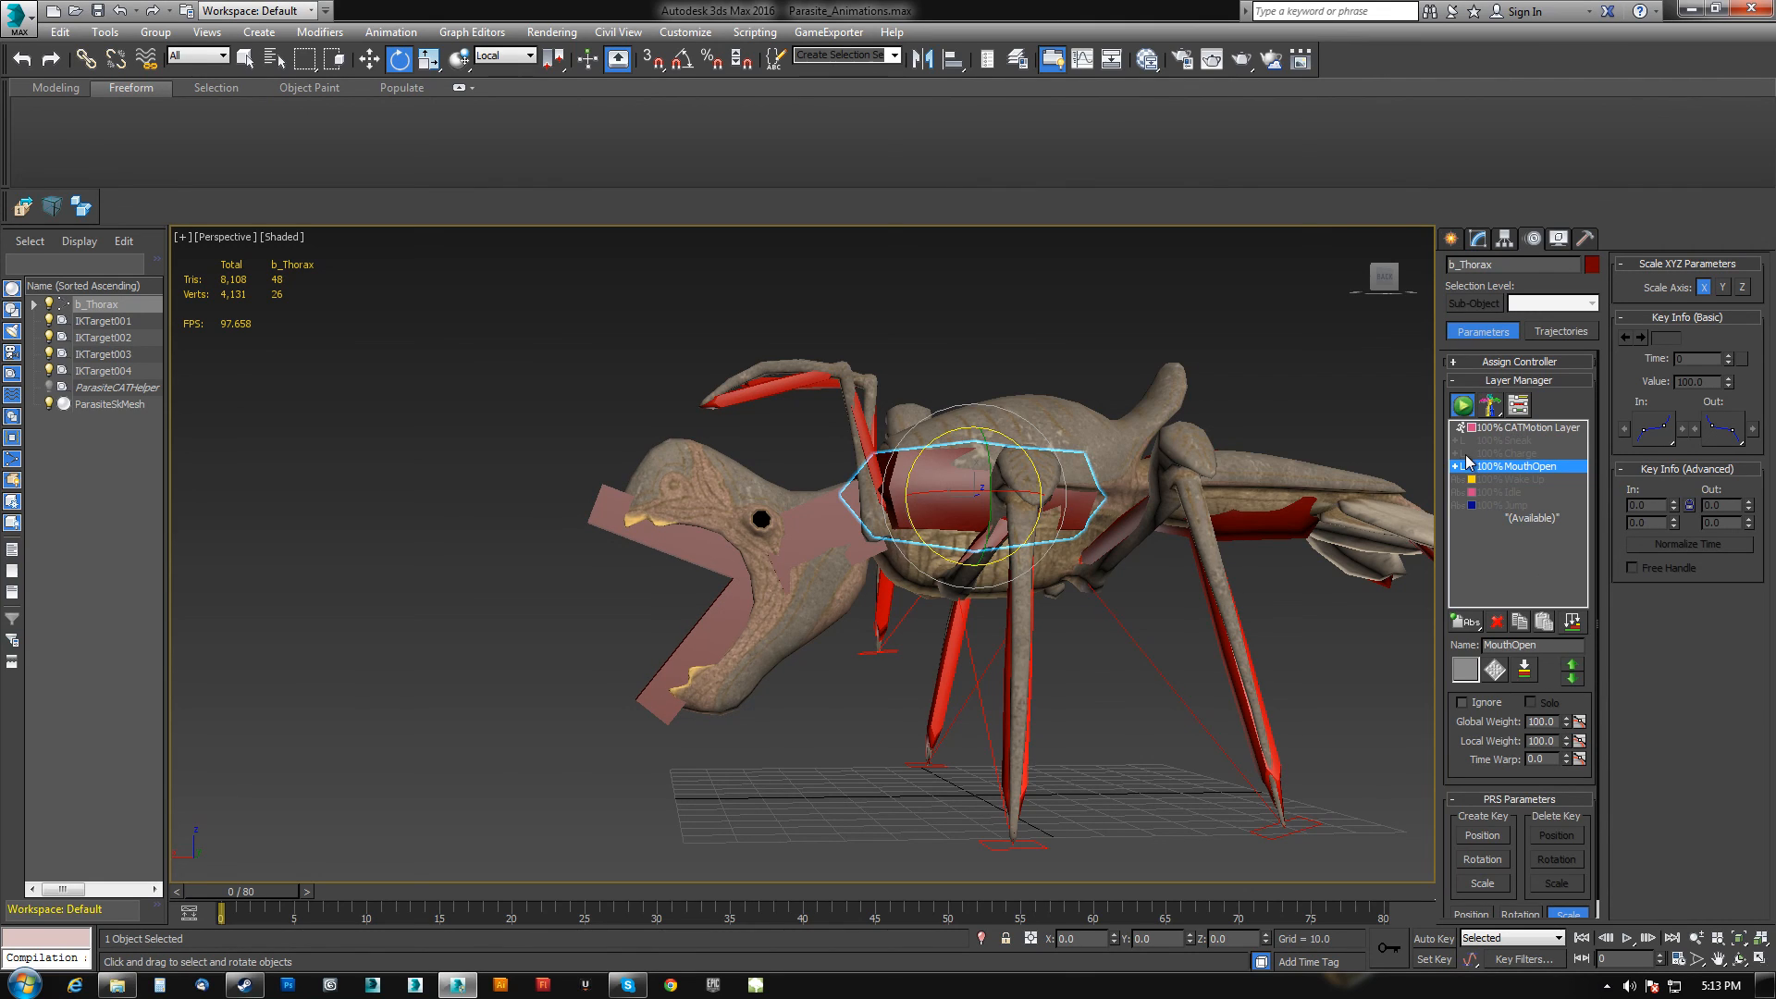
pyautogui.moveTo(1097, 525); pyautogui.dragTo(1148, 527, button='middle')
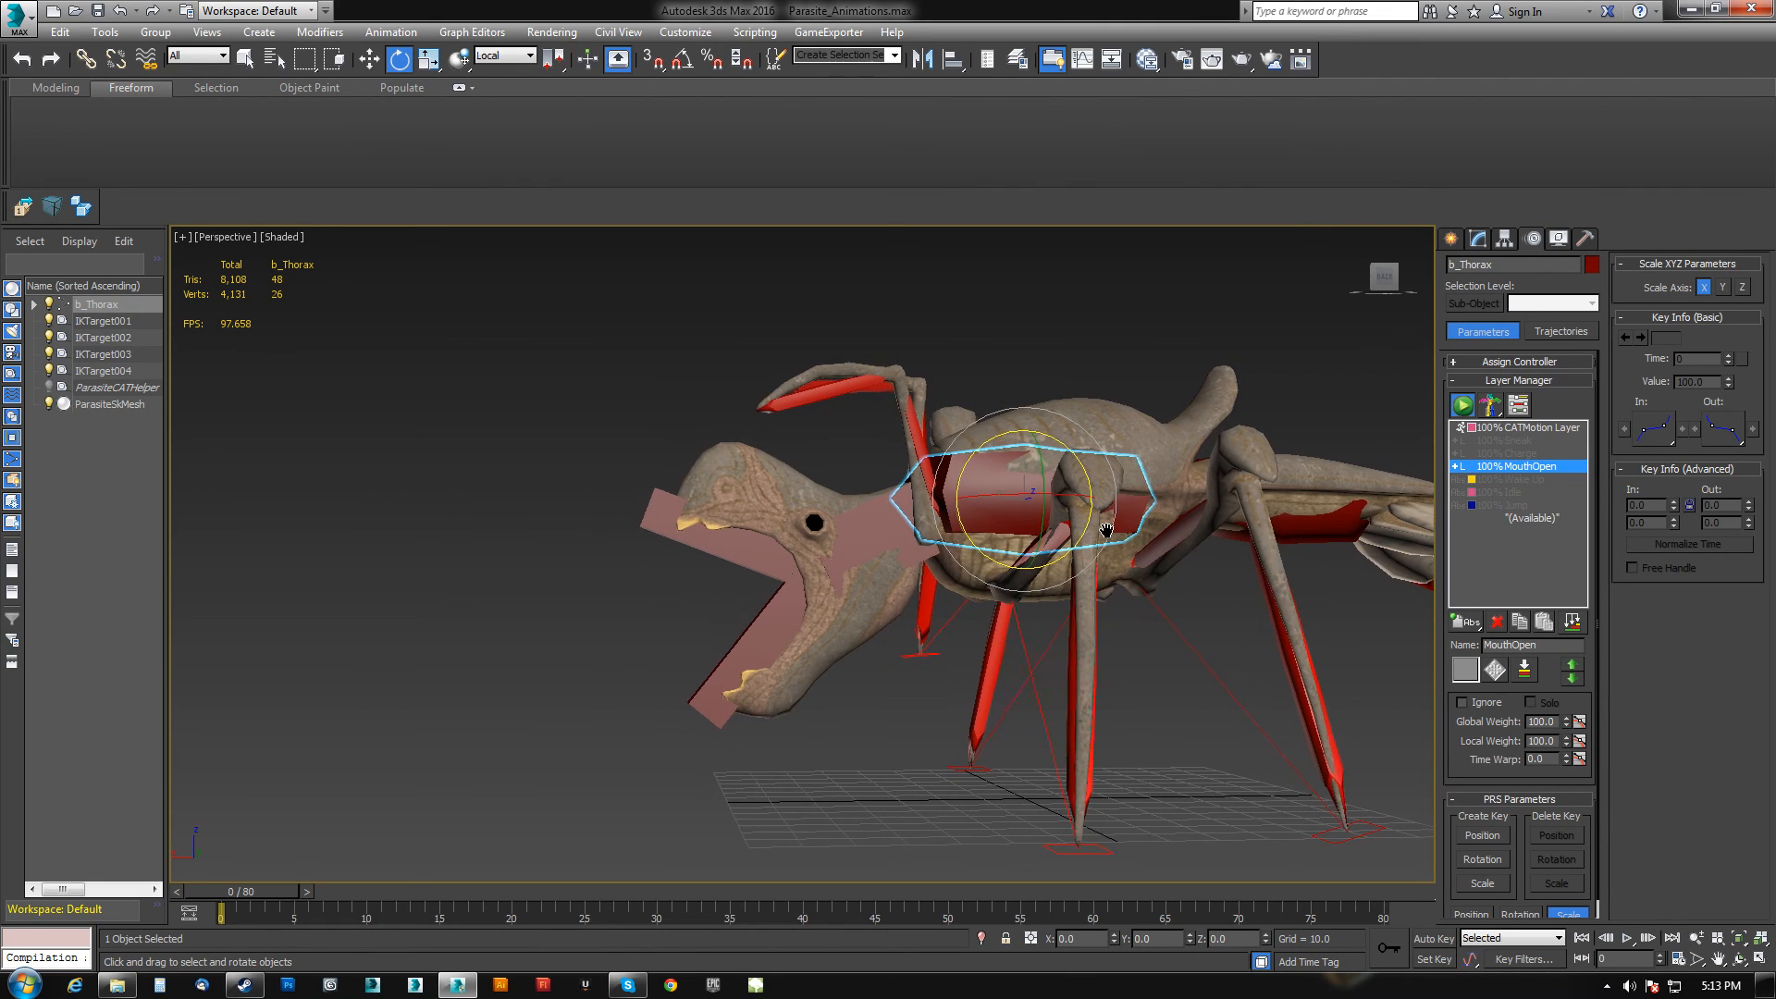
pyautogui.click(1461, 703)
# Orbit the view and play back the animation from the timeline, then return to frame 0.
pyautogui.keyDown('alt'); pyautogui.moveTo(904, 665); pyautogui.dragTo(999, 684, button='middle'); pyautogui.keyUp('alt')
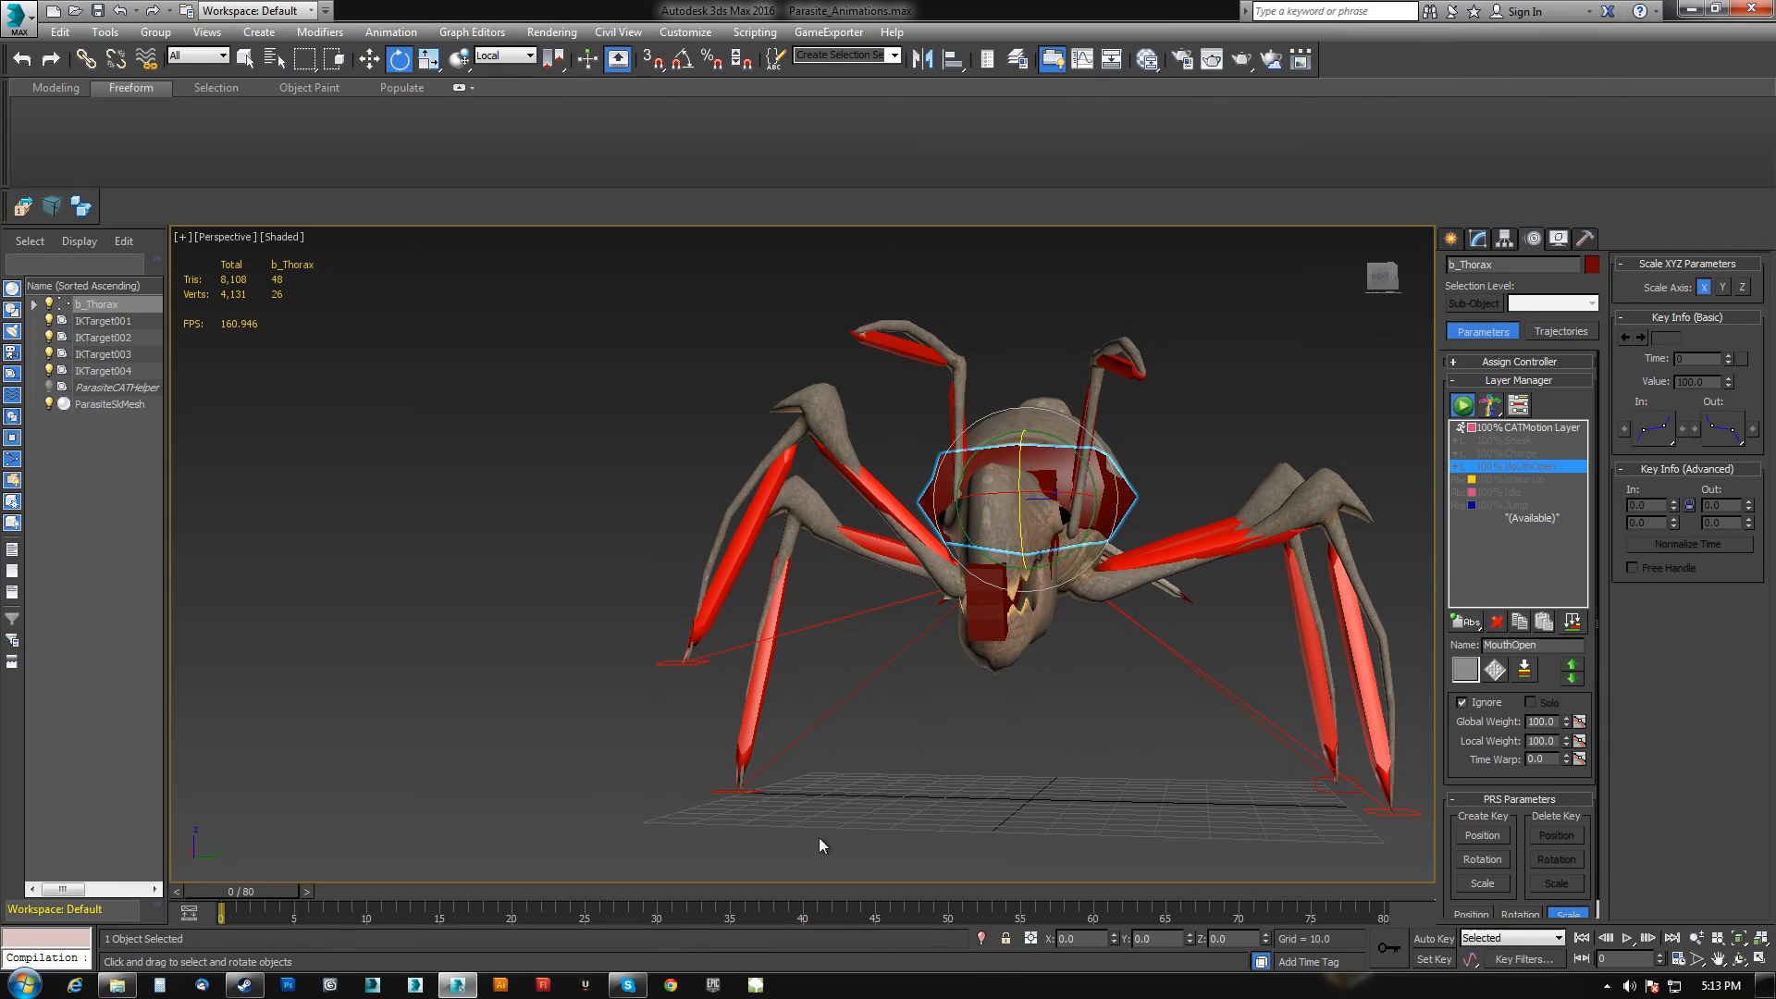
pyautogui.moveTo(288, 904); pyautogui.dragTo(1114, 941)
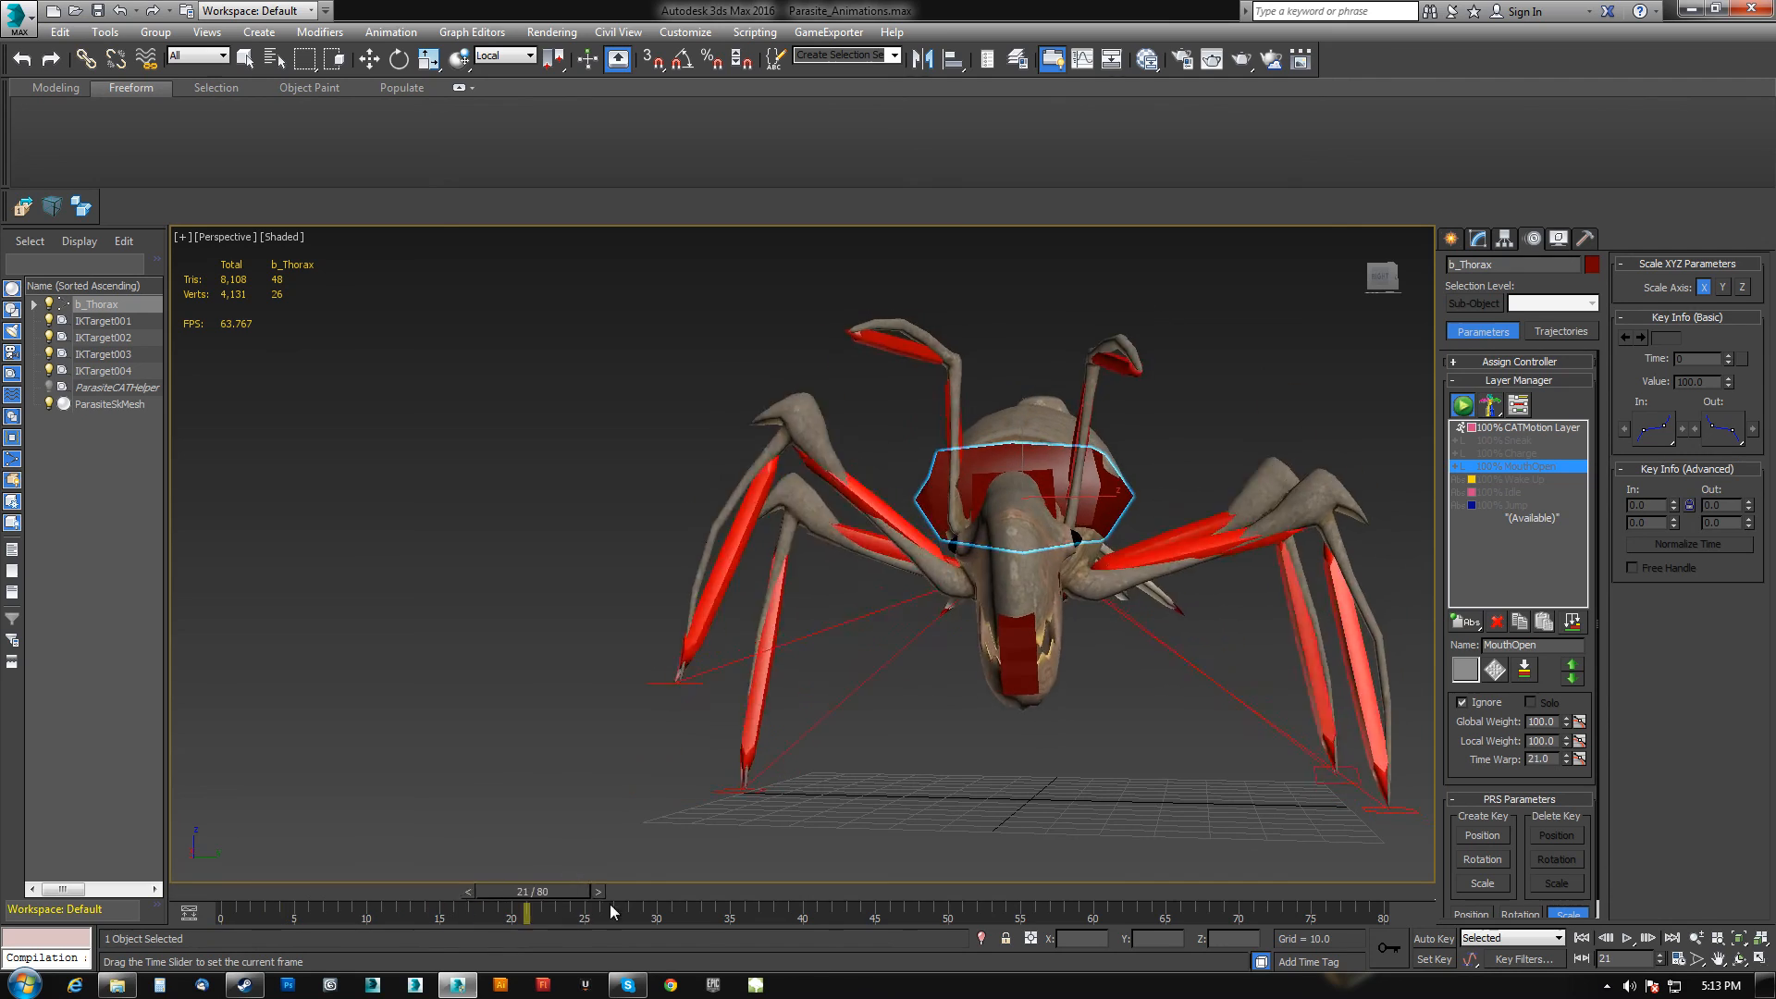
pyautogui.press('e')
pyautogui.keyDown('alt'); pyautogui.moveTo(1295, 689); pyautogui.dragTo(1083, 715, button='middle'); pyautogui.keyUp('alt')
pyautogui.scroll(-3, 1006, 726)
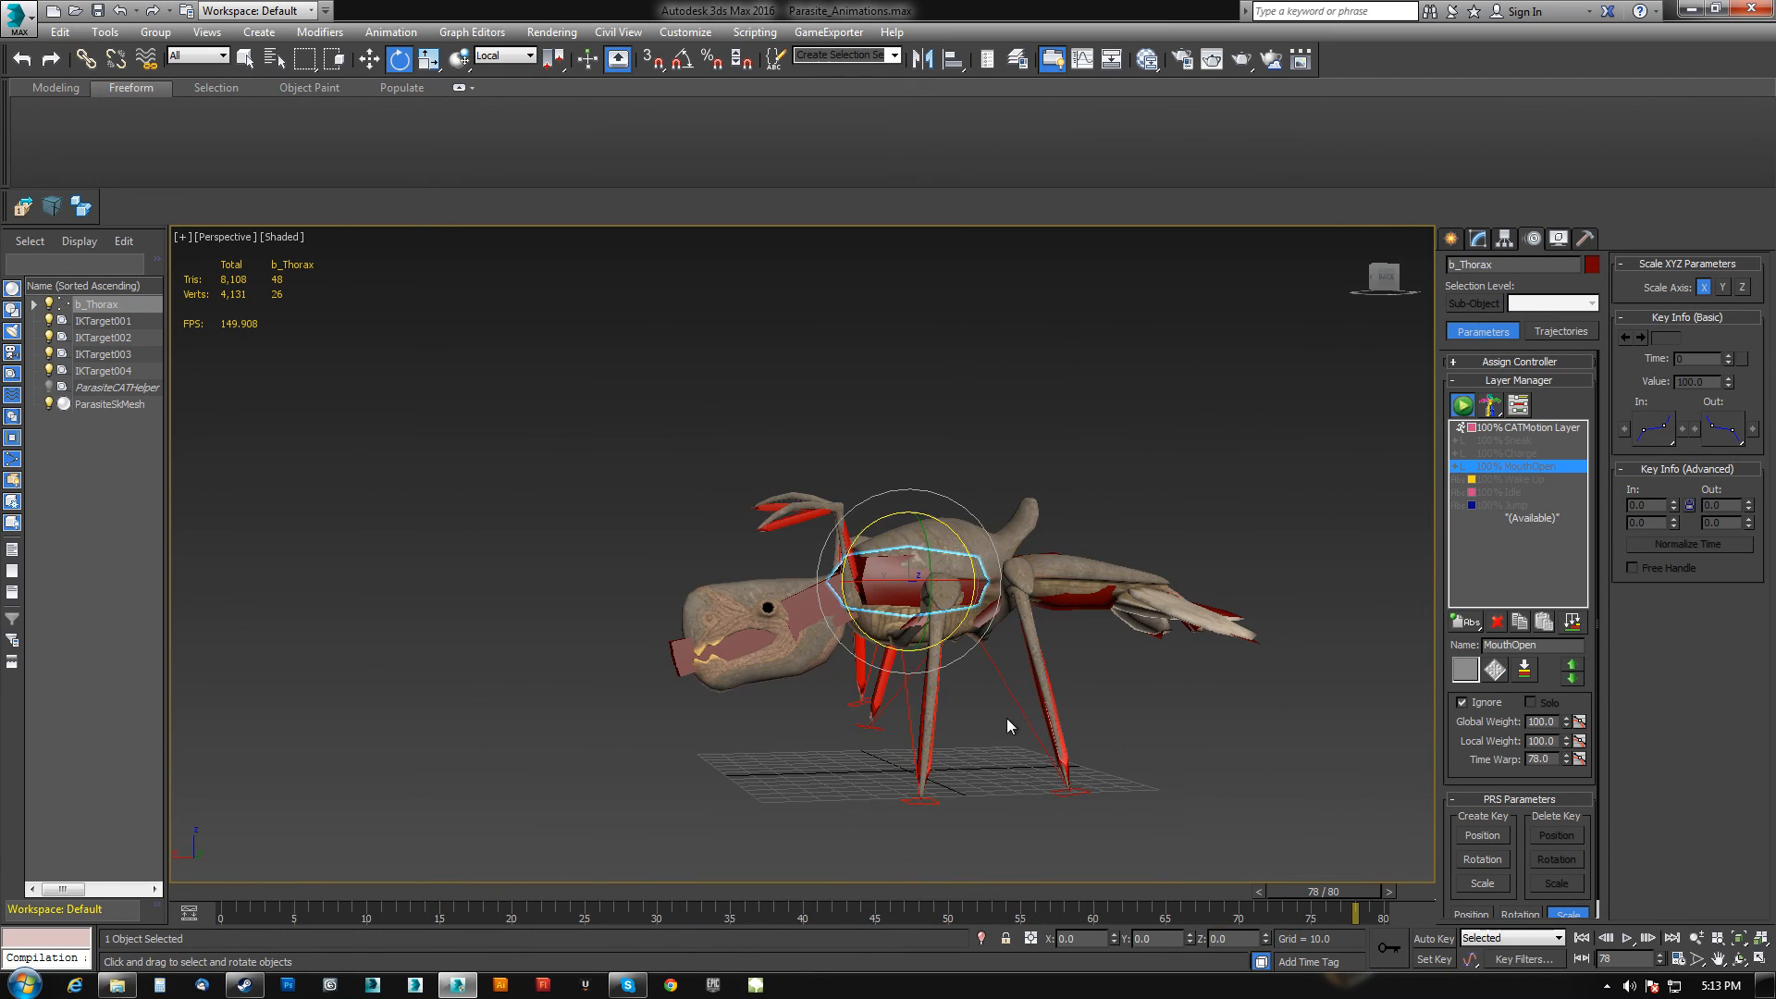
pyautogui.click(1628, 939)
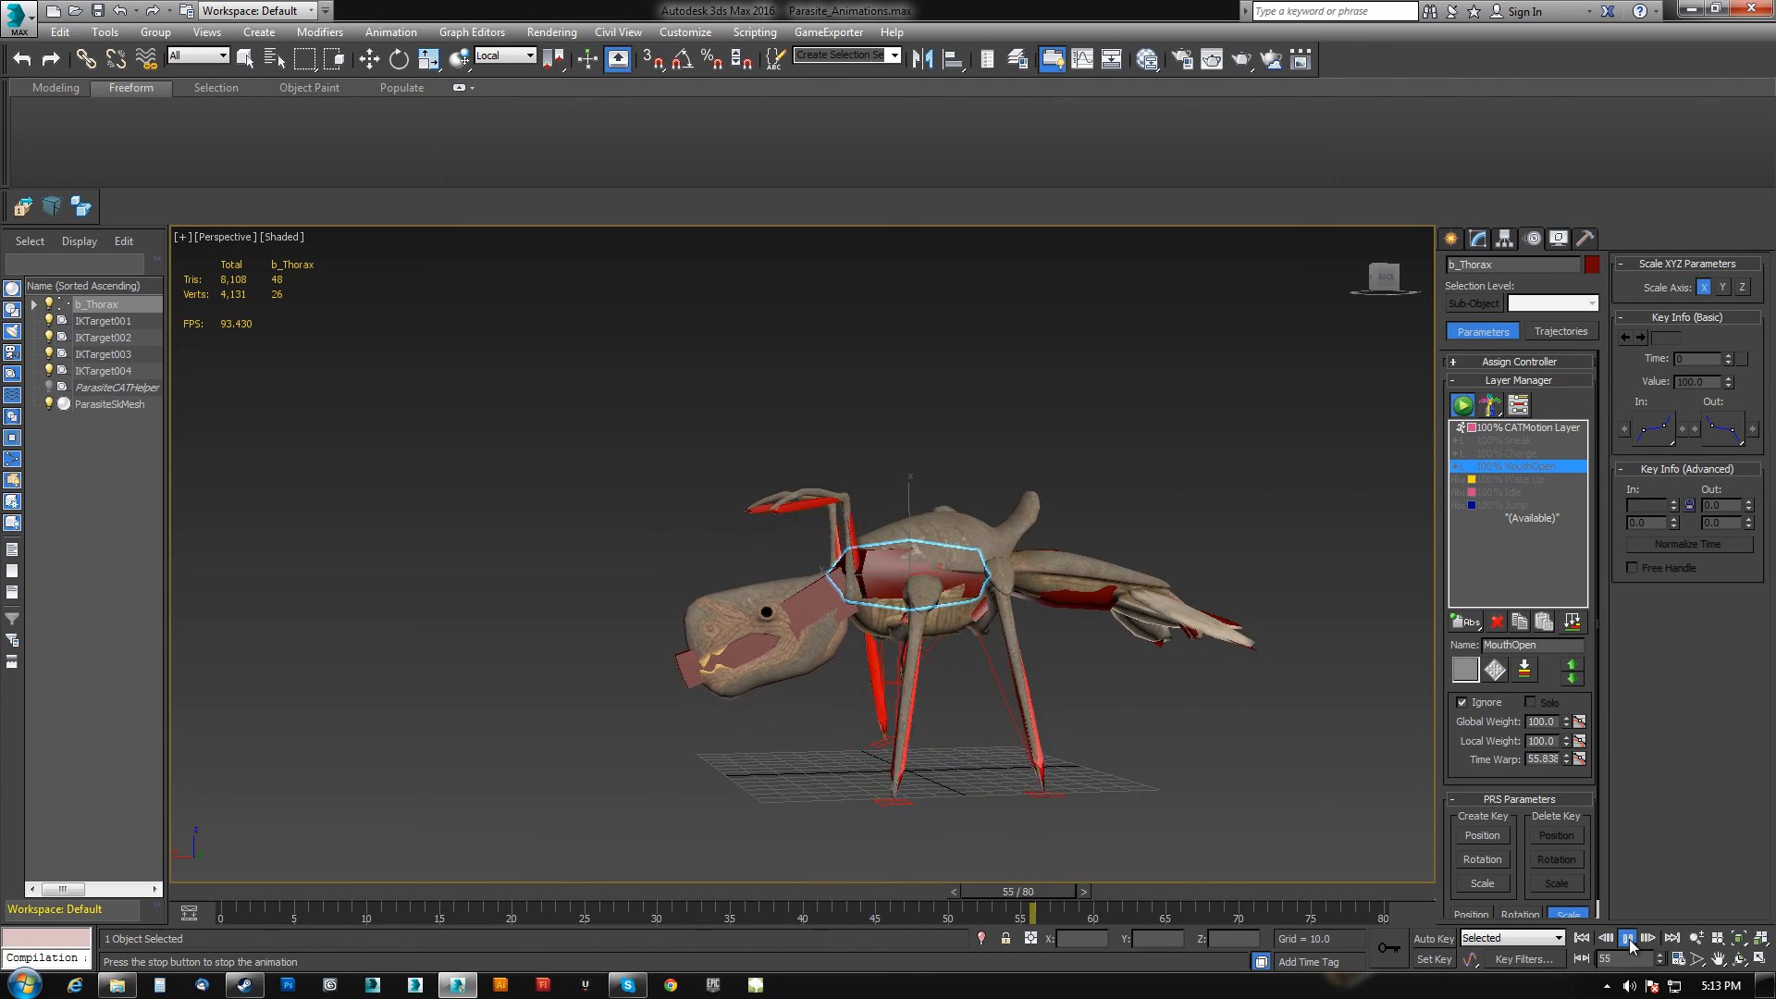
pyautogui.click(1628, 939)
pyautogui.moveTo(1128, 891); pyautogui.dragTo(246, 880)
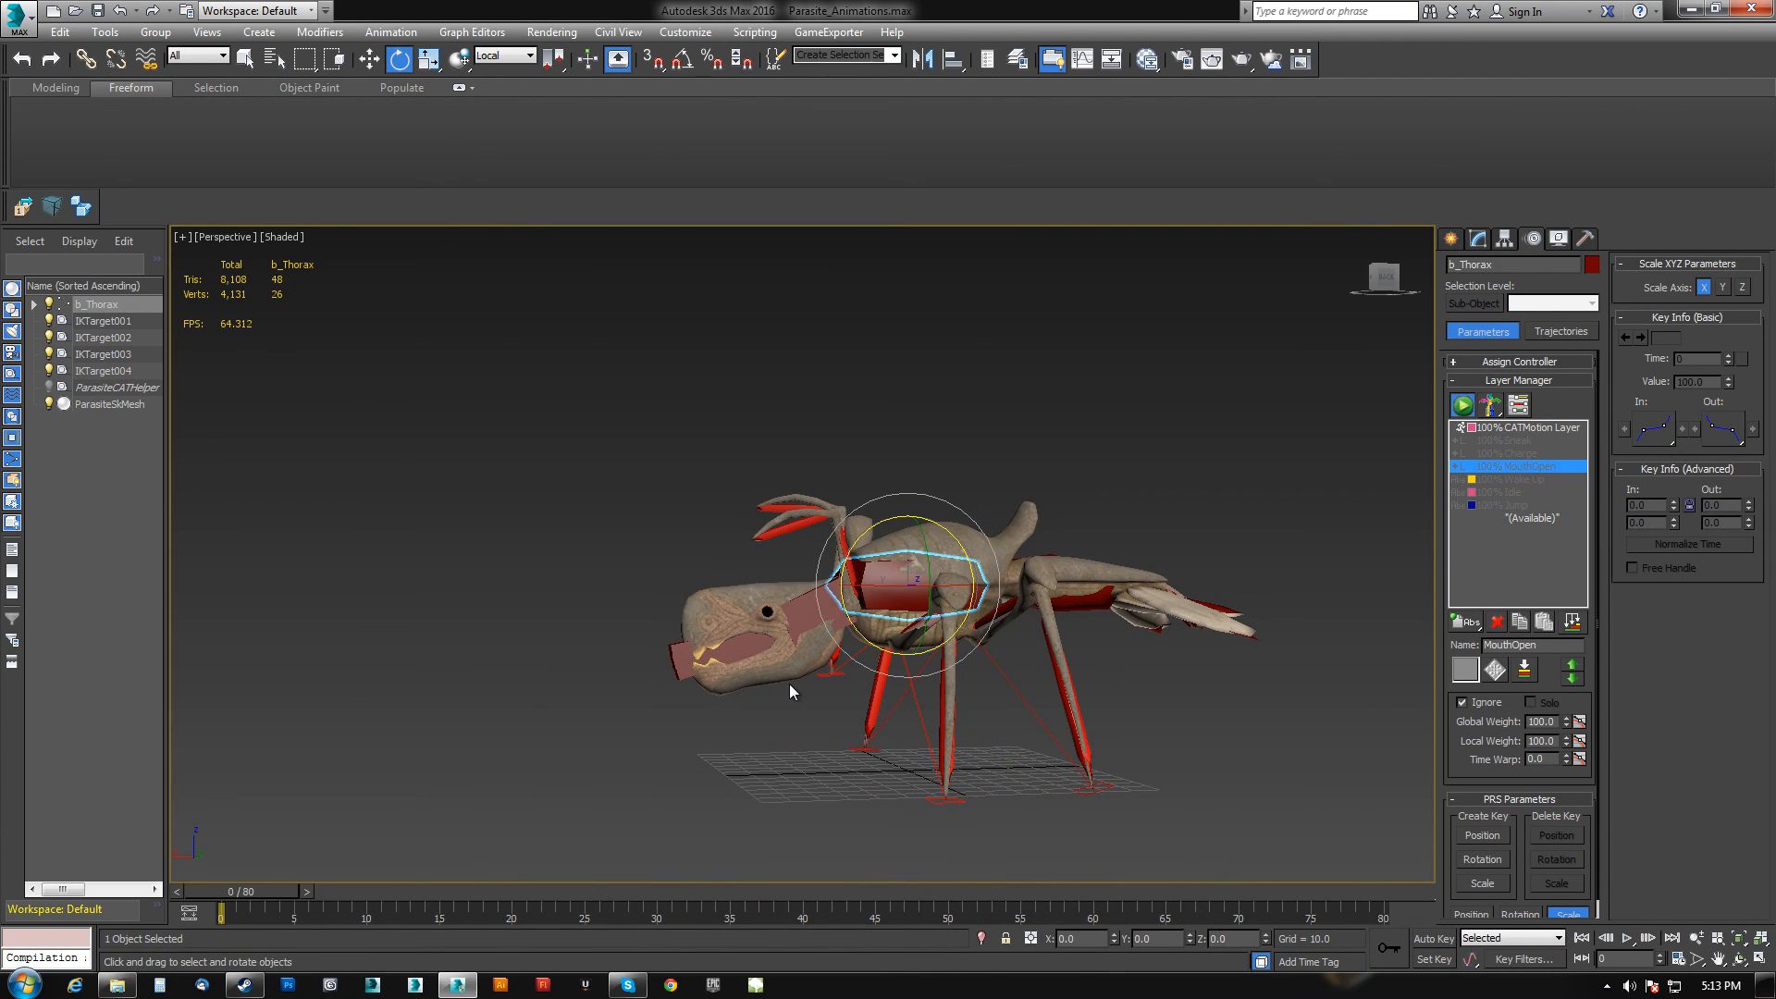
# Select the whole rig hierarchy and export it over Anim_Parasite_Run.FBX.
pyautogui.doubleClick(782, 657)
pyautogui.click(46, 201)
pyautogui.doubleClick(255, 162)
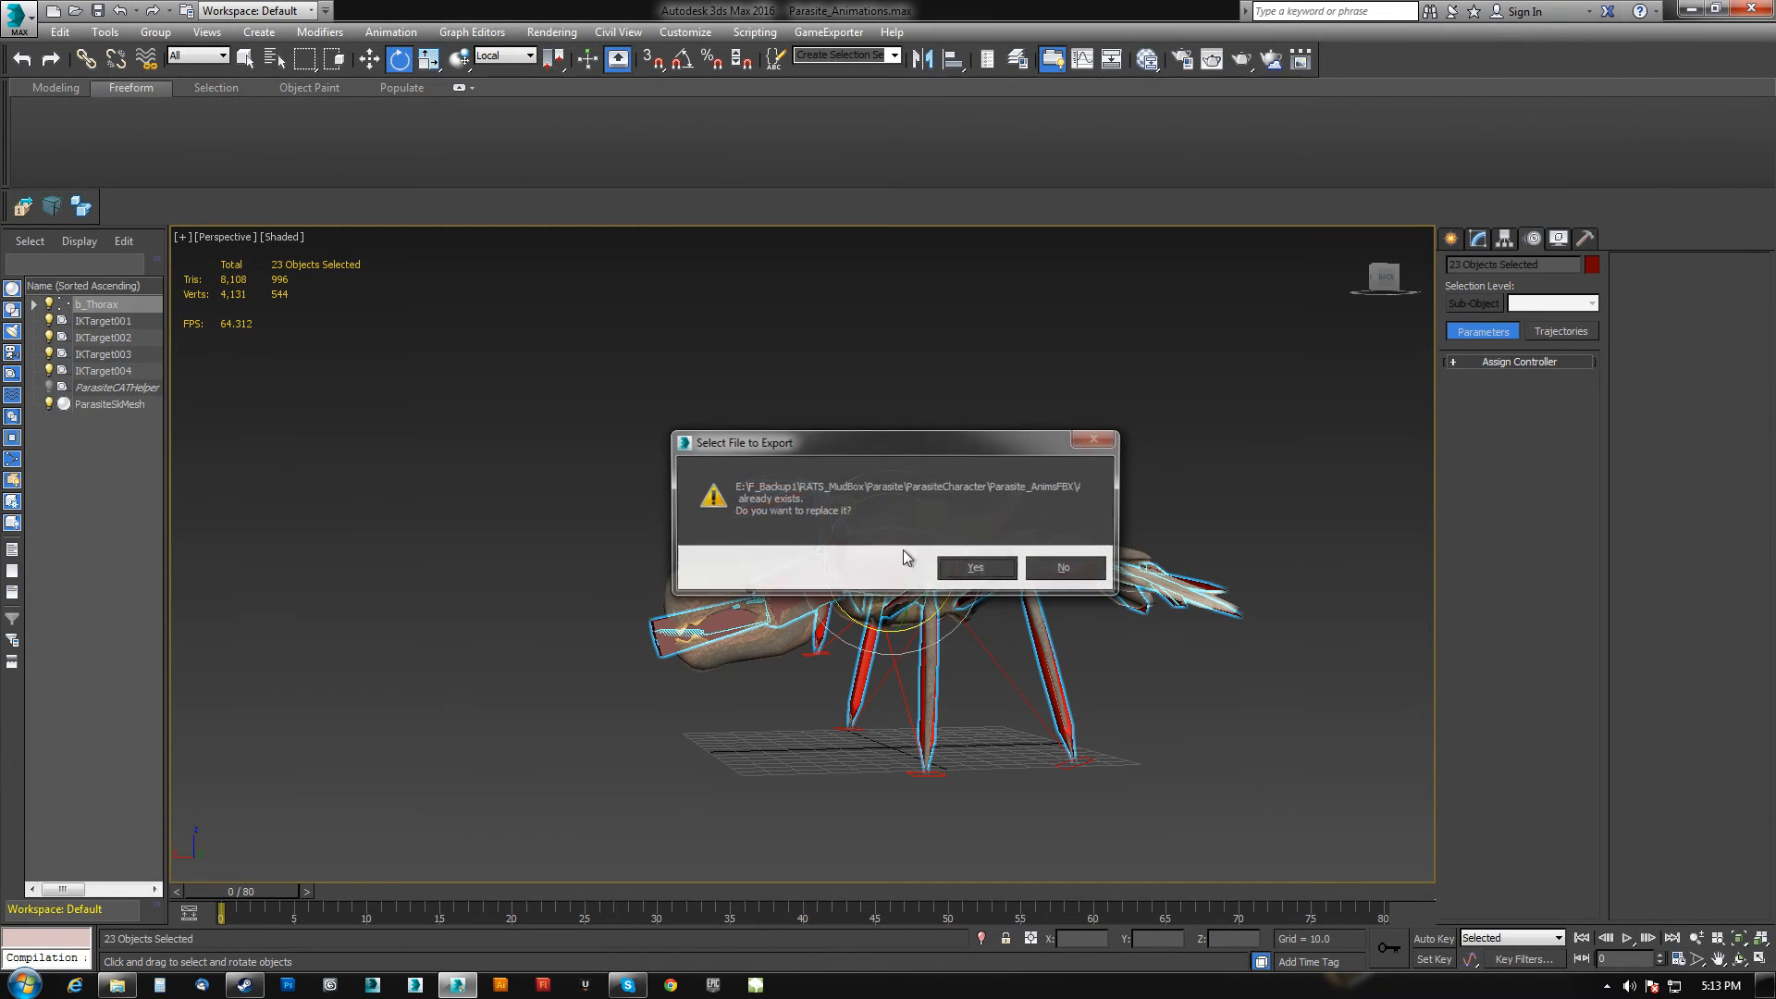
pyautogui.click(982, 566)
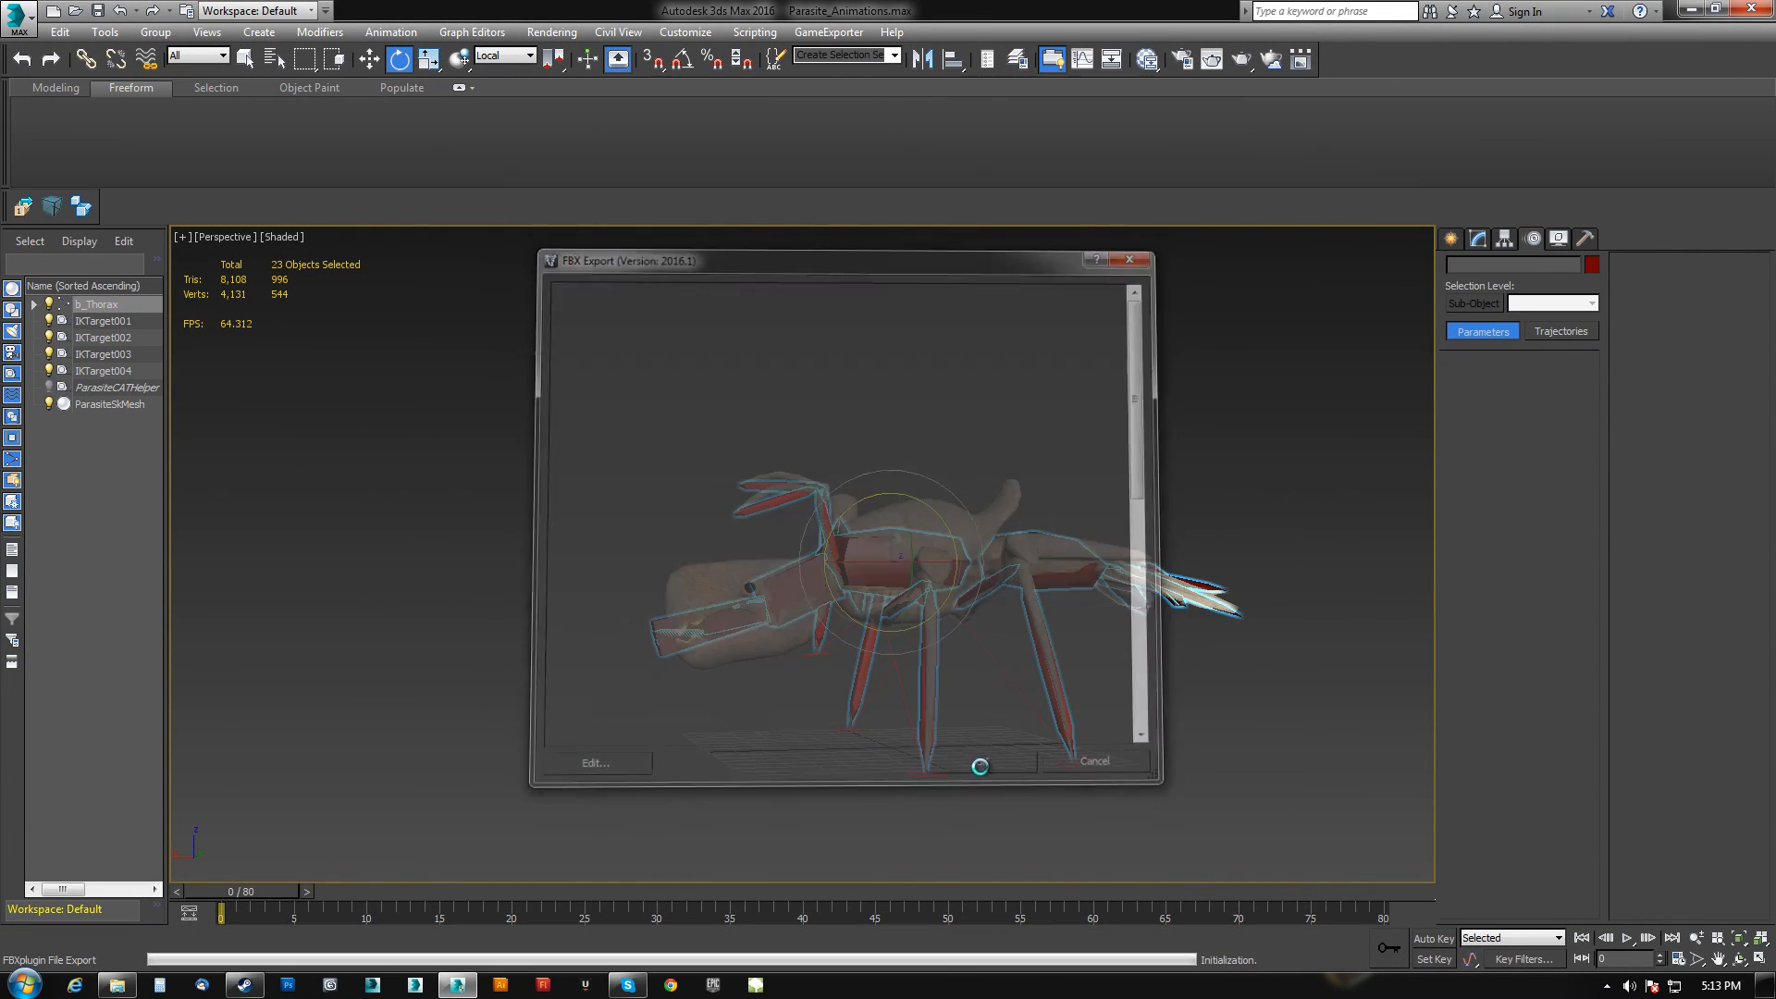
# Select the thorax and clear Ignore on the Sneak layer.
pyautogui.click(884, 566)
pyautogui.click(1517, 441)
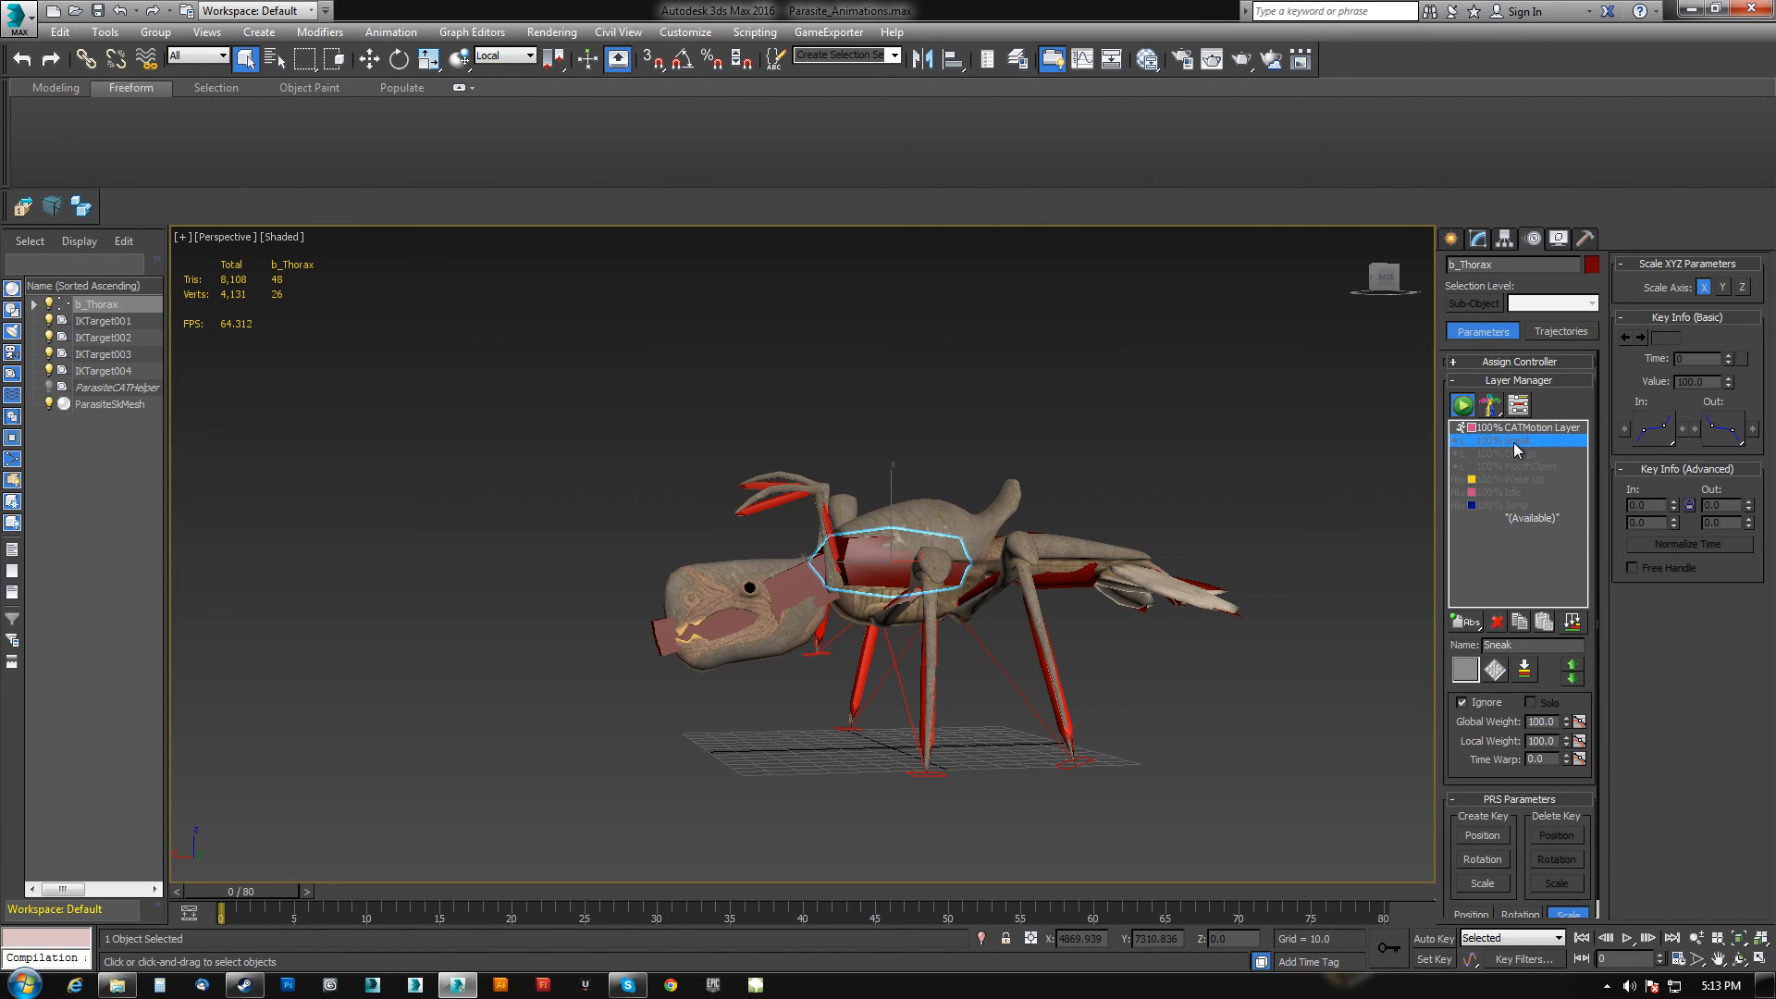
pyautogui.click(1462, 702)
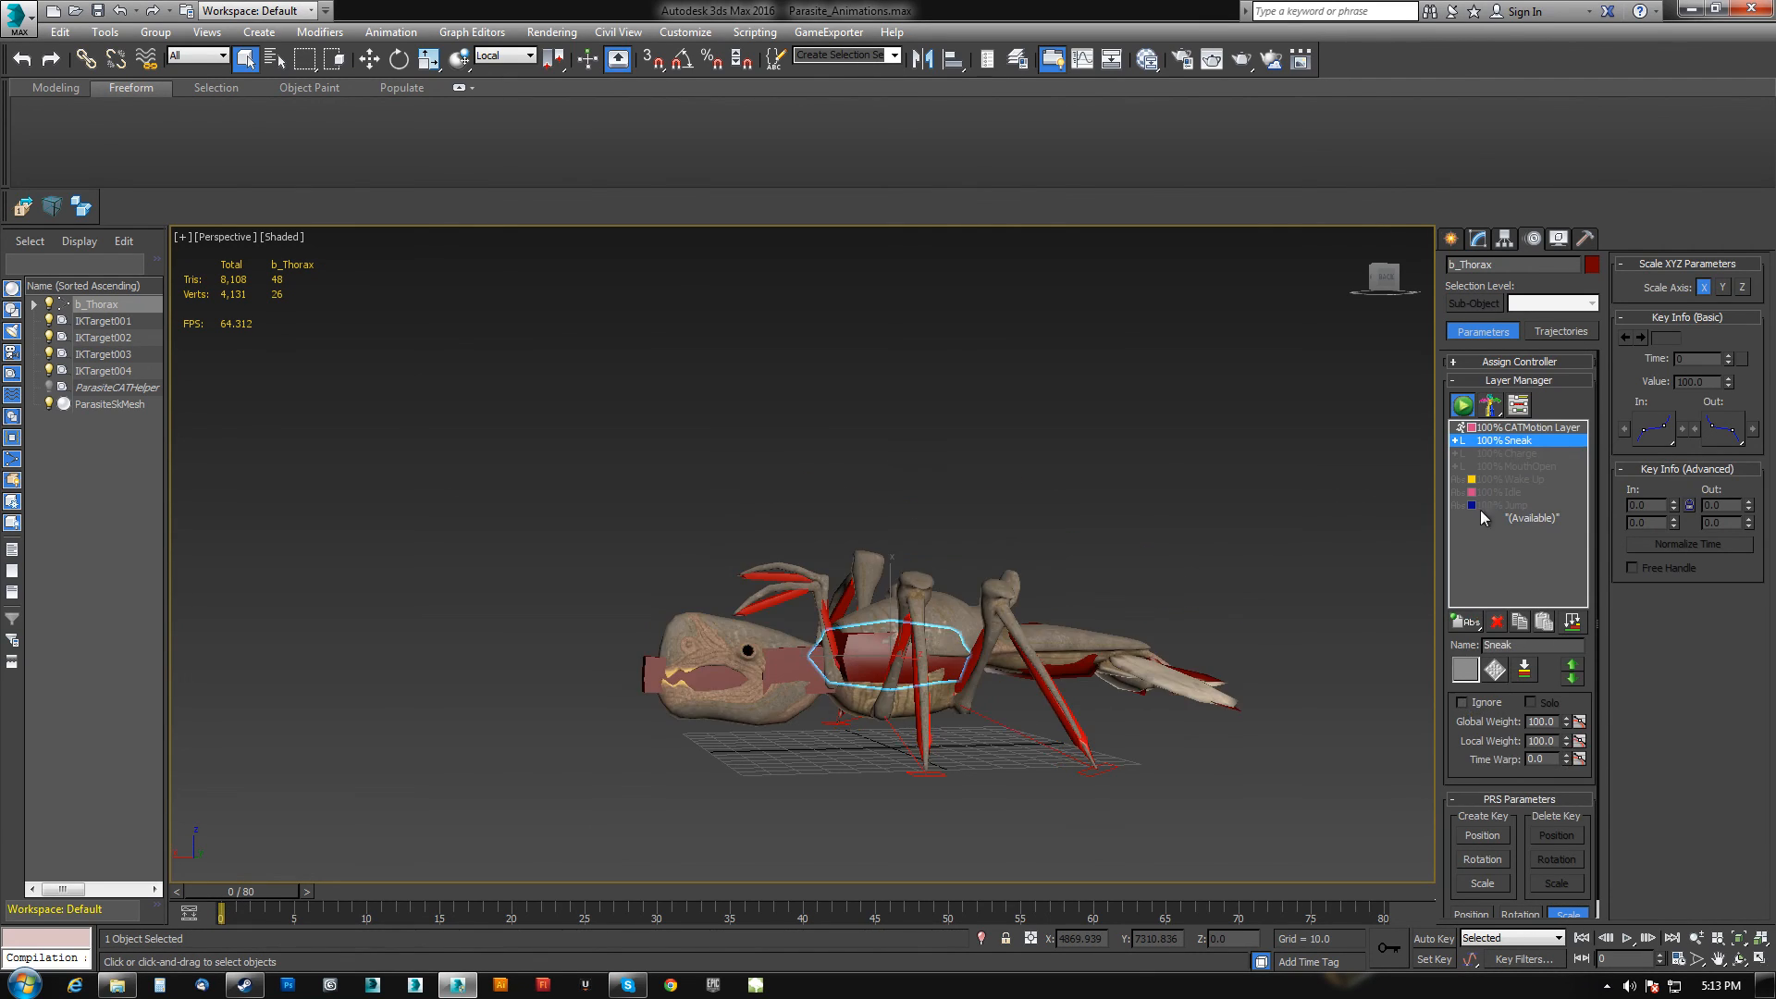
pyautogui.moveTo(226, 895); pyautogui.dragTo(201, 801)
pyautogui.moveTo(821, 574); pyautogui.dragTo(819, 522, button='middle')
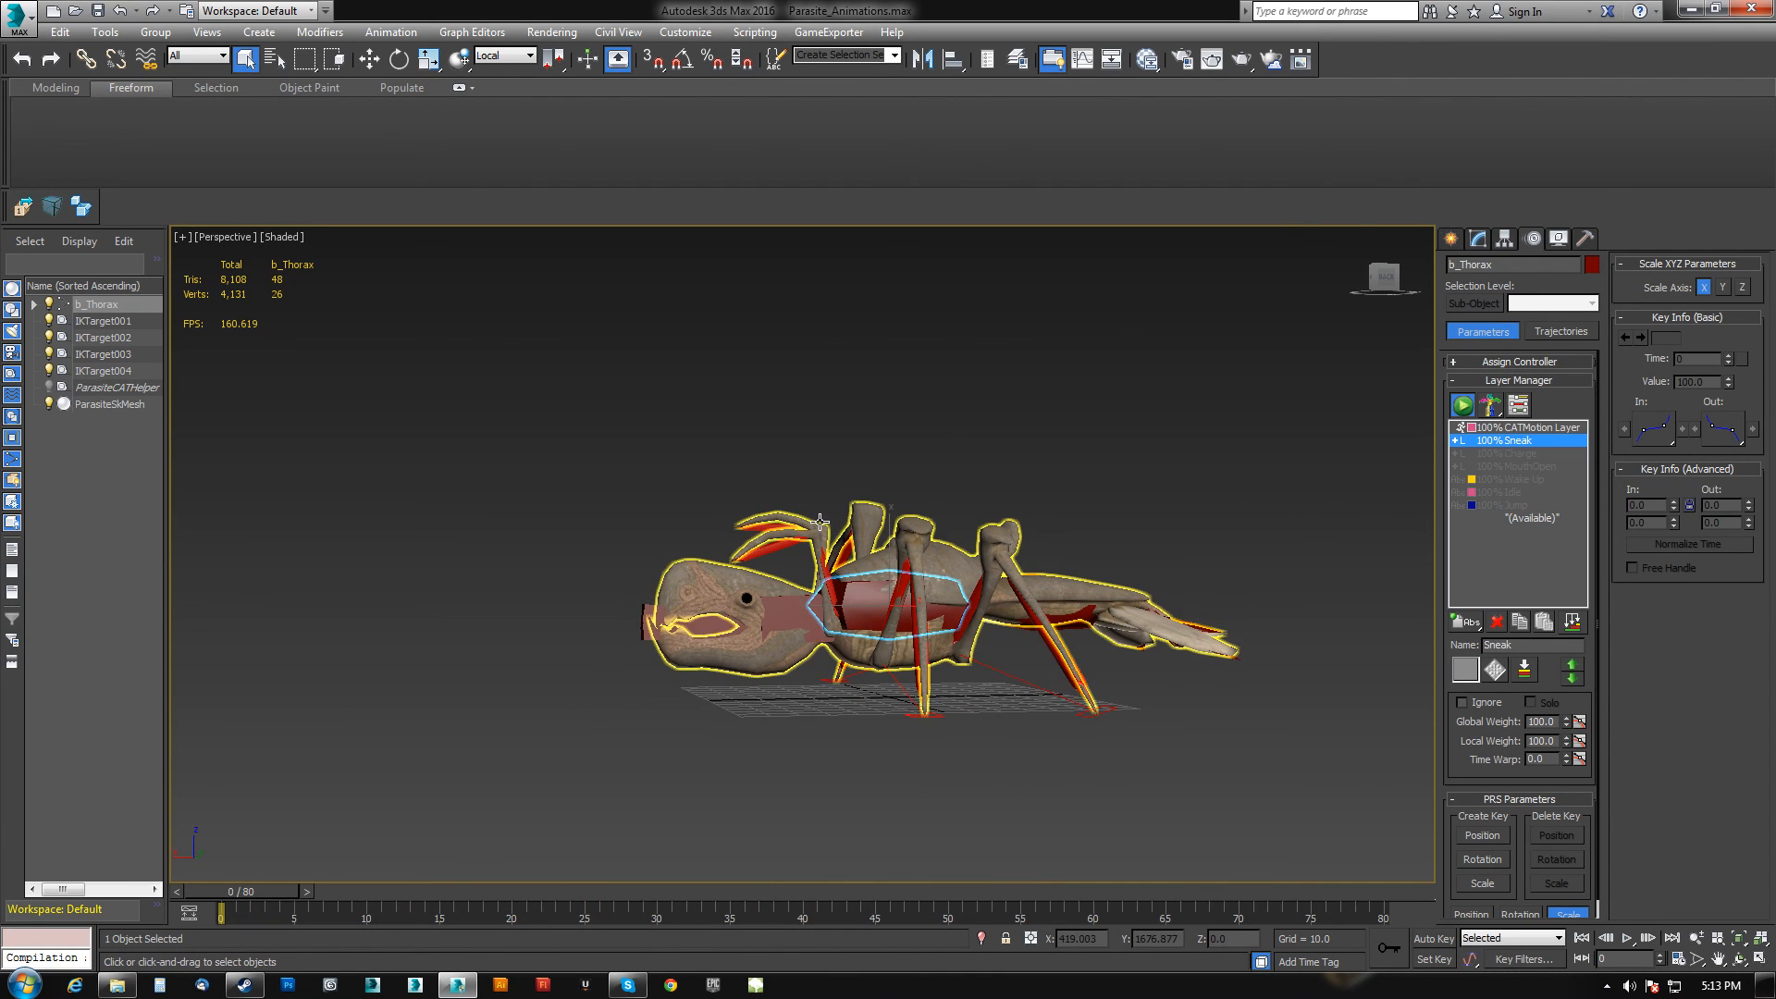
# Select the whole rig hierarchy and export it over Anim_Parasite_Sneak.FBX.
pyautogui.doubleClick(848, 589)
pyautogui.click(29, 213)
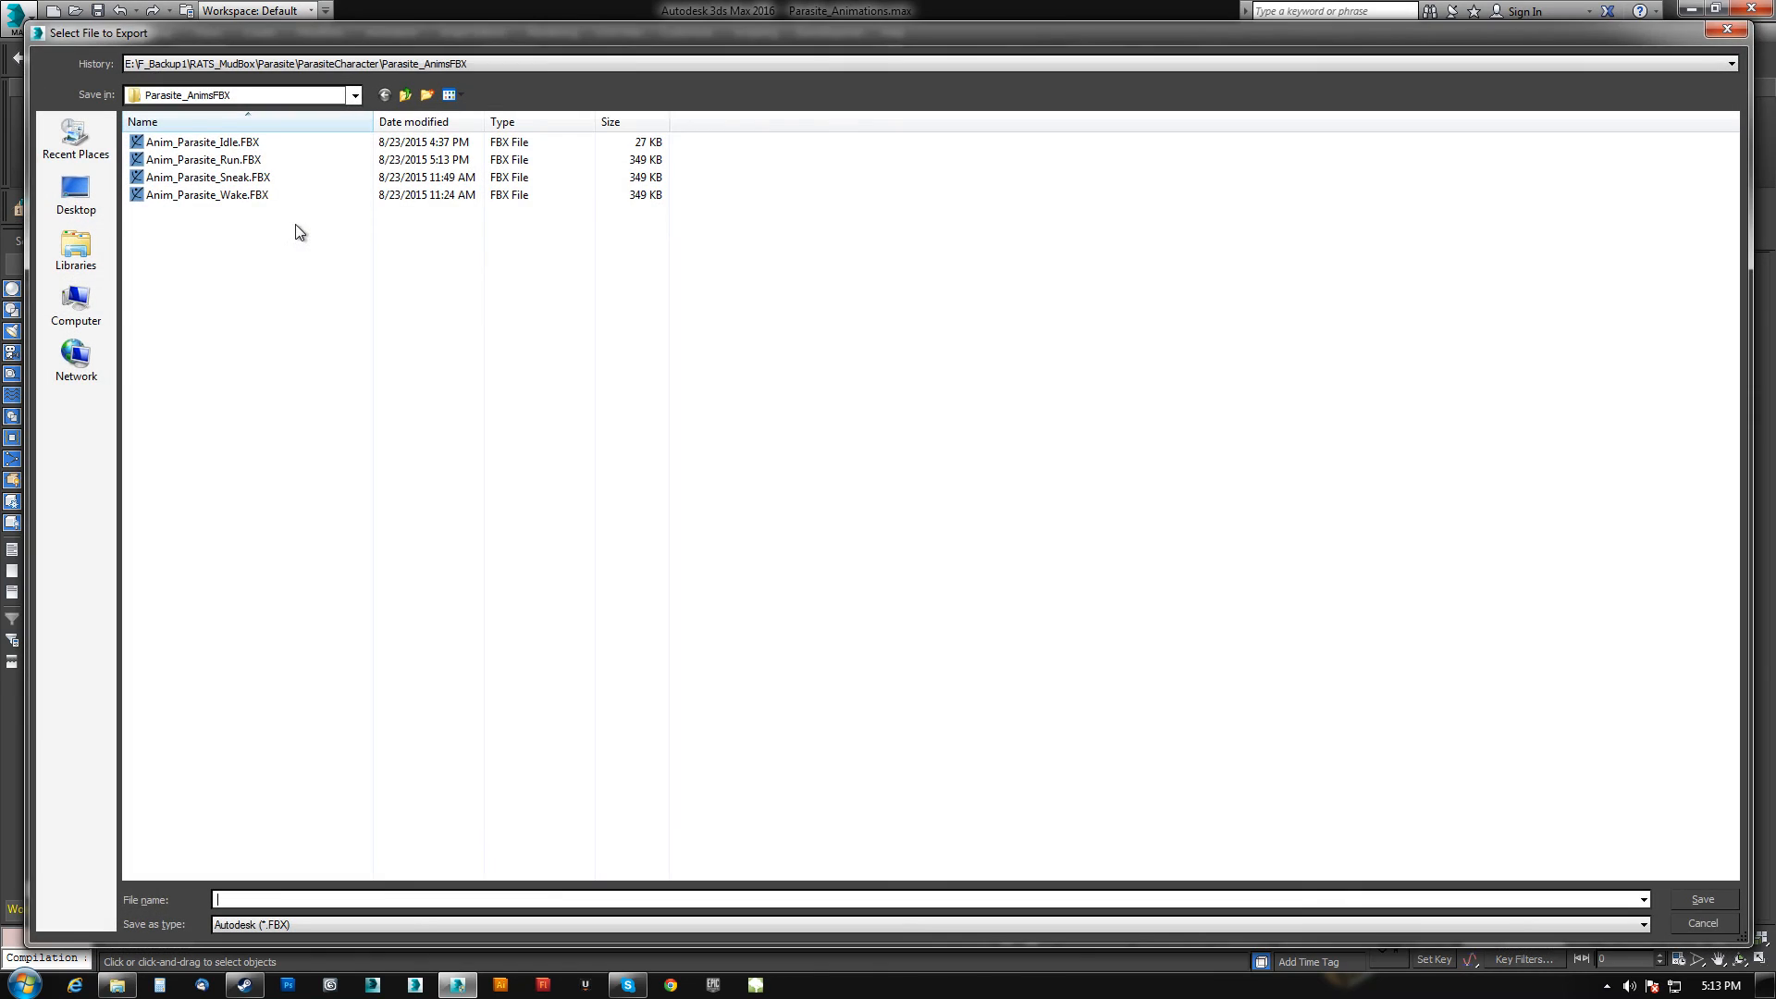
pyautogui.doubleClick(260, 181)
pyautogui.click(957, 572)
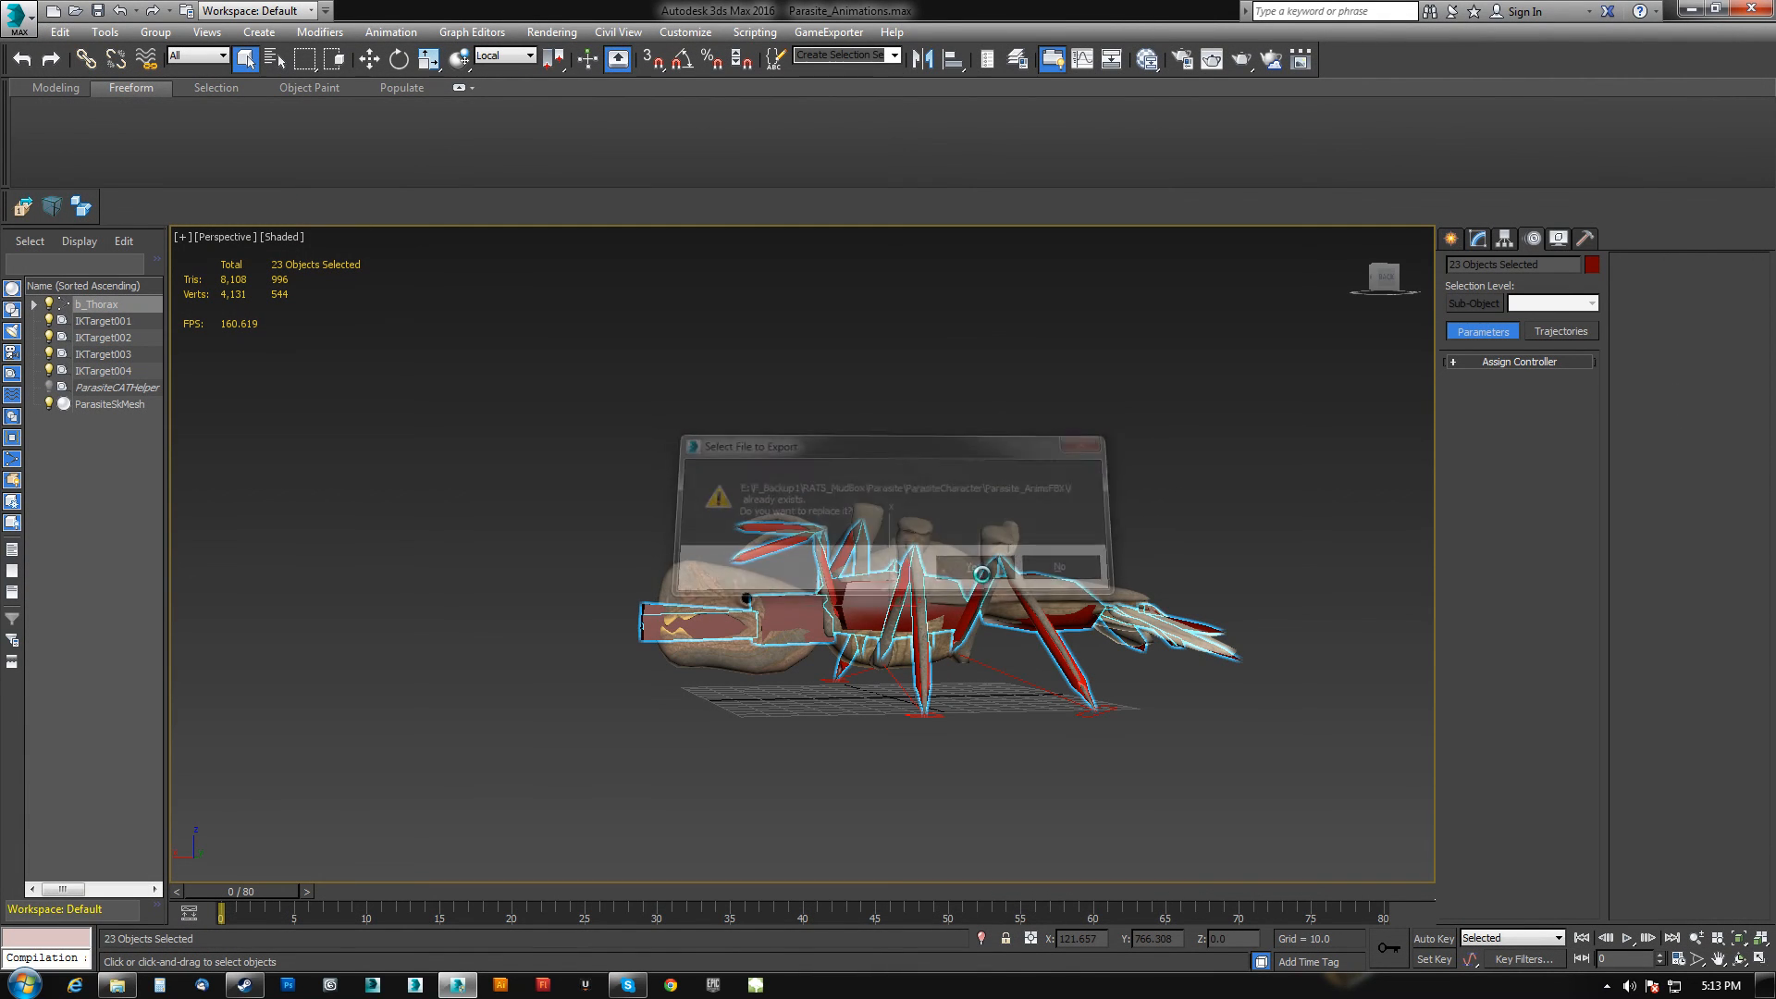
pyautogui.click(997, 773)
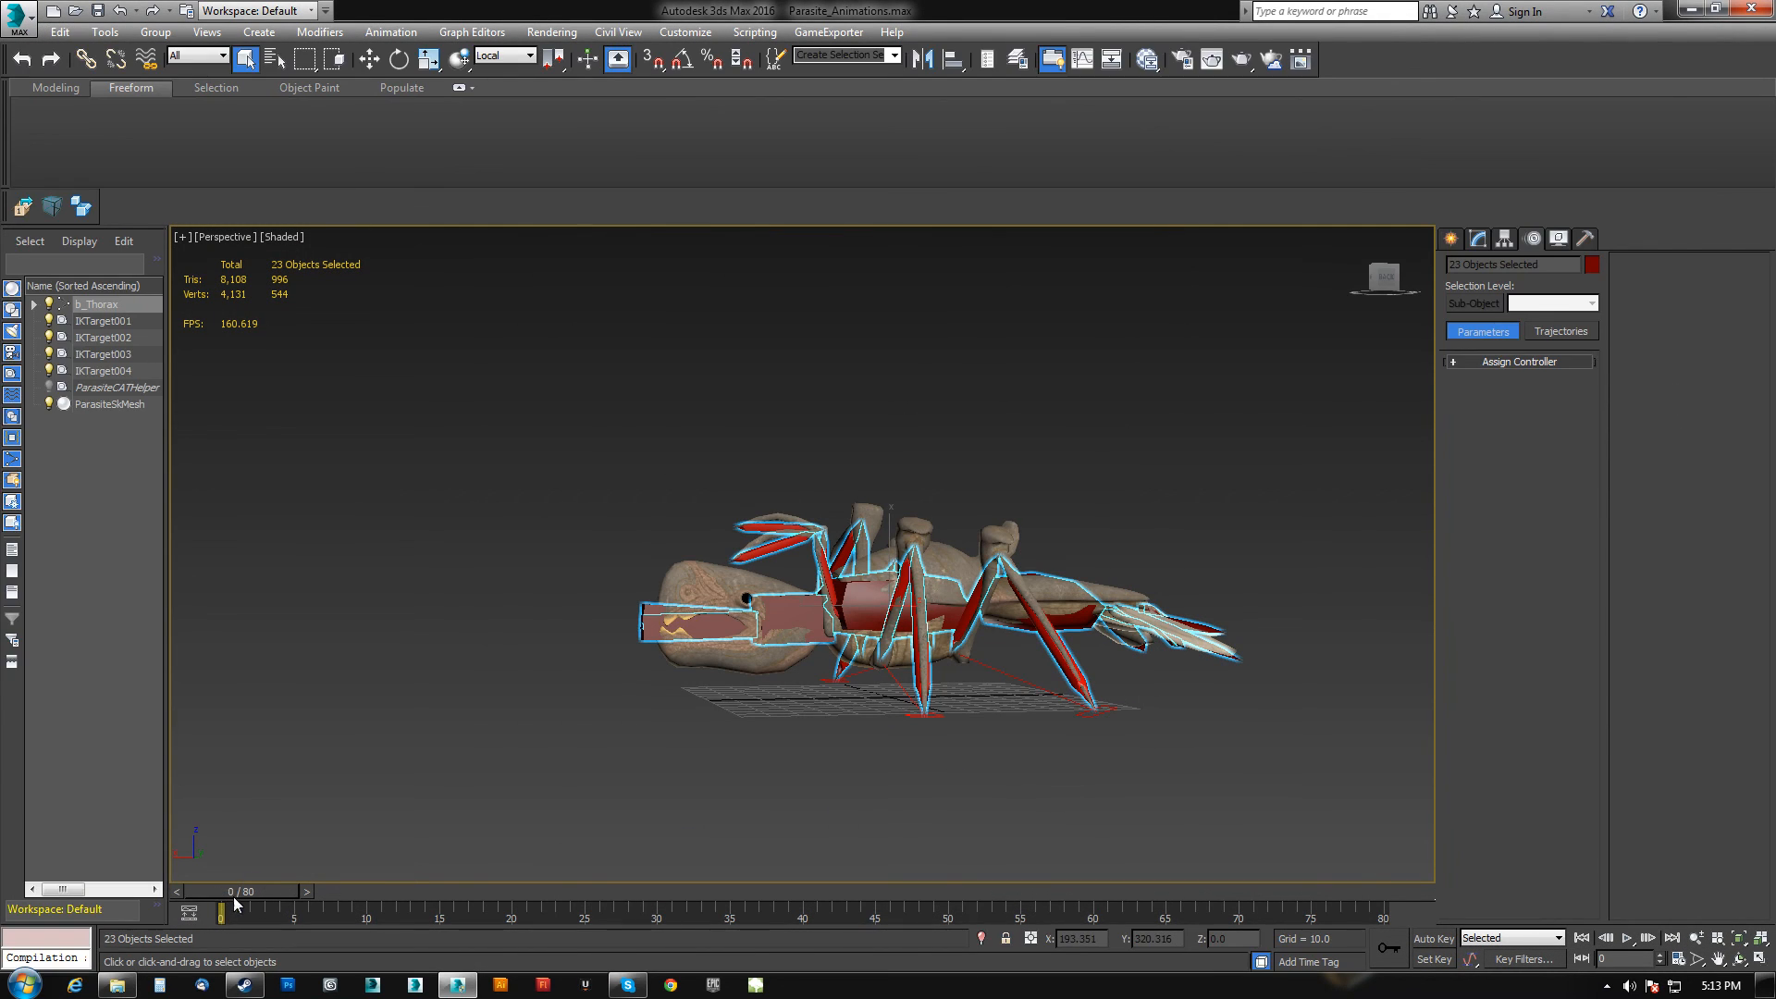
# Select the thorax, clear Ignore on the Charge layer and set the Sneak layer to Ignore.
pyautogui.click(874, 590)
pyautogui.click(1512, 442)
pyautogui.click(1509, 453)
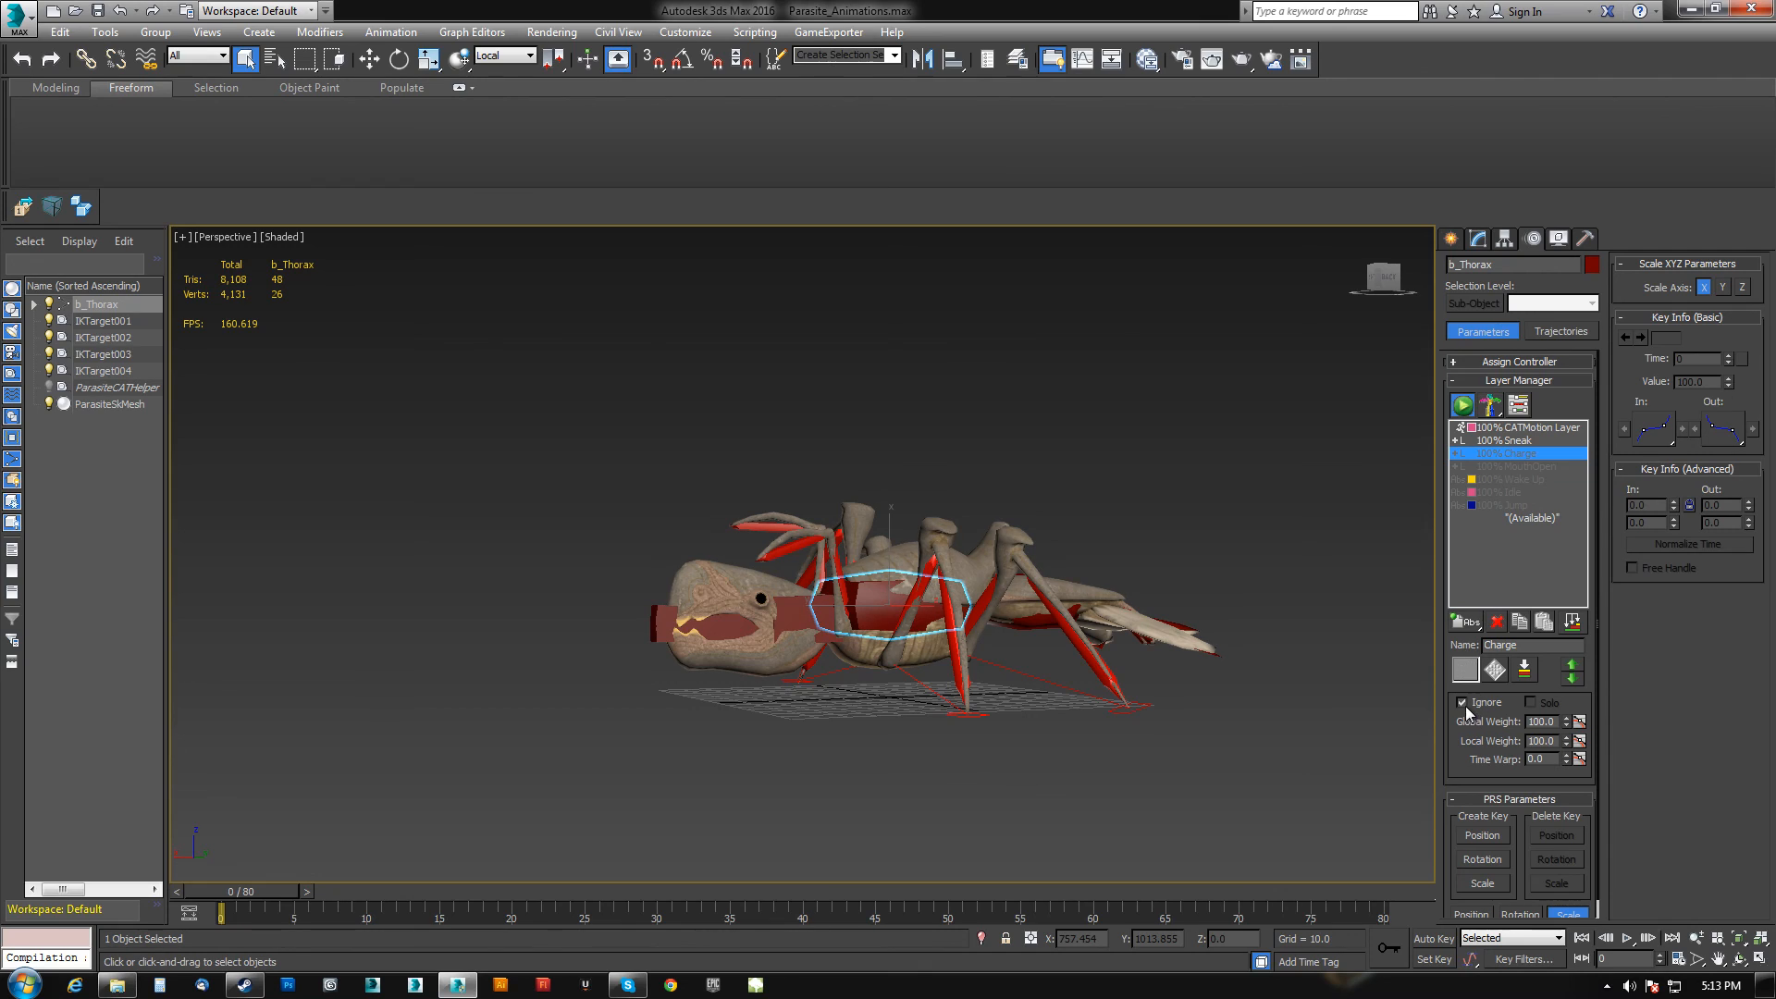
pyautogui.click(1462, 703)
pyautogui.click(1506, 442)
pyautogui.click(1462, 703)
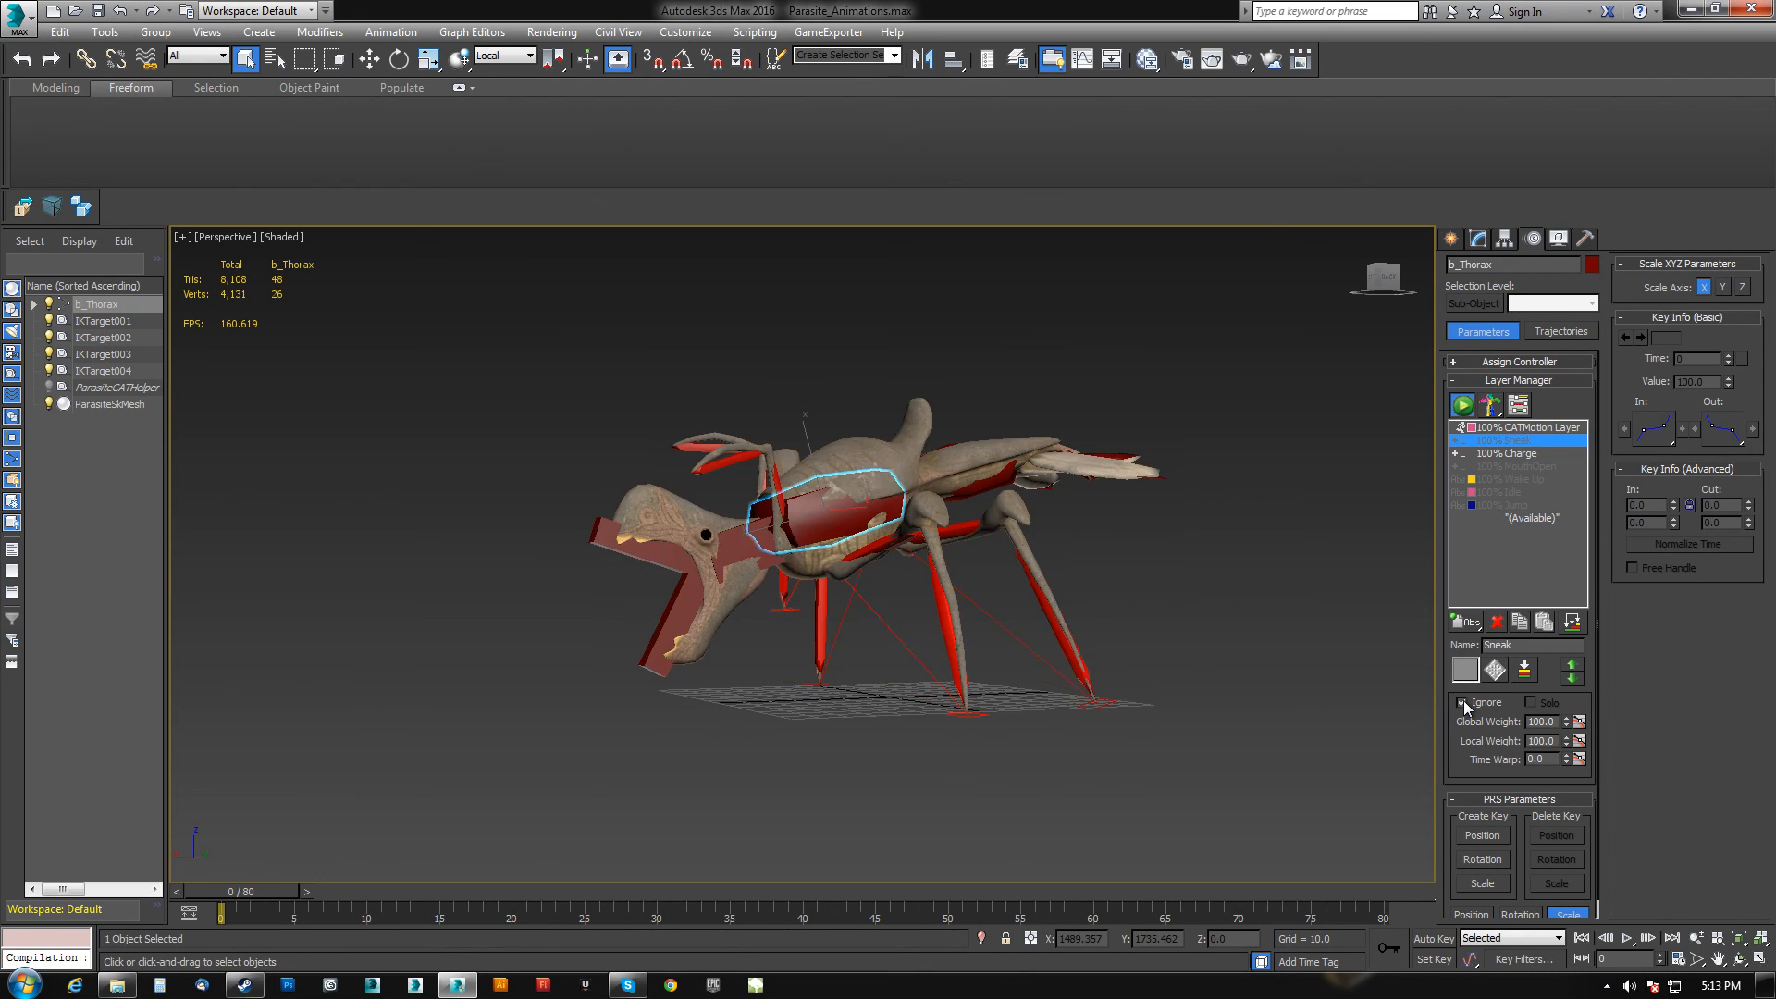
# Scrub through the timeline to preview the Charge animation.
pyautogui.moveTo(276, 892); pyautogui.dragTo(1144, 909)
pyautogui.moveTo(856, 689)
pyautogui.keyDown('alt'); pyautogui.mouseDown(button='middle')
pyautogui.moveTo(991, 701)
pyautogui.moveTo(945, 719)
pyautogui.moveTo(812, 713)
pyautogui.moveTo(801, 694)
pyautogui.moveTo(837, 680)
pyautogui.mouseUp(button='middle'); pyautogui.keyUp('alt')
pyautogui.moveTo(1092, 891); pyautogui.dragTo(235, 889)
pyautogui.press('e')
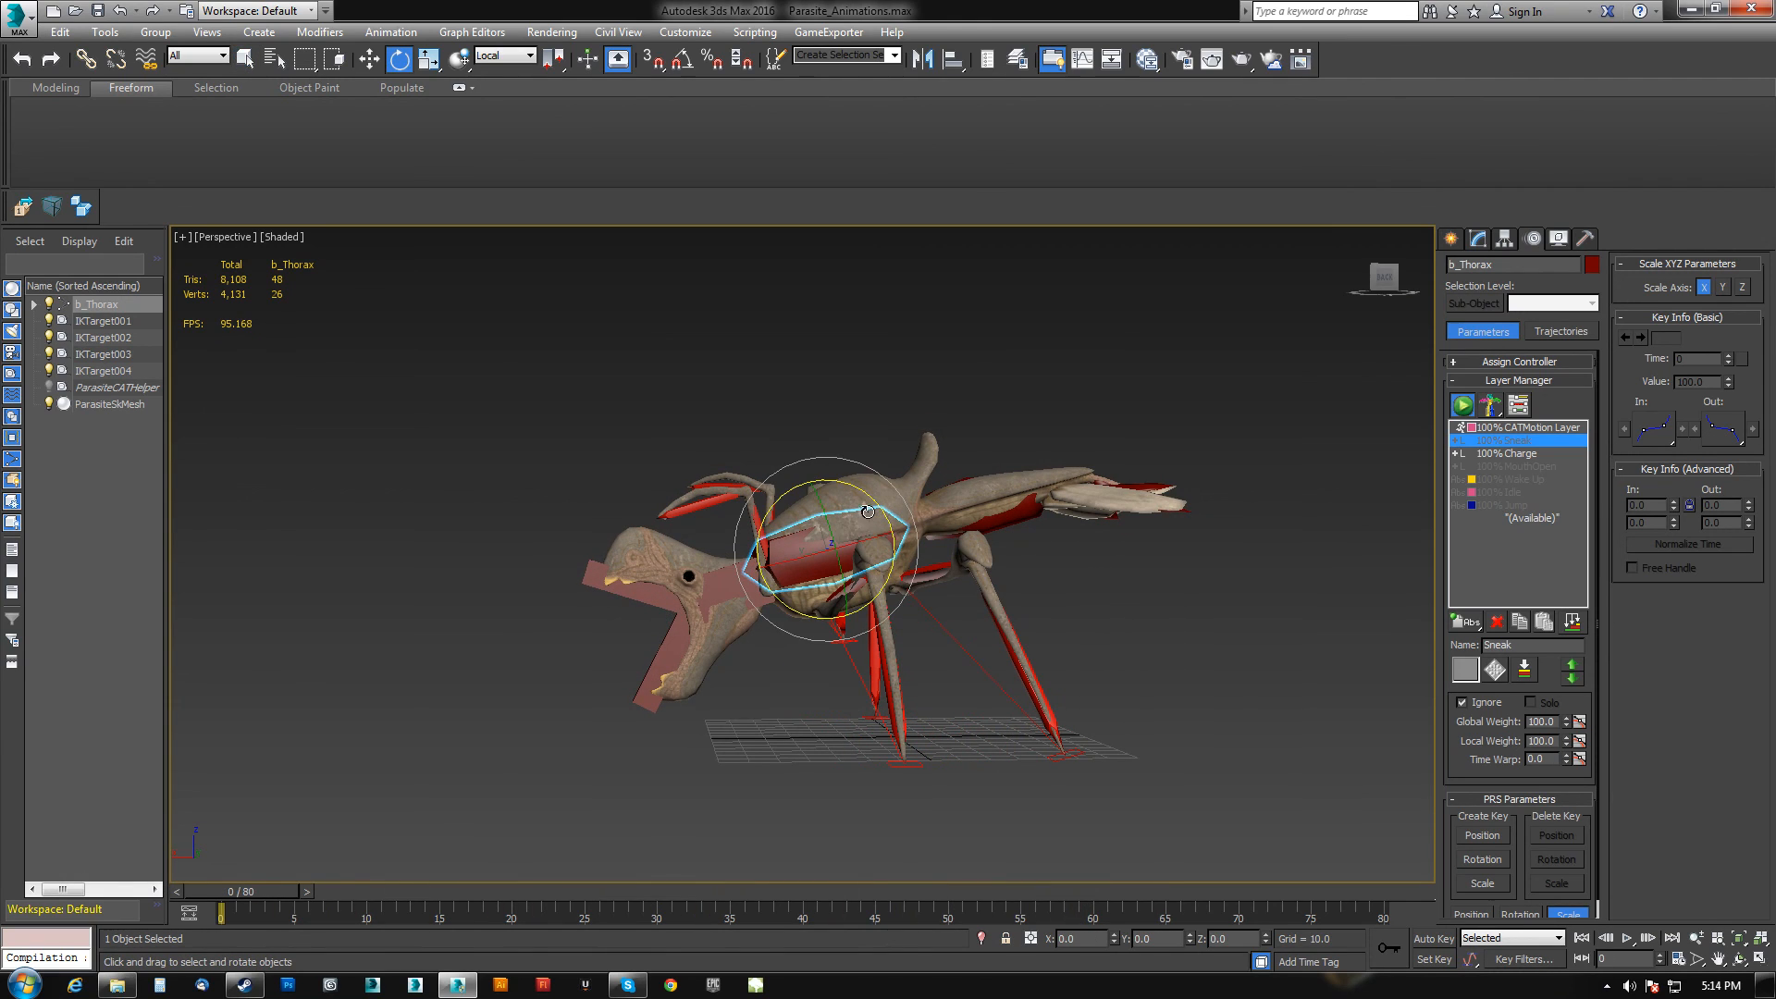
# Select the Sneak layer and clear its Ignore setting.
pyautogui.click(1519, 452)
pyautogui.click(1508, 441)
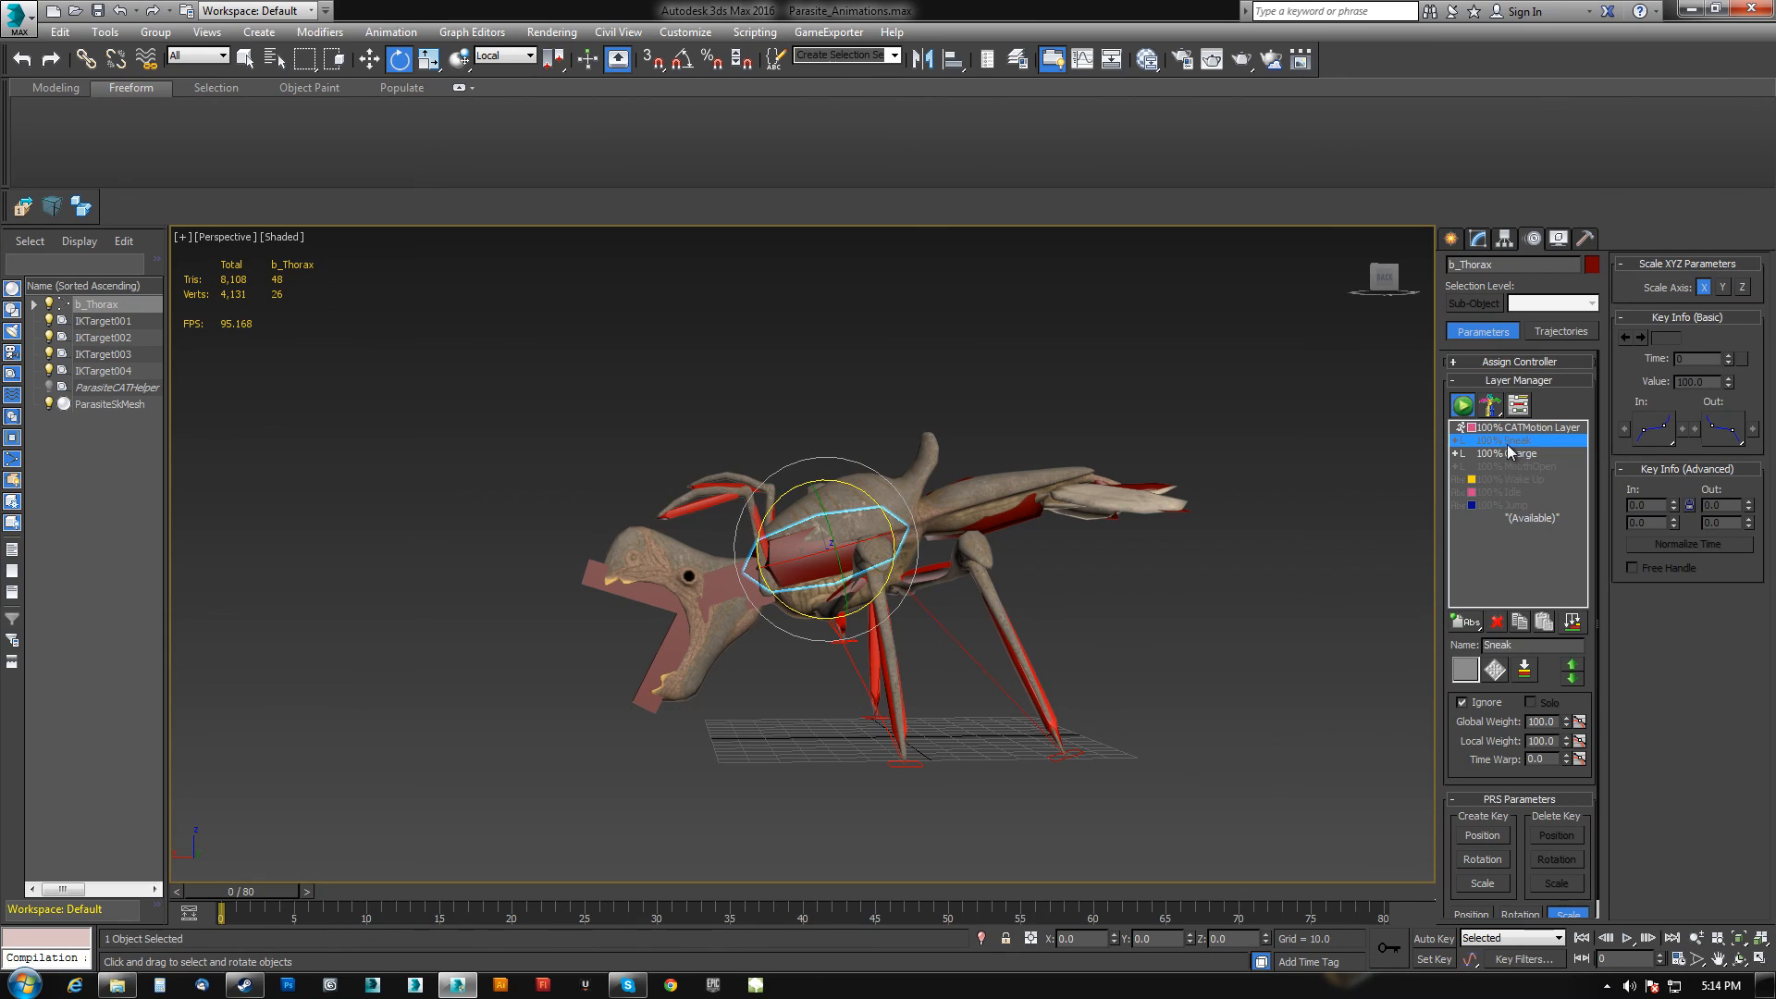
pyautogui.click(1462, 702)
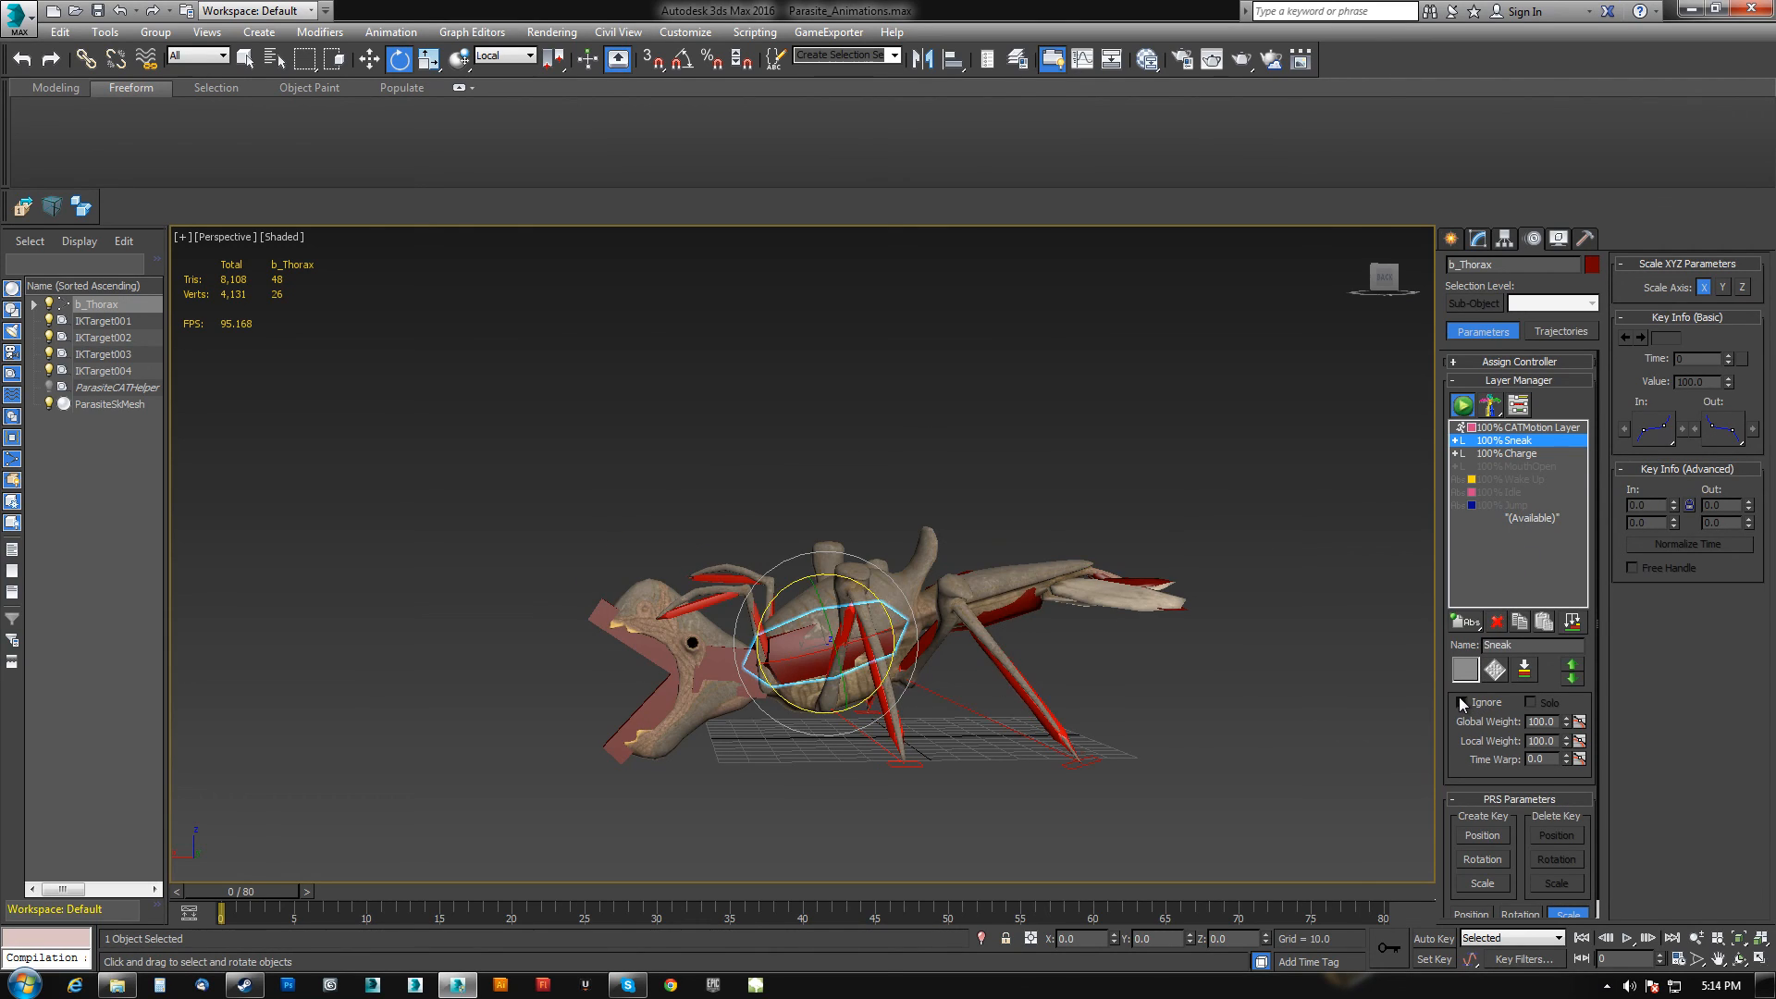
# Set the Sneak layer back to Ignore and make the Charge layer the active layer.
pyautogui.click(1461, 702)
pyautogui.click(1518, 454)
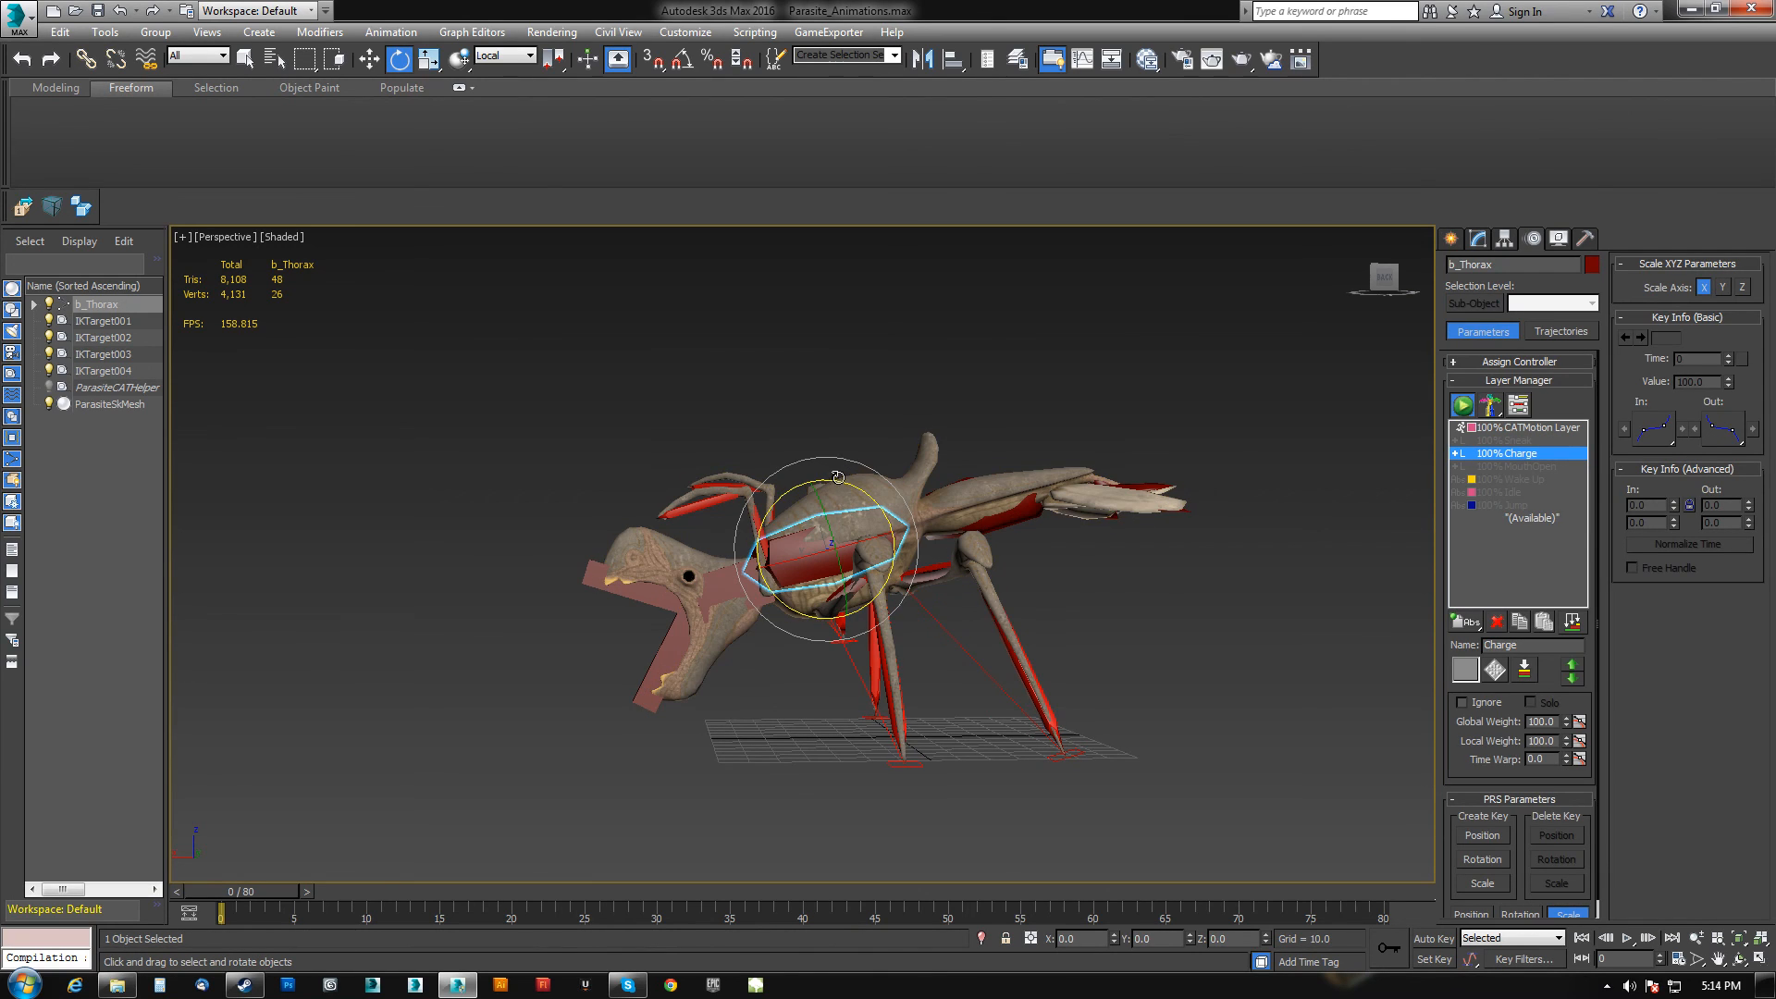
# Preview the Charge animation by scrubbing the timeline and orbiting around the rig from several angles.
pyautogui.moveTo(842, 486); pyautogui.dragTo(894, 555)
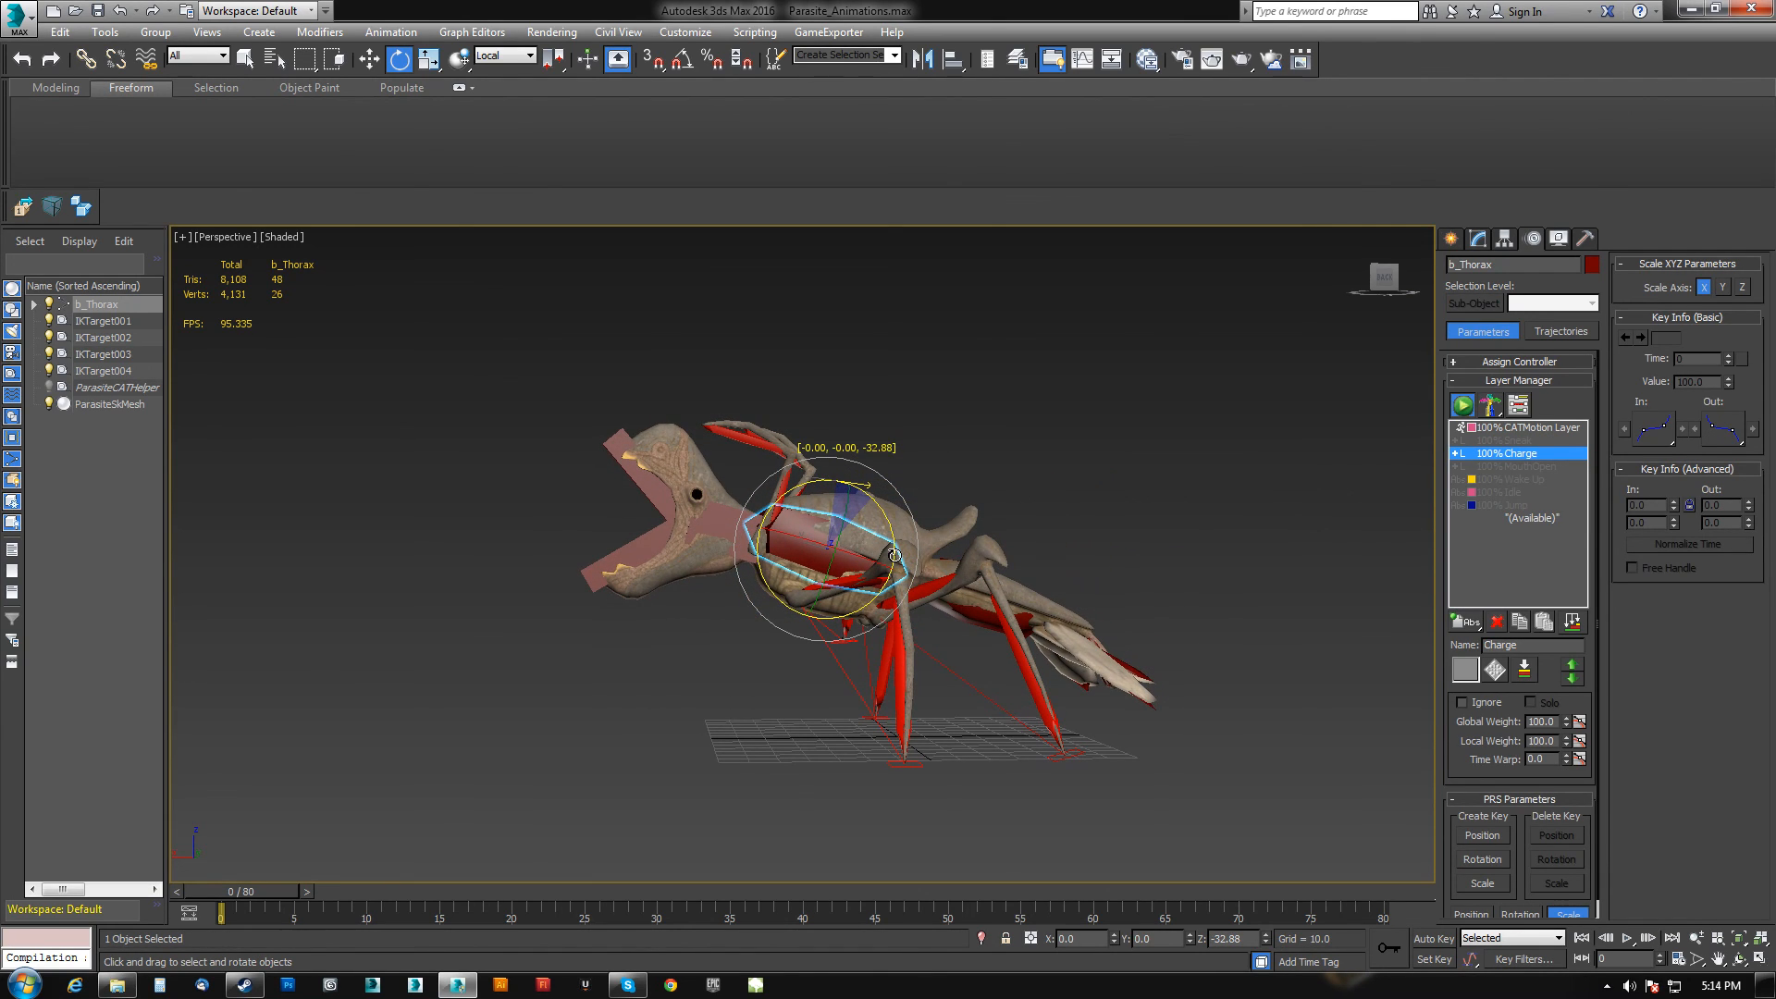
pyautogui.keyDown('alt'); pyautogui.moveTo(924, 566); pyautogui.dragTo(1047, 567, button='middle'); pyautogui.keyUp('alt')
pyautogui.moveTo(262, 892); pyautogui.dragTo(710, 897)
pyautogui.keyDown('alt'); pyautogui.moveTo(904, 743); pyautogui.dragTo(771, 751, button='middle'); pyautogui.keyUp('alt')
pyautogui.click(726, 500)
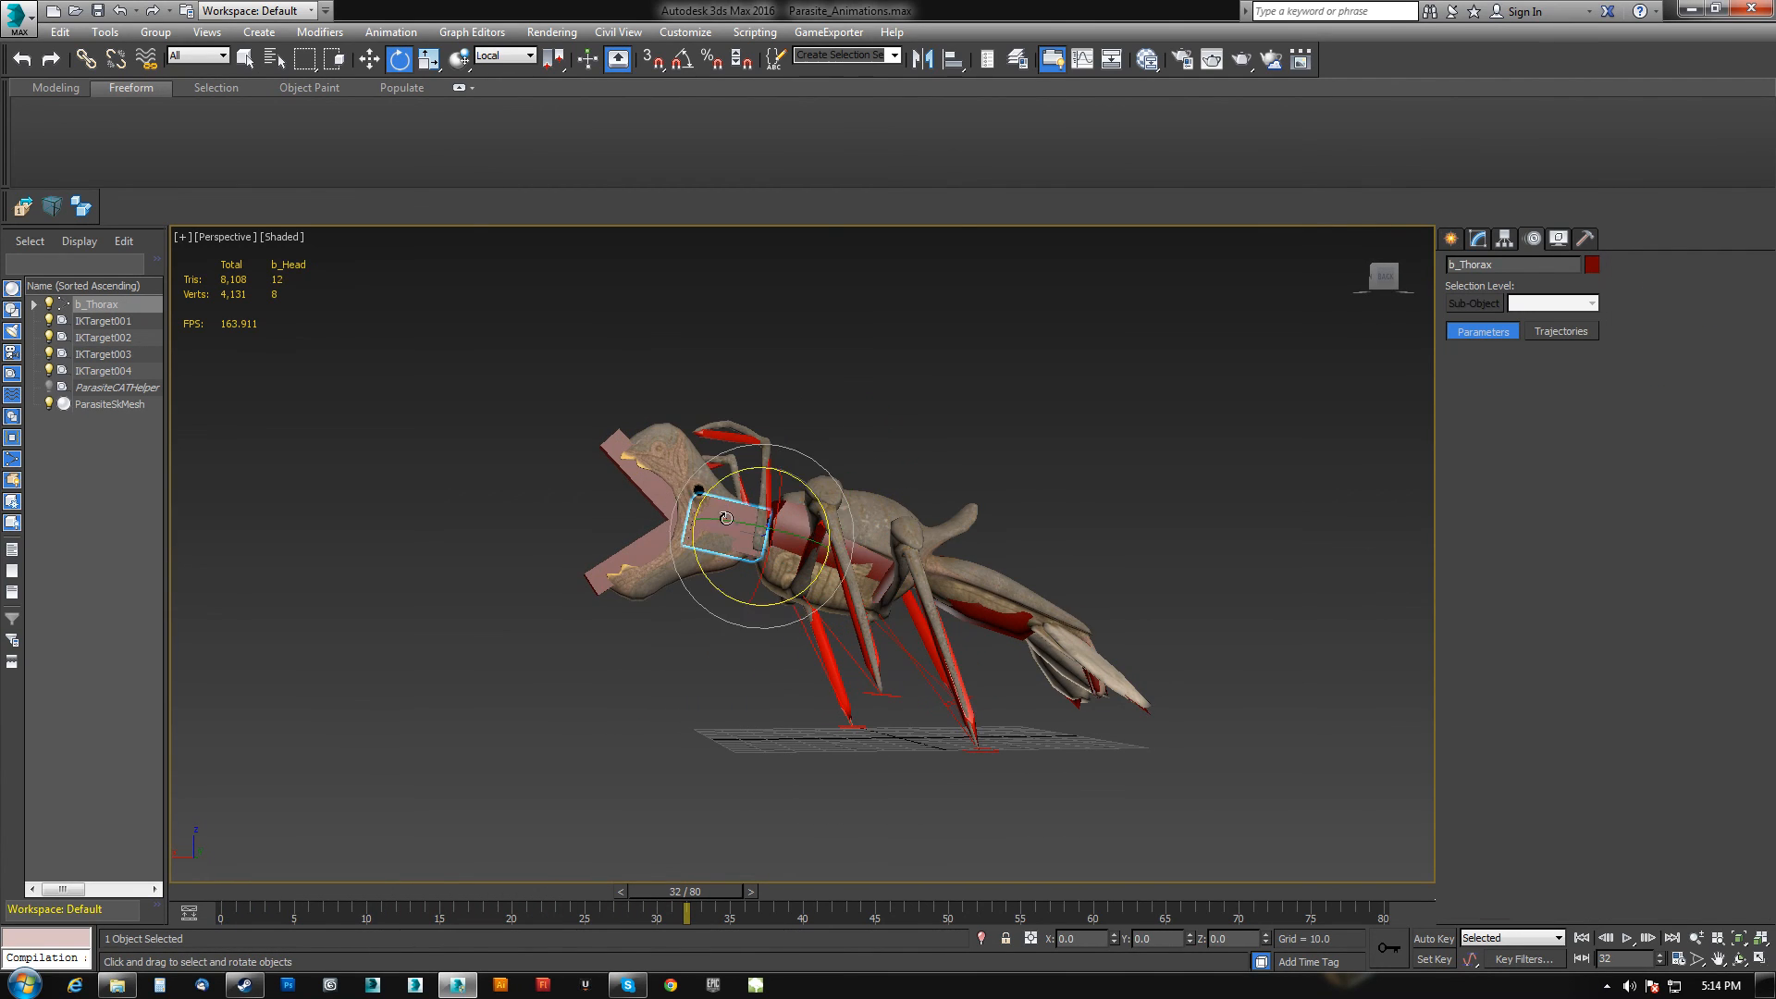
pyautogui.moveTo(716, 485); pyautogui.dragTo(696, 533)
pyautogui.moveTo(699, 891); pyautogui.dragTo(242, 909)
pyautogui.keyDown('alt'); pyautogui.moveTo(610, 638); pyautogui.dragTo(759, 643, button='middle'); pyautogui.keyUp('alt')
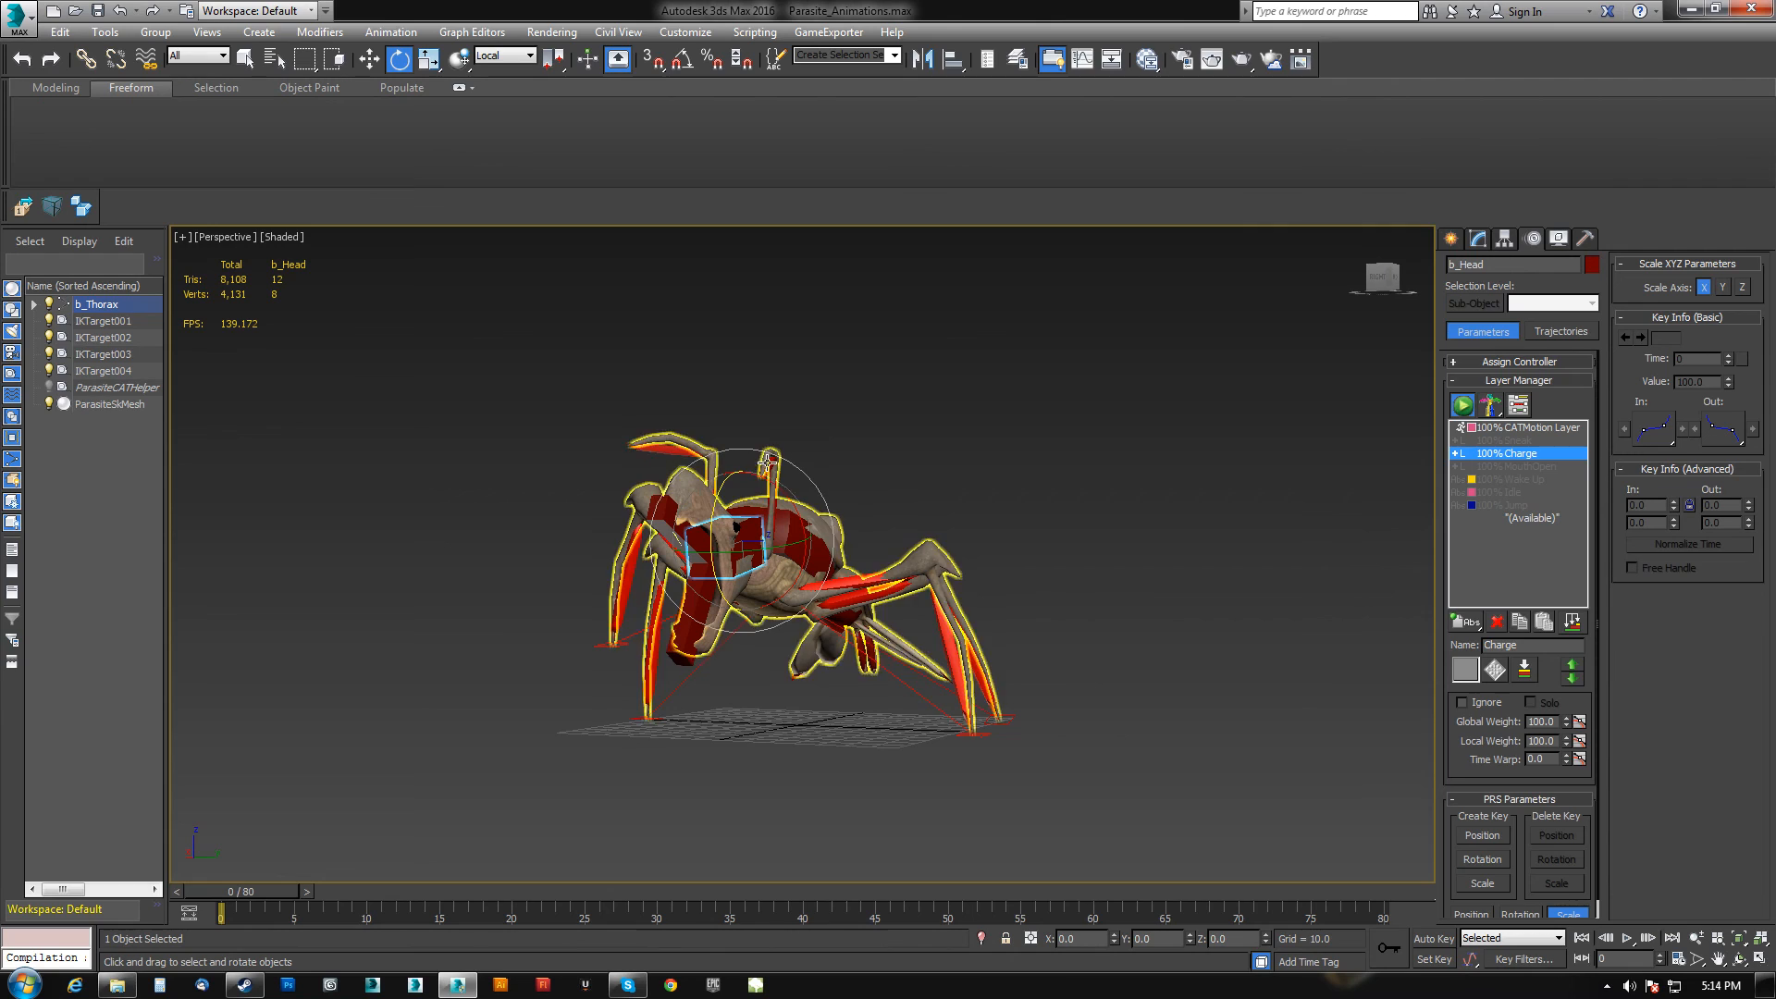
pyautogui.click(767, 458)
pyautogui.moveTo(766, 442); pyautogui.dragTo(689, 317)
pyautogui.click(668, 448)
pyautogui.keyDown('alt'); pyautogui.moveTo(689, 323); pyautogui.dragTo(782, 533, button='middle'); pyautogui.keyUp('alt')
pyautogui.click(774, 453)
pyautogui.keyDown('alt'); pyautogui.moveTo(779, 439); pyautogui.dragTo(781, 386, button='middle'); pyautogui.keyUp('alt')
pyautogui.moveTo(805, 428); pyautogui.dragTo(713, 414)
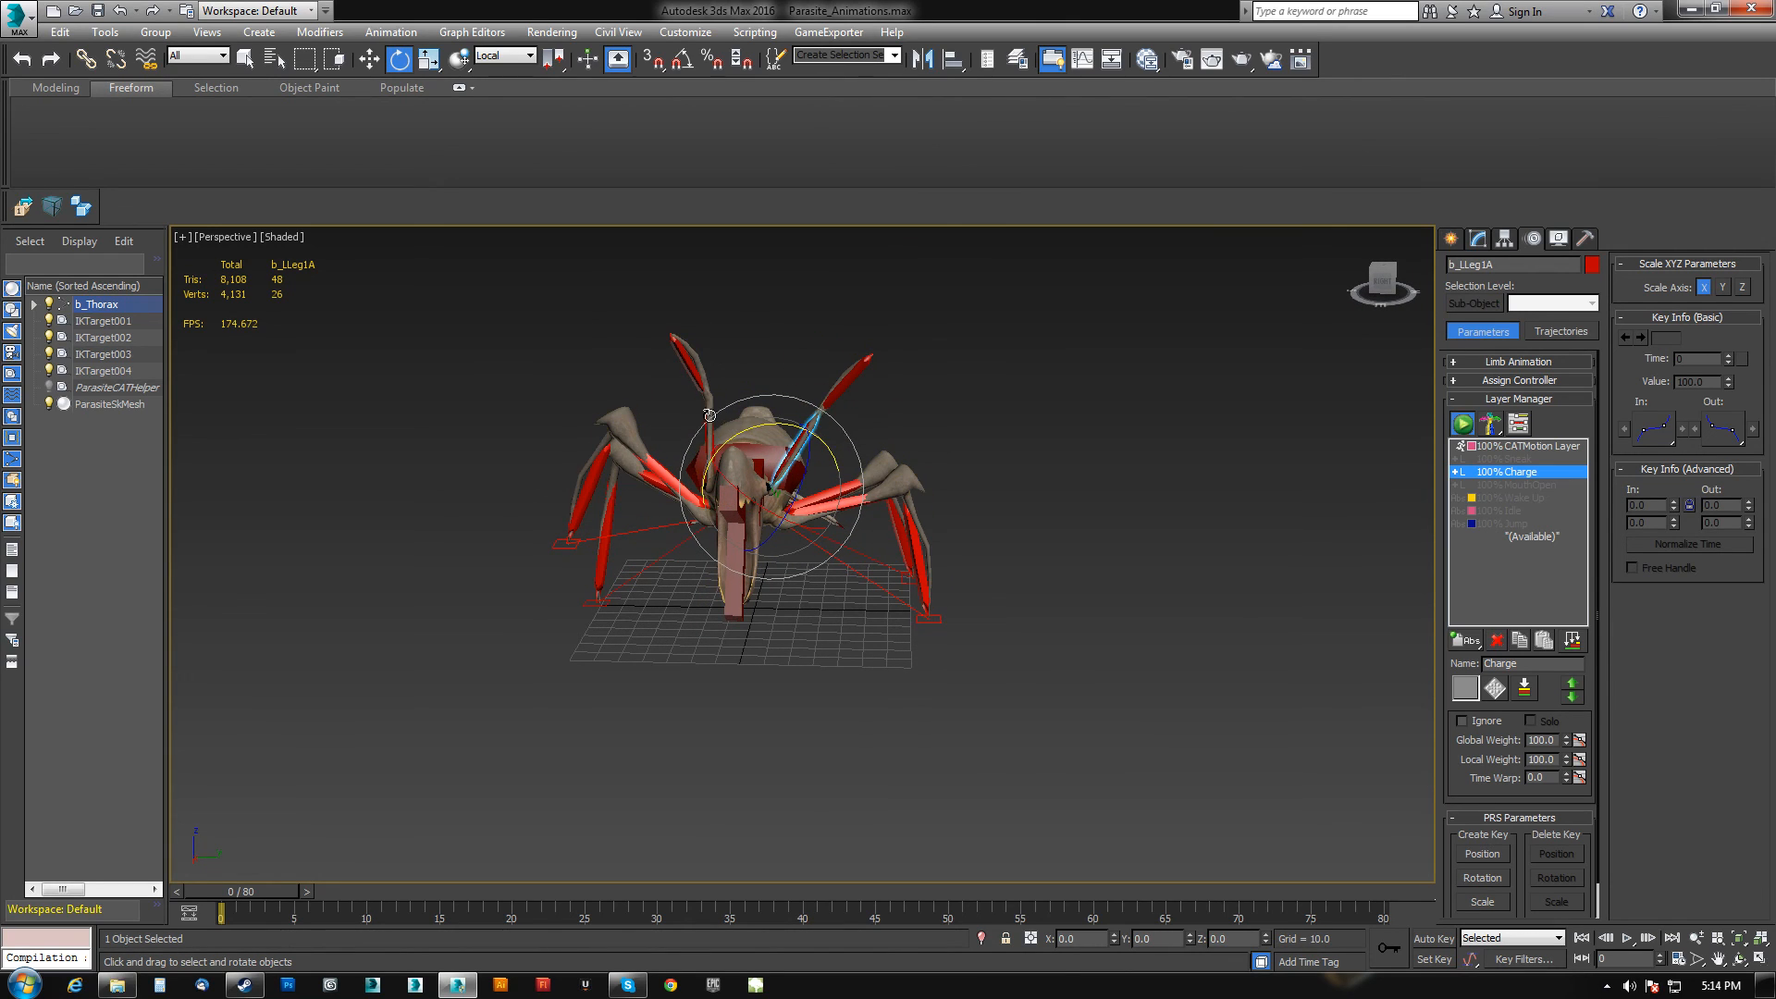
pyautogui.keyDown('alt'); pyautogui.moveTo(700, 428); pyautogui.dragTo(736, 407, button='middle'); pyautogui.keyUp('alt')
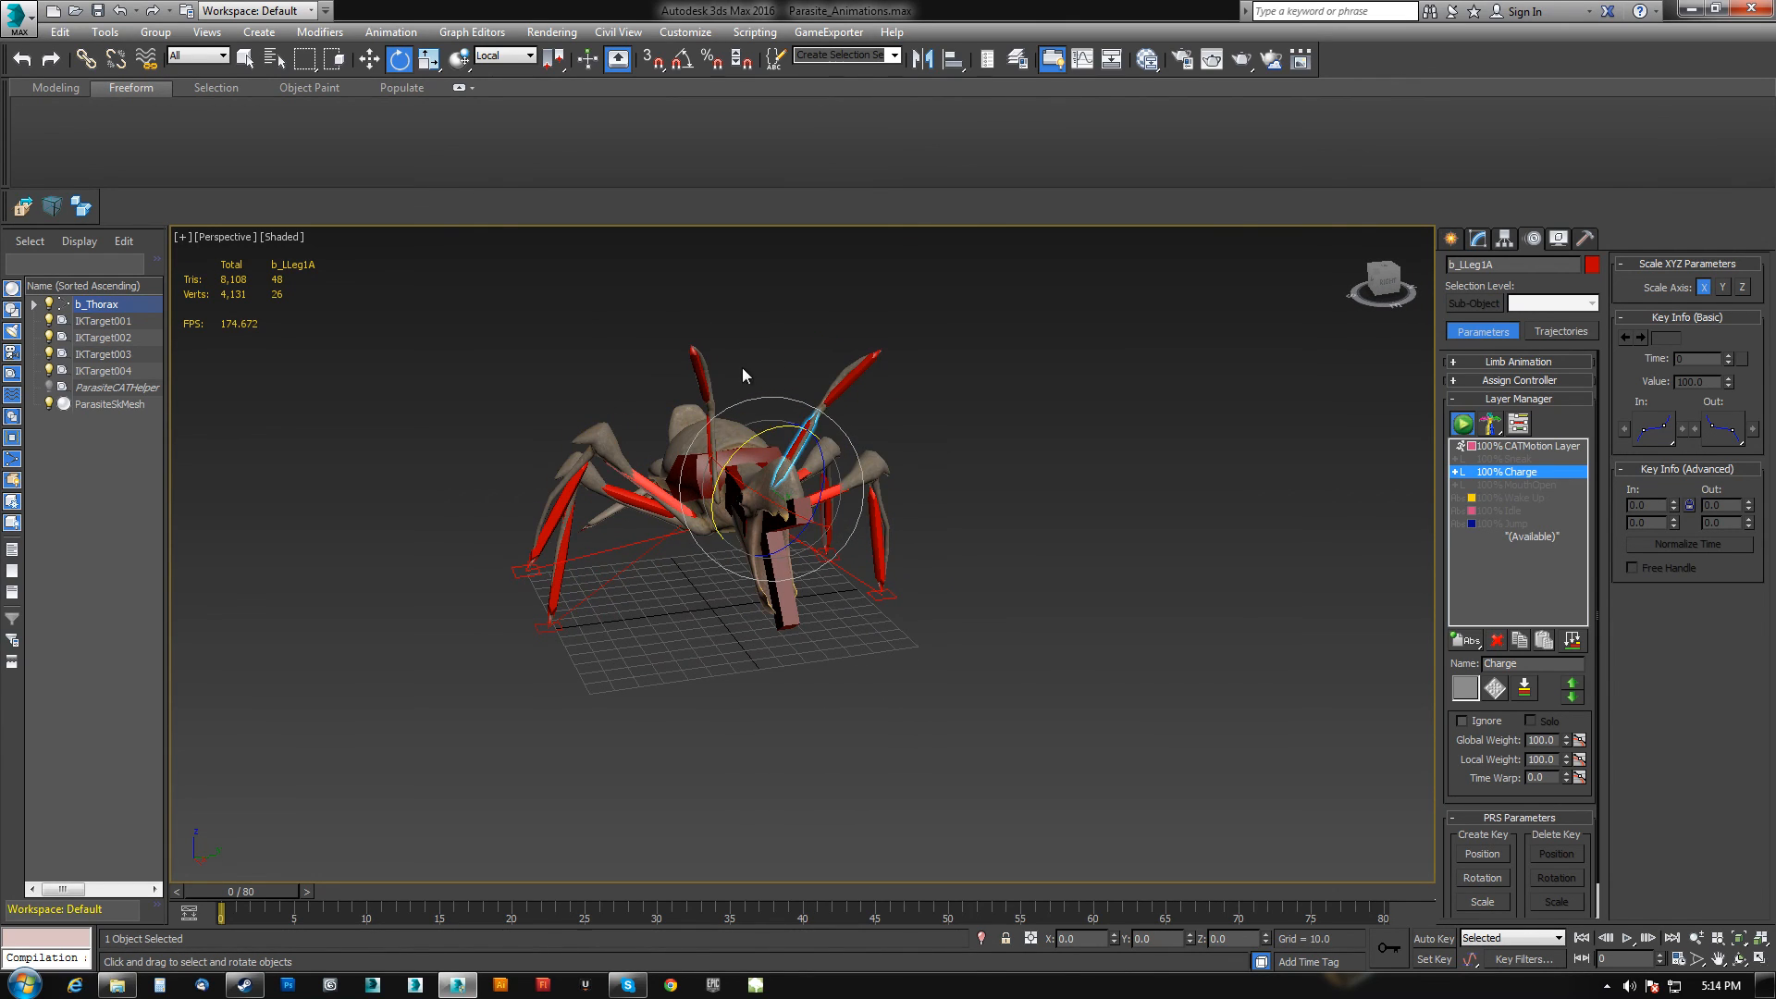
pyautogui.click(741, 373)
pyautogui.click(709, 437)
pyautogui.moveTo(746, 436); pyautogui.dragTo(698, 412)
pyautogui.keyDown('alt'); pyautogui.moveTo(783, 668); pyautogui.dragTo(732, 620, button='middle'); pyautogui.keyUp('alt')
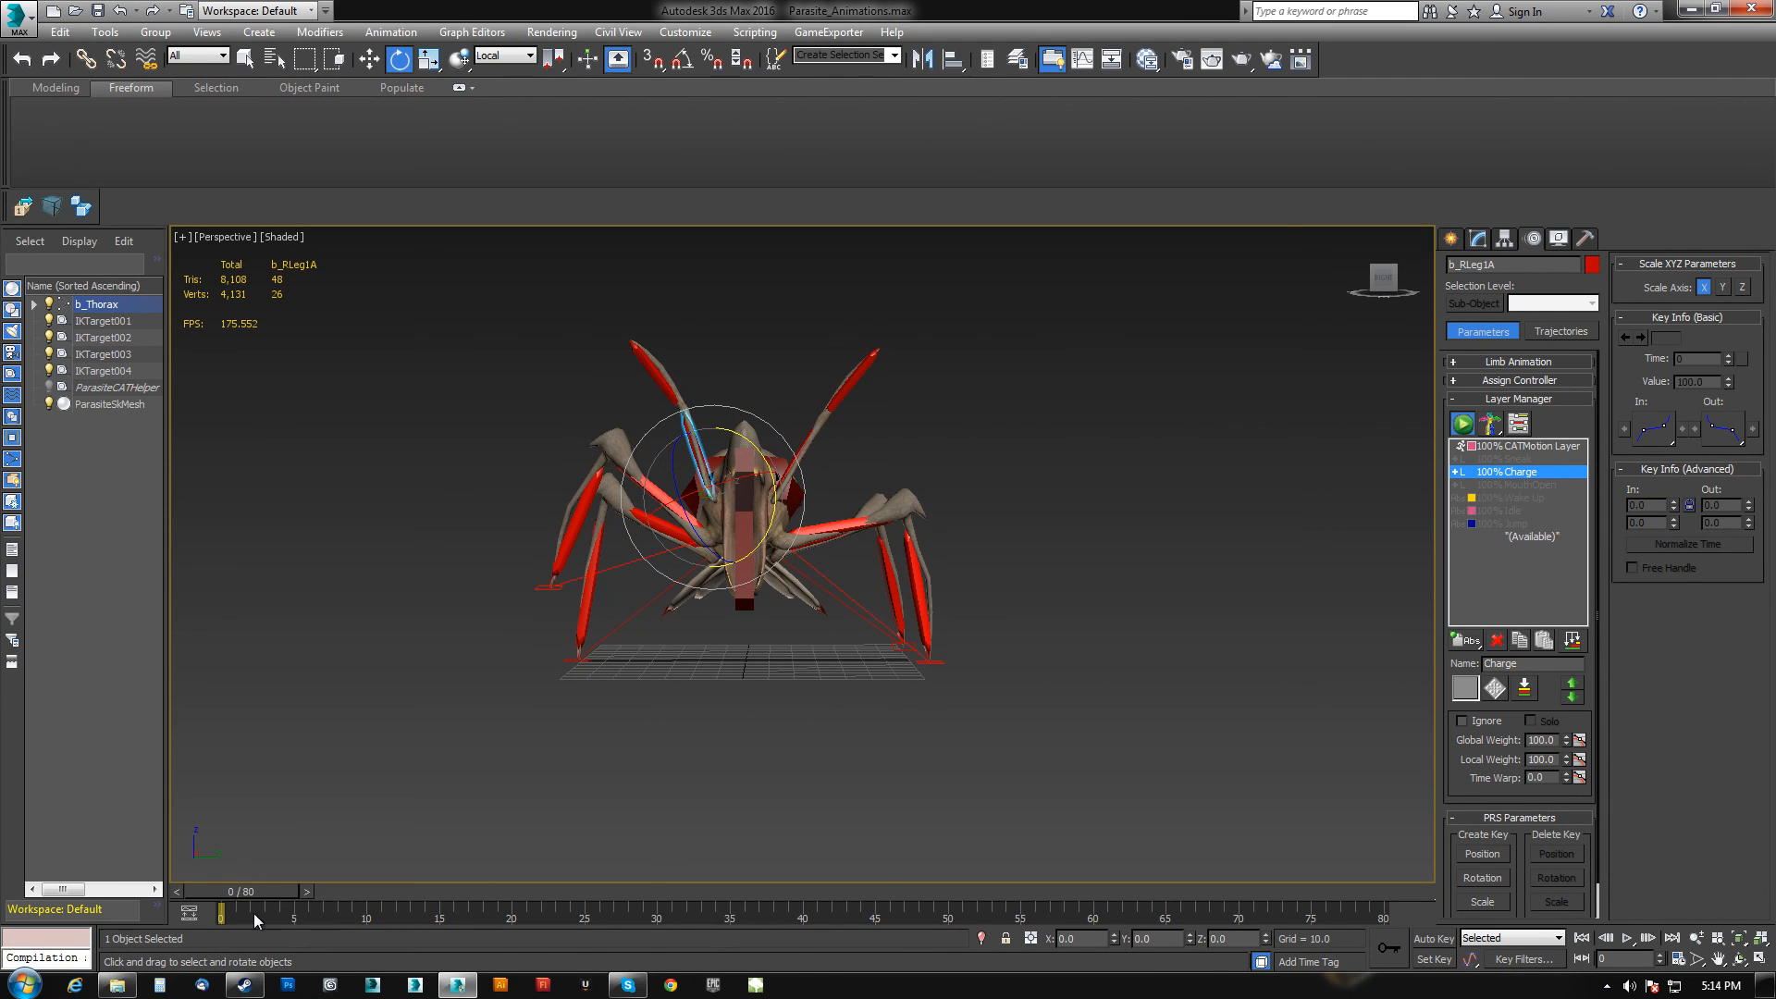
pyautogui.moveTo(255, 893); pyautogui.dragTo(1383, 910)
pyautogui.keyDown('alt'); pyautogui.moveTo(1101, 726); pyautogui.dragTo(892, 713, button='middle'); pyautogui.keyUp('alt')
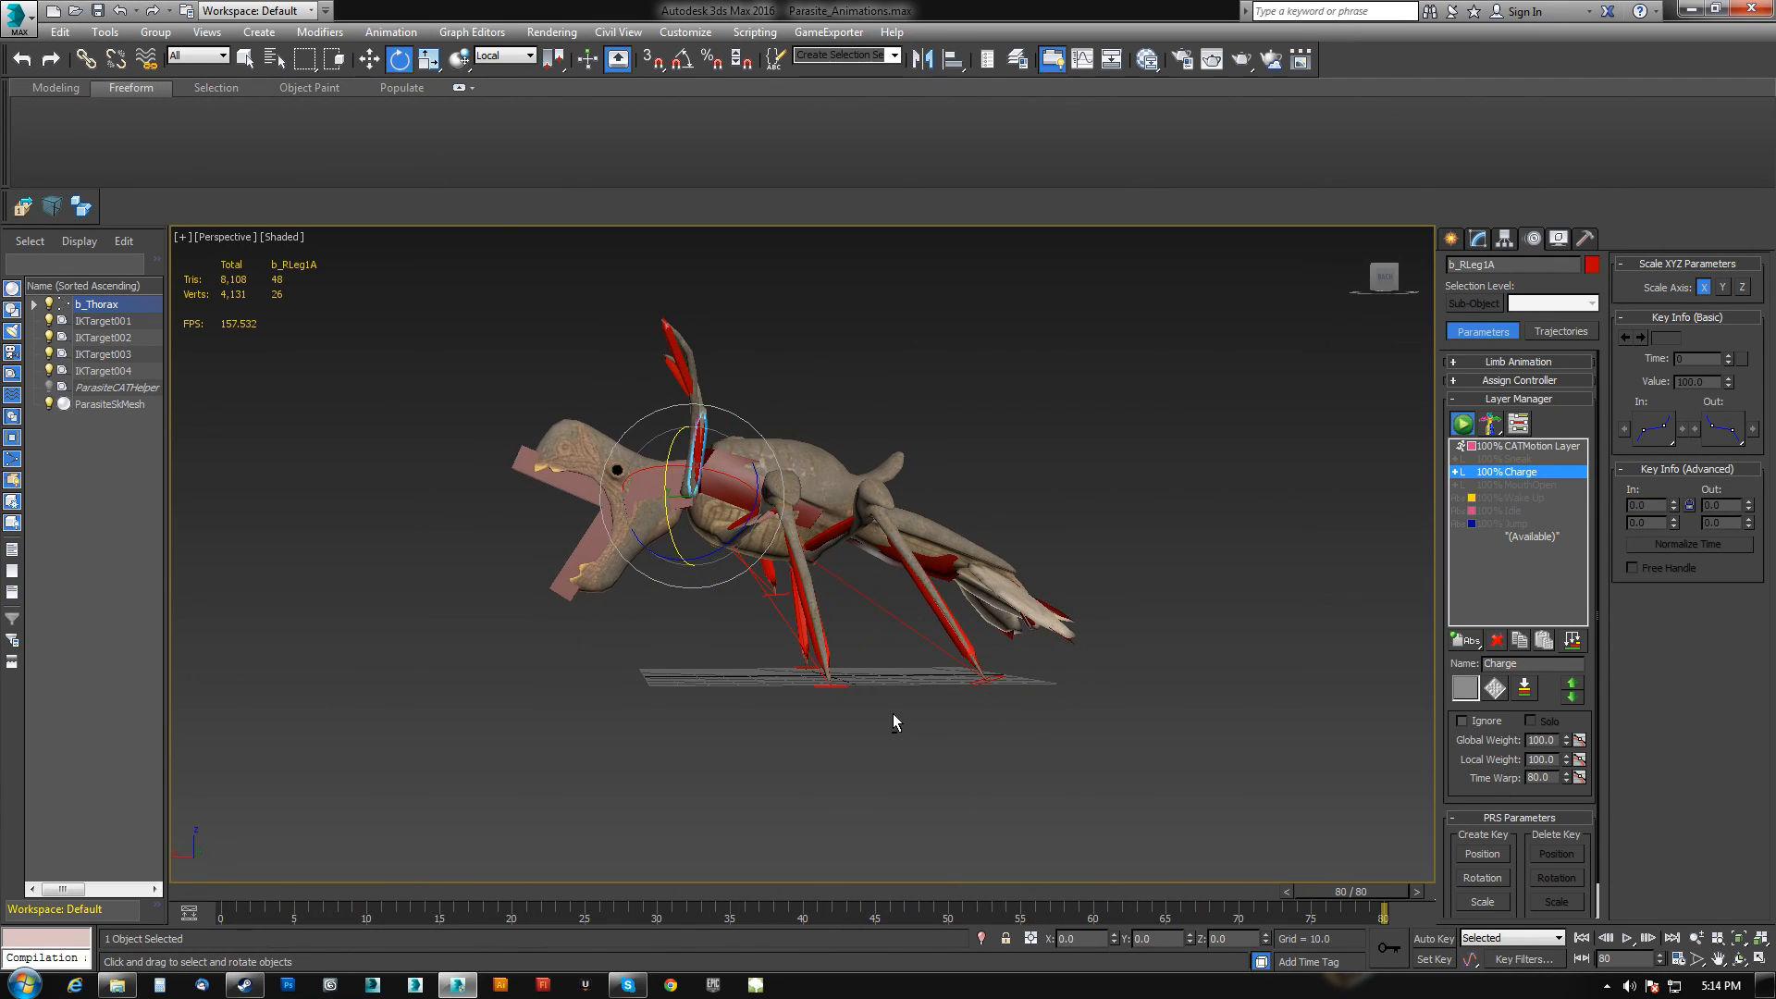
pyautogui.moveTo(1374, 899); pyautogui.dragTo(194, 904)
# Select the whole rig hierarchy and export it as Anim_Parasite_Charge.FBX.
pyautogui.press('e')
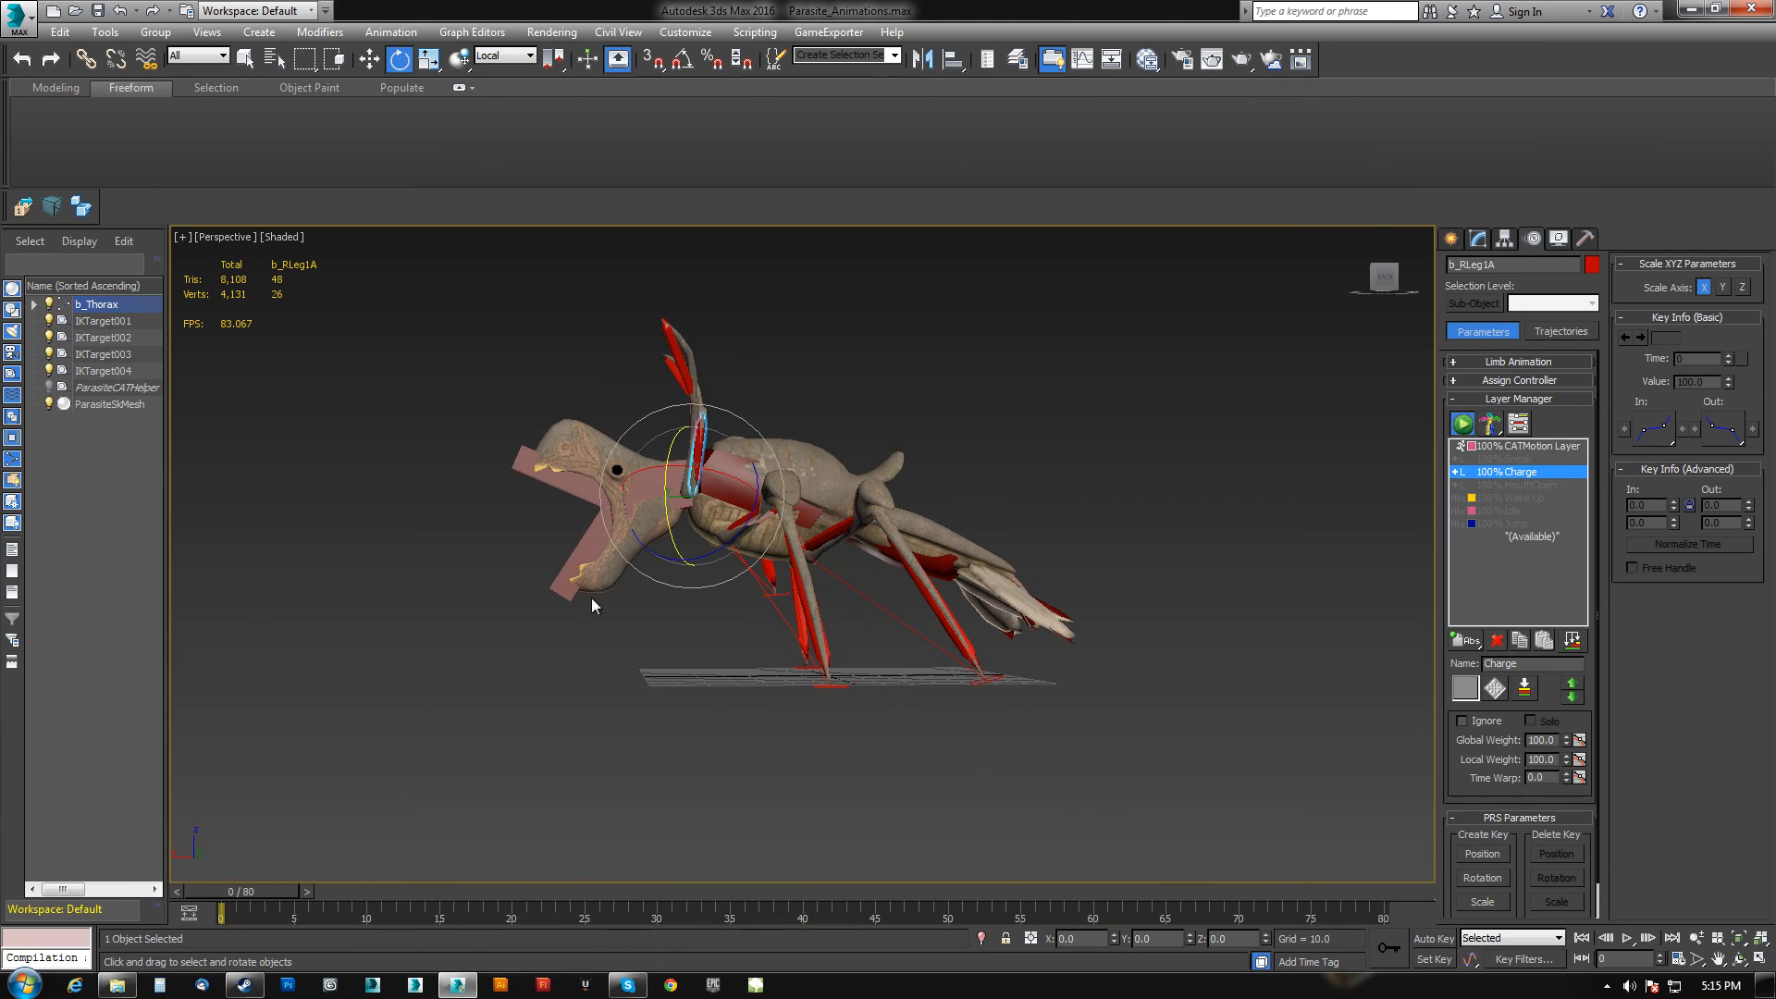
pyautogui.doubleClick(740, 477)
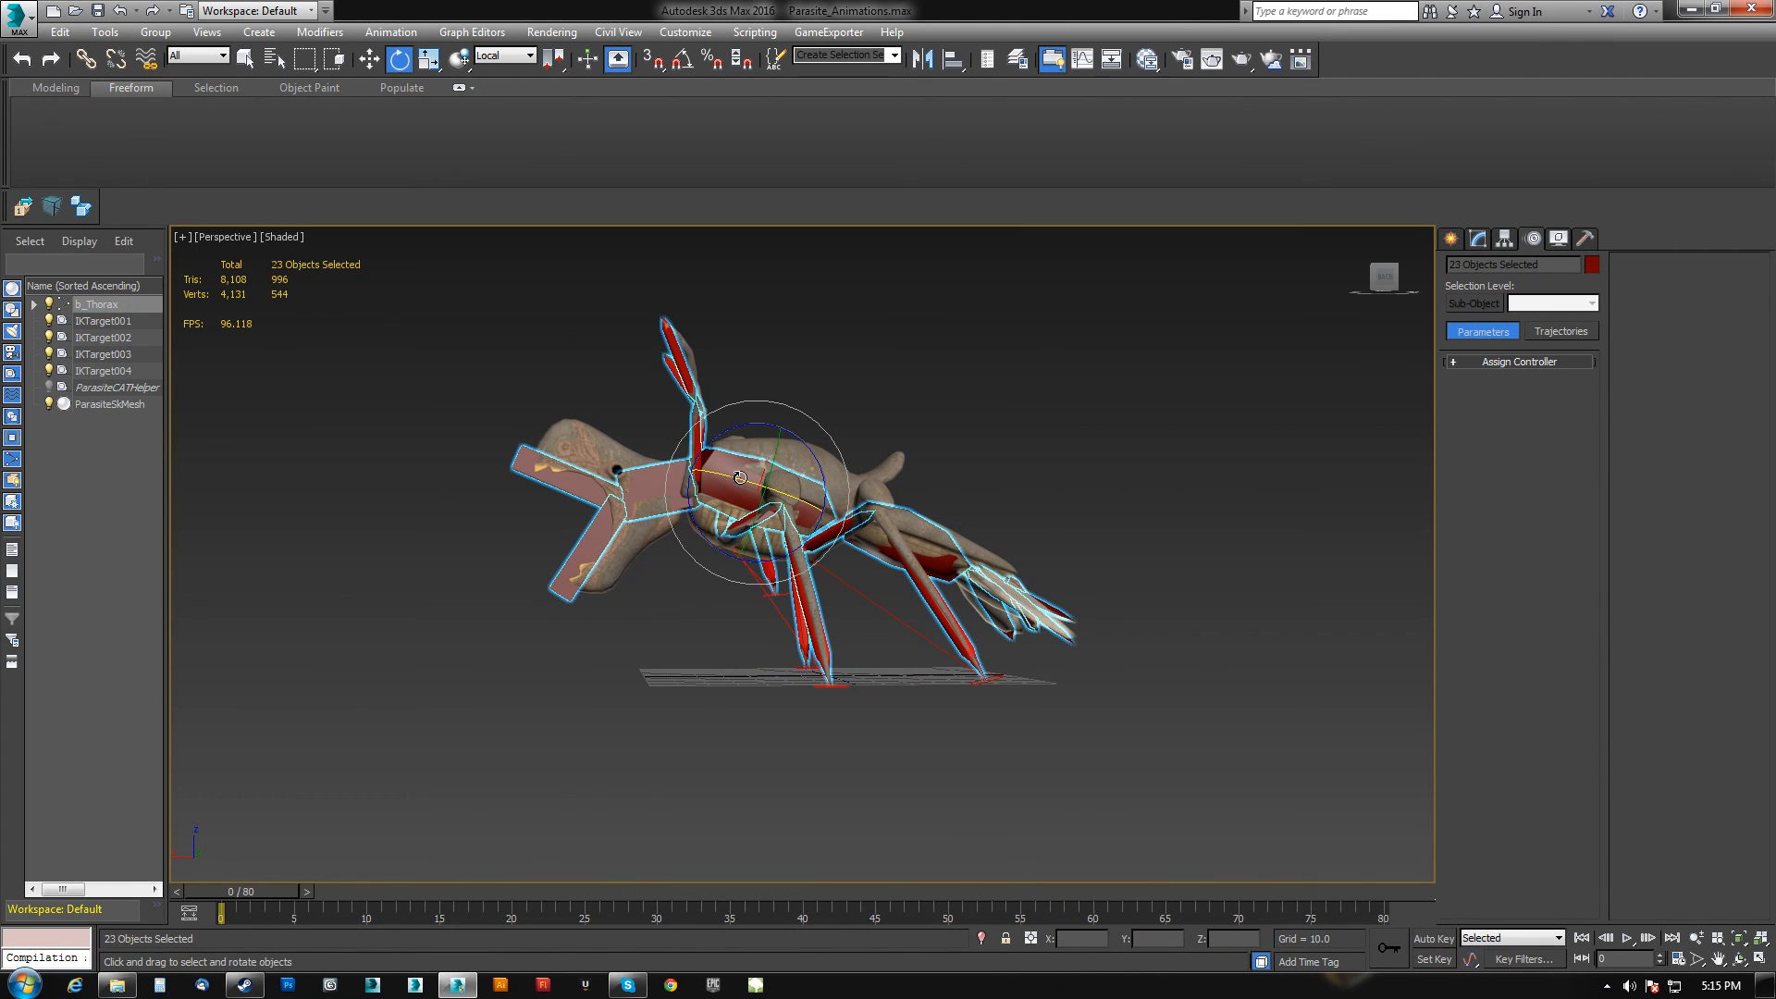
pyautogui.click(25, 206)
pyautogui.click(231, 159)
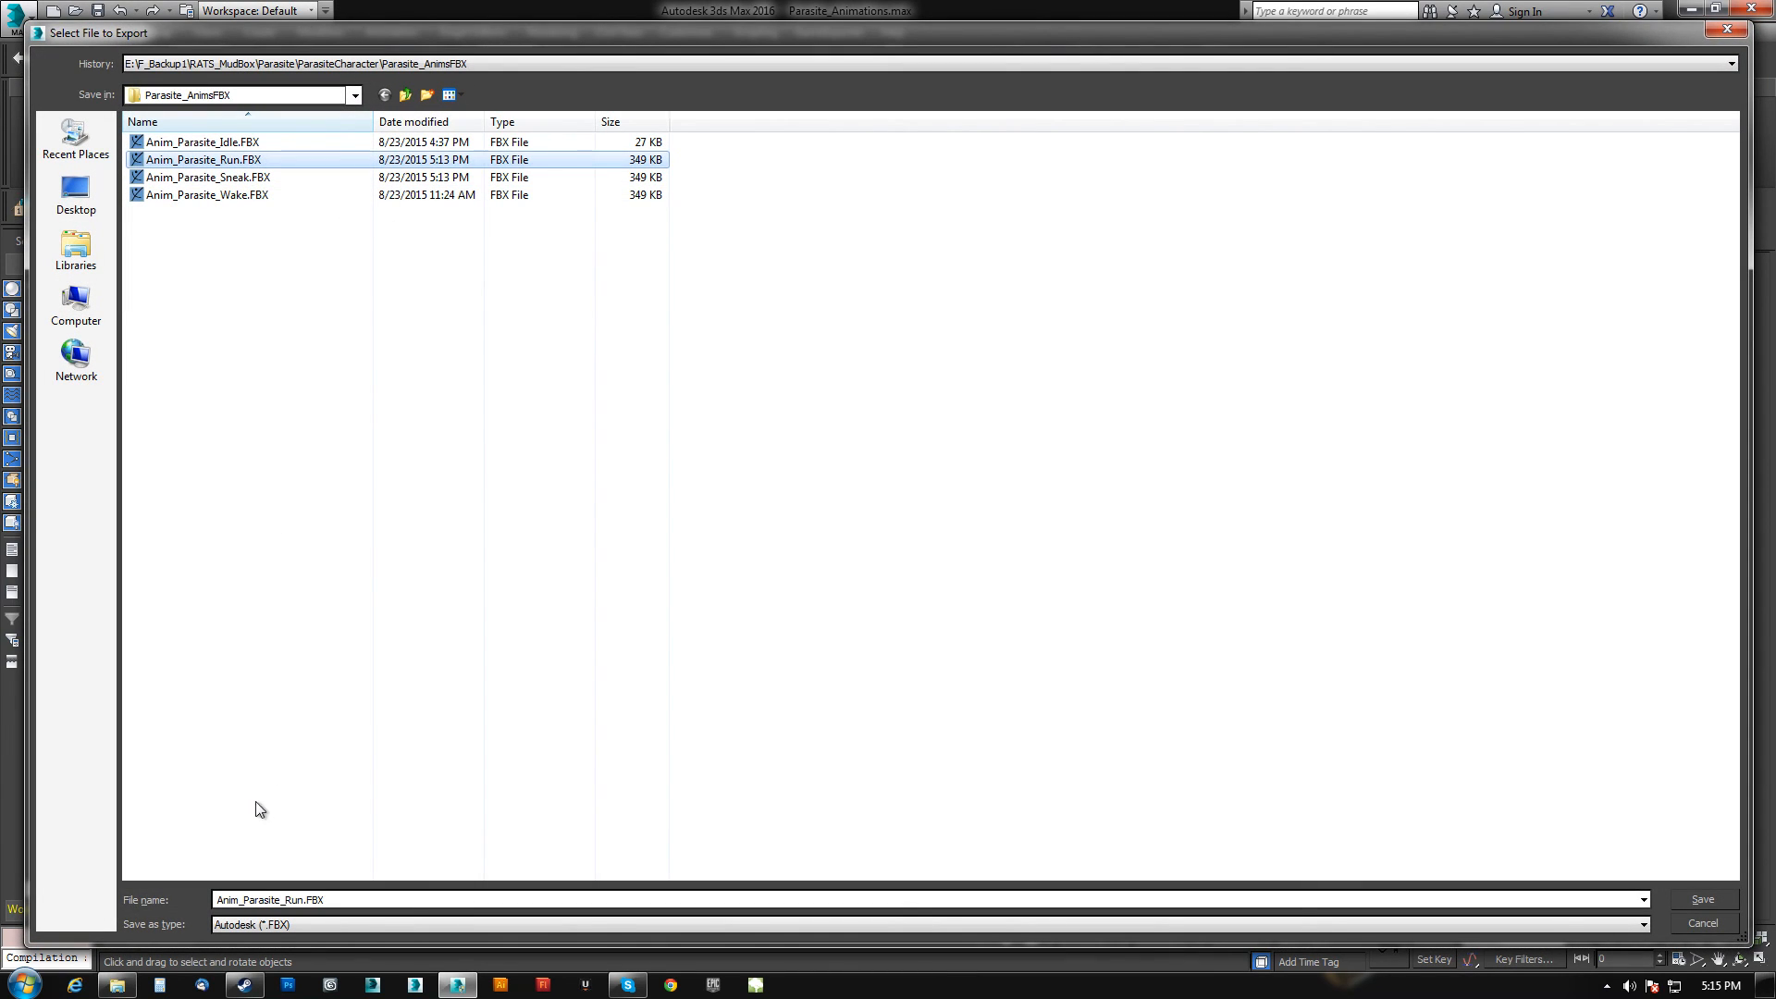
pyautogui.doubleClick(282, 899)
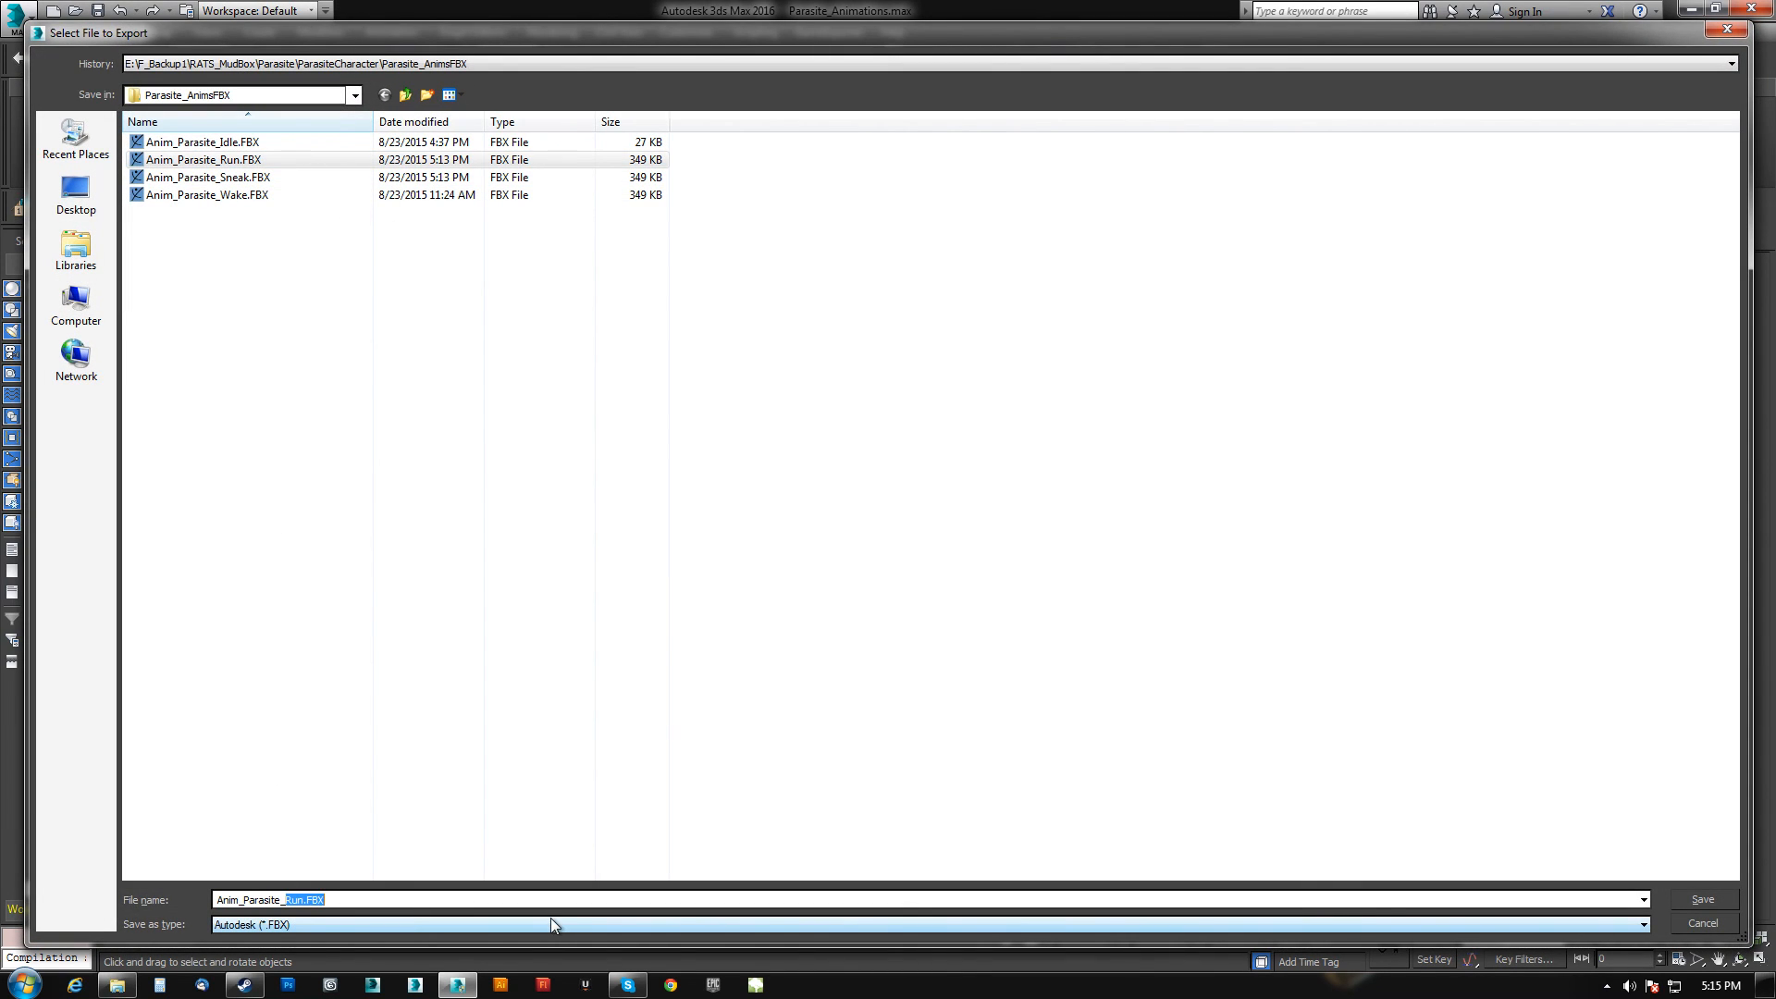
pyautogui.write('Anim_Parasite_Charge')
pyautogui.press('Return')
pyautogui.click(1002, 769)
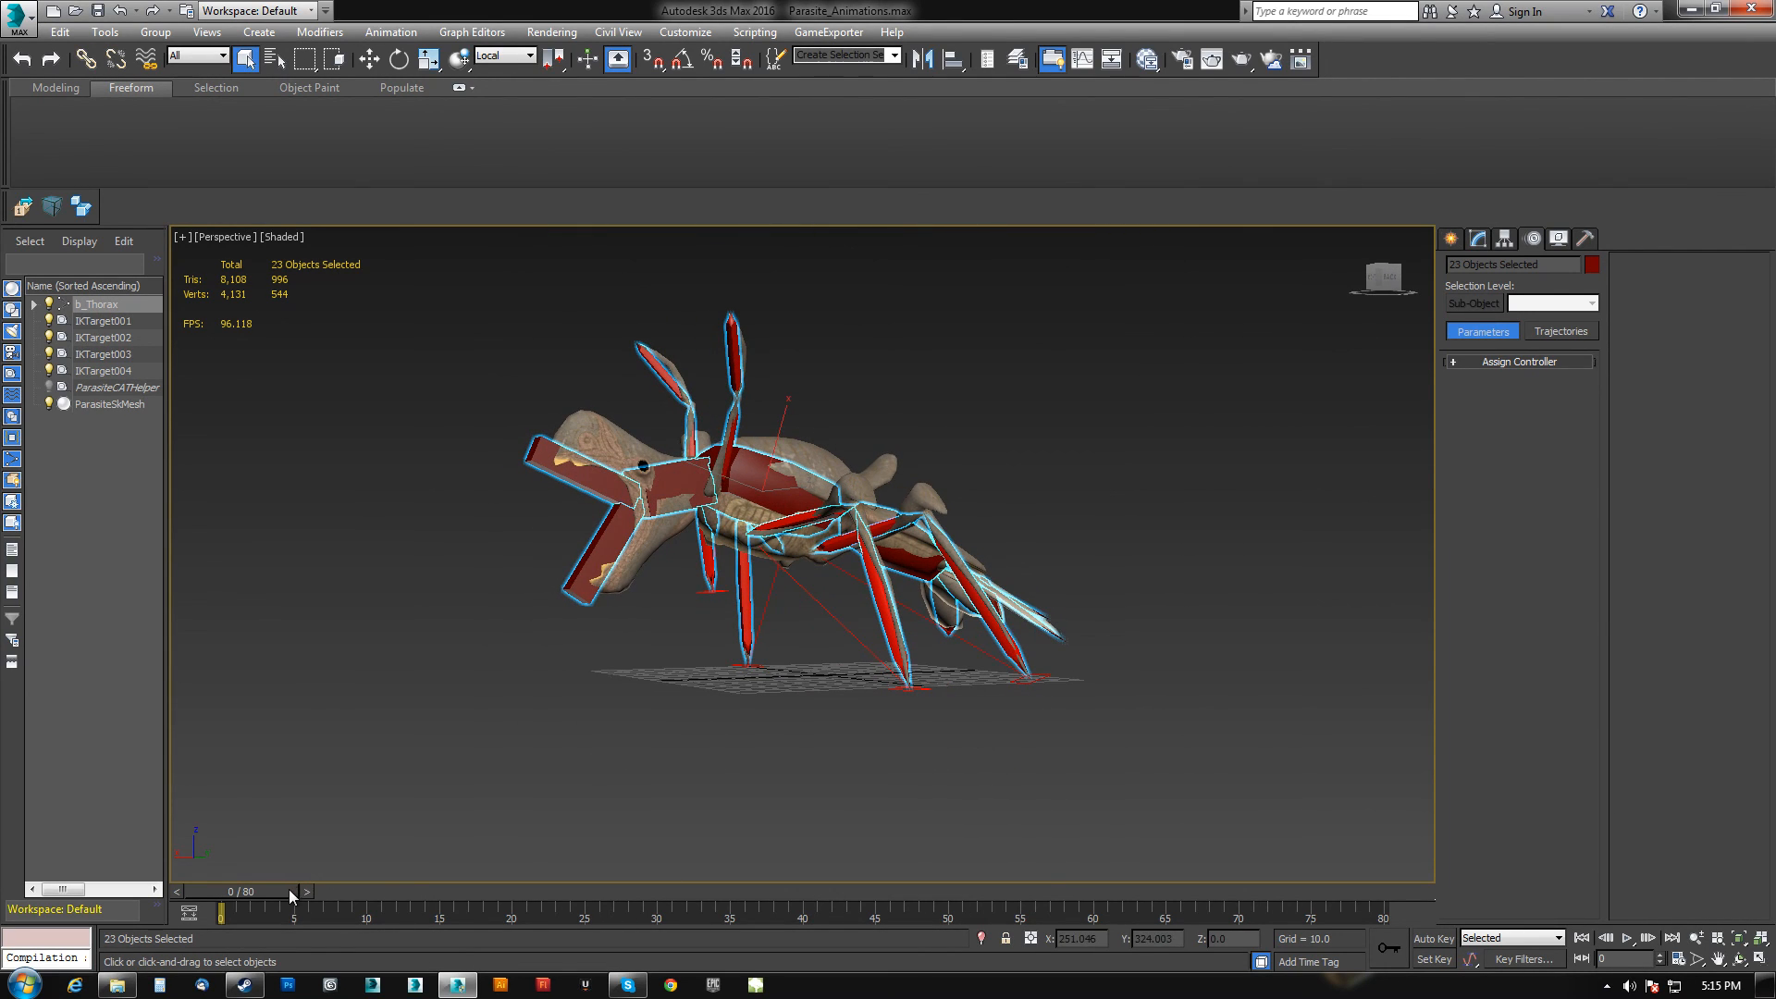
# Select the thorax and set the Charge layer to Ignore.
pyautogui.keyDown('alt'); pyautogui.moveTo(881, 646); pyautogui.dragTo(1177, 561, button='middle'); pyautogui.keyUp('alt')
pyautogui.click(768, 499)
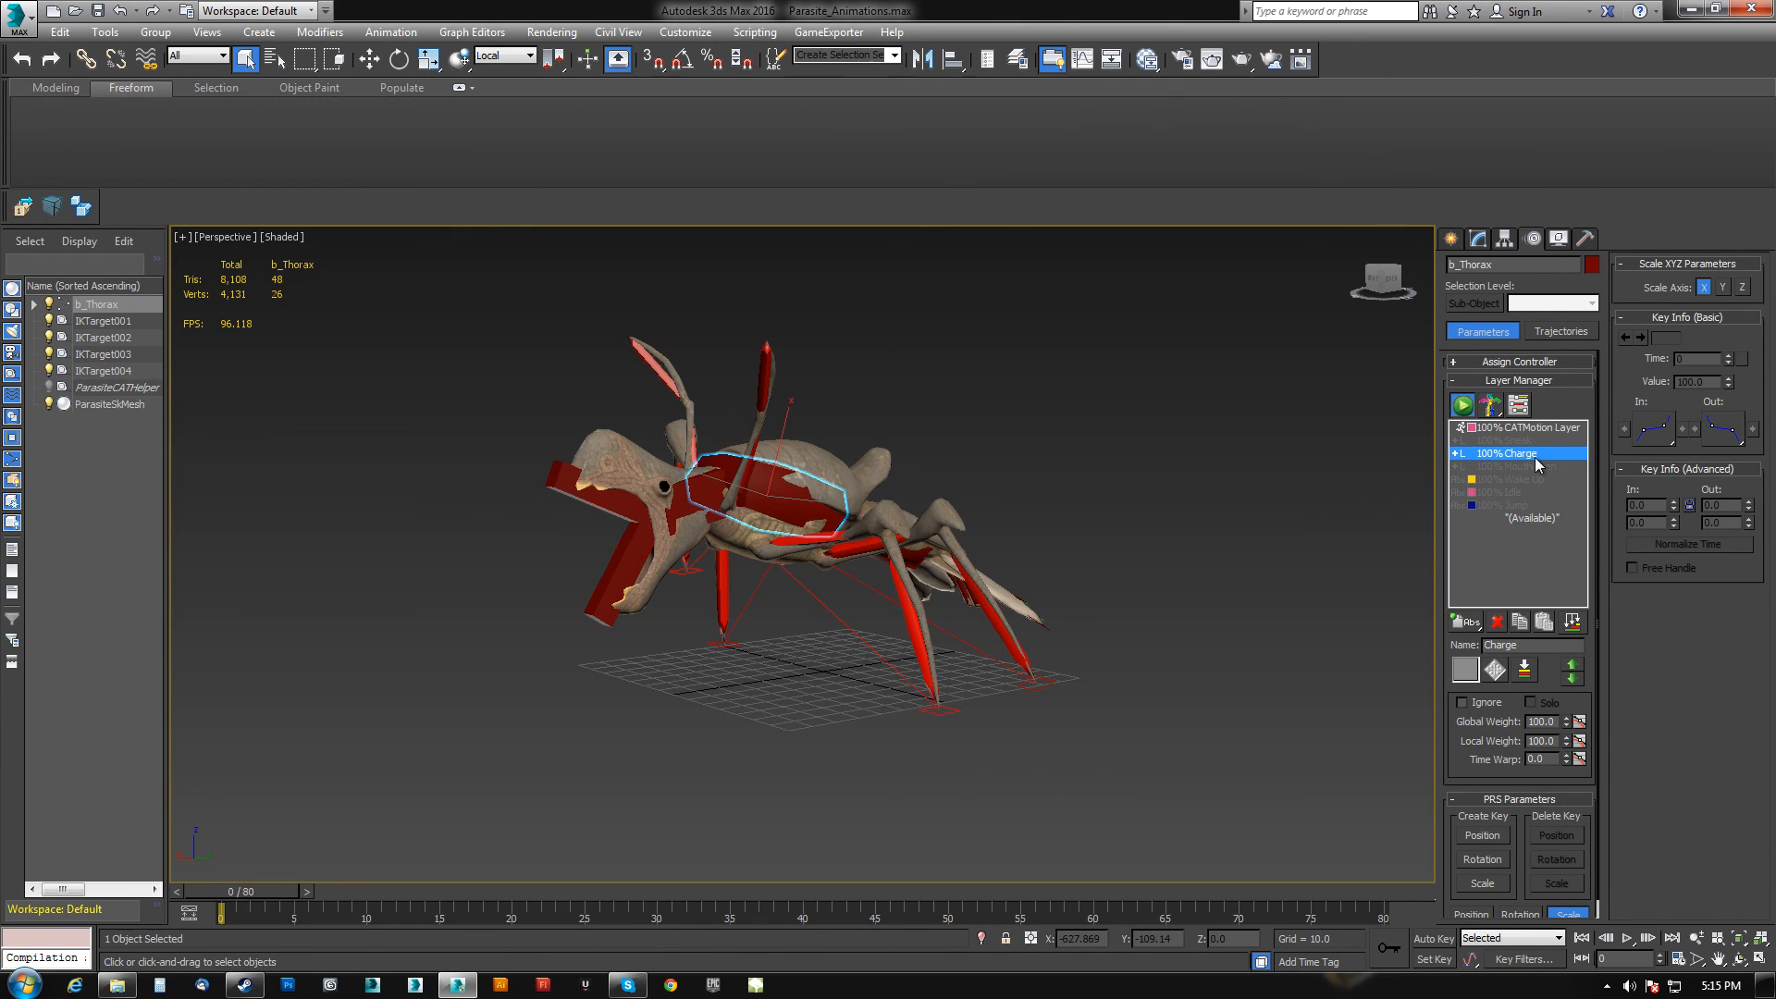
pyautogui.click(1463, 702)
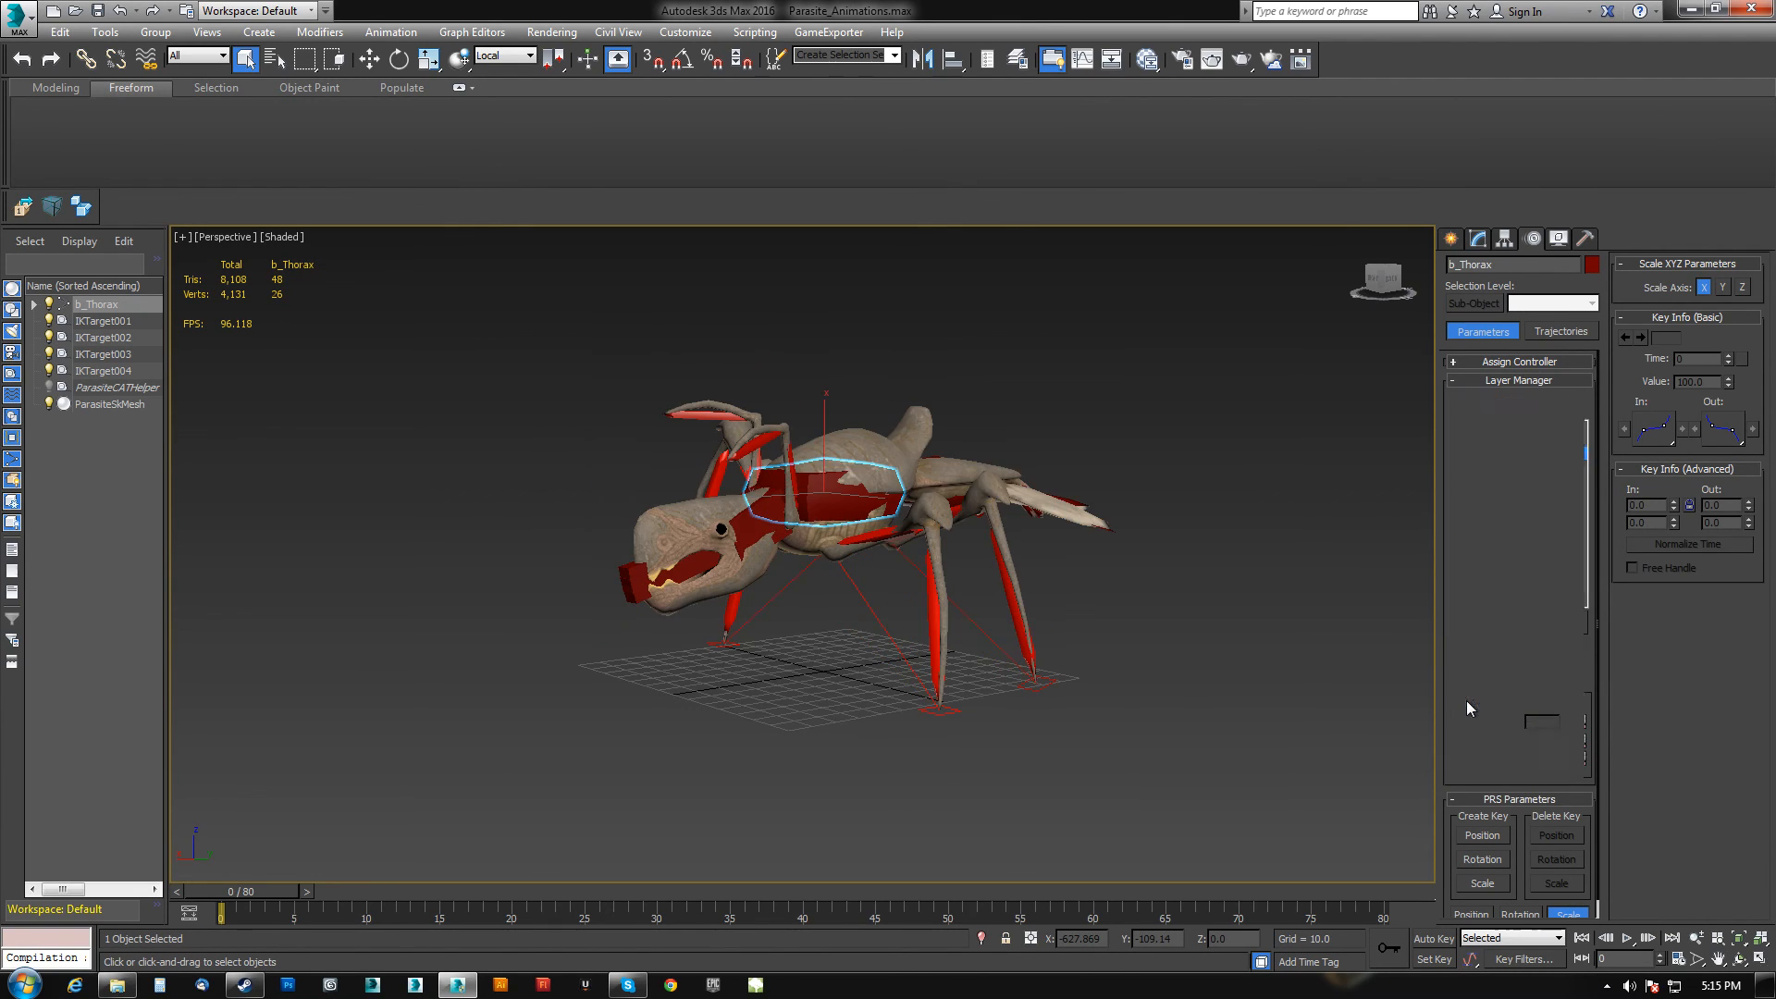
pyautogui.keyDown('alt'); pyautogui.moveTo(967, 599); pyautogui.dragTo(994, 591, button='middle'); pyautogui.keyUp('alt')
pyautogui.moveTo(255, 892); pyautogui.dragTo(34, 904)
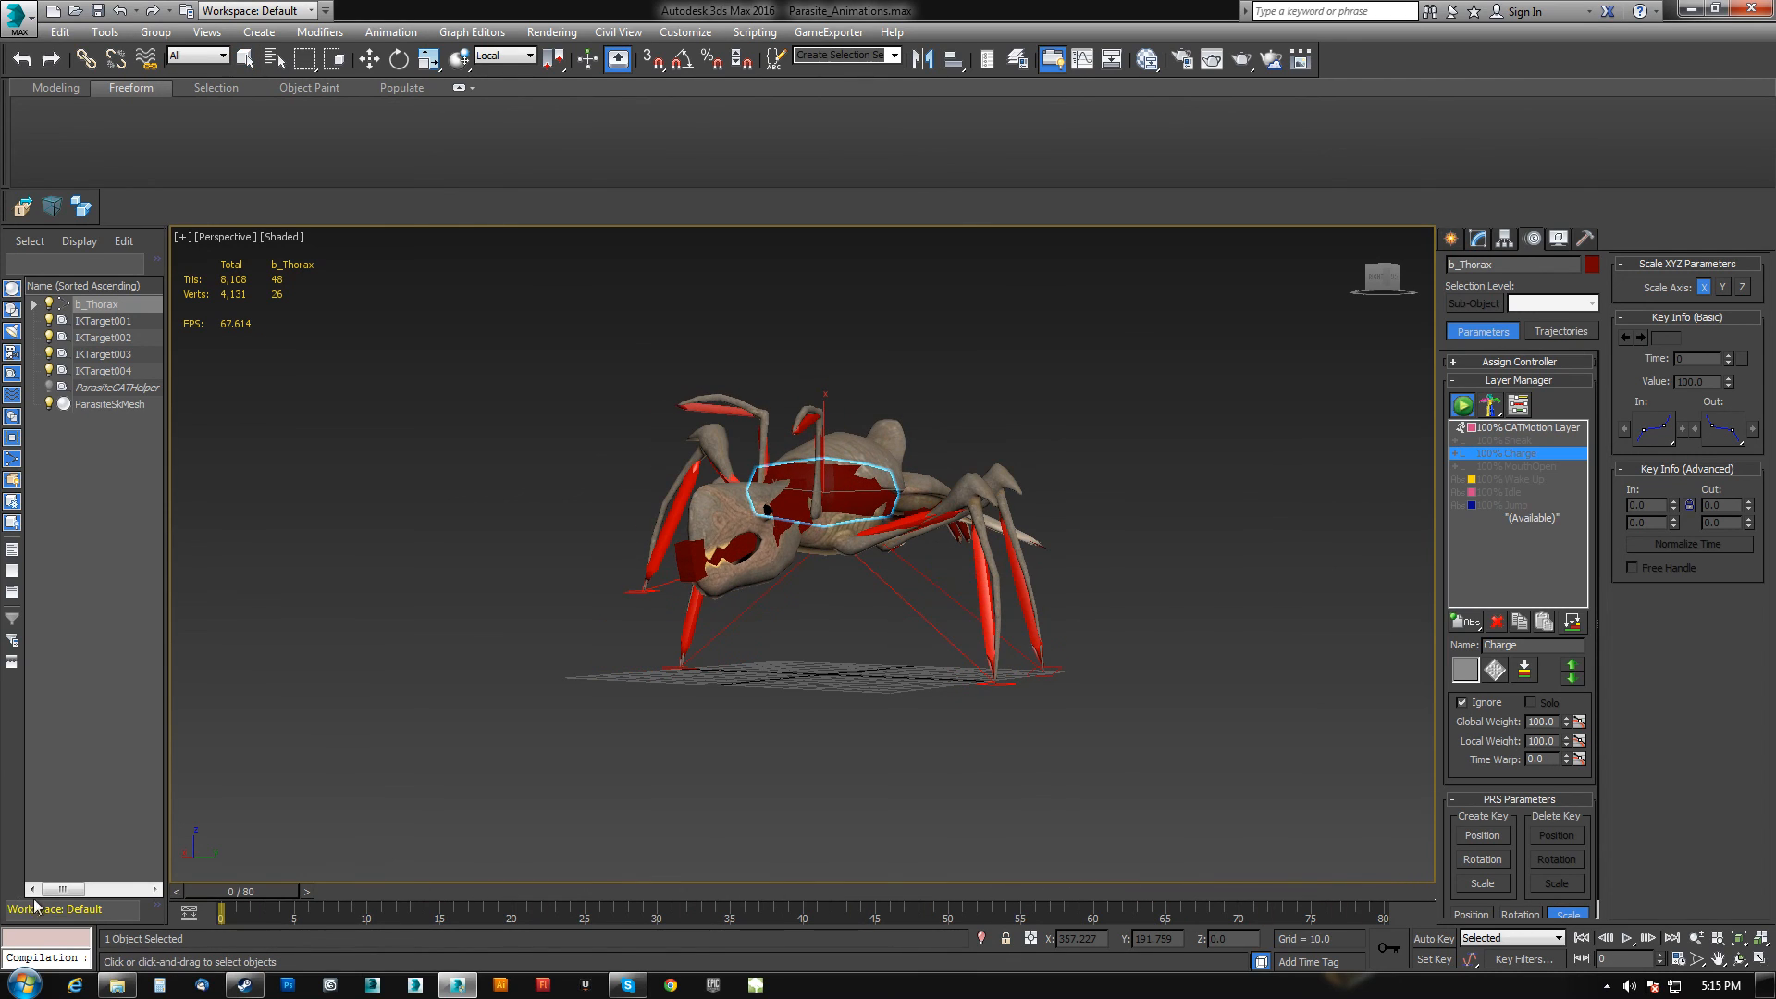
# Select the Idle layer, clear its Ignore setting and play the animation.
pyautogui.click(1505, 492)
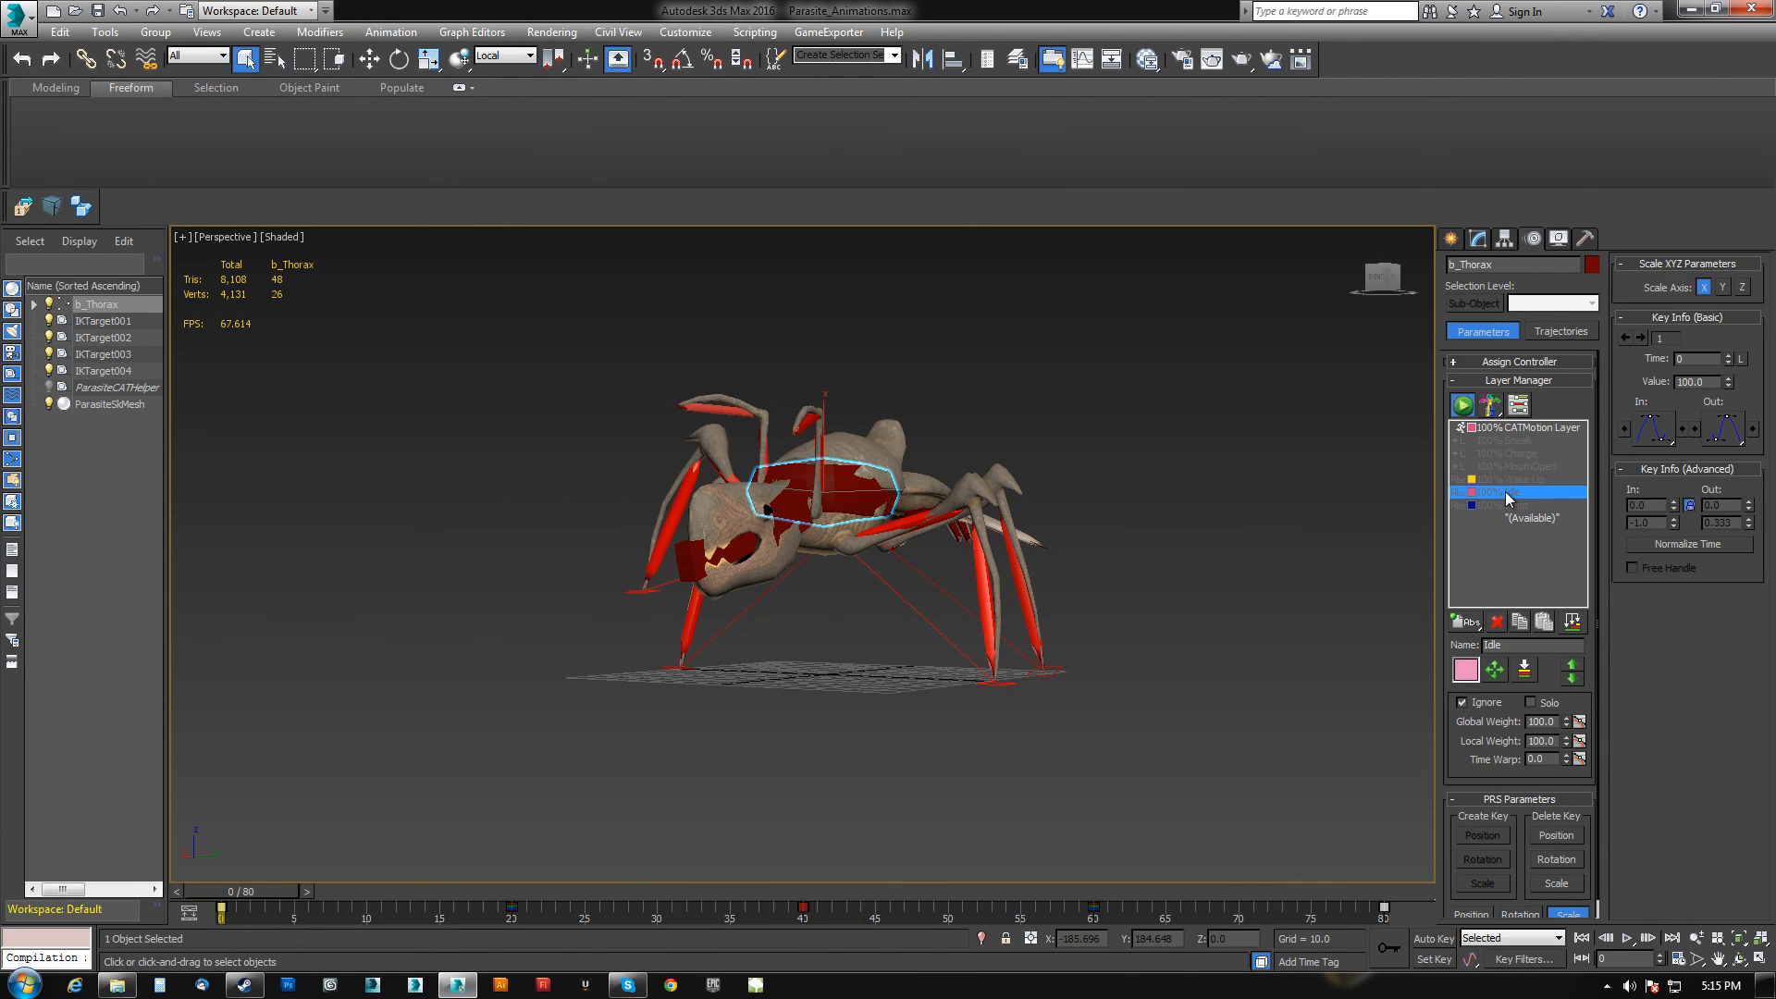
pyautogui.click(1462, 703)
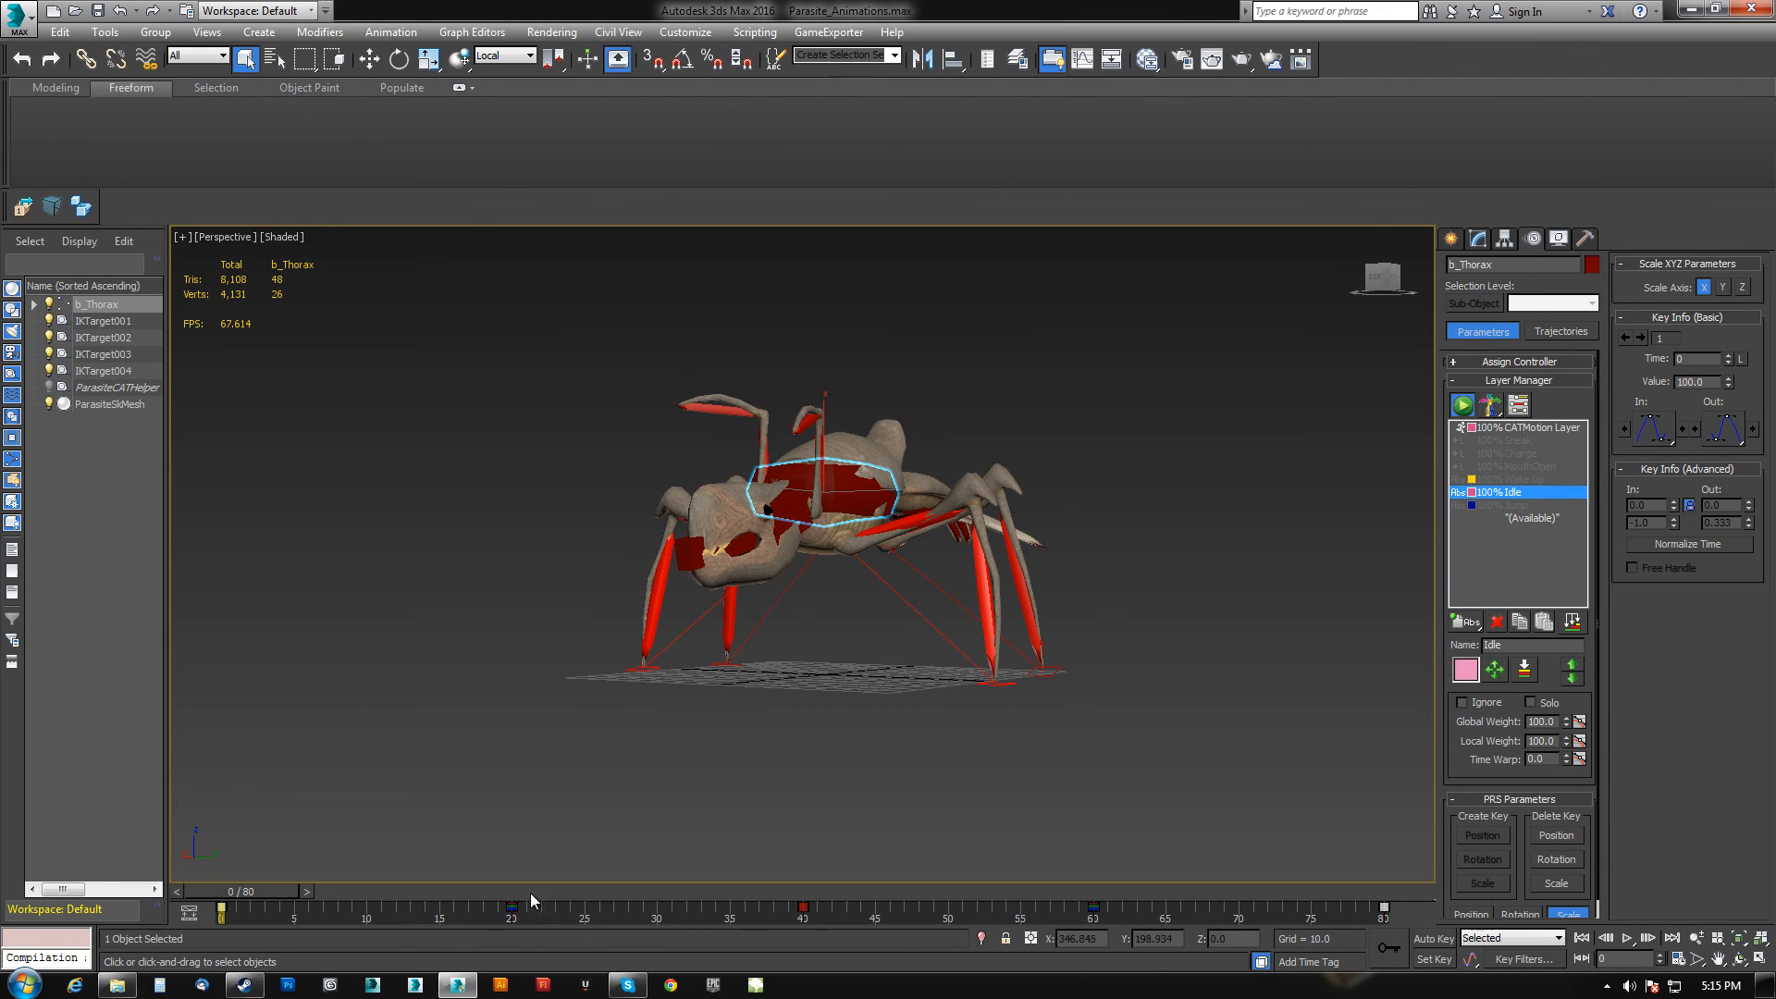
pyautogui.press('/')
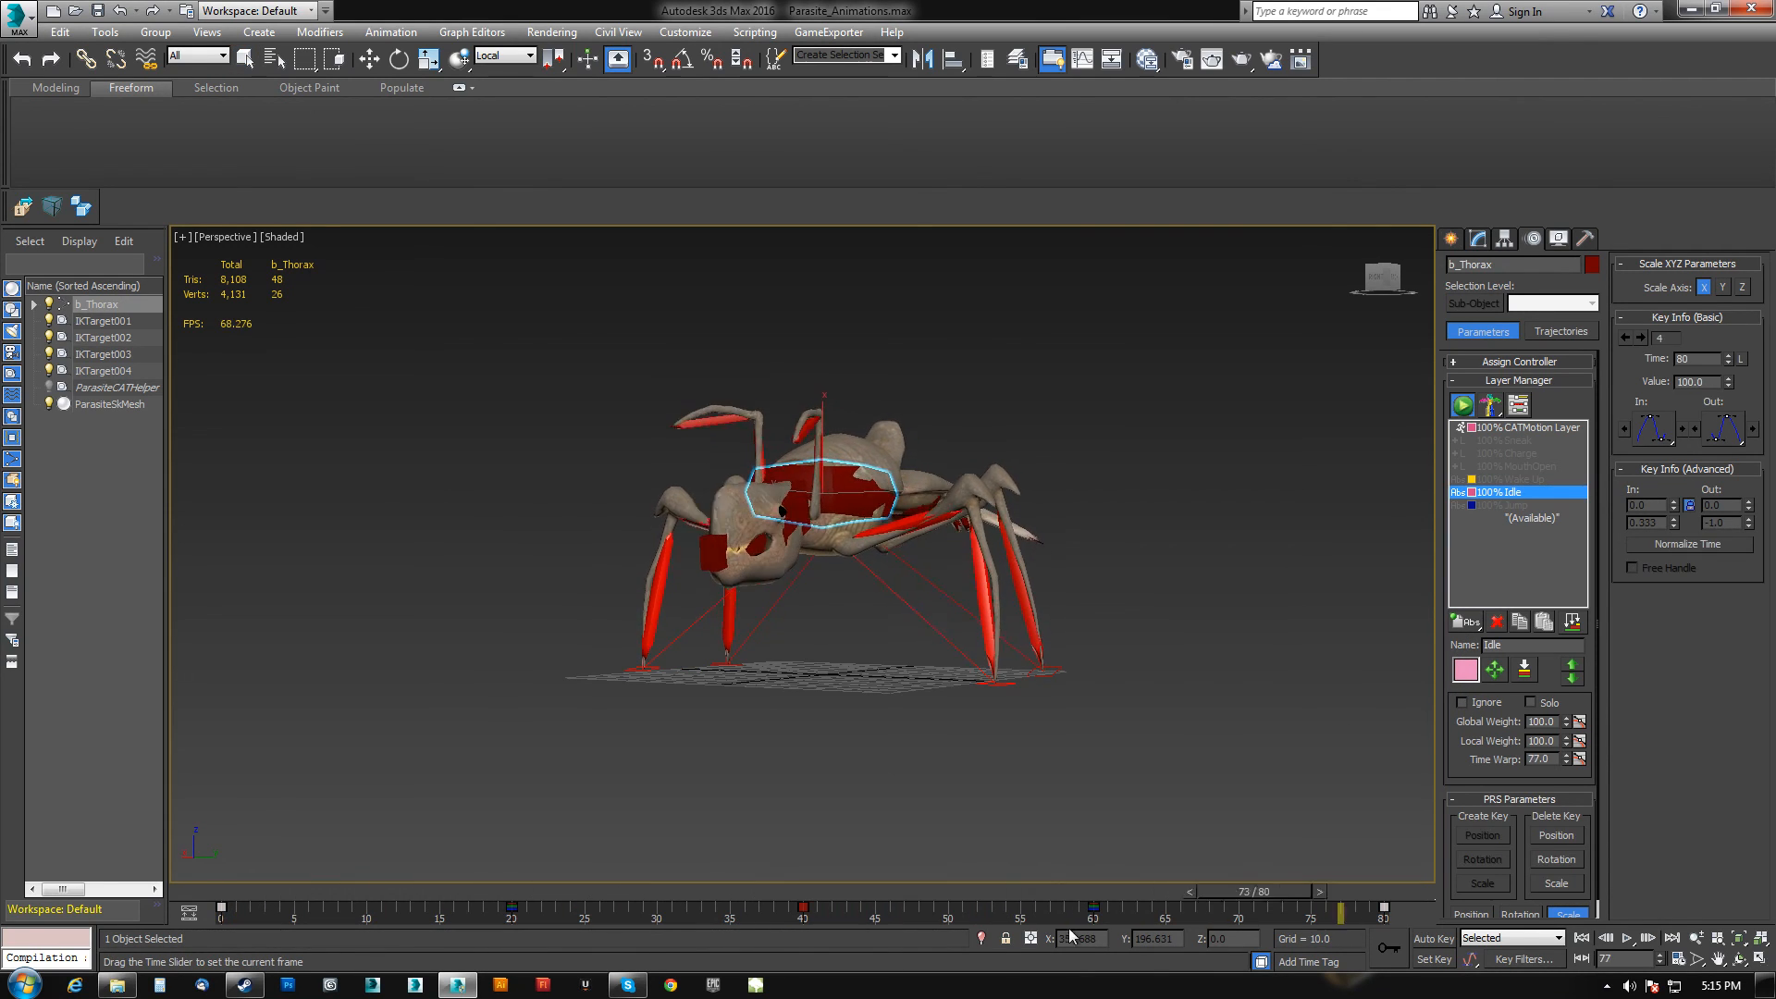
# Select the whole rig hierarchy and export it over Anim_Parasite_Idle.FBX.
pyautogui.doubleClick(741, 572)
pyautogui.click(35, 204)
pyautogui.doubleClick(239, 166)
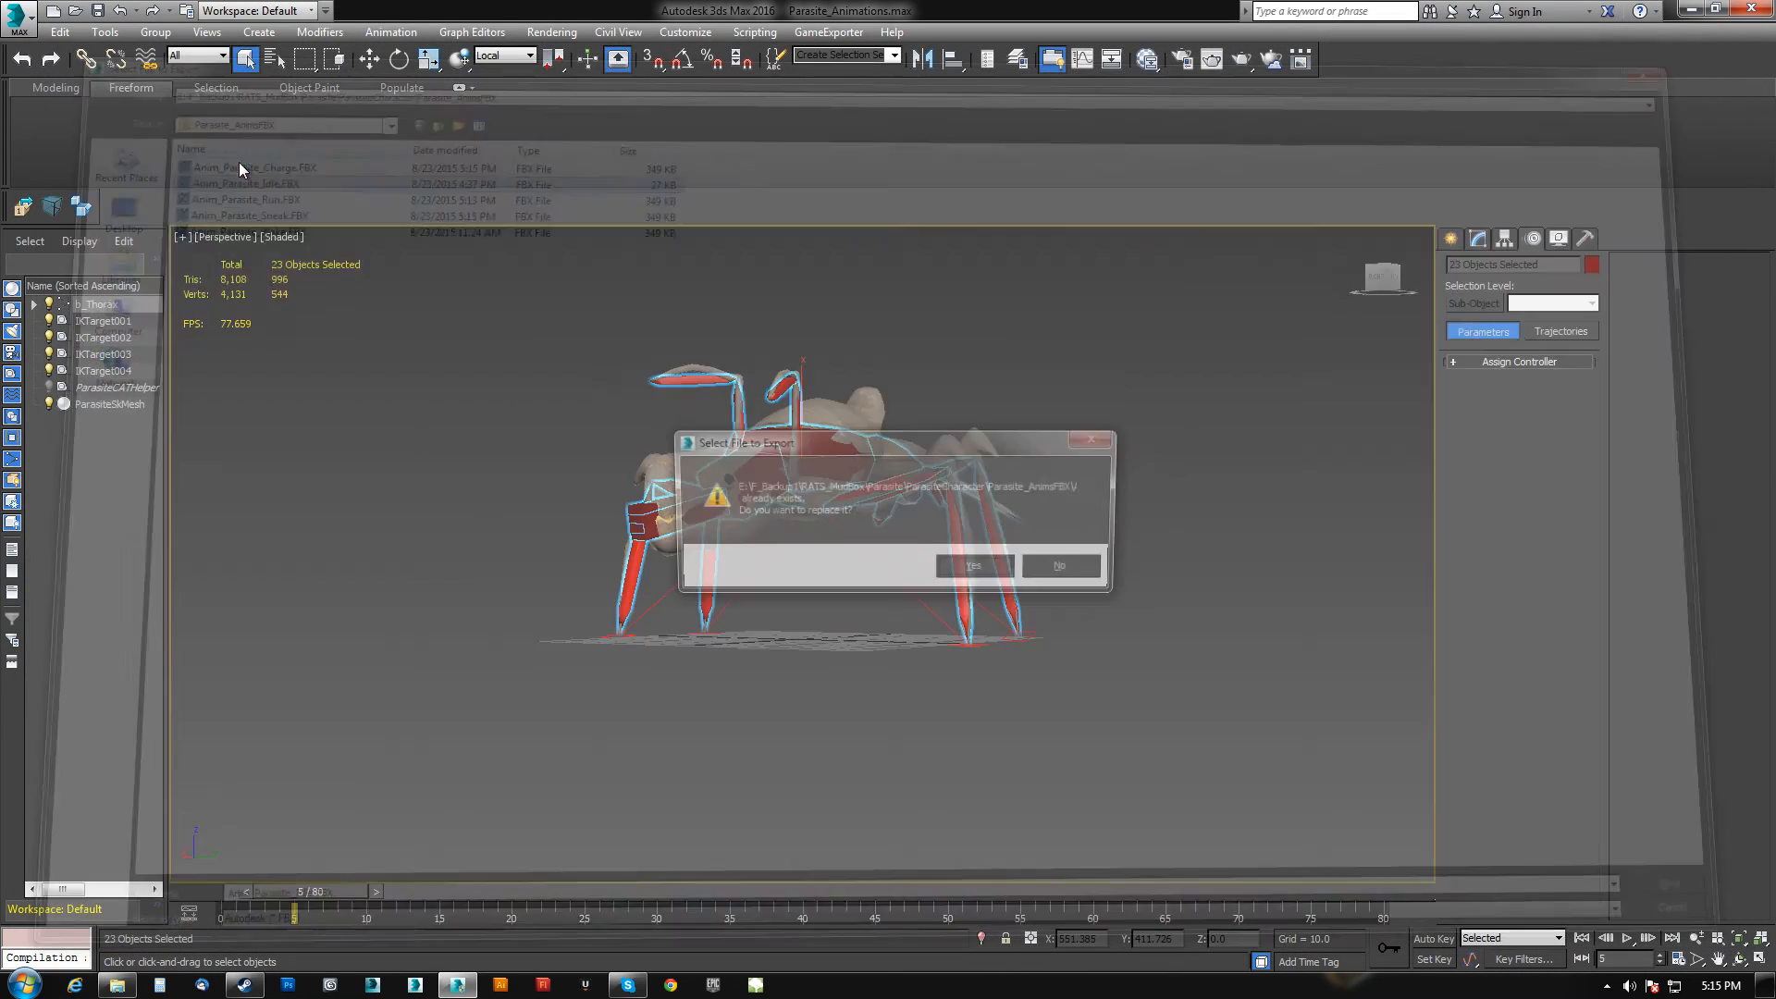
pyautogui.click(962, 568)
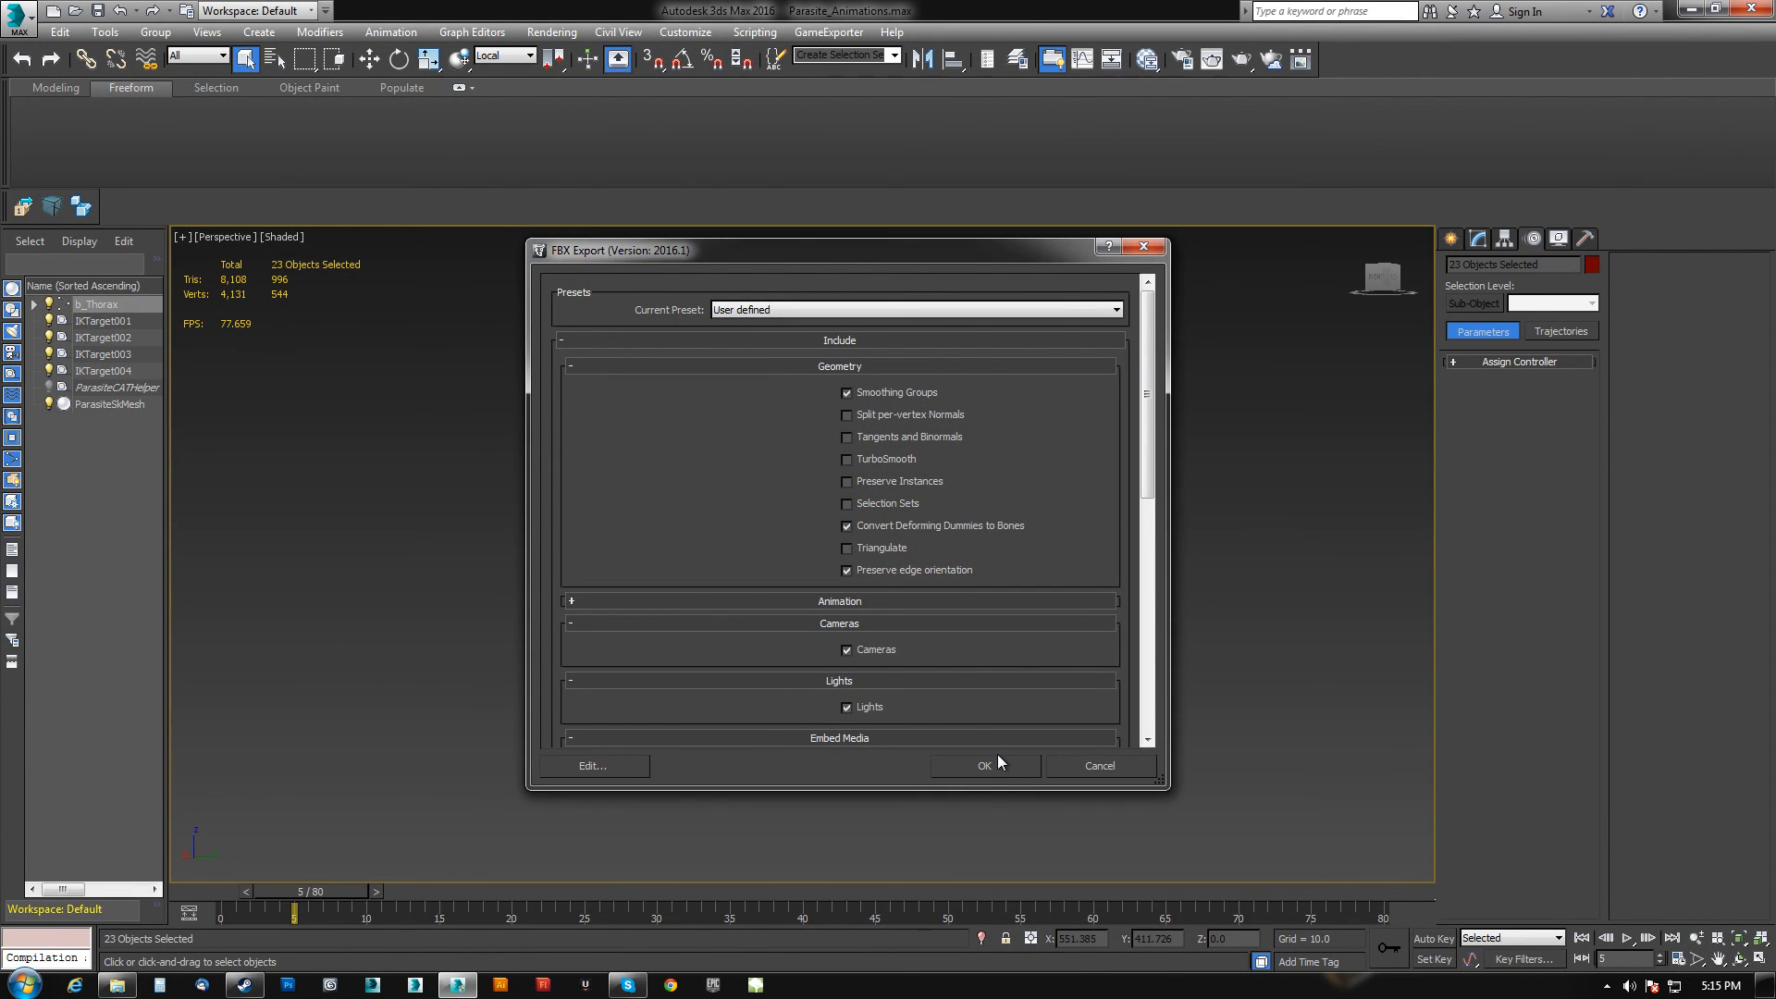
pyautogui.click(997, 755)
# Select the thorax, pick the Jump layer and clear its Ignore setting.
pyautogui.click(839, 448)
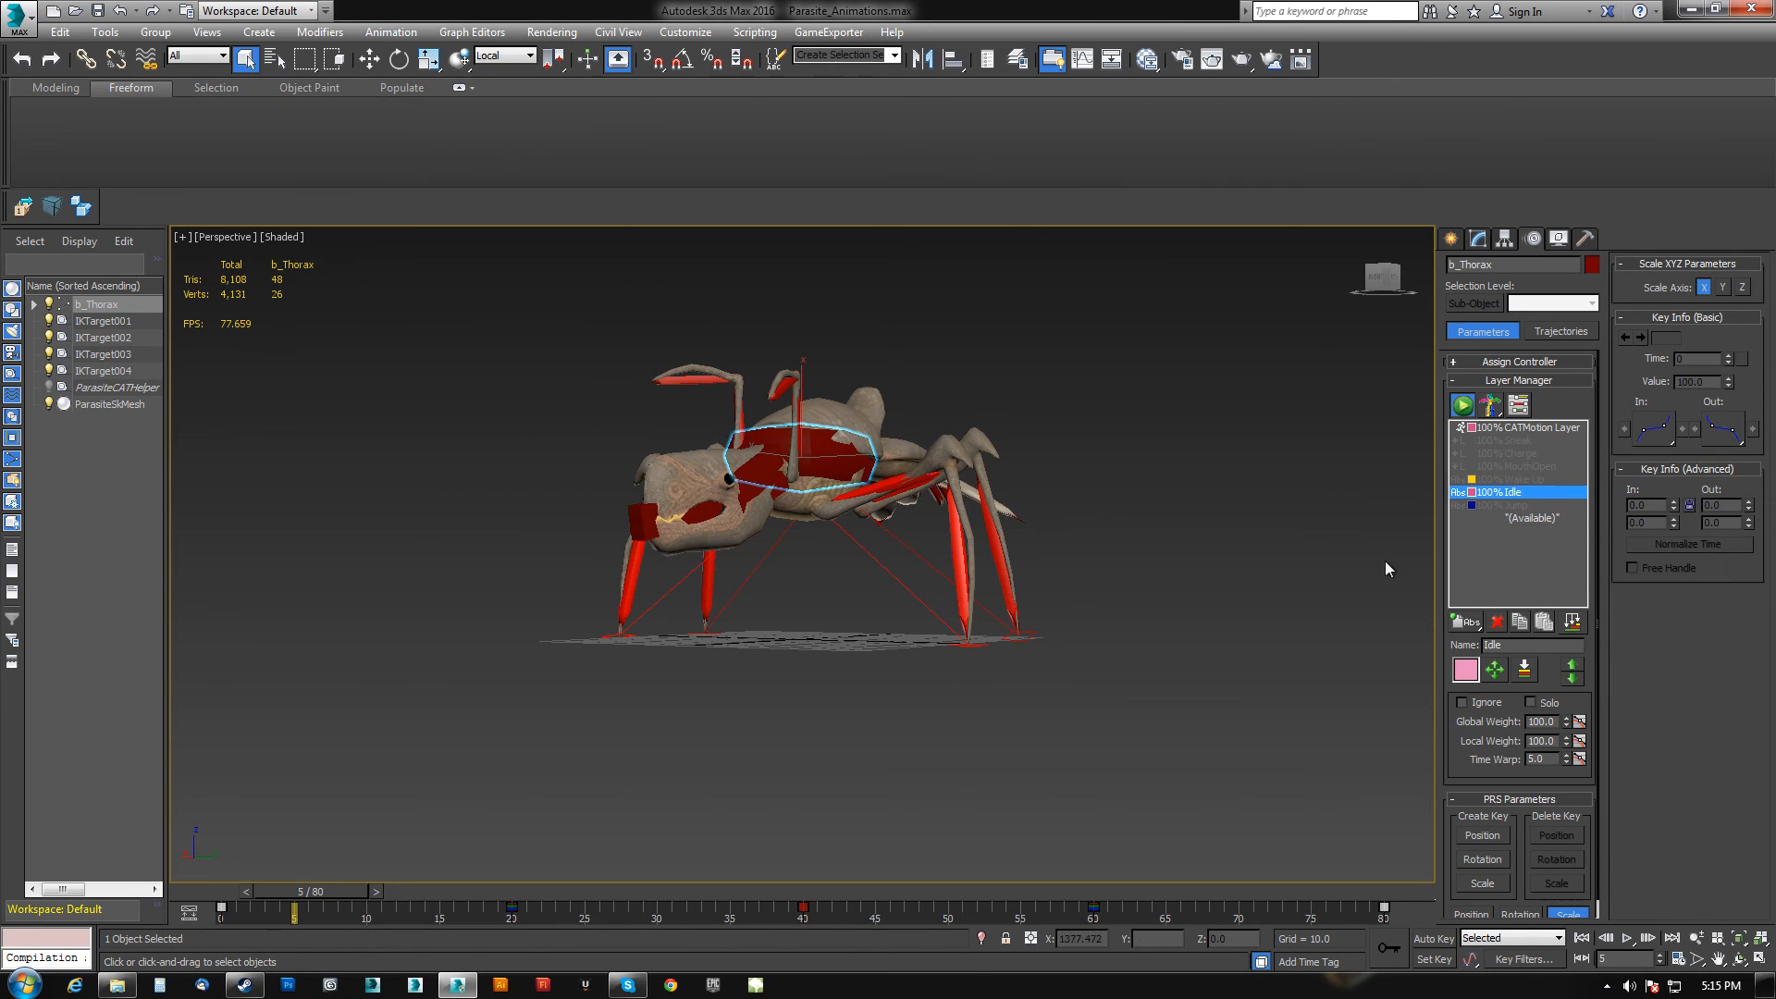
pyautogui.click(1513, 505)
pyautogui.click(1461, 703)
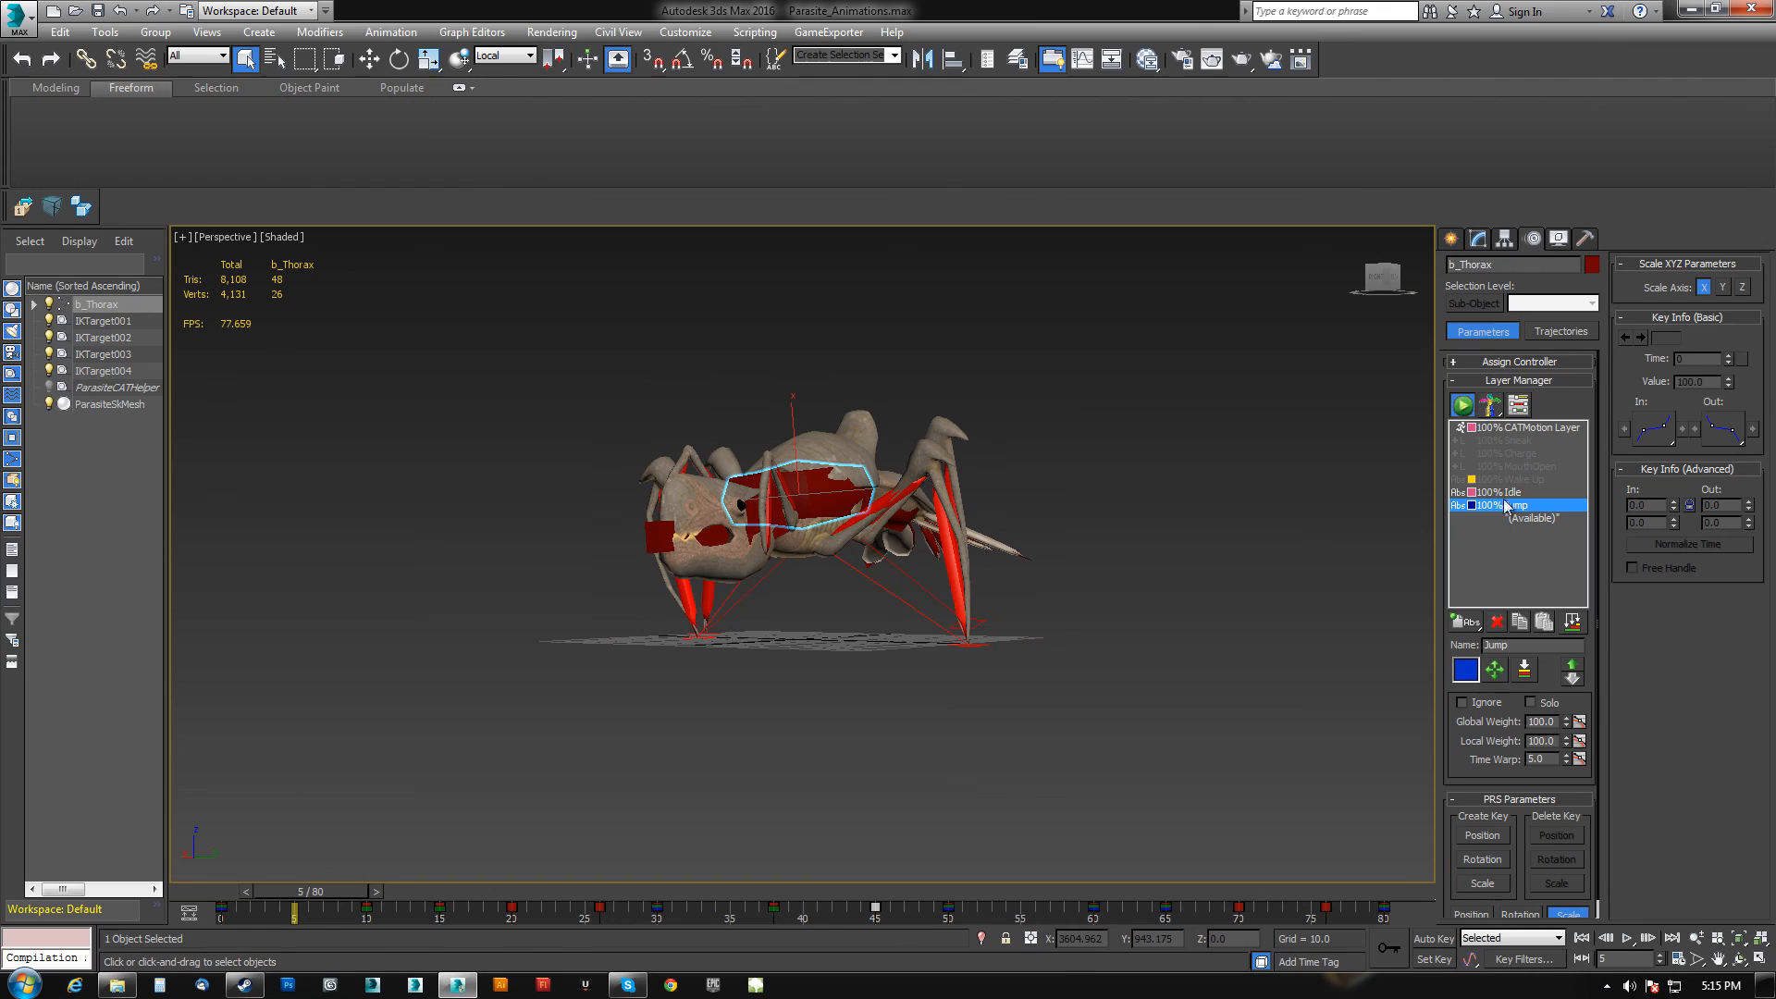
# Select the whole rig hierarchy and export it as Anim_Parasite_Jump.FBX.
pyautogui.moveTo(371, 894); pyautogui.dragTo(764, 865)
pyautogui.press('q')
pyautogui.moveTo(887, 753); pyautogui.dragTo(894, 683, button='middle')
pyautogui.hotkey('ctrl', 'pagedown')
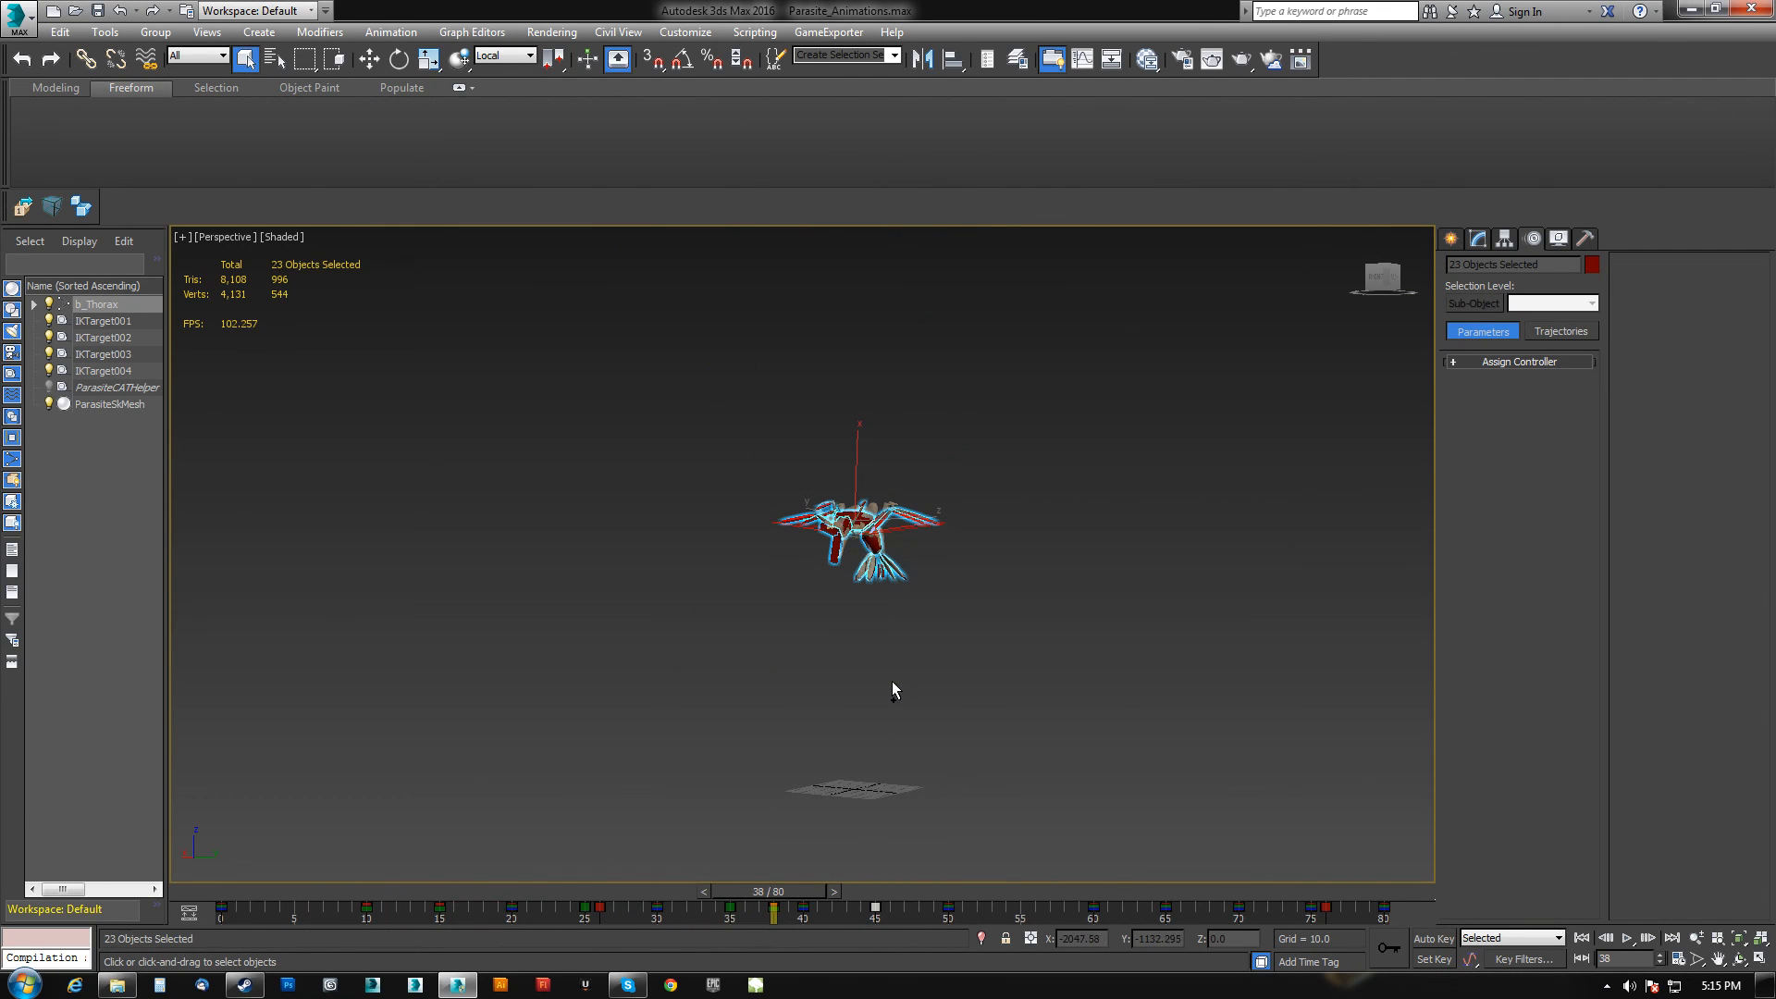
pyautogui.click(44, 203)
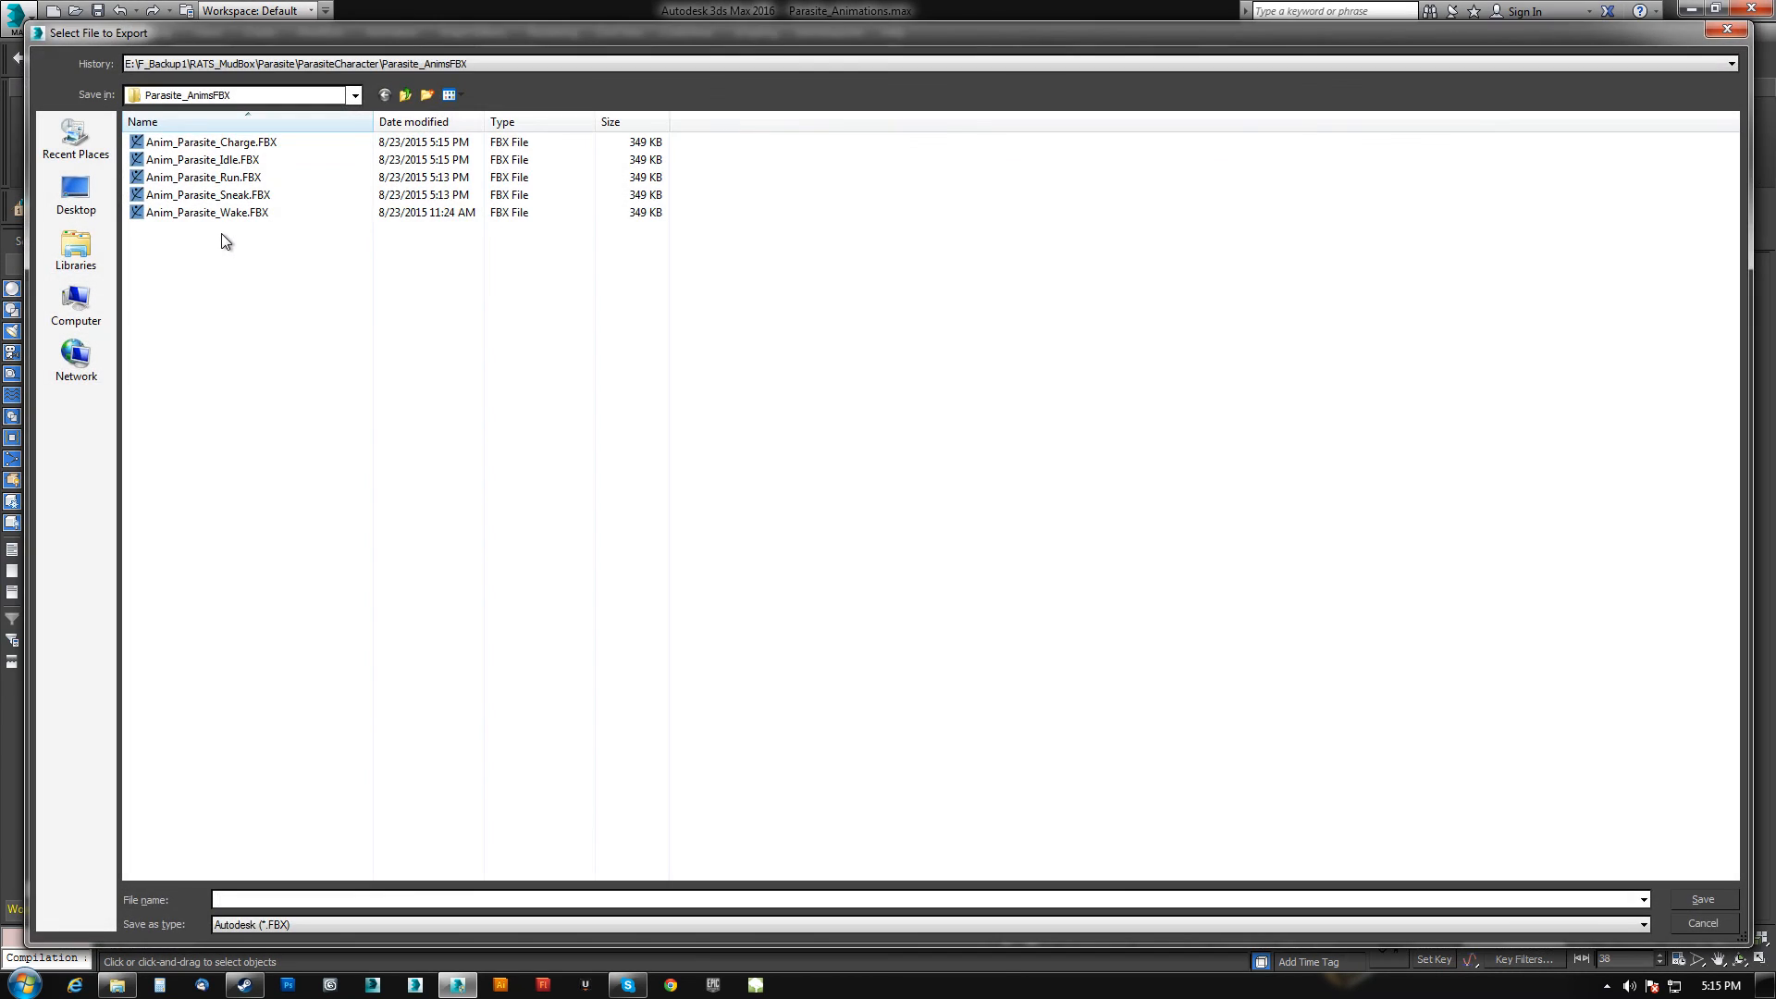
pyautogui.click(233, 162)
pyautogui.click(299, 897)
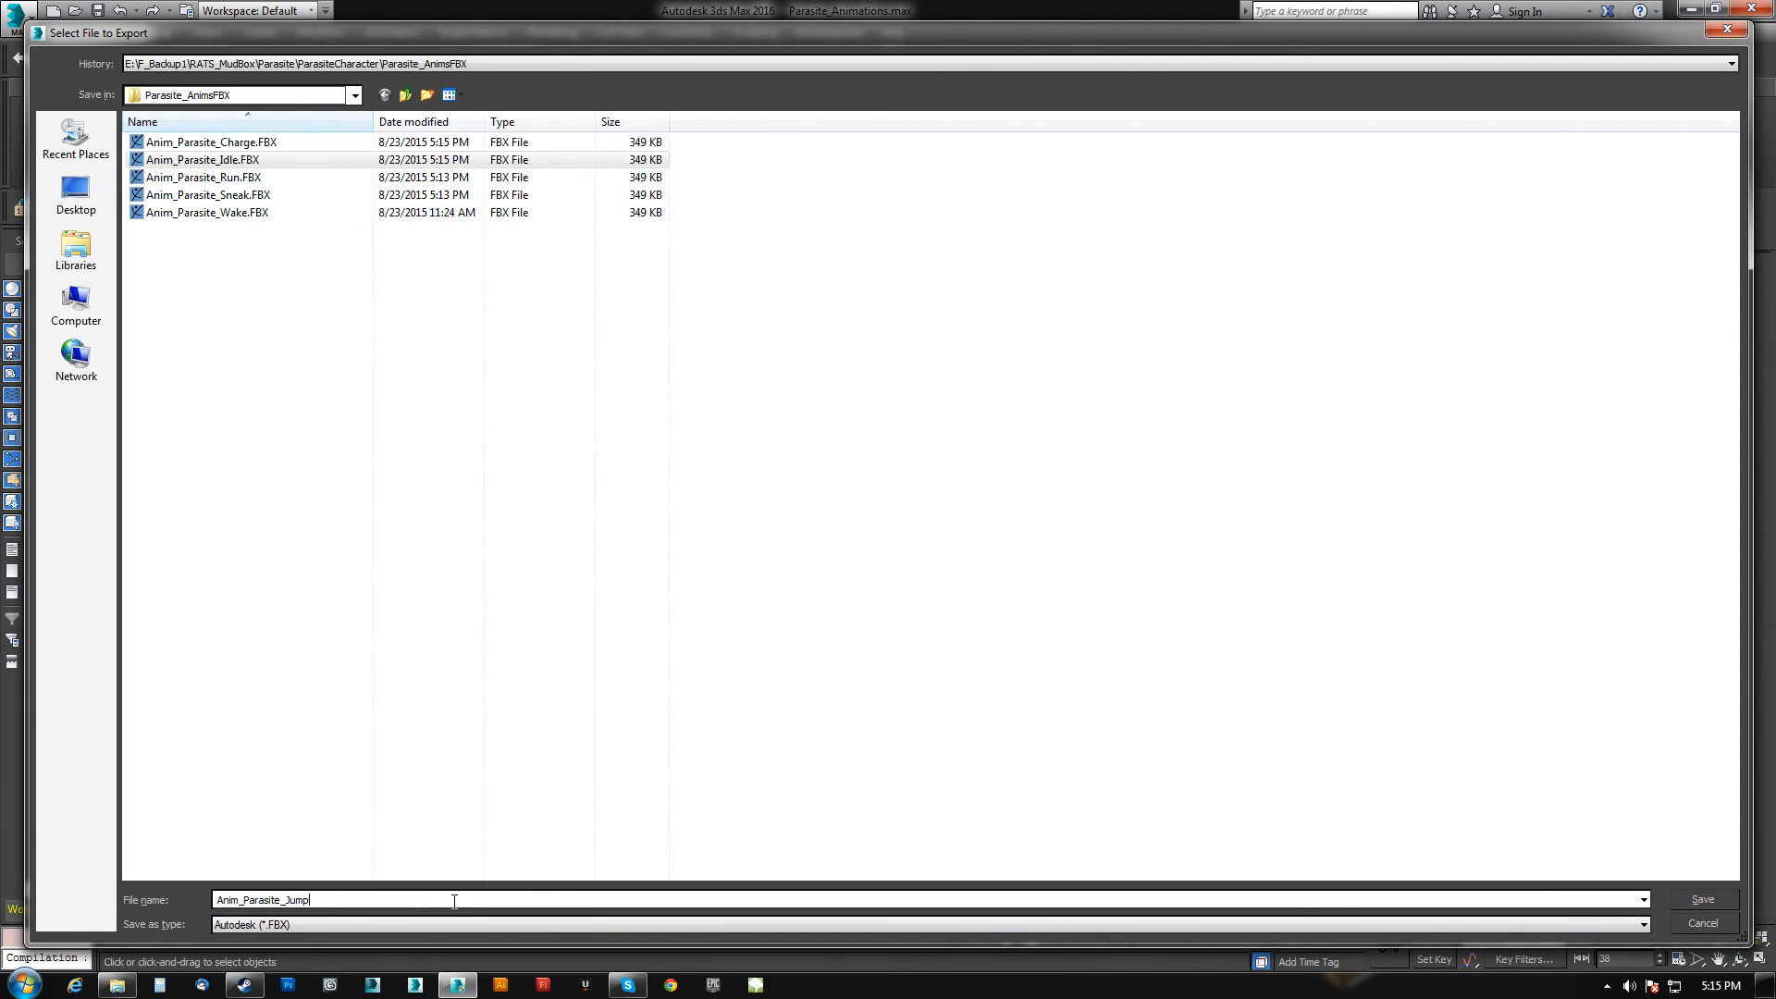
pyautogui.press('Return')
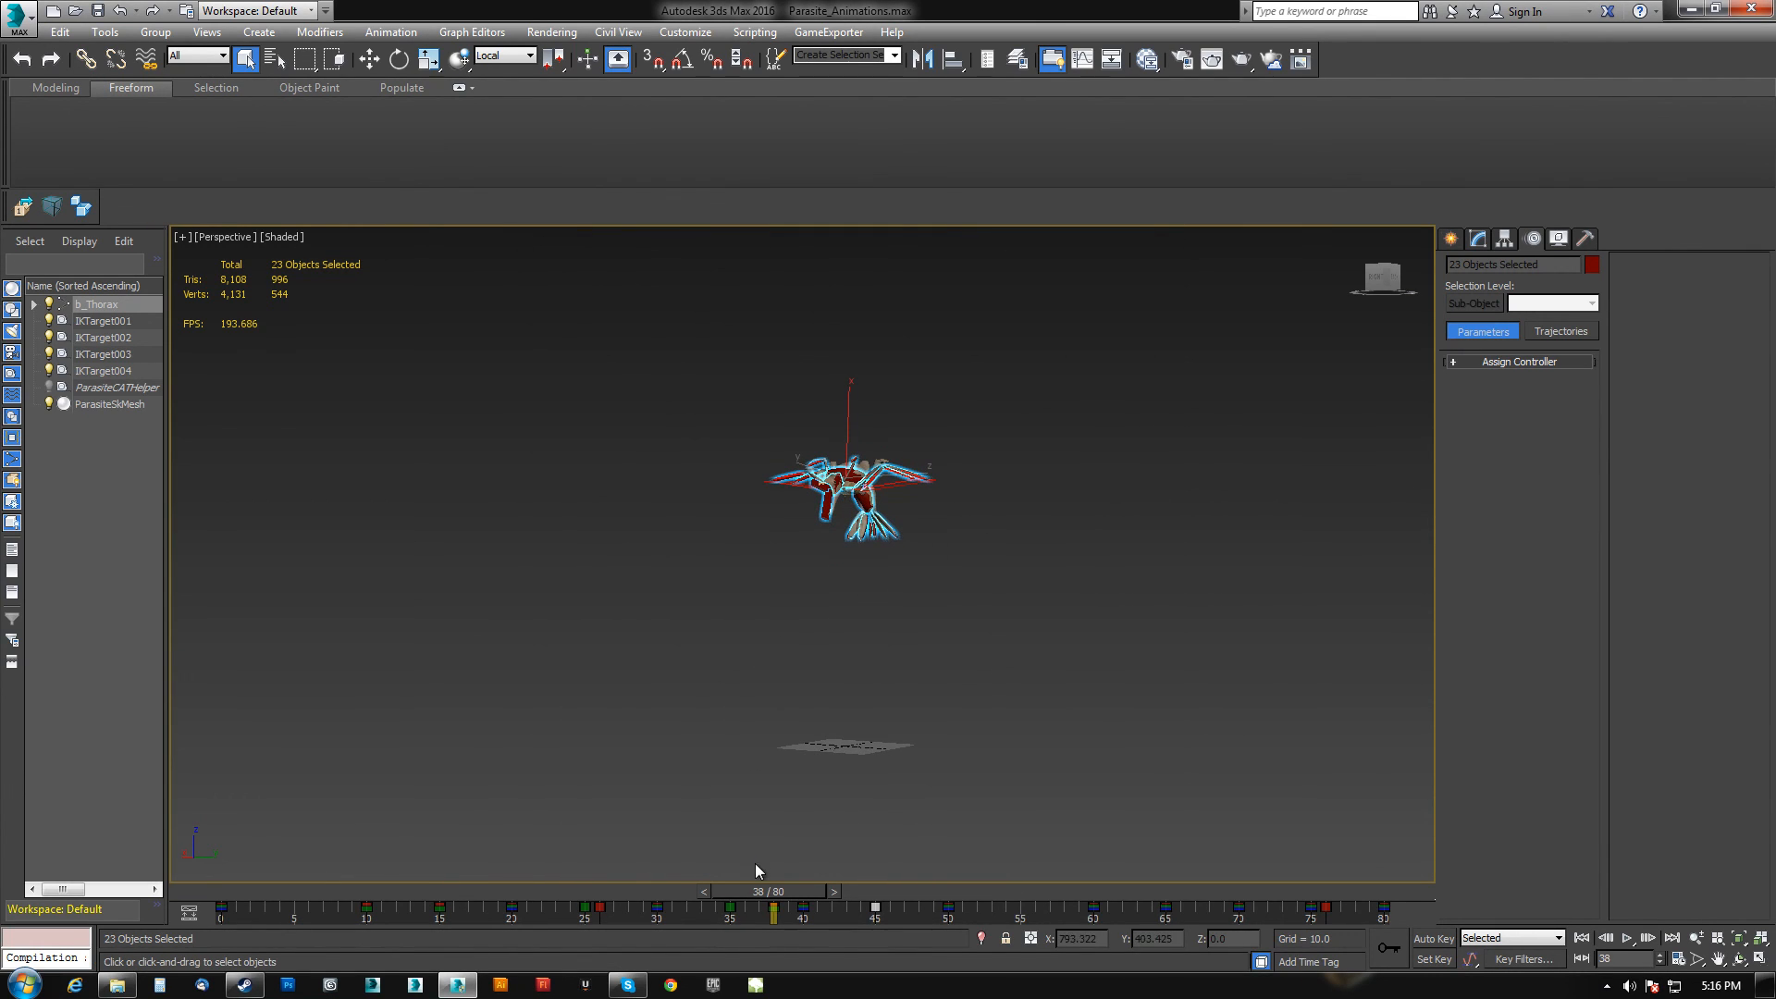
# Set the time slider to frame 10 and export the selected rig as Anim_Parasite_Jump_Pre.FBX.
pyautogui.moveTo(795, 890); pyautogui.dragTo(408, 908)
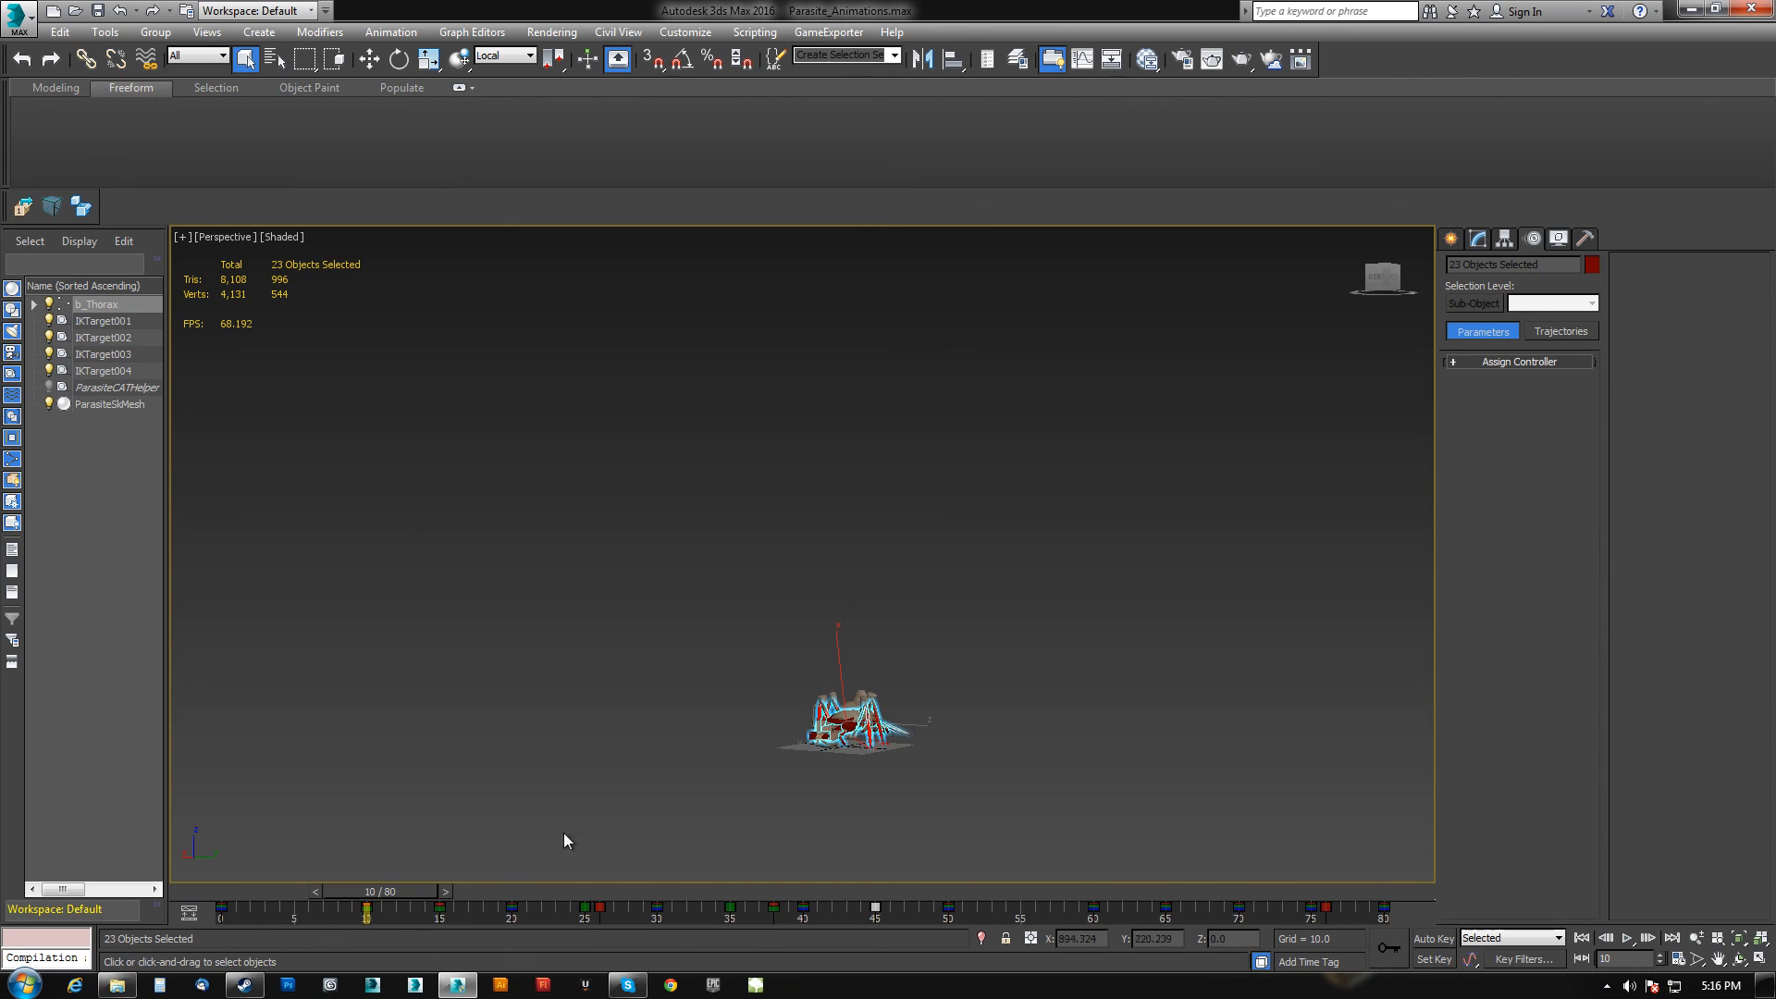
pyautogui.click(13, 206)
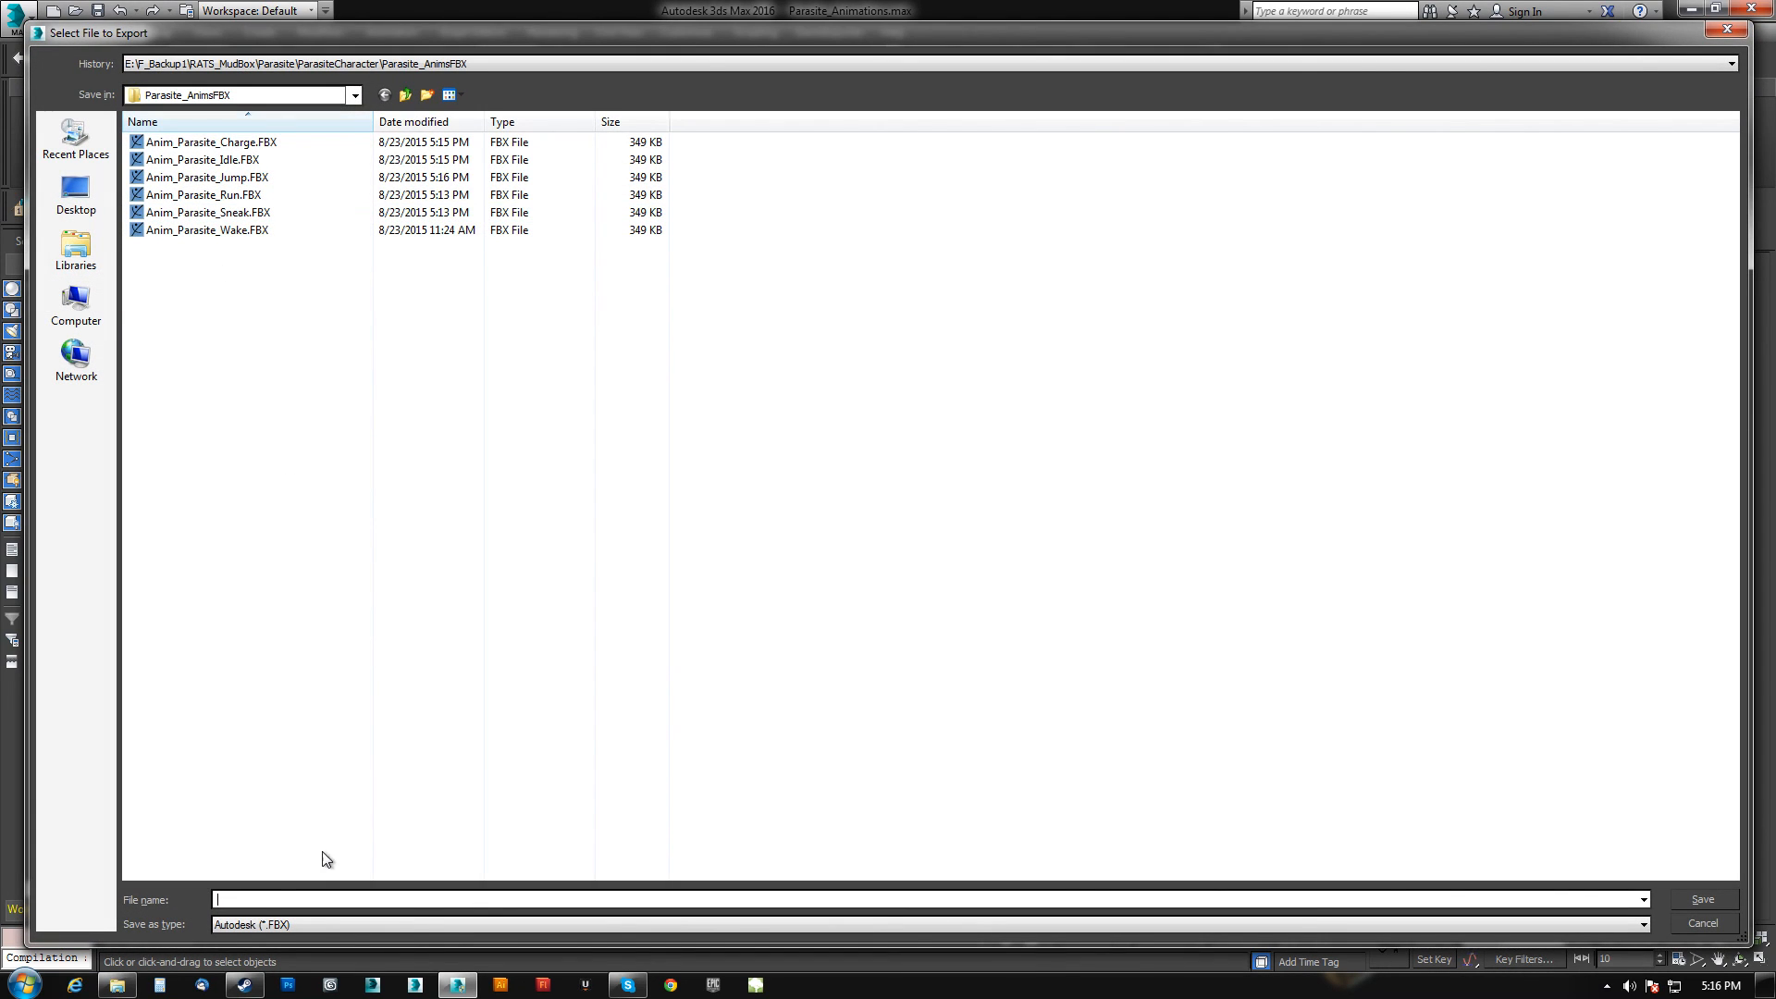
pyautogui.click(237, 179)
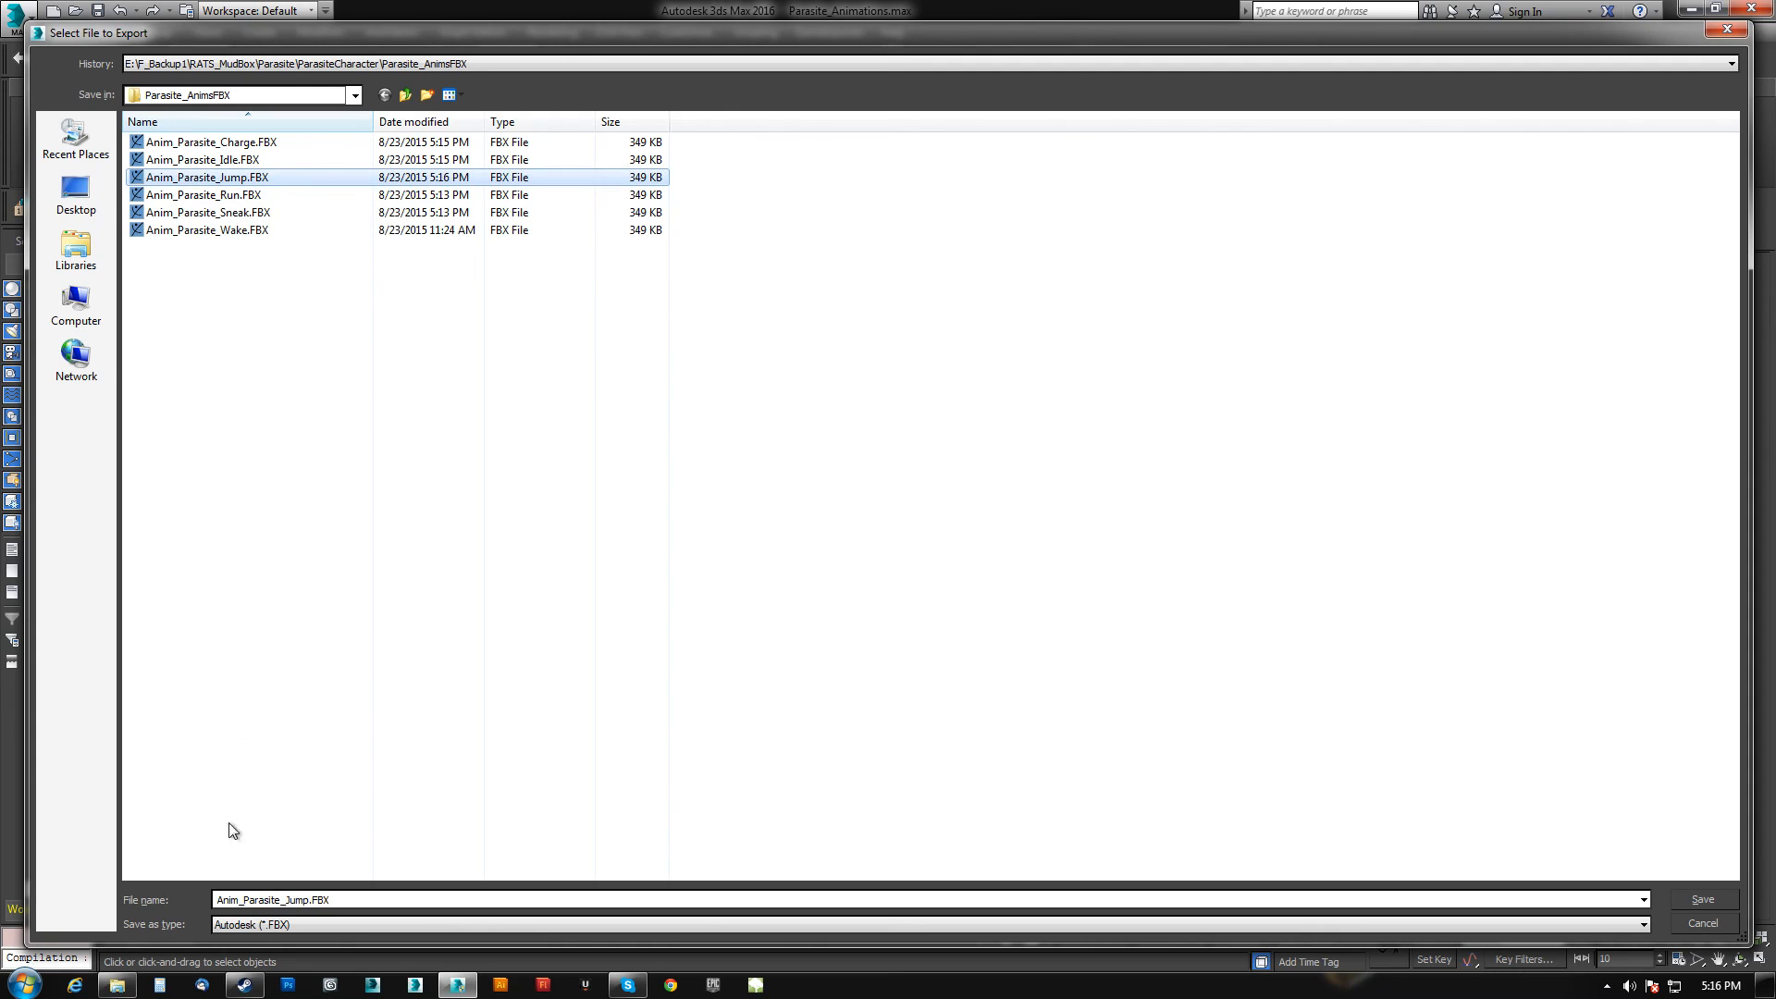
pyautogui.click(312, 902)
pyautogui.click(308, 899)
pyautogui.write('_Pre')
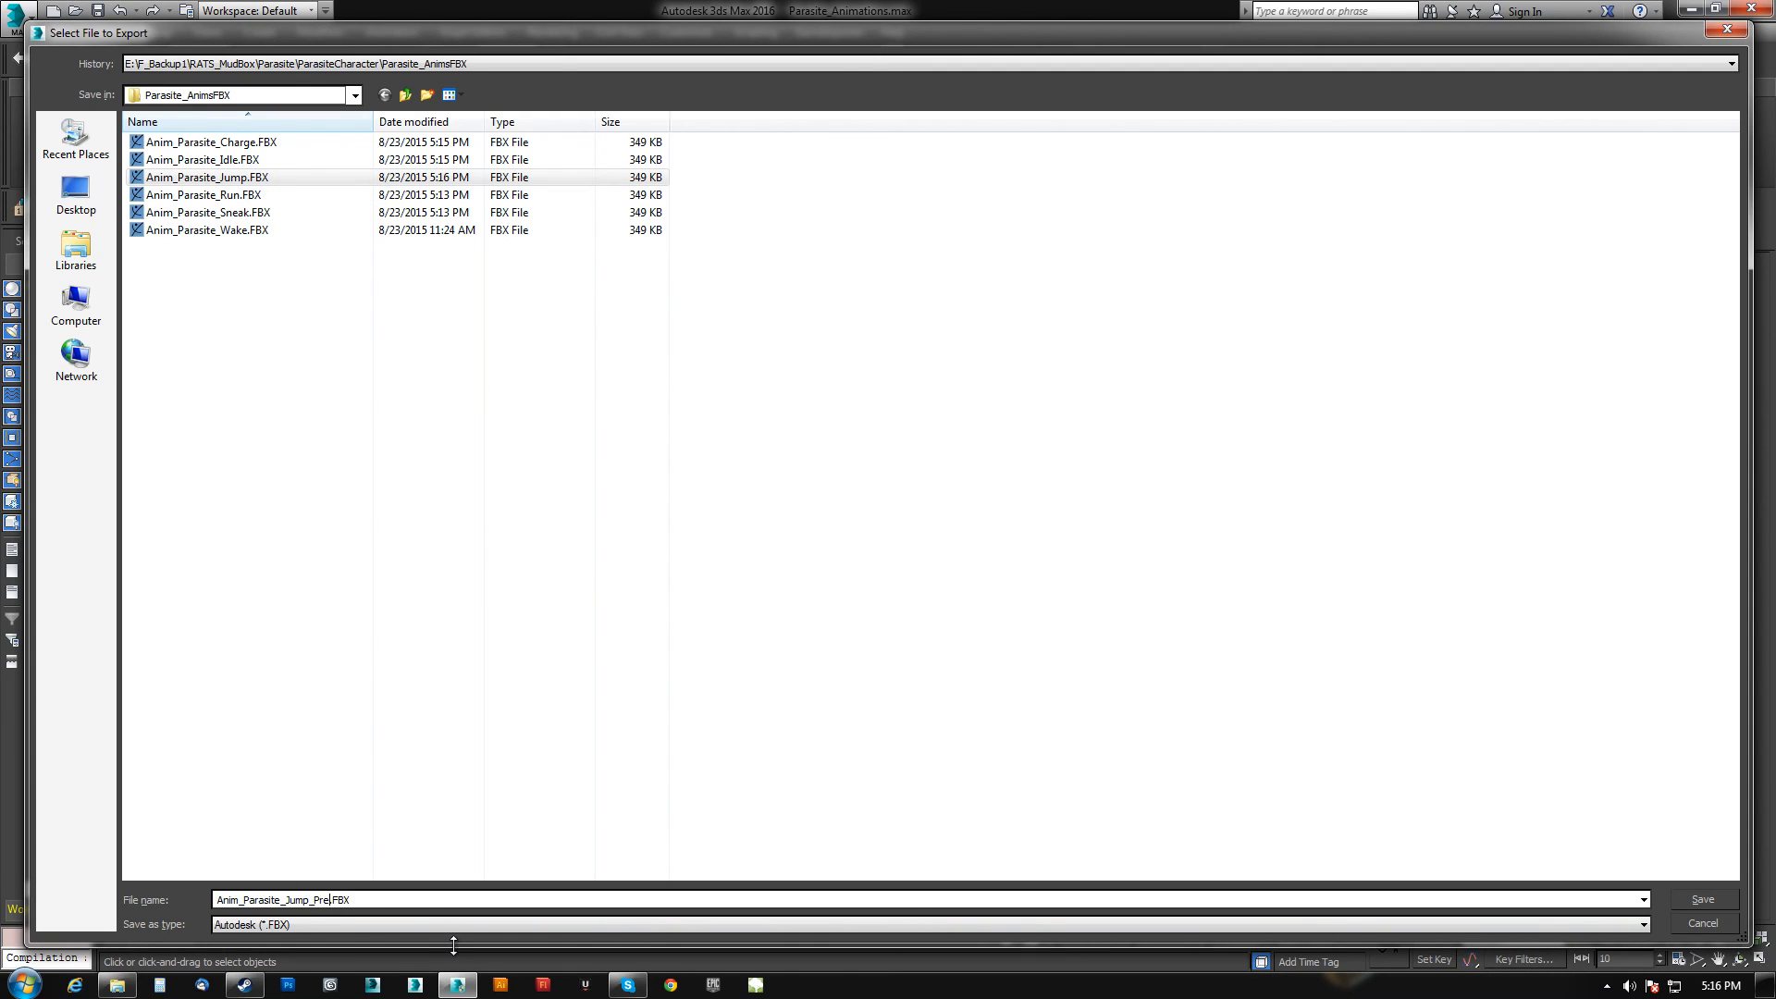
pyautogui.click(1703, 899)
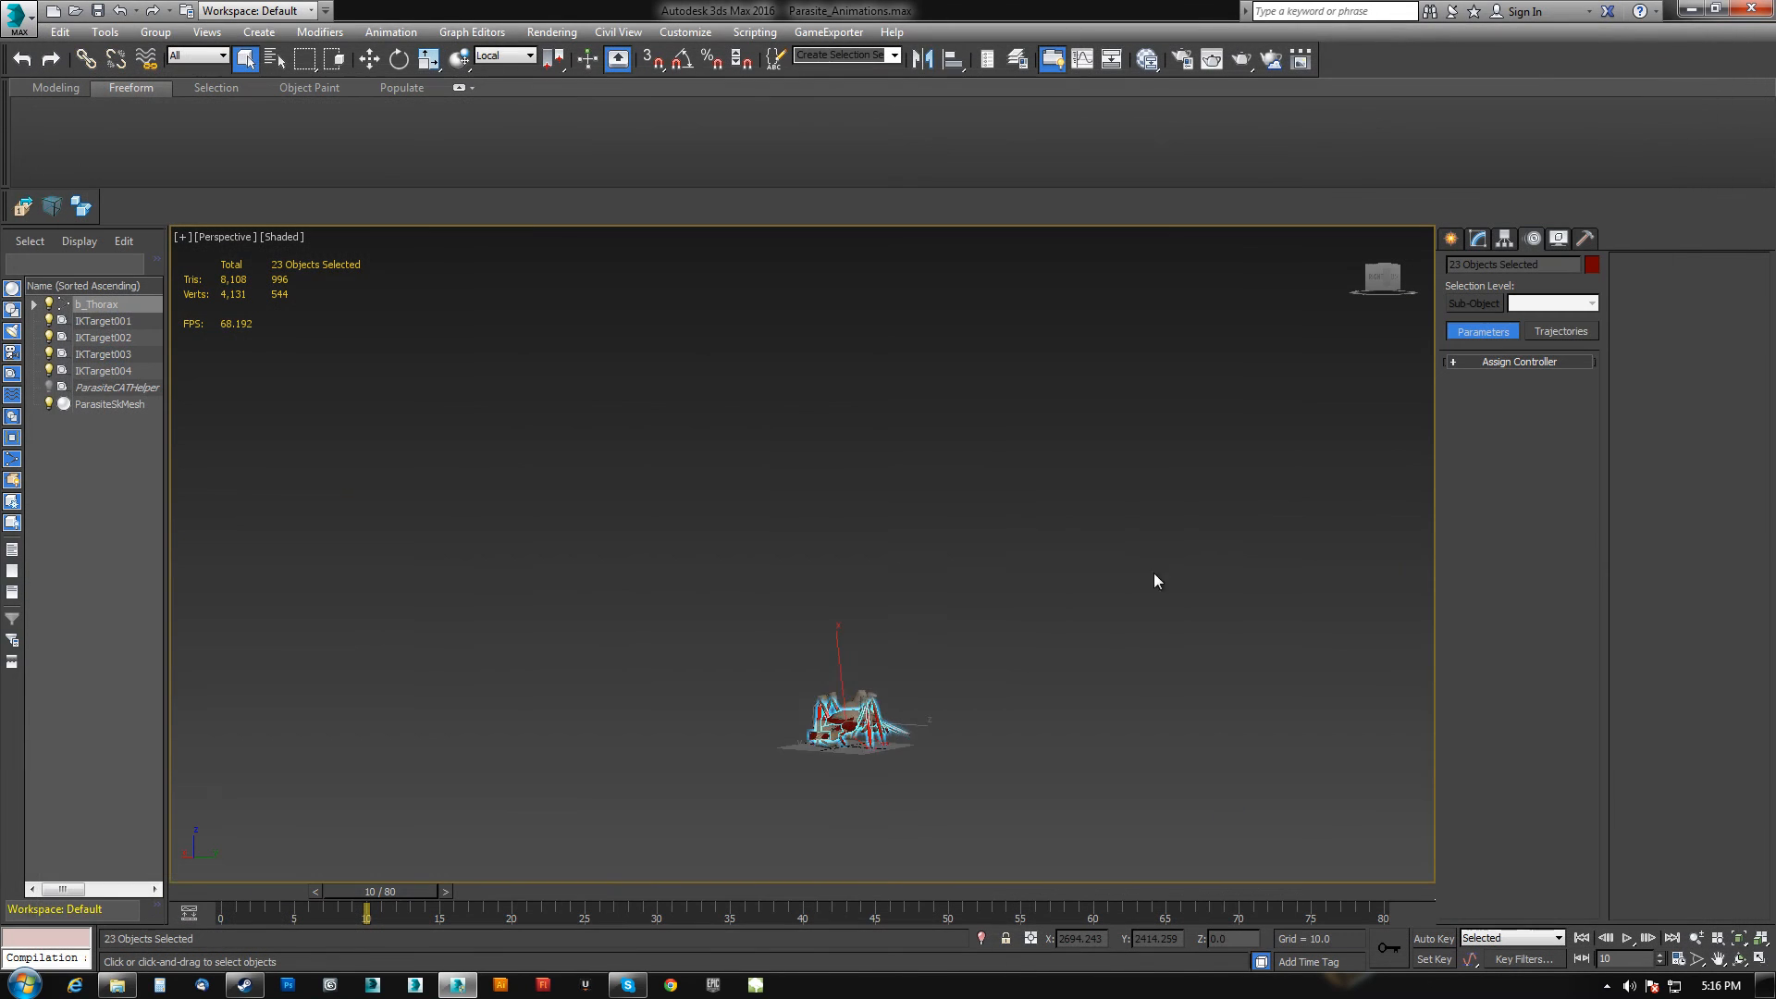
# Set the baked animation end frame to 10 in the FBX export options and confirm the export.
pyautogui.moveTo(1152, 470)
pyautogui.mouseDown()
pyautogui.moveTo(1145, 712)
pyautogui.moveTo(1148, 453)
pyautogui.mouseUp()
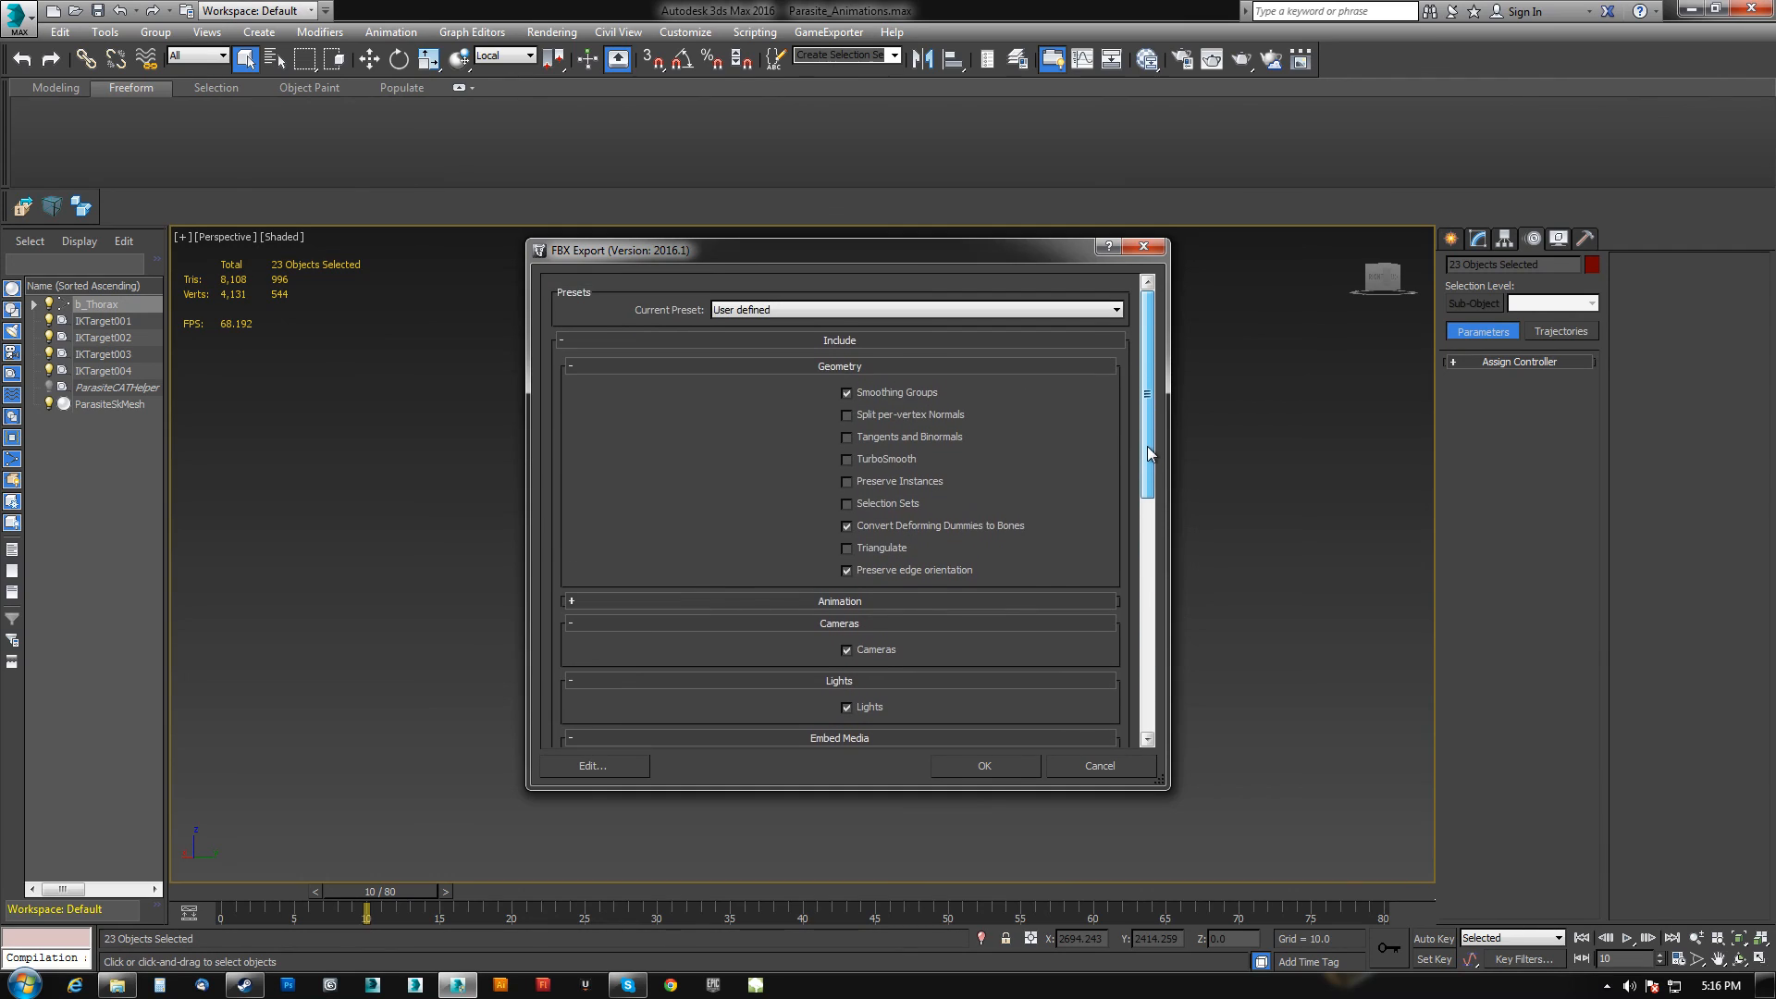
pyautogui.click(634, 603)
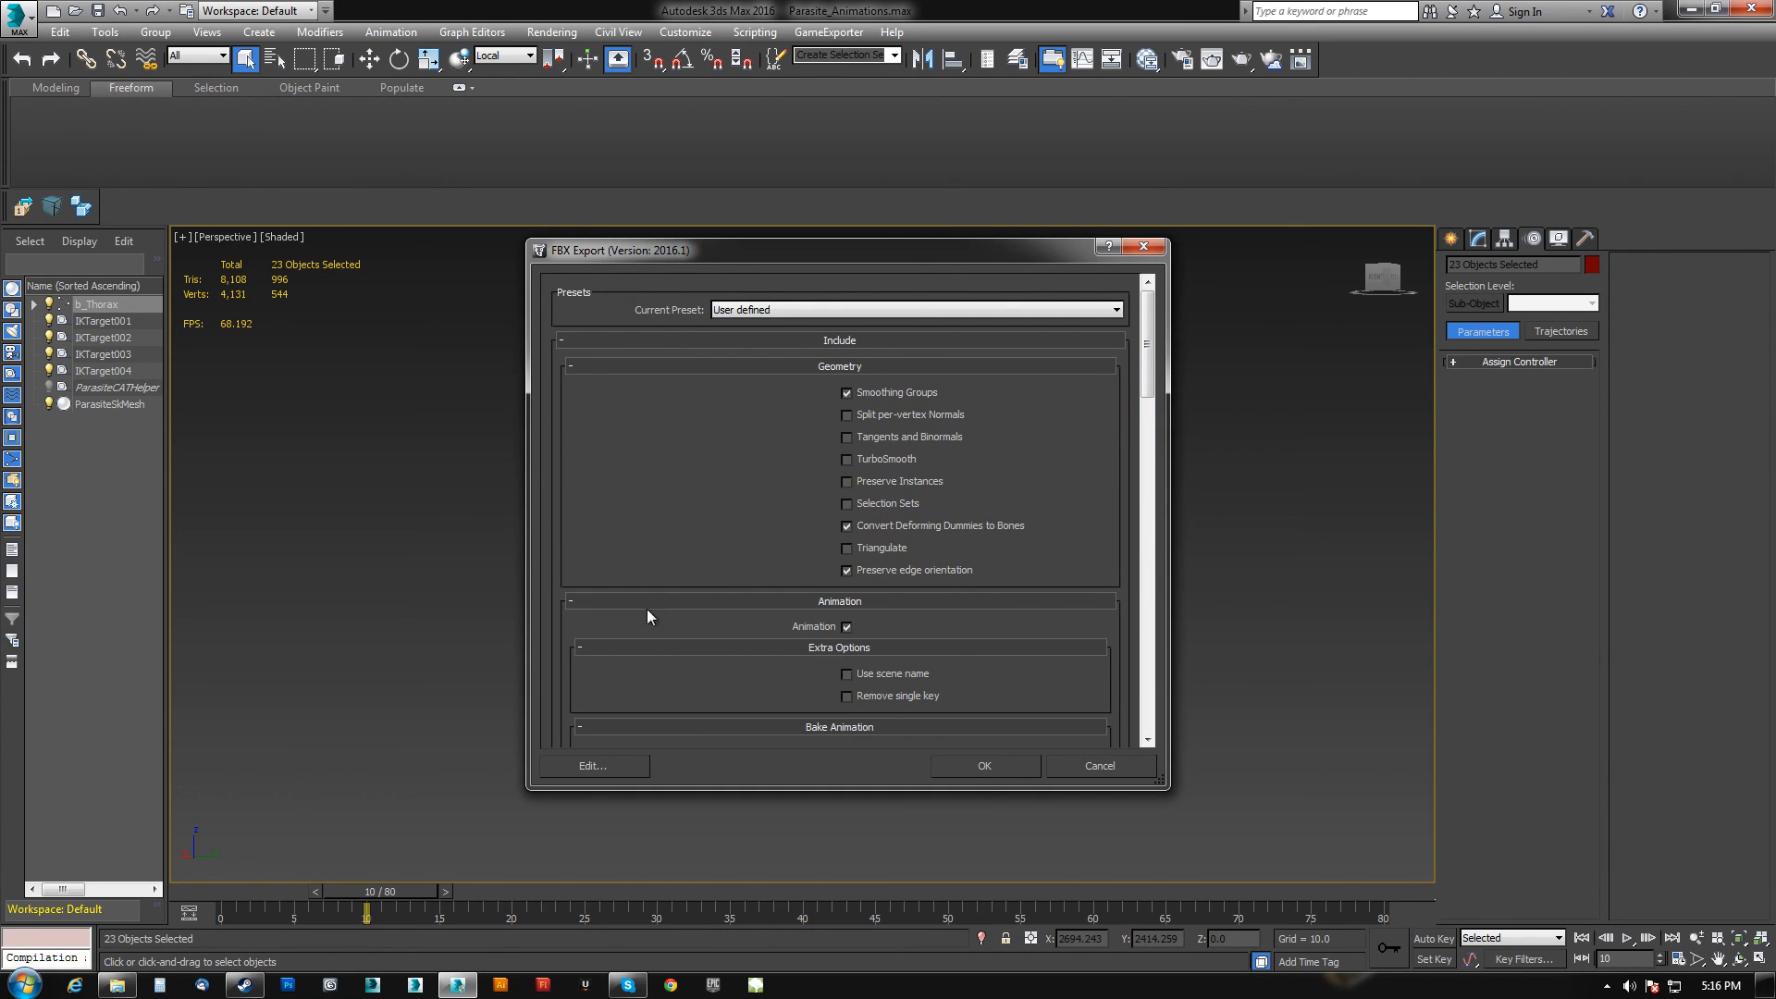
pyautogui.scroll(-5, 774, 643)
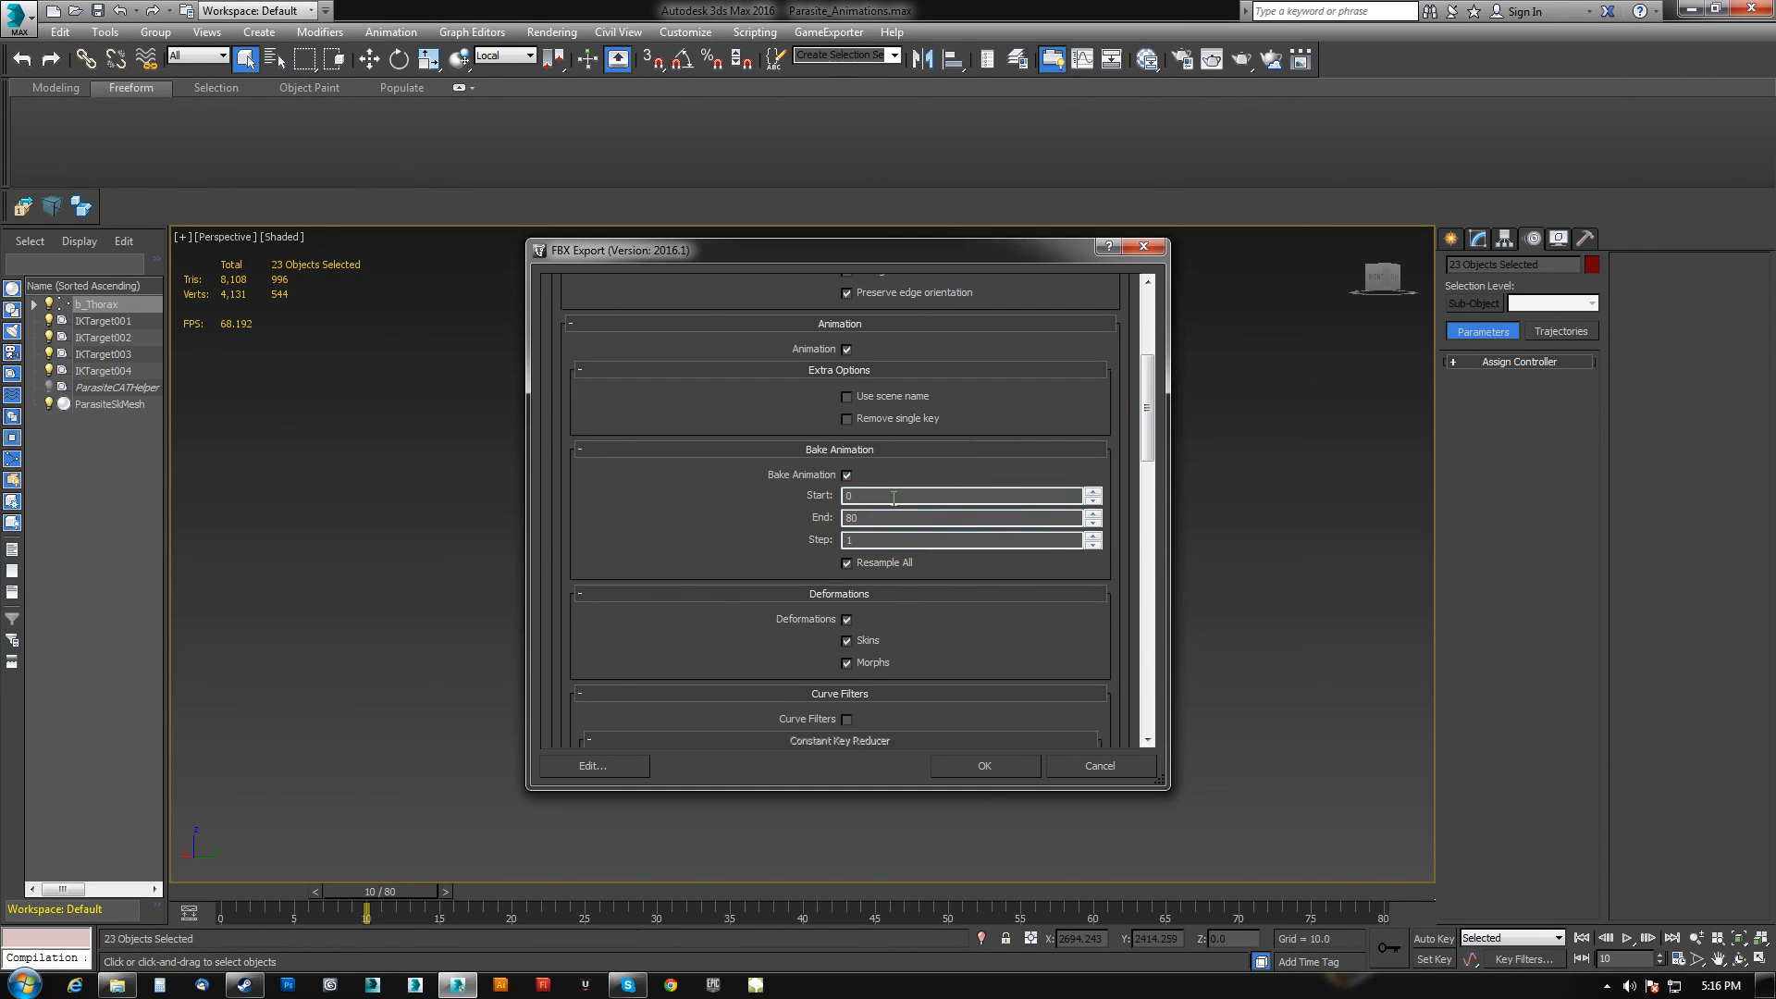
pyautogui.doubleClick(873, 519)
pyautogui.write('10')
pyautogui.click(1013, 768)
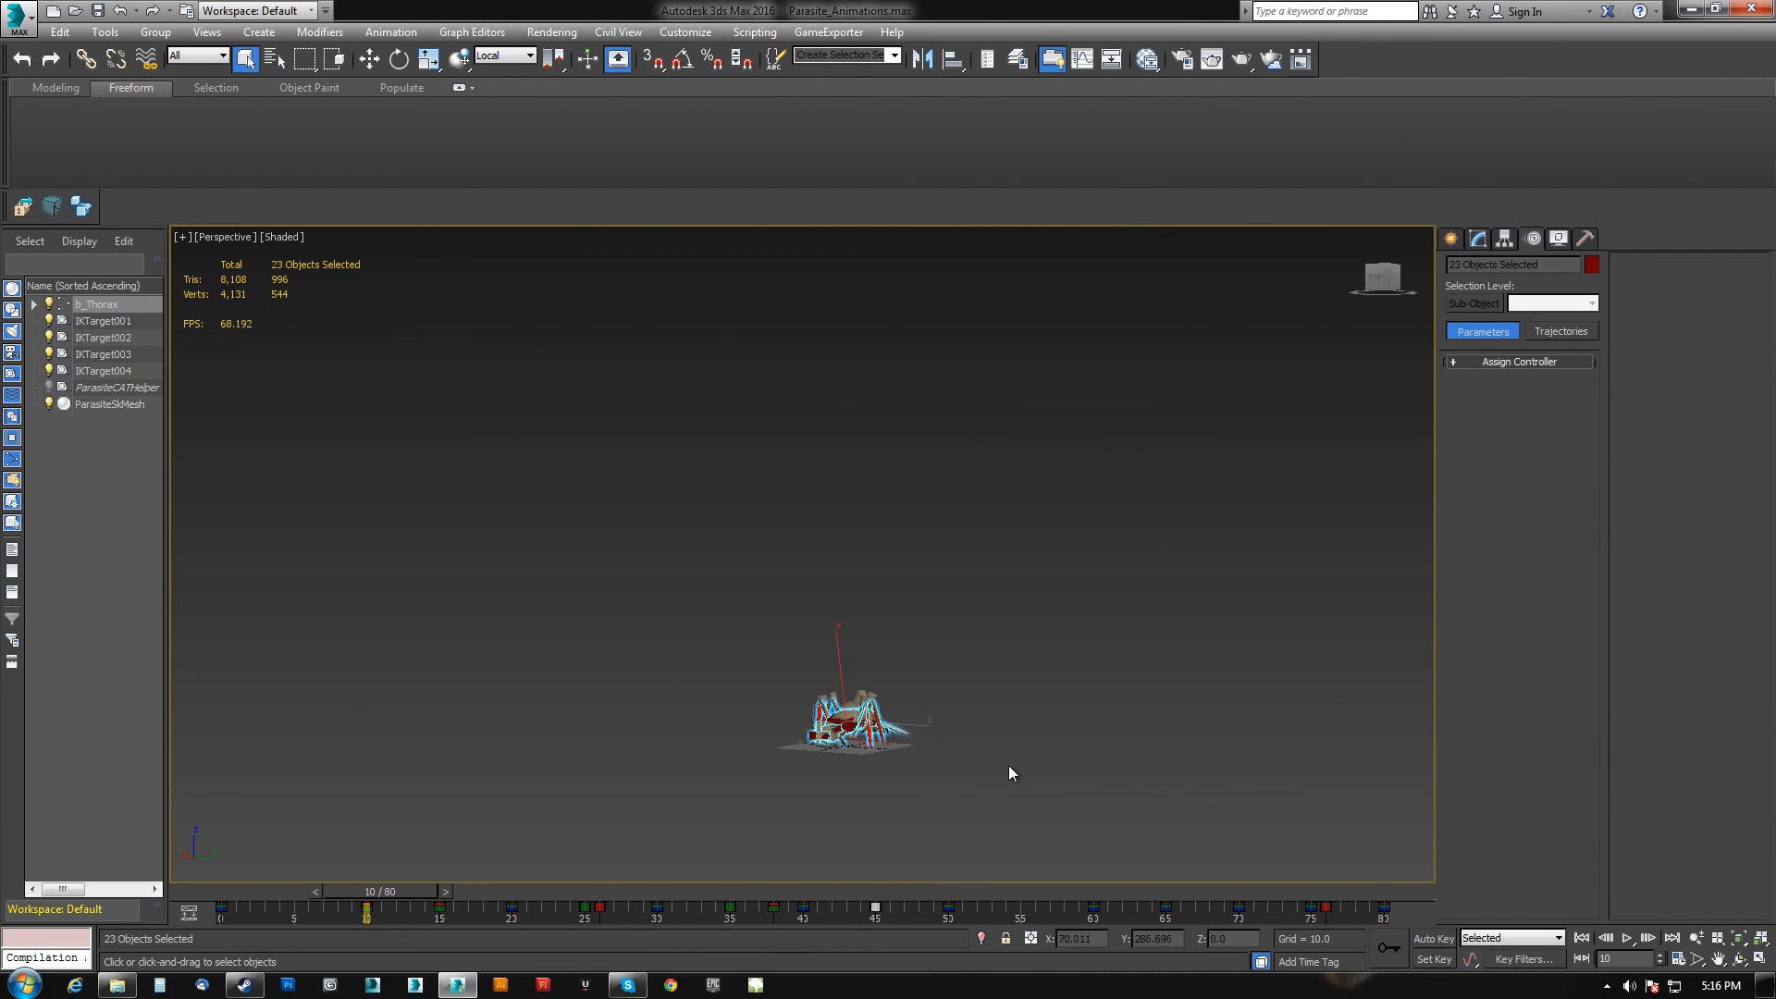
pyautogui.rightClick(1628, 939)
pyautogui.moveTo(780, 541); pyautogui.dragTo(655, 479)
pyautogui.write('10')
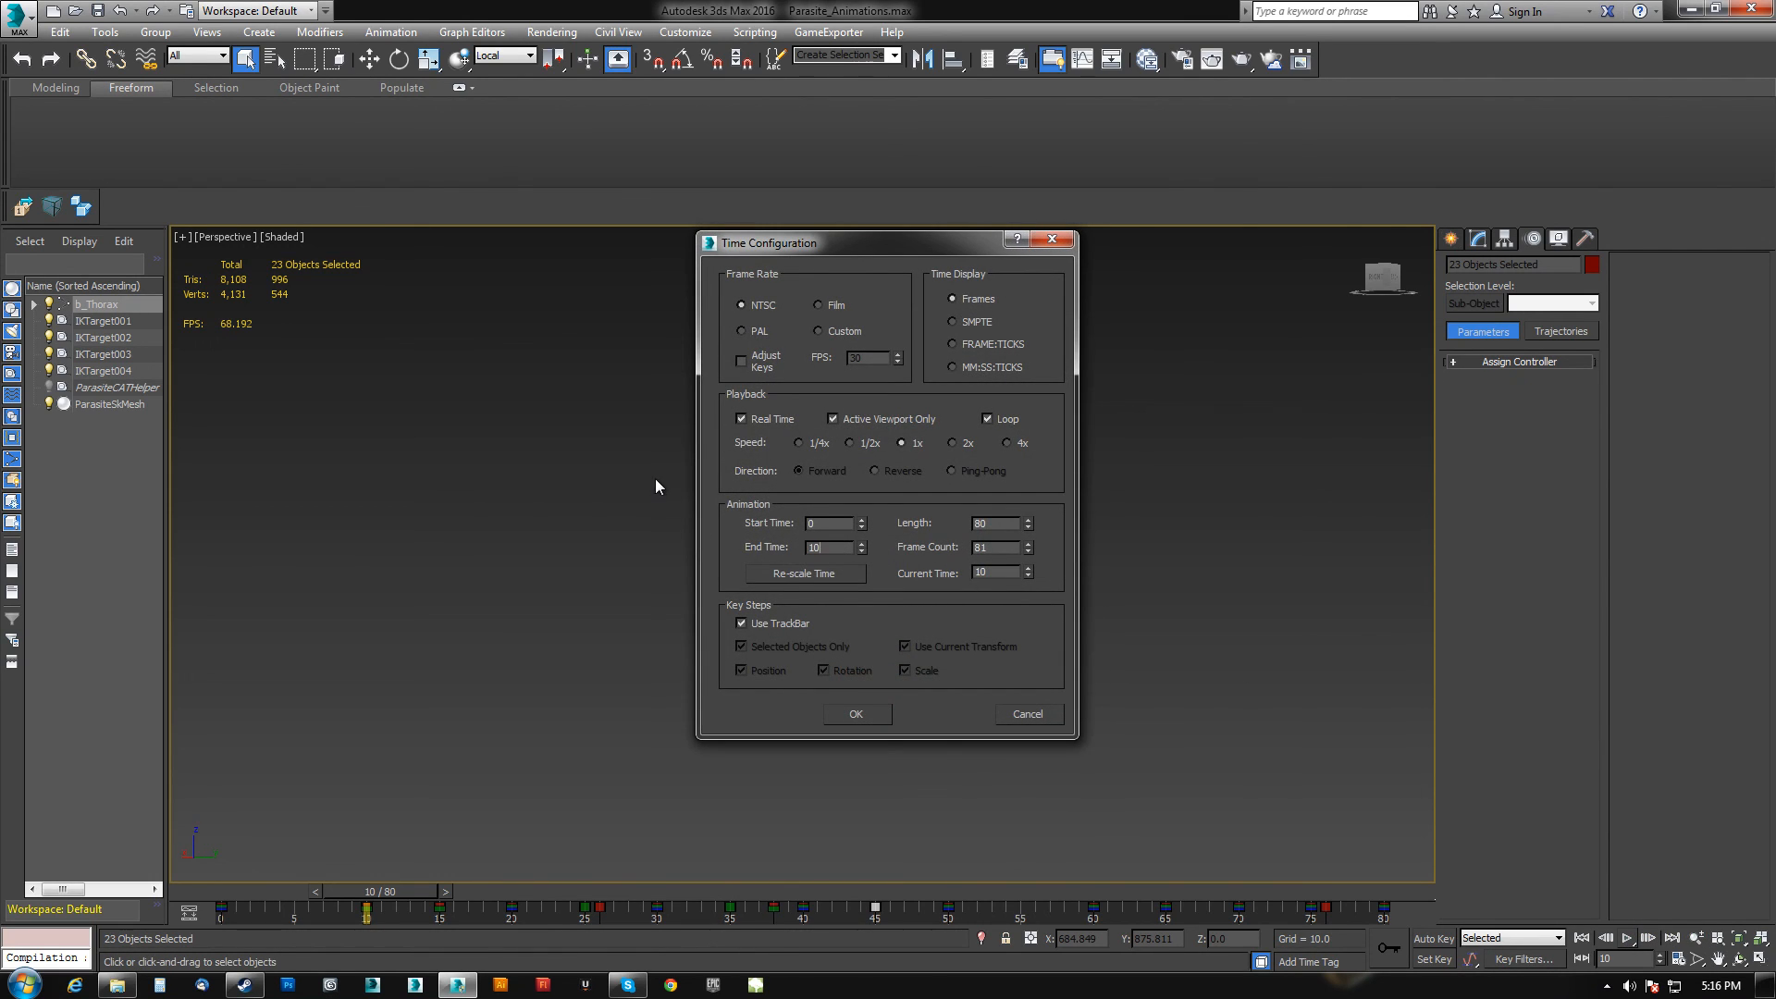
pyautogui.click(1034, 713)
# Zoom in and inspect the parasite rig's pose at frame 10.
pyautogui.scroll(4, 932, 705)
pyautogui.keyDown('alt'); pyautogui.moveTo(933, 705); pyautogui.dragTo(1005, 561, button='middle'); pyautogui.keyUp('alt')
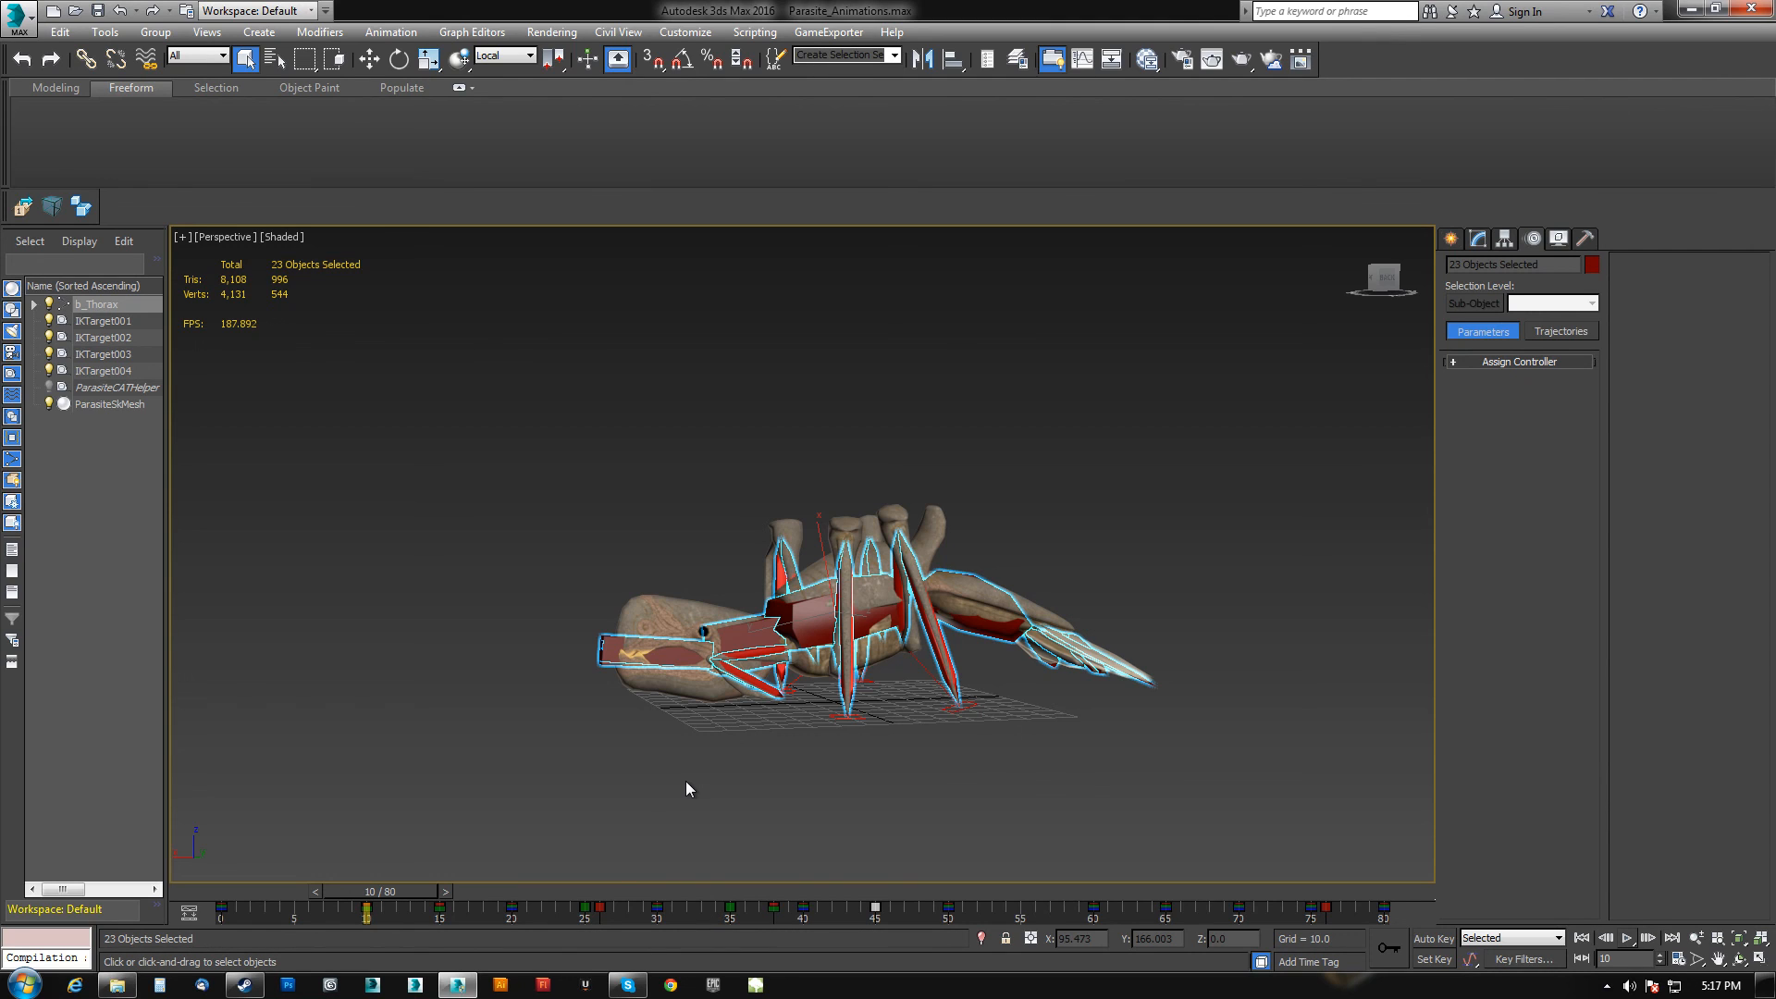
pyautogui.keyDown('alt'); pyautogui.moveTo(740, 762); pyautogui.dragTo(676, 608, button='middle'); pyautogui.keyUp('alt')
pyautogui.scroll(5, 877, 703)
pyautogui.scroll(-3, 877, 704)
pyautogui.hotkey('ctrl', 'd')
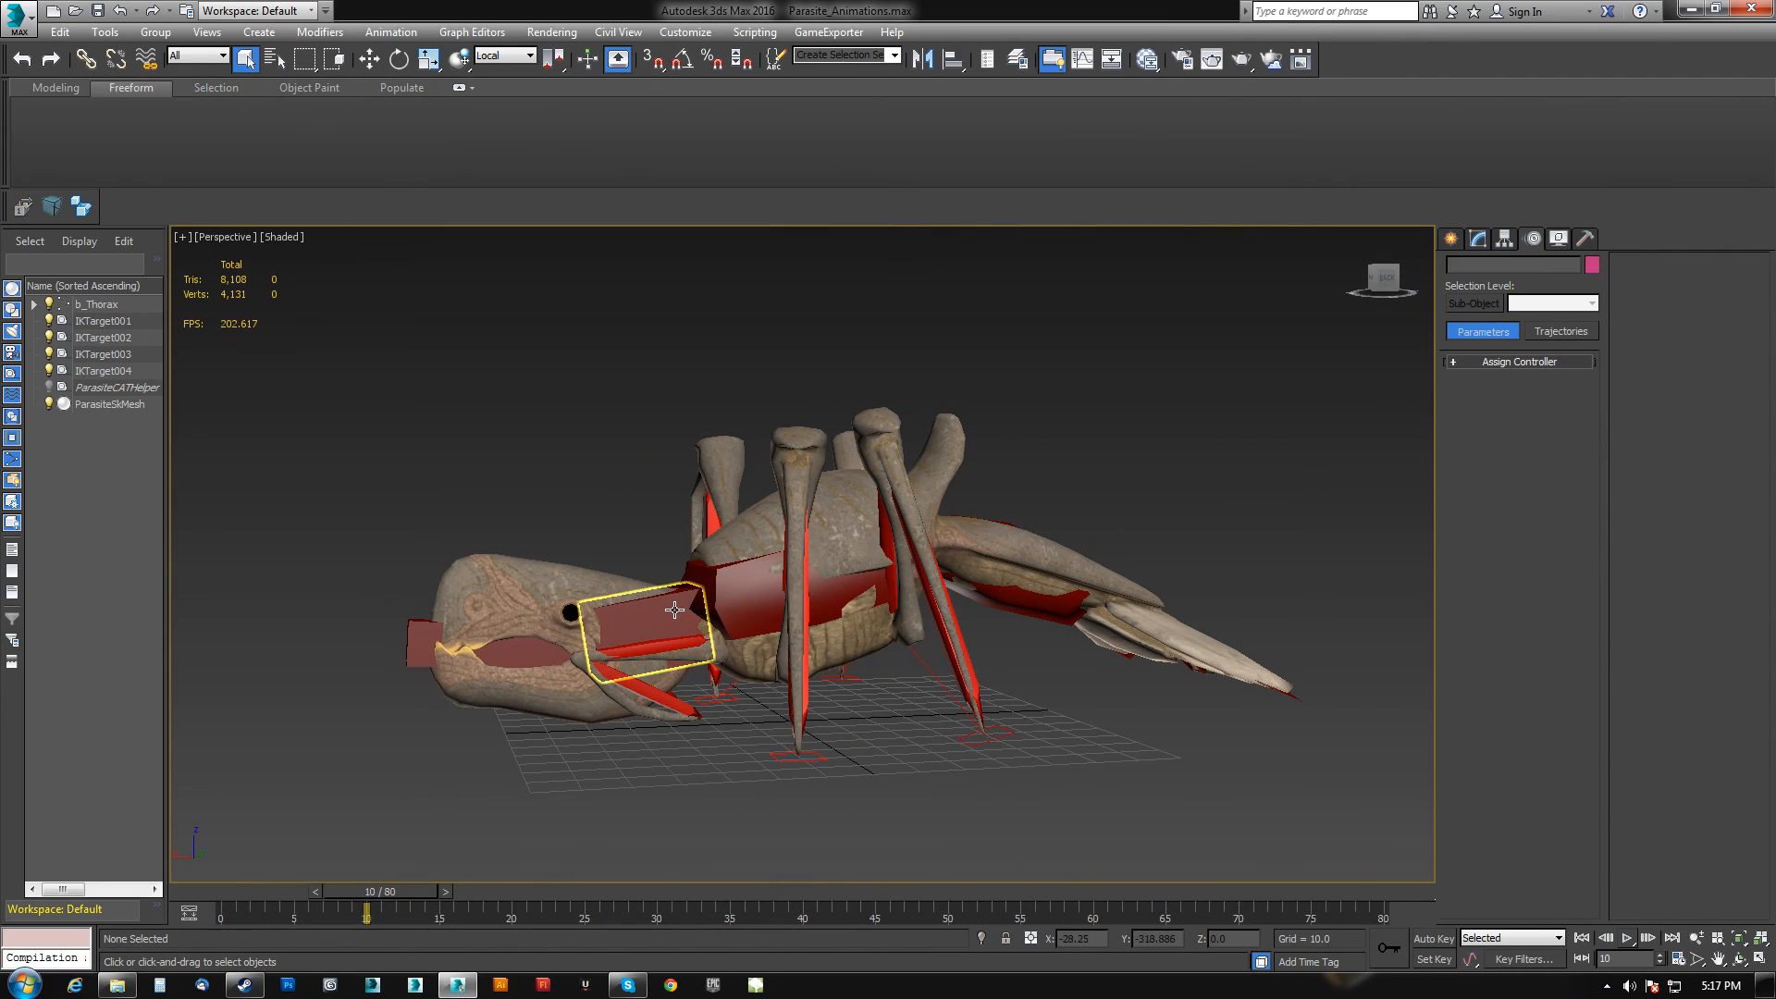
pyautogui.hotkey('ctrl', 'a')
pyautogui.keyDown('alt'); pyautogui.moveTo(878, 653); pyautogui.dragTo(793, 661, button='middle'); pyautogui.keyUp('alt')
pyautogui.scroll(-8, 819, 689)
pyautogui.scroll(6, 793, 661)
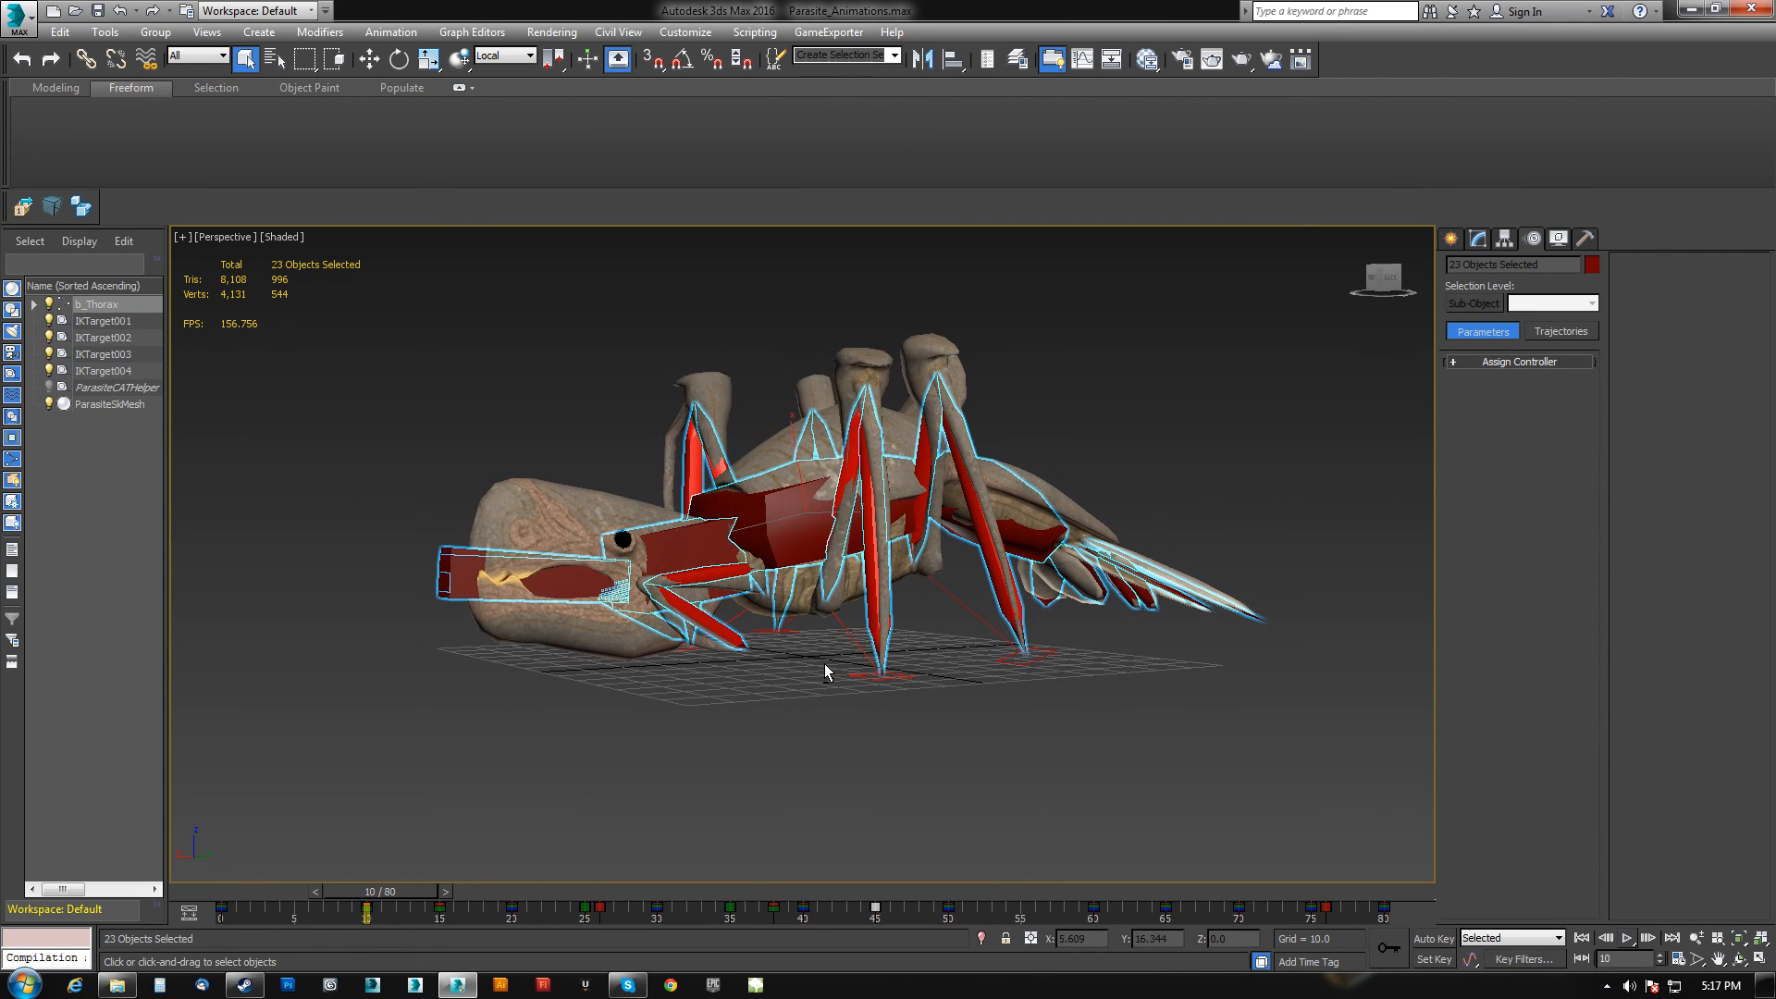
# Try moving and rotating the thorax, then undo the three transforms.
pyautogui.click(790, 520)
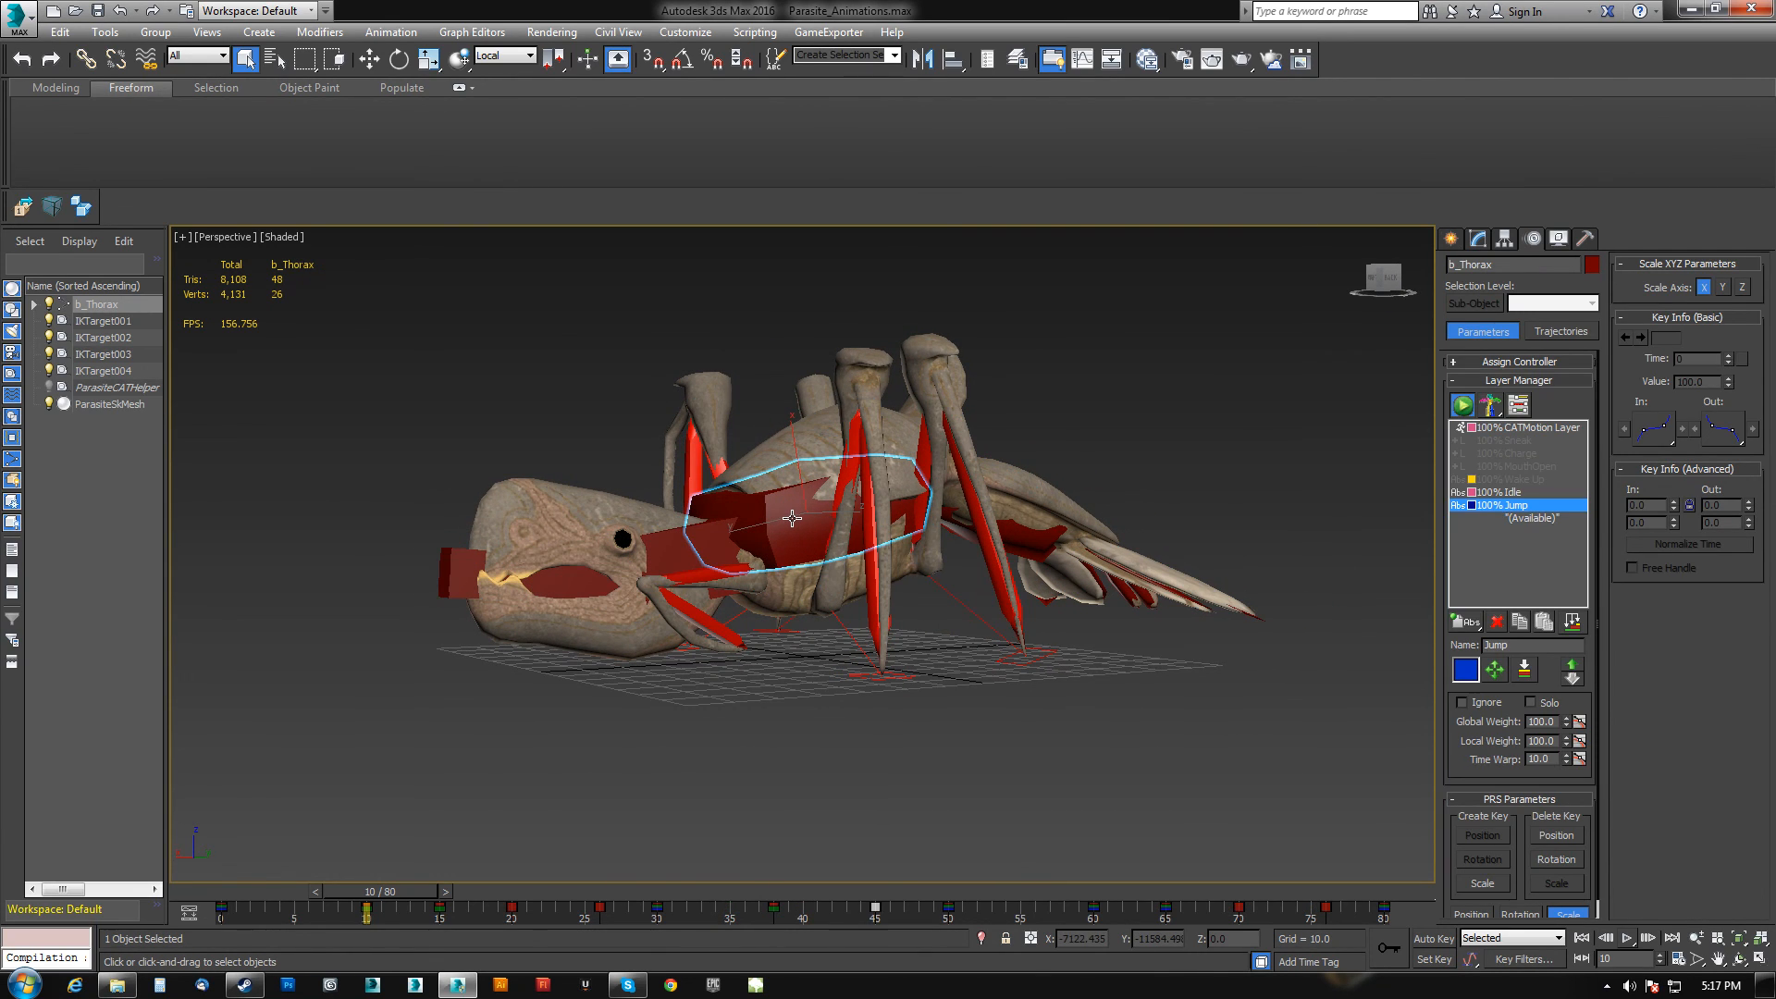
pyautogui.press('w')
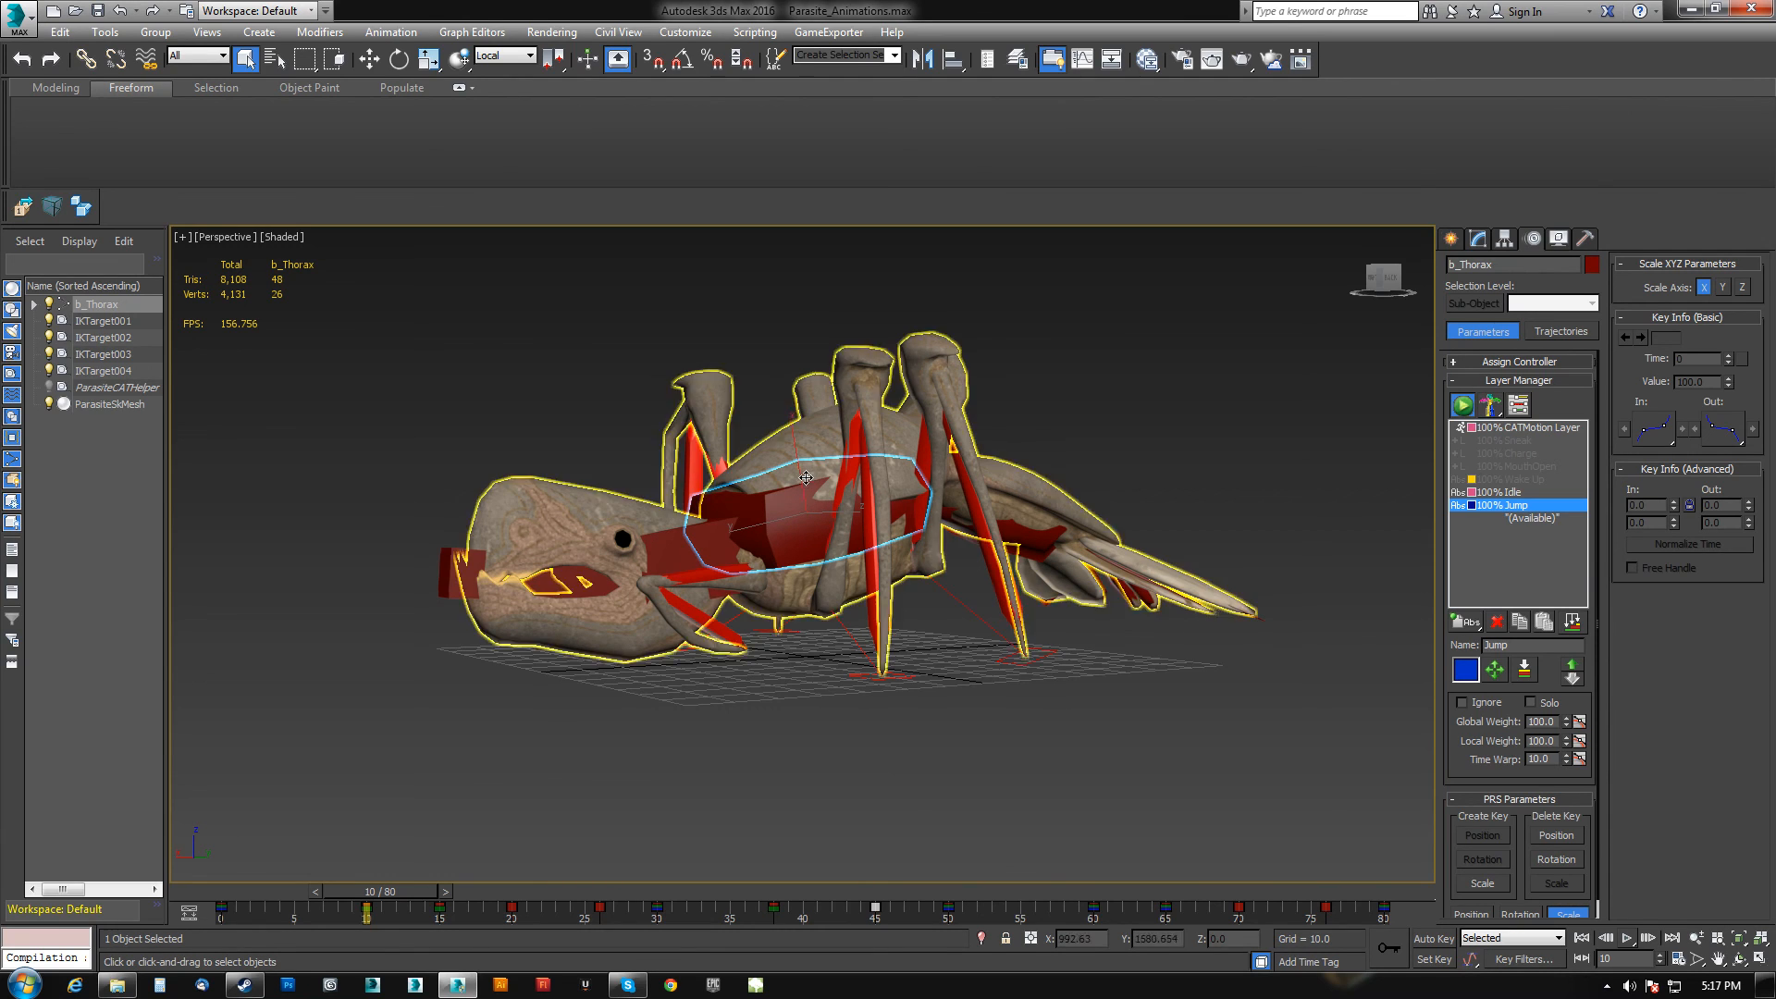
pyautogui.moveTo(804, 461)
pyautogui.mouseDown()
pyautogui.moveTo(822, 760)
pyautogui.moveTo(816, 462)
pyautogui.mouseUp()
pyautogui.keyDown('alt'); pyautogui.moveTo(846, 470); pyautogui.dragTo(763, 481, button='middle'); pyautogui.keyUp('alt')
pyautogui.press('e')
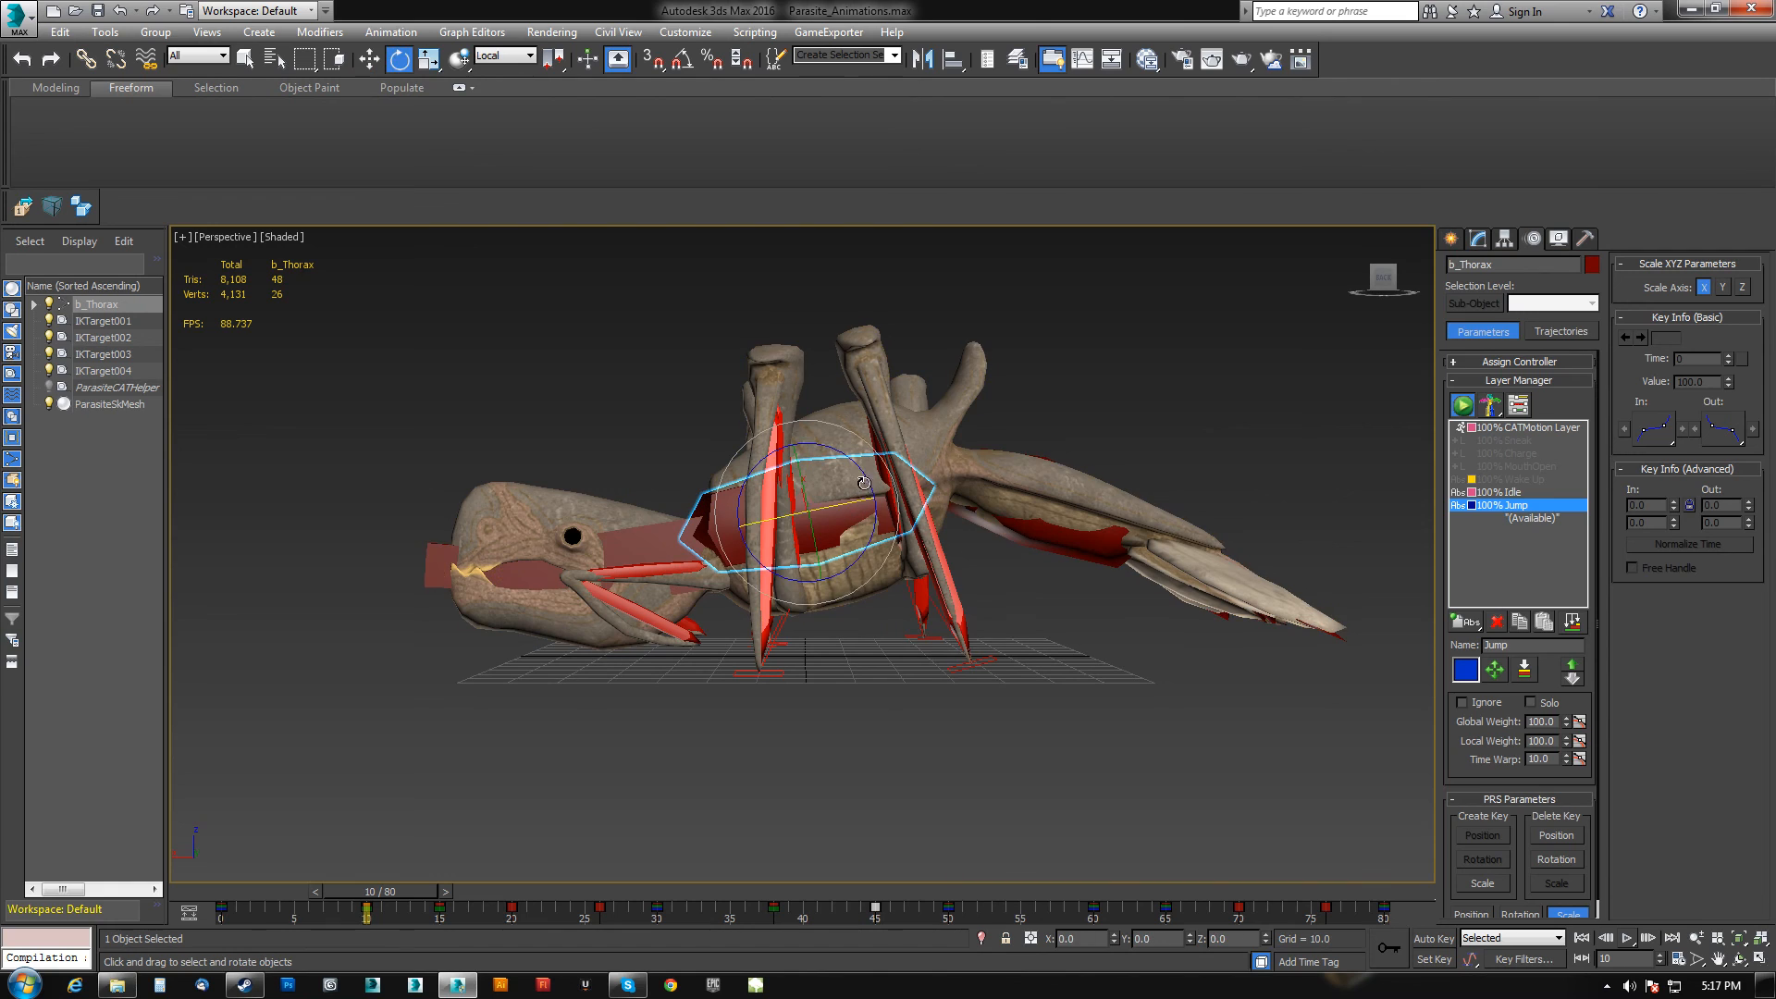
pyautogui.moveTo(863, 482); pyautogui.dragTo(738, 365)
pyautogui.press('w')
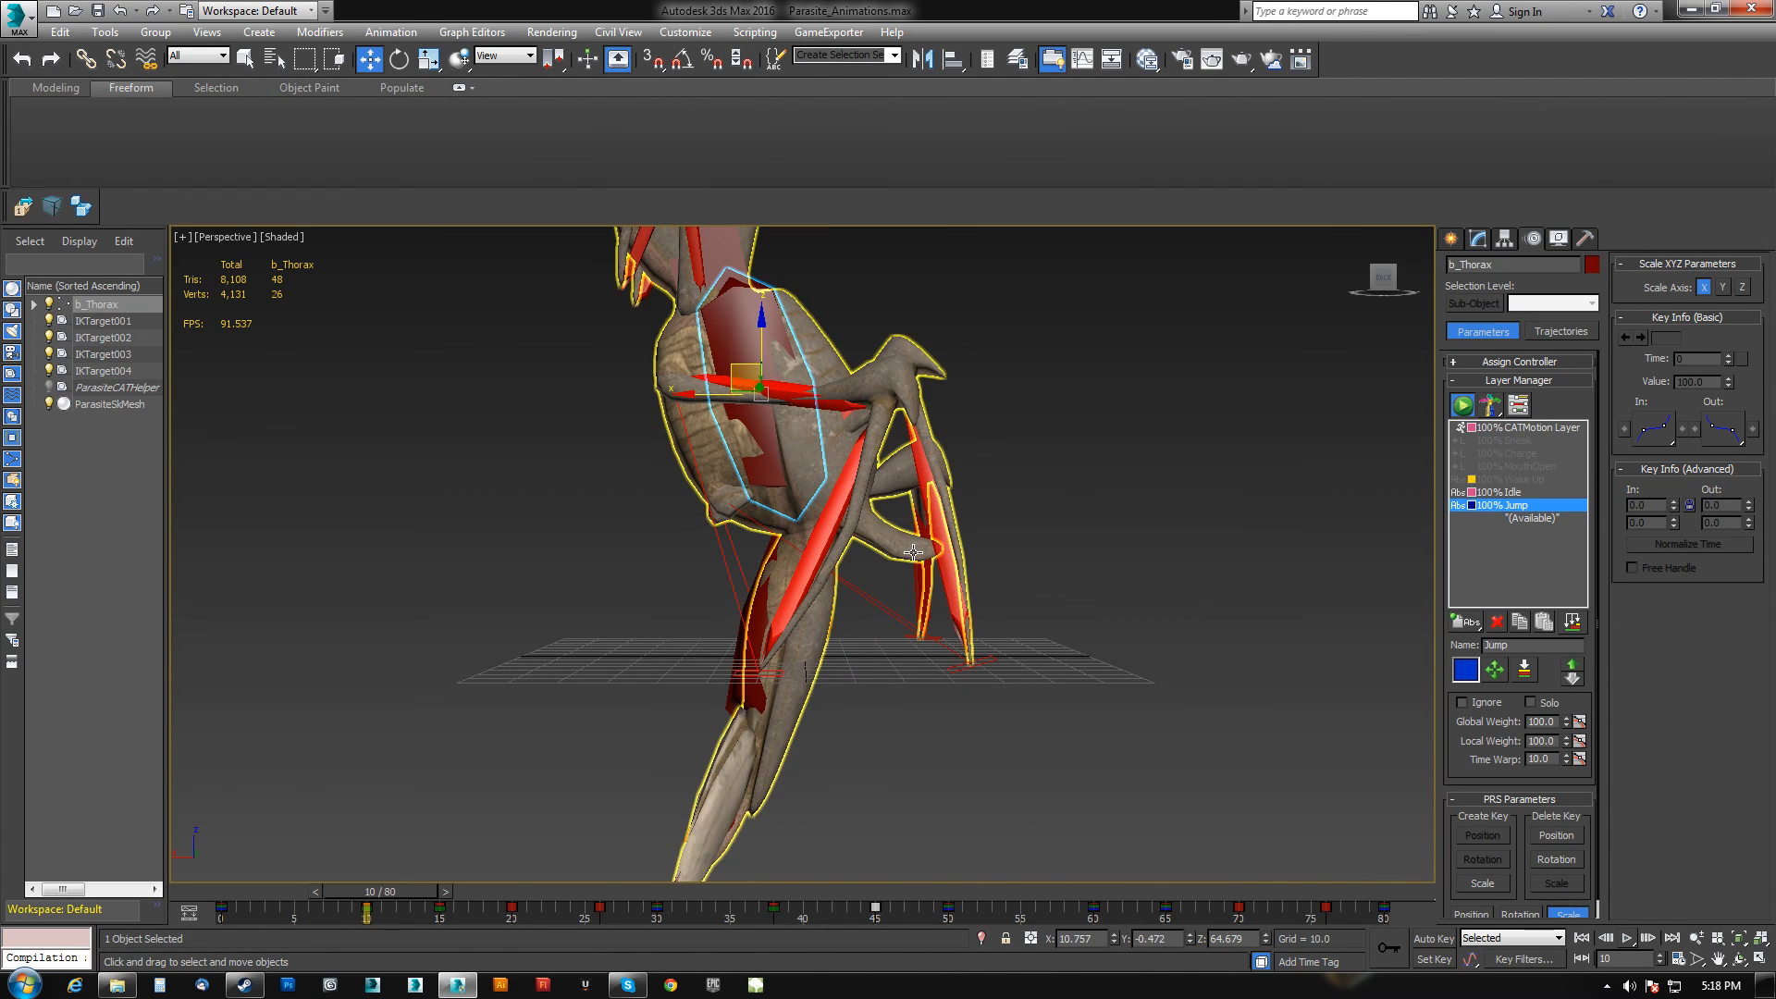
pyautogui.hotkey('ctrl', 'z')
pyautogui.hotkey('ctrl', 'z')
pyautogui.hotkey('ctrl', 'z')
pyautogui.hotkey('ctrl', 'z')
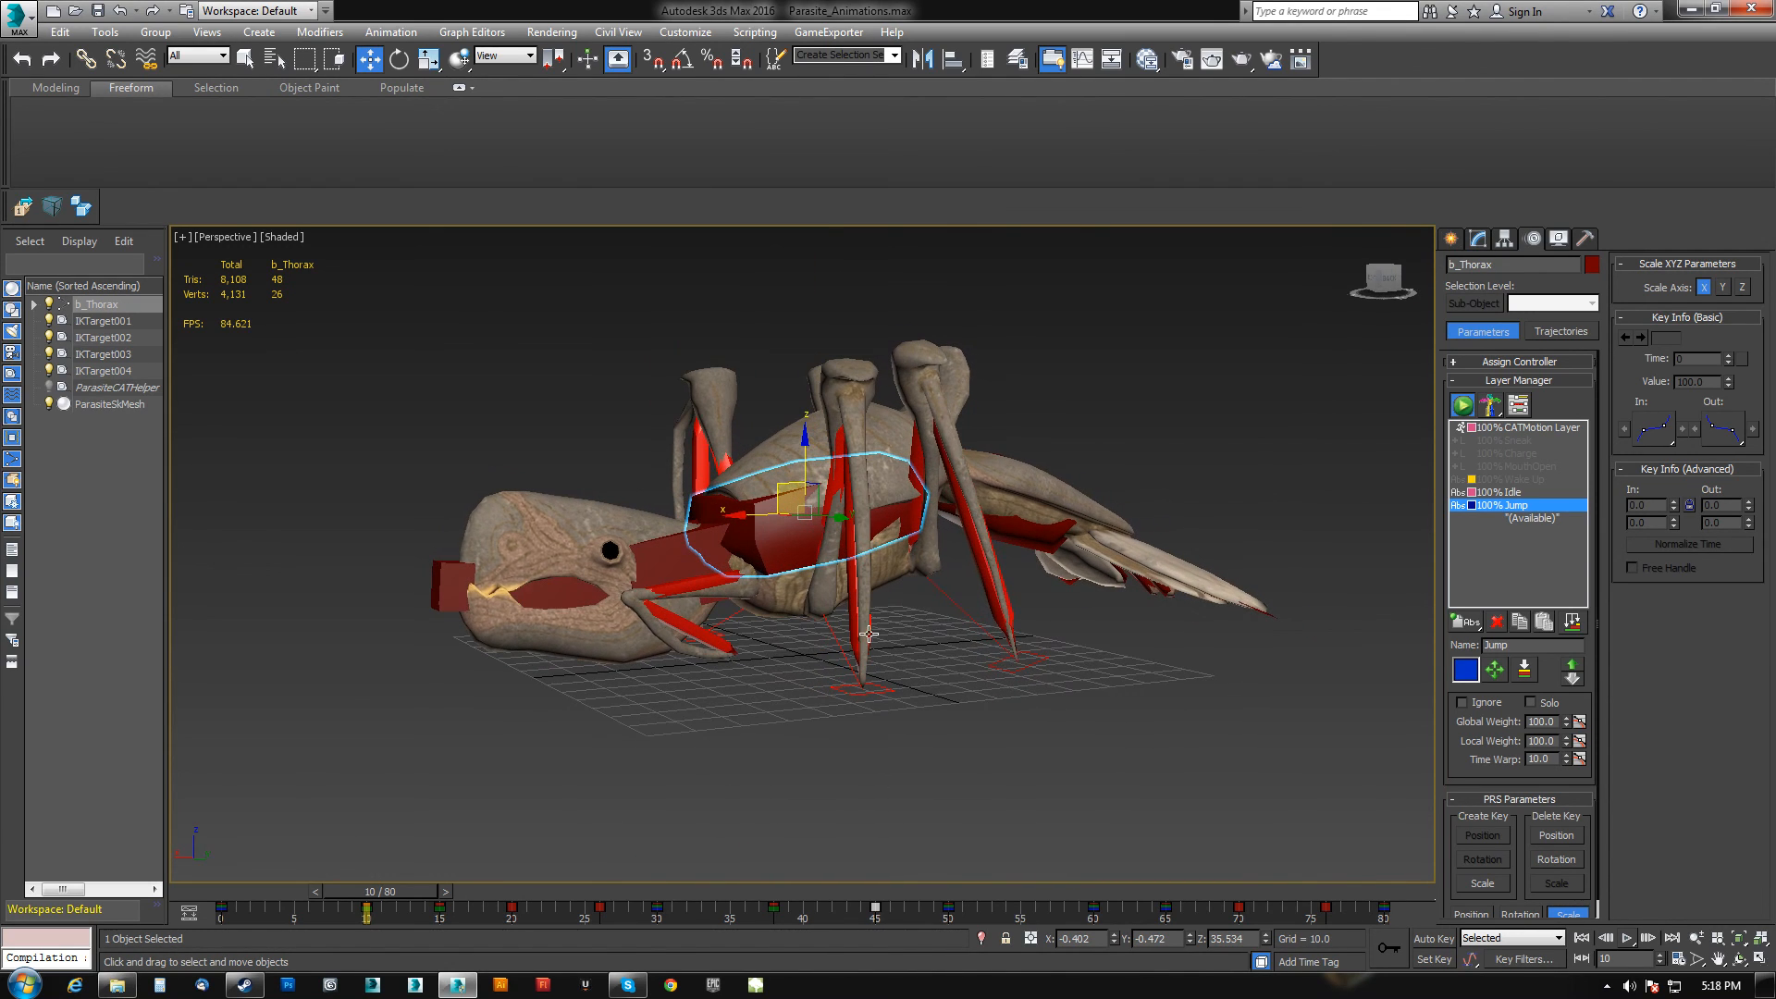
# Return the time slider to frame 0 and view the whole rig.
pyautogui.moveTo(379, 890); pyautogui.dragTo(220, 888)
pyautogui.moveTo(750, 552); pyautogui.dragTo(768, 643, button='middle')
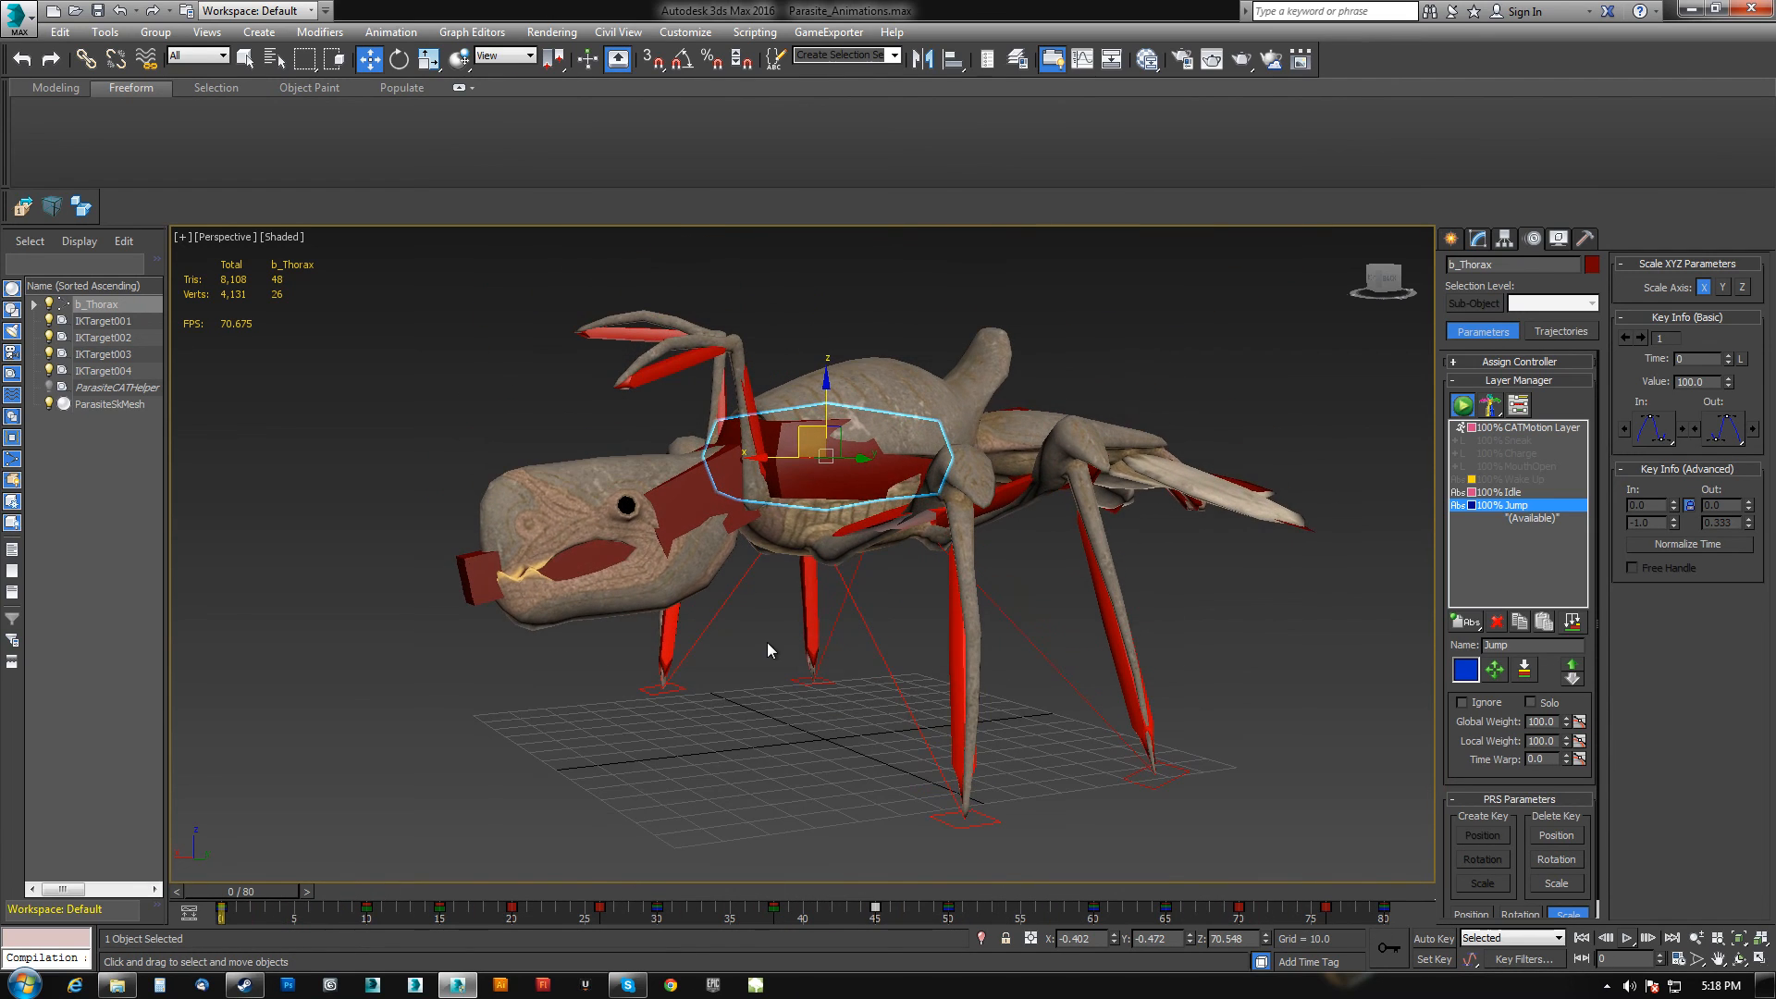
pyautogui.scroll(-5, 768, 648)
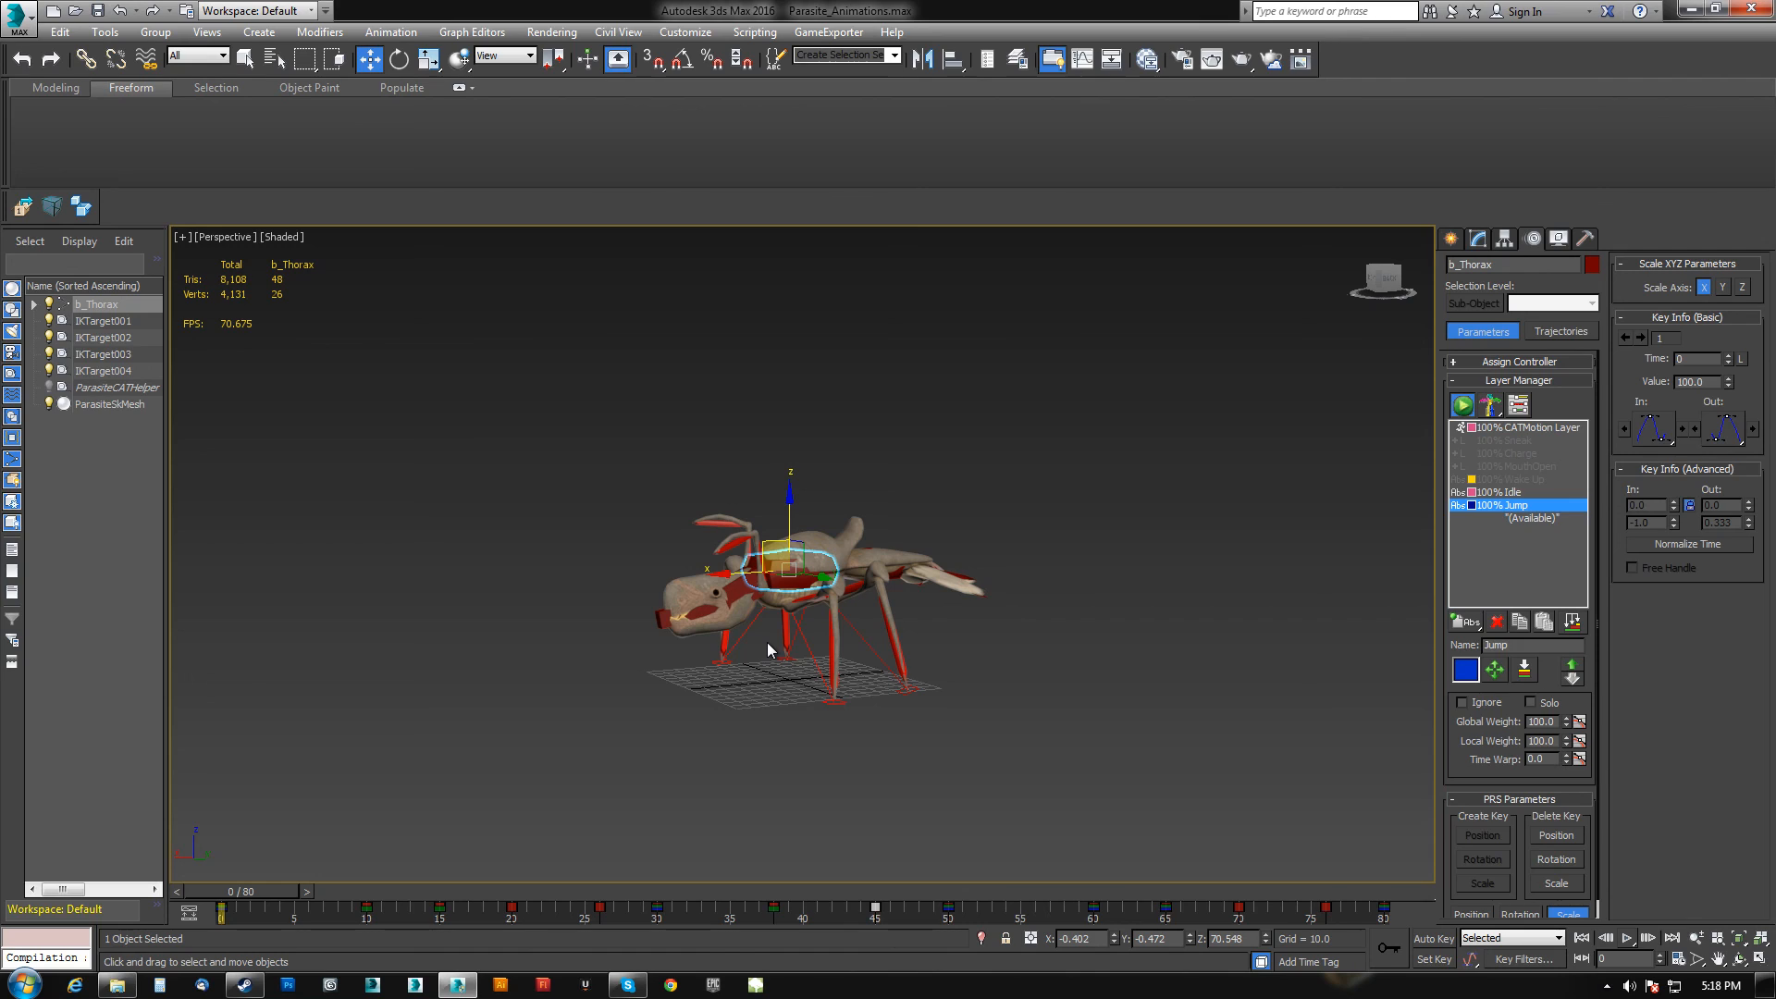
pyautogui.keyDown('alt'); pyautogui.moveTo(828, 589); pyautogui.dragTo(874, 591, button='middle'); pyautogui.keyUp('alt')
pyautogui.moveTo(874, 591)
pyautogui.mouseDown(button='middle')
pyautogui.moveTo(903, 544)
pyautogui.moveTo(887, 602)
pyautogui.mouseUp(button='middle')
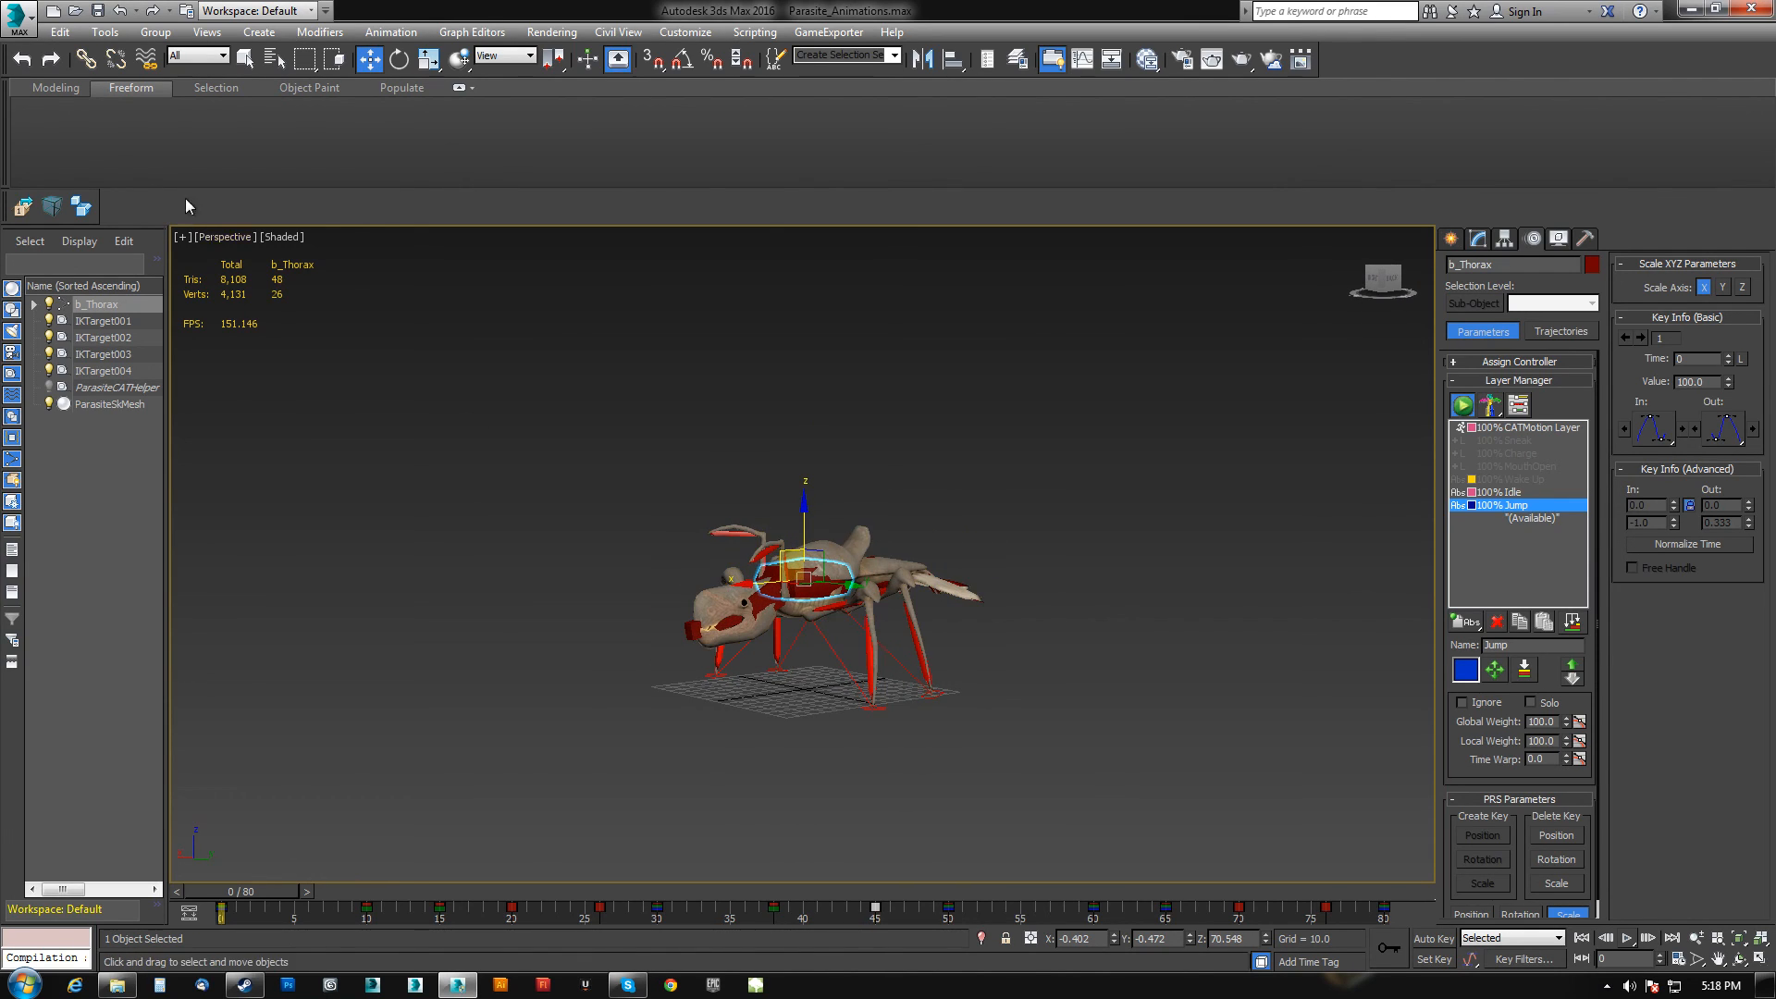
# Open the scene Demon_Reimerge.max from the GameJam_Dec15 Demon folder under UE4_EXPORTS.
pyautogui.click(30, 28)
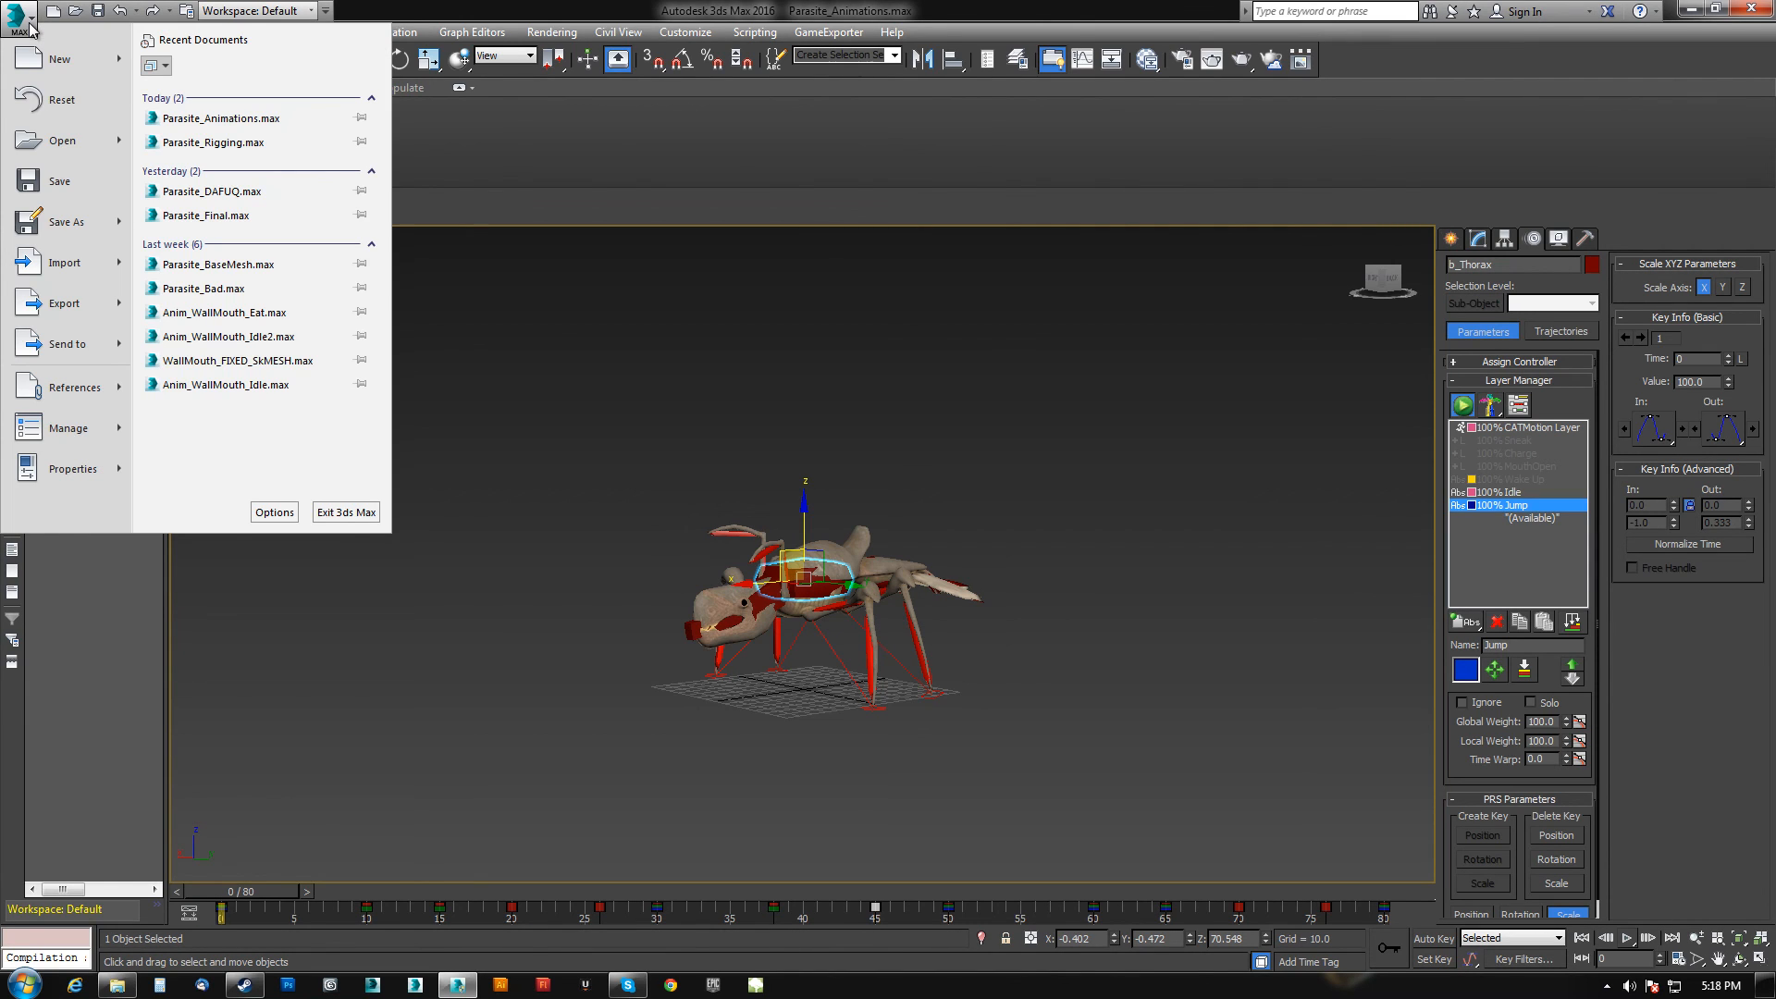
pyautogui.click(72, 146)
pyautogui.click(98, 137)
pyautogui.doubleClick(185, 146)
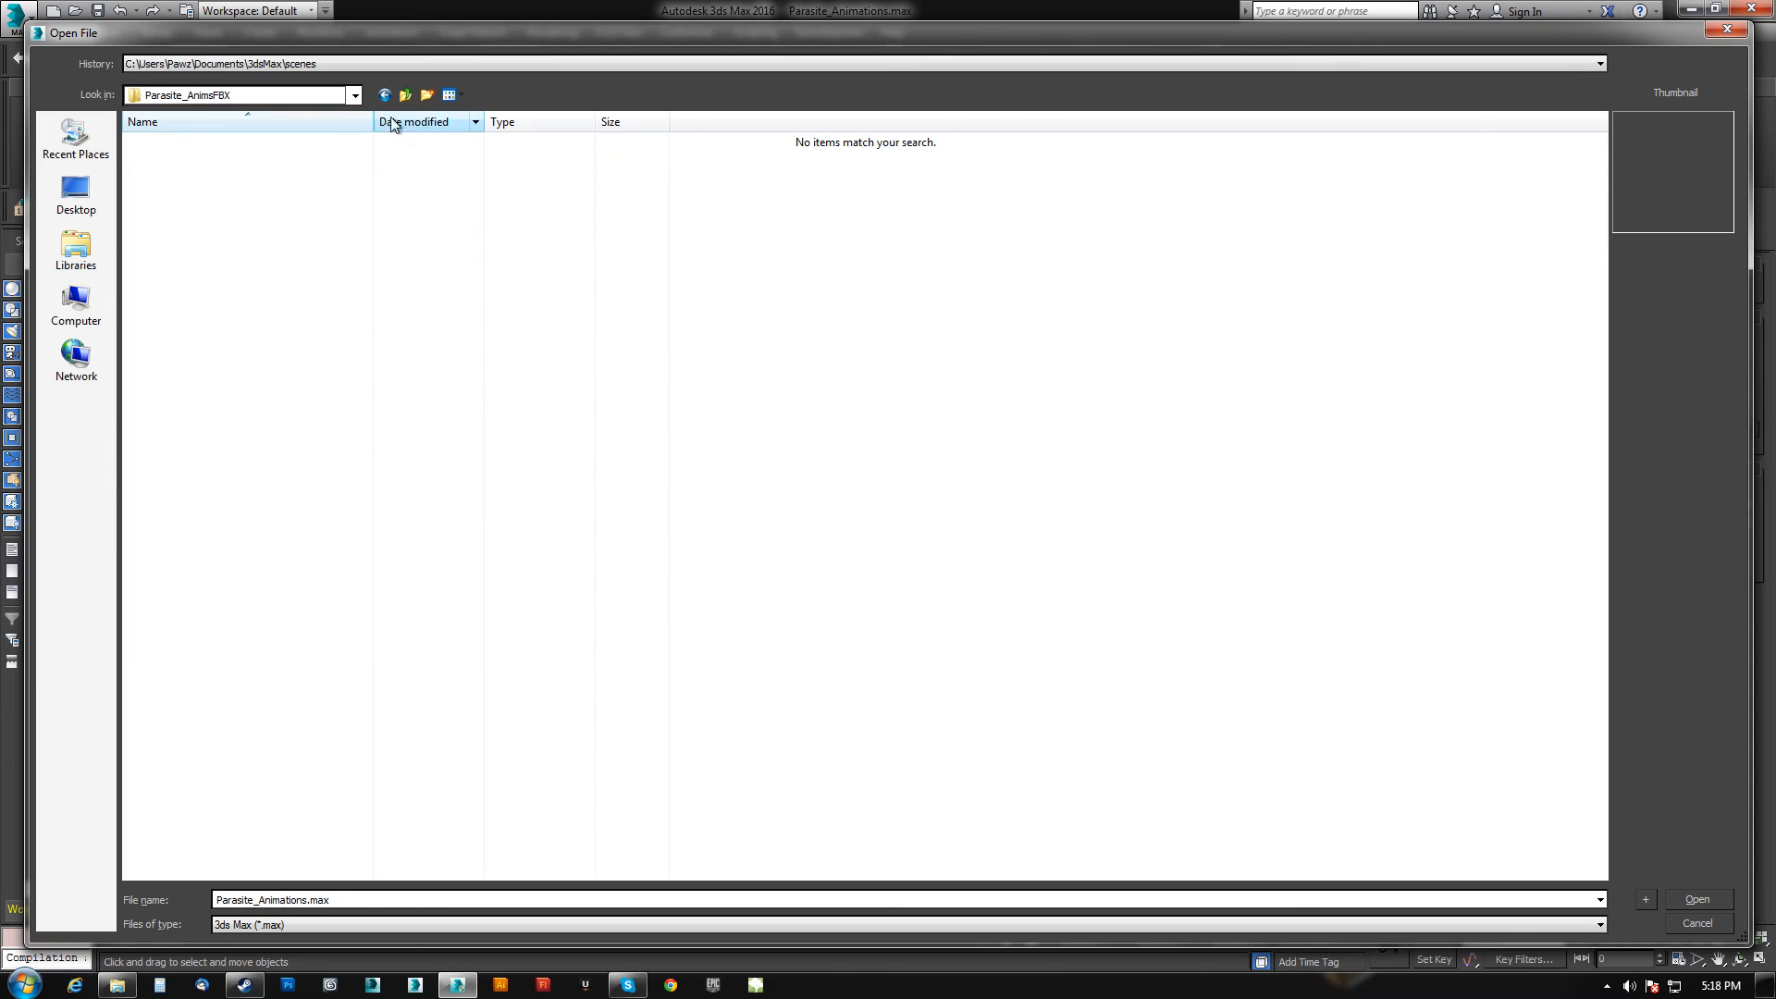
pyautogui.click(407, 94)
pyautogui.click(407, 95)
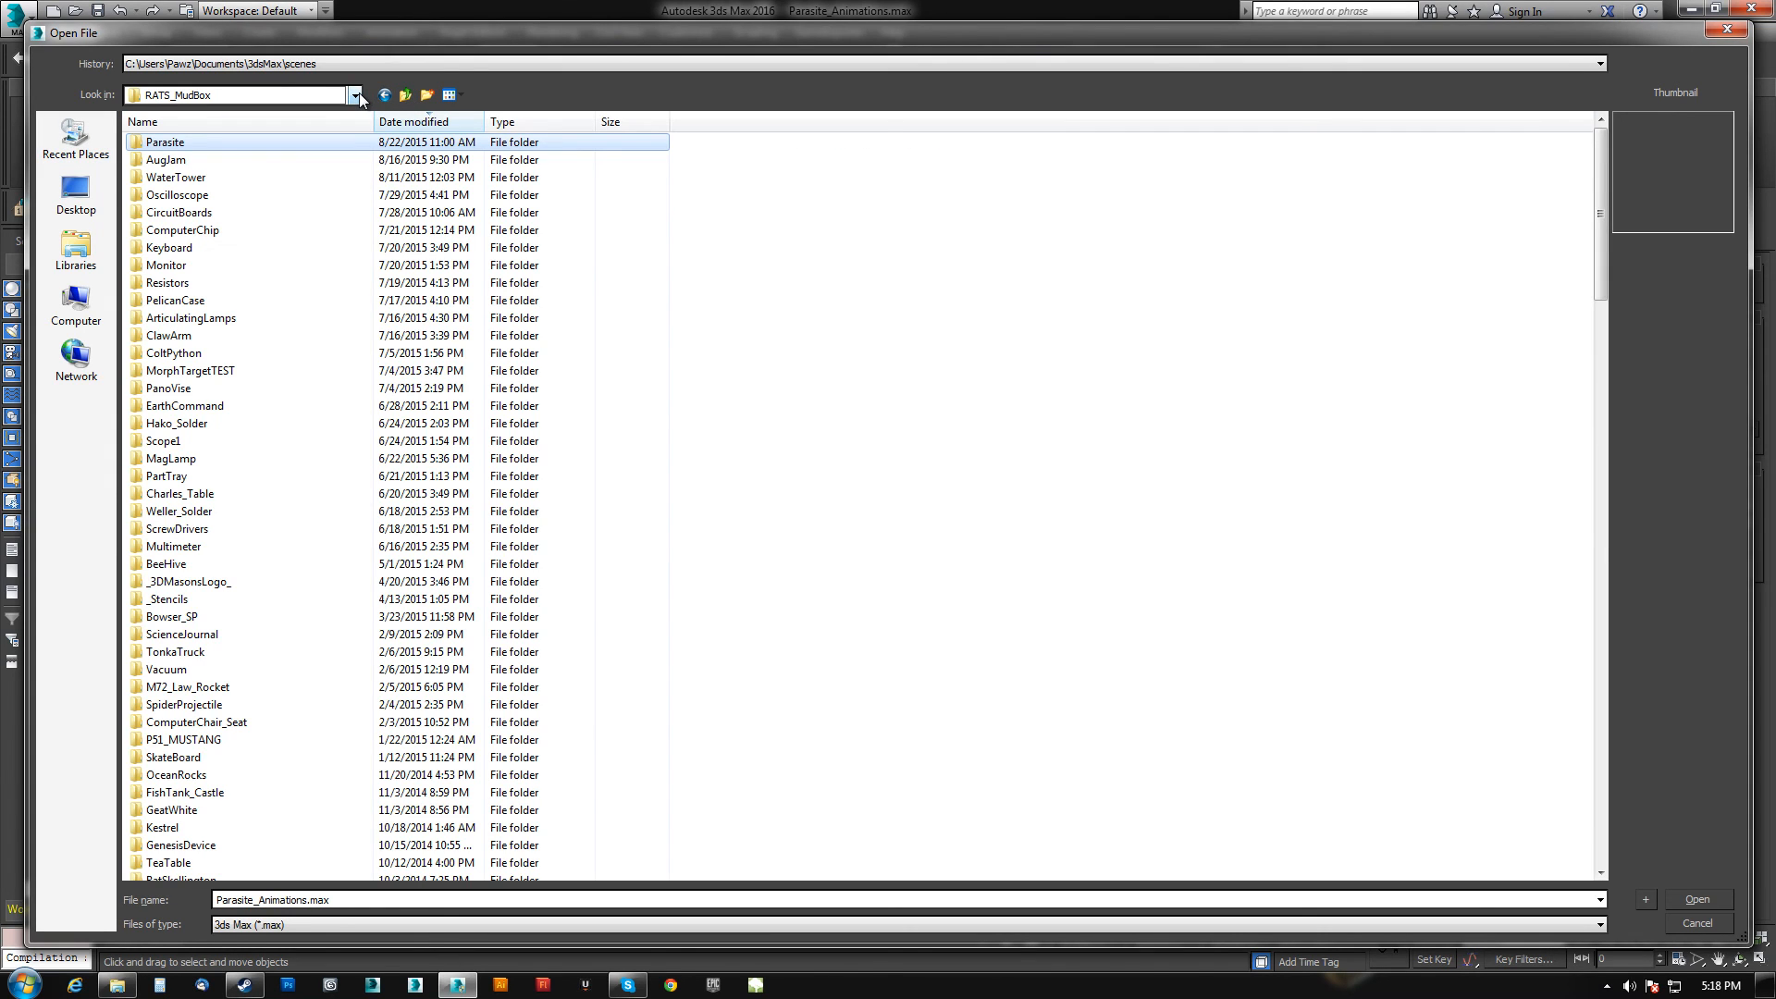
pyautogui.click(407, 94)
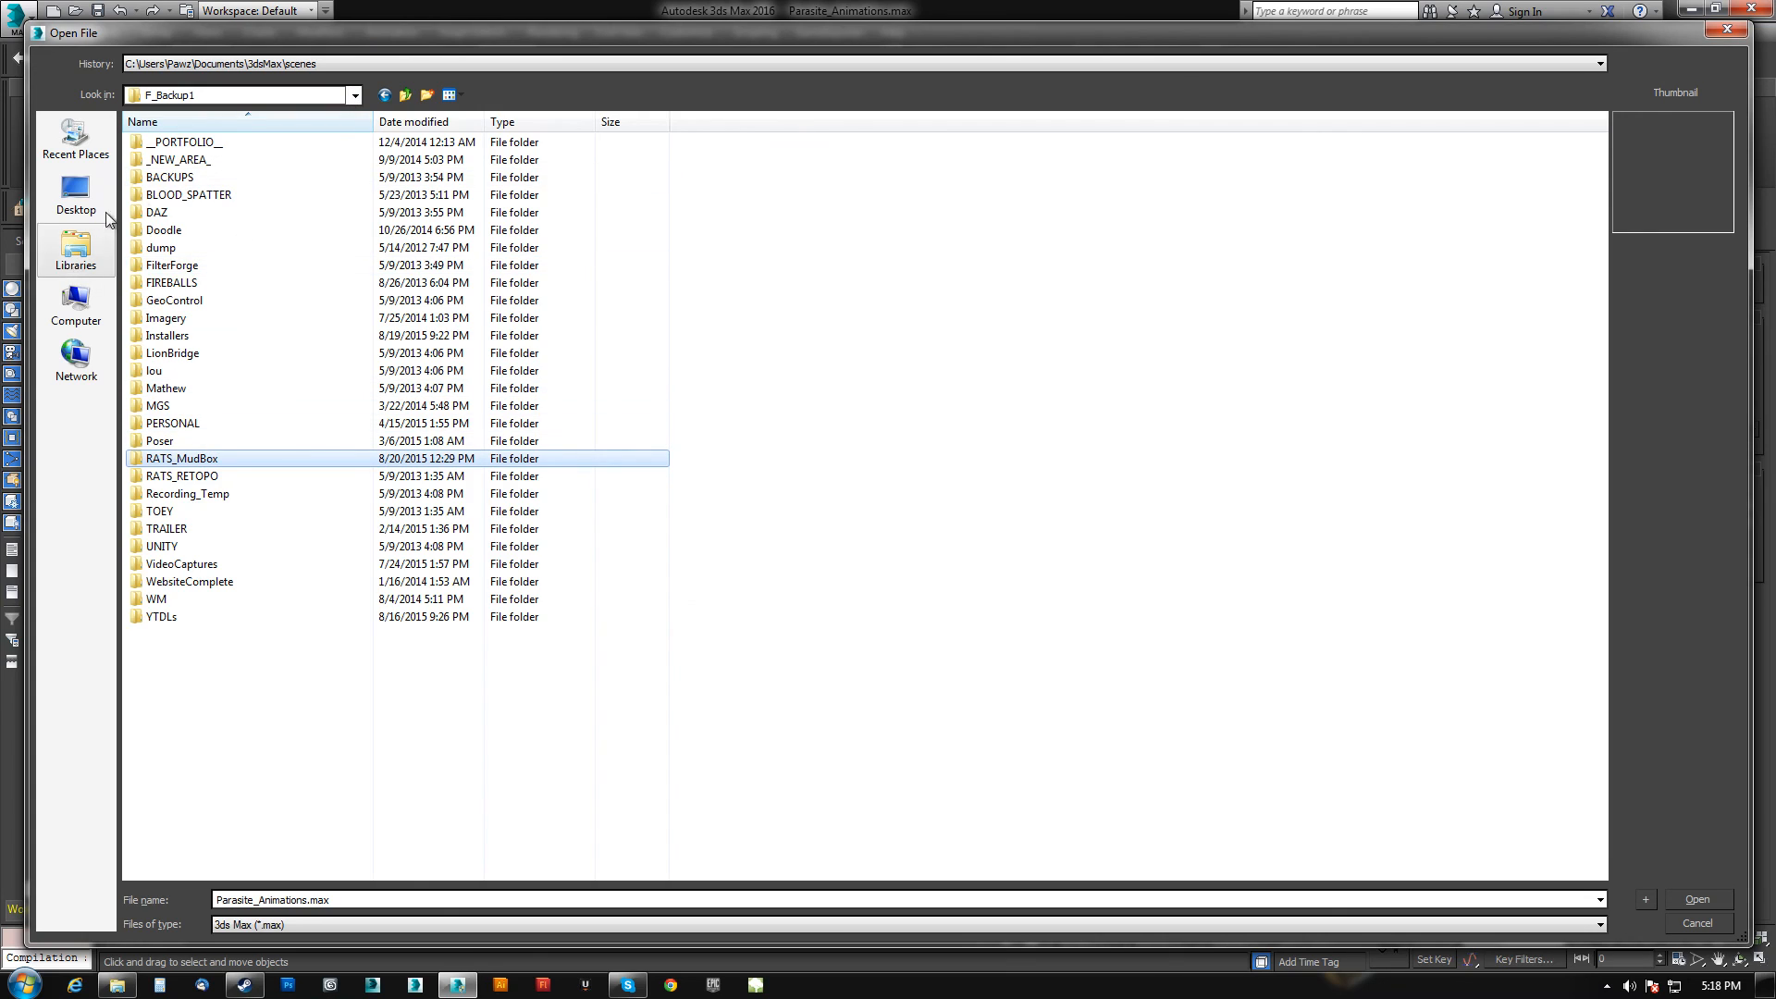
pyautogui.click(354, 95)
pyautogui.click(198, 264)
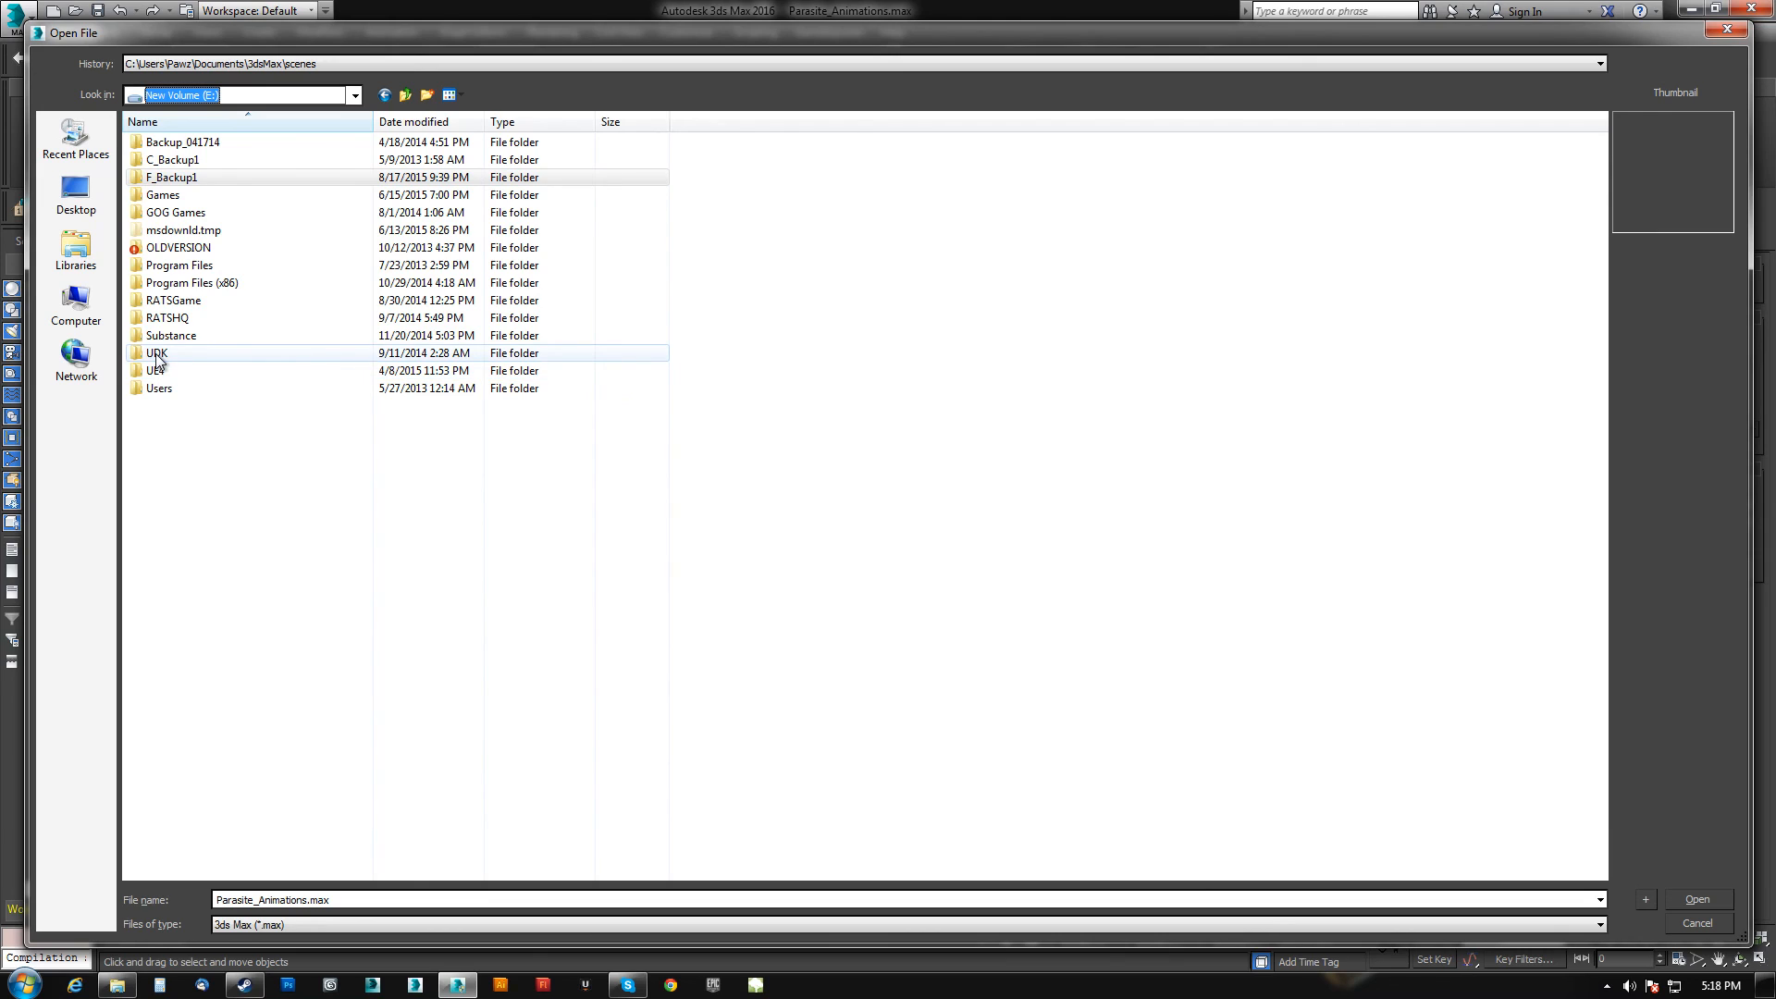
pyautogui.doubleClick(176, 160)
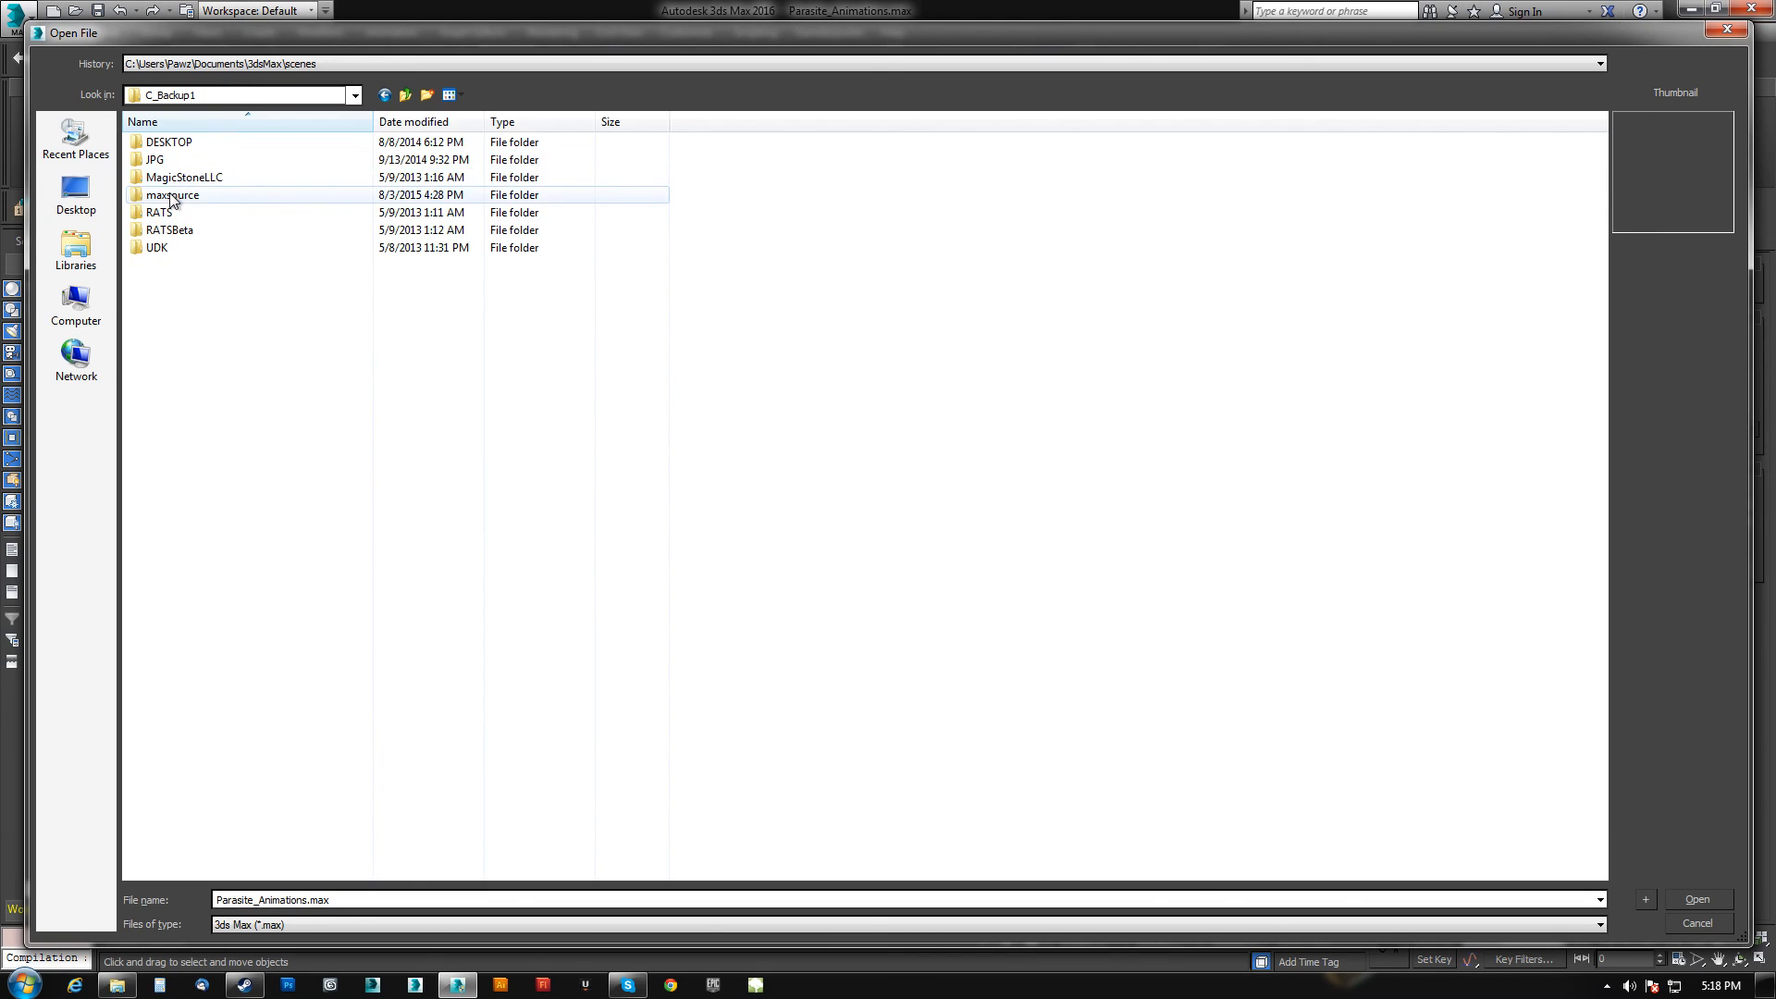
pyautogui.doubleClick(170, 196)
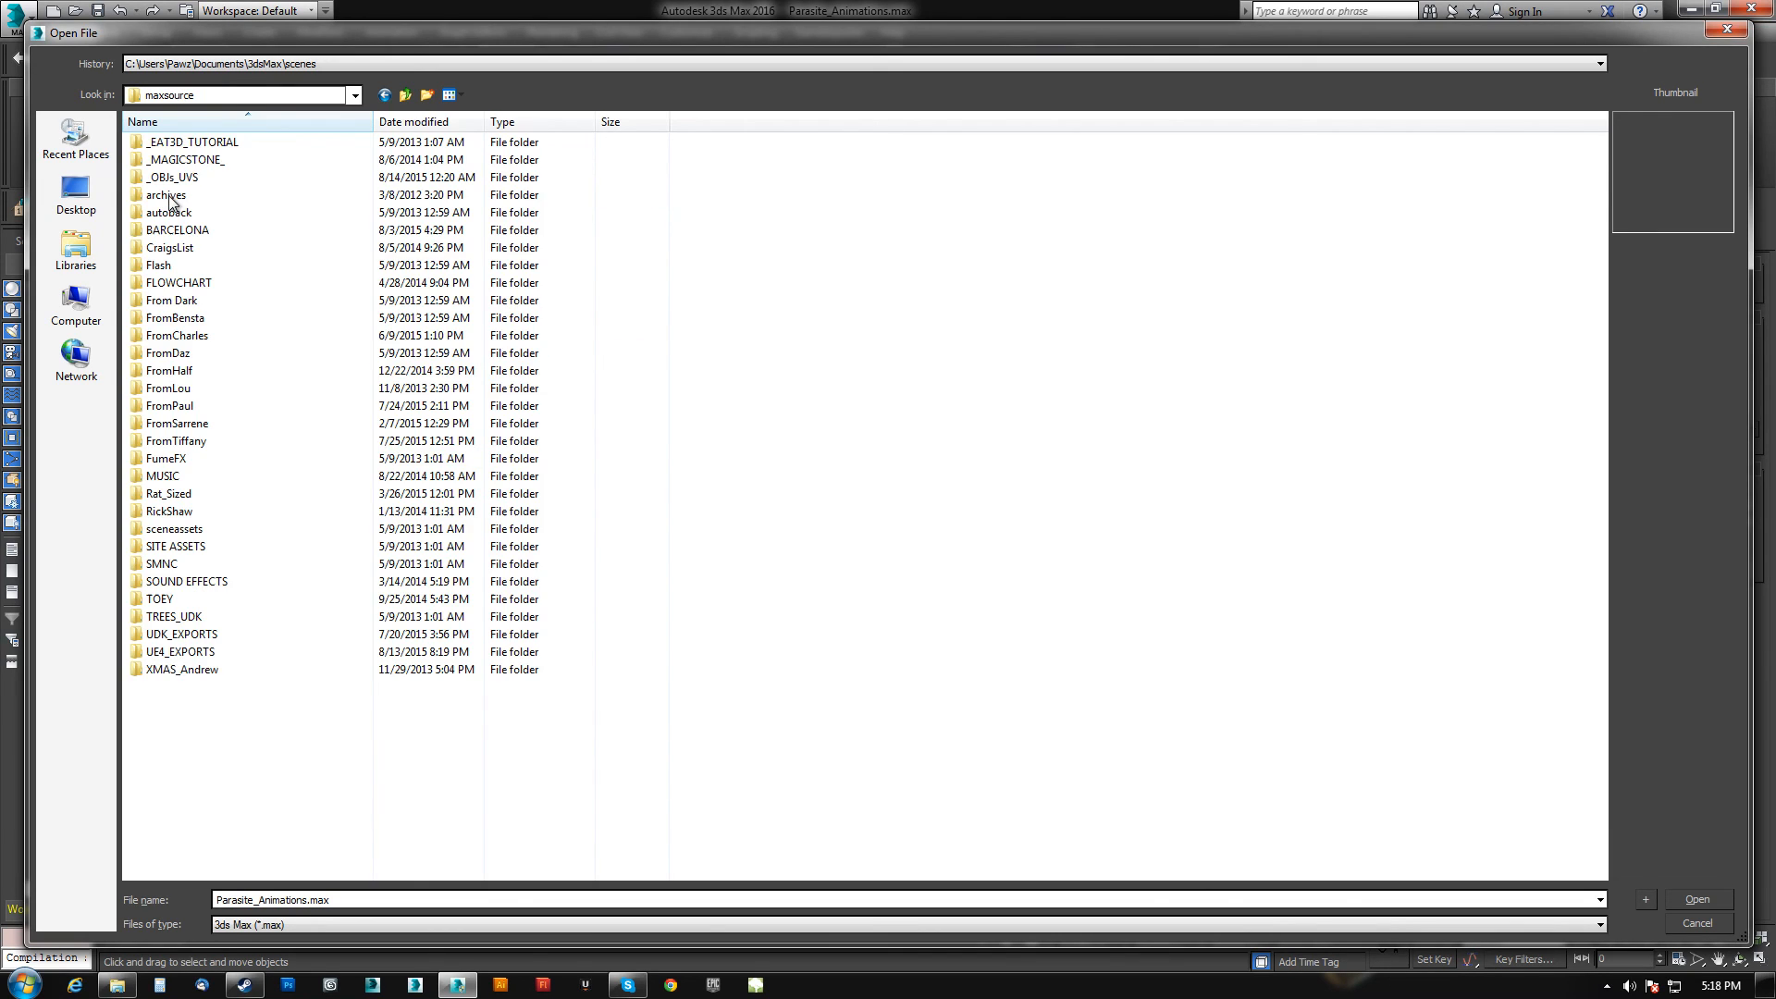
pyautogui.doubleClick(180, 653)
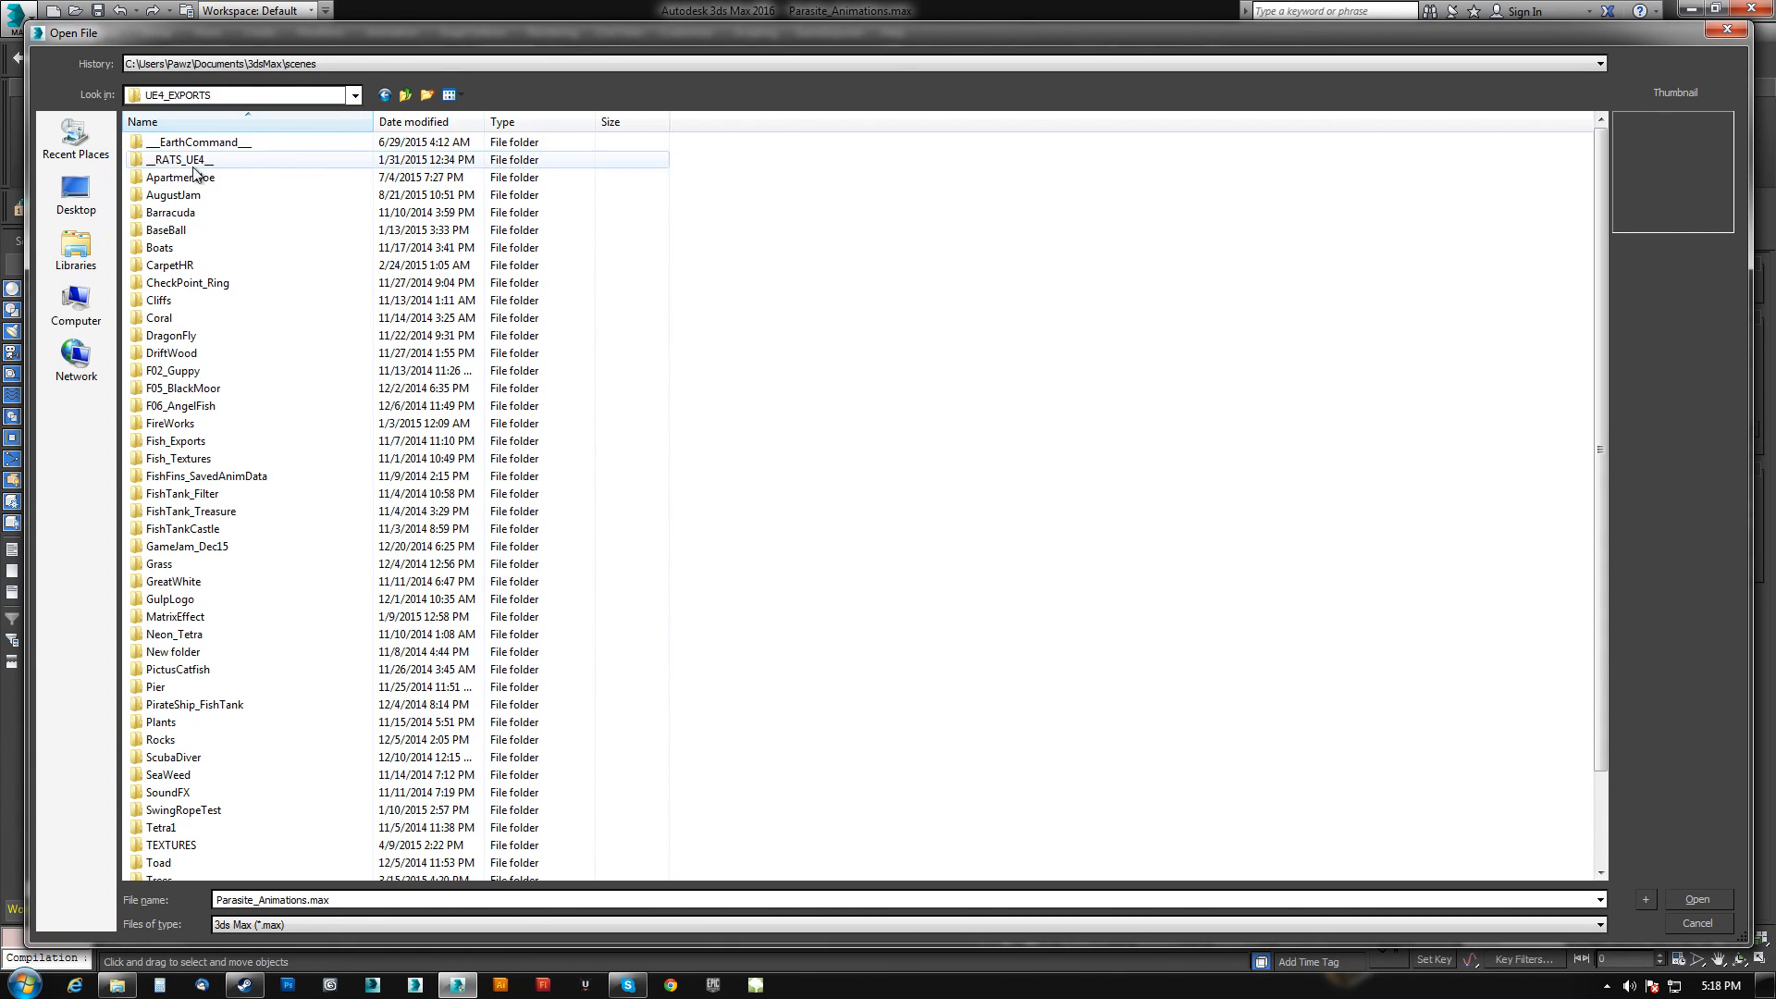
pyautogui.scroll(-1, 214, 644)
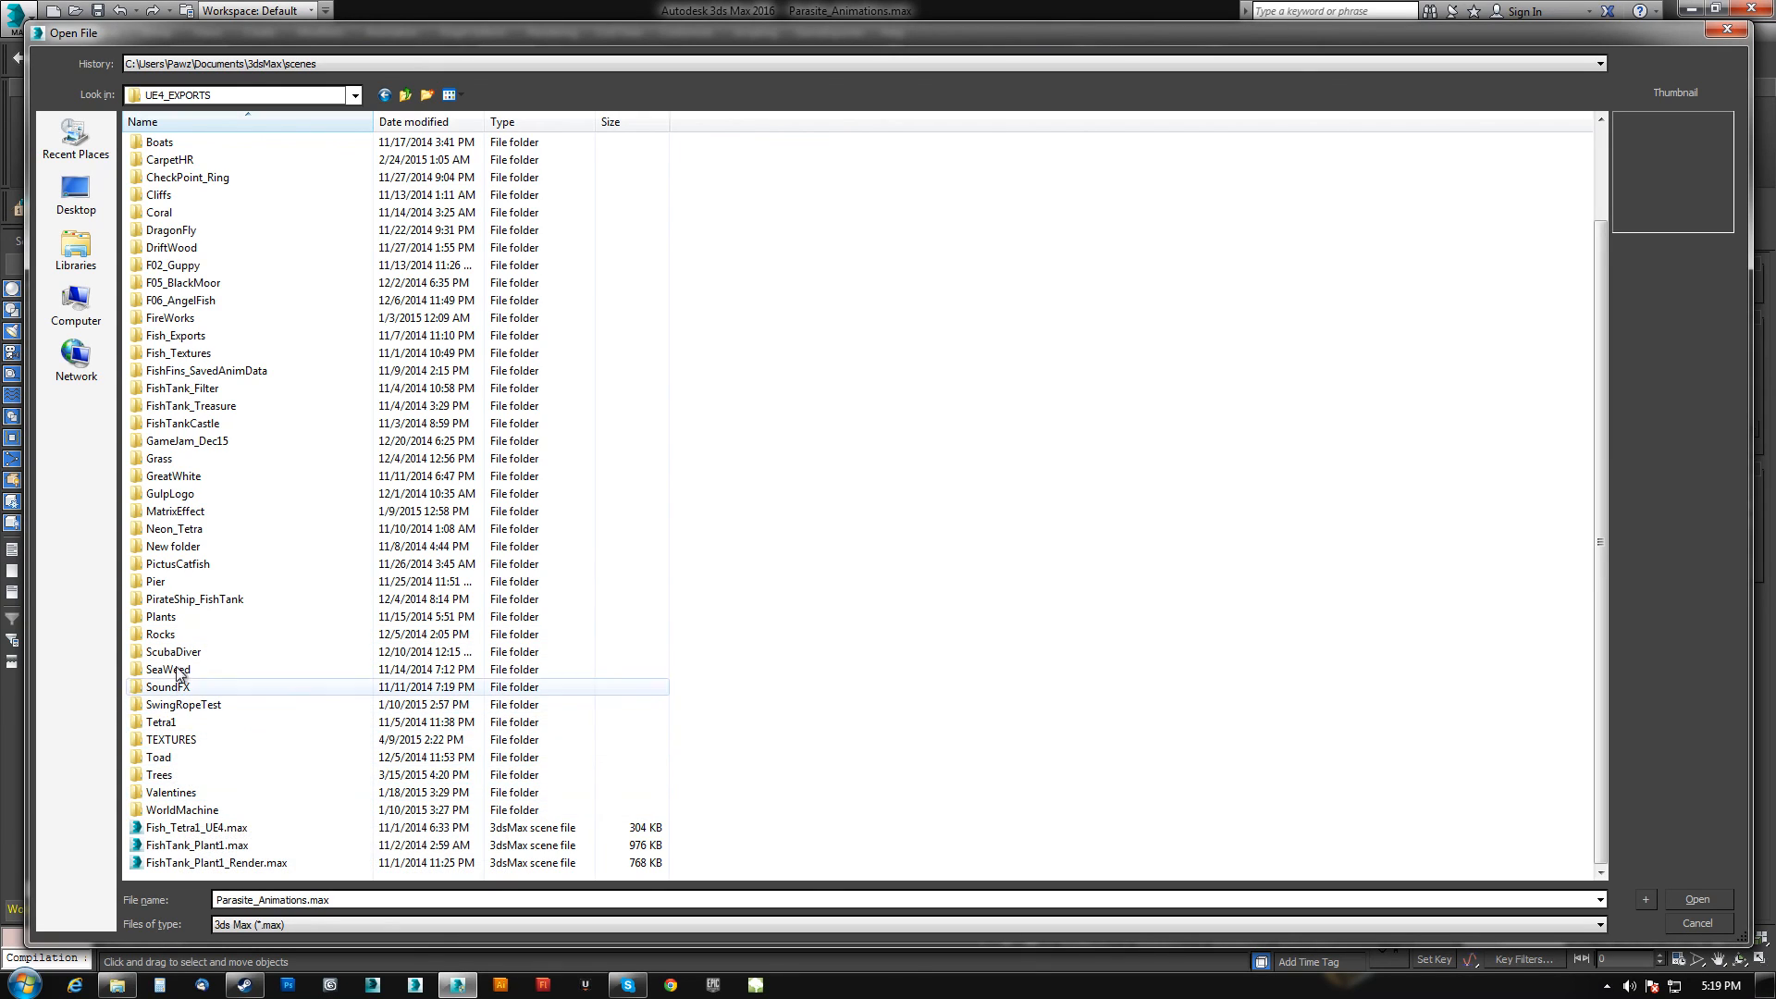
pyautogui.doubleClick(187, 441)
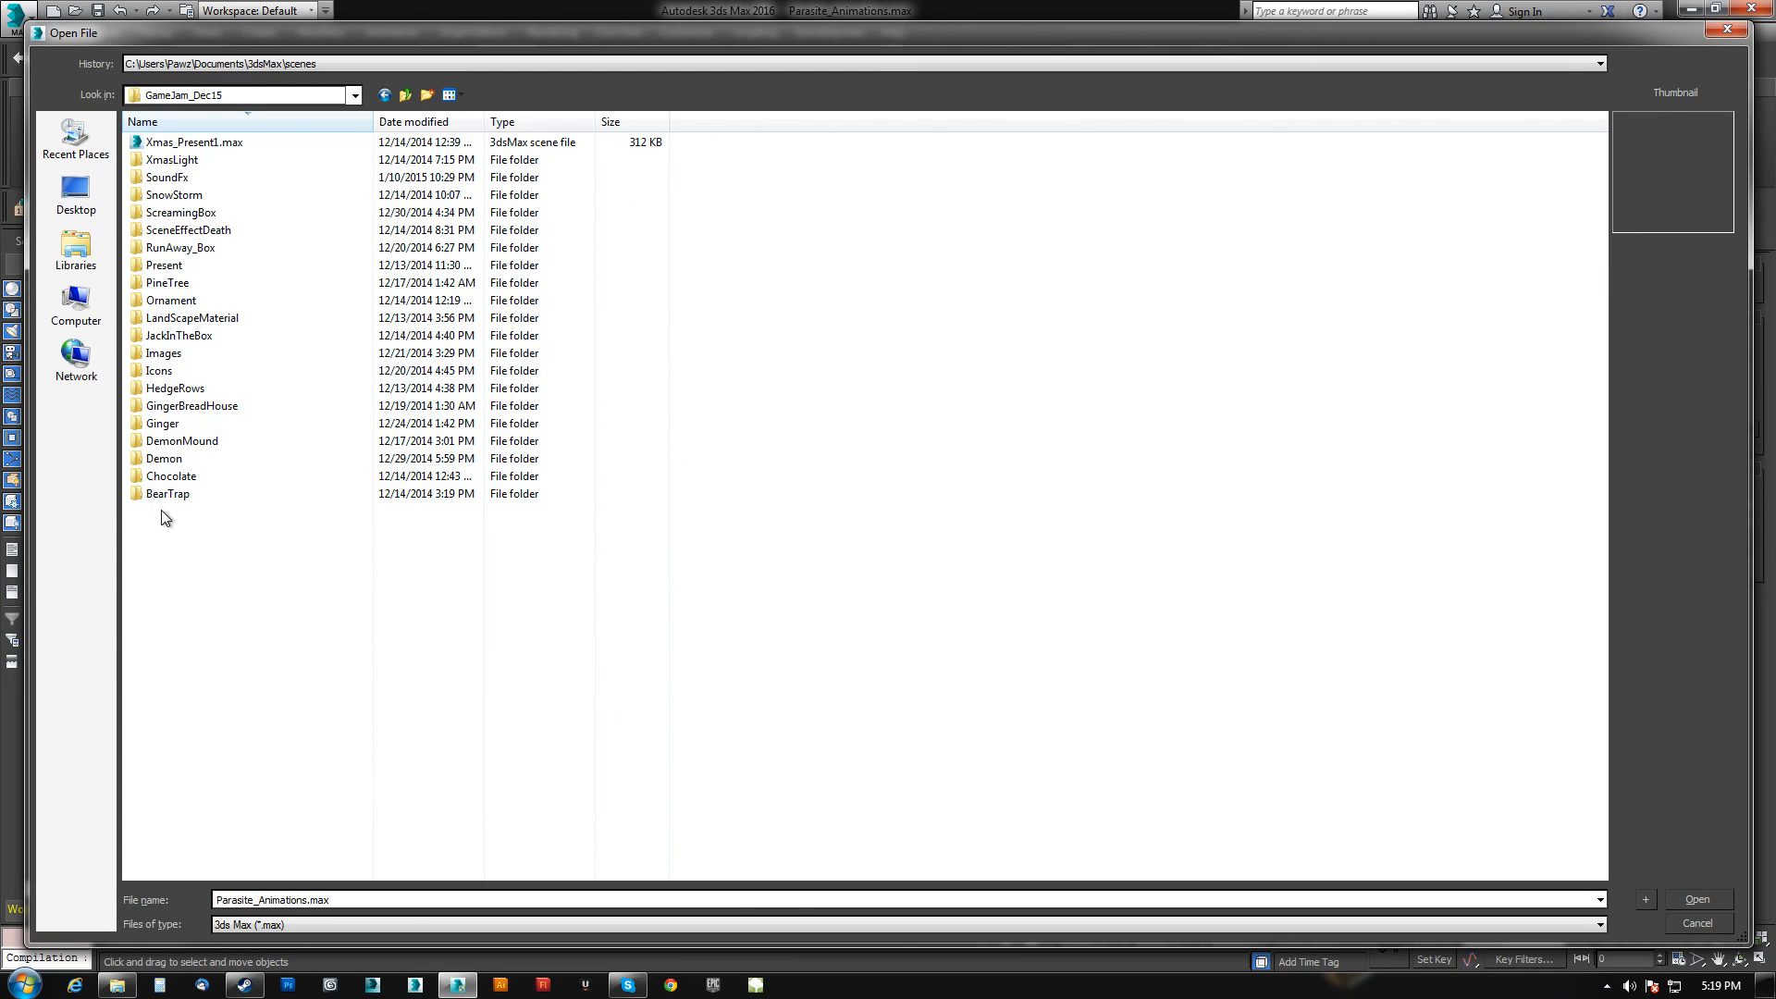
pyautogui.doubleClick(167, 459)
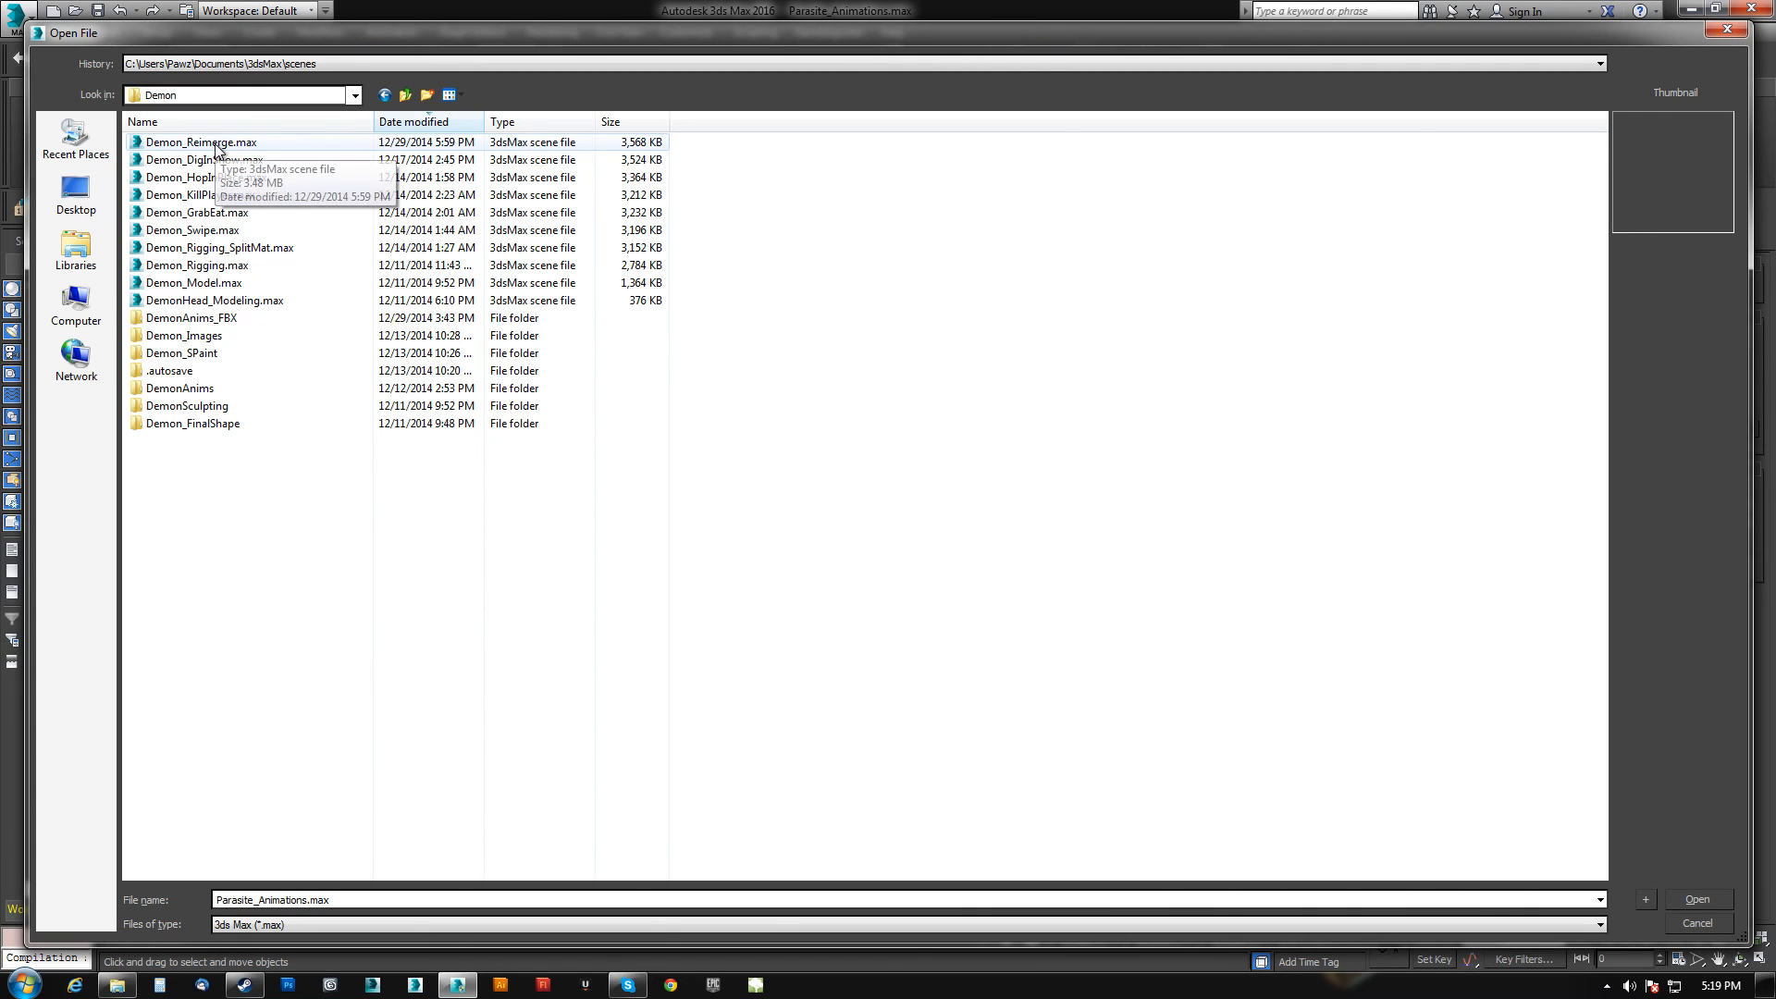
pyautogui.doubleClick(201, 142)
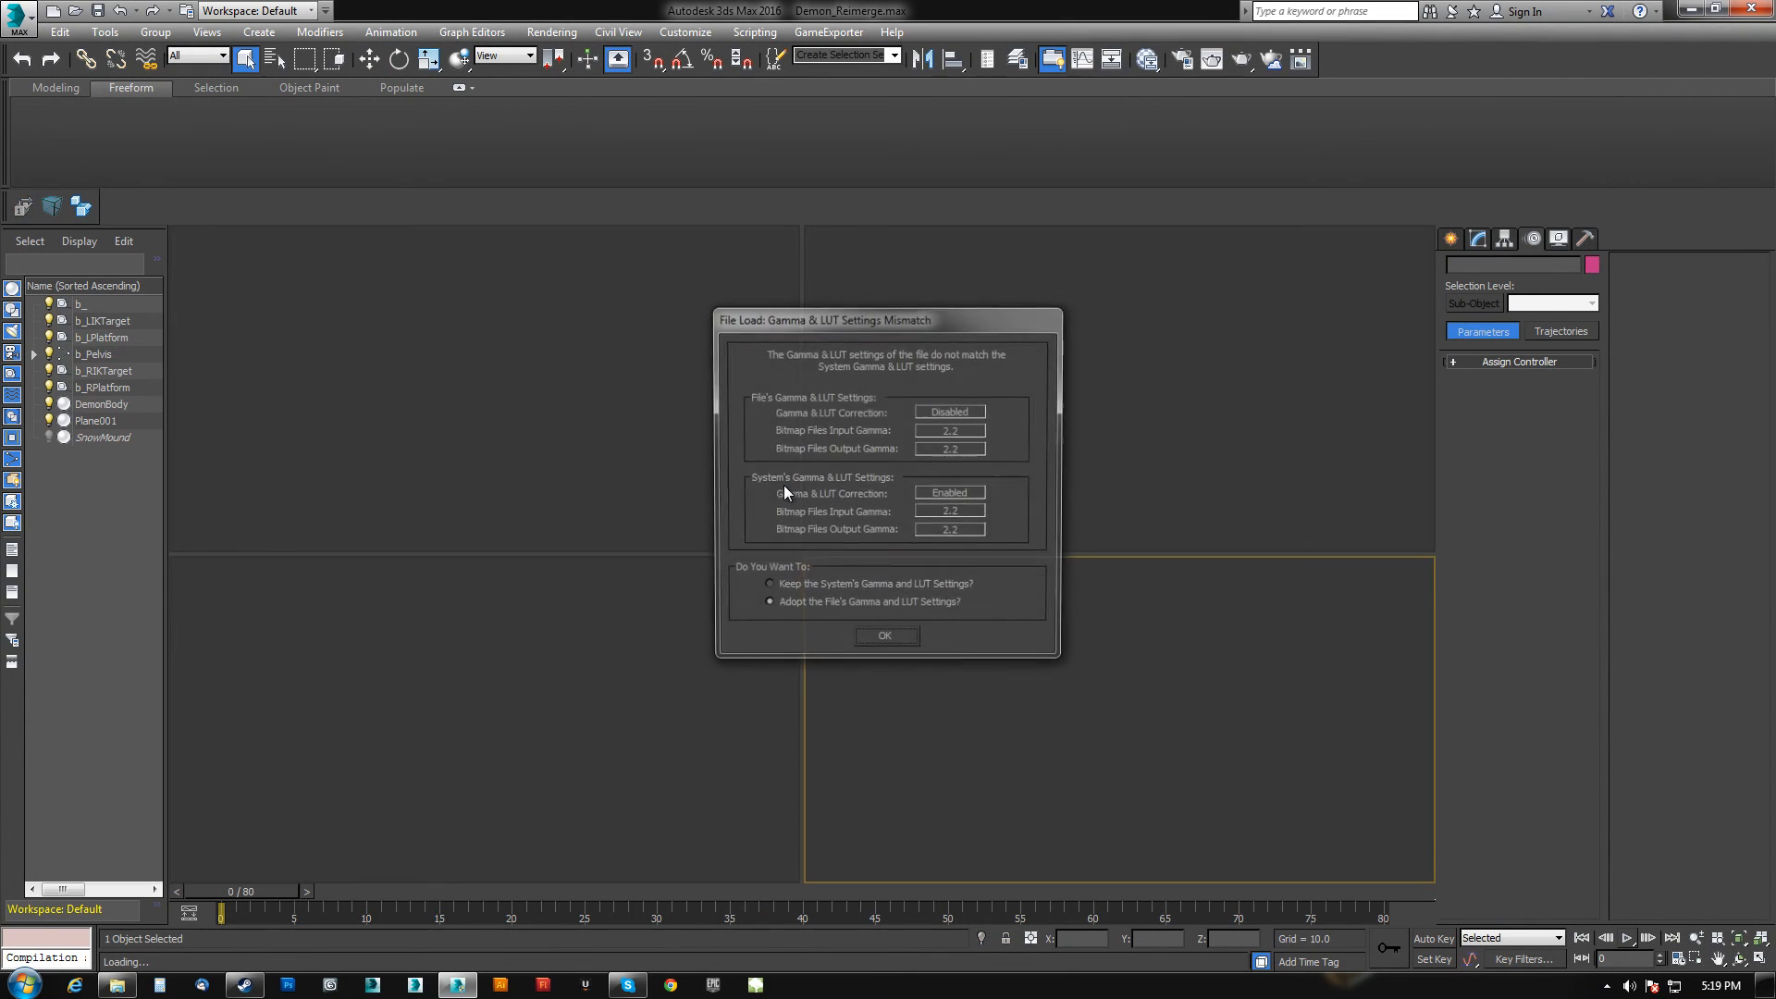
# Adopt the file's unit scale in the units mismatch dialog and view the demon scene.
pyautogui.click(886, 636)
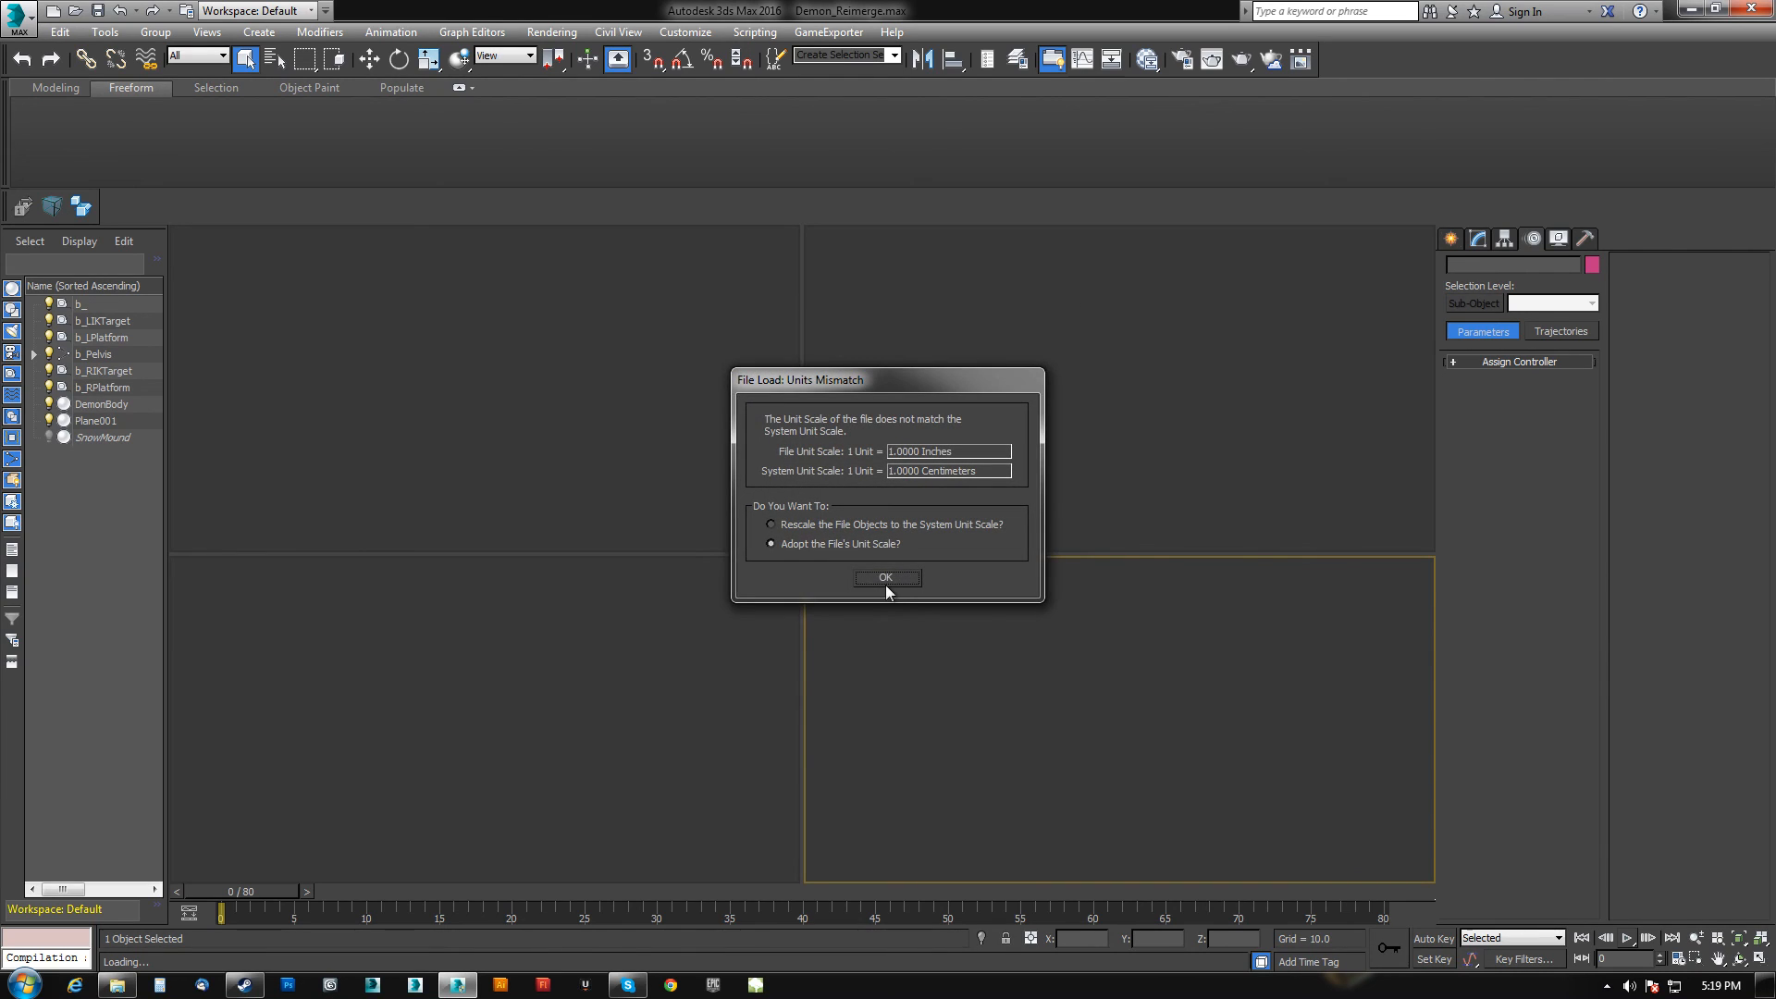
pyautogui.click(885, 578)
pyautogui.click(1068, 569)
pyautogui.scroll(-6, 870, 499)
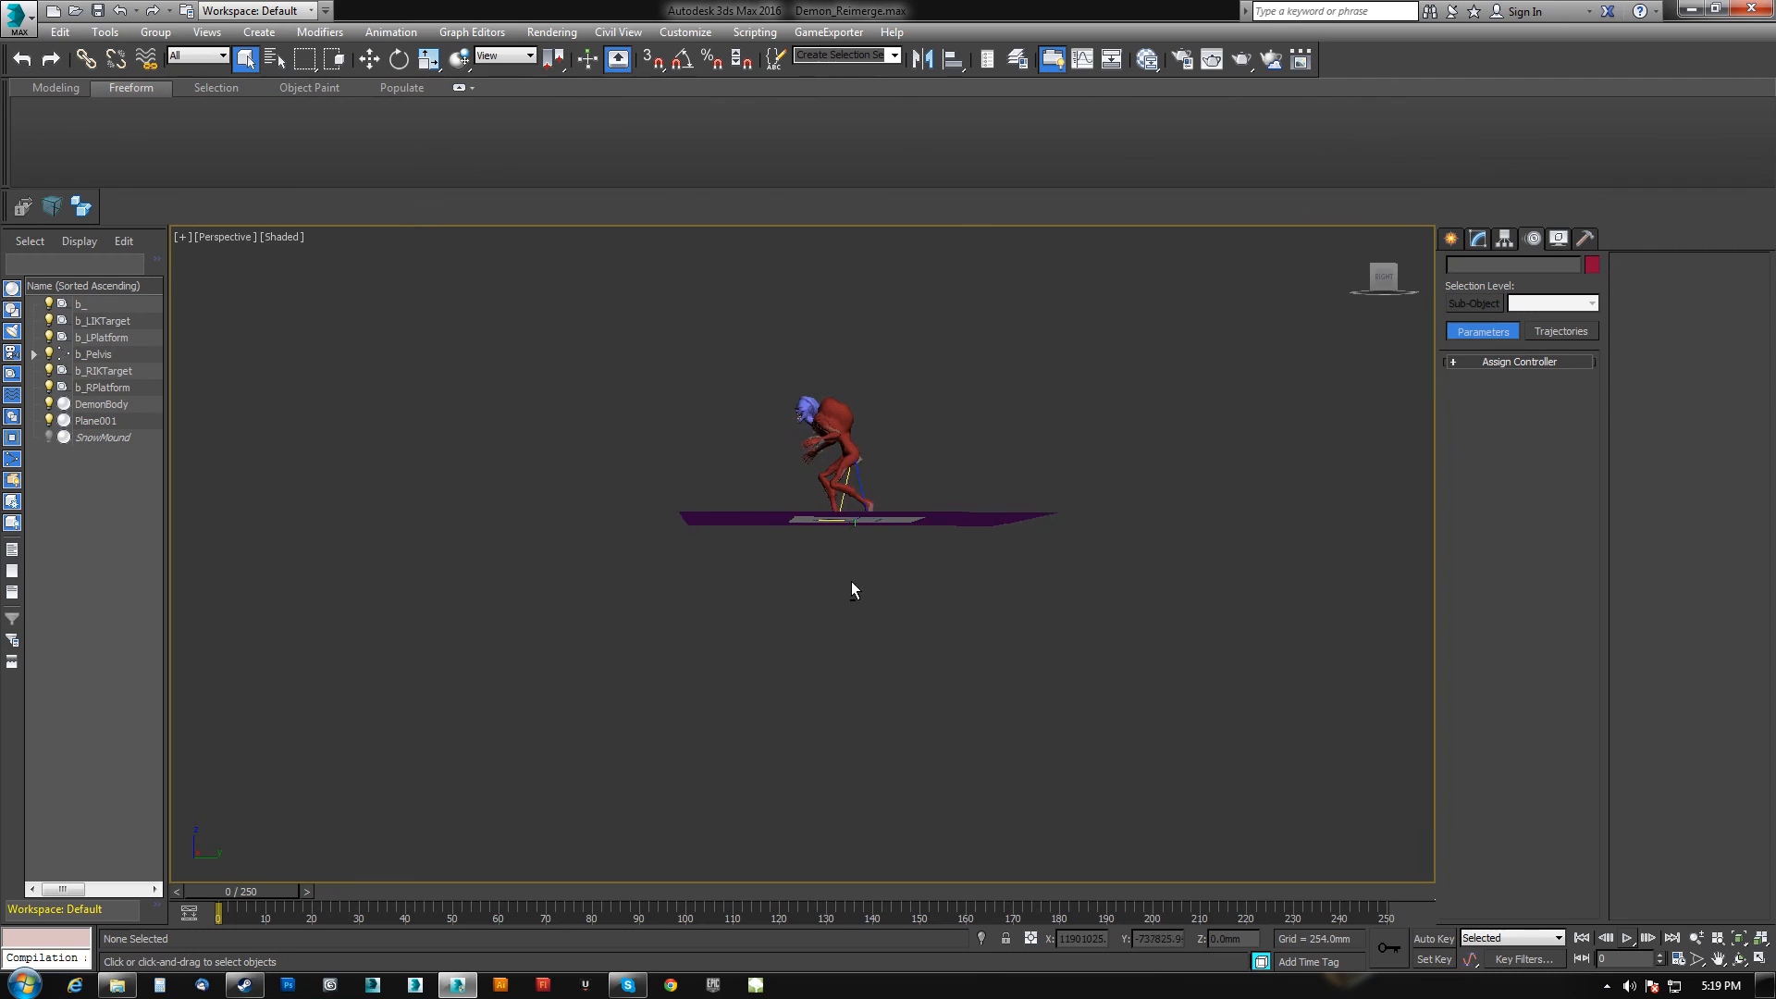
# Zoom in on the demon and select its left foot to bring up the CAT layer manager.
pyautogui.keyDown('alt'); pyautogui.moveTo(851, 581); pyautogui.dragTo(788, 627, button='middle'); pyautogui.keyUp('alt')
pyautogui.scroll(5, 897, 514)
pyautogui.keyDown('alt'); pyautogui.moveTo(831, 546); pyautogui.dragTo(834, 631, button='middle'); pyautogui.keyUp('alt')
pyautogui.scroll(6, 879, 574)
pyautogui.scroll(-3, 879, 575)
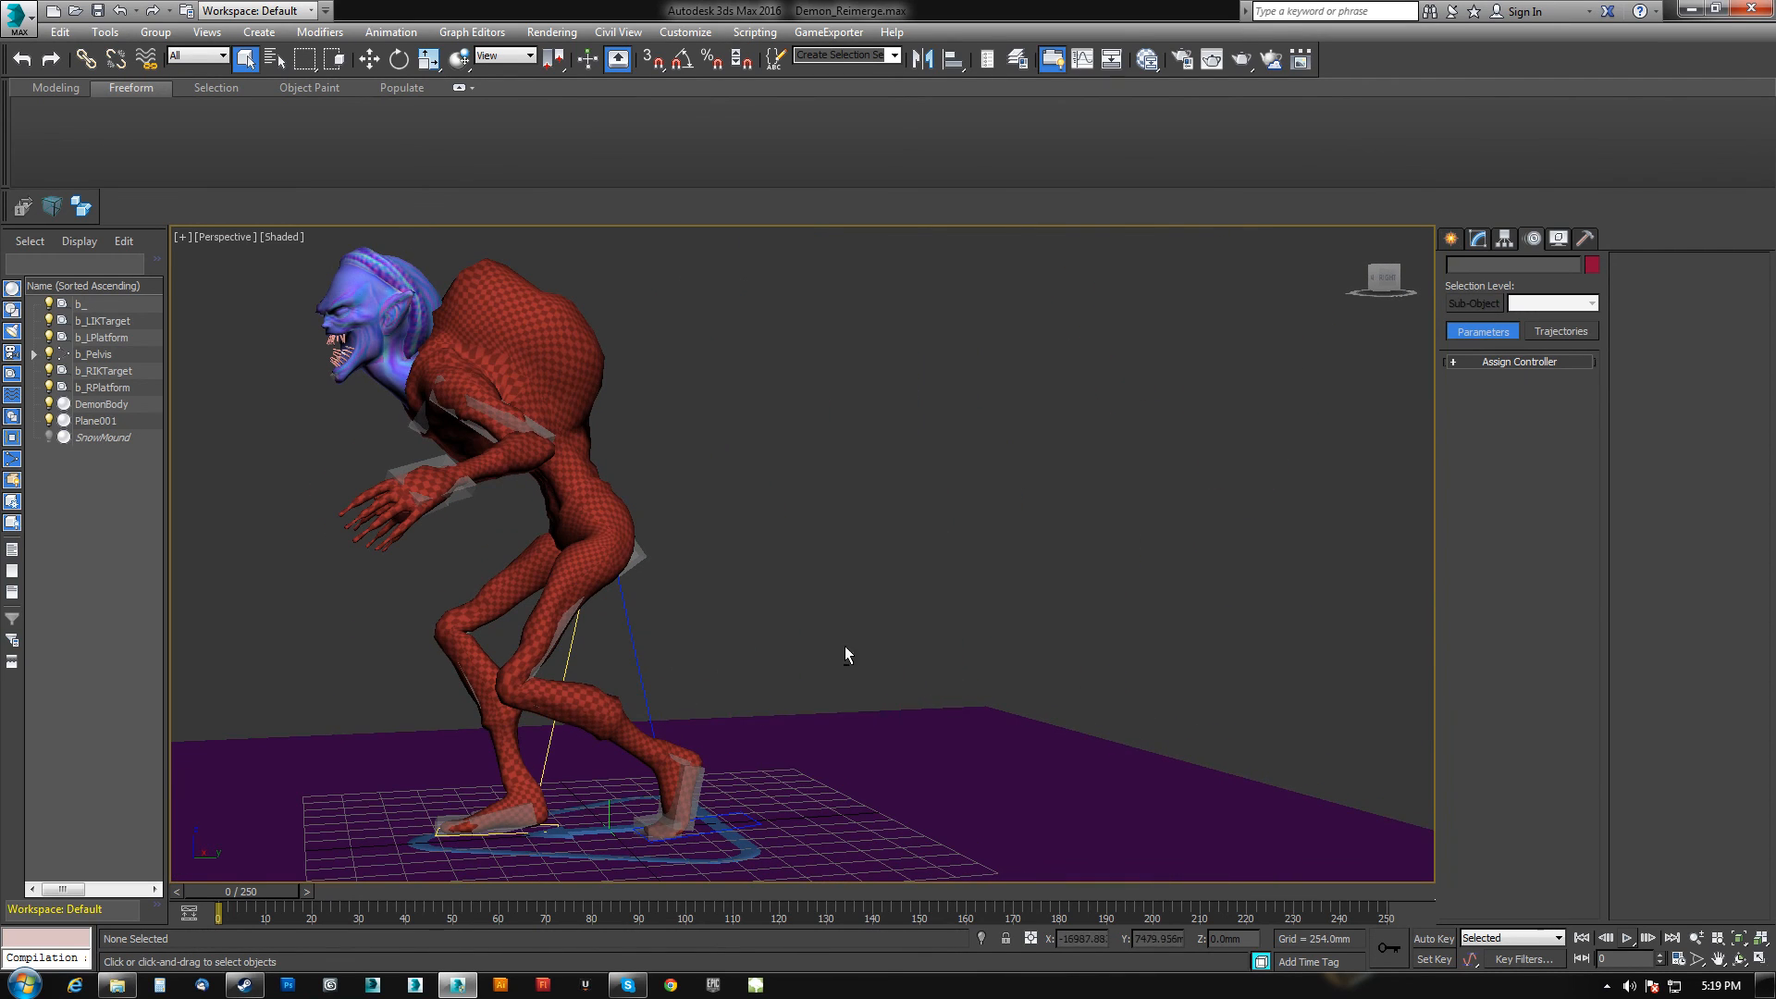
pyautogui.click(682, 791)
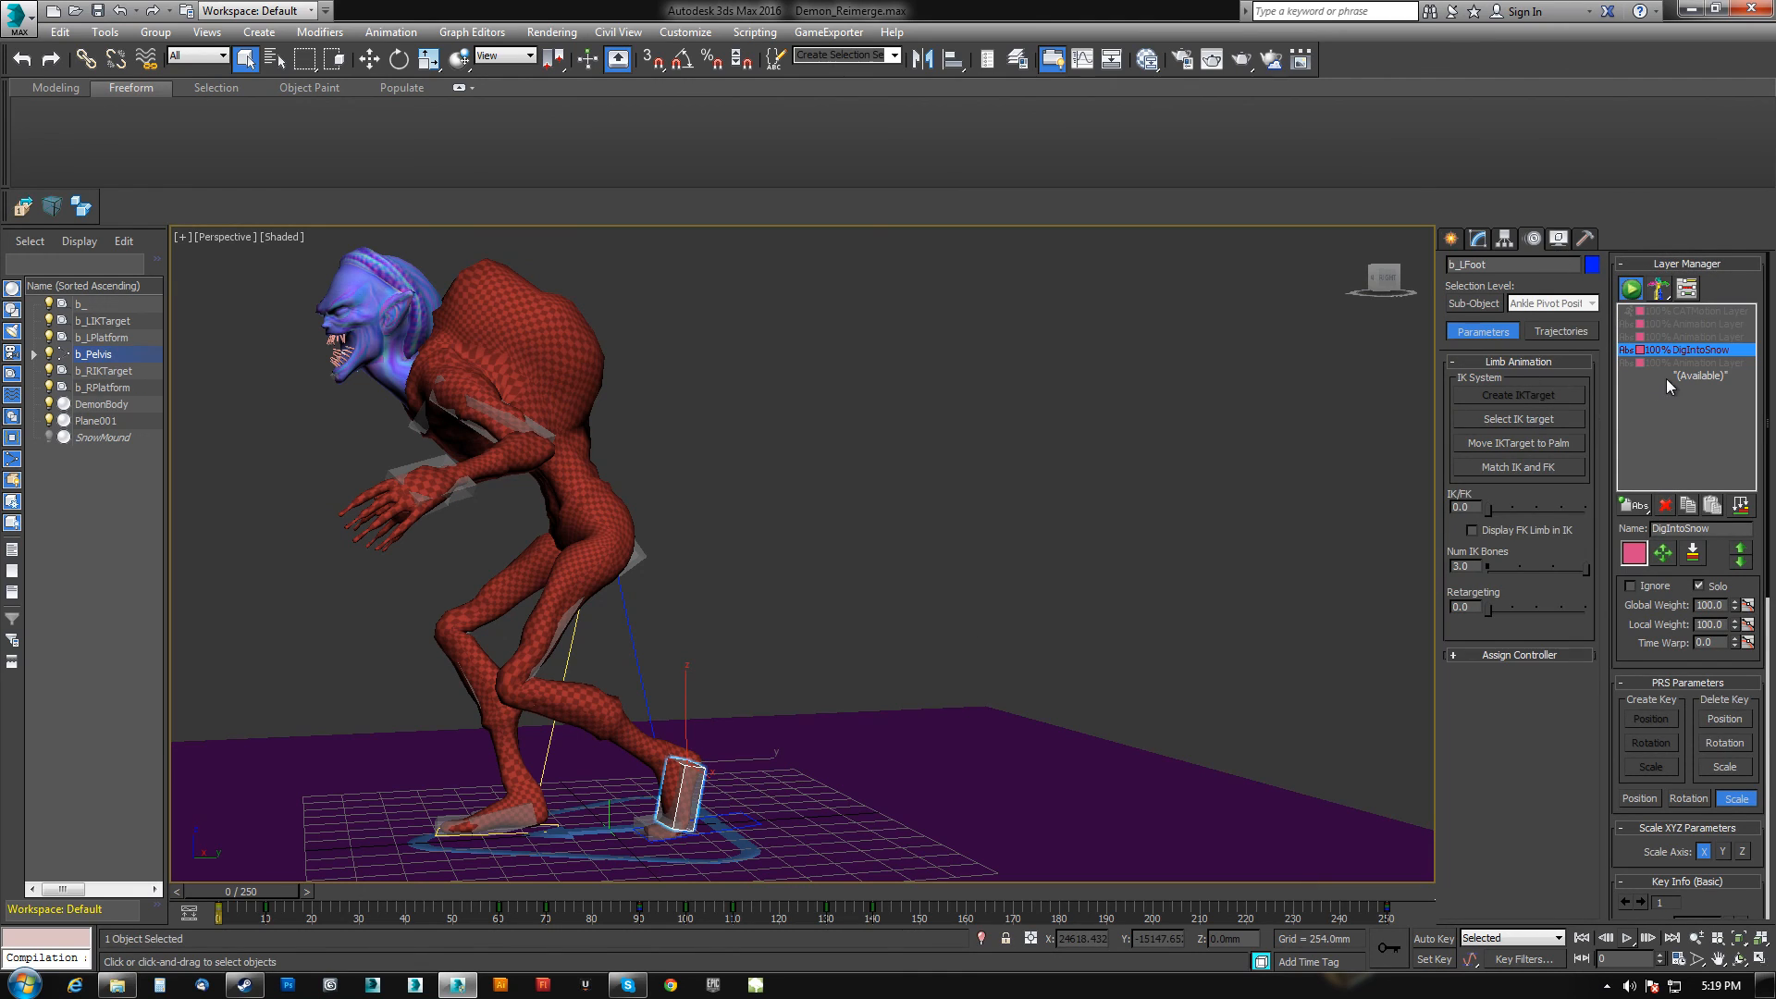
pyautogui.scroll(-10, 874, 587)
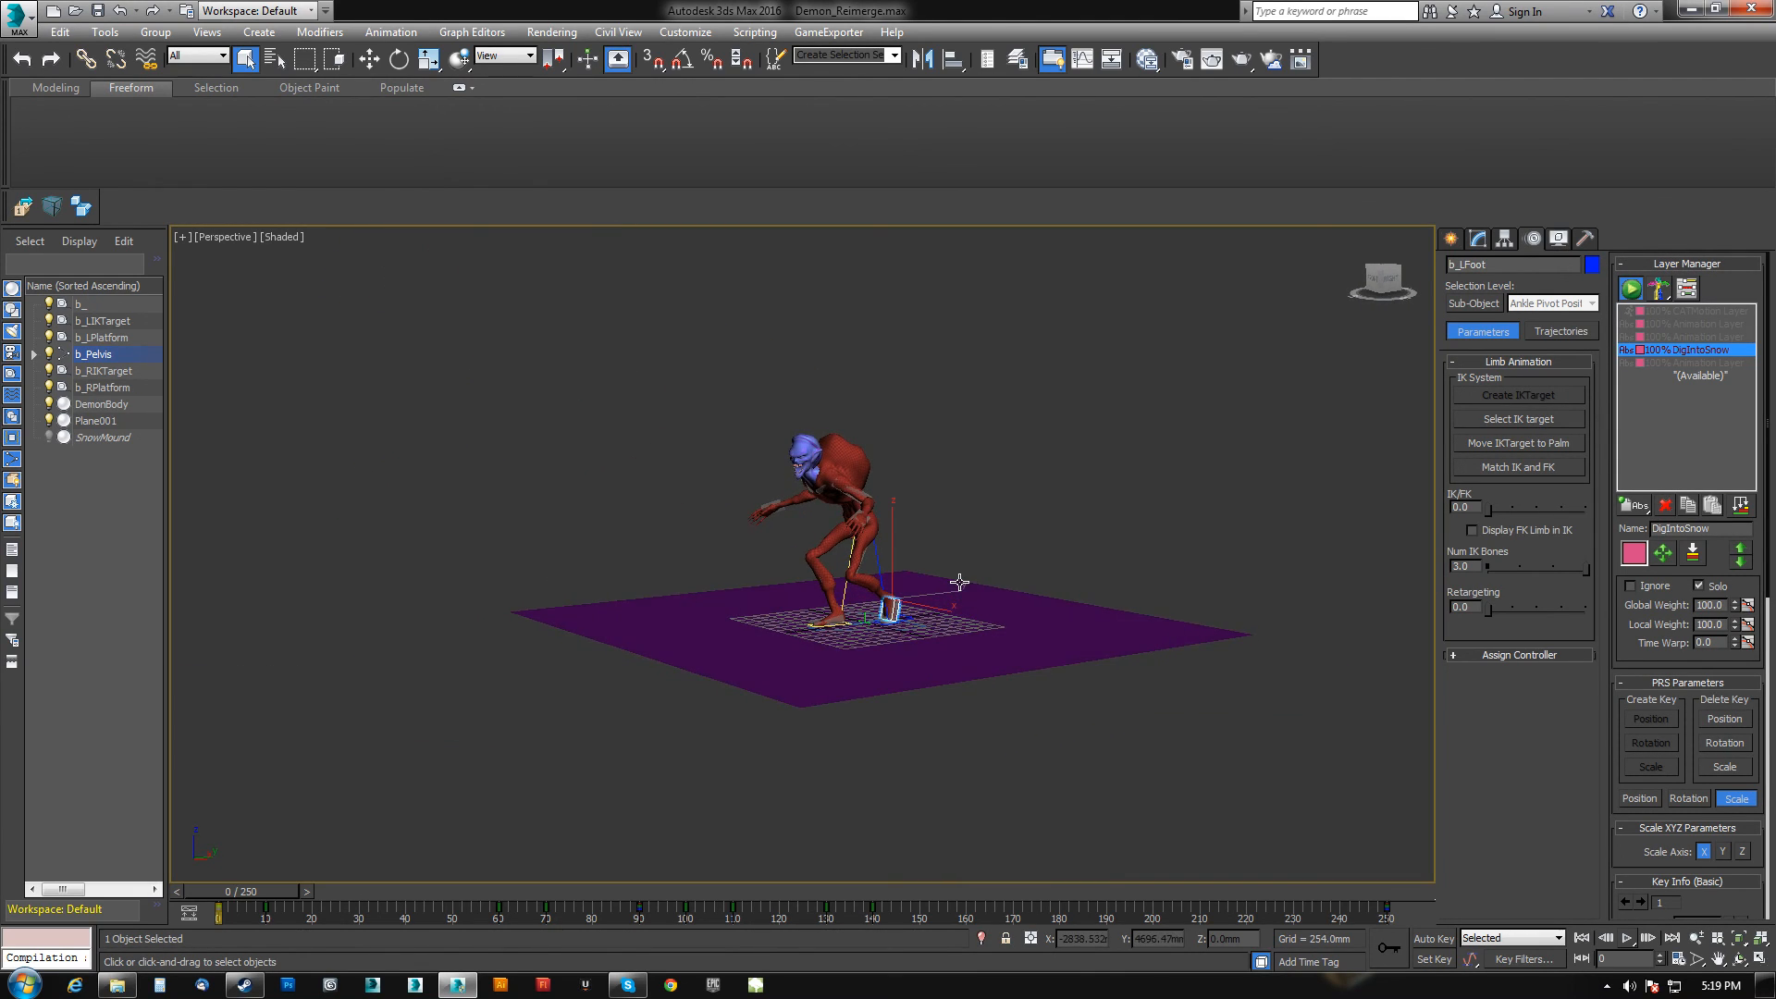
pyautogui.scroll(8, 959, 582)
pyautogui.scroll(-2, 929, 545)
pyautogui.moveTo(961, 587); pyautogui.dragTo(1072, 669, button='middle')
# Play the animation with the DigIntoSnow layer soloed and watch it from another angle.
pyautogui.click(1628, 939)
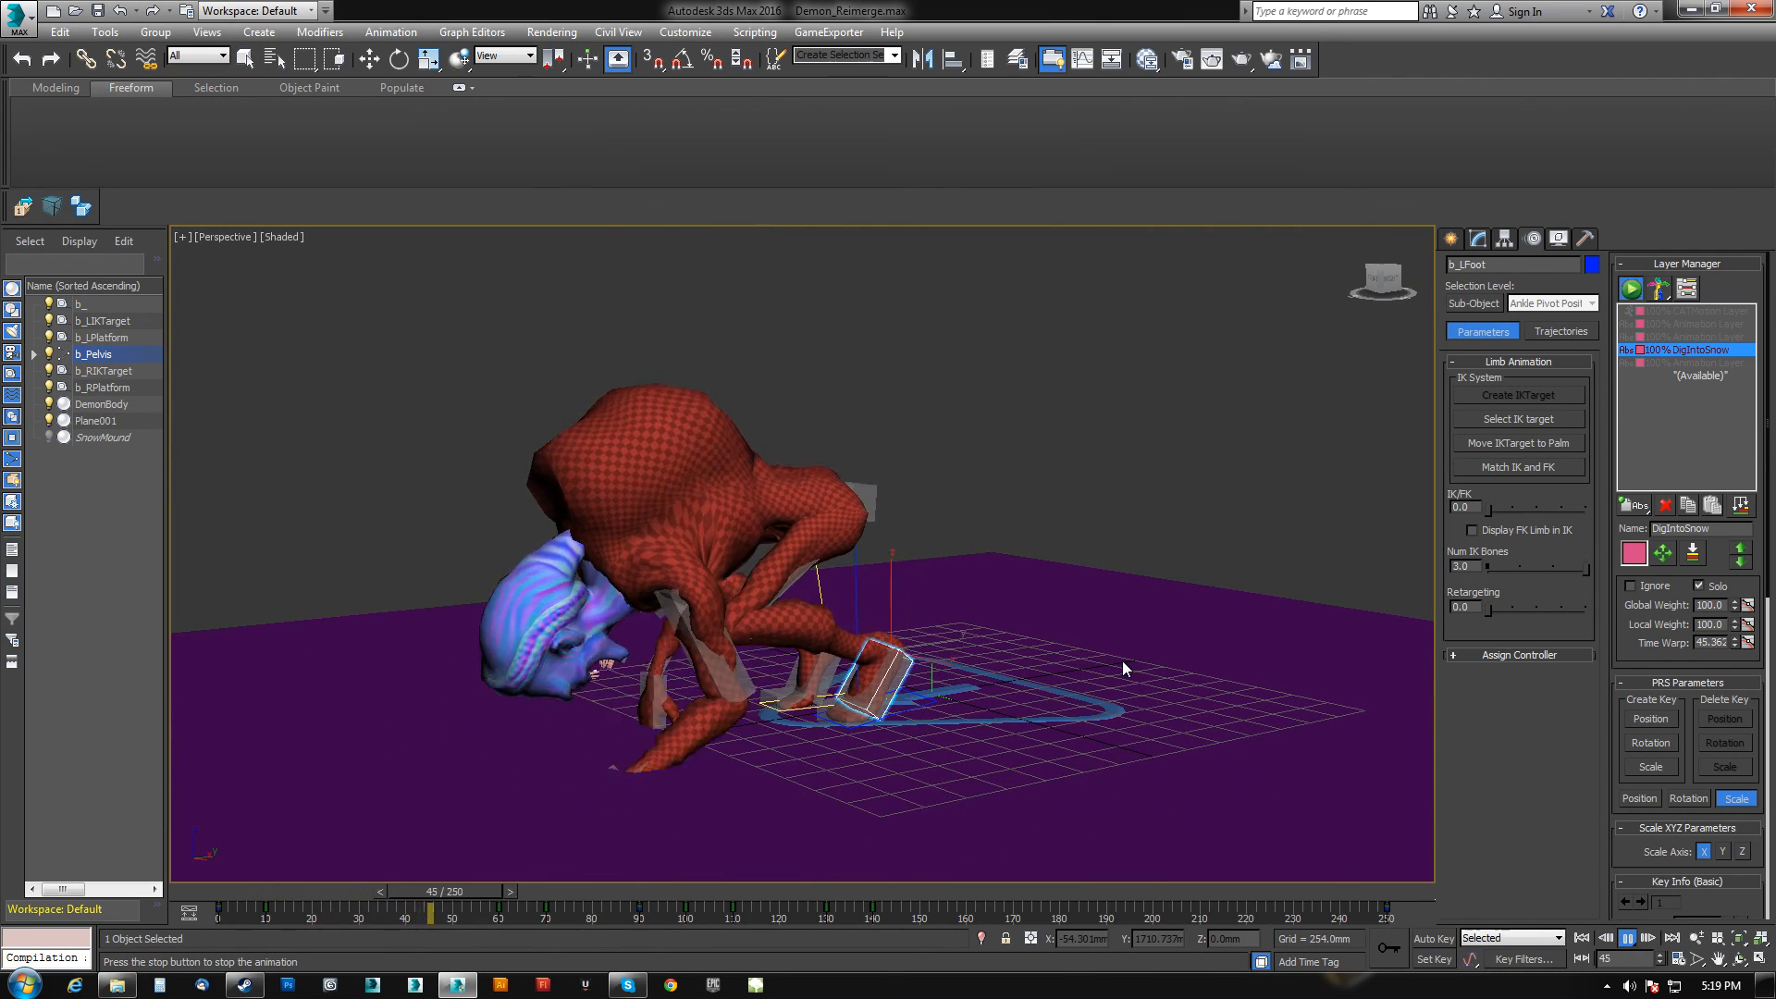
pyautogui.keyDown('alt'); pyautogui.moveTo(1123, 660); pyautogui.dragTo(912, 551, button='middle'); pyautogui.keyUp('alt')
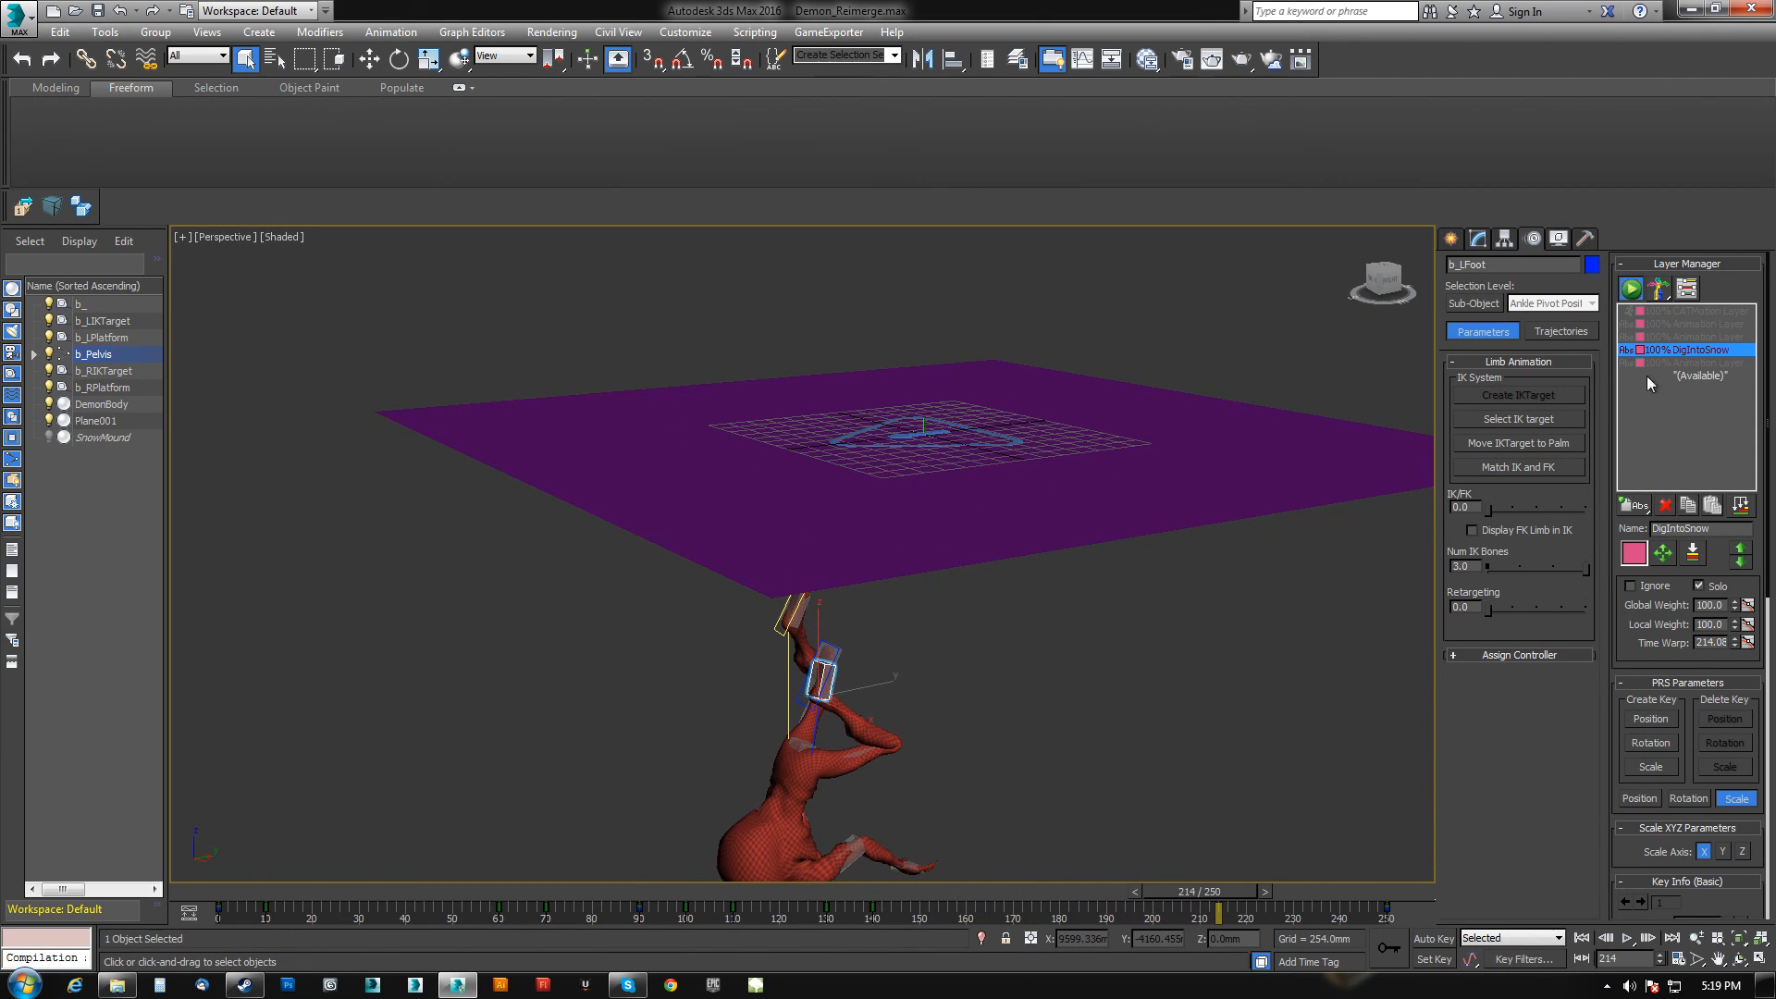
pyautogui.click(1695, 362)
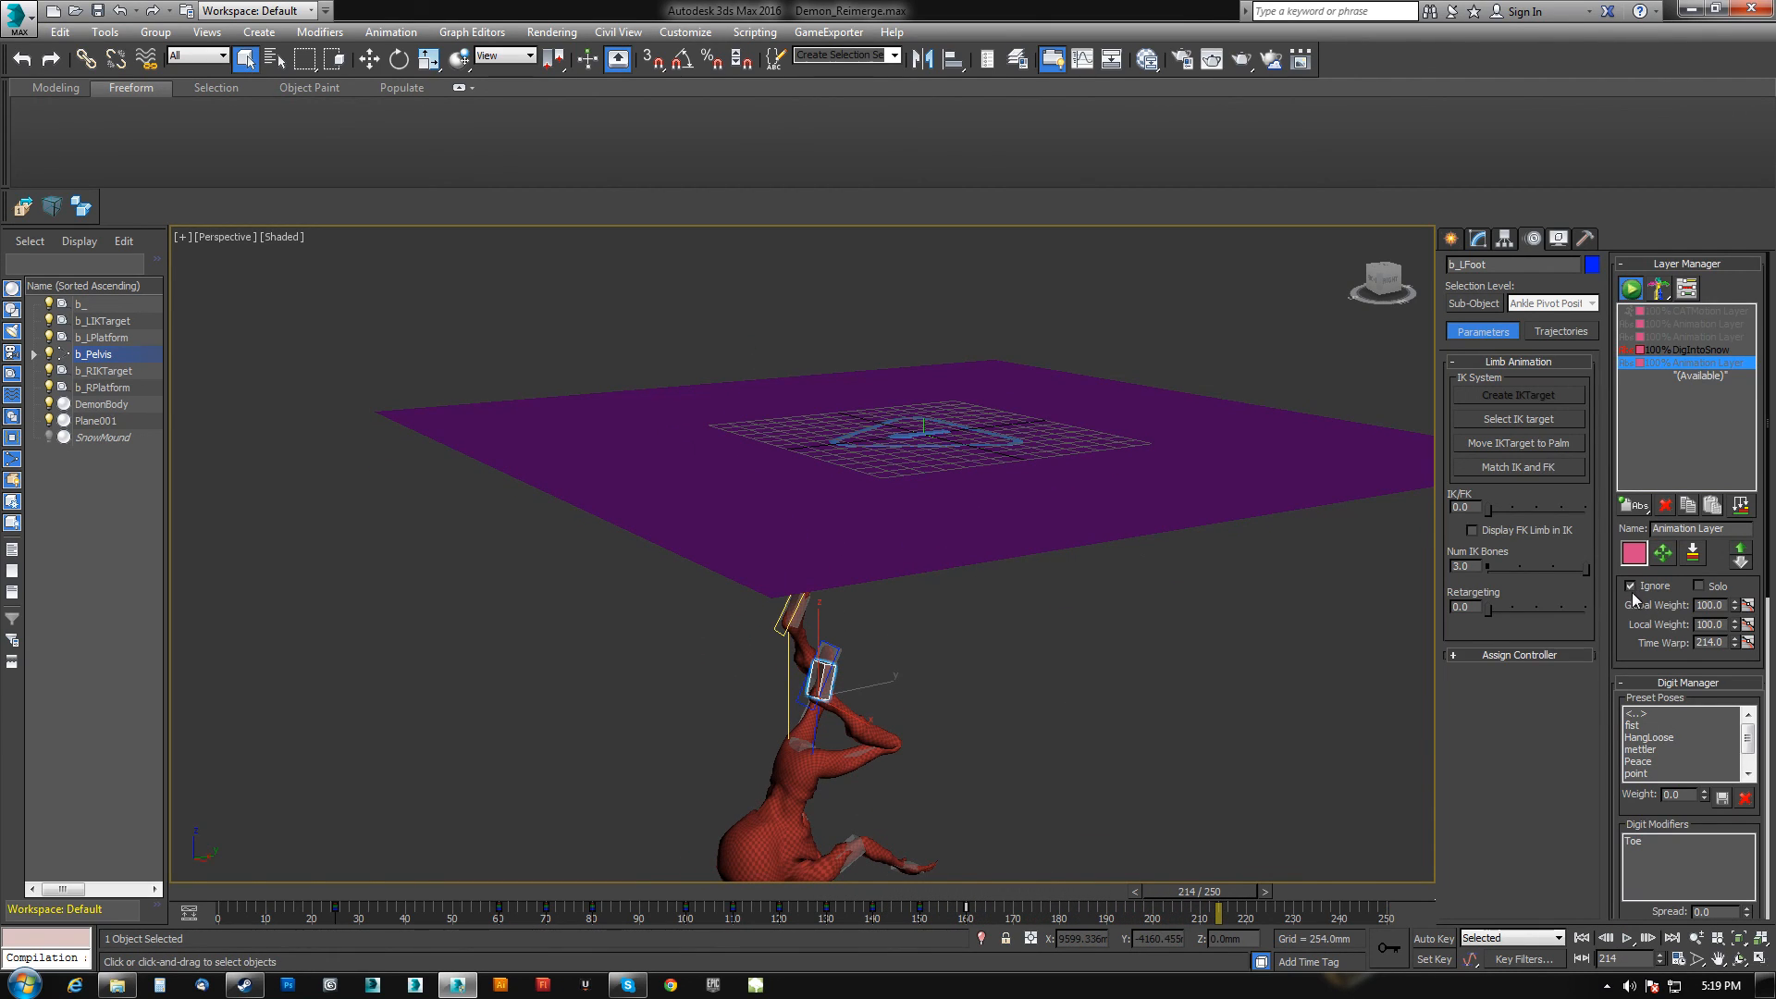
pyautogui.click(1628, 939)
# Select the Animation Layer above DigIntoSnow and return the time slider to frame 0.
pyautogui.click(18, 22)
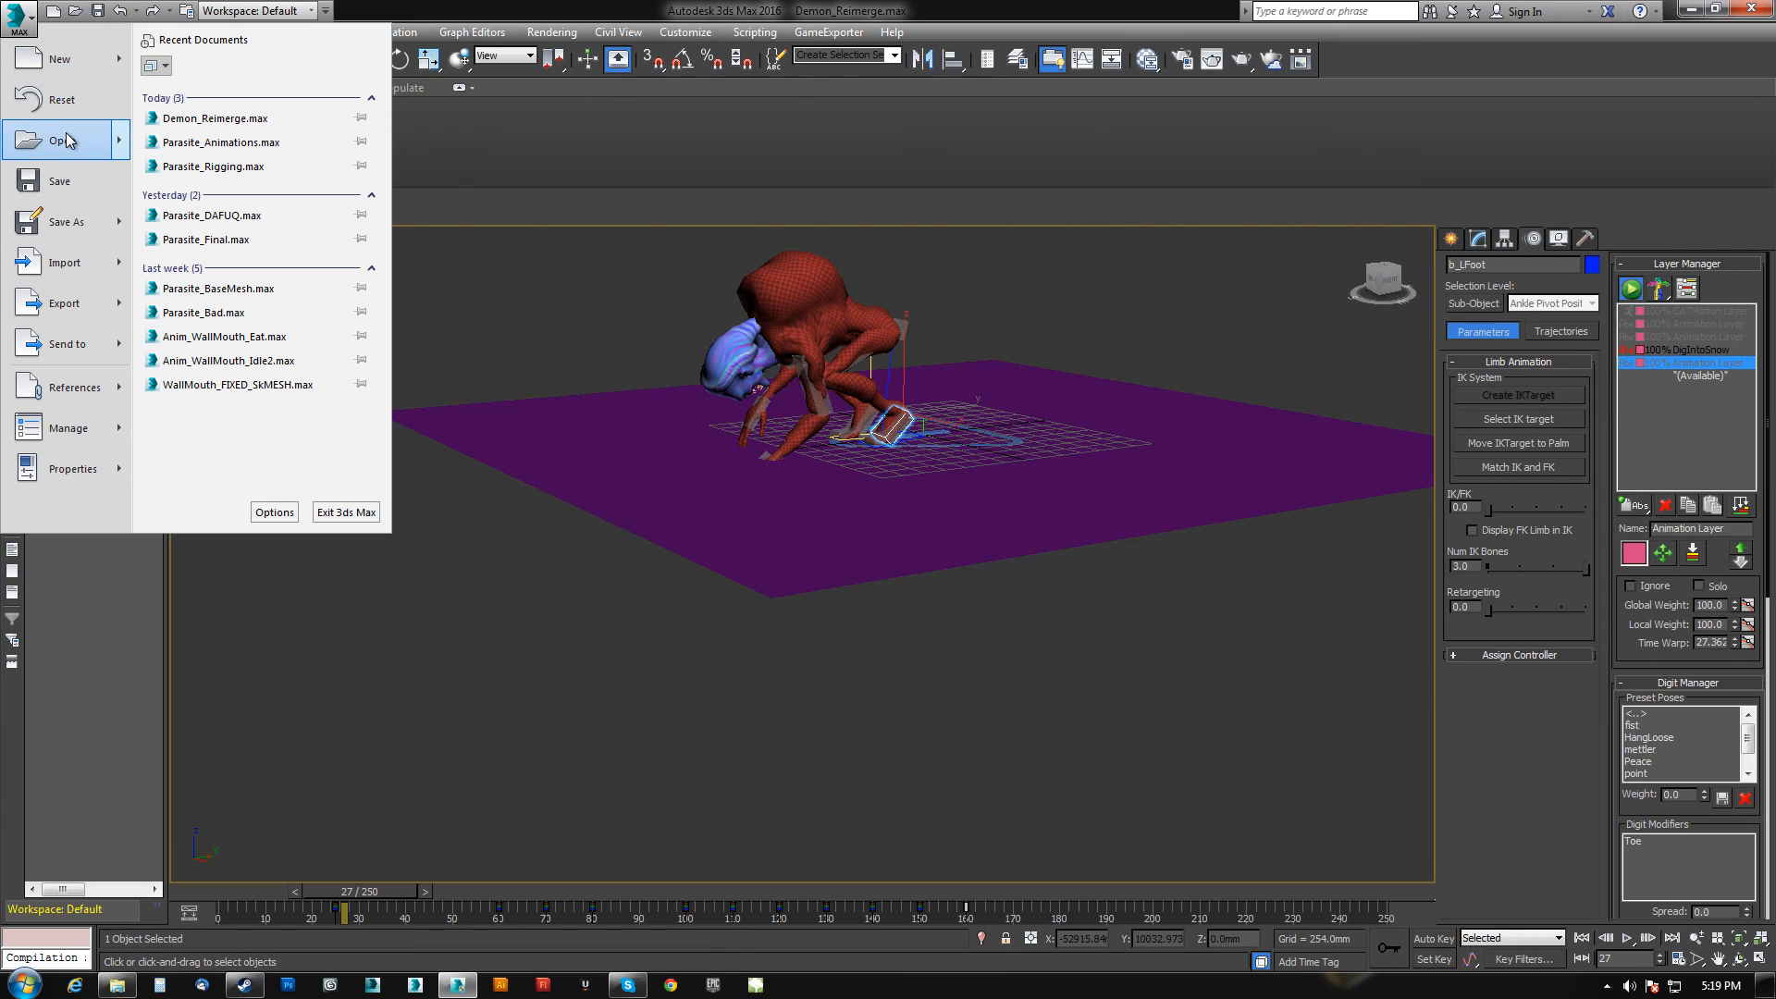
pyautogui.click(1681, 352)
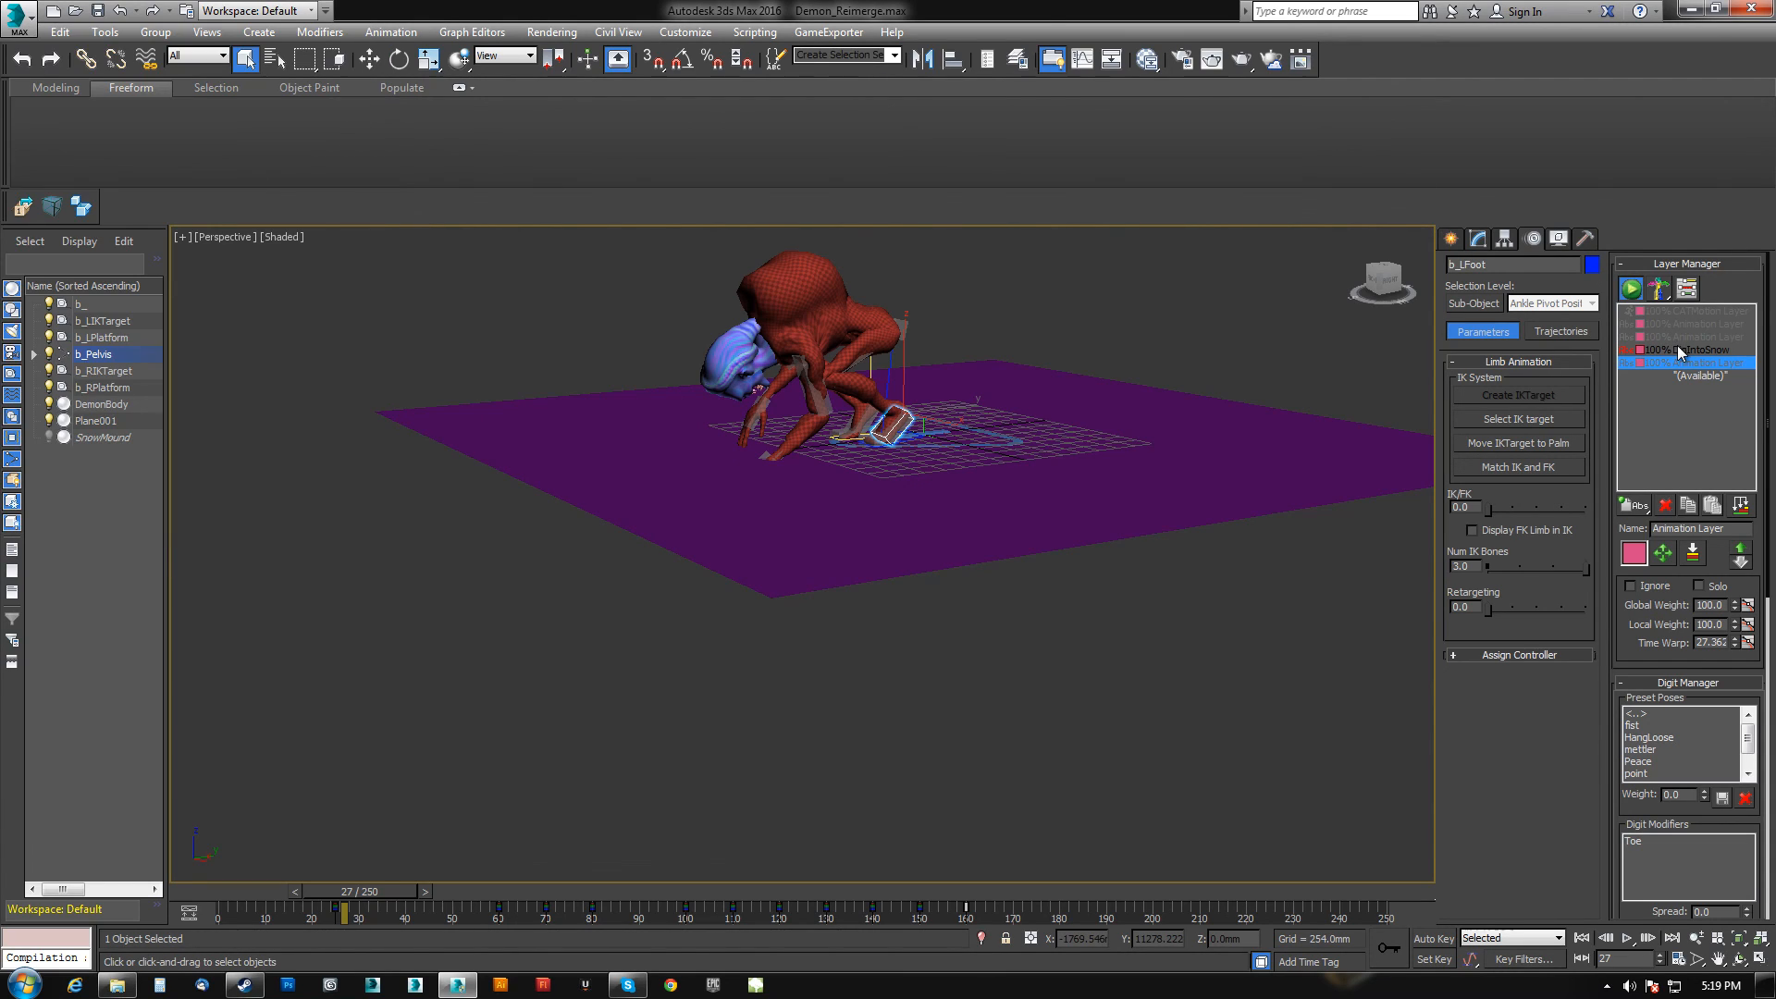
pyautogui.click(1674, 351)
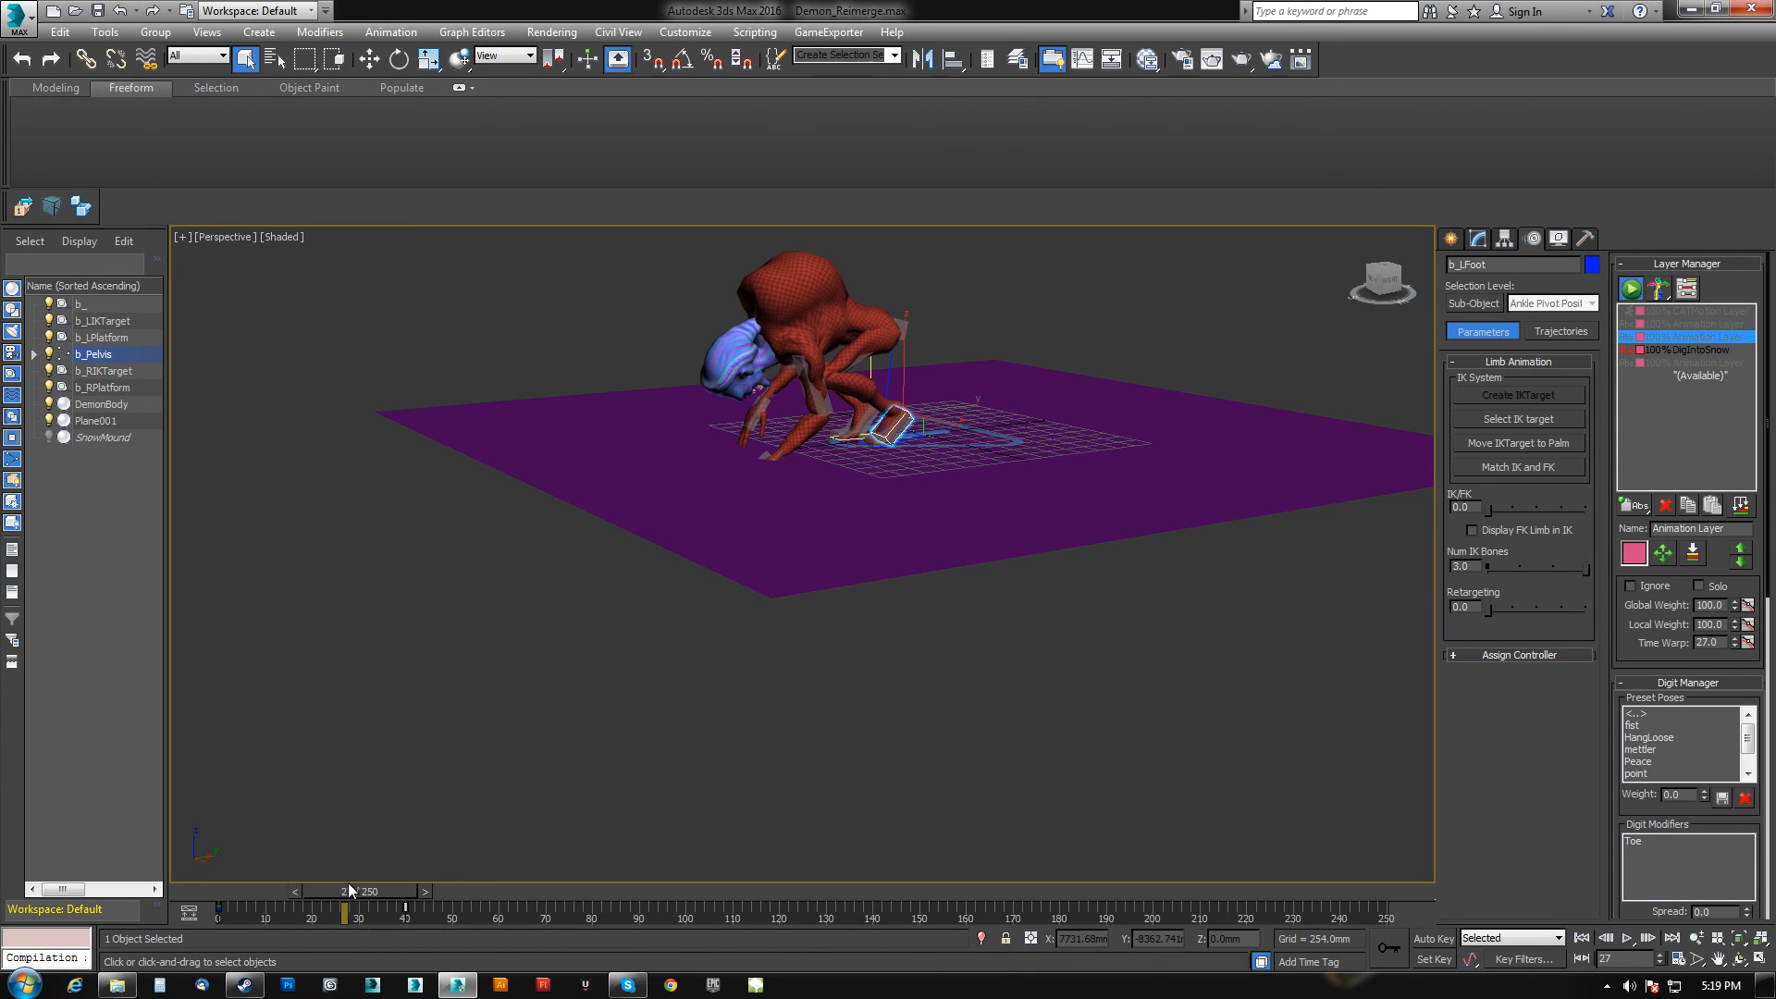
pyautogui.moveTo(364, 886); pyautogui.dragTo(222, 893)
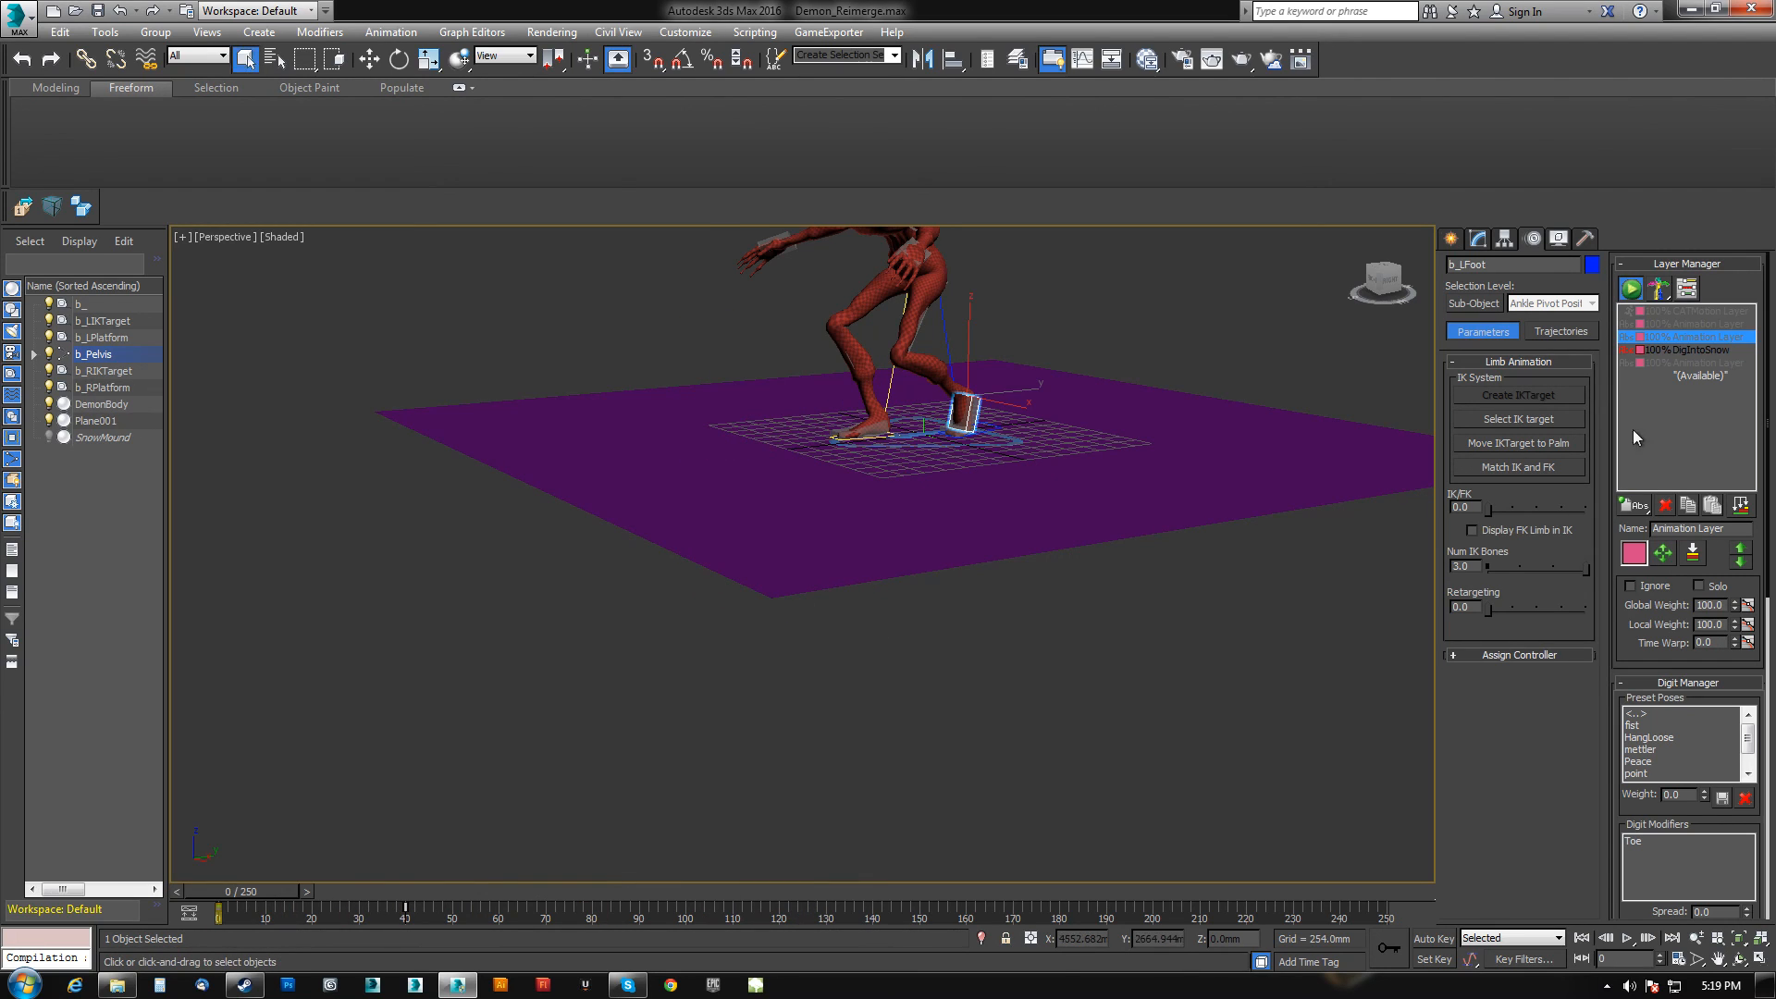
# Select the DigIntoSnow layer and turn off its Solo option.
pyautogui.click(1680, 349)
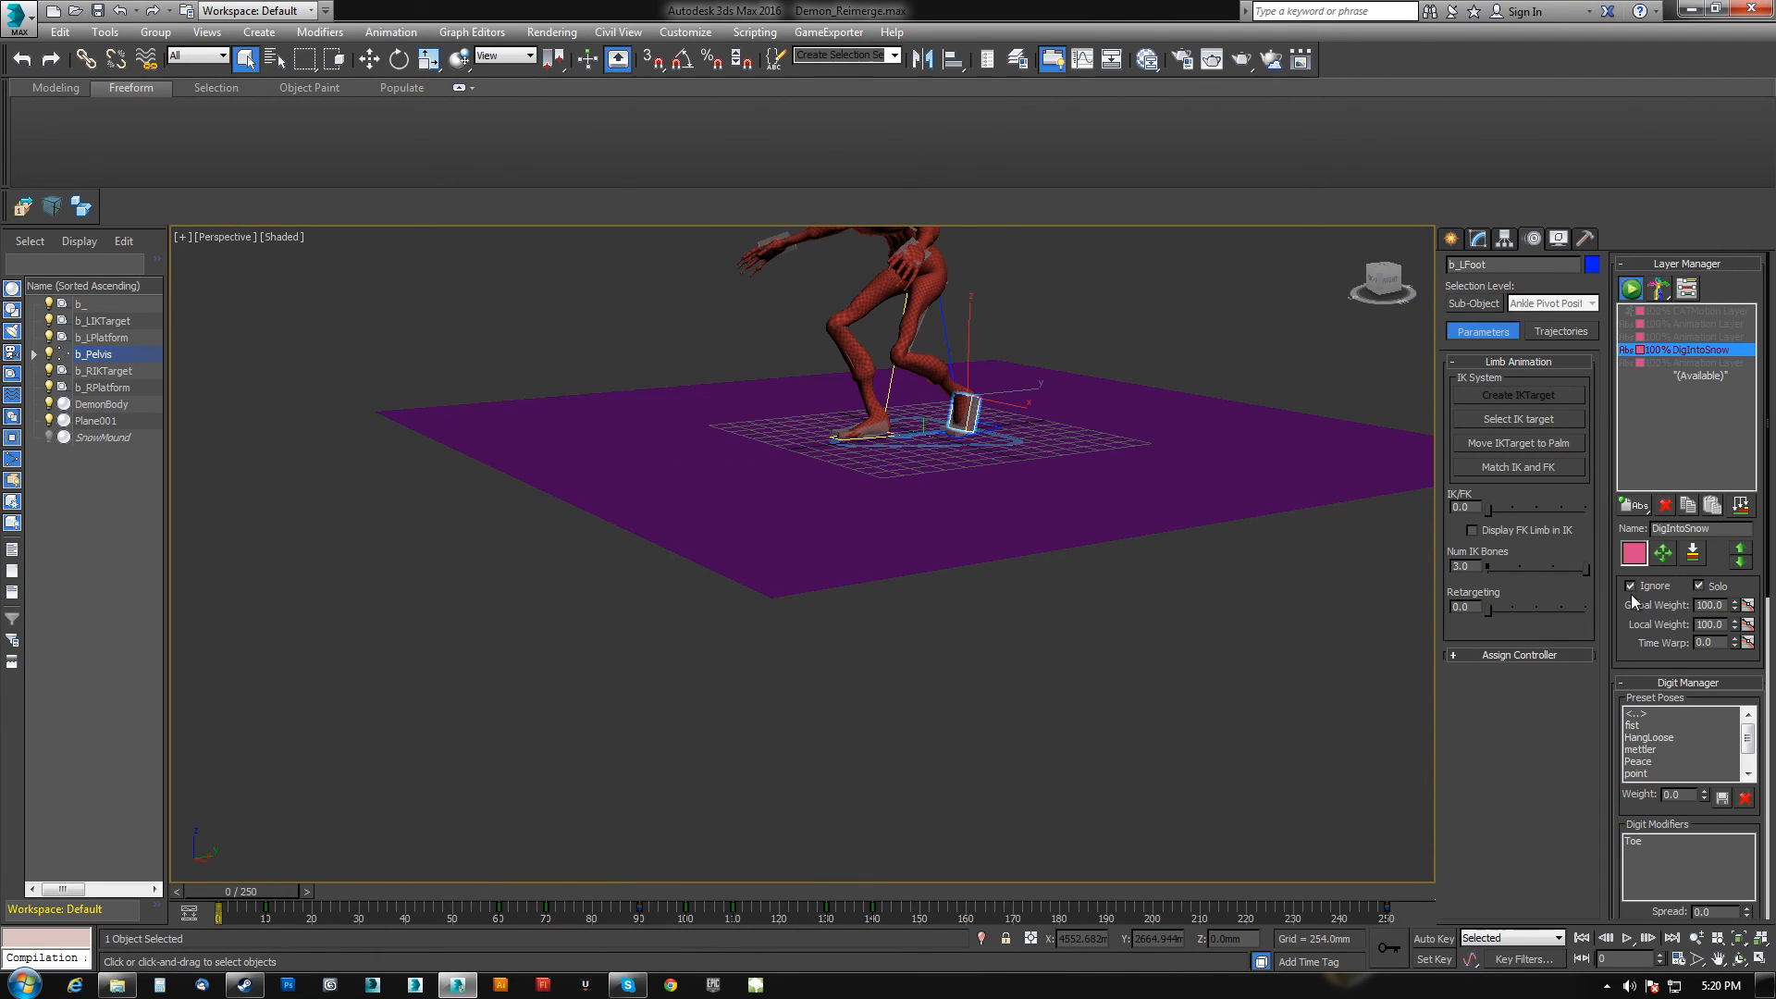
pyautogui.click(1699, 585)
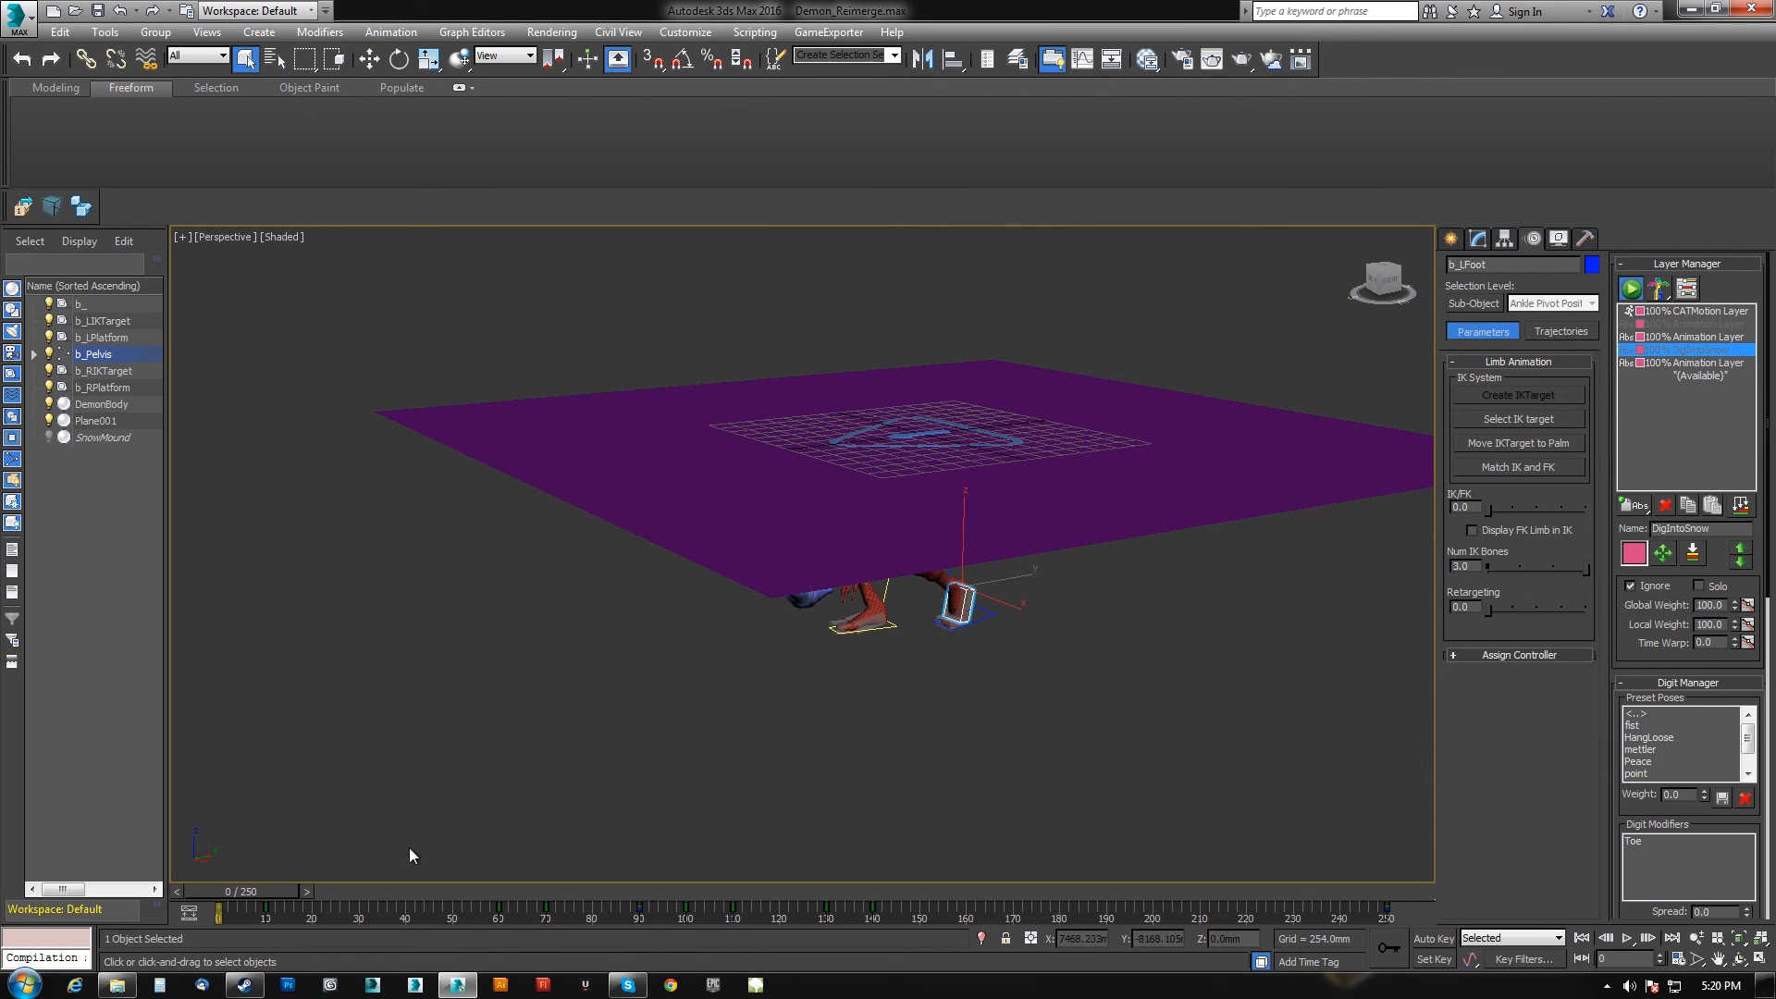
pyautogui.moveTo(259, 892)
pyautogui.mouseDown()
pyautogui.moveTo(558, 875)
pyautogui.moveTo(252, 869)
pyautogui.mouseUp()
# Play the animation with all layers active and watch it from several angles.
pyautogui.keyDown('alt'); pyautogui.moveTo(810, 706); pyautogui.dragTo(888, 776, button='middle'); pyautogui.keyUp('alt')
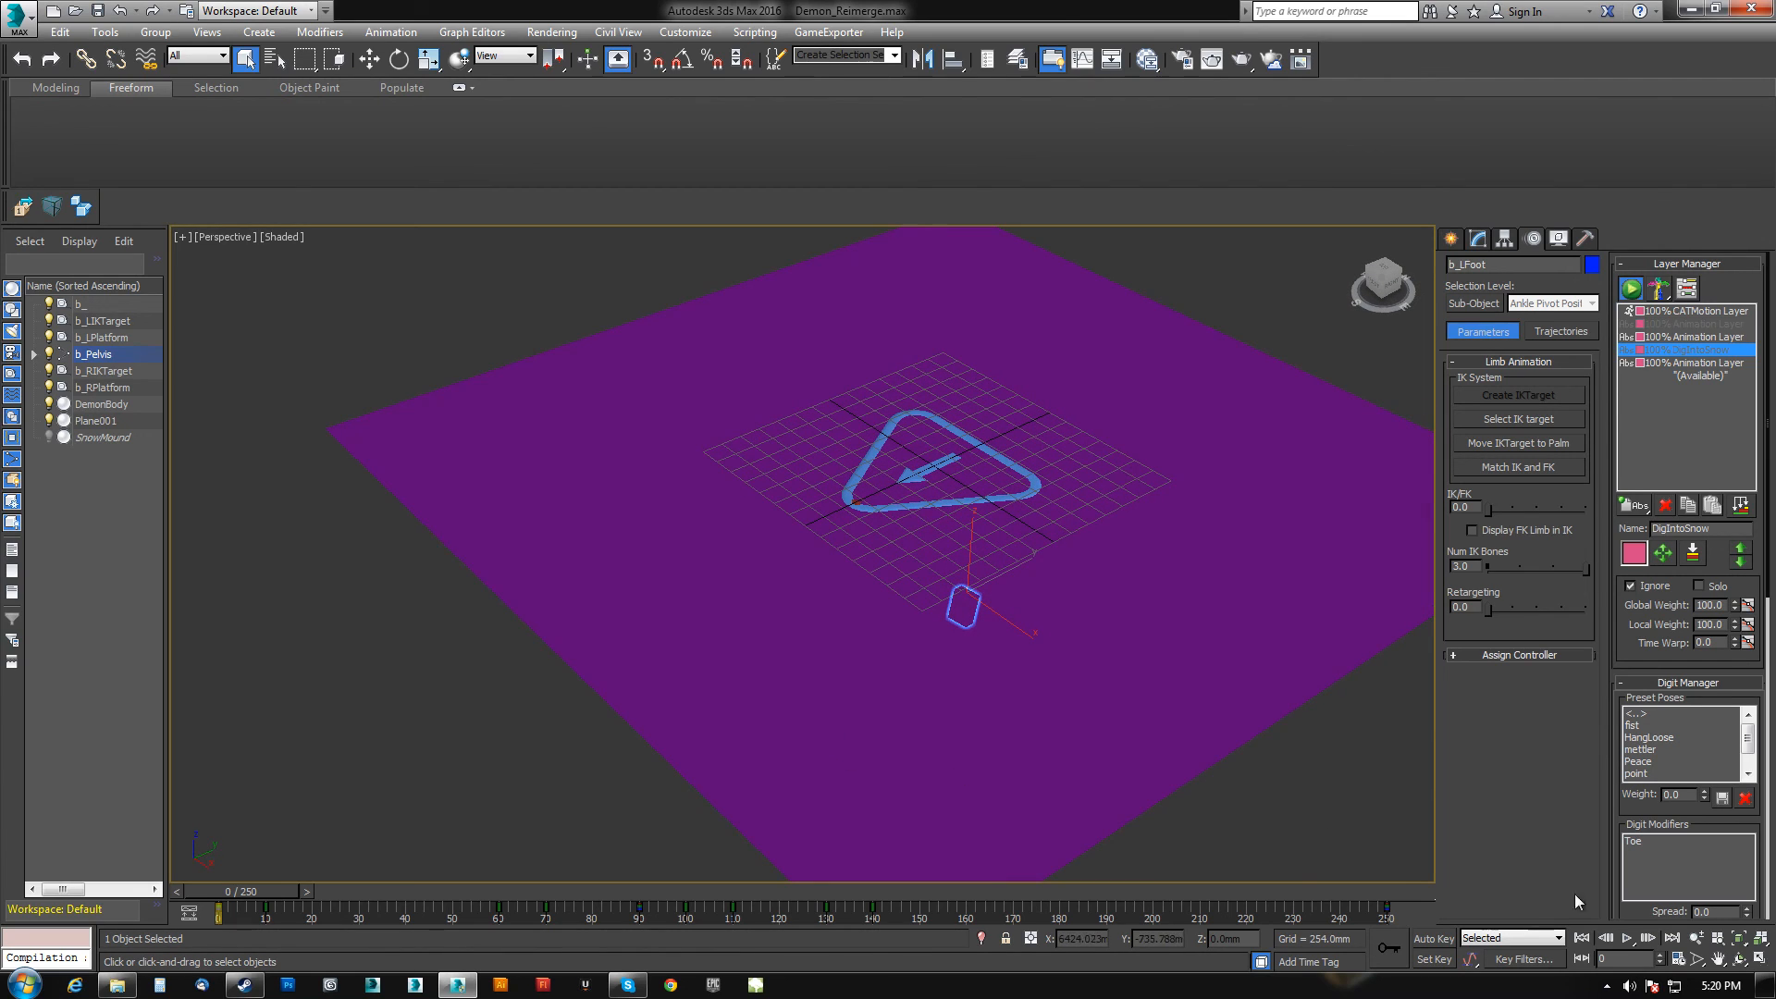
pyautogui.click(1625, 939)
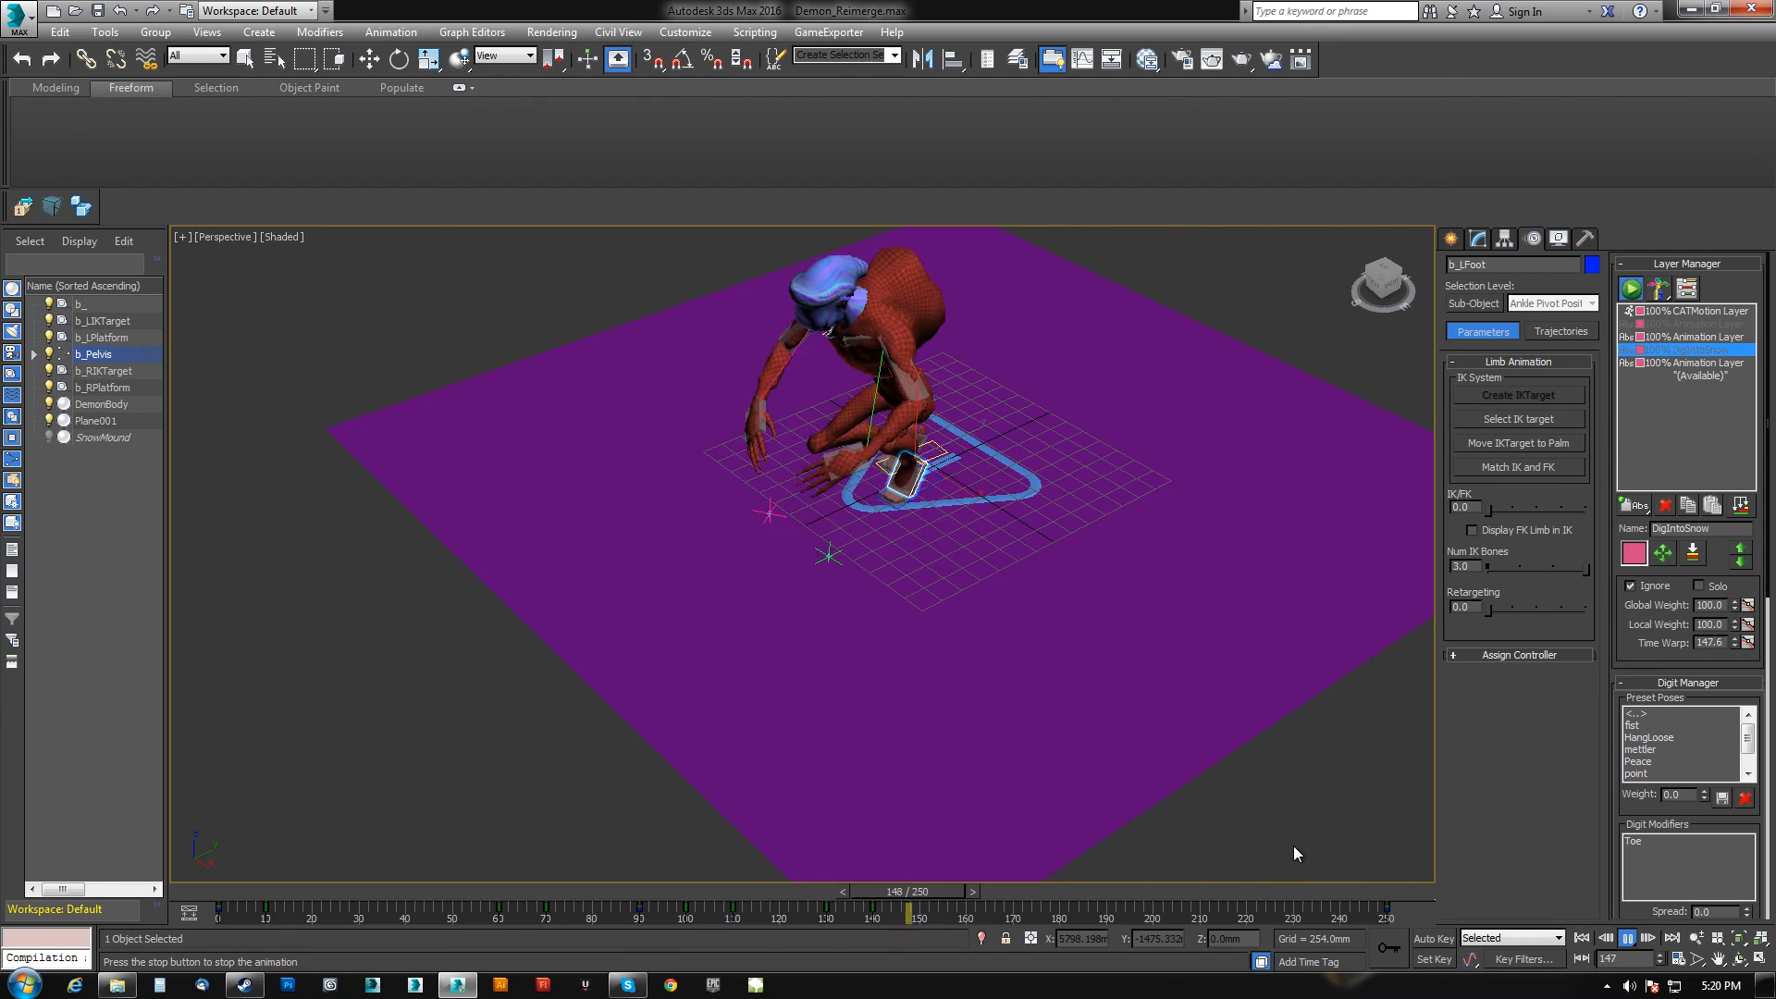
pyautogui.keyDown('alt'); pyautogui.moveTo(1011, 675); pyautogui.dragTo(992, 634, button='middle'); pyautogui.keyUp('alt')
pyautogui.moveTo(860, 353); pyautogui.dragTo(836, 455, button='middle')
pyautogui.scroll(4, 838, 454)
pyautogui.moveTo(867, 781); pyautogui.dragTo(935, 607, button='middle')
pyautogui.scroll(-2, 862, 632)
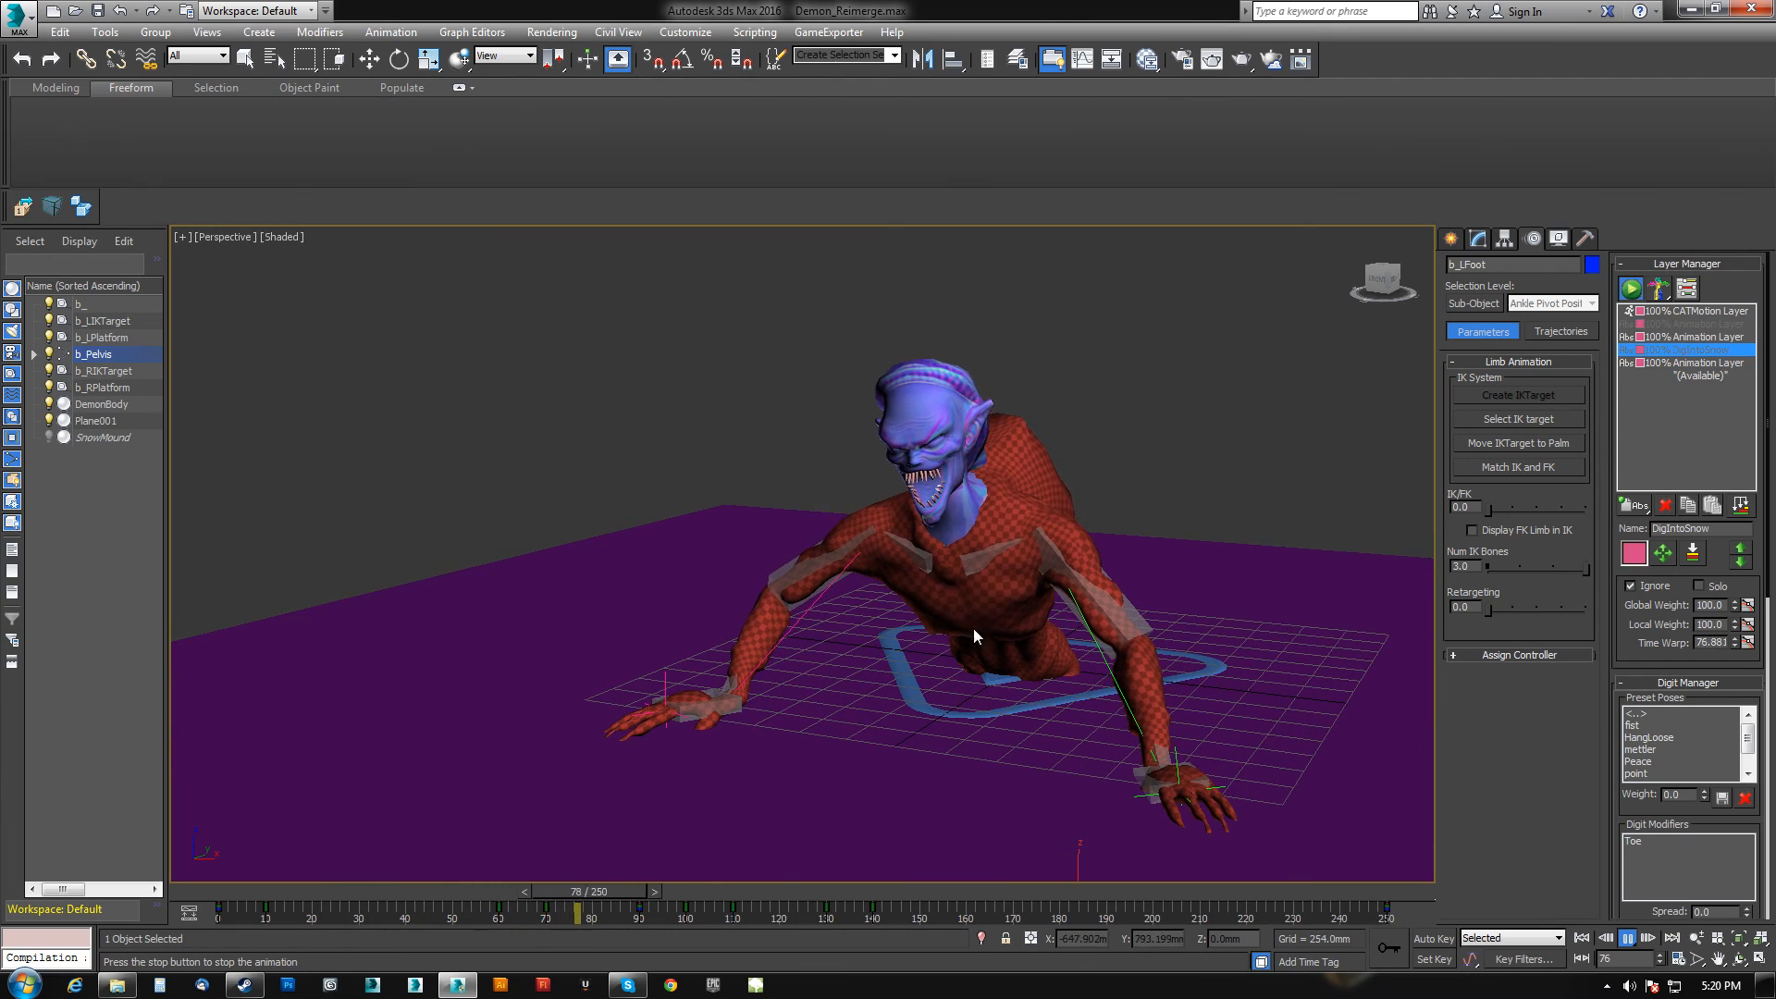
pyautogui.moveTo(934, 629); pyautogui.dragTo(863, 550, button='middle')
pyautogui.scroll(-3, 923, 703)
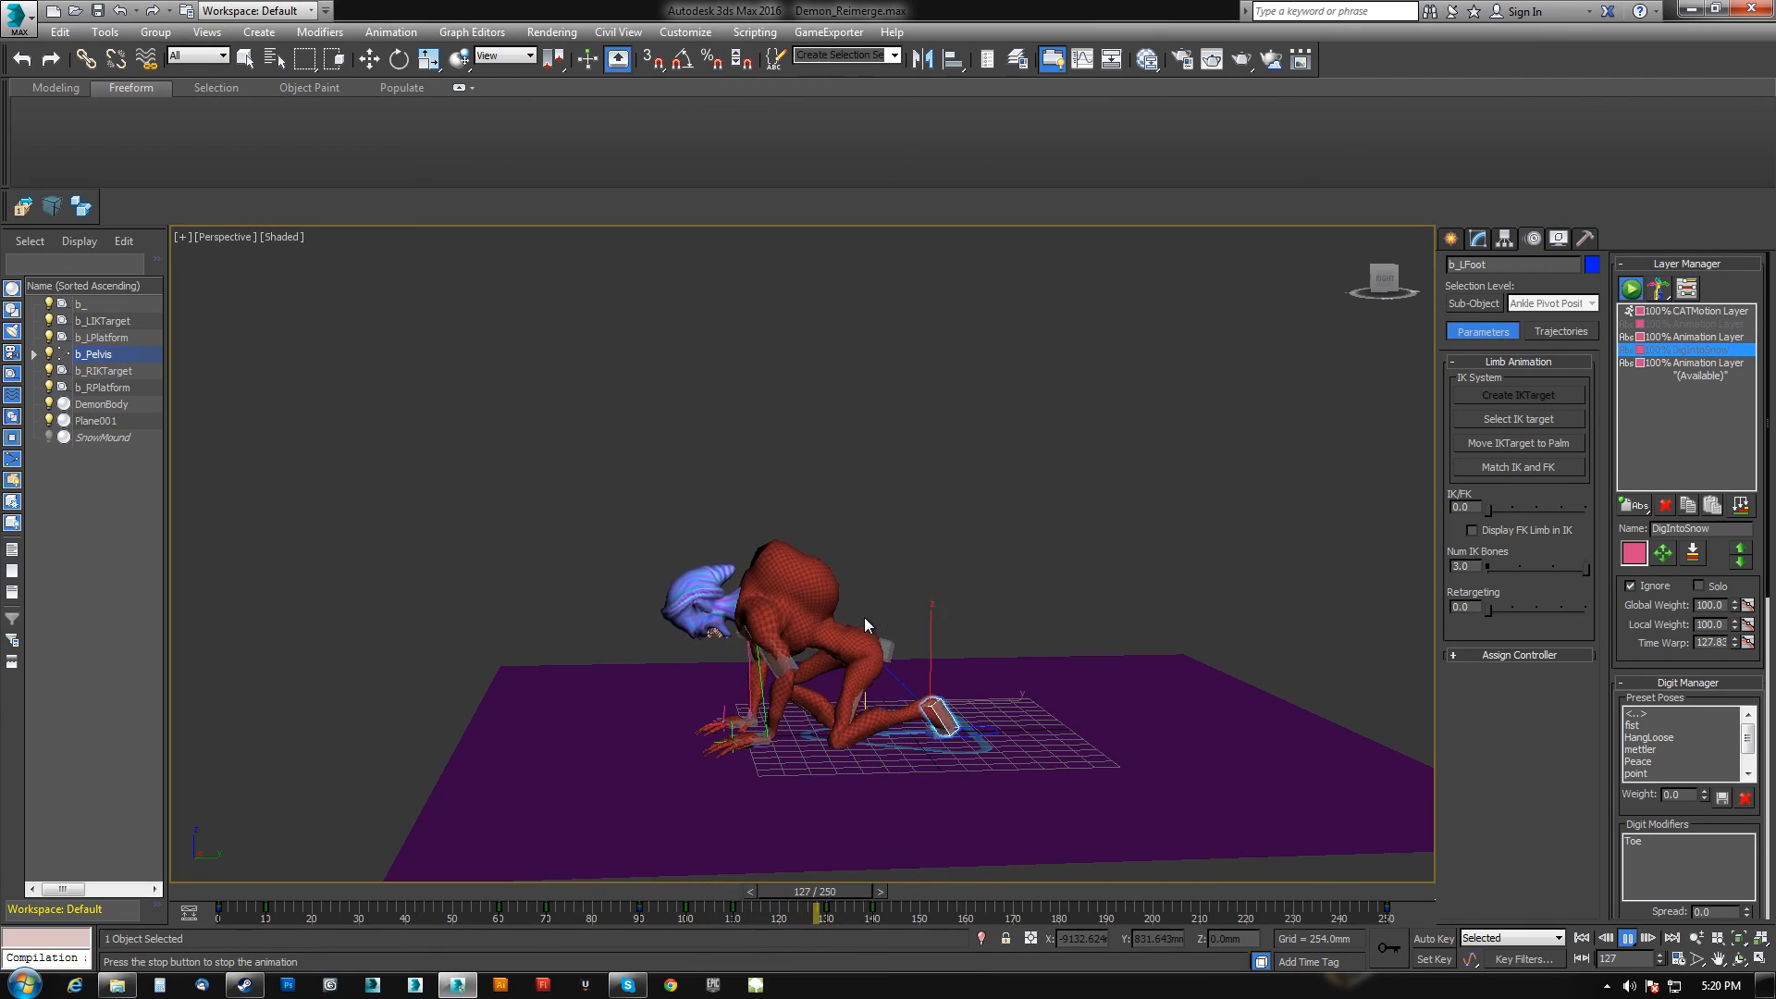
pyautogui.keyDown('alt'); pyautogui.moveTo(864, 618); pyautogui.dragTo(912, 620, button='middle'); pyautogui.keyUp('alt')
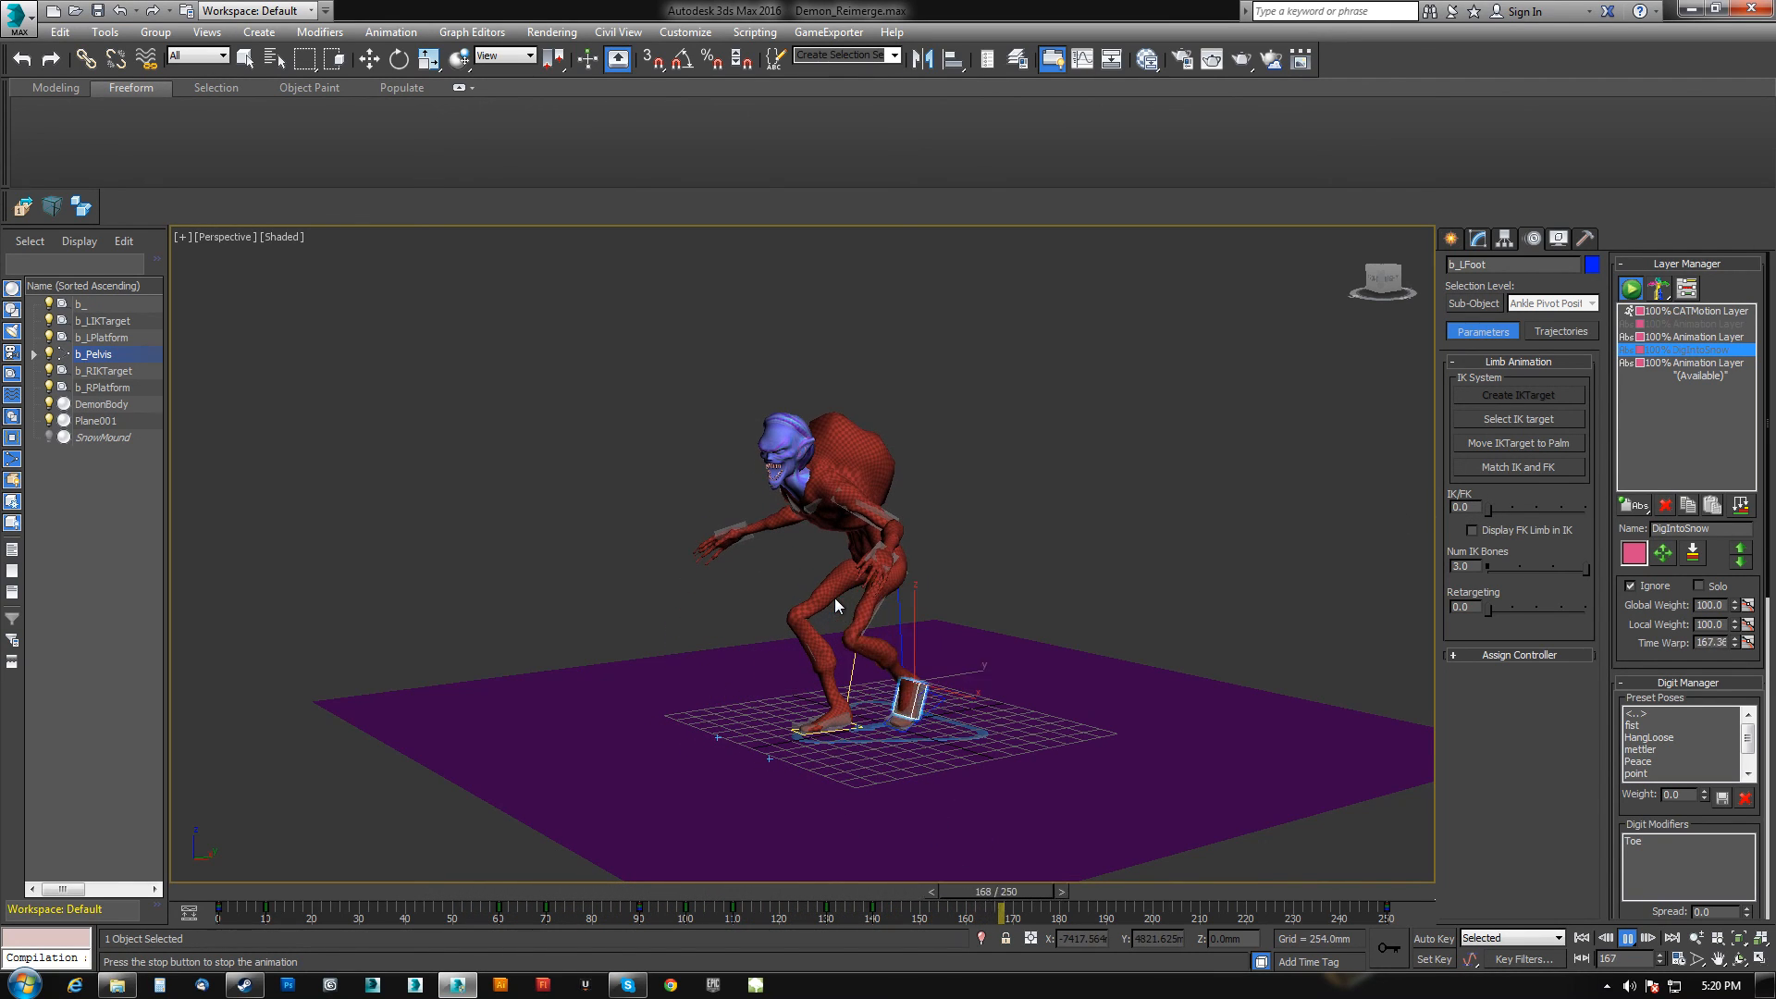
pyautogui.click(1625, 939)
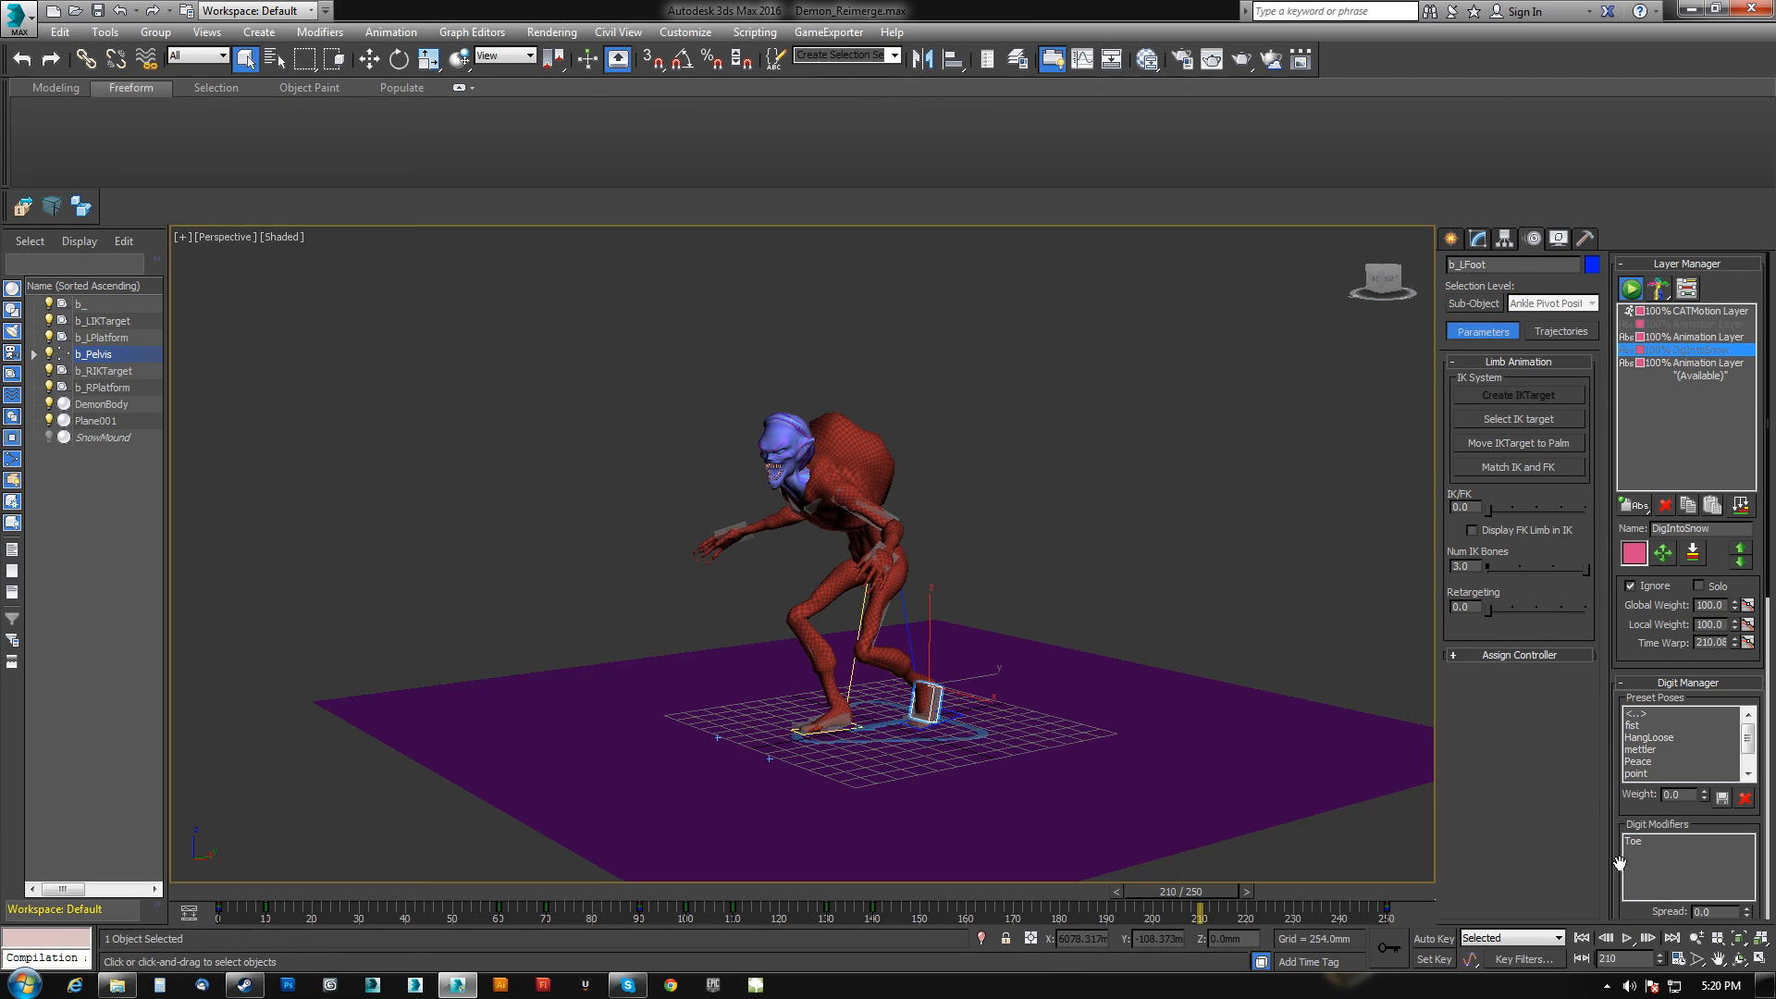
# Solo the bottom Animation Layer and scrub the timeline to frame 250 to review it.
pyautogui.click(1686, 362)
pyautogui.click(1670, 350)
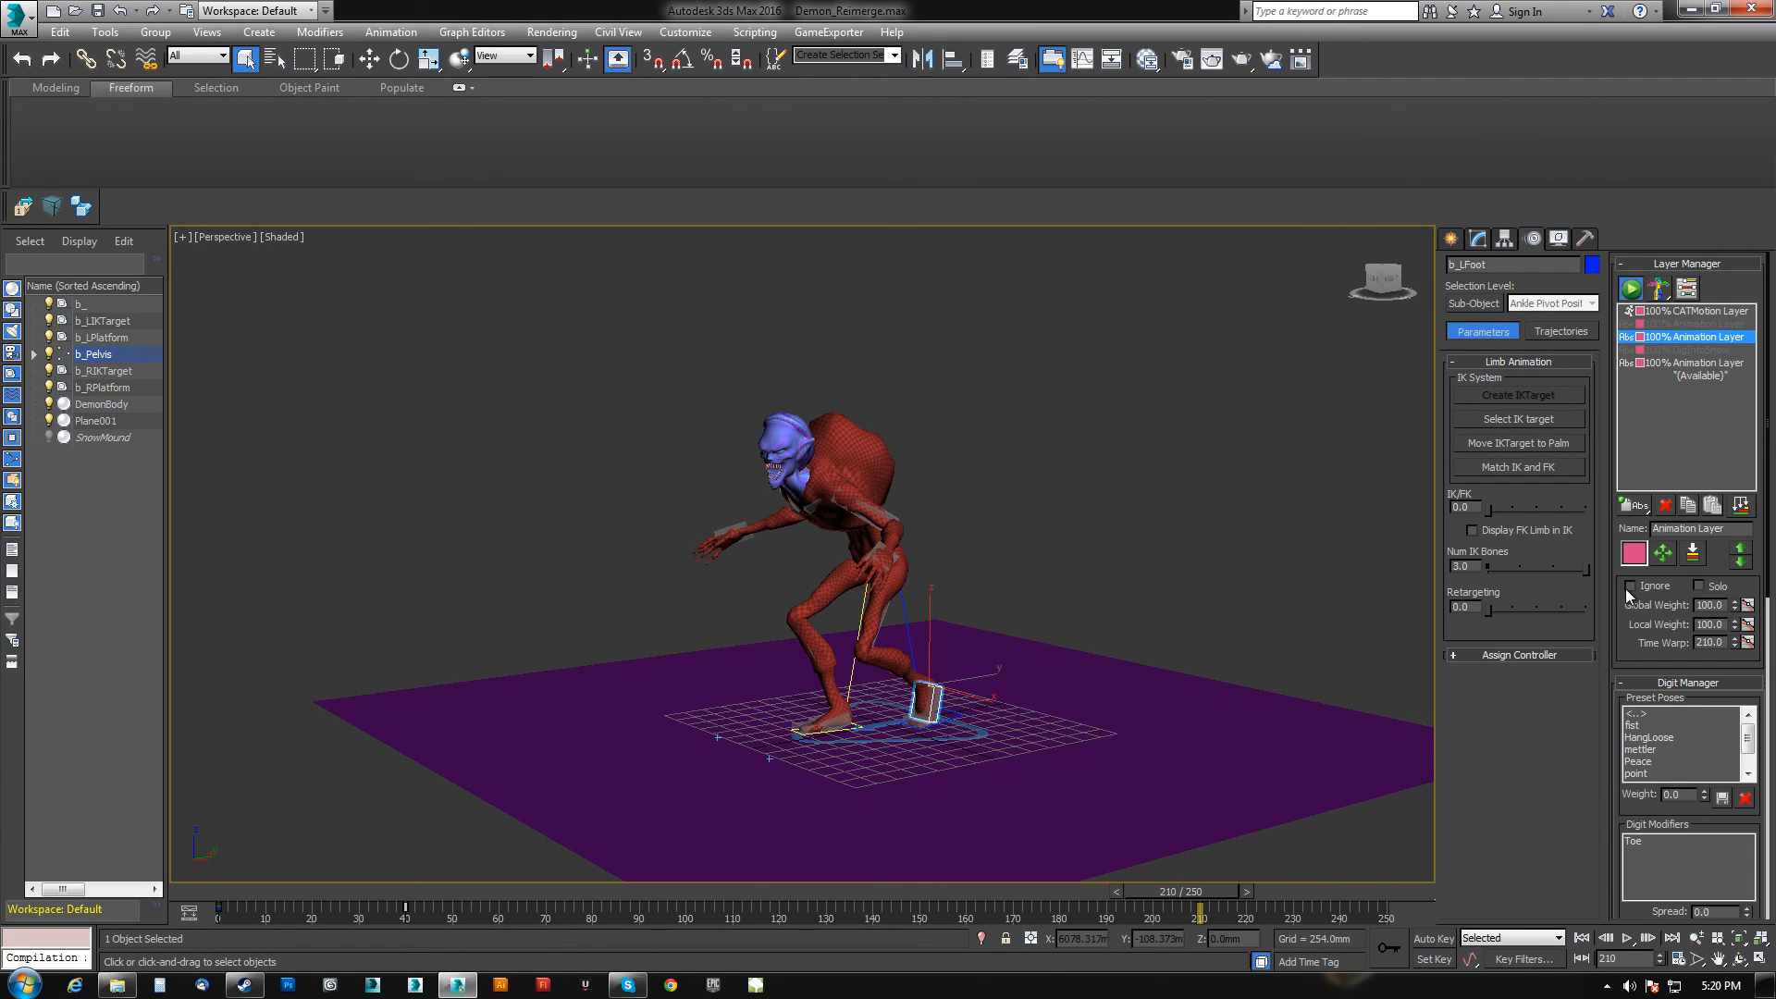
pyautogui.click(1661, 337)
pyautogui.click(1659, 364)
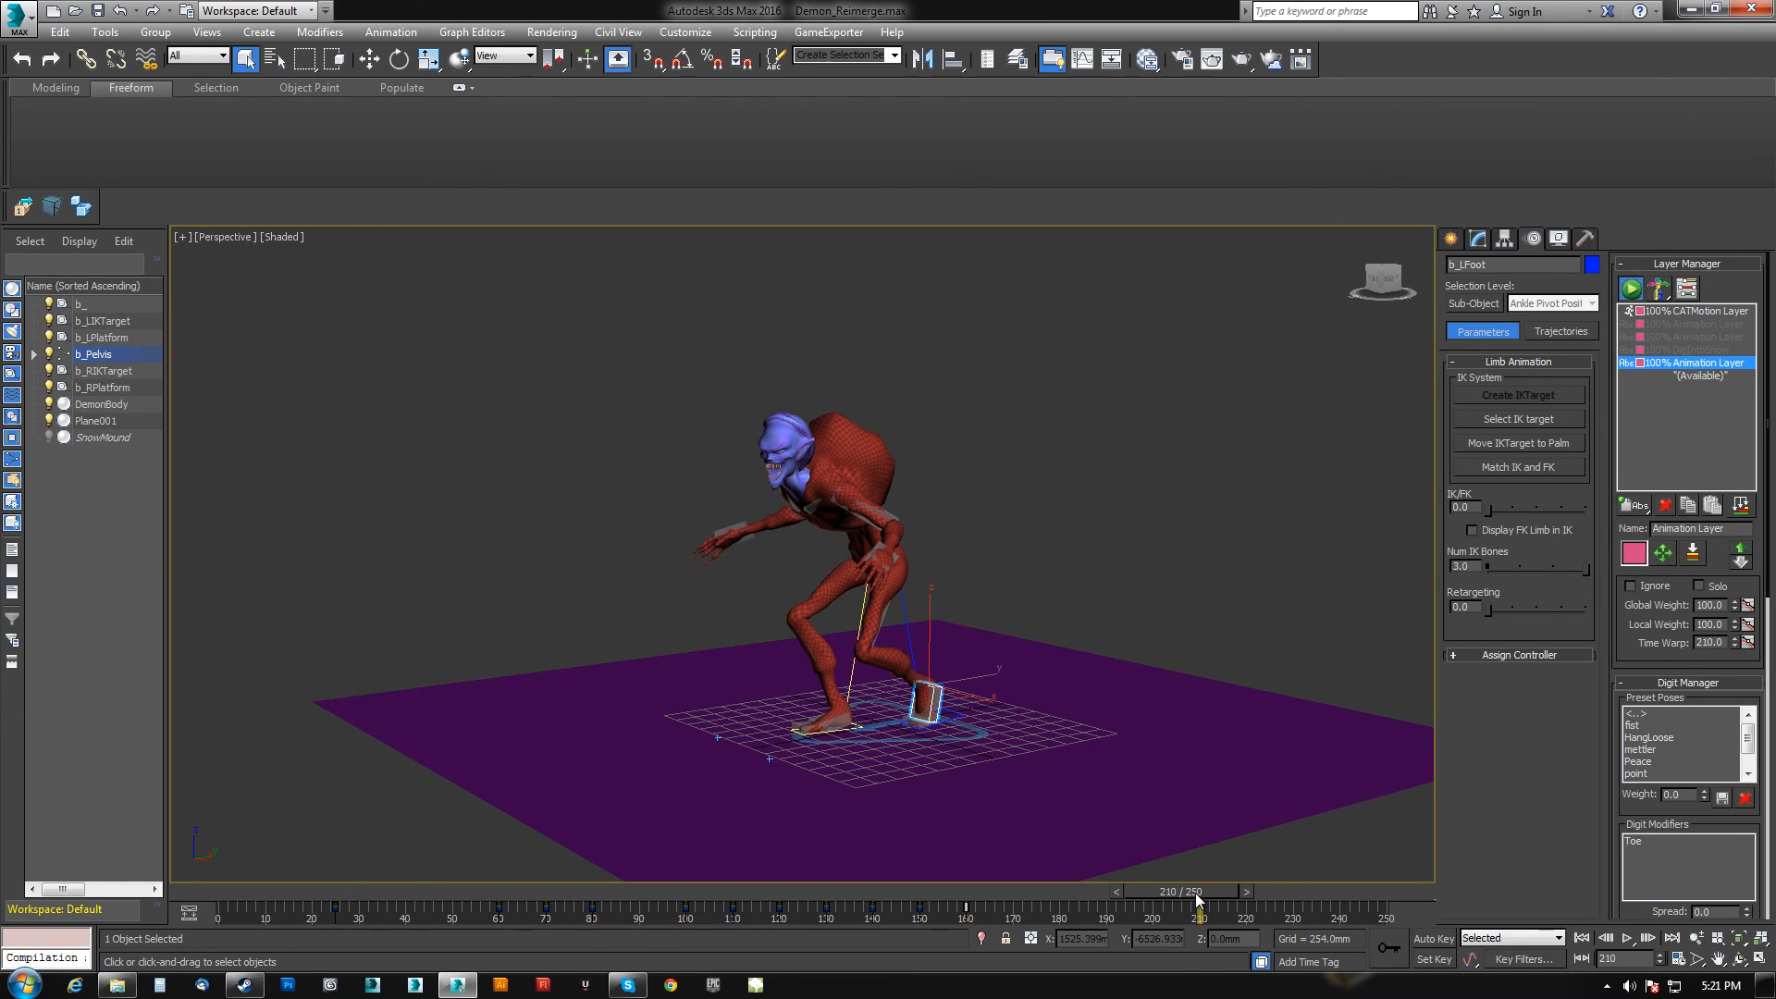
pyautogui.moveTo(1198, 898); pyautogui.dragTo(1312, 868)
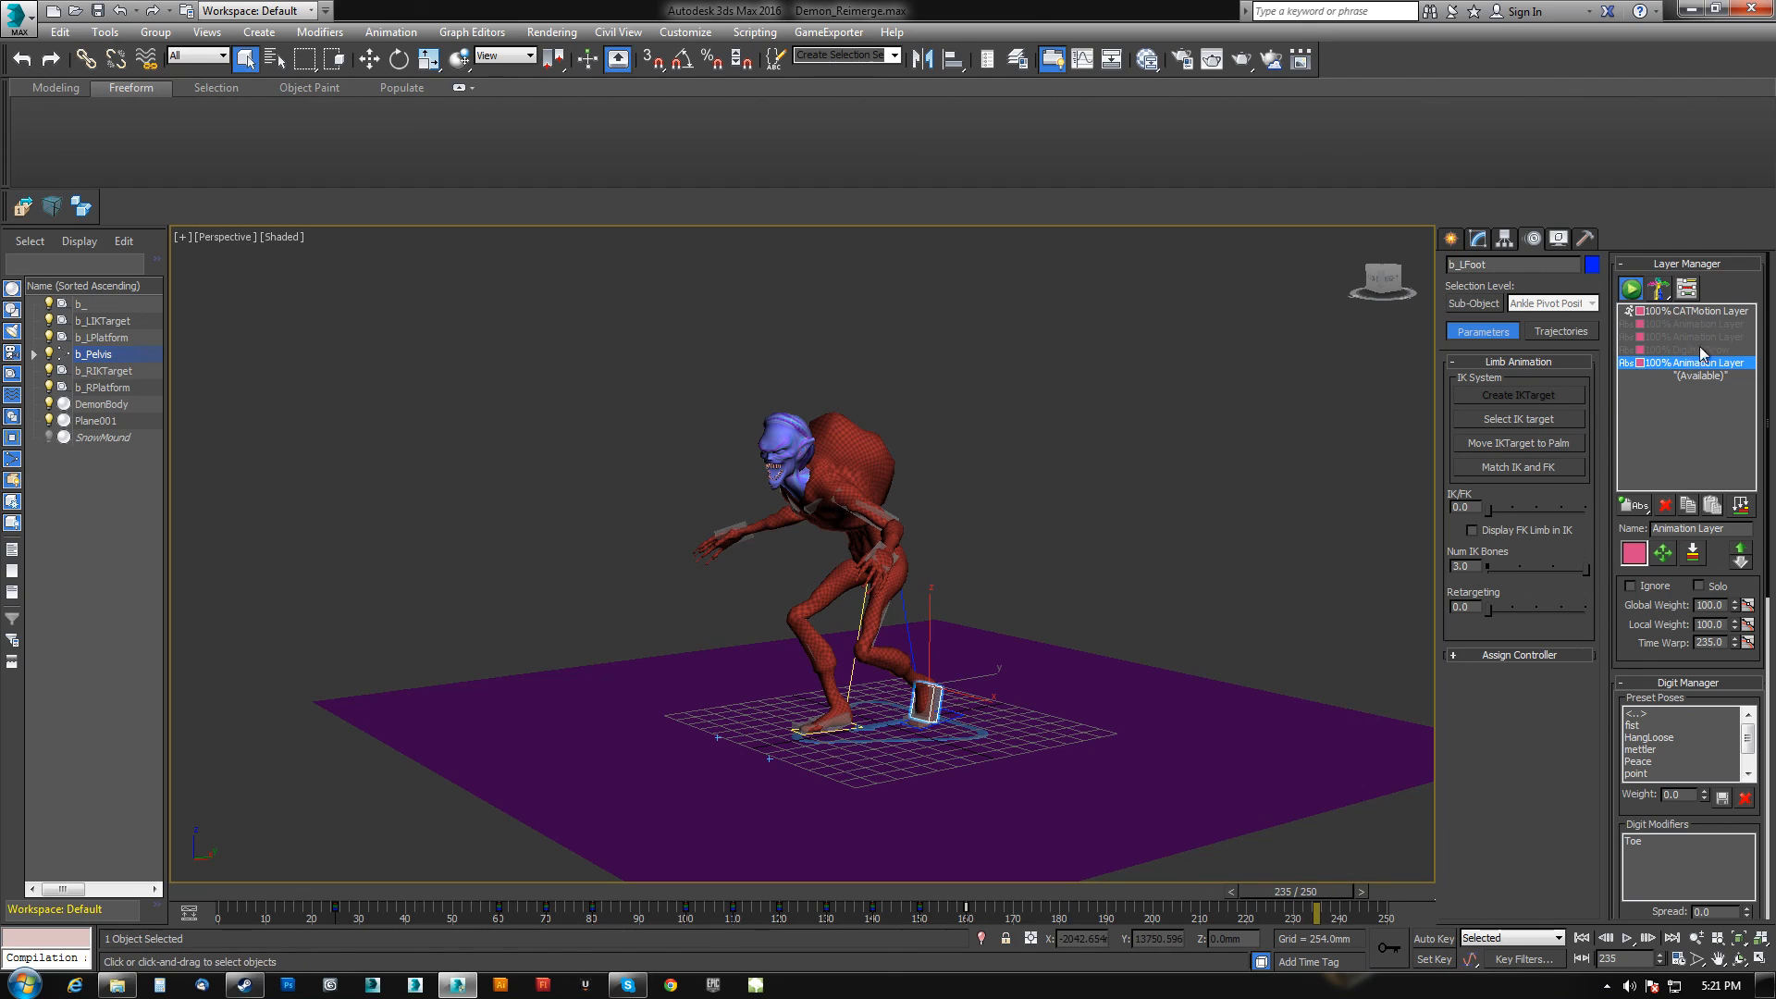
pyautogui.click(1672, 337)
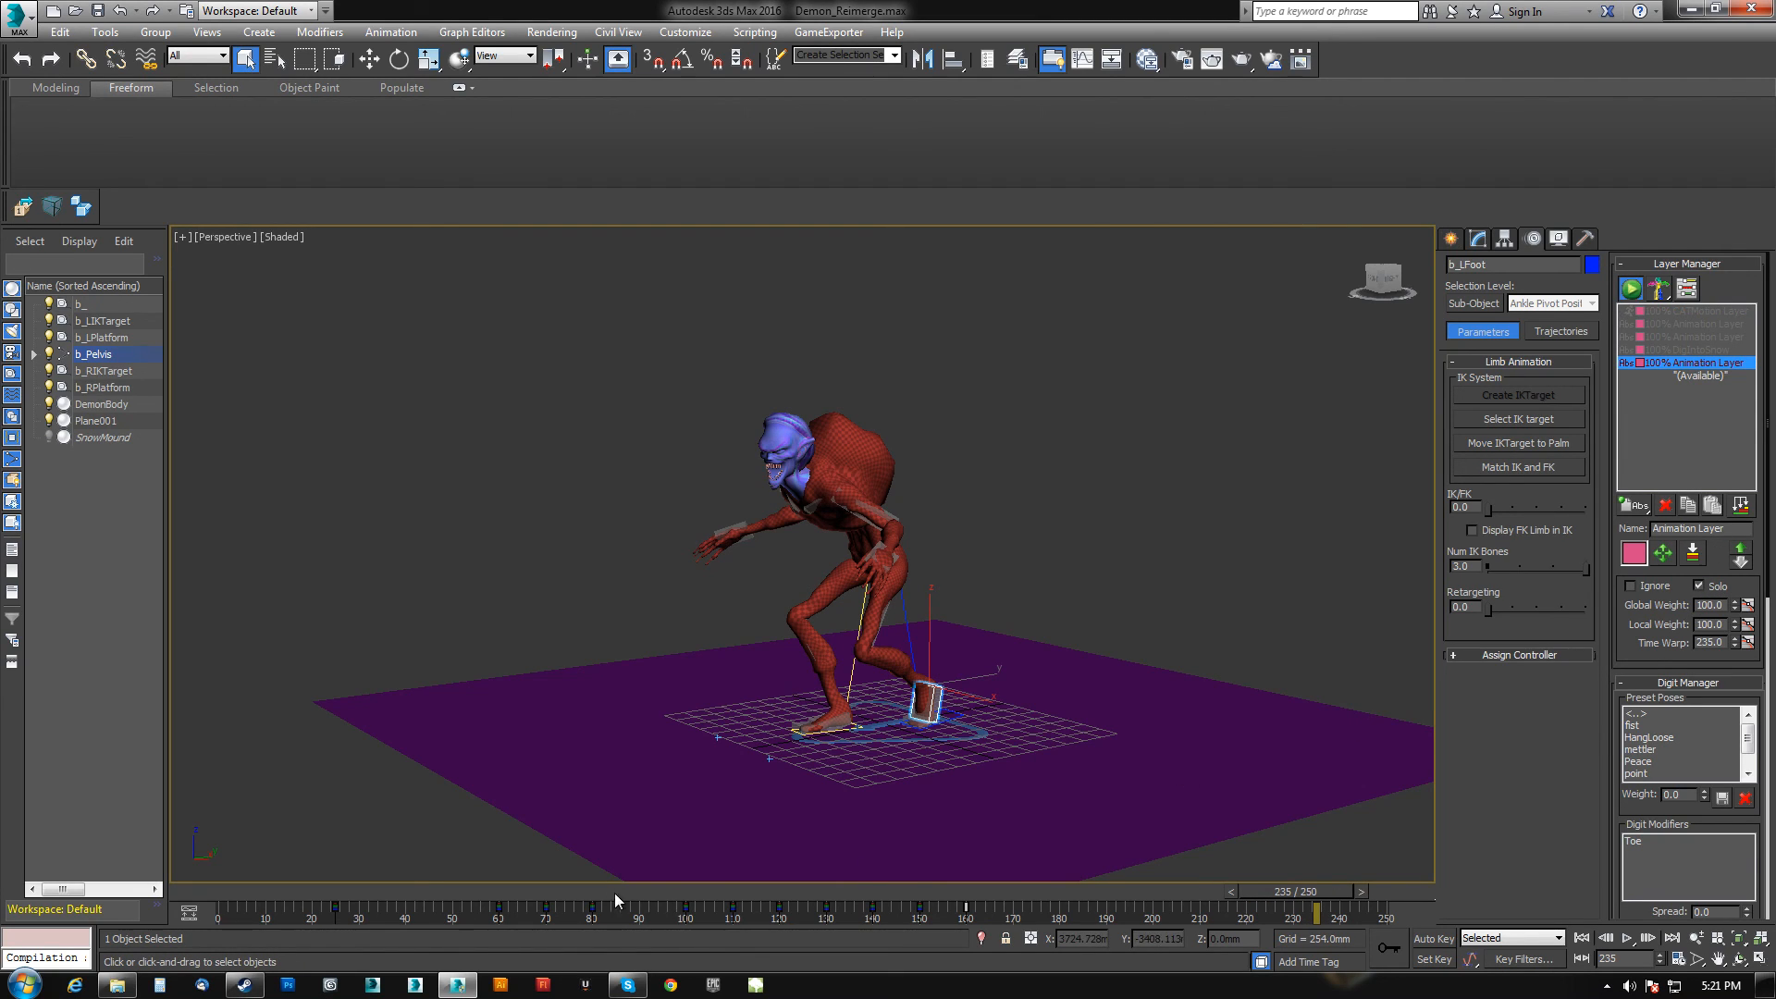
pyautogui.moveTo(1066, 886); pyautogui.dragTo(1396, 887)
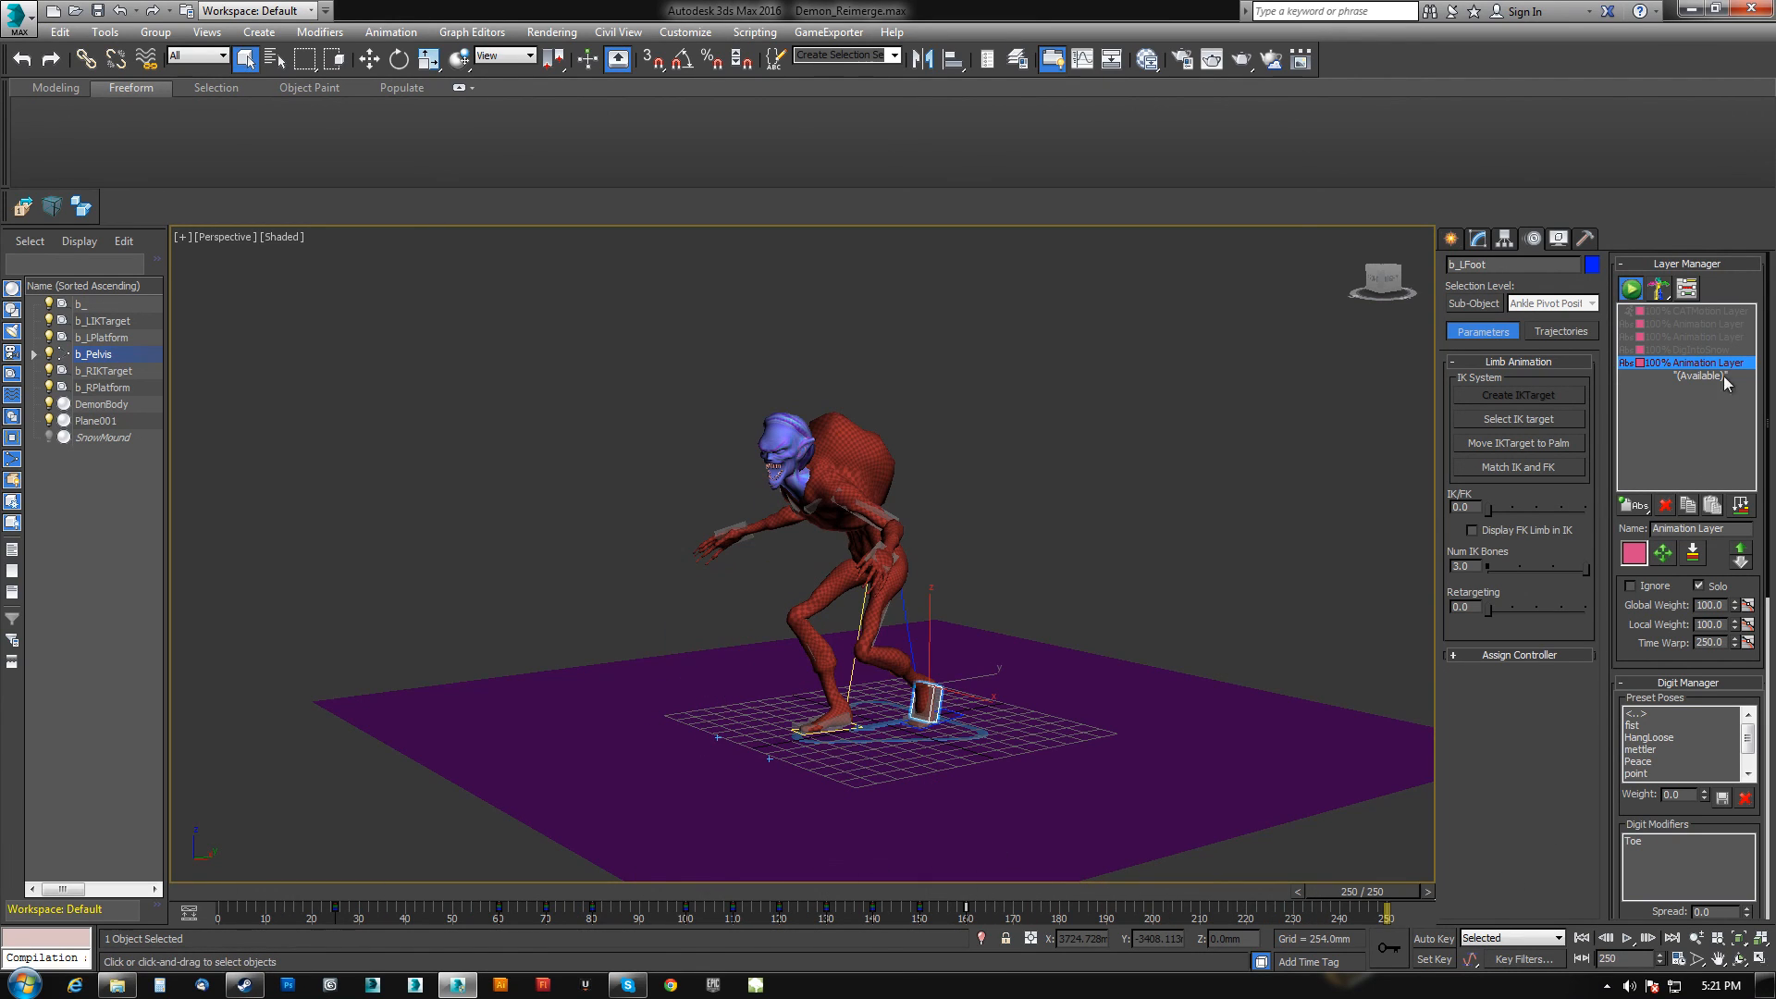
# Turn off Solo on the bottom Animation Layer and enable its Ignore option.
pyautogui.click(1707, 311)
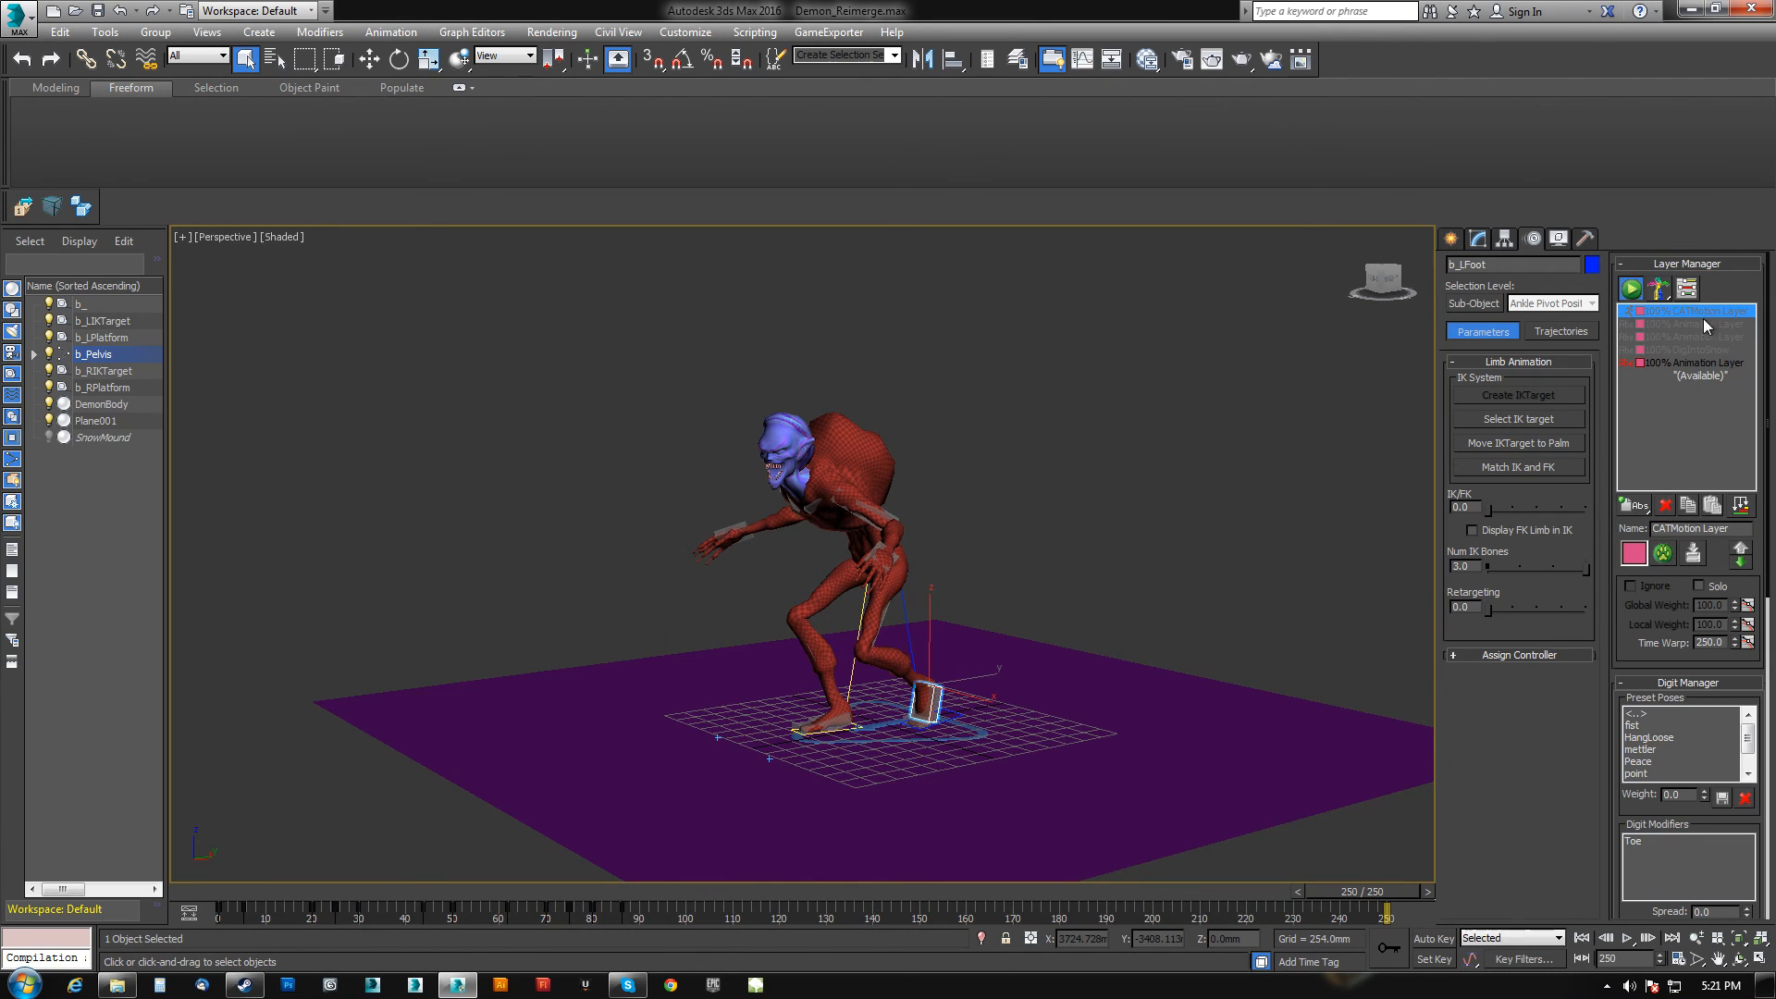
pyautogui.click(1684, 362)
pyautogui.click(1699, 586)
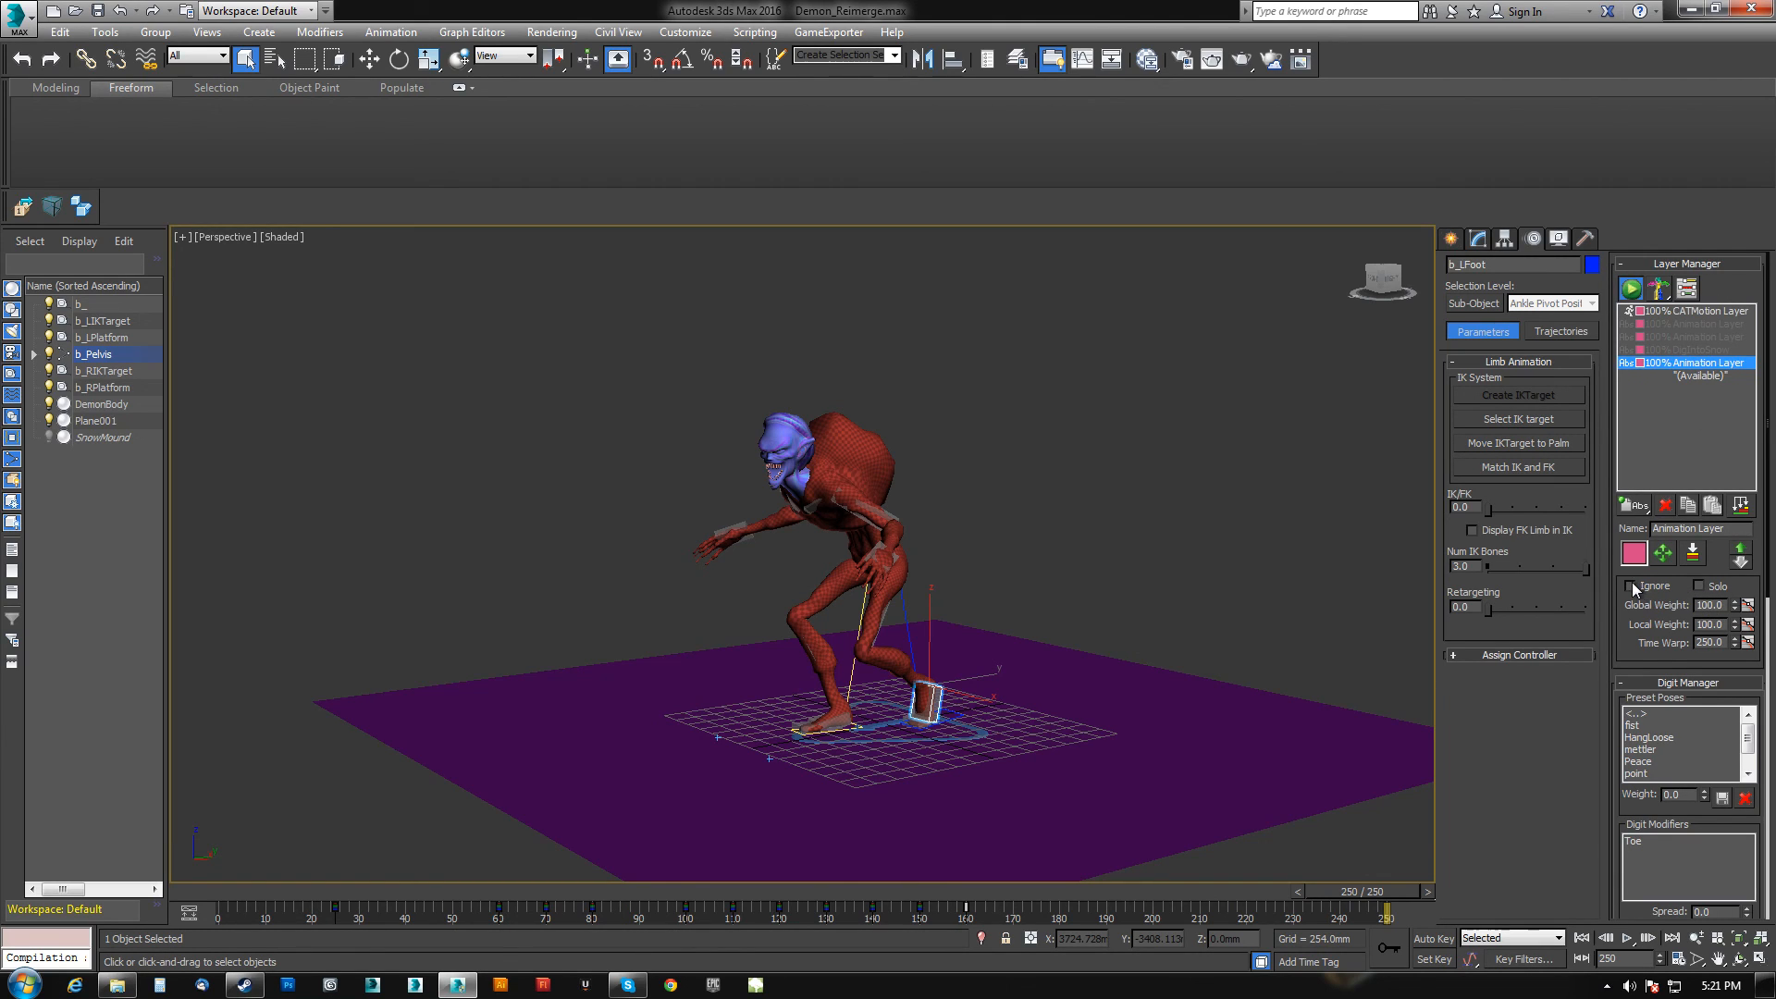
pyautogui.click(1631, 585)
# Select the Animation Layer under CATMotion Layer and scrub the timeline from frame 0 to review it.
pyautogui.click(1667, 313)
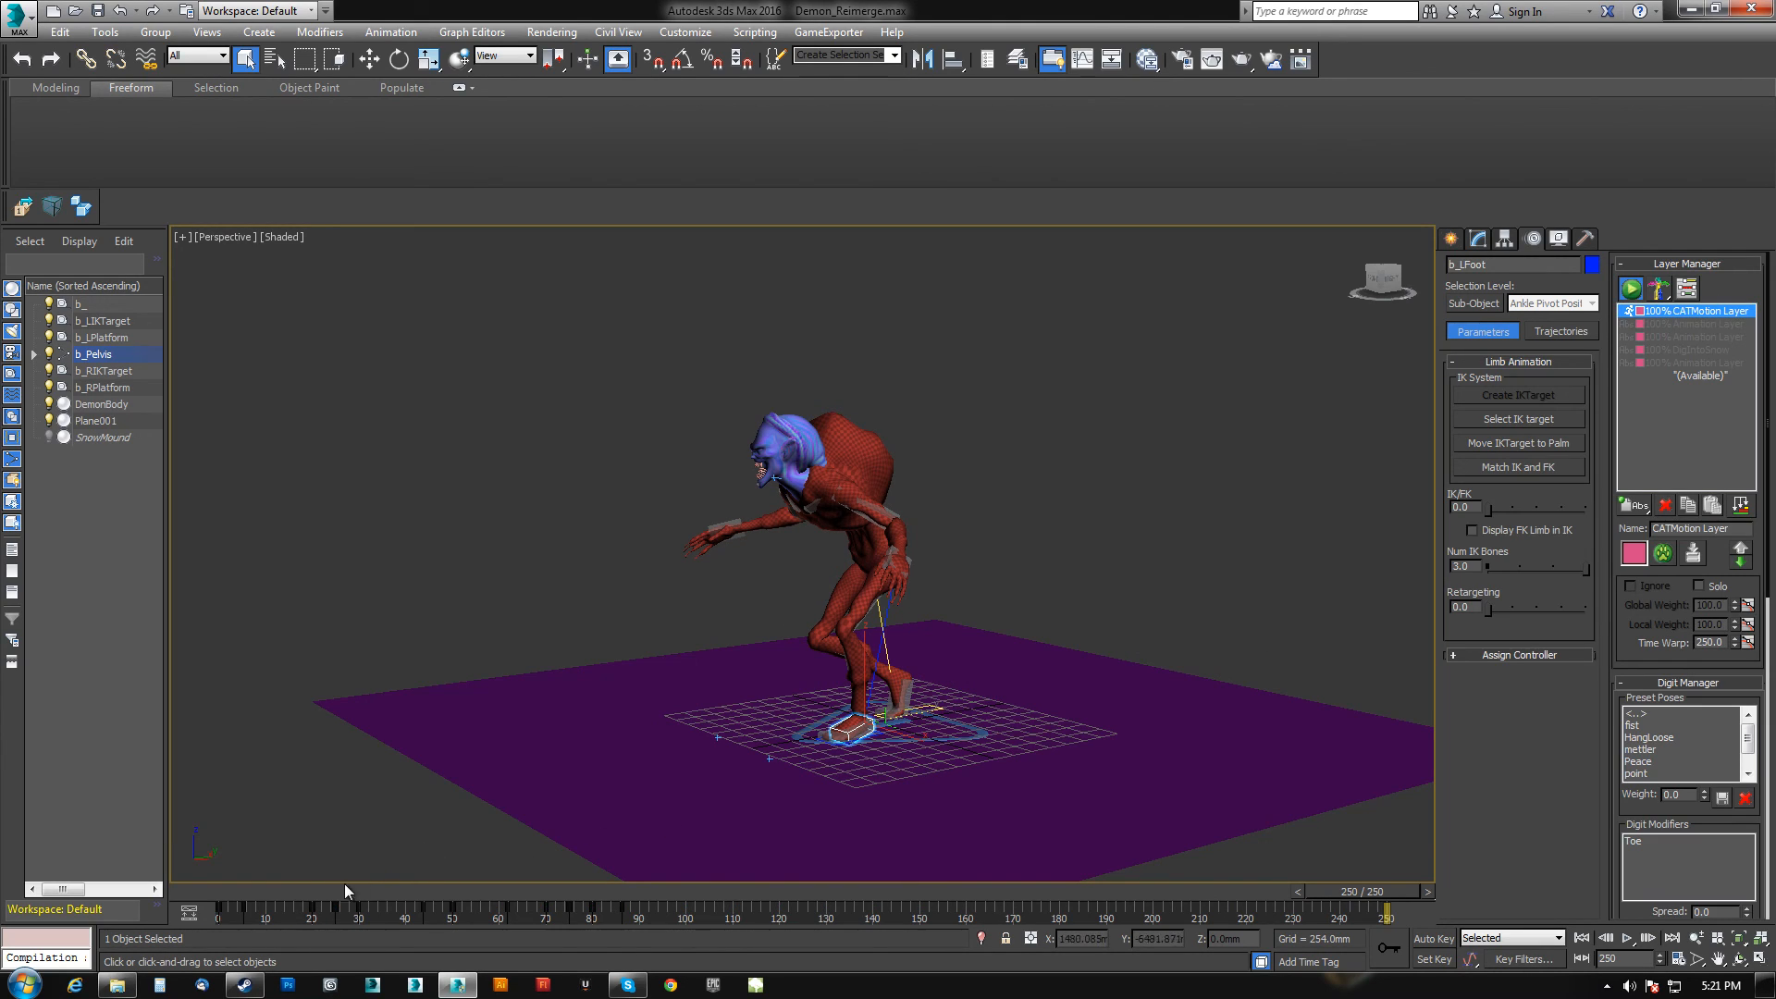
pyautogui.moveTo(1371, 897); pyautogui.dragTo(224, 851)
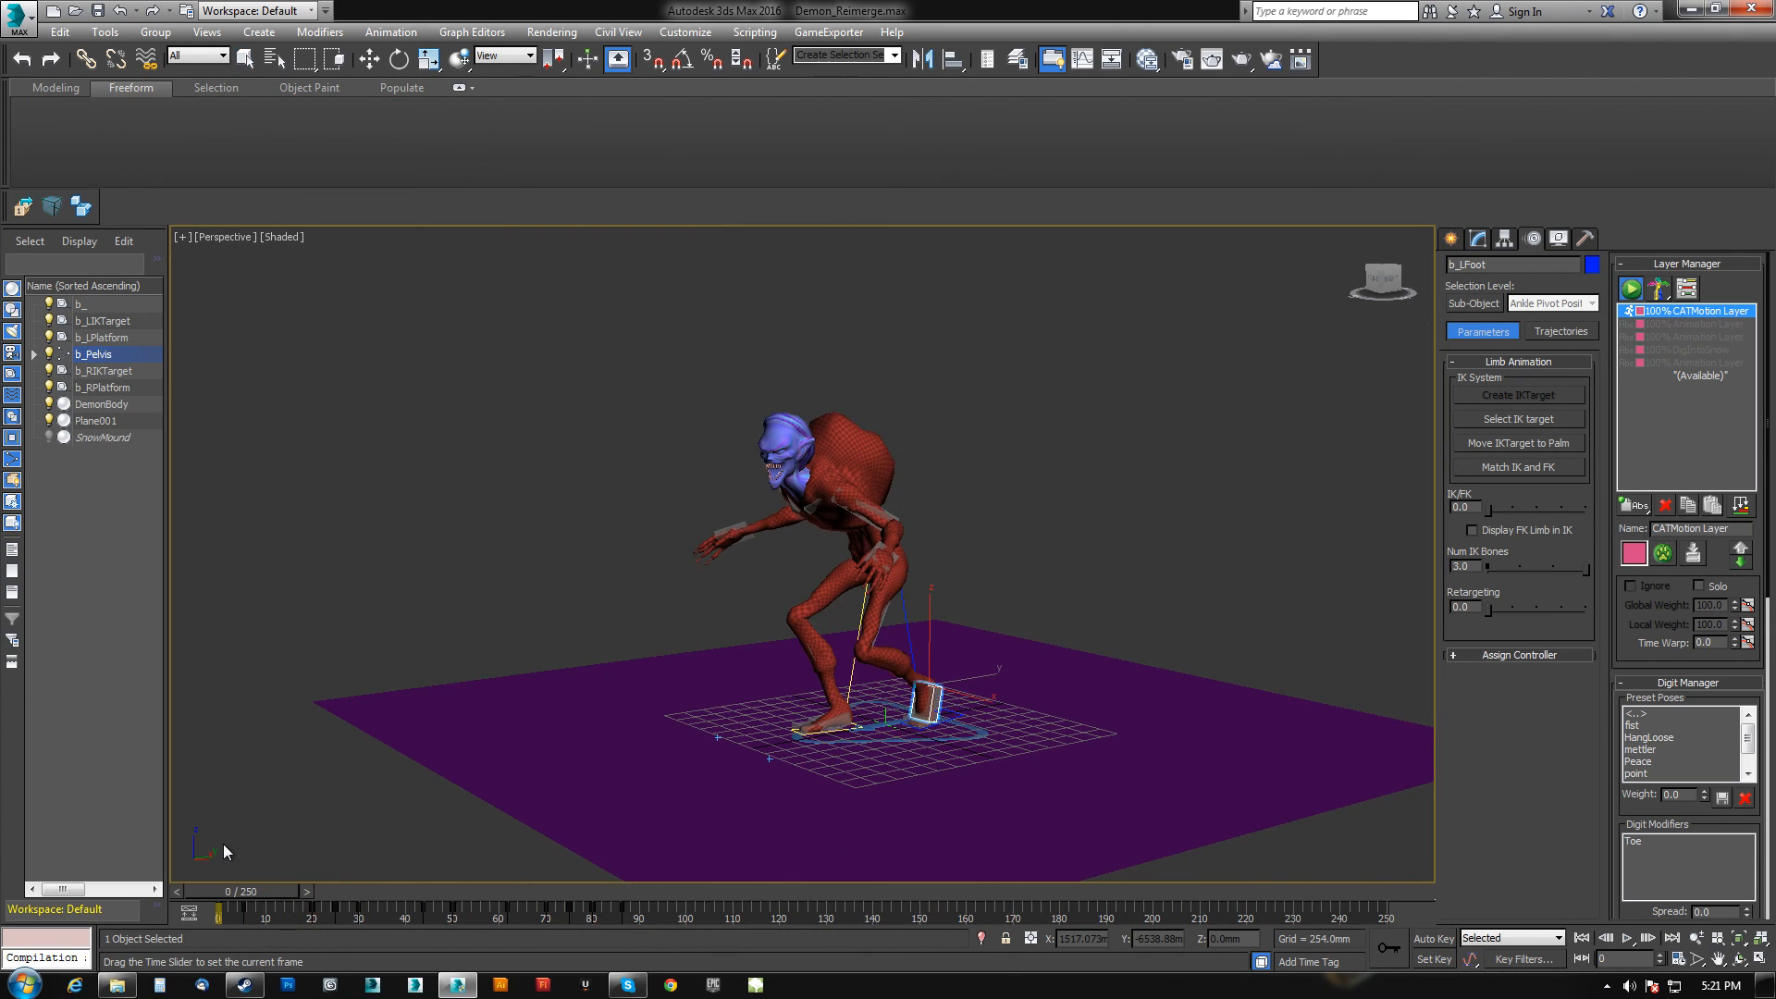
pyautogui.click(1679, 324)
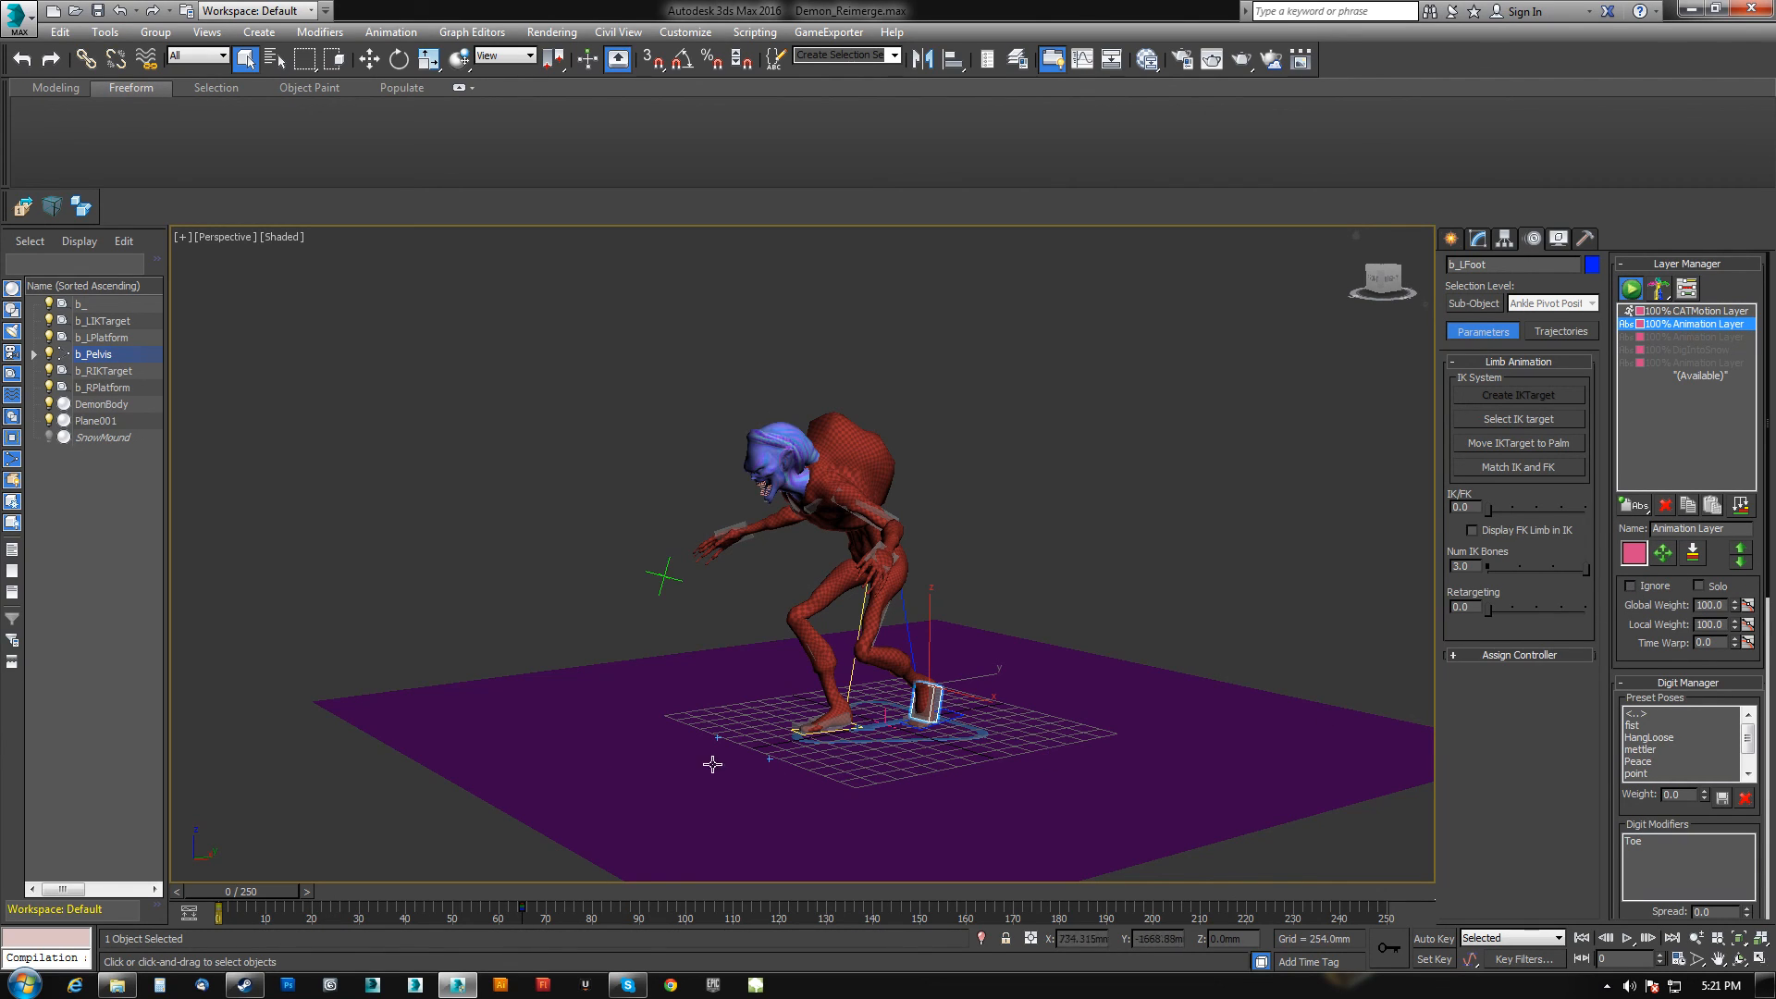
pyautogui.moveTo(289, 897); pyautogui.dragTo(379, 910)
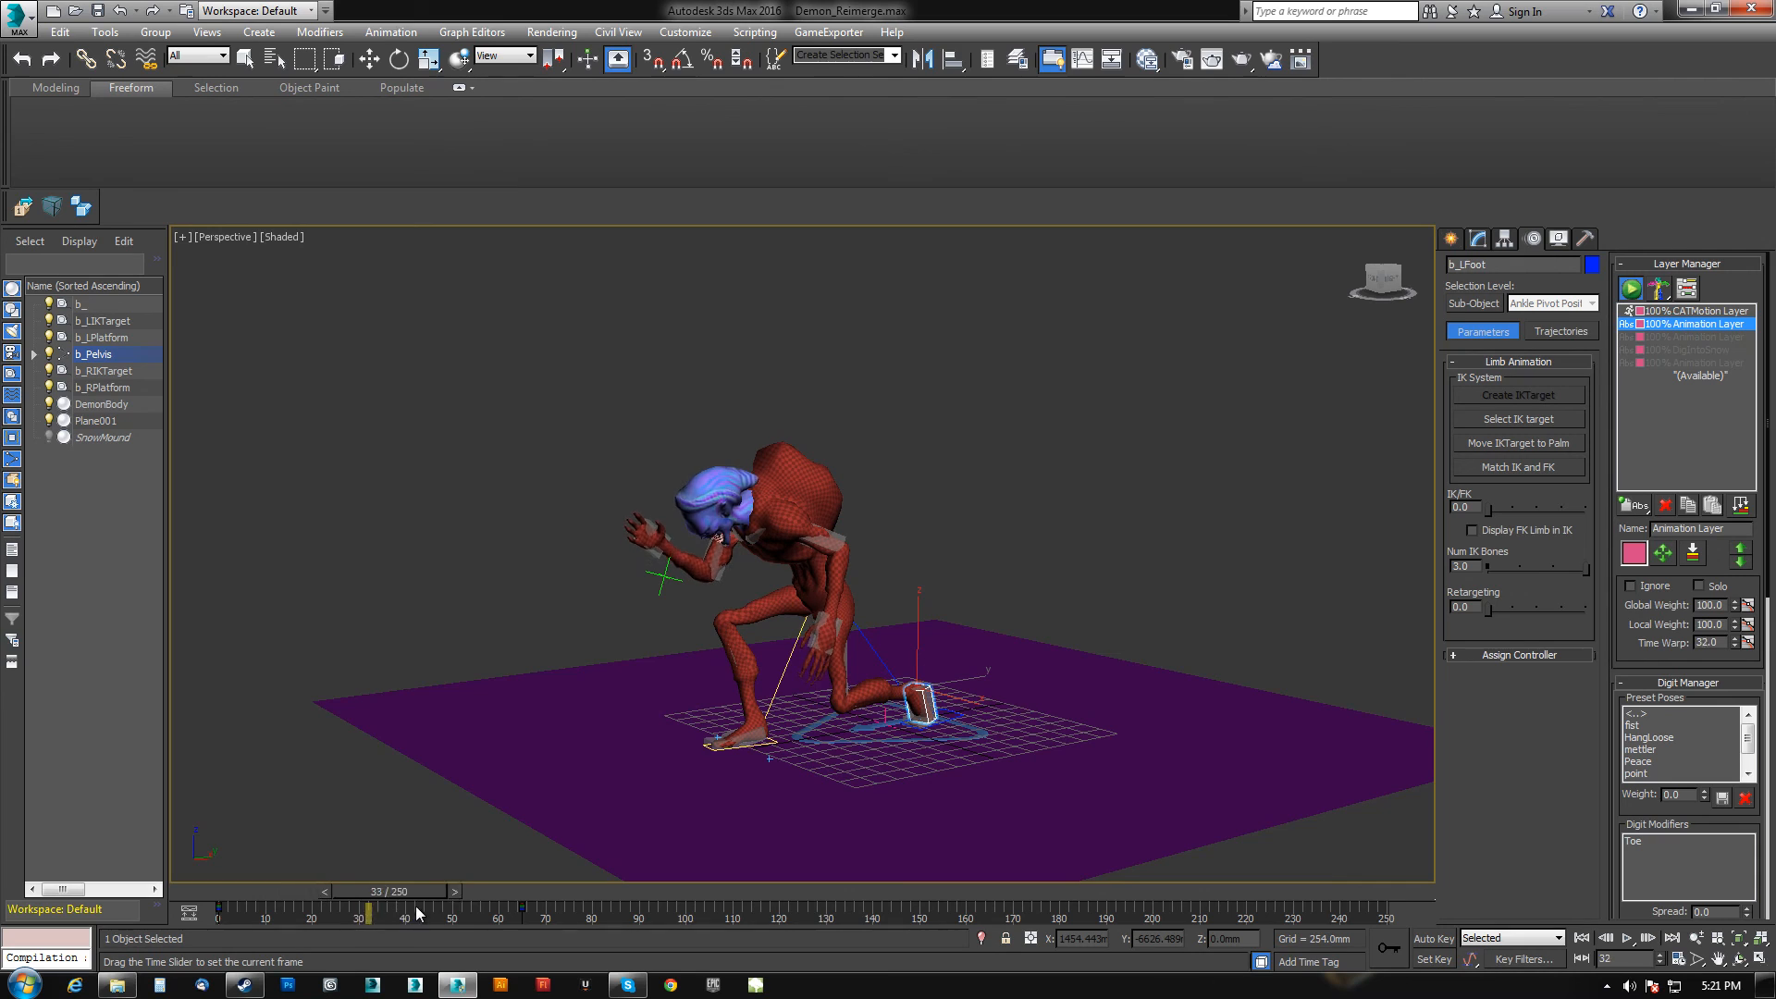
pyautogui.moveTo(606, 906); pyautogui.dragTo(476, 895)
# Zoom in on the demon's face to inspect the pose at frame 46.
pyautogui.keyDown('alt'); pyautogui.moveTo(717, 698); pyautogui.dragTo(775, 652, button='middle'); pyautogui.keyUp('alt')
pyautogui.moveTo(775, 652); pyautogui.dragTo(795, 763, button='middle')
pyautogui.scroll(5, 898, 701)
pyautogui.scroll(4, 898, 700)
pyautogui.moveTo(898, 701); pyautogui.dragTo(871, 752, button='middle')
pyautogui.scroll(-6, 893, 713)
pyautogui.scroll(5, 888, 690)
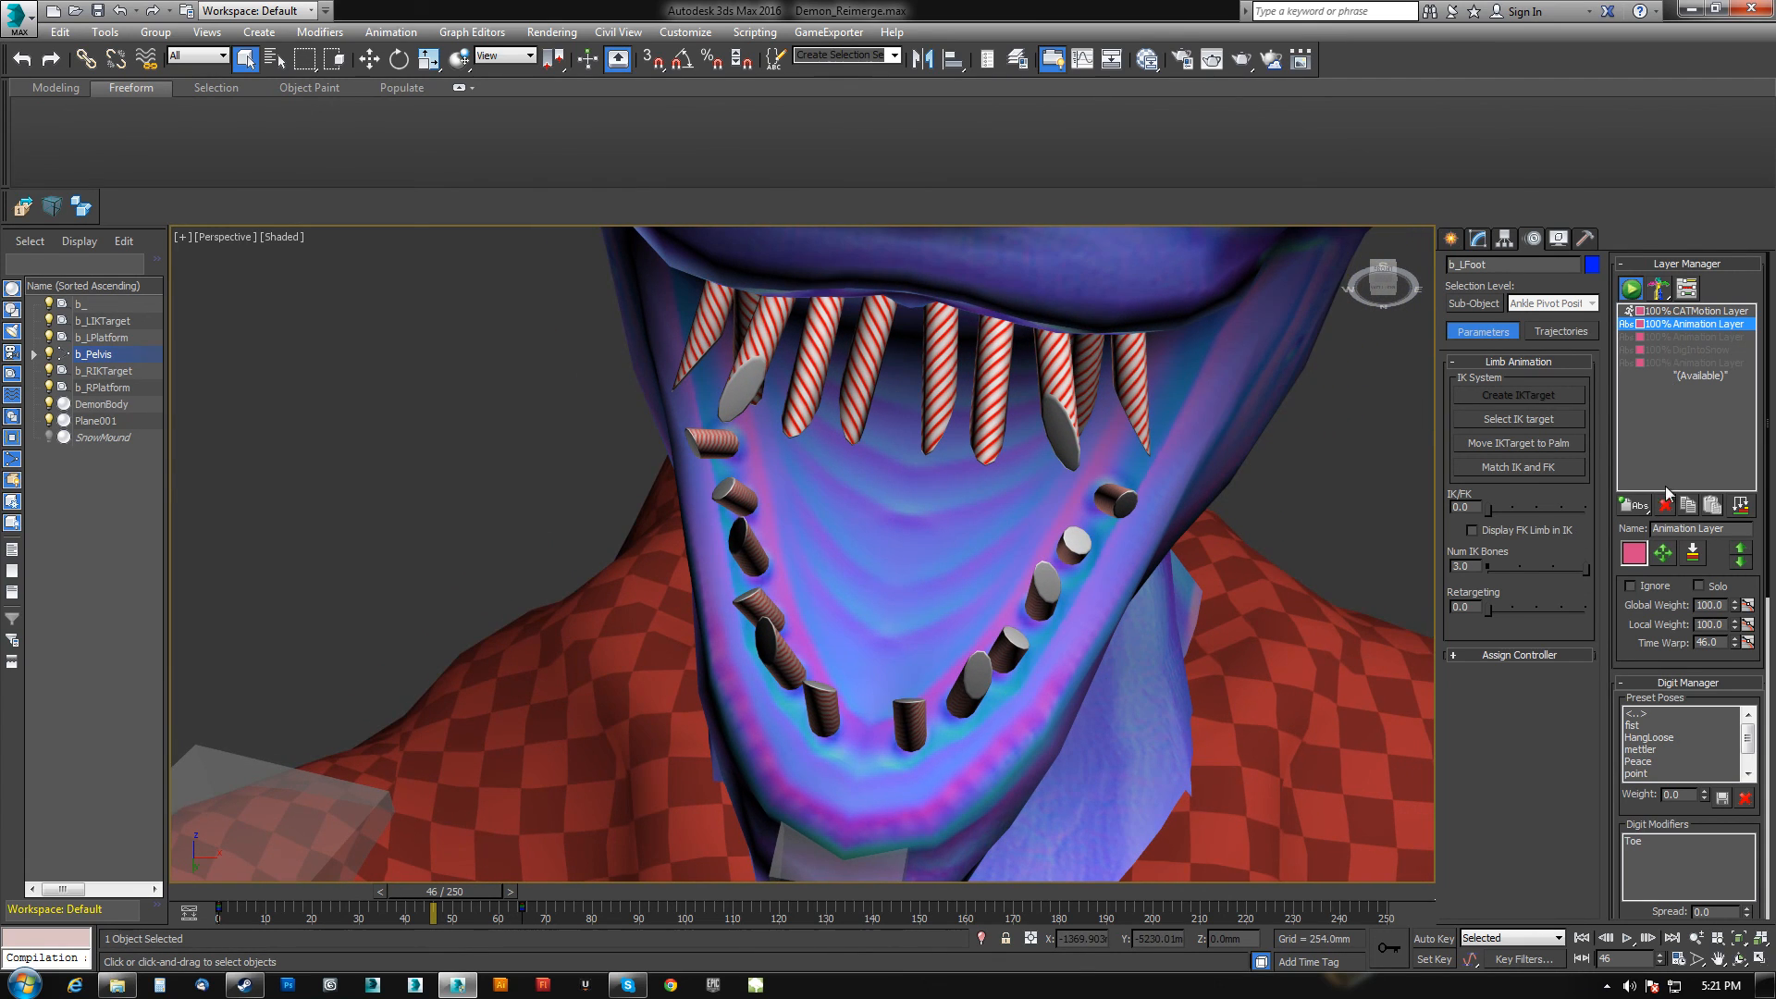
# Toggle the Ignore option of the selected Animation Layer.
pyautogui.click(1632, 587)
pyautogui.click(1685, 338)
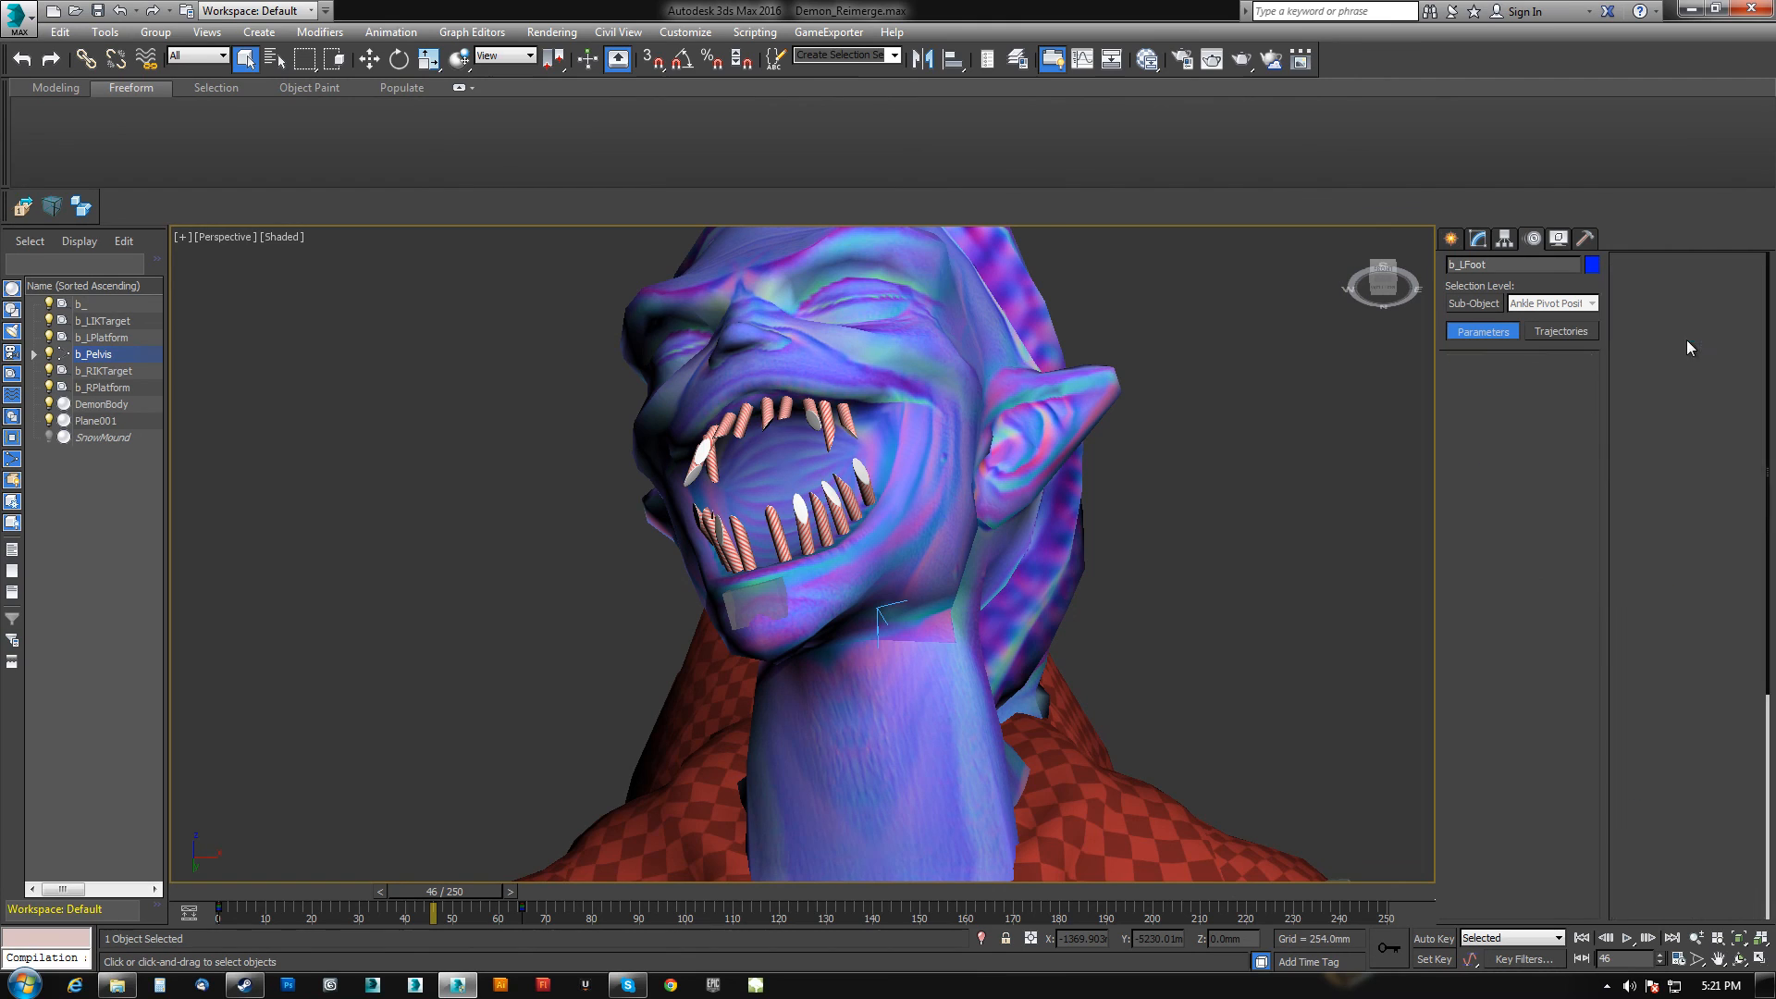
pyautogui.click(1631, 586)
# Zoom out to the whole demon and scrub the timeline to review the motion around frame 35.
pyautogui.scroll(-10, 1016, 652)
pyautogui.moveTo(1018, 741); pyautogui.dragTo(884, 785, button='middle')
pyautogui.moveTo(885, 785); pyautogui.dragTo(567, 976, button='middle')
pyautogui.moveTo(431, 901); pyautogui.dragTo(551, 894)
pyautogui.moveTo(703, 892); pyautogui.dragTo(407, 891)
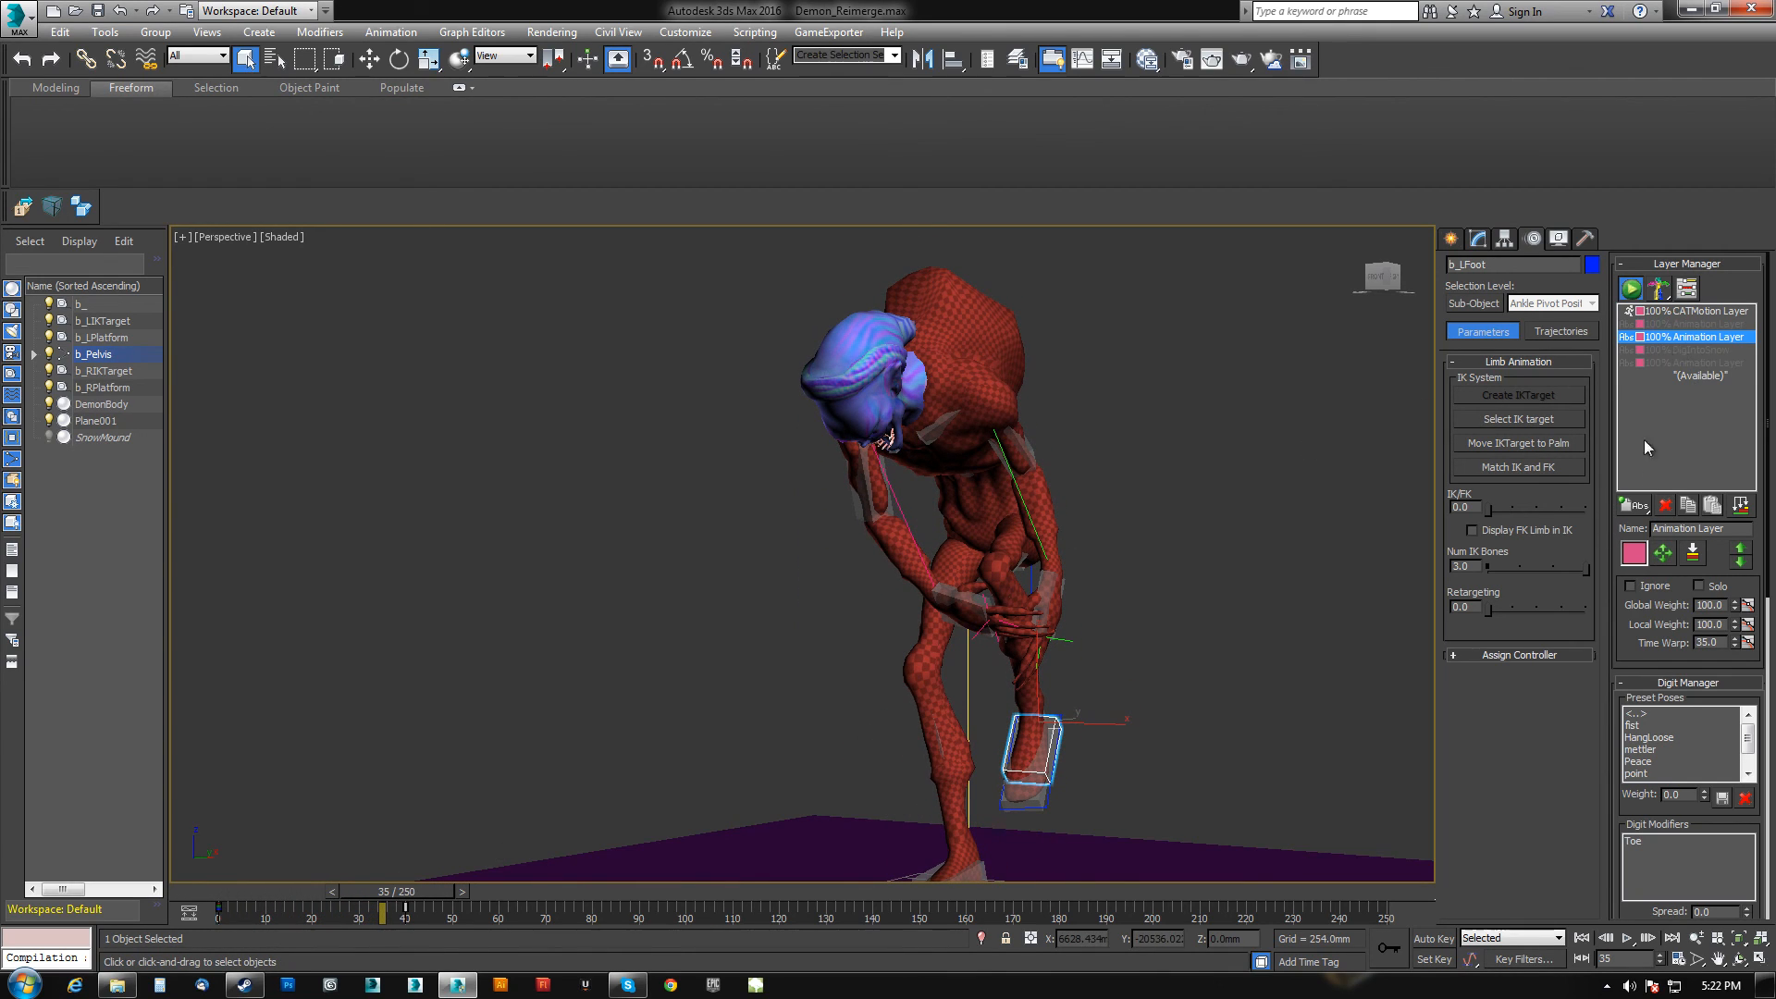
# Set the Animation Layer to Ignore, clear Ignore on DigIntoSnow, and scrub the timeline to preview the result.
pyautogui.click(1629, 586)
pyautogui.click(1674, 350)
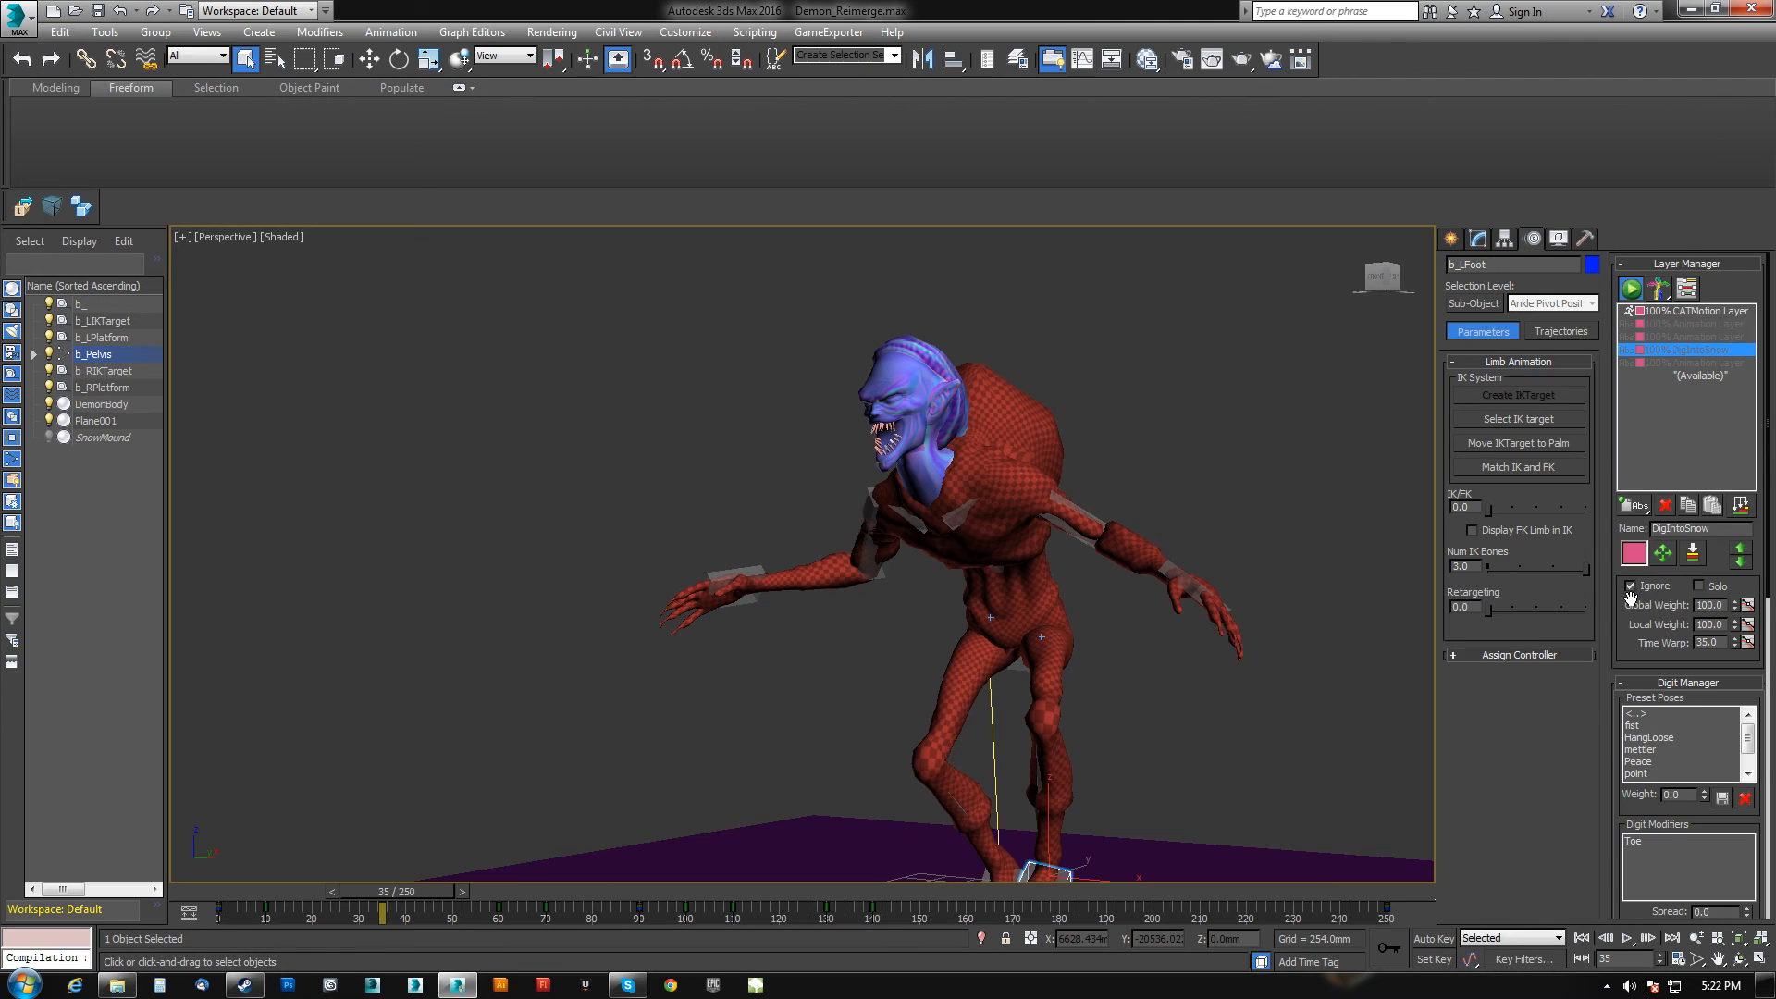
pyautogui.click(1629, 585)
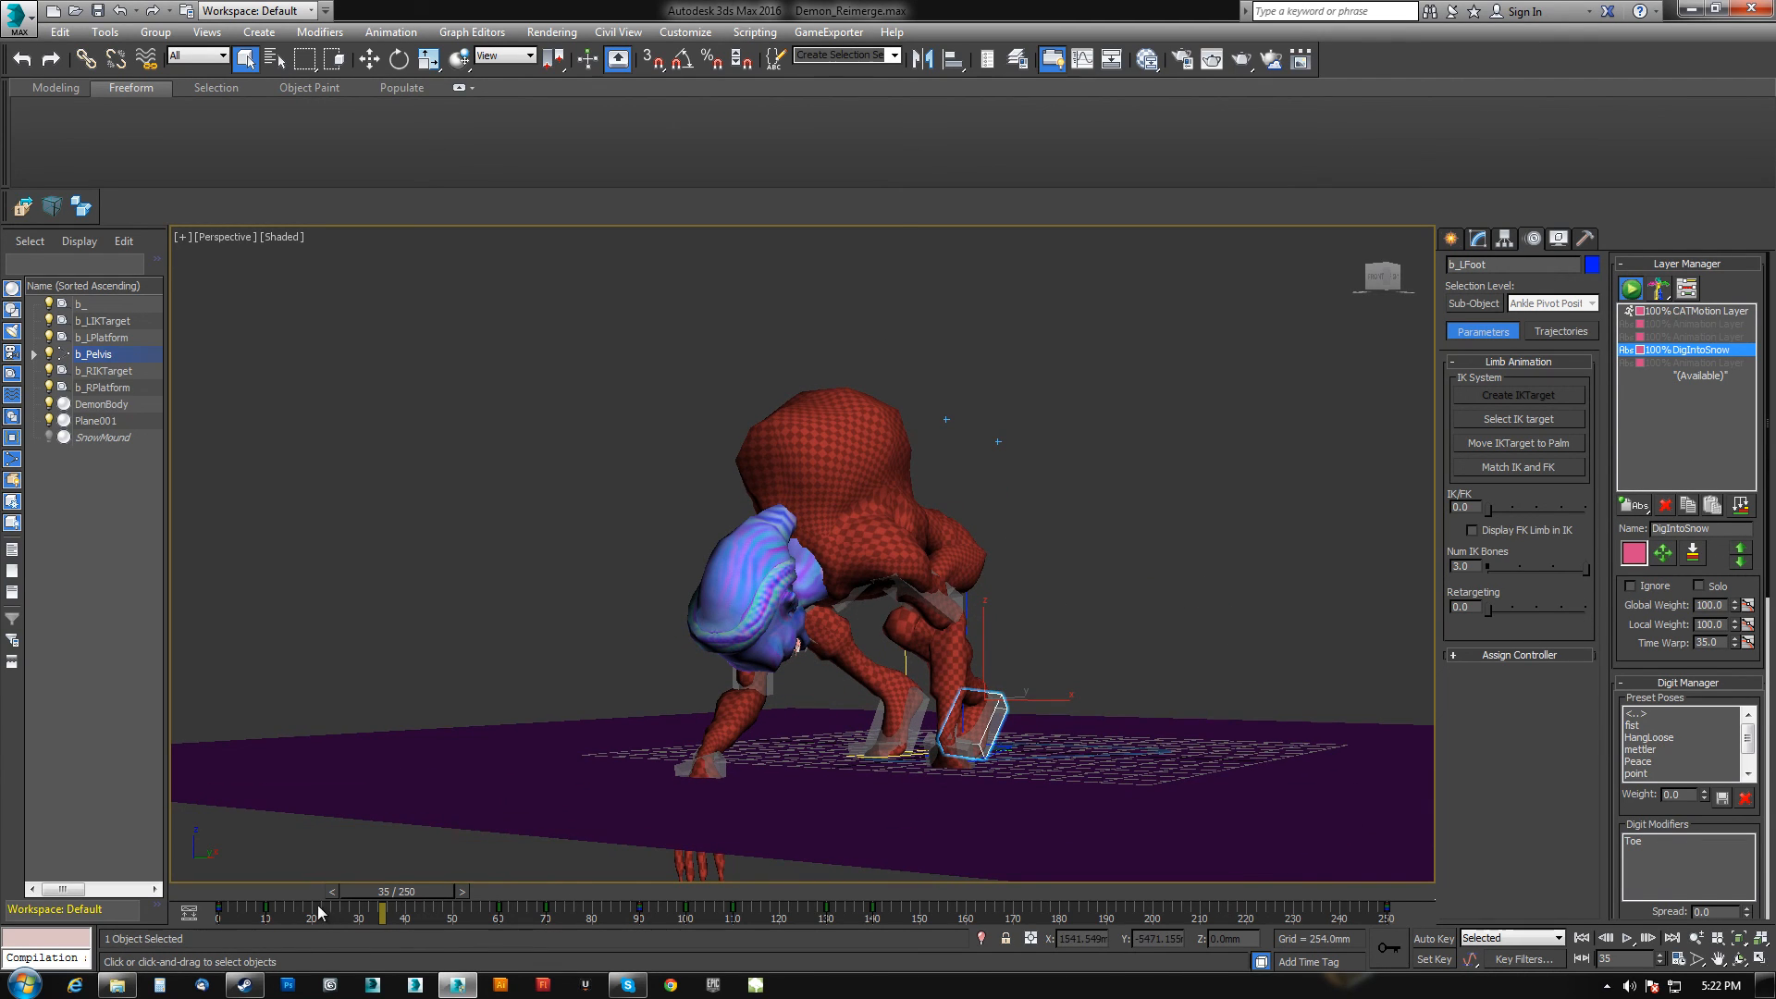
pyautogui.moveTo(409, 893); pyautogui.dragTo(1115, 891)
pyautogui.keyDown('alt'); pyautogui.moveTo(888, 601); pyautogui.dragTo(852, 583, button='middle'); pyautogui.keyUp('alt')
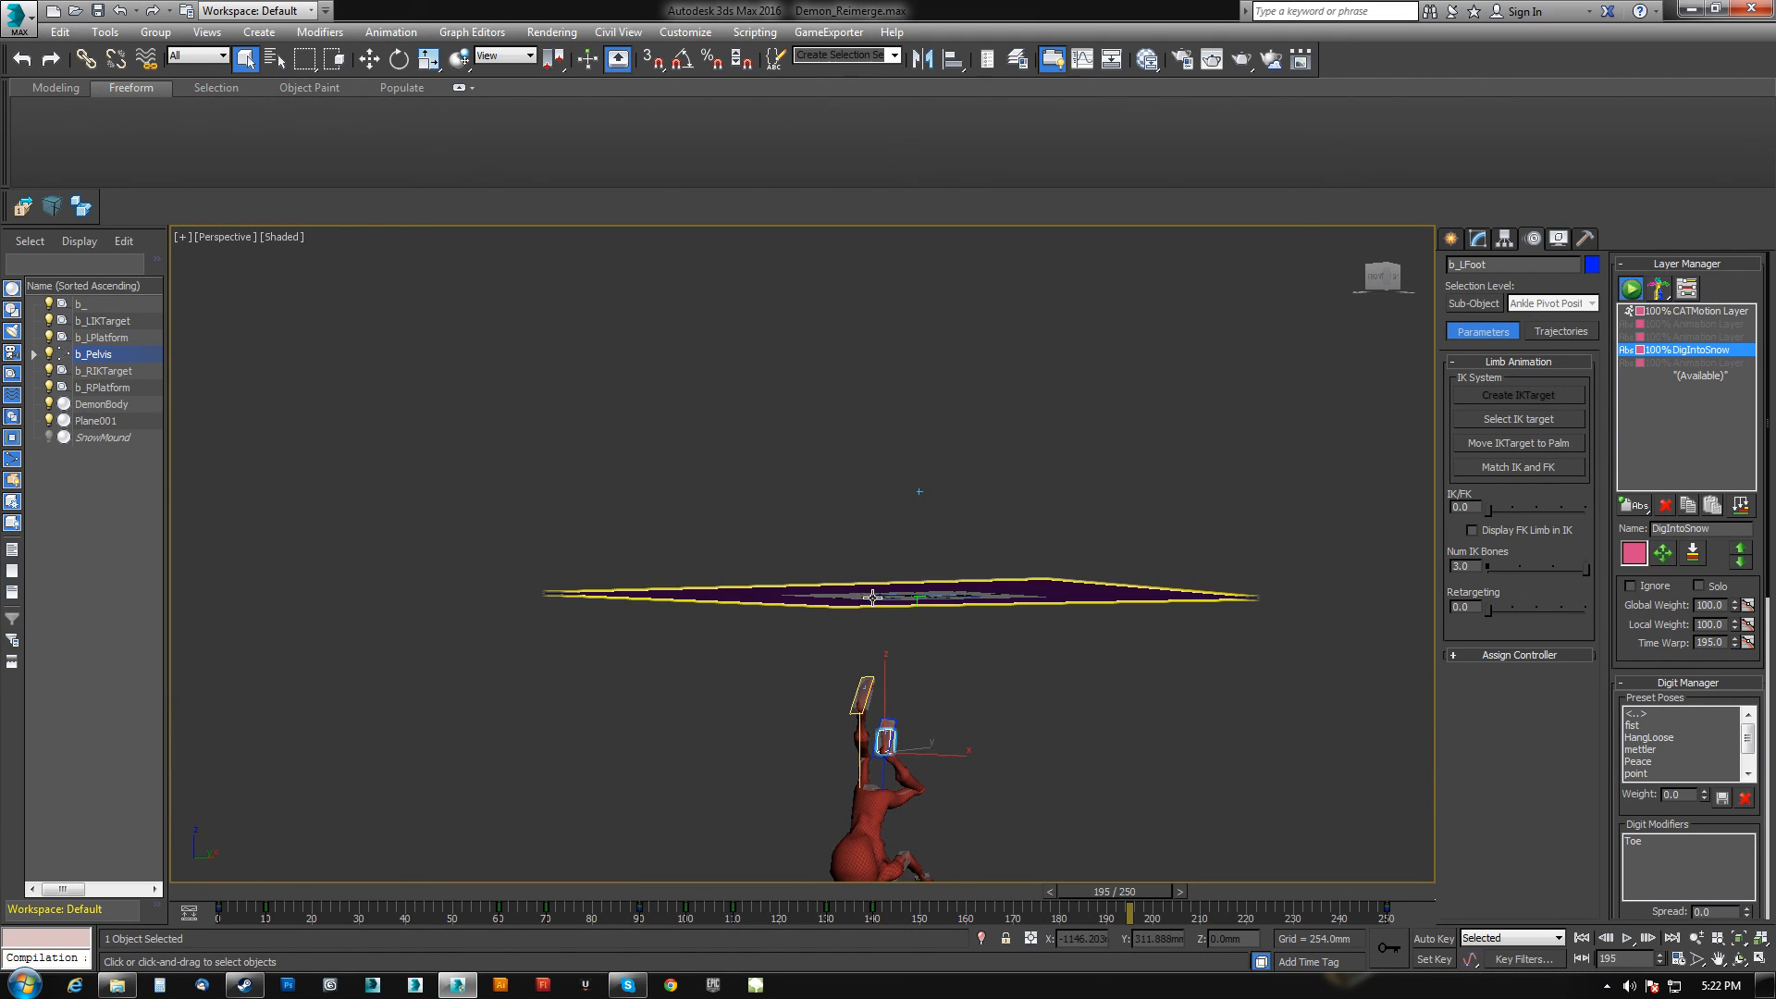
# Open the scene Demon_GrabEat.max without saving changes to the current scene.
pyautogui.click(20, 35)
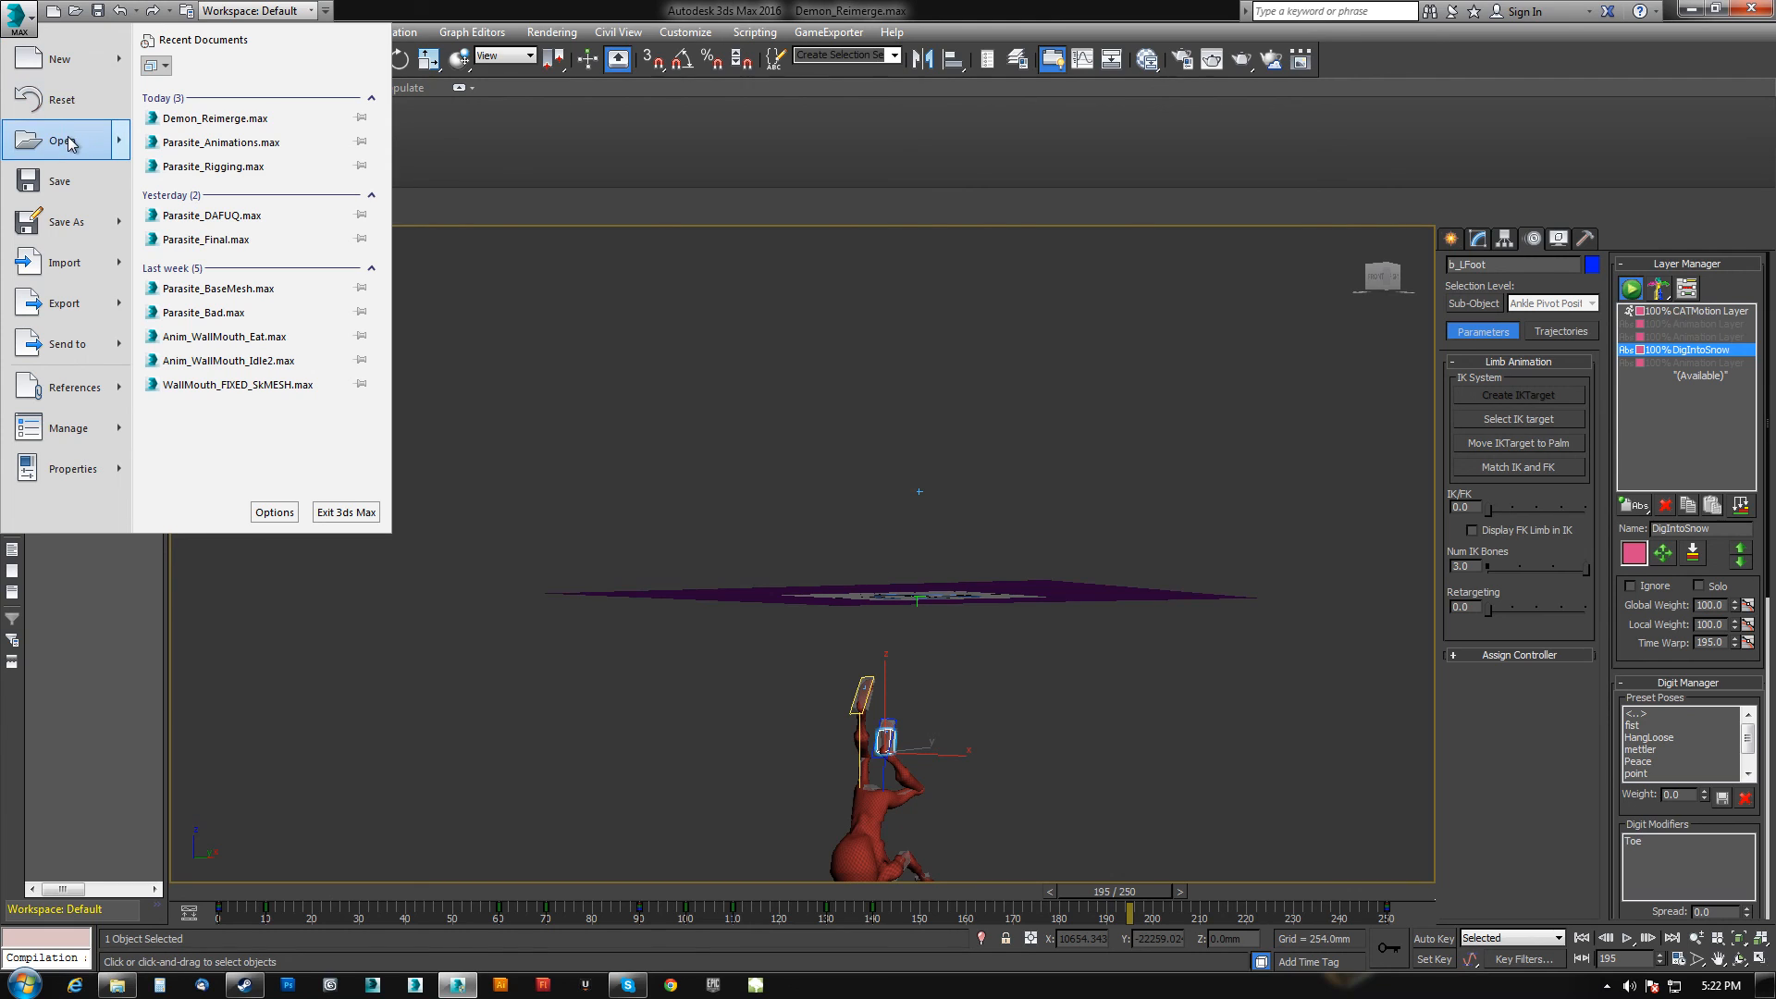
pyautogui.click(33, 141)
pyautogui.click(899, 520)
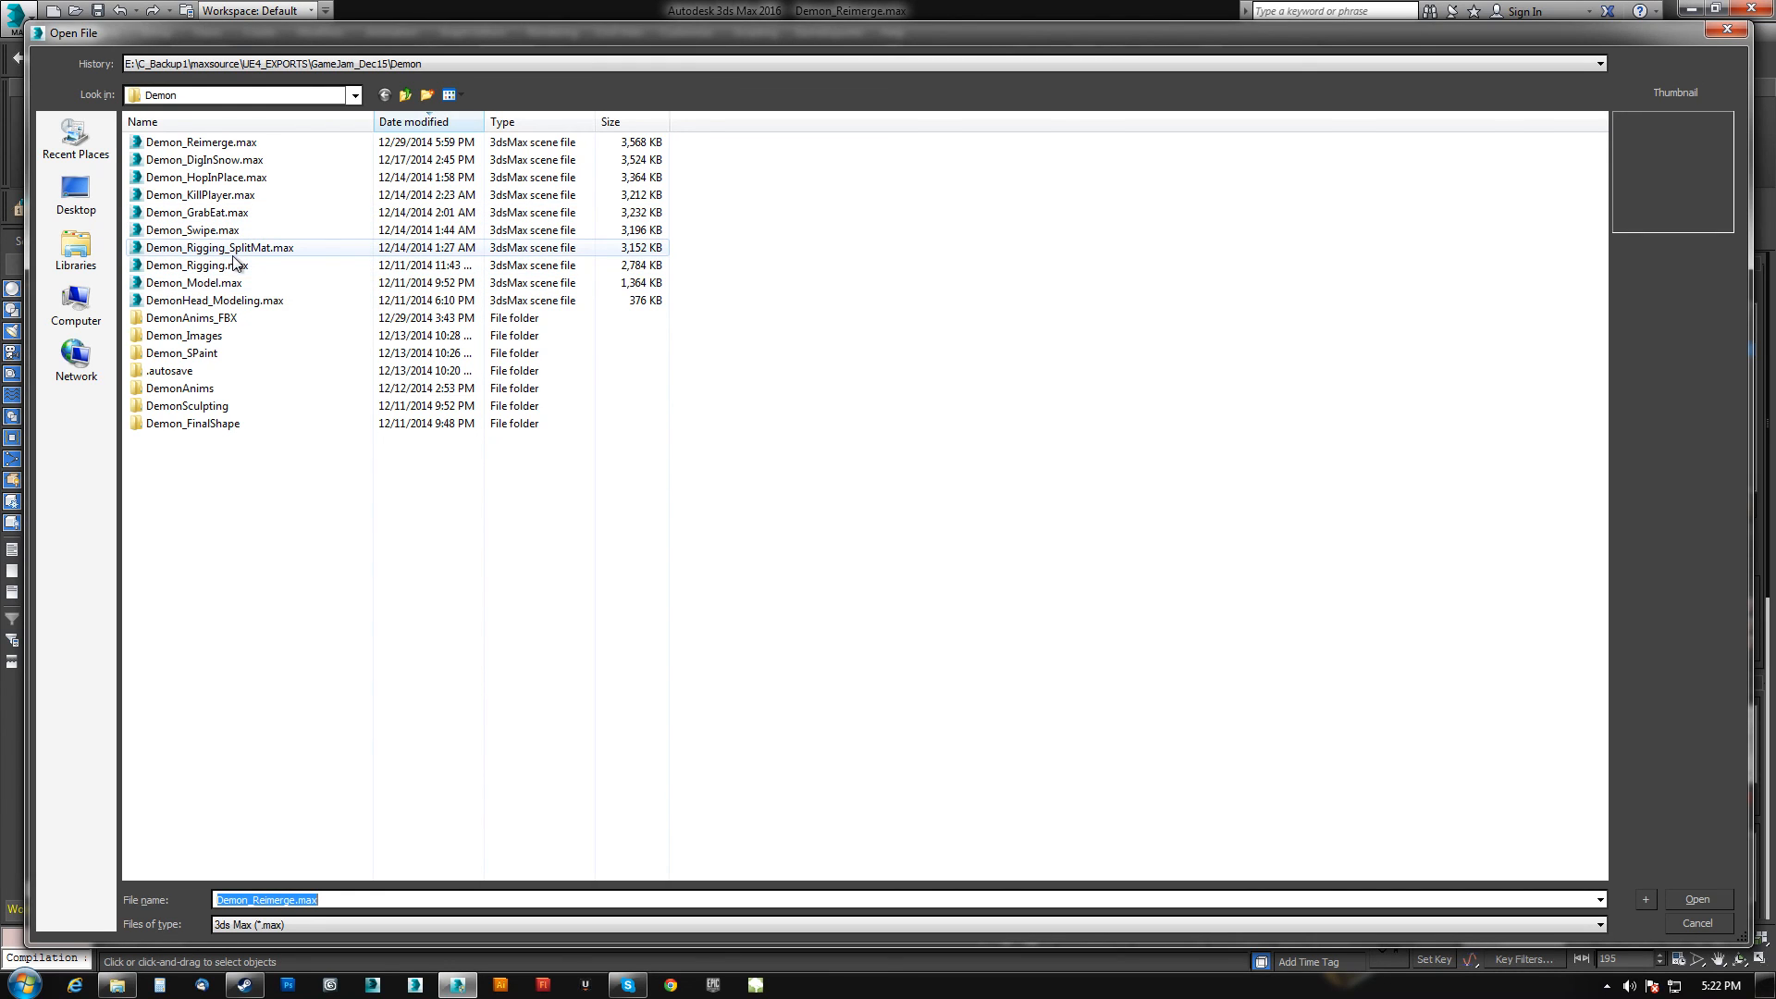
pyautogui.doubleClick(199, 213)
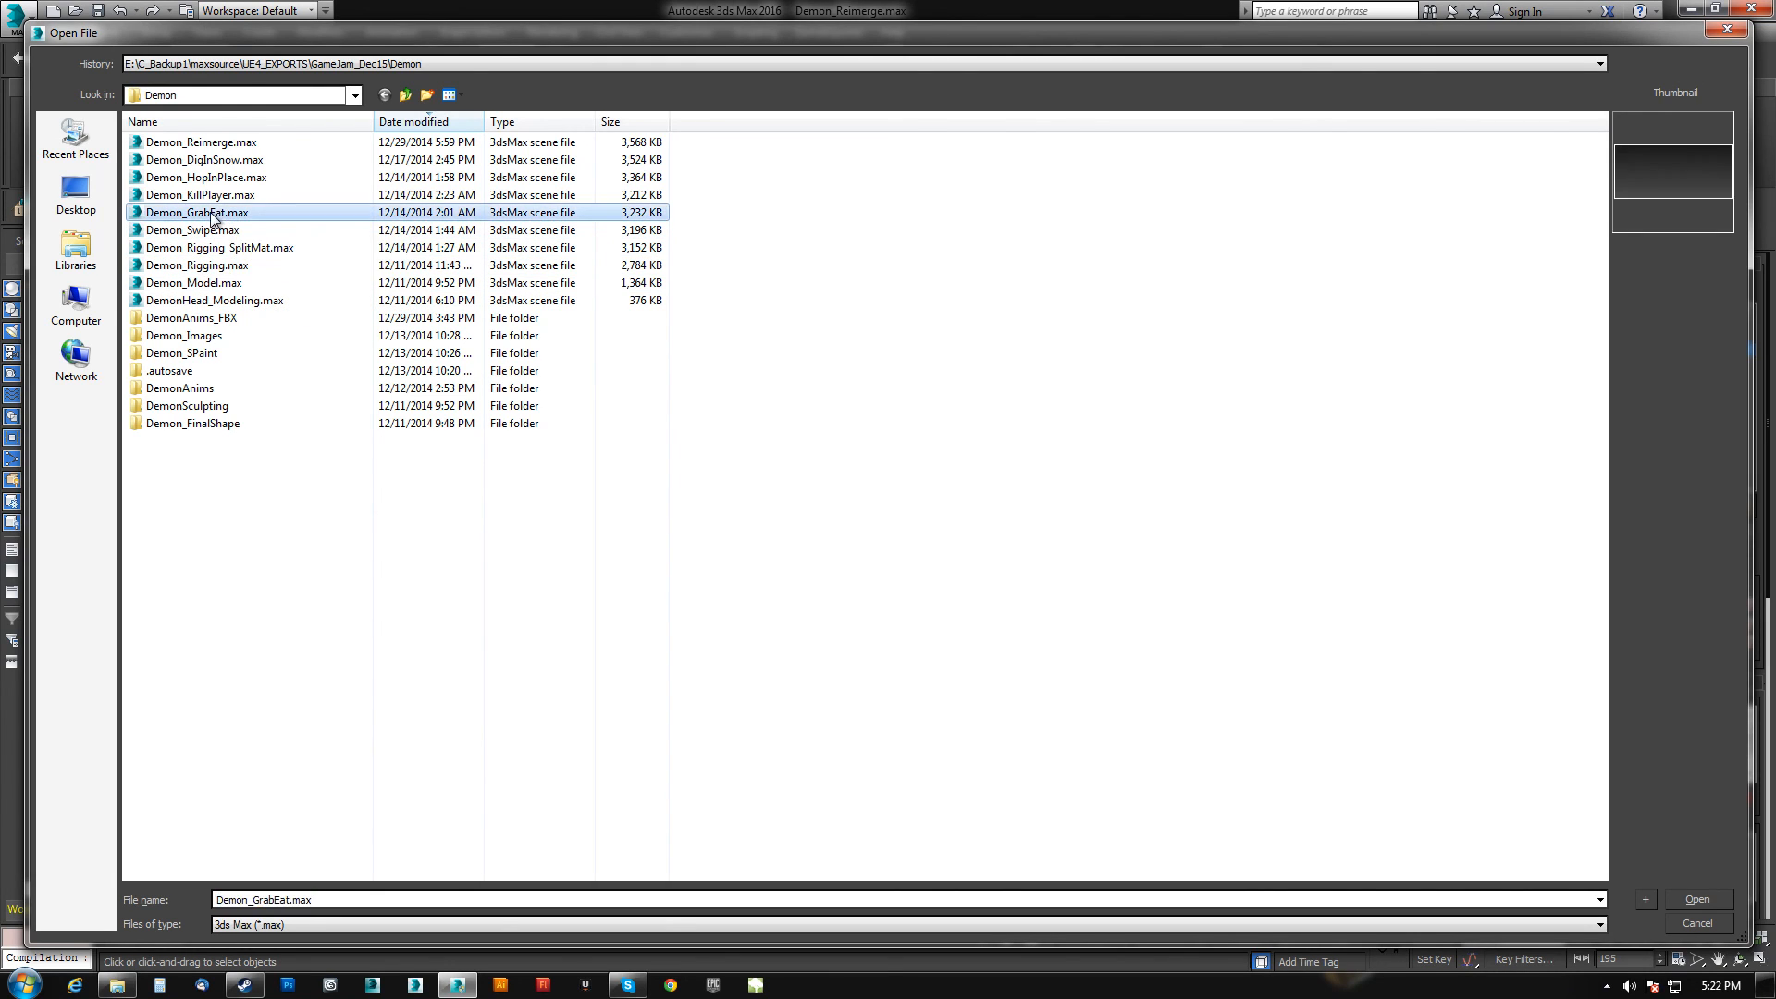
pyautogui.click(1068, 568)
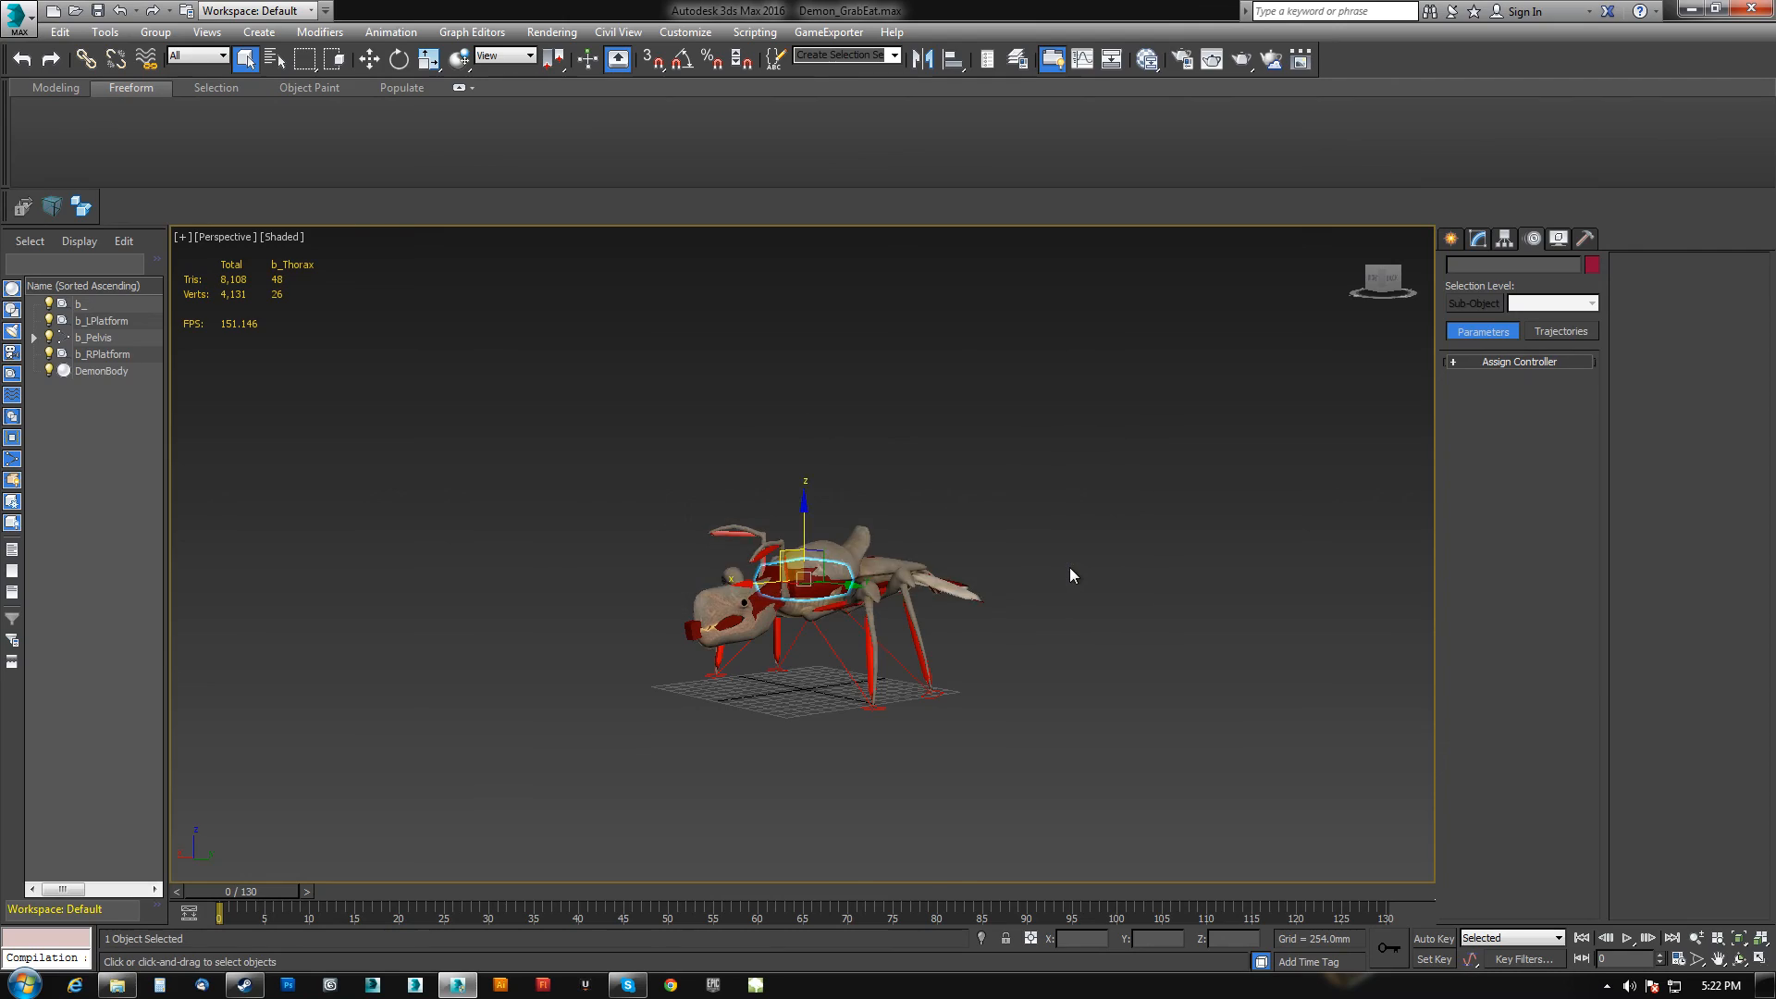
# Scrub the timeline and zoom around the demon to review its grab-and-eat animation.
pyautogui.moveTo(257, 899); pyautogui.dragTo(777, 888)
pyautogui.scroll(-6, 806, 773)
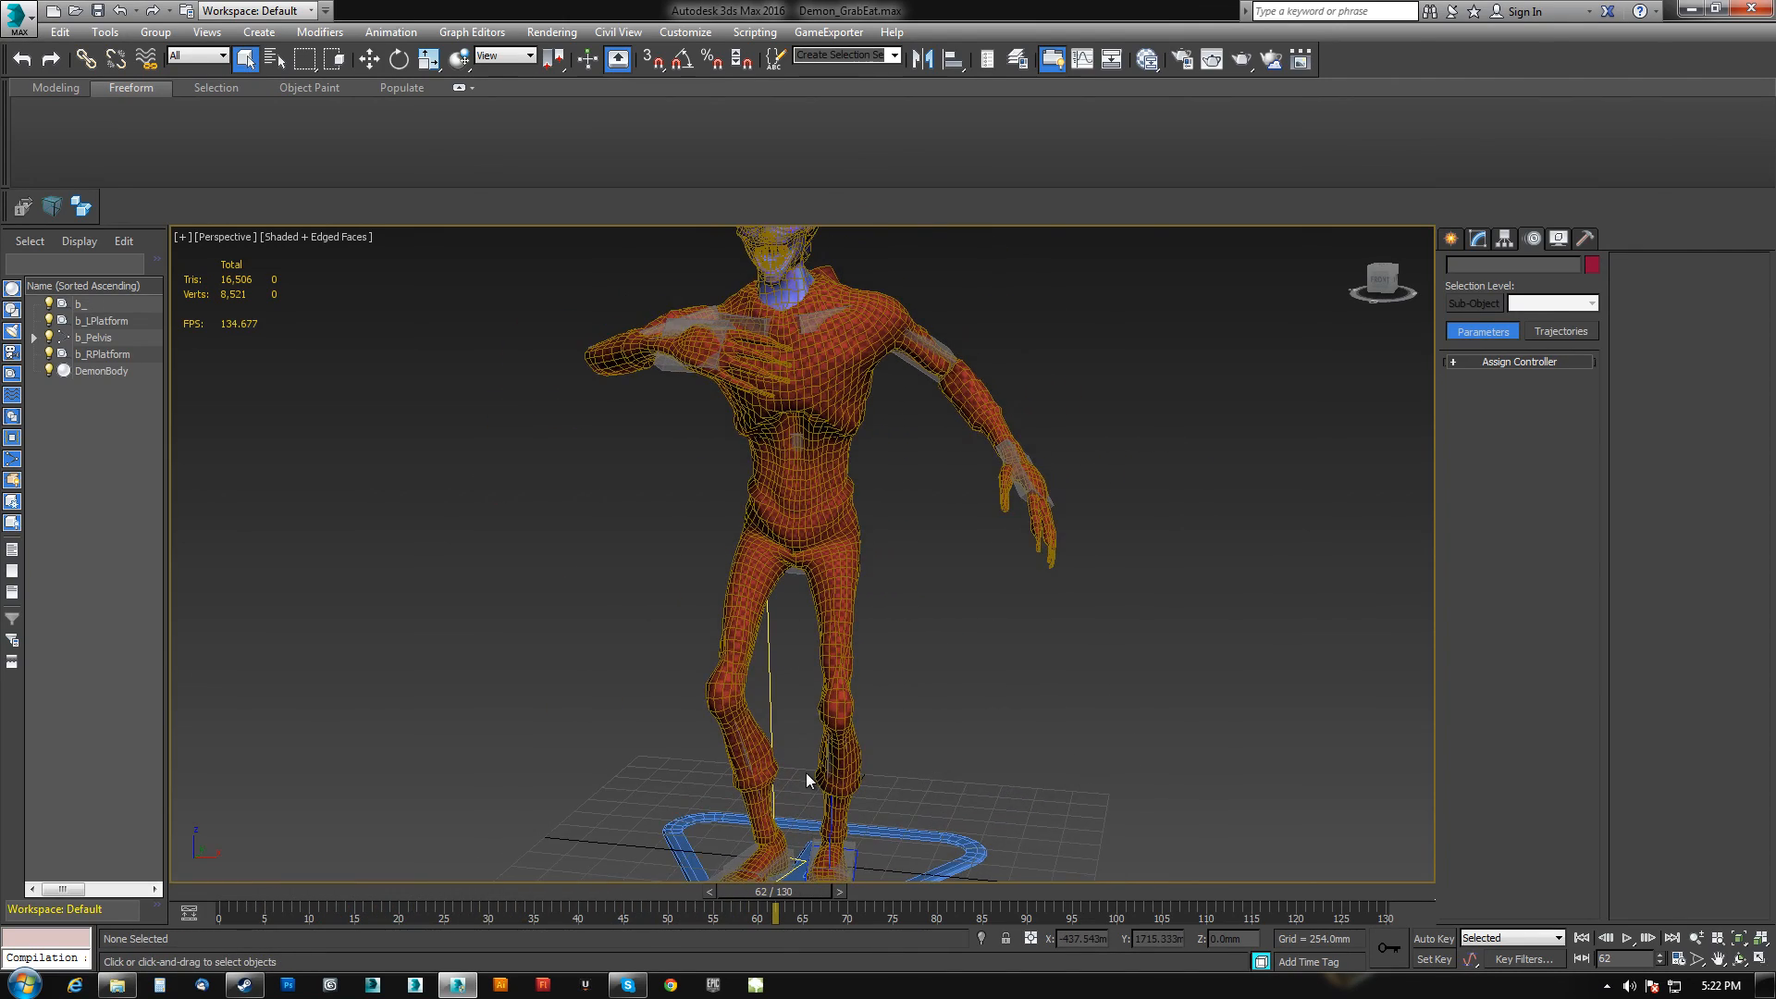
pyautogui.press('F4')
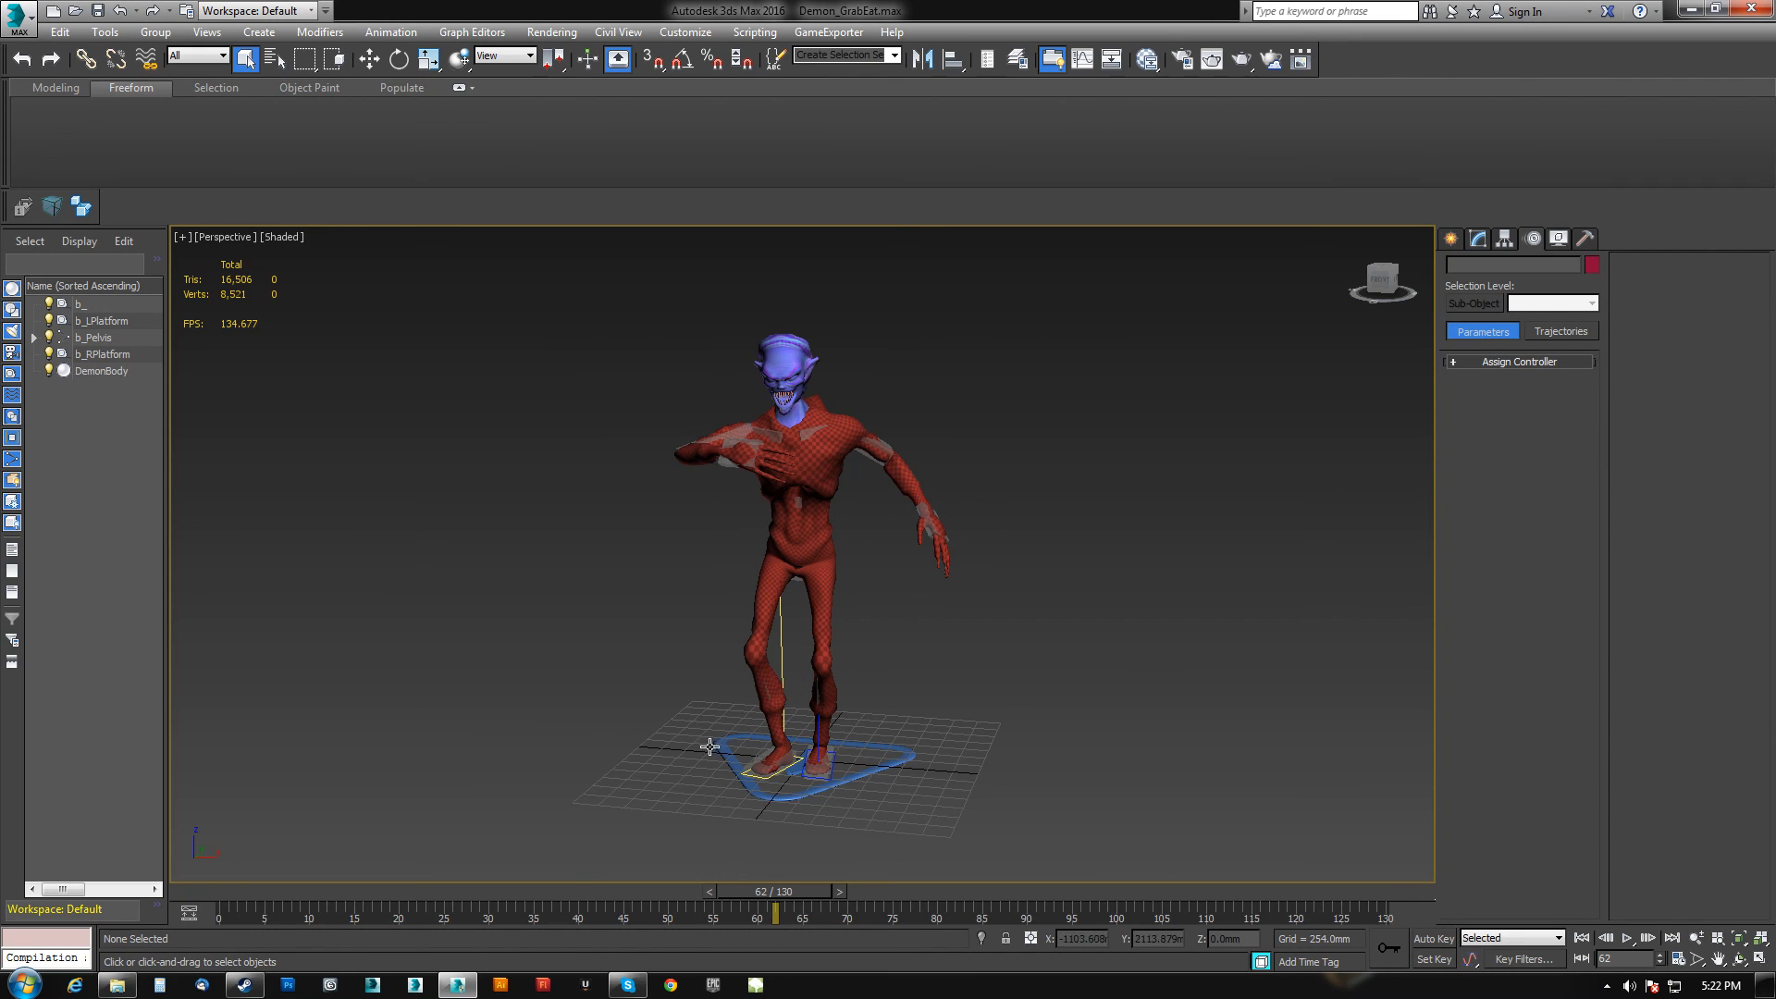
pyautogui.moveTo(777, 906); pyautogui.dragTo(697, 872)
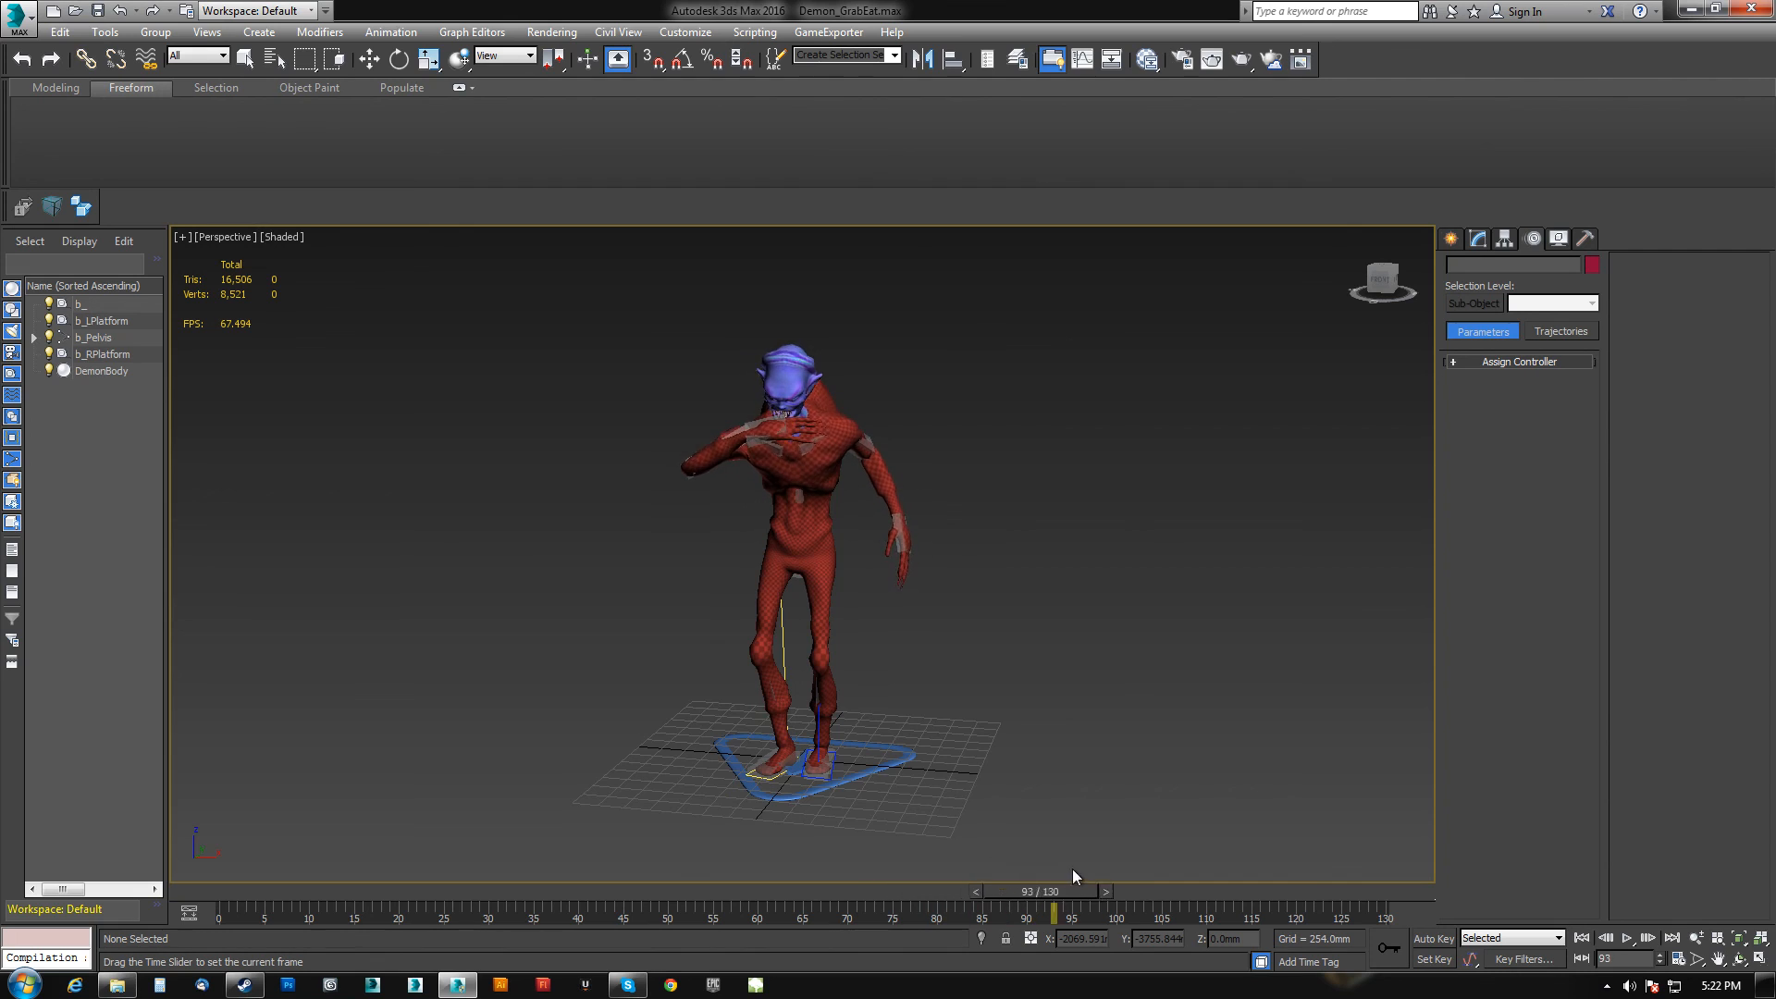
pyautogui.moveTo(699, 908); pyautogui.dragTo(312, 896)
pyautogui.moveTo(701, 828); pyautogui.dragTo(710, 796, button='middle')
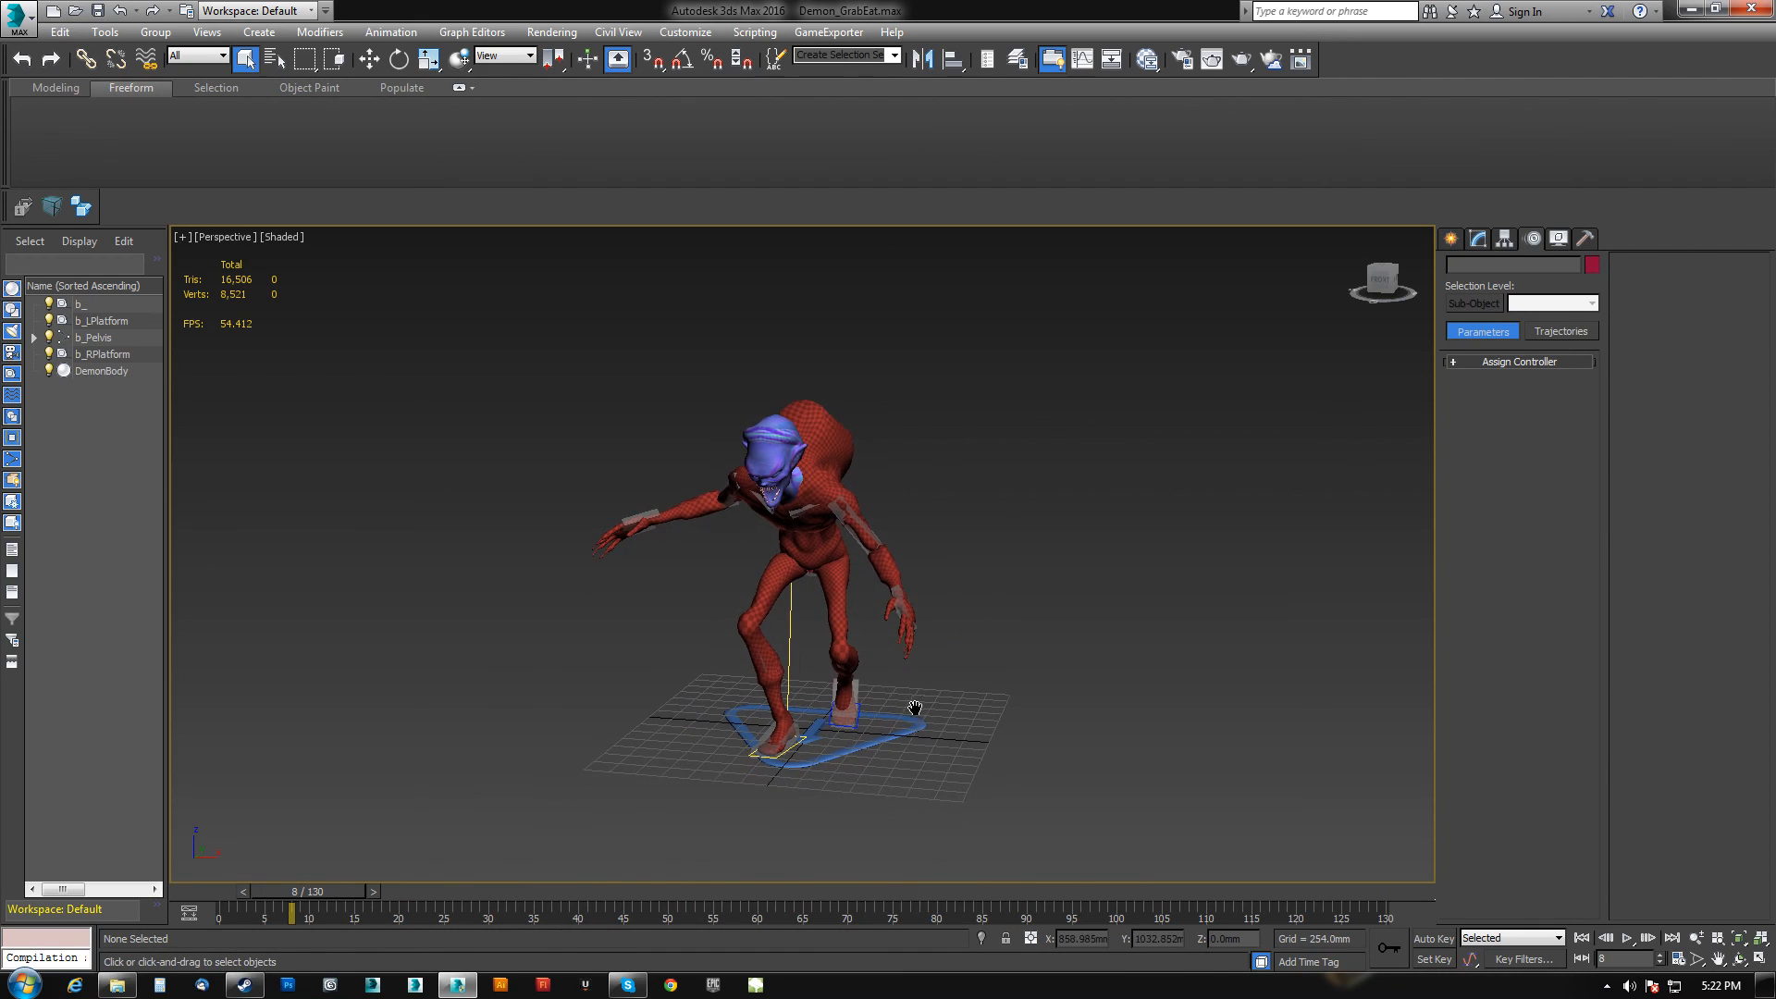
# Select the demon's left collarbone, set the Animation Layer to Ignore, and return to frame 0.
pyautogui.click(804, 510)
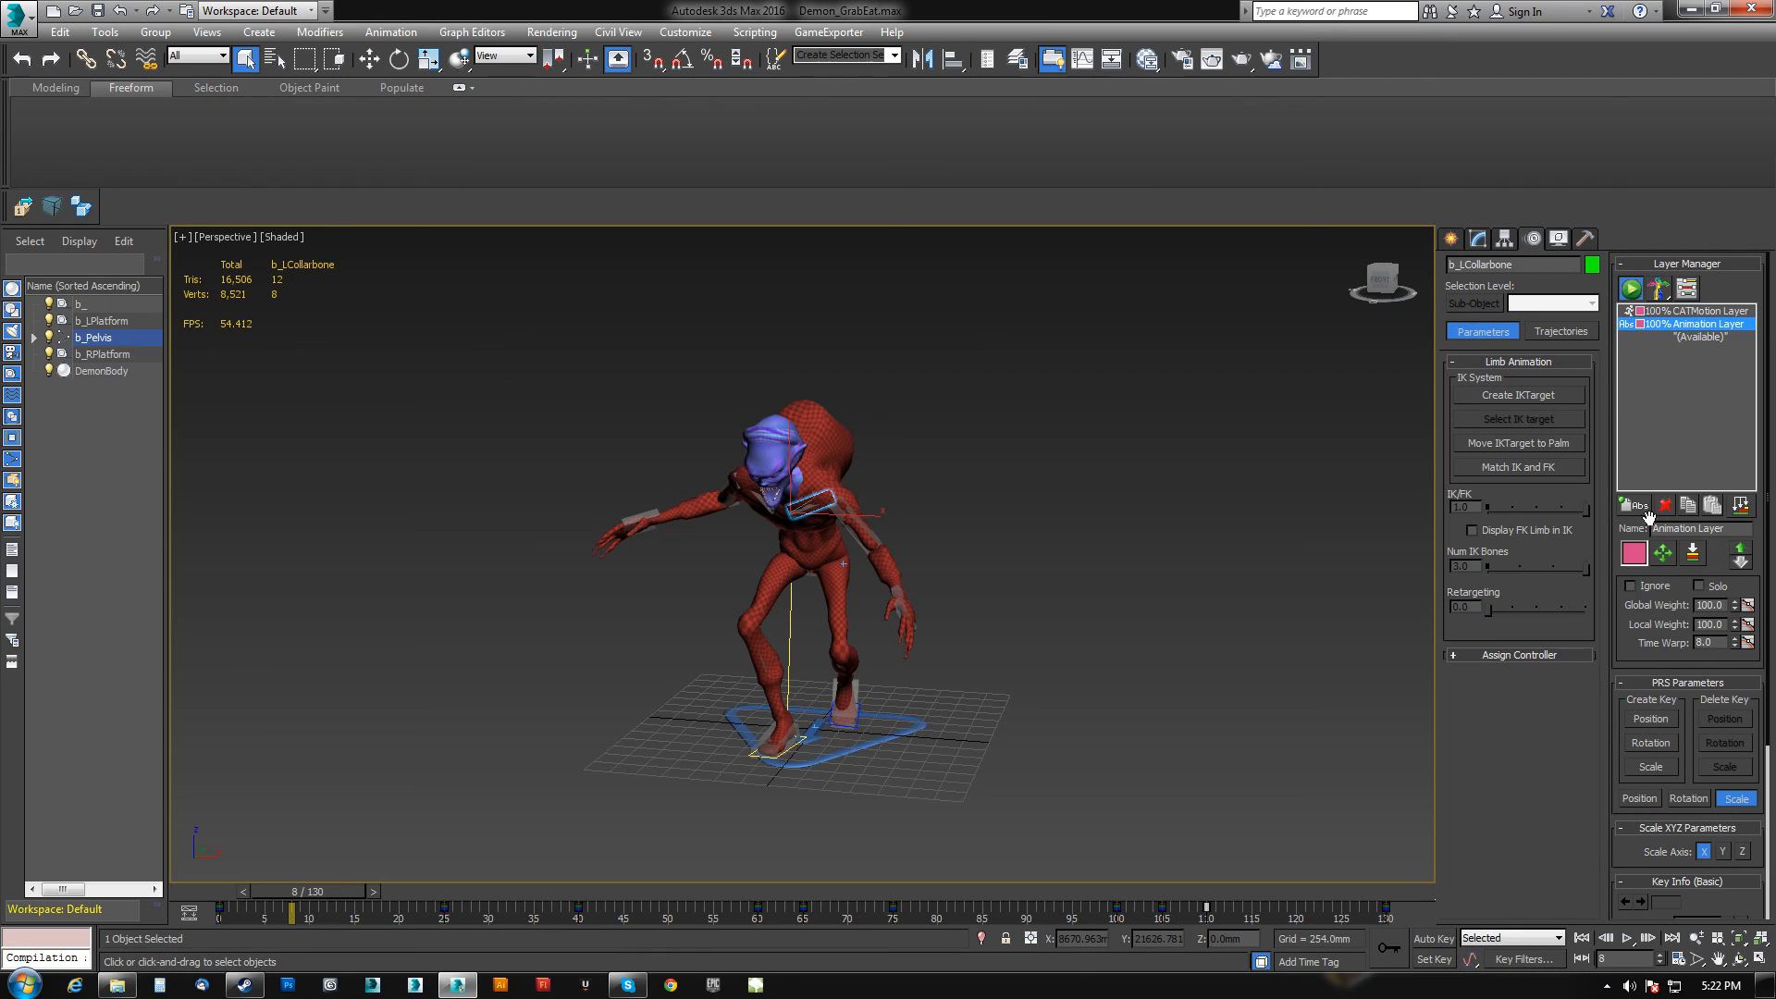
pyautogui.click(1629, 585)
pyautogui.moveTo(331, 893); pyautogui.dragTo(166, 893)
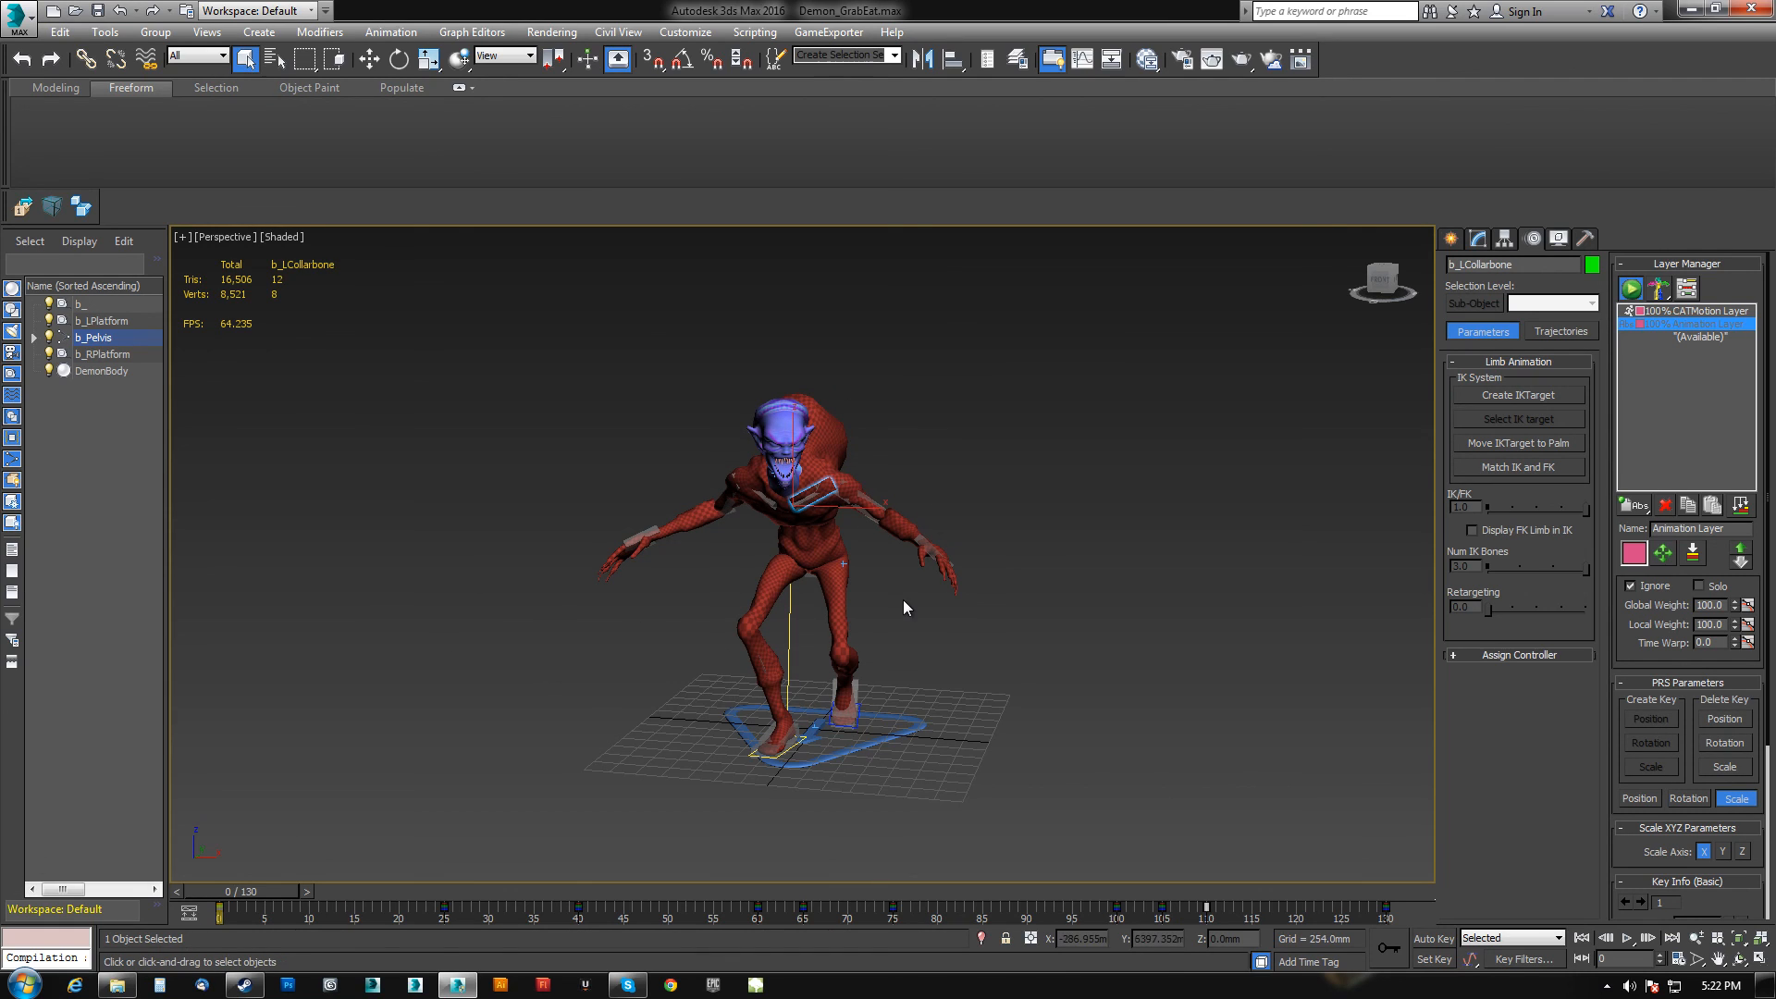
# Orbit and zoom around the demon to inspect its base pose at frame 0.
pyautogui.moveTo(869, 520); pyautogui.dragTo(869, 572, button='middle')
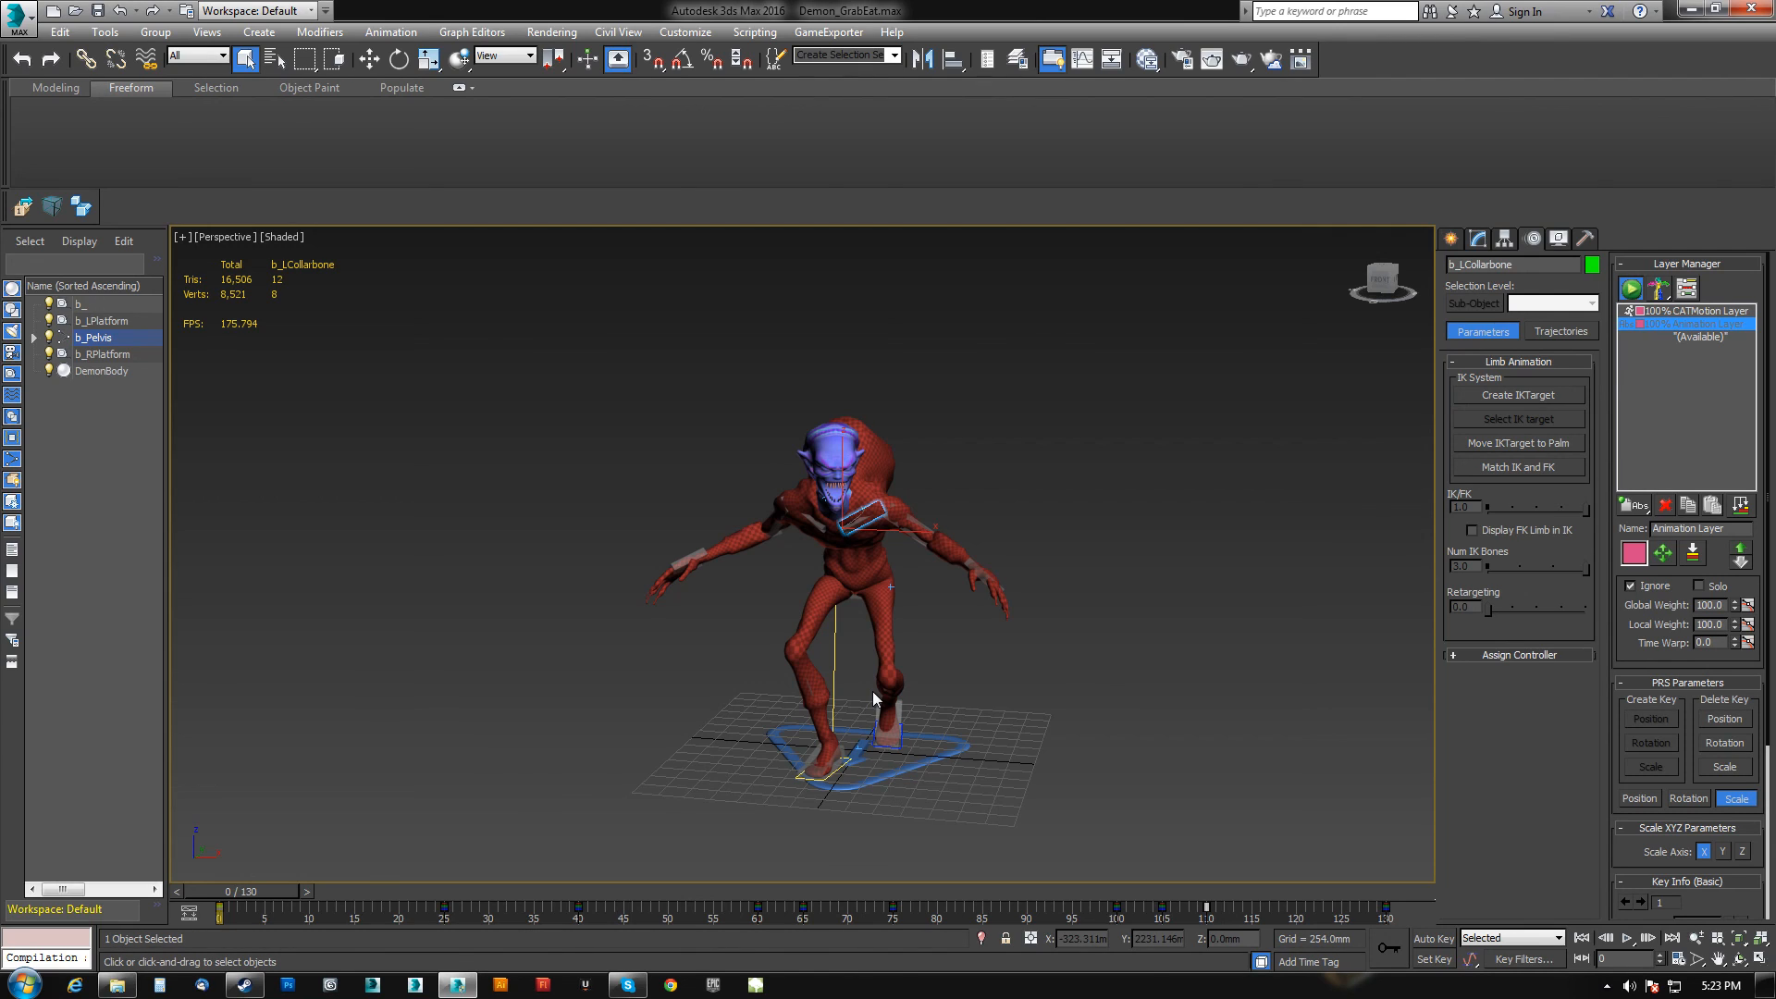
pyautogui.keyDown('alt'); pyautogui.moveTo(1011, 555); pyautogui.dragTo(900, 577, button='middle'); pyautogui.keyUp('alt')
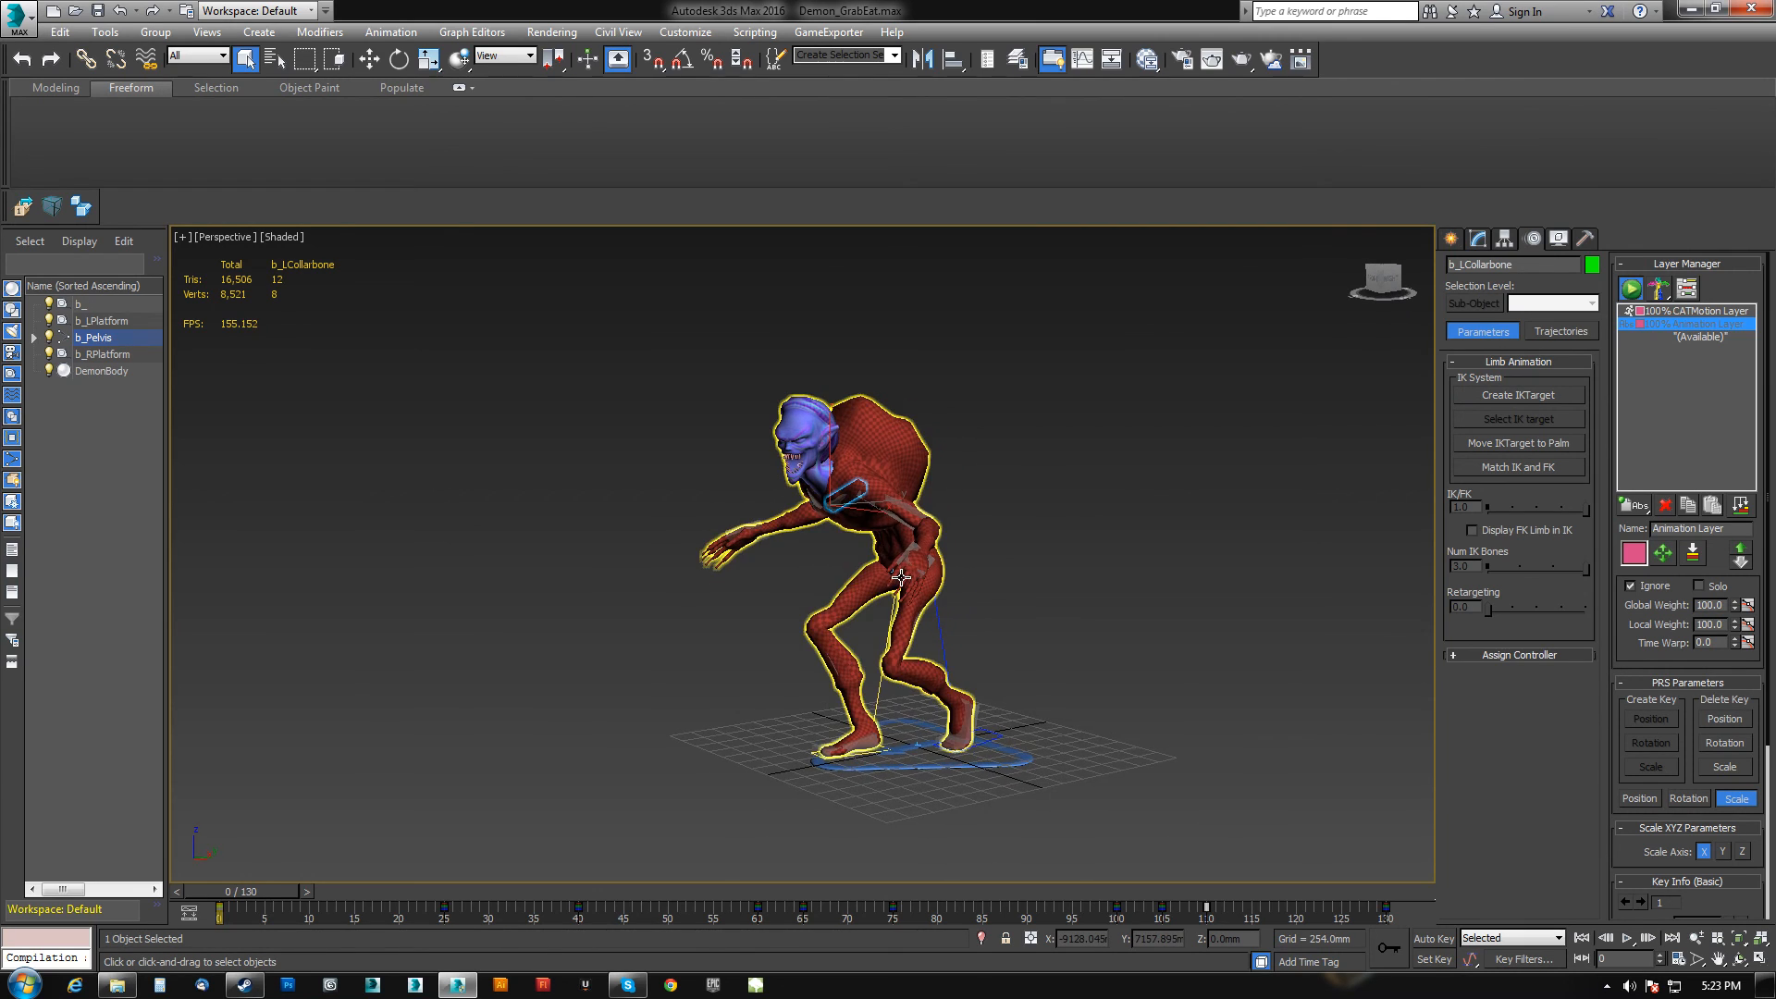
pyautogui.scroll(5, 900, 577)
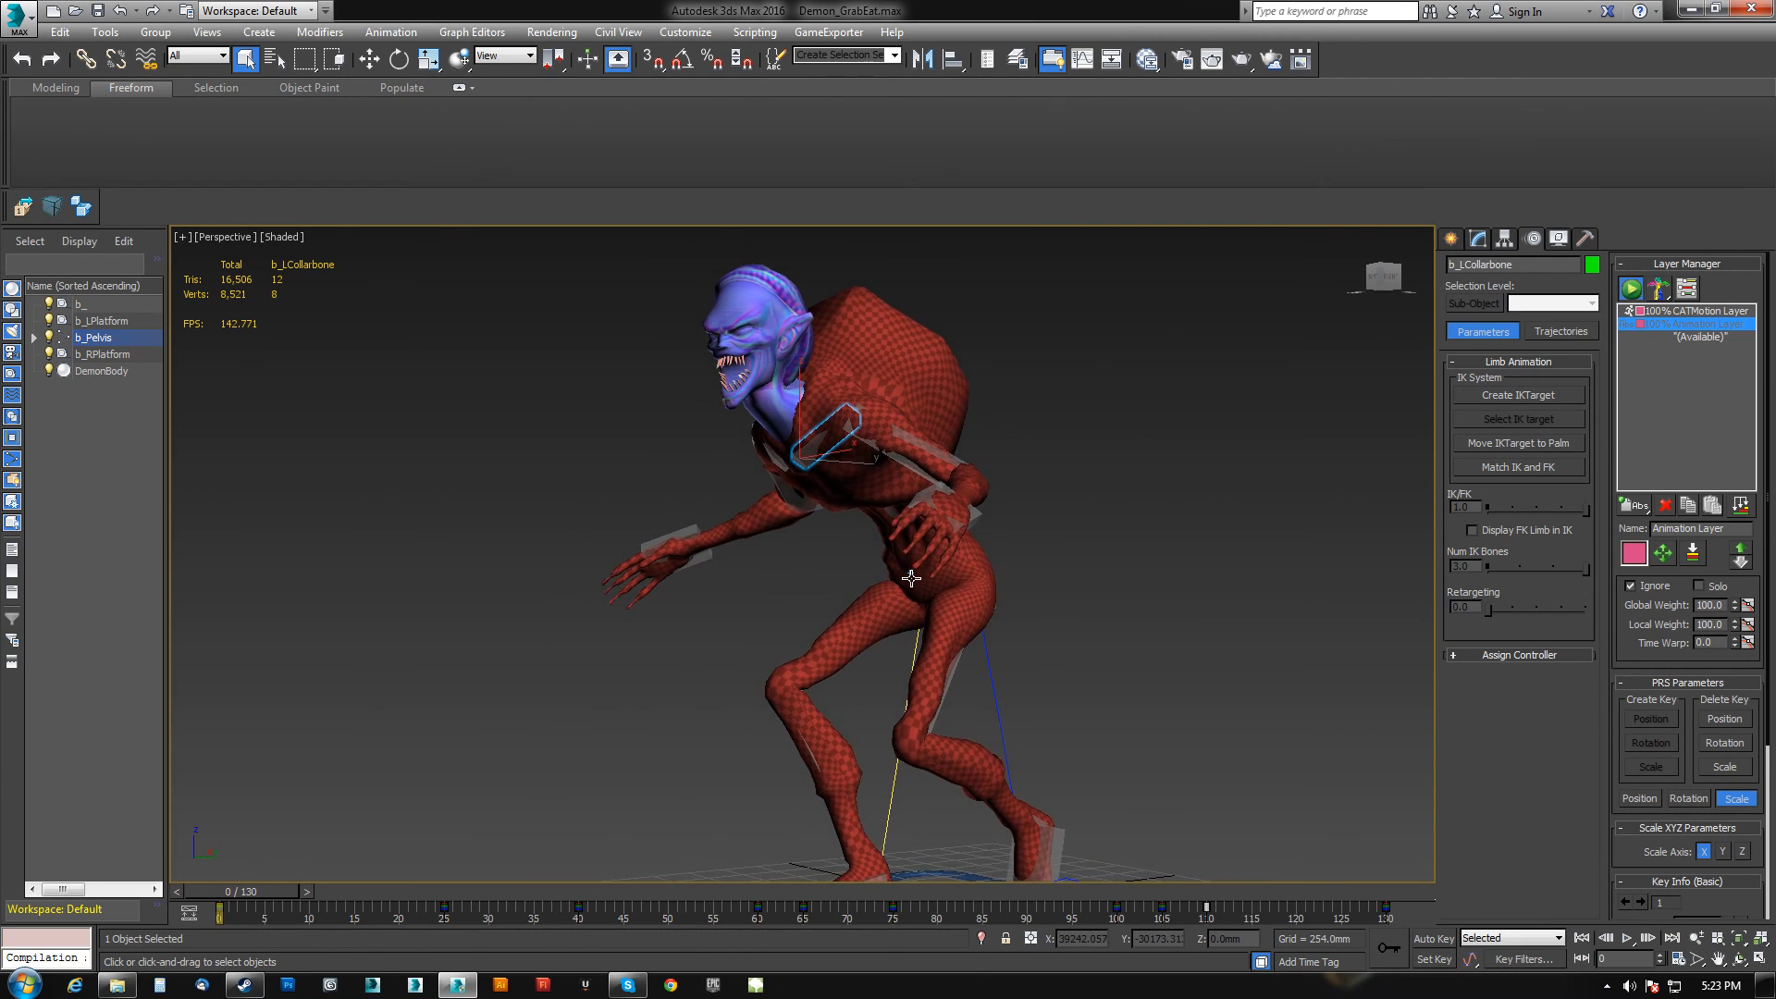
pyautogui.scroll(-3, 911, 578)
pyautogui.keyDown('alt'); pyautogui.moveTo(902, 581); pyautogui.dragTo(929, 638, button='middle'); pyautogui.keyUp('alt')
pyautogui.scroll(3, 889, 602)
pyautogui.scroll(-3, 935, 602)
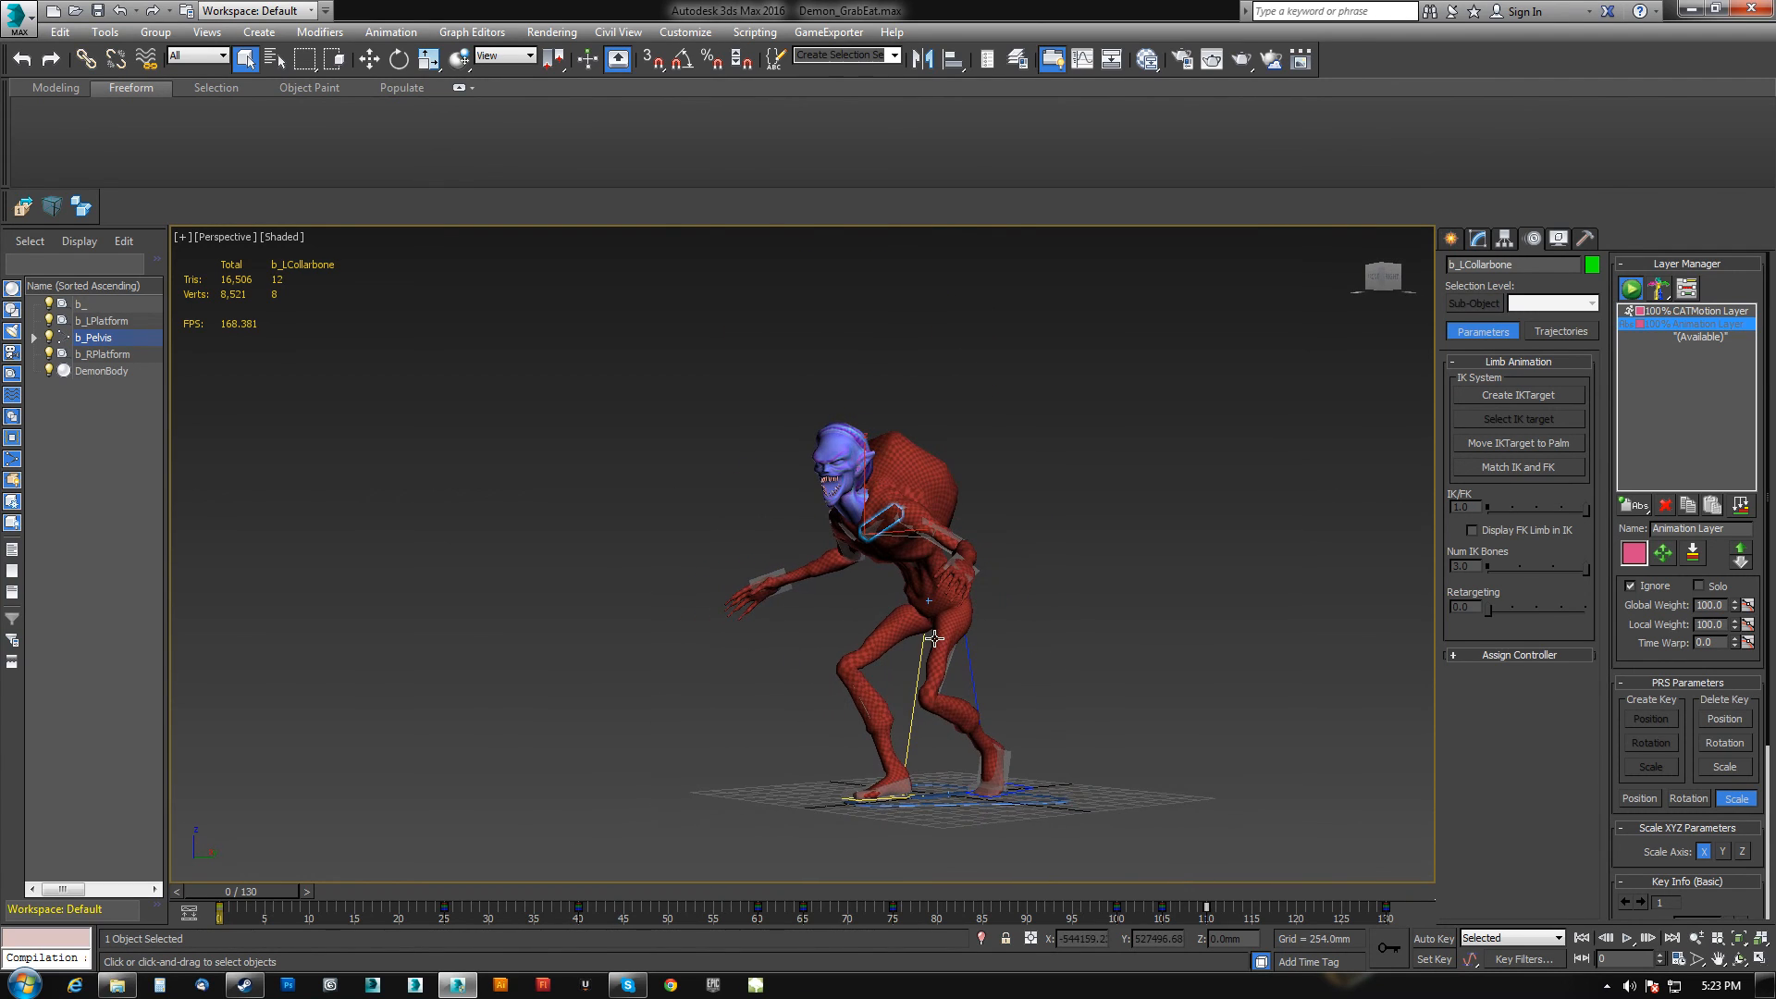
# Open the recent scene Parasite_Animations.max without saving, adopting the file's unit scale.
pyautogui.click(20, 26)
pyautogui.click(248, 168)
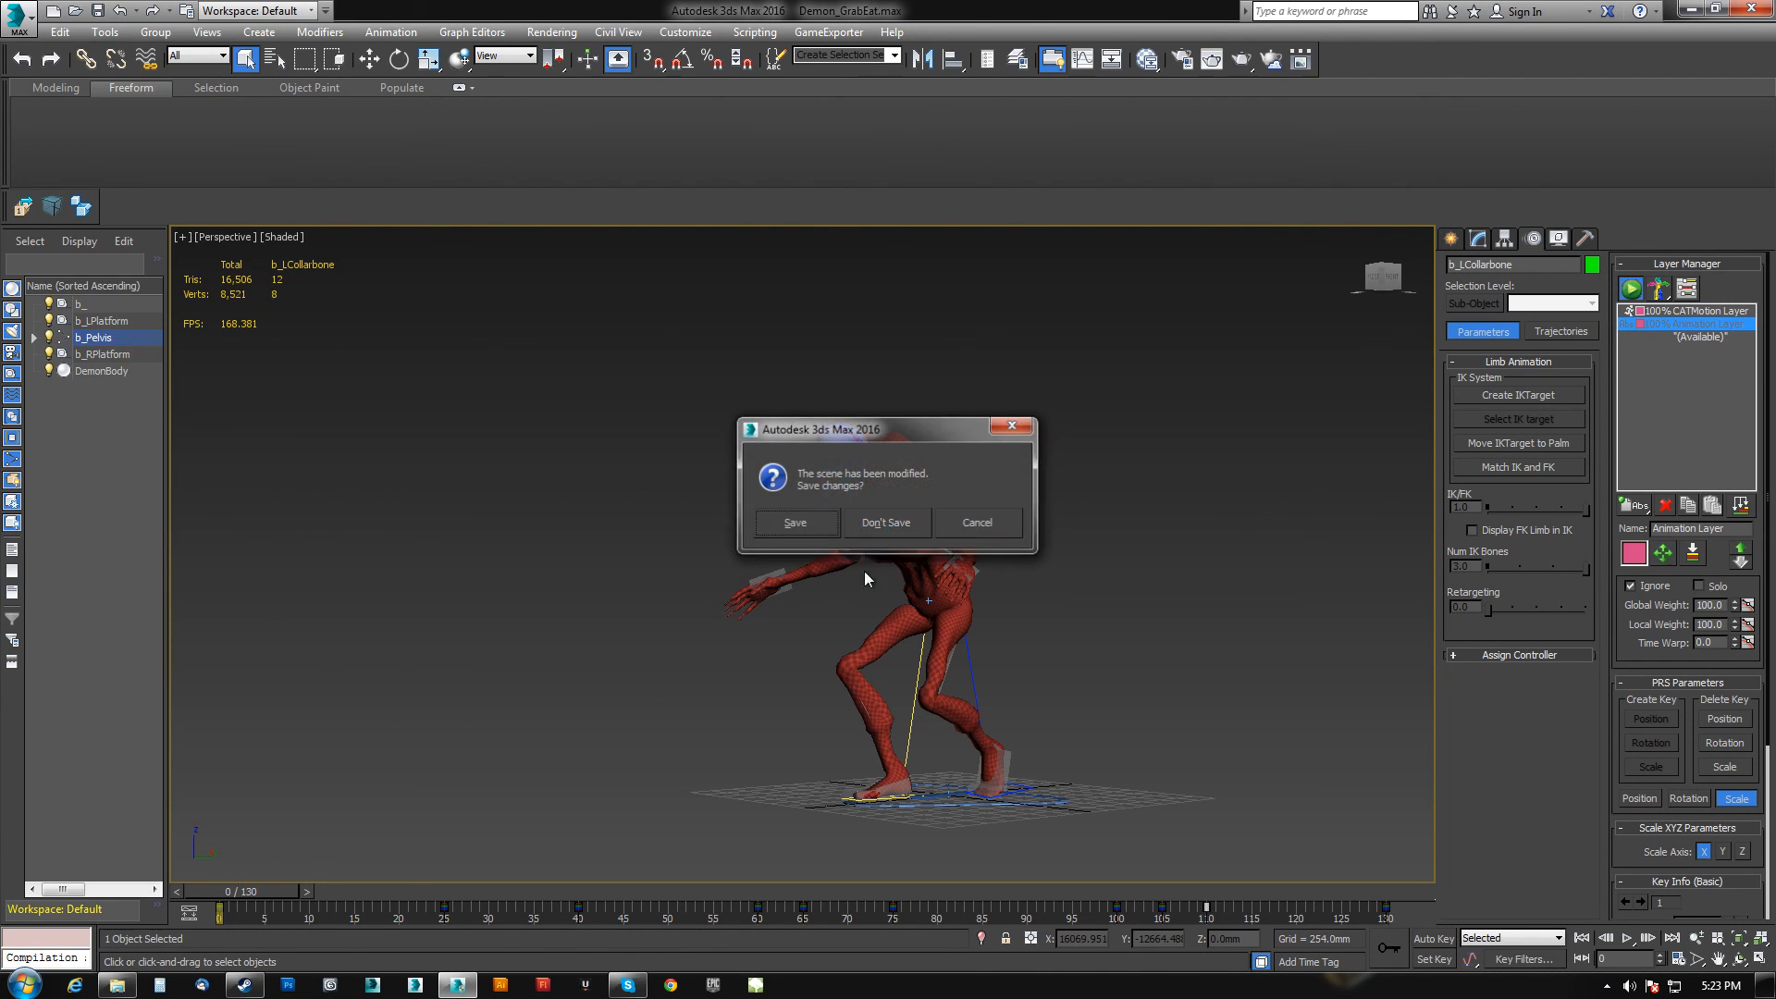
pyautogui.click(900, 520)
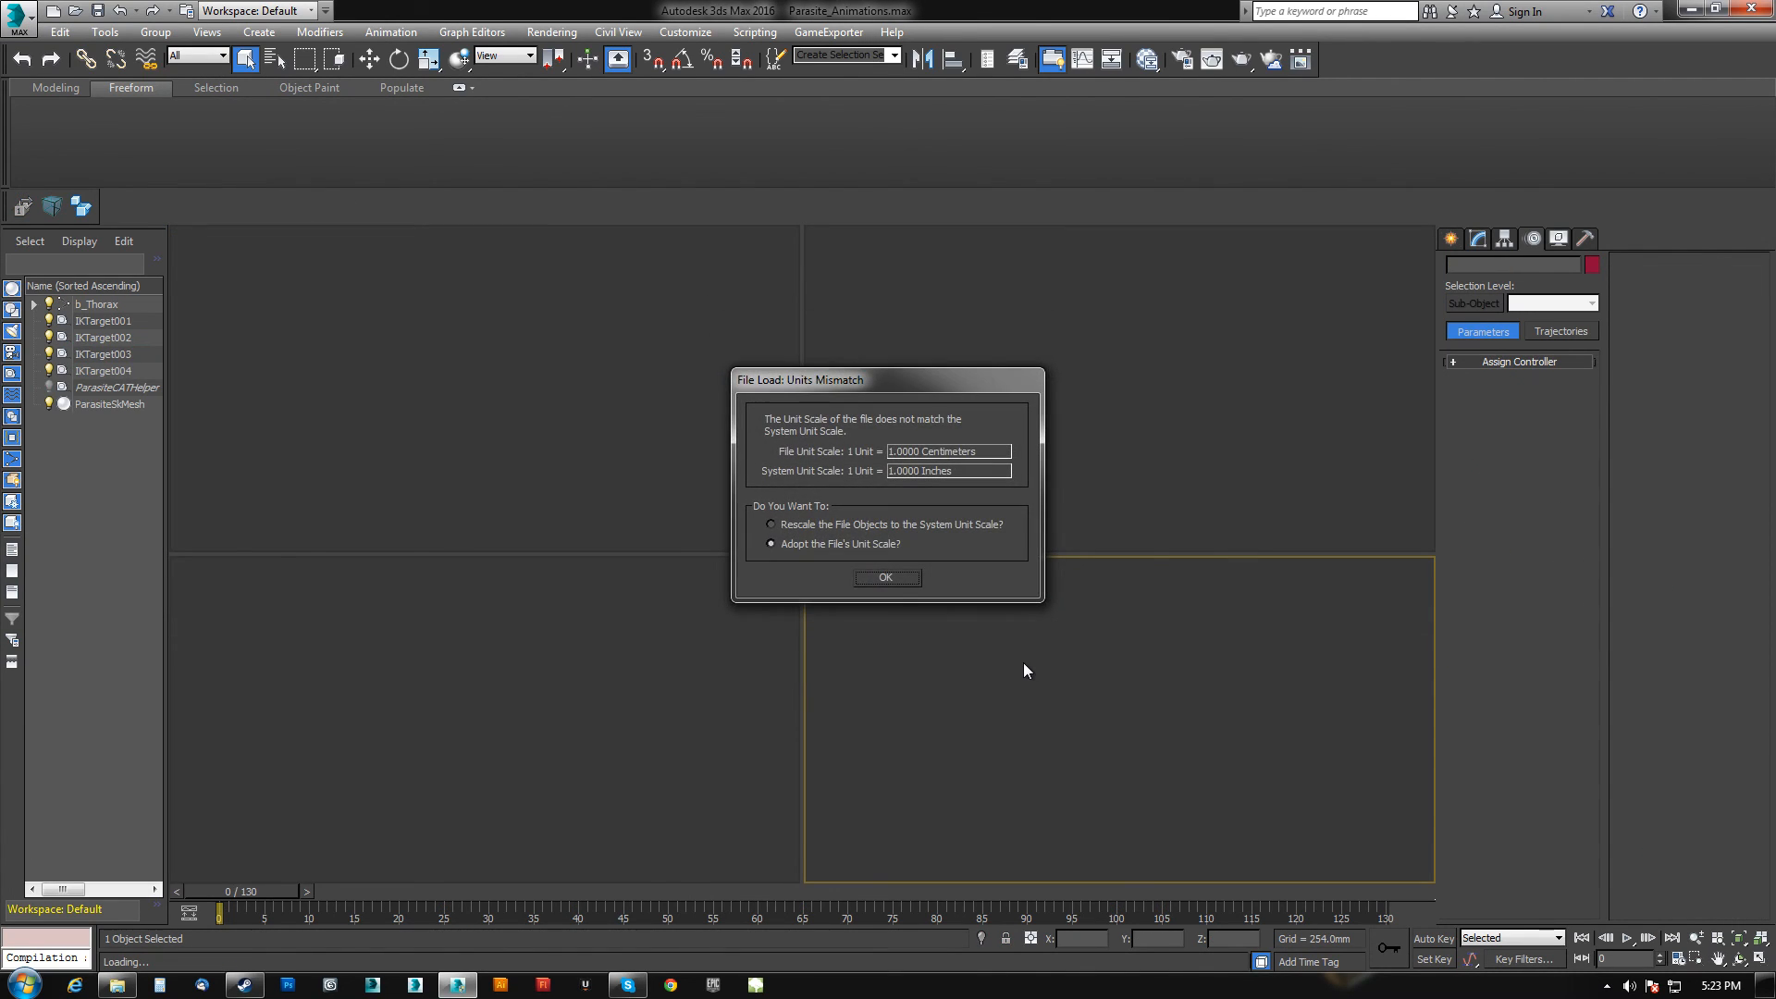
pyautogui.click(890, 574)
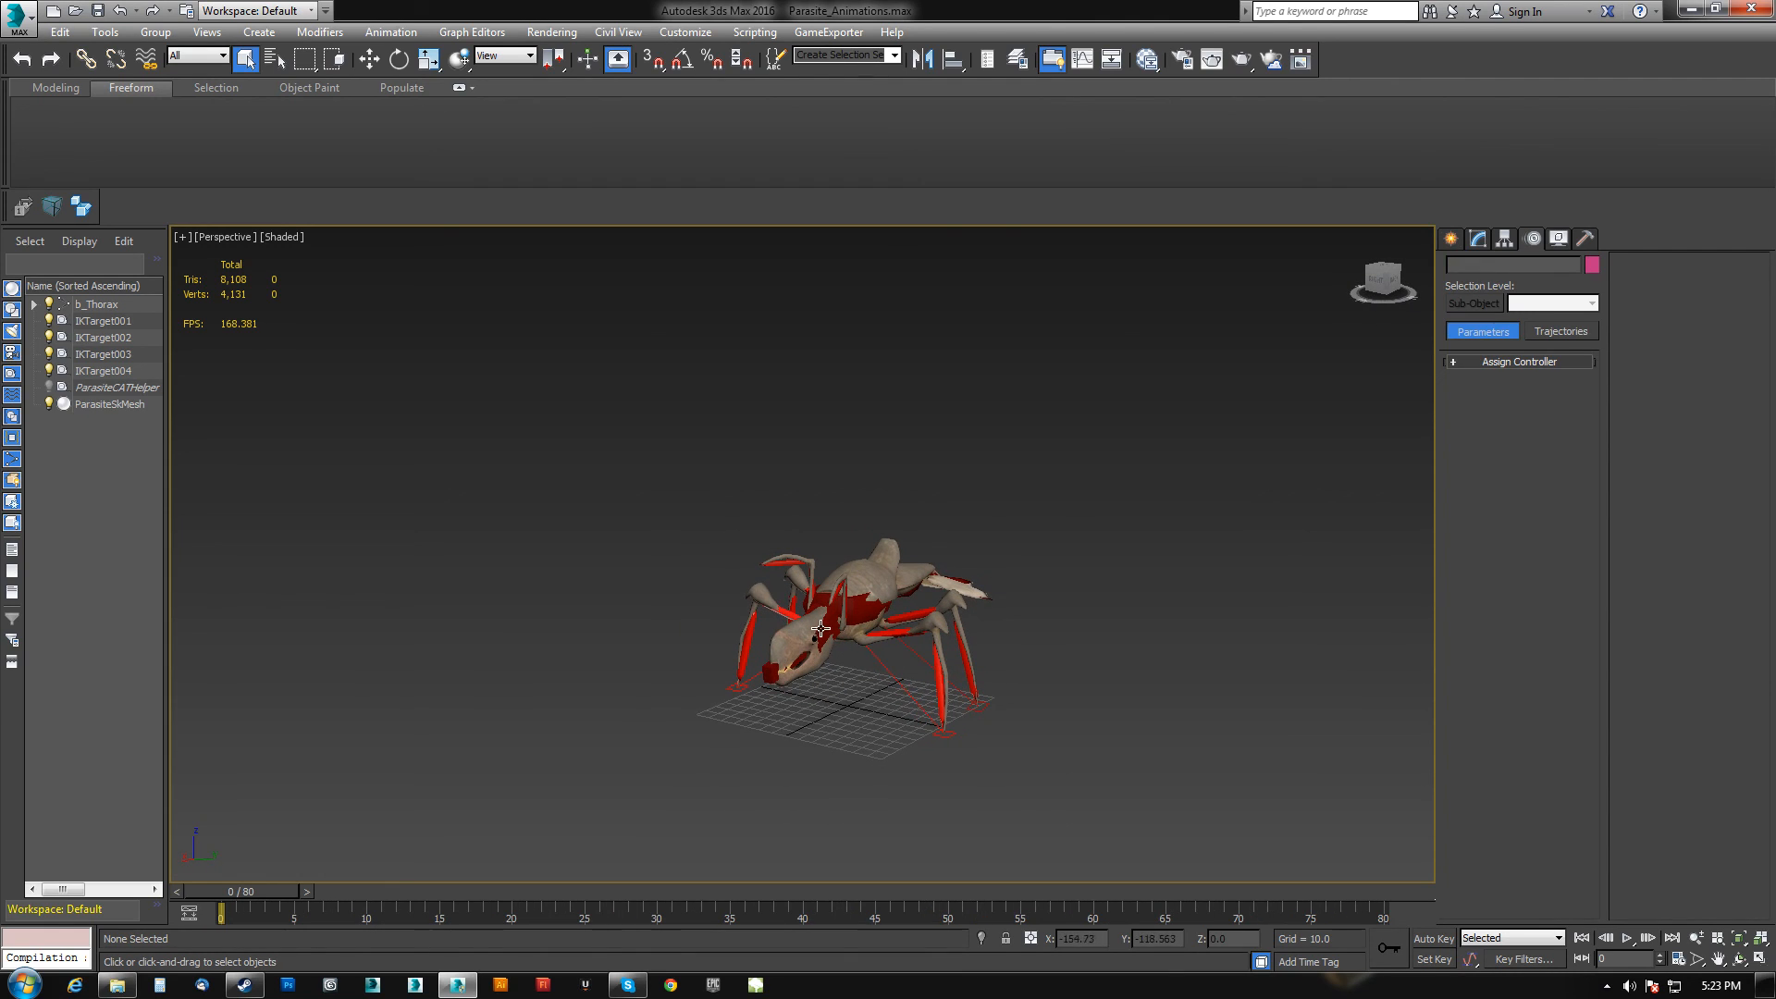
# Scrub and play the parasite's animation to review its motion, then return to frame 0.
pyautogui.moveTo(278, 891); pyautogui.dragTo(1043, 916)
pyautogui.scroll(-4, 935, 768)
pyautogui.moveTo(935, 768)
pyautogui.keyDown('alt'); pyautogui.mouseDown(button='middle')
pyautogui.moveTo(938, 729)
pyautogui.moveTo(911, 718)
pyautogui.moveTo(903, 768)
pyautogui.mouseUp(button='middle'); pyautogui.keyUp('alt')
pyautogui.scroll(2, 932, 678)
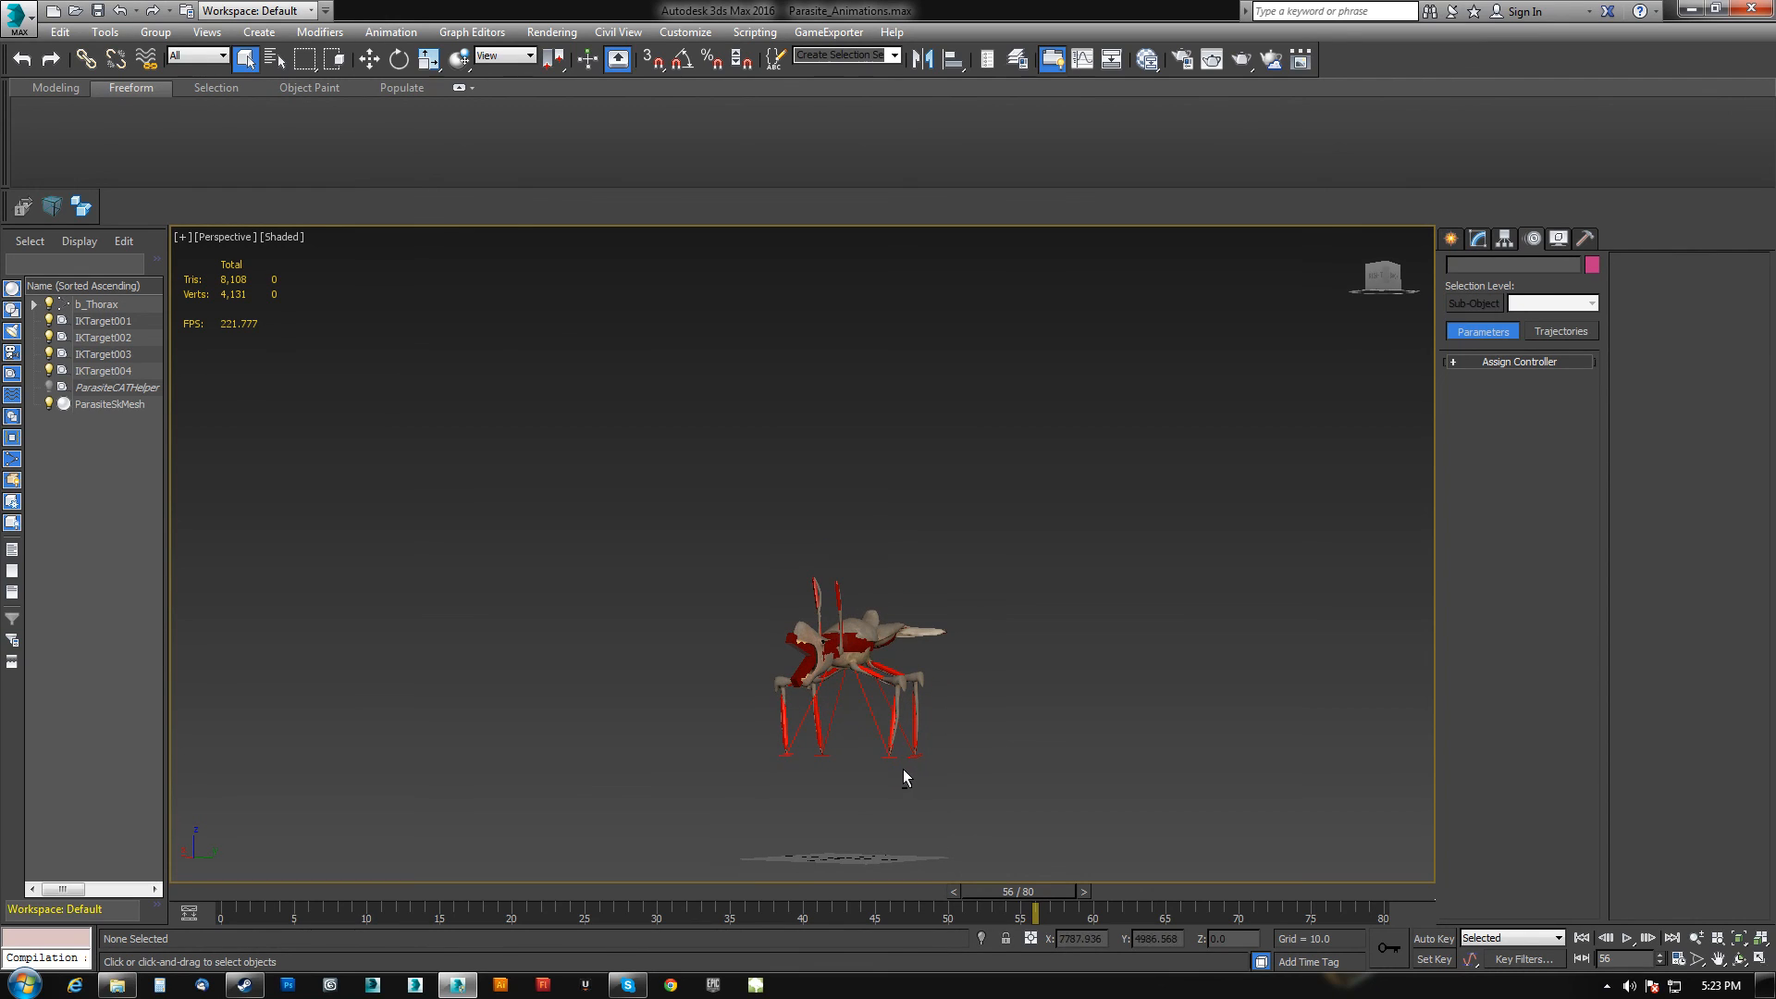
pyautogui.click(1581, 938)
pyautogui.click(1625, 938)
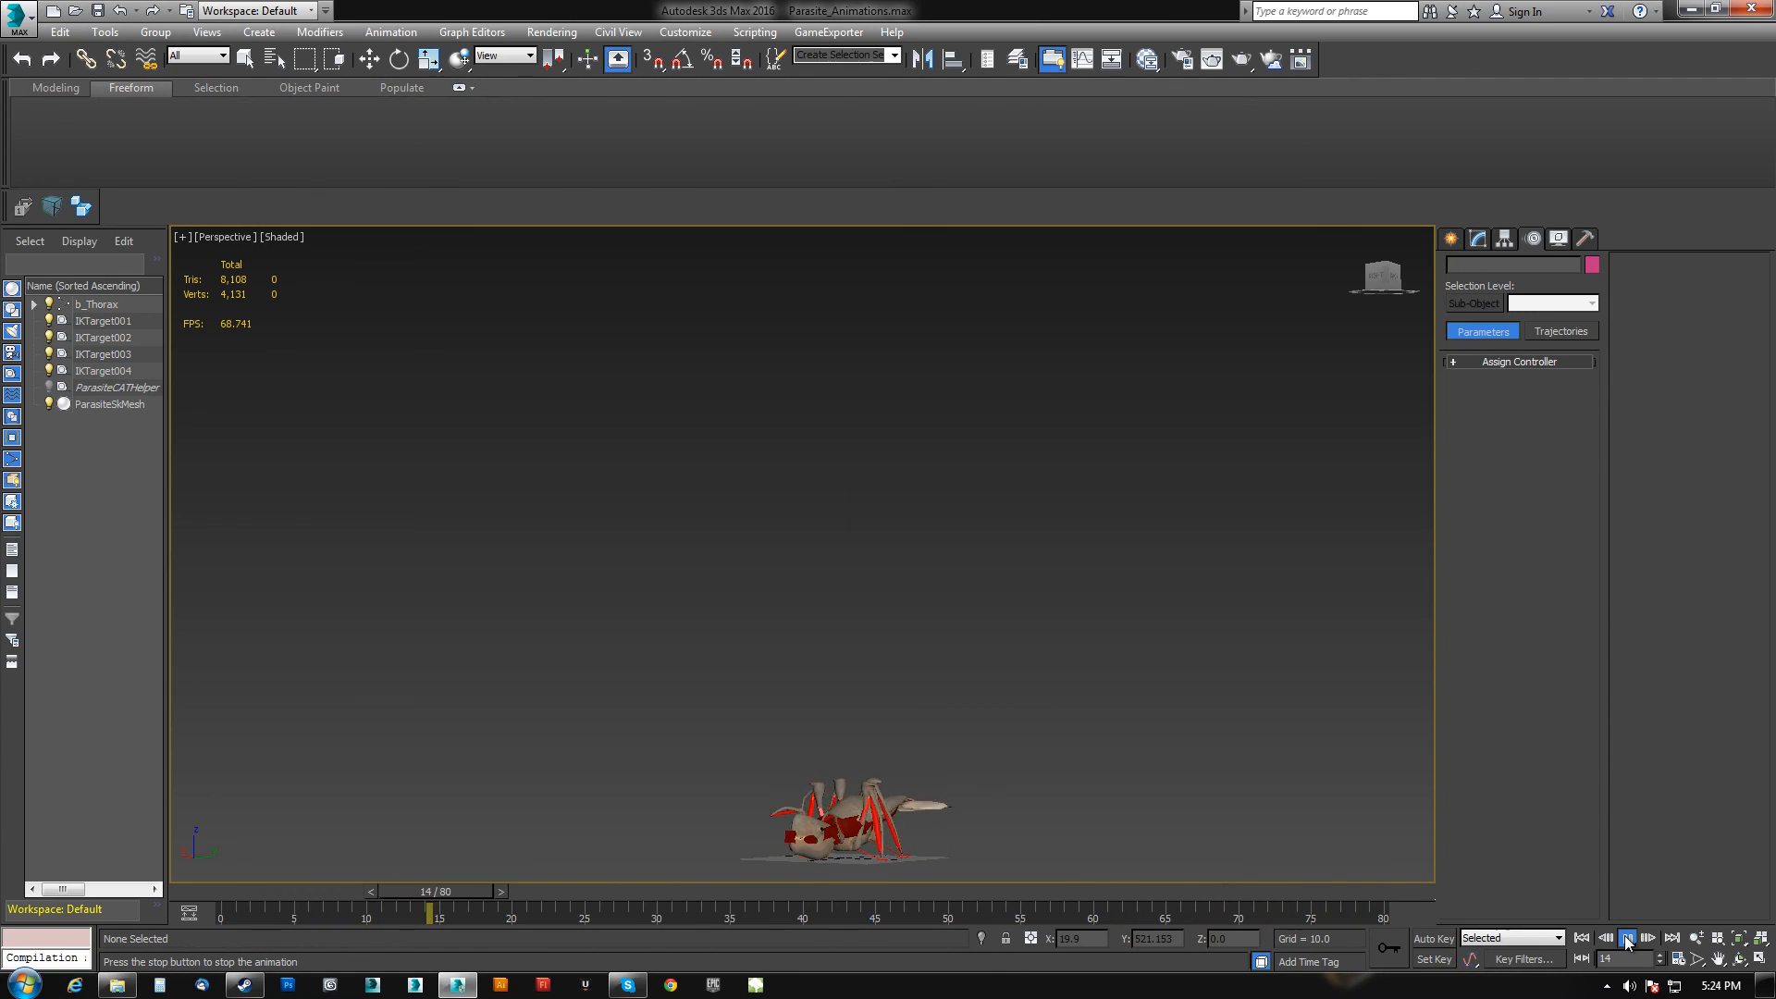
pyautogui.click(1625, 938)
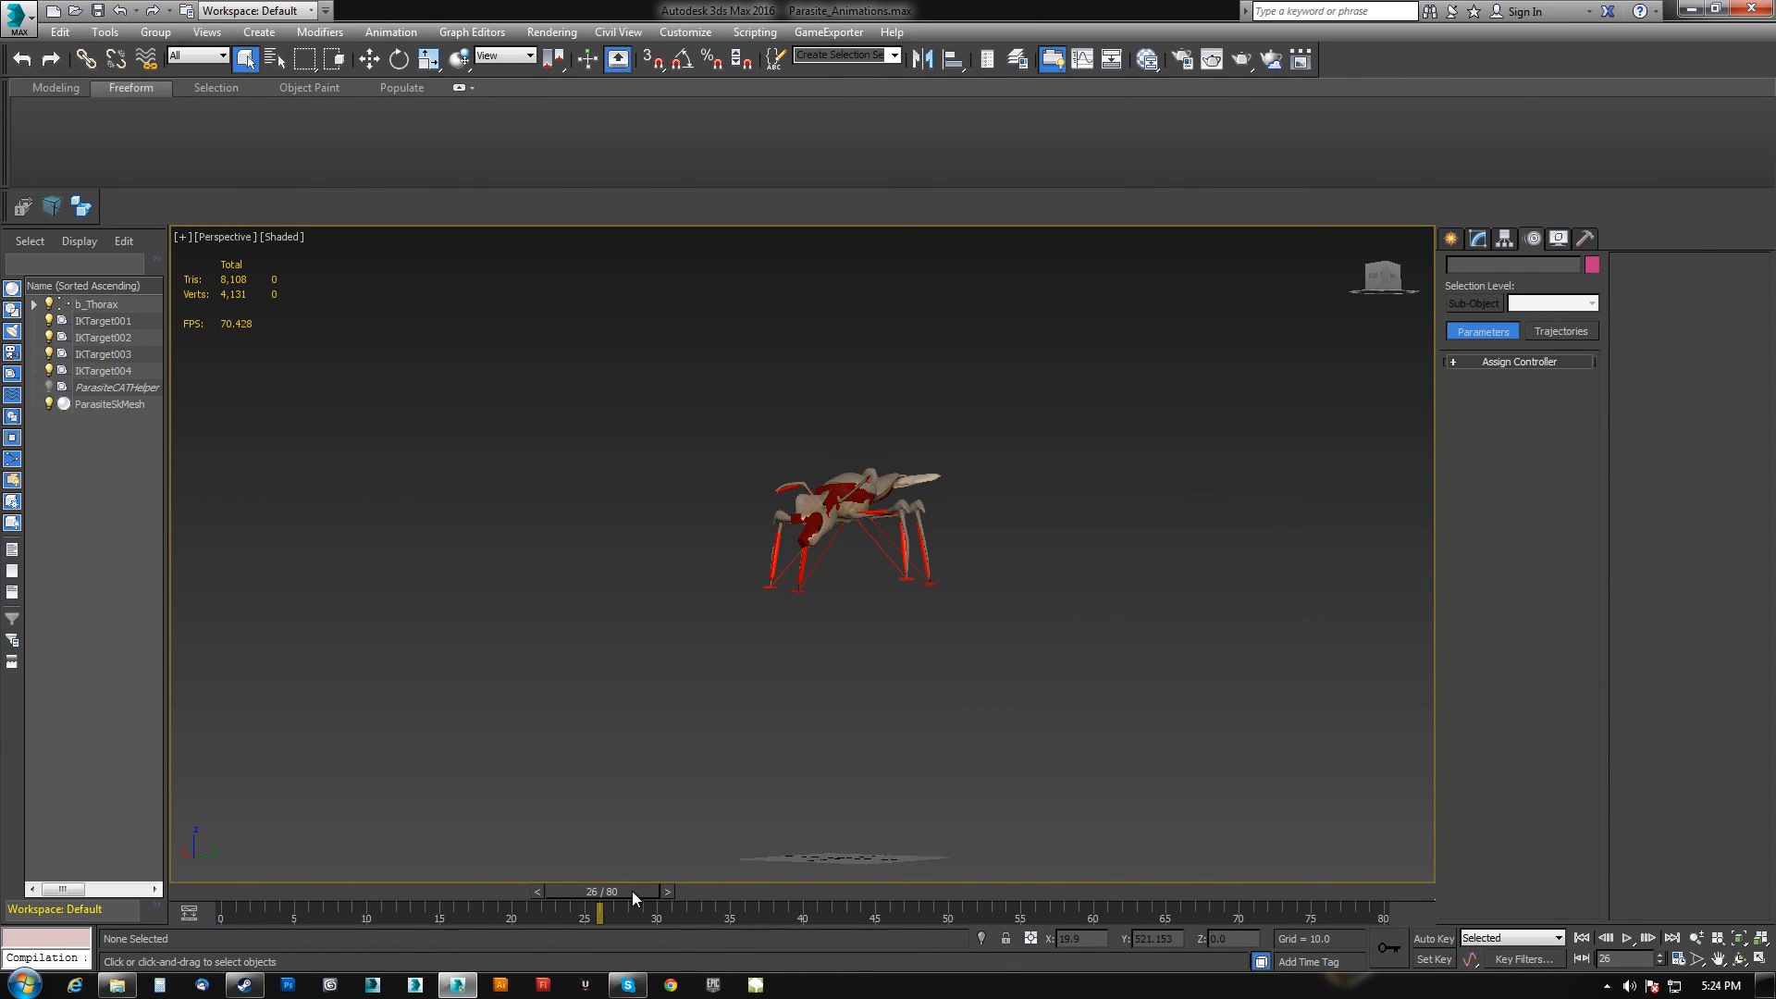
pyautogui.moveTo(631, 891); pyautogui.dragTo(83, 860)
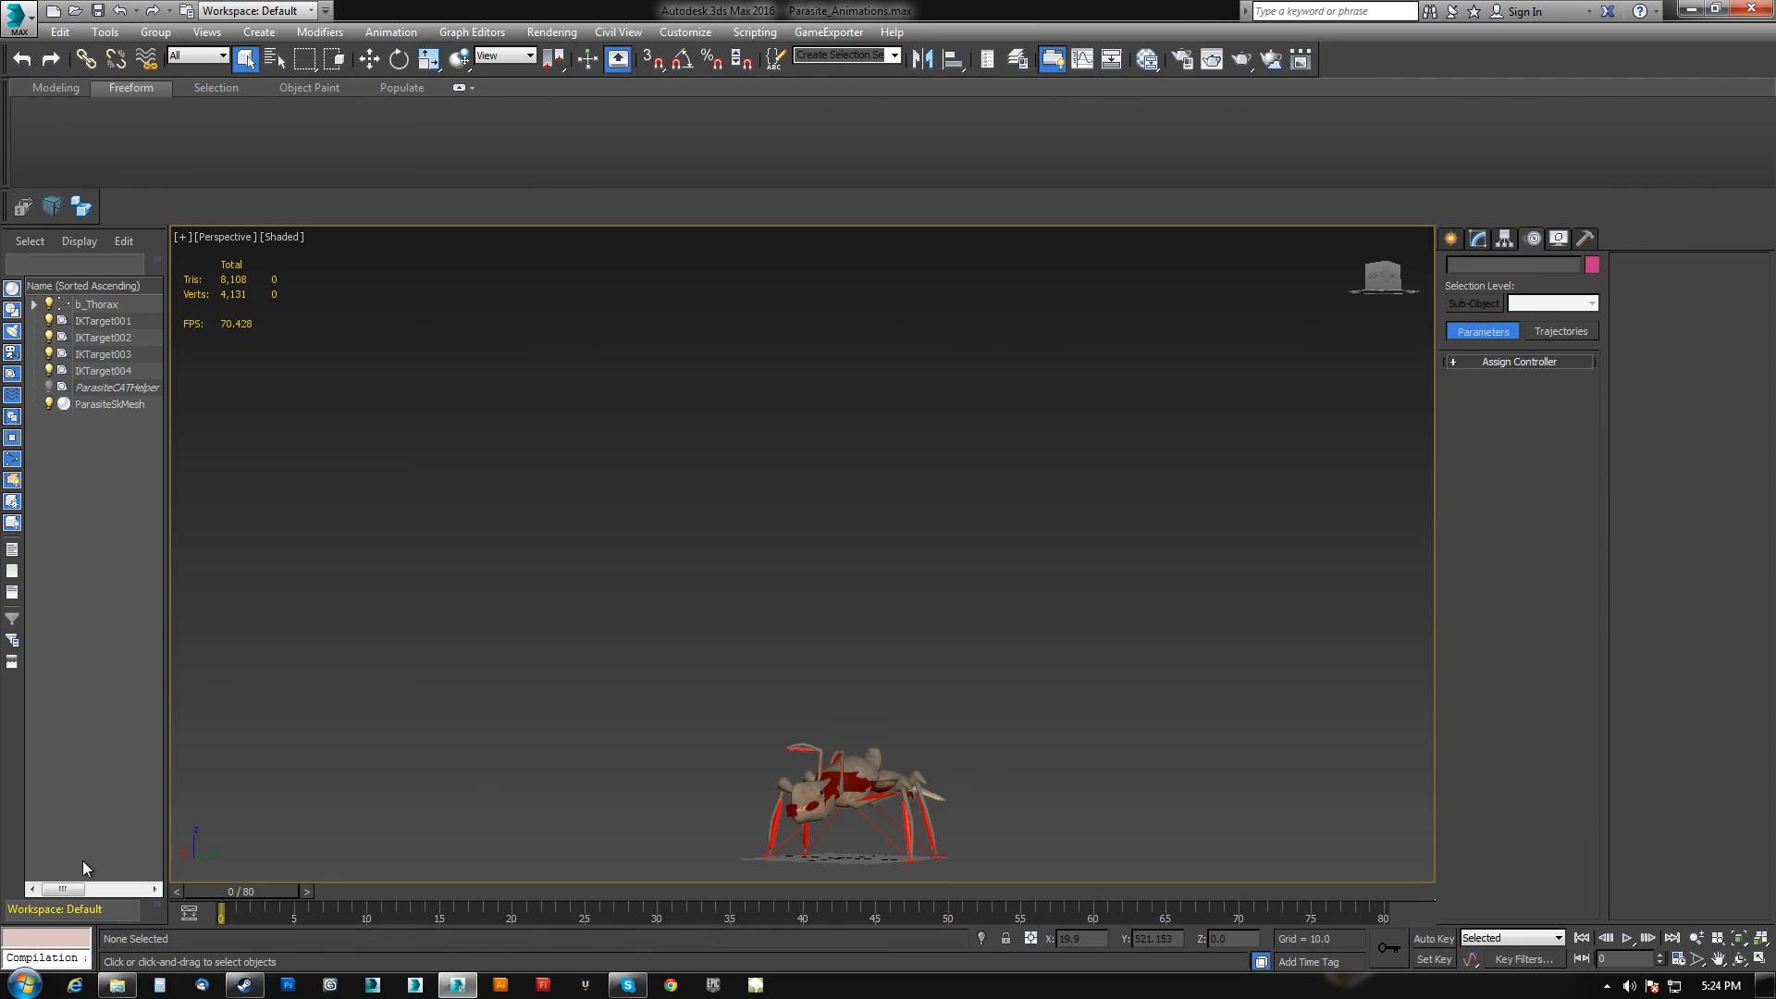